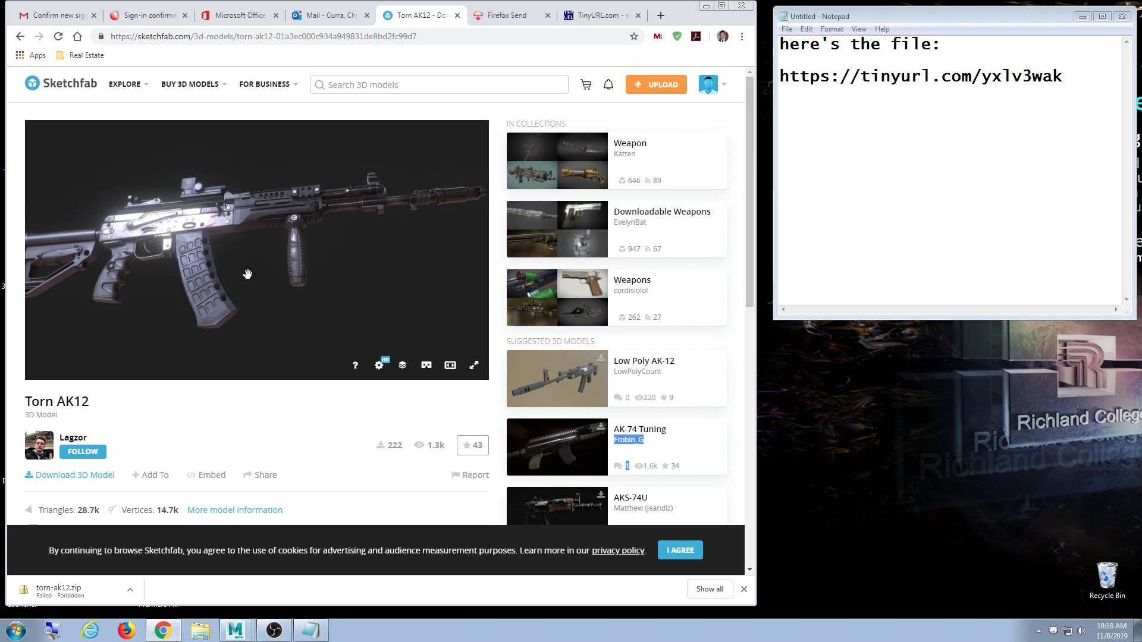
- Rotate the Torn AK12 model in Sketchfab, then minimize Chrome to reveal the desktop and Notepad link note
mouse_move(244, 270)
left_mouse_down()
mouse_move(196, 298)
mouse_move(248, 303)
mouse_move(317, 256)
left_mouse_up()
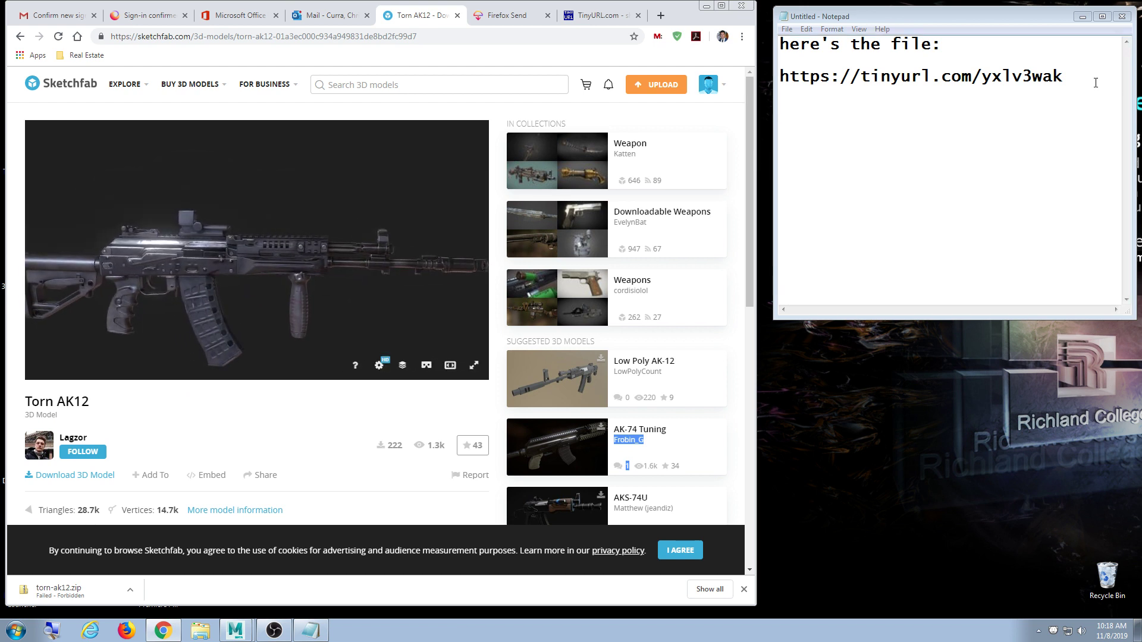
left_click_drag(1064, 77, 788, 65)
left_click(849, 141)
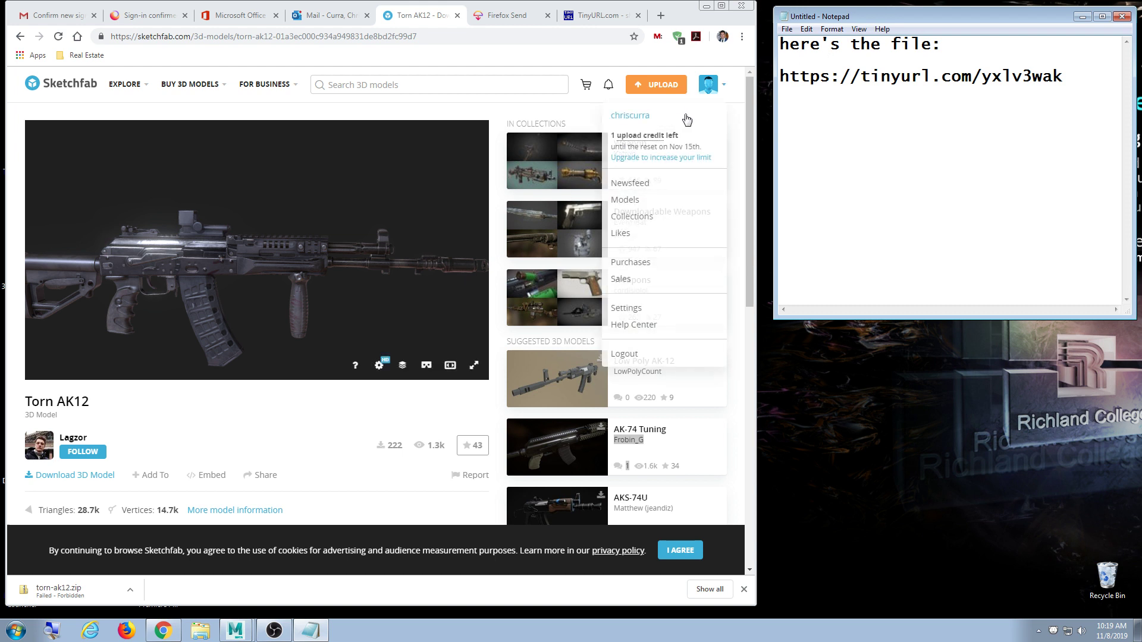
left_click(706, 6)
left_click(707, 6)
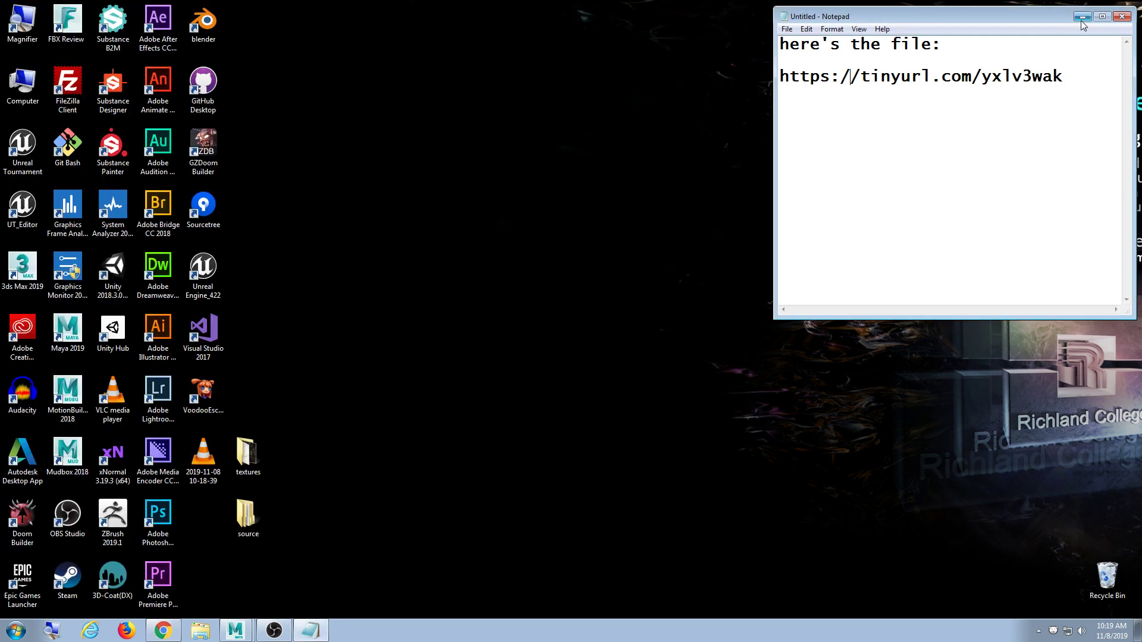
- Hide the note, maximize Maya and select the main_low receiver mesh
left_click(1083, 16)
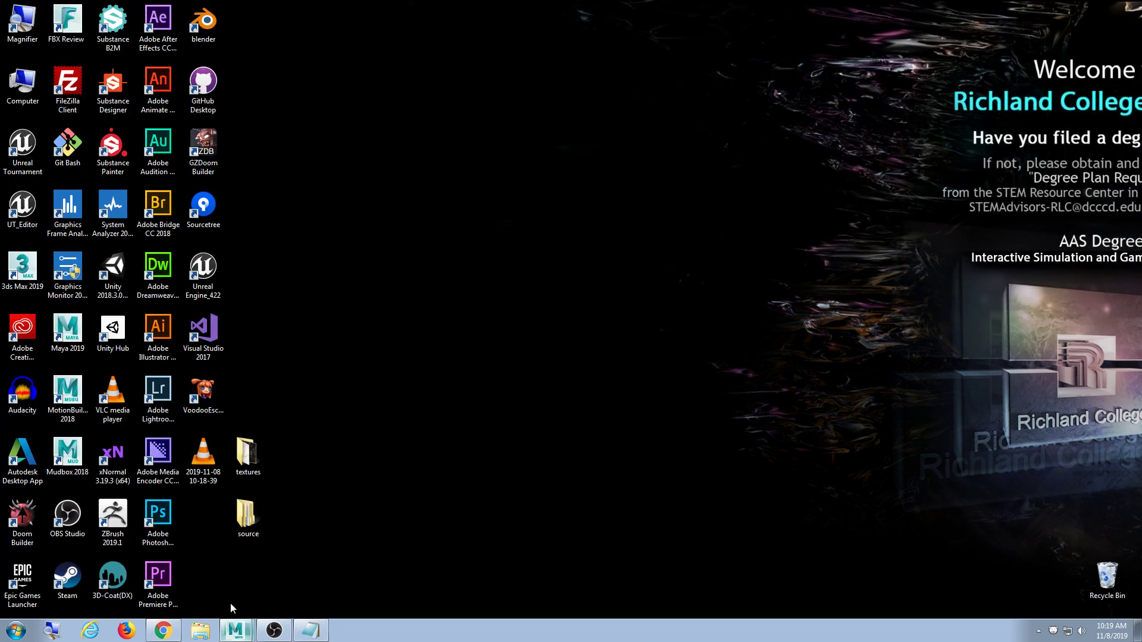
left_click(235, 629)
left_click_drag(483, 34, 474, 0)
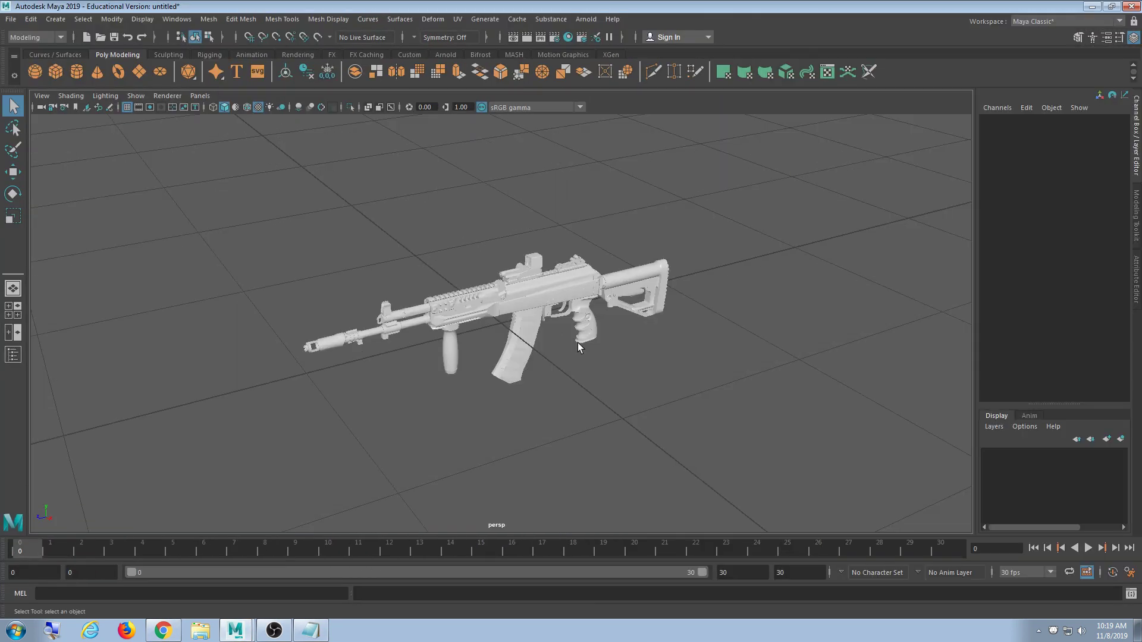
left_click_drag(577, 342, 539, 301, "alt")
left_click(547, 306)
scroll(575, 401, "up", 8)
left_click_drag(384, 336, 699, 366, "alt")
left_click(699, 365)
- Select in turn reload_low, the handguard, upper rail, valdaycap_low, sightplace_low and rightcyl_low
left_click(517, 243)
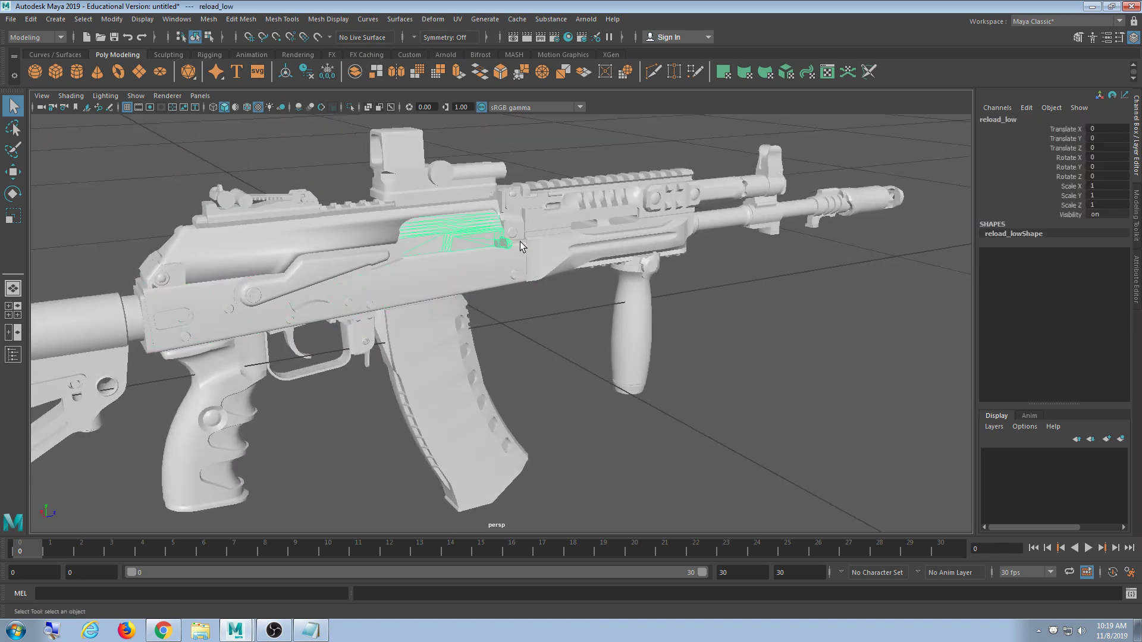
left_click(594, 247)
left_click(606, 196)
left_click(389, 160)
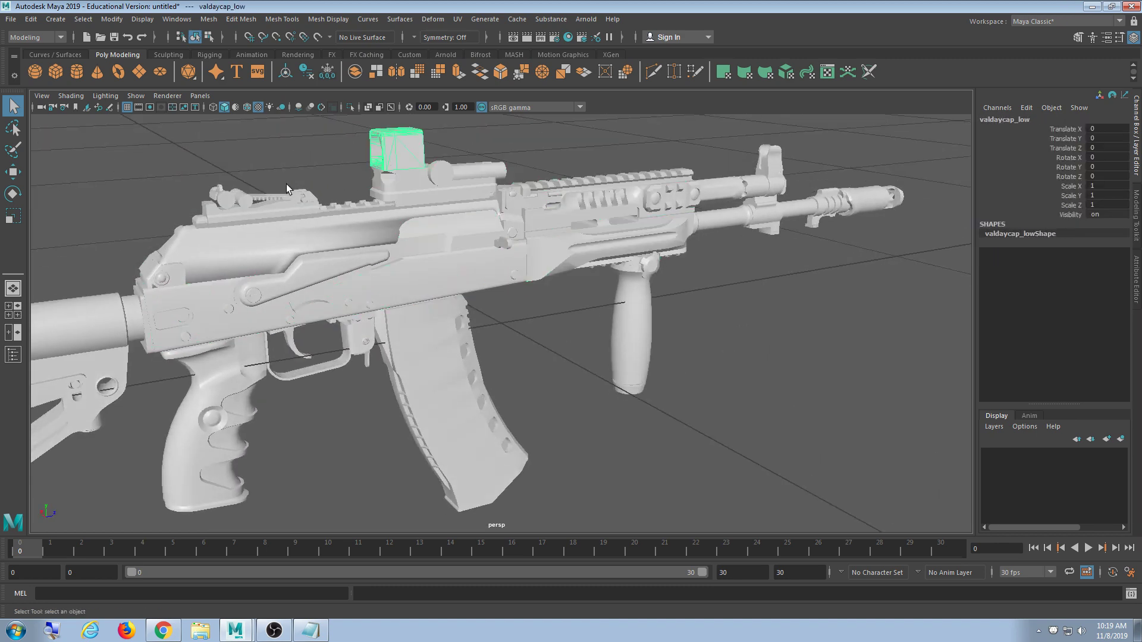
left_click(274, 204)
left_click(241, 201)
left_click_drag(241, 201, 398, 327, "alt")
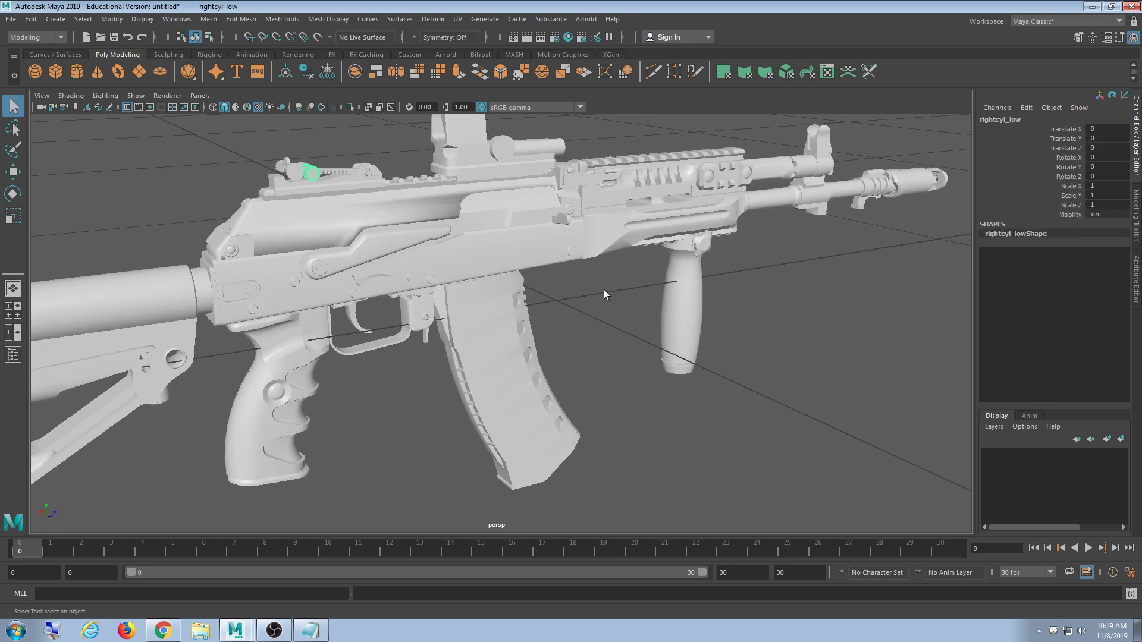
scroll(452, 334, "down", 3)
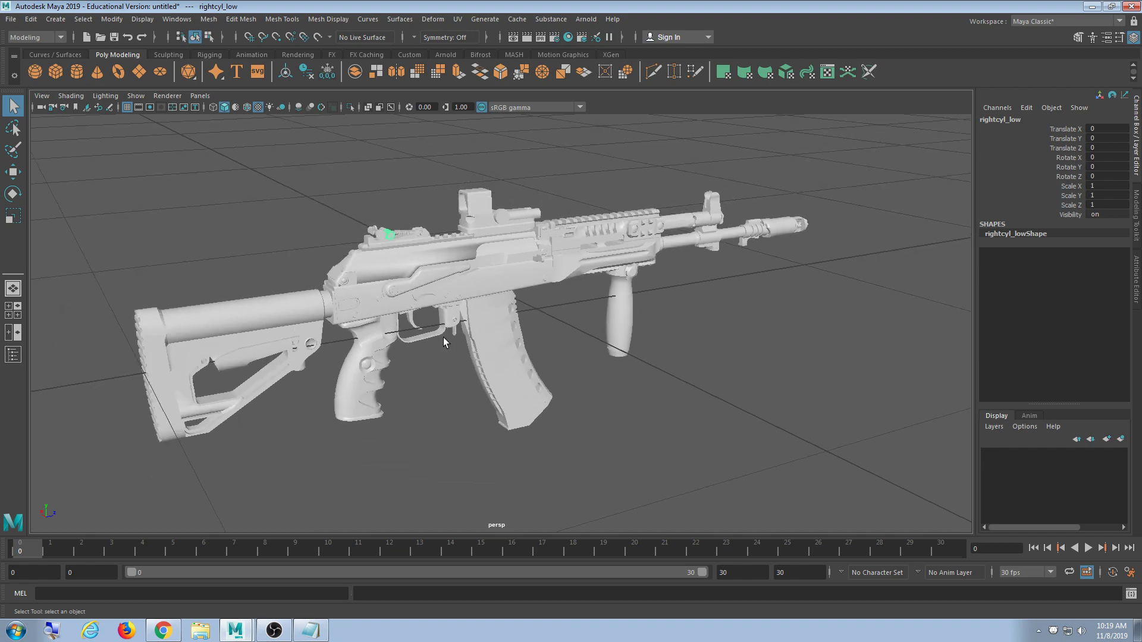
left_click_drag(262, 351, 516, 348, "alt")
- Select the mag_low magazine and inspect it from below and the front
left_click(517, 348)
middle_click_drag(516, 348, 499, 363, "alt")
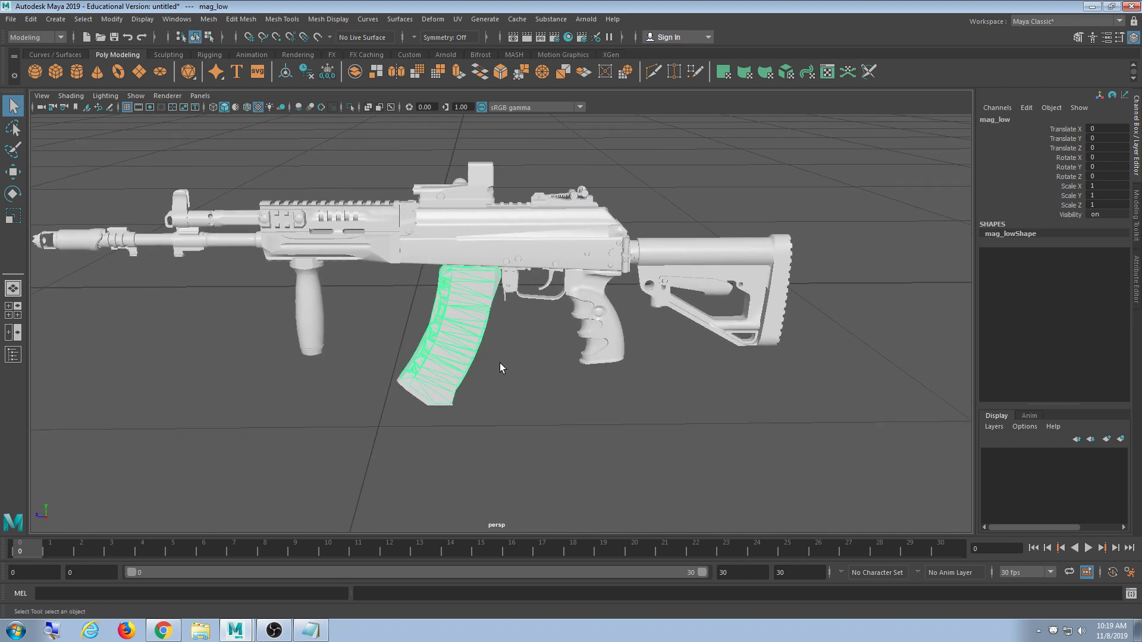
left_click_drag(499, 364, 504, 351, "alt")
scroll(504, 375, "up", 3)
middle_click_drag(504, 375, 502, 340, "alt")
mouse_move(420, 377)
left_mouse_down("alt")
mouse_move(400, 301)
mouse_move(416, 375)
left_mouse_up("alt")
middle_click_drag(234, 333, 409, 371, "alt")
scroll(409, 371, "up", 6)
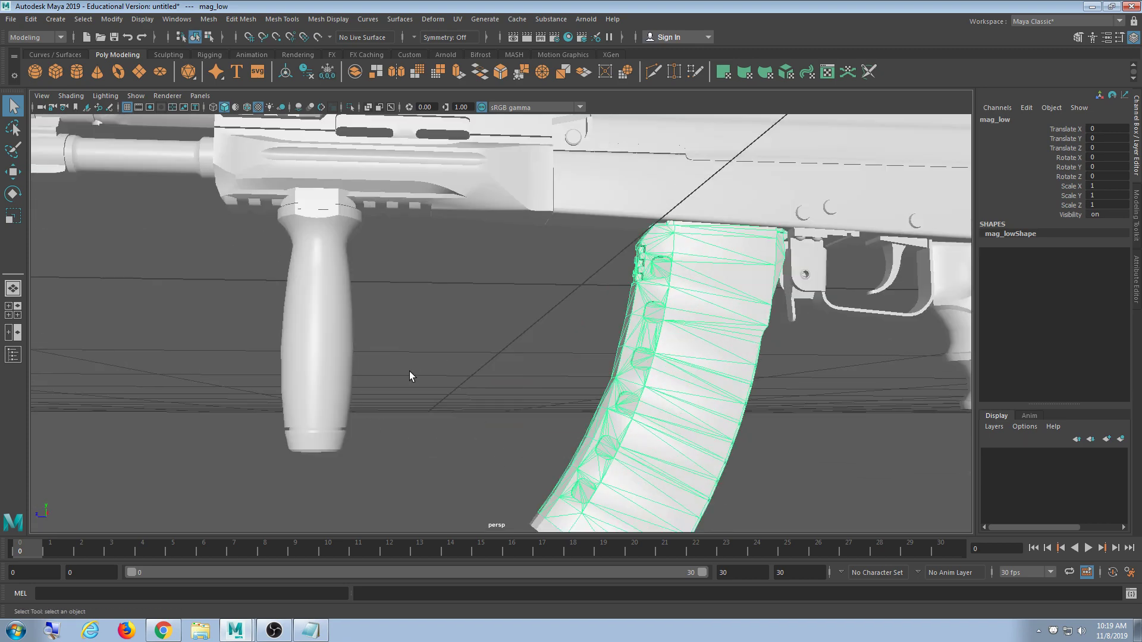
left_click_drag(286, 300, 375, 324, "alt")
middle_click_drag(383, 295, 414, 337, "alt")
left_click_drag(414, 337, 496, 316, "alt")
- Select vertical_low, then test-move mag_low down out of the rifle and undo it
left_click(326, 319)
scroll(505, 339, "down", 6)
middle_click_drag(424, 369, 478, 305, "alt")
left_click(455, 327)
left_click_drag(456, 334, 459, 337, "alt")
key("w")
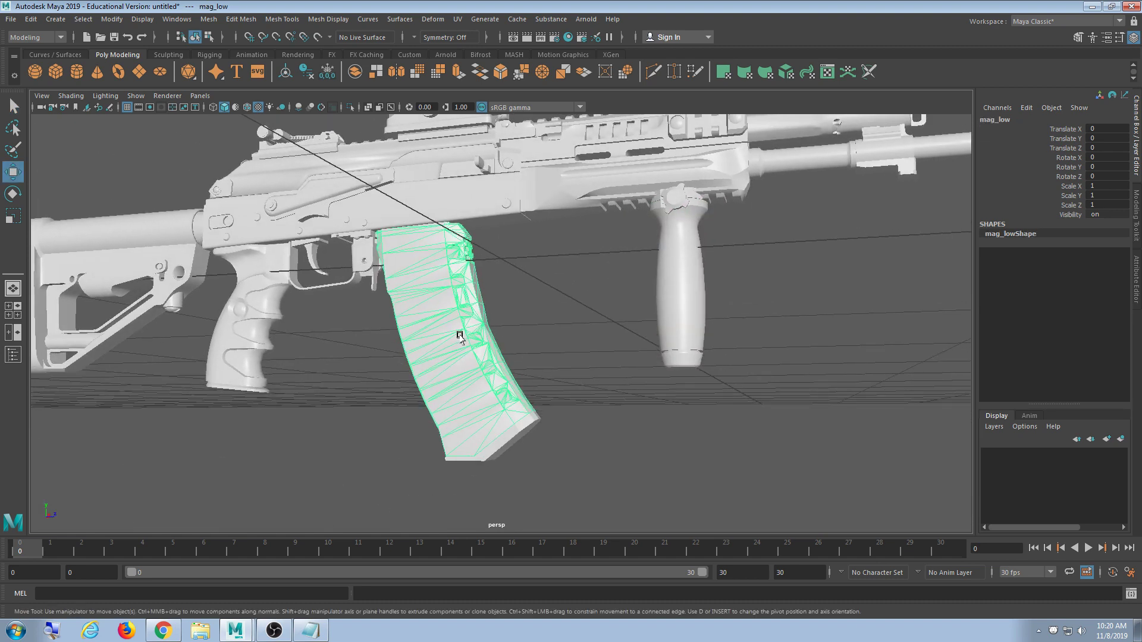
left_click_drag(500, 262, 555, 351)
key("ctrl+z")
- Box-select the trigger_low part and orbit around toward the stock
left_click_drag(408, 364, 475, 331, "alt")
scroll(476, 331, "up", 6)
left_click_drag(316, 242, 315, 244)
middle_click_drag(319, 239, 548, 364, "alt")
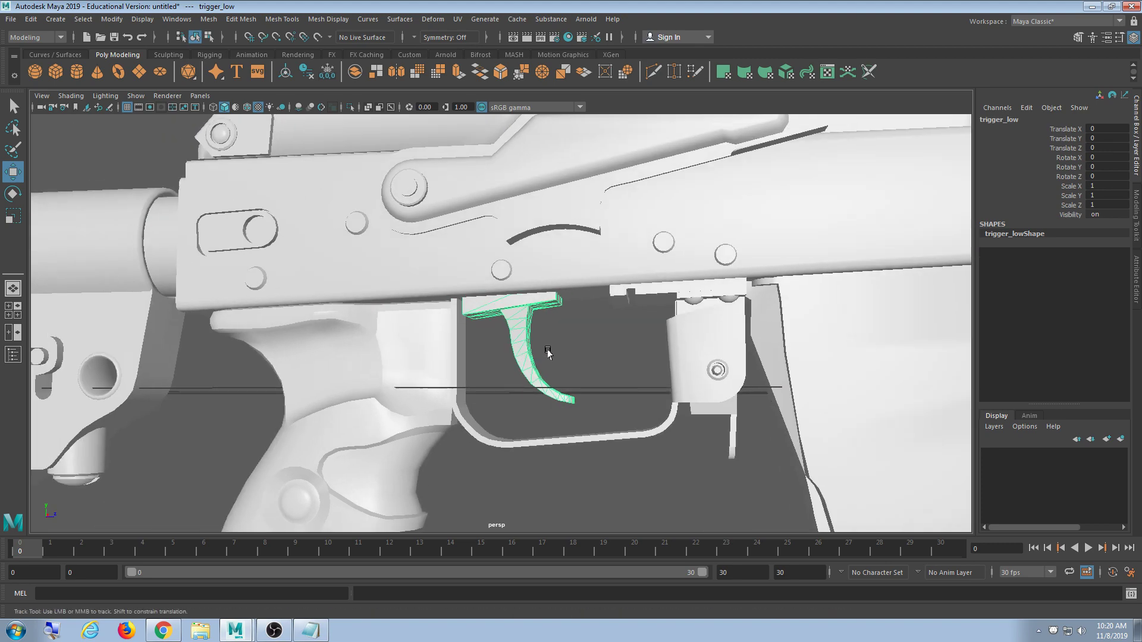
mouse_move(546, 349)
left_mouse_down("alt")
mouse_move(548, 329)
mouse_move(529, 323)
mouse_move(528, 273)
mouse_move(551, 255)
mouse_move(578, 296)
mouse_move(556, 341)
left_mouse_up("alt")
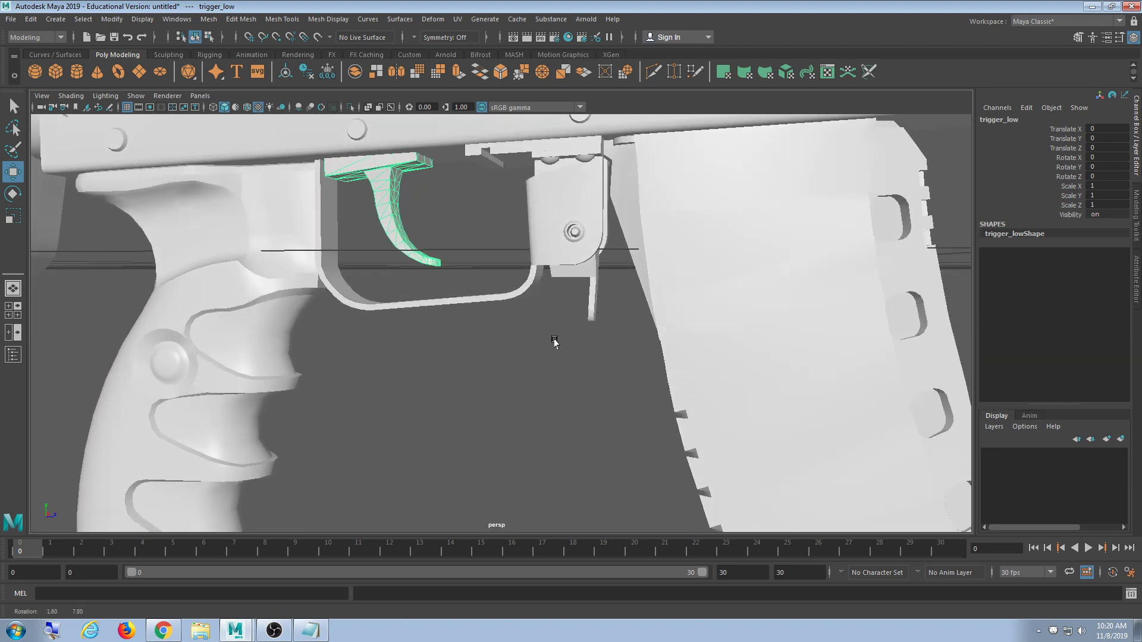
scroll(512, 333, "down", 6)
middle_click_drag(513, 334, 571, 296, "alt")
left_click_drag(571, 296, 433, 323, "alt")
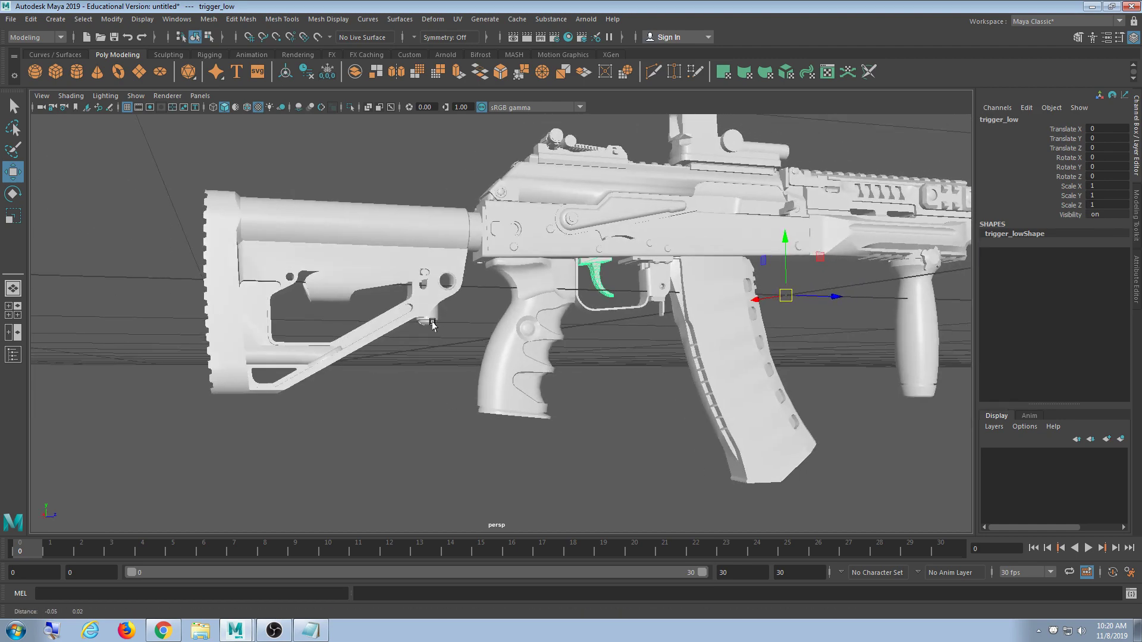
scroll(434, 324, "up", 6)
middle_click_drag(433, 323, 555, 353, "alt")
left_click_drag(555, 353, 543, 324, "alt")
- Select stockdetail_low and stock_low, slide the stock back along Z, then switch to Rotate
left_click(399, 260)
scroll(433, 292, "down", 6)
middle_click_drag(434, 294, 443, 303, "alt")
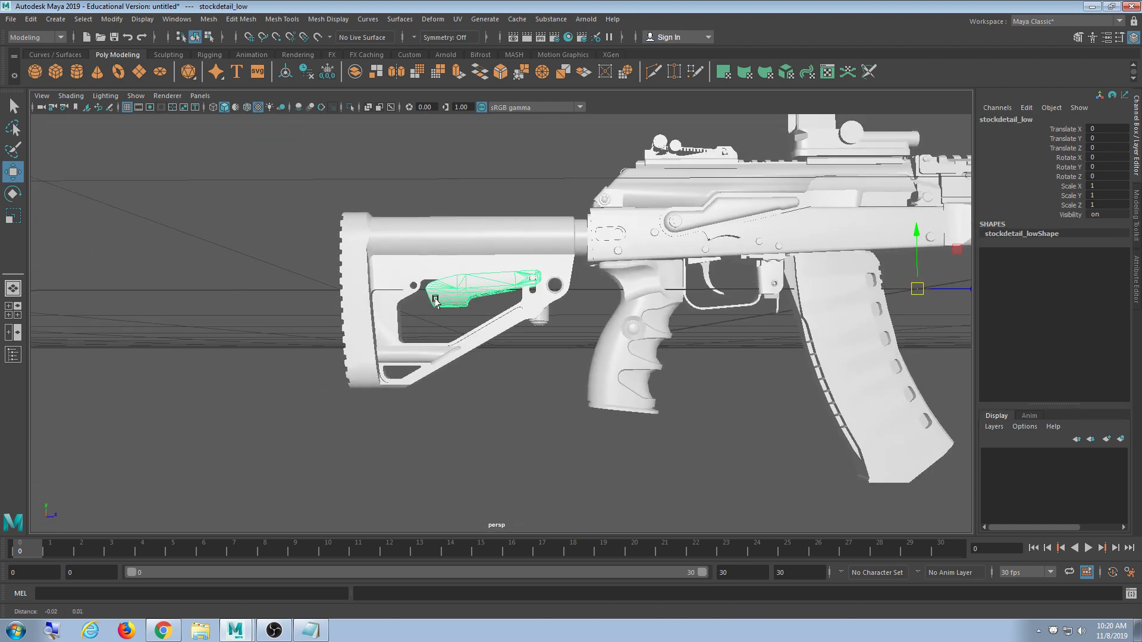
left_click(438, 256)
middle_click_drag(565, 310, 530, 312, "shift")
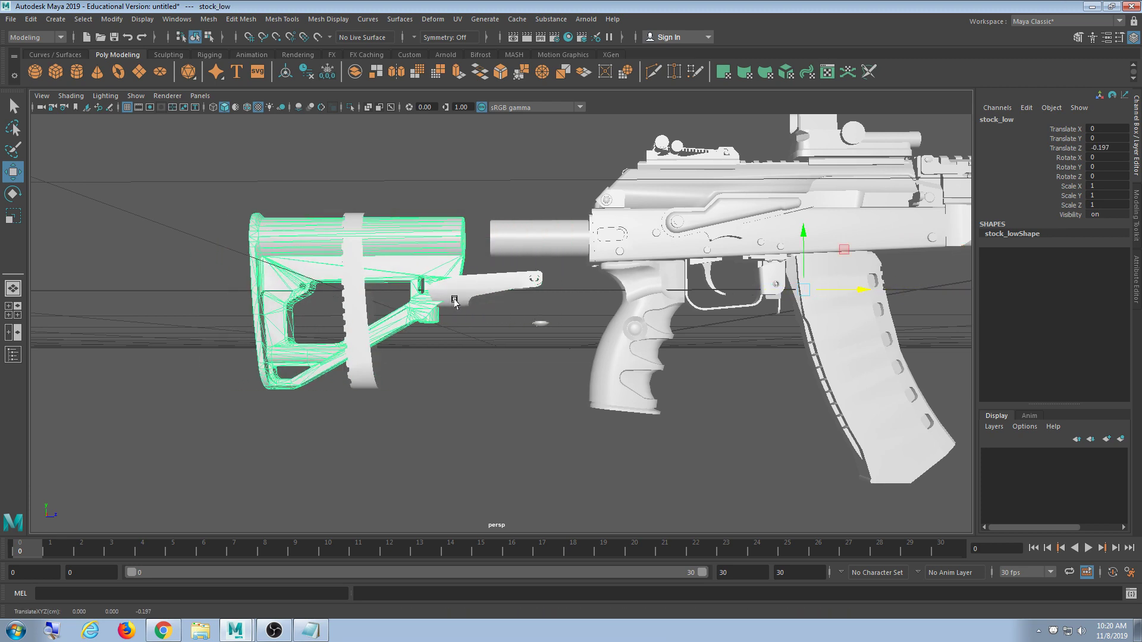
scroll(476, 321, "up", 5)
left_click(438, 263)
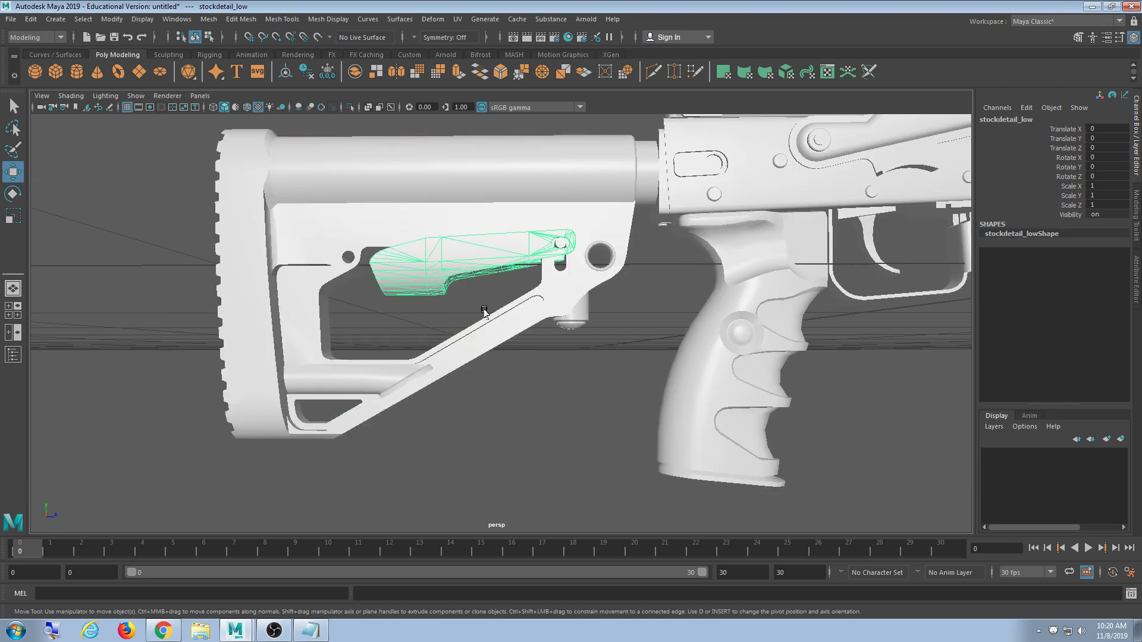
key("e")
left_click_drag(434, 316, 395, 313, "alt")
middle_click_drag(446, 309, 345, 367, "alt")
middle_click_drag(518, 354, 409, 354, "alt")
left_click_drag(408, 353, 439, 307, "alt")
- Nudge the reload_low part along Z to -0.007 with the Move tool
left_click(439, 305)
left_click_drag(537, 319, 484, 329, "alt")
left_click_drag(631, 331, 635, 317, "alt")
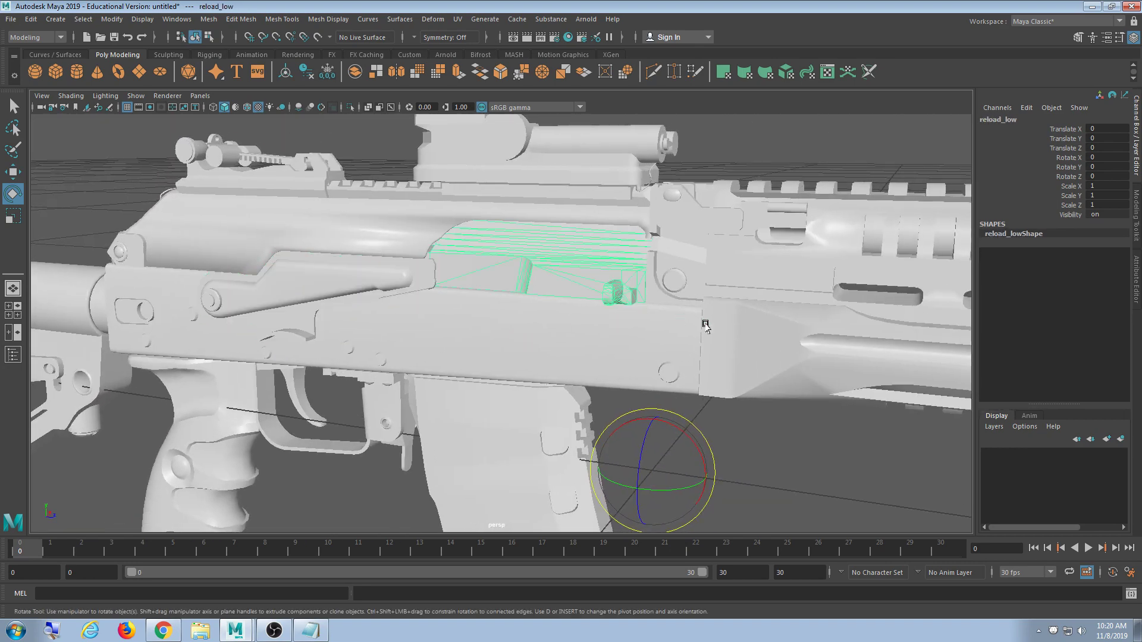
left_click_drag(706, 326, 669, 326, "alt")
key("w")
left_click_drag(763, 448, 722, 453)
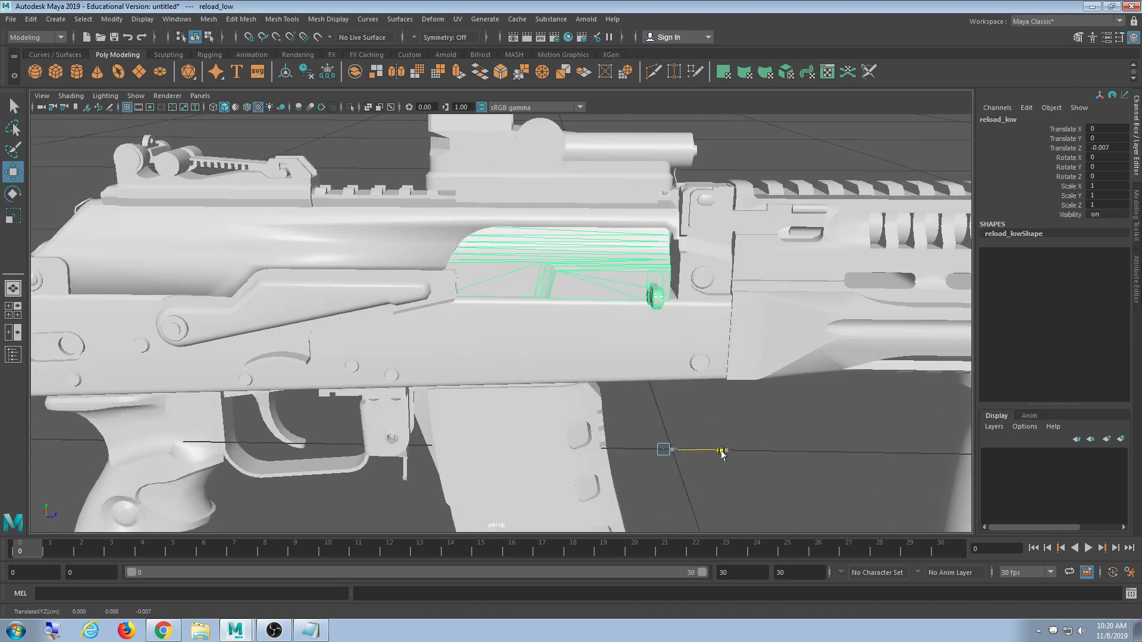
scroll(773, 394, "down", 5)
left_click_drag(793, 395, 689, 403, "alt")
scroll(697, 392, "up", 4)
scroll(696, 391, "down", 4)
- Select the upperhandle_low rail part and orbit toward the rifle's front
left_click(702, 305)
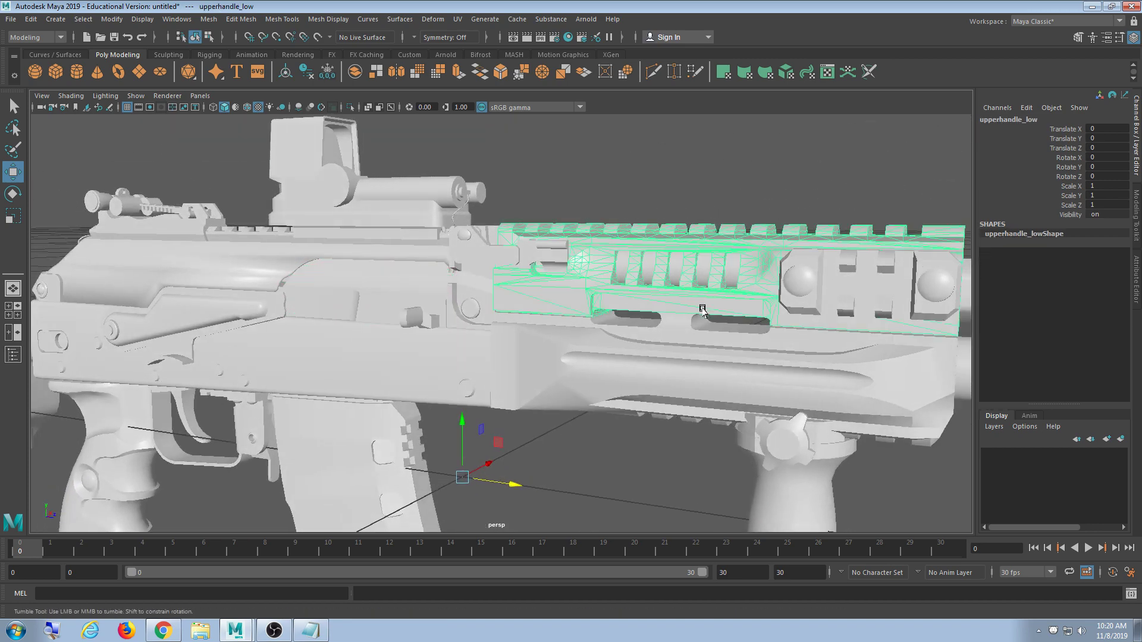
left_click_drag(702, 306, 492, 324, "alt")
middle_click_drag(492, 324, 495, 378, "alt")
left_click_drag(496, 377, 440, 419, "alt")
middle_click_drag(440, 419, 400, 424, "alt")
scroll(599, 420, "up", 5)
scroll(600, 417, "down", 4)
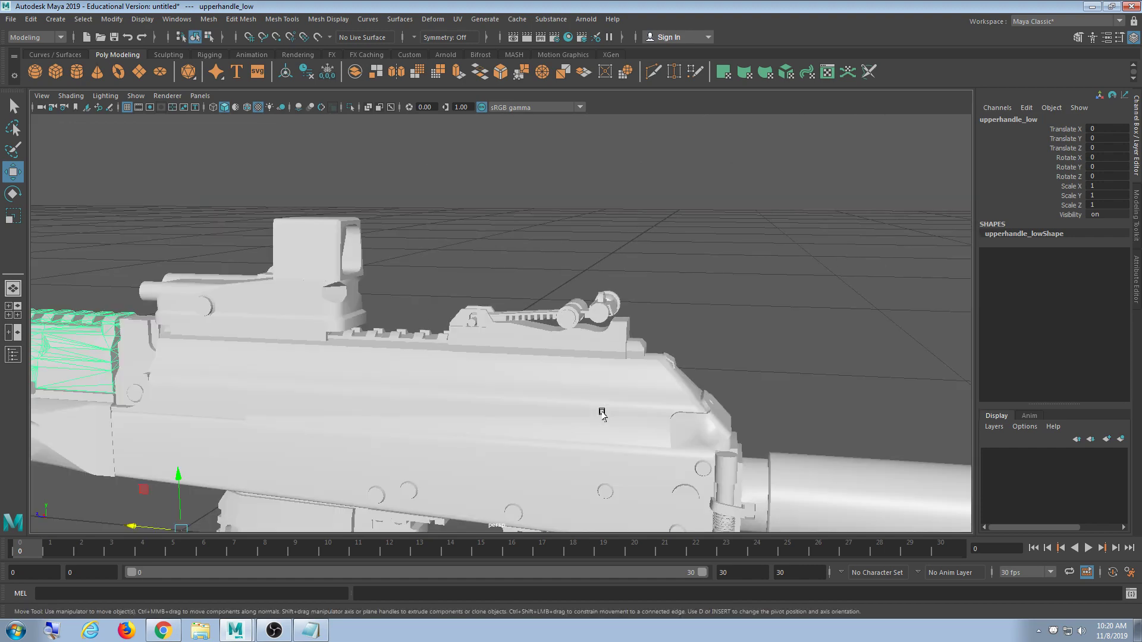
left_click_drag(602, 412, 604, 432, "alt")
- Select the sightcyl_low rear sight and orbit back to the stock tube
left_click(544, 361)
left_click_drag(544, 361, 470, 382, "alt")
scroll(470, 383, "down", 10)
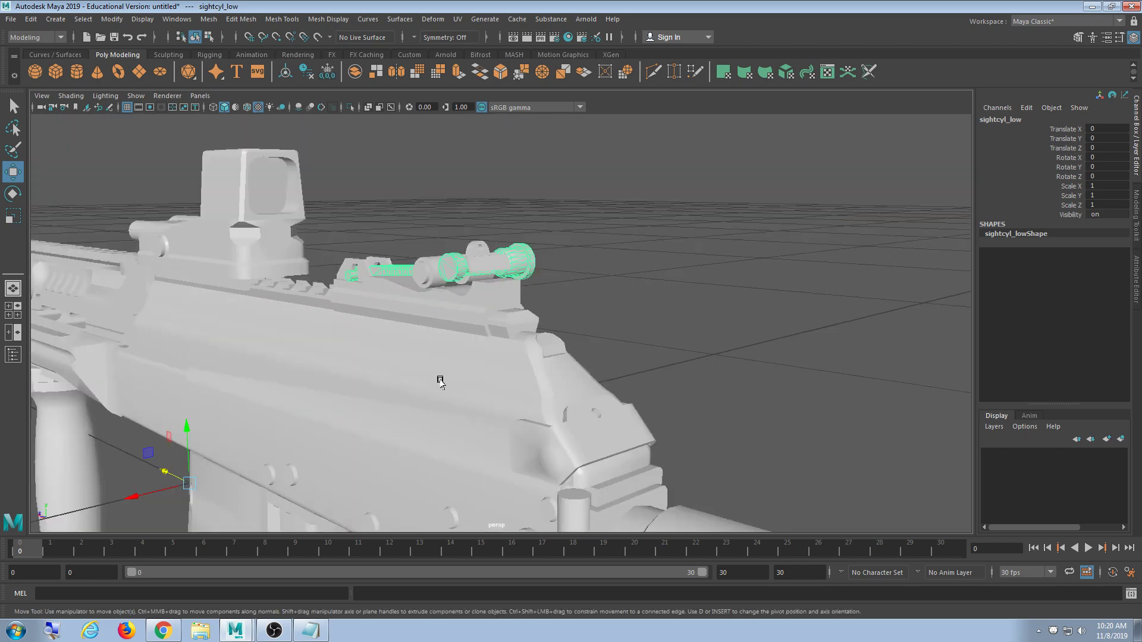
scroll(554, 355, "up", 10)
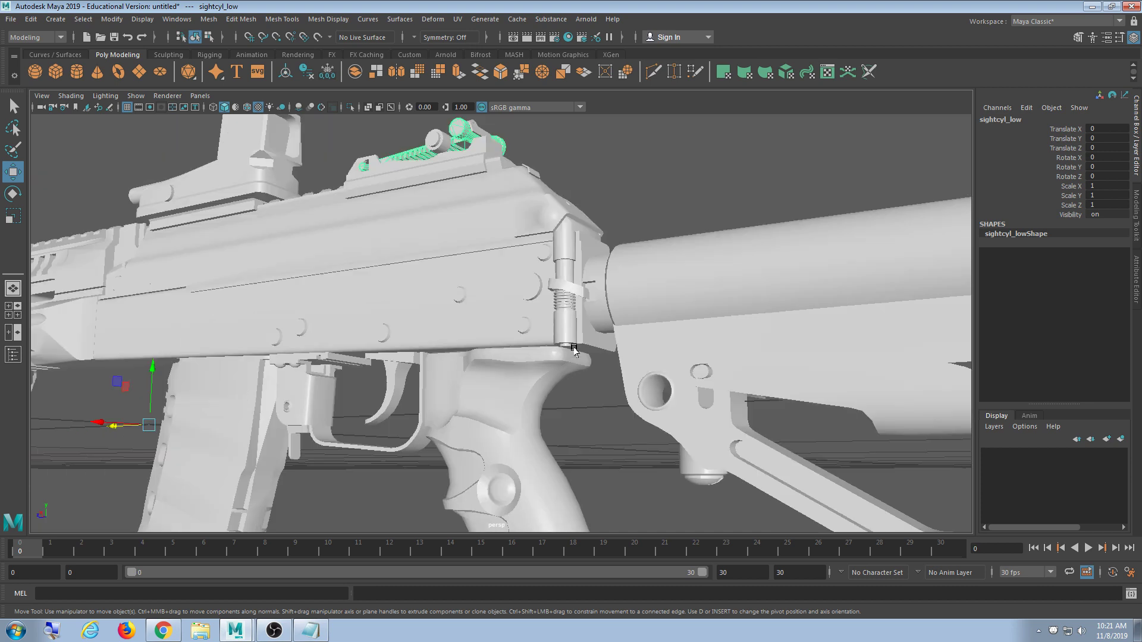
scroll(574, 349, "down", 8)
left_click_drag(574, 349, 430, 458, "alt")
middle_click_drag(431, 458, 497, 349, "alt")
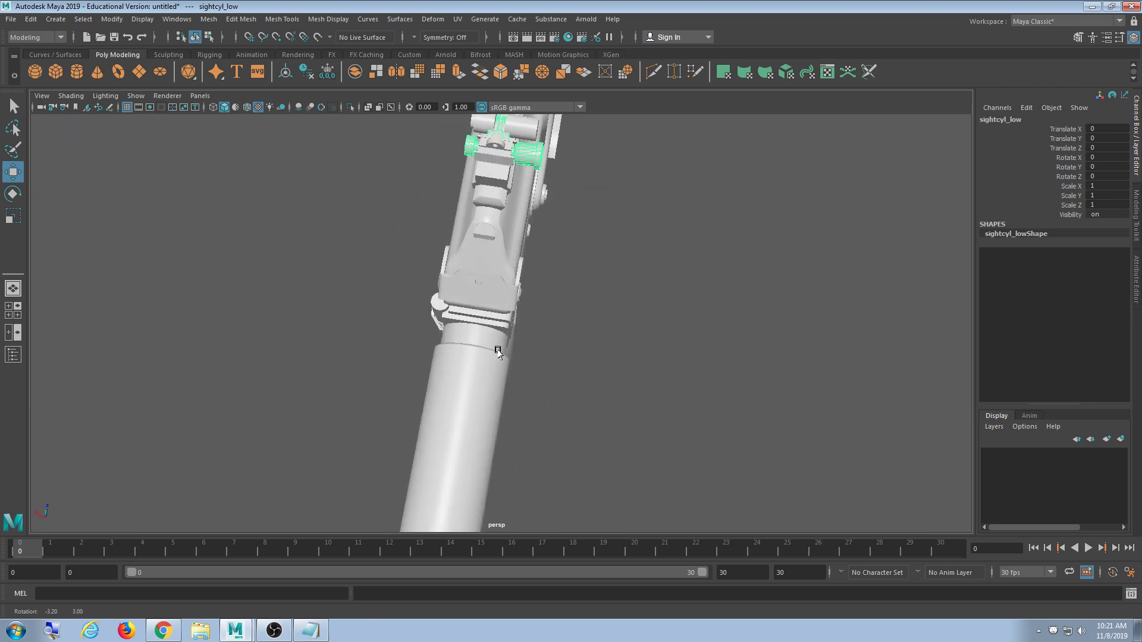
left_click_drag(497, 350, 581, 339, "alt")
scroll(581, 339, "up", 8)
left_click_drag(512, 395, 551, 351, "alt")
scroll(517, 395, "down", 5)
- Select the stockcyl_low ring on the stock tube and switch to the Rotate tool
left_click(536, 309)
left_click_drag(535, 309, 509, 394, "alt")
scroll(512, 360, "down", 5)
key("e")
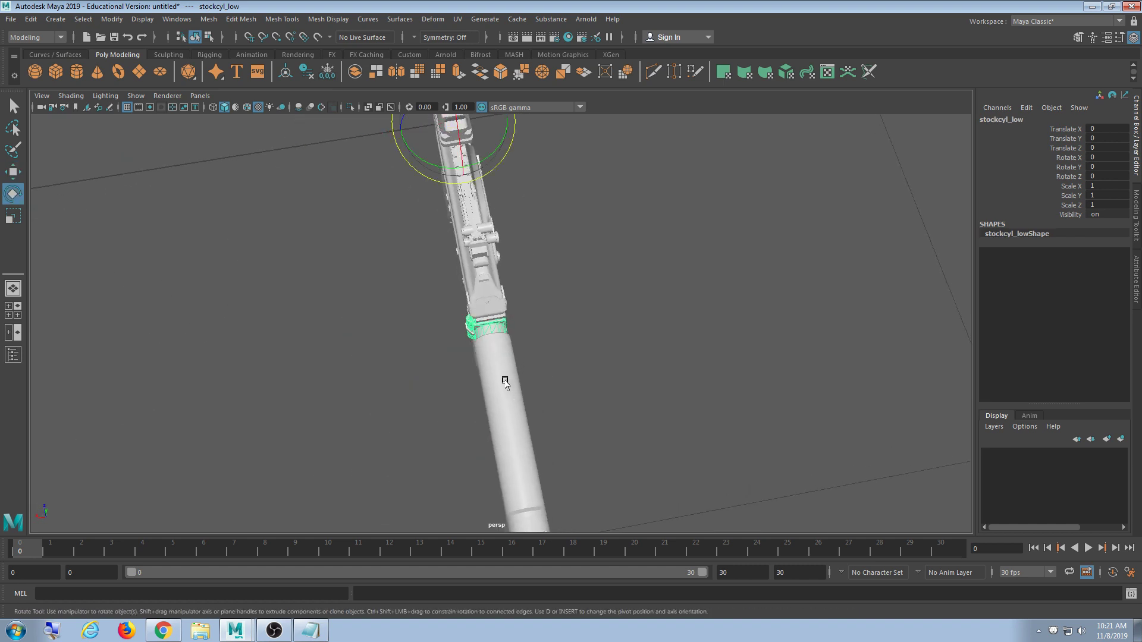
scroll(505, 381, "up", 3)
- Center the pivot on stockcyl_low, try rotating it about Y to -18.6, then undo
left_click(131, 23)
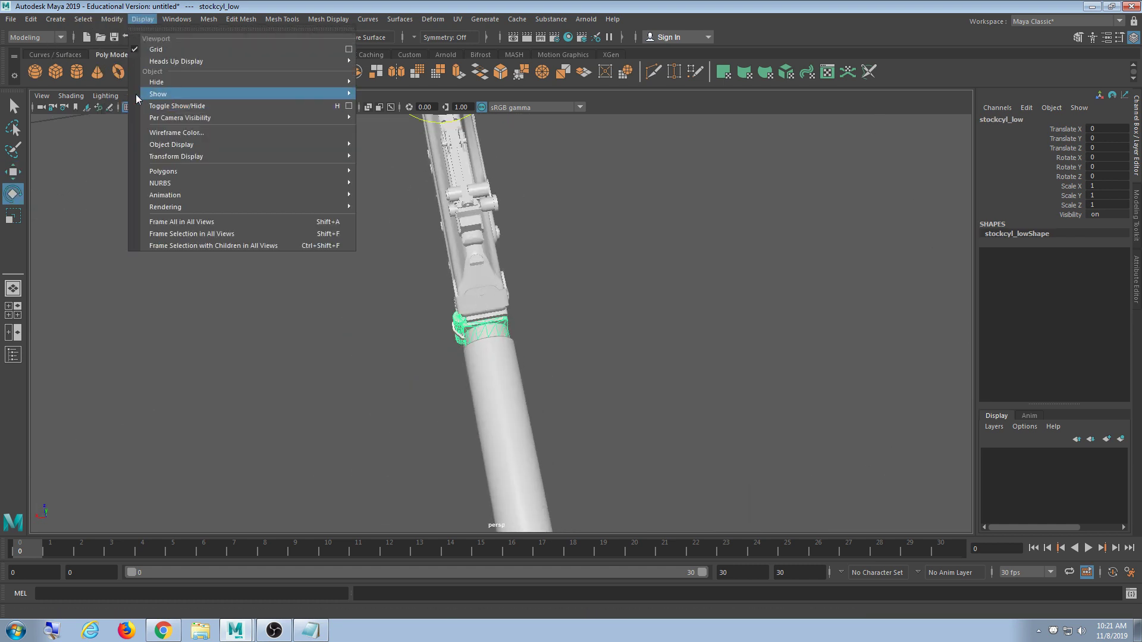
mouse_move(113, 17)
left_click(137, 107)
left_click_drag(522, 432, 467, 425)
key("ctrl+z")
- Deselect stockcyl_low and orbit the view to see the rifle from below
left_click_drag(390, 460, 461, 417, "alt")
middle_click_drag(340, 368, 418, 434, "alt")
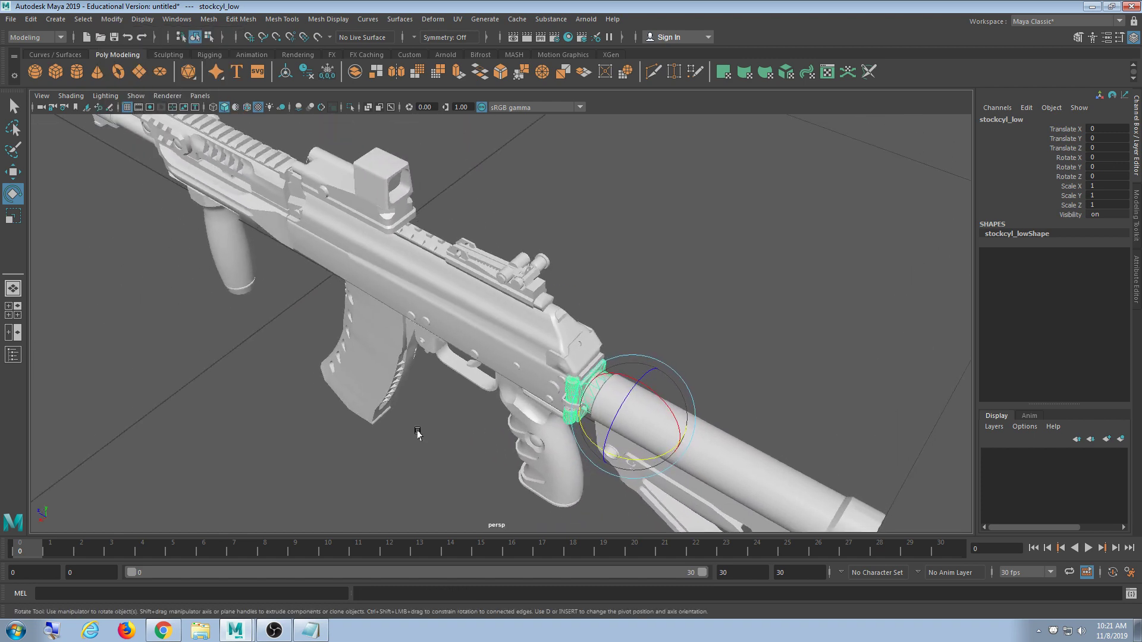
left_click_drag(356, 350, 461, 267, "alt")
scroll(461, 268, "down", 5)
left_click_drag(606, 337, 454, 353, "alt")
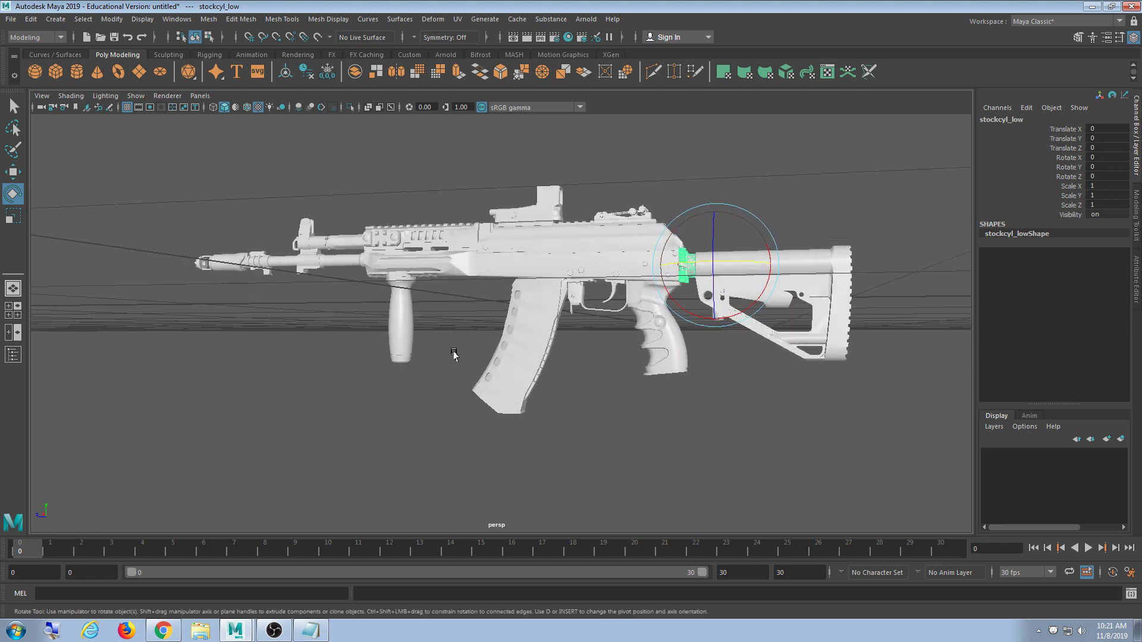
left_click(776, 411)
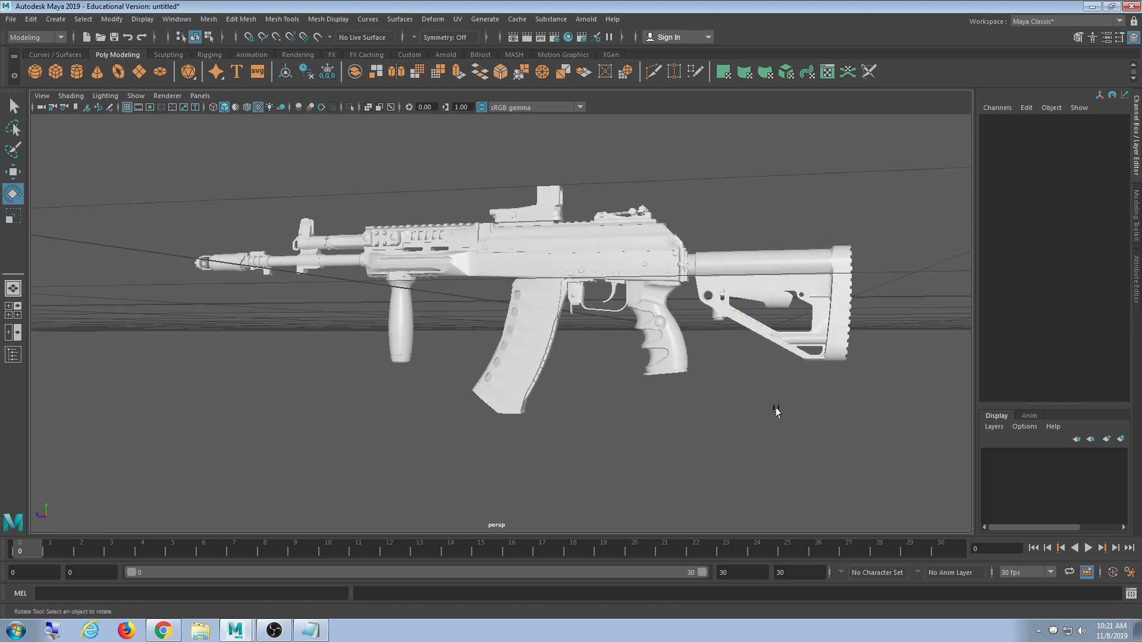
middle_click_drag(607, 354, 461, 359, "alt")
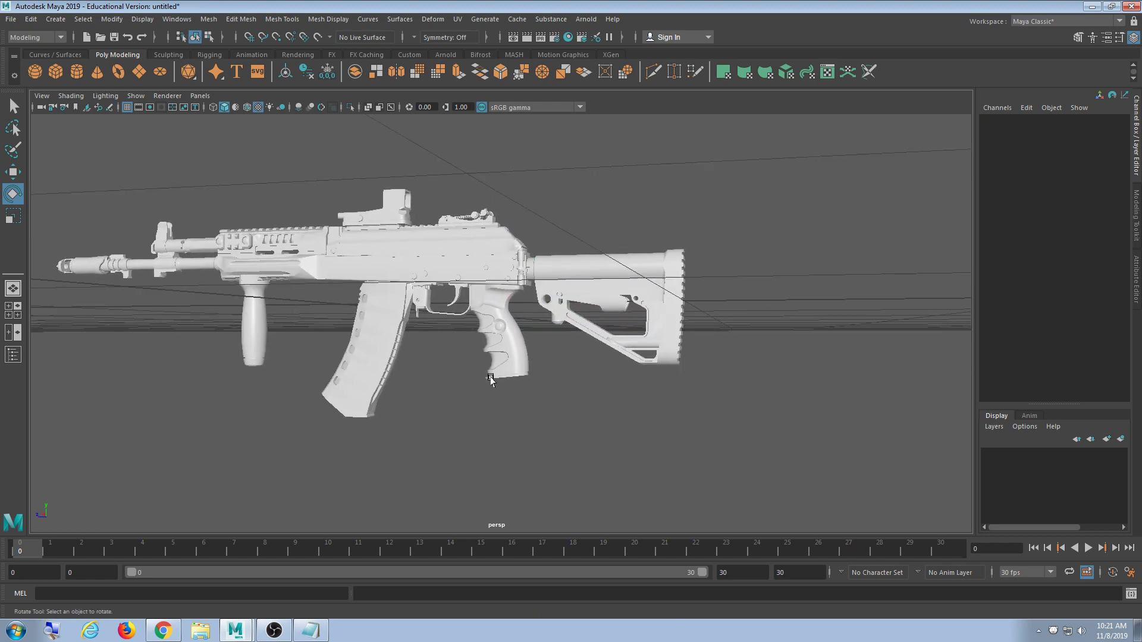
scroll(440, 375, "up", 4)
middle_click_drag(411, 390, 505, 376, "alt")
left_click_drag(505, 376, 527, 353, "alt")
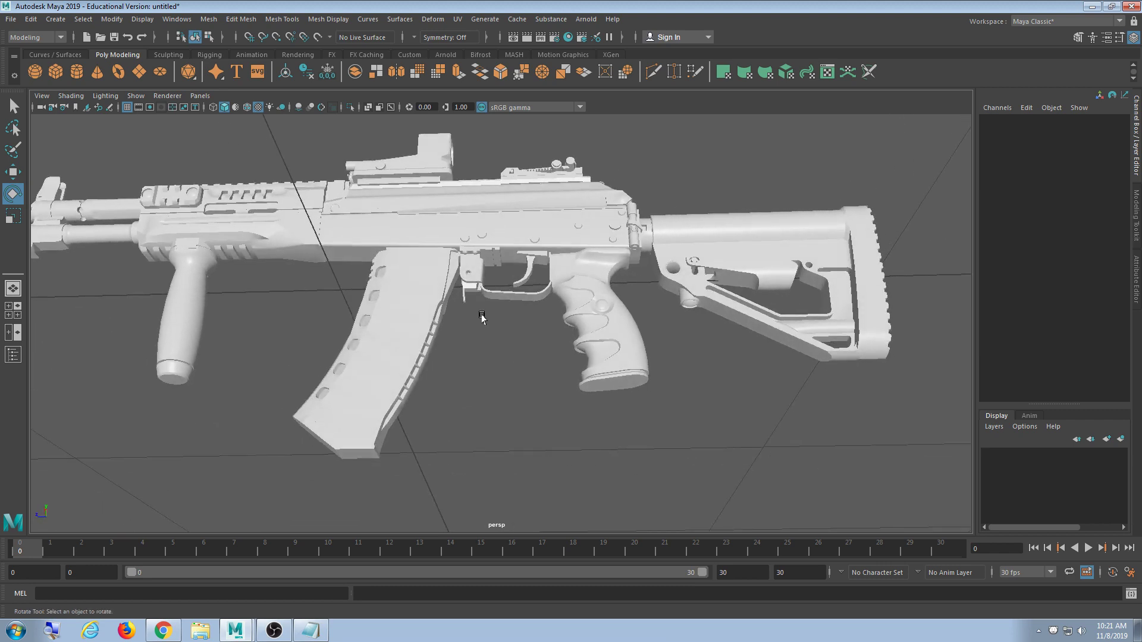
- Toggle wireframe view with 4, return to shaded with 5, and reframe a side view
key("4")
key("5")
left_click_drag(553, 333, 507, 355, "alt")
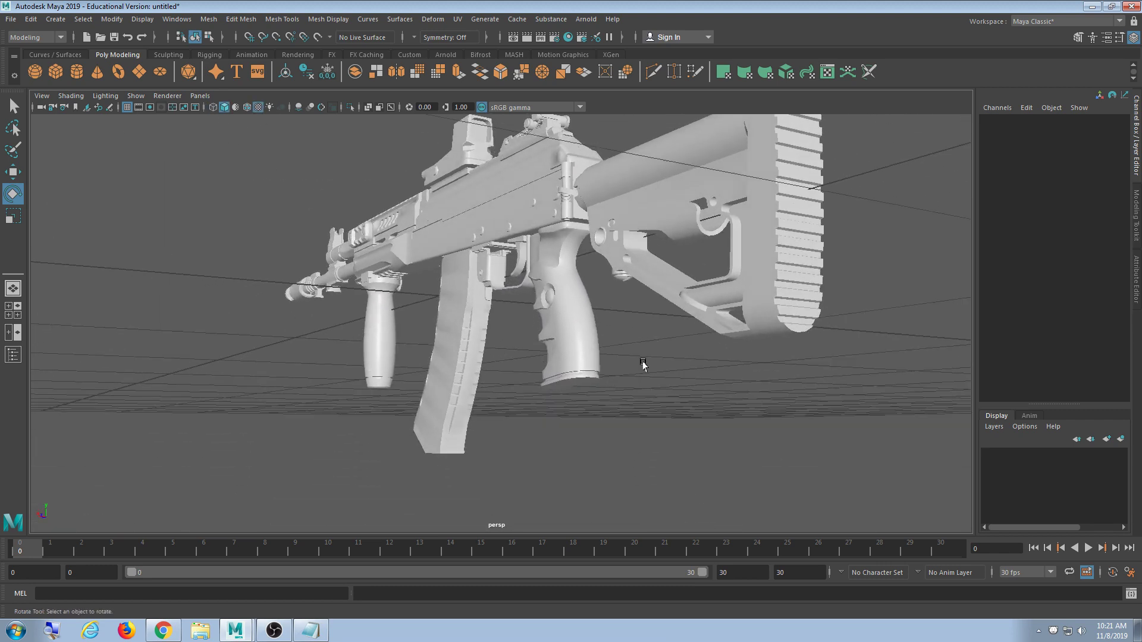
middle_click_drag(456, 324, 500, 309, "alt")
left_click_drag(500, 308, 621, 329, "alt")
middle_click_drag(620, 329, 516, 332, "alt")
scroll(536, 335, "down", 4)
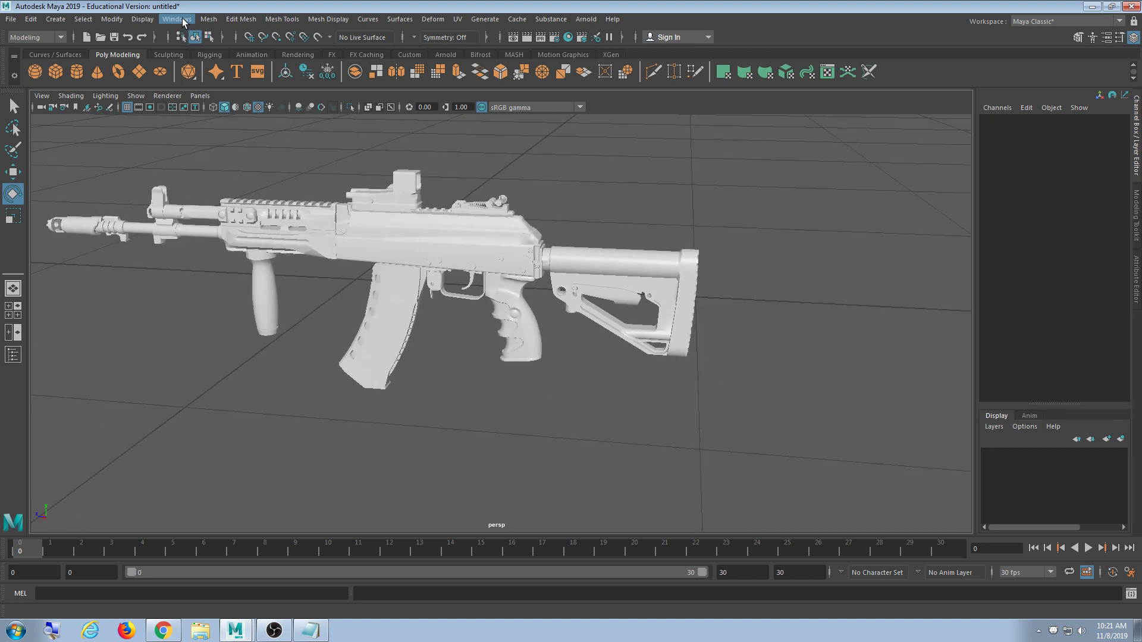
left_click(184, 21)
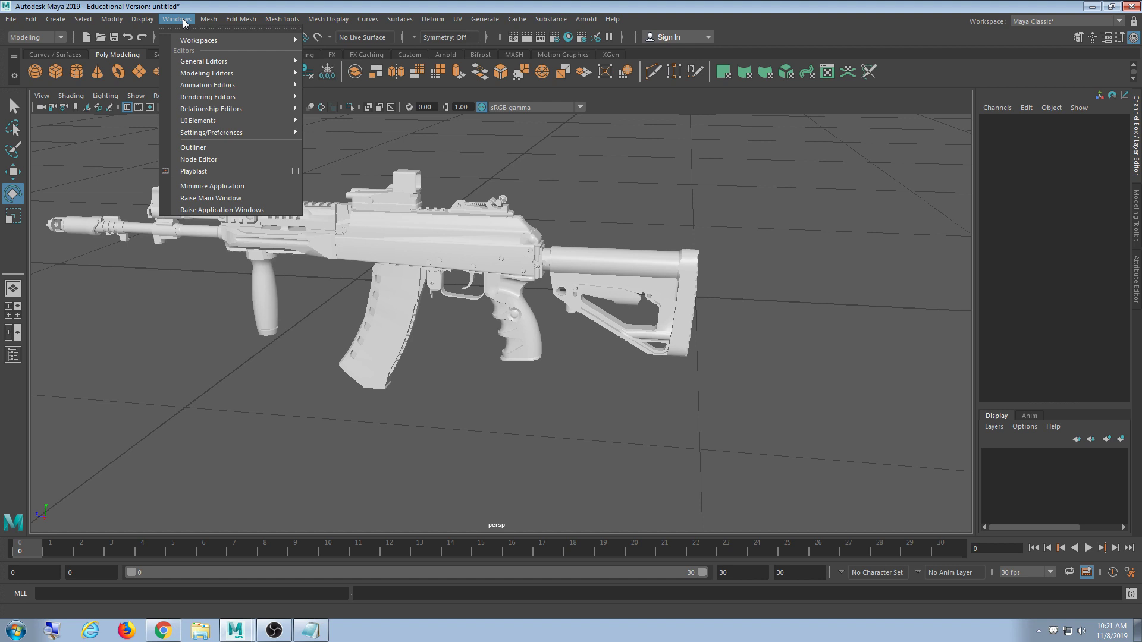
- Open Windows > Rendering Editors > Hypershade, then bring up a Windows Explorer window
mouse_move(207, 61)
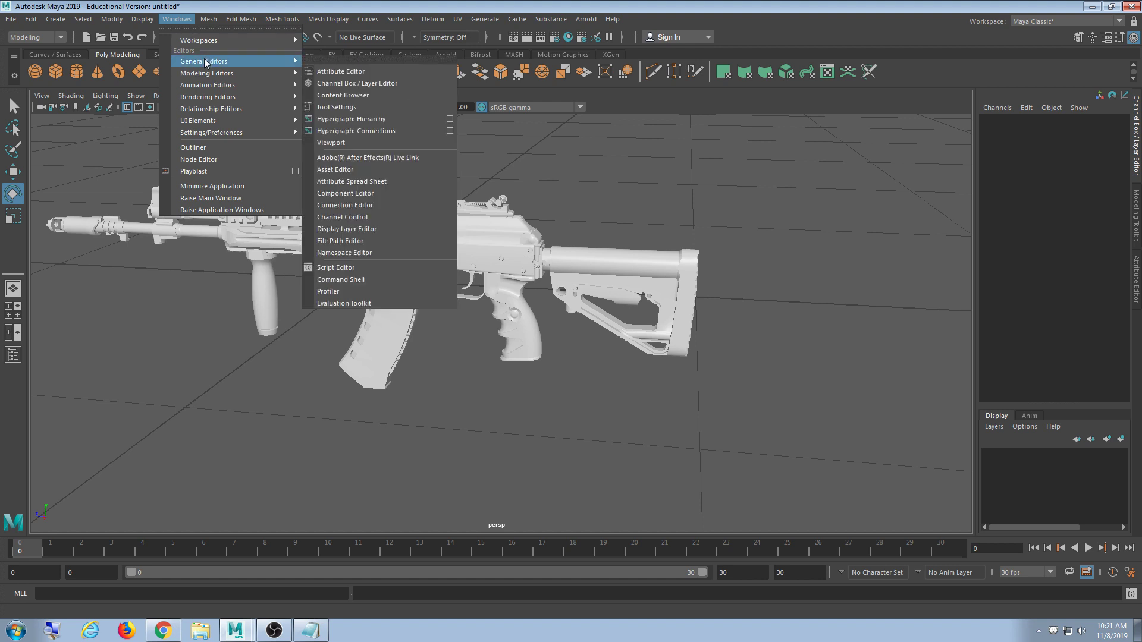
mouse_move(216, 98)
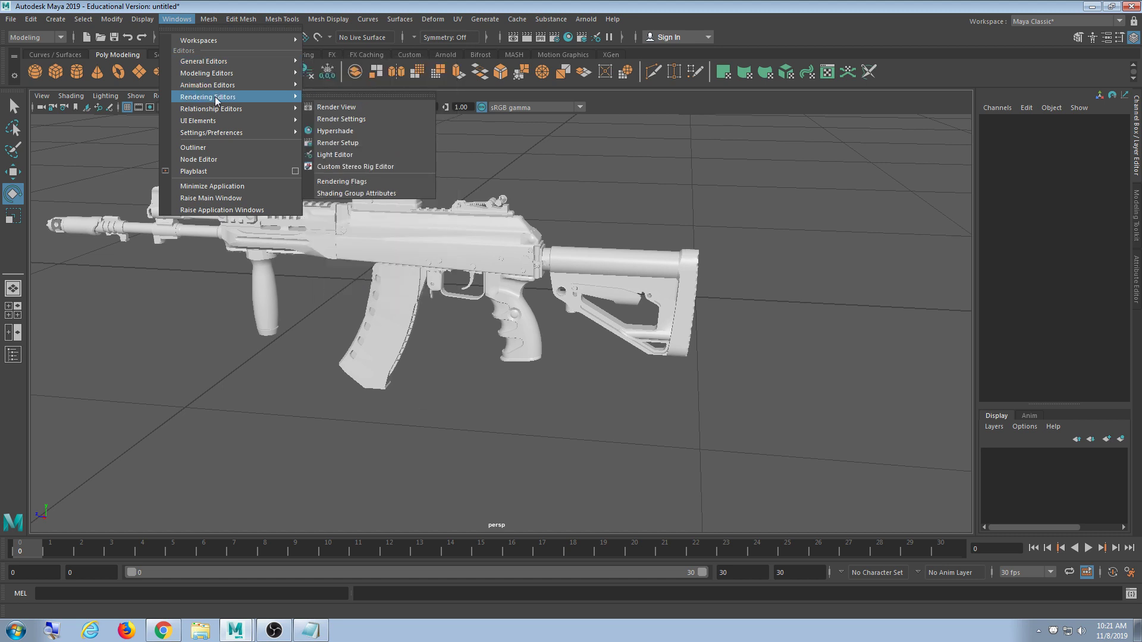
left_click(334, 131)
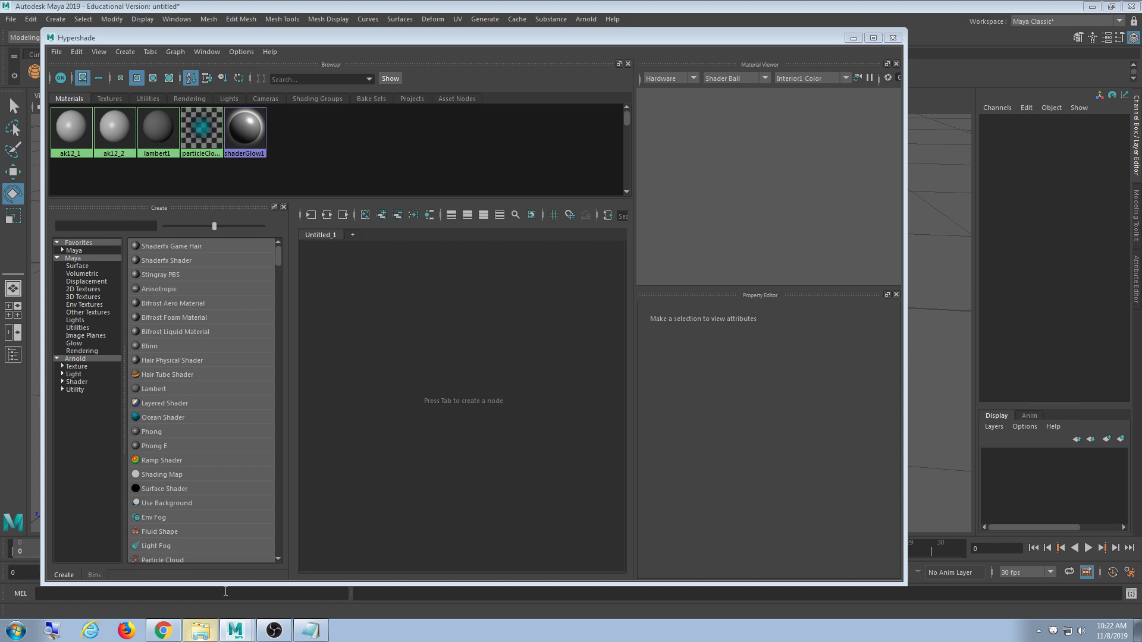
left_click(199, 631)
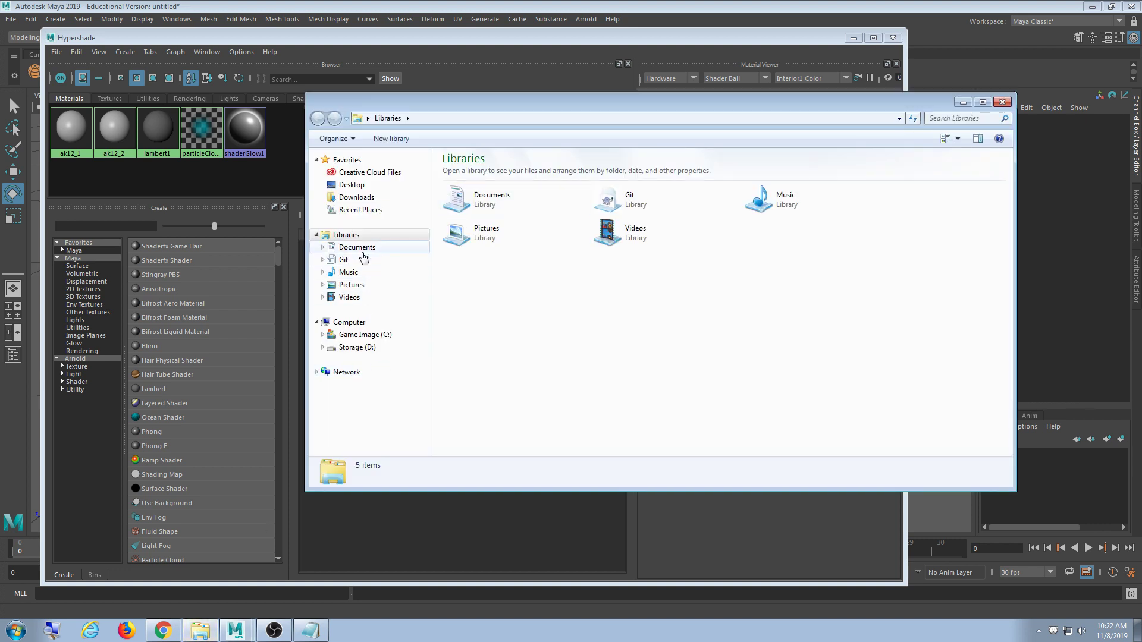
- Navigate from the Desktop into source > model > model > textures
left_click(368, 210)
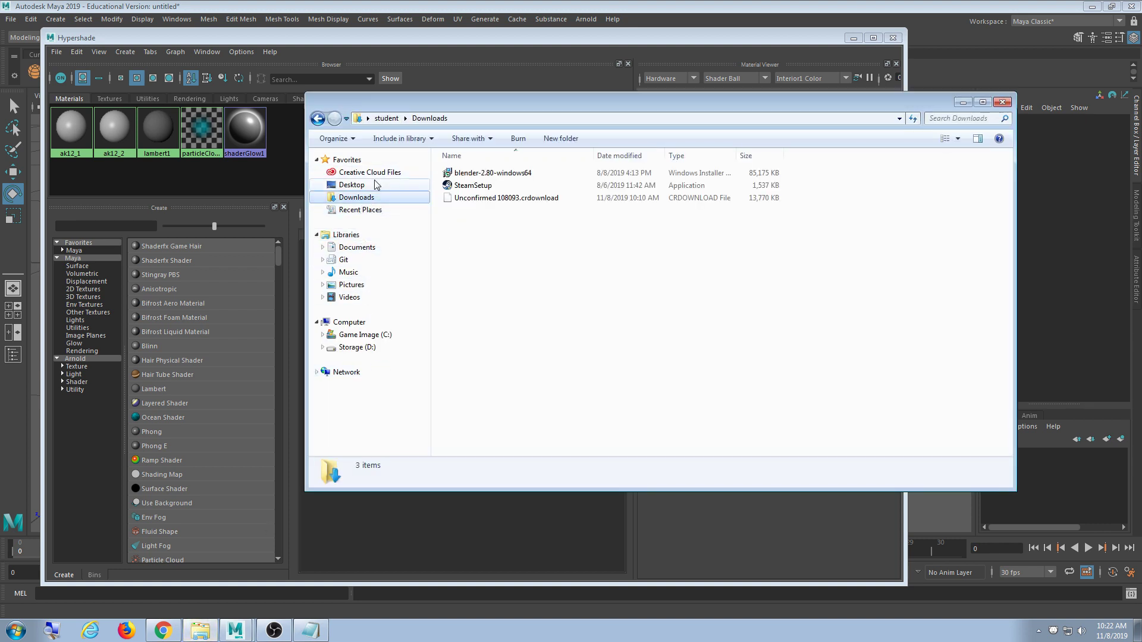
left_click(375, 184)
scroll(904, 244, "down", 5)
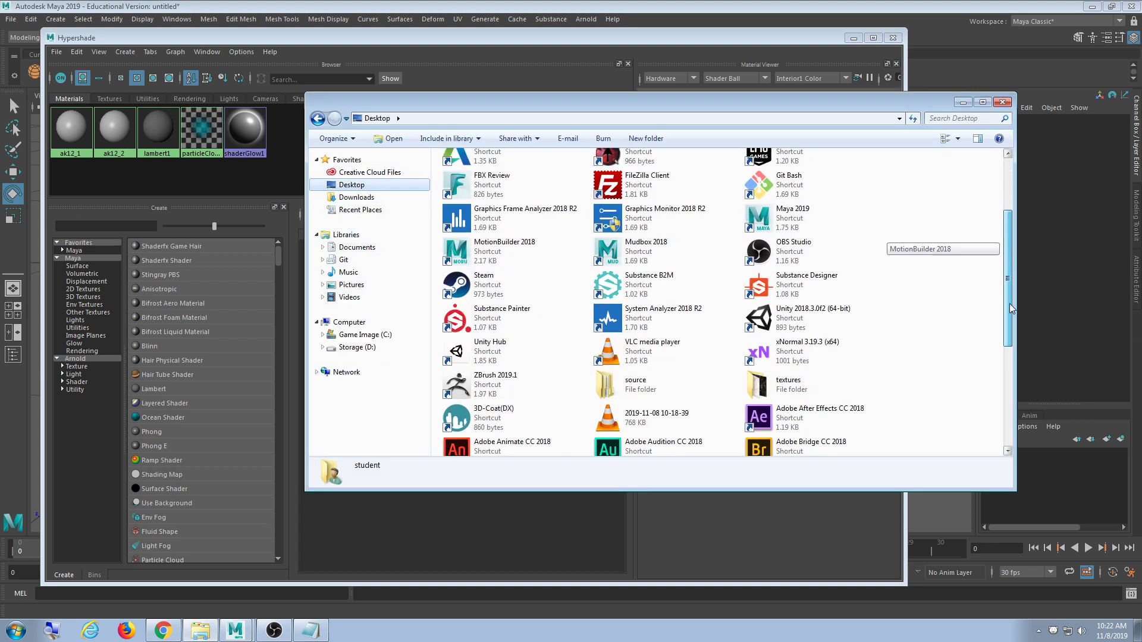
double_click(627, 248)
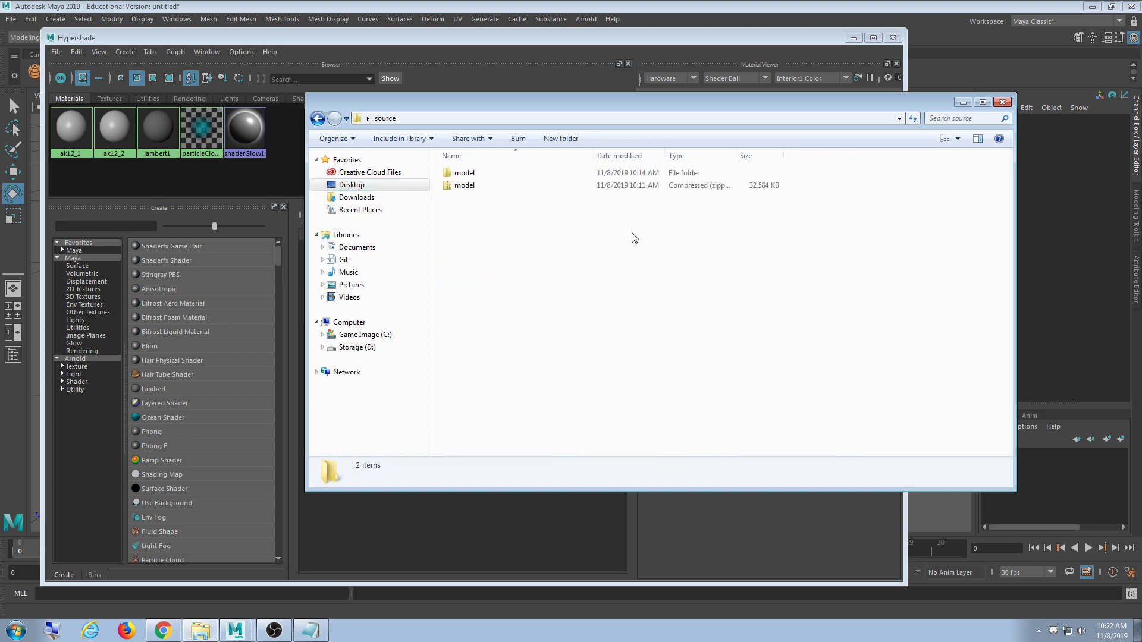
double_click(483, 184)
double_click(479, 178)
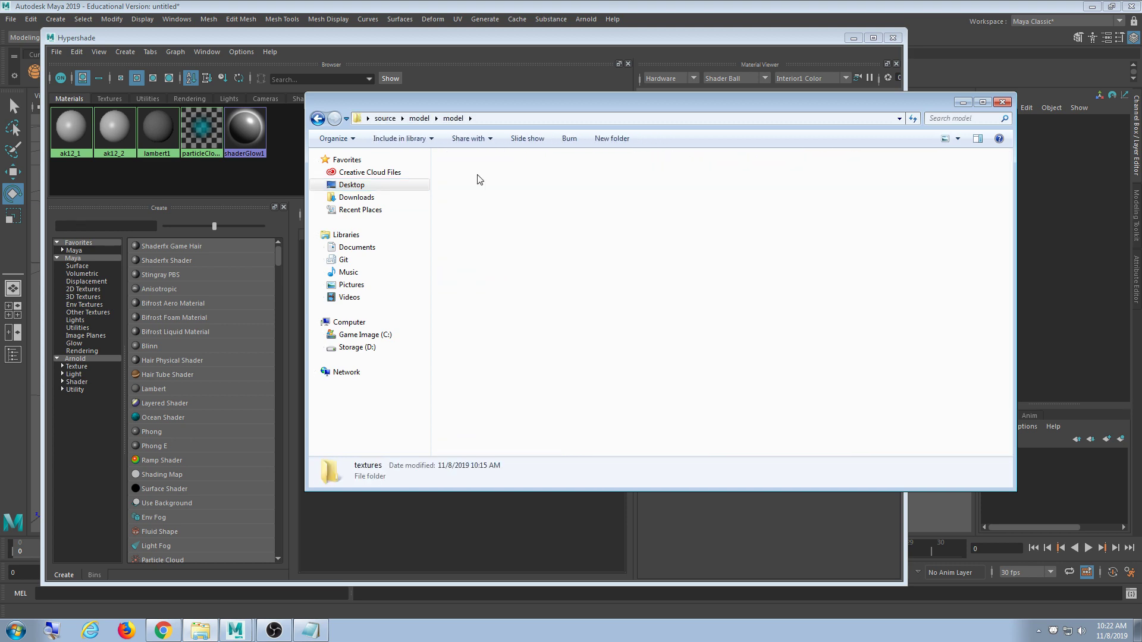
double_click(477, 175)
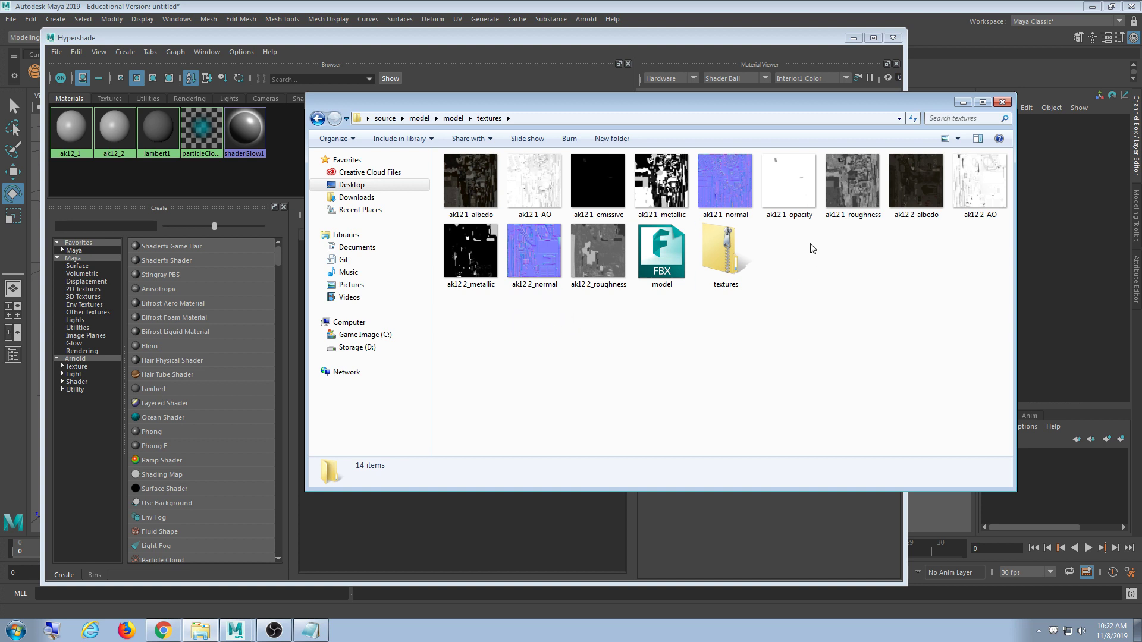
- Open the ak12 1_albedo texture in Windows Photo Viewer
left_click(452, 169)
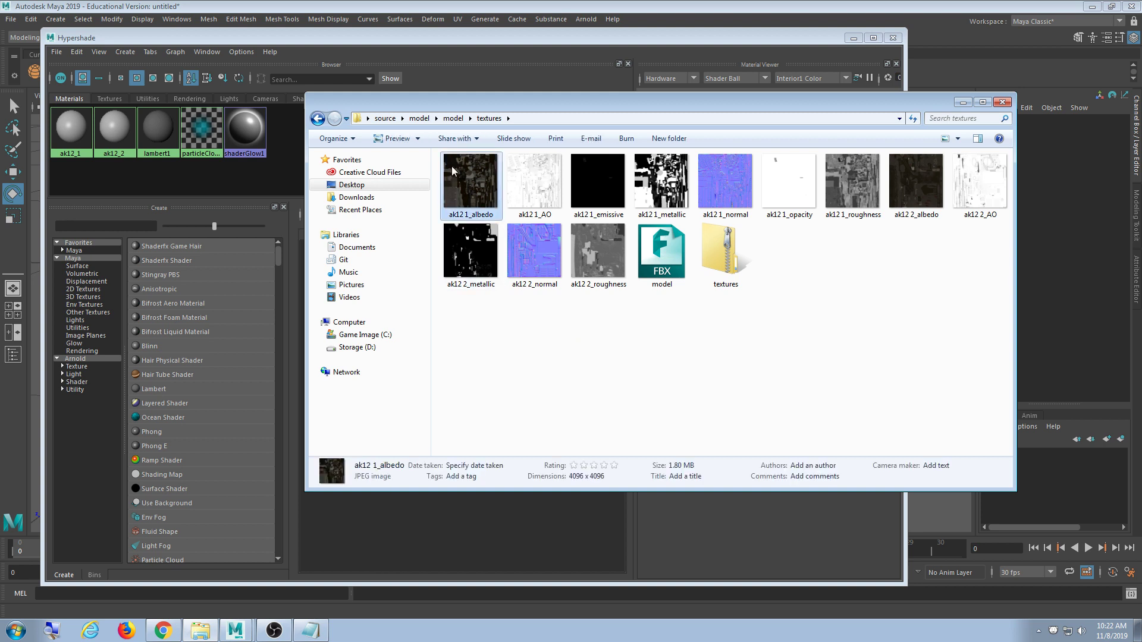
left_click_drag(608, 101, 589, 85)
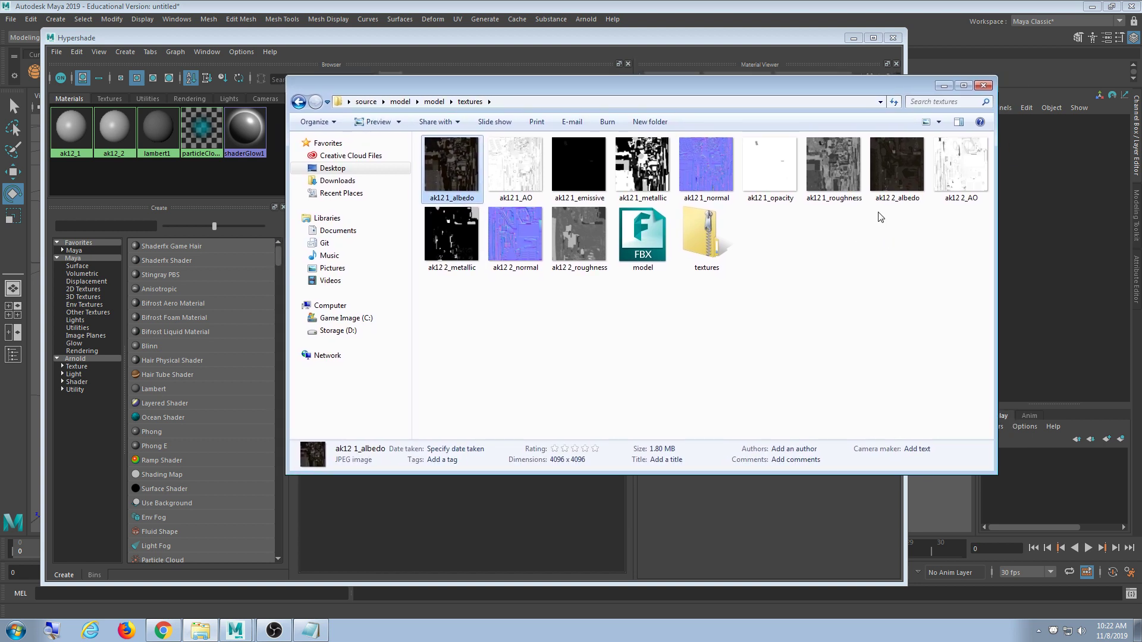
left_click(766, 302)
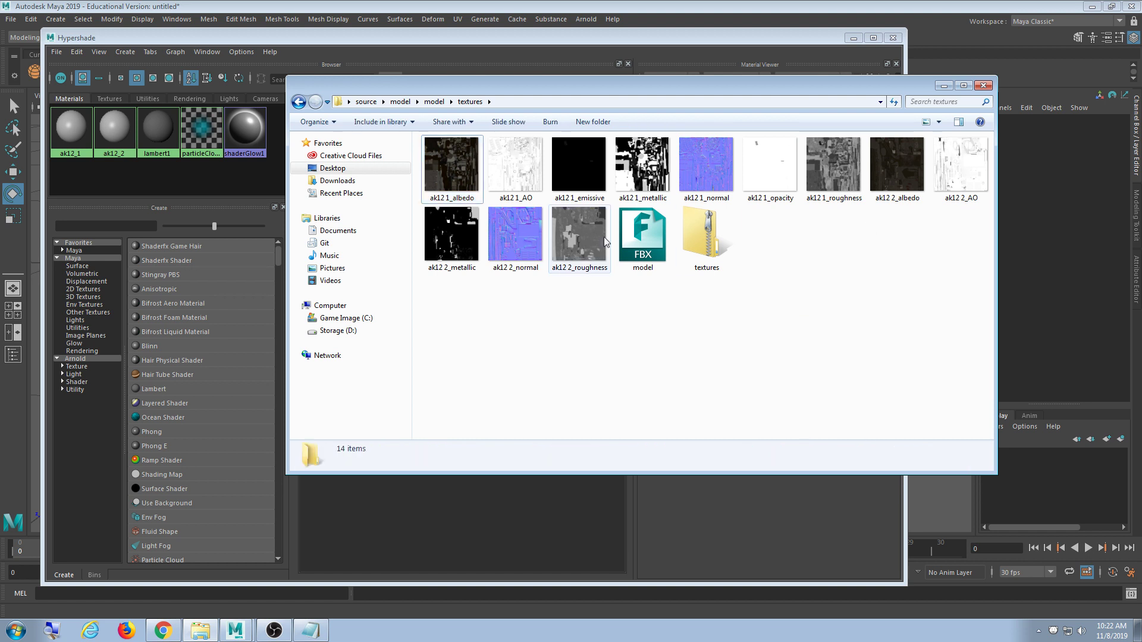
left_click(464, 182)
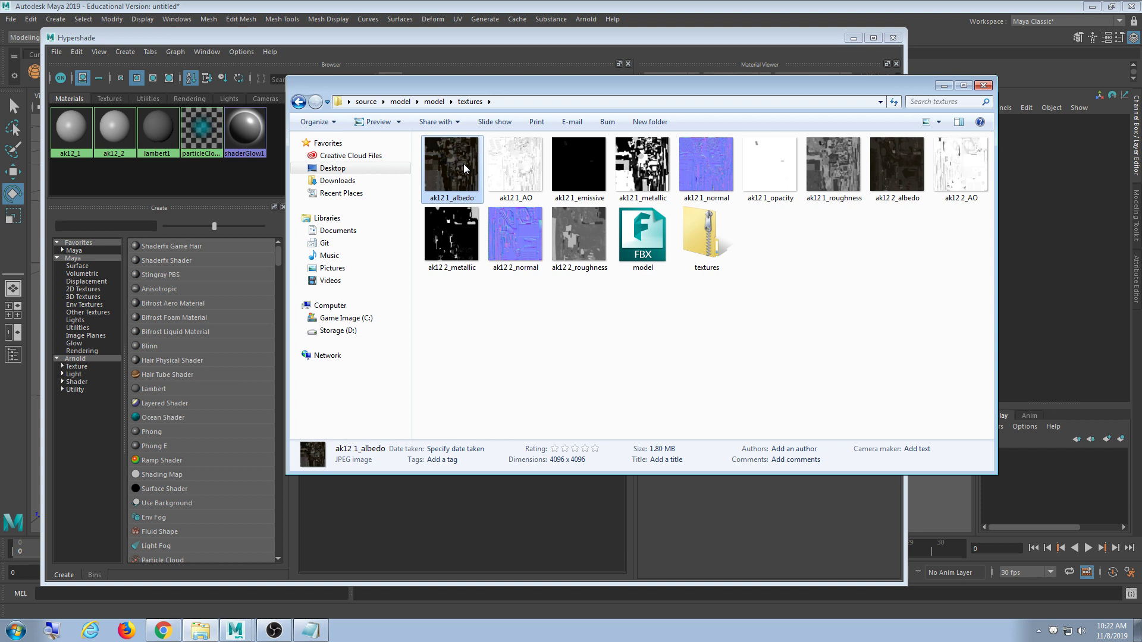
left_click(561, 359)
double_click(450, 185)
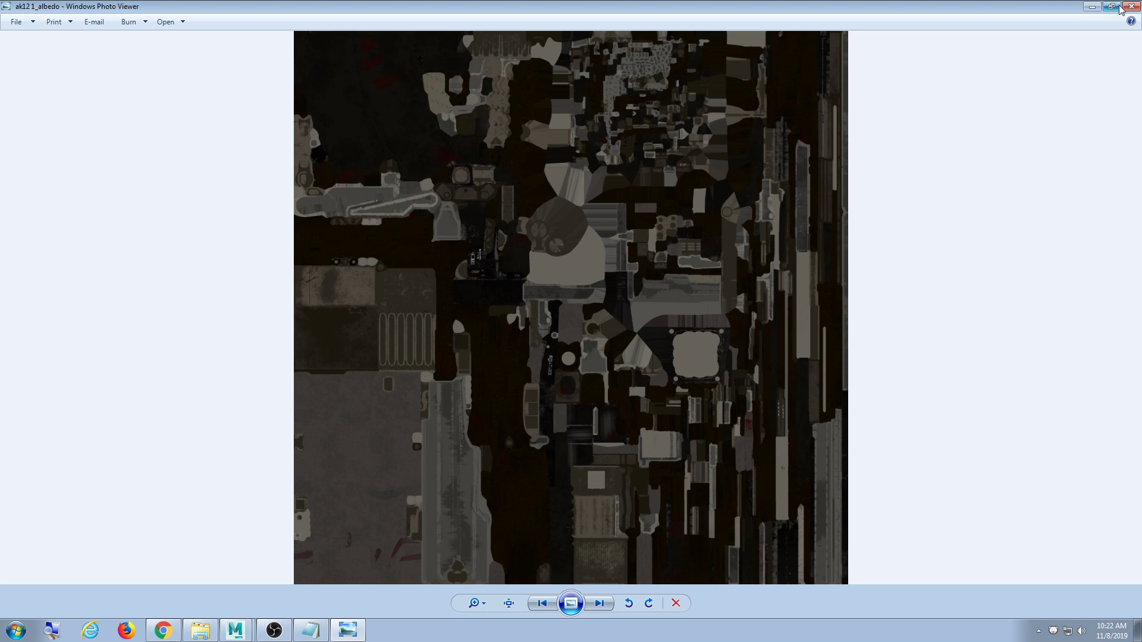
- Close the ak12 1_albedo preview, view ak12 2_albedo, then close Photo Viewer
left_click(1131, 5)
double_click(886, 148)
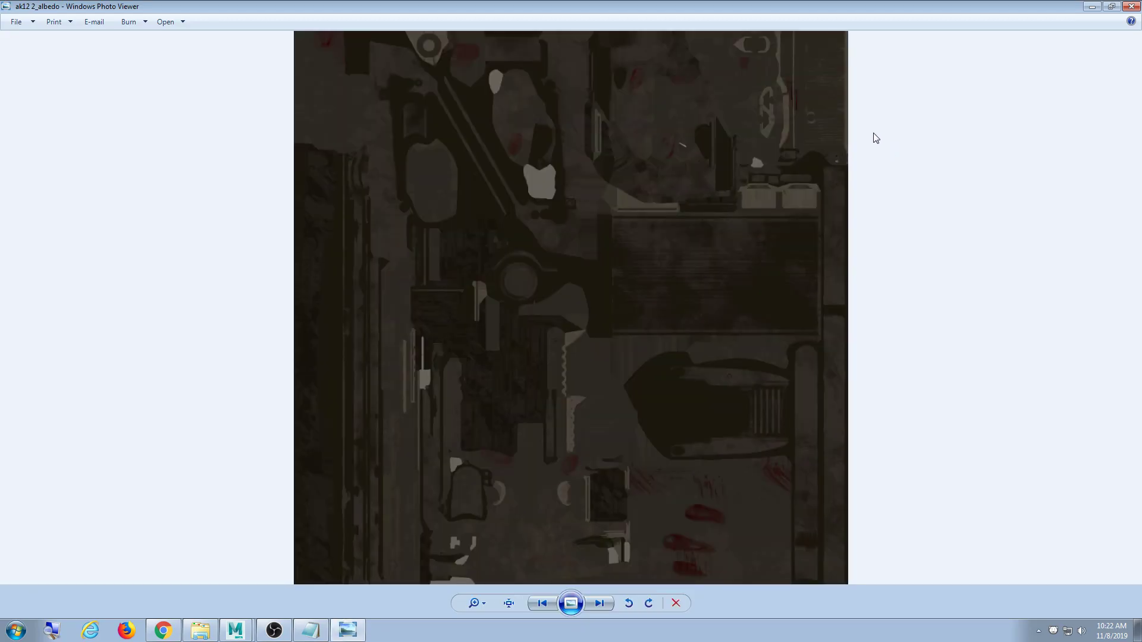
left_click(1132, 6)
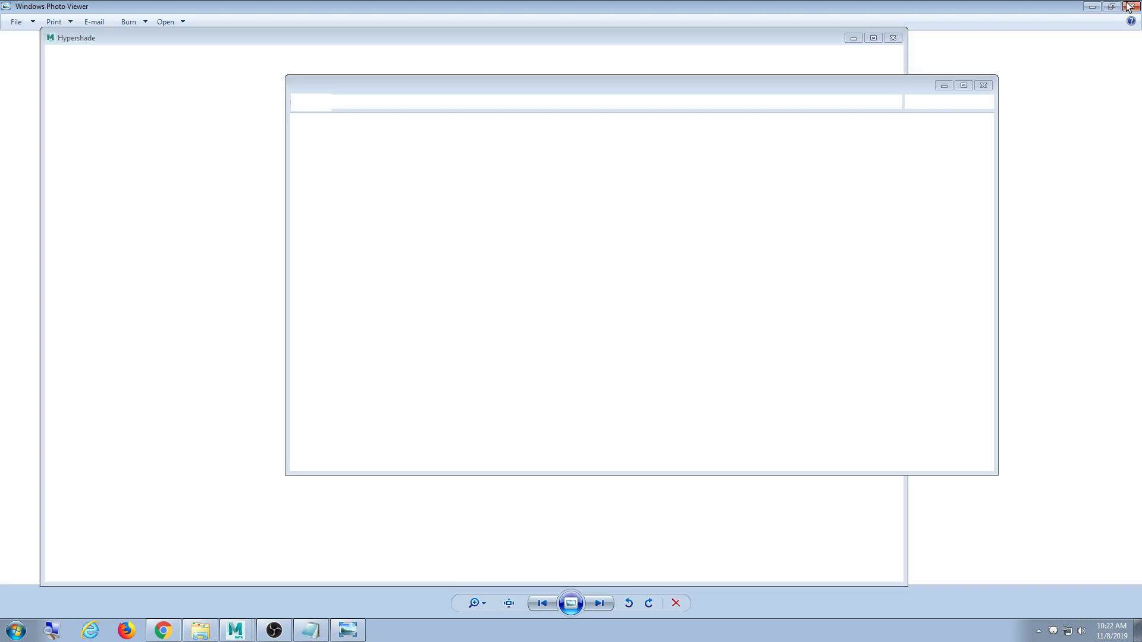
left_click(741, 101)
key("ctrl+c")
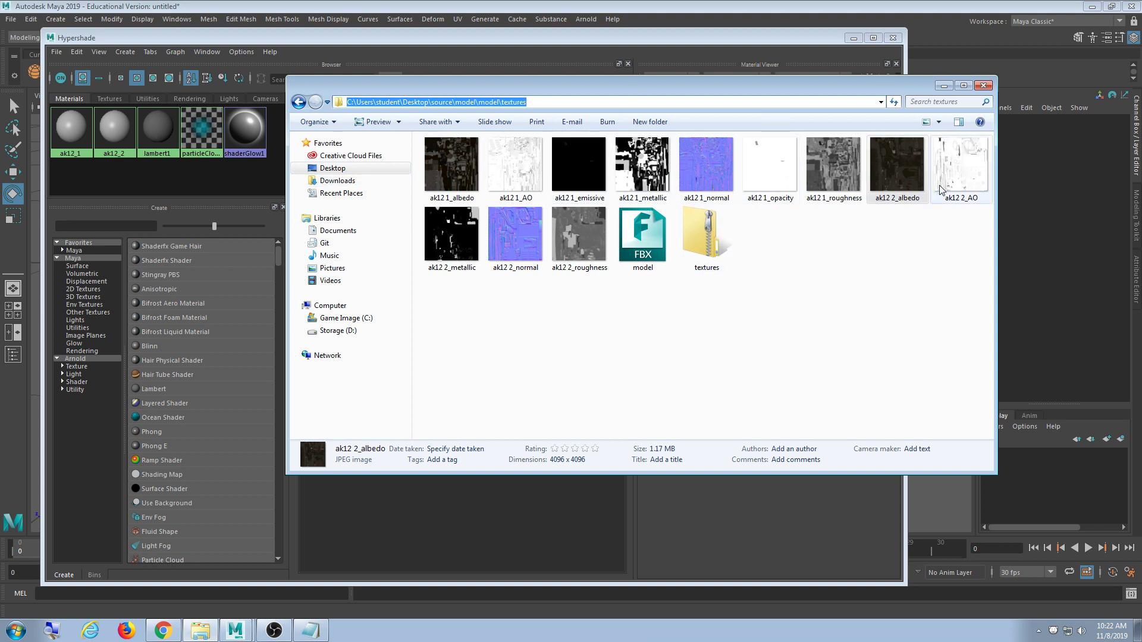
- Select the ak12 1_AO texture file, then bring Hypershade back in front
left_click(522, 189)
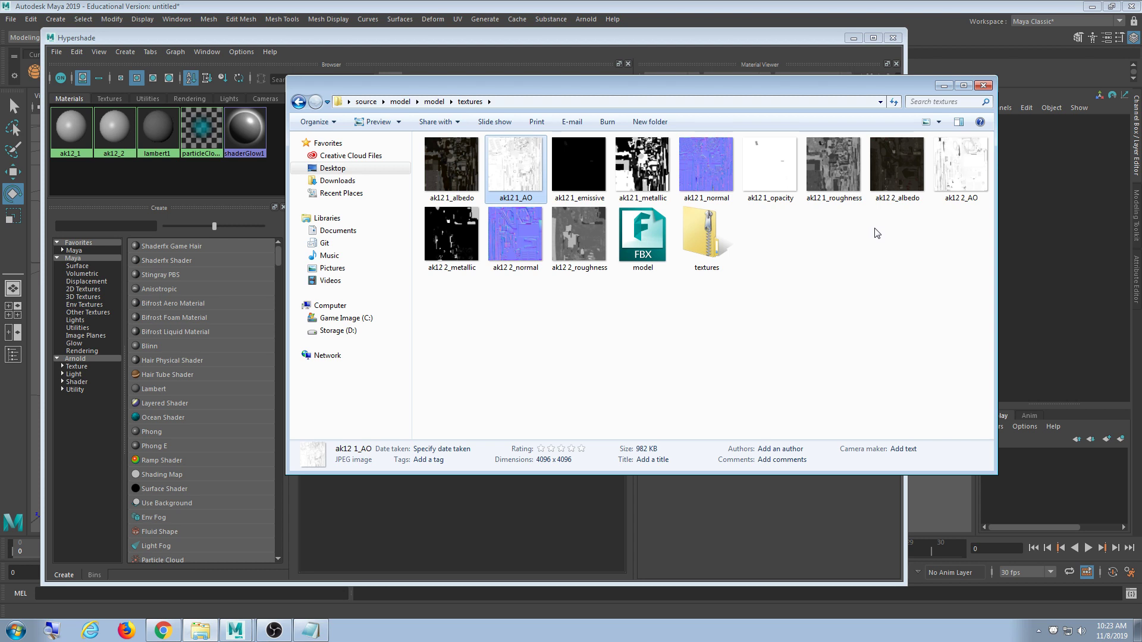
left_click(458, 54)
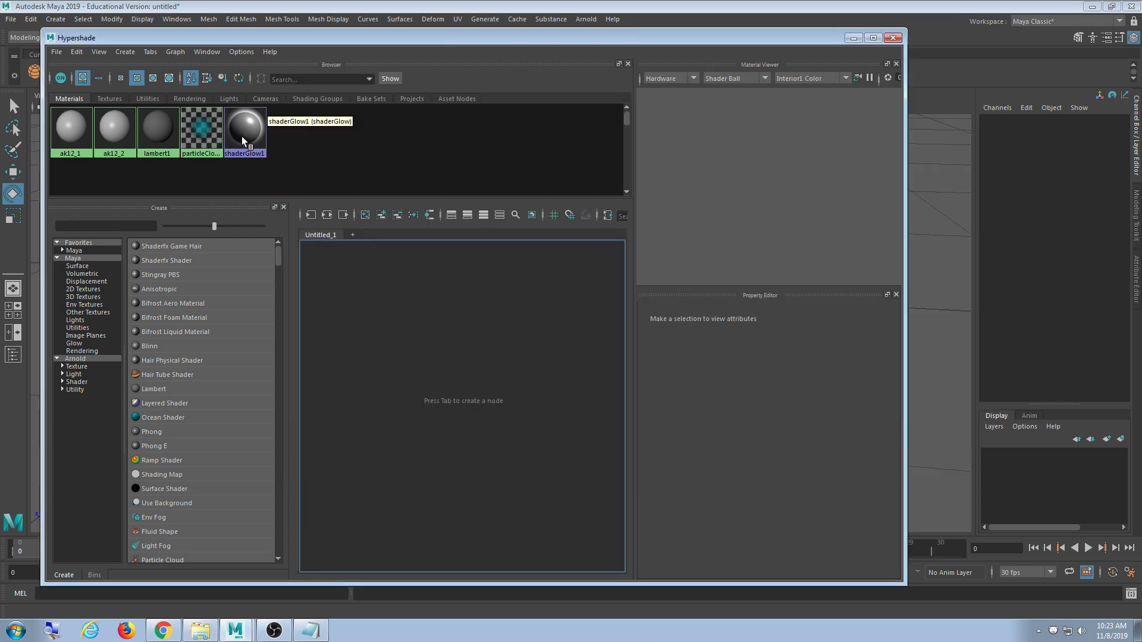
- Reposition Hypershade near the top and show the ak12_1 Phong material's attributes
left_click_drag(279, 39, 310, 46)
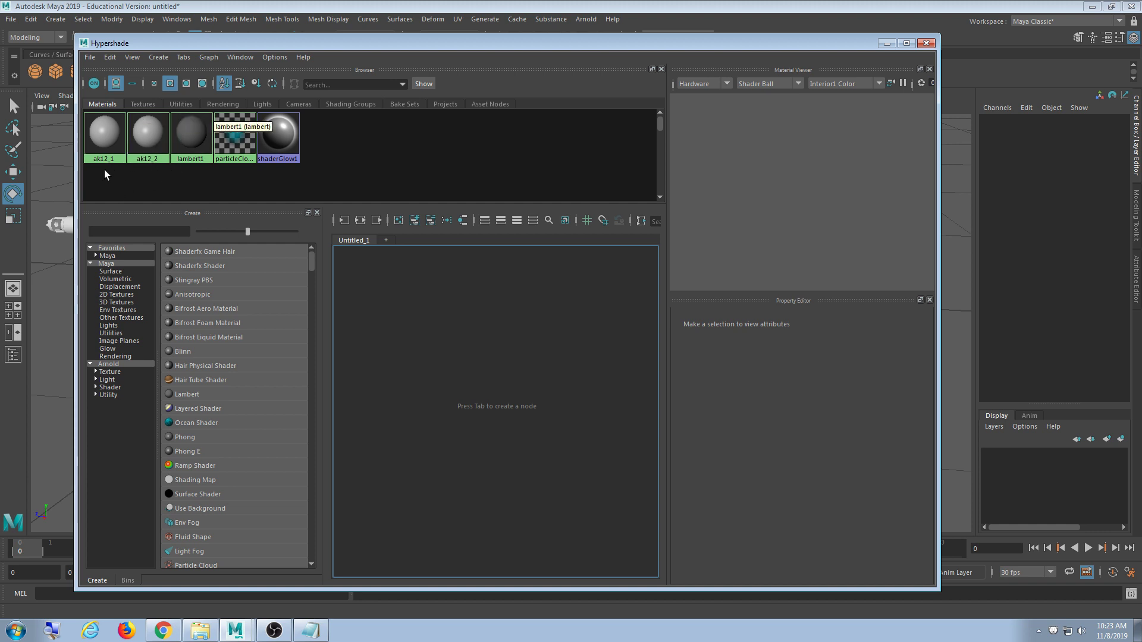
left_click_drag(230, 45, 391, 38)
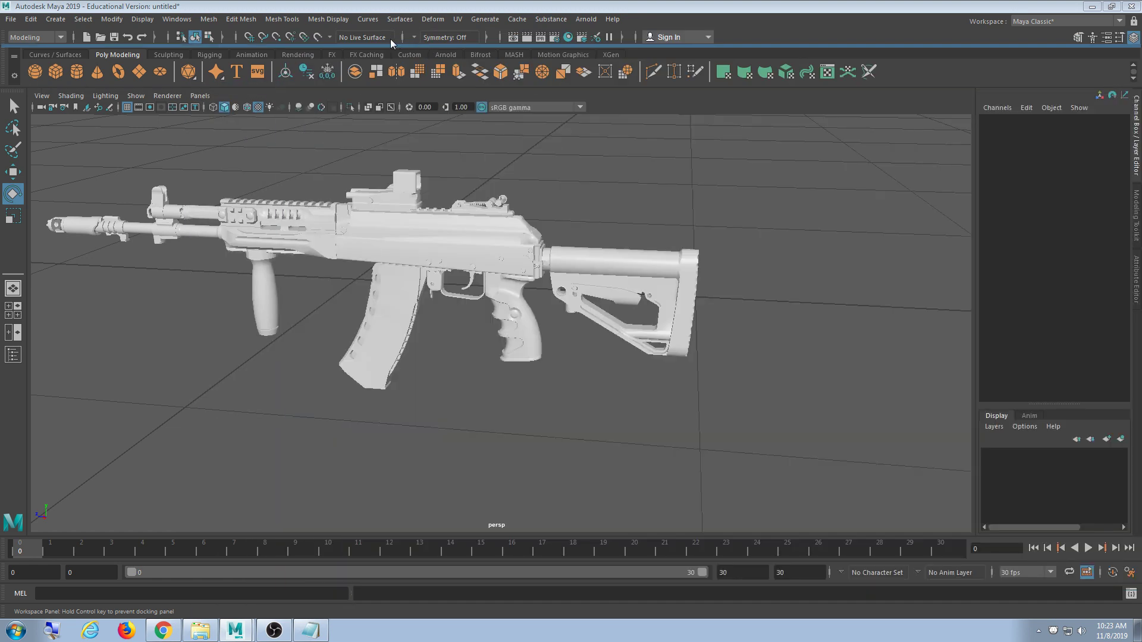
left_click_drag(312, 65, 303, 20)
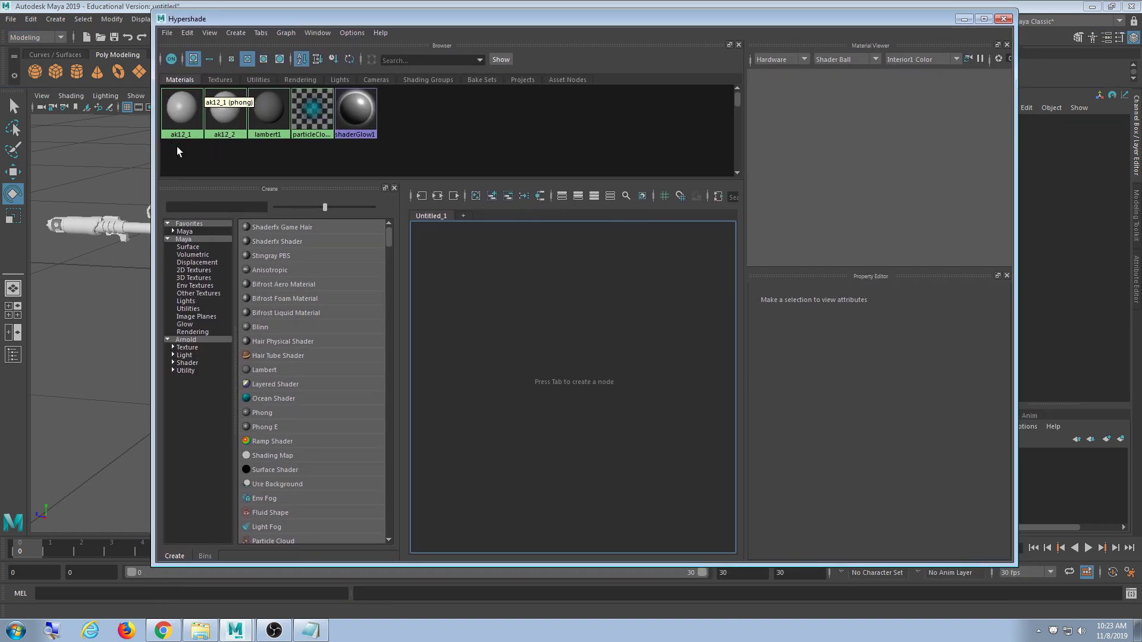
left_click(181, 131)
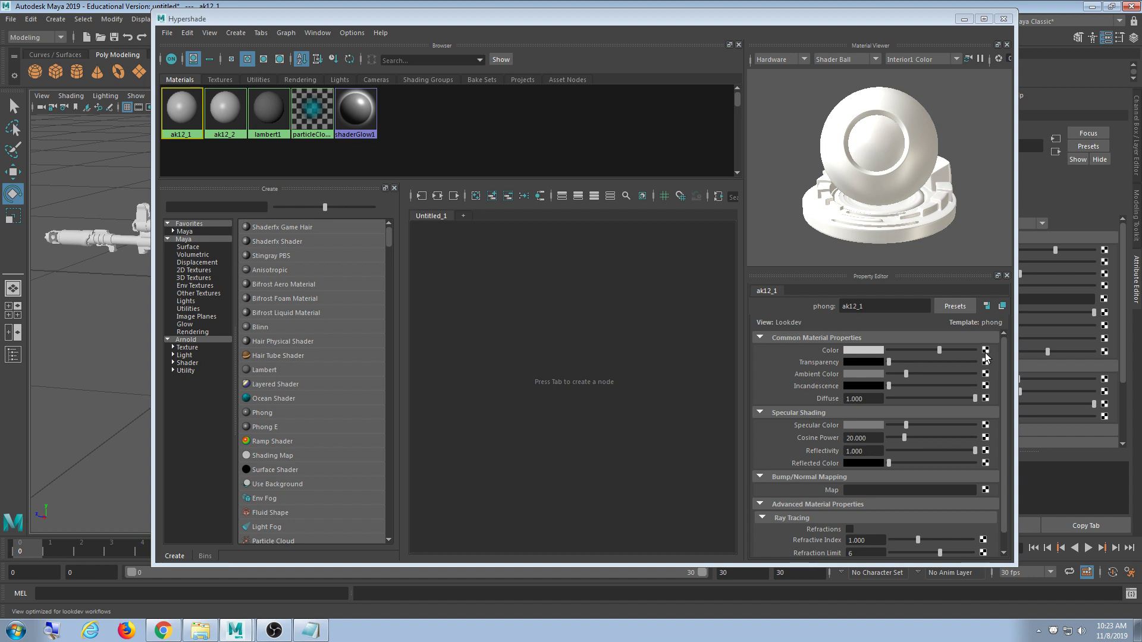
- Connect a new File texture node to the ak12_1 material's colour
left_click(985, 352)
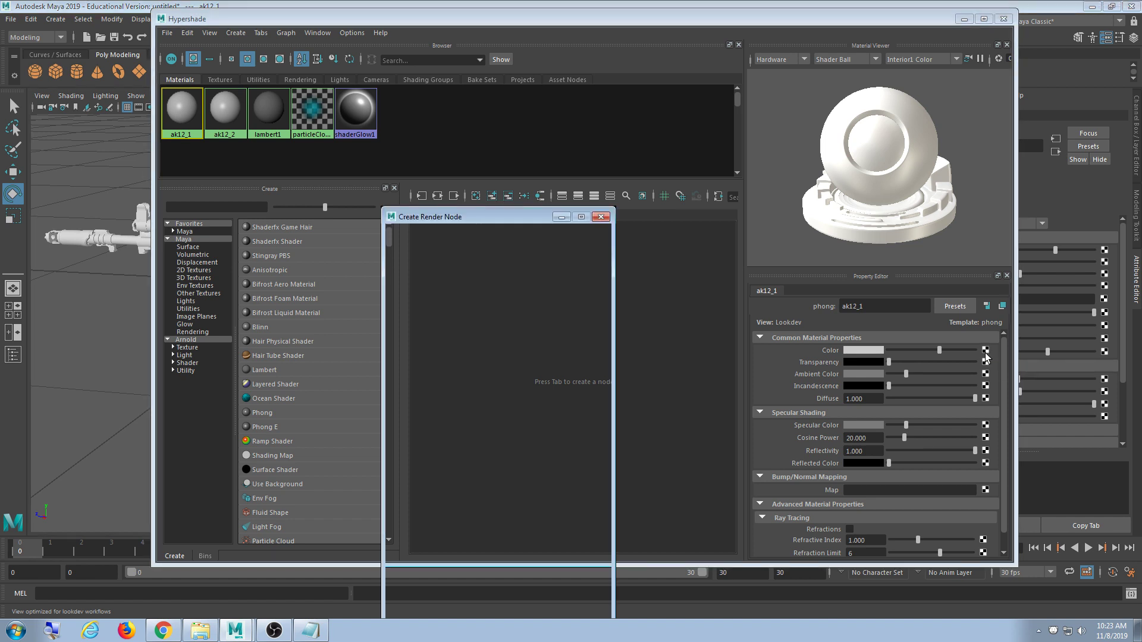
left_click_drag(498, 230, 477, 99)
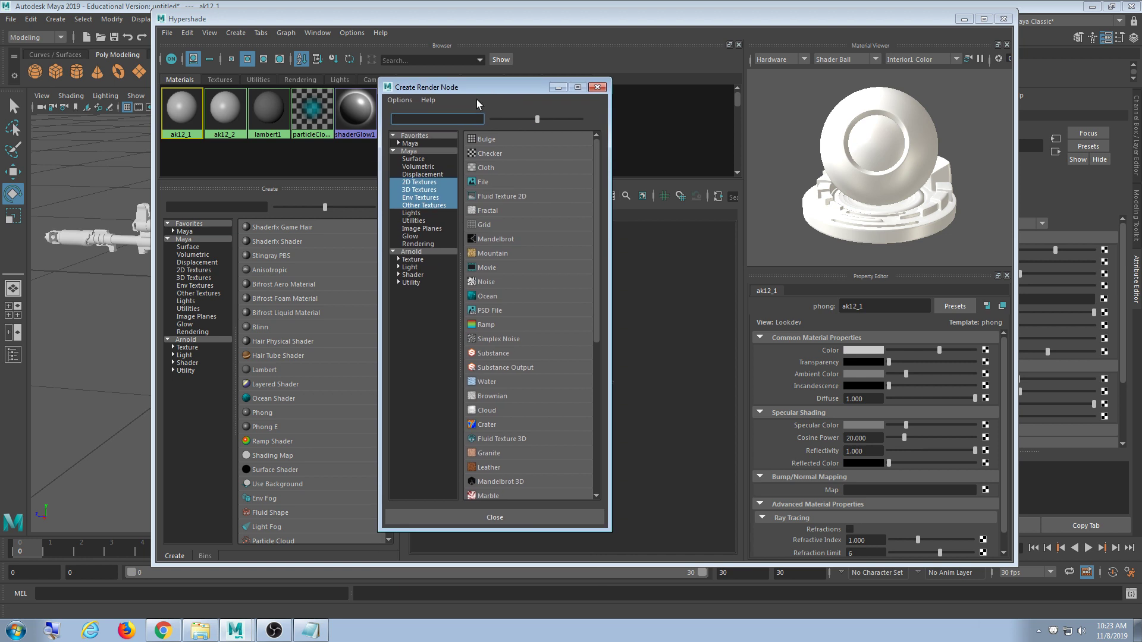
left_click(498, 181)
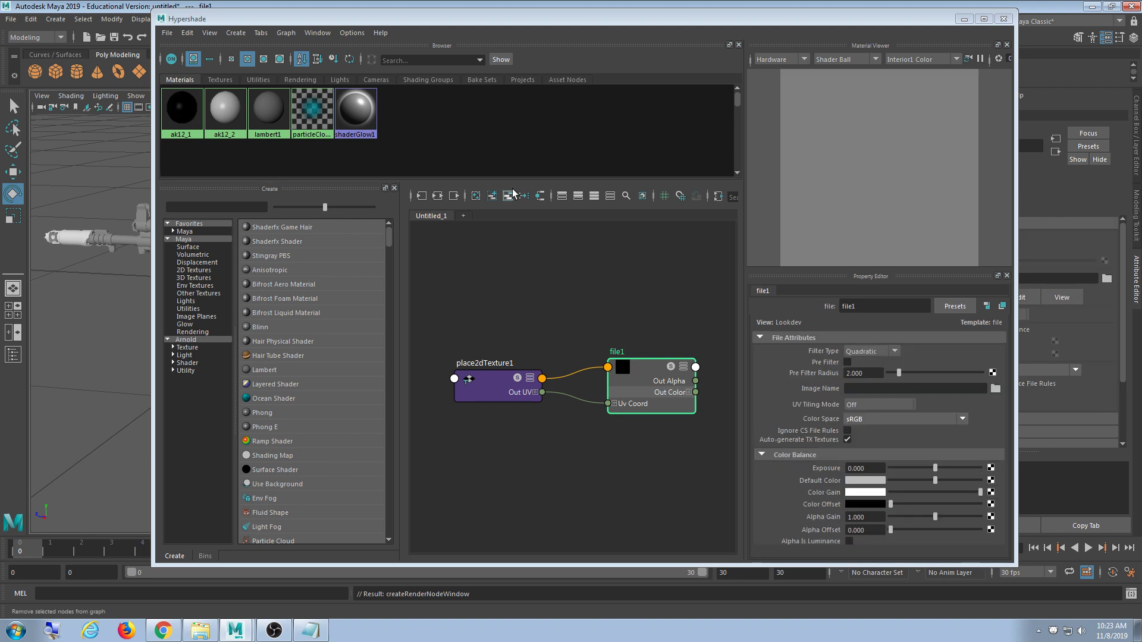
- Load ak12 1_albedo.jpg from the model's textures folder into file1
left_click(994, 390)
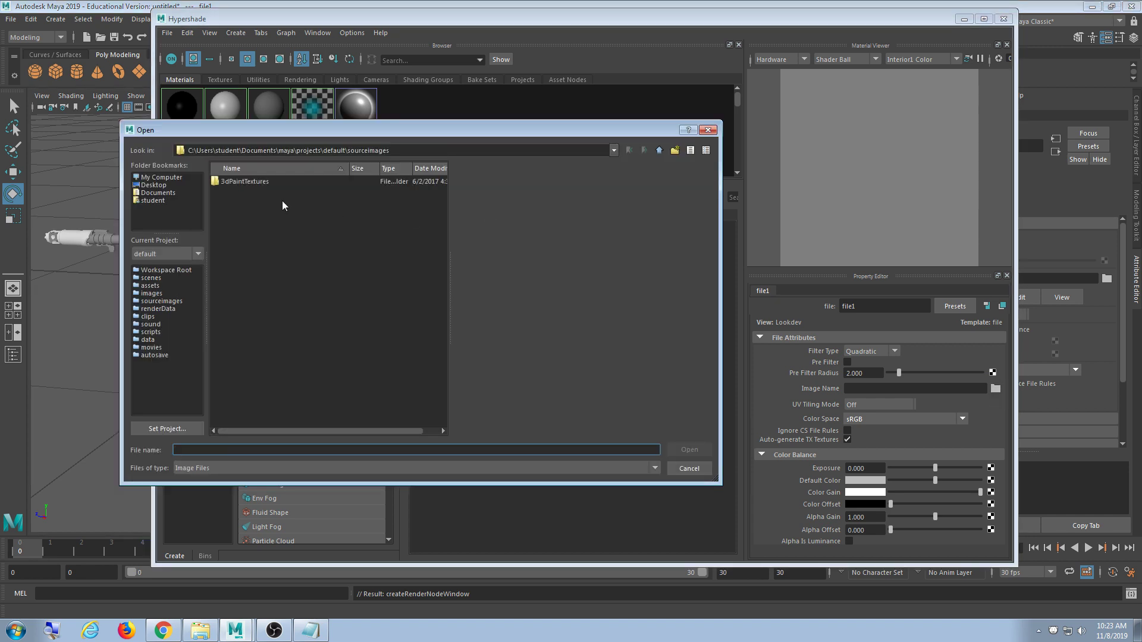
key("ctrl+v")
key("Return")
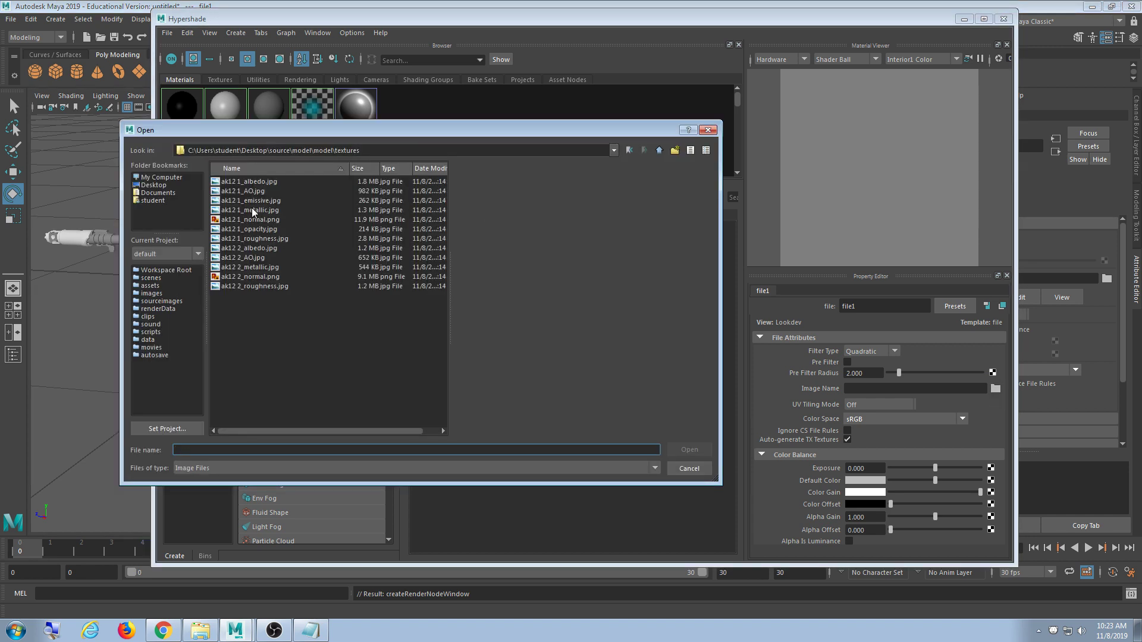
left_click(270, 182)
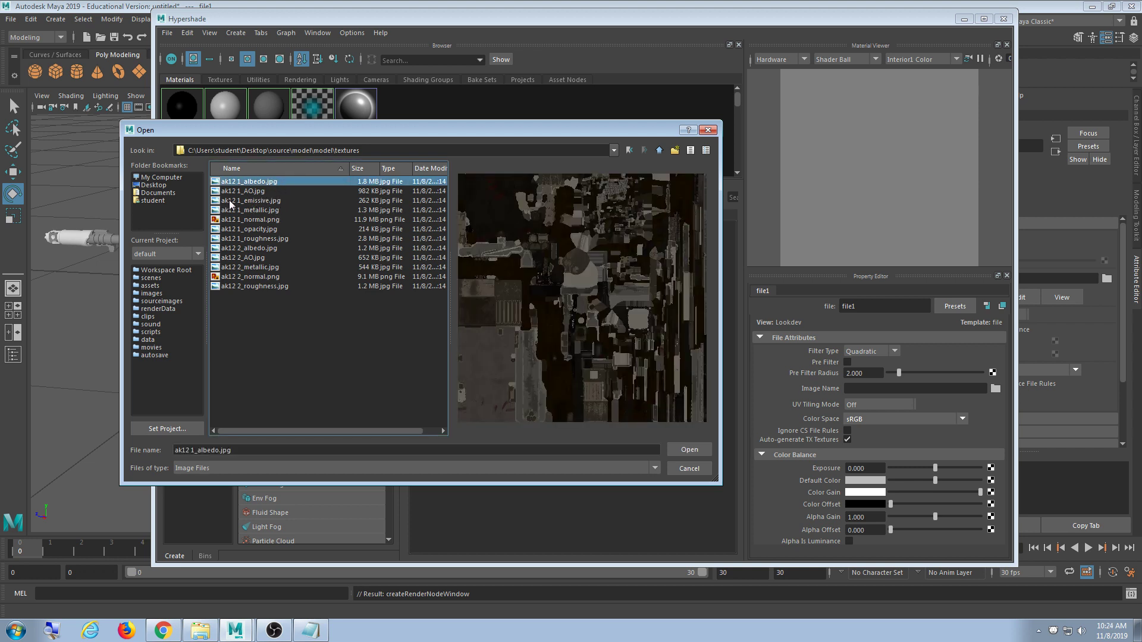
key("Return")
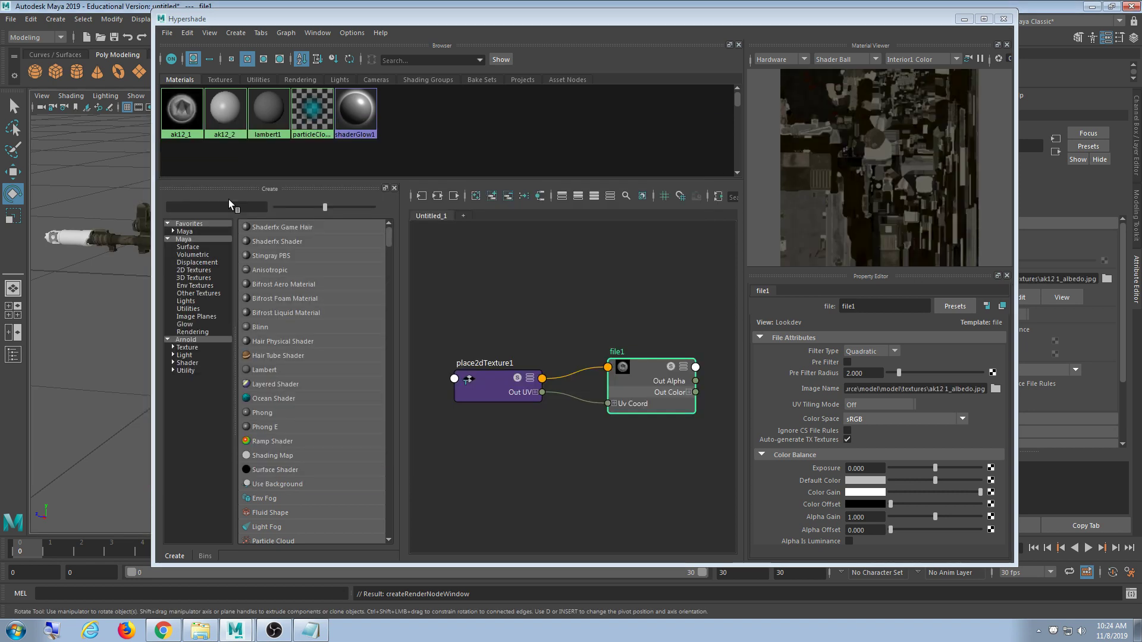
- Move Hypershade to the lower right to reveal the partly textured rifle
left_click_drag(268, 21, 605, 111)
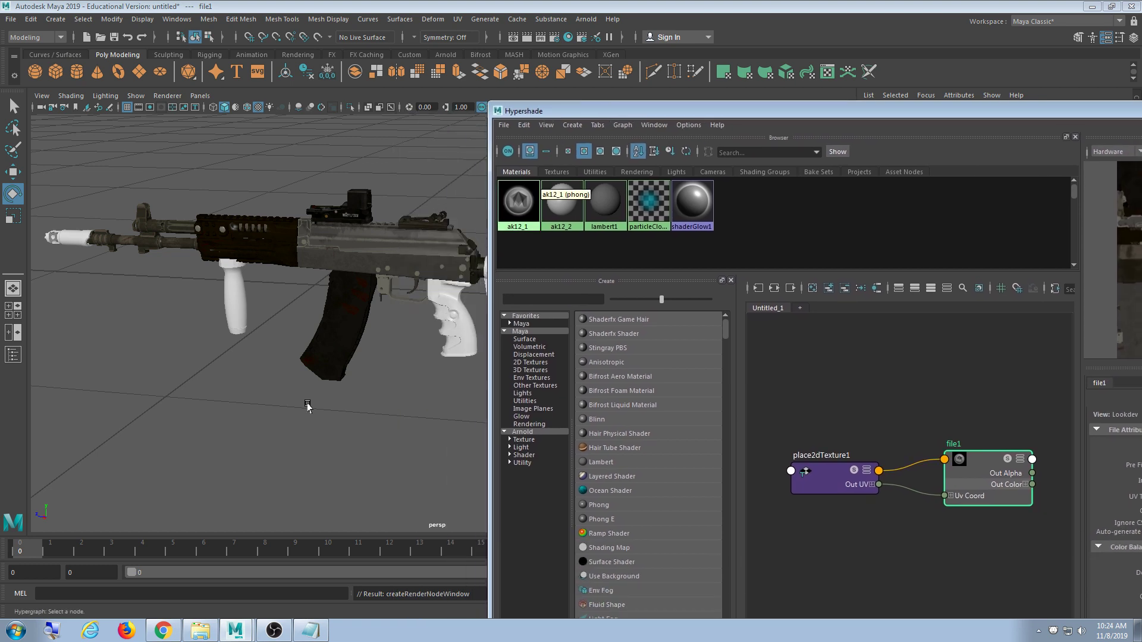
left_click(163, 630)
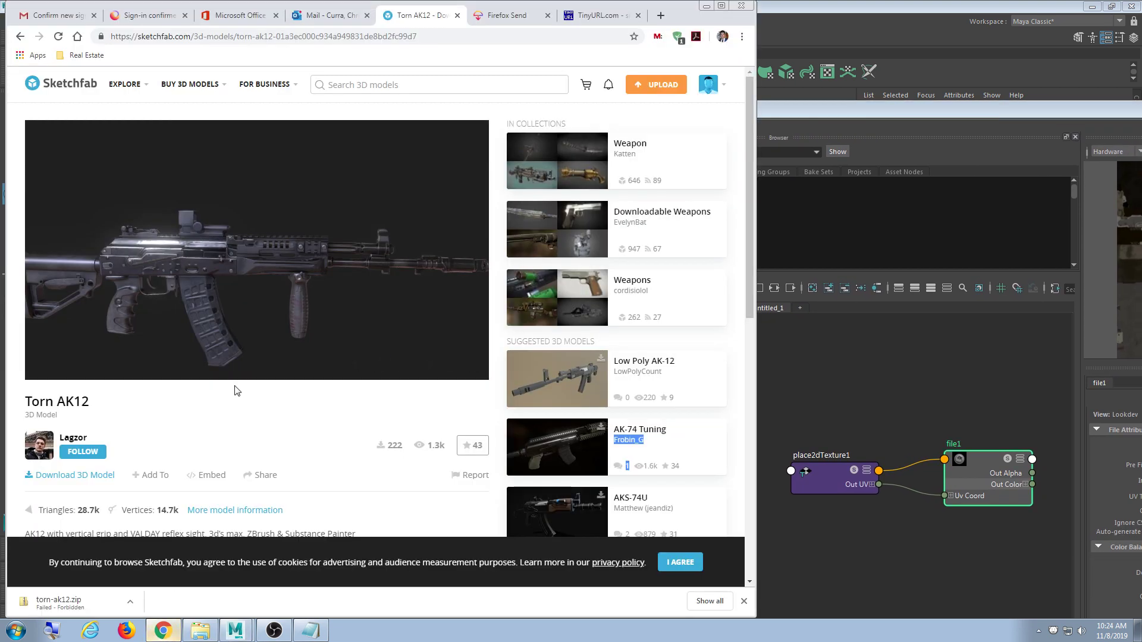
mouse_move(203, 310)
left_mouse_down()
mouse_move(184, 299)
mouse_move(199, 307)
left_mouse_up()
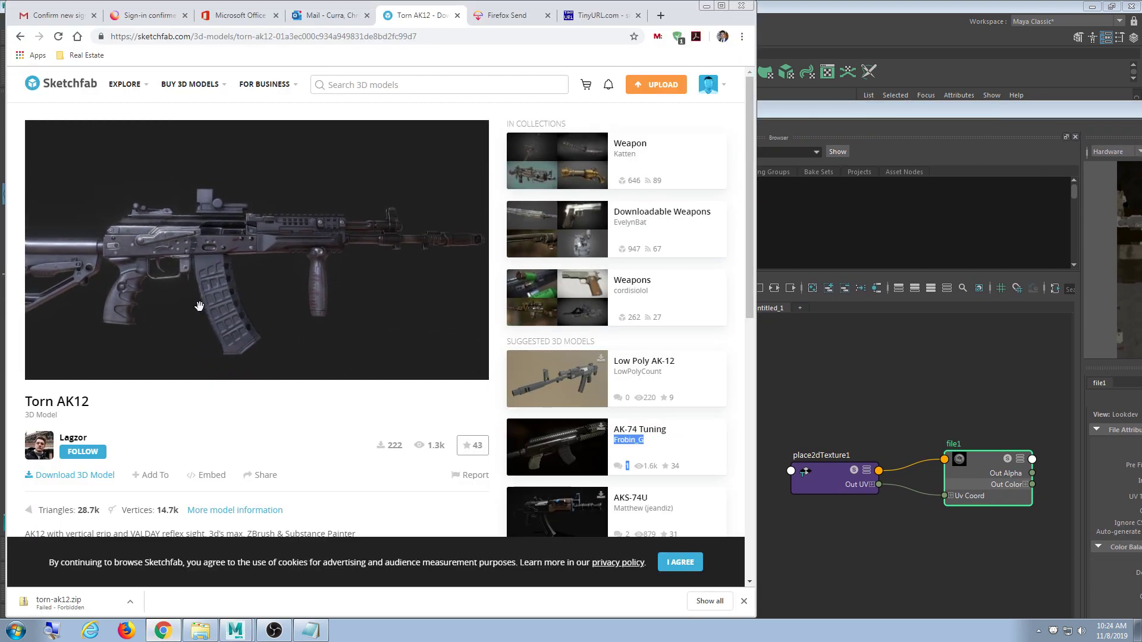
left_click(1089, 7)
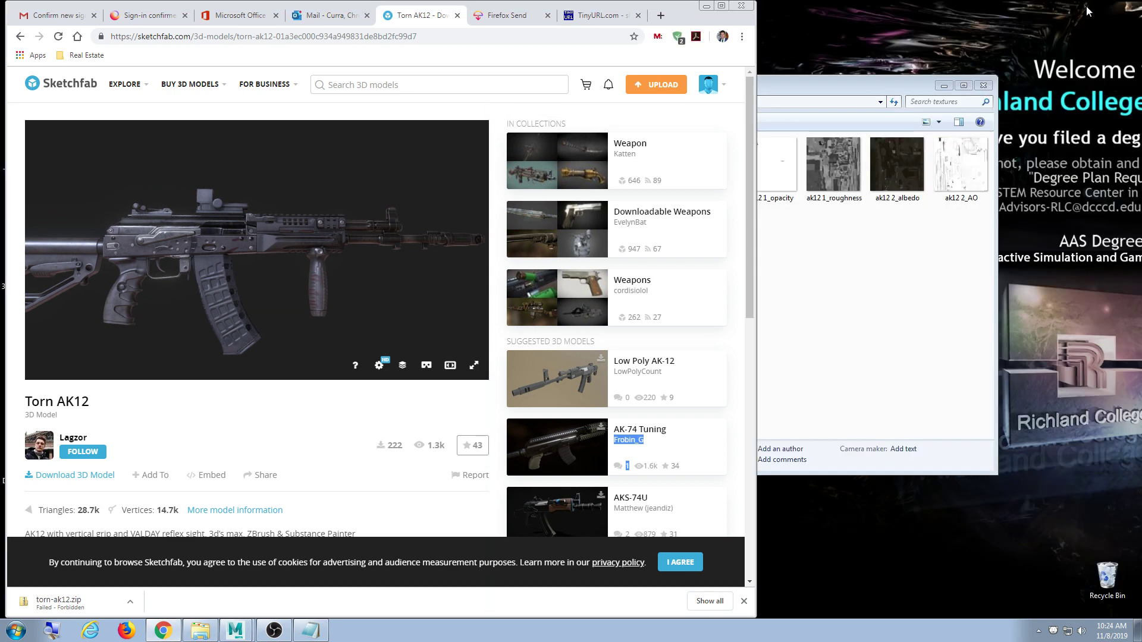
left_click(236, 630)
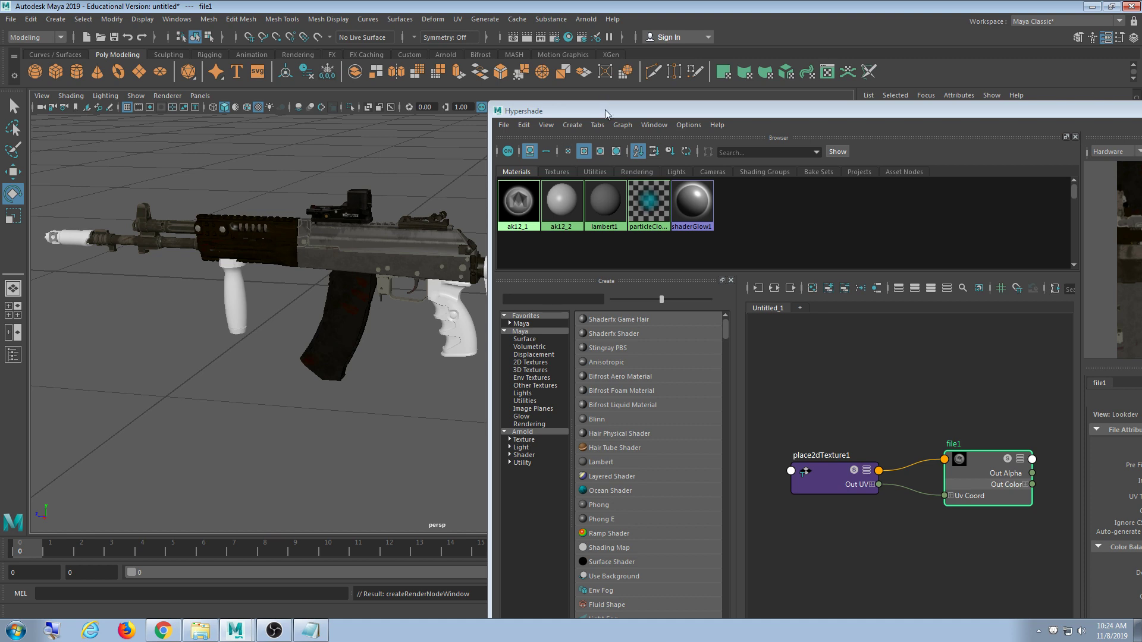
- Select the ak12_2 material and connect a new File texture to its colour
left_click_drag(607, 113, 362, 31)
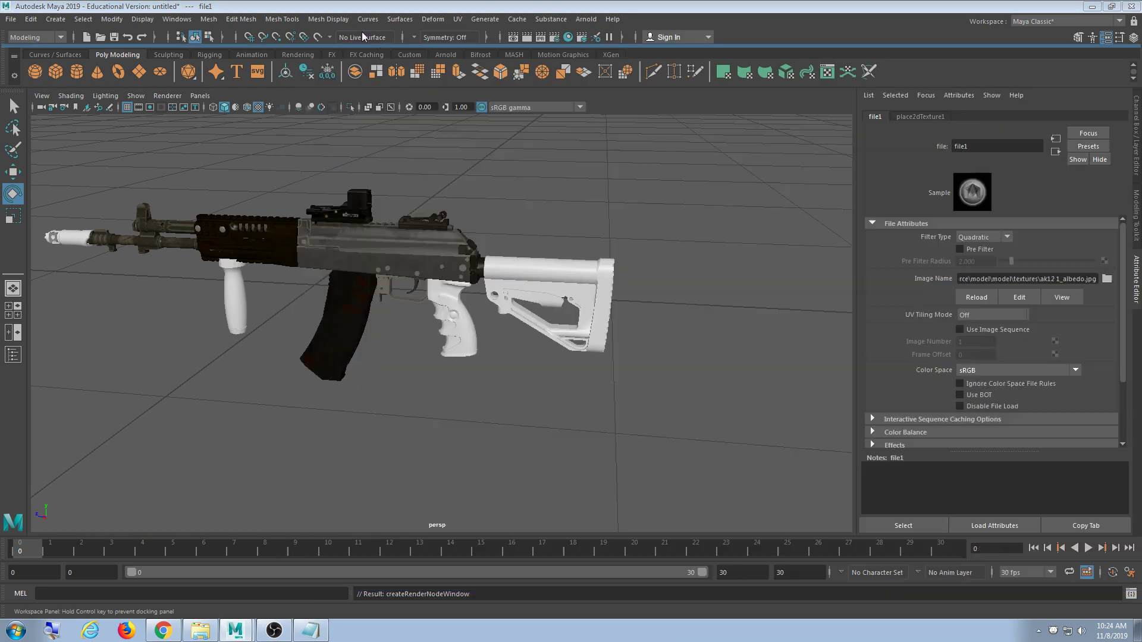
left_click_drag(330, 109, 343, 23)
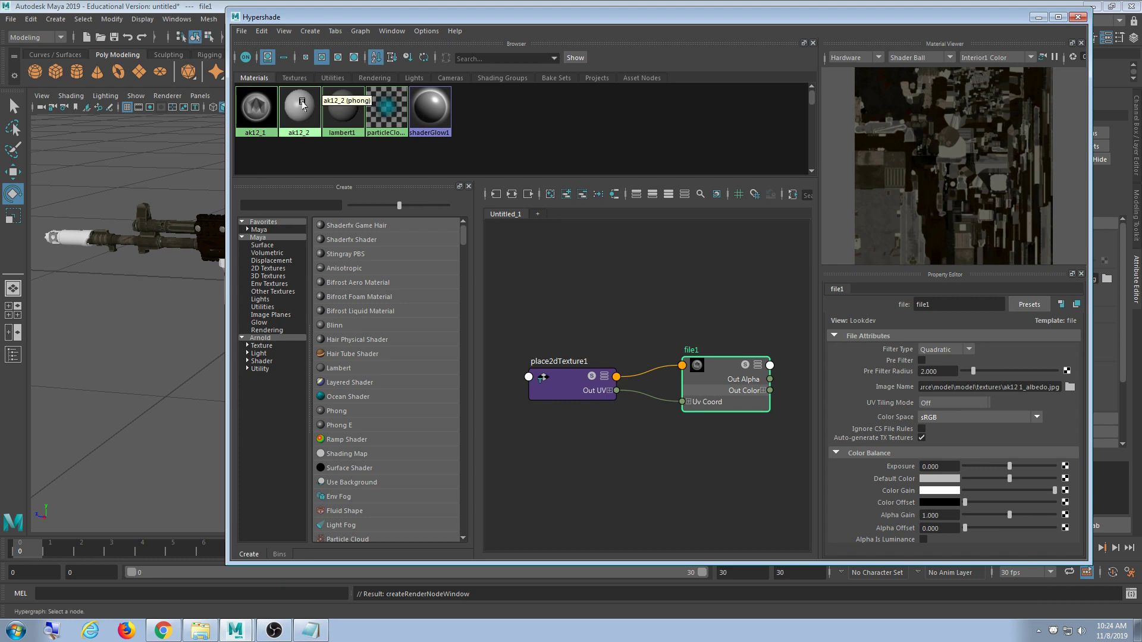
left_click(301, 103)
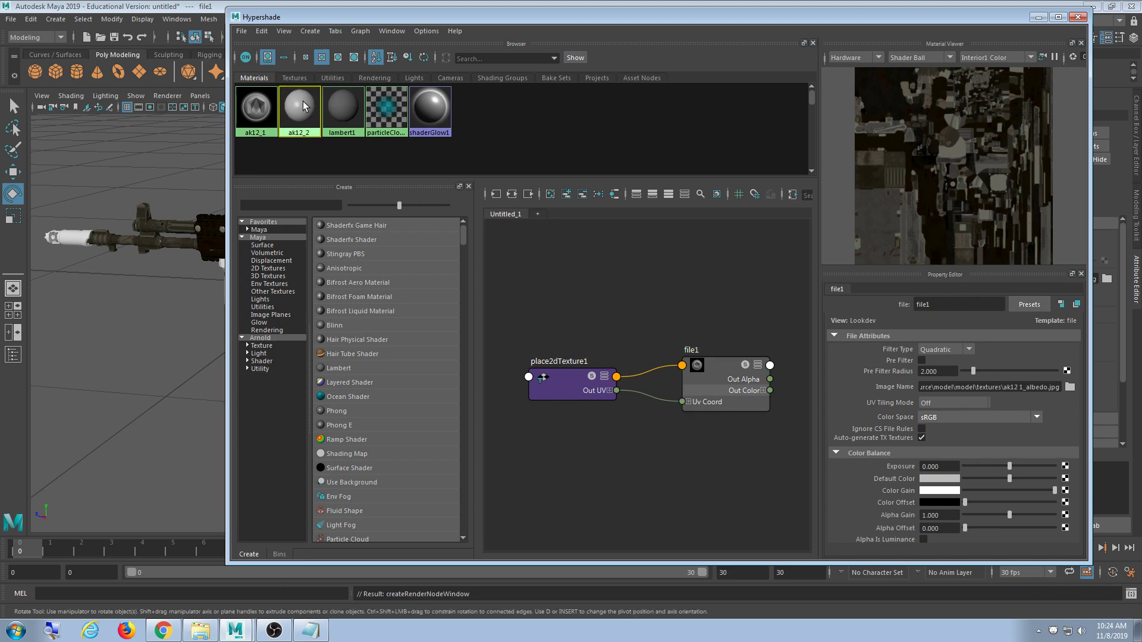
left_click(1060, 348)
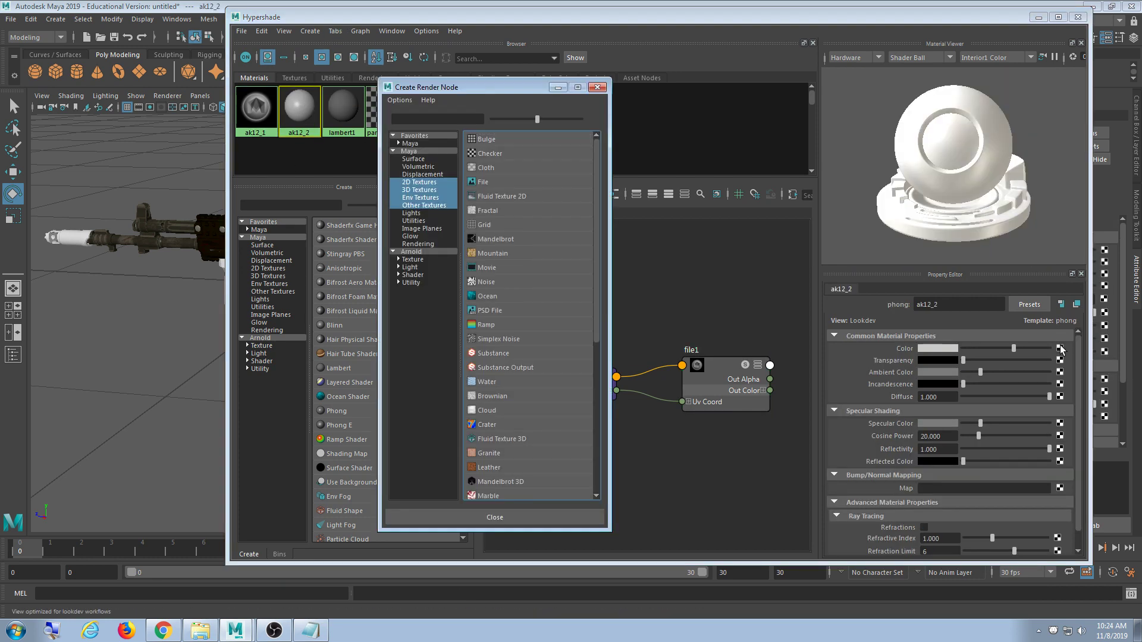
left_click(496, 183)
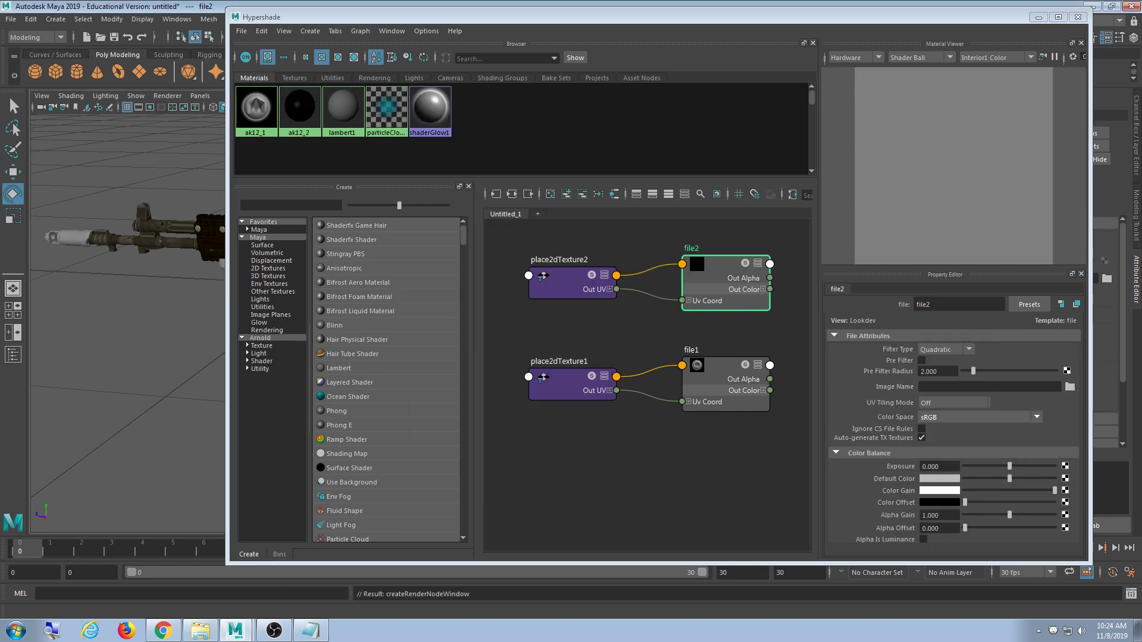
- Load ak12 2_albedo.jpg into file2 and minimize Hypershade to see the rifle
left_click(1070, 387)
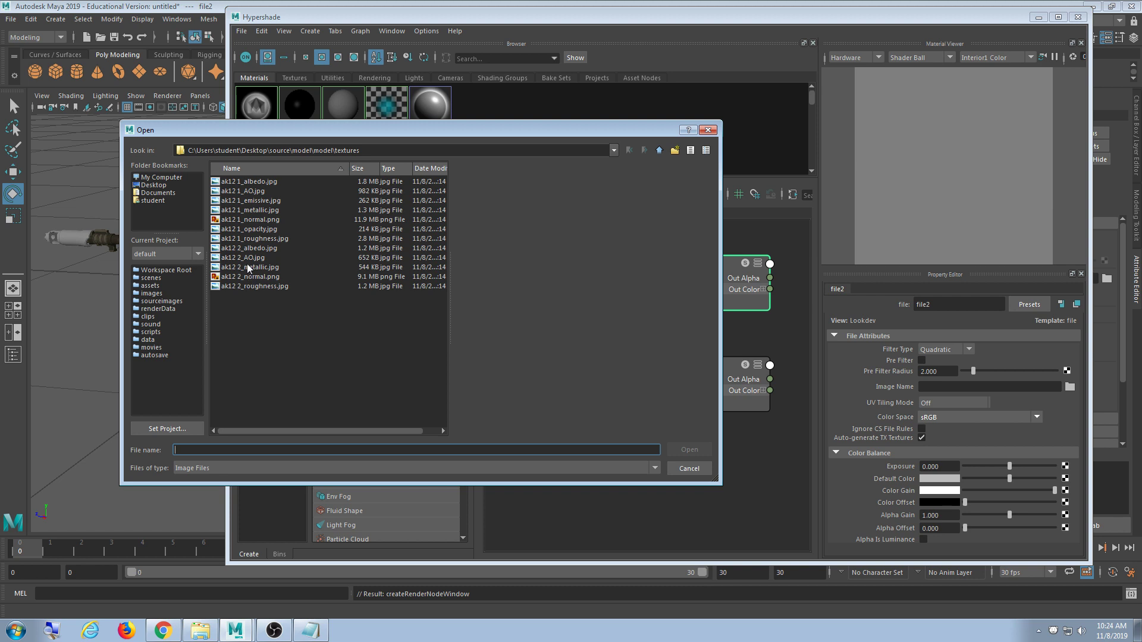
left_click(243, 248)
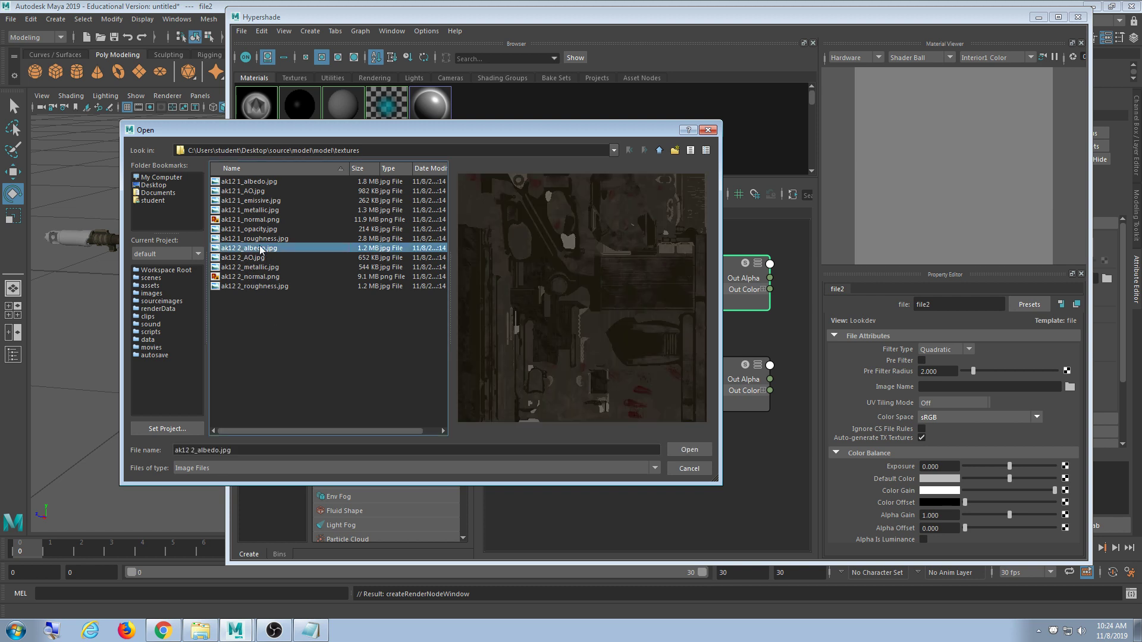
double_click(262, 248)
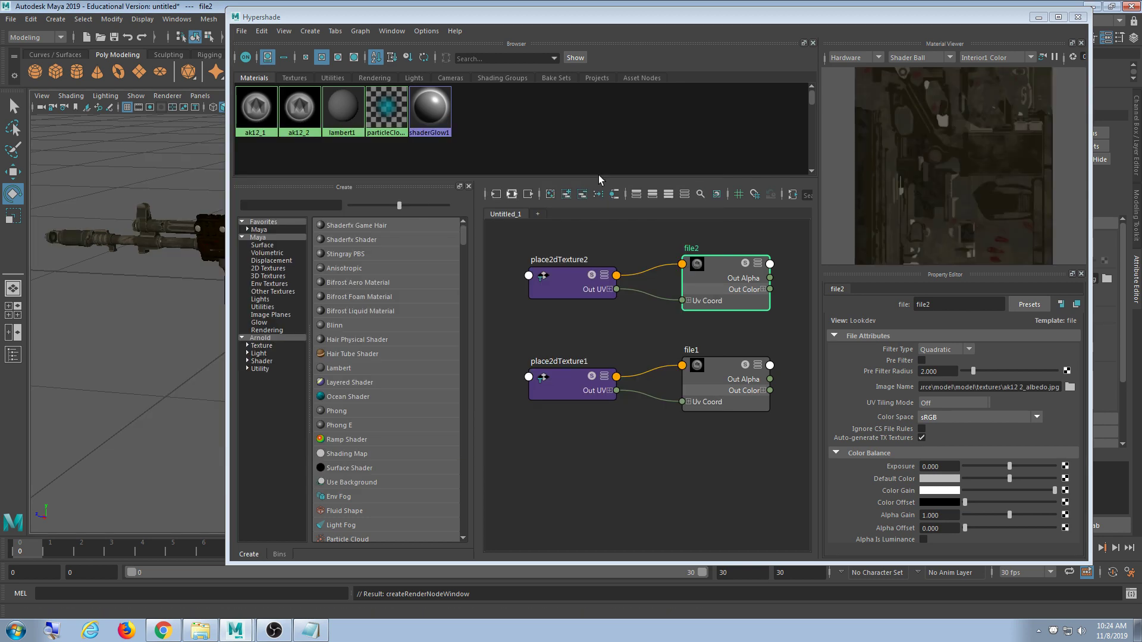
left_click(1039, 17)
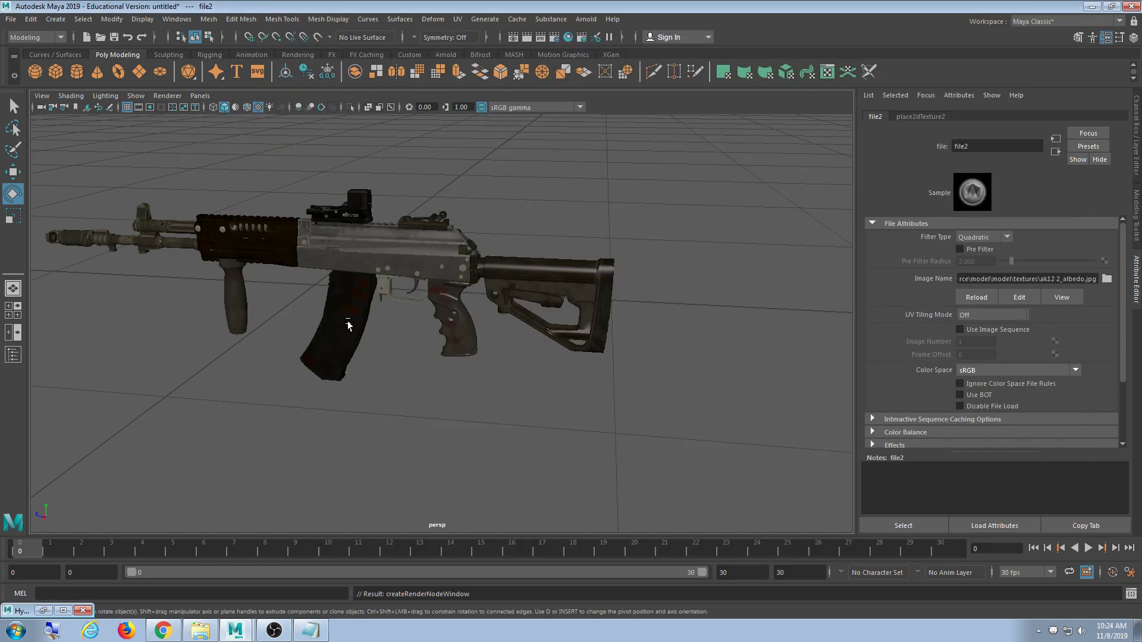
middle_click_drag(299, 326, 403, 344, "alt")
scroll(403, 343, "up", 5)
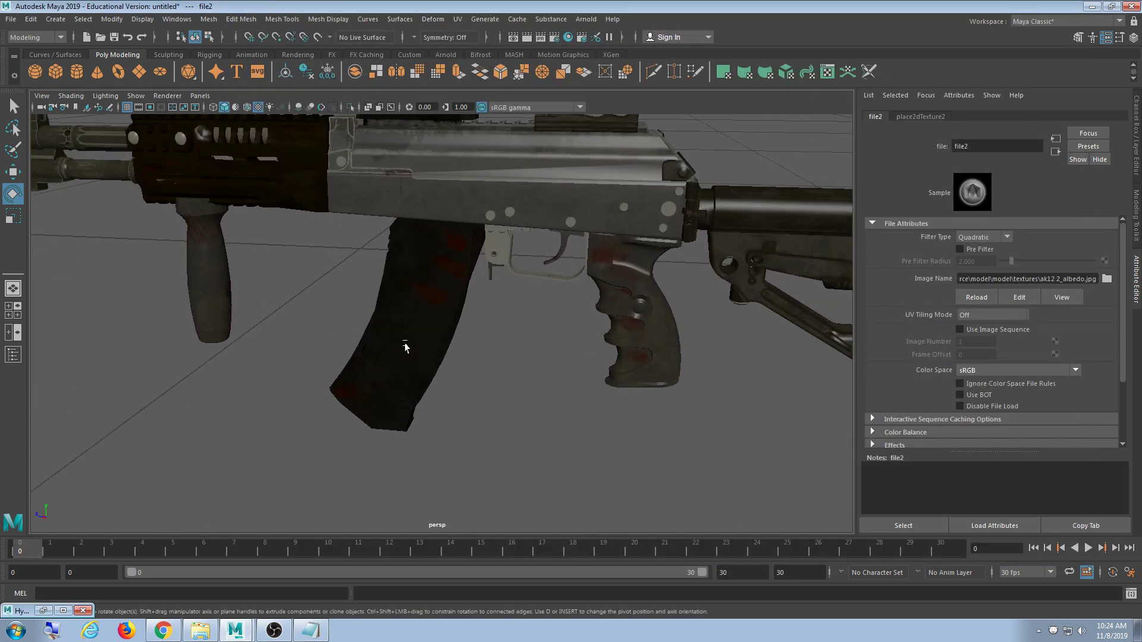
left_click_drag(402, 344, 664, 335, "alt")
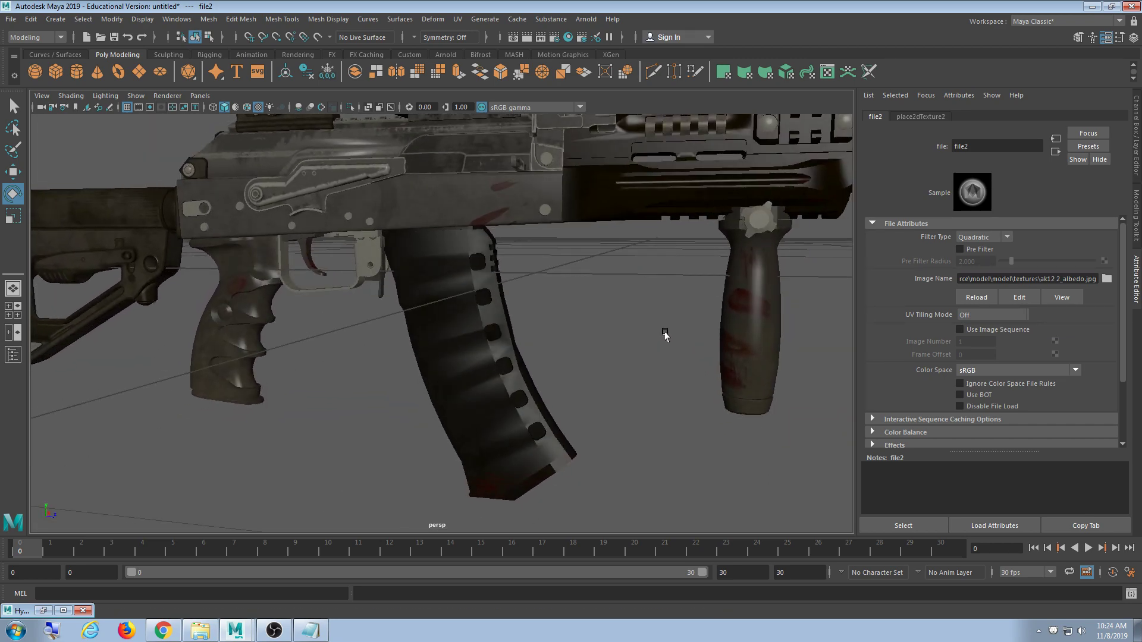
scroll(660, 337, "down", 5)
scroll(476, 336, "up", 6)
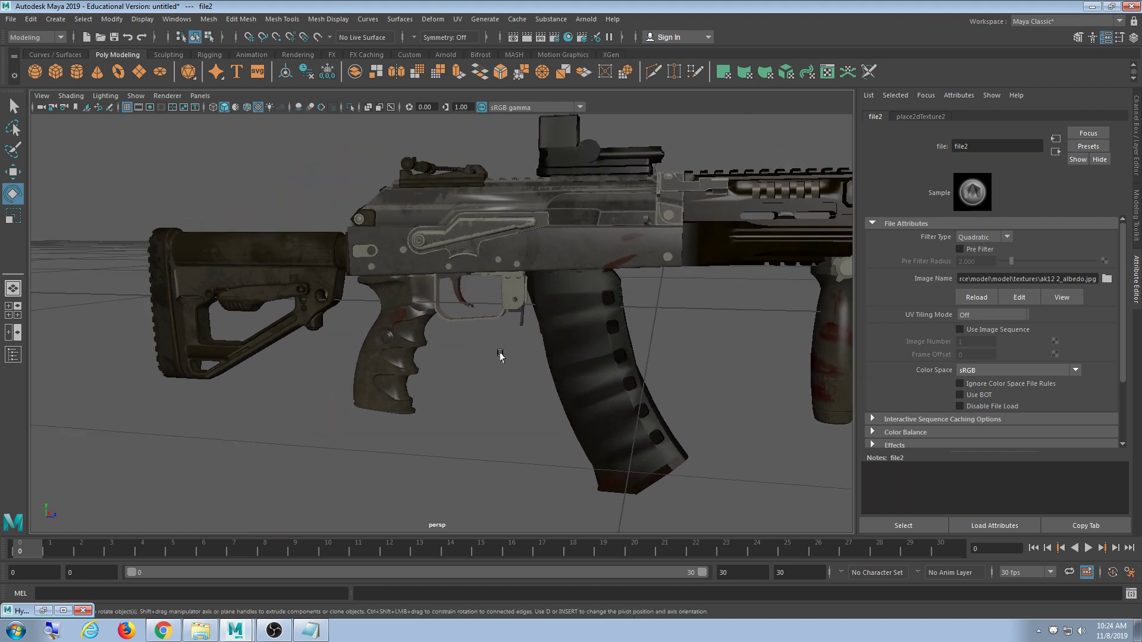
left_click_drag(500, 355, 728, 356, "alt")
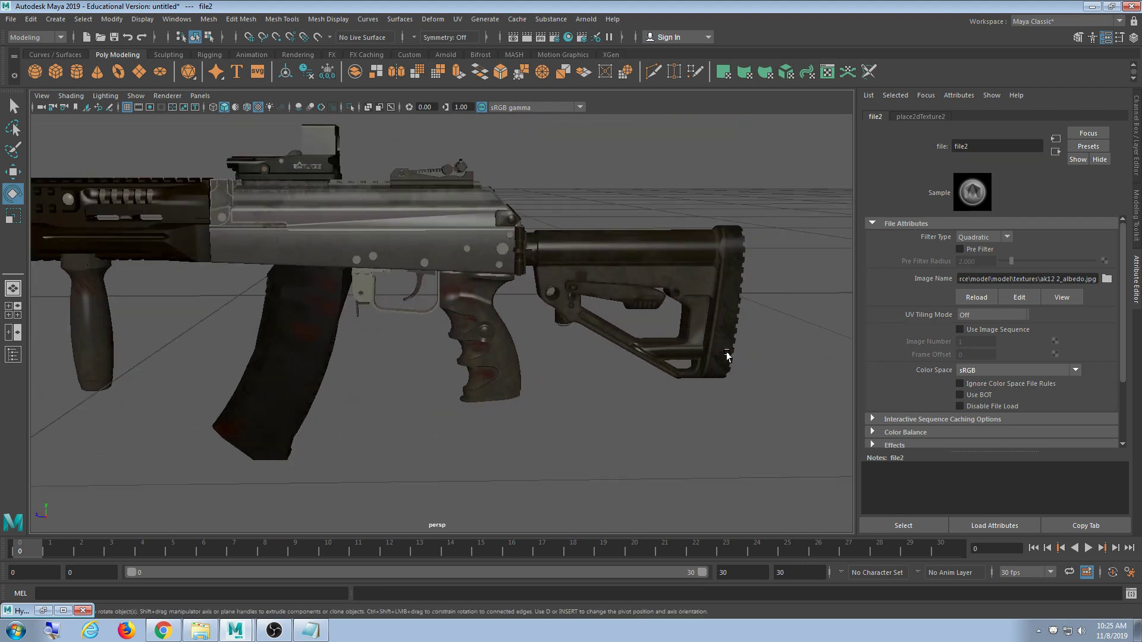
scroll(654, 349, "down", 4)
mouse_move(449, 334)
left_mouse_down("alt")
mouse_move(515, 344)
mouse_move(505, 324)
mouse_move(475, 351)
mouse_move(517, 346)
mouse_move(454, 339)
left_mouse_up("alt")
scroll(515, 345, "up", 4)
scroll(518, 346, "down", 3)
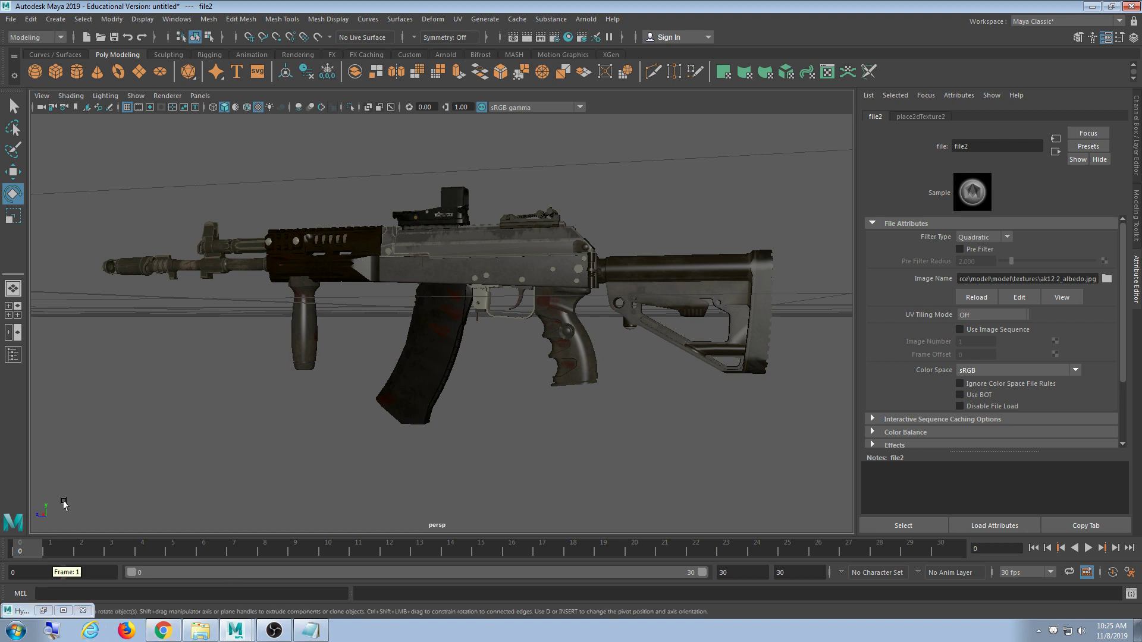
- Restore Hypershade, select the ak12_1 material, and bring up the textures folder
left_click(43, 611)
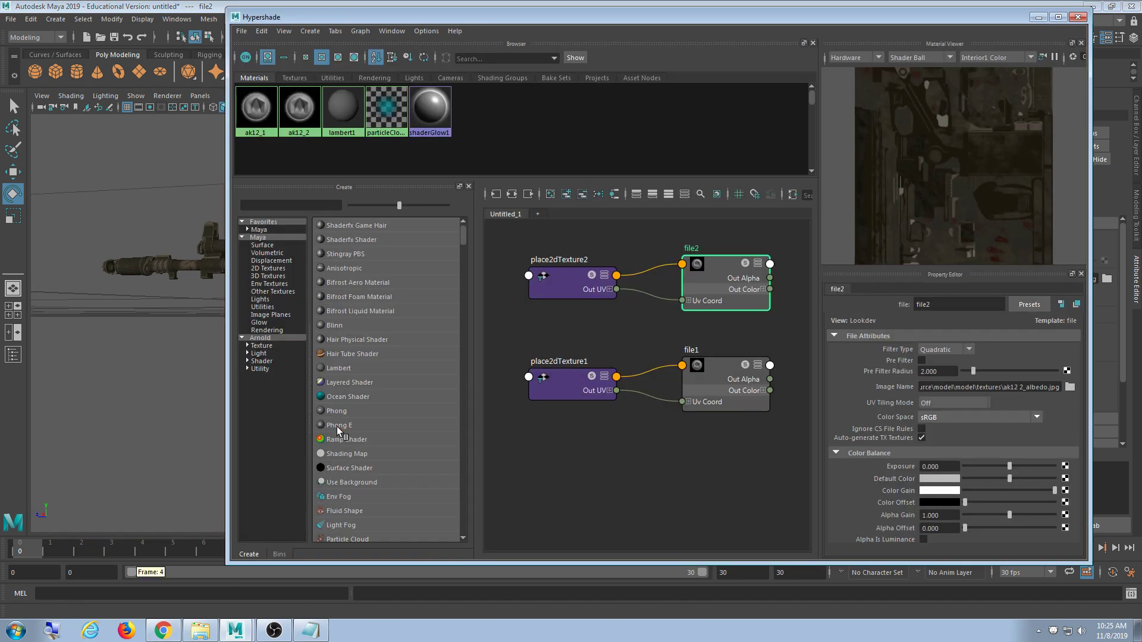
left_click(257, 108)
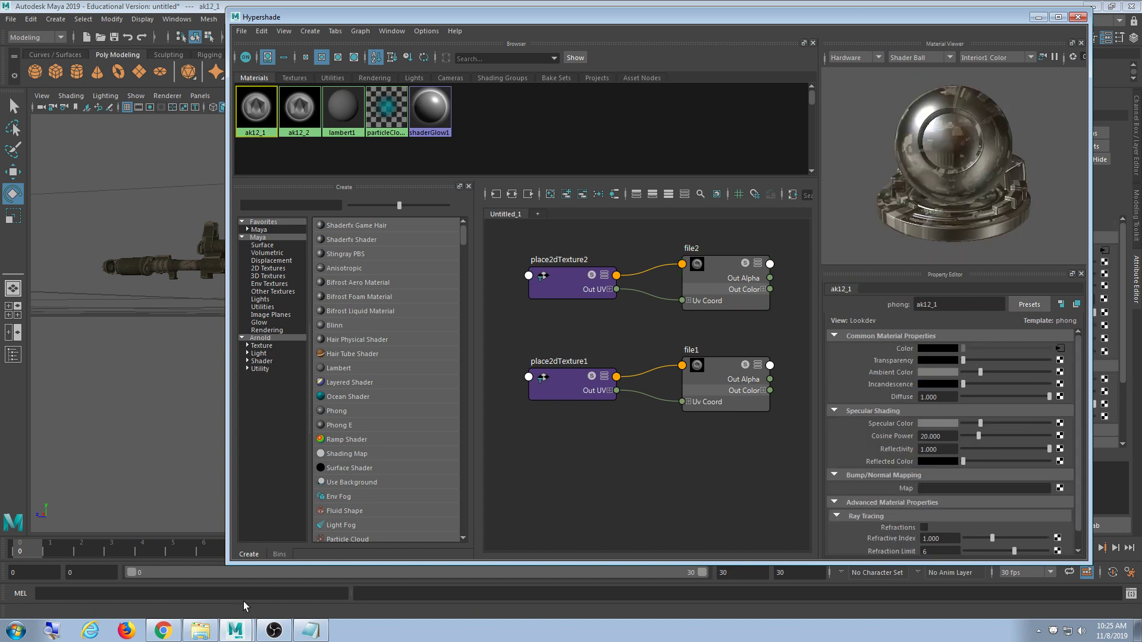
left_click(200, 630)
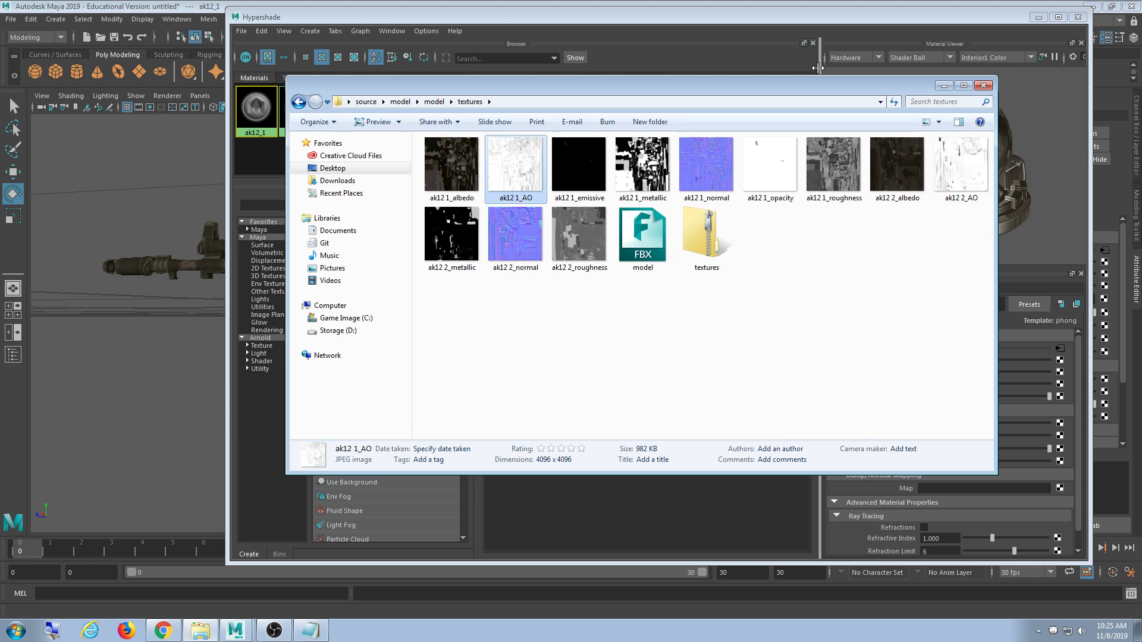
- Shift the textures folder window left, then return Hypershade to the front
left_click_drag(802, 92, 623, 82)
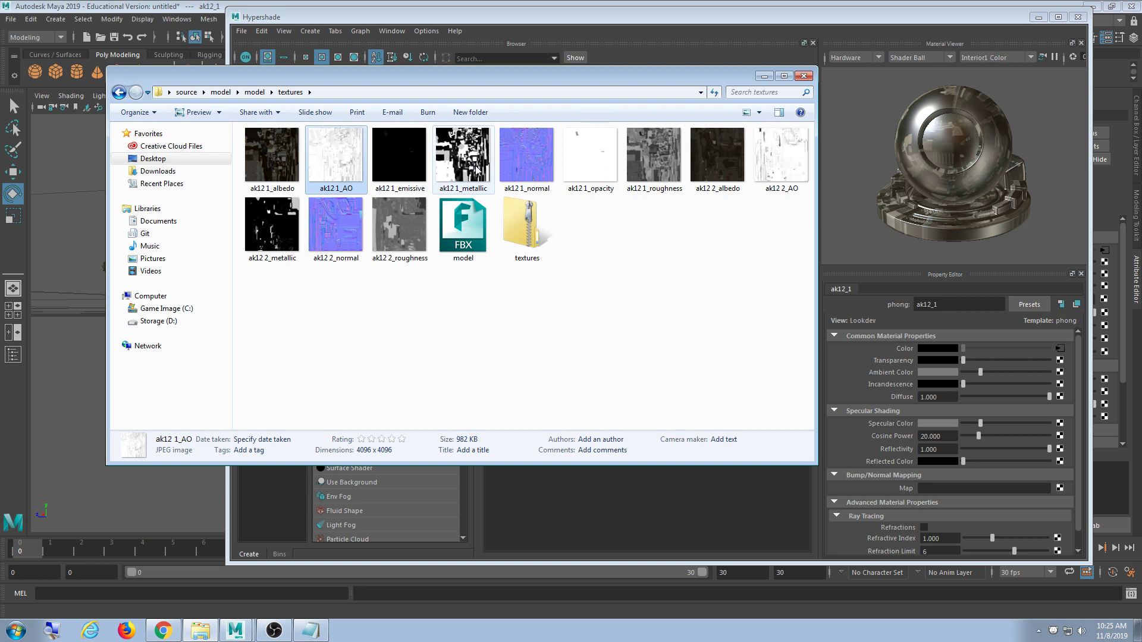
left_click(770, 17)
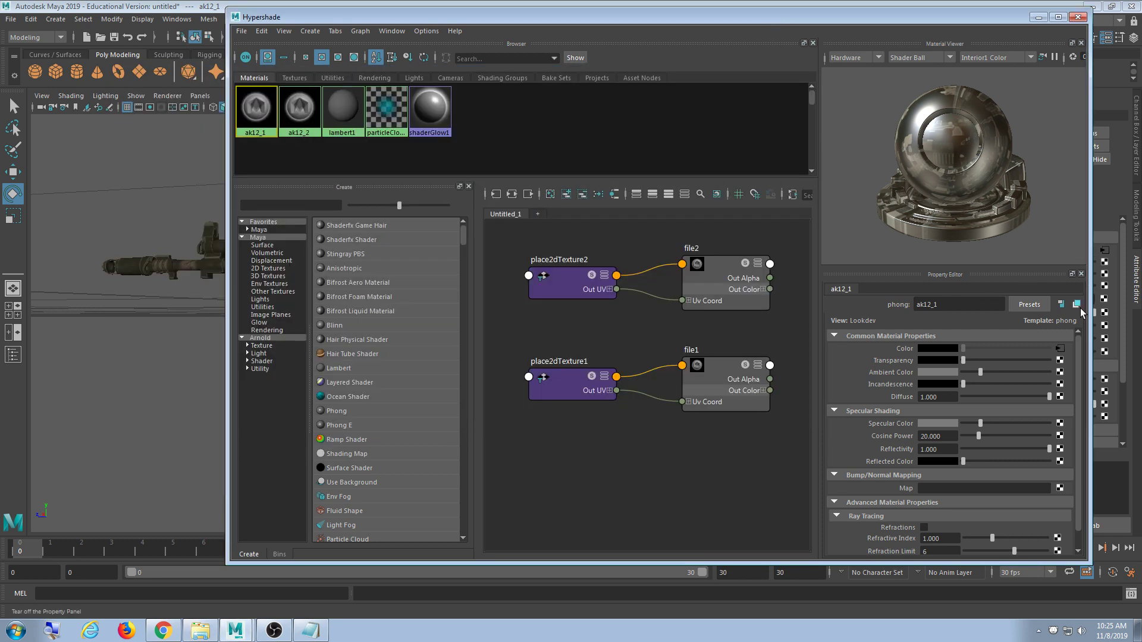
- Open Create Render Node for the ak12_1 material's Bump/Normal Mapping slot
scroll(1080, 373, "down", 1)
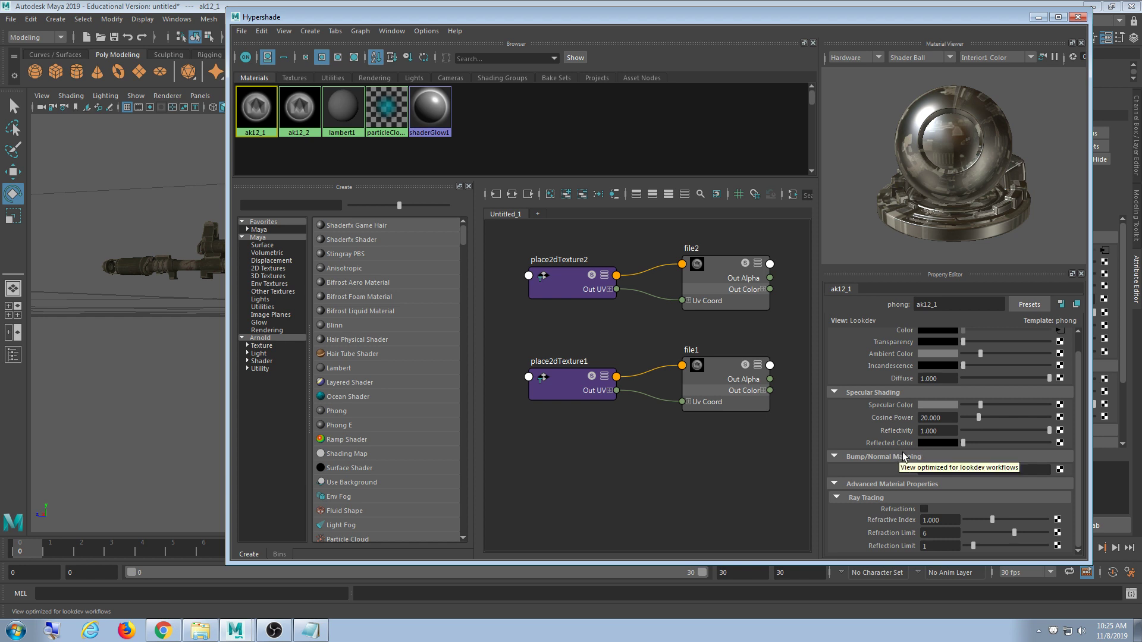
left_click(1060, 470)
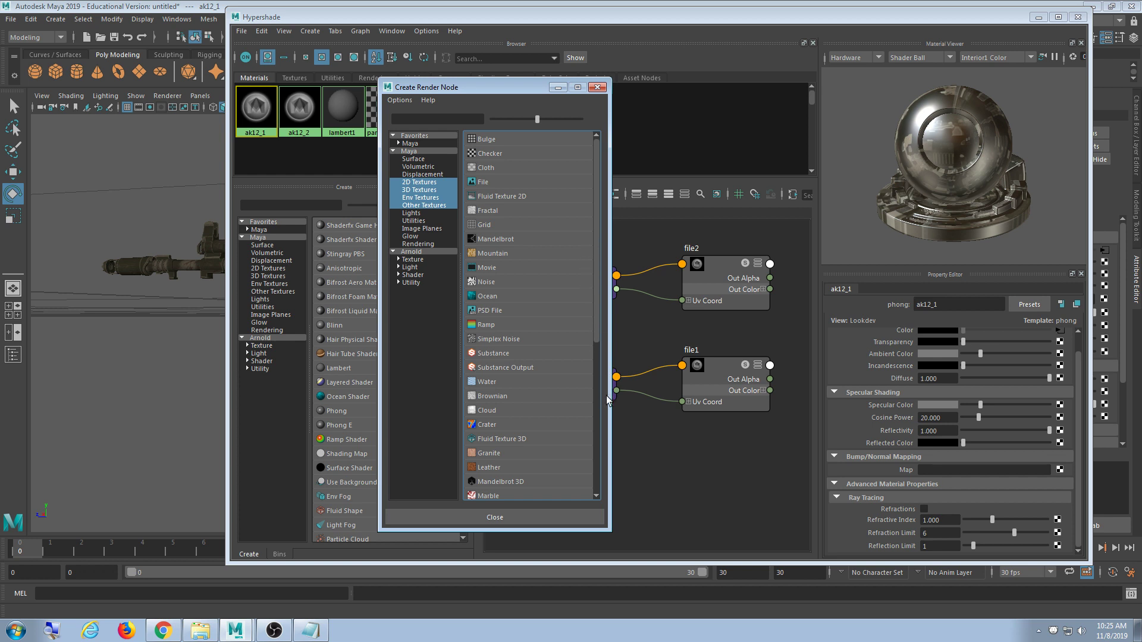
- Attach a File texture to ak12_1's bump and set bump2d1 to Tangent Space Normals
left_click_drag(598, 332, 627, 240)
left_click(497, 180)
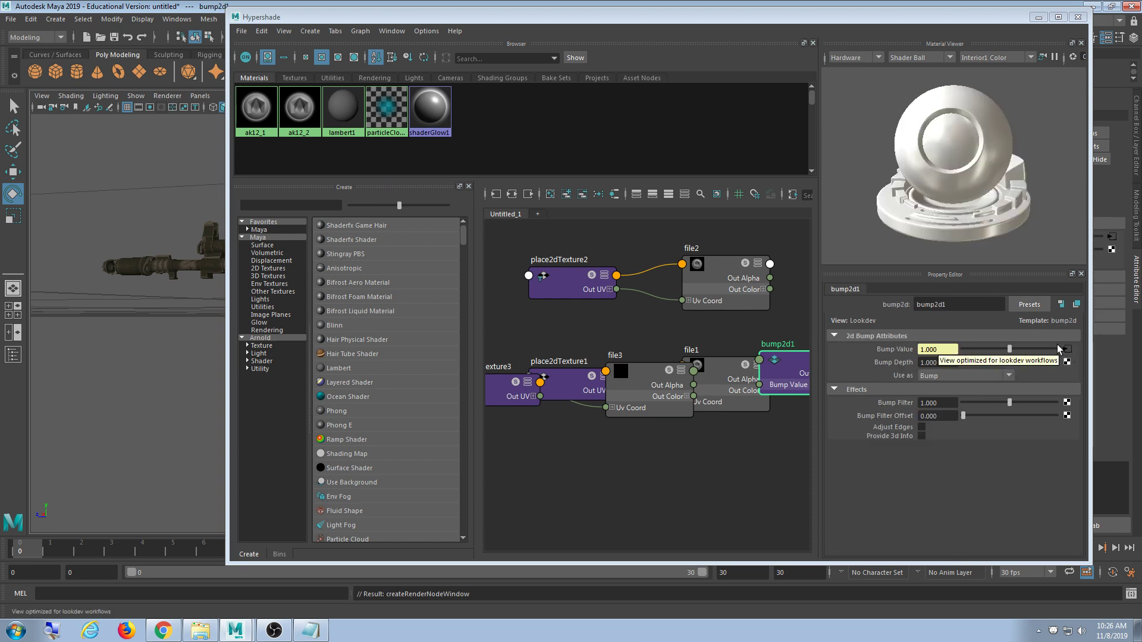
left_click(971, 376)
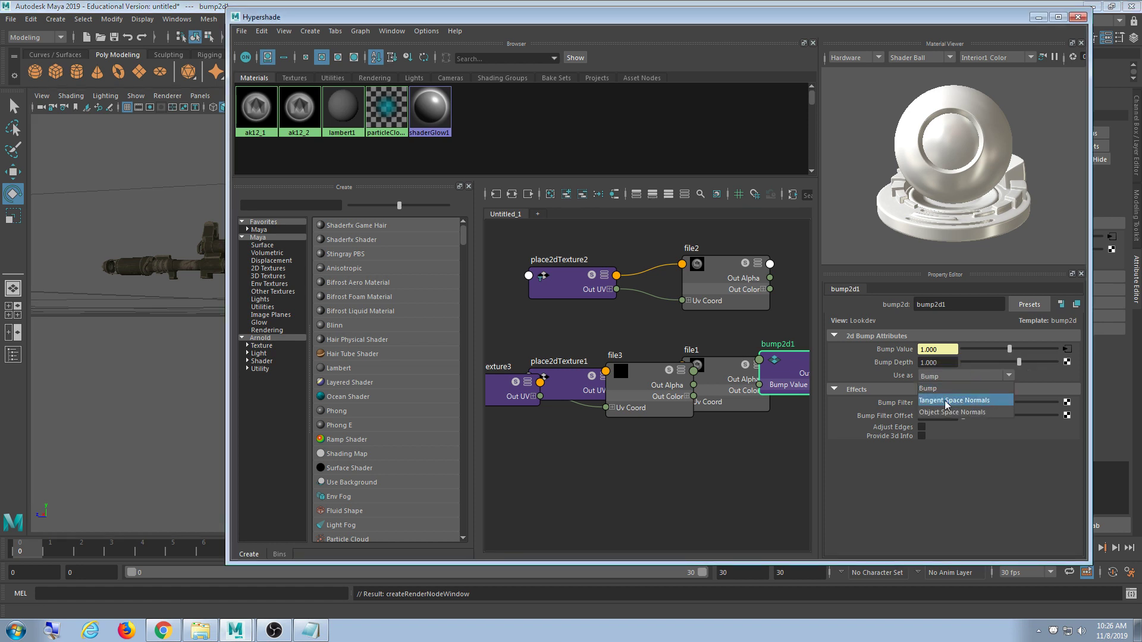
left_click(999, 445)
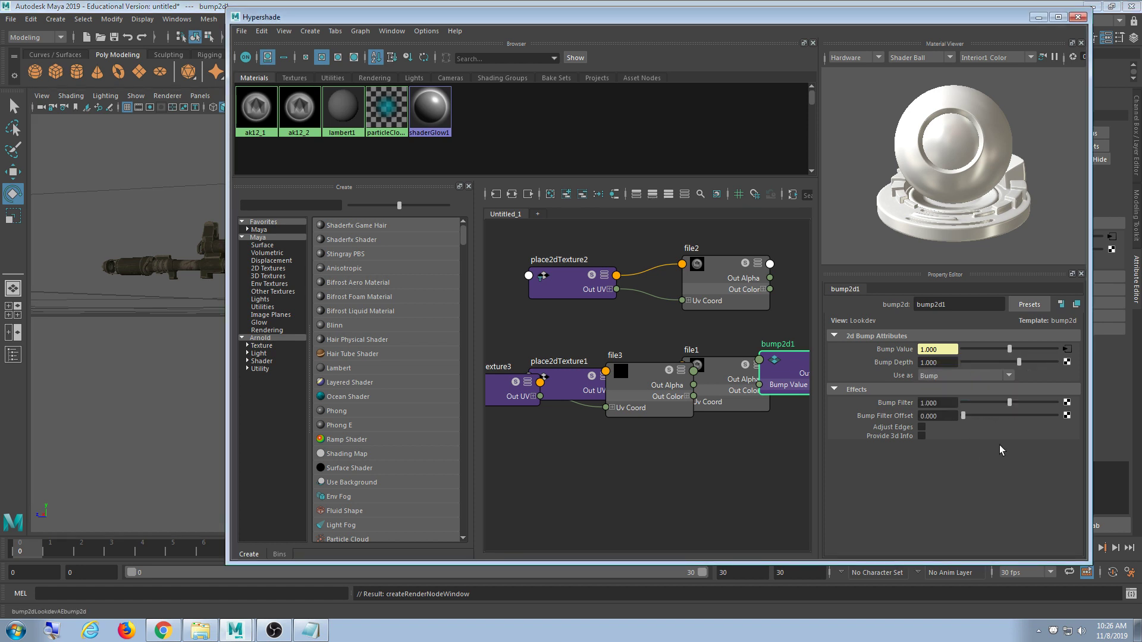
left_click(935, 376)
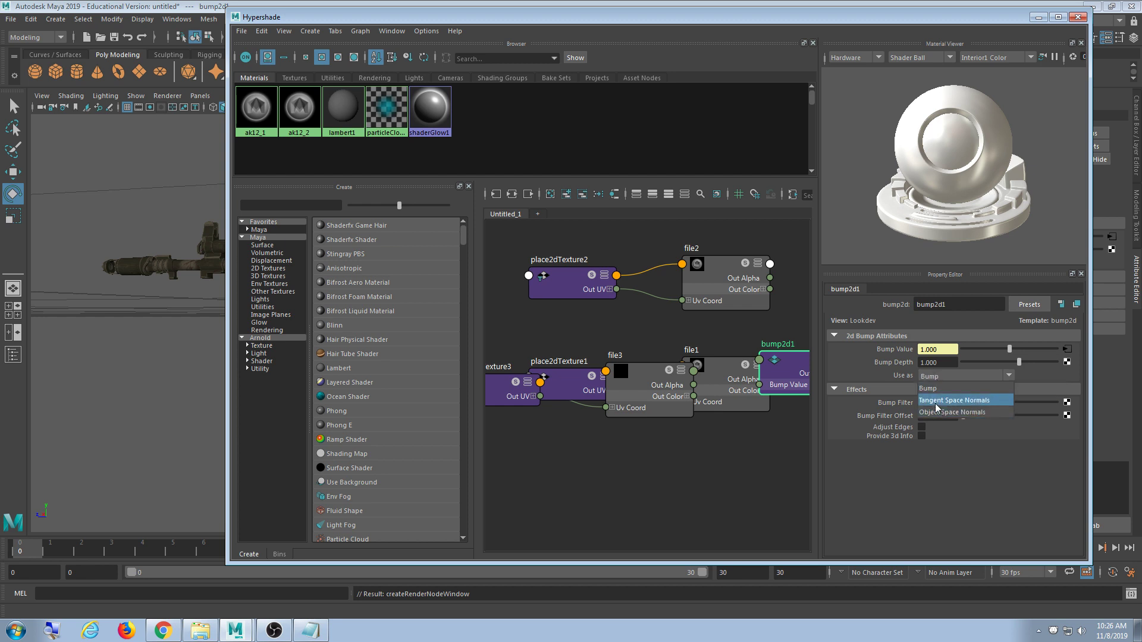
left_click(936, 406)
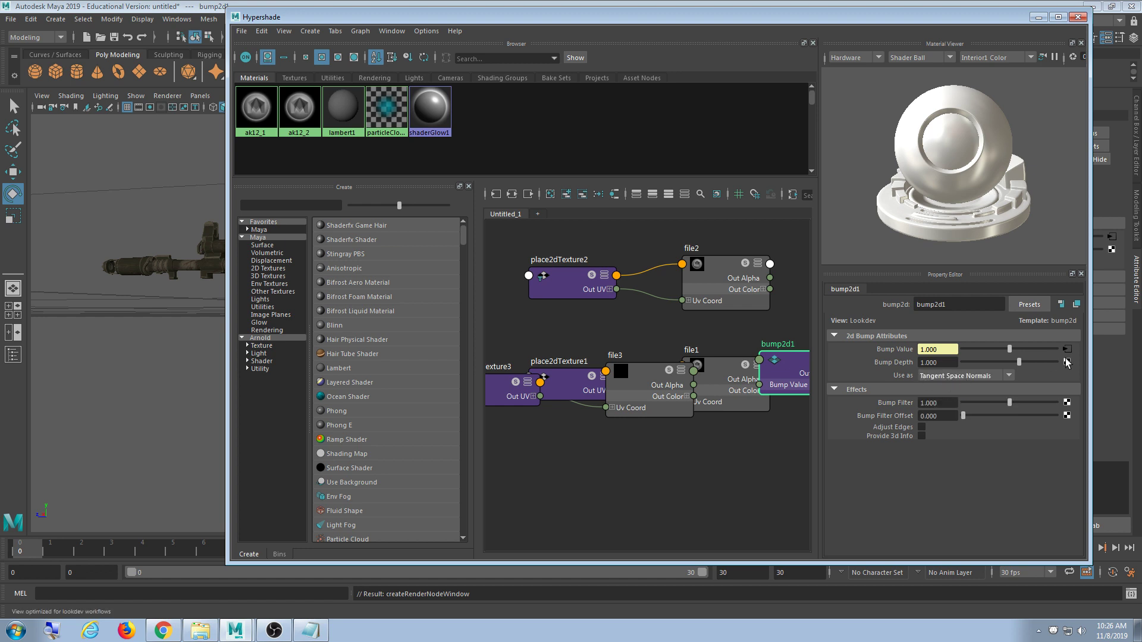
left_click(1067, 349)
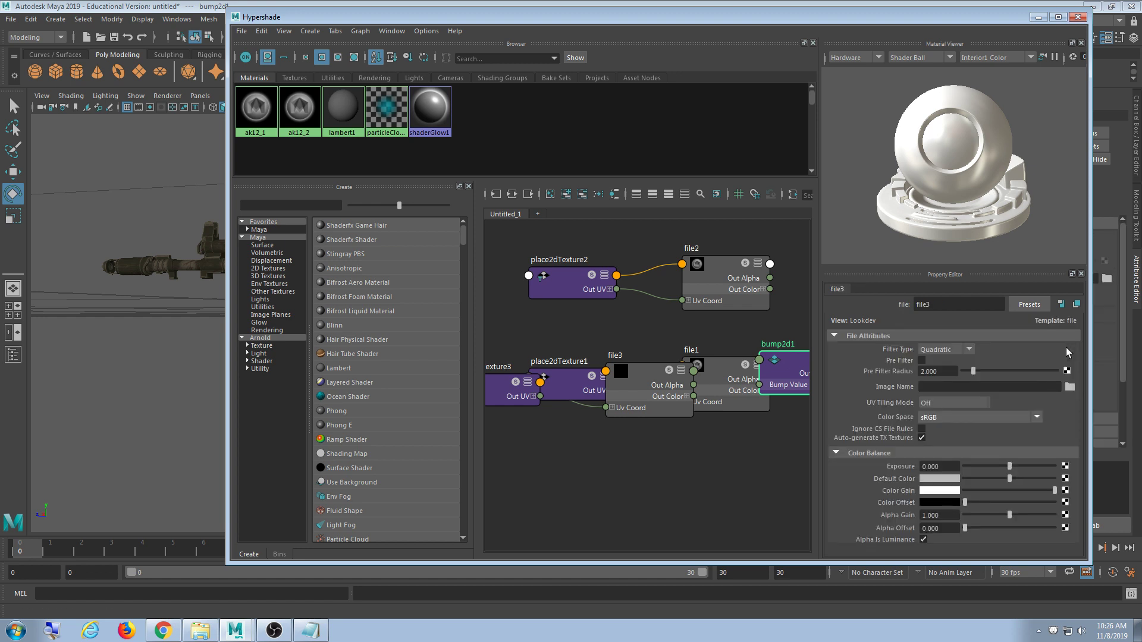
- Load ak12 1_normal.png into file3, then reselect ak12_1 and go to its bump-map texture
left_click(1069, 388)
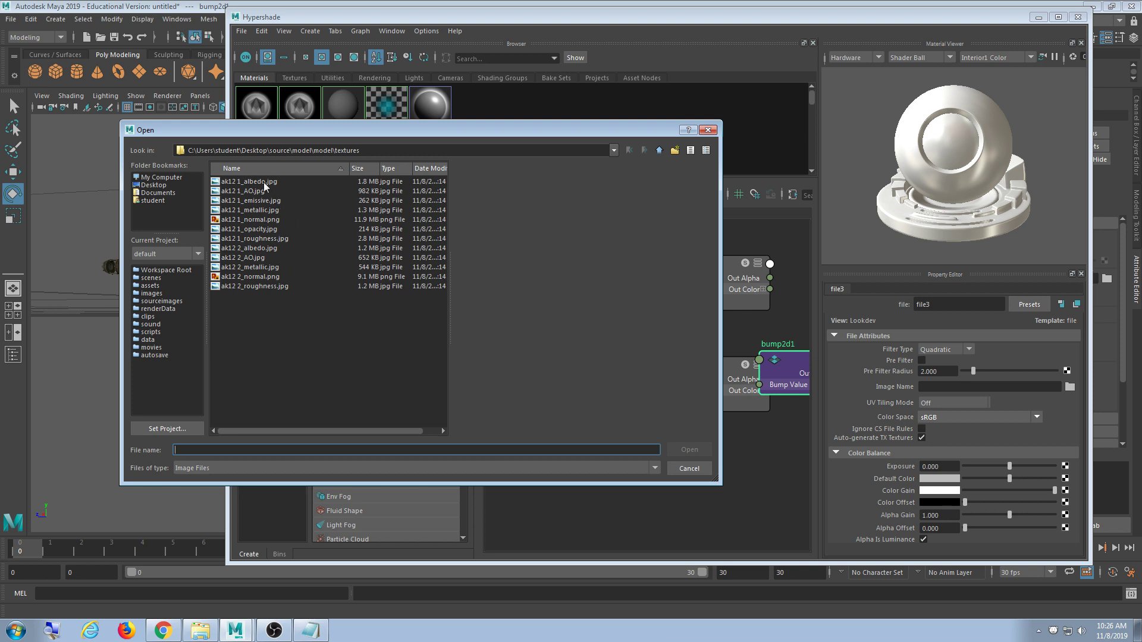
left_click(262, 220)
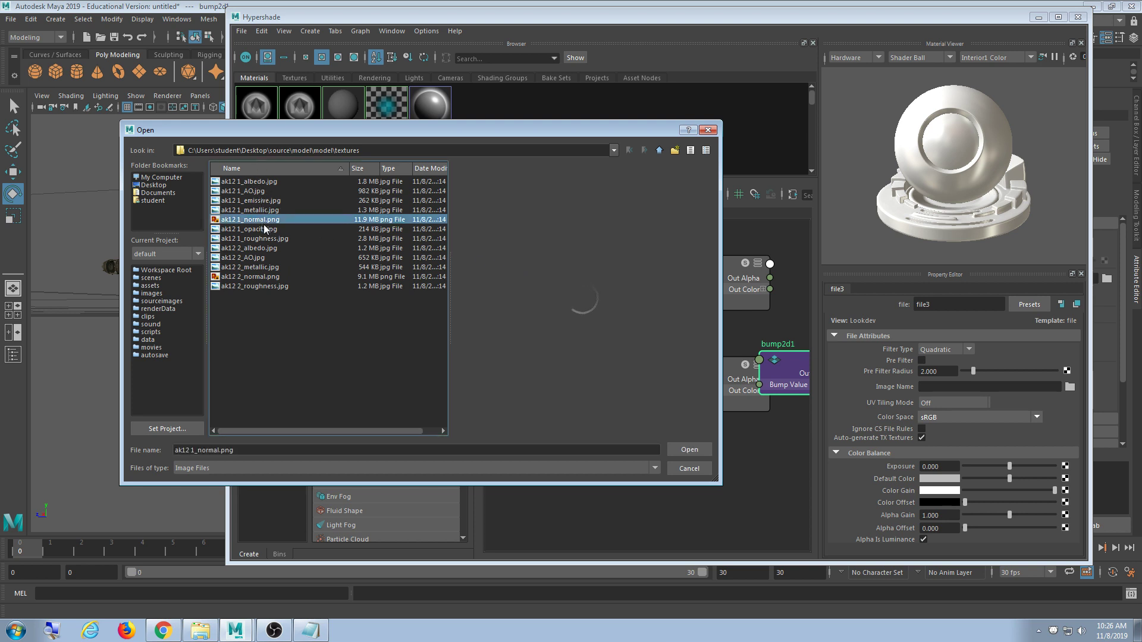
left_click(688, 451)
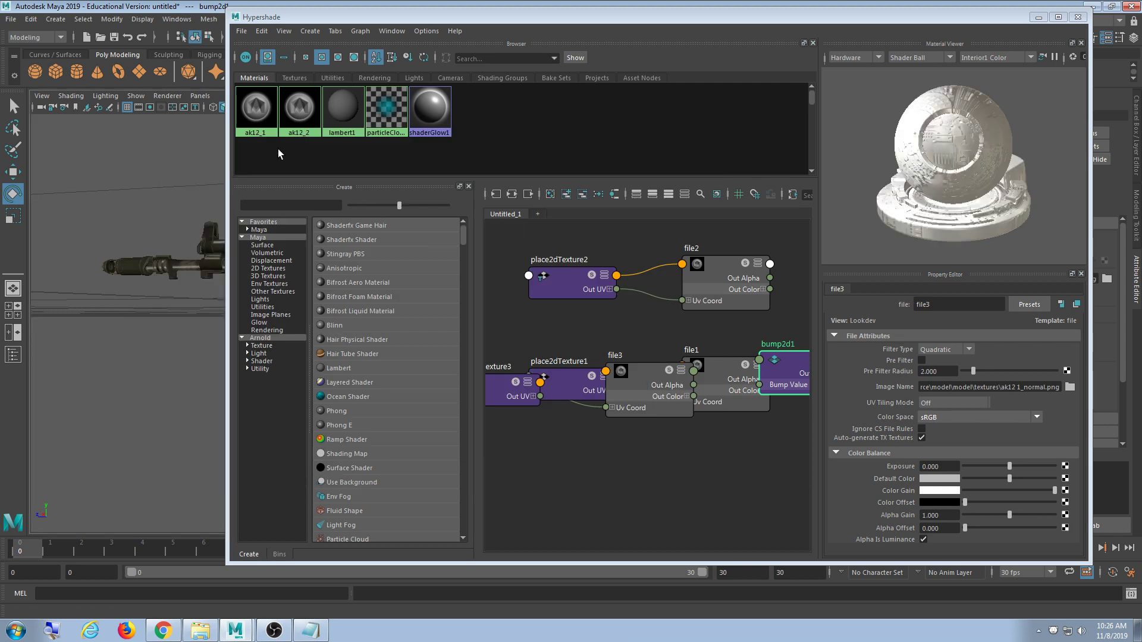
left_click(256, 119)
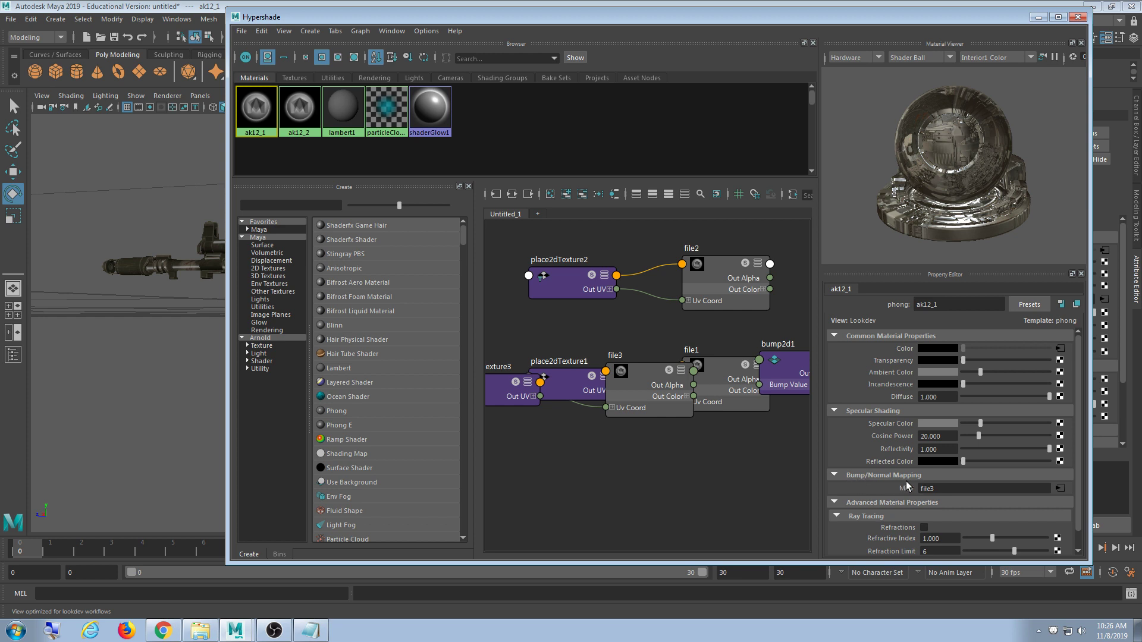
left_click(1060, 489)
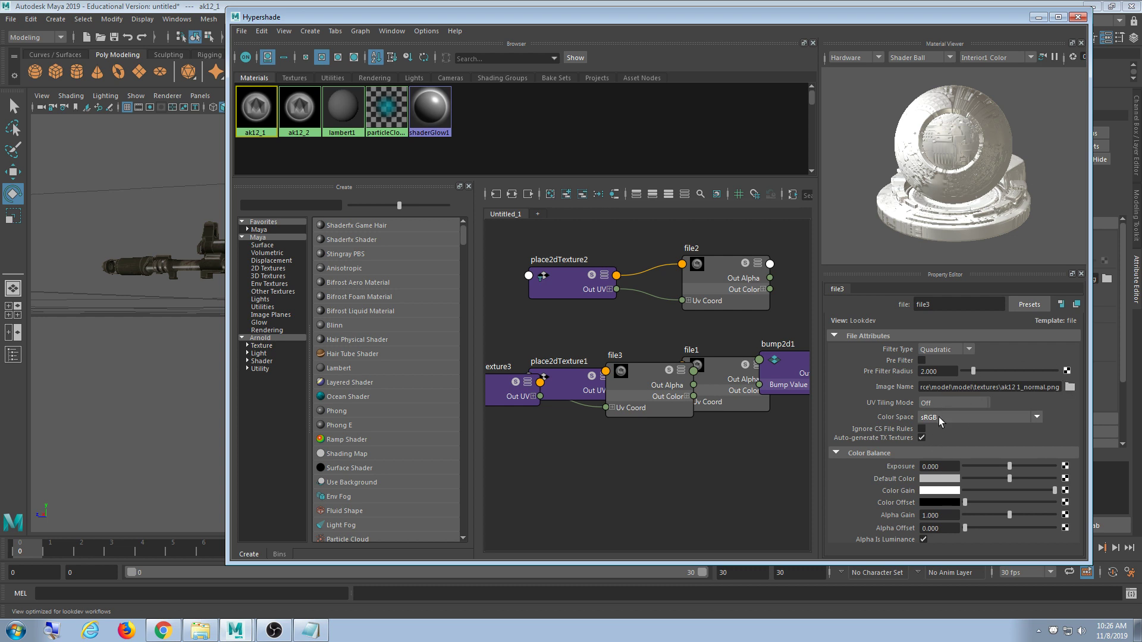
- Confirm bump2d1 is set to Tangent Space Normals, then select the ak12_2 material
left_click(787, 368)
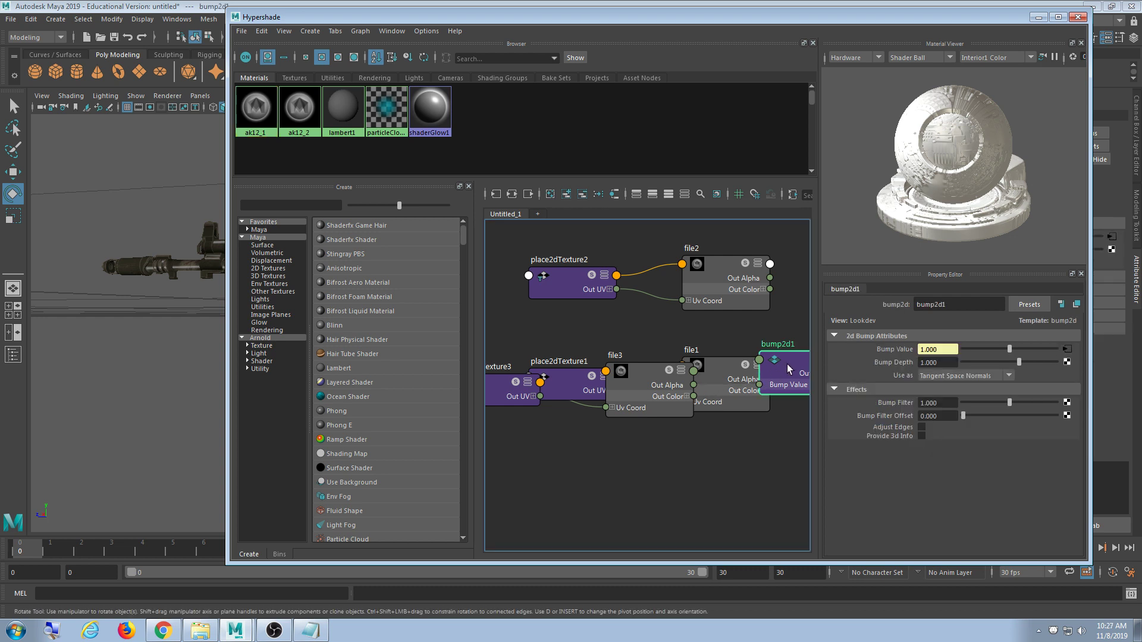
left_click(942, 376)
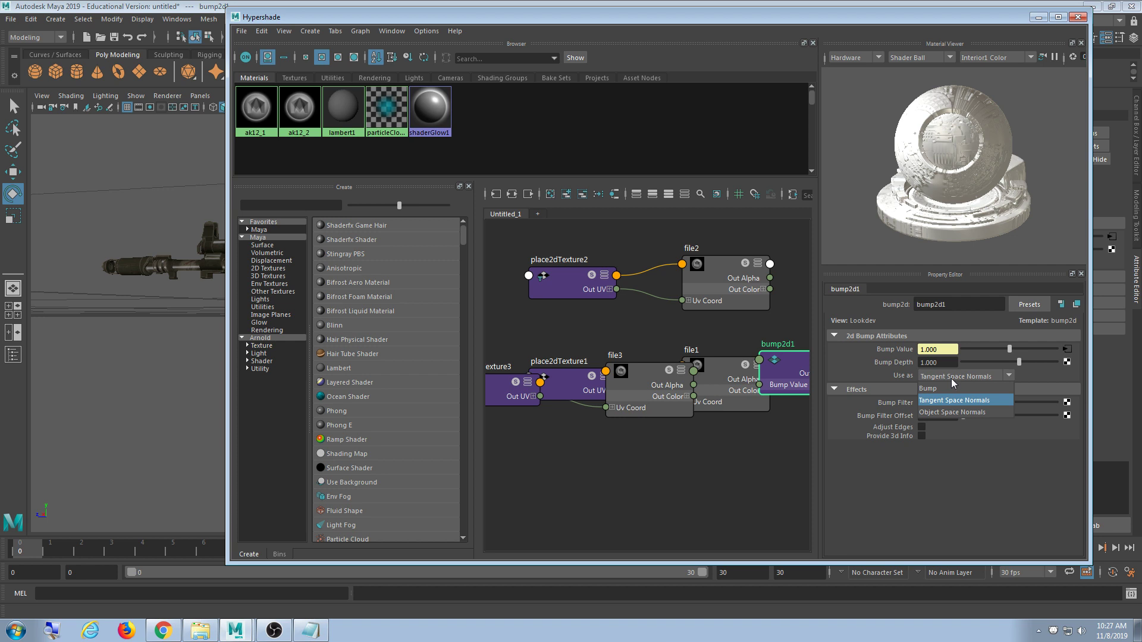
left_click(1009, 465)
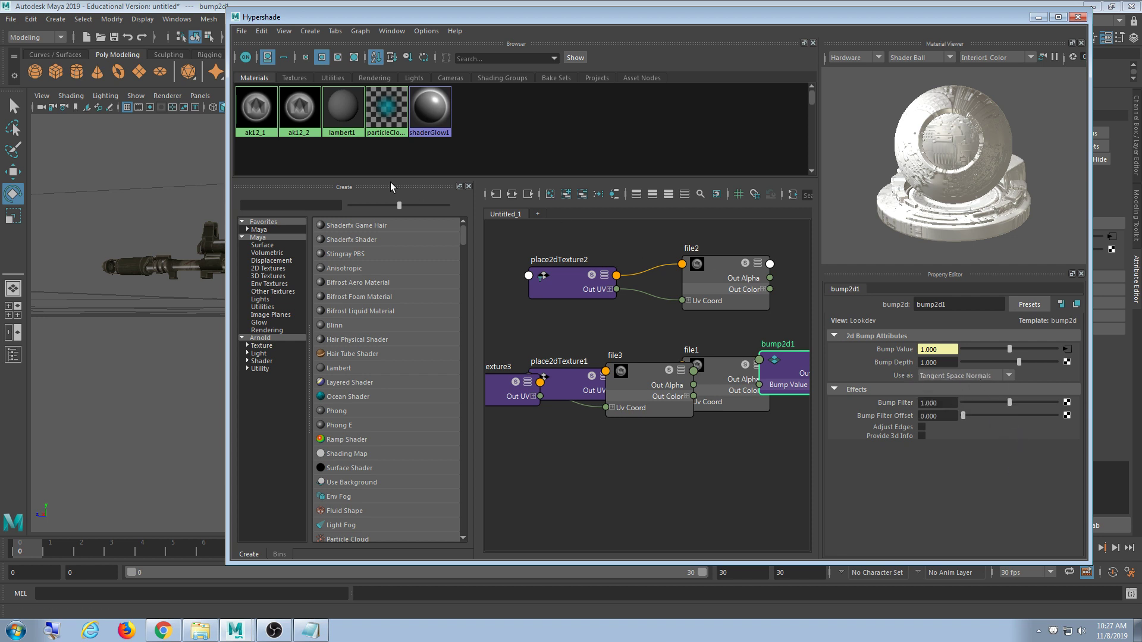
left_click(307, 121)
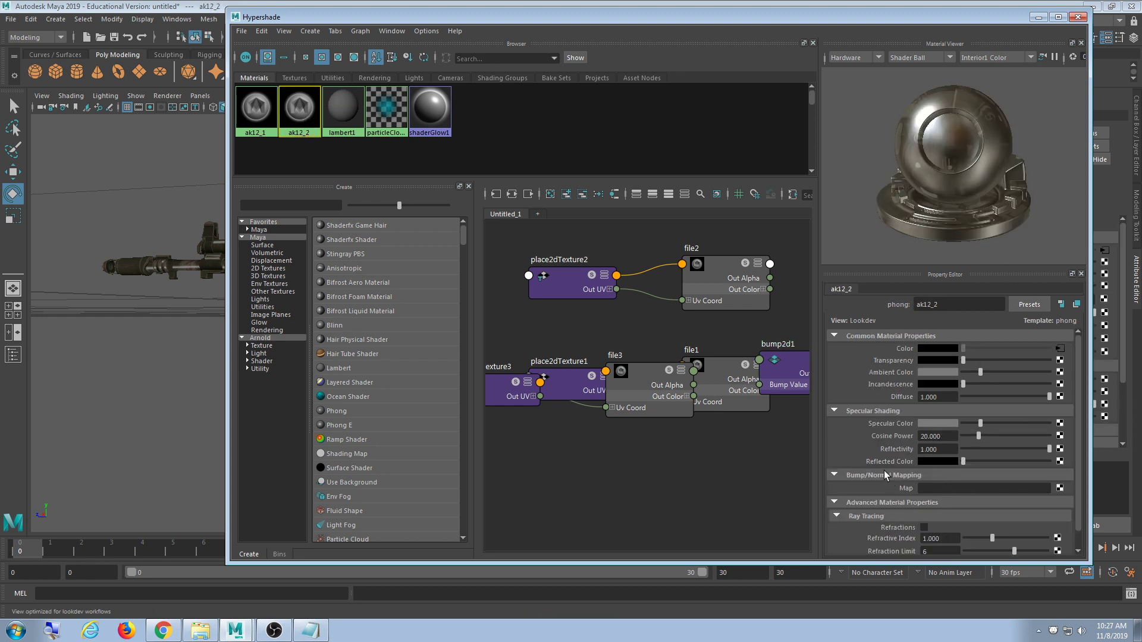
- Add a File texture to ak12_2's Bump Map and set it to Tangent Space Normals
left_click(1060, 488)
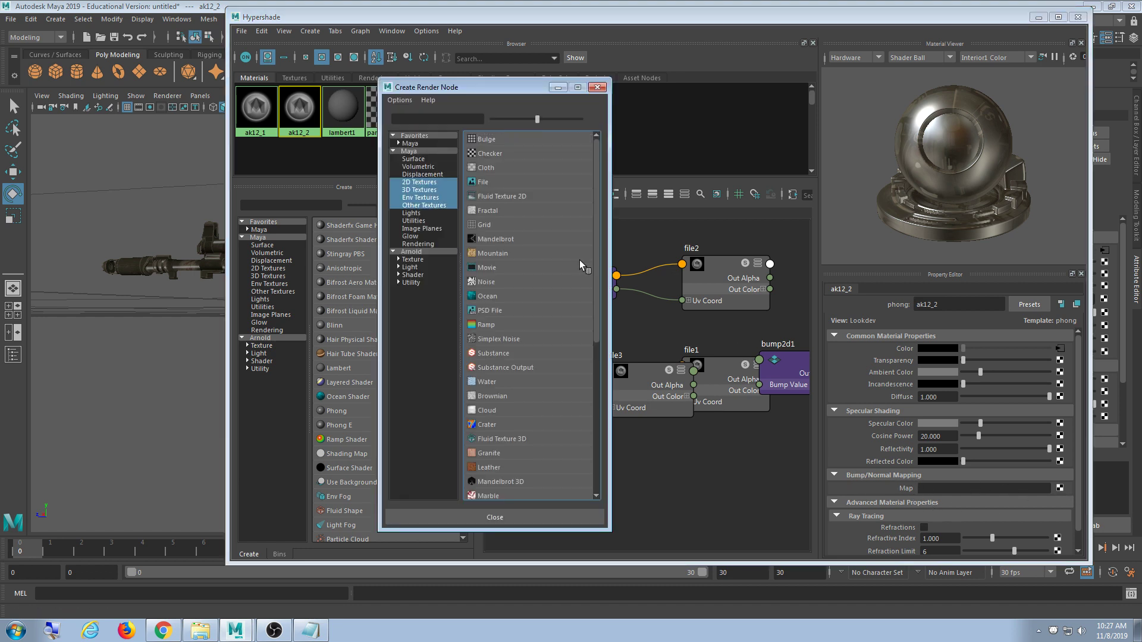
left_click(487, 181)
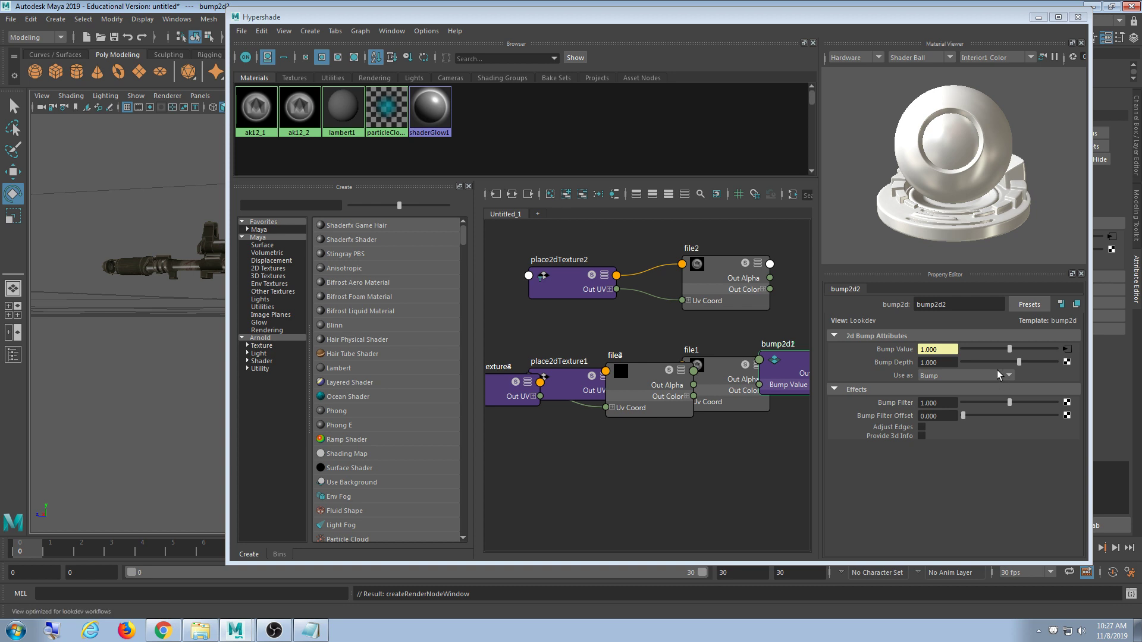
left_click(973, 376)
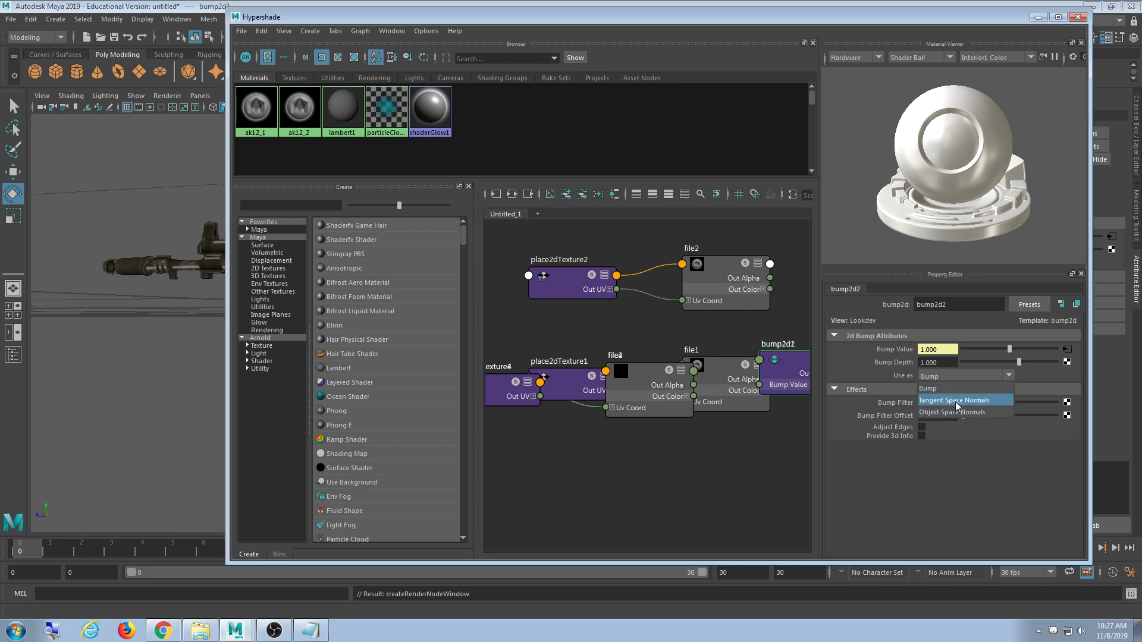
left_click(955, 402)
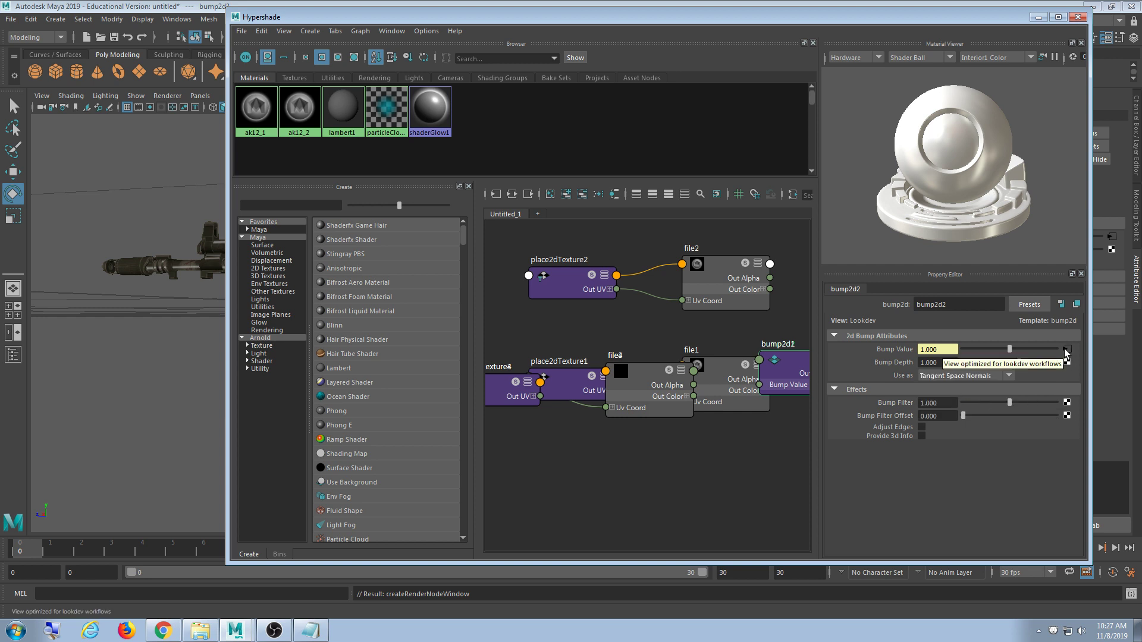
- Load ak12 2_normal.png into file4 and minimize the Hypershade
left_click(1066, 354)
left_click(1071, 387)
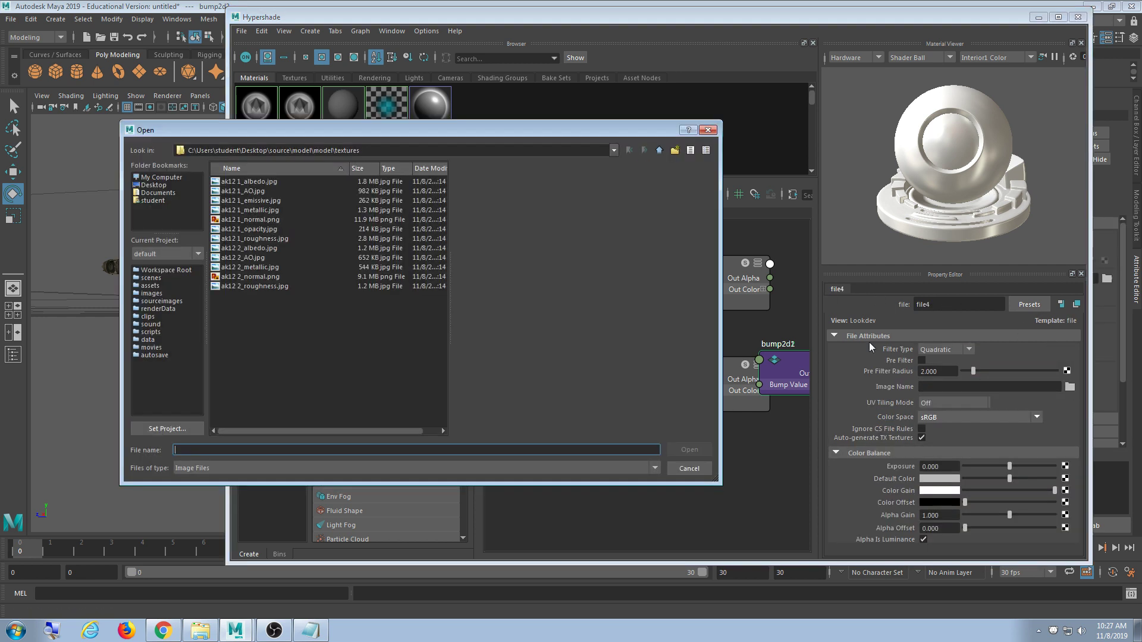
left_click(253, 277)
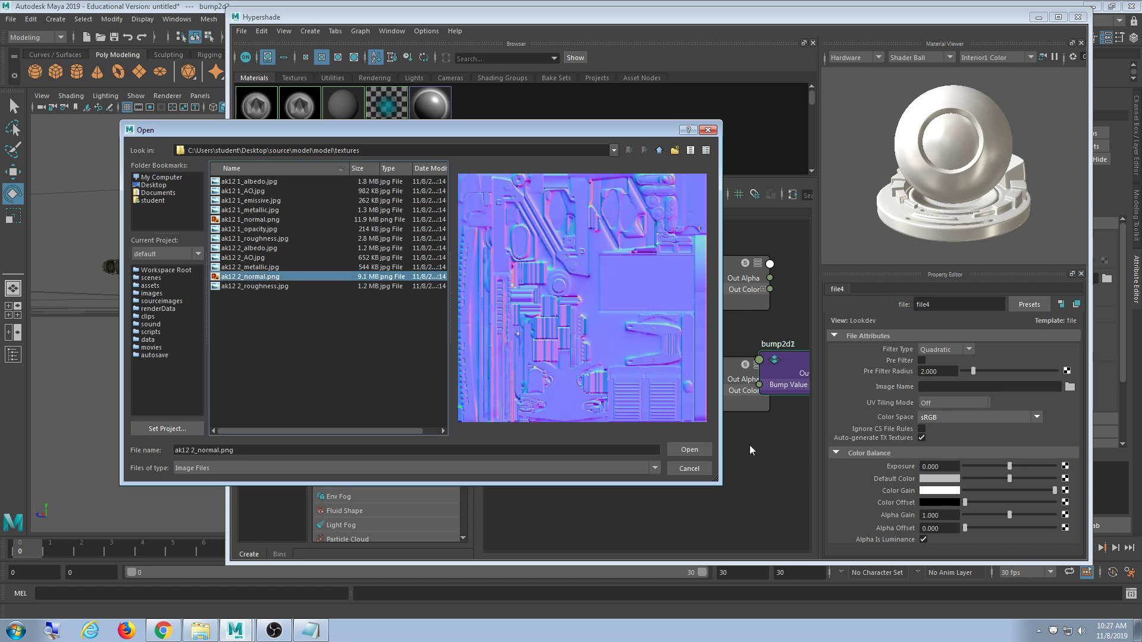
left_click(702, 451)
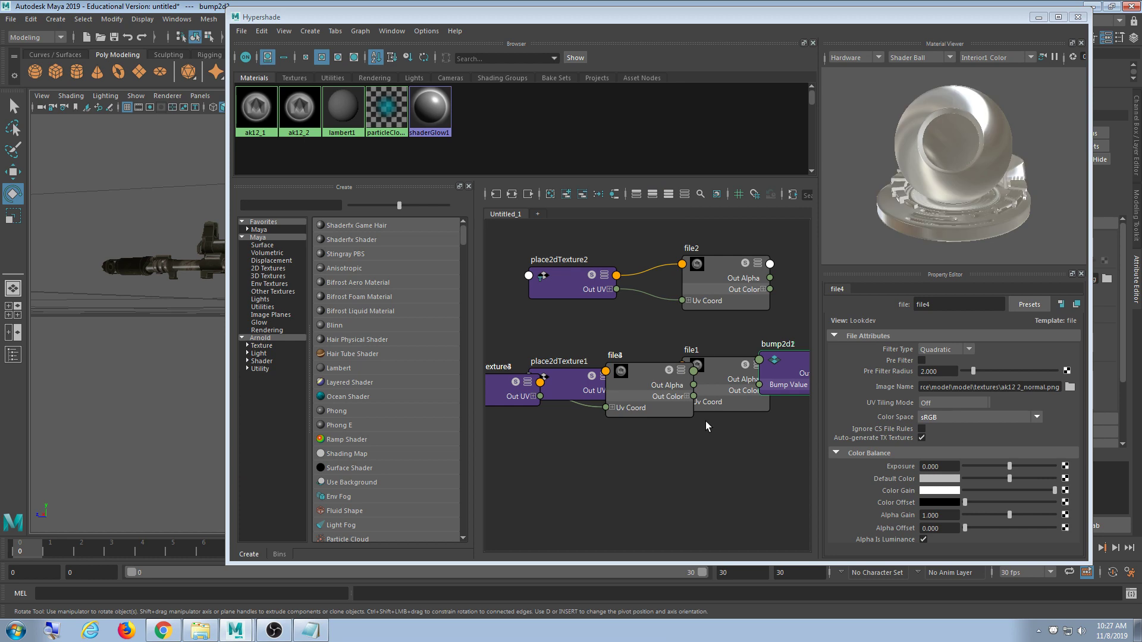
left_click(1038, 17)
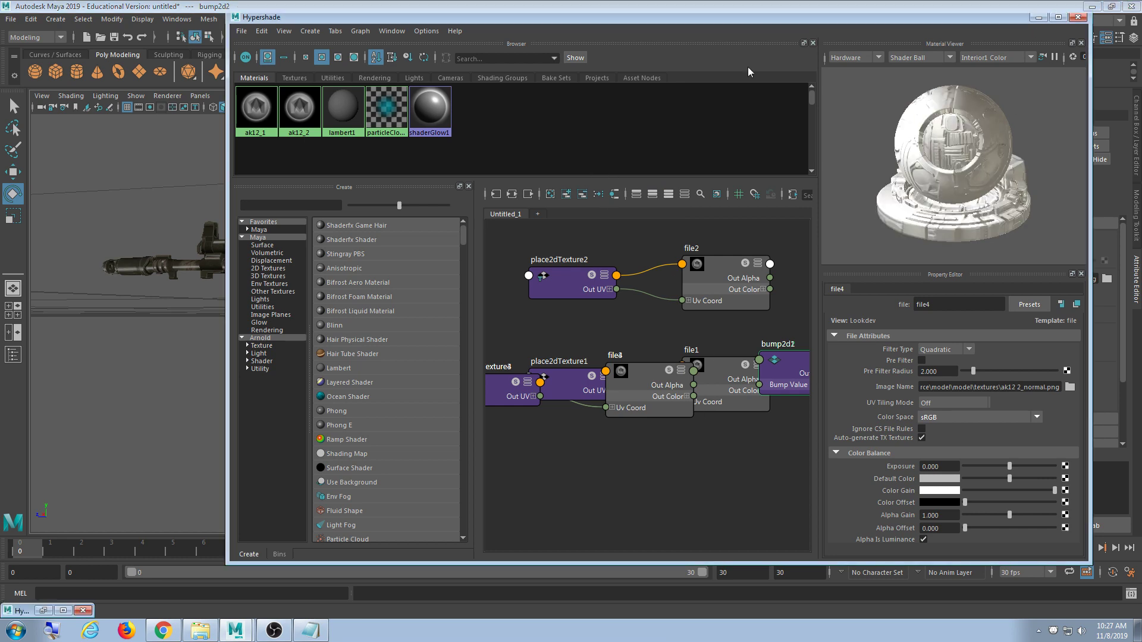
- Orbit and zoom around the magazine and rifle to inspect the normal-map bumps
left_click_drag(430, 314, 463, 318, "alt")
scroll(450, 320, "up", 5)
scroll(462, 317, "up", 3)
middle_click_drag(451, 316, 418, 247, "alt")
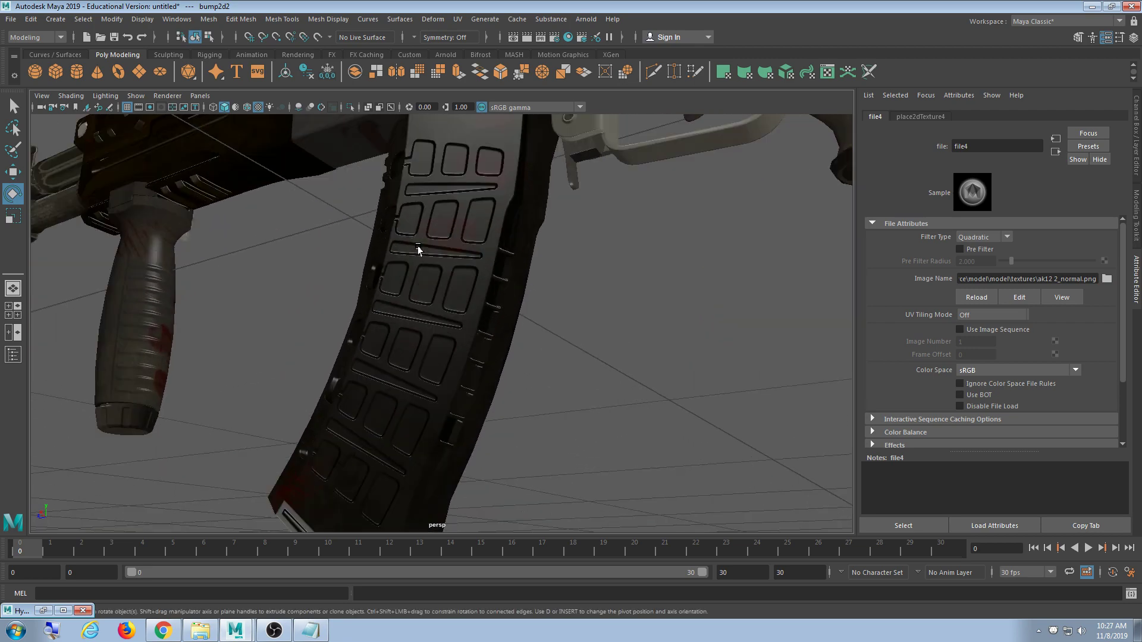
mouse_move(495, 300)
left_mouse_down("alt")
mouse_move(505, 303)
mouse_move(503, 289)
mouse_move(526, 307)
mouse_move(550, 291)
mouse_move(787, 305)
mouse_move(855, 292)
left_mouse_up("alt")
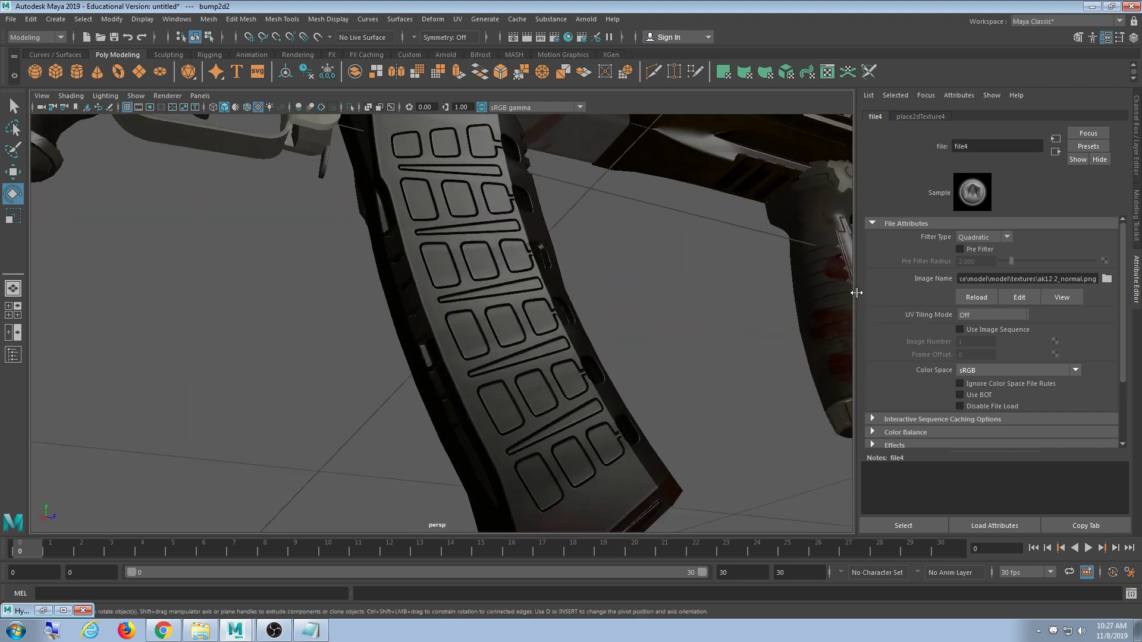
scroll(656, 304, "down", 5)
scroll(635, 291, "up", 8)
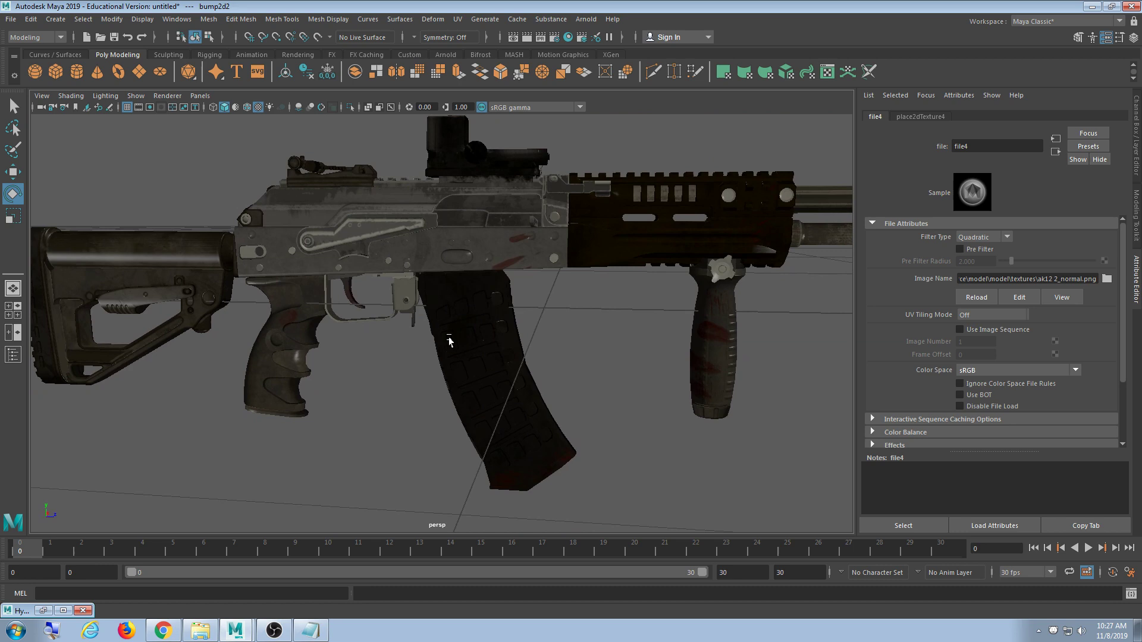
left_click_drag(622, 341, 546, 268, "alt")
- Briefly open and close the Arnold viewport renderer, then restore the Hypershade window
left_click(166, 96)
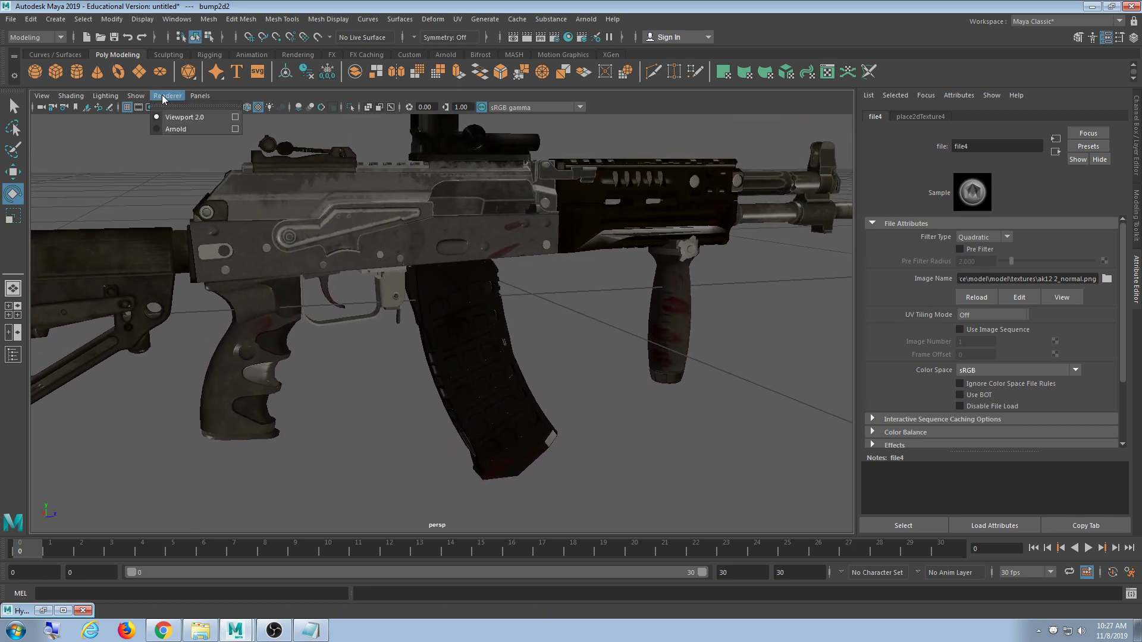
left_click(175, 129)
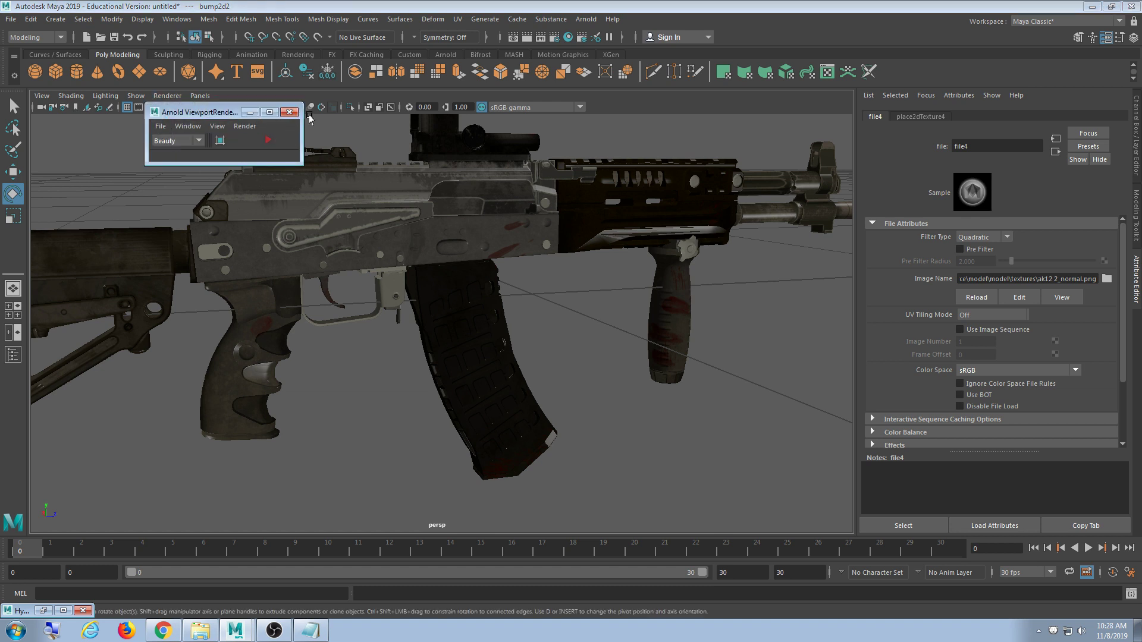
left_click(289, 112)
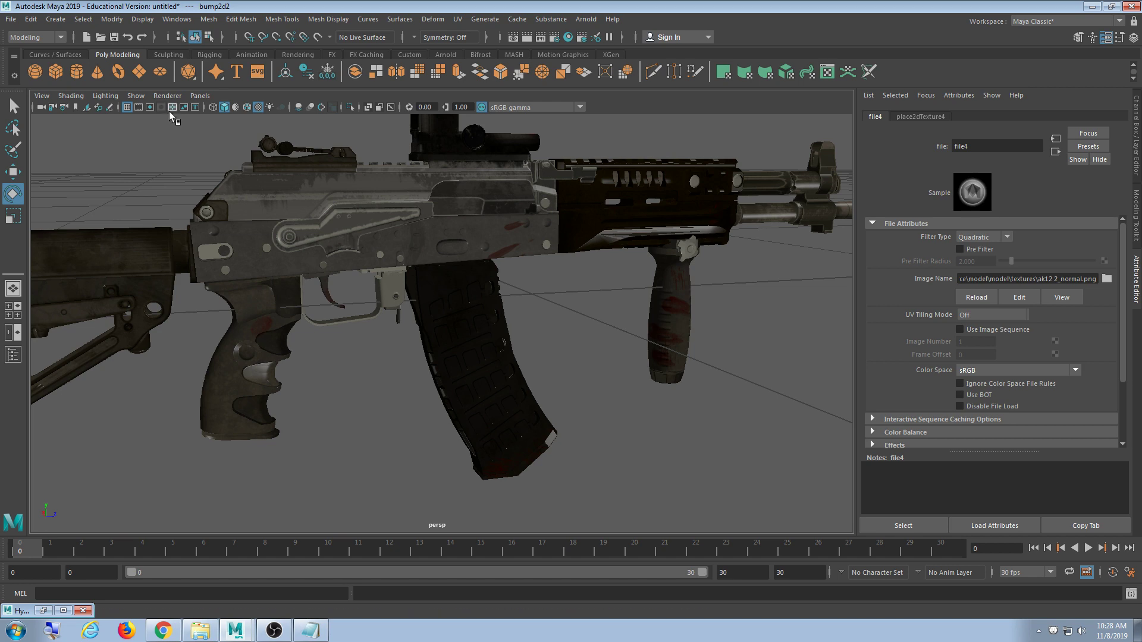
scroll(333, 234, "down", 5)
scroll(416, 256, "up", 6)
left_click_drag(465, 292, 524, 282, "alt")
scroll(684, 298, "down", 4)
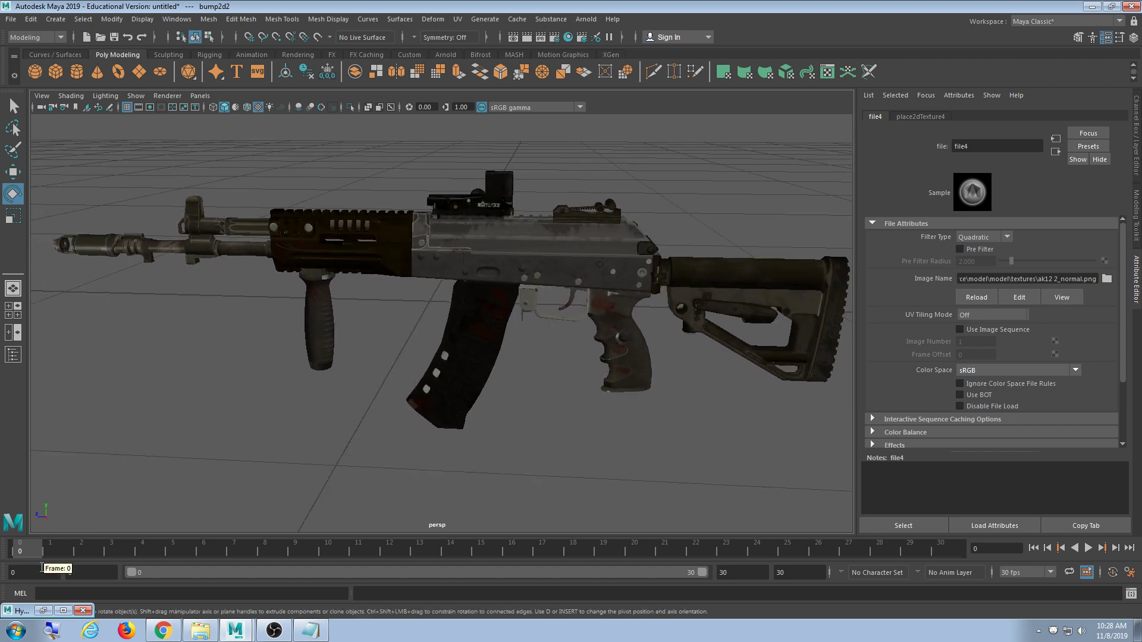
left_click(43, 611)
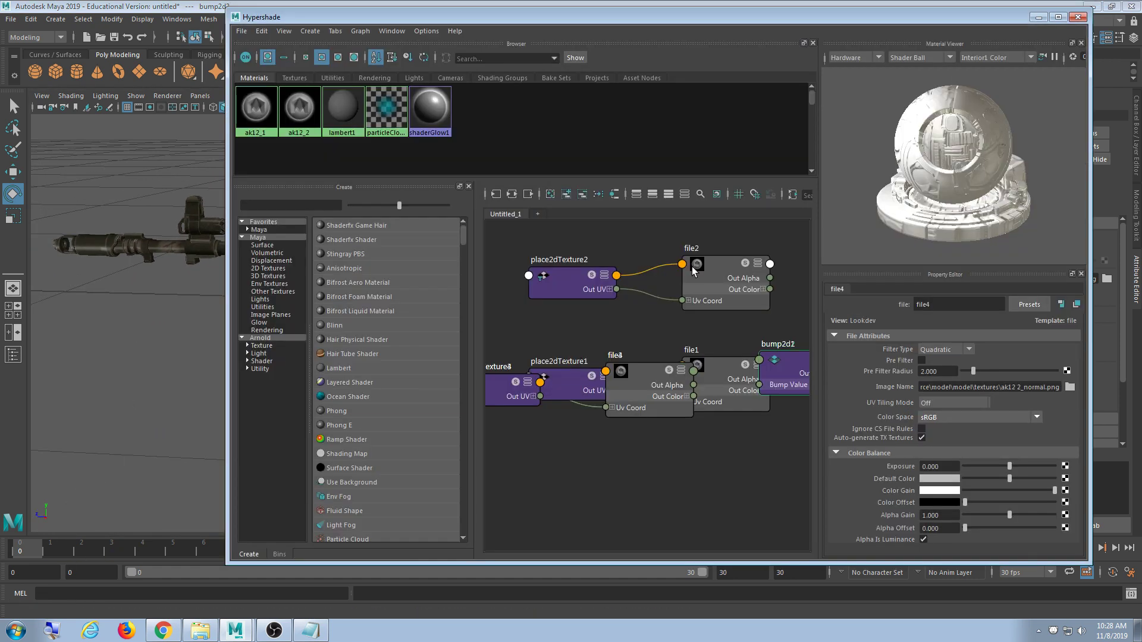
- Review ak12_1's Property Editor settings, then open the model's textures folder in Explorer
left_click(275, 122)
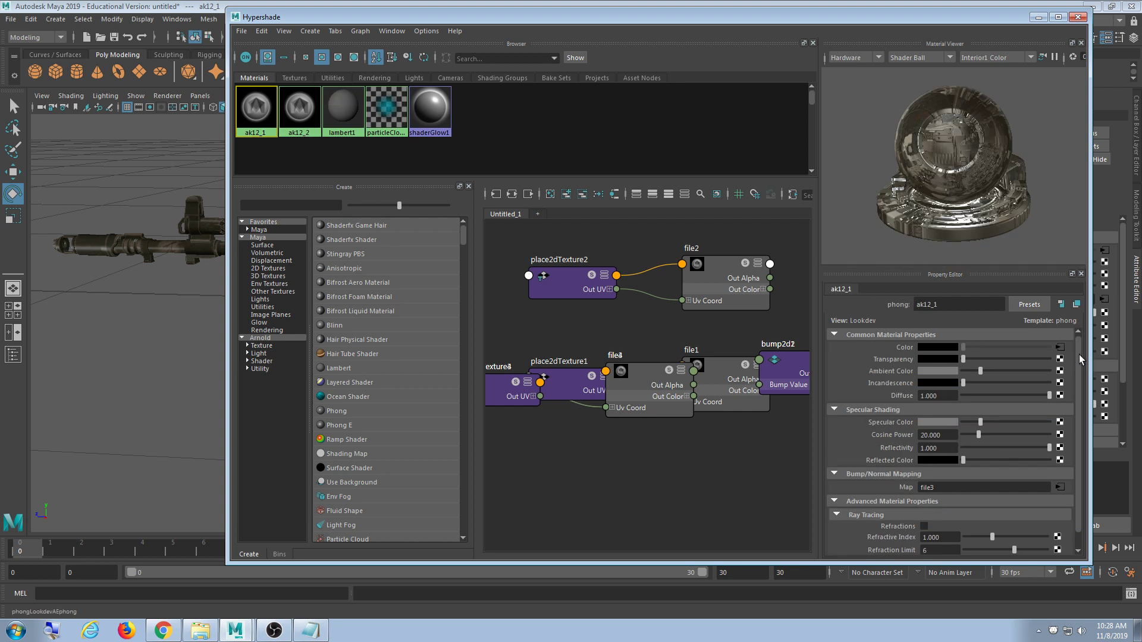
scroll(1079, 354, "down", 1)
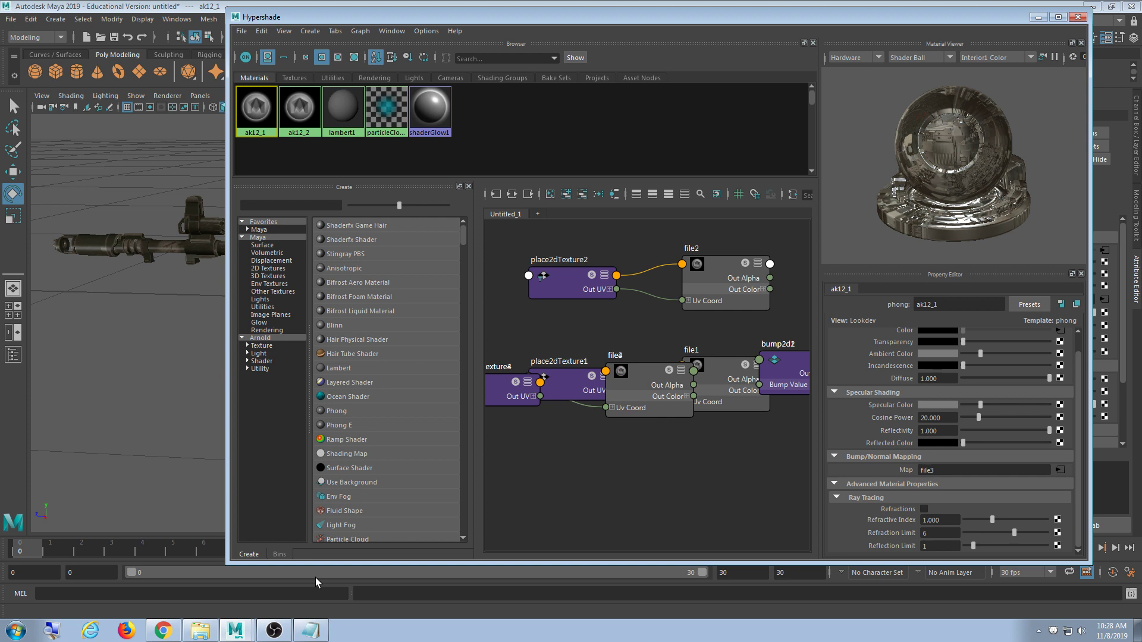
left_click(882, 485)
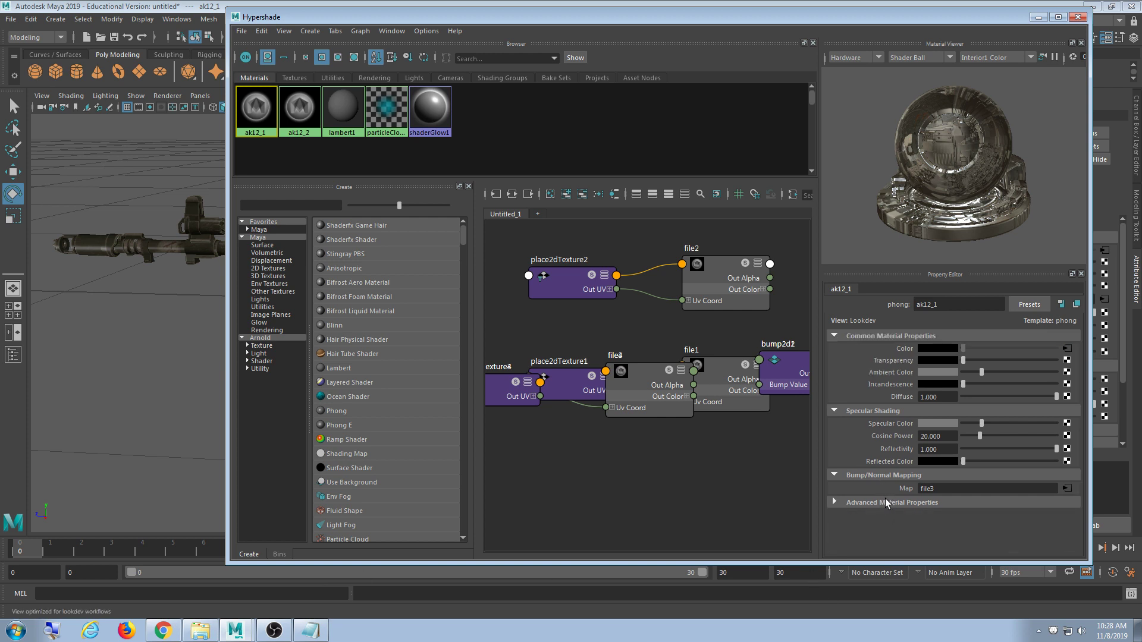
left_click(885, 498)
scroll(886, 503, "down", 1)
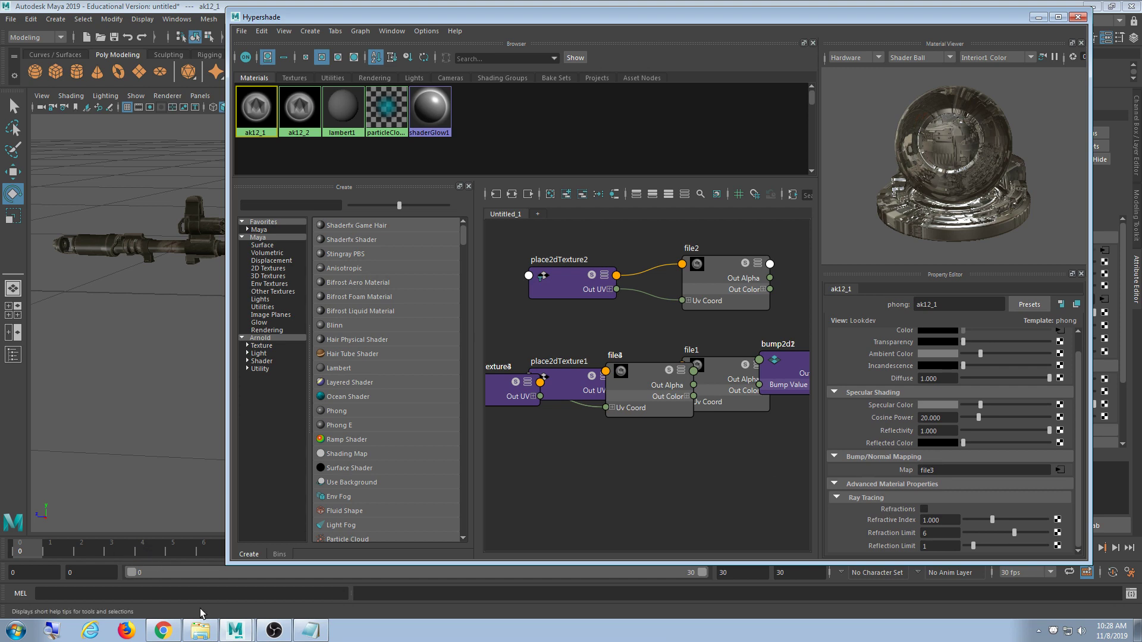
left_click(200, 630)
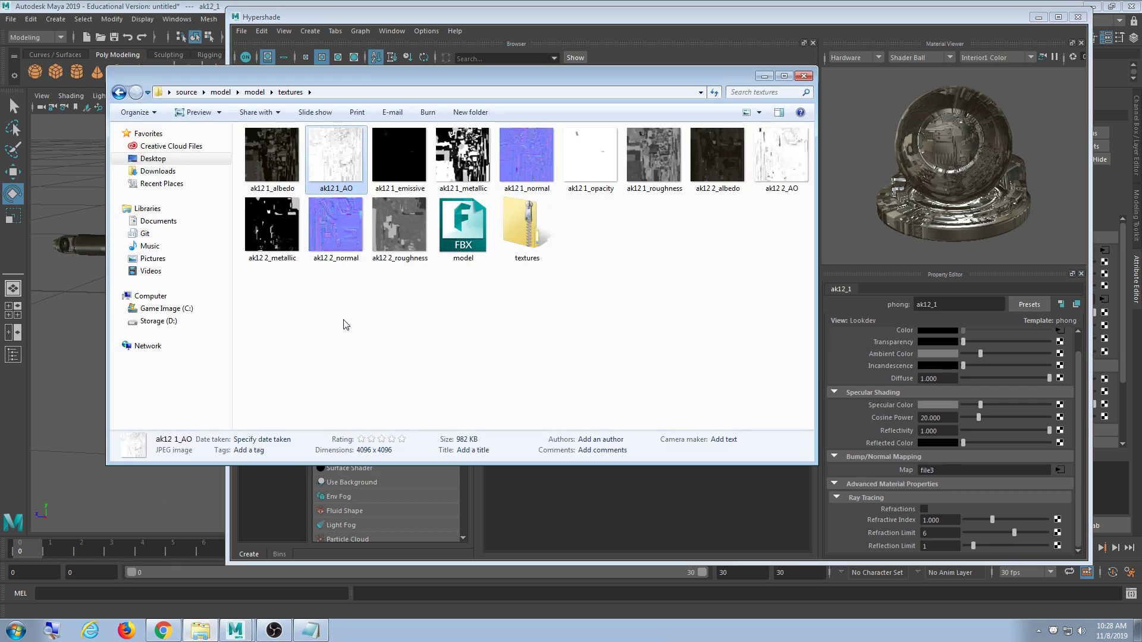
- Check the ak12 1_metallic file details, then minimize the Explorer window
left_click(471, 173)
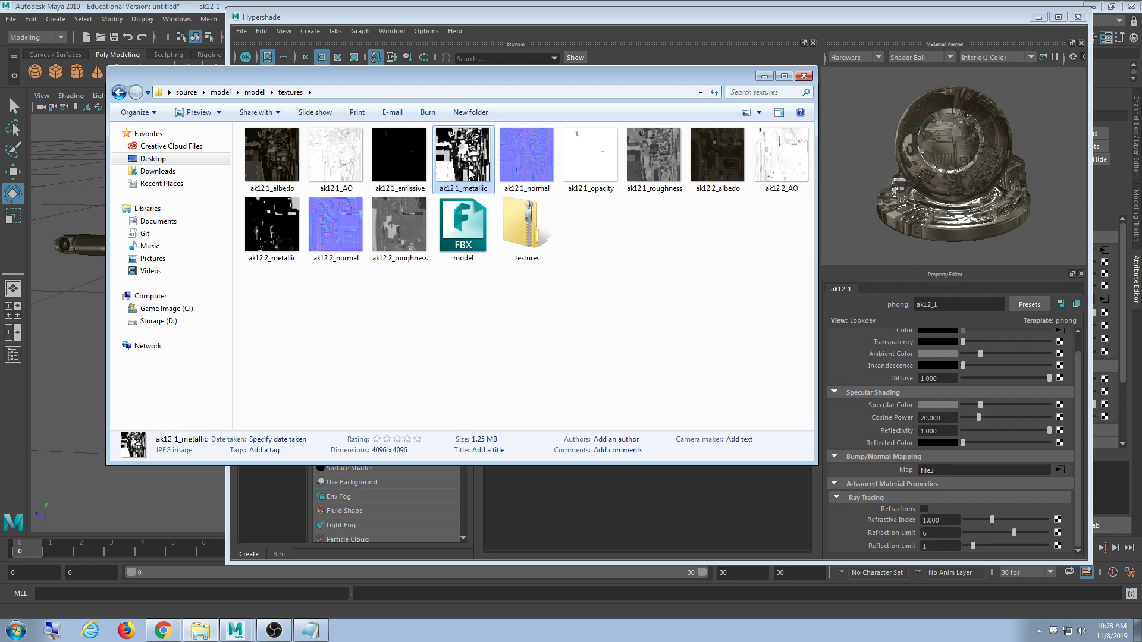
left_click(764, 76)
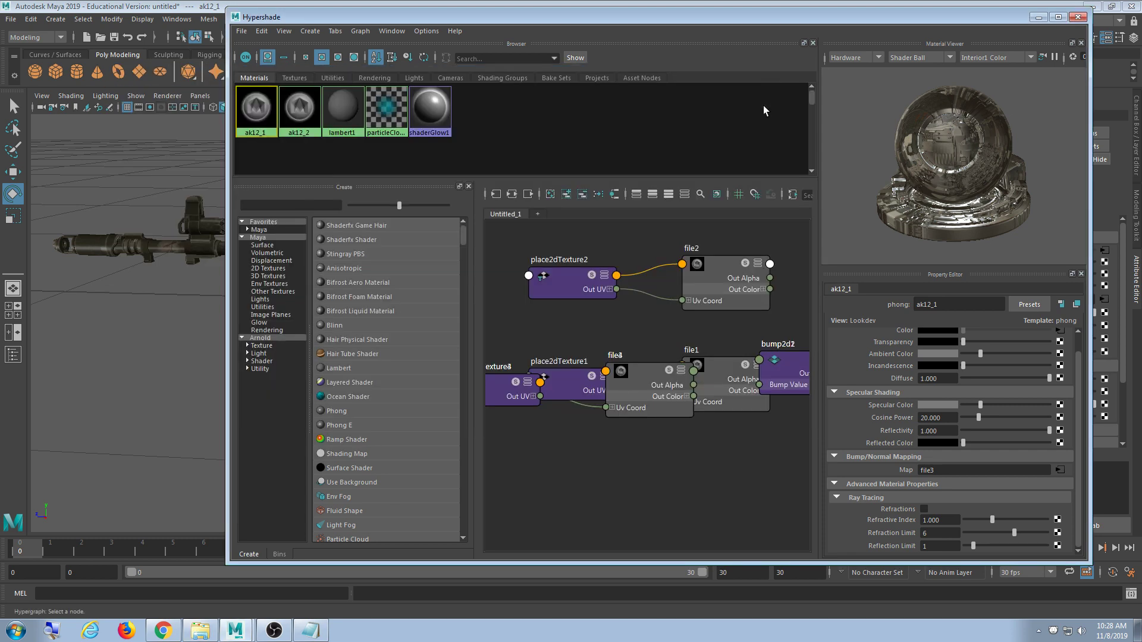
- Map a new file5 texture loading ak12 1_opacity.jpg to ak12_1's Transparency, then hide Hypershade
mouse_move(1081, 378)
left_mouse_down()
mouse_move(1082, 361)
mouse_move(1087, 398)
left_mouse_up()
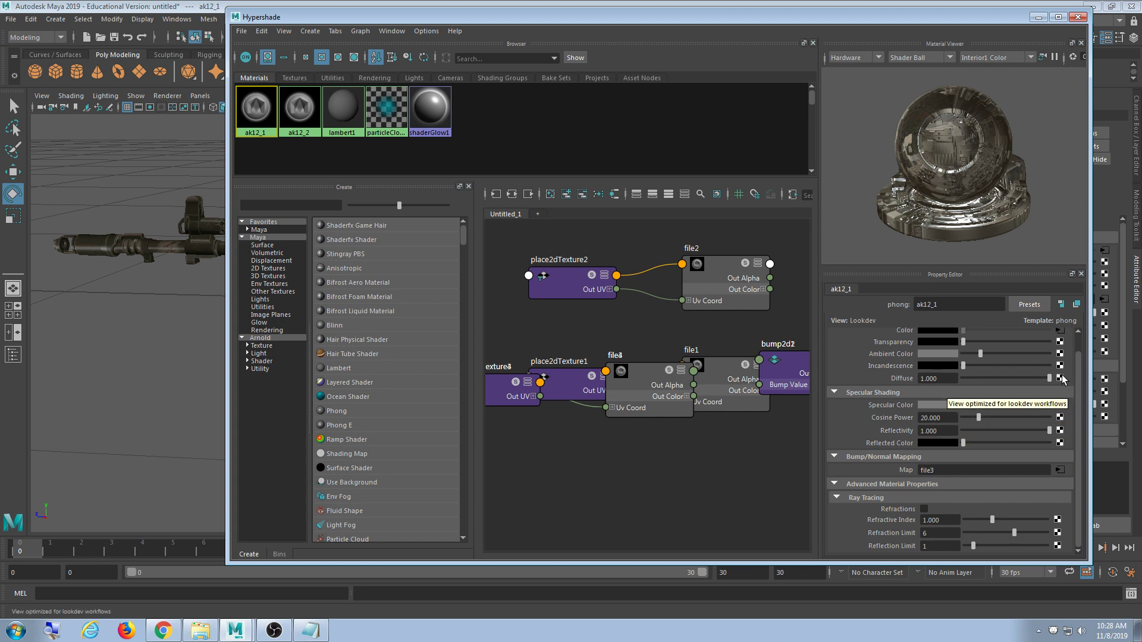
left_click(1060, 342)
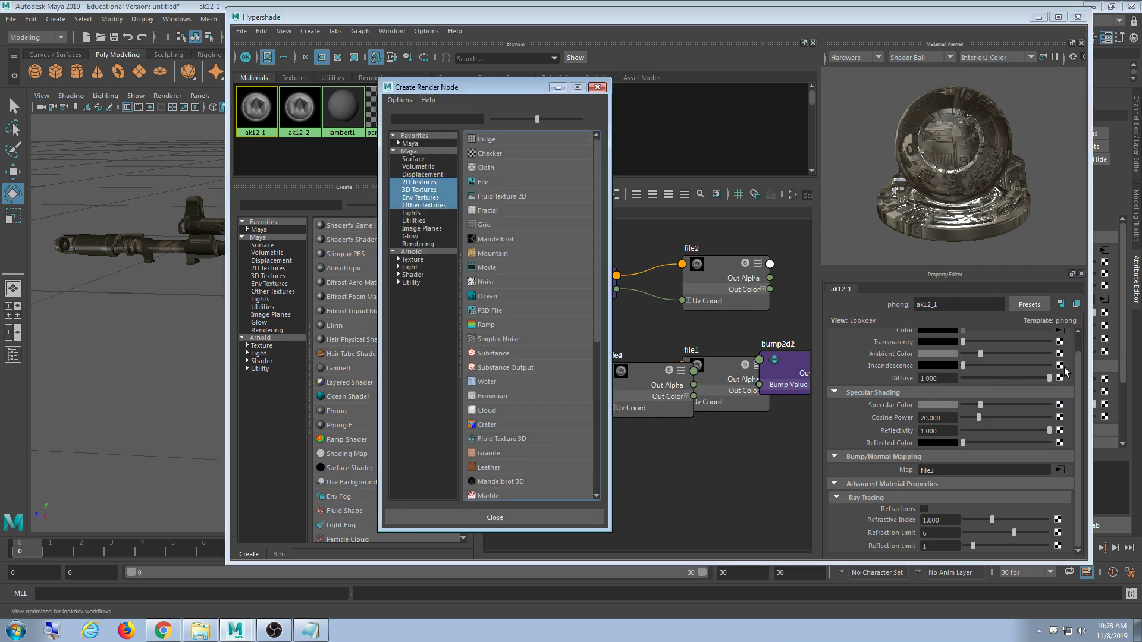
left_click(485, 182)
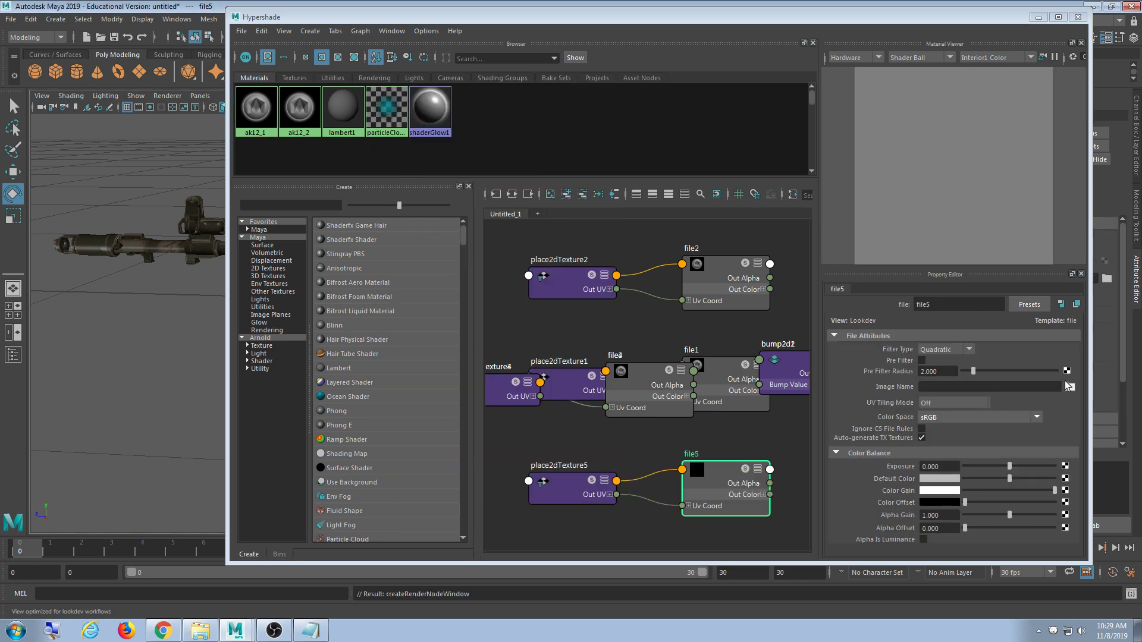
left_click(1069, 387)
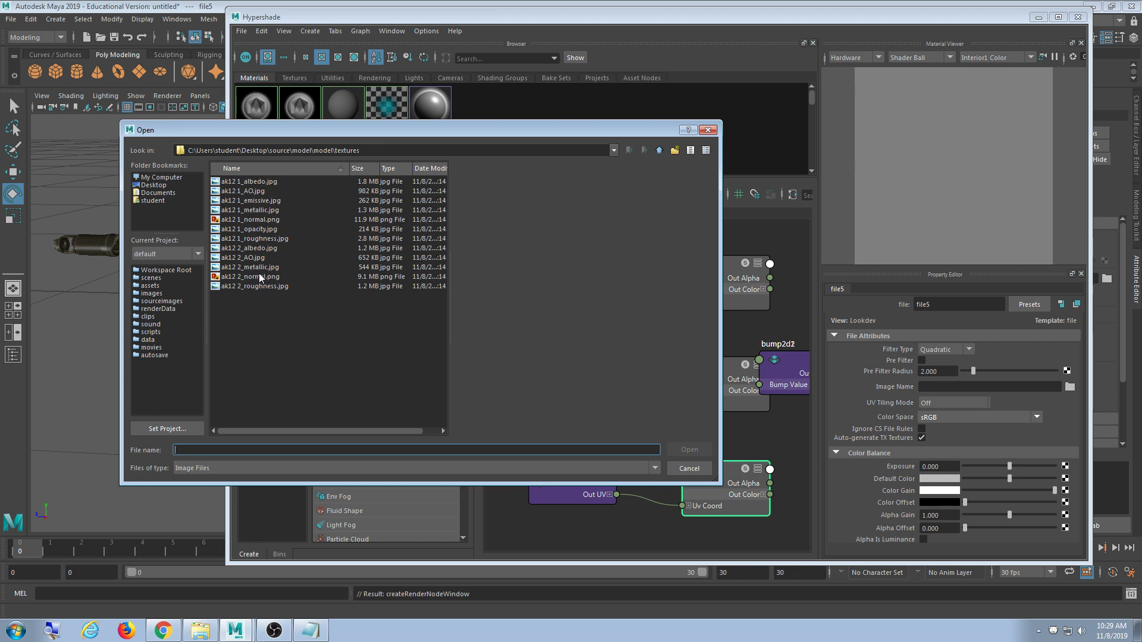
left_click(262, 230)
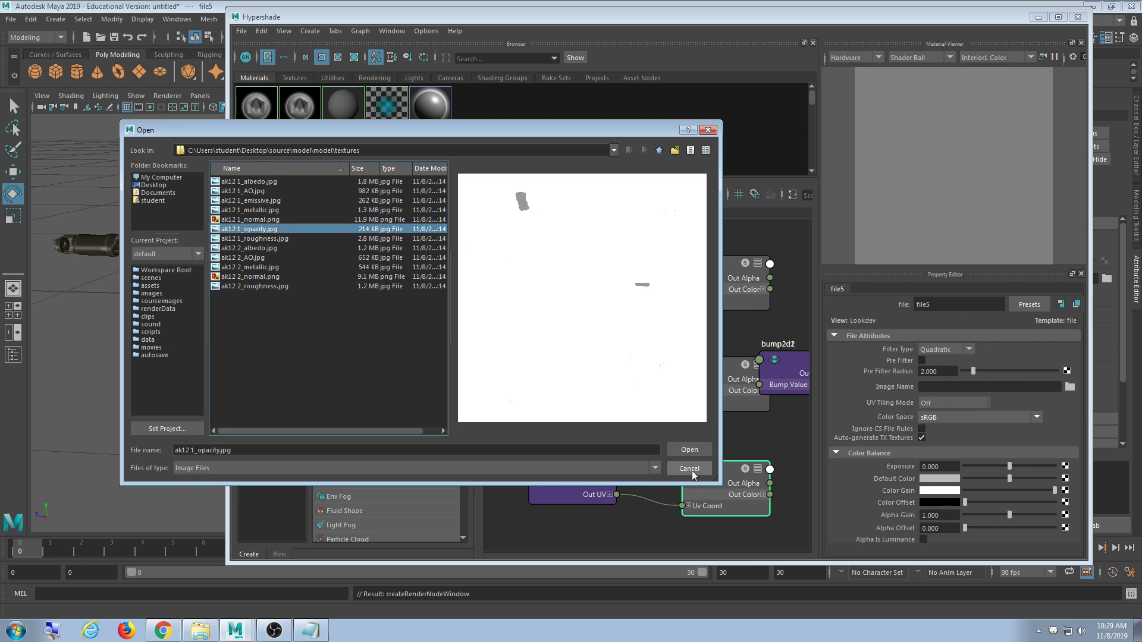
left_click(689, 451)
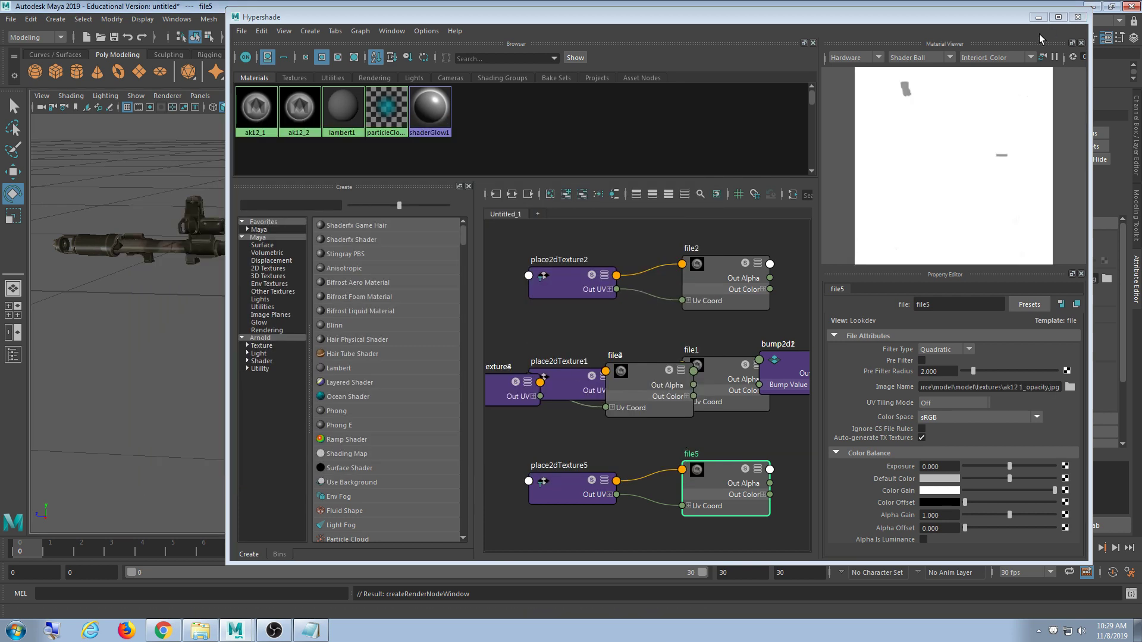
left_click(1038, 17)
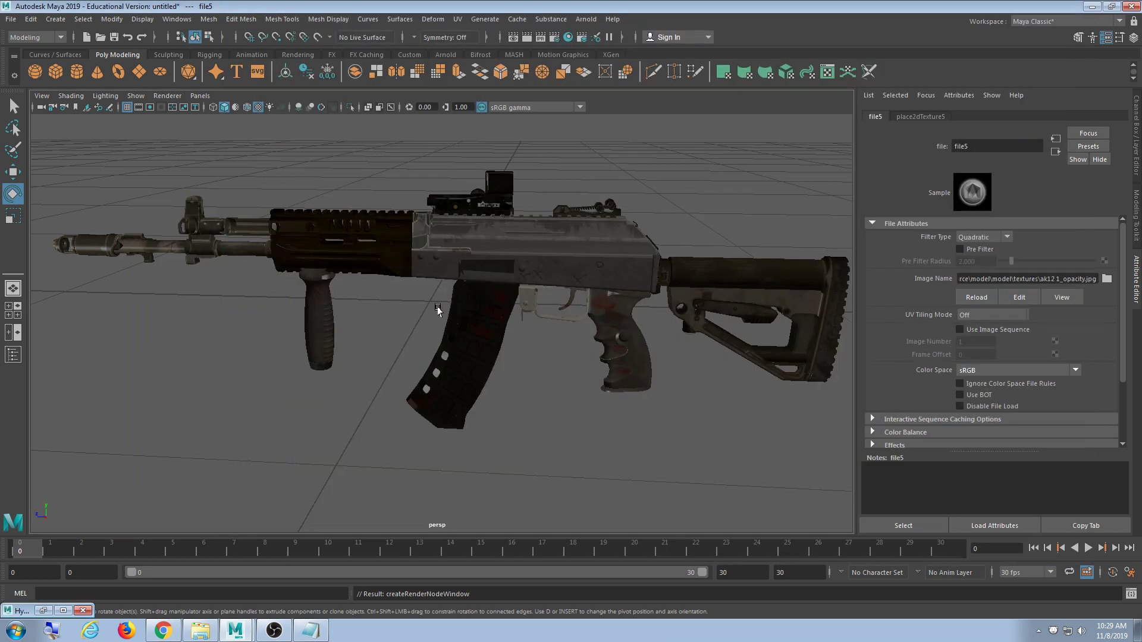
- Orbit and zoom in for a close-up of the opacity-mapped rifle
mouse_move(512, 339)
left_mouse_down("alt")
mouse_move(556, 354)
mouse_move(512, 337)
left_mouse_up("alt")
middle_click_drag(512, 336, 464, 377, "alt")
scroll(464, 377, "up", 4)
mouse_move(463, 377)
left_mouse_down("alt")
mouse_move(462, 349)
mouse_move(410, 372)
mouse_move(479, 348)
mouse_move(505, 355)
mouse_move(512, 374)
mouse_move(559, 349)
mouse_move(557, 362)
mouse_move(510, 369)
mouse_move(543, 331)
mouse_move(524, 333)
left_mouse_up("alt")
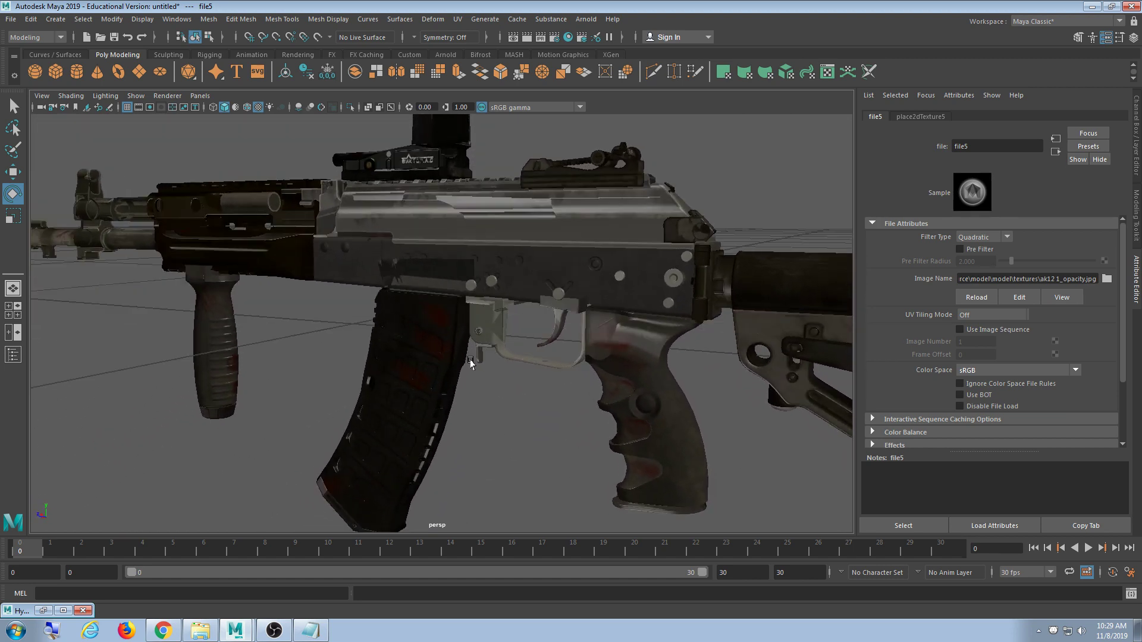
- Toggle Backface Culling on and off from the viewport Shading menu
left_click(70, 99)
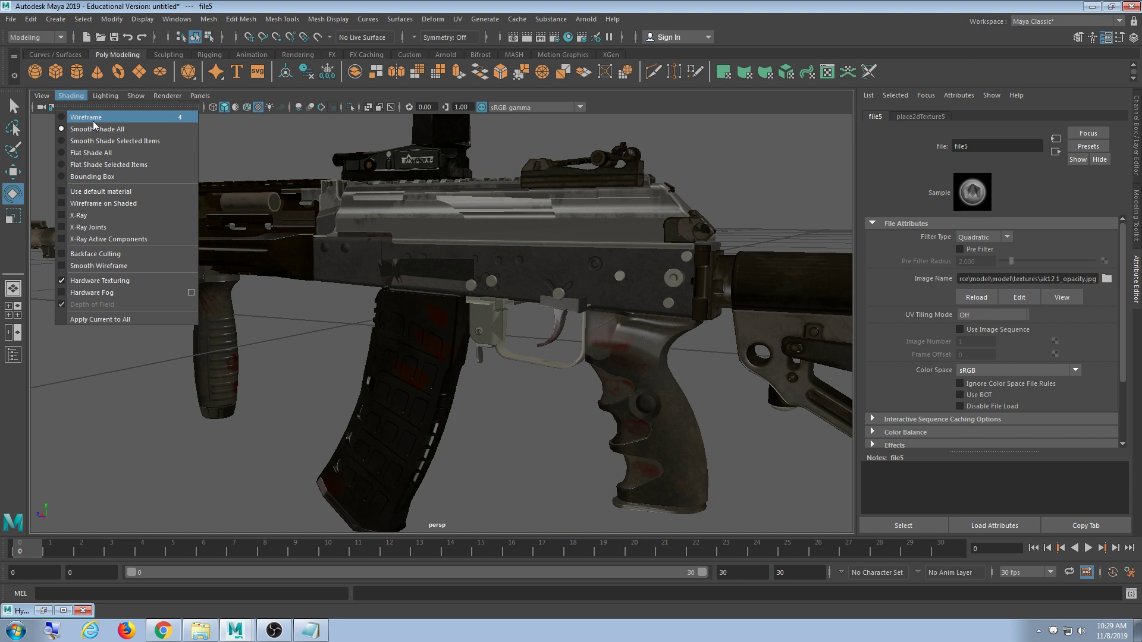
mouse_move(36, 97)
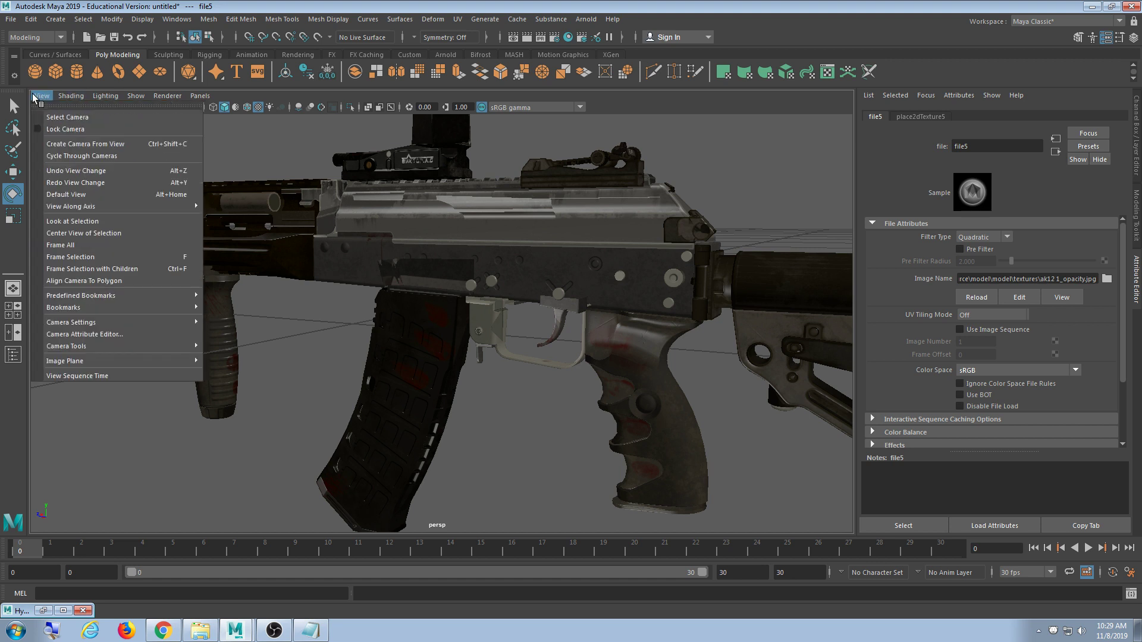
mouse_move(72, 97)
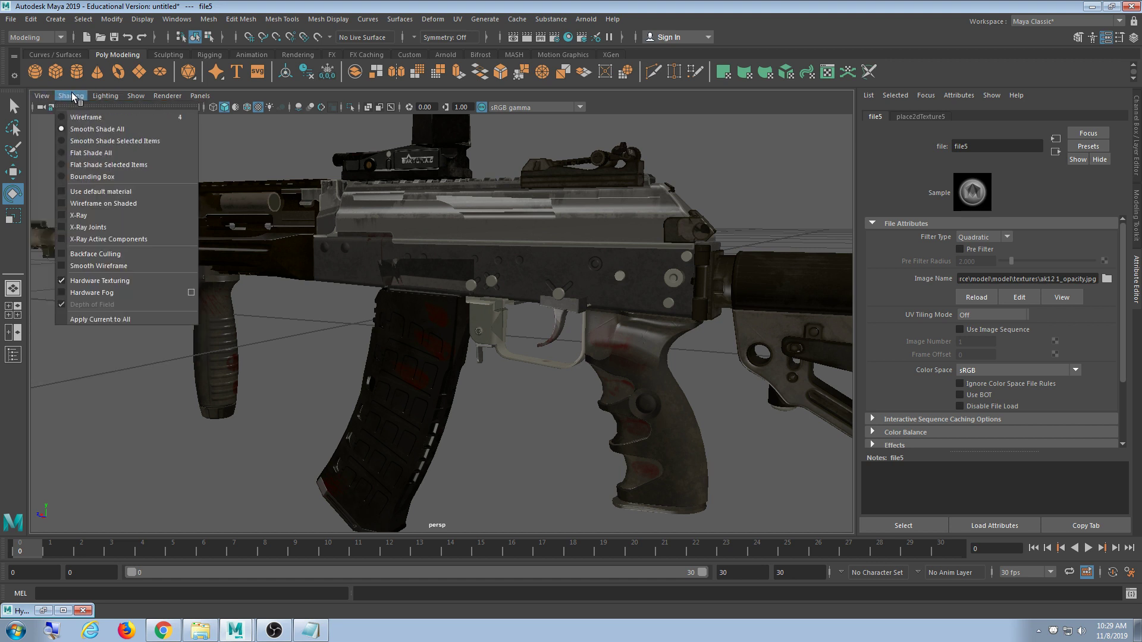
left_click(95, 254)
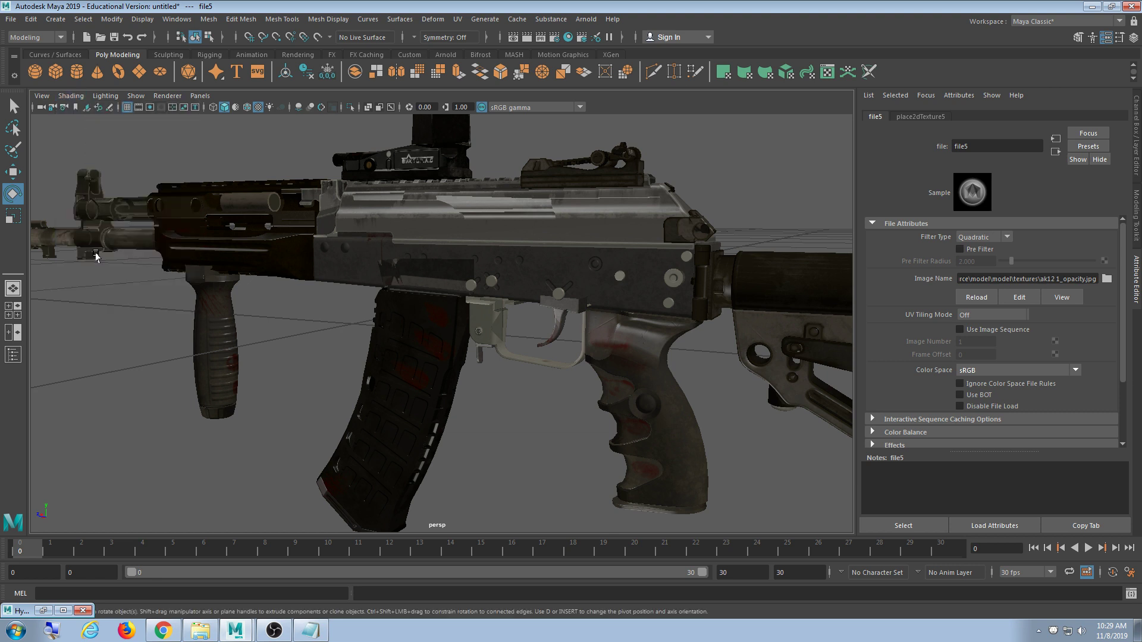
left_click(71, 95)
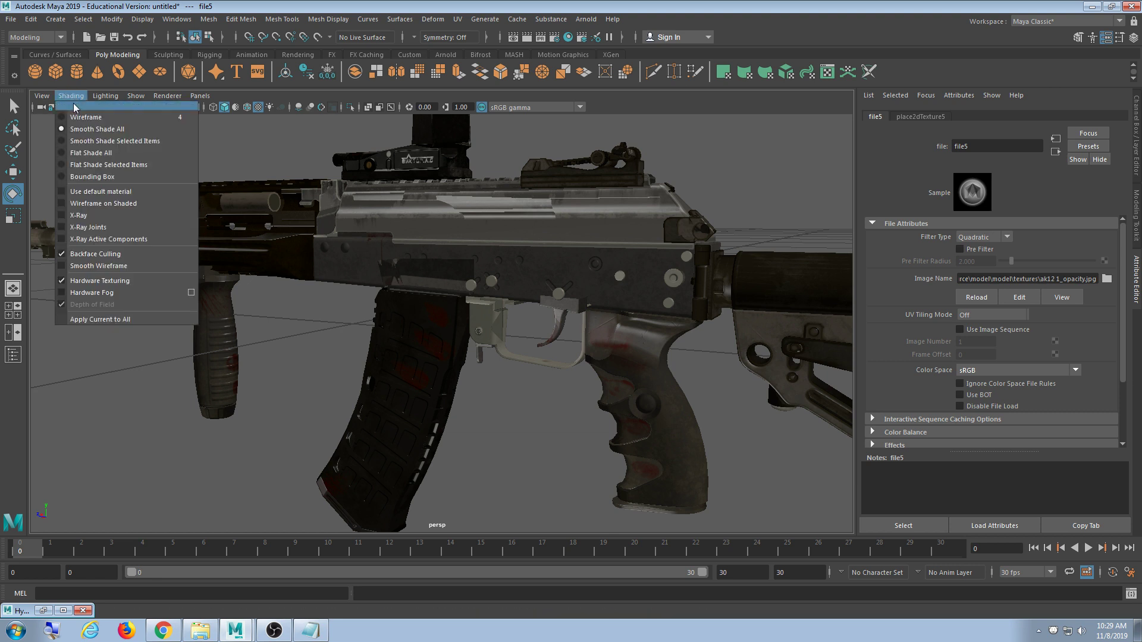
left_click(97, 255)
left_click(106, 97)
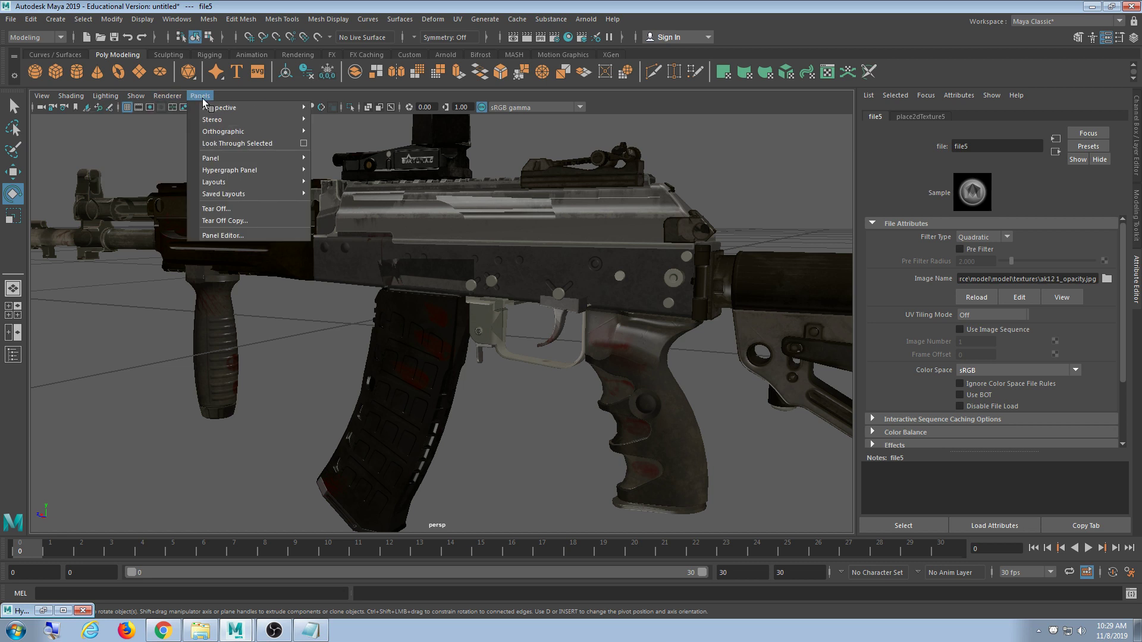
- Set the Hardware Renderer 2.0 transparency algorithm to Simple and check the rifle
mouse_move(167, 96)
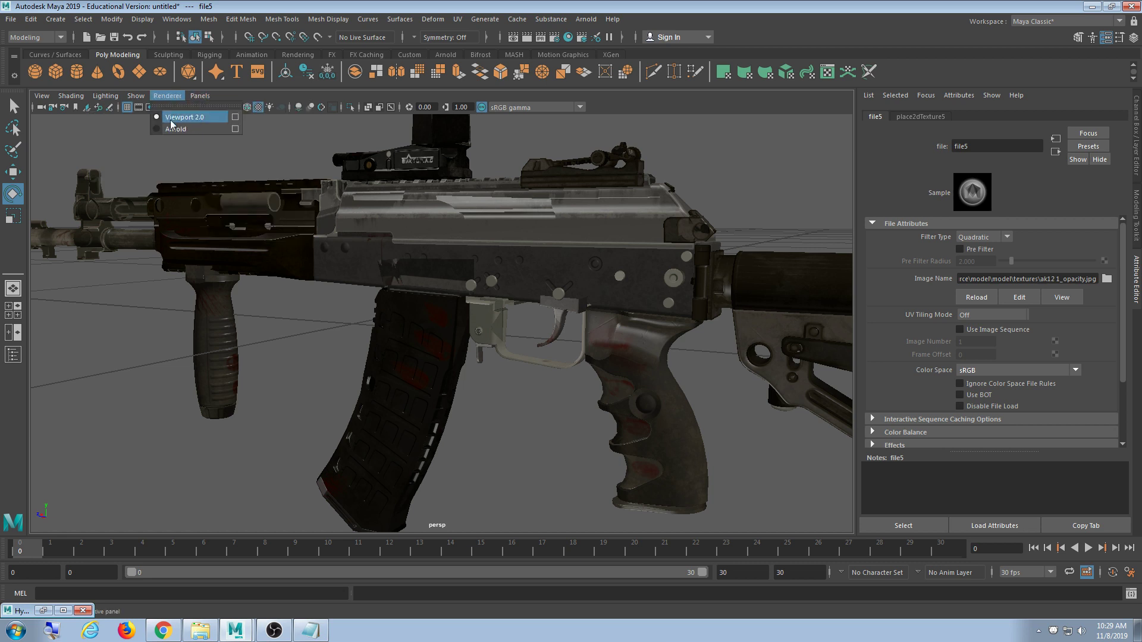
left_click(234, 117)
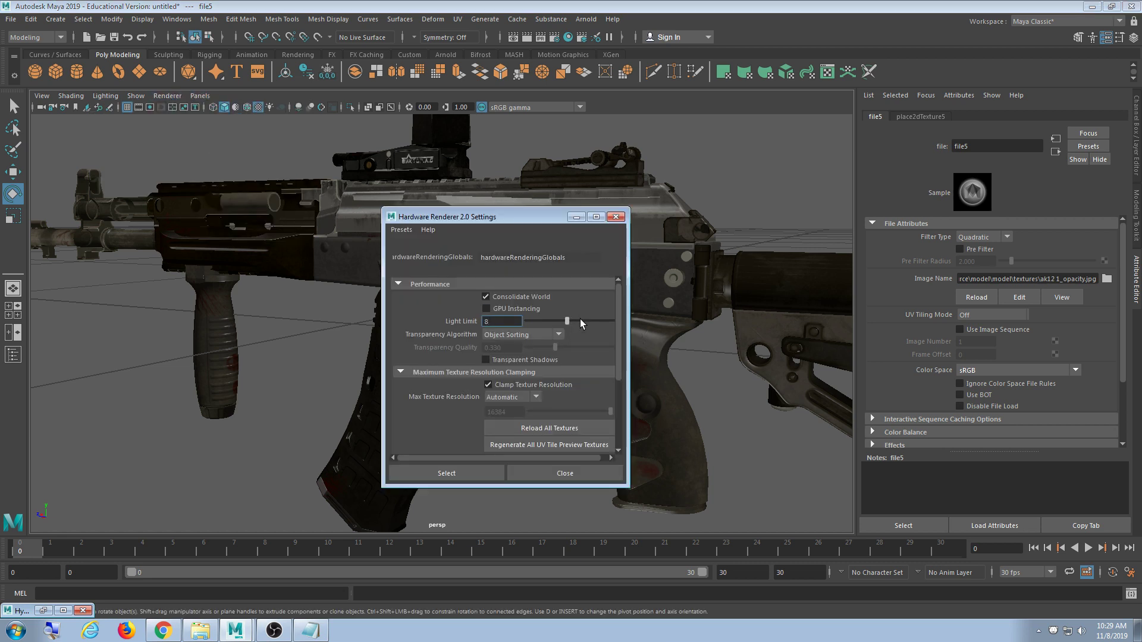
left_click(560, 336)
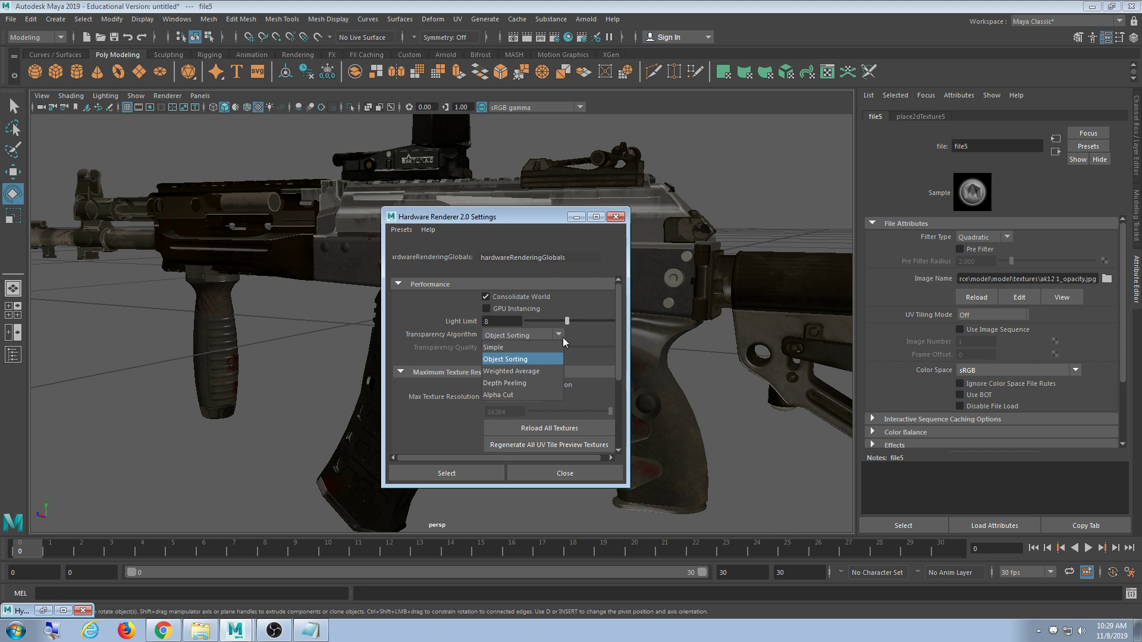
left_click(534, 348)
left_click_drag(472, 218, 498, 187)
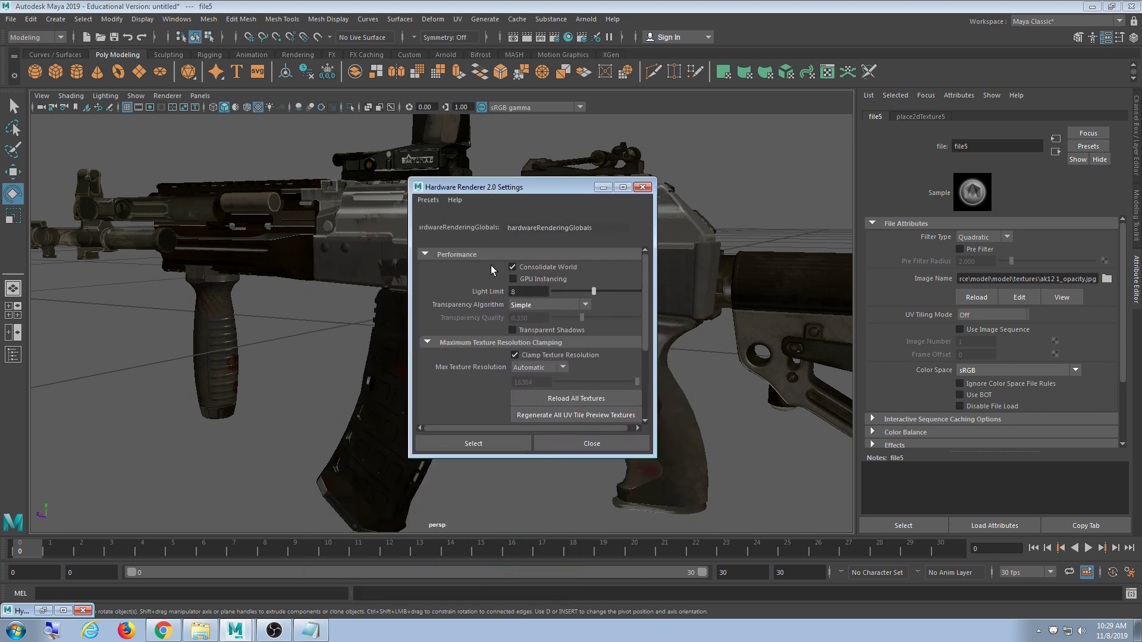
left_click(507, 445)
left_click(591, 445)
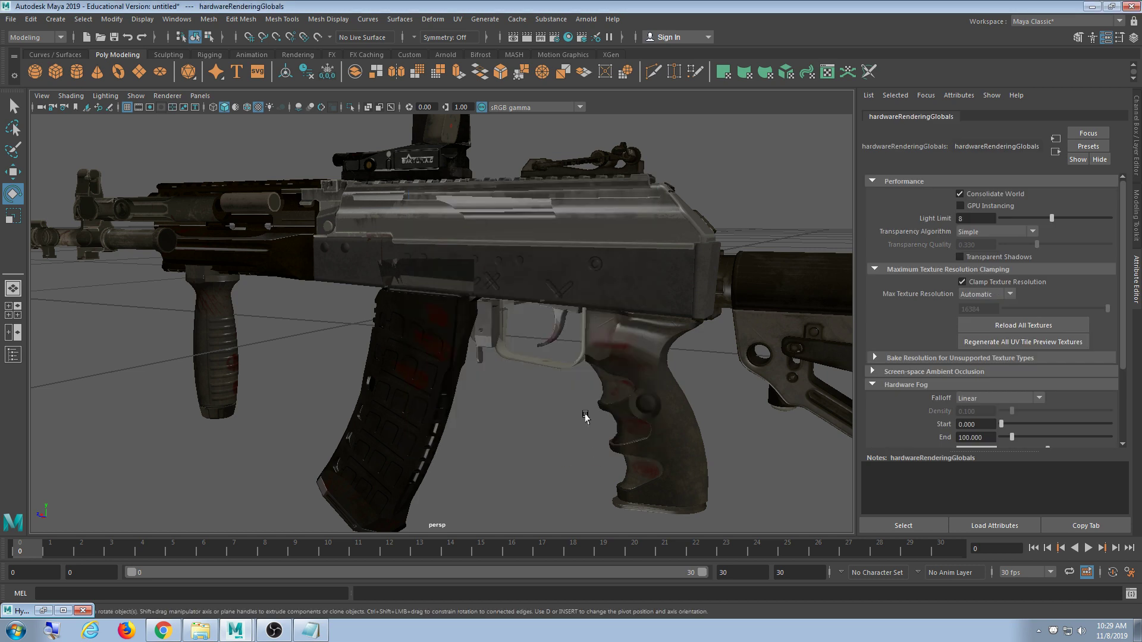
left_click_drag(583, 415, 595, 354, "alt")
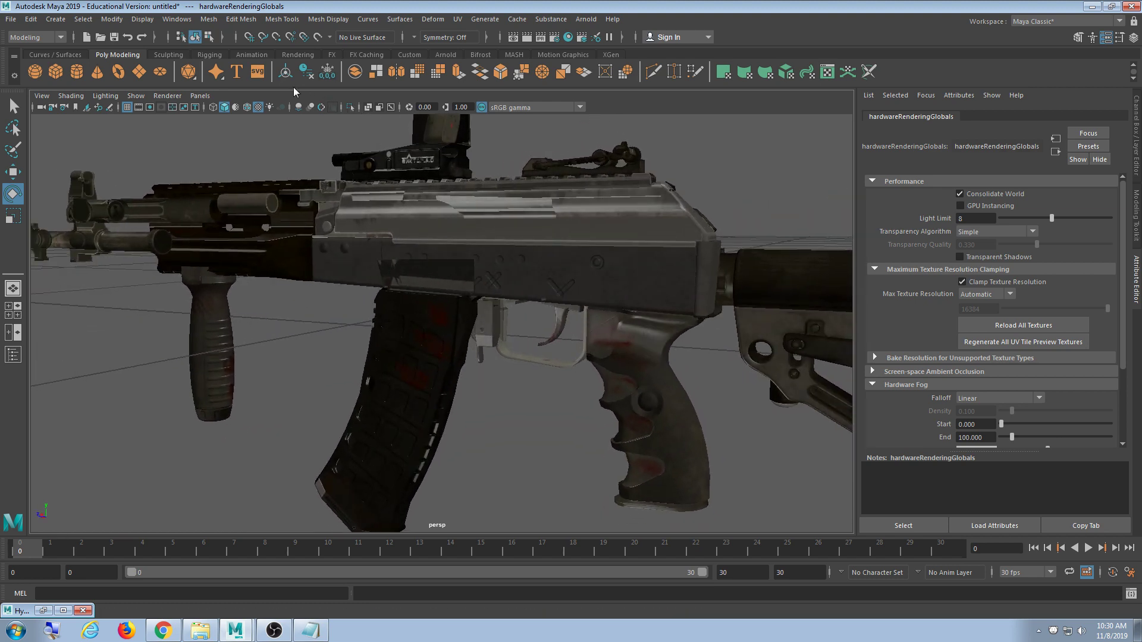
- Switch the transparency algorithm through Object Sorting to Alpha Cut and close the settings
left_click(167, 96)
left_click(234, 118)
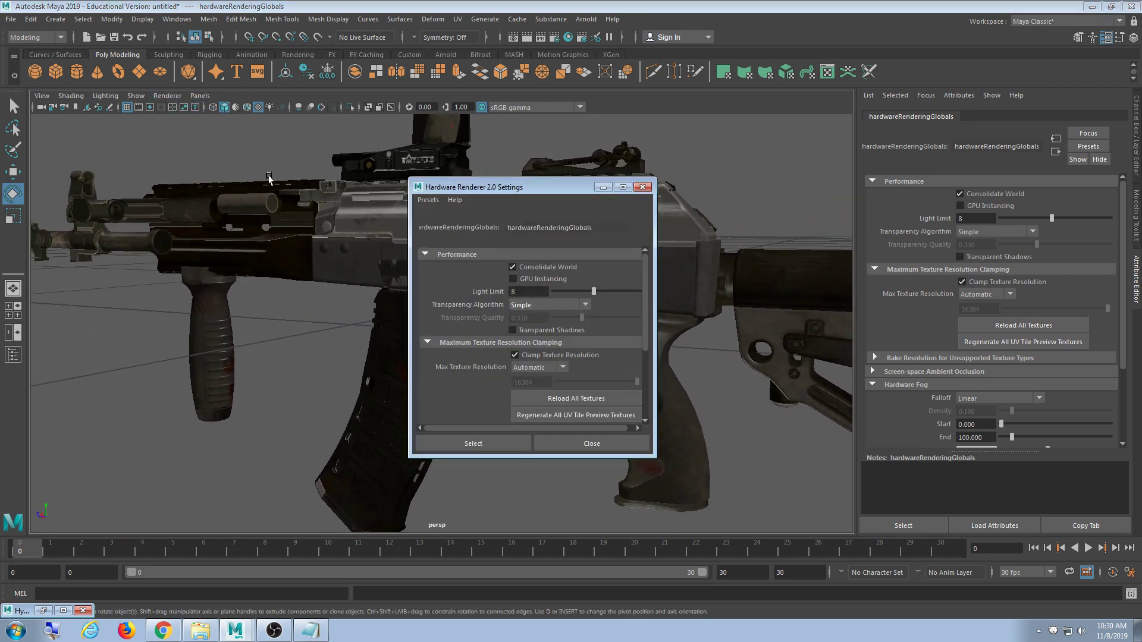
left_click(562, 305)
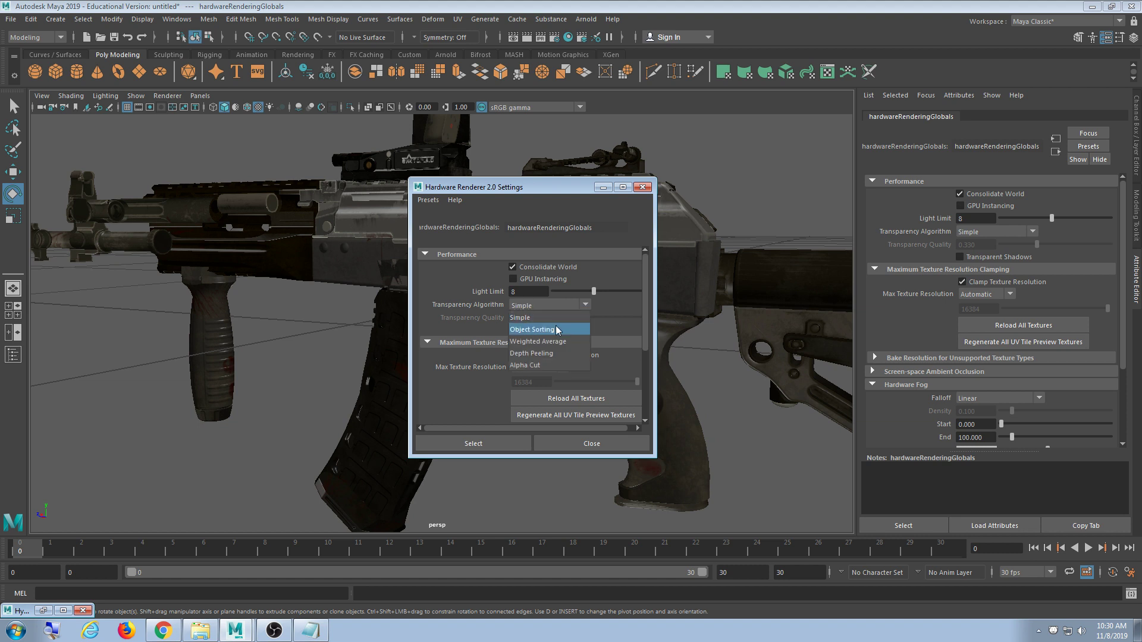
left_click(558, 330)
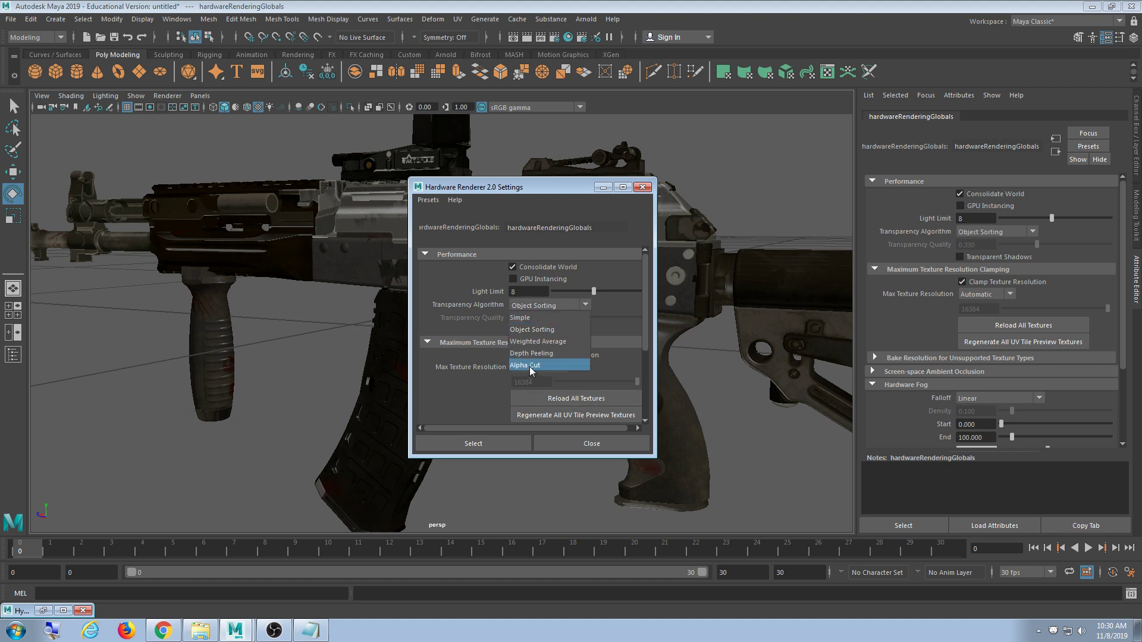
left_click(529, 365)
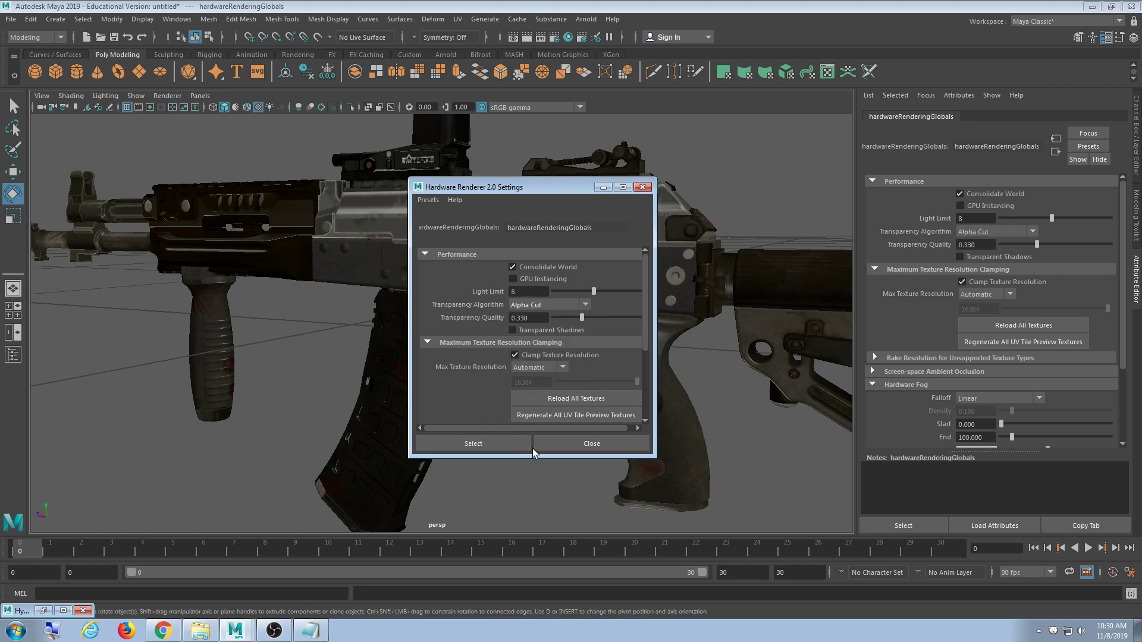
left_click(566, 444)
left_click_drag(548, 387, 441, 462, "alt")
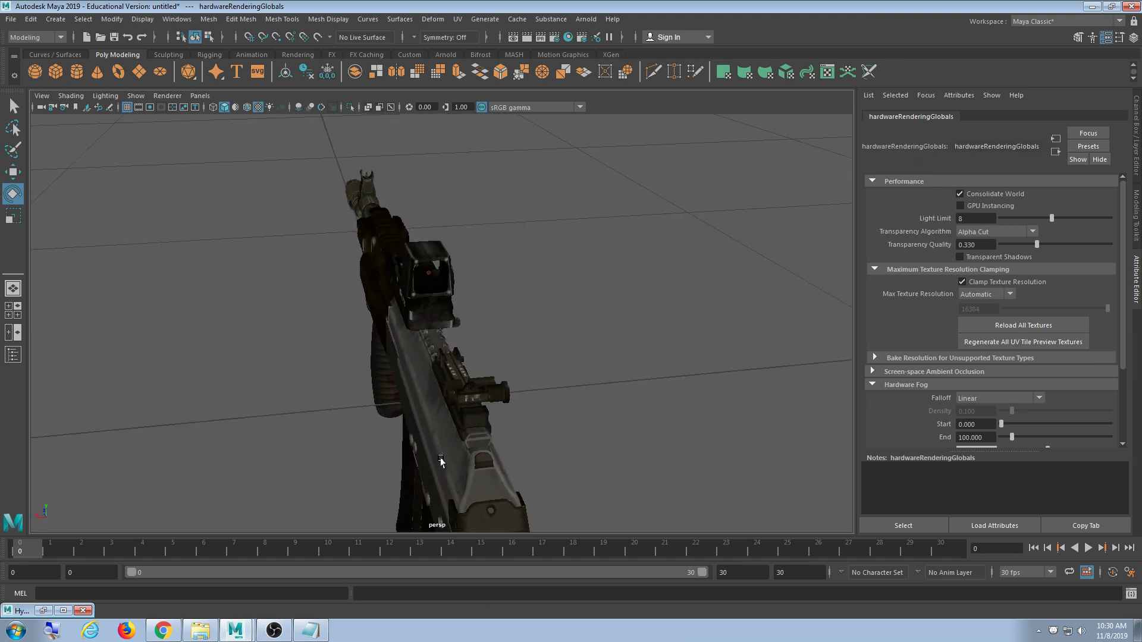
- Zoom to the red-dot sight, select and deselect its glass_low mesh, then open the Renderer menu
scroll(435, 416, "up", 8)
left_click_drag(431, 377, 442, 323, "alt")
scroll(431, 357, "down", 8)
scroll(437, 334, "up", 3)
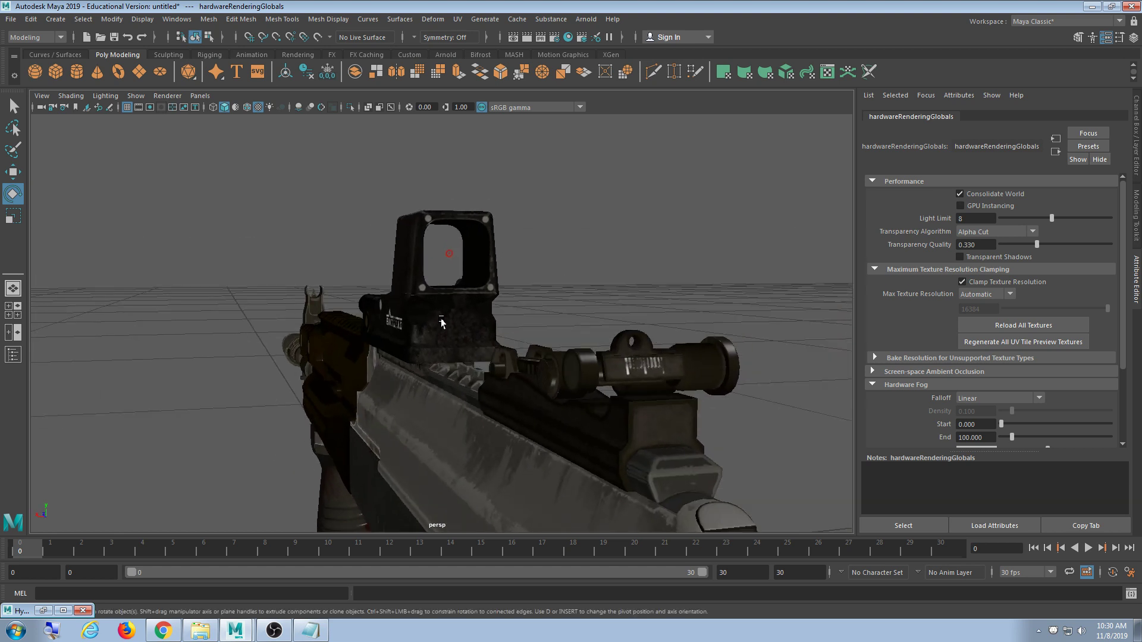
left_click(438, 239)
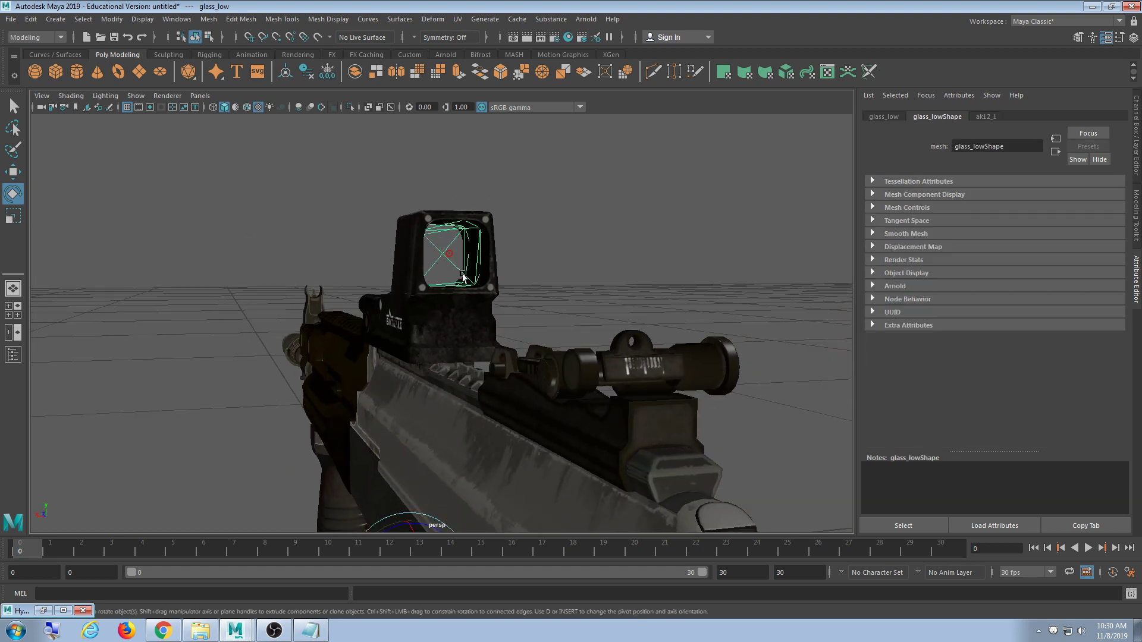
left_click(538, 293)
left_click(167, 96)
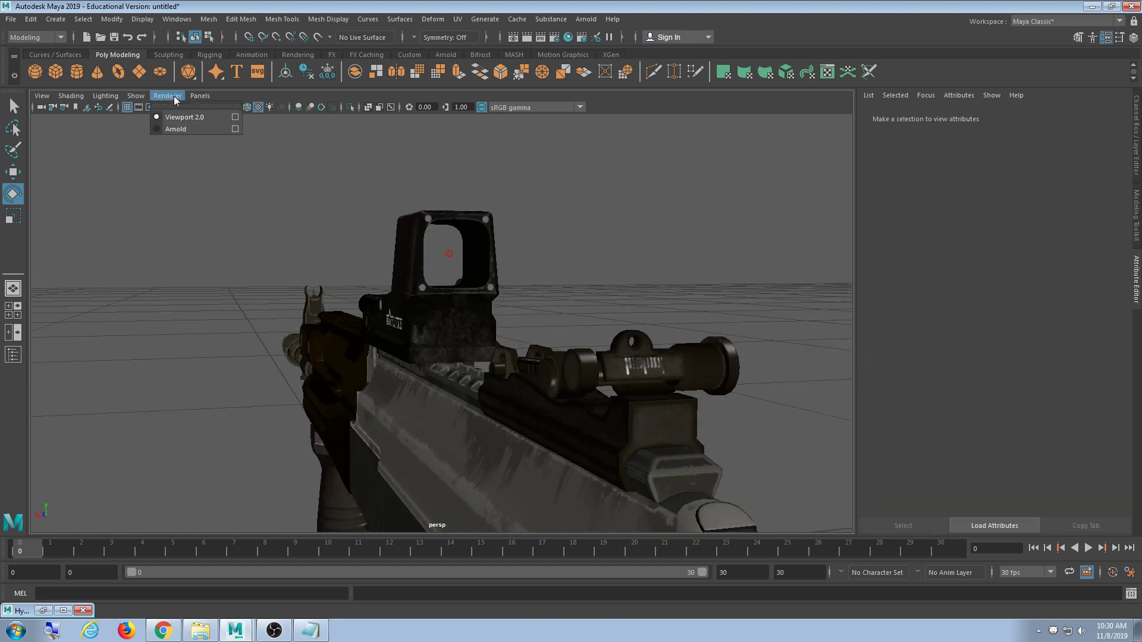
- Reopen the Viewport 2.0 settings, keep Alpha Cut transparency, and restore Hypershade for ak12_1
left_click(236, 119)
left_click_drag(461, 187, 92, 134)
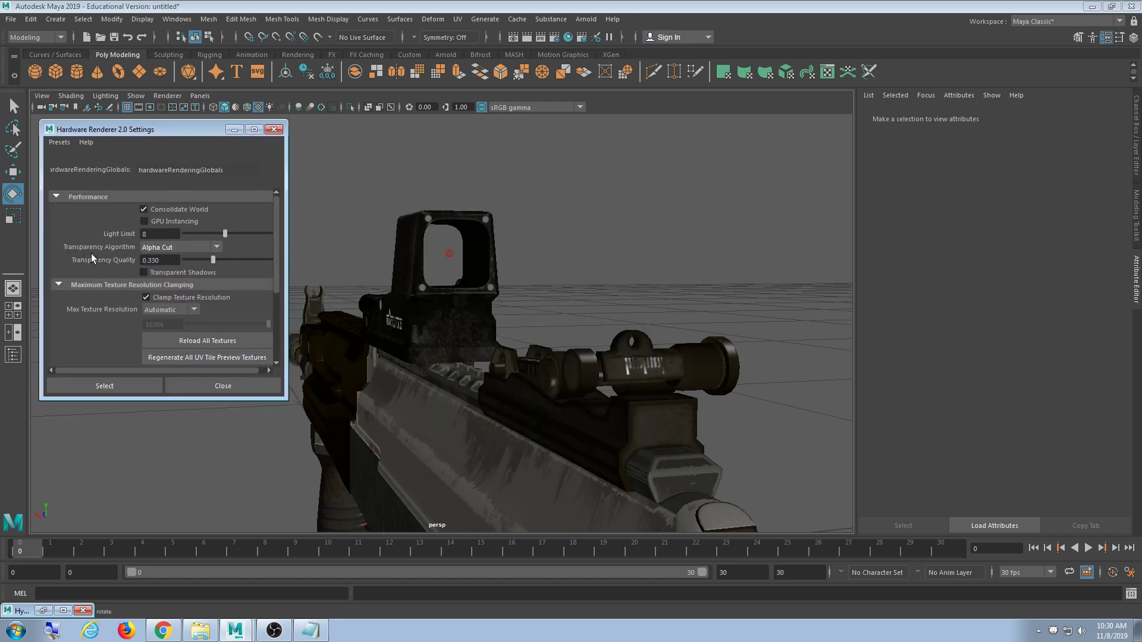
left_click(169, 247)
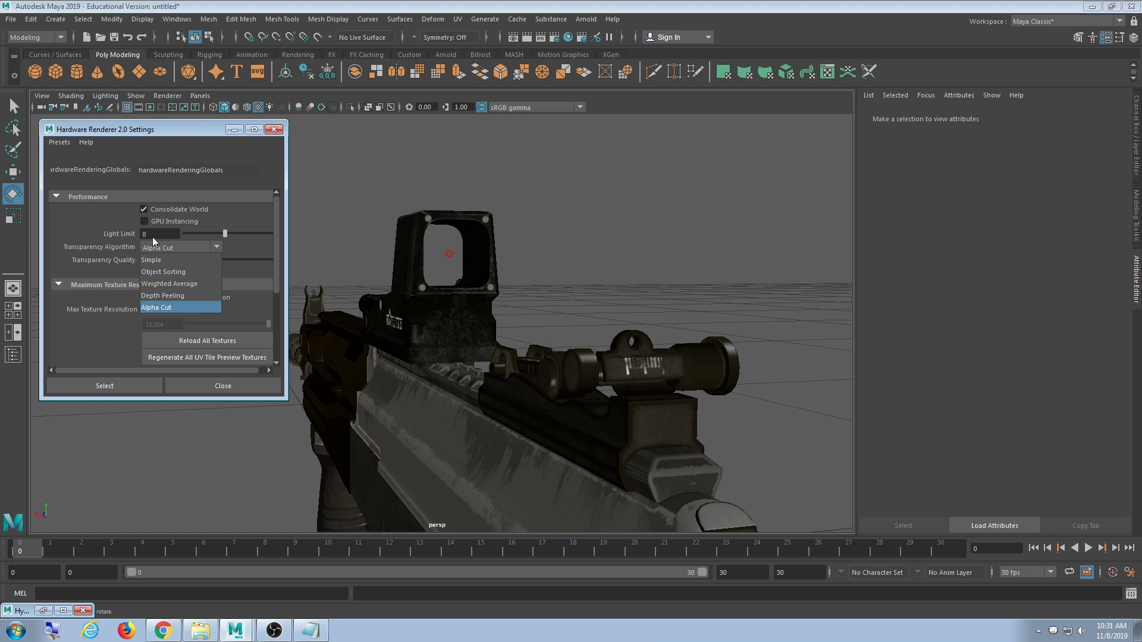
left_click(156, 307)
left_click(42, 611)
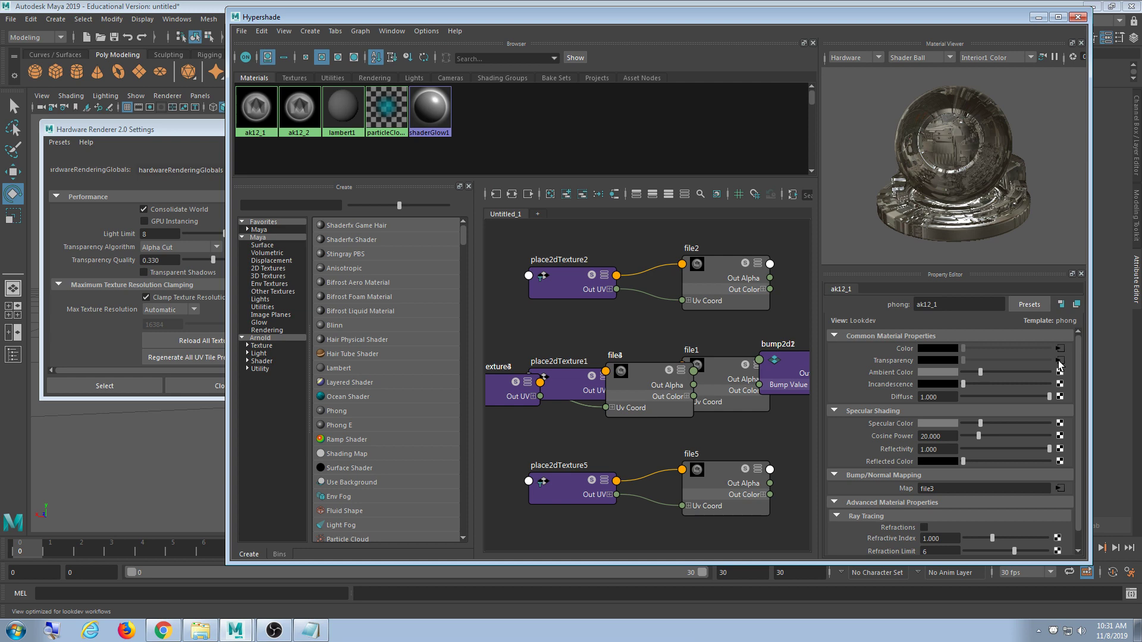
- Check the ak12 1_opacity texture in the textures folder, then hide Explorer and Hypershade
left_click(200, 630)
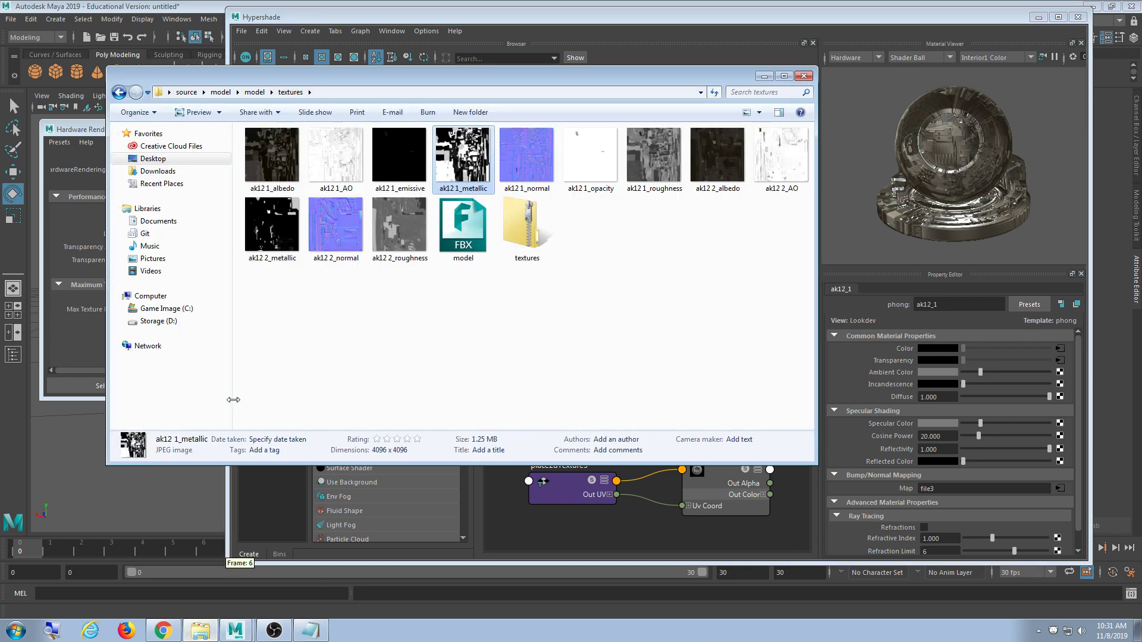
left_click(599, 176)
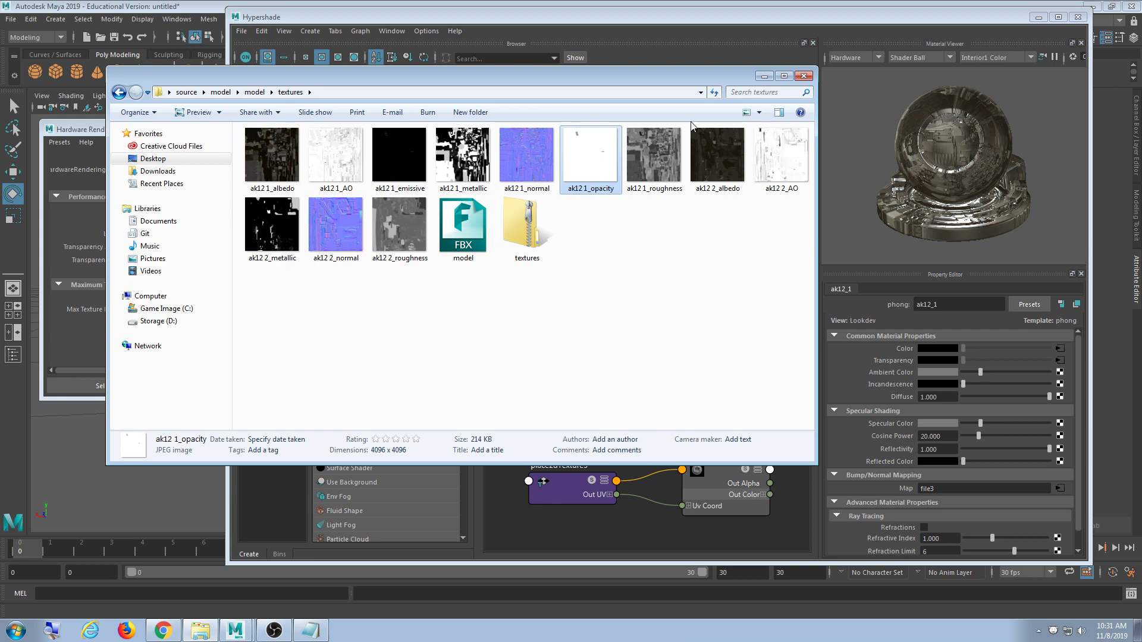
left_click(764, 76)
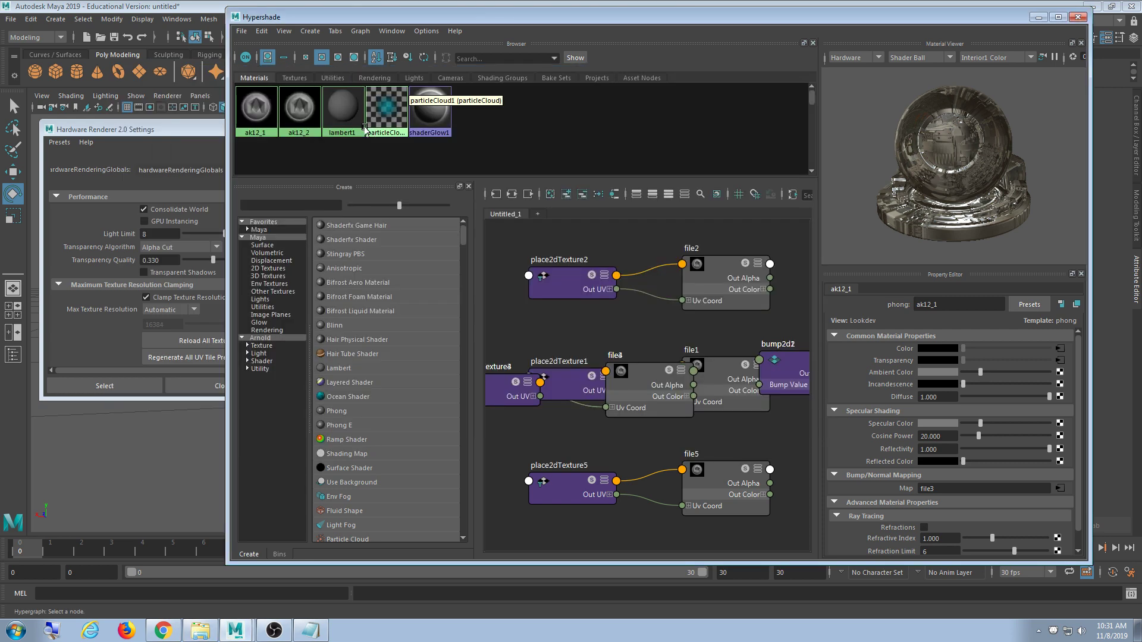
left_click(1038, 17)
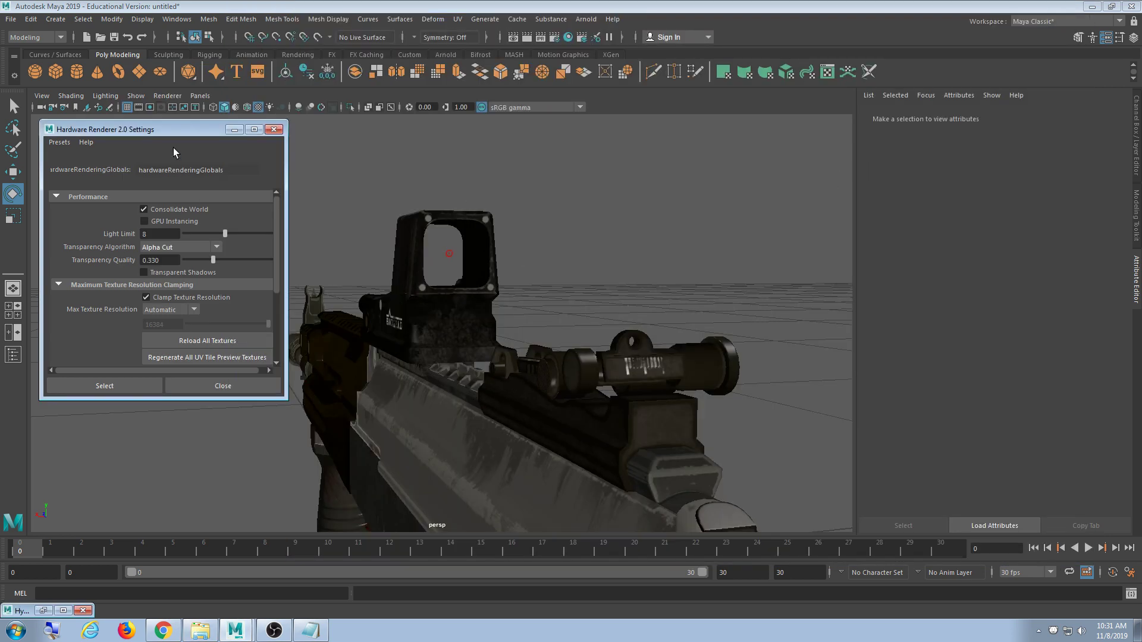
- Reopen the Viewport 2.0 renderer settings, then close Hardware Renderer 2.0 Settings
left_click(168, 96)
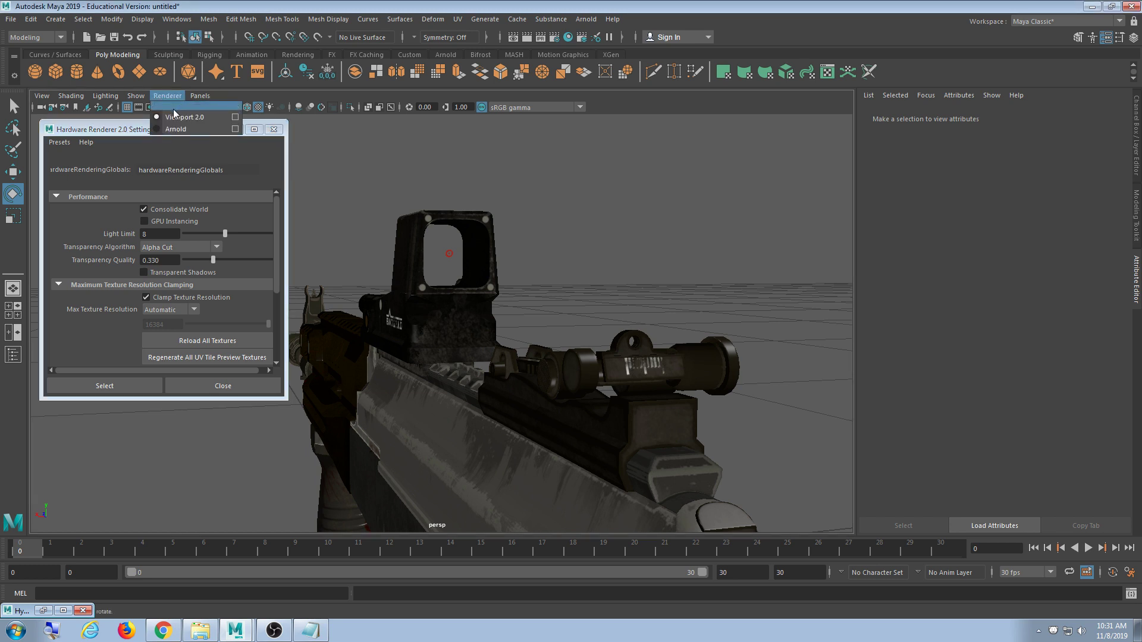
left_click(235, 122)
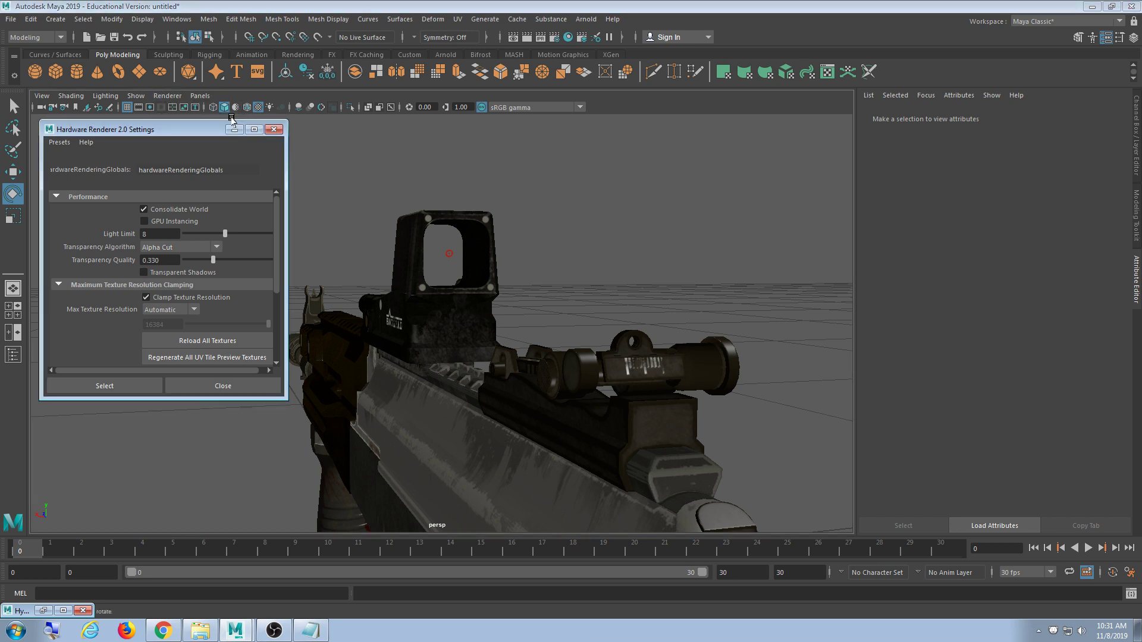
left_click_drag(181, 128, 180, 131)
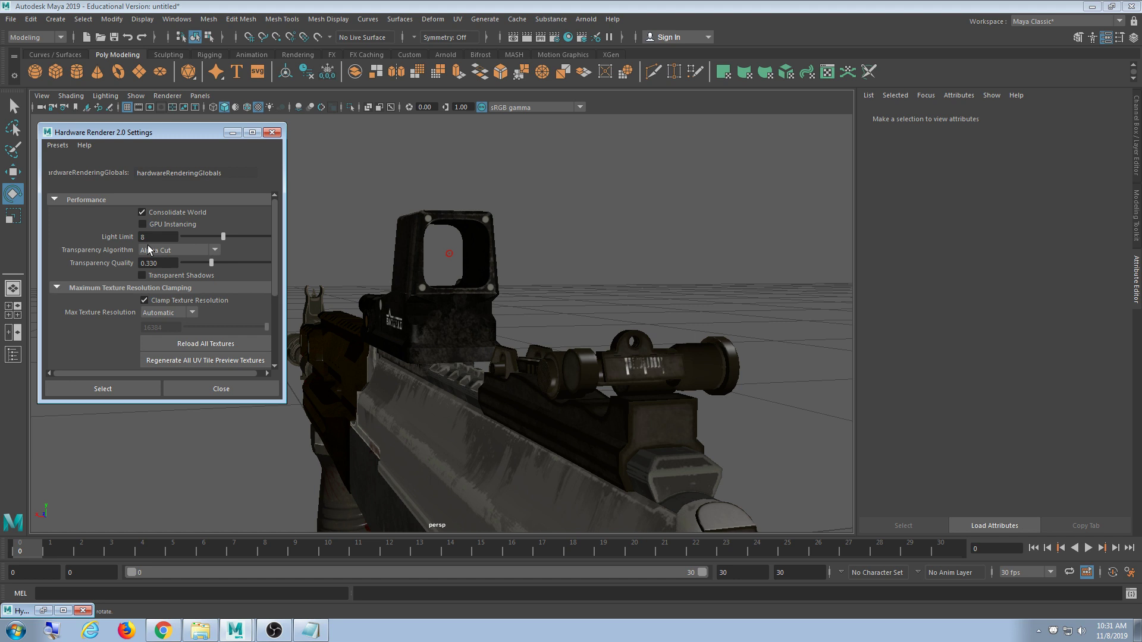
left_click(202, 389)
- Bring the Sketchfab Torn AK12 page in Chrome to the front
left_click(44, 613)
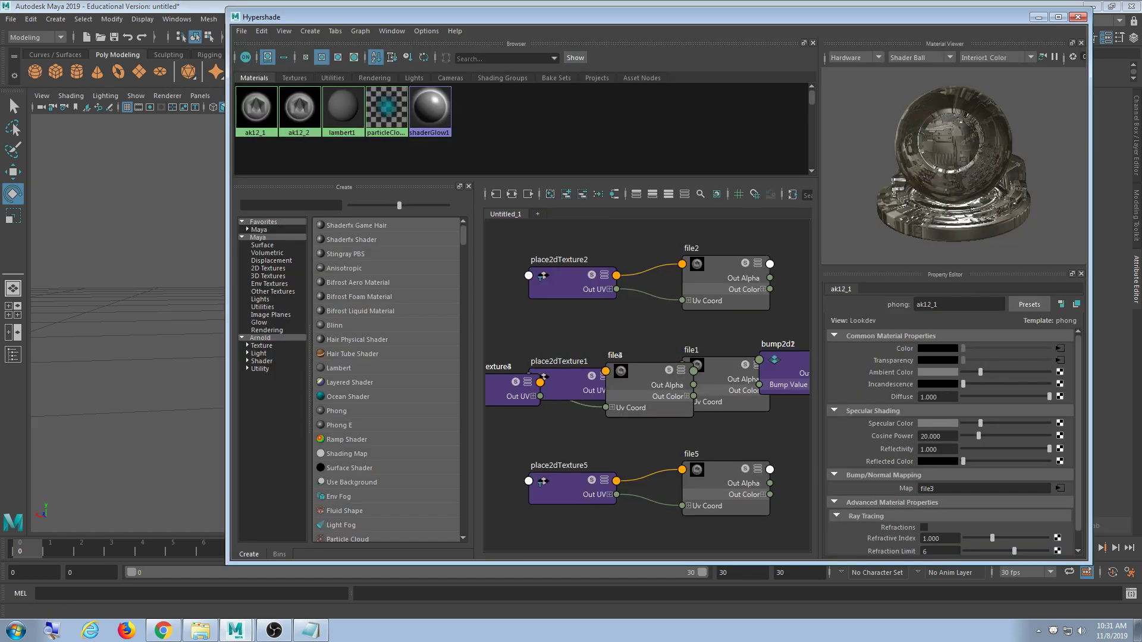
left_click(1038, 17)
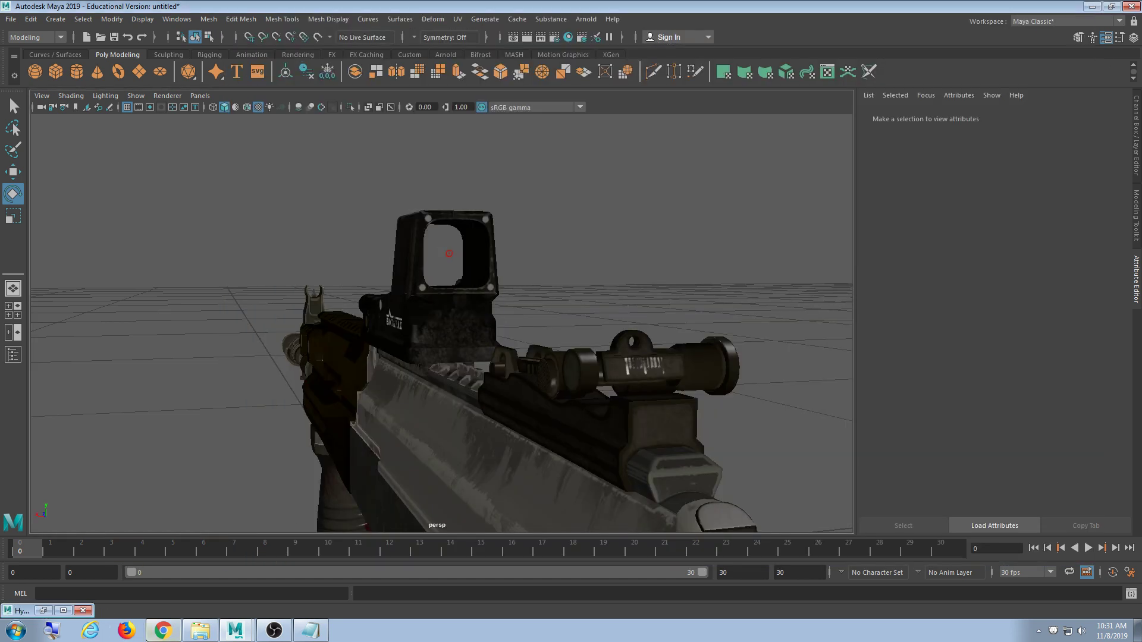
left_click(156, 635)
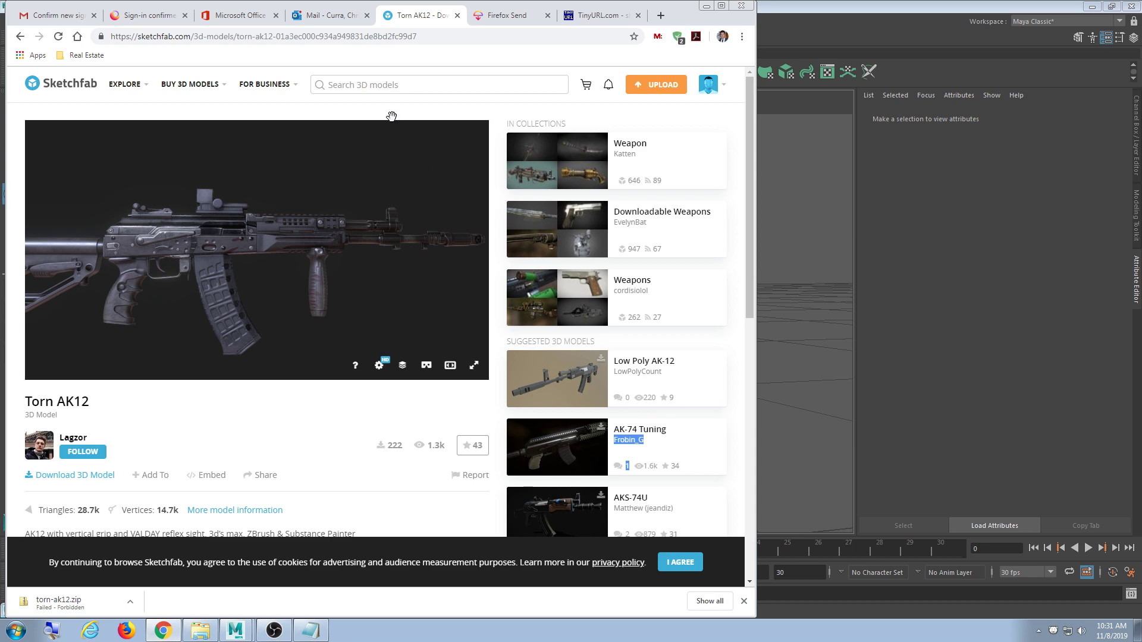
- Search Google for 'metallic texture maya' in a new tab and skim the results
left_click(717, 7)
key("ctrl+t")
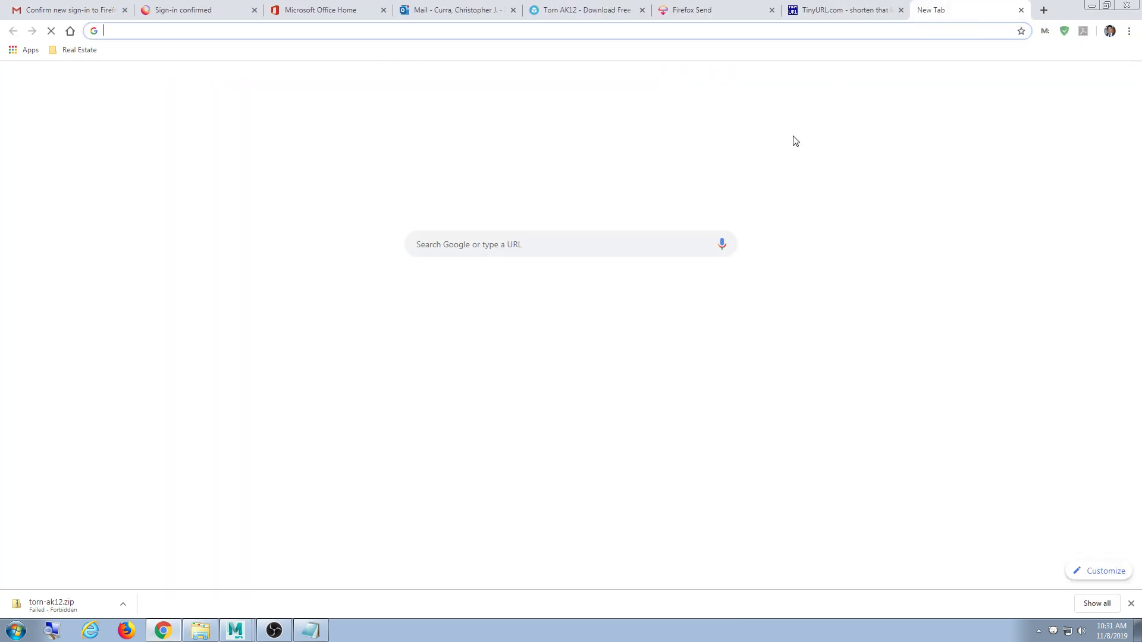
left_click(656, 249)
type("meta")
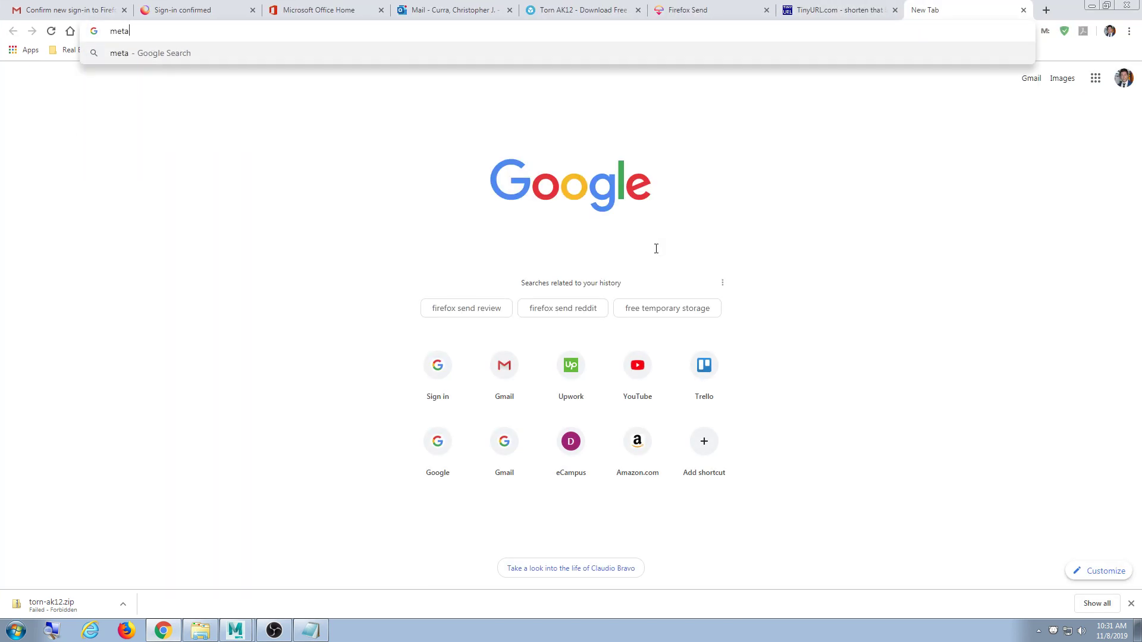
type("llic texture maya")
key("Return")
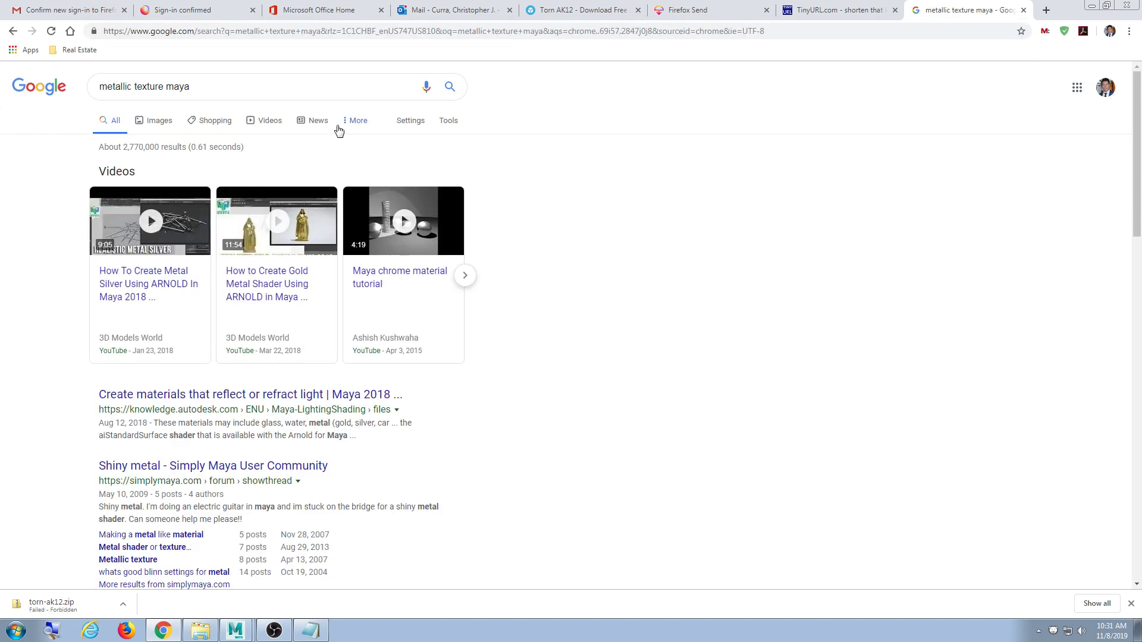
scroll(271, 273, "down", 1)
scroll(271, 273, "down", 2)
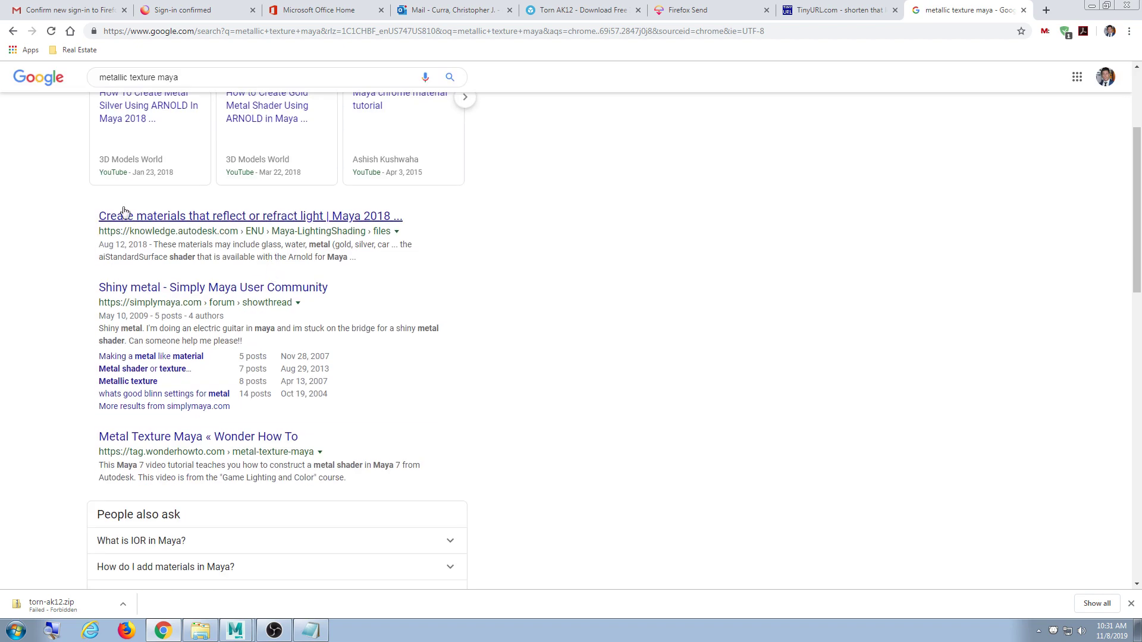
scroll(143, 242, "up", 3)
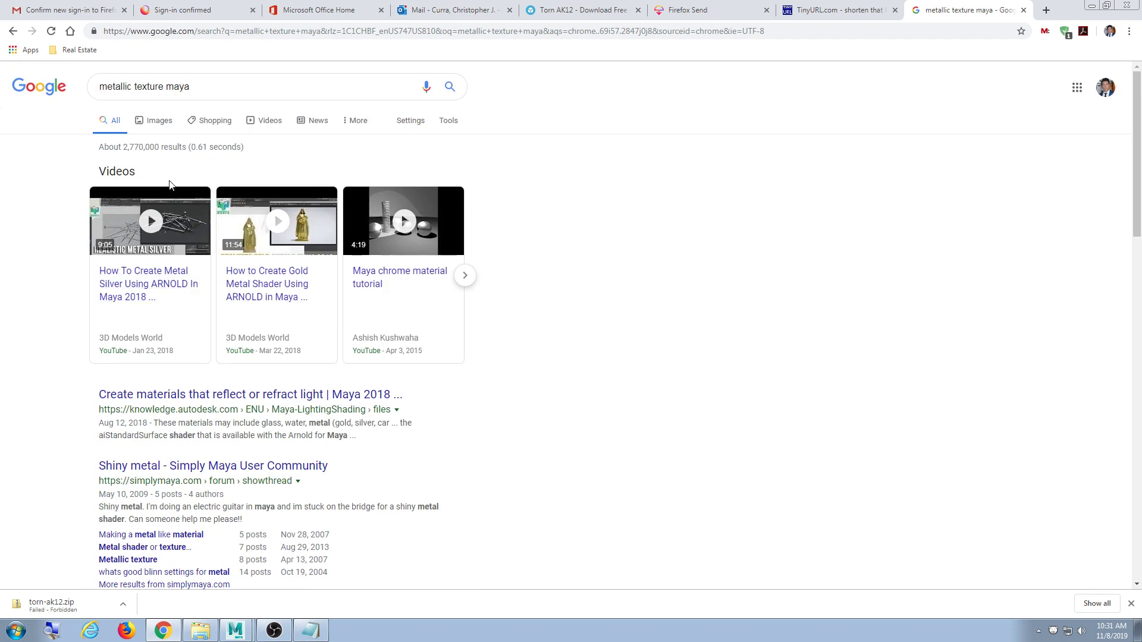
- Refine the search to 'where to plug metallic texture maya' and skim the results
left_click(102, 92)
type("where to pl")
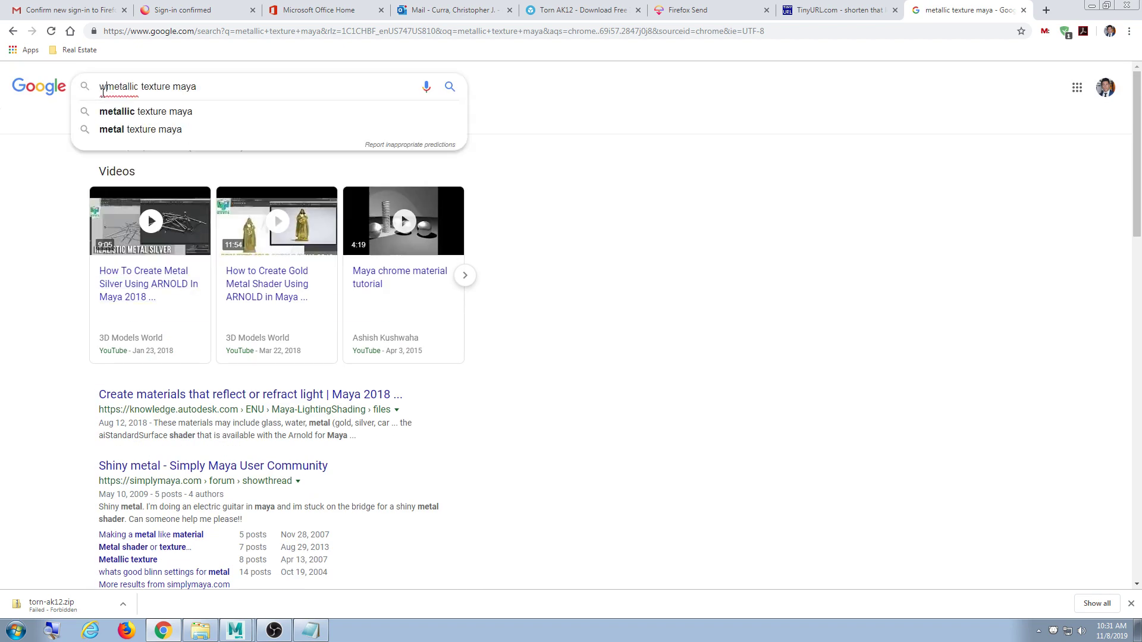
type("ug")
key("Return")
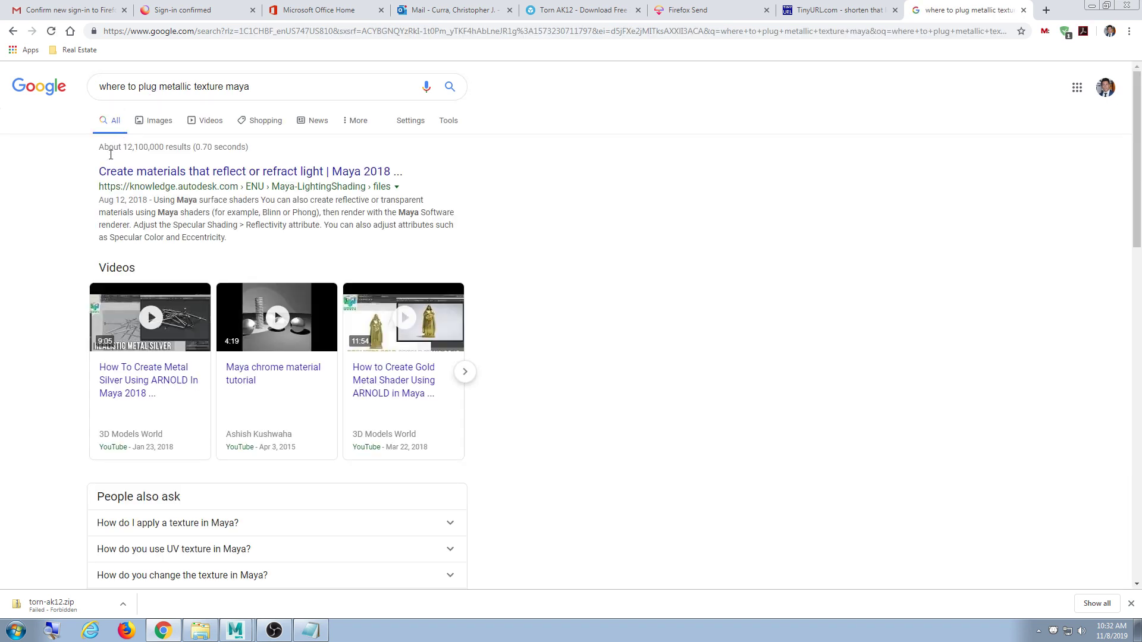
scroll(125, 241, "down", 3)
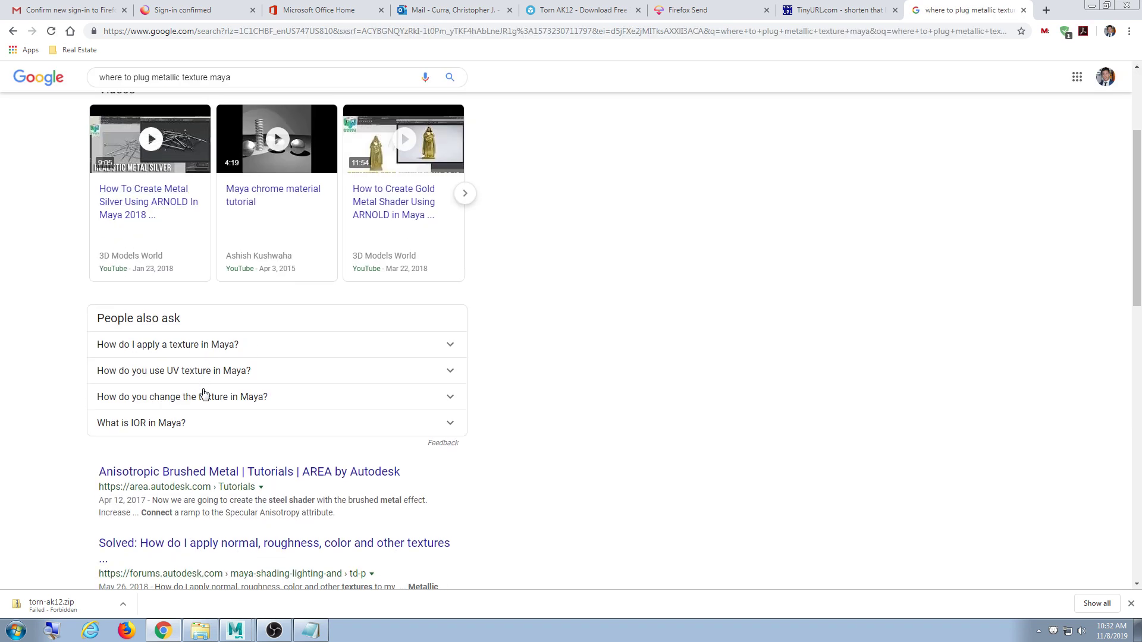
scroll(250, 316, "up", 3)
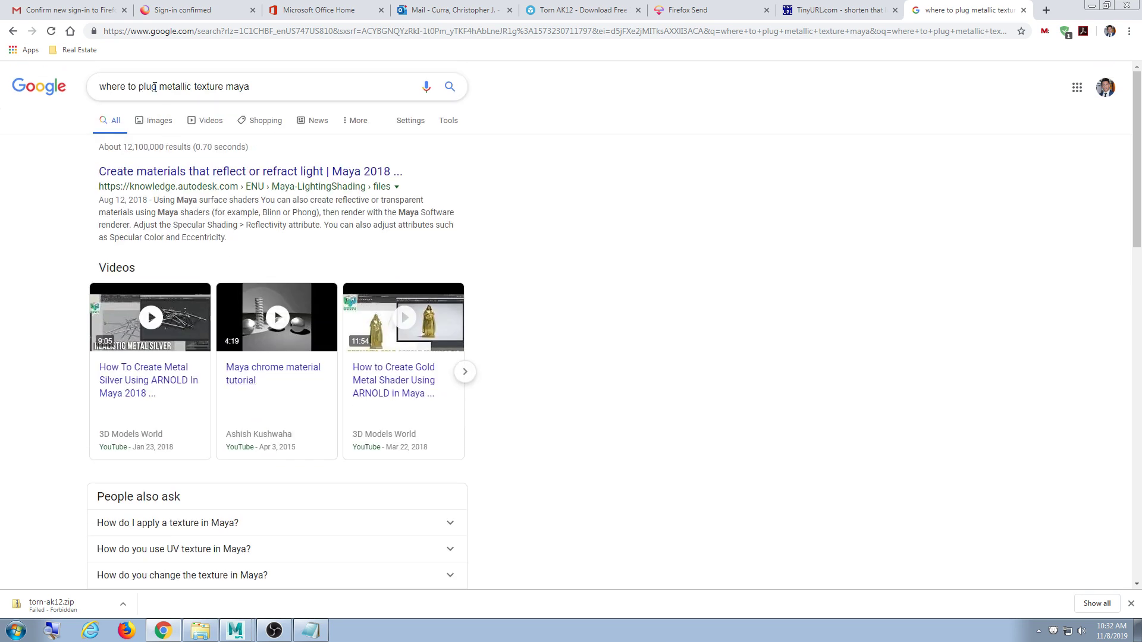
- Search 'how to apply metallic texture maya', read the results, then minimize Chrome
left_click_drag(156, 87, 52, 82)
type("how")
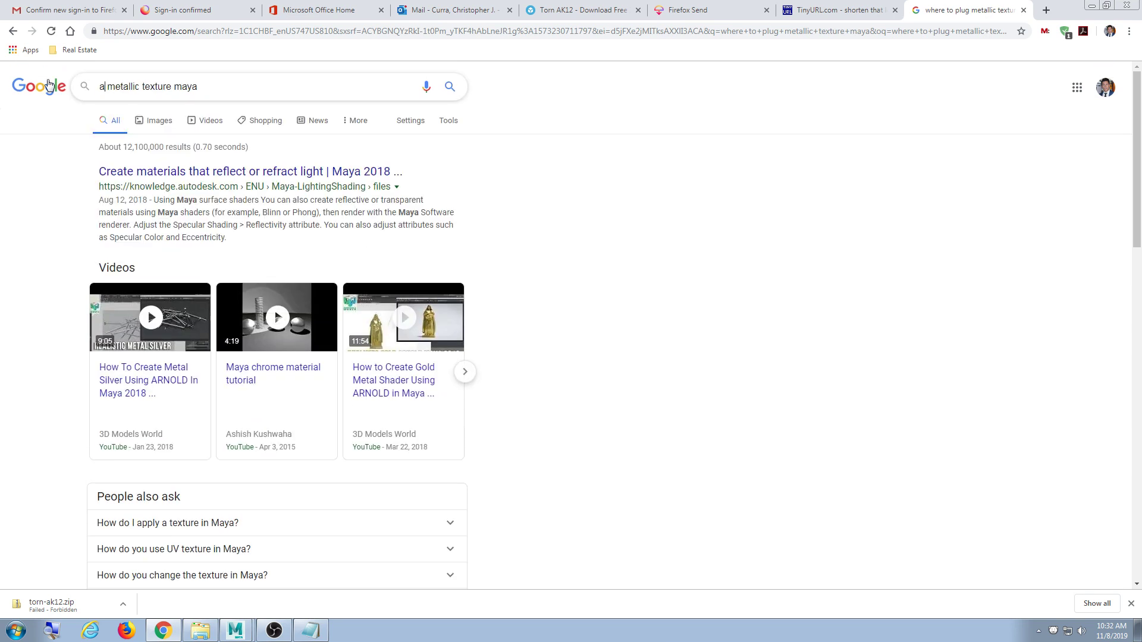
type("pply")
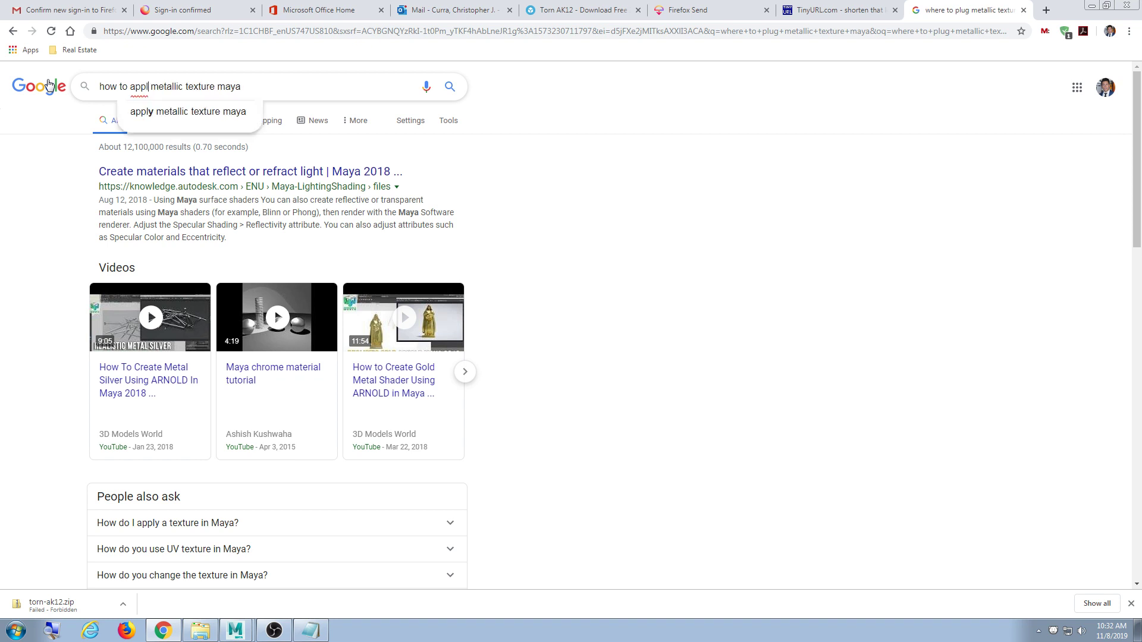
key("Return")
scroll(160, 209, "down", 3)
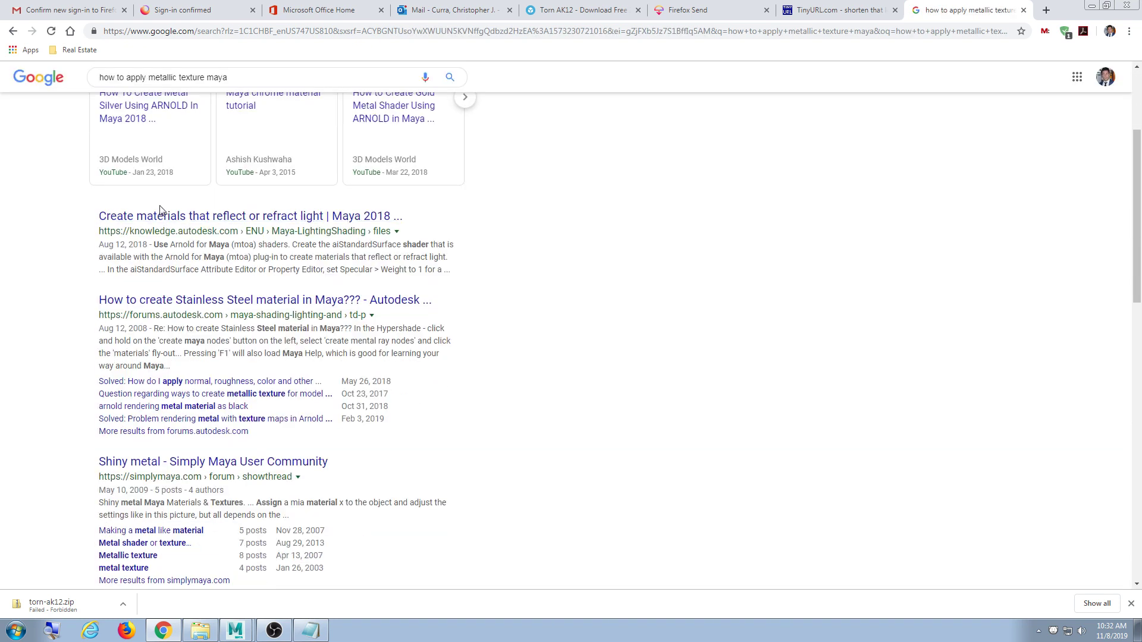
scroll(162, 226, "down", 3)
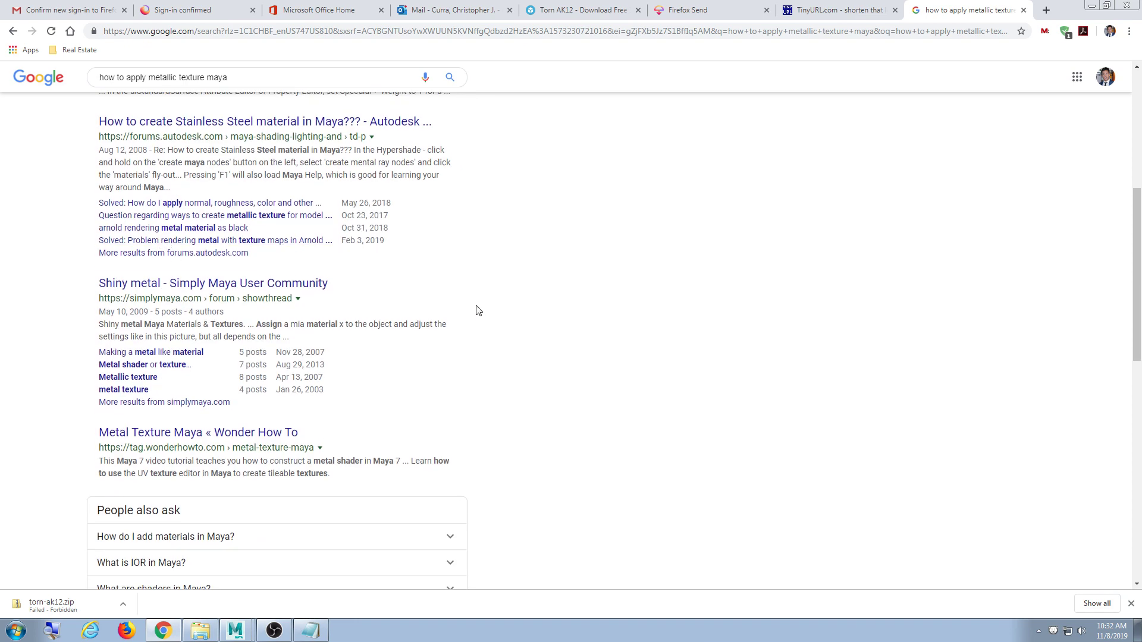
scroll(477, 310, "down", 3)
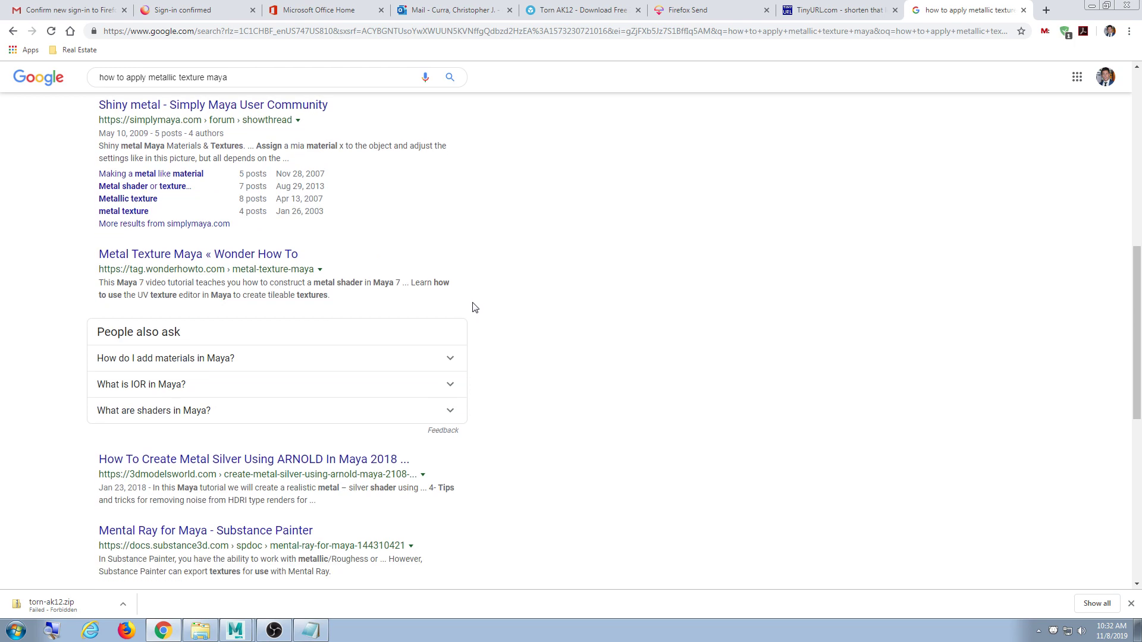
scroll(404, 246, "up", 5)
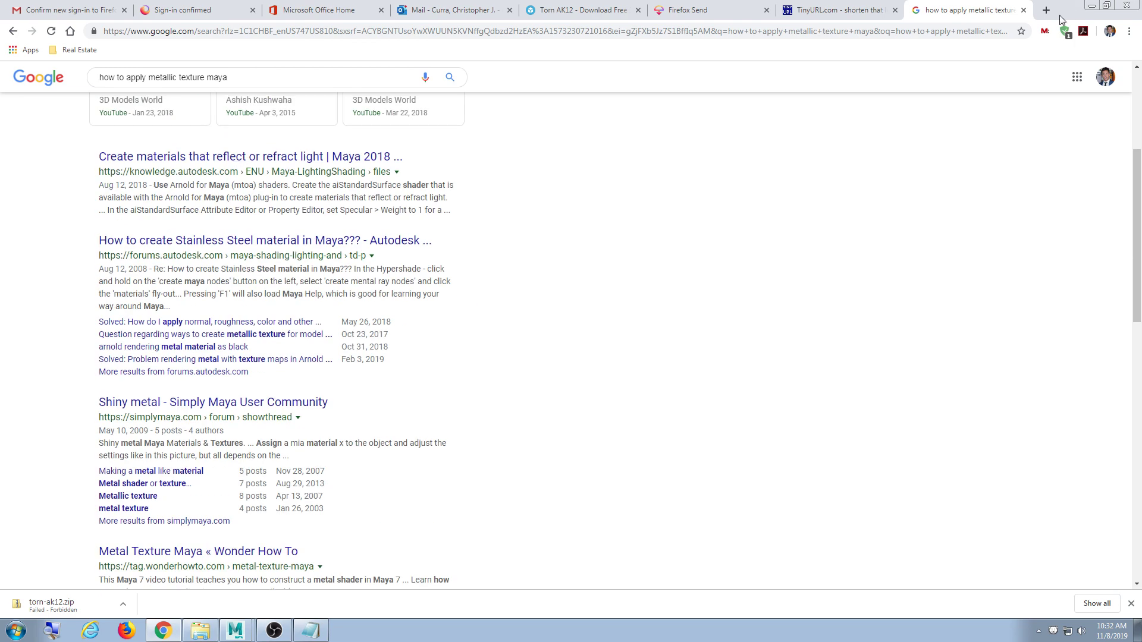
left_click(1093, 5)
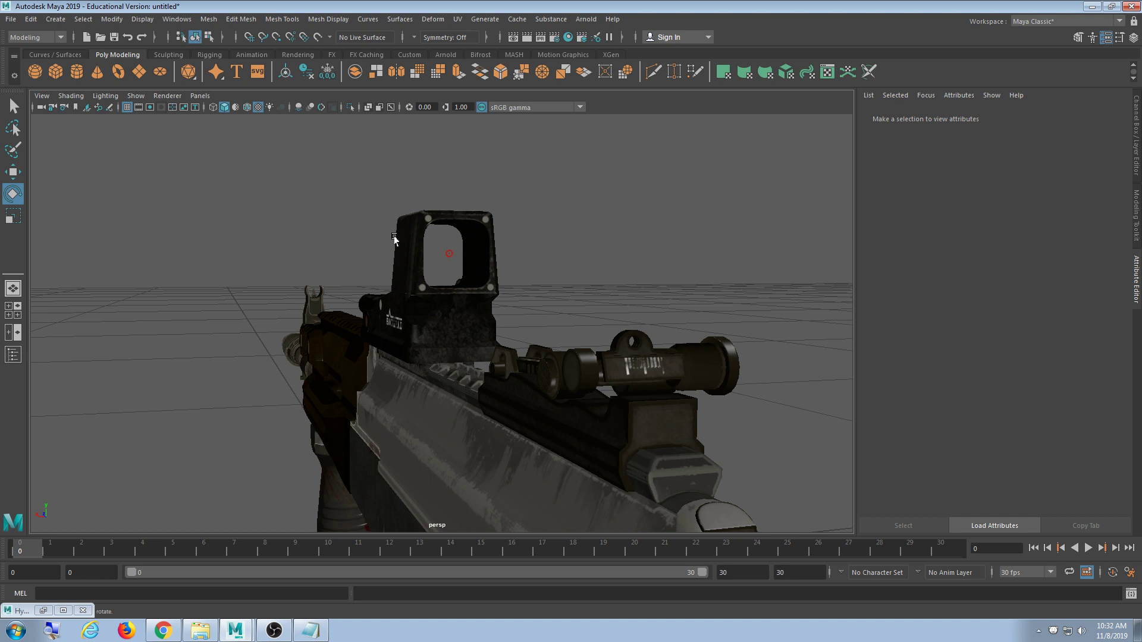
- Load ak12_1_metallic.jpg as a file texture on ak12_1's Specular Shading
left_click(43, 611)
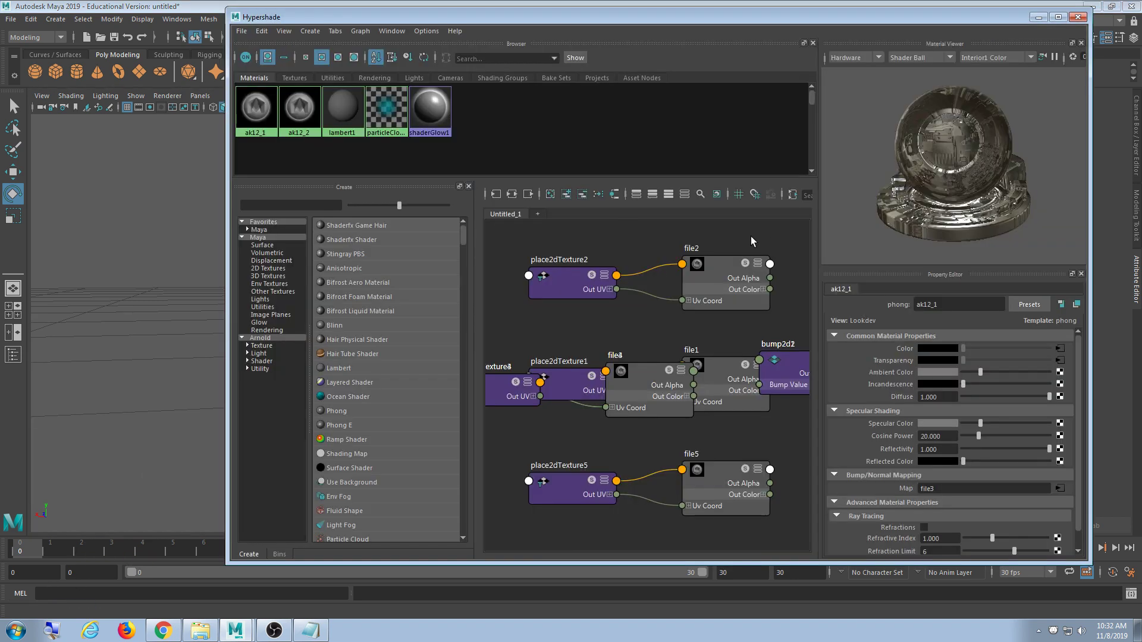
left_click(257, 113)
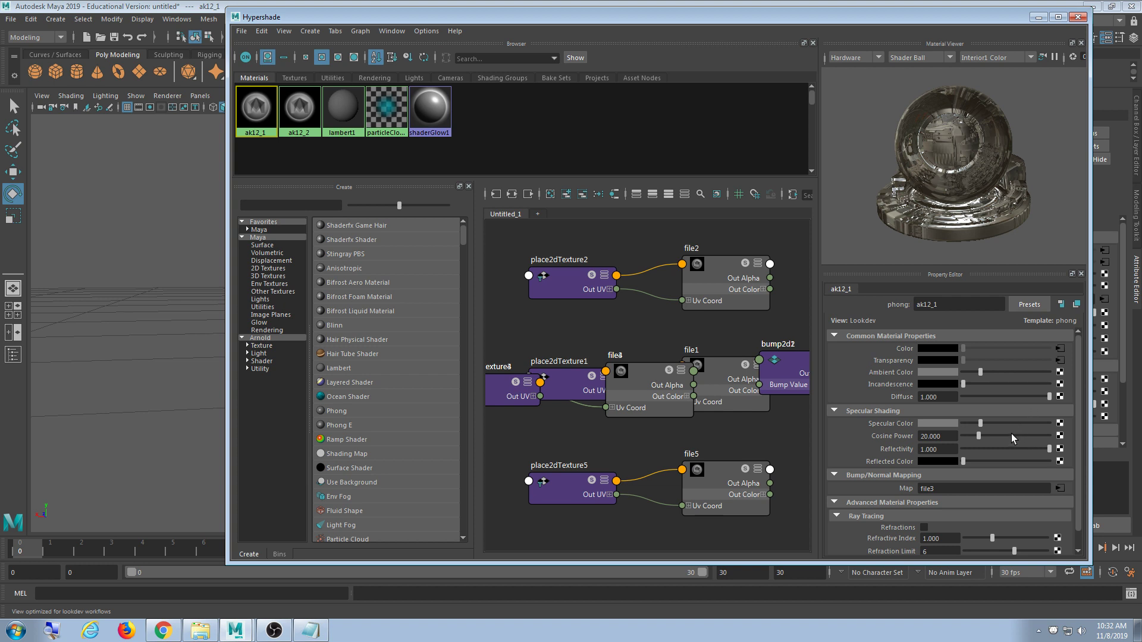
left_click(1060, 436)
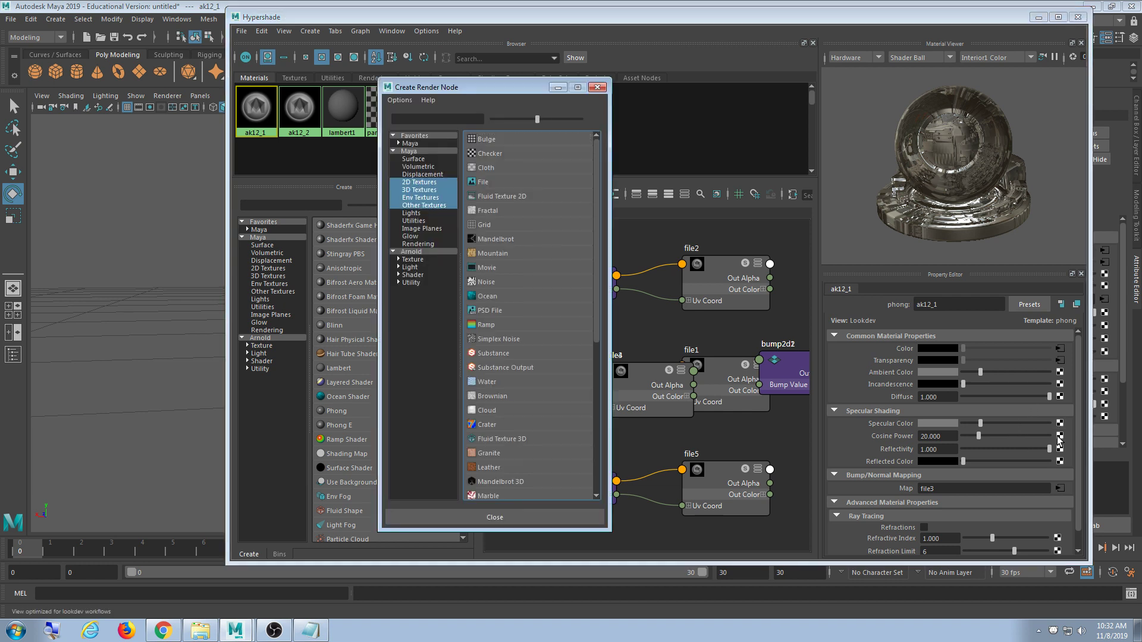
left_click(486, 181)
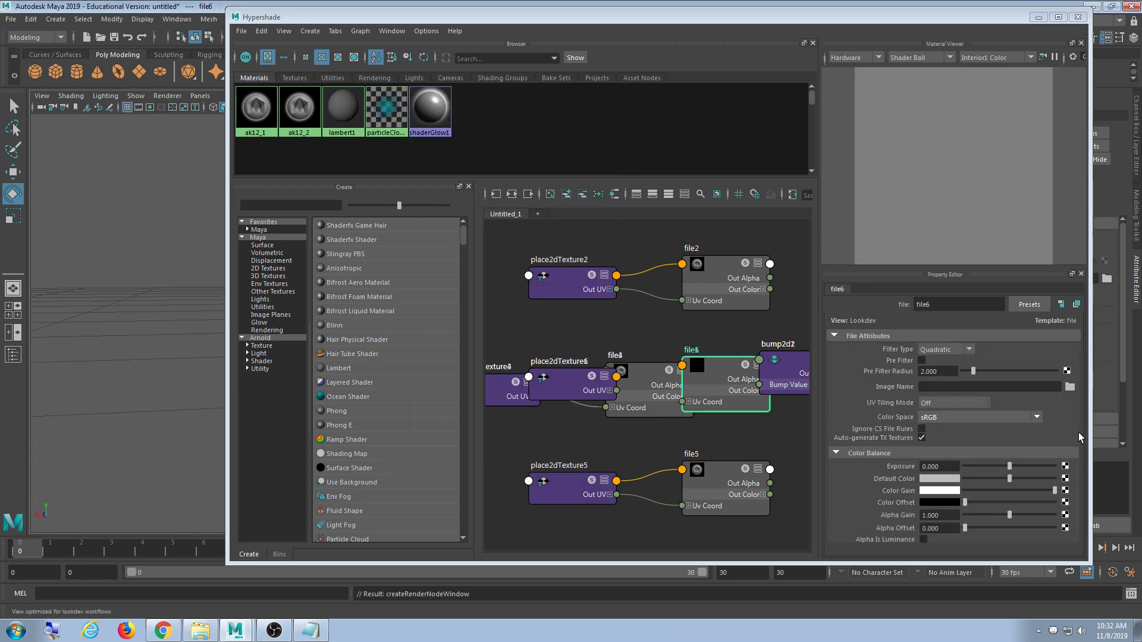
left_click(1069, 387)
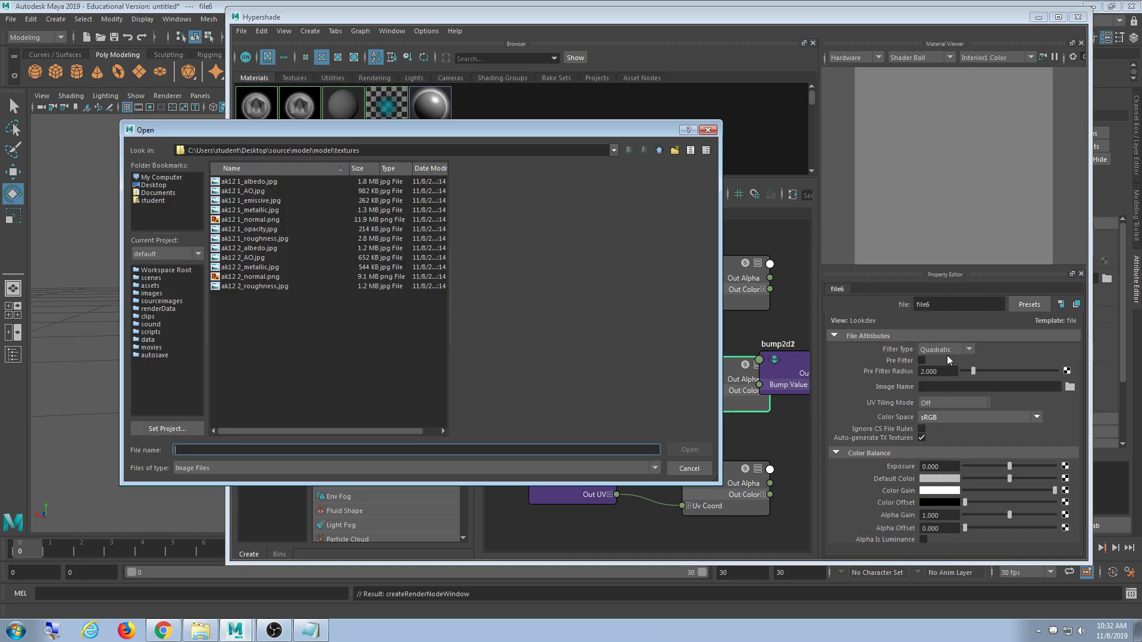
double_click(256, 210)
- Orbit and zoom around the rifle to inspect its new metallic look
left_click(1038, 16)
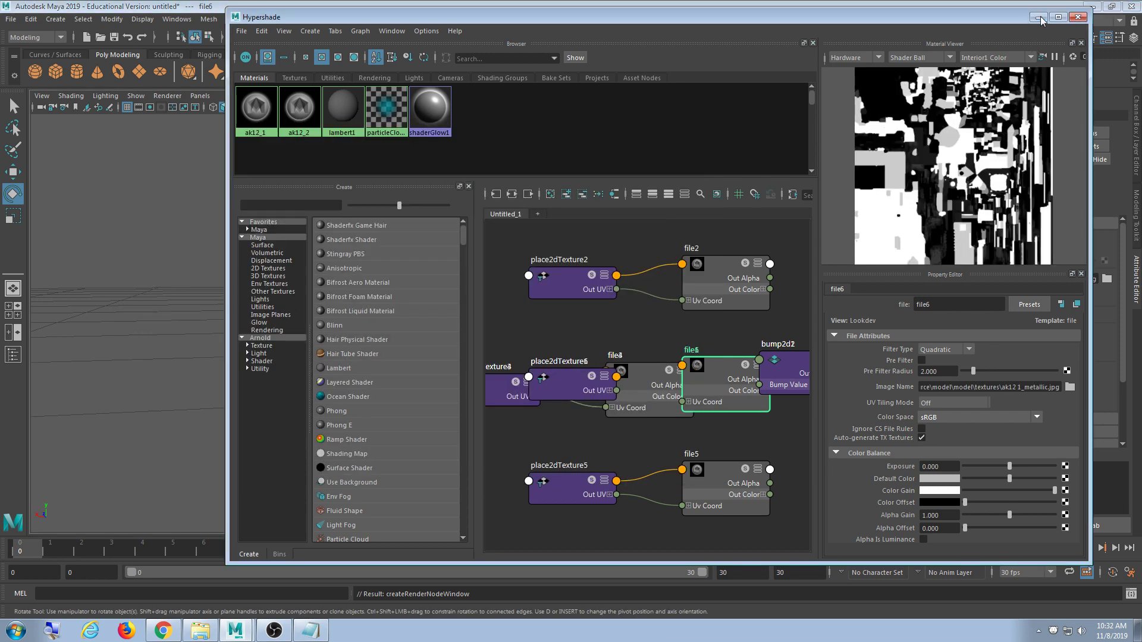
left_click_drag(499, 379, 415, 326, "alt")
scroll(587, 398, "down", 6)
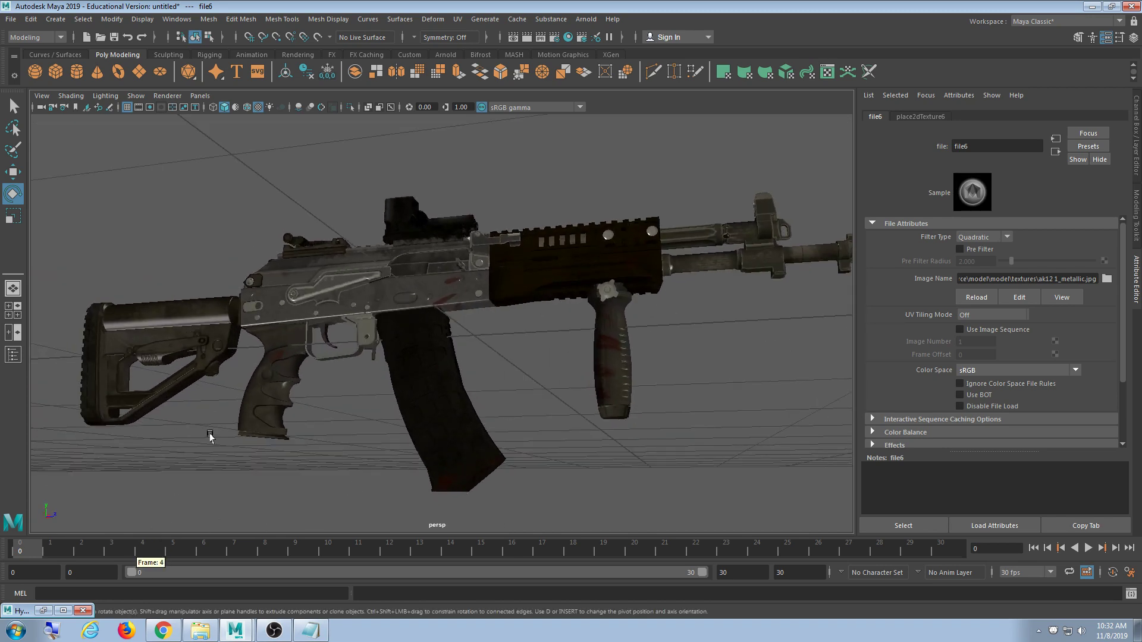
left_click_drag(210, 437, 751, 340, "alt")
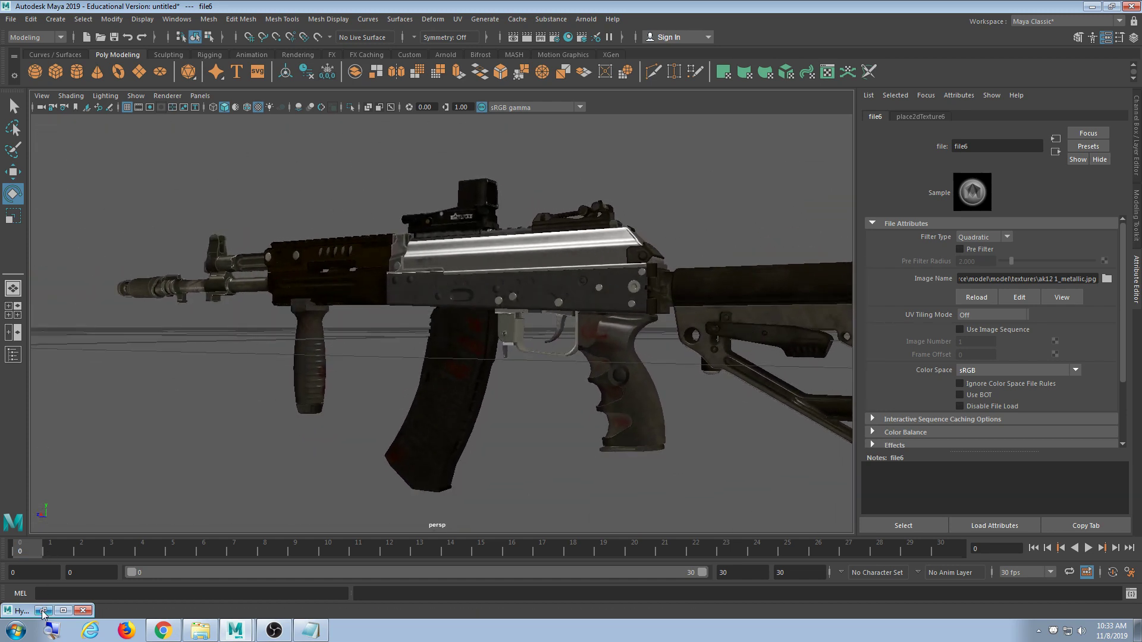
left_click(19, 611)
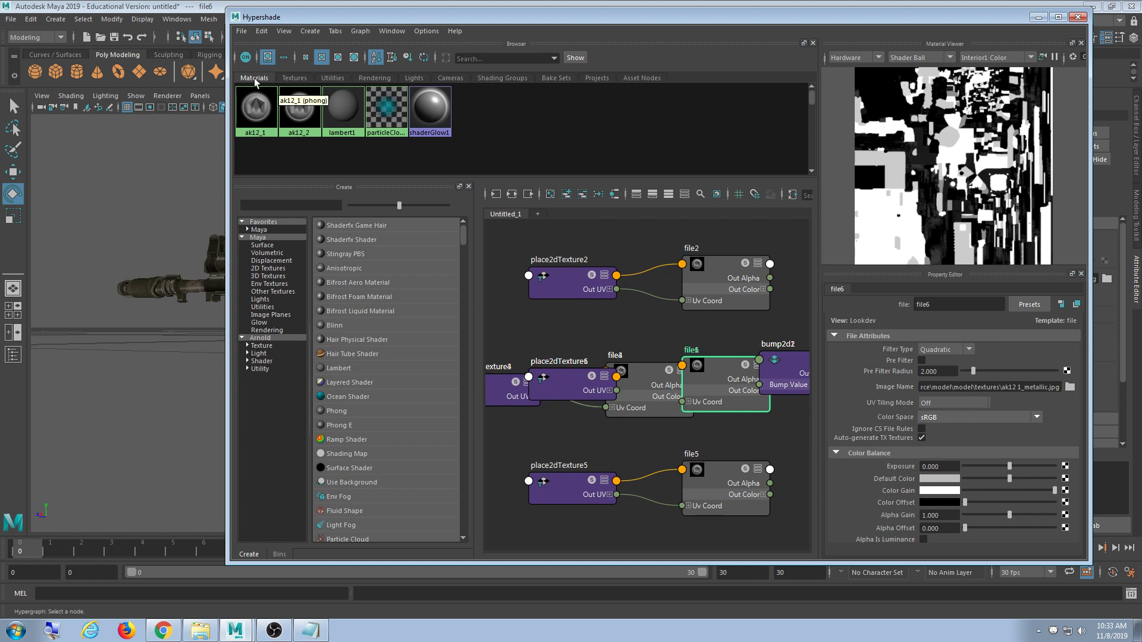
- Load ak12_2_metallic.jpg as a file texture on the ak12_2 material's Specular Color
left_click(299, 109)
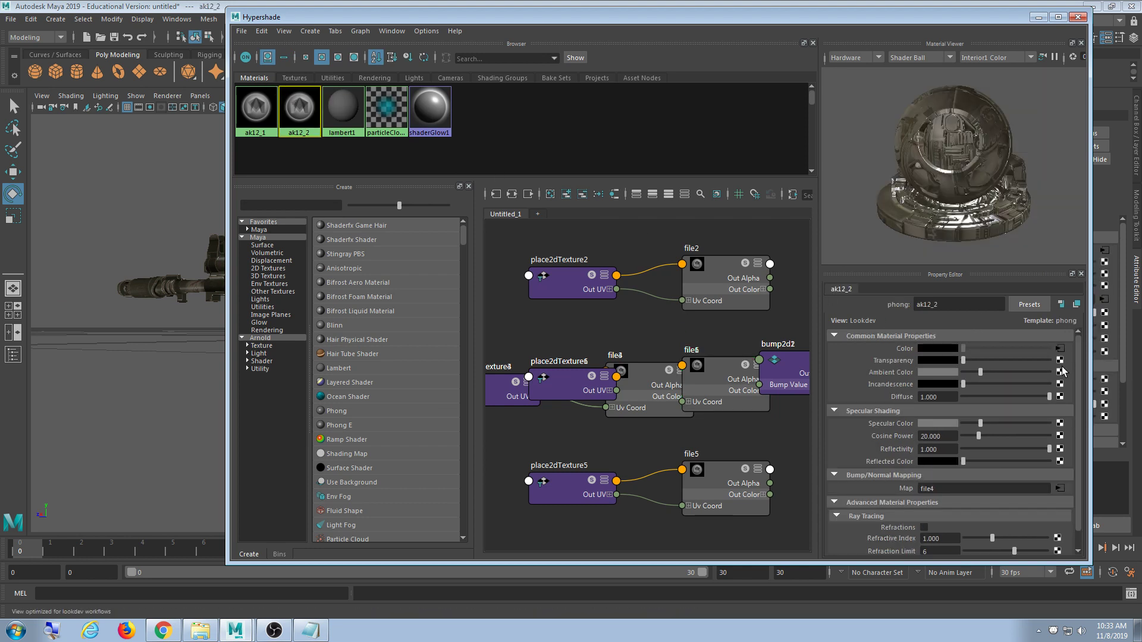
left_click(1060, 424)
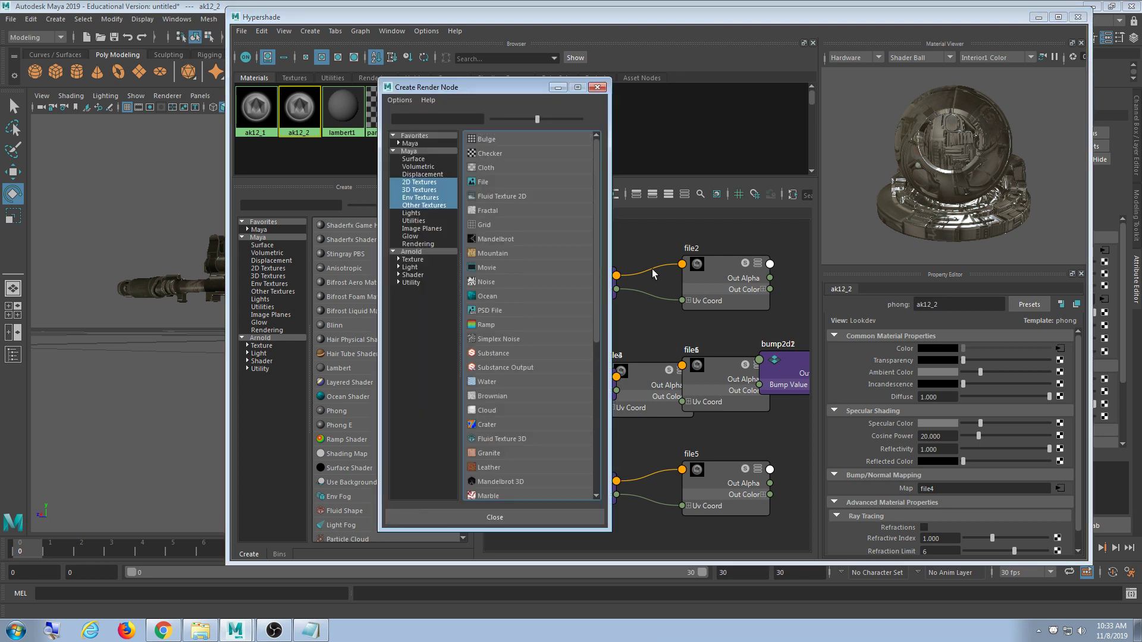
left_click(496, 187)
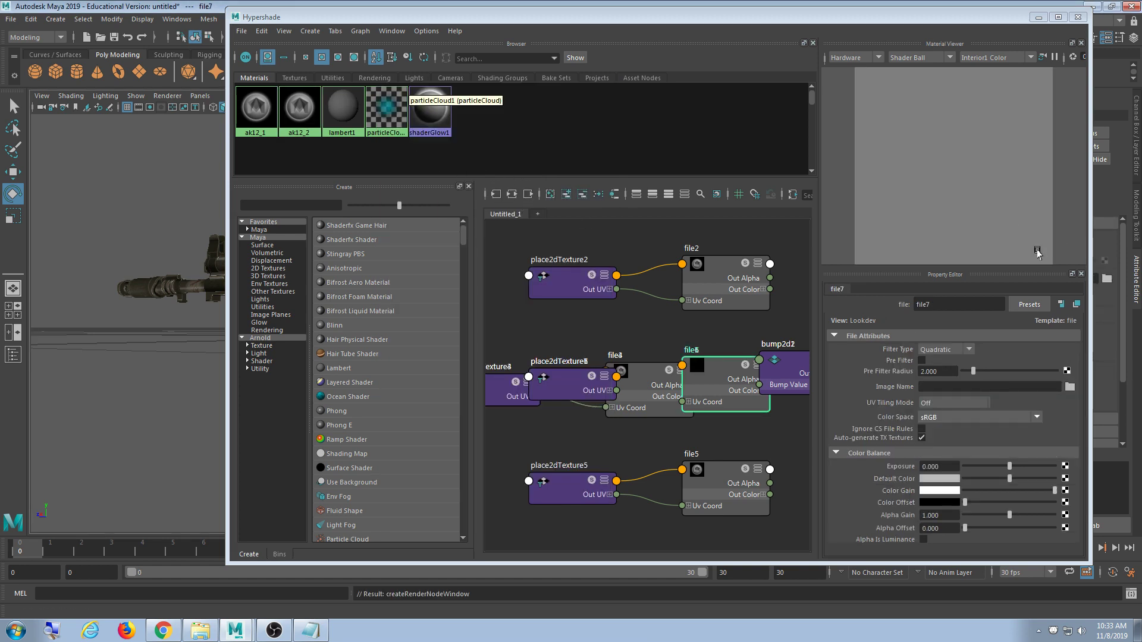
left_click(1070, 387)
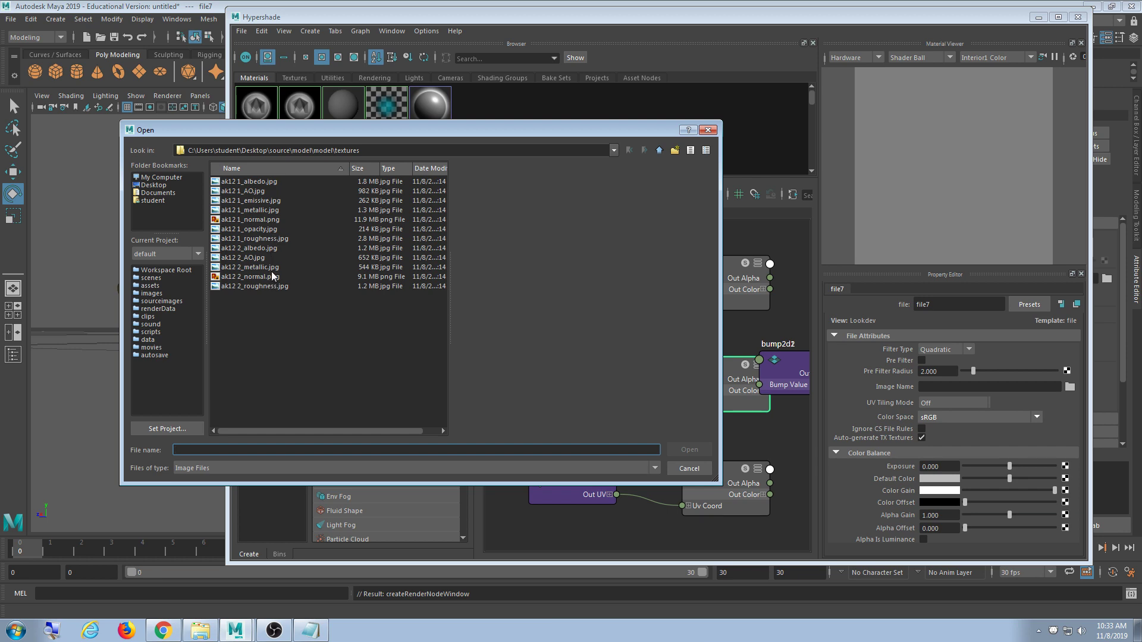
double_click(271, 268)
left_click(256, 109)
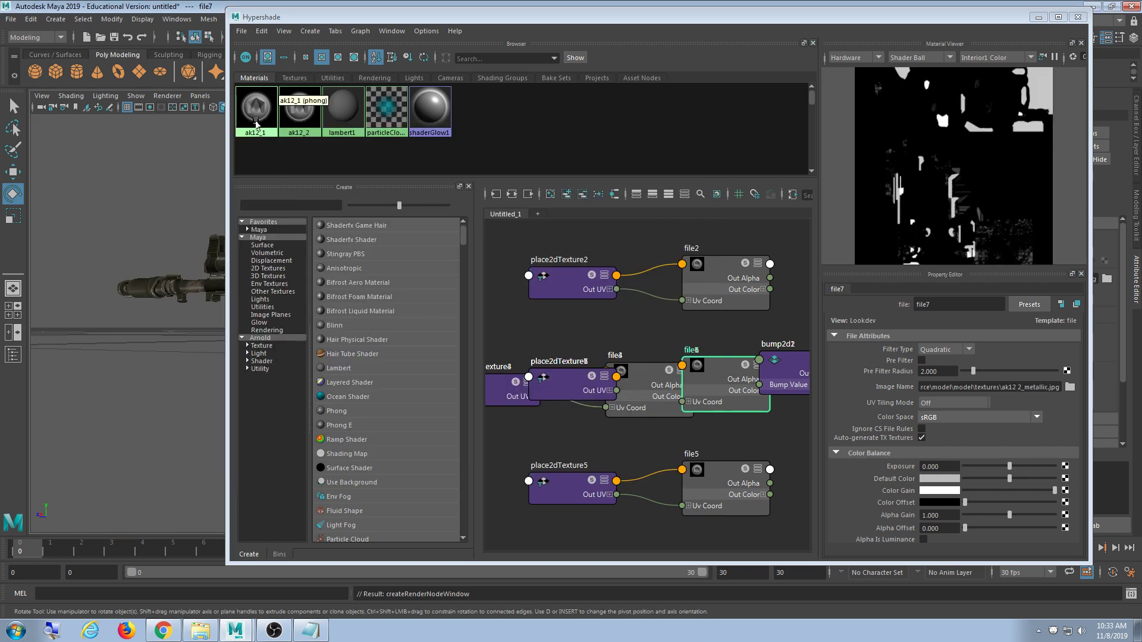
- Load ak12_1_AO.jpg as a file texture on ak12_1's Incandescence
left_click(1061, 384)
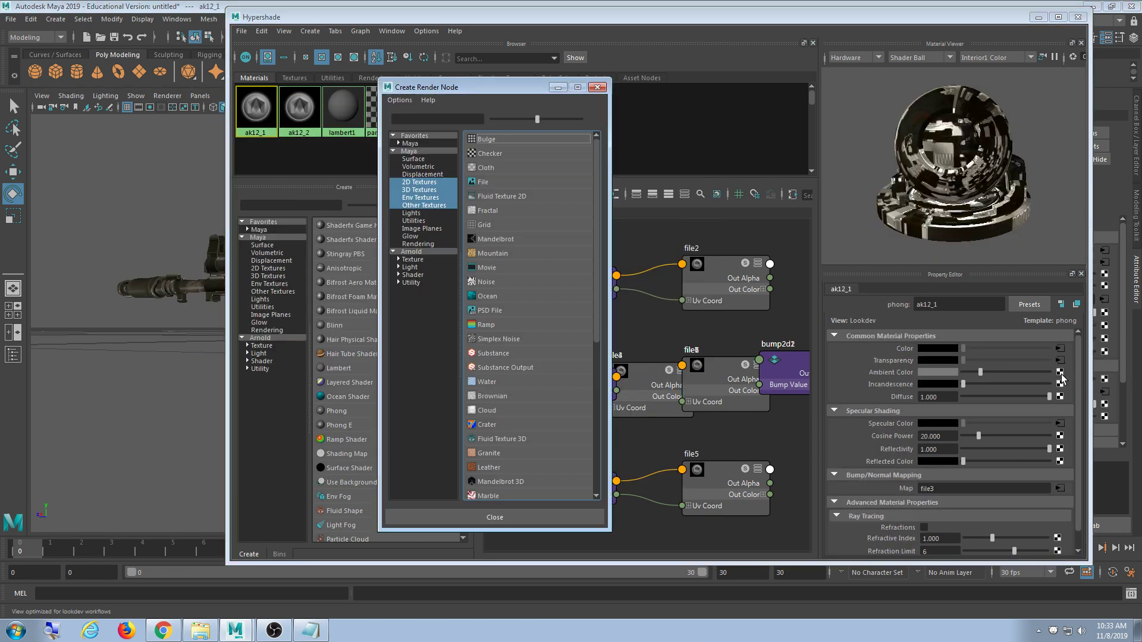
left_click(485, 181)
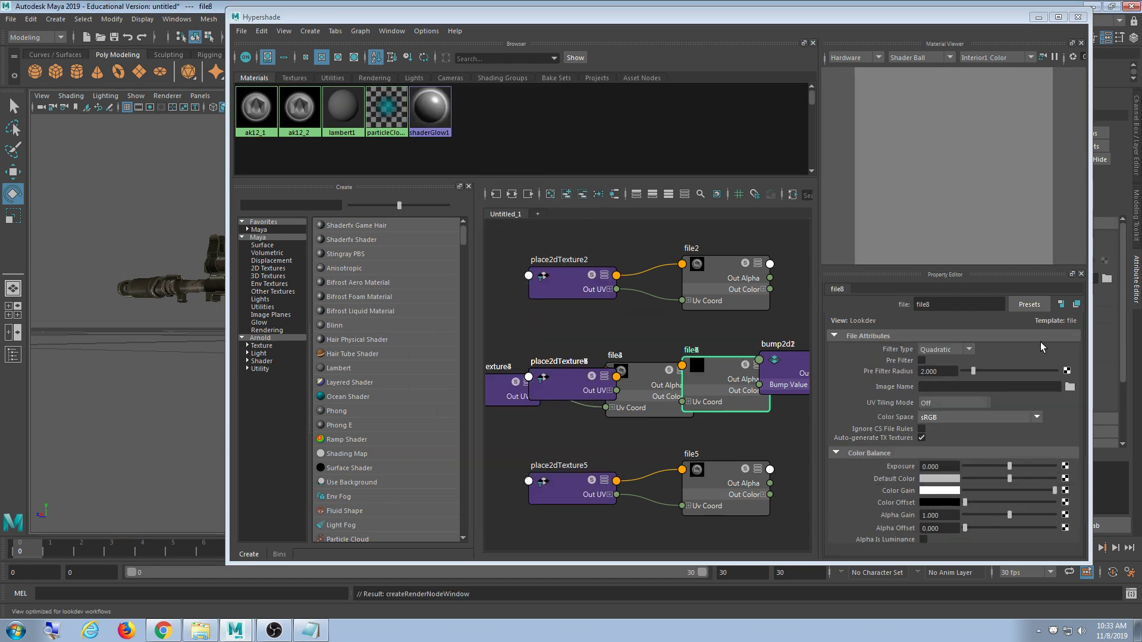
left_click(1069, 387)
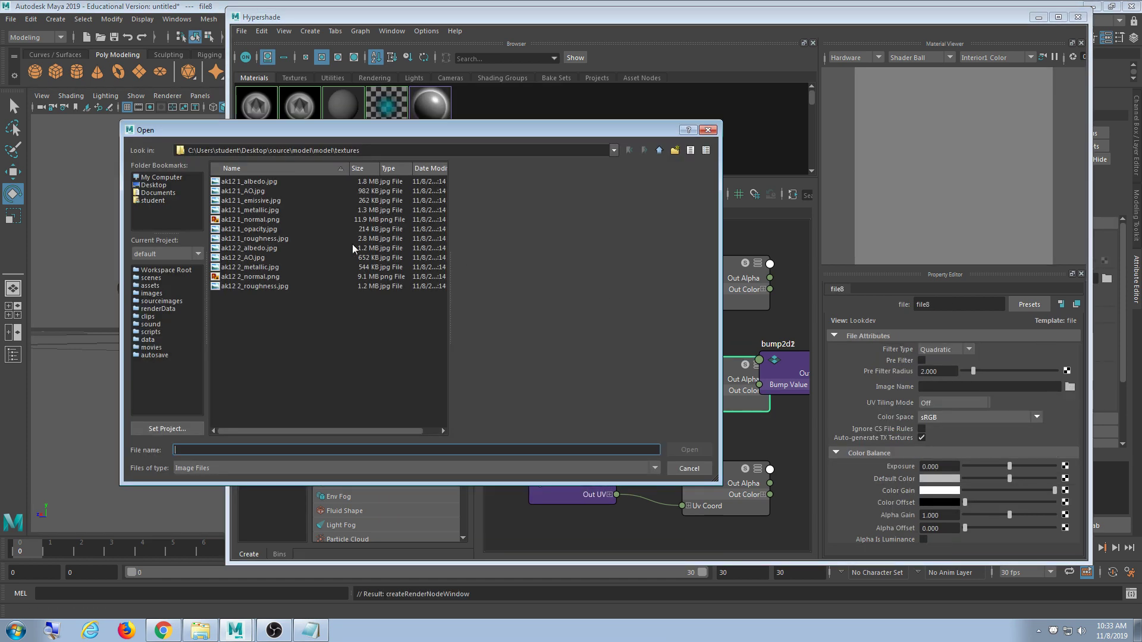
double_click(249, 192)
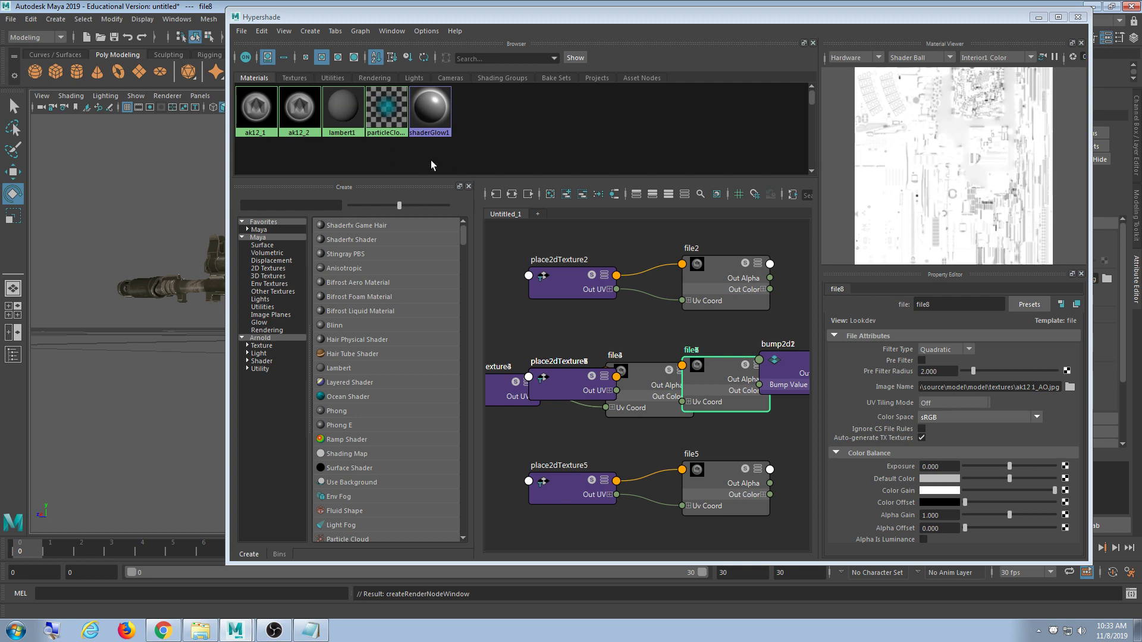
- Load ak12_2_AO.jpg as a file texture on ak12_2's Incandescence
left_click(299, 110)
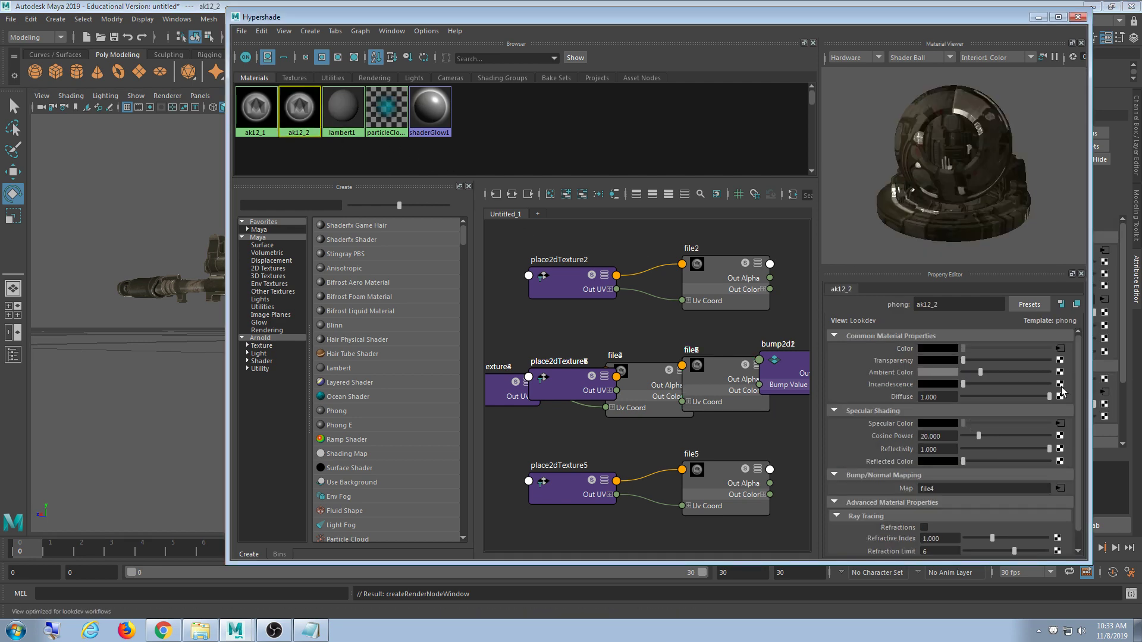
left_click(1060, 384)
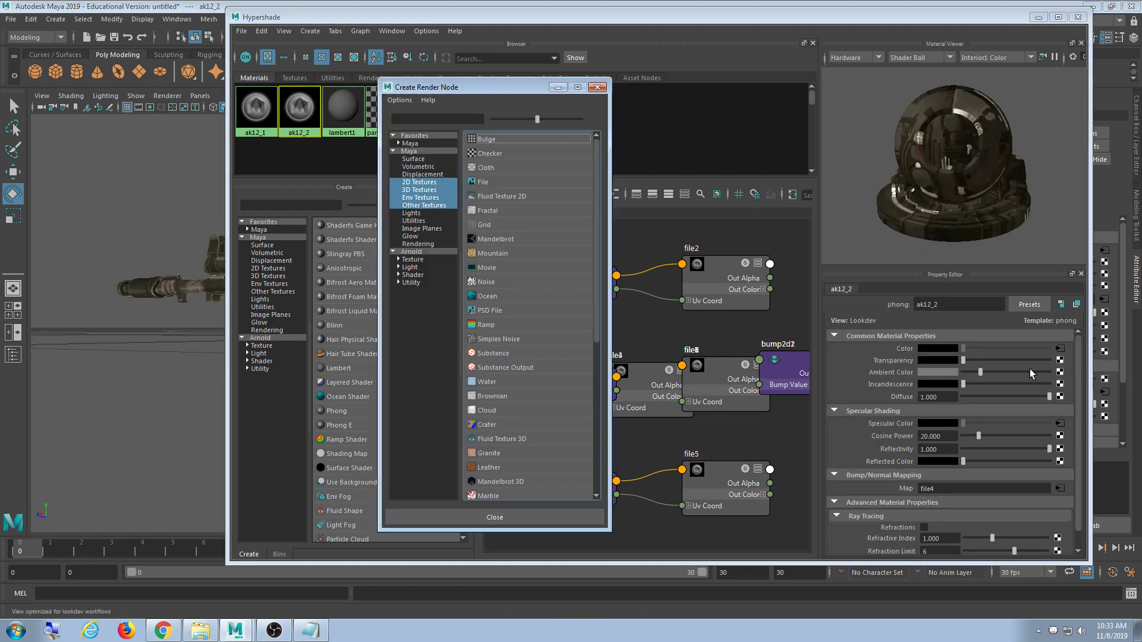
left_click(479, 181)
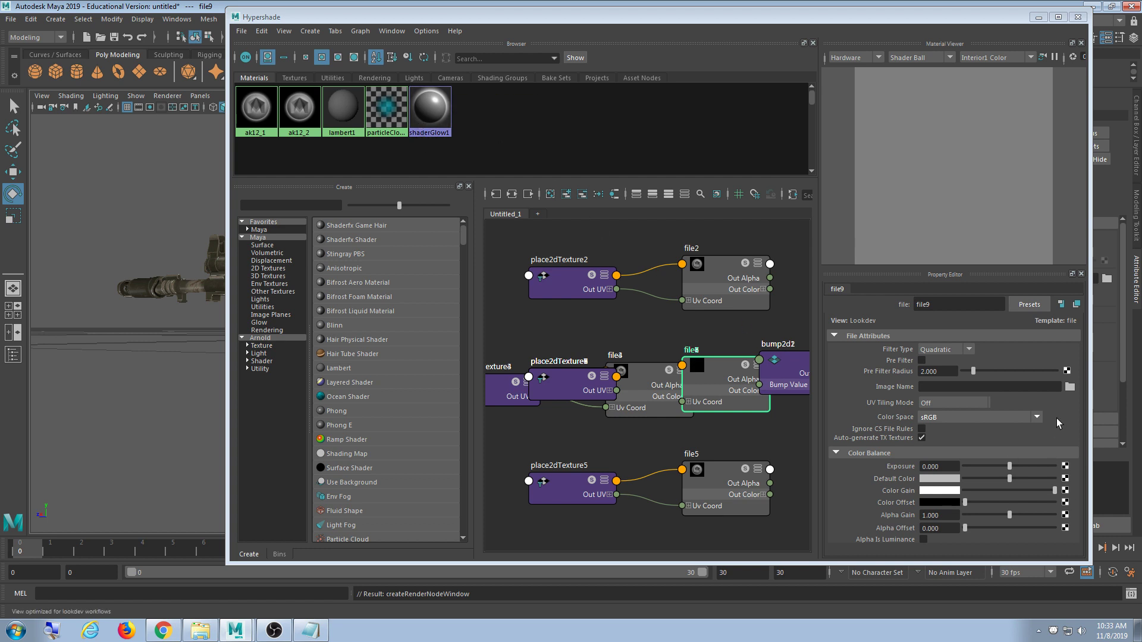
left_click(1069, 387)
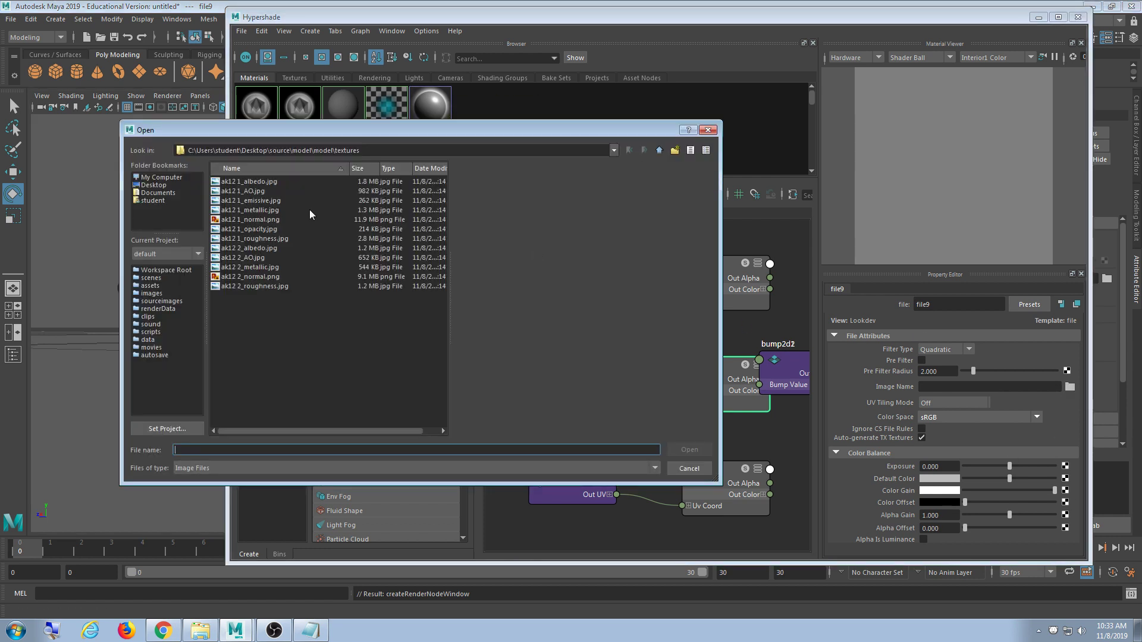
double_click(249, 259)
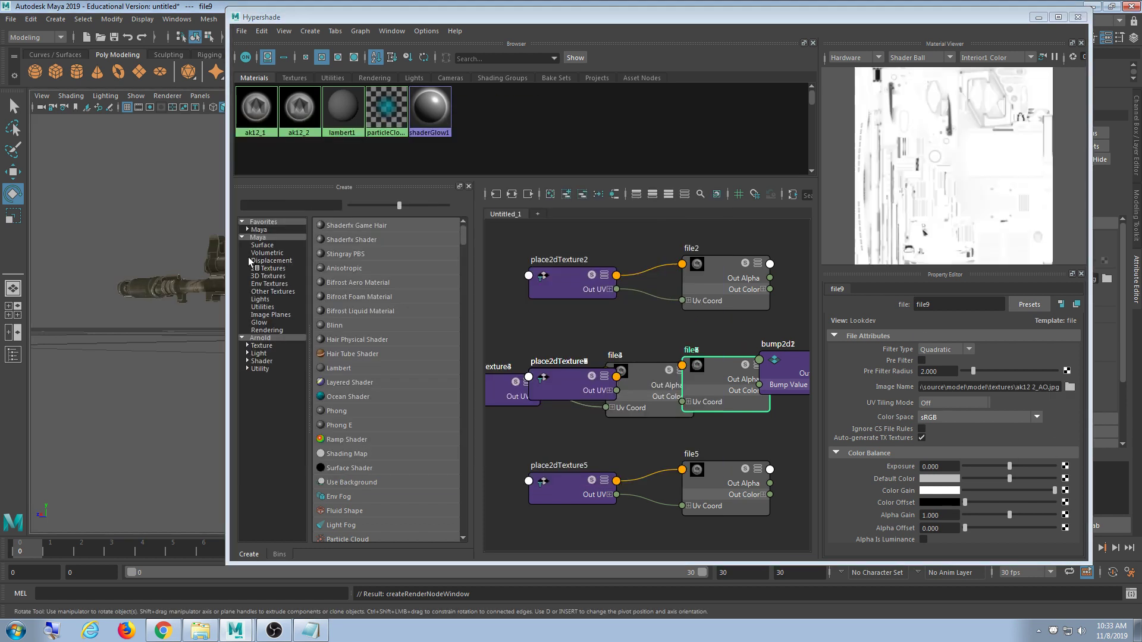
- Orbit and zoom the viewport to check the AO-driven shading on the rifle
left_click(1038, 17)
left_click_drag(640, 381, 387, 295, "alt")
scroll(352, 298, "down", 5)
left_click(44, 611)
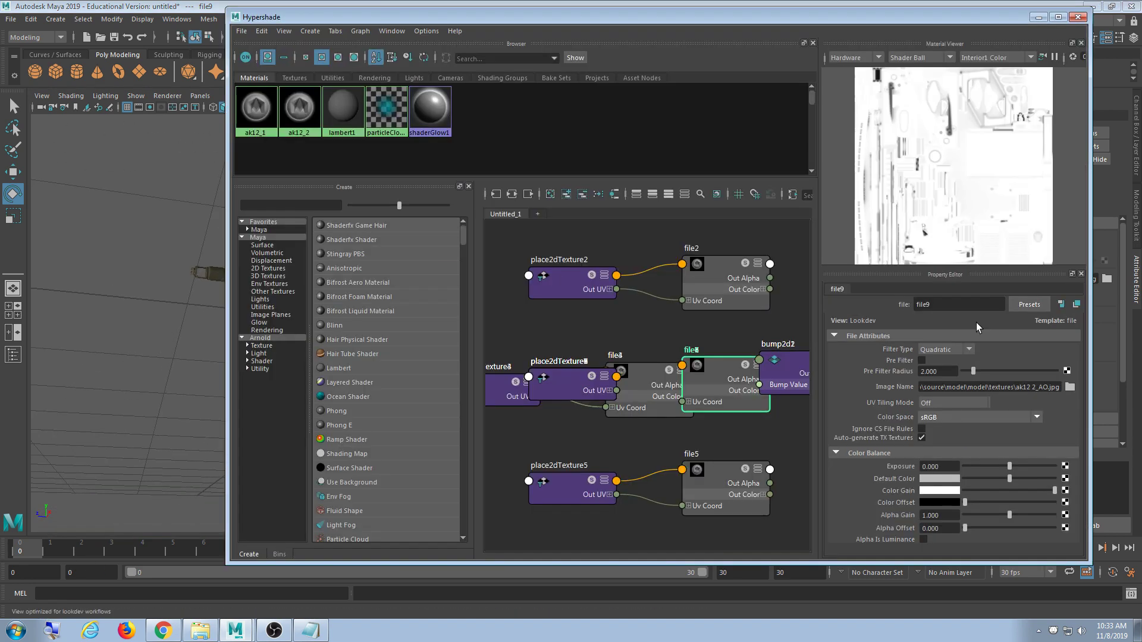
- Open ak12_1's AO file8 node and leave its Color Space at sRGB
left_click(256, 108)
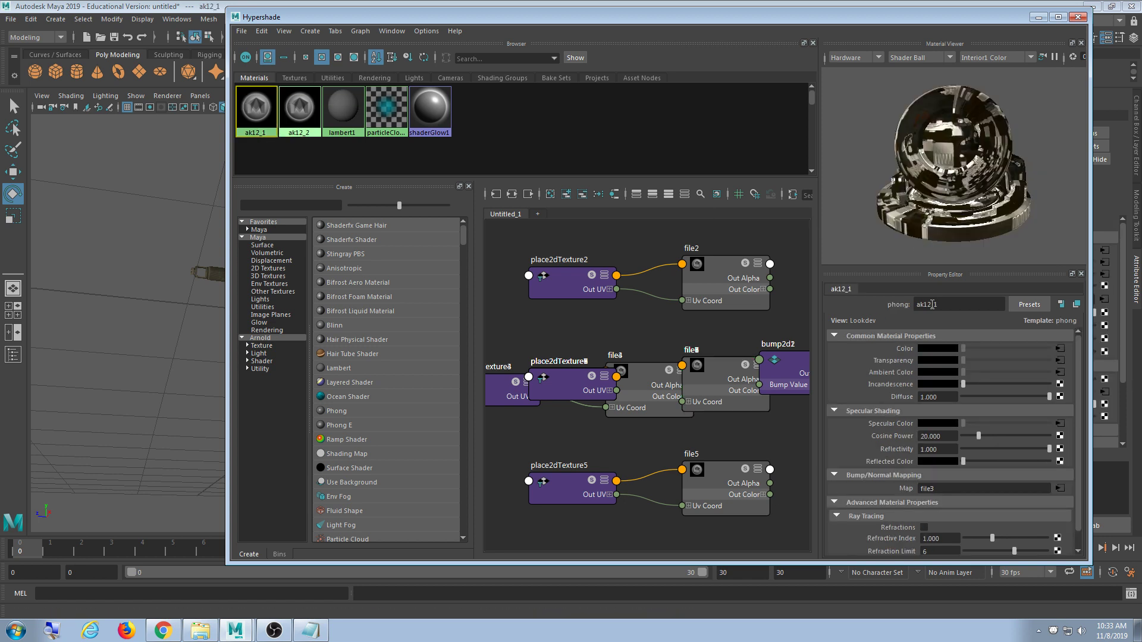
left_click(1062, 372)
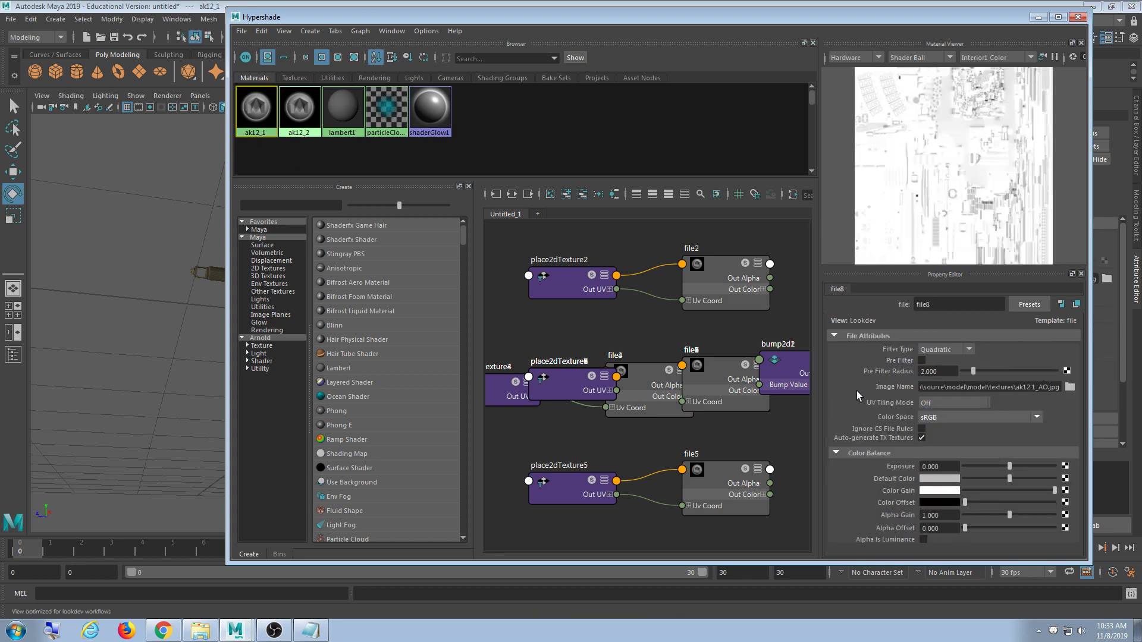
left_click(964, 419)
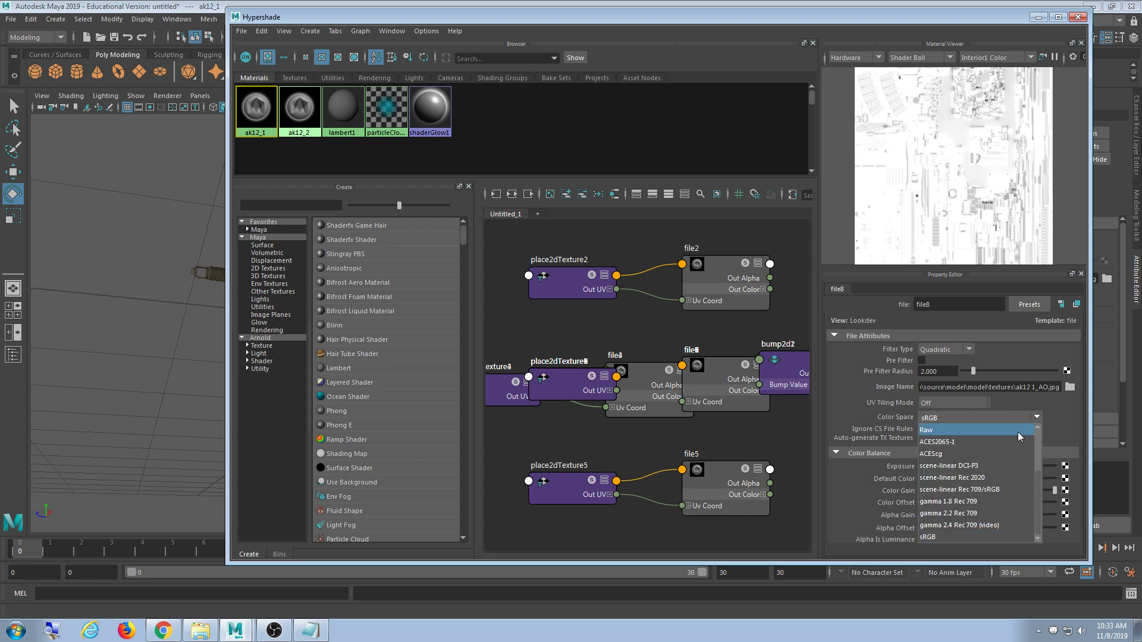
left_click(1042, 446)
left_click(987, 419)
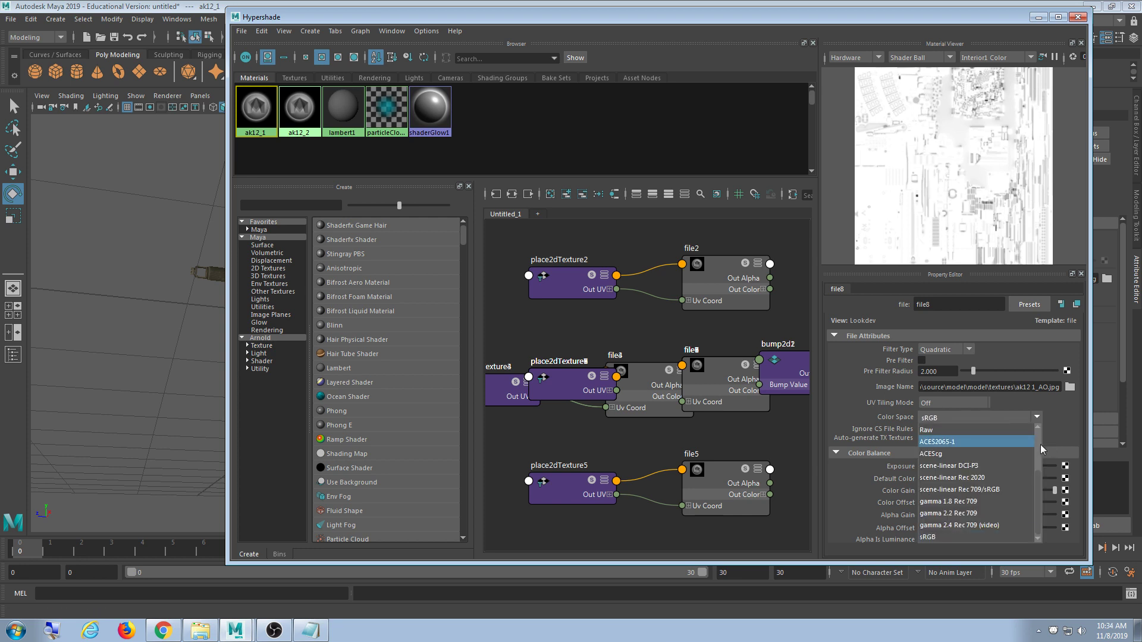
scroll(1040, 462, "up", 2)
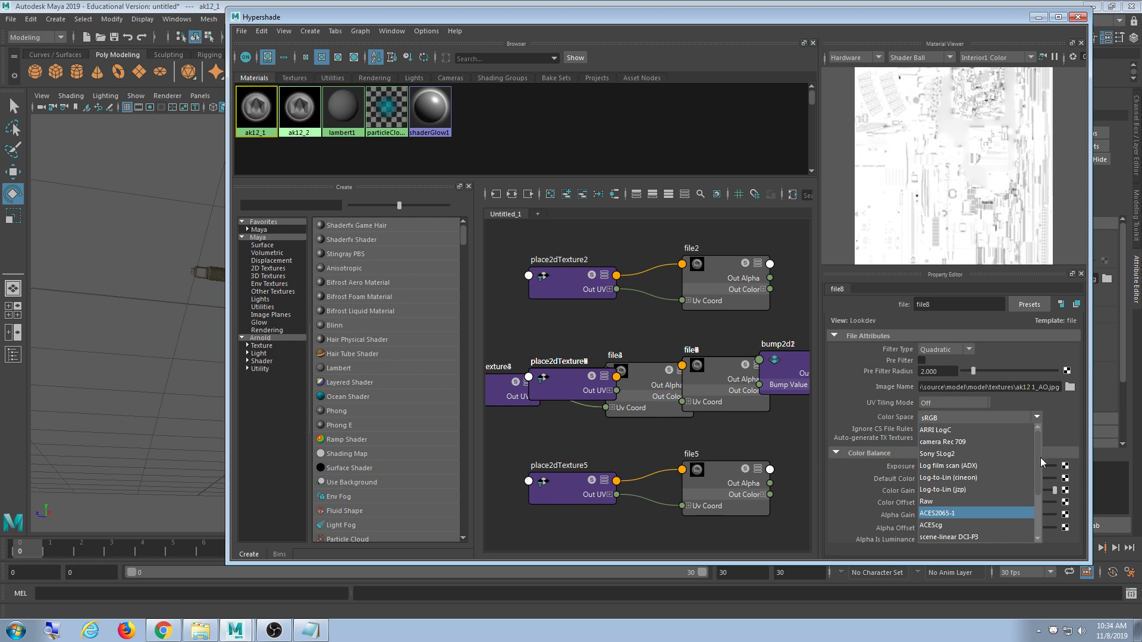
scroll(1040, 458, "down", 2)
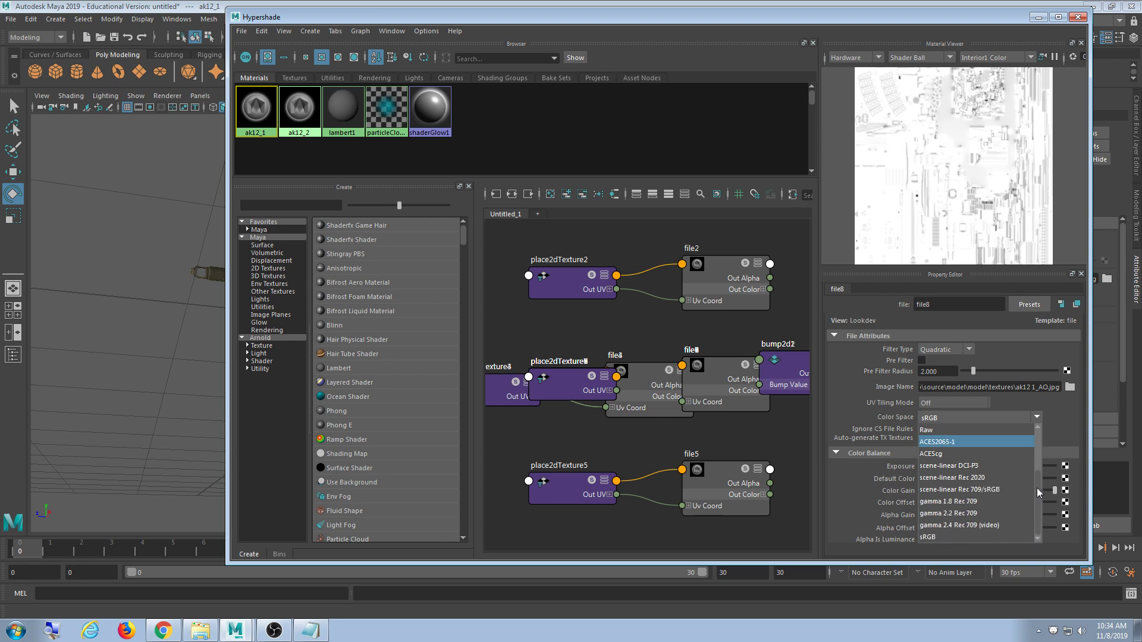
left_click_drag(1036, 488, 1045, 448)
left_click(841, 383)
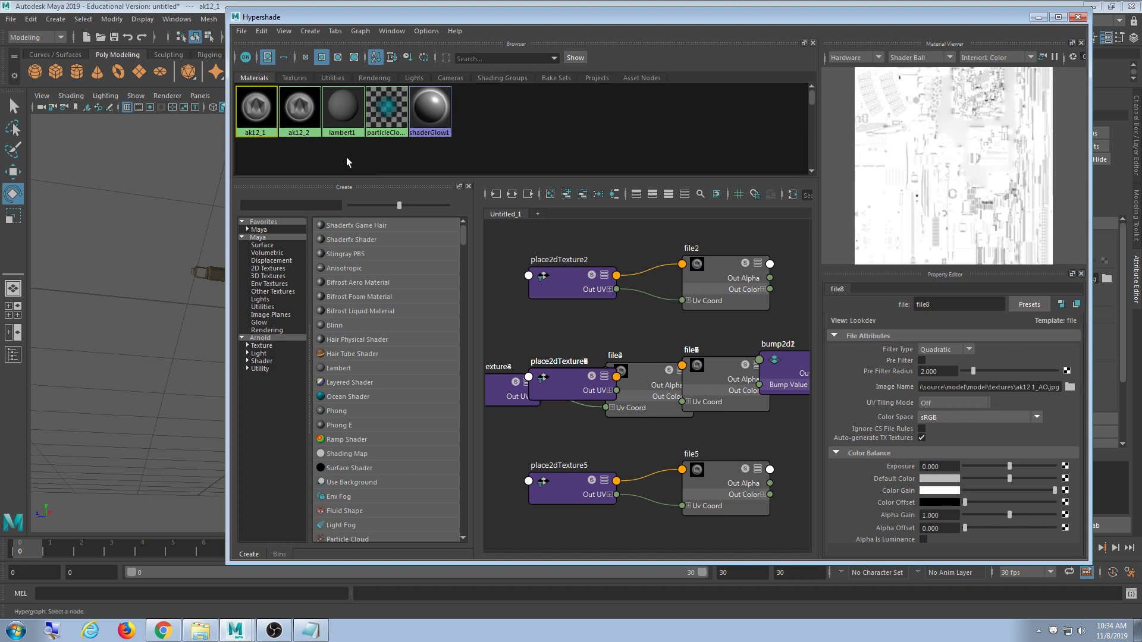
left_click(256, 108)
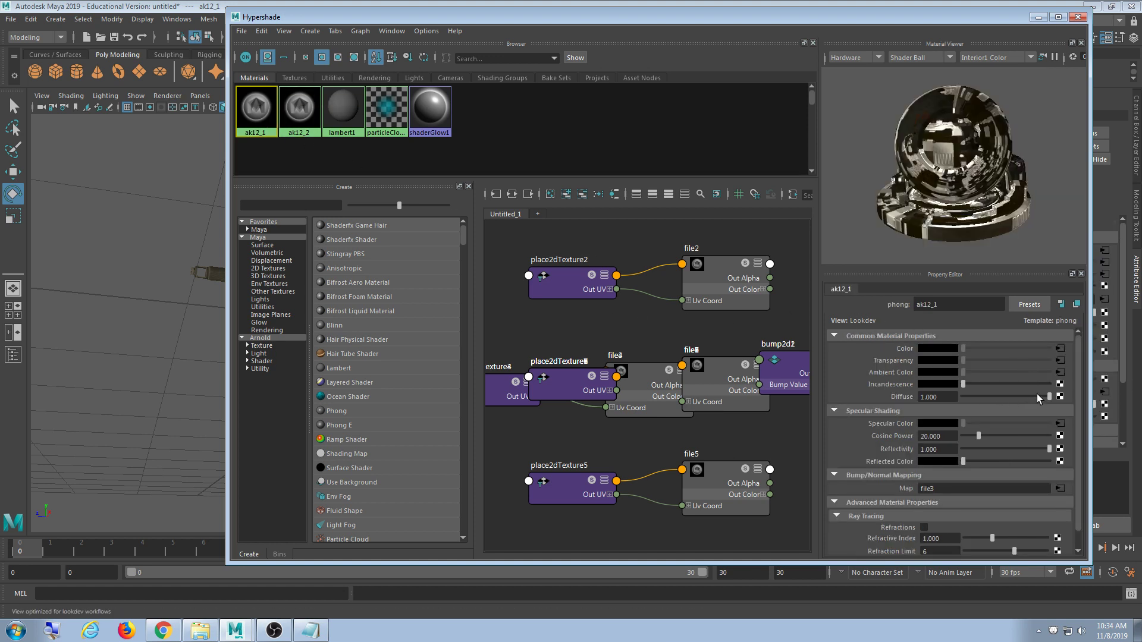
- Break the Ambient Color texture connections on both ak12_1 and ak12_2
right_click(889, 372)
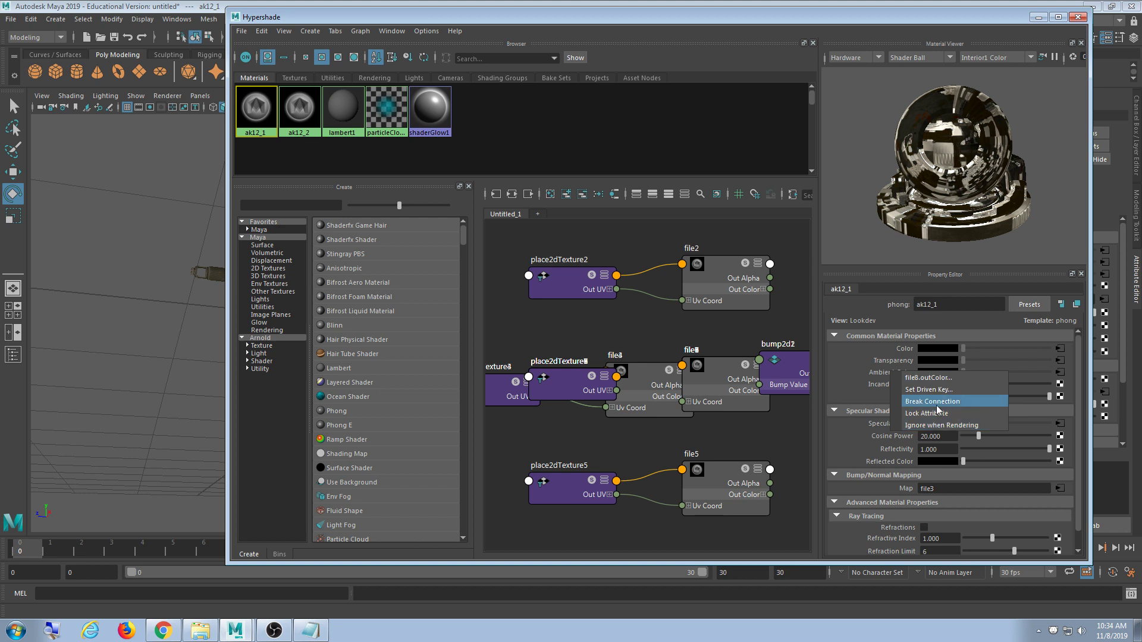
left_click(931, 401)
left_click(300, 109)
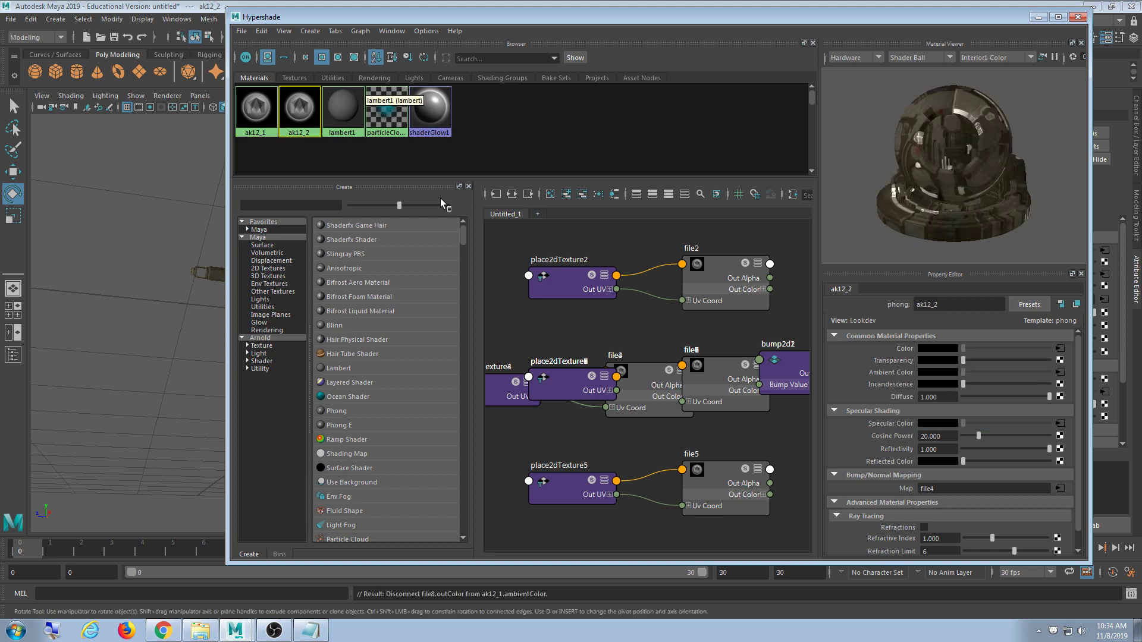
right_click(884, 373)
left_click(928, 404)
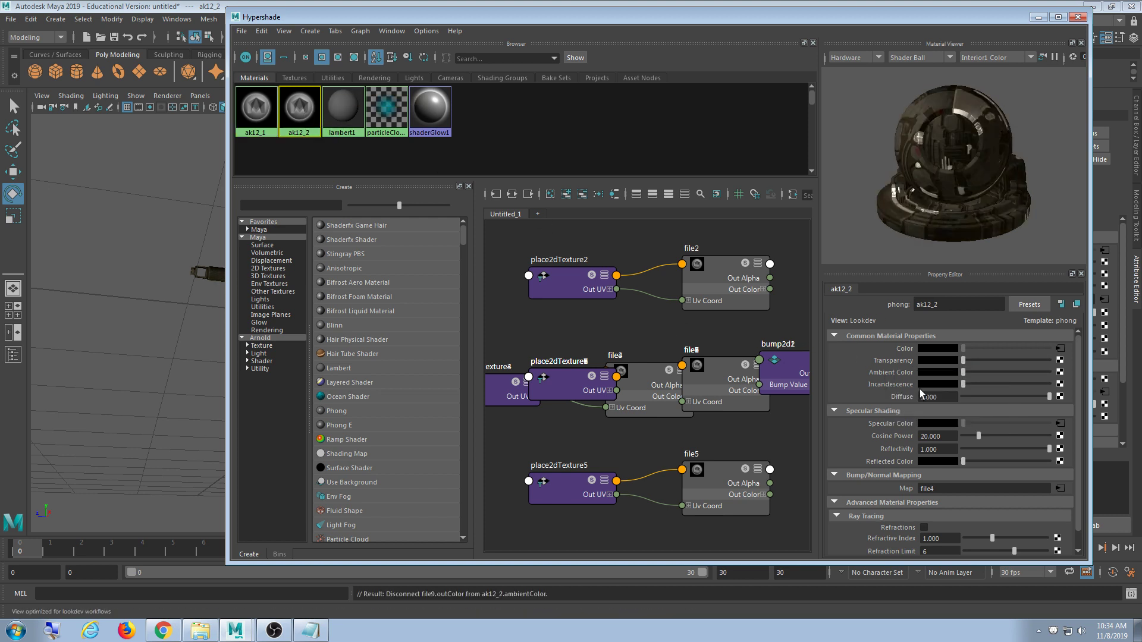
- Orbit, pan and zoom to look over the whole rifle, then switch to the browser
left_click(1037, 19)
left_click_drag(555, 326, 473, 347, "alt")
scroll(473, 348, "up", 5)
middle_click_drag(407, 336, 492, 333, "alt")
left_click_drag(492, 336, 647, 327, "alt")
scroll(648, 327, "down", 4)
left_click_drag(571, 309, 526, 327, "alt")
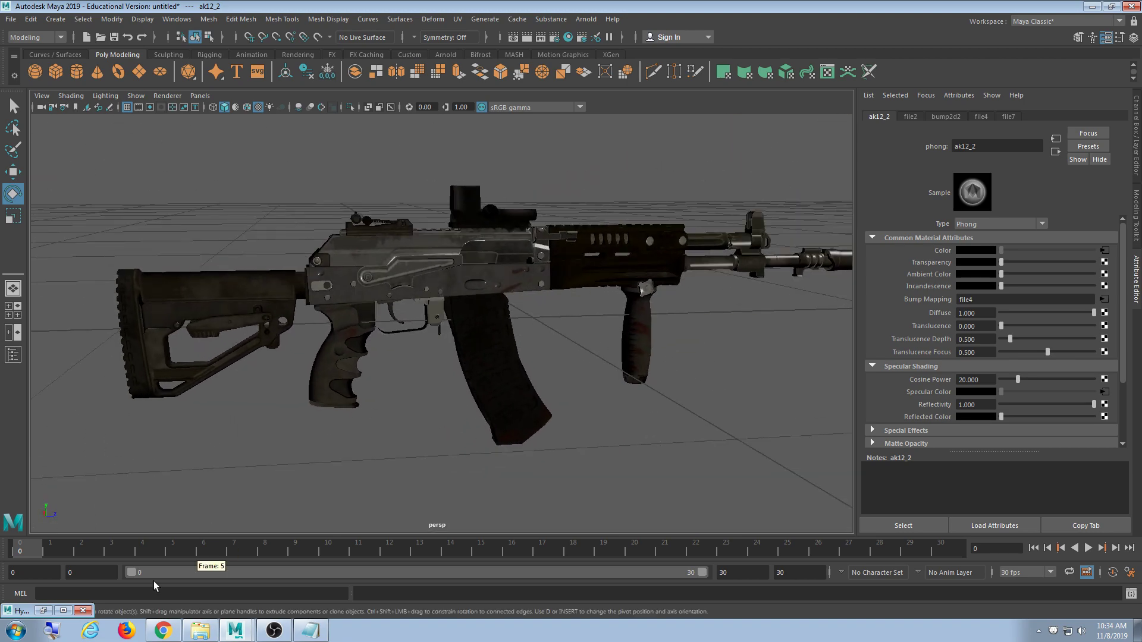
left_click(163, 631)
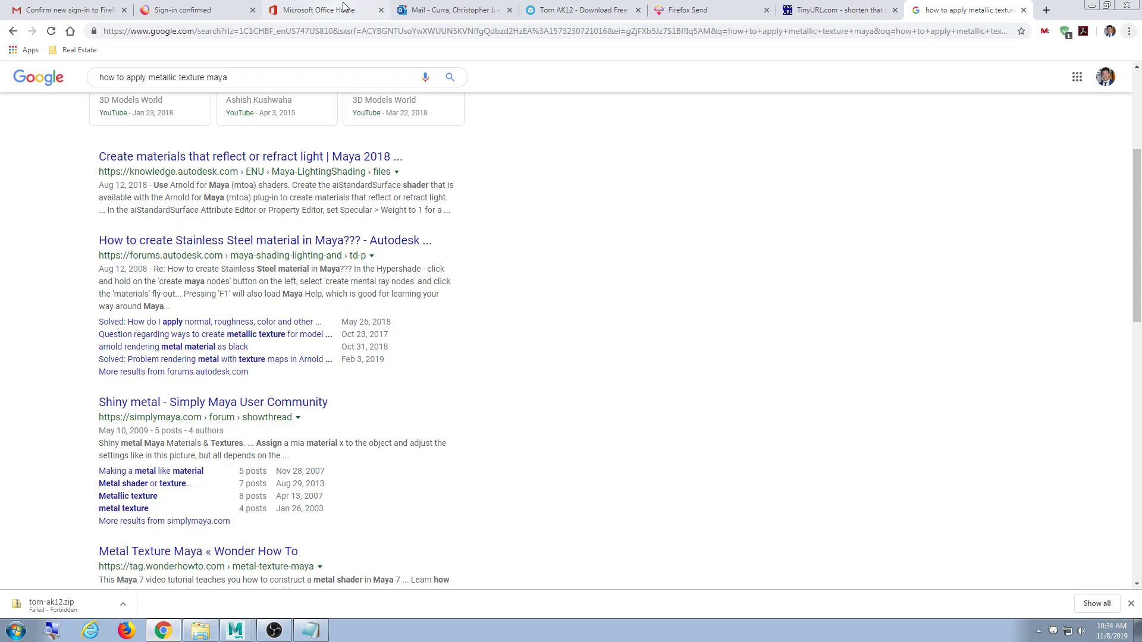
left_click(452, 10)
left_click(684, 11)
left_click(582, 10)
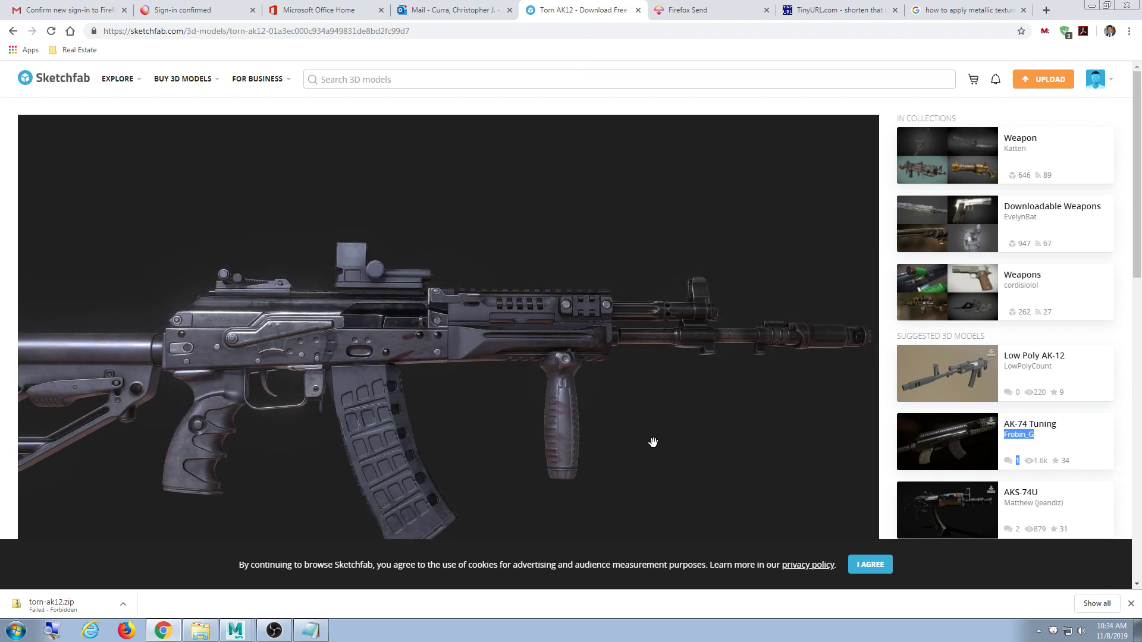
left_click_drag(652, 444, 623, 446, "alt")
mouse_move(622, 447)
middle_mouse_down("alt")
mouse_move(622, 431)
mouse_move(552, 390)
middle_mouse_up("alt")
mouse_move(552, 390)
left_mouse_down()
mouse_move(517, 383)
mouse_move(536, 401)
mouse_move(578, 408)
left_mouse_up()
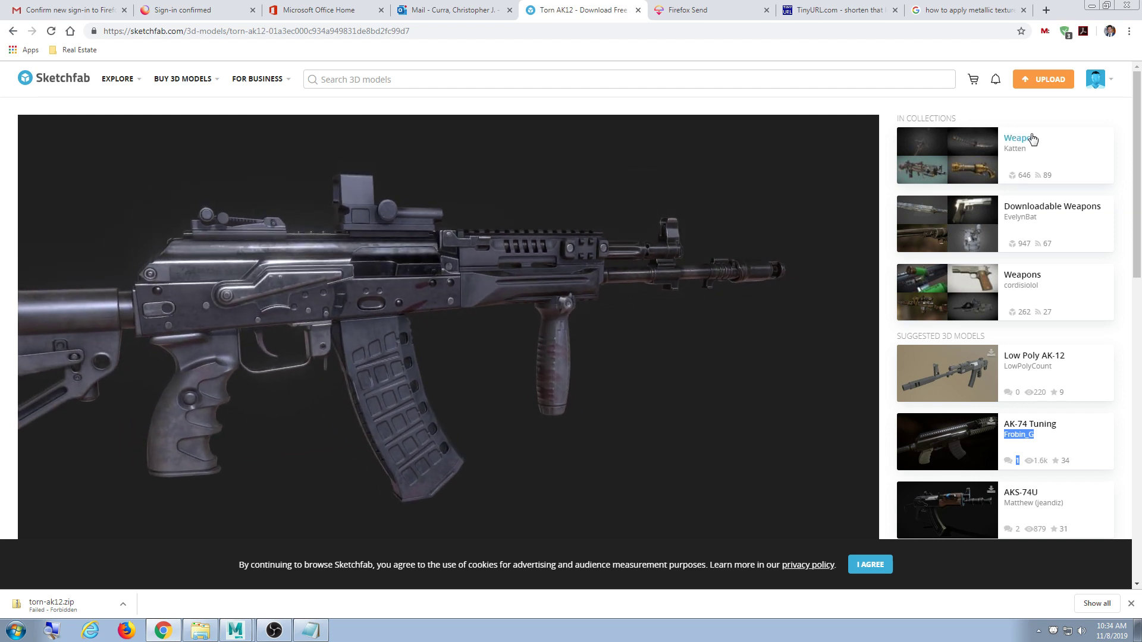
left_click(1090, 6)
left_click_drag(523, 312, 526, 369, "alt")
- Zoom and orbit to a raised close view of the textured rifle, then restore Hypershade
scroll(525, 370, "up", 4)
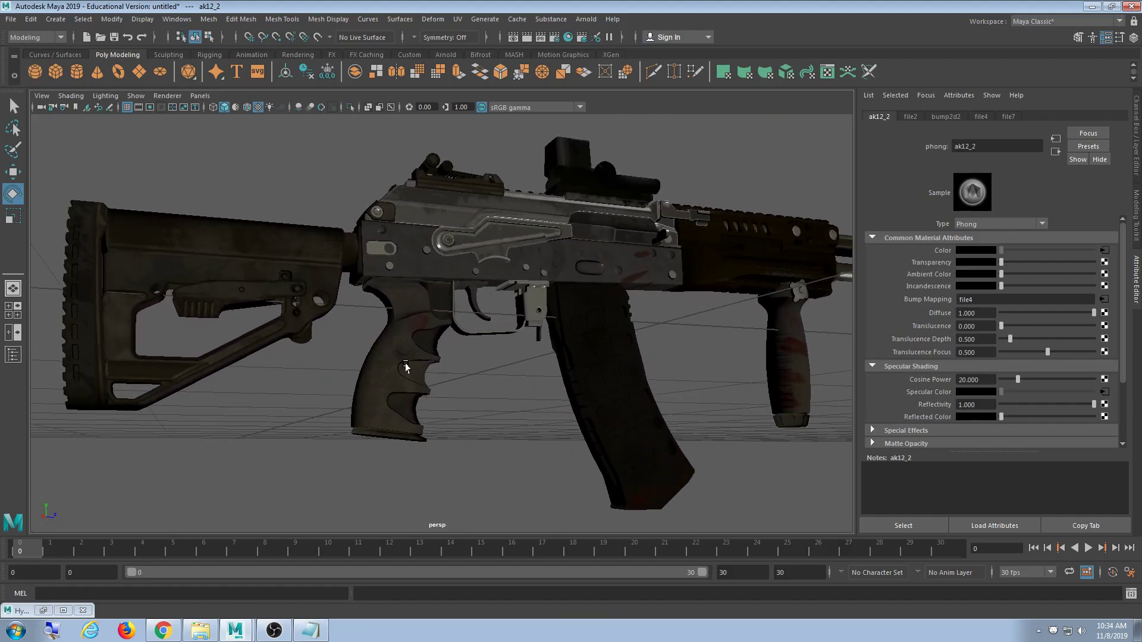
mouse_move(405, 367)
left_mouse_down("alt")
mouse_move(329, 380)
mouse_move(583, 383)
mouse_move(645, 319)
mouse_move(770, 333)
mouse_move(409, 347)
mouse_move(375, 331)
mouse_move(533, 349)
mouse_move(418, 352)
left_mouse_up("alt")
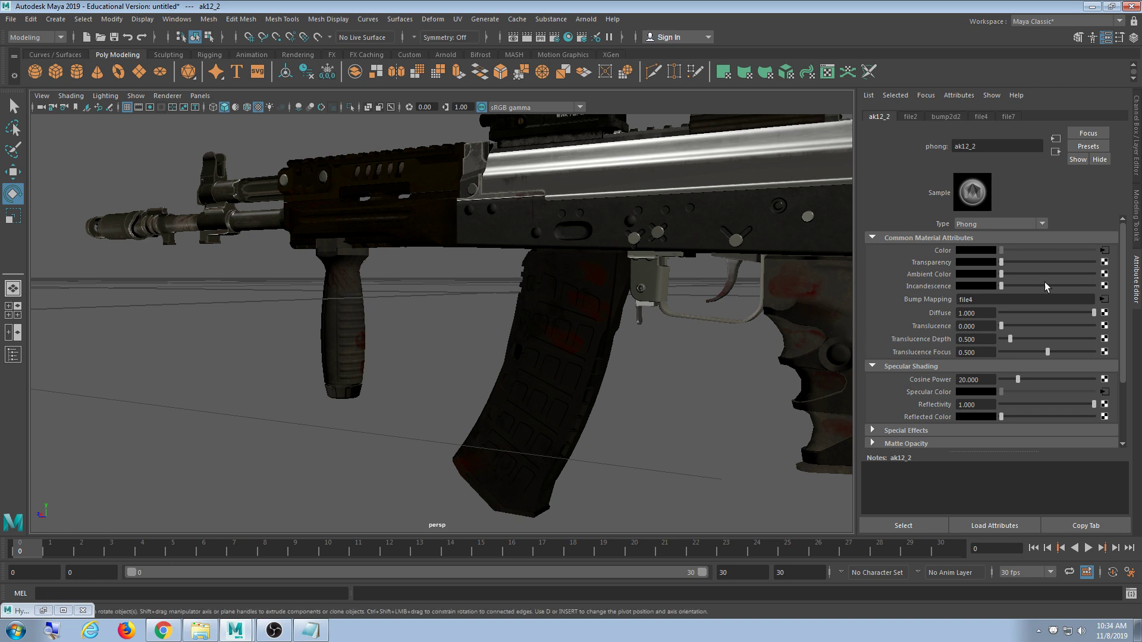
left_click(43, 611)
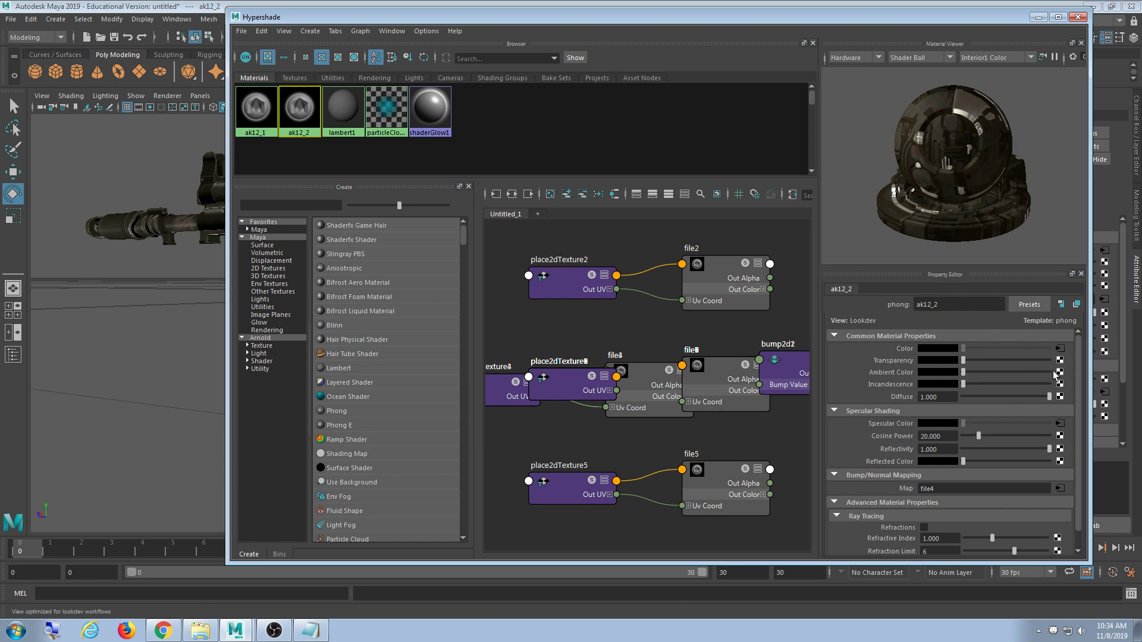
- Select ak12_1, review ak12 2_roughness in the textures folder, then hide Explorer and Hypershade
left_click(255, 111)
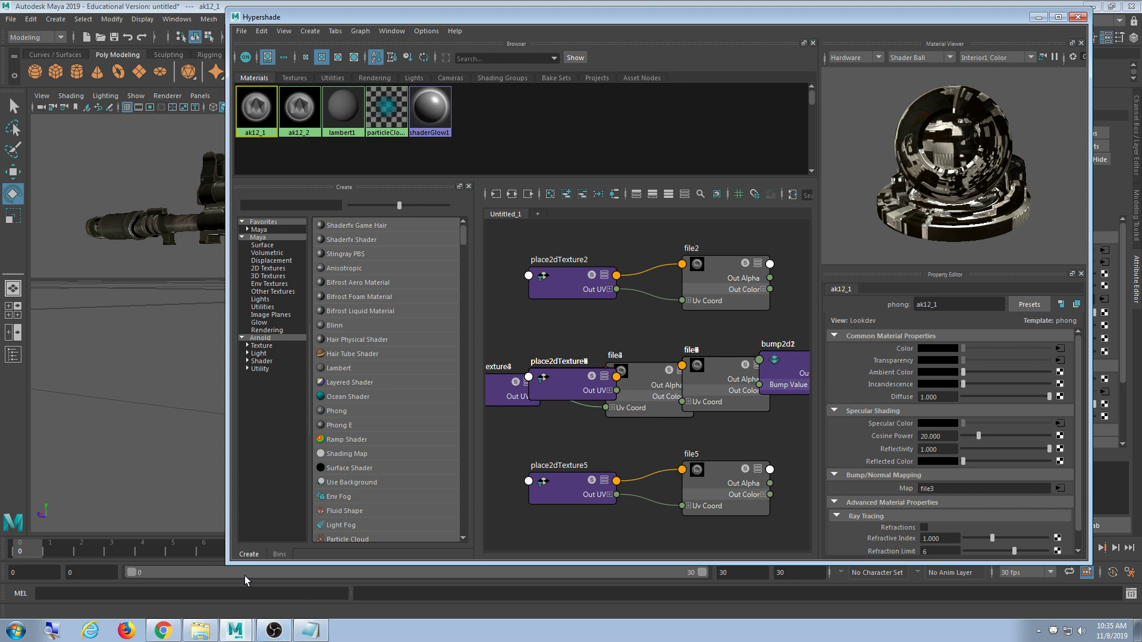
left_click(215, 633)
left_click(399, 226)
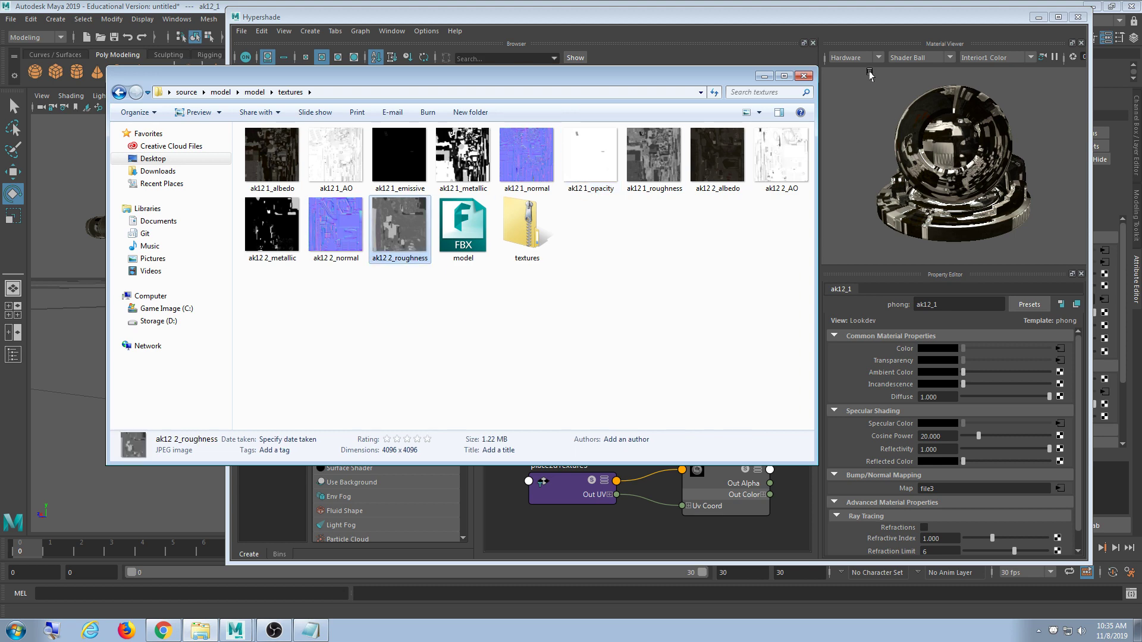
left_click(765, 77)
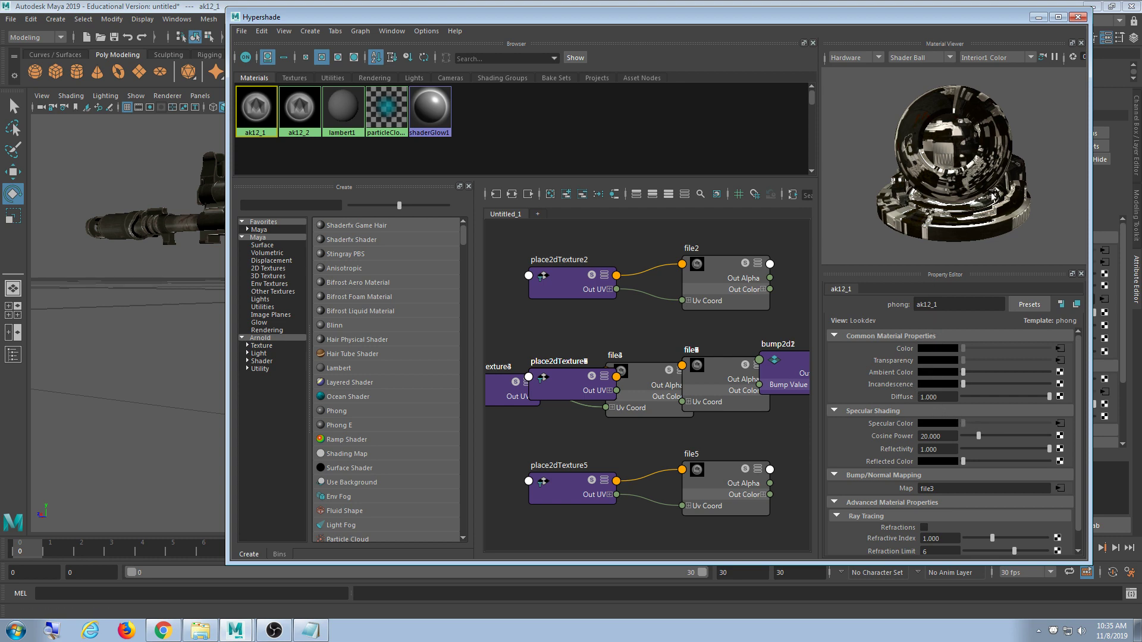
left_click(1039, 16)
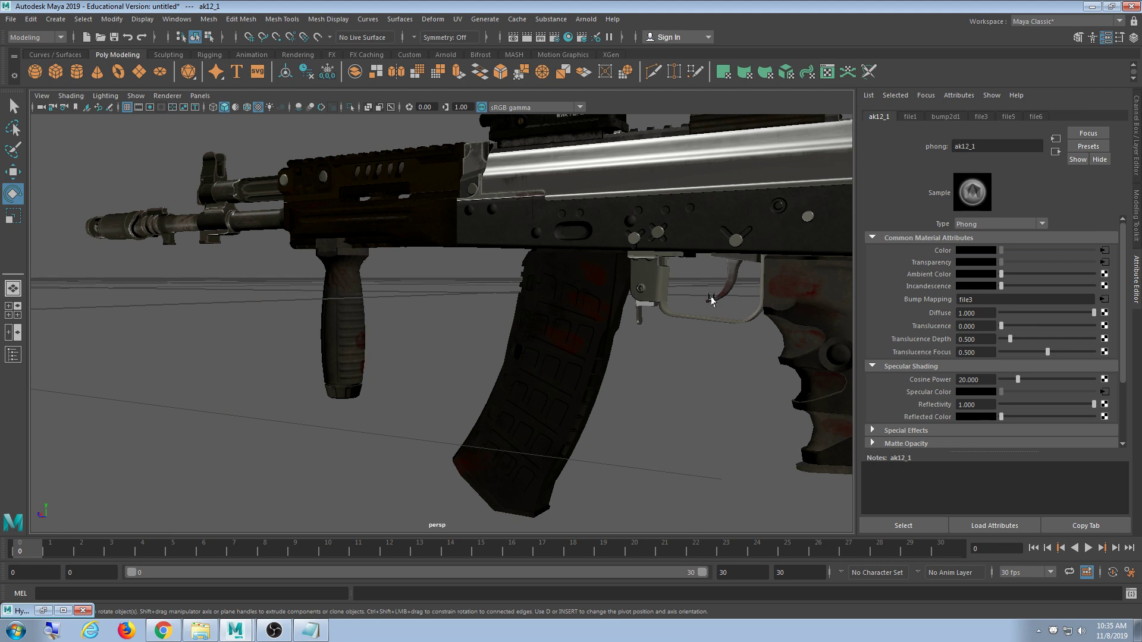
- Frame the rifle and save the scene to the Desktop as TornAK12.mb with Save Scene As
key("f")
left_click_drag(748, 313, 543, 334, "alt")
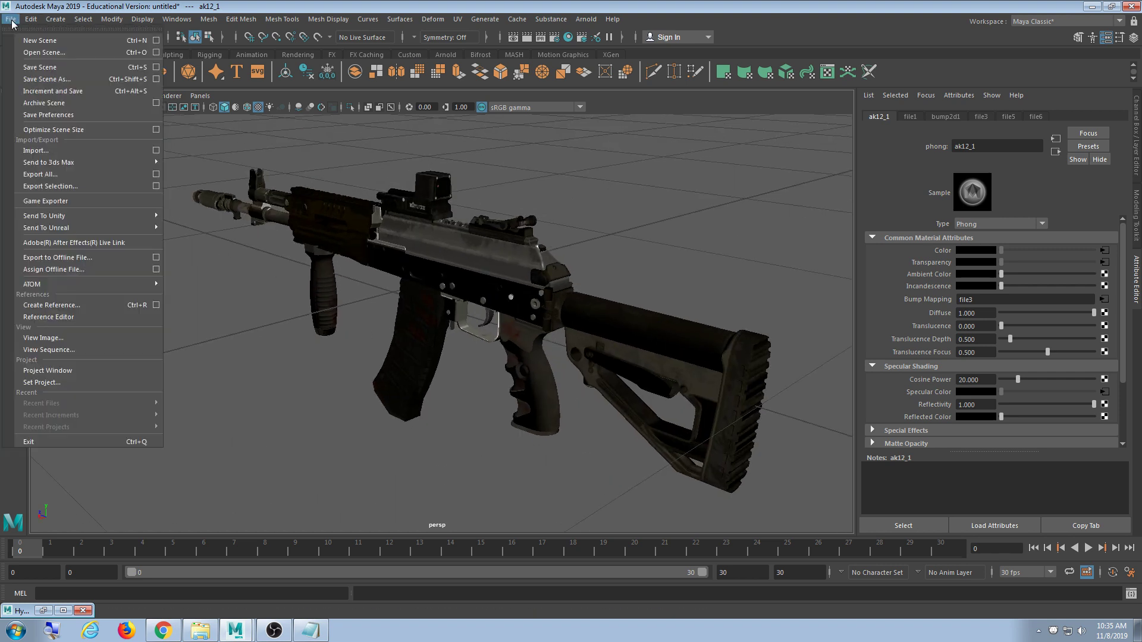
left_click(45, 80)
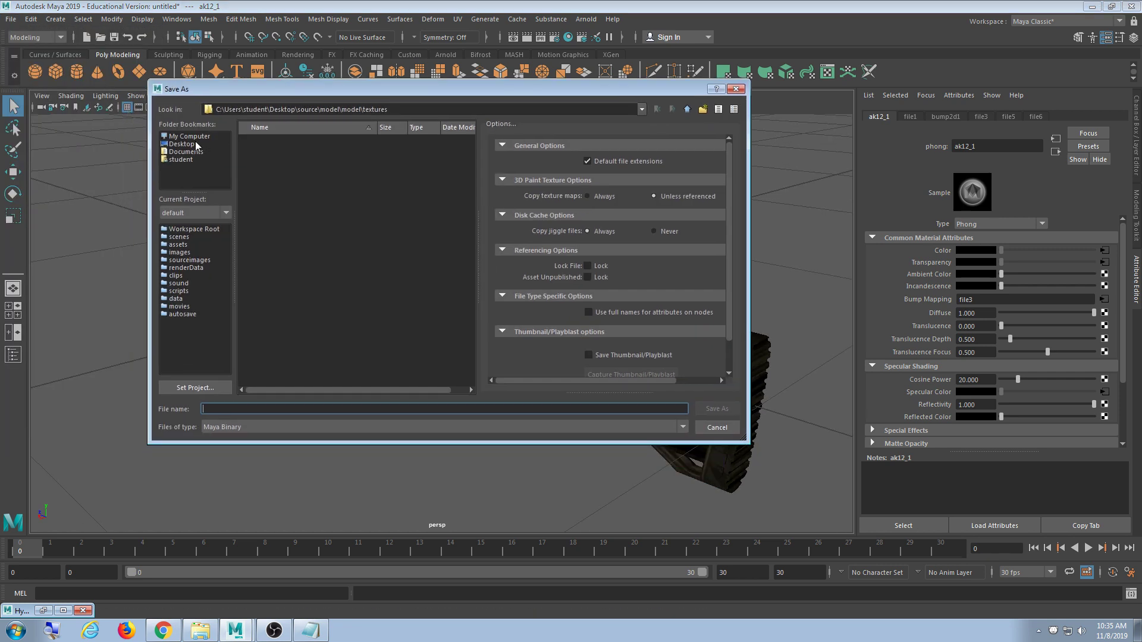
left_click(182, 144)
left_click(230, 408)
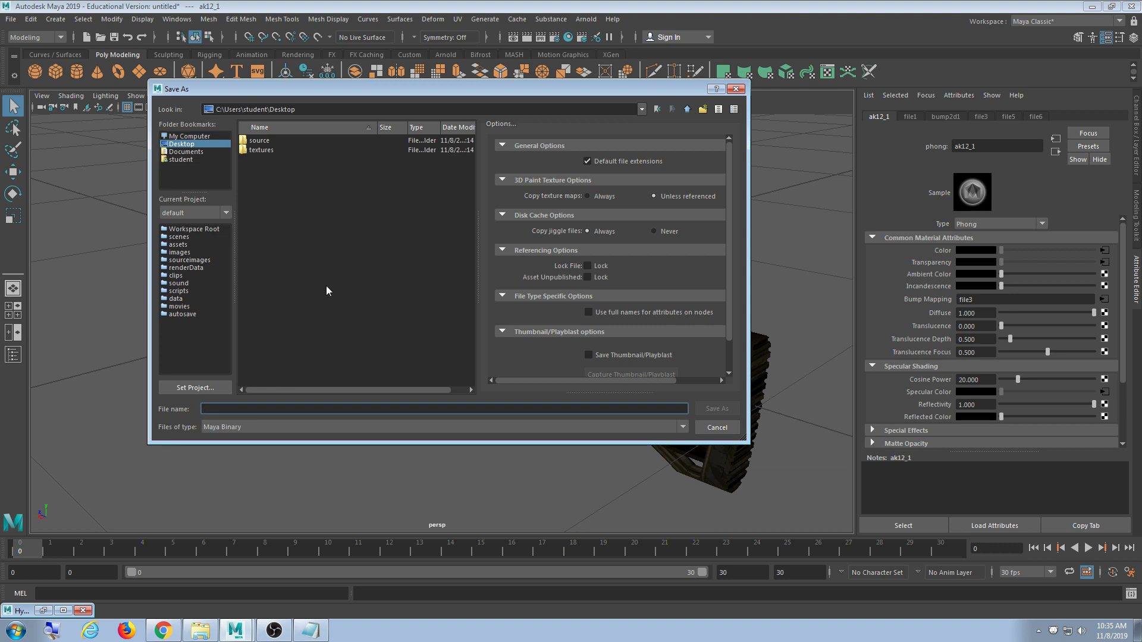
left_click_drag(410, 90, 465, 129)
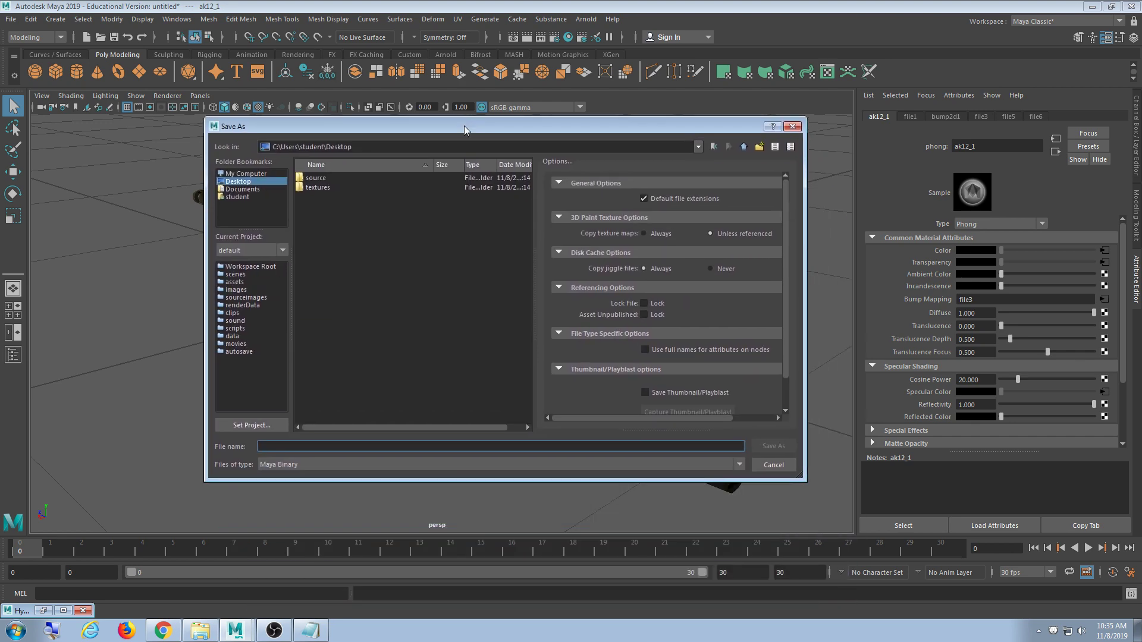
left_click(163, 630)
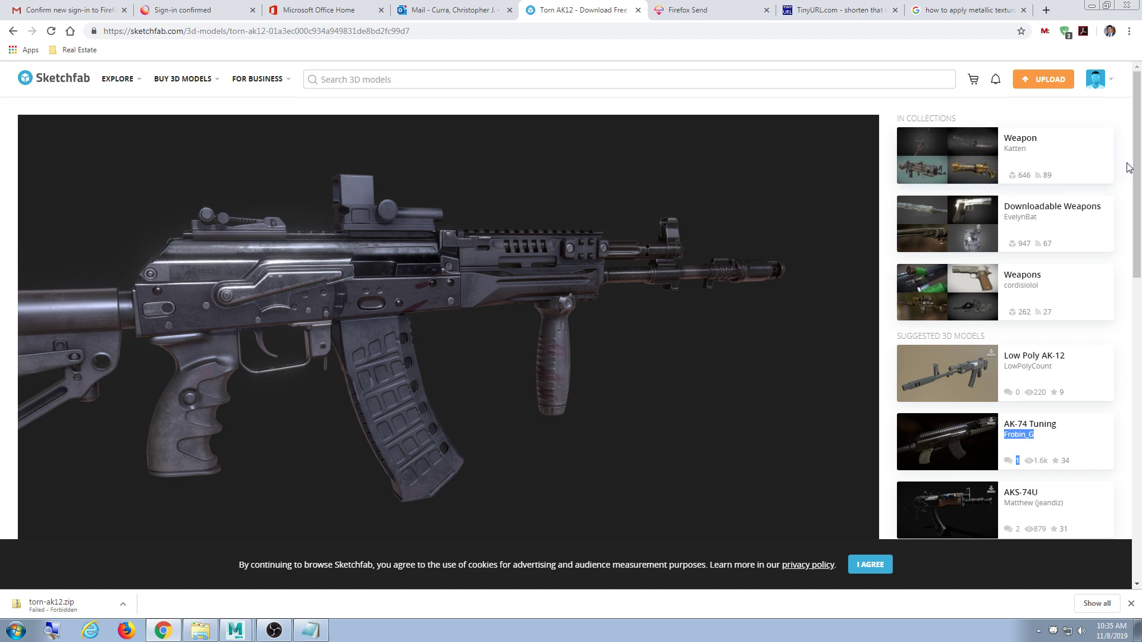
left_click_drag(1135, 167, 1139, 249)
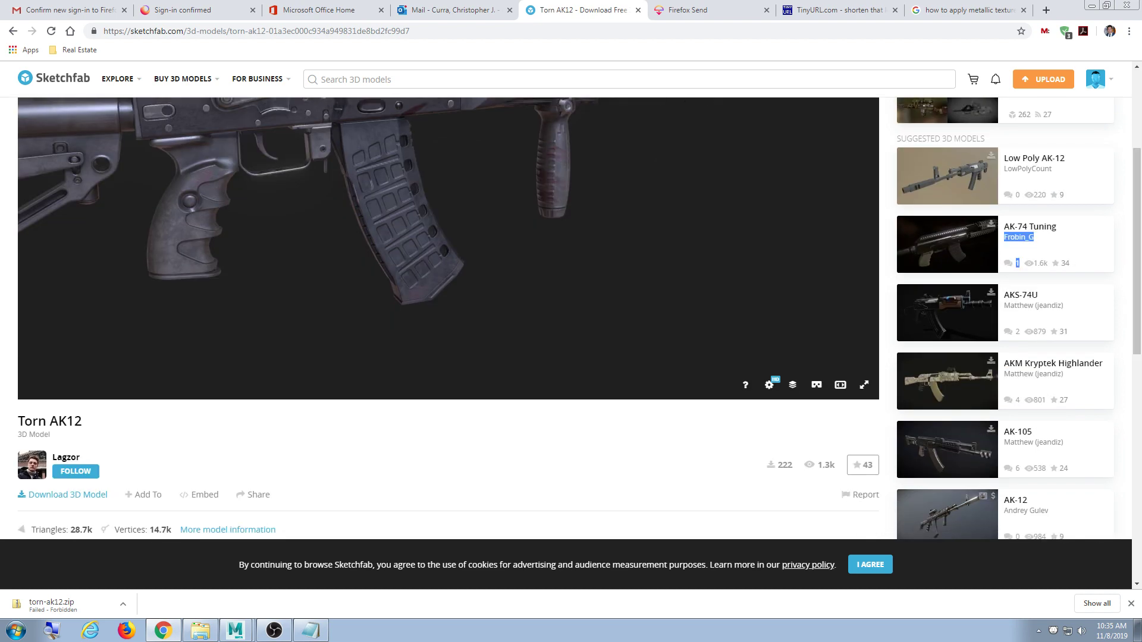
left_click(1091, 5)
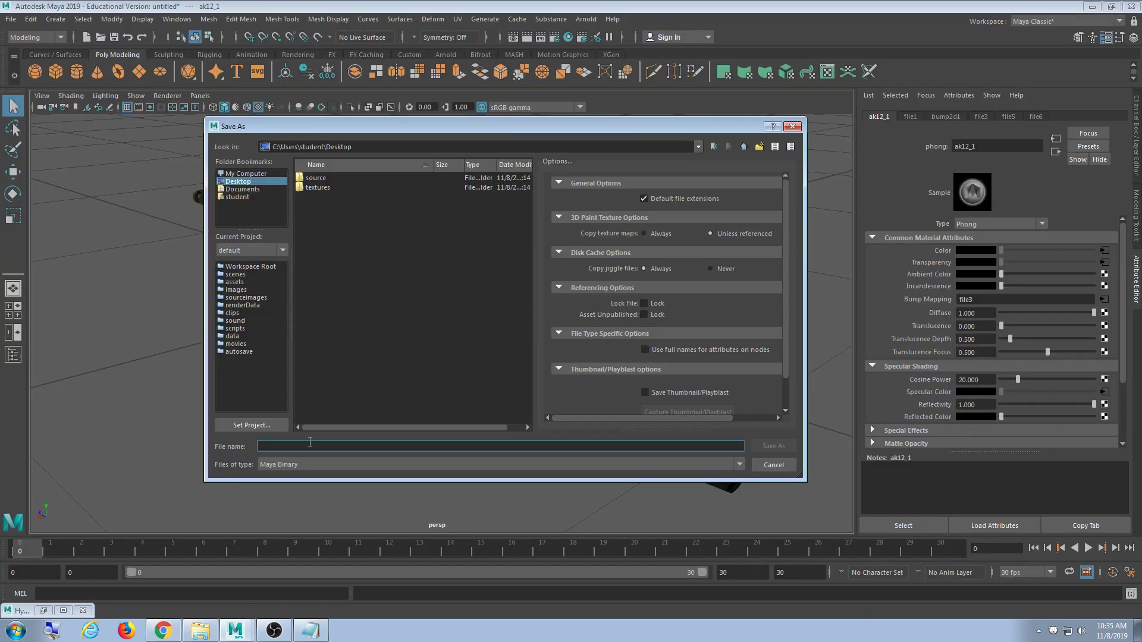
type("TornAK12")
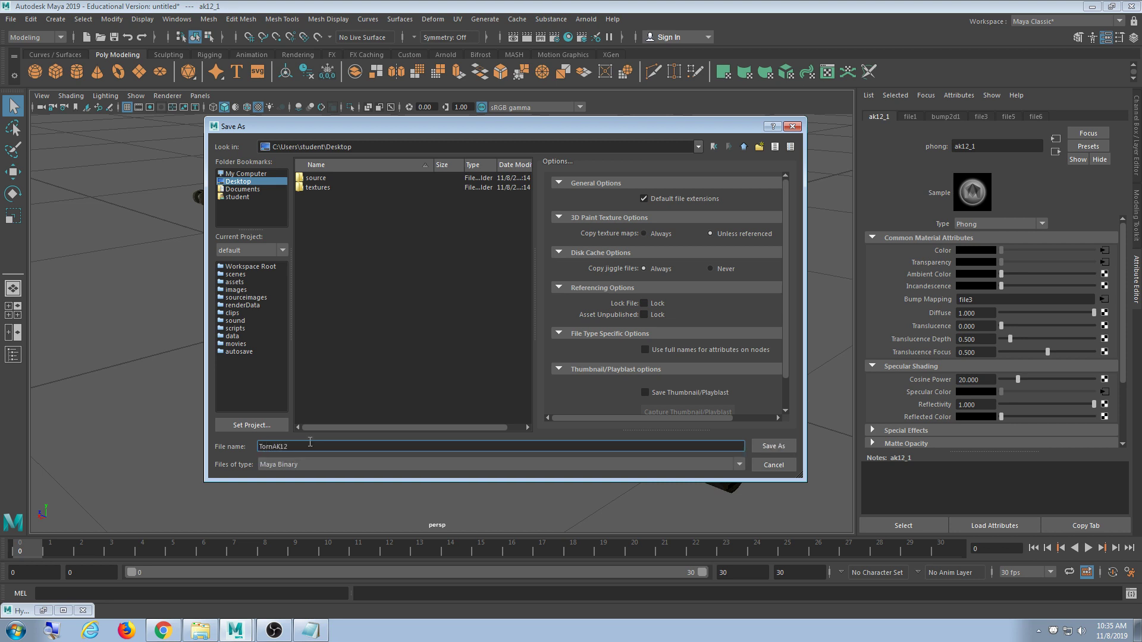
key("Return")
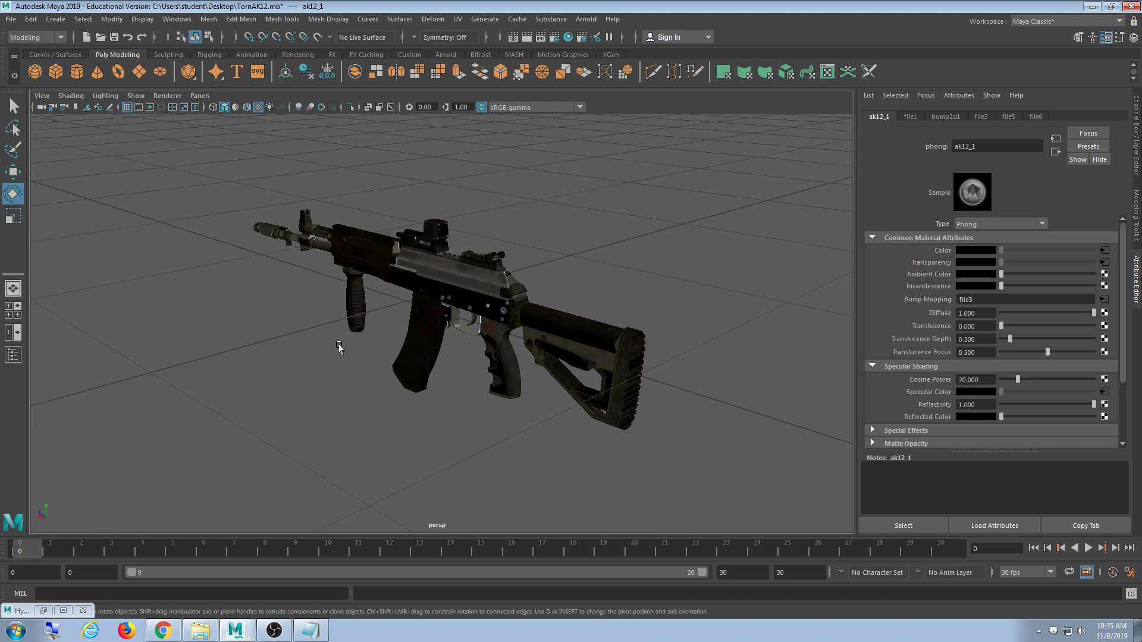
- Orbit the perspective view to a low side angle on the textured rifle
key("e")
scroll(389, 355, "up", 2)
left_click_drag(357, 341, 382, 347, "alt")
scroll(416, 313, "down", 5)
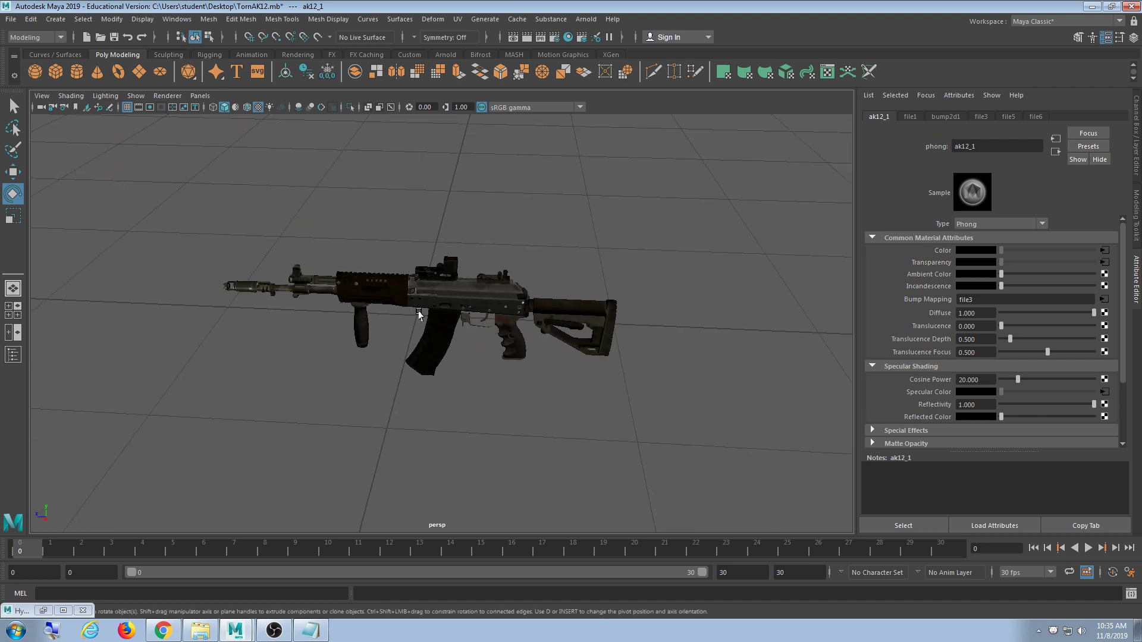
left_click_drag(420, 314, 525, 317, "alt")
- Frame the rifle in the four-view layout, then enlarge and recentre the side view
key("space")
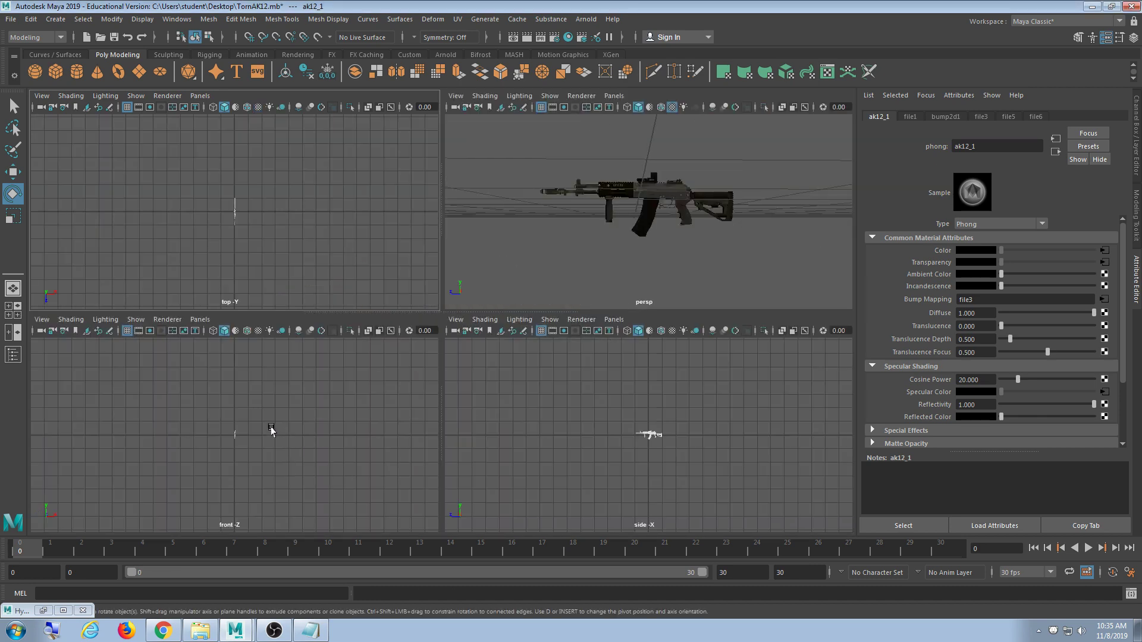
key("shift+a")
key("space")
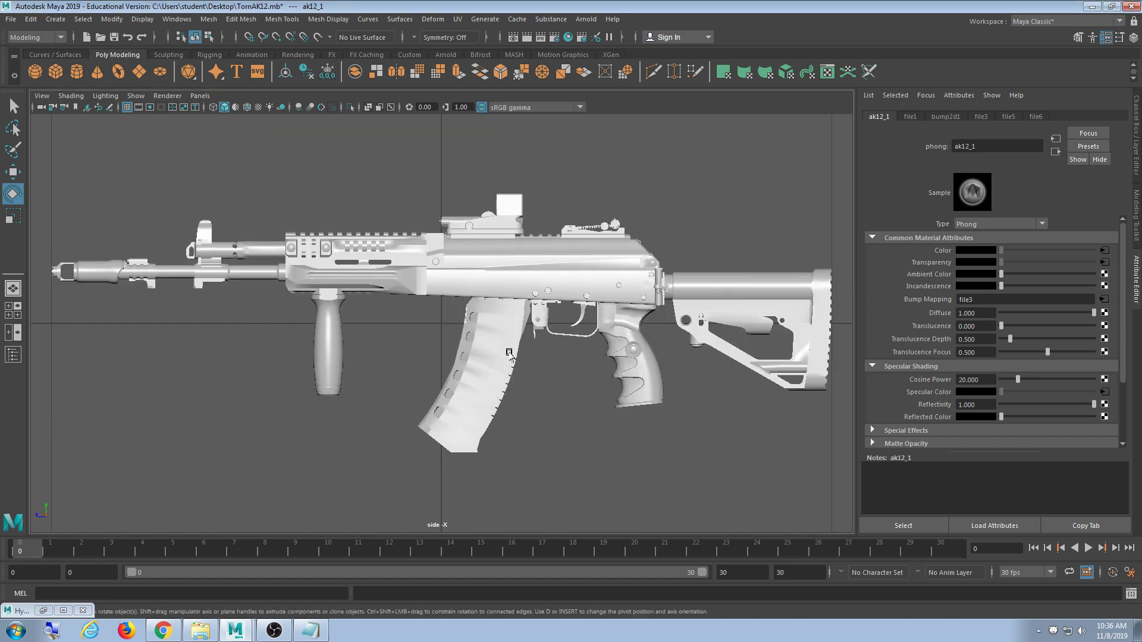
middle_click_drag(526, 369, 479, 348, "alt")
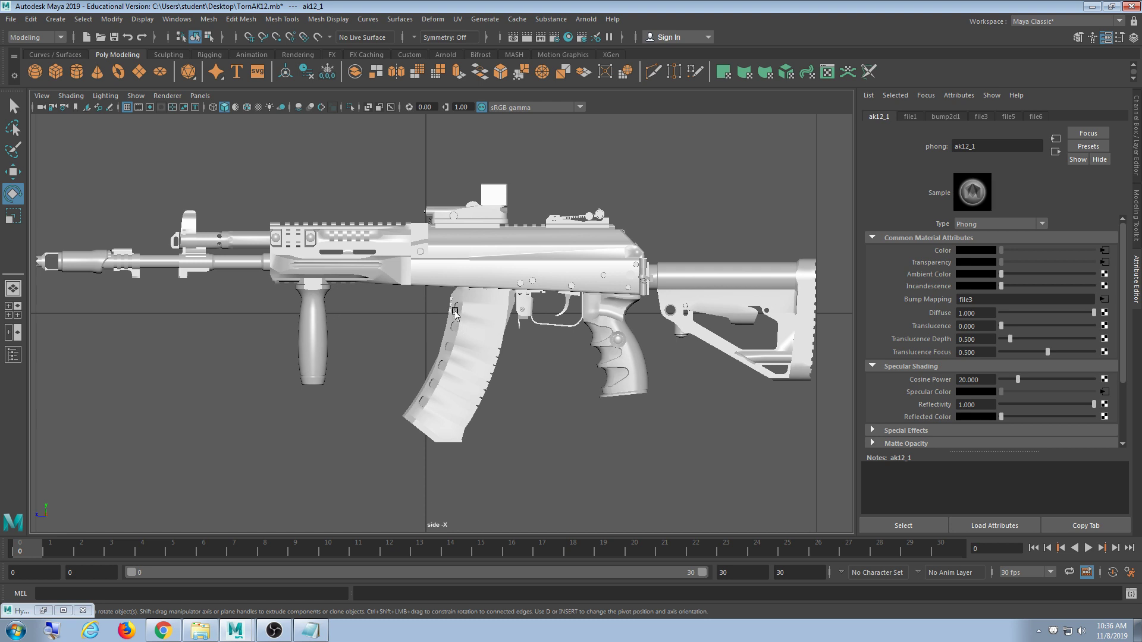
scroll(418, 315, "down", 8)
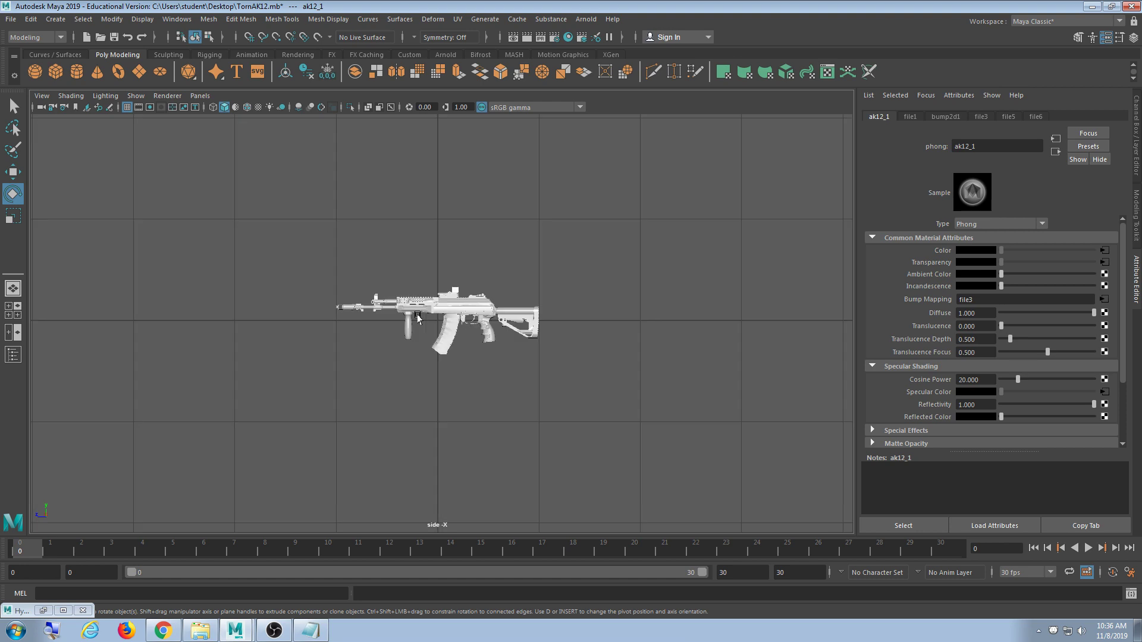
scroll(418, 315, "up", 6)
- Return to four views, tumble the perspective view, and minimize Maya
key("space")
key("space")
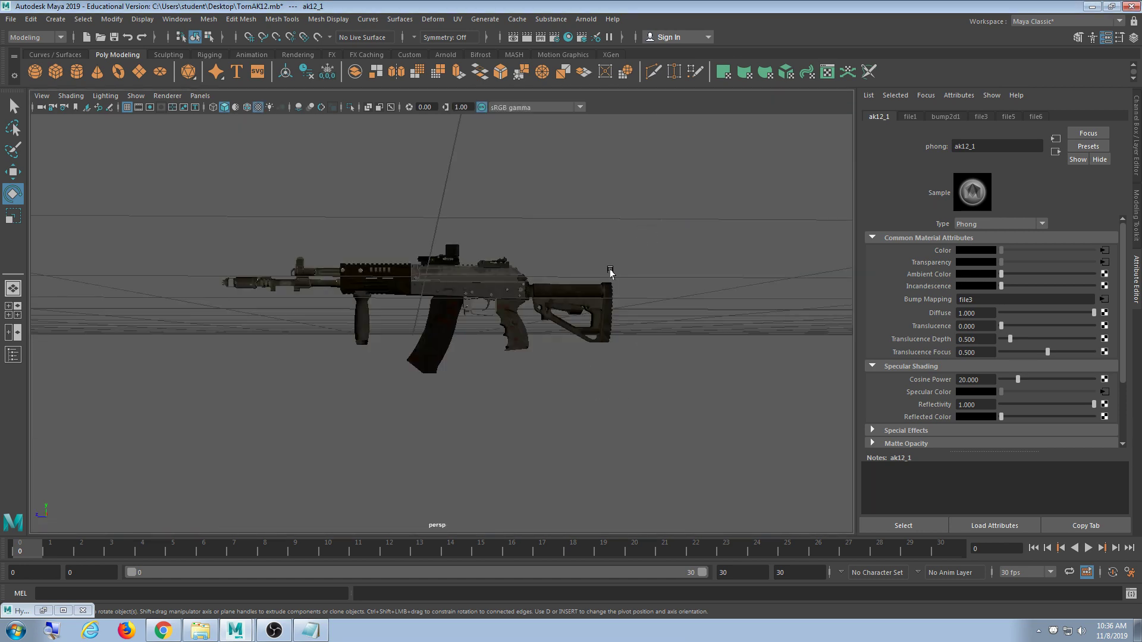
left_click_drag(612, 271, 497, 326, "alt")
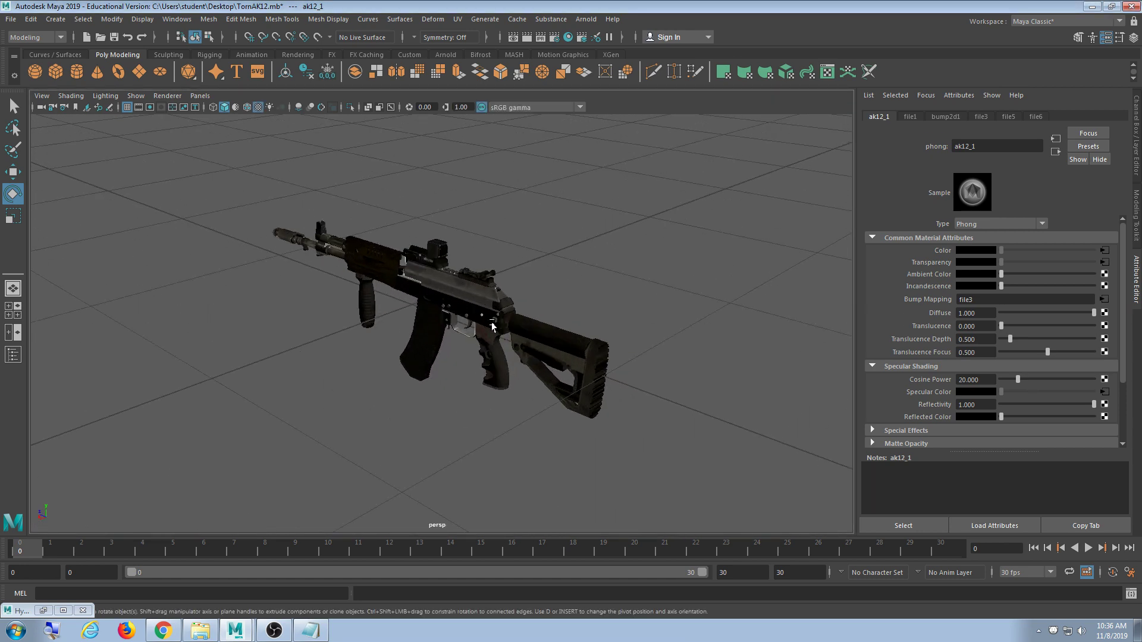
left_click(1092, 6)
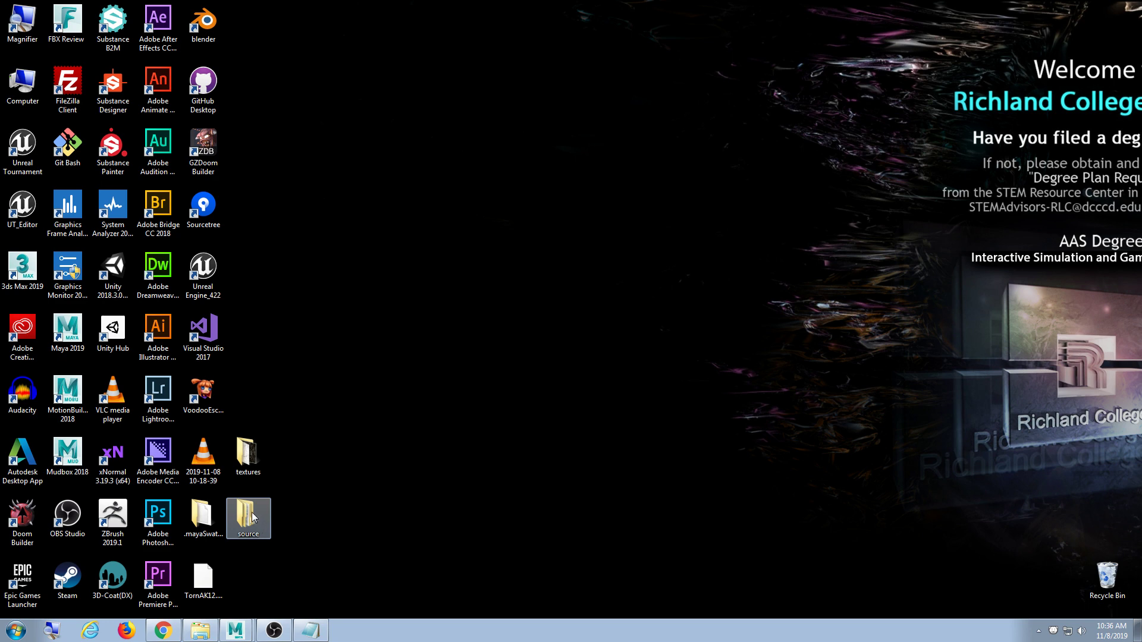
- Paste TornAK12.mb into the source > model > model > textures folder
left_click(203, 579)
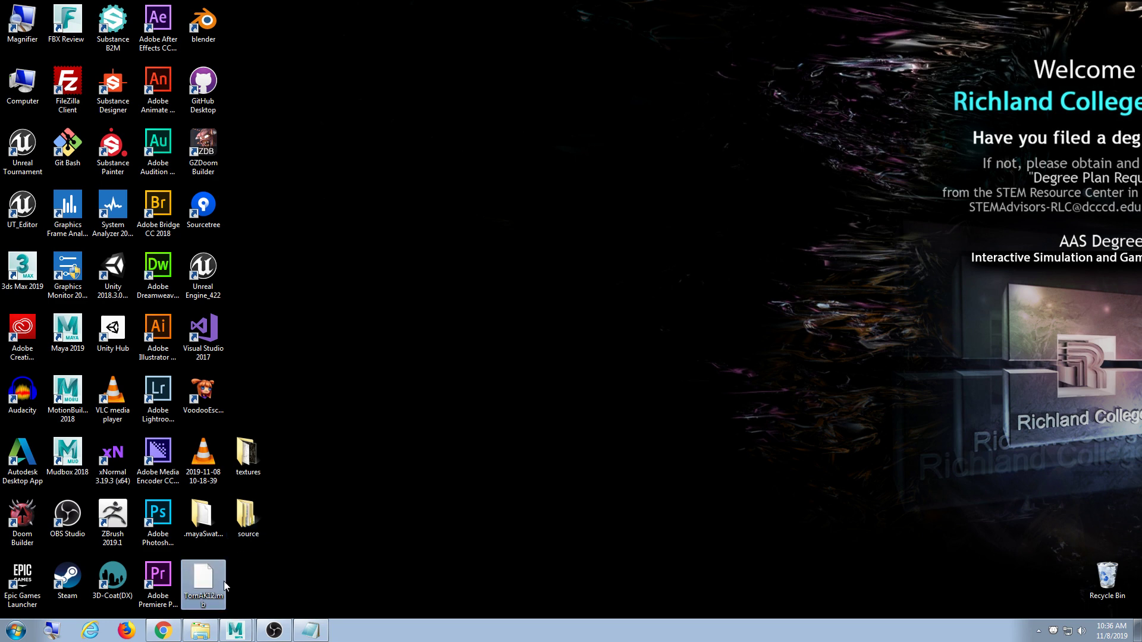
double_click(247, 517)
left_click_drag(324, 117, 564, 115)
double_click(537, 180)
double_click(538, 180)
left_click(537, 184)
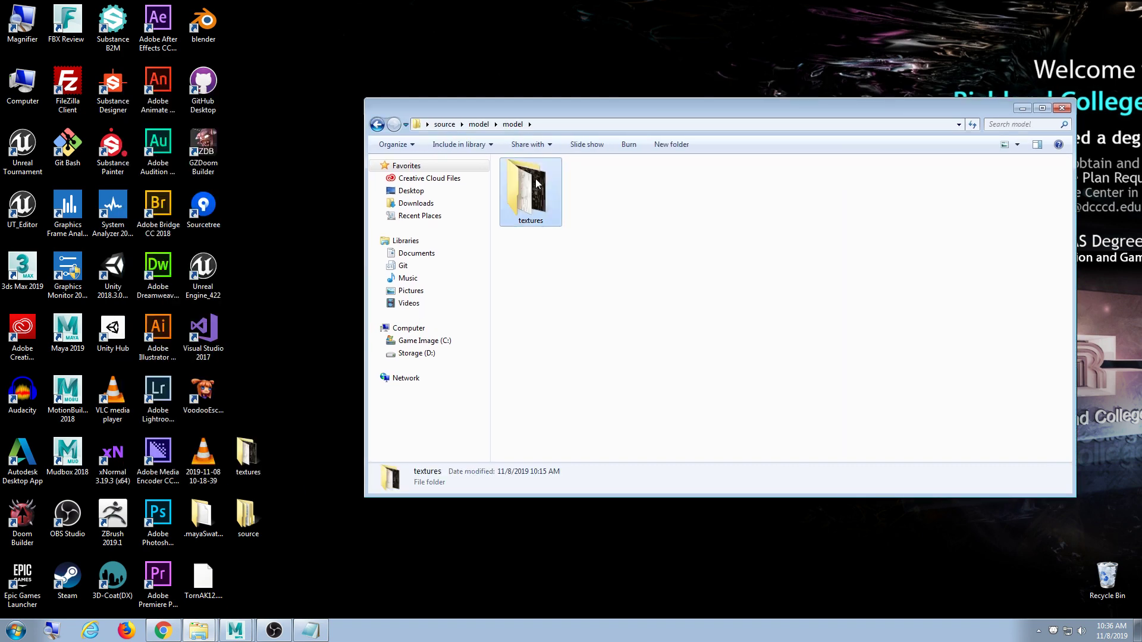
double_click(537, 184)
left_click(203, 580)
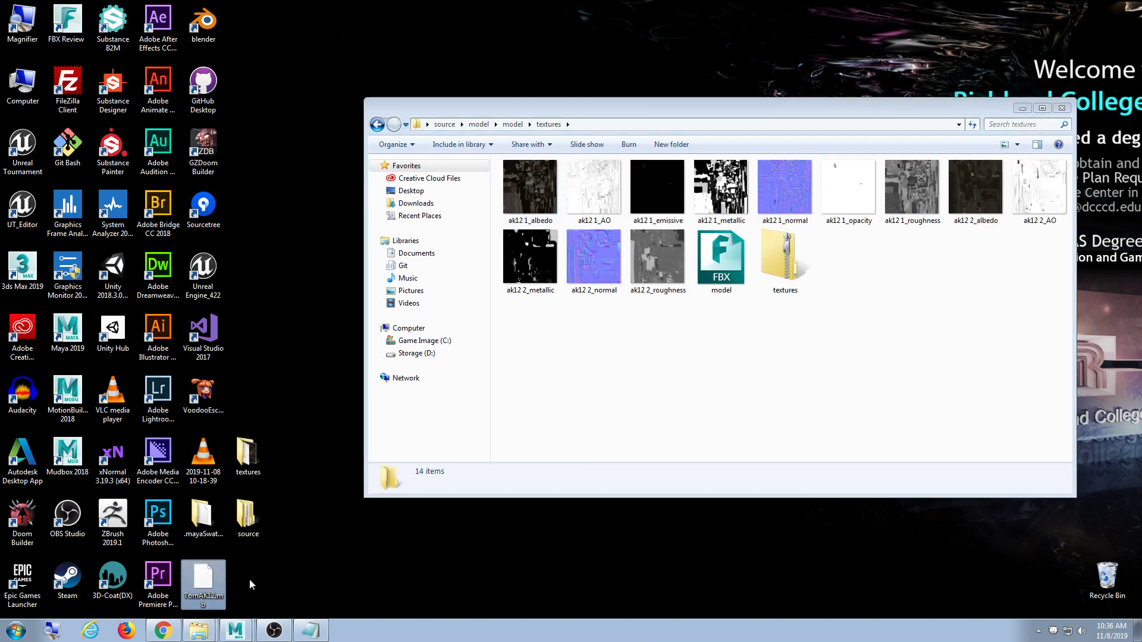
left_click(655, 387)
key("ctrl+v")
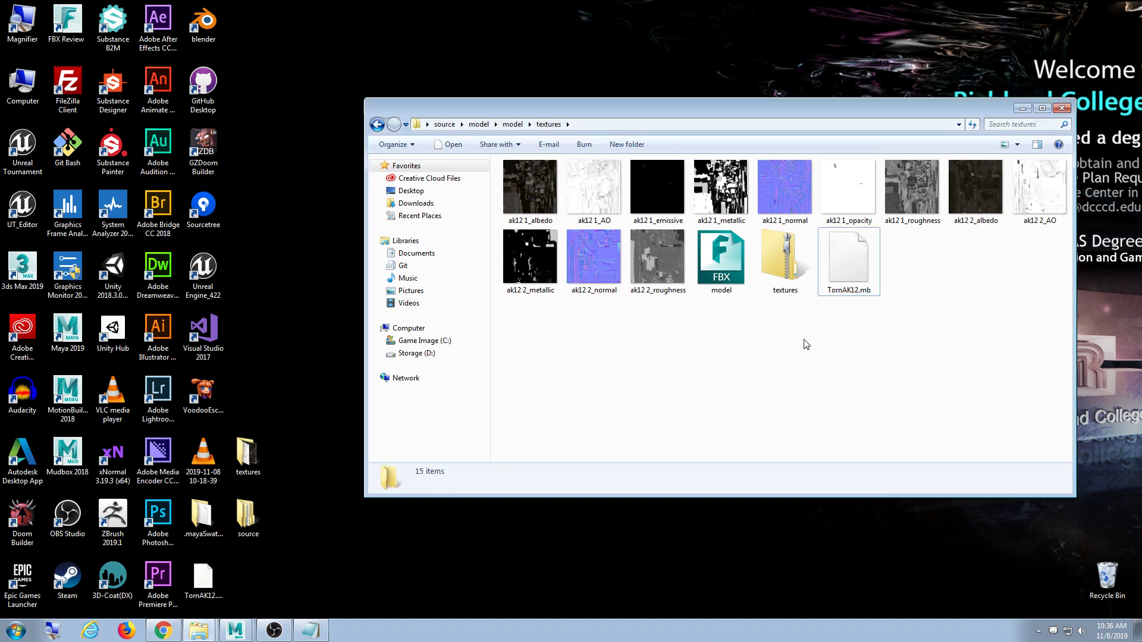
- Select all 13 files except the textures zip and FBX, and open 7-Zip's Add to archive
key("ctrl+a")
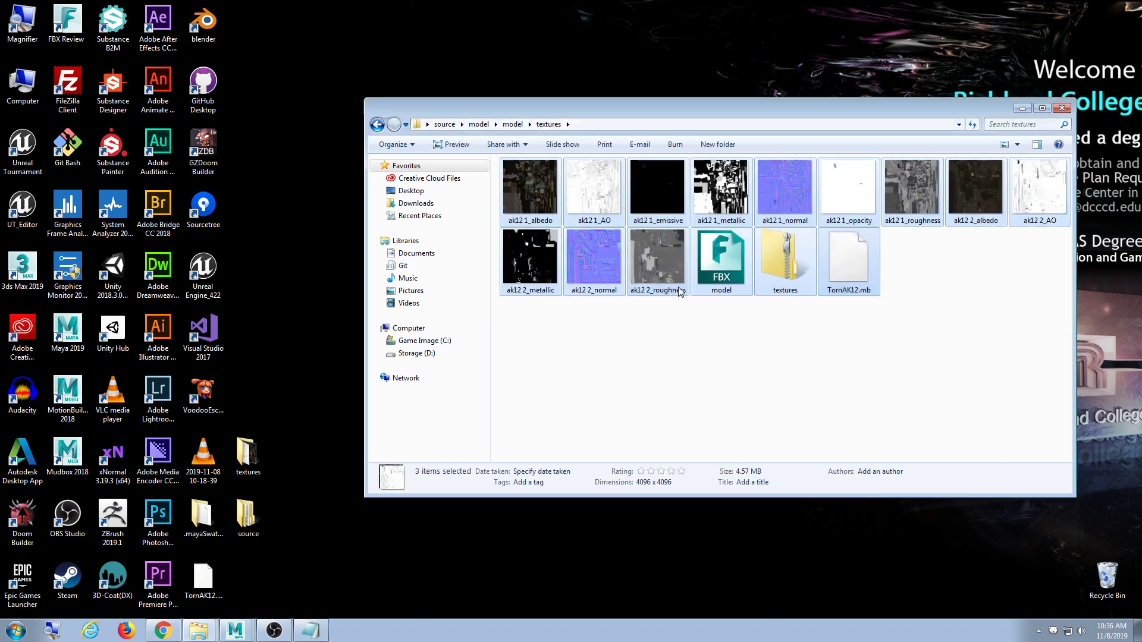
left_click(799, 284, "ctrl")
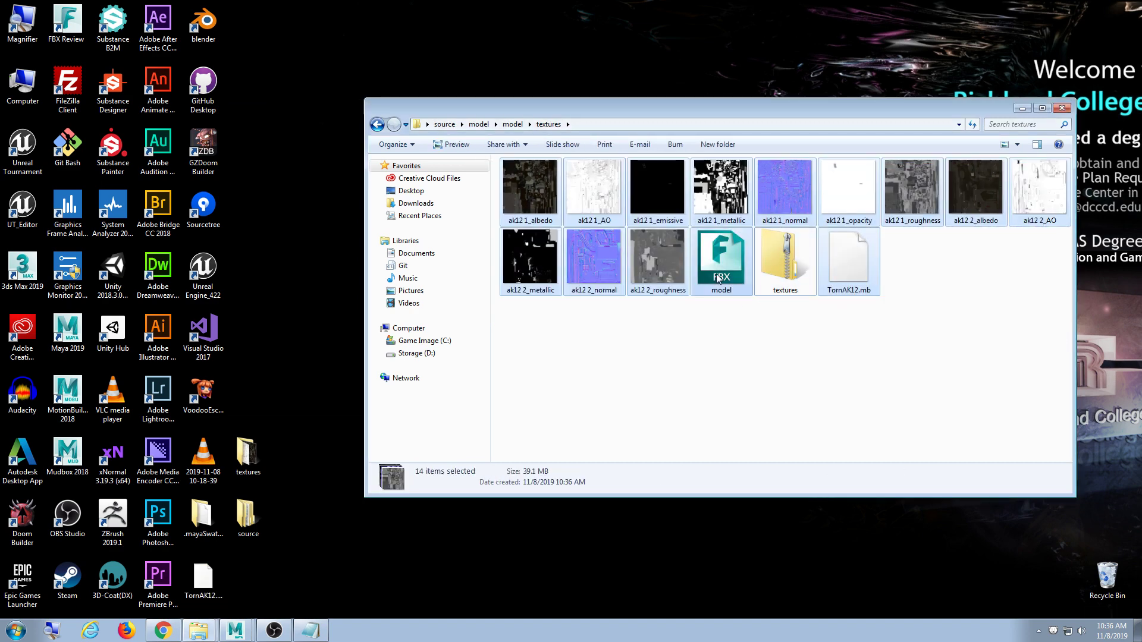
left_click(722, 294, "ctrl")
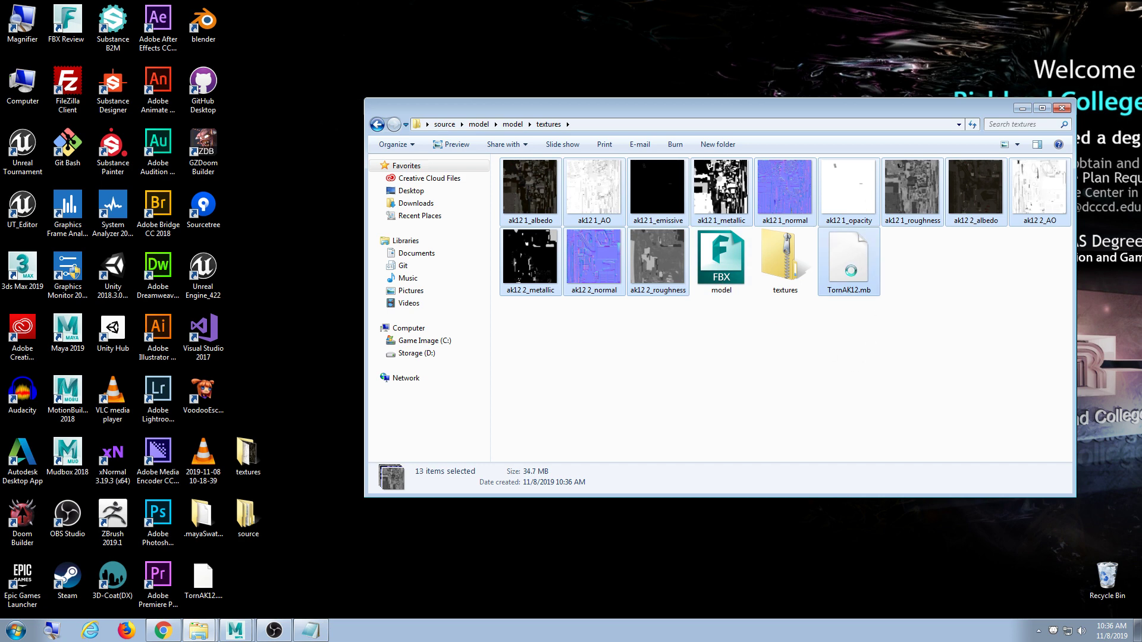
right_click(851, 270)
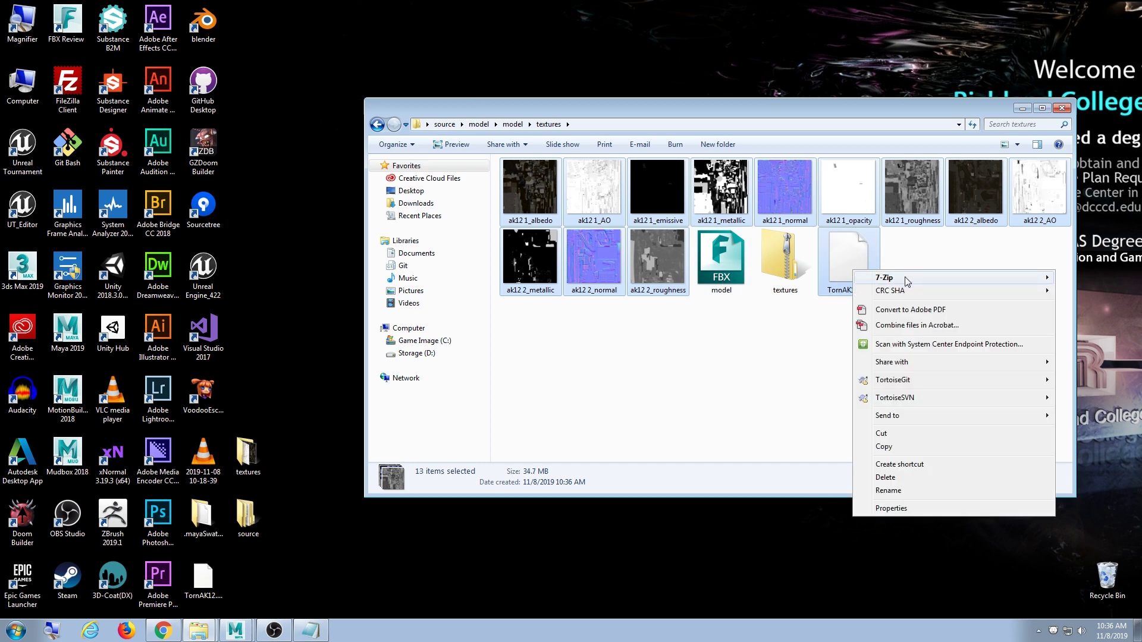
mouse_move(904, 278)
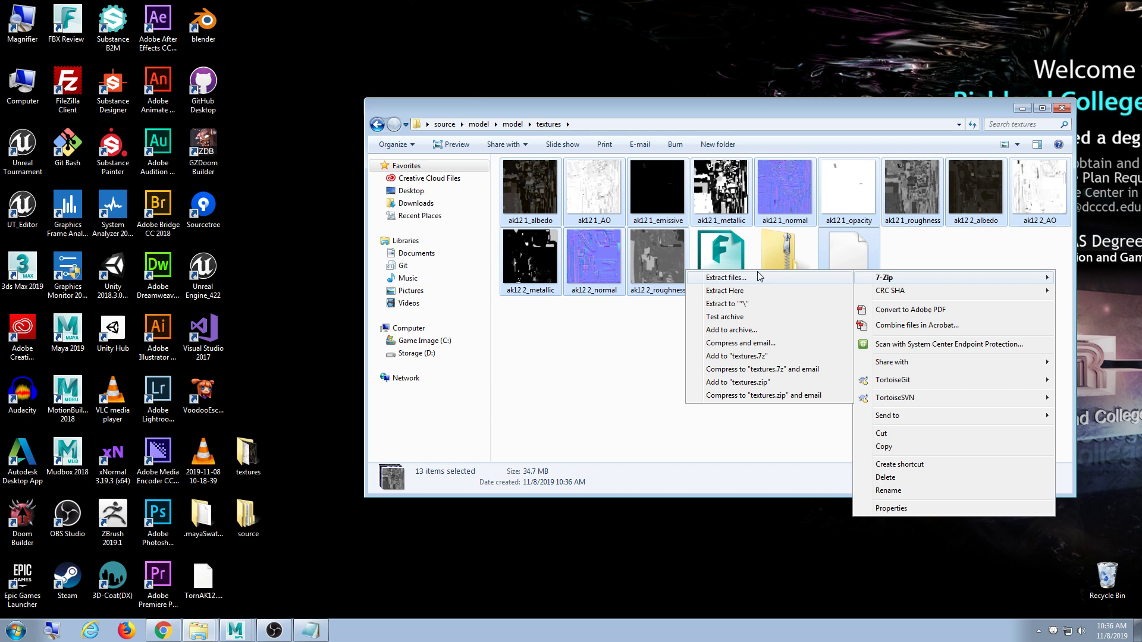
left_click(757, 330)
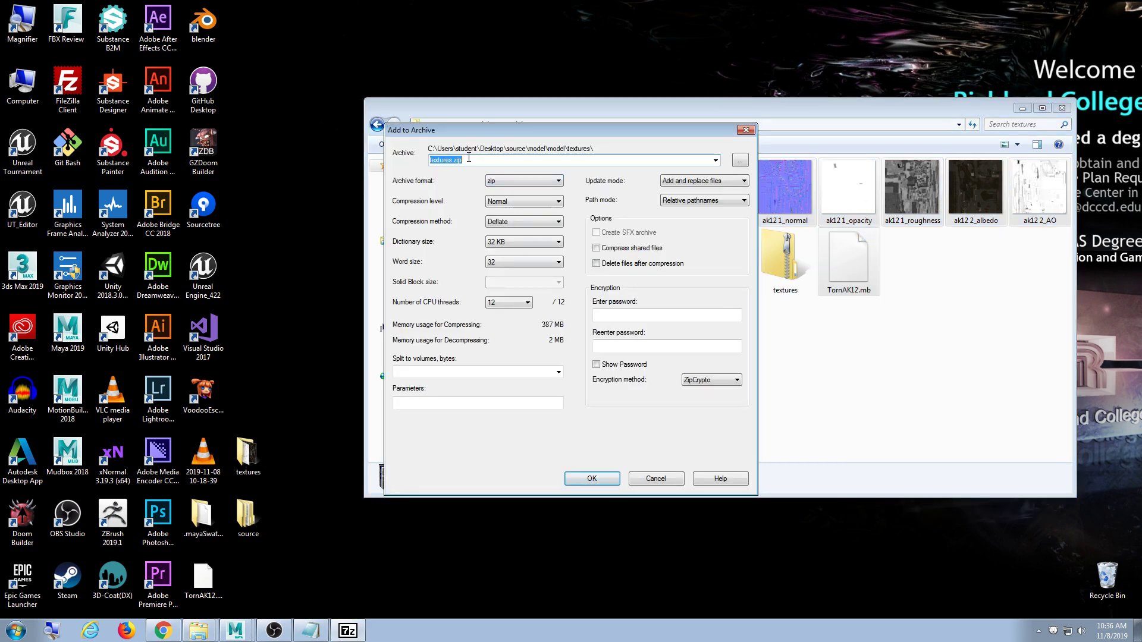
- Name the archive AK12.zip, start compressing, and bring the browser back to the front
type("AK12")
key("Return")
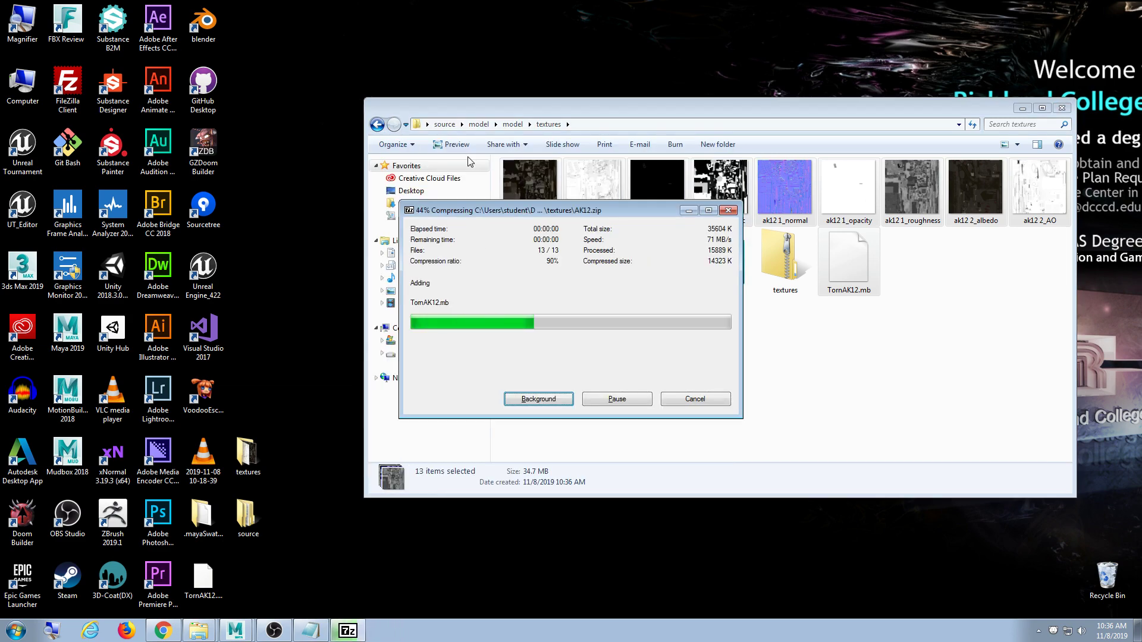
left_click(171, 630)
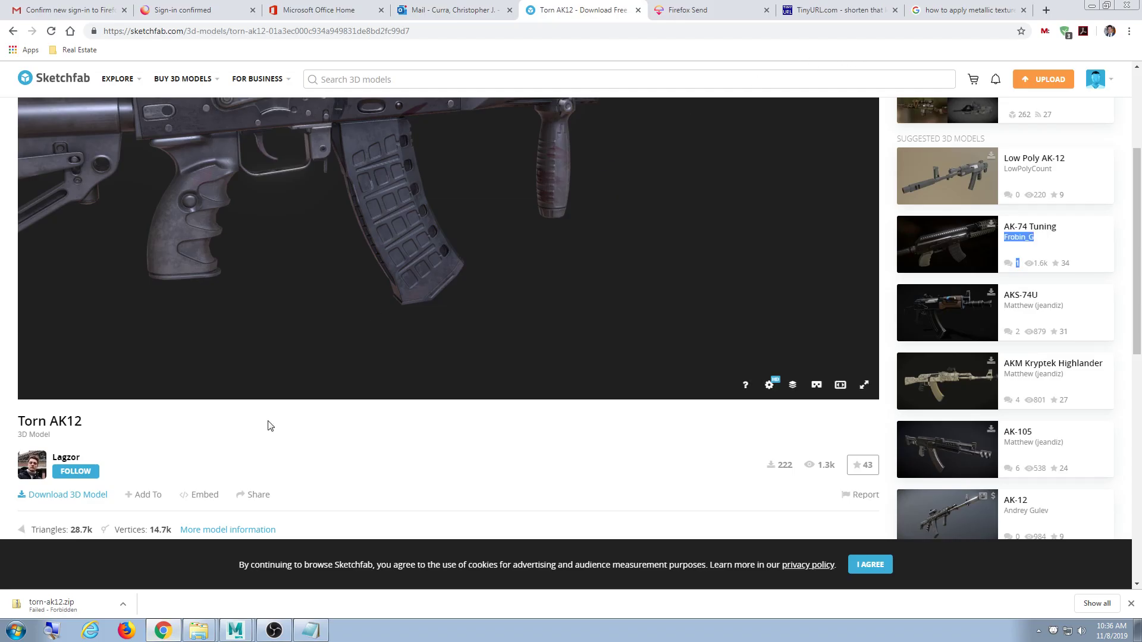
- Pick AK12.zip as the Firefox Send upload after clearing the Maya windows off the file picker
left_click(690, 10)
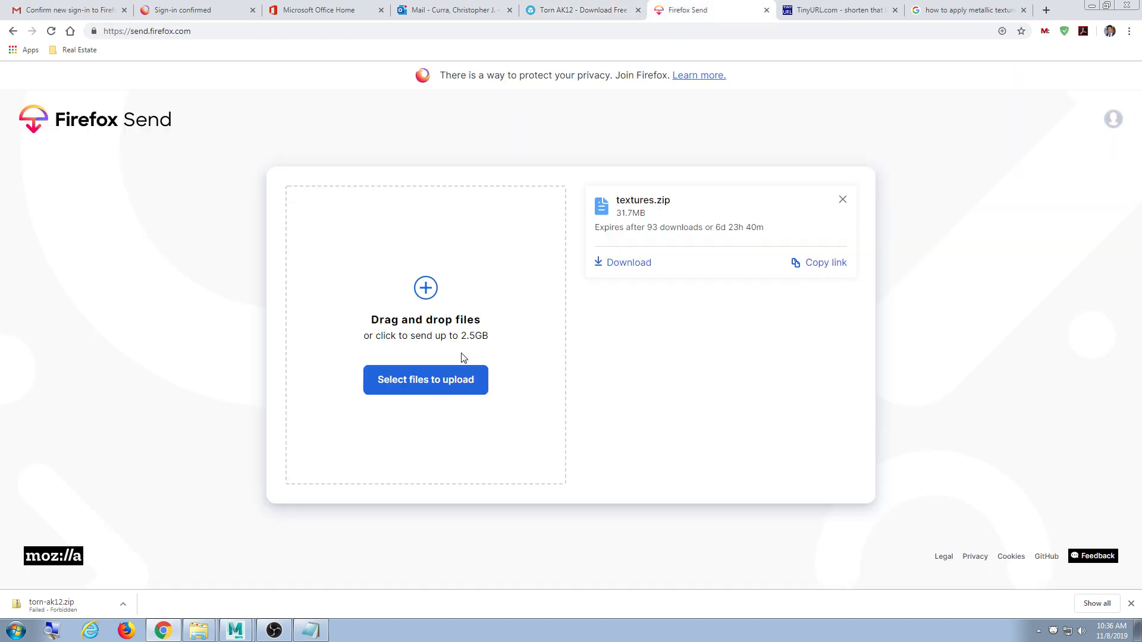
left_click(436, 388)
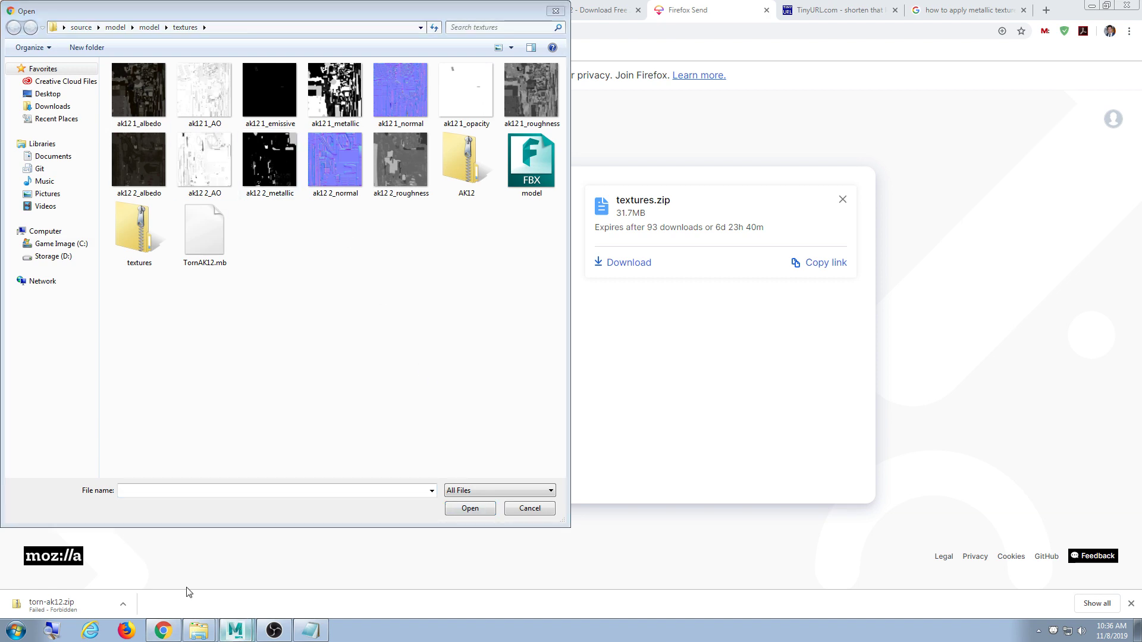
left_click(236, 631)
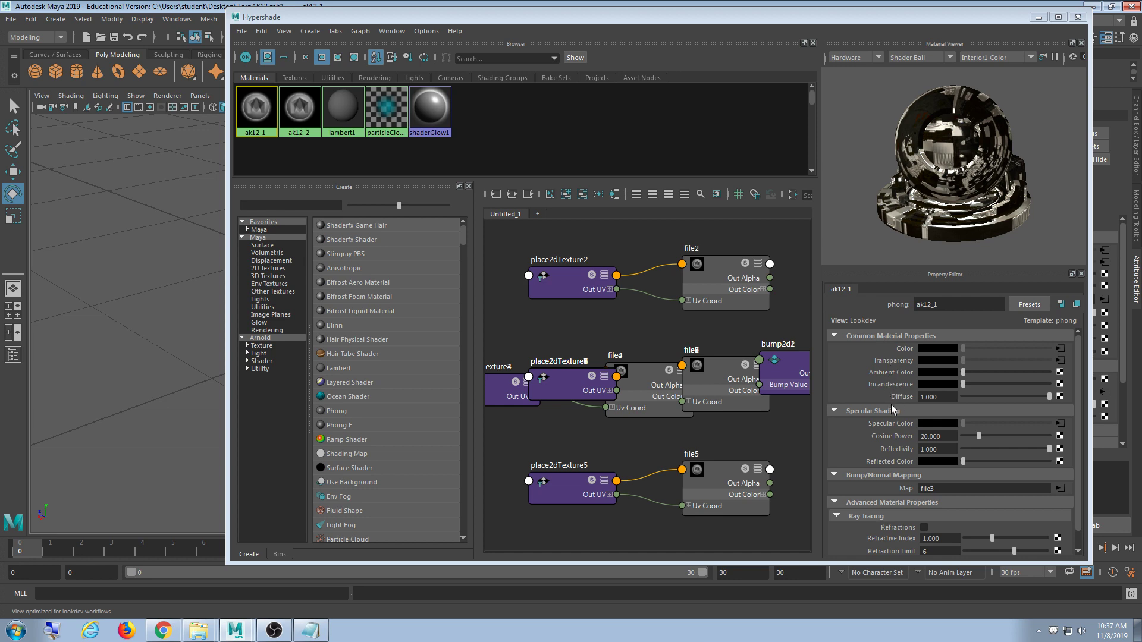
left_click(1039, 17)
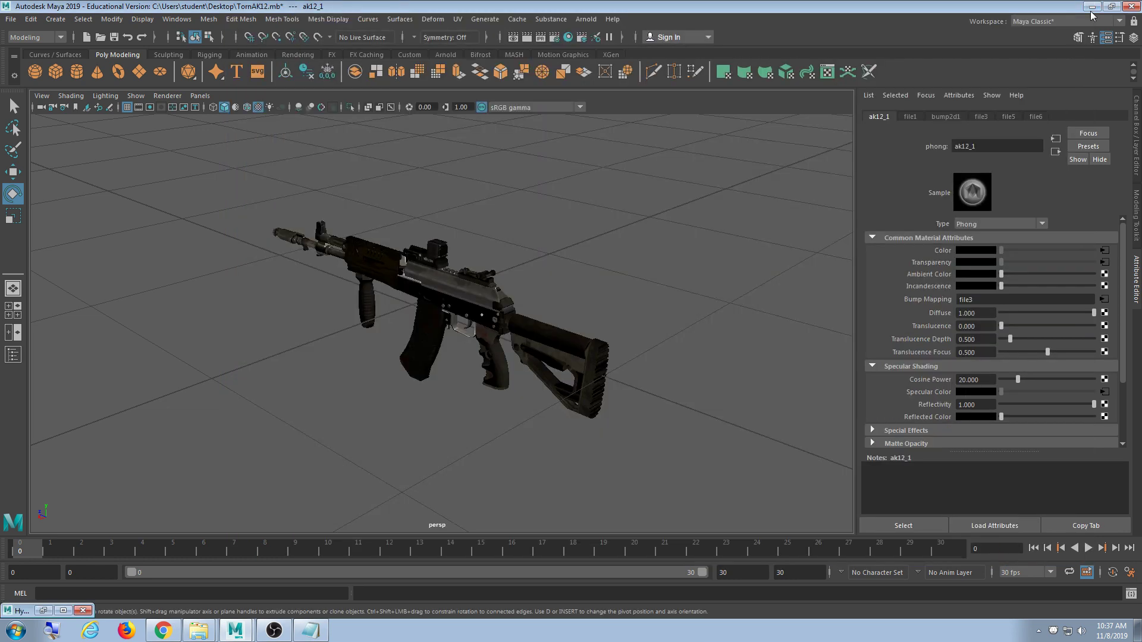
left_click(1092, 6)
left_click(556, 11)
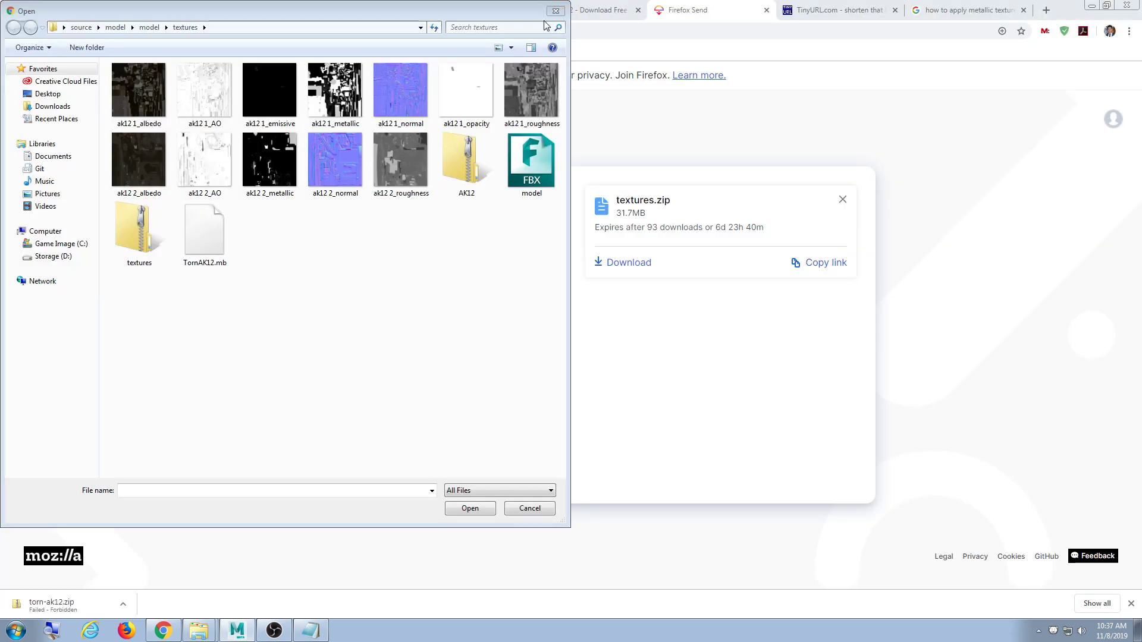
double_click(470, 179)
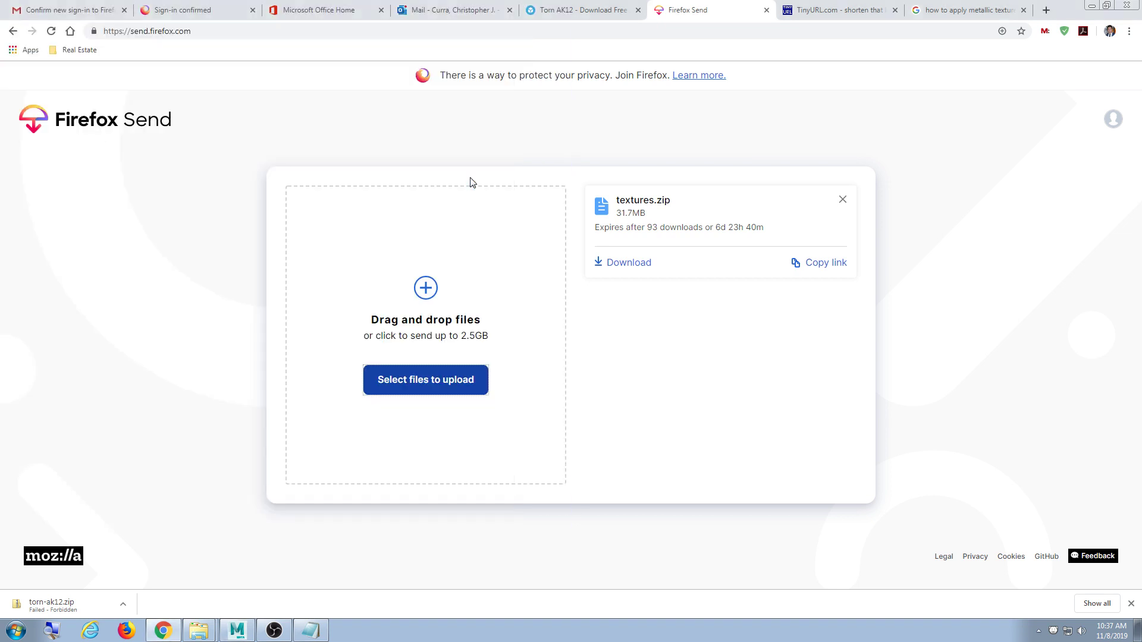
- Set the link to expire after 100 downloads or 7 days and start the upload
left_click(391, 413)
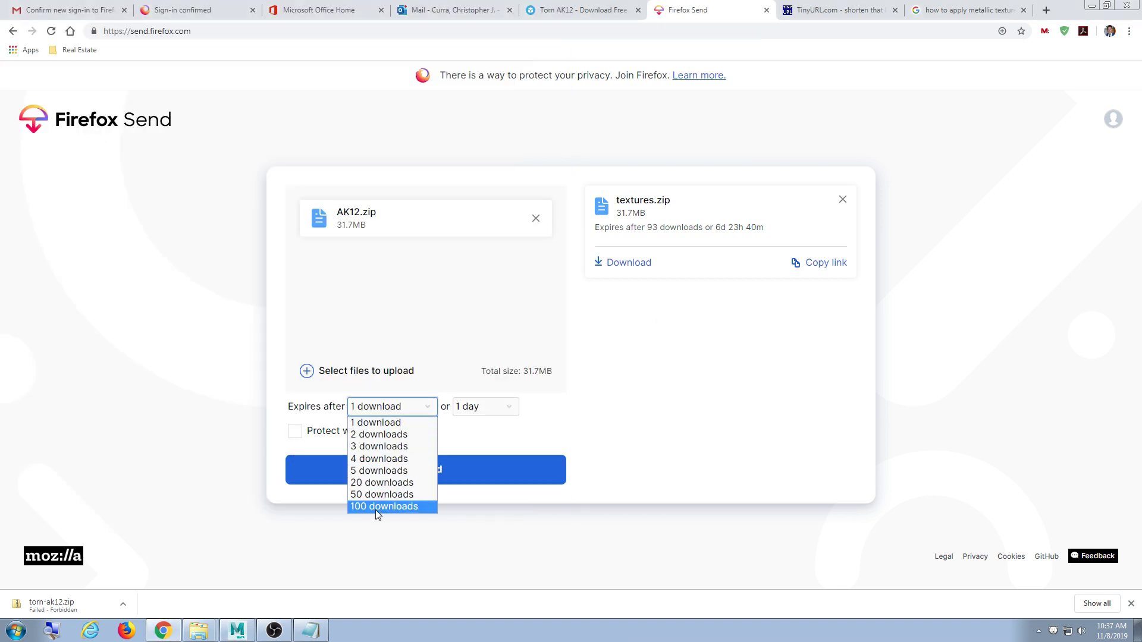
left_click(380, 507)
left_click(470, 407)
left_click(470, 459)
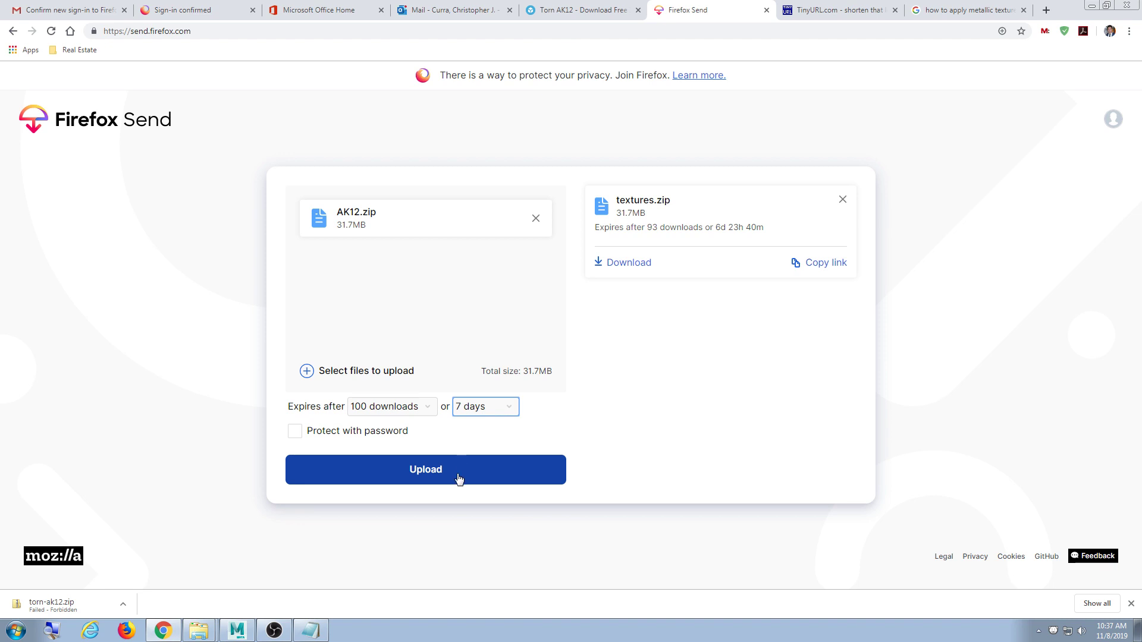
left_click(457, 476)
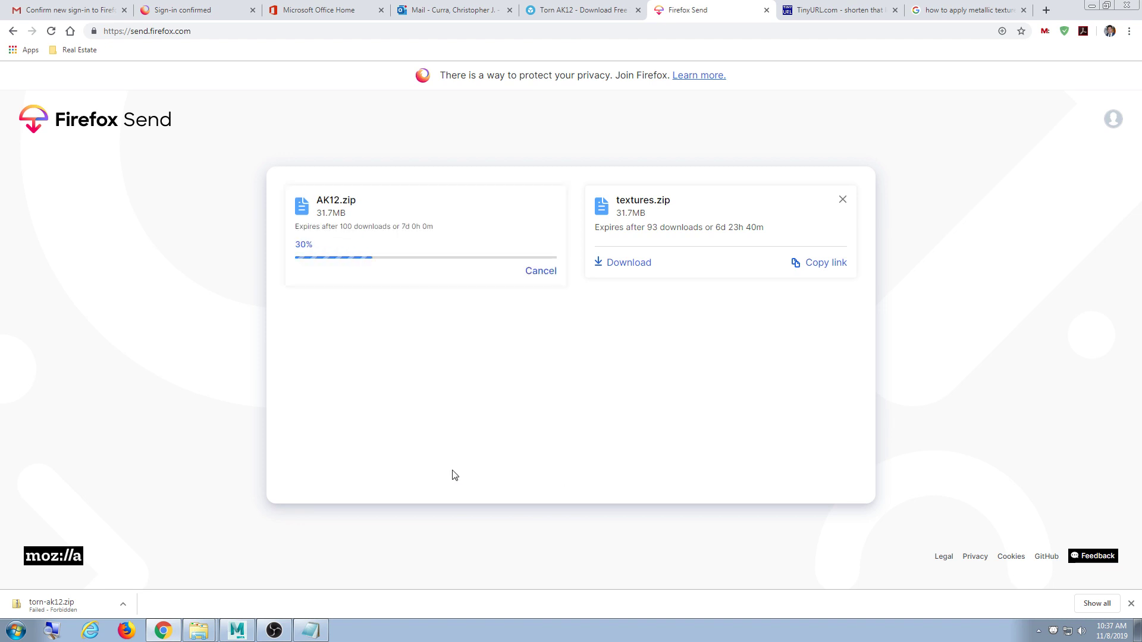
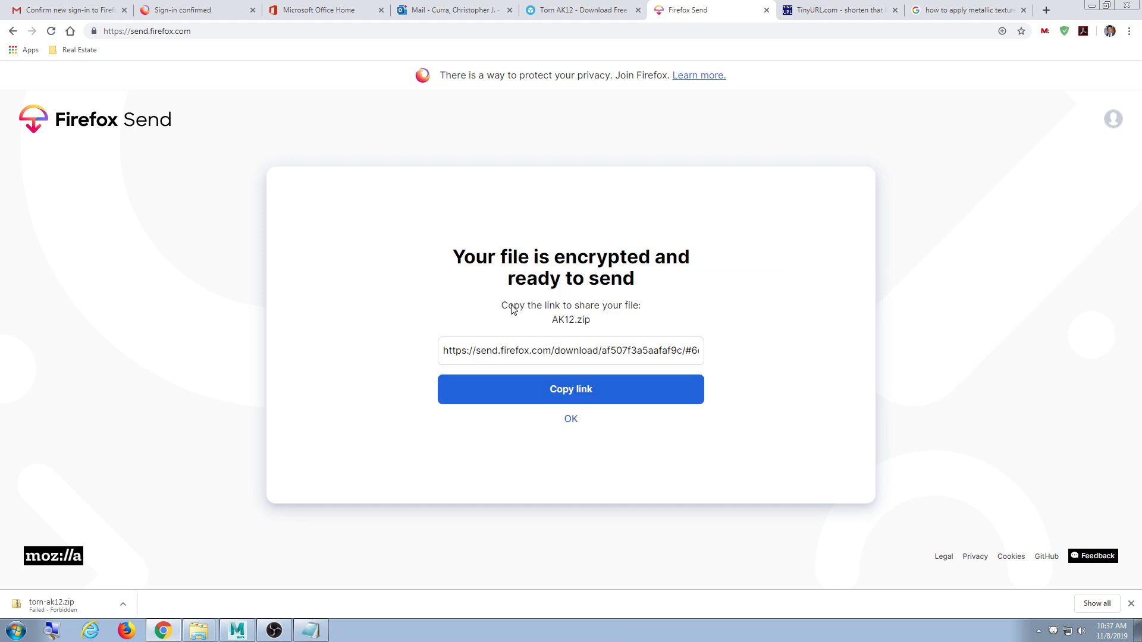
left_click(556, 393)
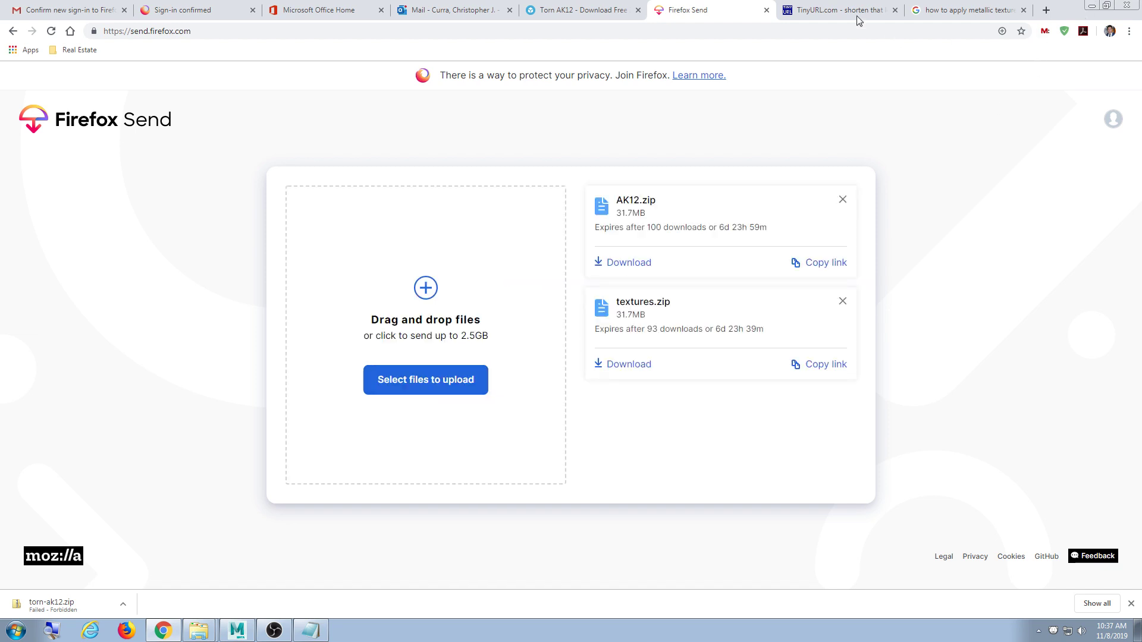
left_click(856, 13)
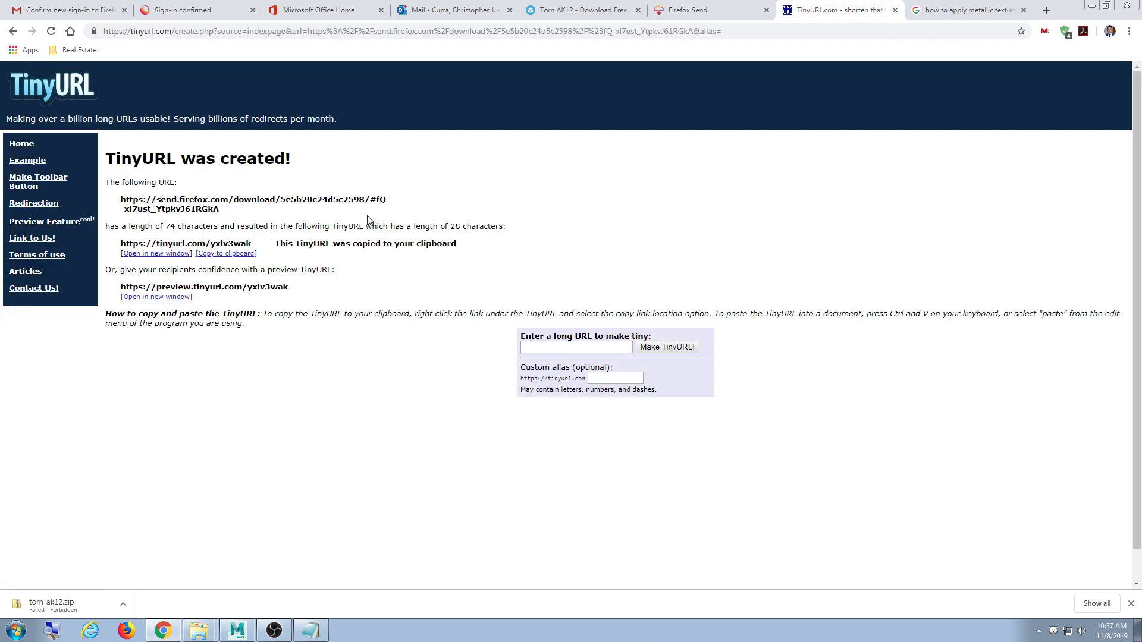
left_click(567, 348)
key("ctrl+v")
left_click(657, 351)
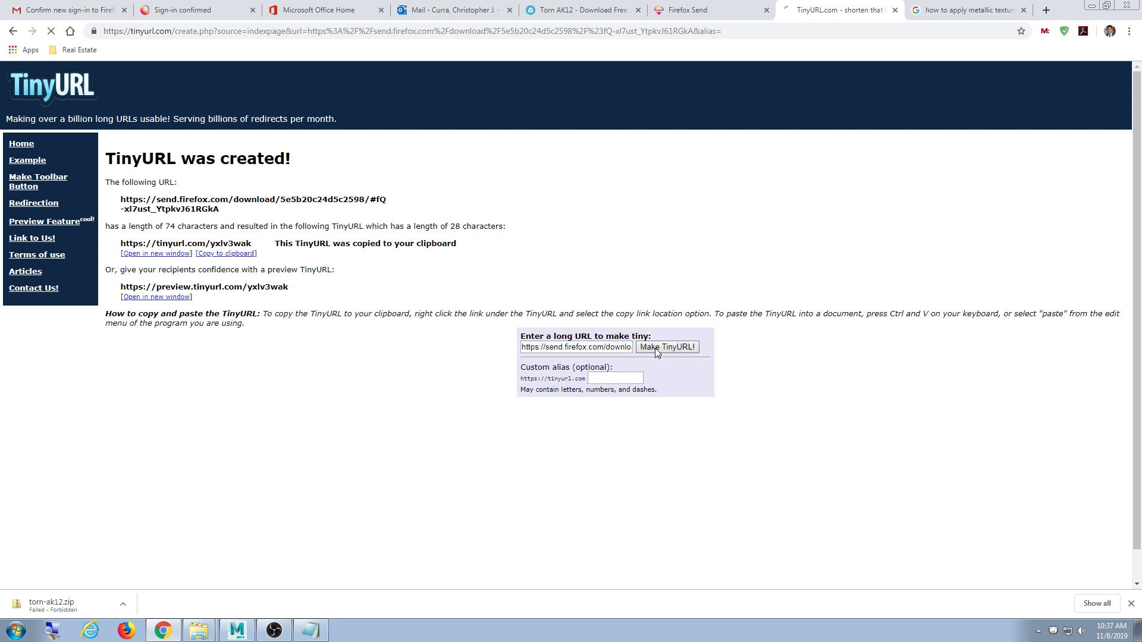
- Minimize the browser and bring the Notepad notes back up
left_click(1106, 6)
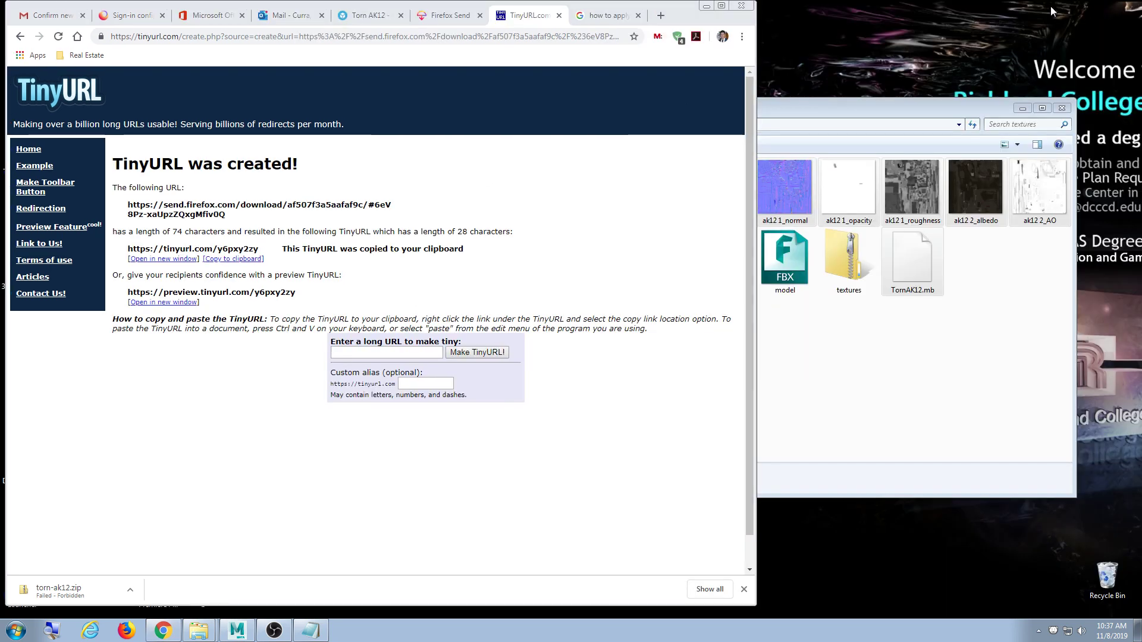
left_click(706, 6)
left_click(311, 631)
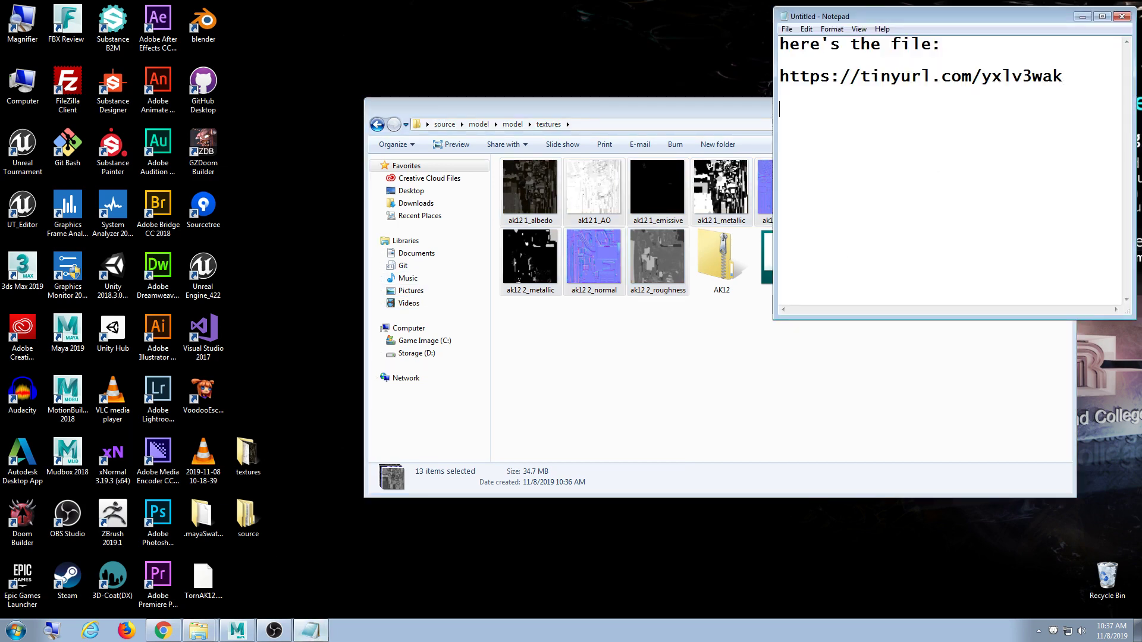
type("maya file:")
key("Return")
key("Return")
key("ctrl+v")
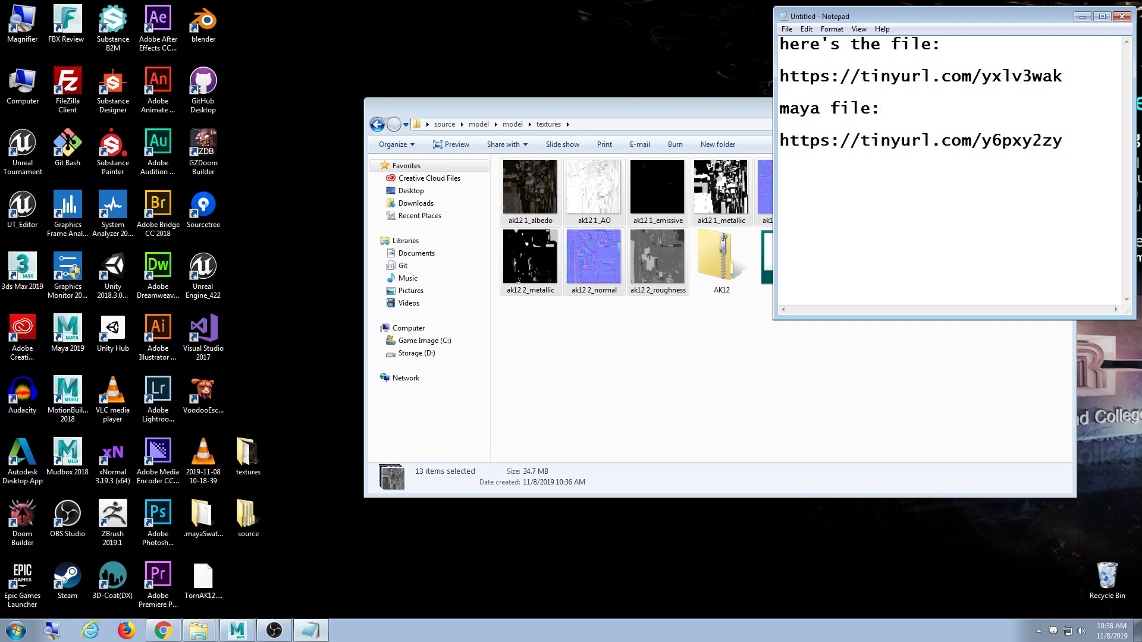
left_click_drag(871, 95, 710, 23)
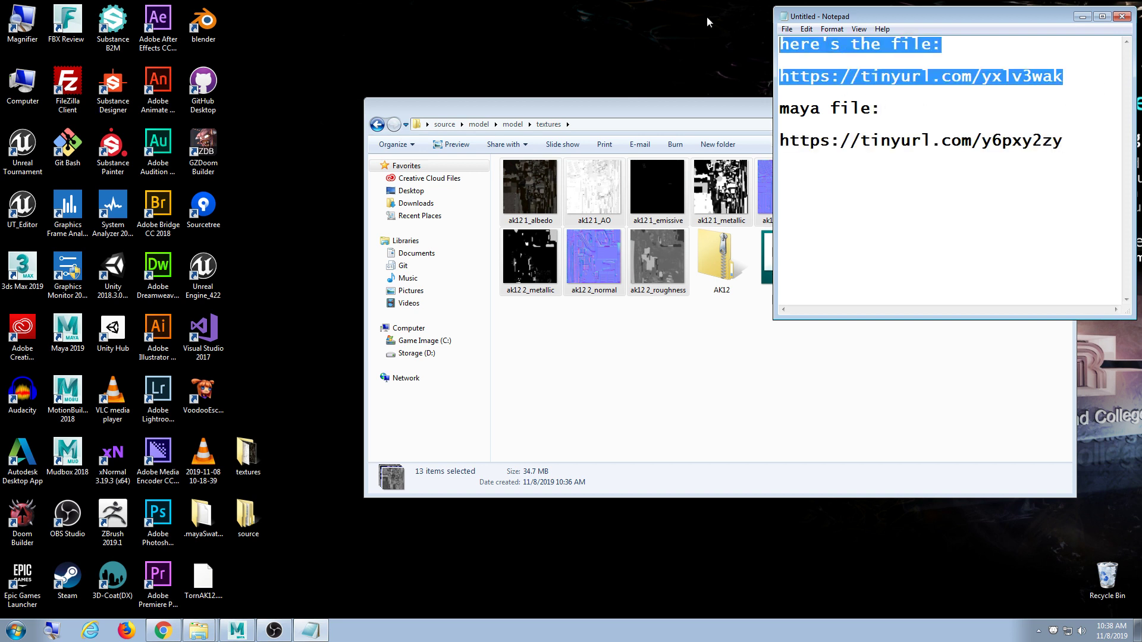
key("BackSpace")
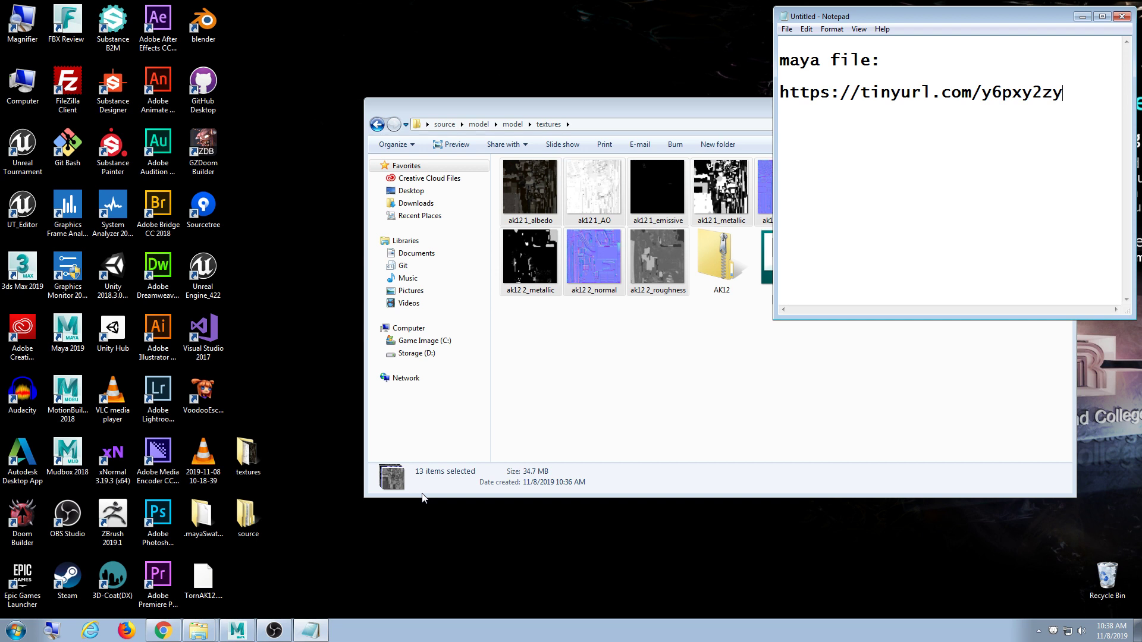
left_click(237, 630)
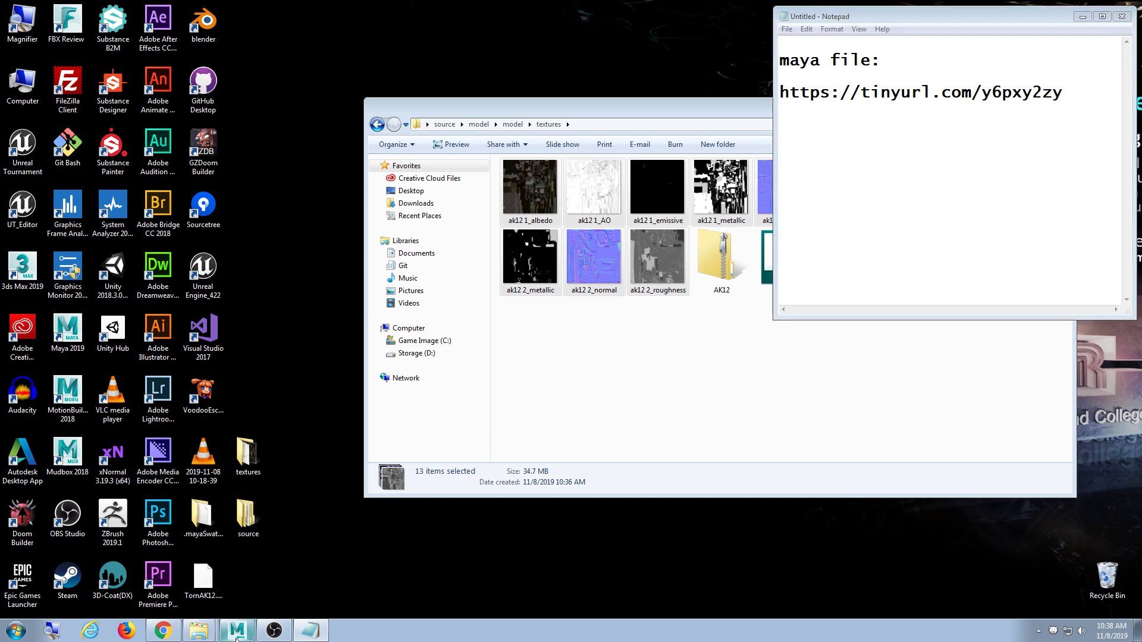
- Close the Hypershade and show the Channel Box and Layers panel in Maya
left_click(1077, 17)
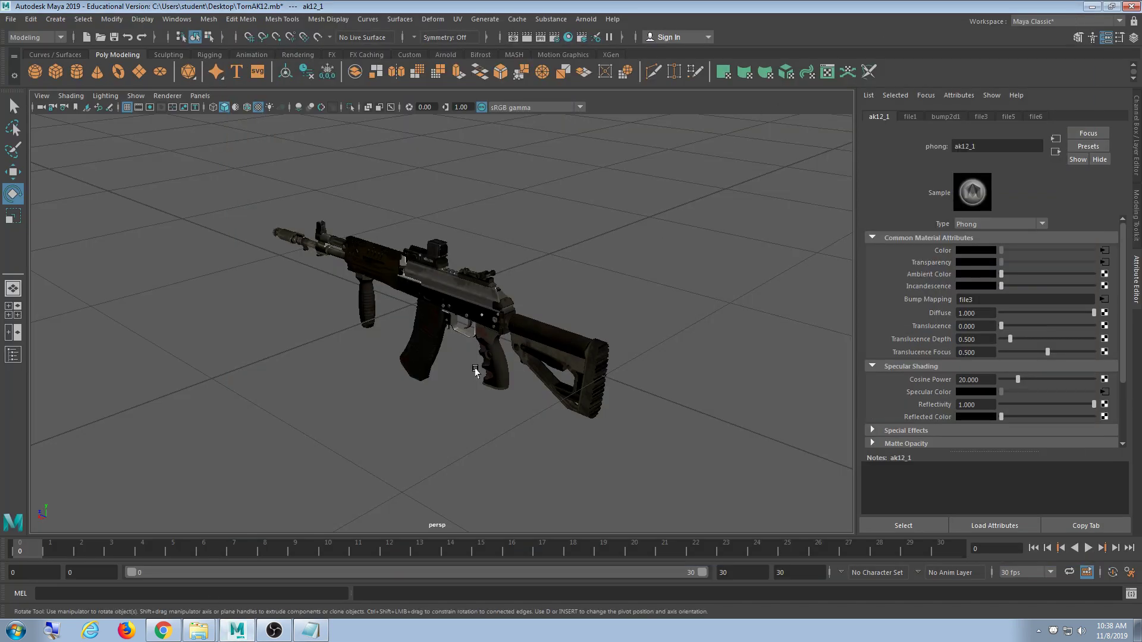
scroll(485, 377, "down", 3)
key("ctrl+a")
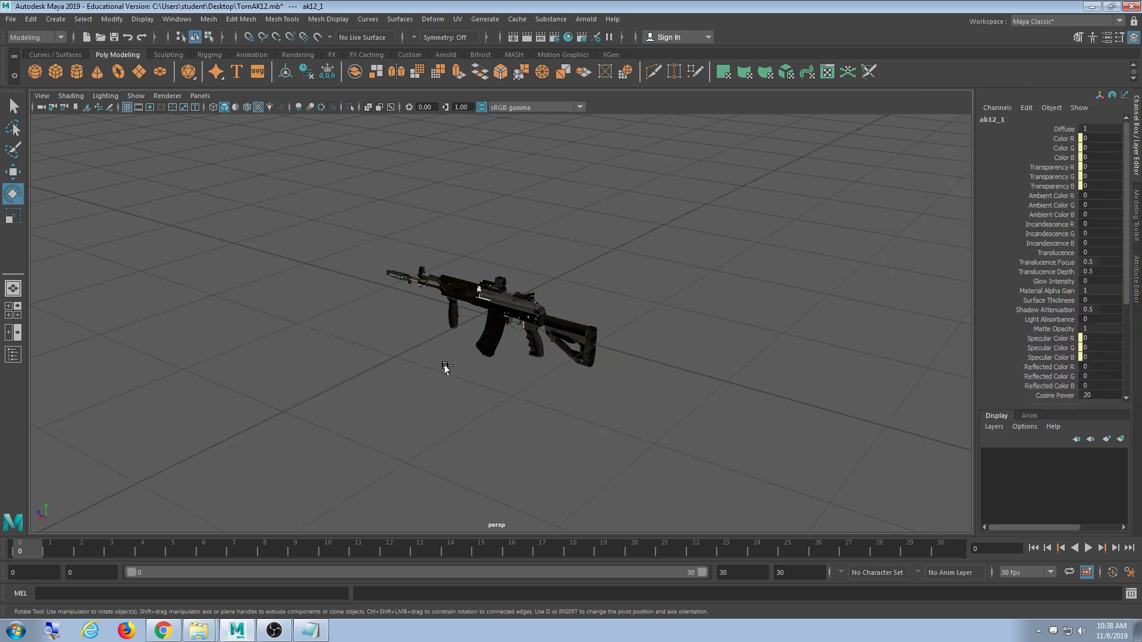
- Search 'torn ak 12' in a new Chrome tab and open the AK-12 Wikipedia article
left_click(163, 631)
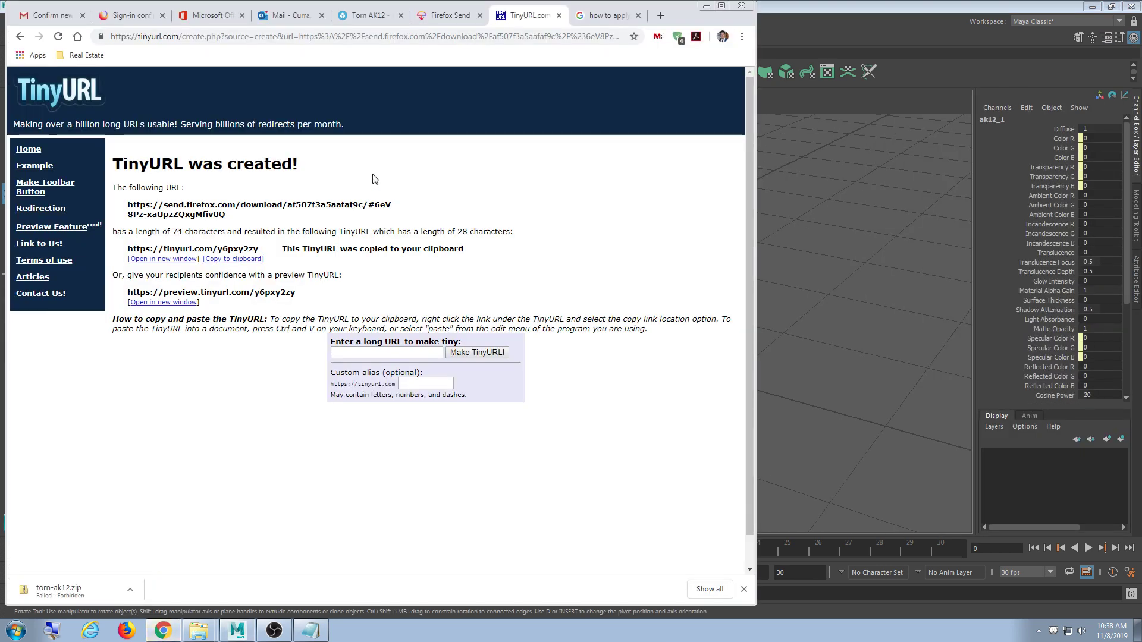
left_click(721, 5)
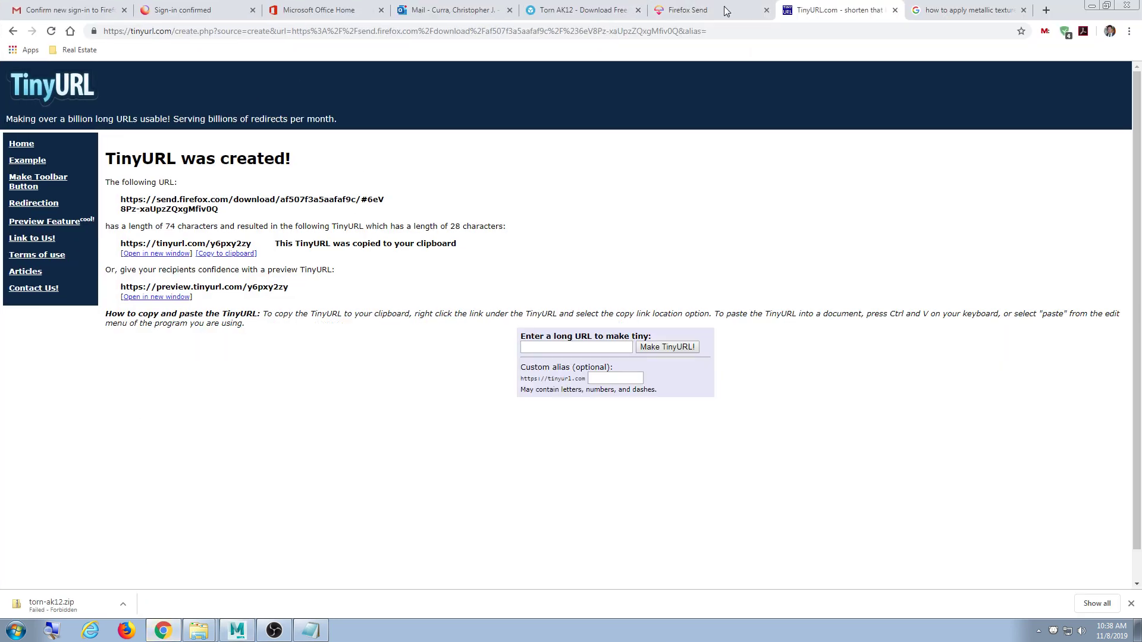
left_click(1045, 10)
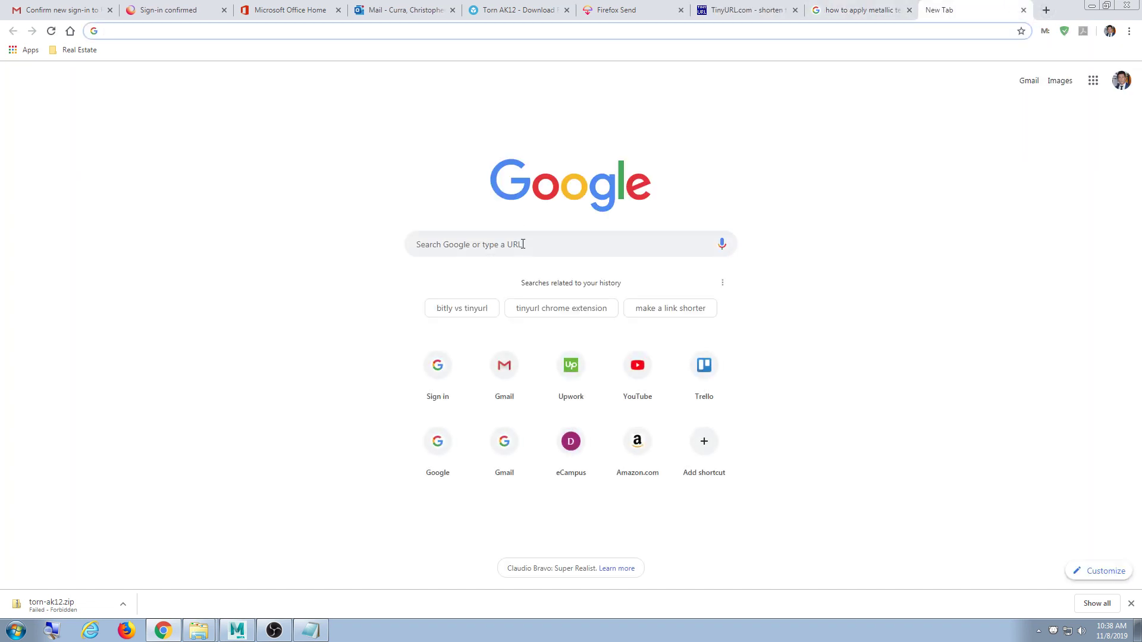
type("to")
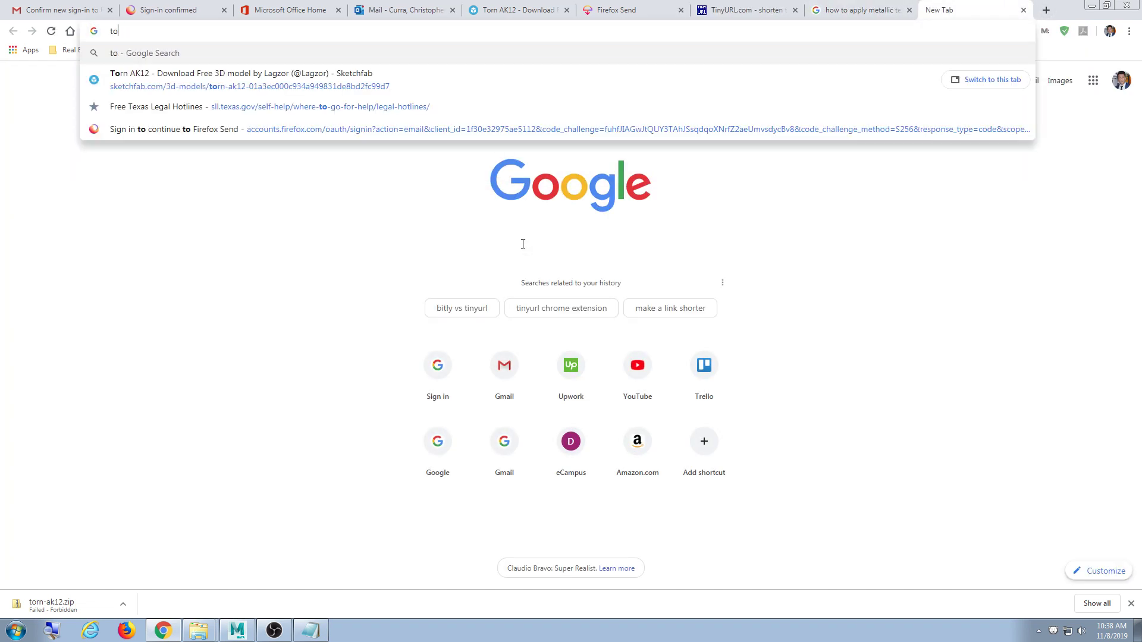
type("rn ak 12")
key("Return")
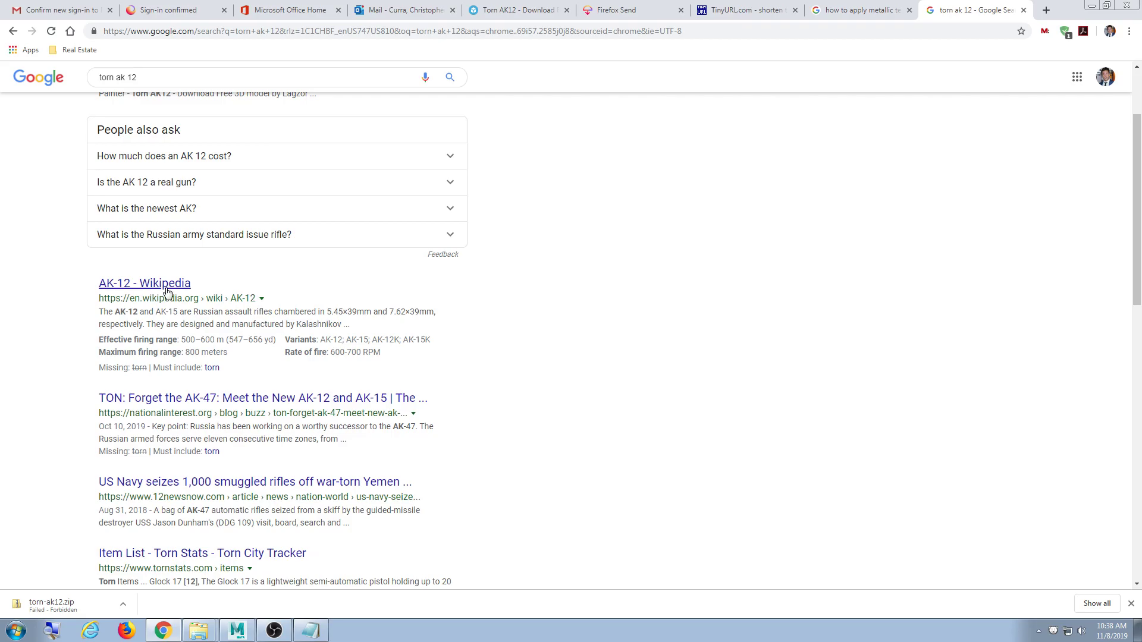
left_click(173, 285)
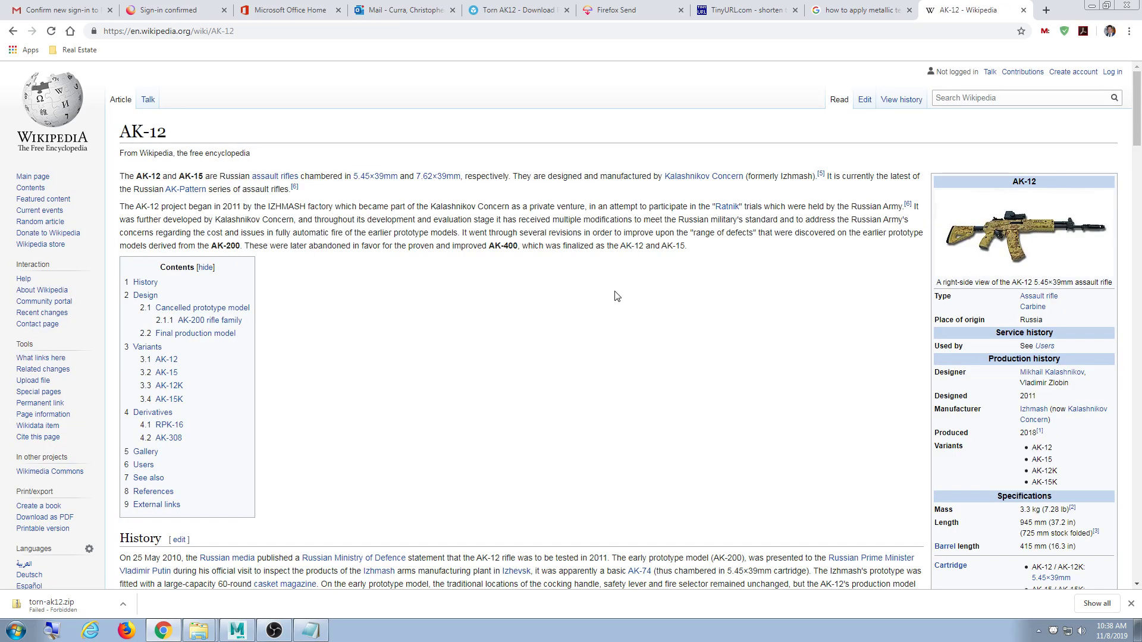
- Read through the AK-12 article, then minimize the browser
scroll(620, 296, "down", 12)
scroll(633, 309, "up", 3)
scroll(634, 309, "up", 7)
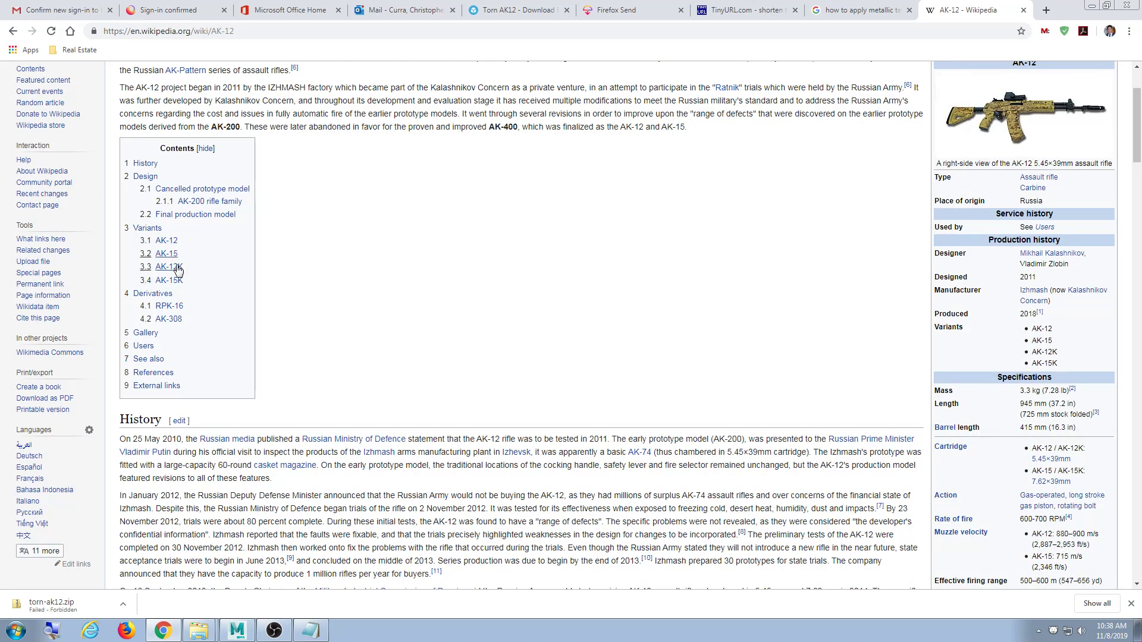
scroll(178, 315, "down", 5)
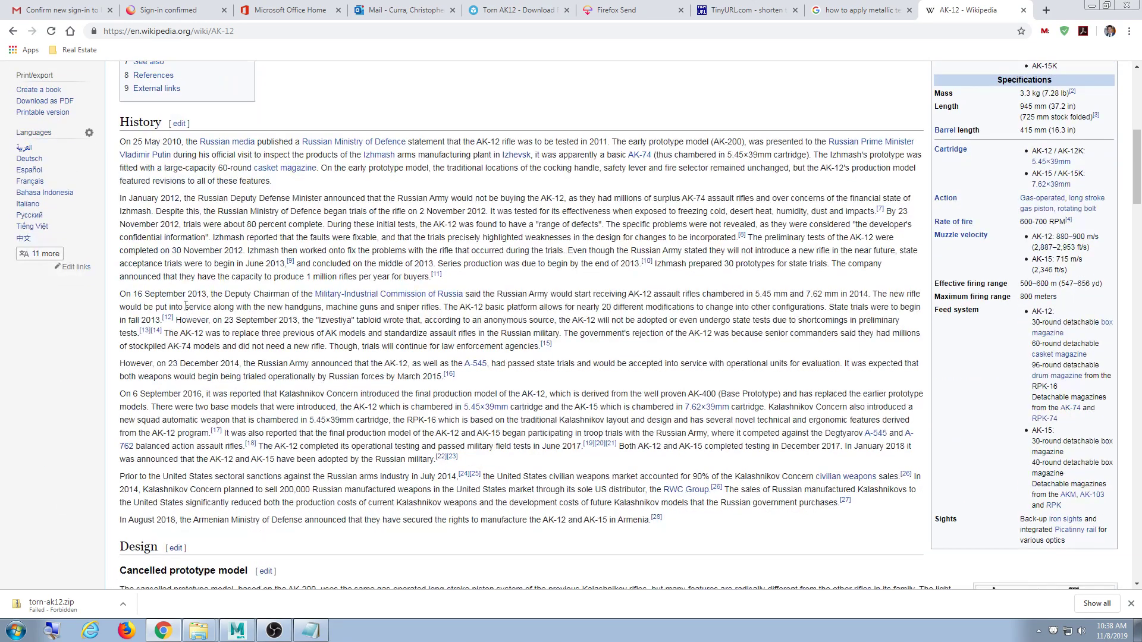
scroll(187, 306, "down", 5)
scroll(188, 304, "down", 5)
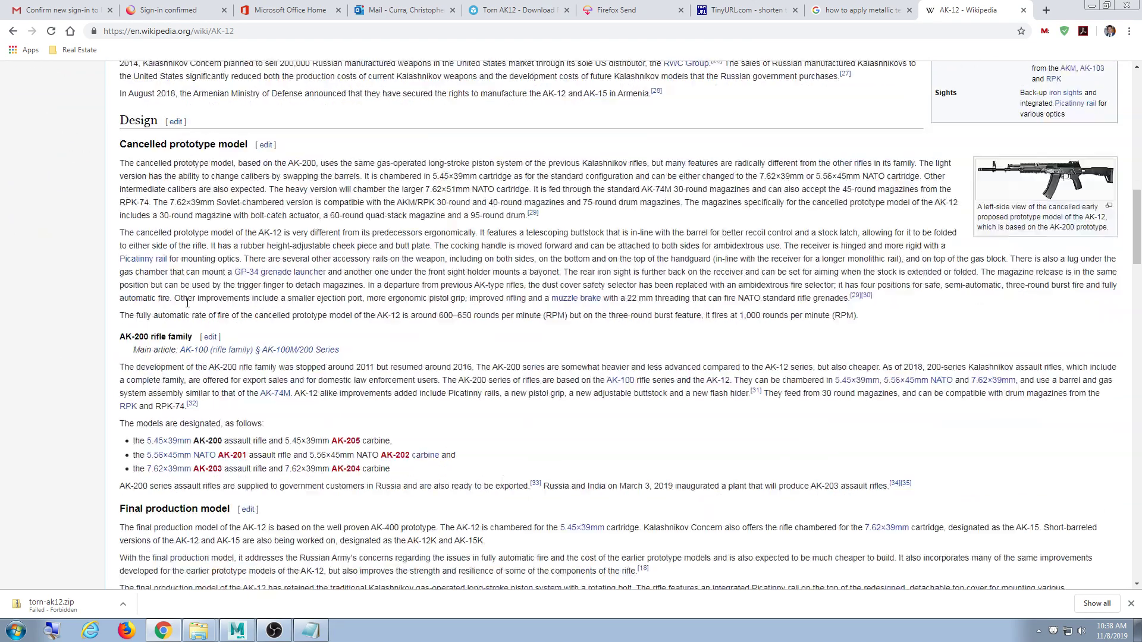
scroll(189, 302, "down", 4)
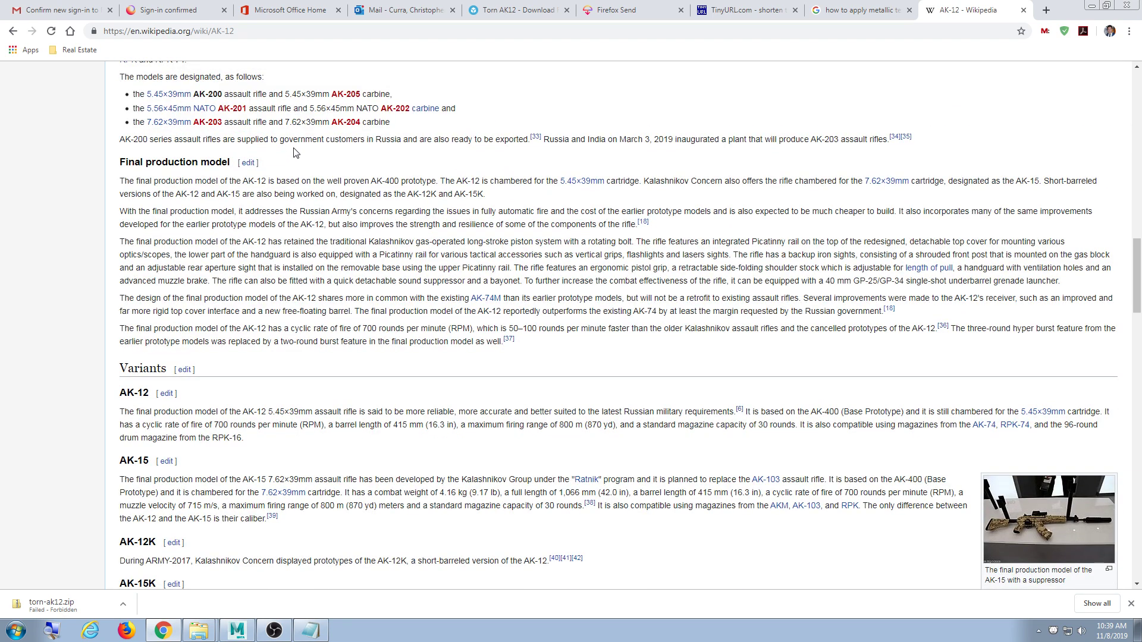
scroll(295, 150, "up", 3)
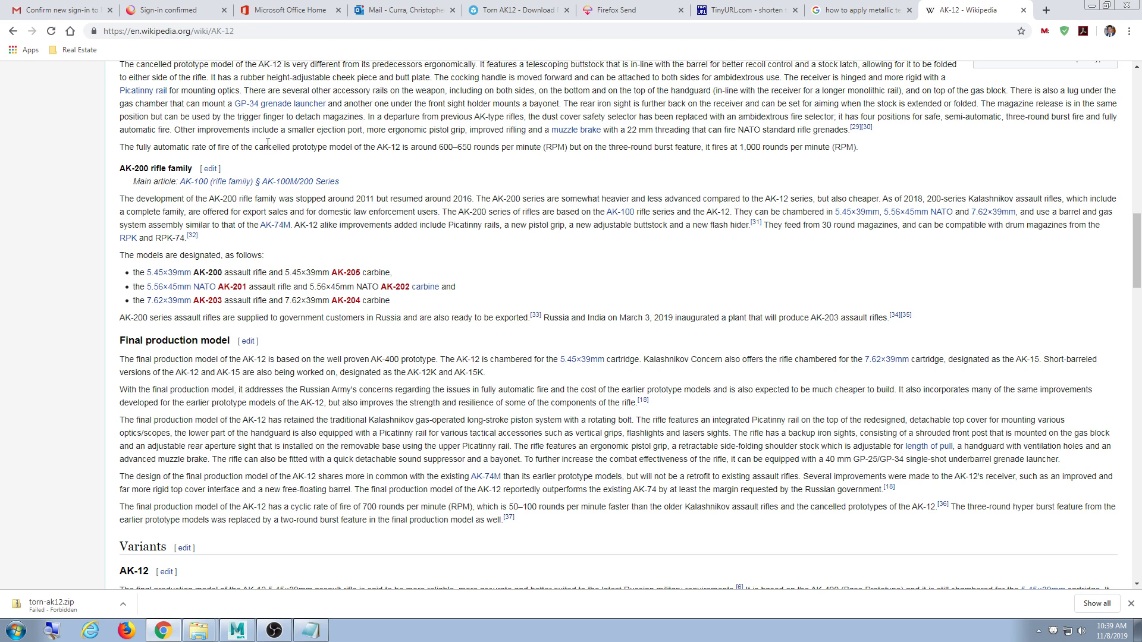
left_click(1092, 6)
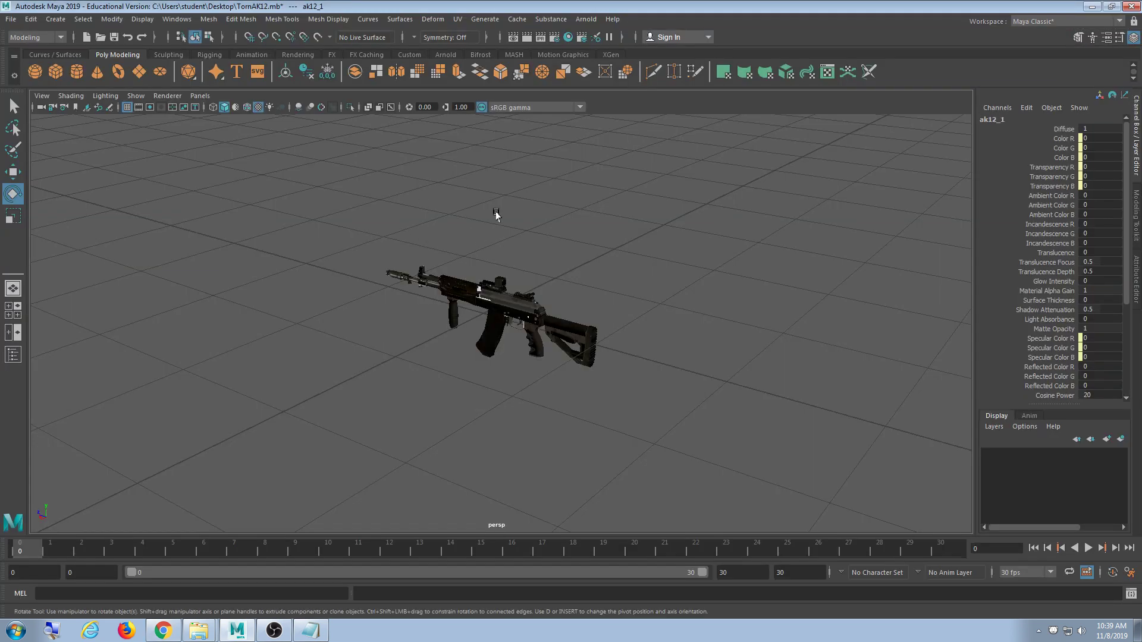
scroll(476, 290, "up", 2)
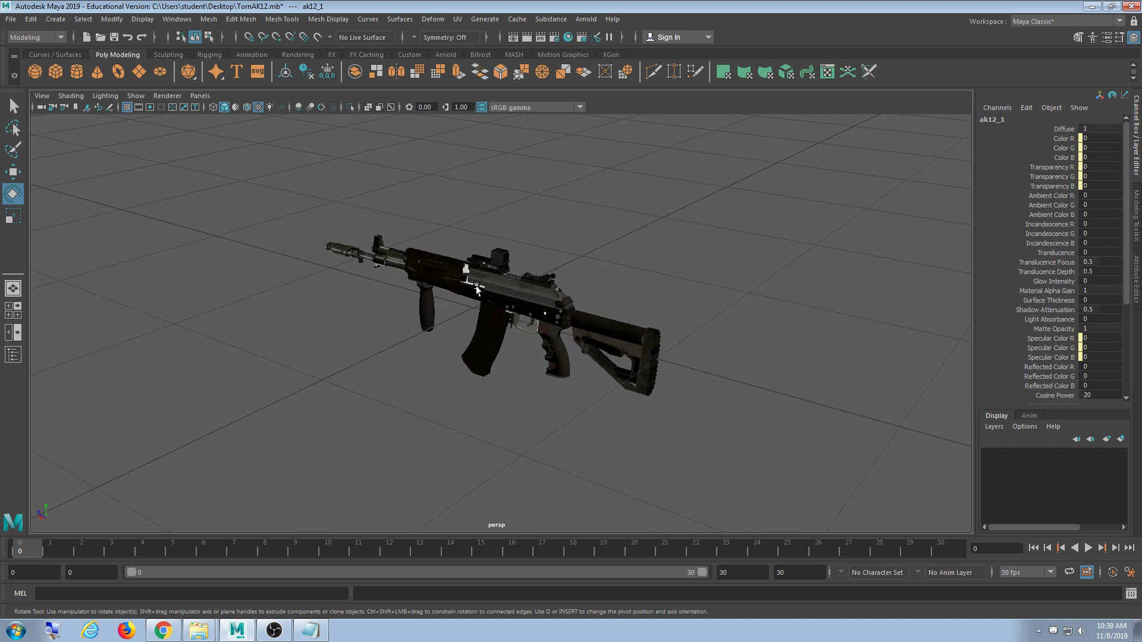
scroll(477, 290, "up", 3)
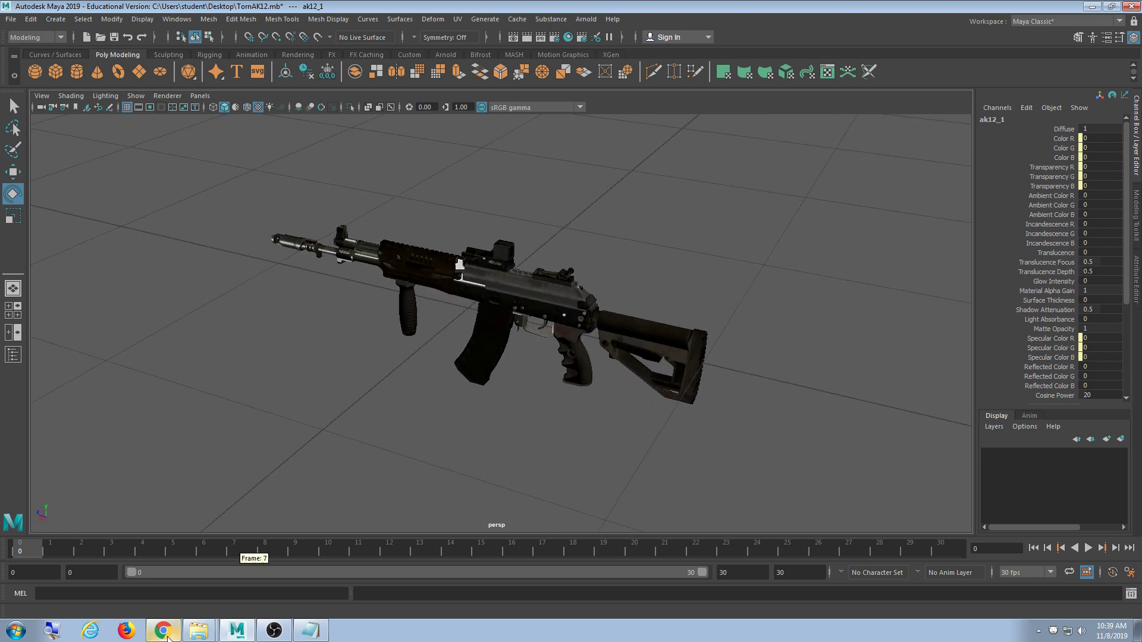
left_click(164, 632)
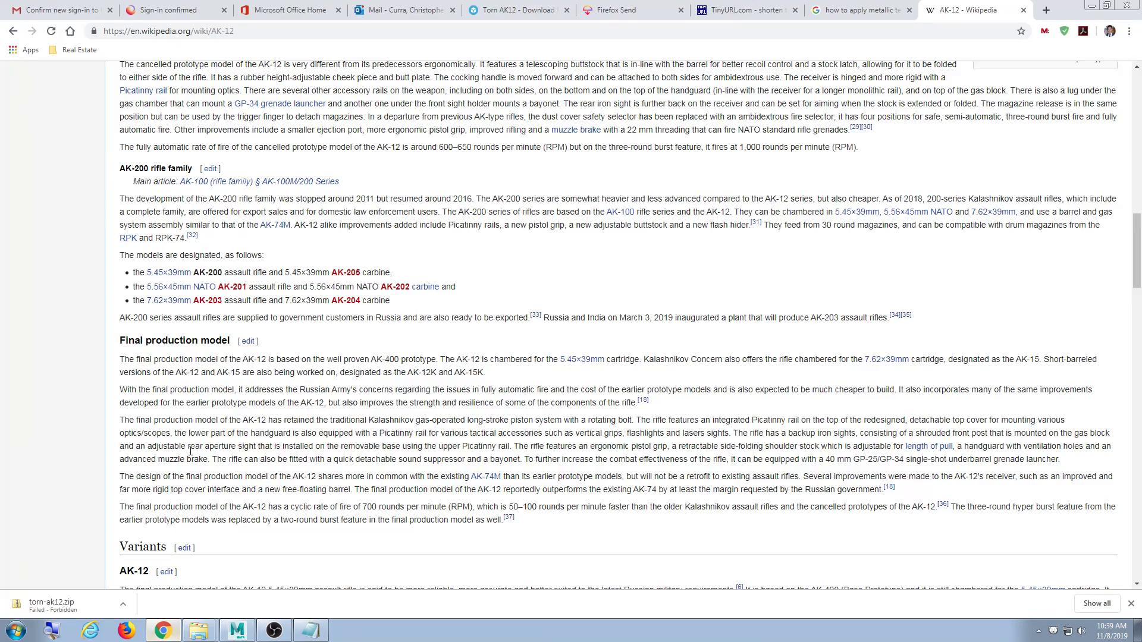
left_click(957, 31)
type("11")
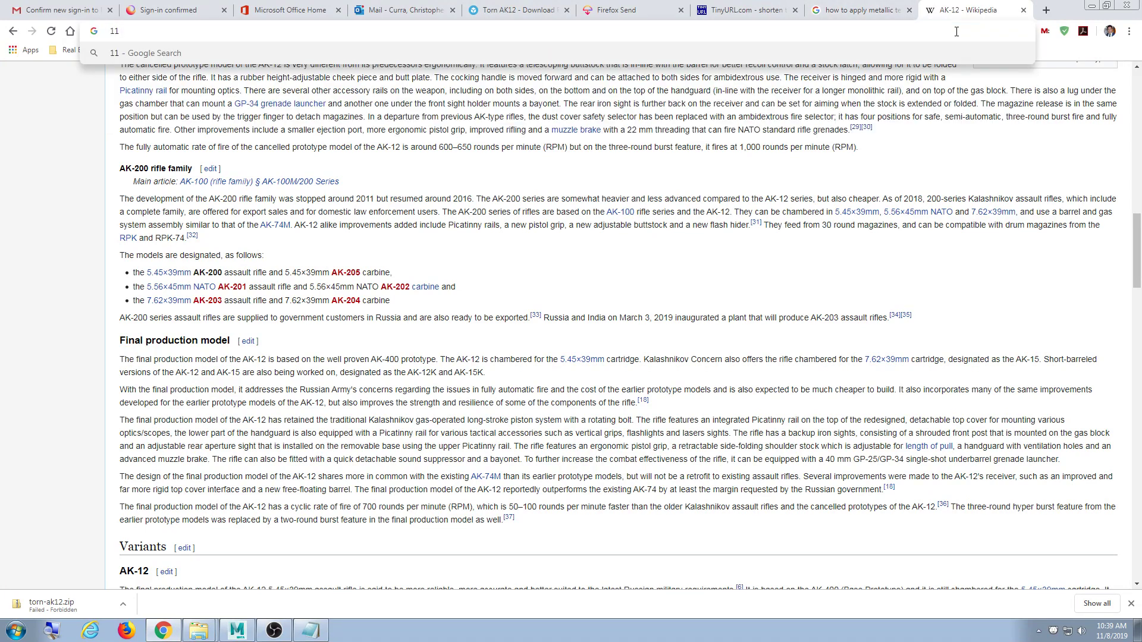
type(" se")
left_click(1090, 5)
left_click_drag(702, 355, 657, 349, "alt")
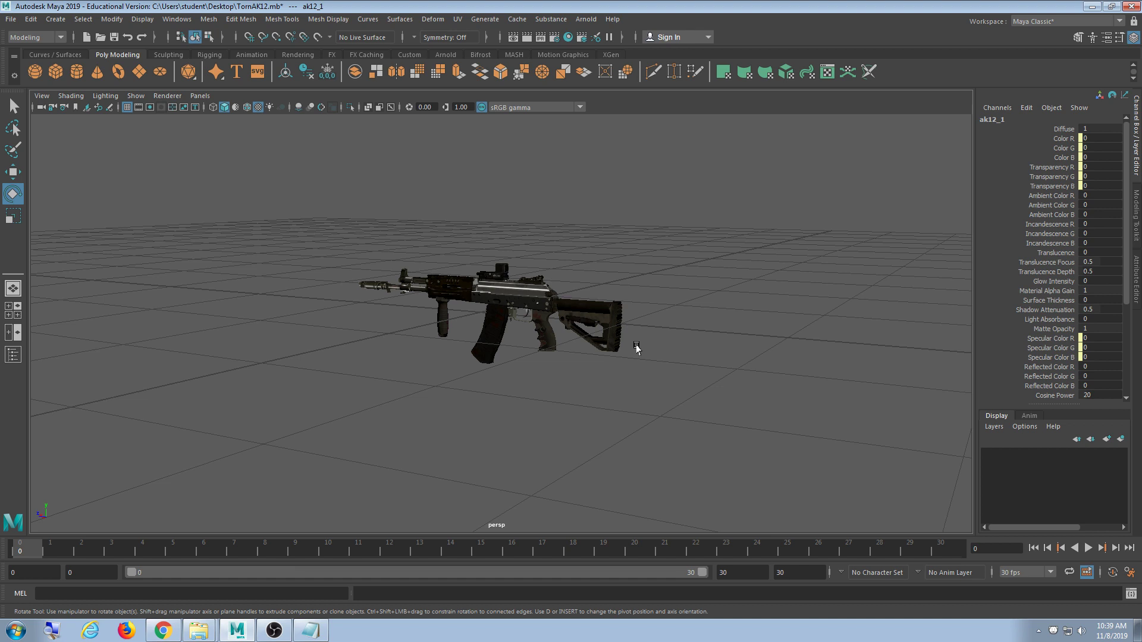
left_click_drag(640, 291, 537, 330)
left_click_drag(576, 363, 591, 387, "alt")
left_click(739, 300)
left_click_drag(689, 255, 396, 360)
left_click(556, 425)
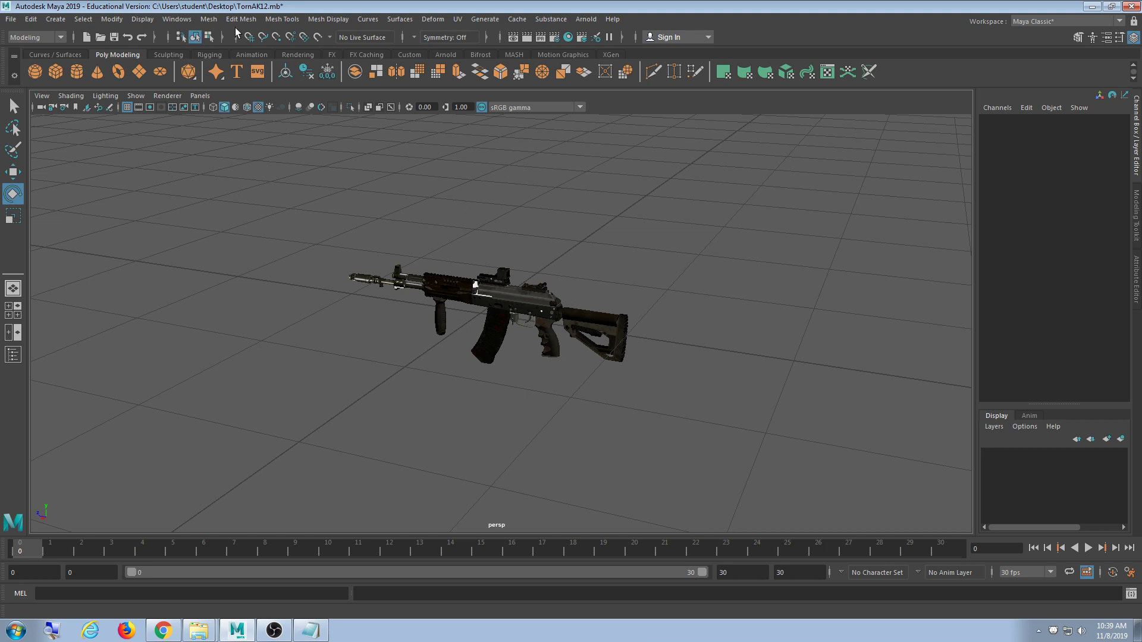
- Switch Maya's menu set to Rigging
left_click(186, 21)
mouse_move(92, 22)
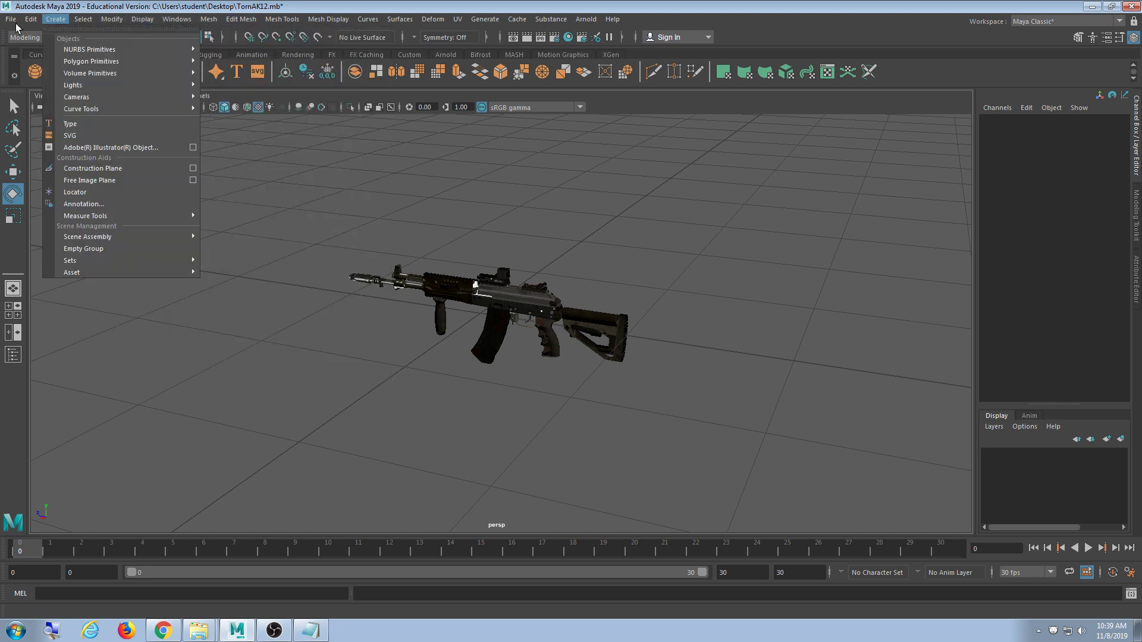
left_click(36, 37)
left_click(36, 36)
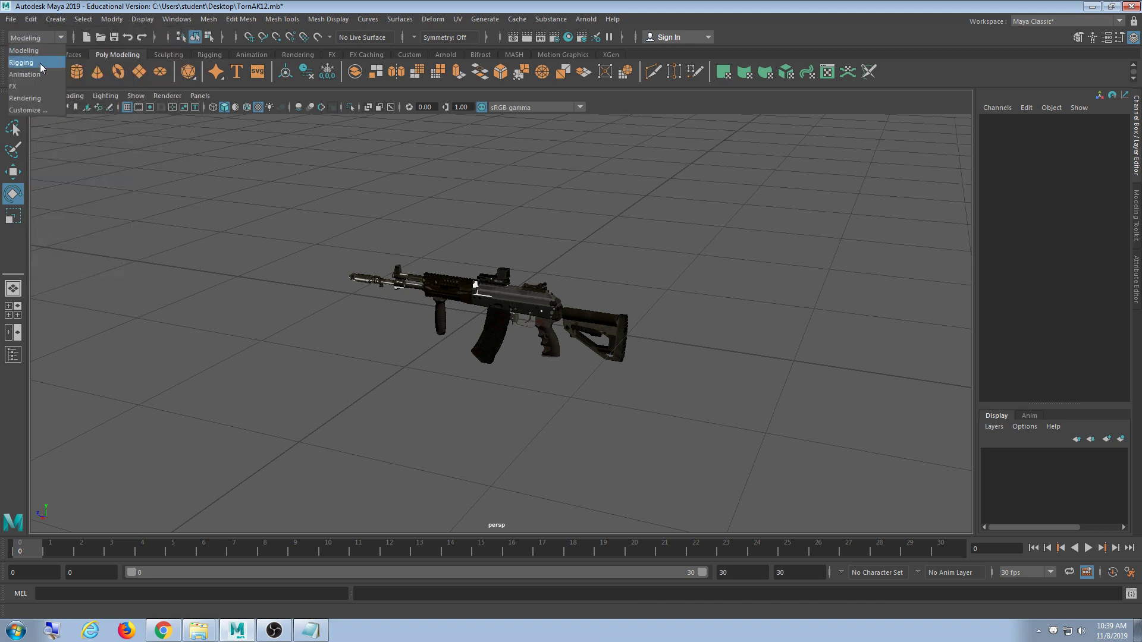
left_click(41, 63)
- Select all the rifle meshes and frame them in the viewport
left_click(84, 19)
mouse_move(163, 24)
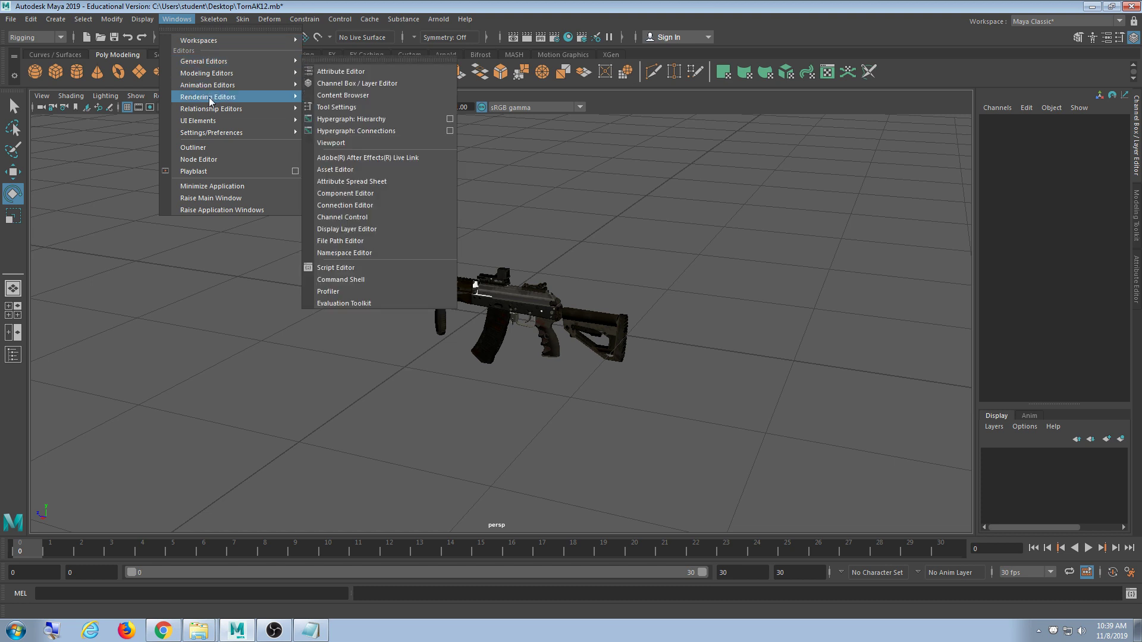
mouse_move(205, 81)
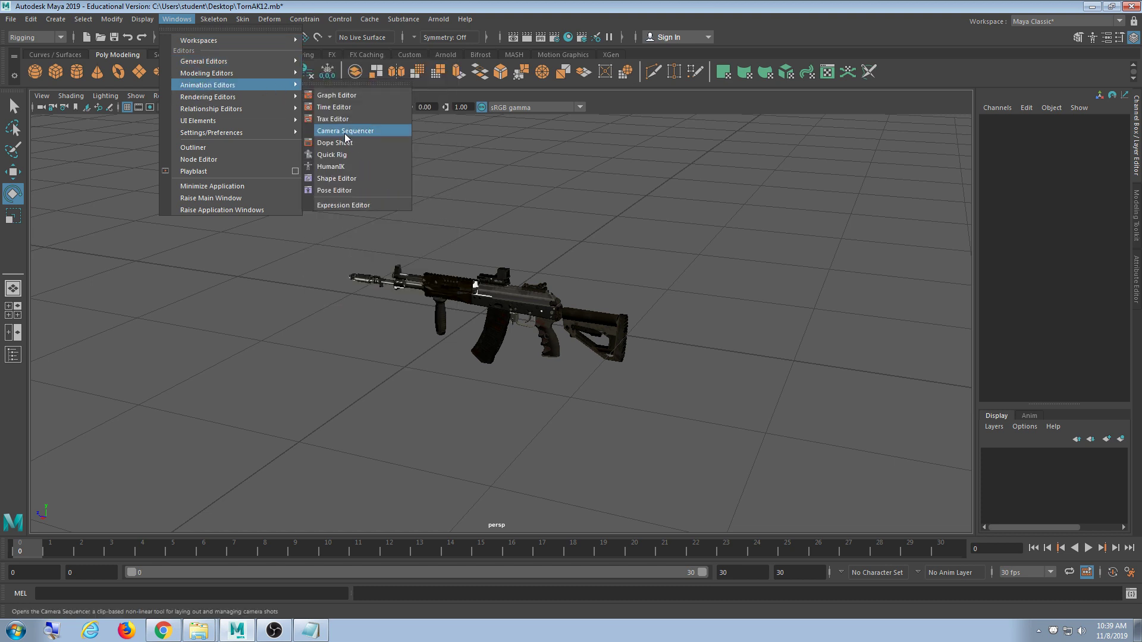
left_click(642, 223)
left_click_drag(858, 239, 263, 441)
key("f")
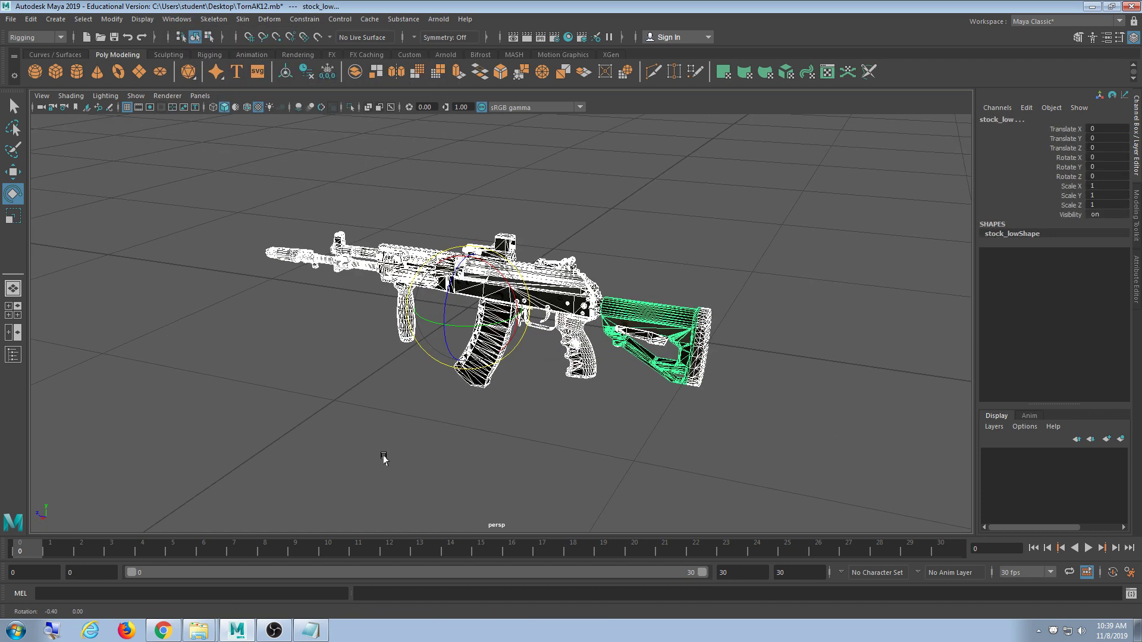
- Review the rifle parts in Hypergraph: Hierarchy, then close it and deselect the rifle
left_click(173, 19)
mouse_move(222, 61)
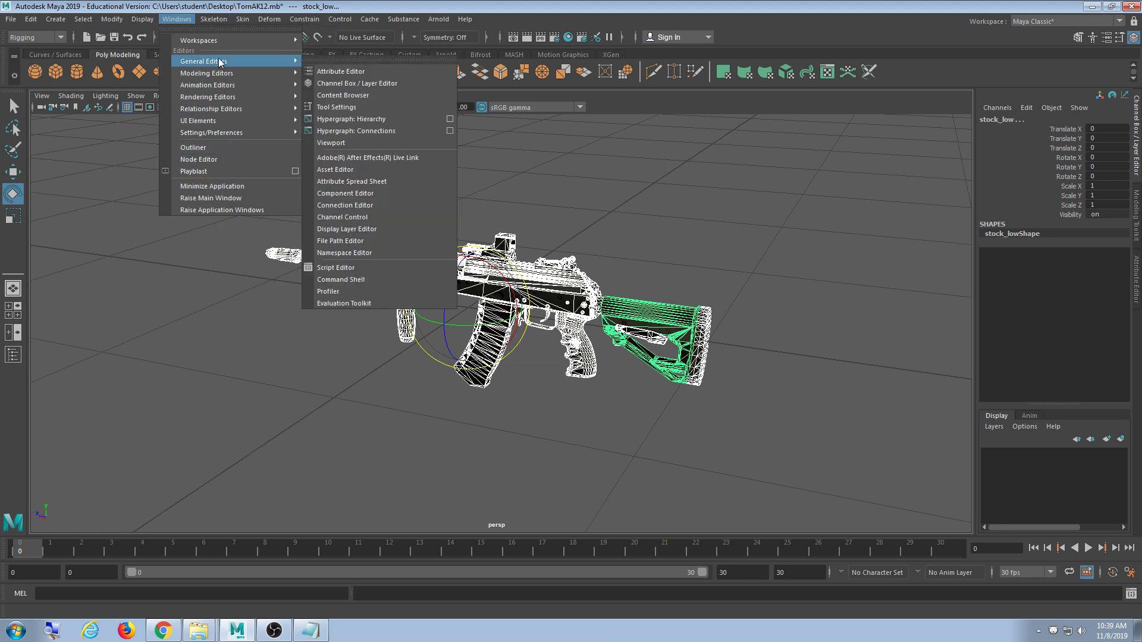
left_click(360, 119)
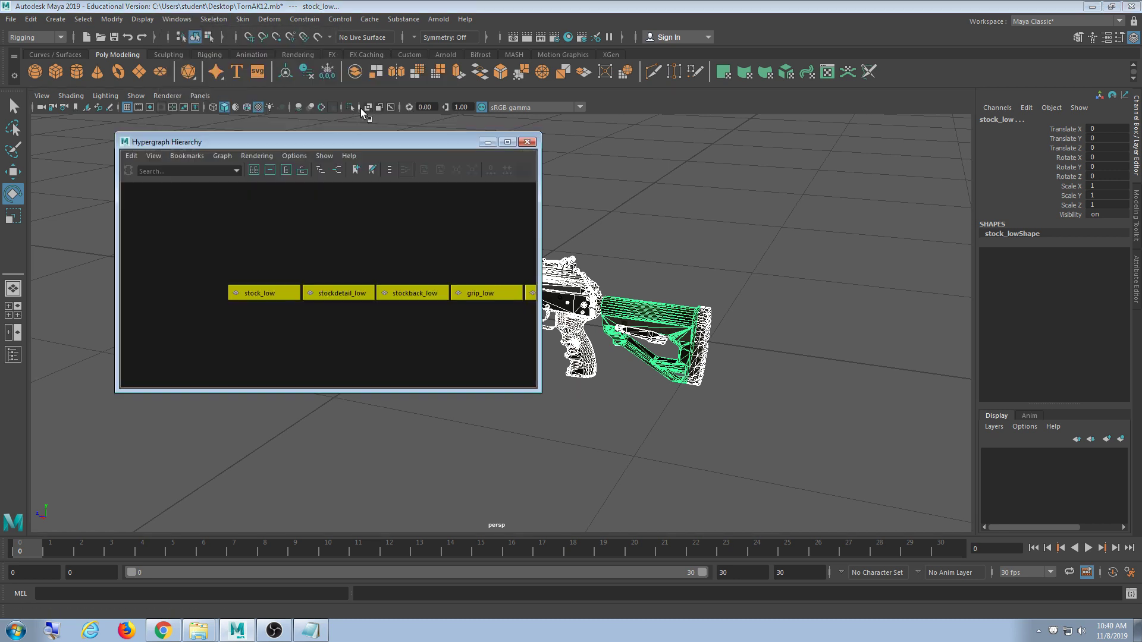
scroll(446, 291, "down", 8)
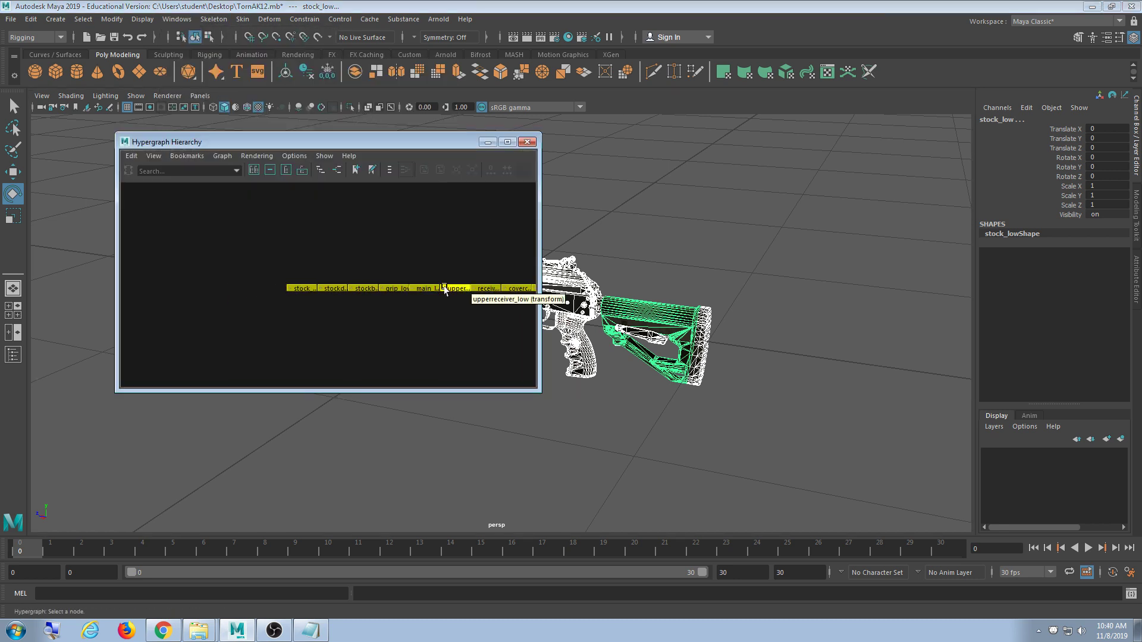
middle_click_drag(459, 316, 342, 312, "alt")
scroll(412, 304, "down", 4)
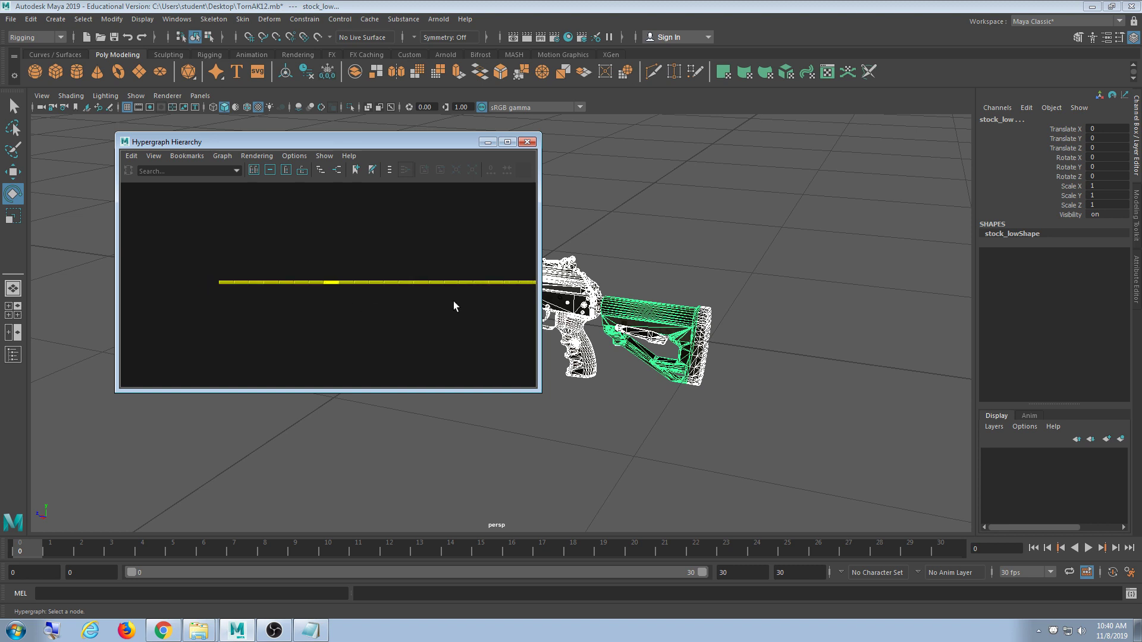
middle_click_drag(454, 301, 322, 291, "alt")
scroll(285, 298, "down", 4)
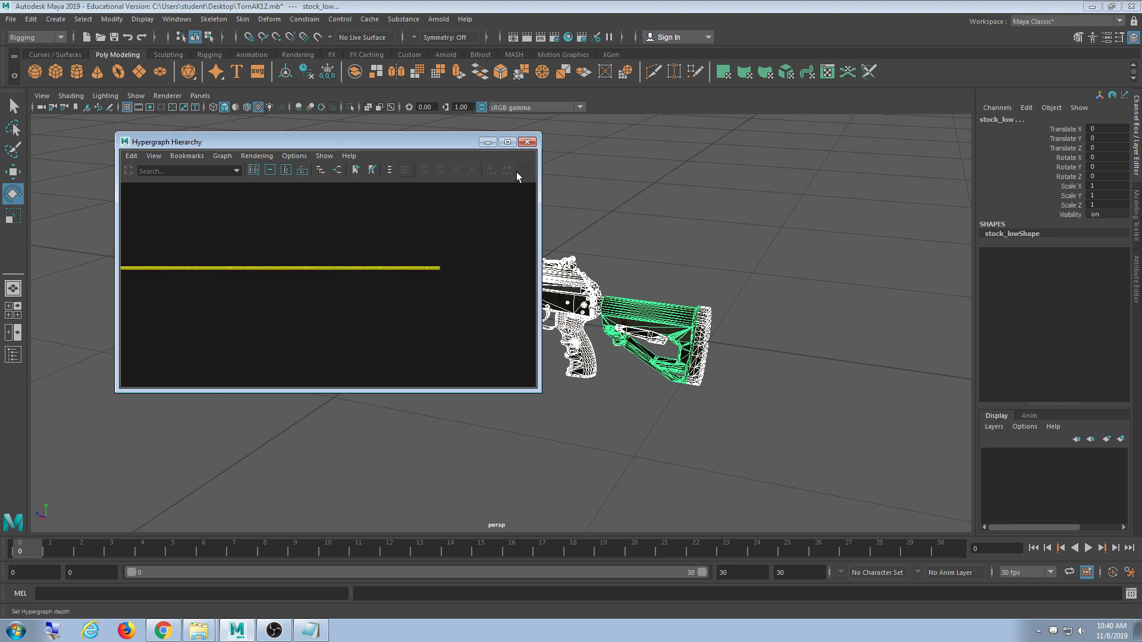
left_click(527, 141)
left_click(617, 207)
left_click_drag(553, 292, 519, 305, "alt")
left_click(158, 633)
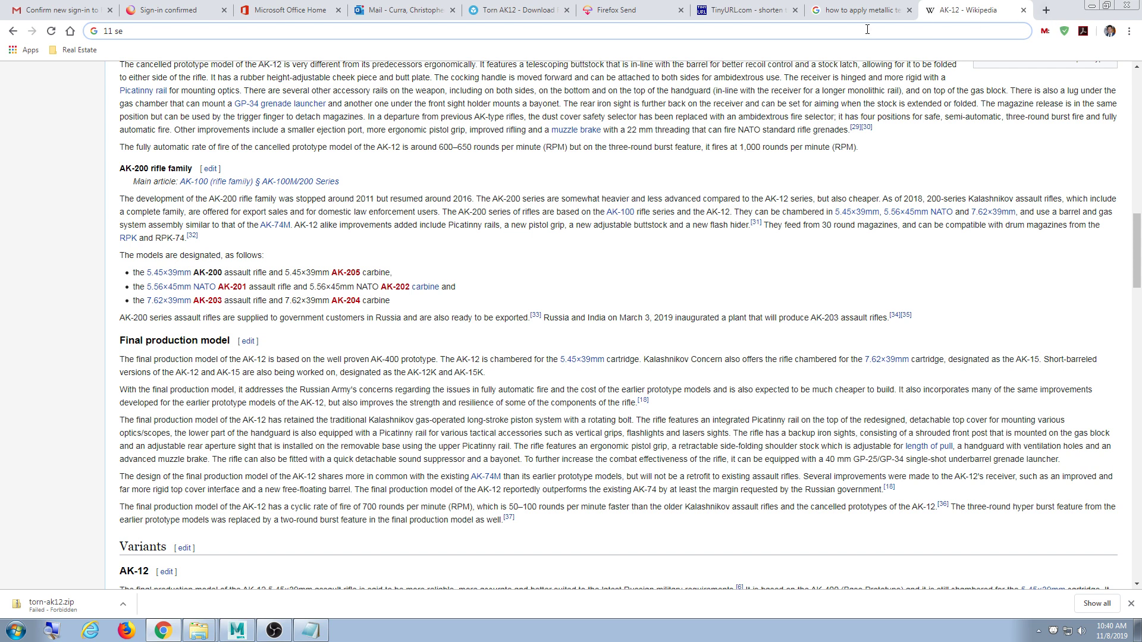
- Search '11 second club' and open the site's Resources page
type("11 second club")
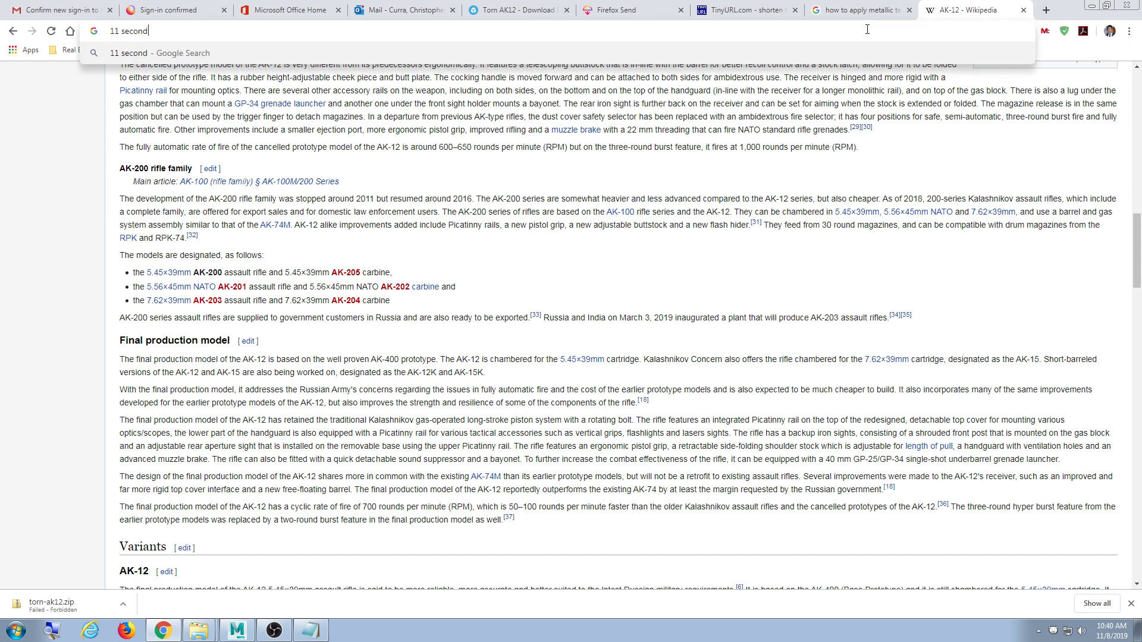
key("Return")
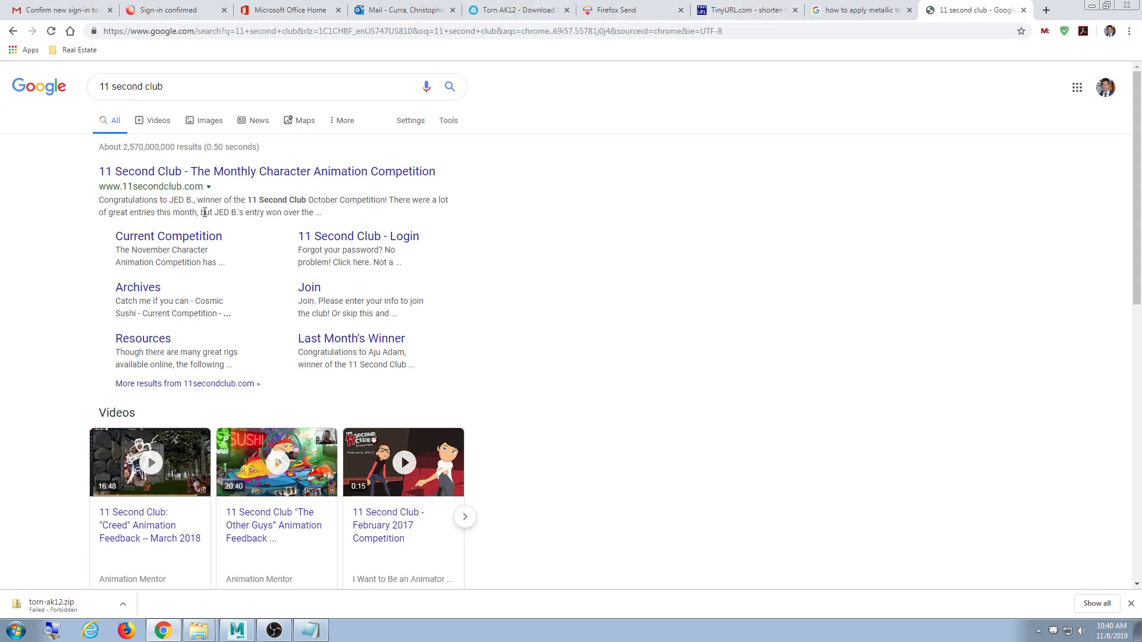
left_click(167, 174)
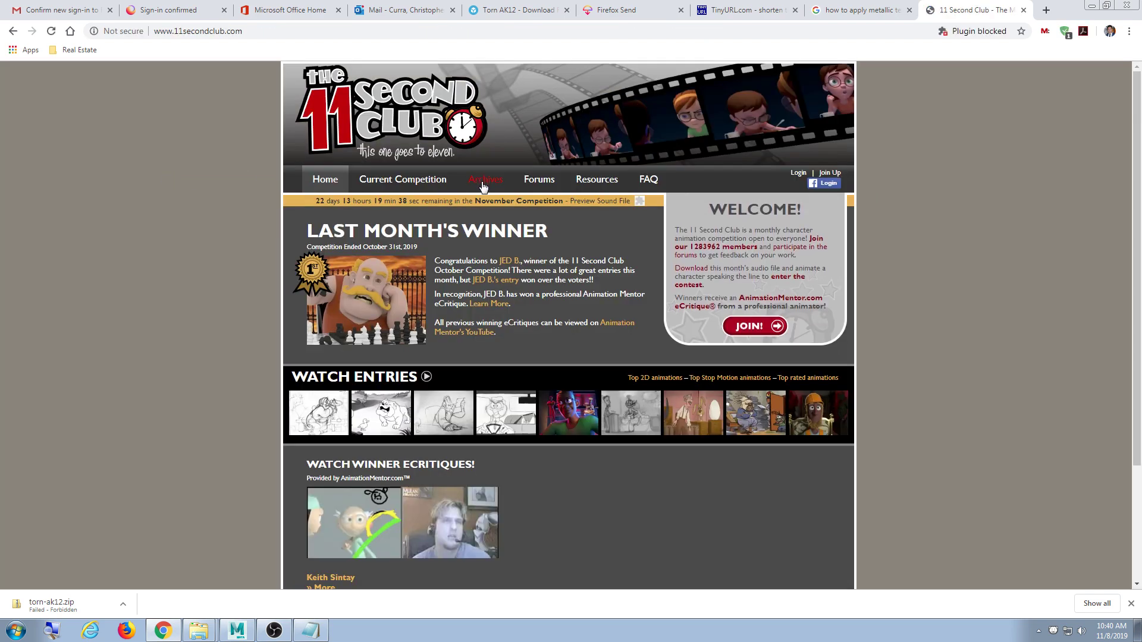
left_click(601, 182)
- Download the Norman Rig for Maya, saving Norman_v010.zip to the Desktop
scroll(319, 351, "down", 3)
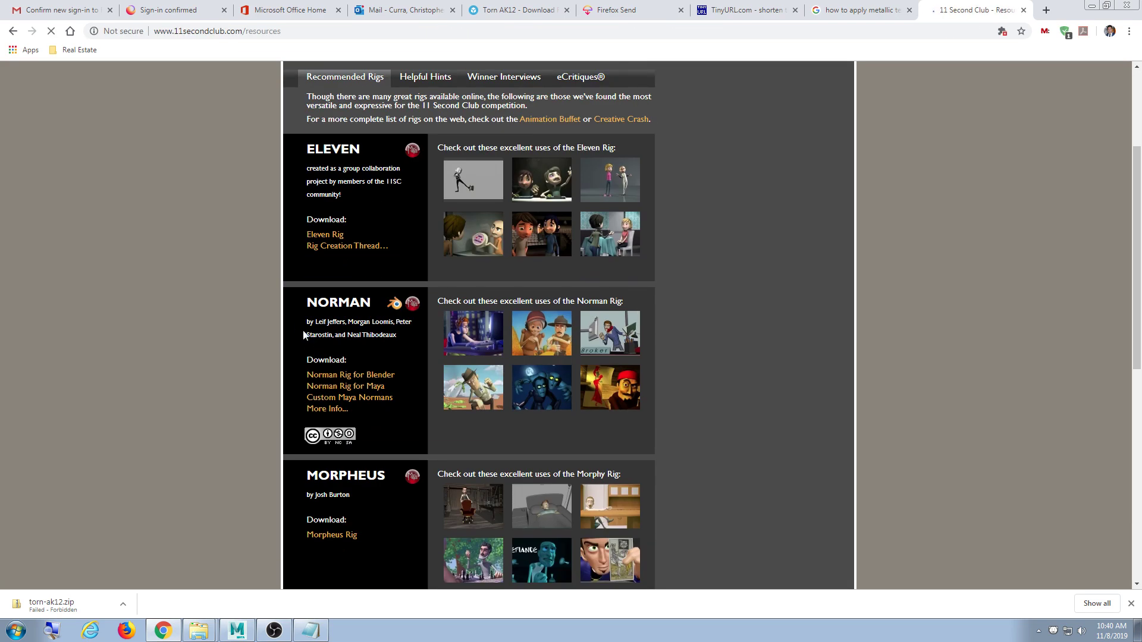
scroll(294, 320, "down", 3)
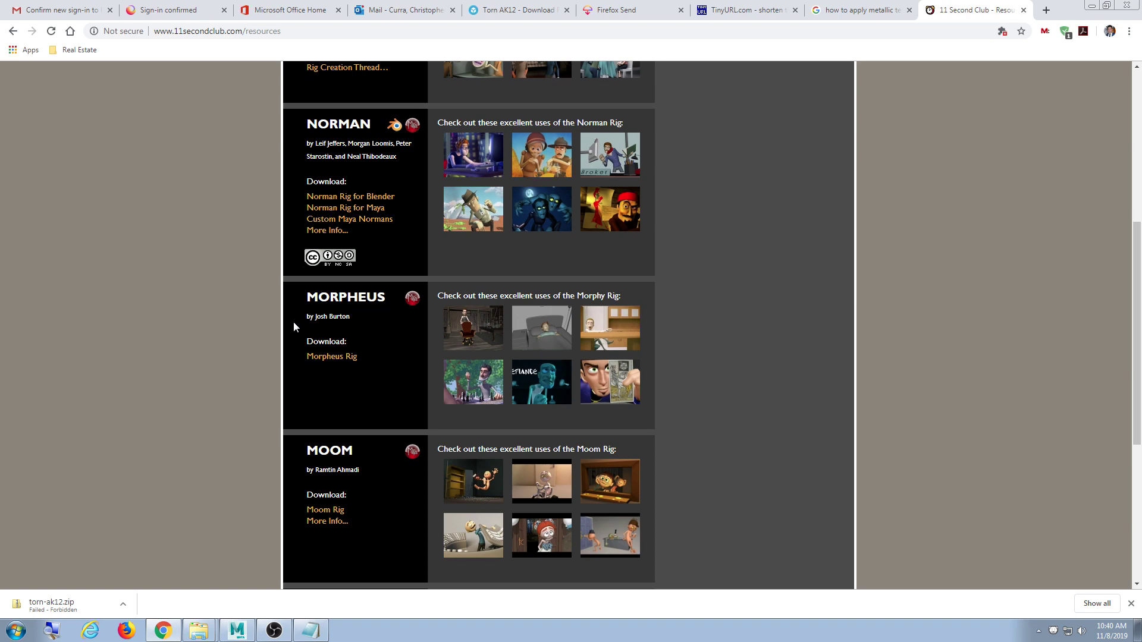
scroll(294, 326, "up", 2)
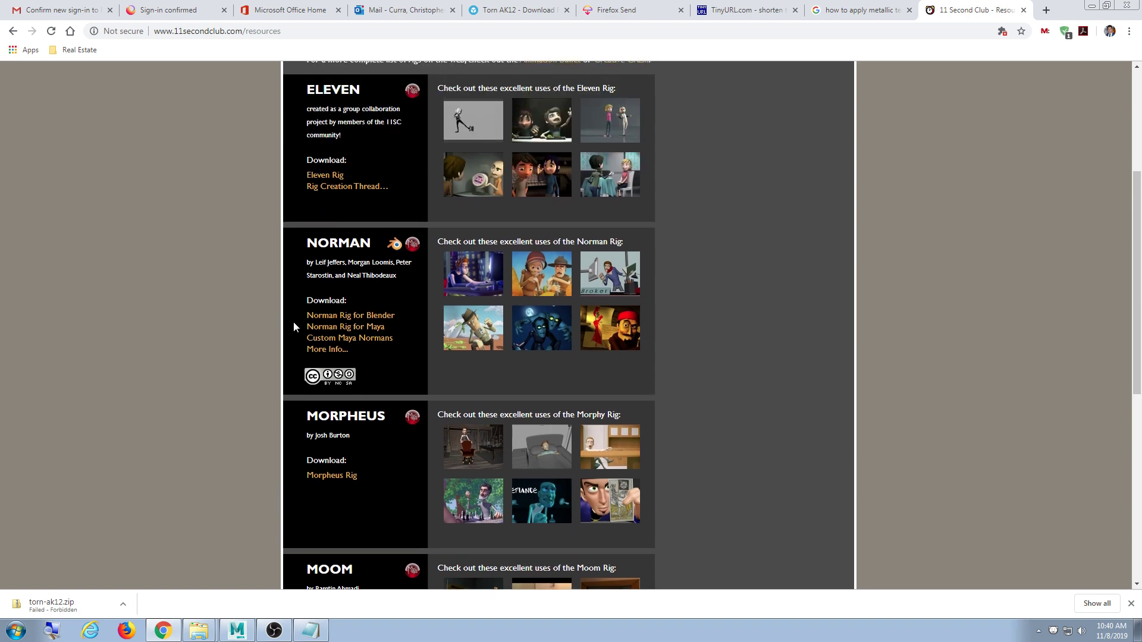
scroll(294, 323, "down", 7)
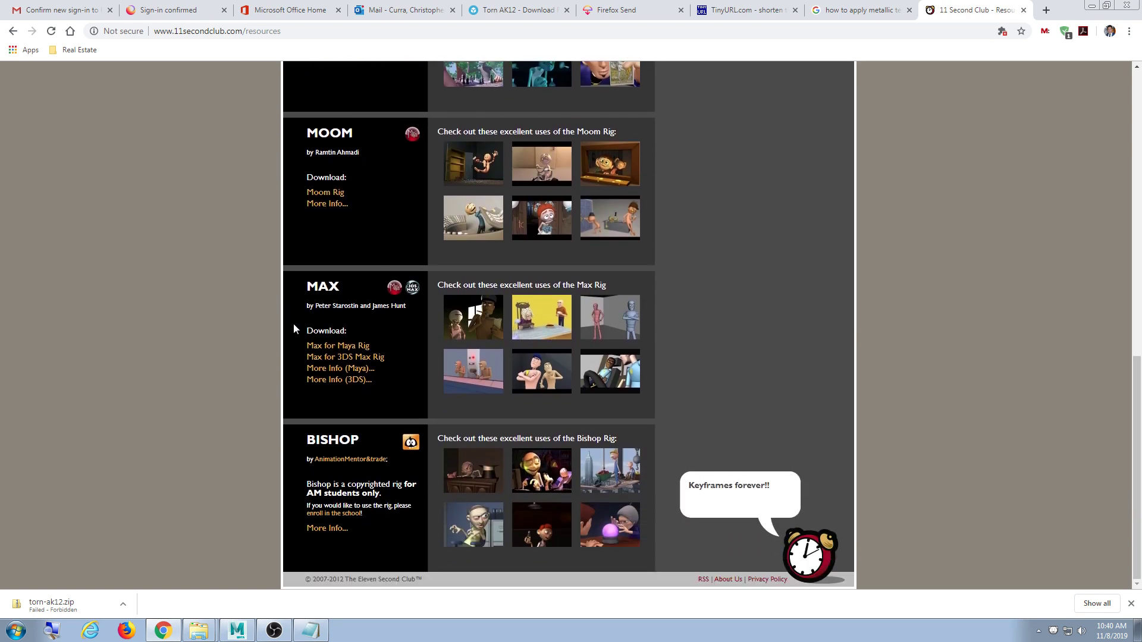
scroll(294, 324, "up", 4)
scroll(294, 324, "up", 4)
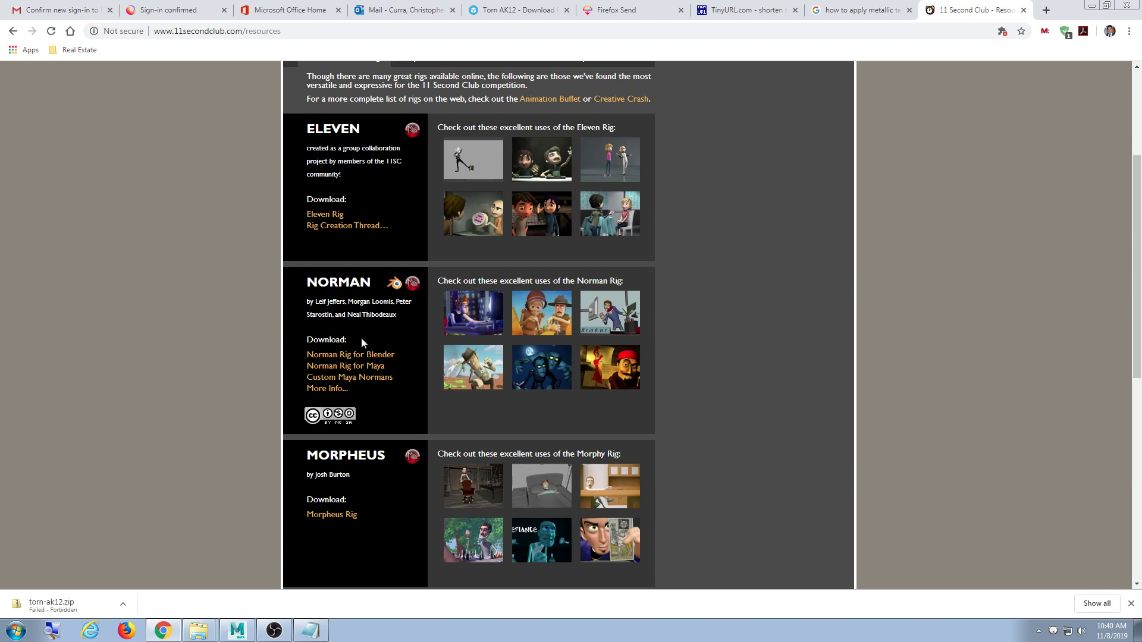
left_click(337, 369)
left_click(48, 93)
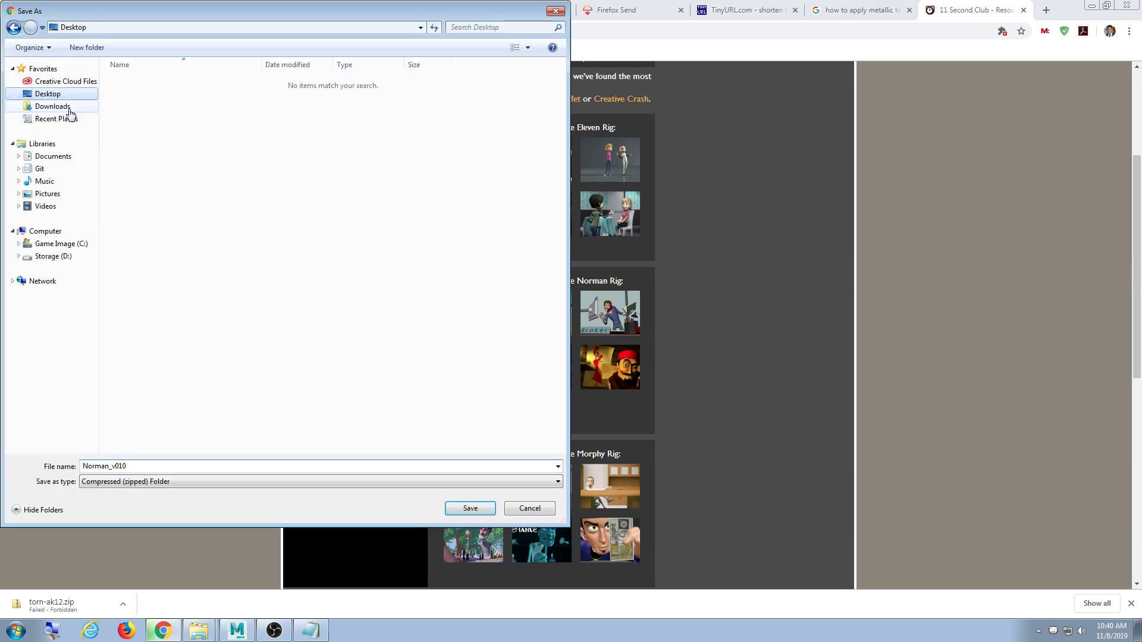
left_click(471, 509)
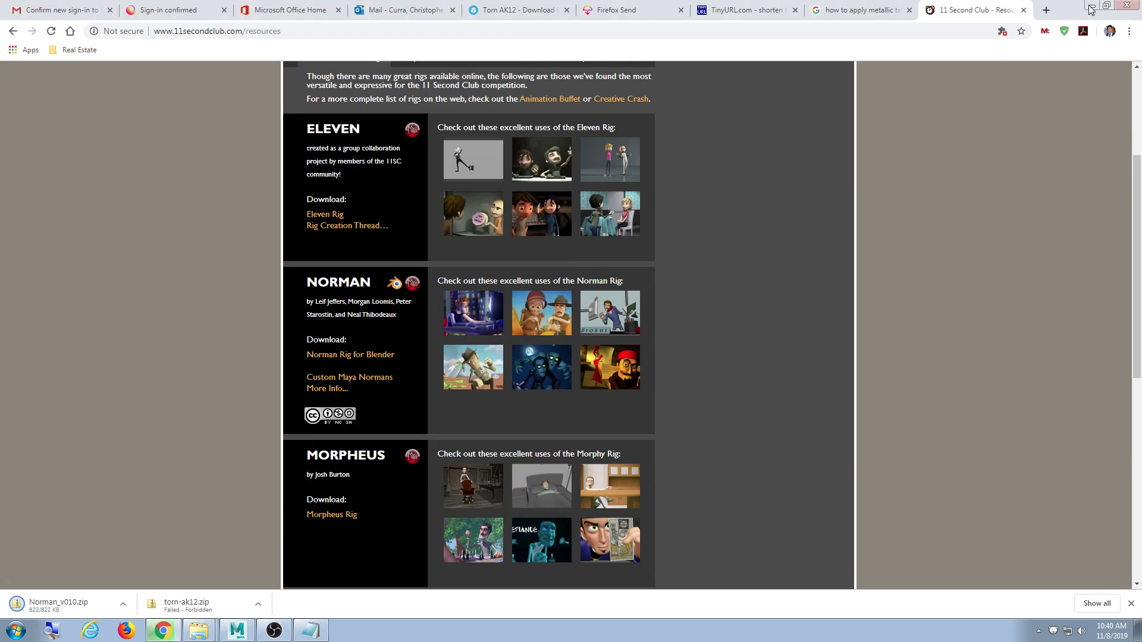
- Orbit the rifle briefly in Maya, then return to the browser
left_click(1091, 5)
left_click_drag(567, 274, 546, 295, "alt")
scroll(544, 297, "up", 2)
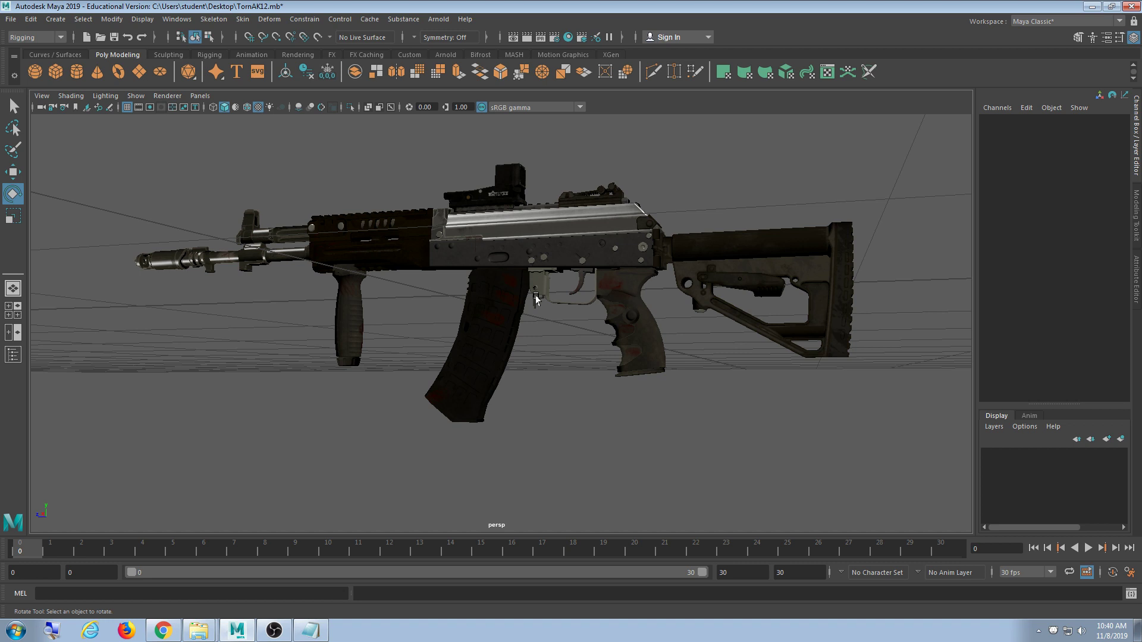
left_click(162, 630)
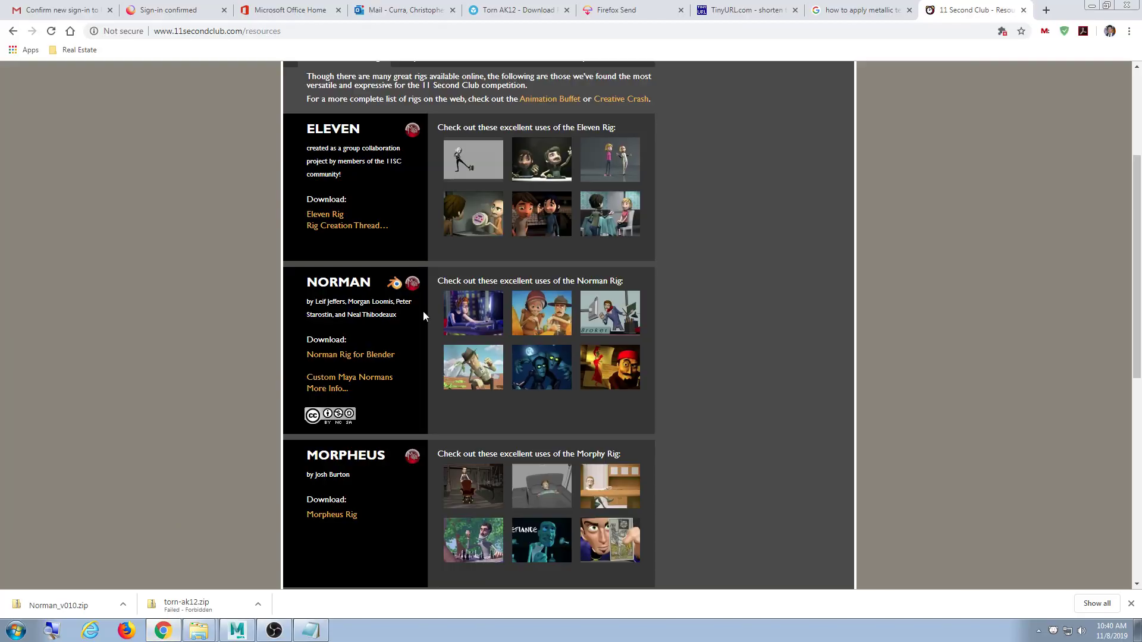
scroll(423, 312, "up", 3)
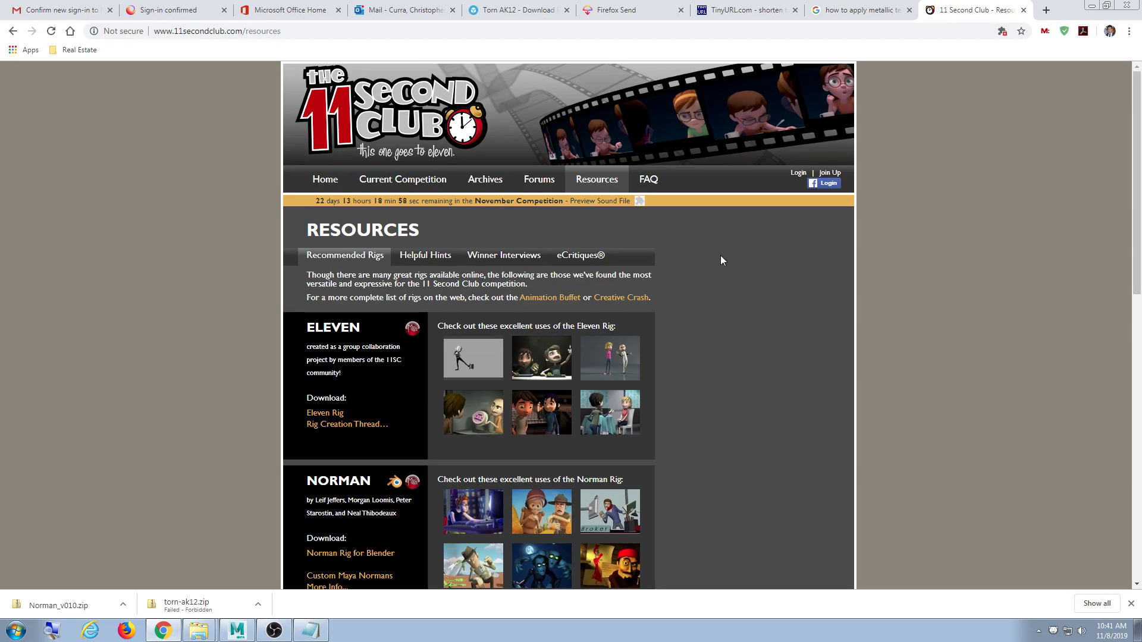
scroll(733, 377, "down", 3)
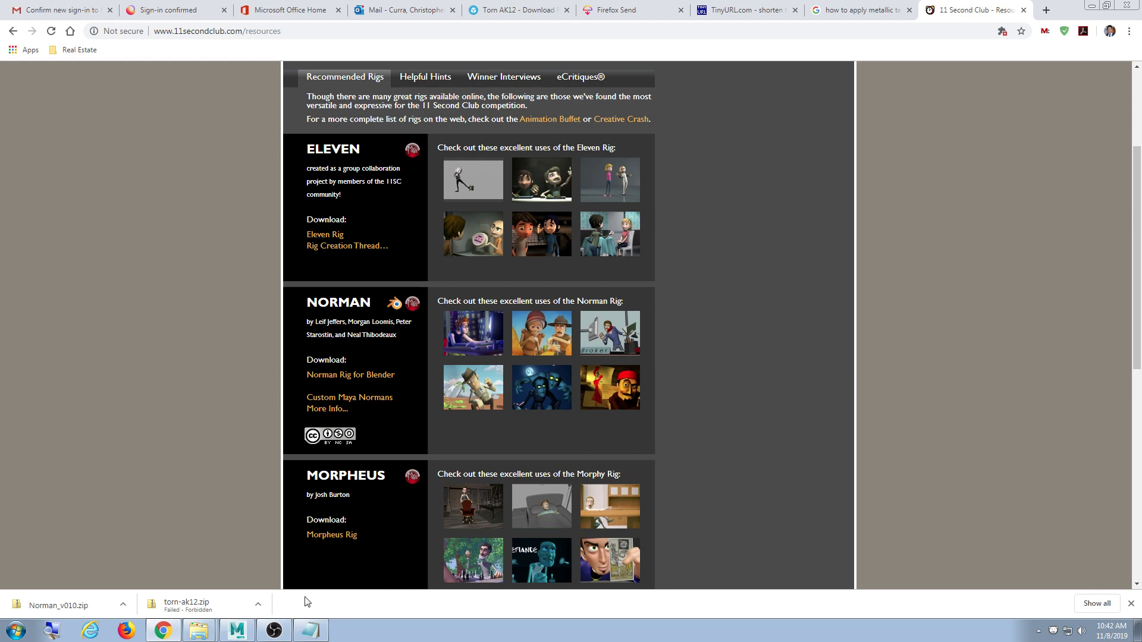
- Show Norman_v010.zip in its Desktop folder and extract it to a Norman_v010 folder
left_click(122, 604)
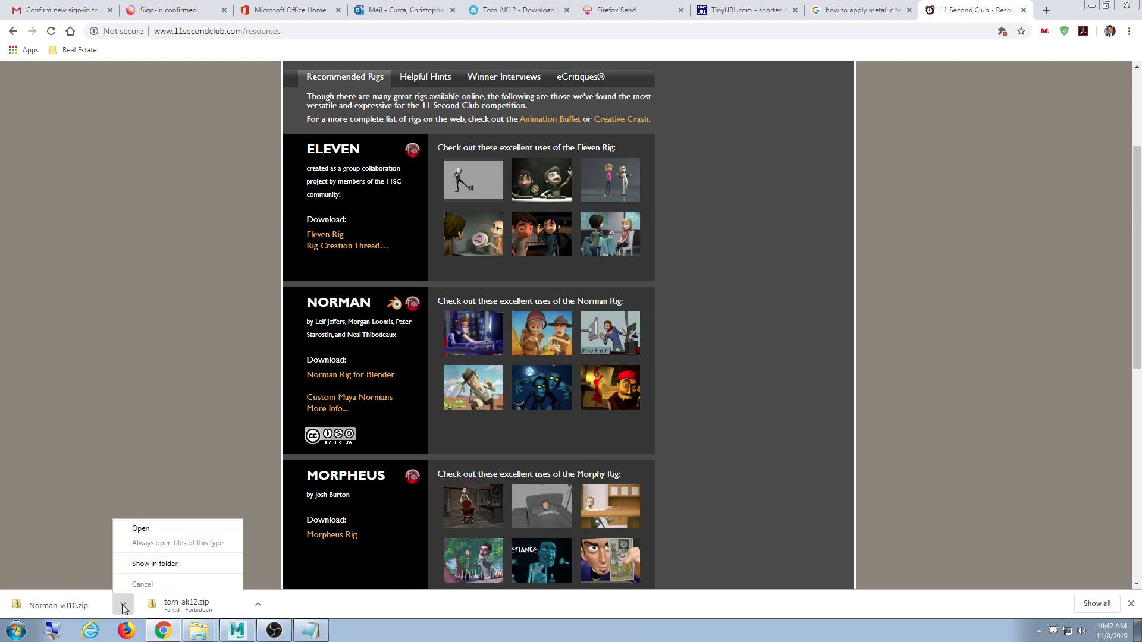
left_click(156, 564)
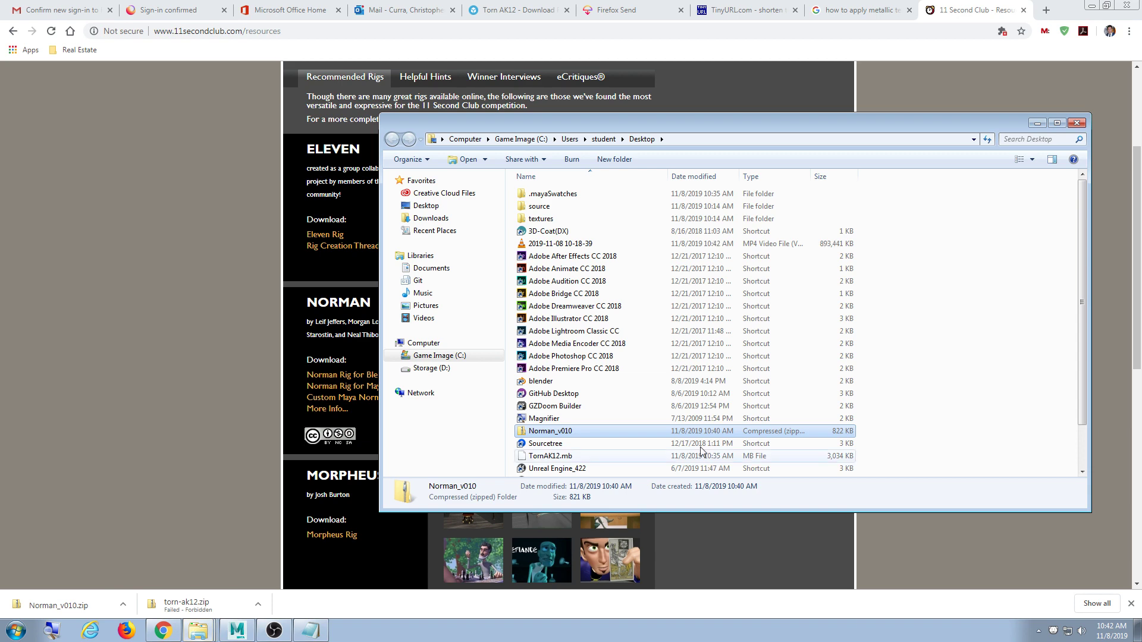
left_click(1093, 6)
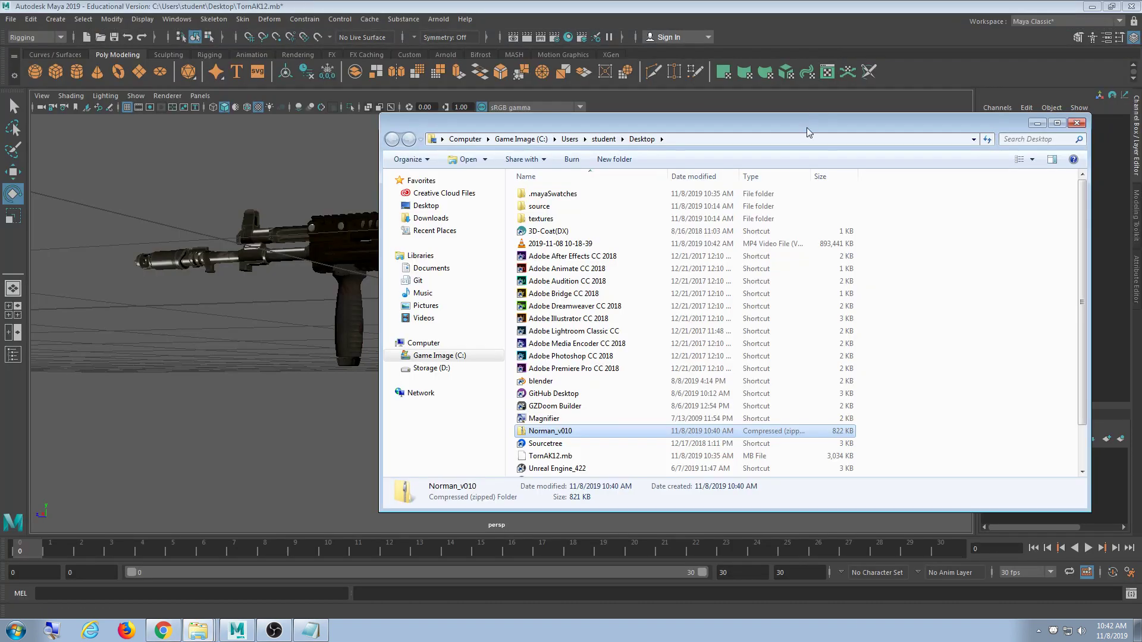
left_click_drag(807, 127, 769, 116)
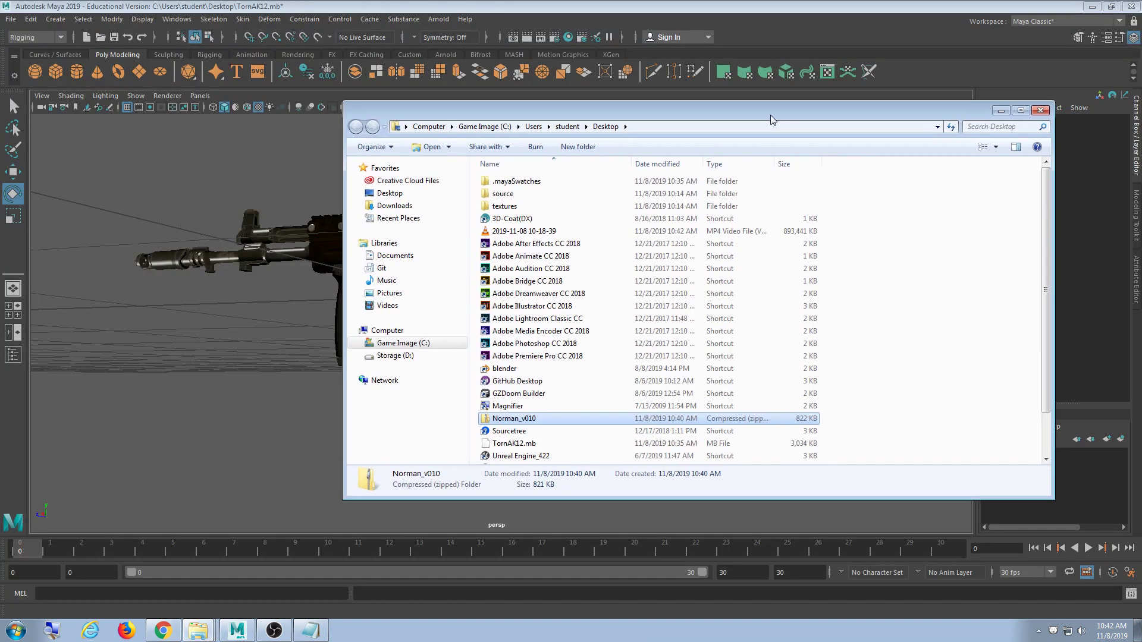
right_click(537, 418)
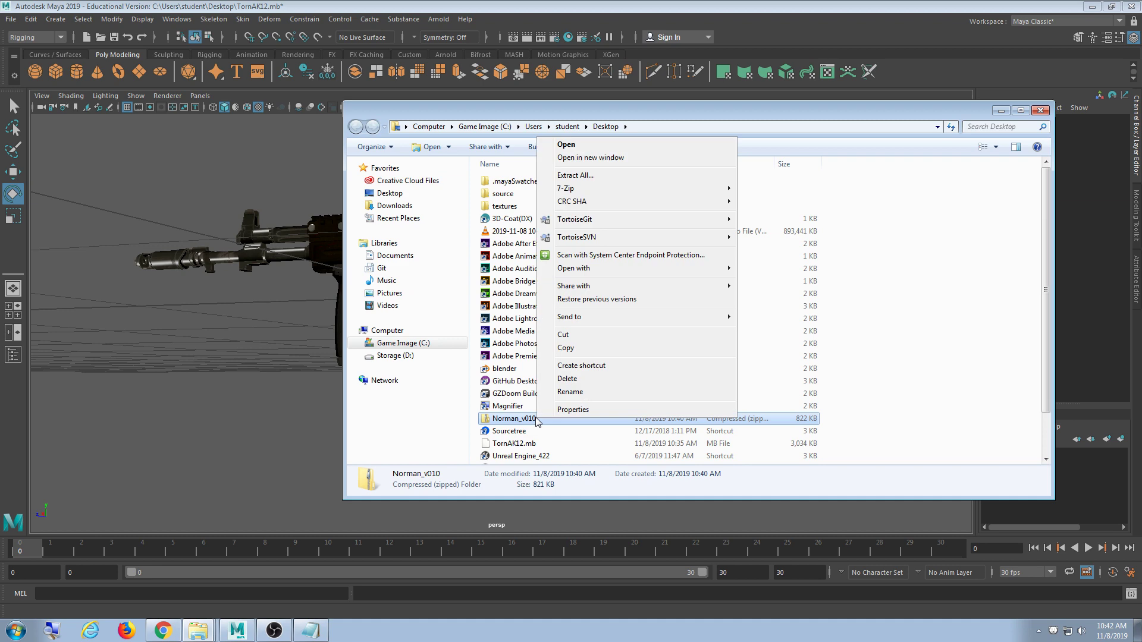
left_click(580, 176)
left_click(679, 428)
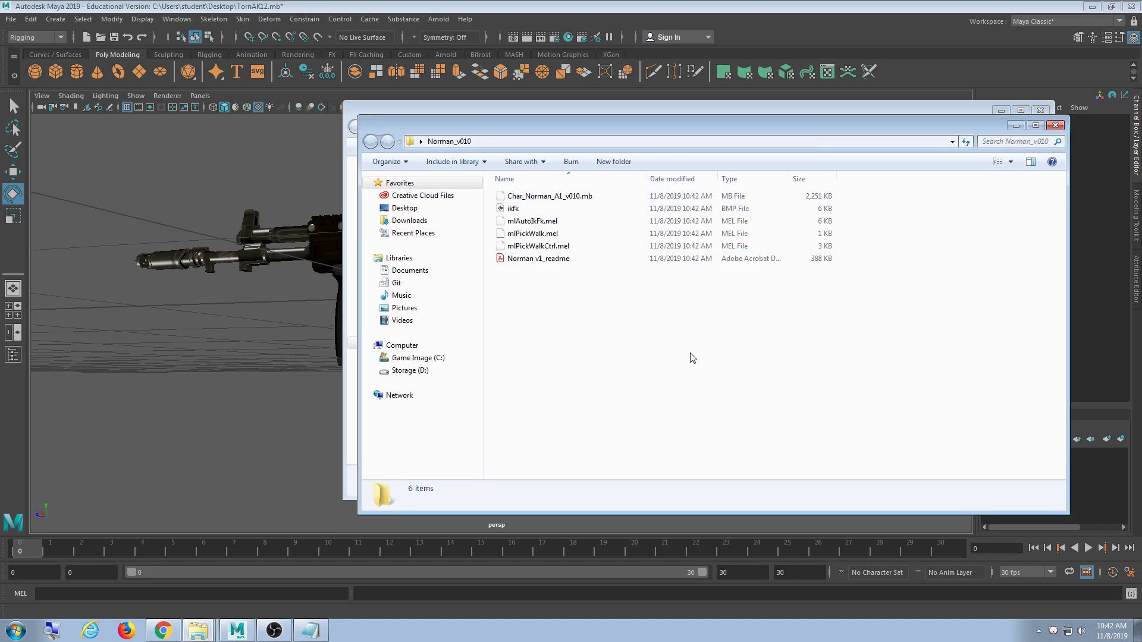
- Reveal the Norman_v010 folder's full path, then return to Maya and orbit the rifle
left_click(506, 143)
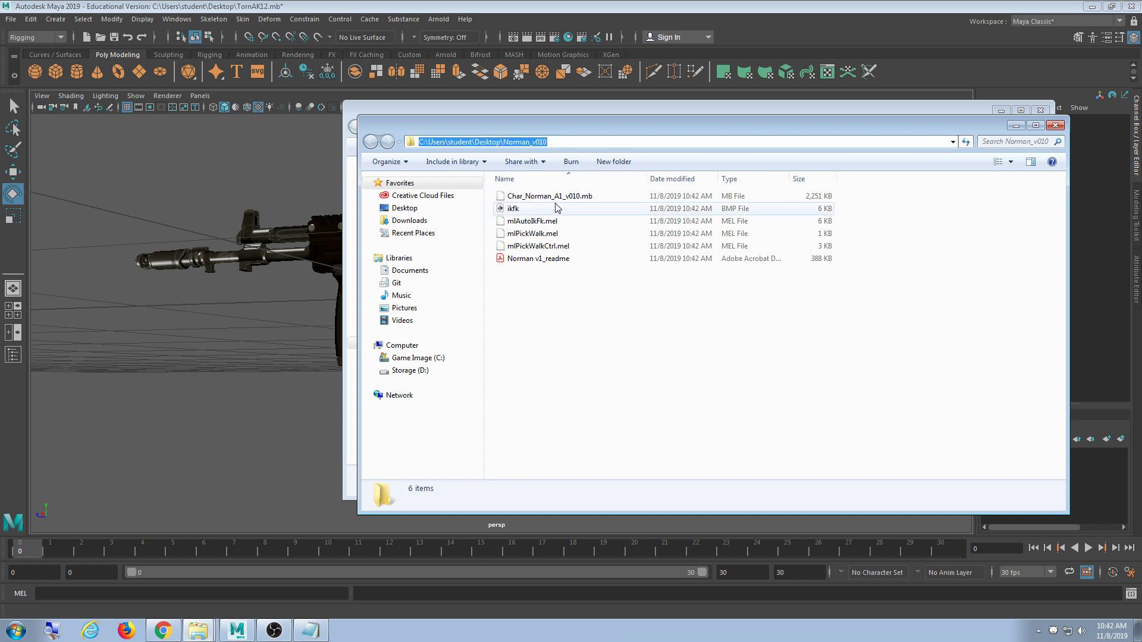
left_click(373, 6)
left_click_drag(622, 323, 657, 304, "alt")
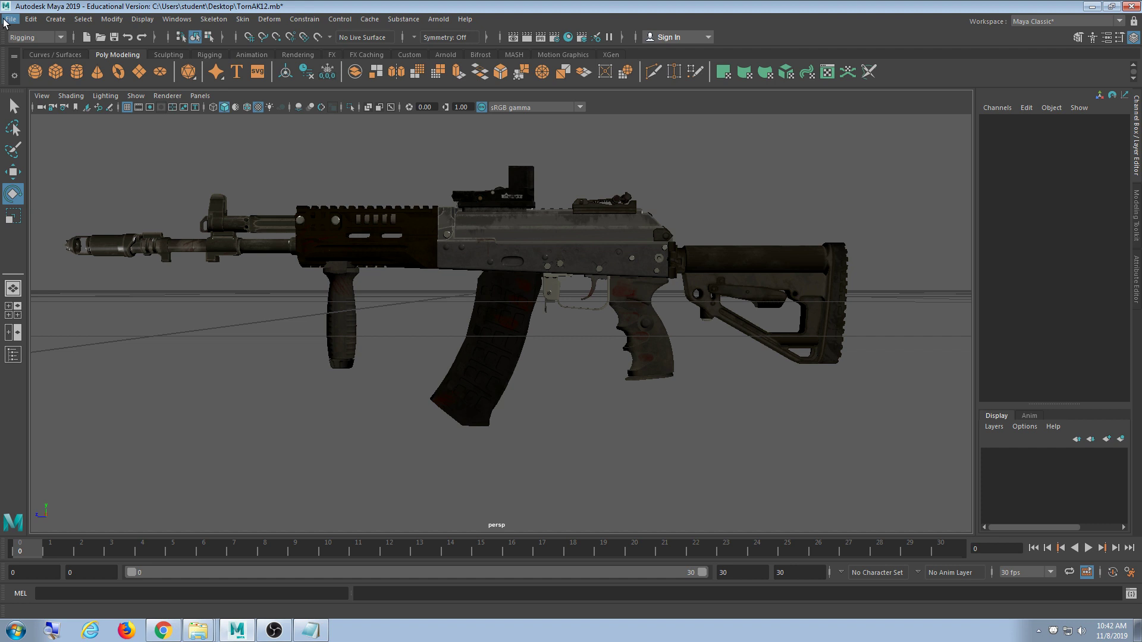
- Group all the rifle meshes with Ctrl+G and rename the group TornAK12
scroll(516, 326, "down", 3)
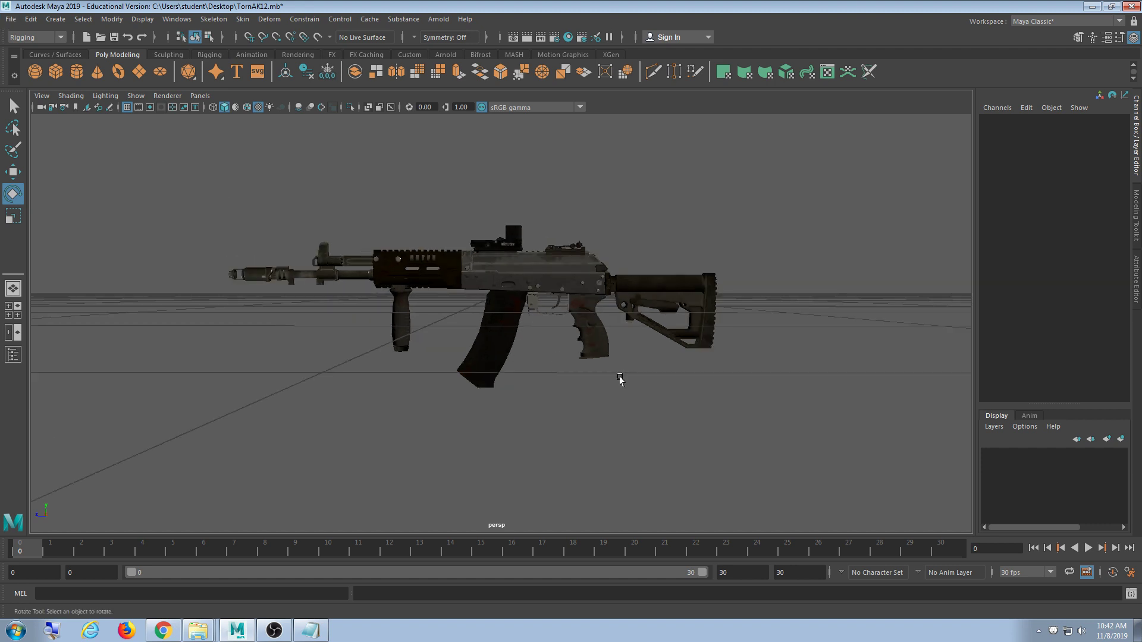
left_click_drag(835, 154, 816, 429)
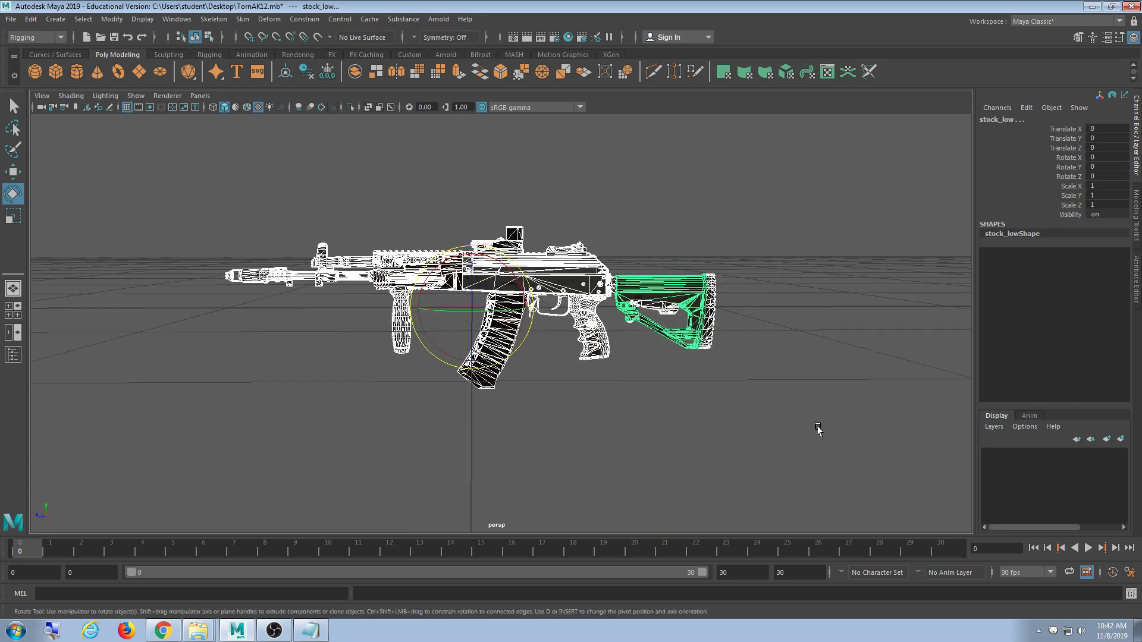
left_click(836, 179)
left_click_drag(869, 172, 139, 460)
key("ctrl+g")
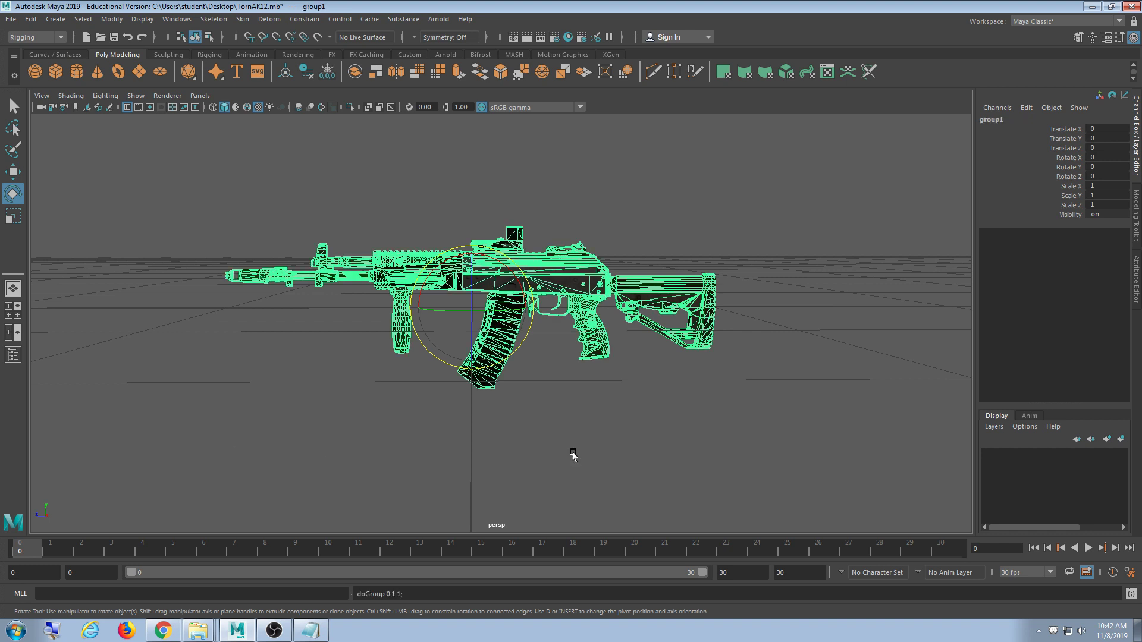
double_click(1022, 119)
type("TornAK12")
key("Return")
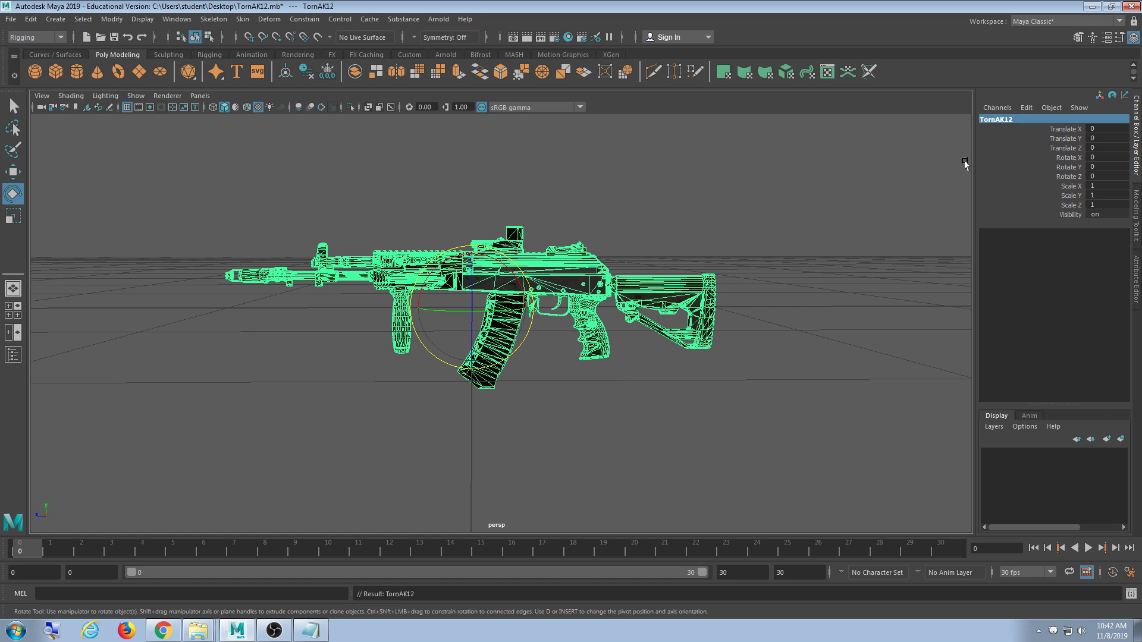
- Select the stock piece and walk up to its parent TornAK12 group, then deselect
left_click(765, 231)
left_click(605, 288)
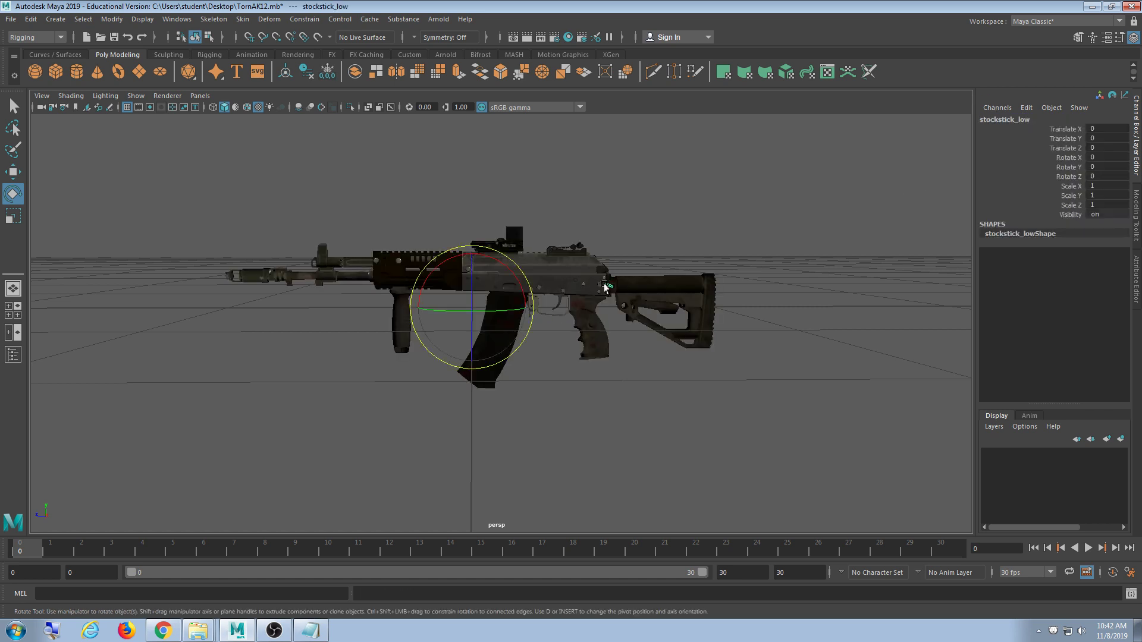
left_click(675, 293)
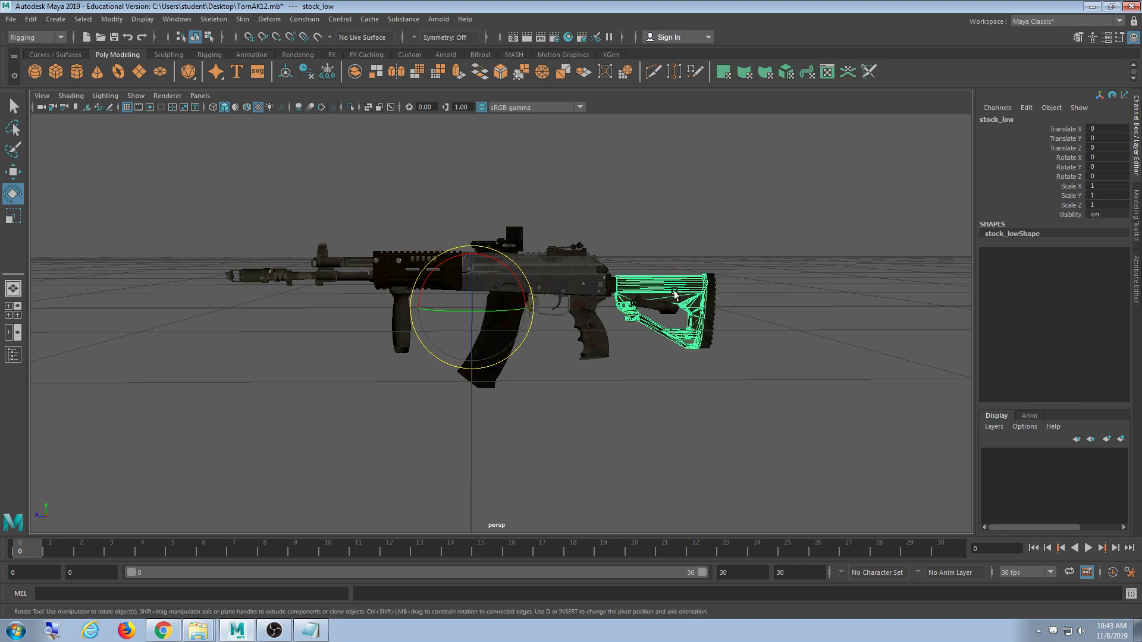
key("Up")
left_click_drag(675, 295, 749, 332, "alt")
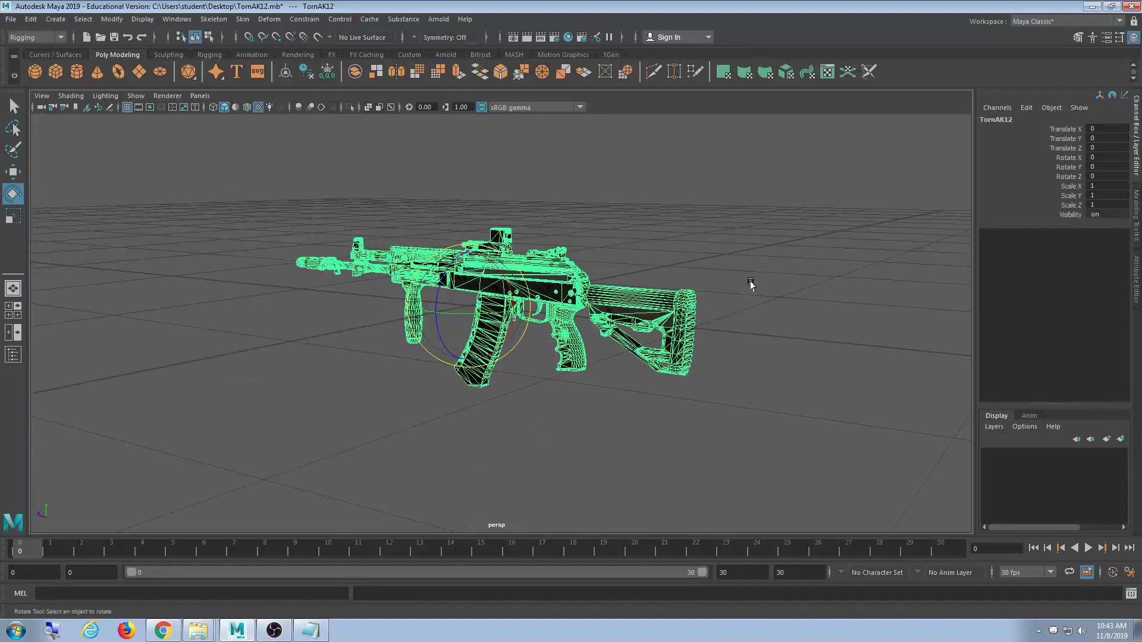
left_click(752, 284)
middle_click_drag(778, 317, 789, 338, "alt")
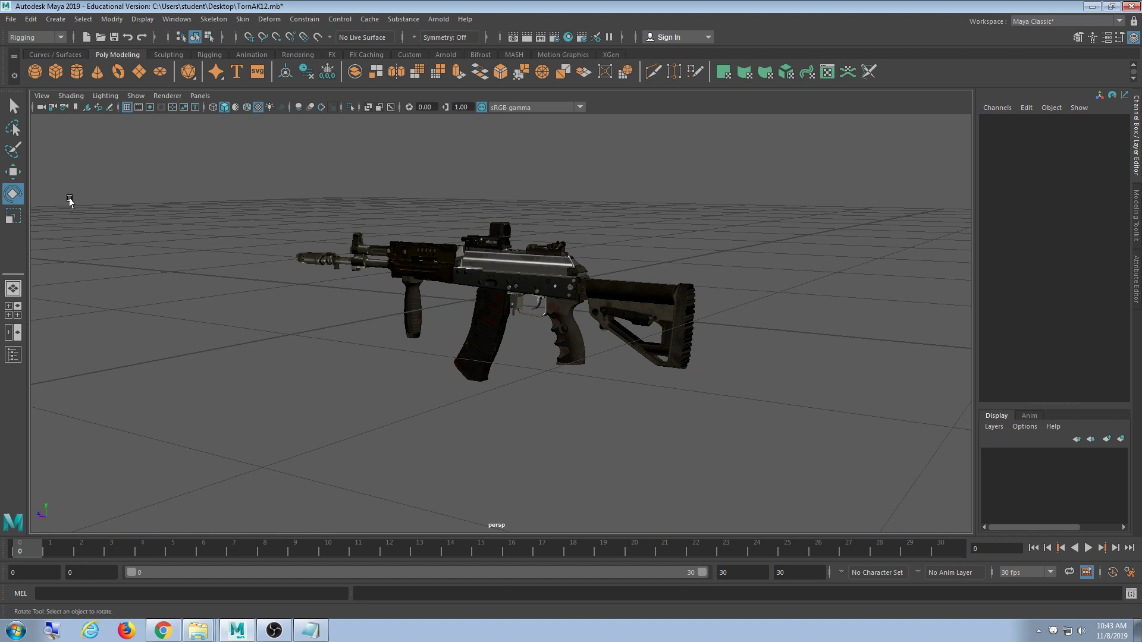
- From a side view, select stock_low and press Up to pick the TornAK12 group
left_click(624, 302)
left_click(734, 278)
left_click_drag(711, 306, 742, 309, "alt")
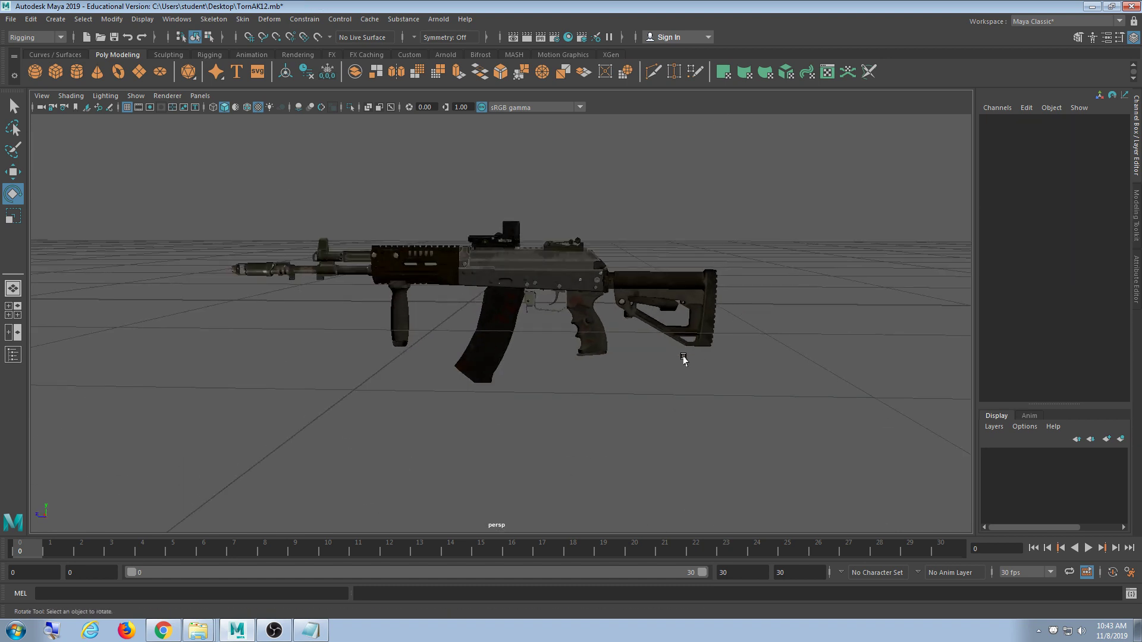
left_click_drag(683, 359, 719, 348, "alt")
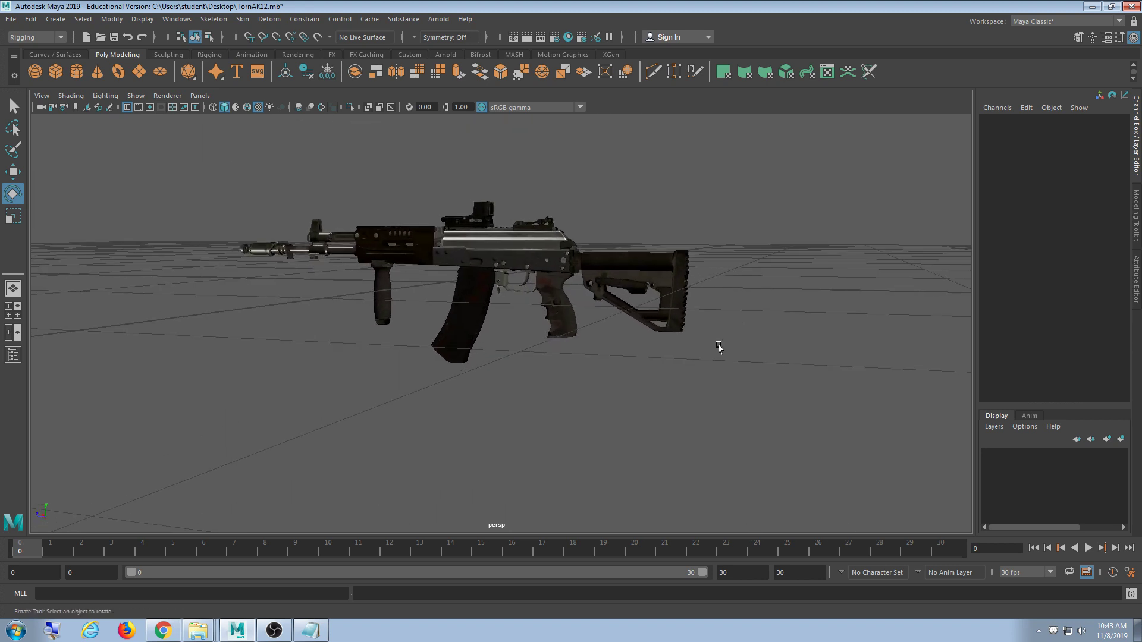
left_click(634, 274)
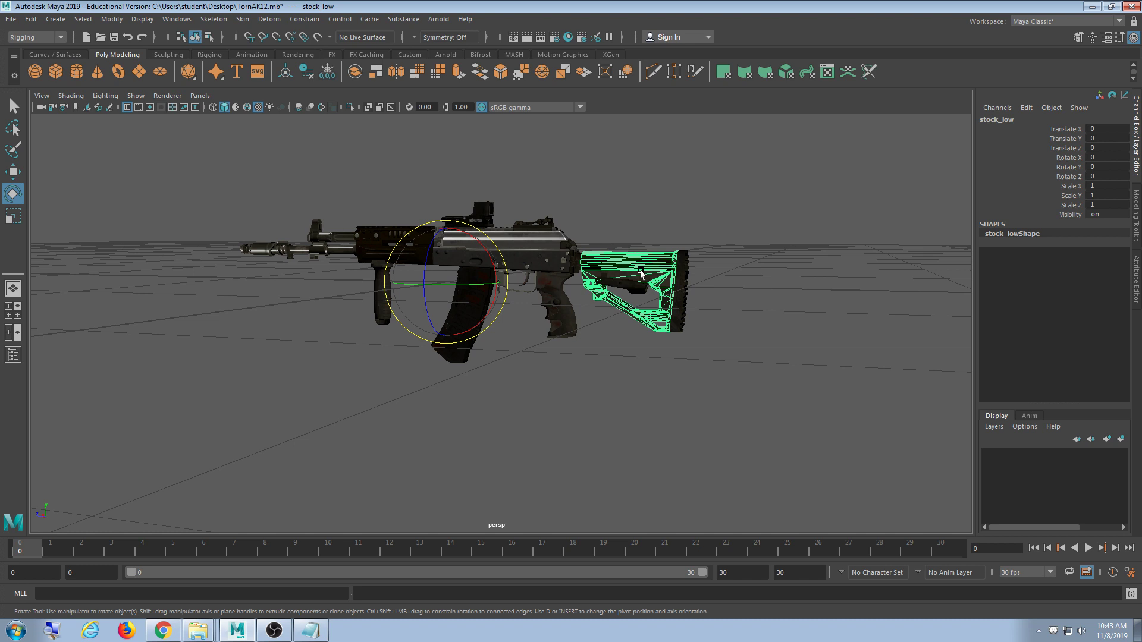
key("Up")
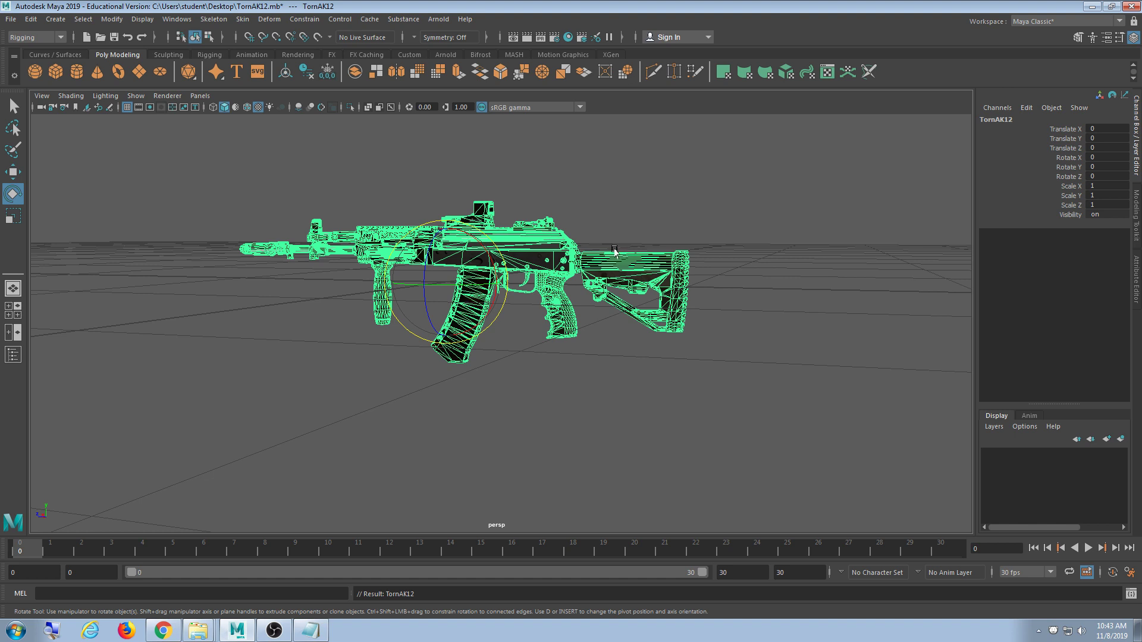
- Try scaling TornAK12 to 1.248, then undo back to scale 1 and deselect
key("r")
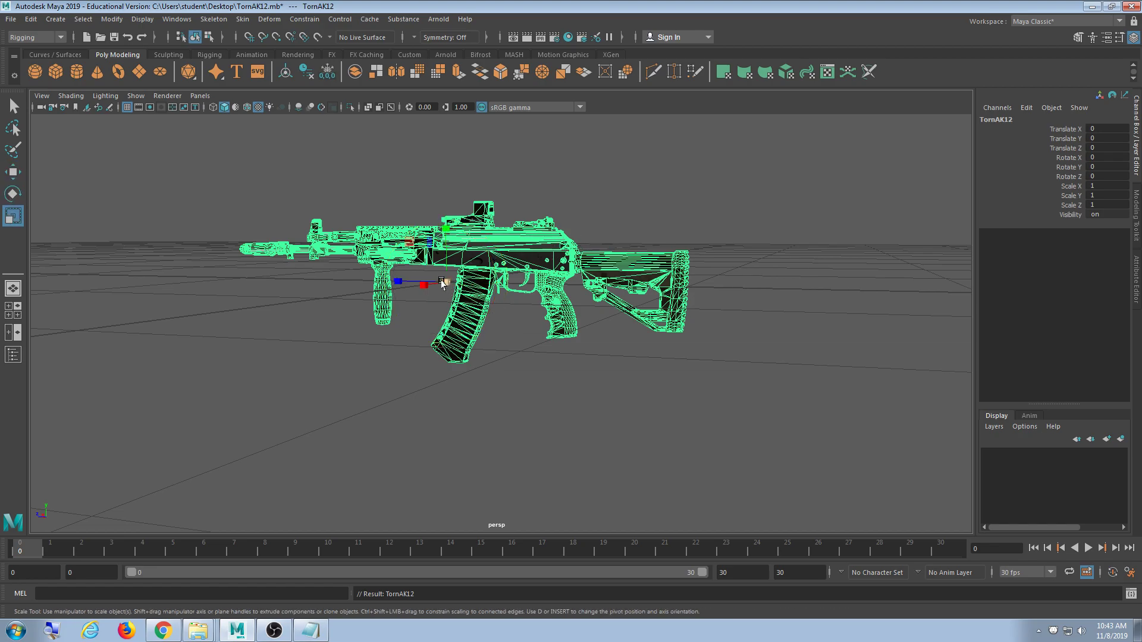
left_click_drag(446, 283, 654, 295)
key("ctrl+z")
key("ctrl+z")
key("ctrl+z")
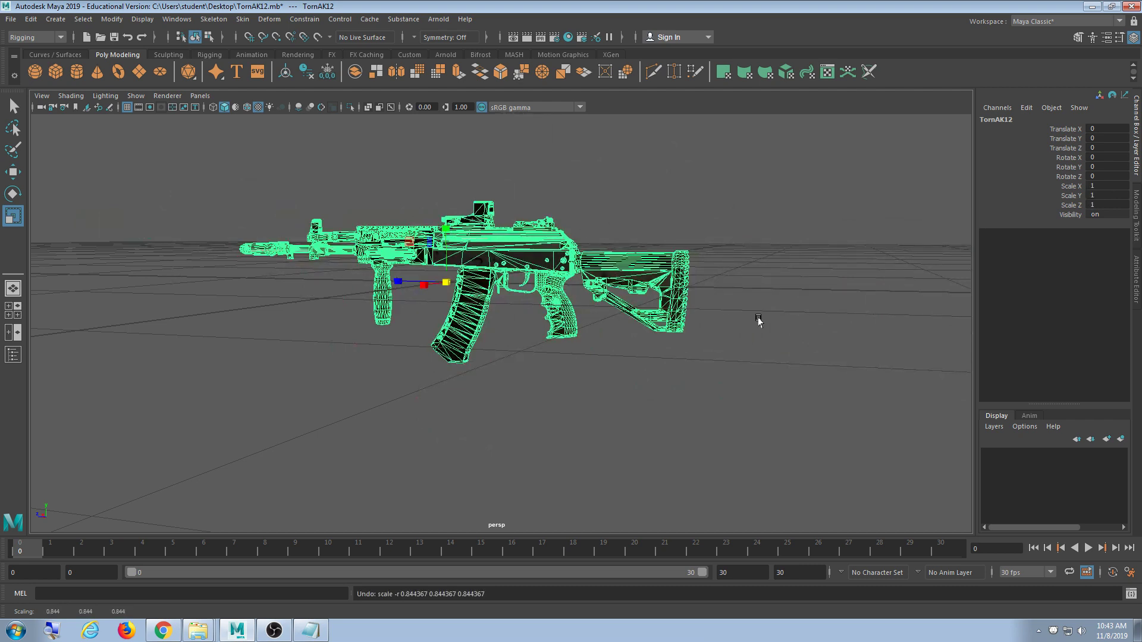
left_click_drag(757, 321, 719, 326, "alt")
left_click(731, 280)
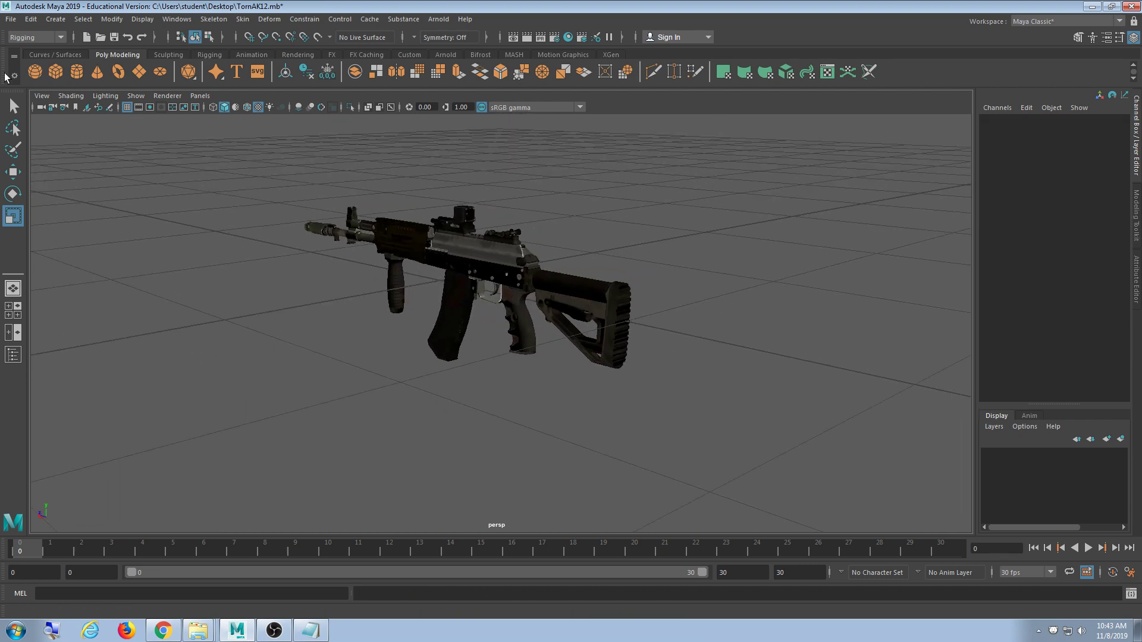
- Locate Char_Norman_A1_v010.mb in the Norman_v010 folder, then return to Maya's File menu
left_click(3, 18)
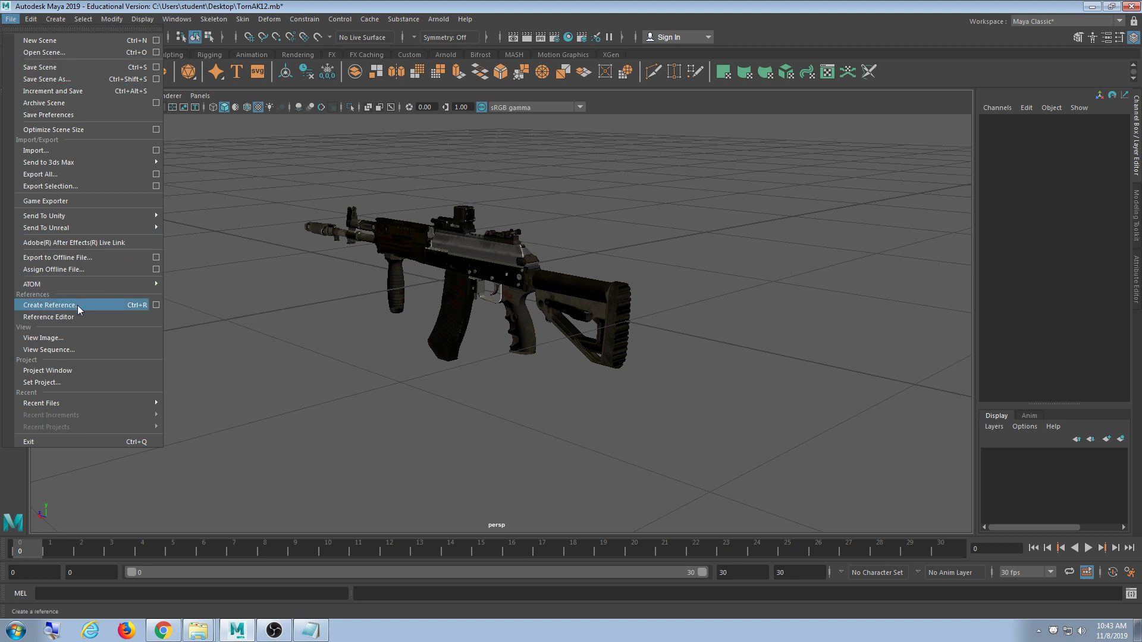
left_click(201, 633)
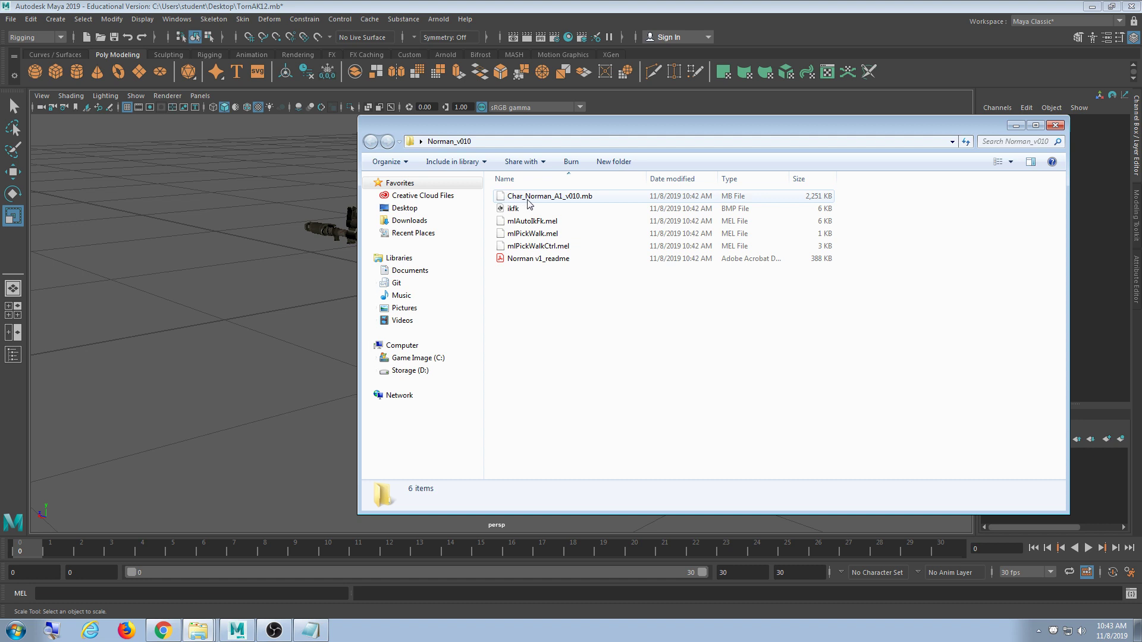
left_click(590, 198)
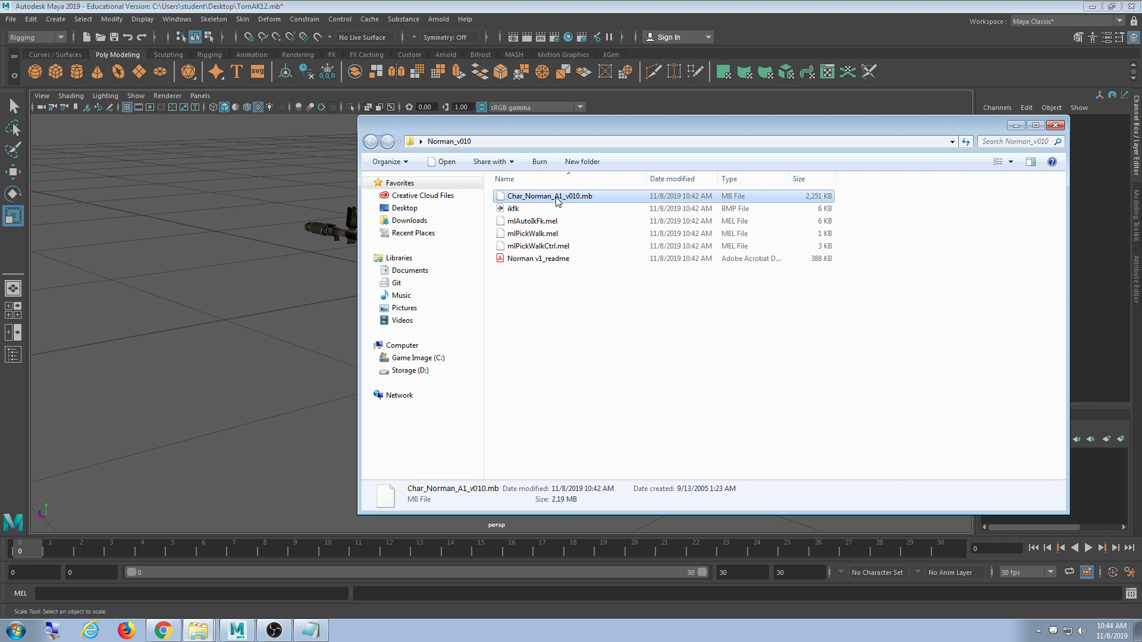
left_click(454, 11)
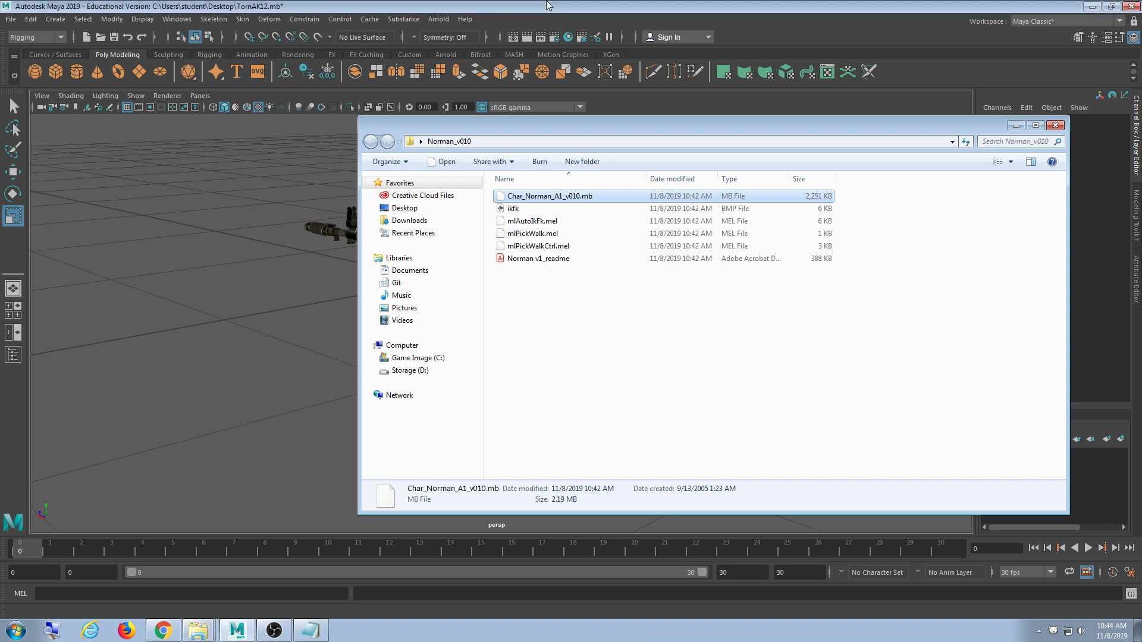
left_click(11, 19)
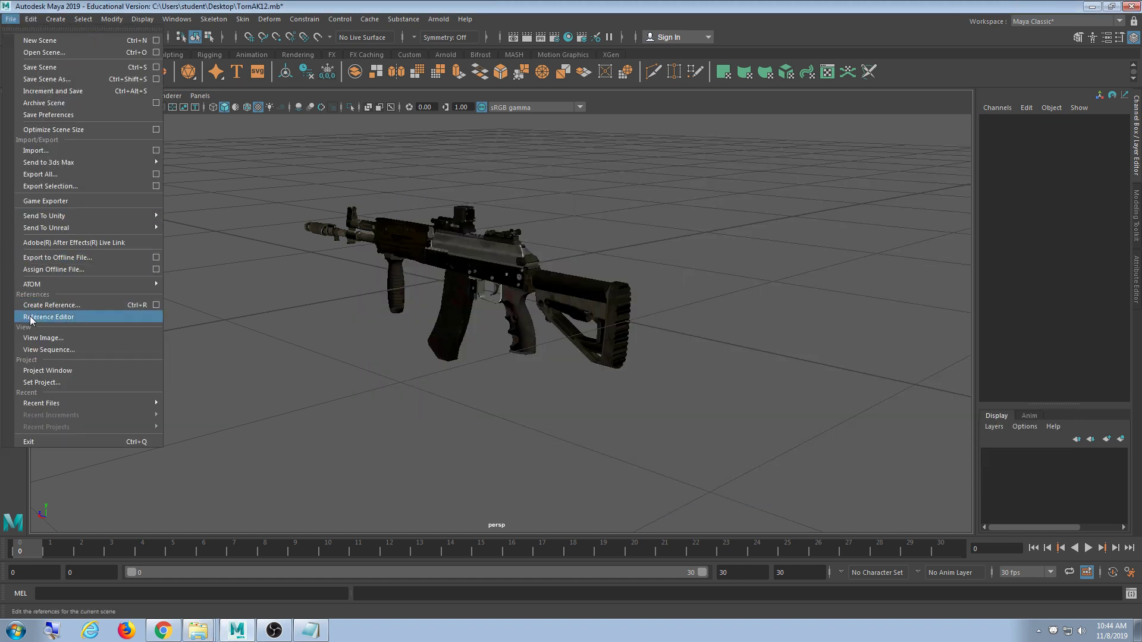
- Reference Char_Norman_A1_v010.mb from the Norman_v010 folder into the rifle scene
left_click(48, 305)
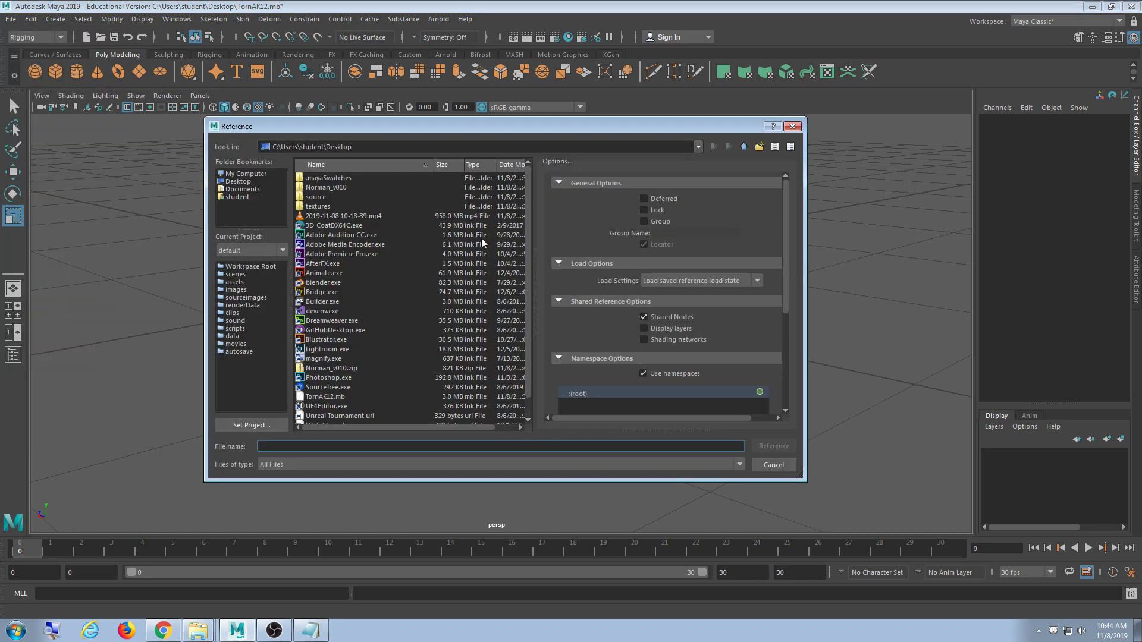
type("n")
key("Down")
key("Return")
left_click(387, 178)
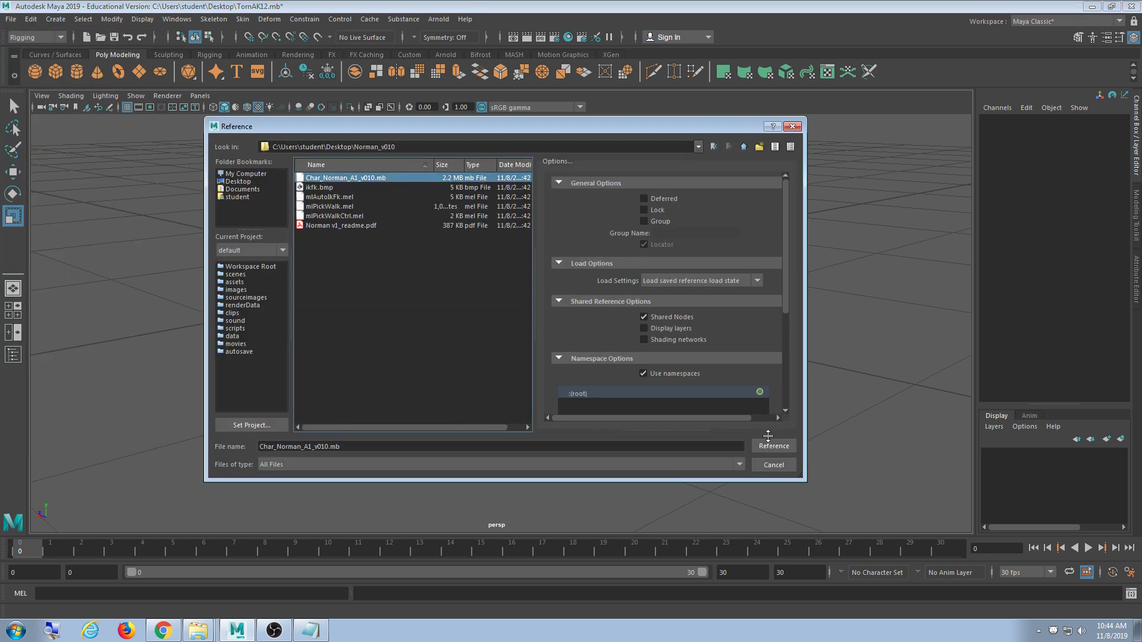
left_click(770, 447)
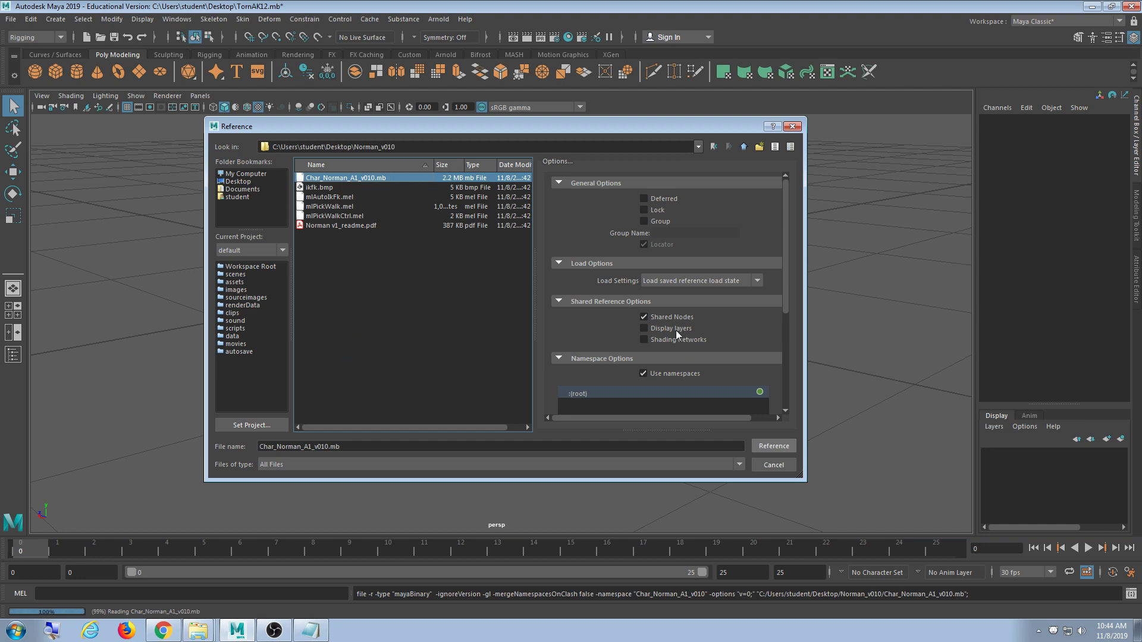
- Zoom and orbit to compare the Norman character with the rifle, selecting stock pieces
scroll(593, 388, "down", 10)
scroll(612, 388, "down", 5)
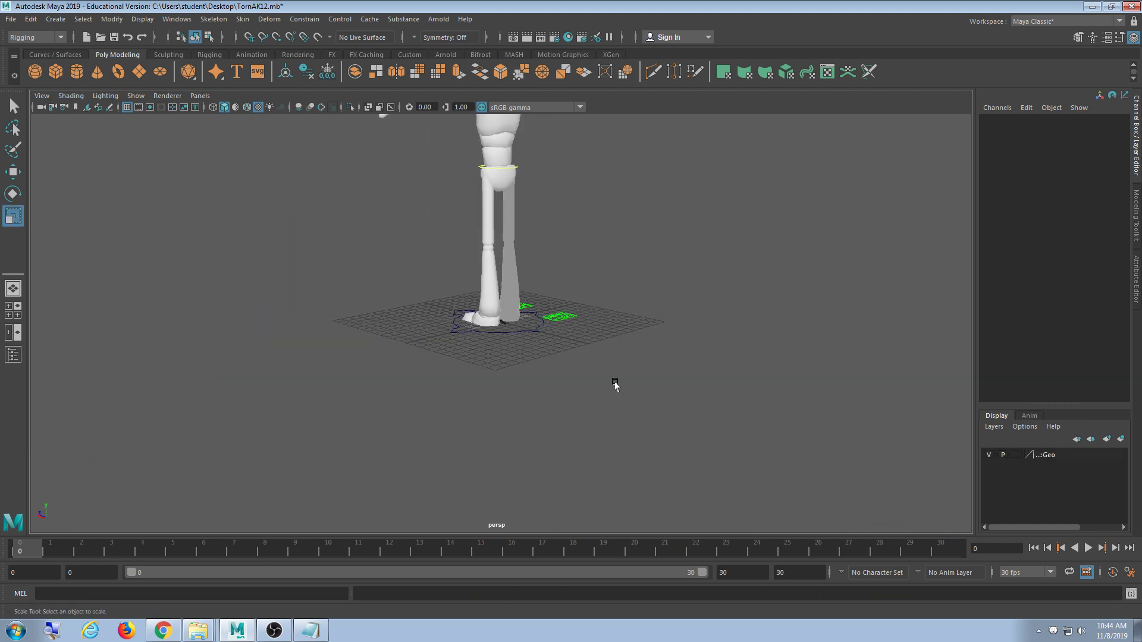
scroll(589, 403, "up", 8)
scroll(529, 442, "up", 5)
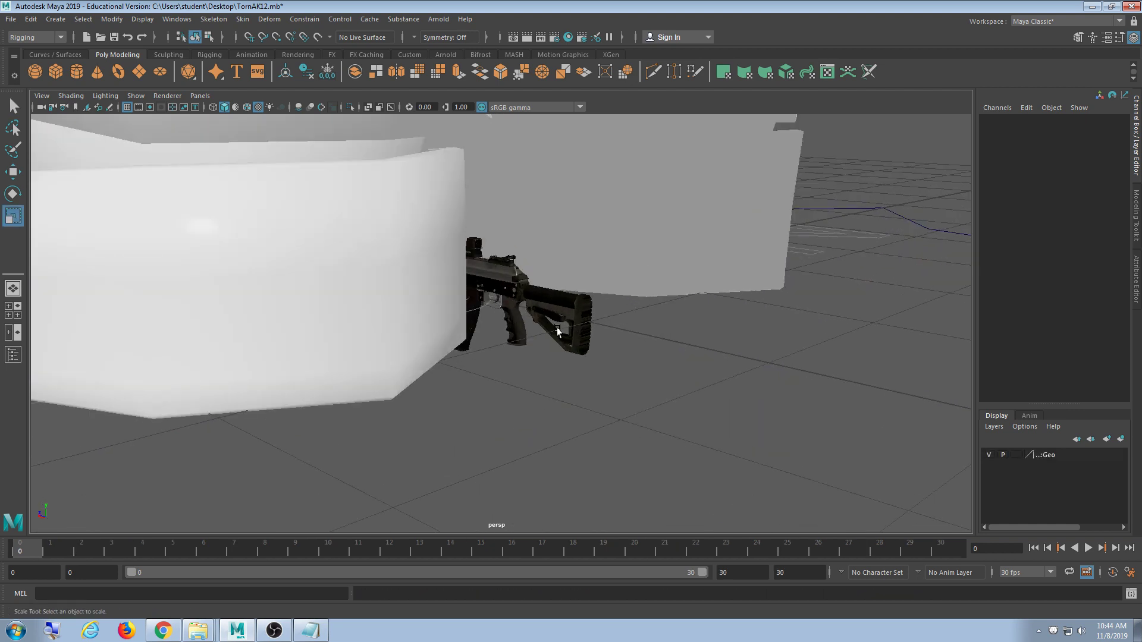
left_click(559, 329)
left_click_drag(768, 384, 720, 426, "alt")
scroll(722, 416, "down", 12)
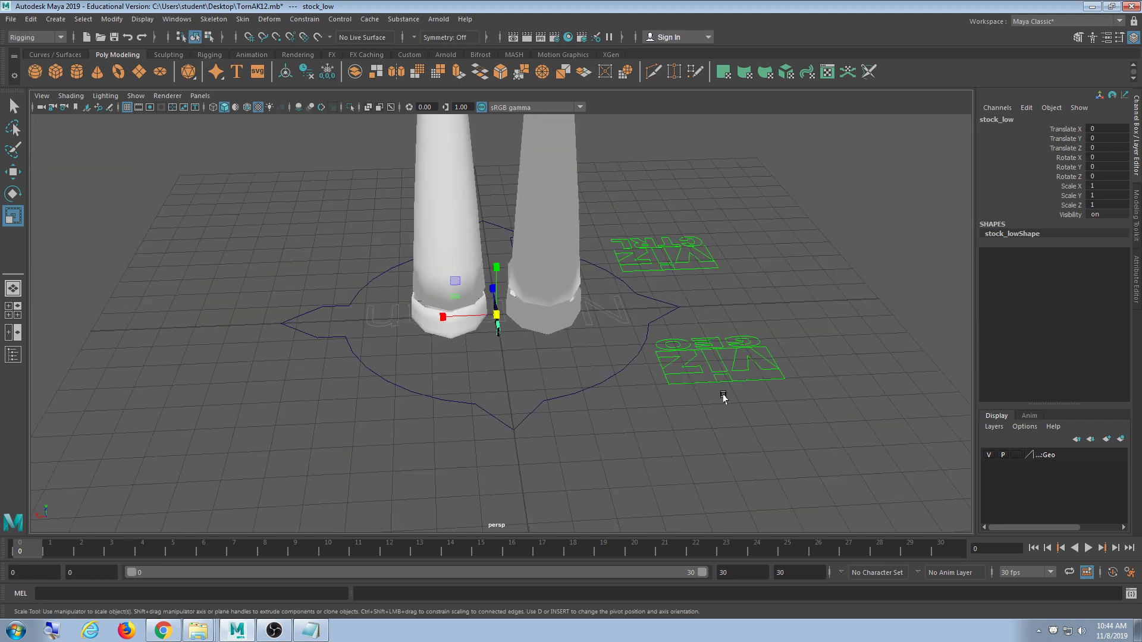
left_click_drag(466, 392, 521, 402, "alt")
scroll(521, 402, "up", 4)
scroll(523, 399, "up", 8)
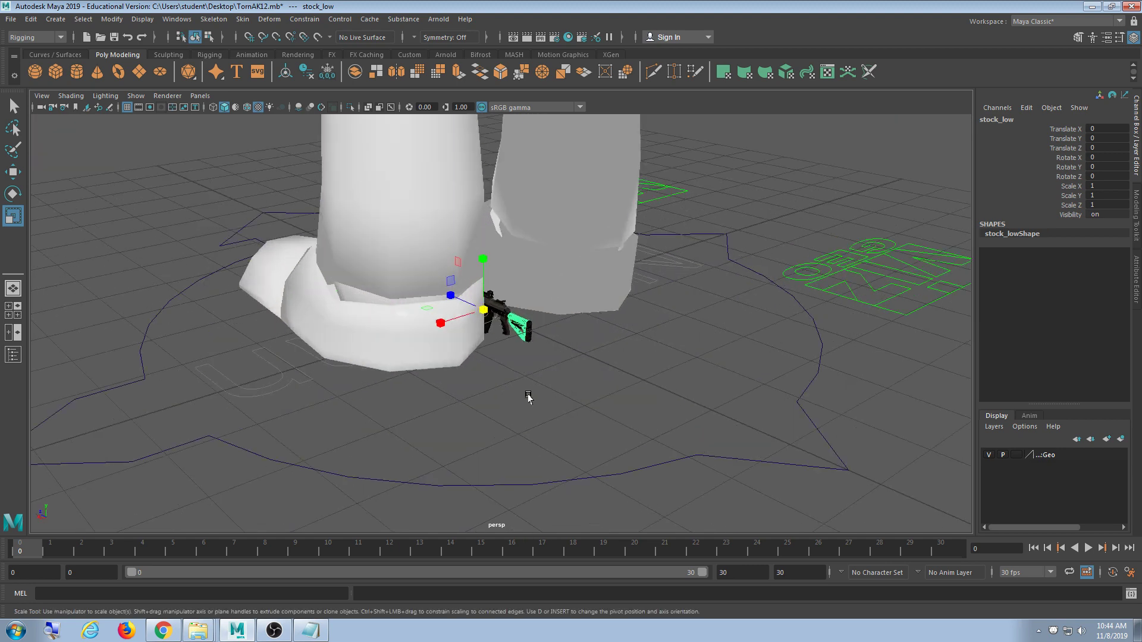
left_click(592, 409)
- Select the whole TornAK12 group and raise it upward in Y to chest height
left_click(562, 333)
key("Up")
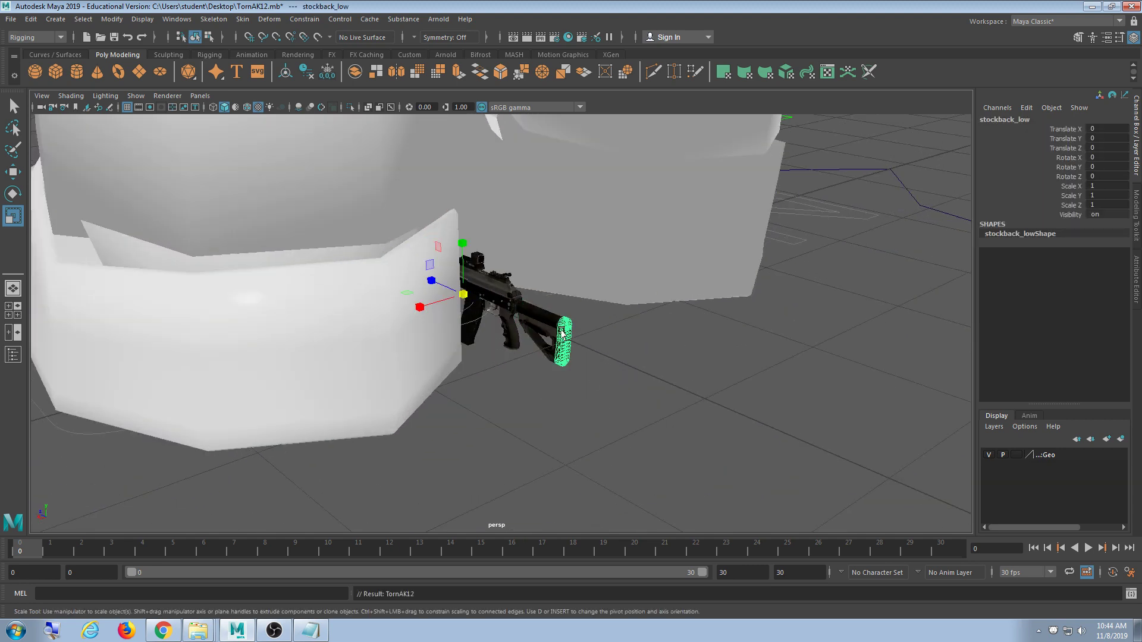
key("w")
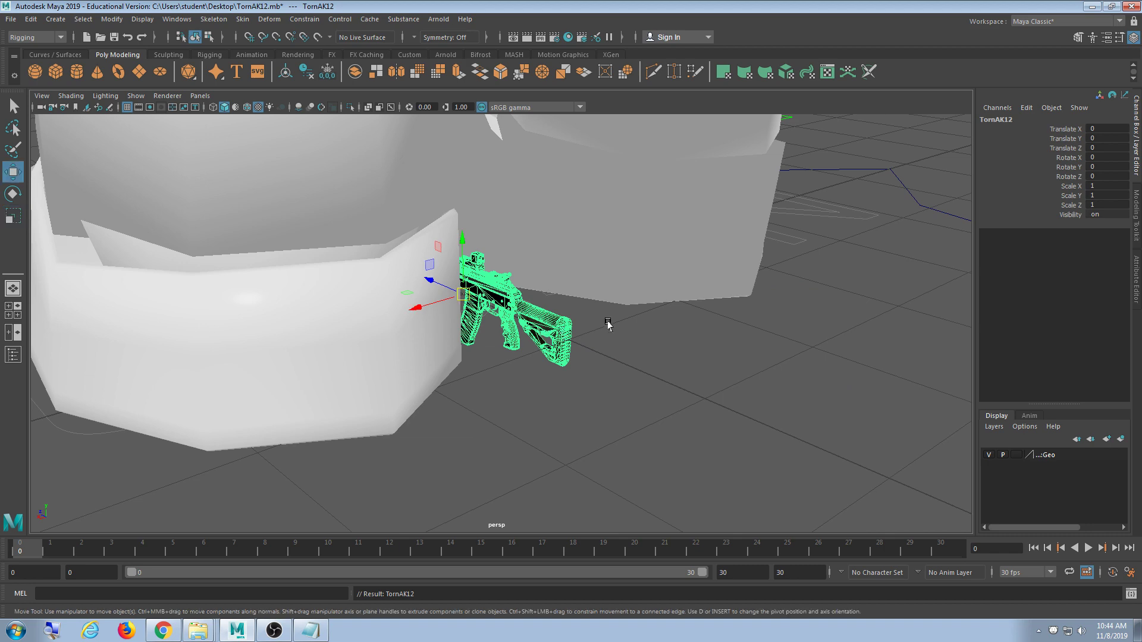
right_click_drag(609, 323, 513, 237, "alt")
middle_click_drag(498, 256, 498, 347, "alt")
left_click_drag(508, 346, 507, 146)
middle_click_drag(507, 146, 459, 350, "alt")
left_click_drag(474, 367, 681, 273)
- Scale the rifle group uniformly to 8.471 and shift it along X toward the hand
key("e")
key("r")
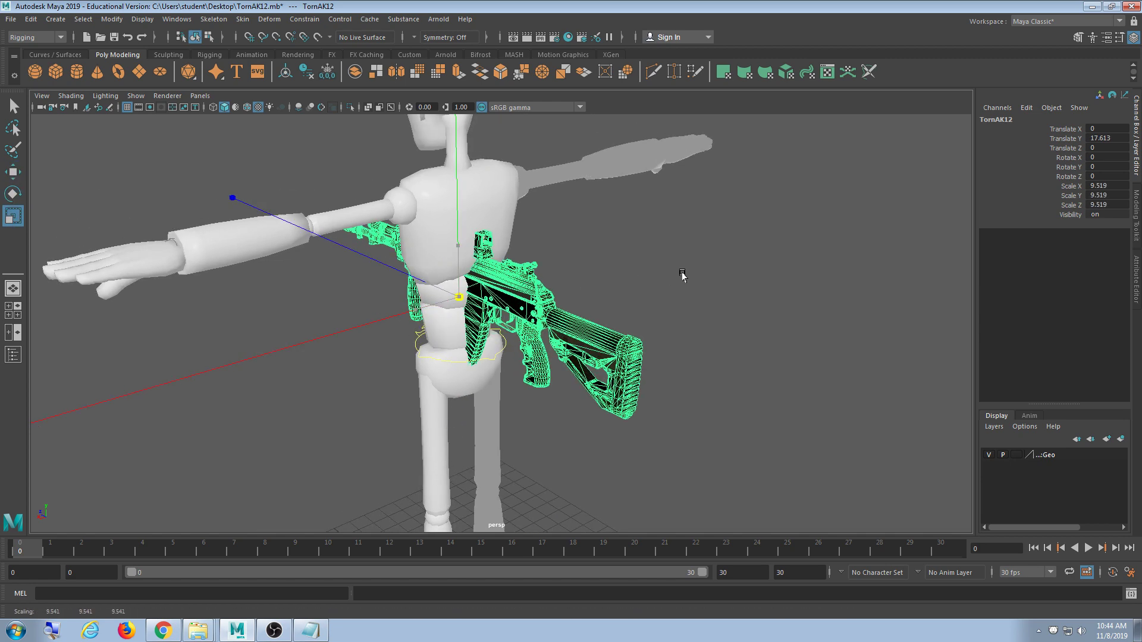
right_click_drag(683, 273, 624, 319, "alt")
key("w")
middle_click_drag(507, 326, 666, 301)
left_click_drag(666, 301, 392, 330, "alt")
middle_click_drag(473, 263, 500, 321, "alt")
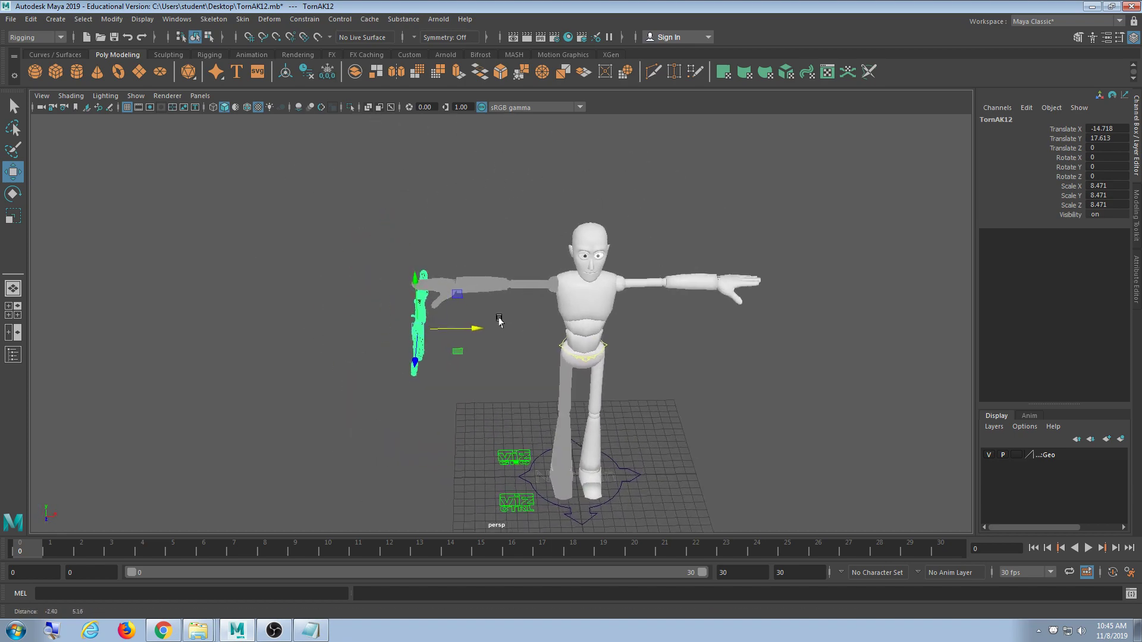
scroll(504, 321, "up", 5)
mouse_move(453, 323)
left_mouse_down("alt")
mouse_move(449, 300)
mouse_move(399, 292)
mouse_move(500, 316)
mouse_move(454, 309)
left_mouse_up("alt")
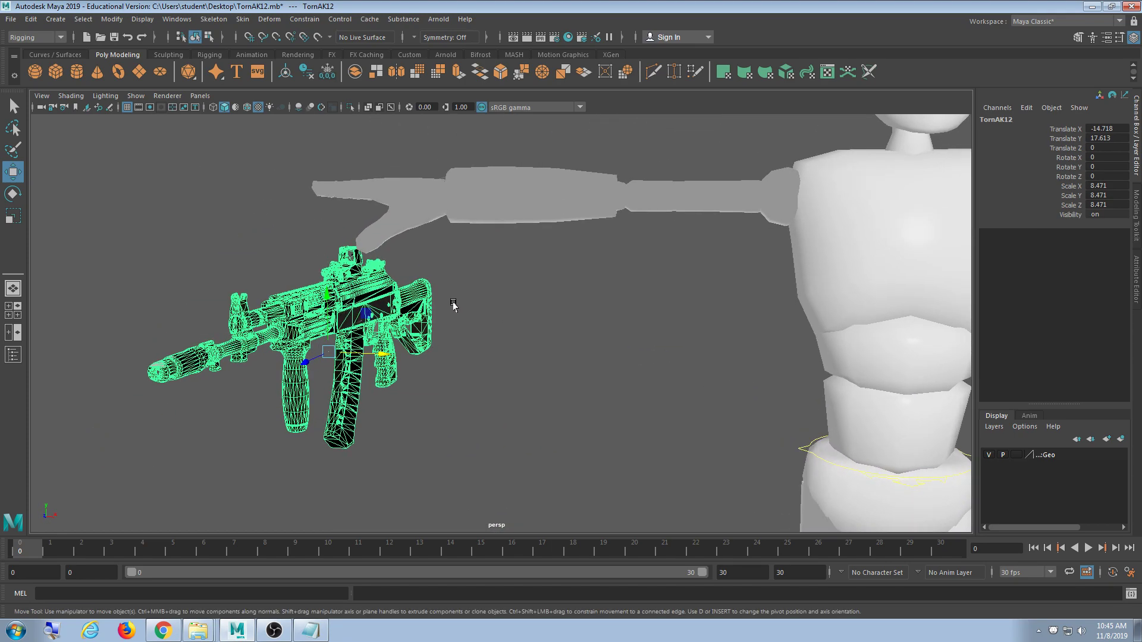
- Roll the rifle group to an exact Rotate Z of -90
key("e")
left_click_drag(362, 313, 393, 434)
double_click(1107, 176)
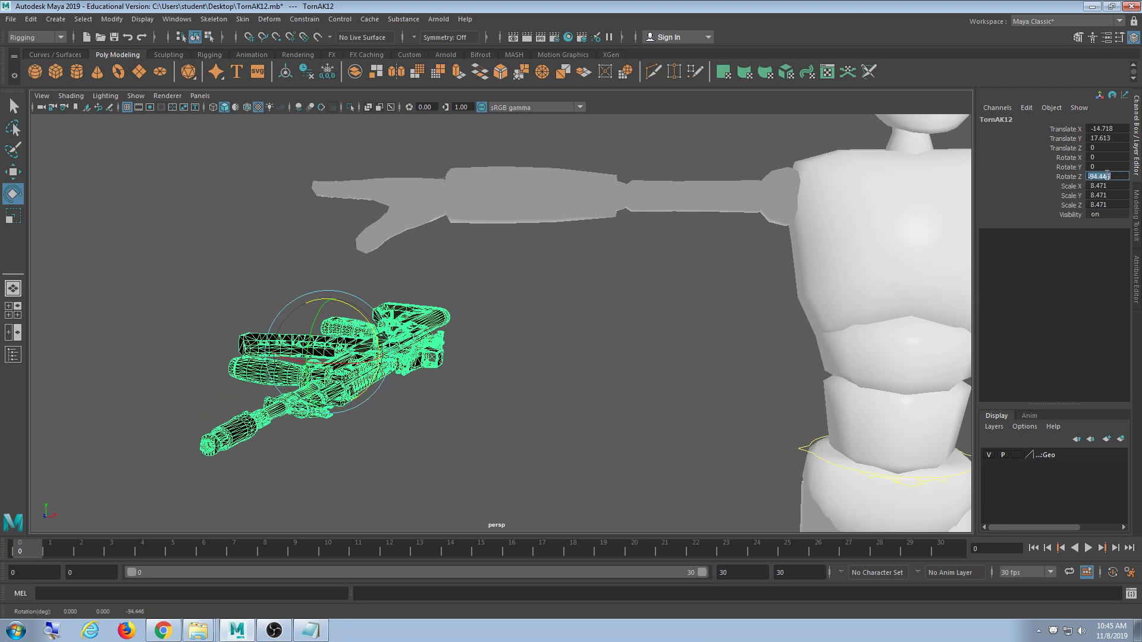
type("-90")
key("Return")
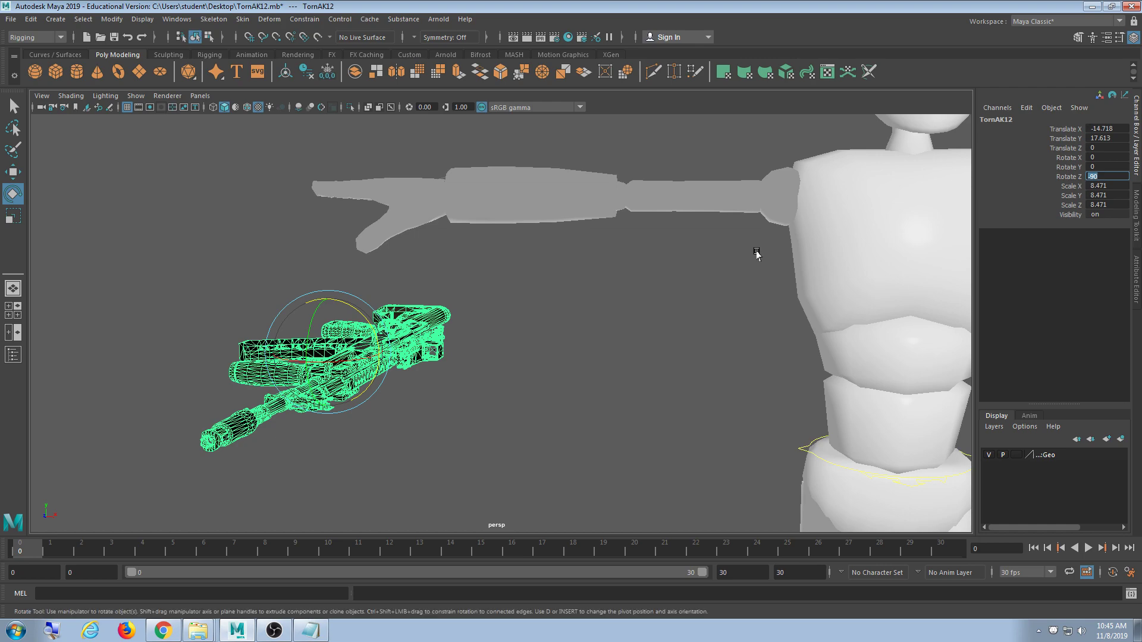
left_click_drag(568, 345, 521, 358, "alt")
- Reselect the whole TornAK12 group and rotate it 90 degrees about X
left_click(670, 260)
left_click_drag(640, 250, 105, 466)
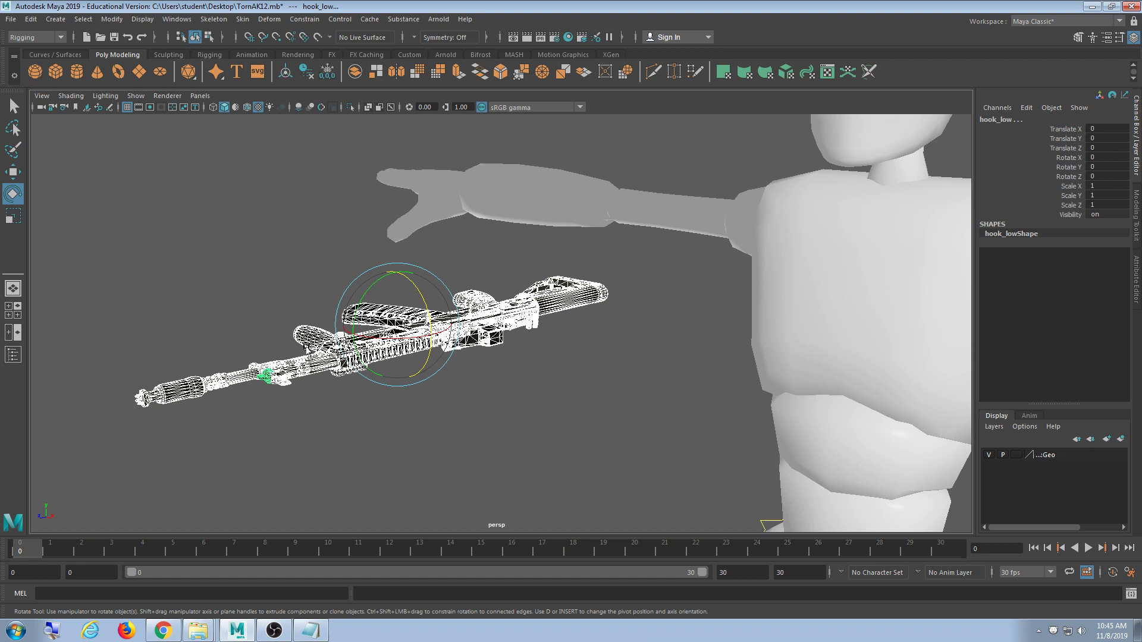
left_click(580, 373)
left_click(562, 308)
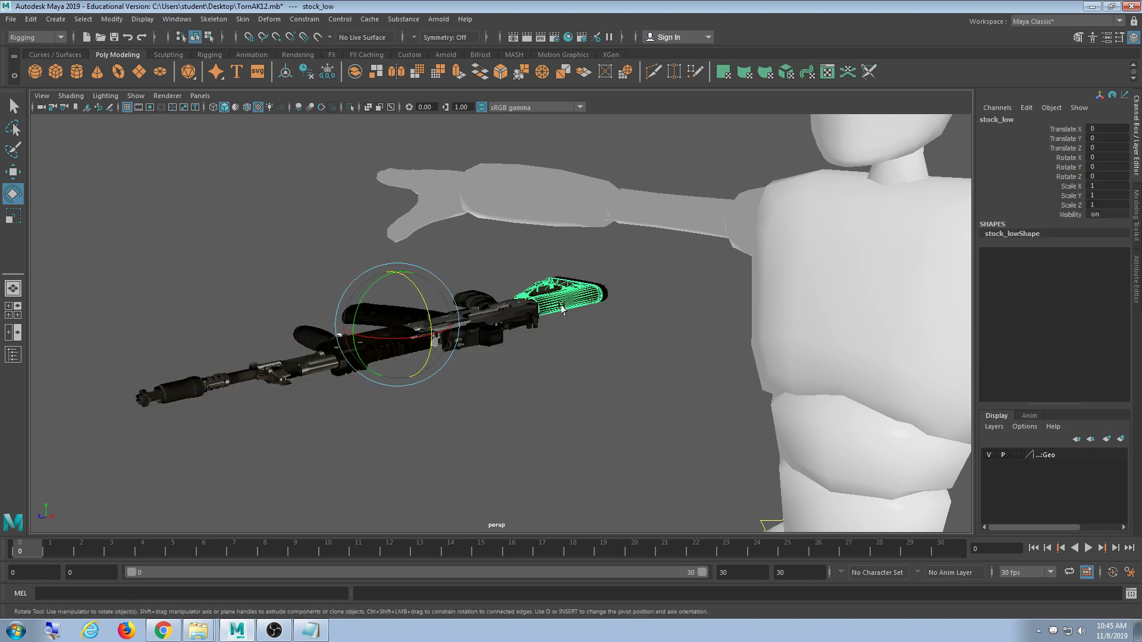
left_click(578, 381)
left_click(530, 326)
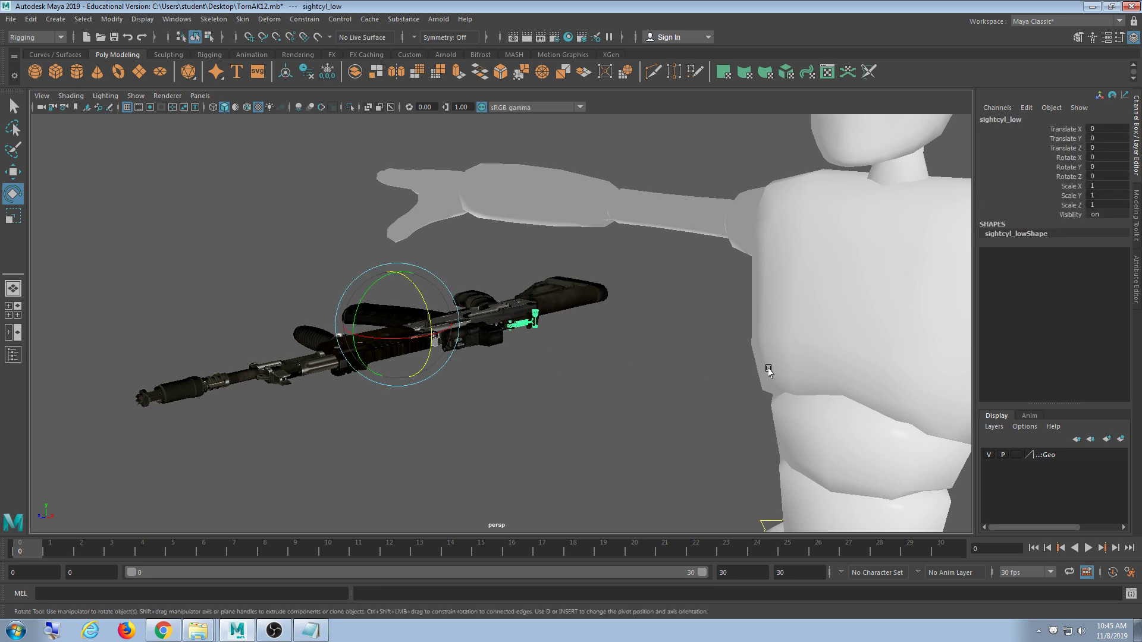
key("Up")
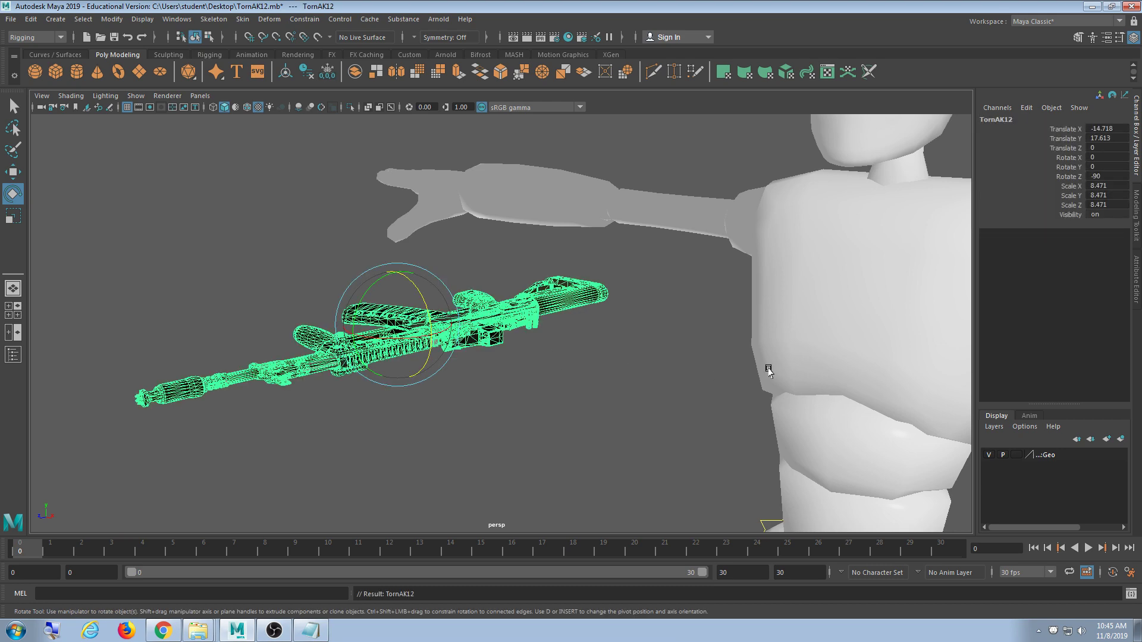
left_click_drag(618, 426, 572, 341, "alt")
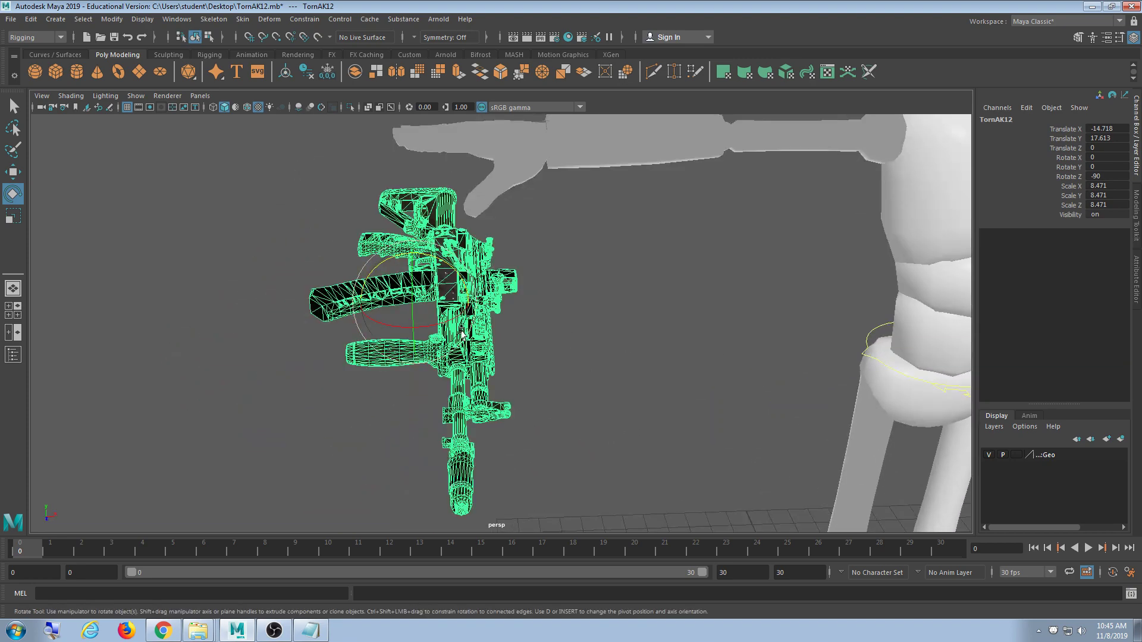
left_click_drag(449, 315, 820, 232)
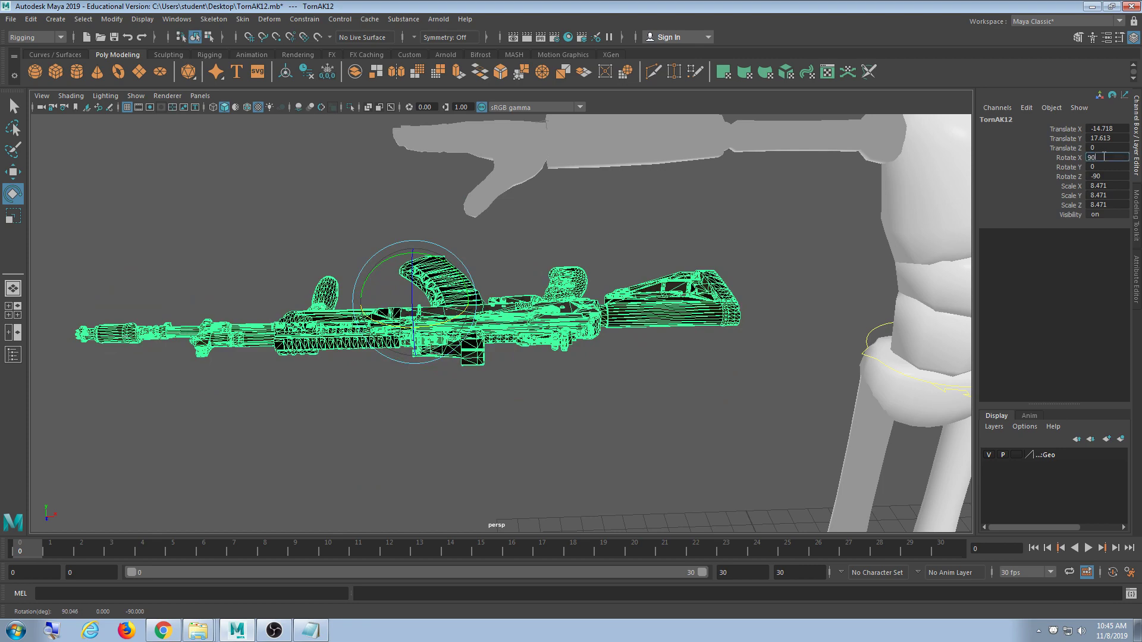
left_click_drag(666, 310, 809, 299, "alt")
- Move the rifle up to translate Y 21.69 and slide it along X and Z into the hand
key("w")
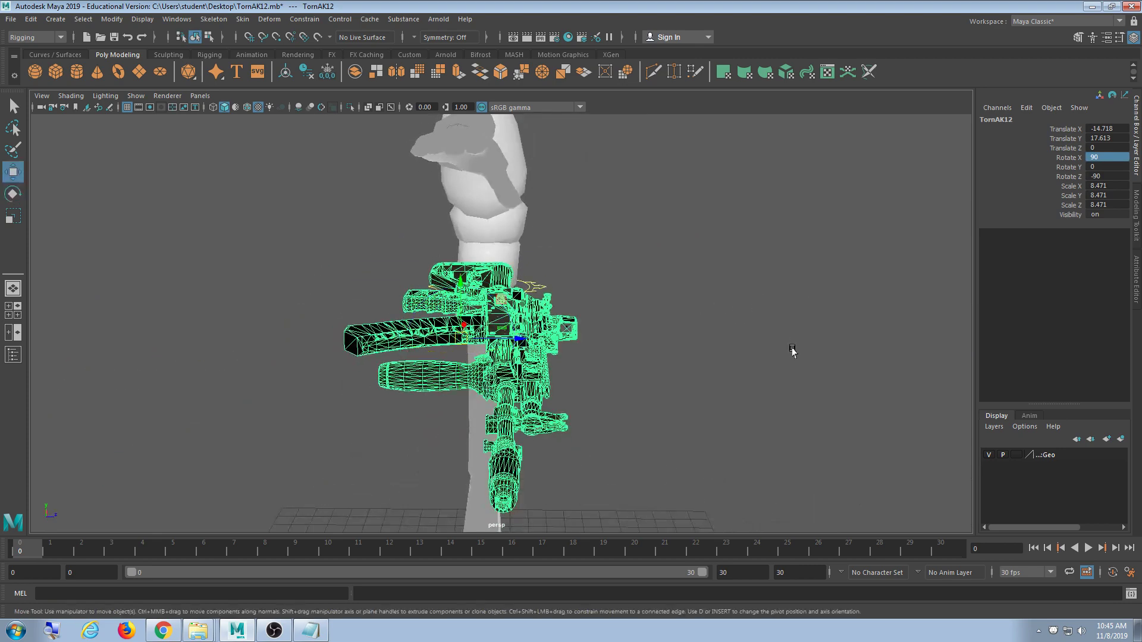
left_click_drag(793, 352, 654, 348, "alt")
middle_click_drag(577, 443, 564, 360, "shift")
key("ctrl+z")
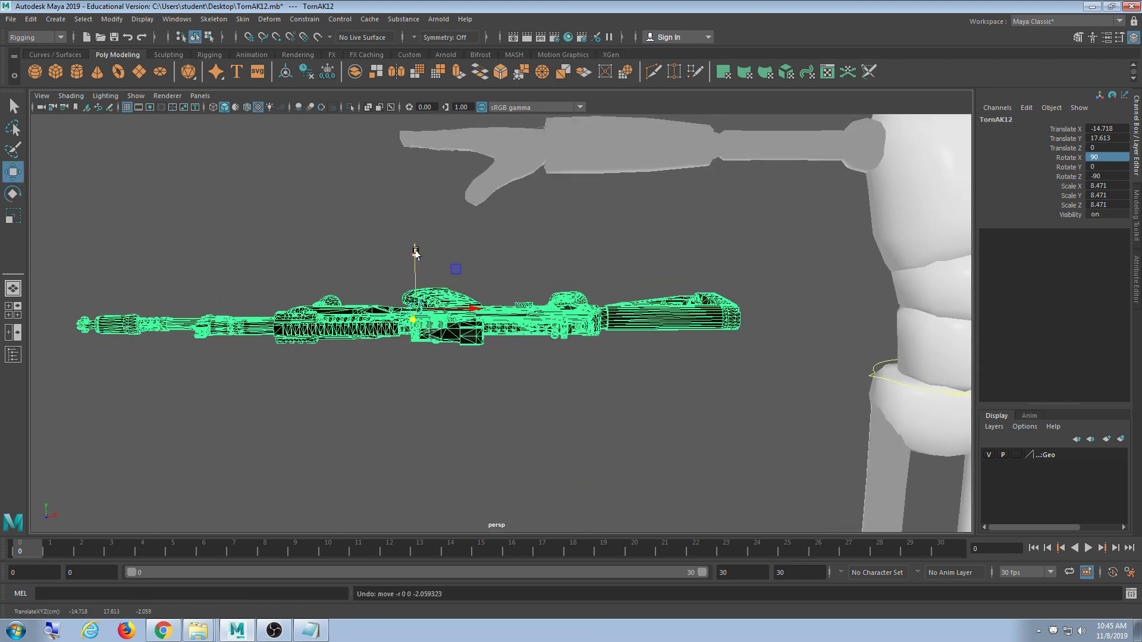
left_click_drag(412, 250, 390, 88)
left_click_drag(392, 142, 674, 261, "alt")
middle_click_drag(674, 260, 623, 206, "alt")
middle_click_drag(441, 351, 554, 325, "shift")
mouse_move(600, 350)
left_mouse_down("alt")
mouse_move(568, 270)
mouse_move(620, 342)
mouse_move(599, 361)
left_mouse_up("alt")
mouse_move(544, 384)
middle_mouse_down("shift")
mouse_move(548, 362)
mouse_move(553, 383)
middle_mouse_up("shift")
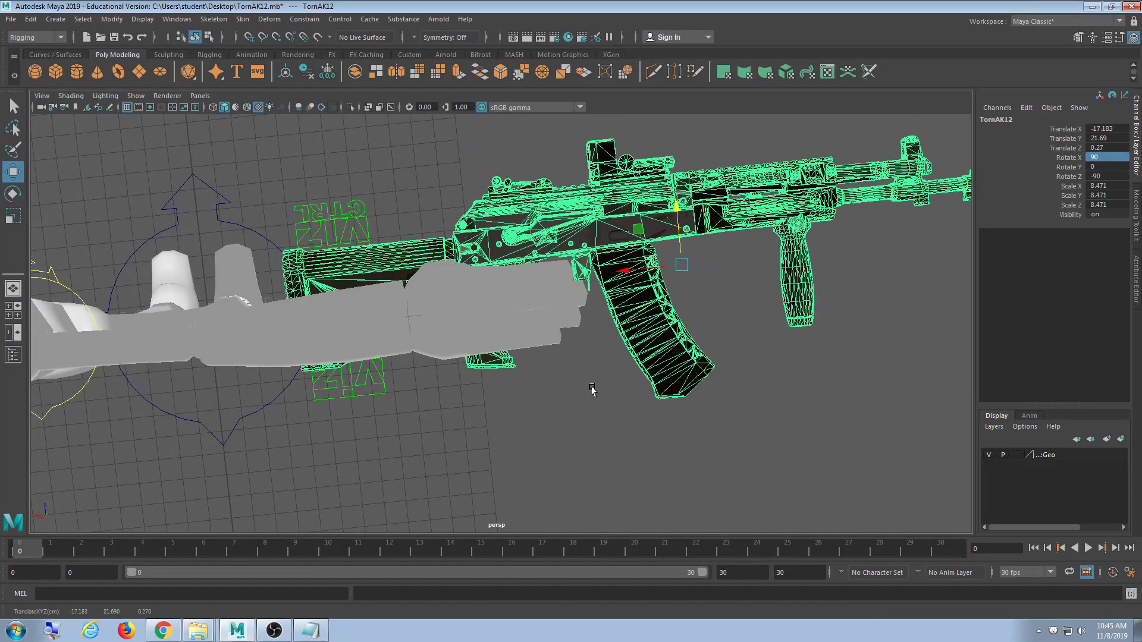
- Nudge the rifle back along Z and set Scale X, Y and Z to 8.5
left_click_drag(591, 387, 555, 357, "alt")
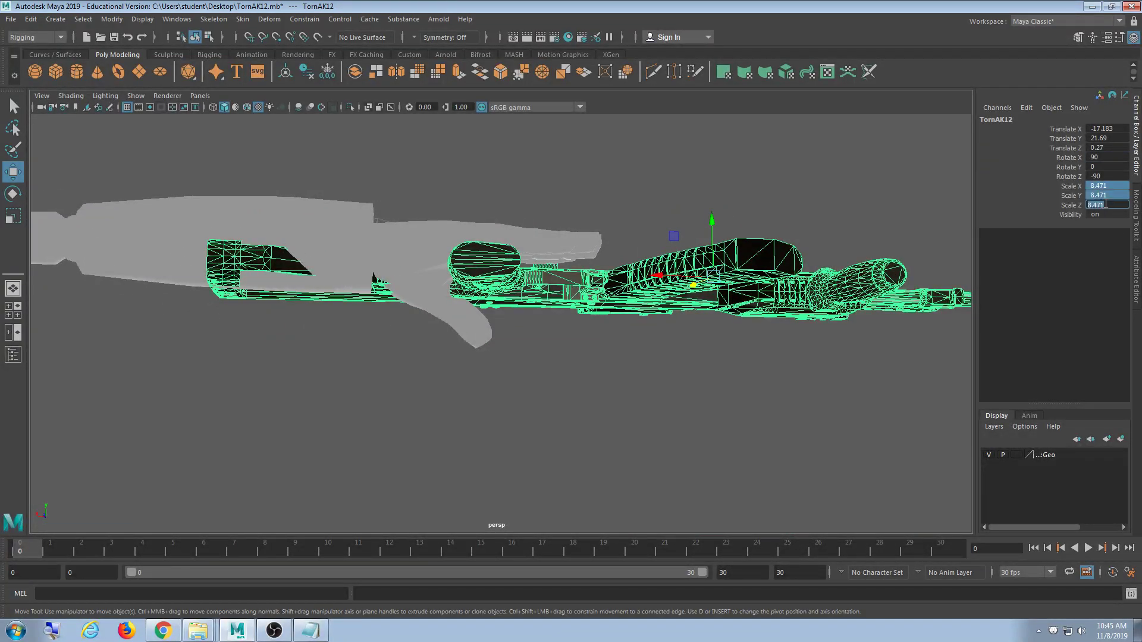
left_click(1106, 204)
type("8.5")
key("Return")
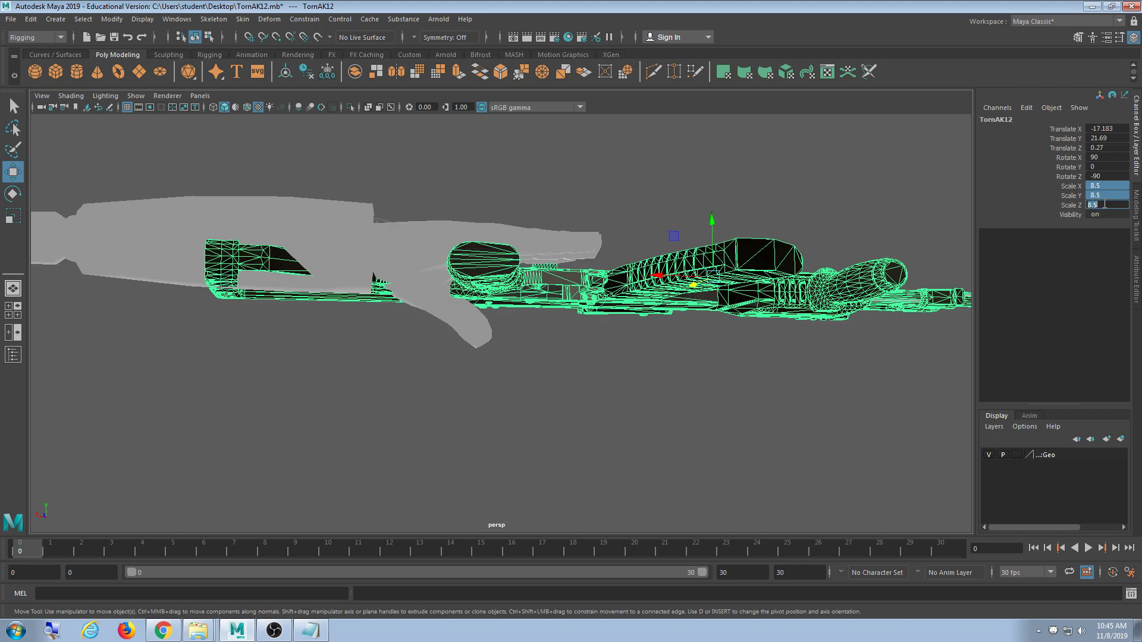
left_click_drag(564, 266, 558, 429, "alt")
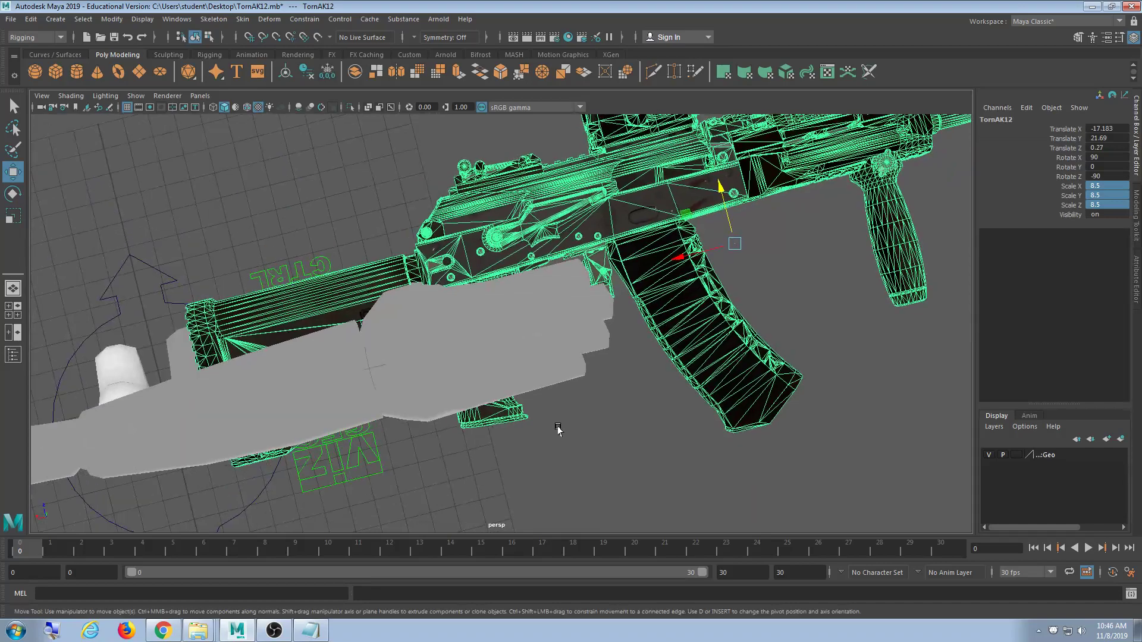
left_click_drag(595, 386, 515, 469, "alt")
scroll(554, 463, "up", 5)
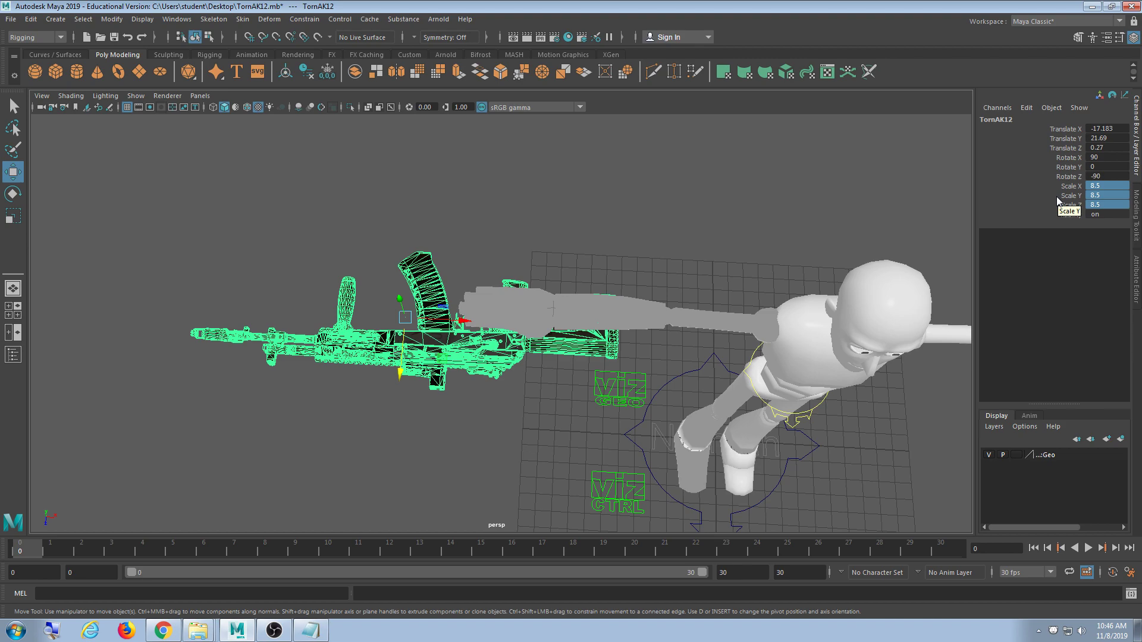
- Raise the rifle along Z so its grip meets the character's hand
left_click_drag(475, 411, 490, 252, "alt")
scroll(490, 351, "up", 11)
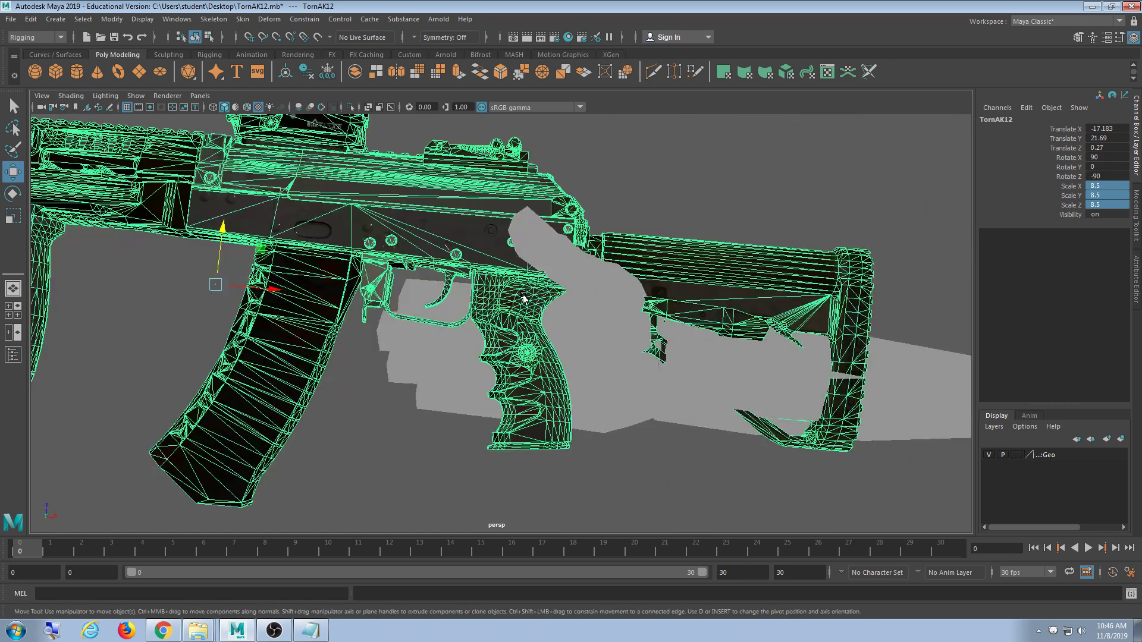
left_click_drag(491, 353, 449, 363, "alt")
middle_click_drag(446, 364, 525, 390, "alt")
scroll(513, 390, "up", 4)
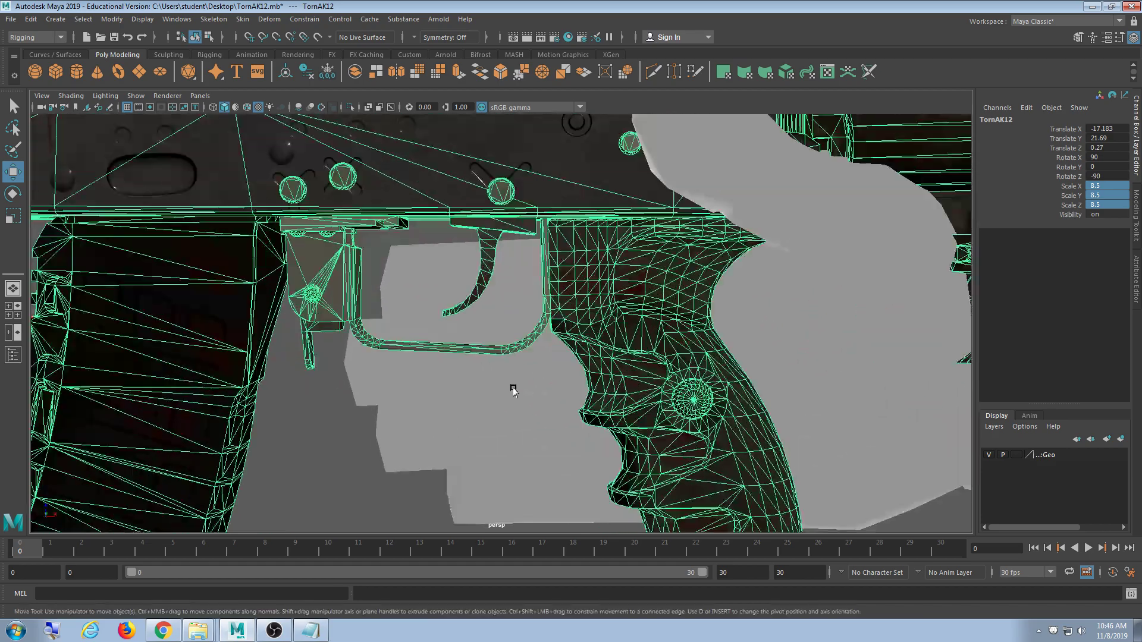
middle_click_drag(615, 427, 564, 362, "alt")
scroll(565, 361, "down", 3)
left_click_drag(564, 363, 571, 391, "alt")
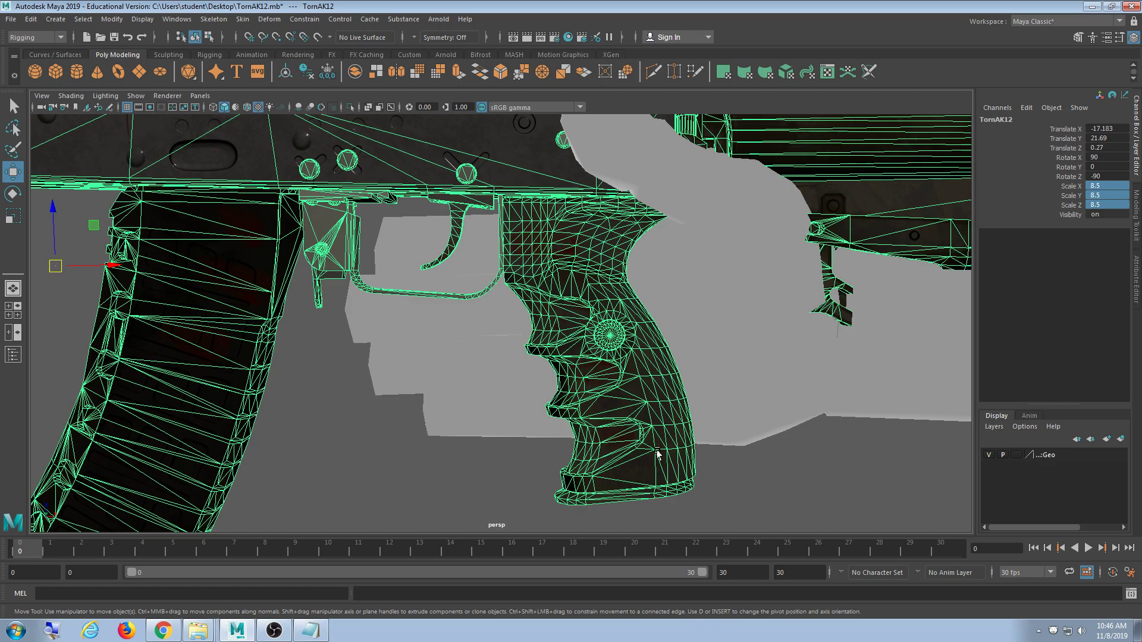
middle_click_drag(658, 455, 680, 499)
left_click_drag(512, 505, 522, 466, "alt")
scroll(525, 489, "down", 3)
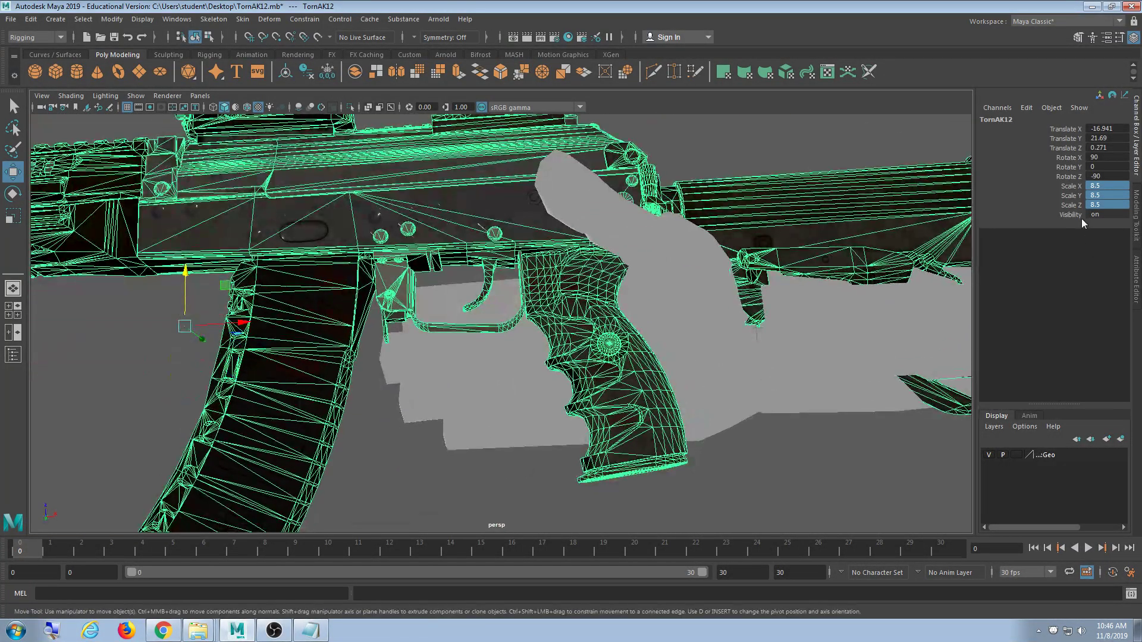
- Set the rifle's uniform scale to 9 and reposition it so the grip sits in the hand
left_click(1109, 204)
type("9")
key("Return")
left_click_drag(662, 288, 661, 302, "alt")
middle_click_drag(750, 373, 686, 407, "shift")
left_click_drag(686, 407, 676, 422, "alt")
right_click_drag(677, 422, 559, 384, "alt")
scroll(559, 383, "up", 8)
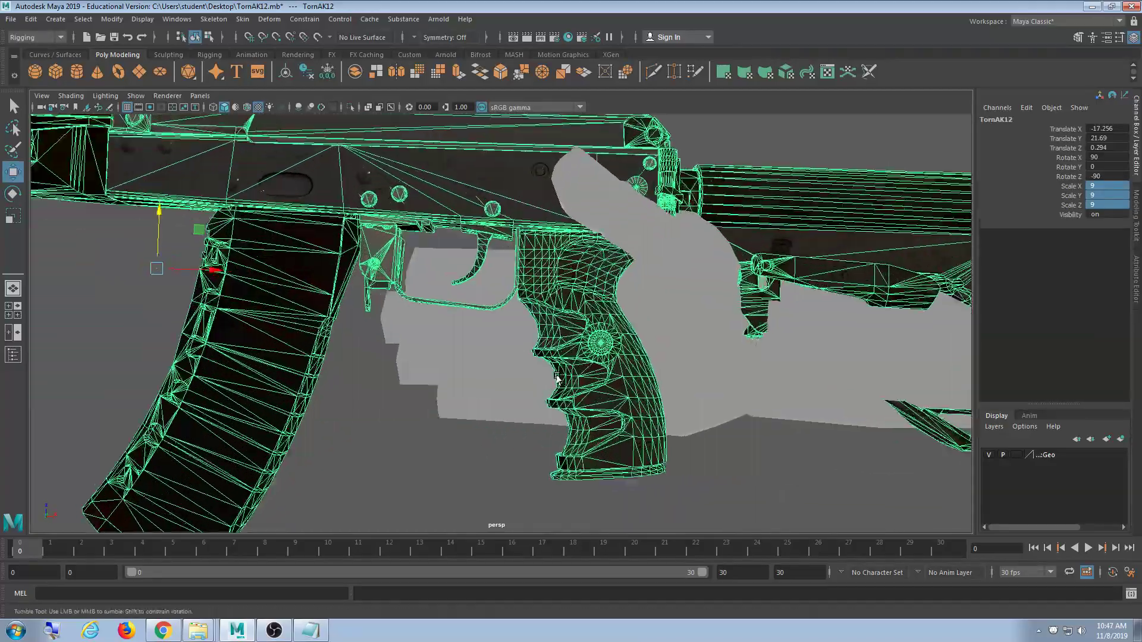
left_click_drag(560, 384, 429, 445, "alt")
scroll(502, 408, "down", 14)
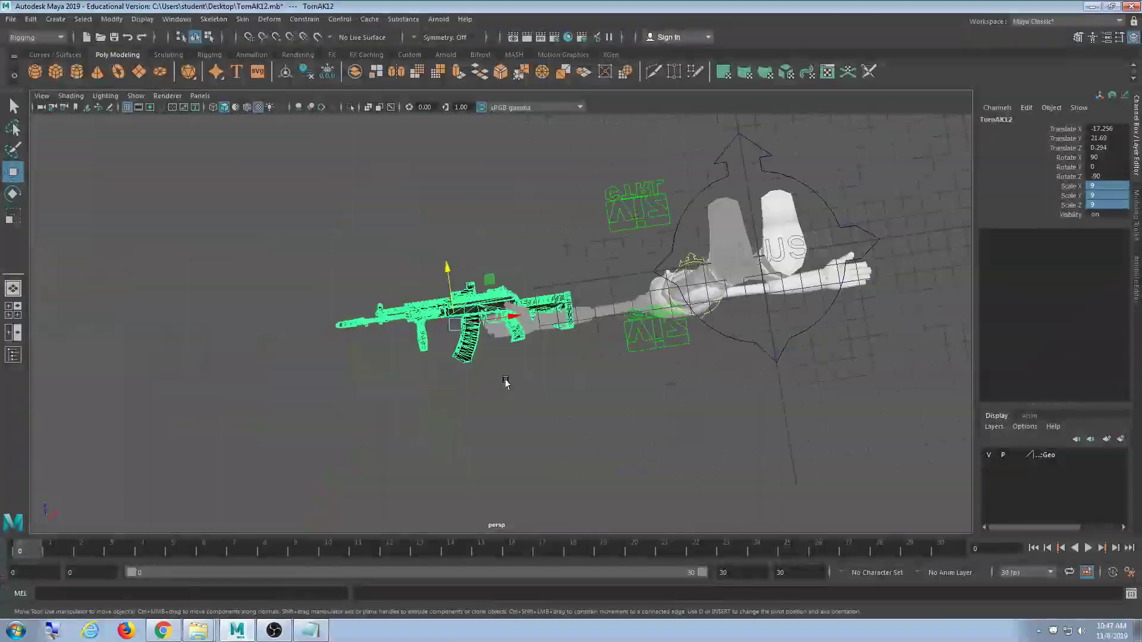
left_click_drag(505, 382, 548, 377, "alt")
scroll(534, 372, "up", 4)
scroll(533, 372, "up", 4)
scroll(549, 379, "up", 5)
scroll(549, 379, "up", 4)
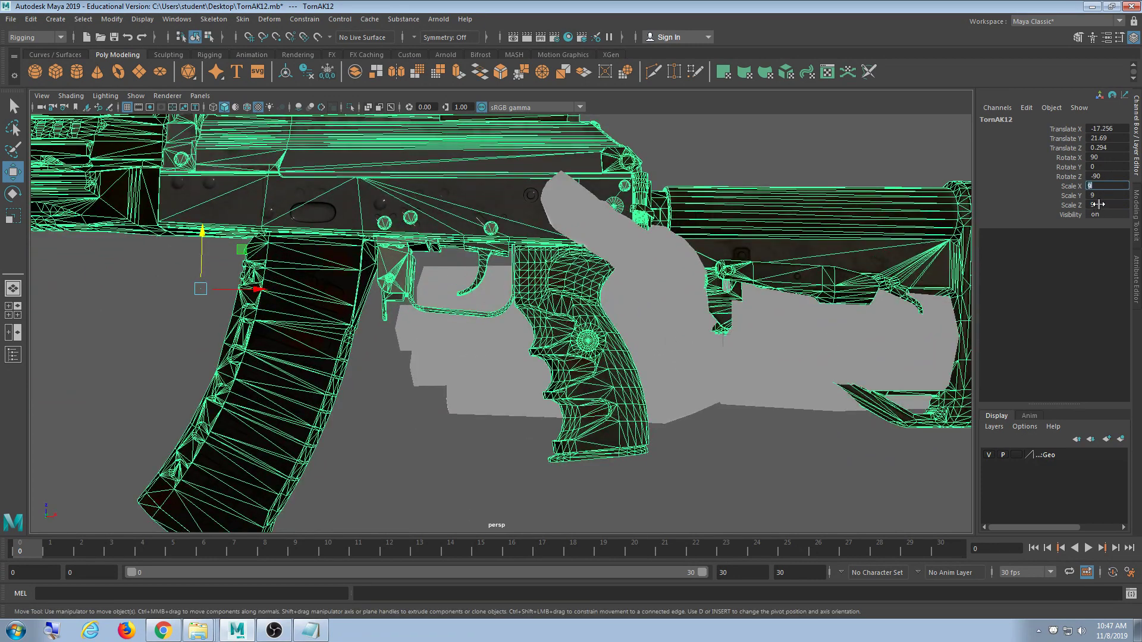
- Set the uniform scale to 10 and raise the rifle along Z to fit the hand
key("Return")
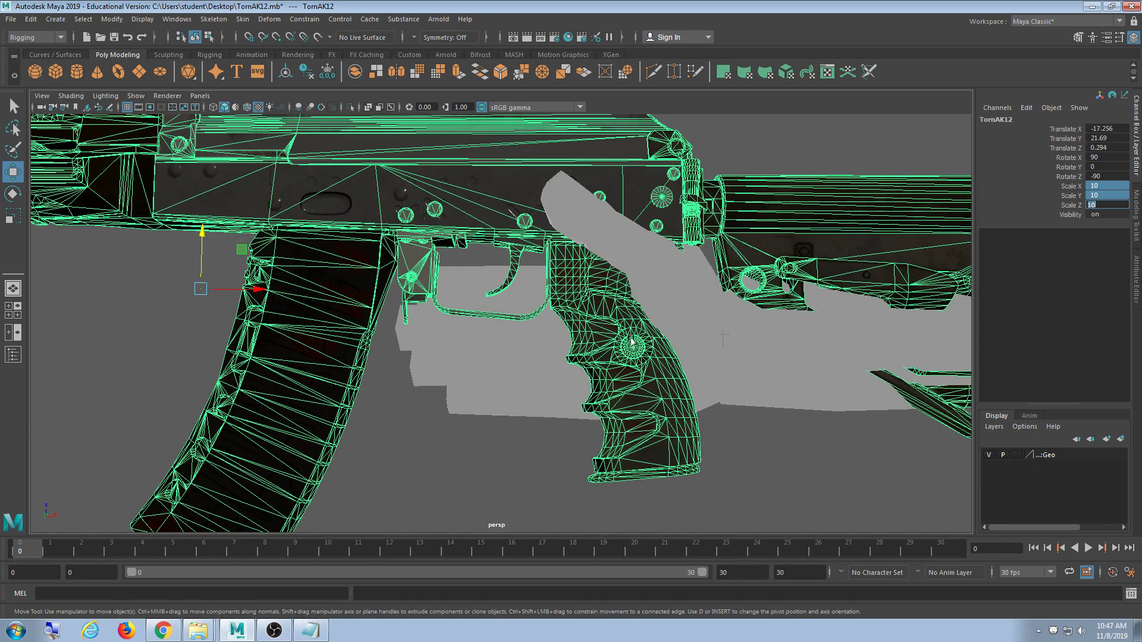
middle_click_drag(632, 341, 609, 337, "alt")
middle_click_drag(627, 408, 619, 384)
scroll(666, 410, "up", 1)
scroll(618, 384, "down", 5)
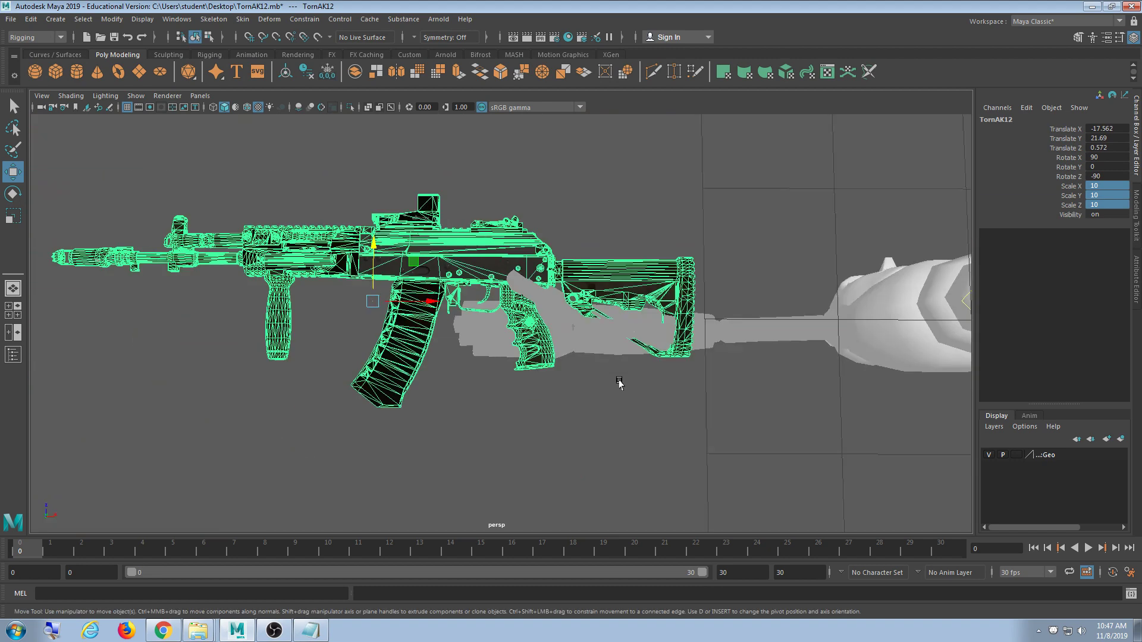
- Lift the rifle slightly to Translate Z 0.701 so the grip sits inside the hand
left_click_drag(620, 381, 512, 311, "alt")
scroll(562, 367, "down", 5)
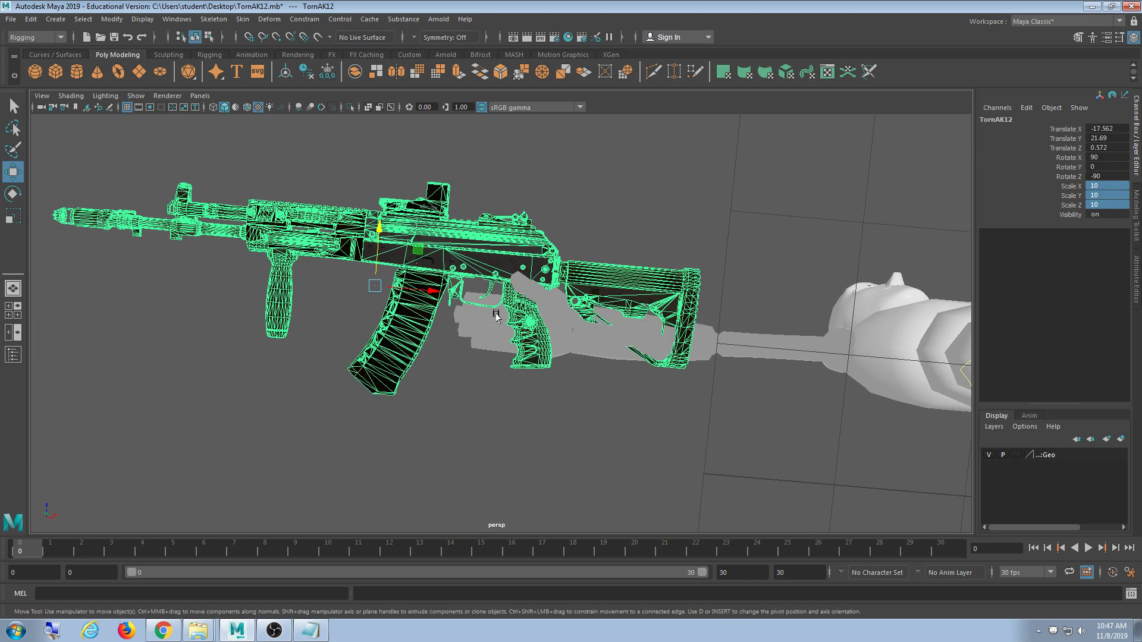
scroll(520, 312, "up", 5)
middle_click_drag(529, 314, 498, 341, "alt")
left_click_drag(499, 341, 505, 378, "alt")
scroll(493, 374, "up", 3)
scroll(501, 377, "up", 3)
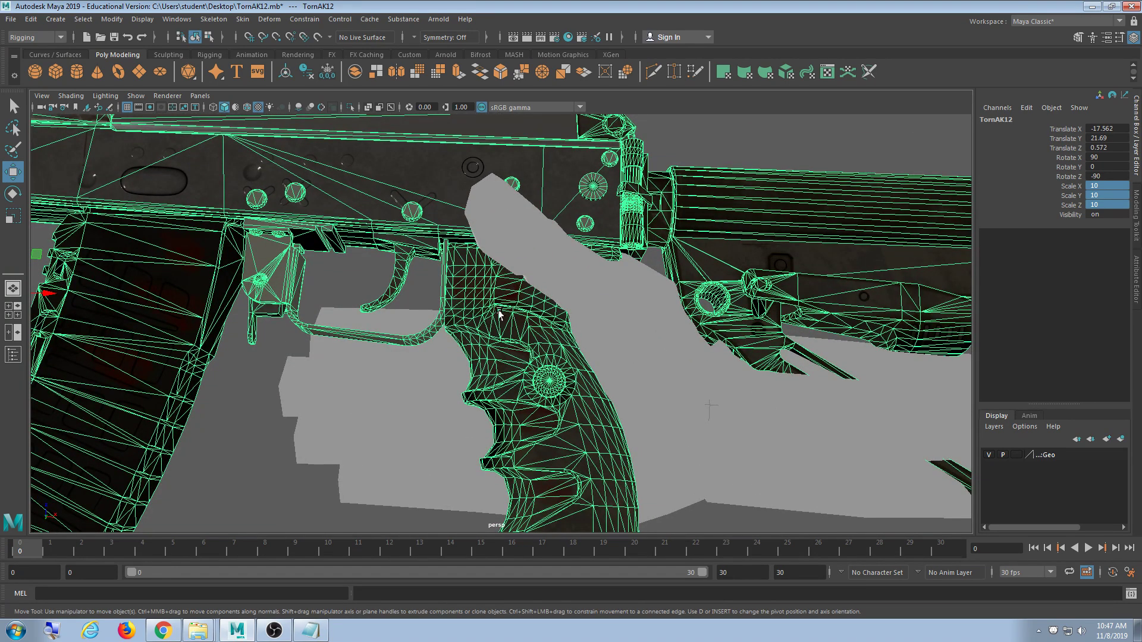
left_click_drag(473, 326, 514, 369, "alt")
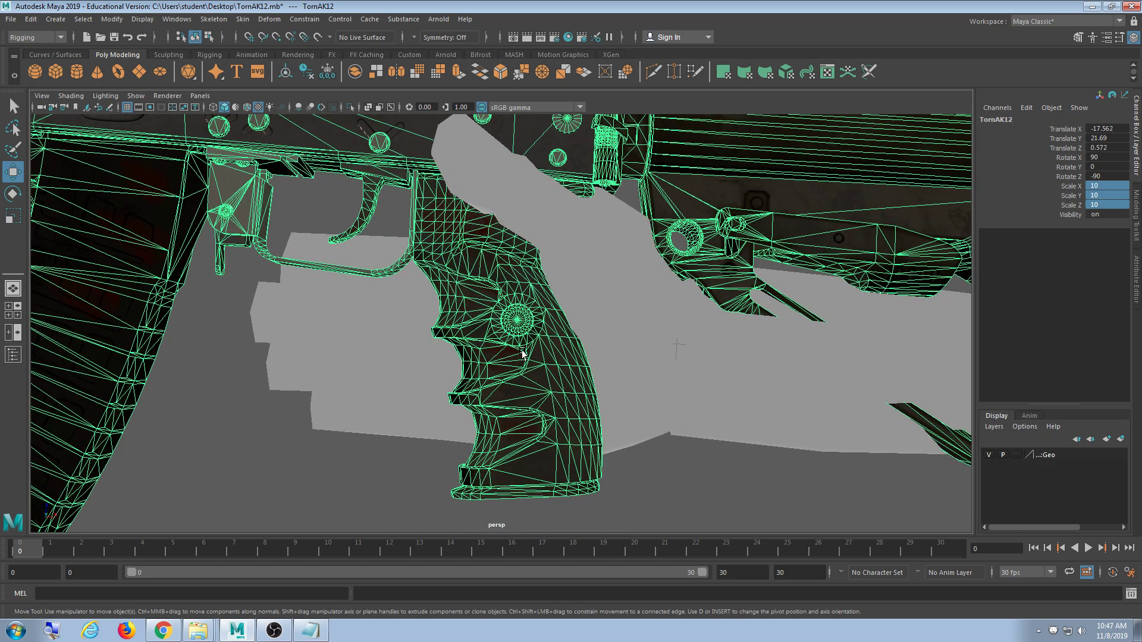
middle_click_drag(533, 381, 538, 416)
scroll(538, 415, "down", 3)
scroll(504, 372, "down", 6)
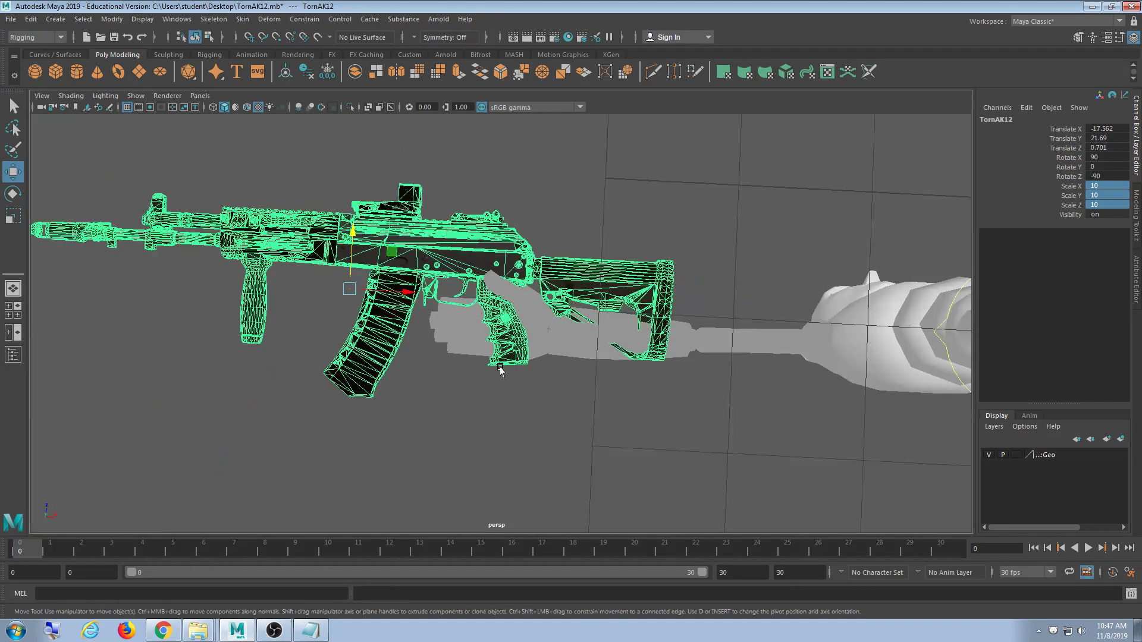
left_click_drag(503, 372, 524, 426, "alt")
scroll(523, 426, "down", 2)
middle_click_drag(655, 435, 528, 321, "alt")
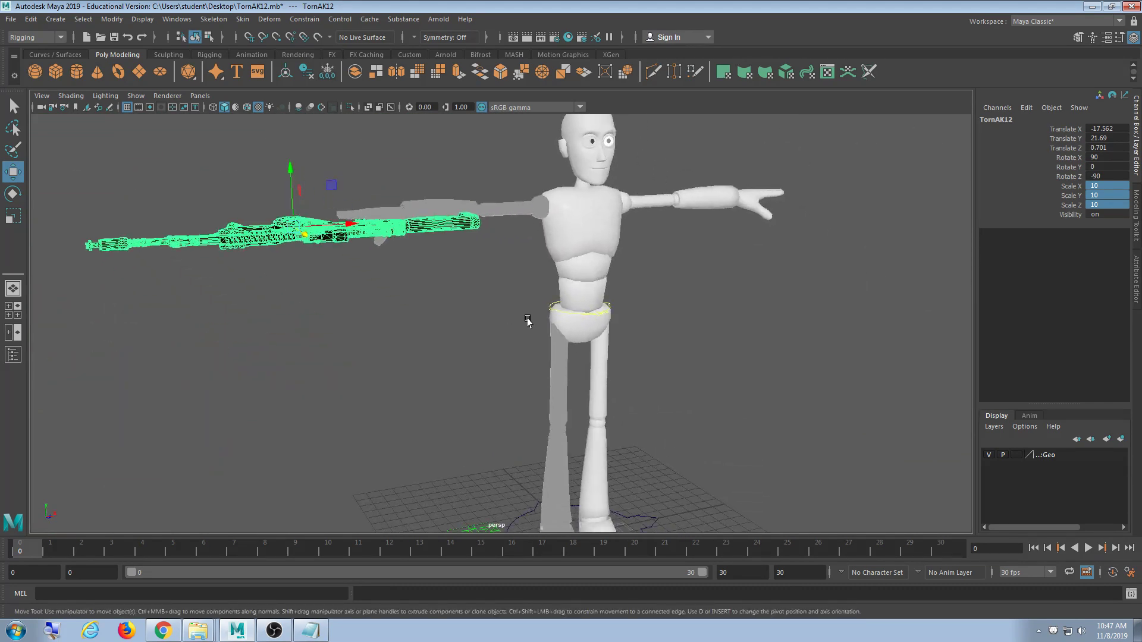
scroll(527, 321, "down", 5)
left_click_drag(663, 388, 559, 372, "alt")
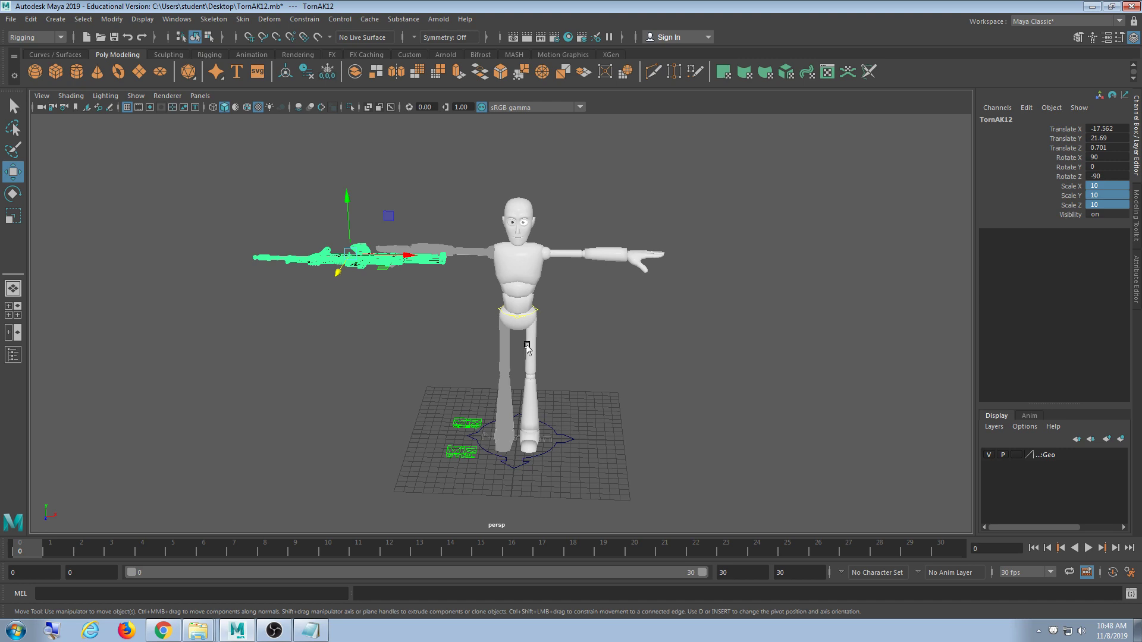
left_click_drag(508, 341, 518, 390, "alt")
scroll(441, 359, "up", 6)
middle_click_drag(379, 324, 510, 306, "alt")
scroll(416, 301, "down", 5)
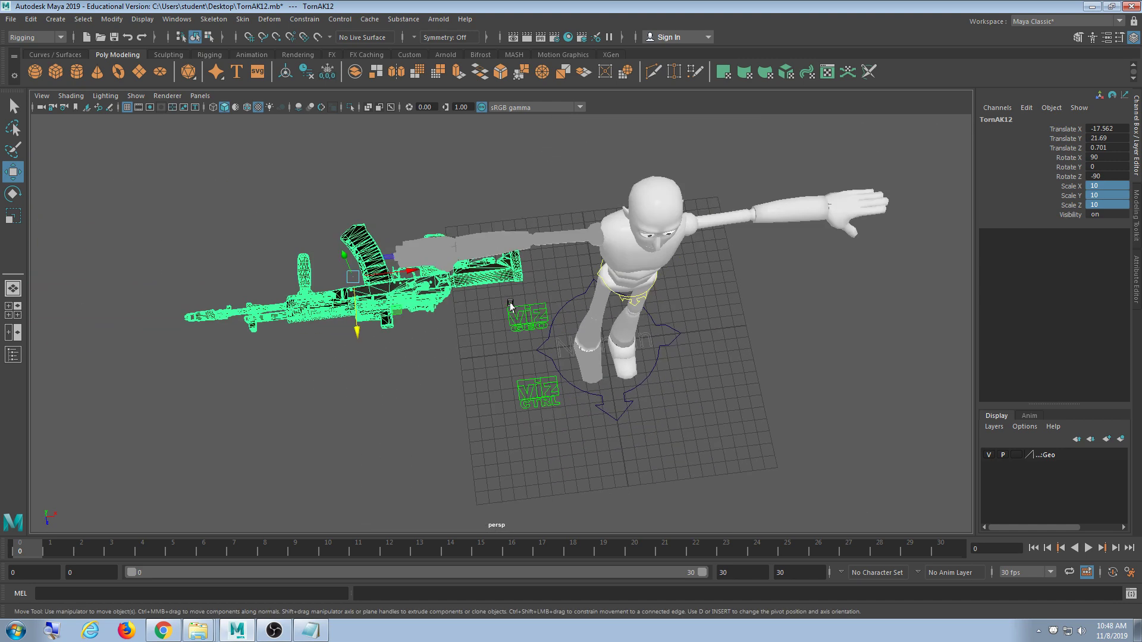
left_click_drag(509, 306, 483, 300, "alt")
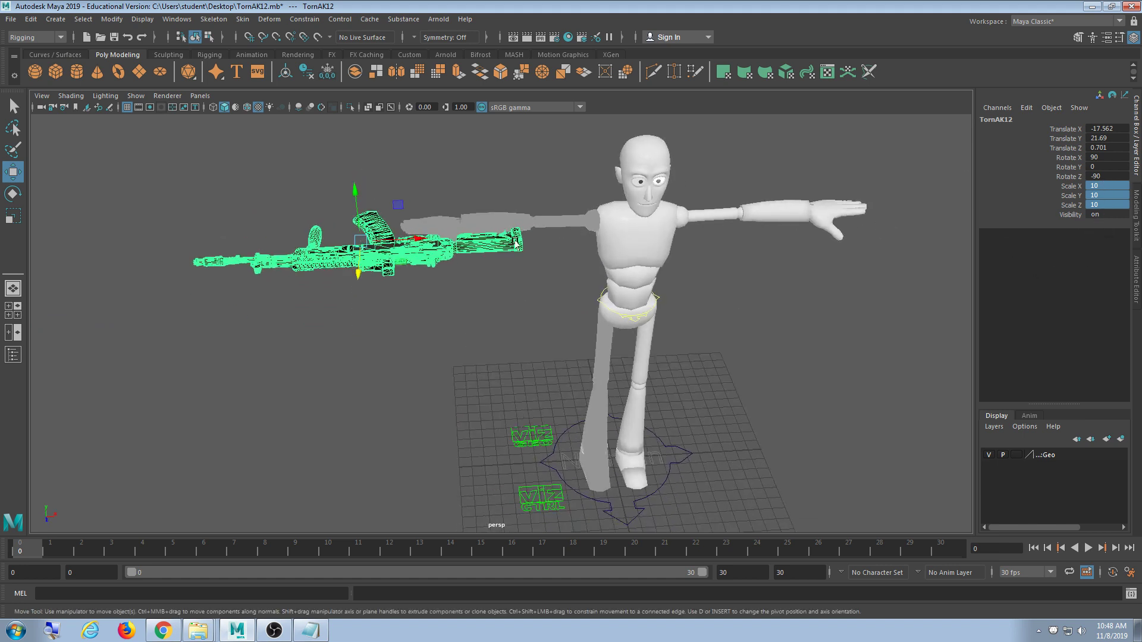
left_click(482, 314)
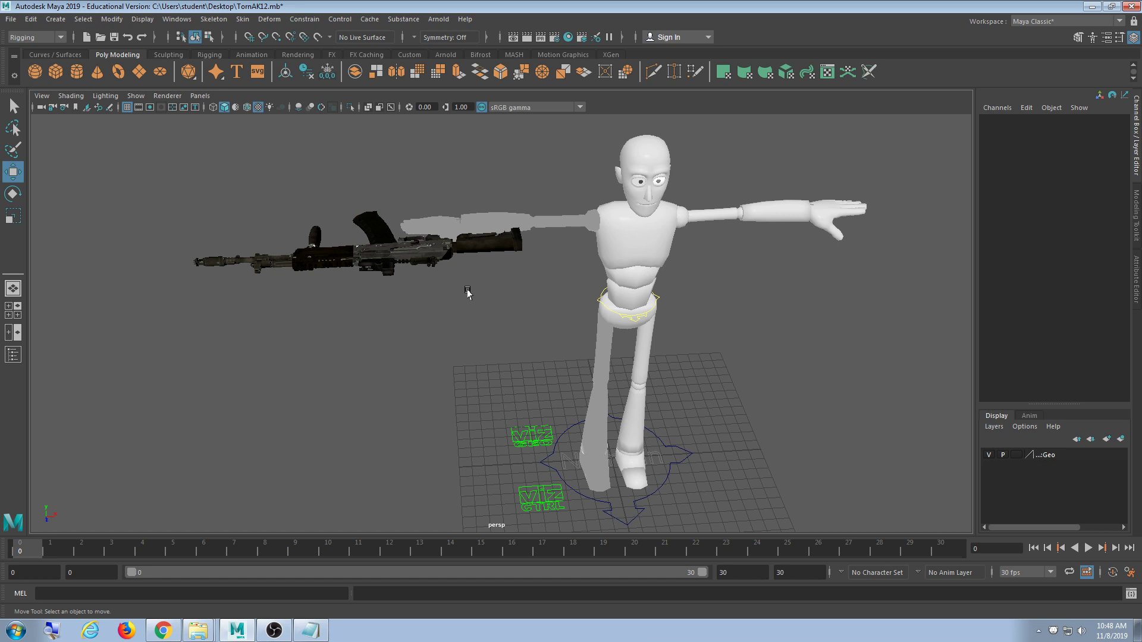
- Unload the Char_Norman_A1_v010RN reference in the Reference Editor, then select the rifle
left_click(29, 23)
mouse_move(16, 23)
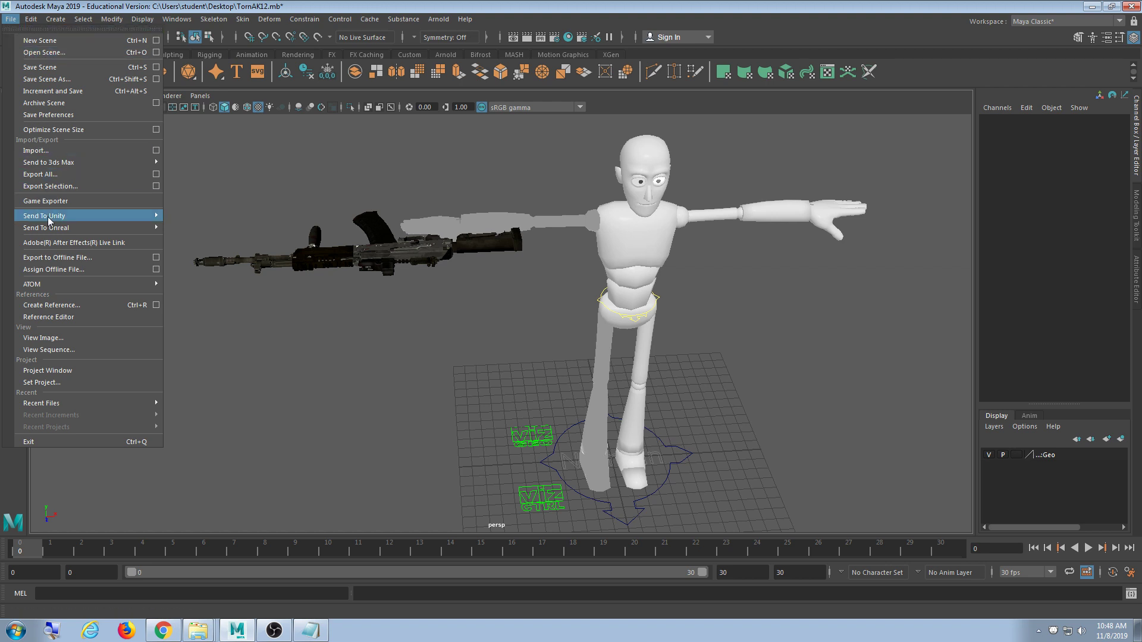
left_click(80, 316)
left_click_drag(258, 128, 176, 171)
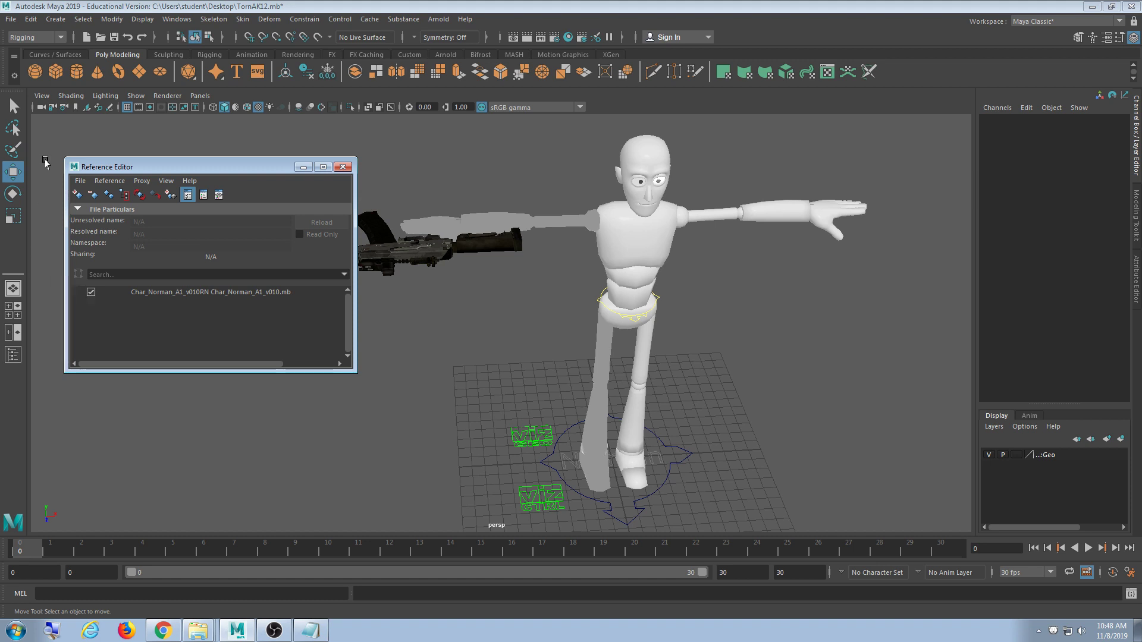
left_click(91, 292)
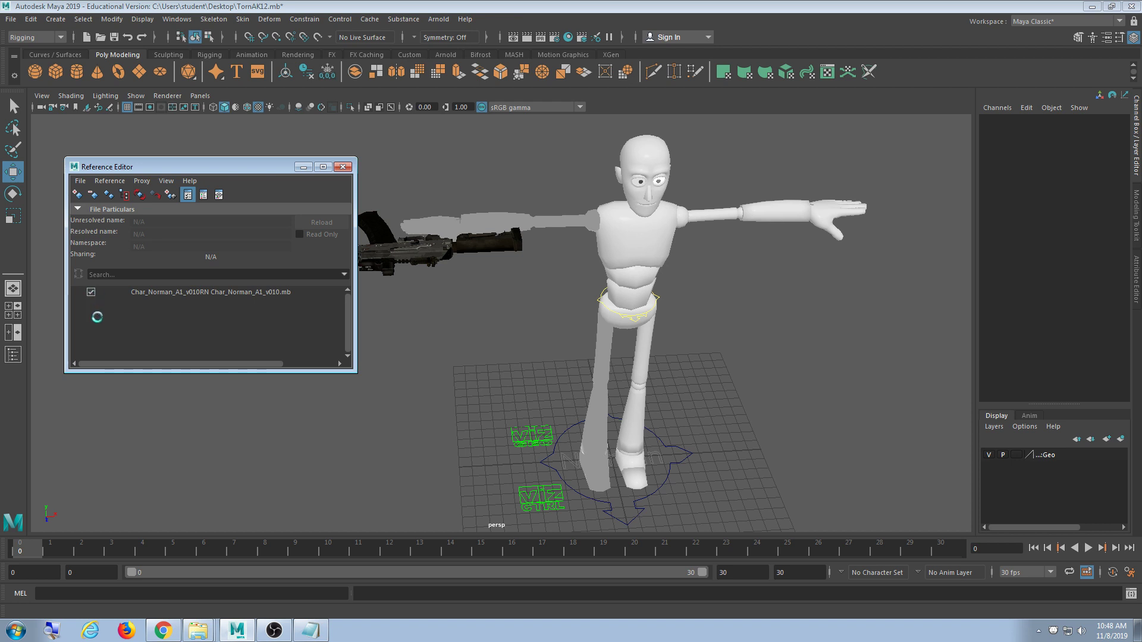
left_click(343, 167)
left_click_drag(589, 178, 444, 280)
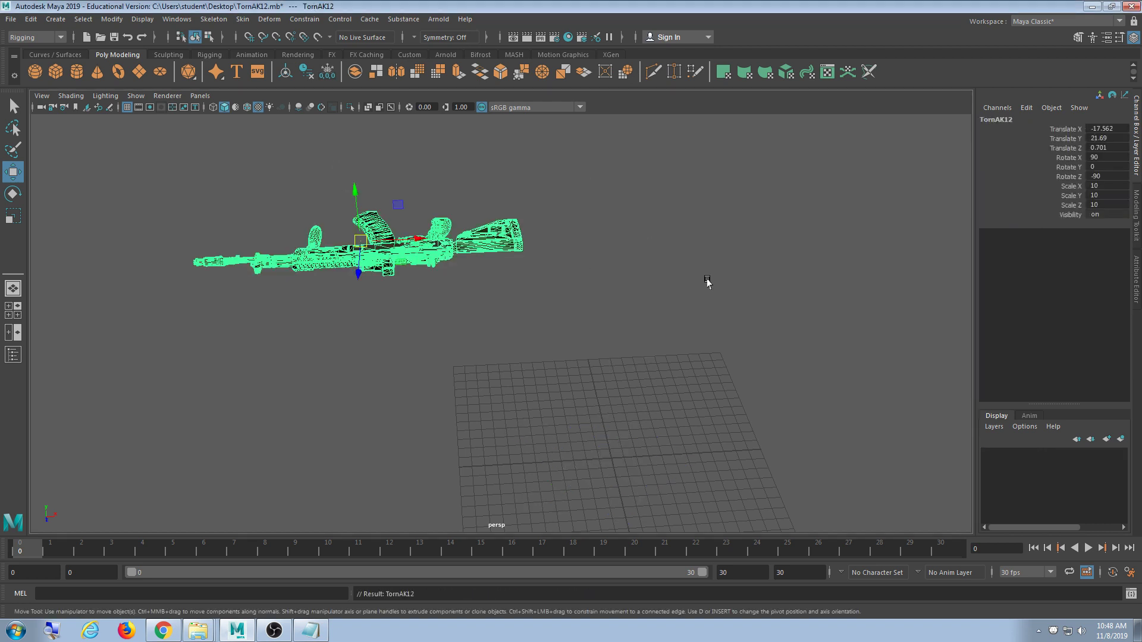
- Set Translate X through Rotate Z of the rifle to 0
middle_click_drag(707, 279, 709, 275, "alt")
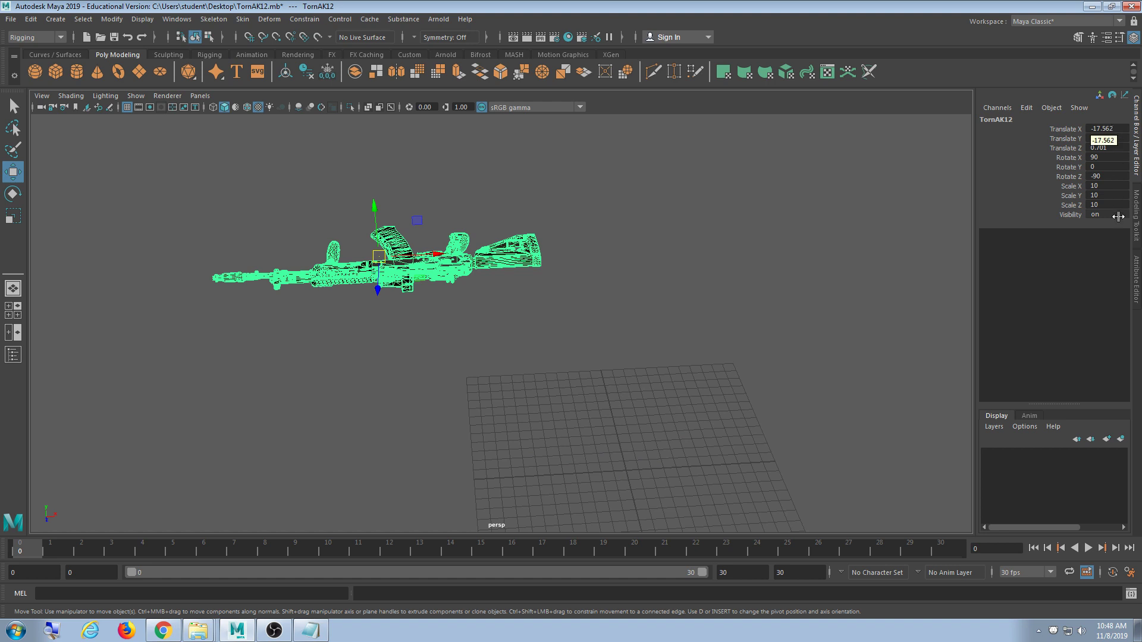
left_click(1110, 128)
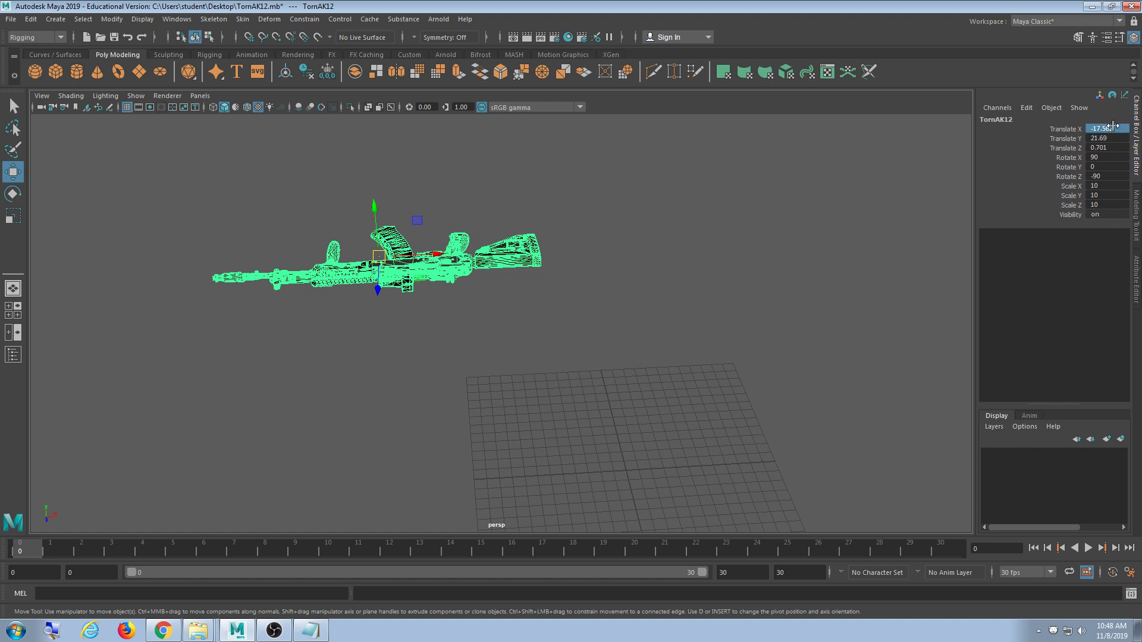
left_click(1113, 176, "shift")
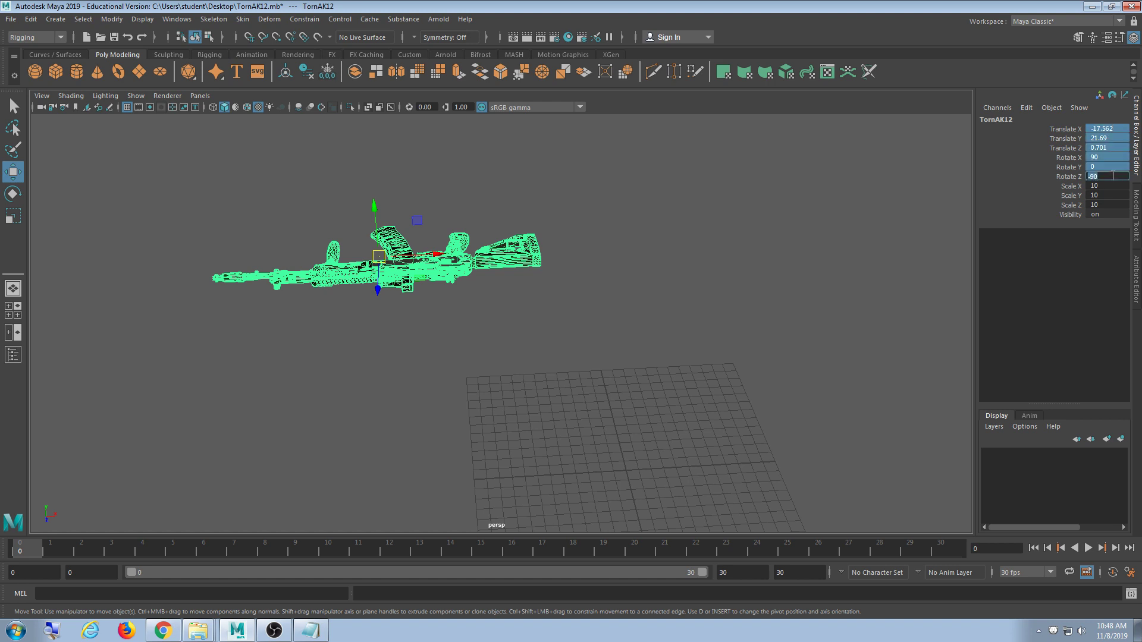
type("0")
key("Return")
- Frame the rifle and inspect its helix_low and stock parts from the side
left_click_drag(874, 348, 634, 256, "alt")
key("f")
left_click_drag(678, 384, 547, 402, "alt")
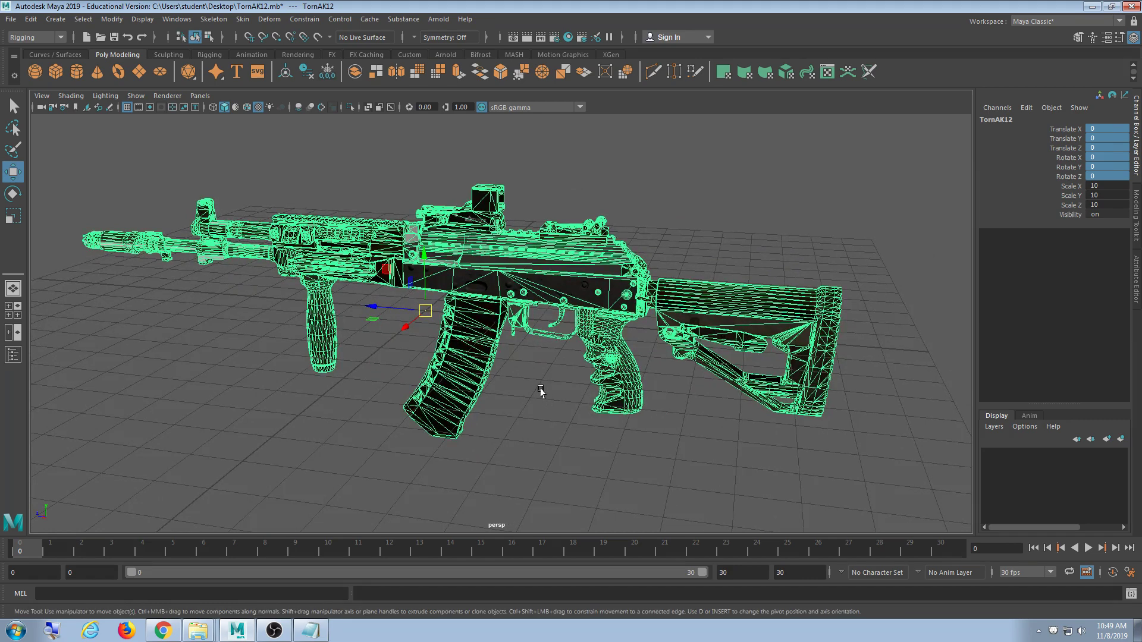
left_click_drag(650, 296, 654, 366, "alt")
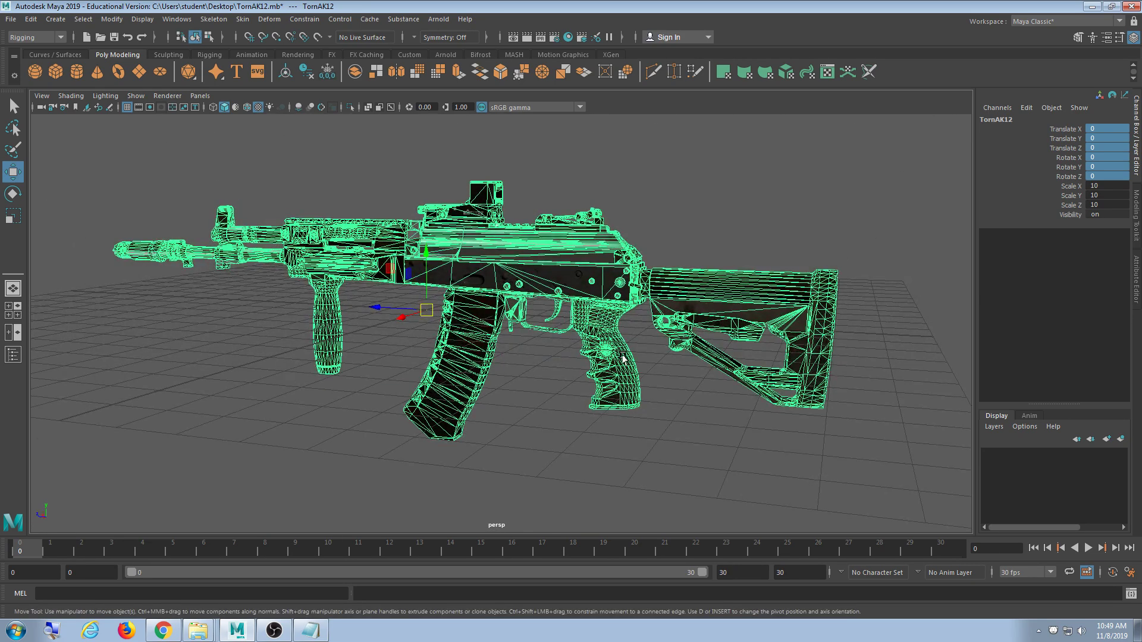
left_click(632, 295)
left_click(723, 298)
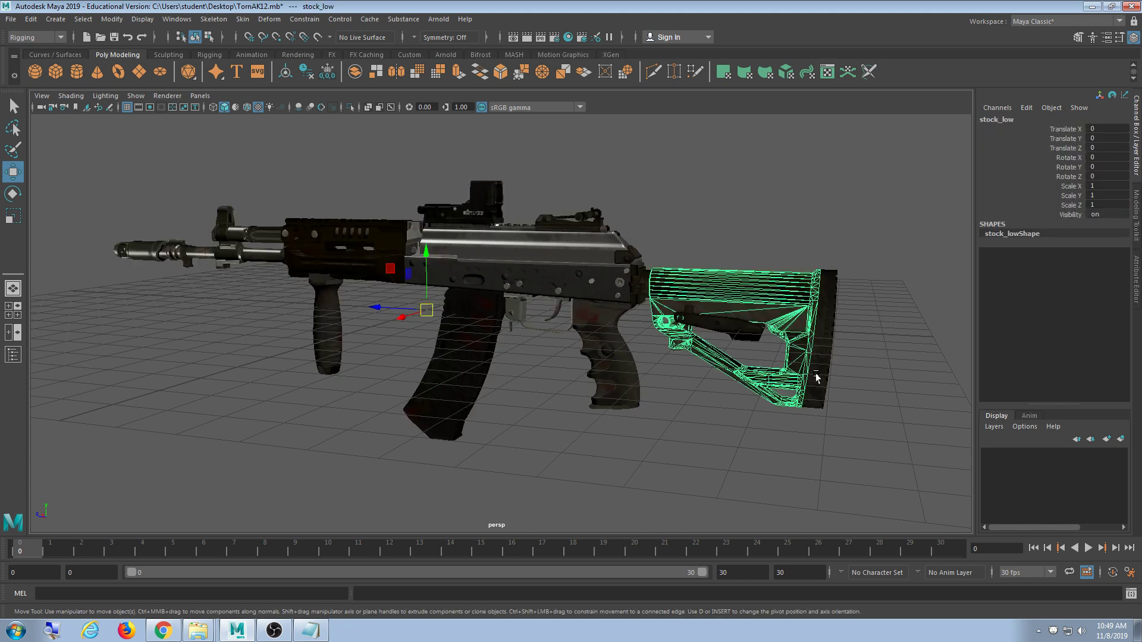
left_click(770, 230)
scroll(565, 319, "up", 3)
left_click_drag(542, 333, 512, 330, "alt")
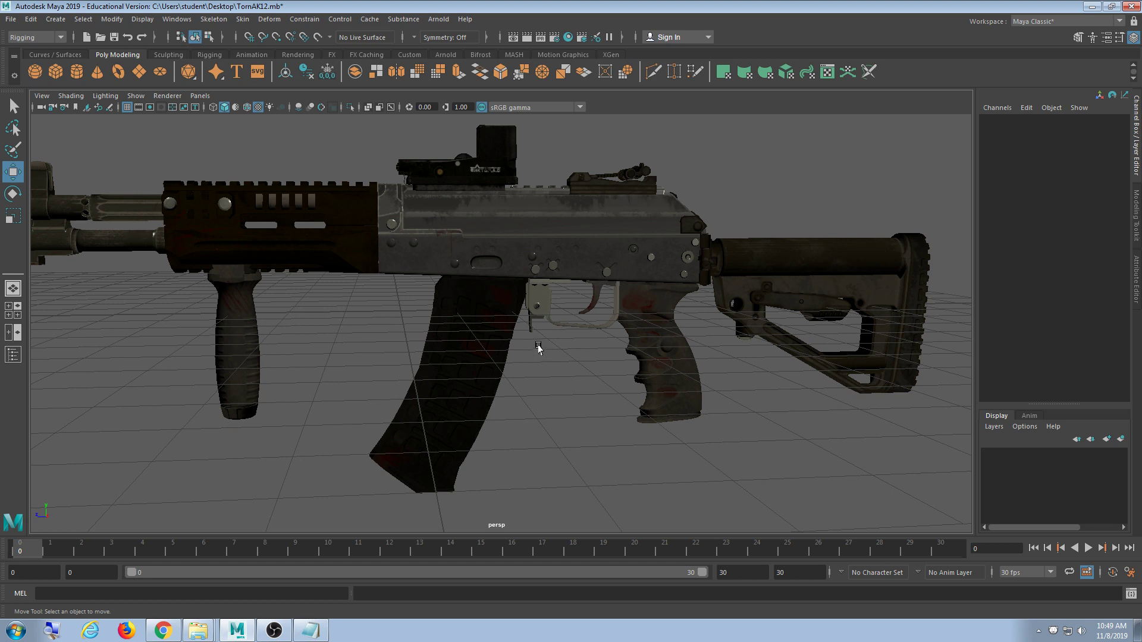
scroll(536, 348, "down", 2)
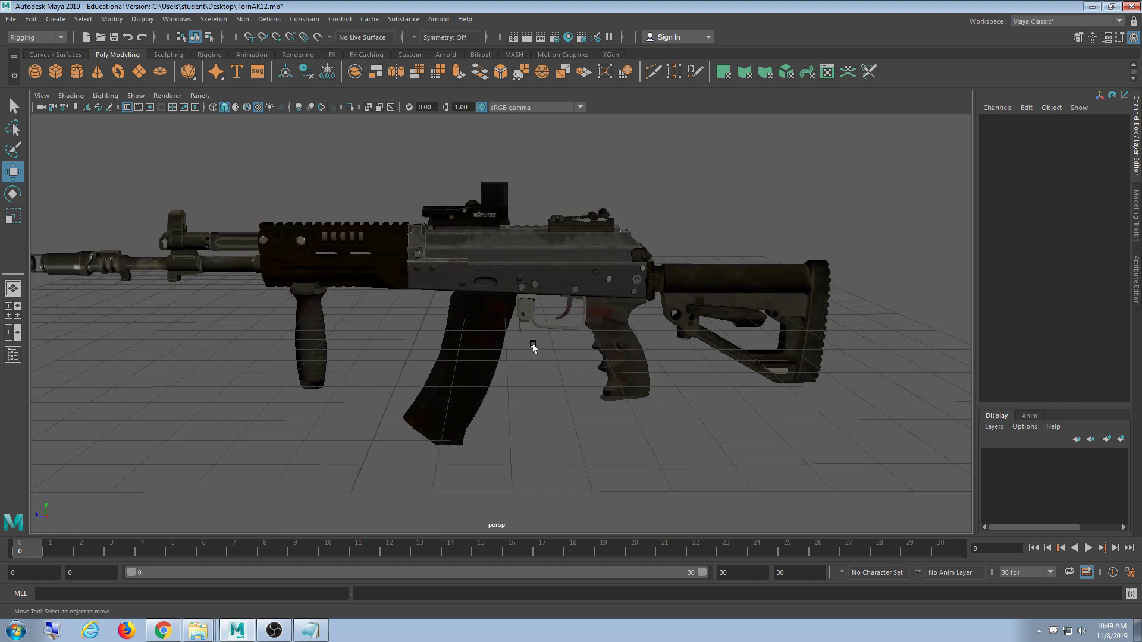
left_click(11, 19)
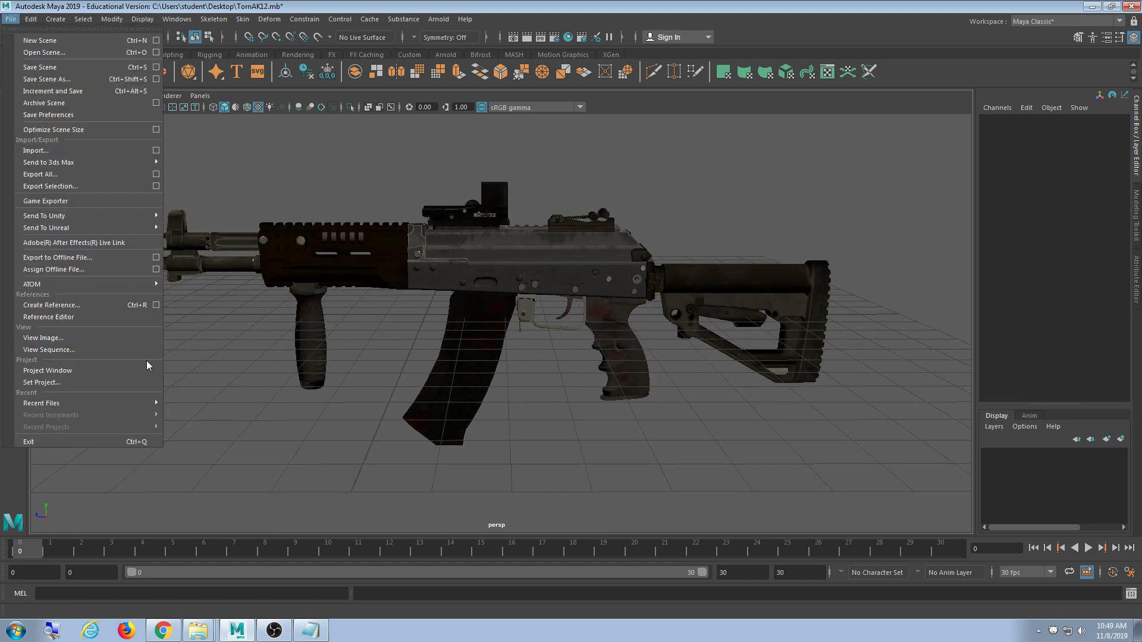
- Check the Reference Editor and close it again
left_click(109, 319)
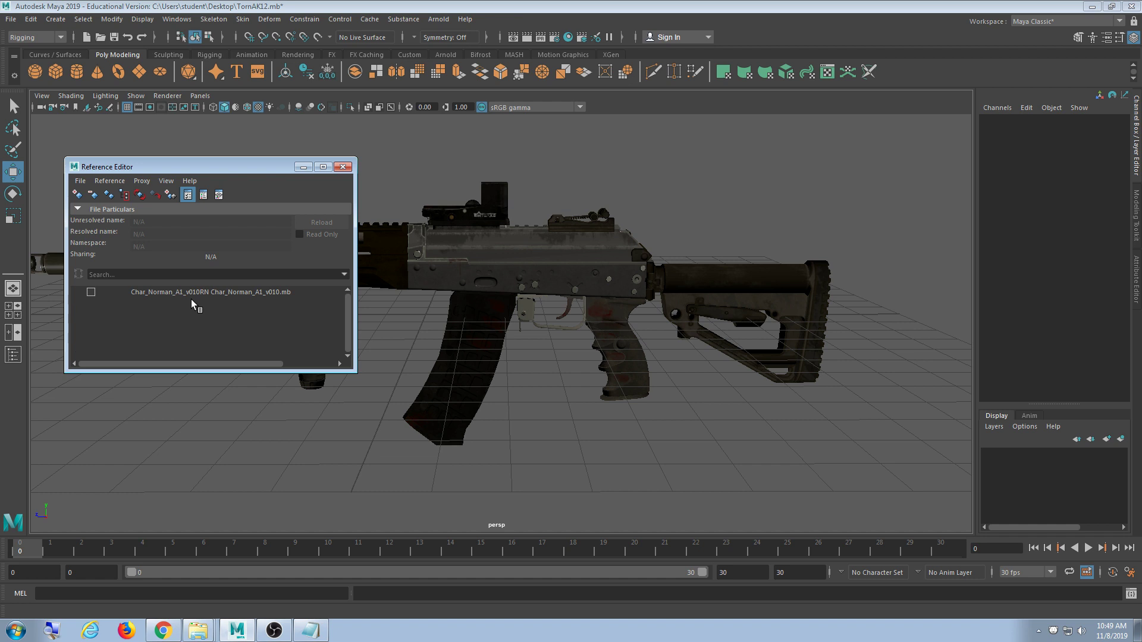
left_click(342, 167)
middle_click_drag(354, 220, 394, 209, "alt")
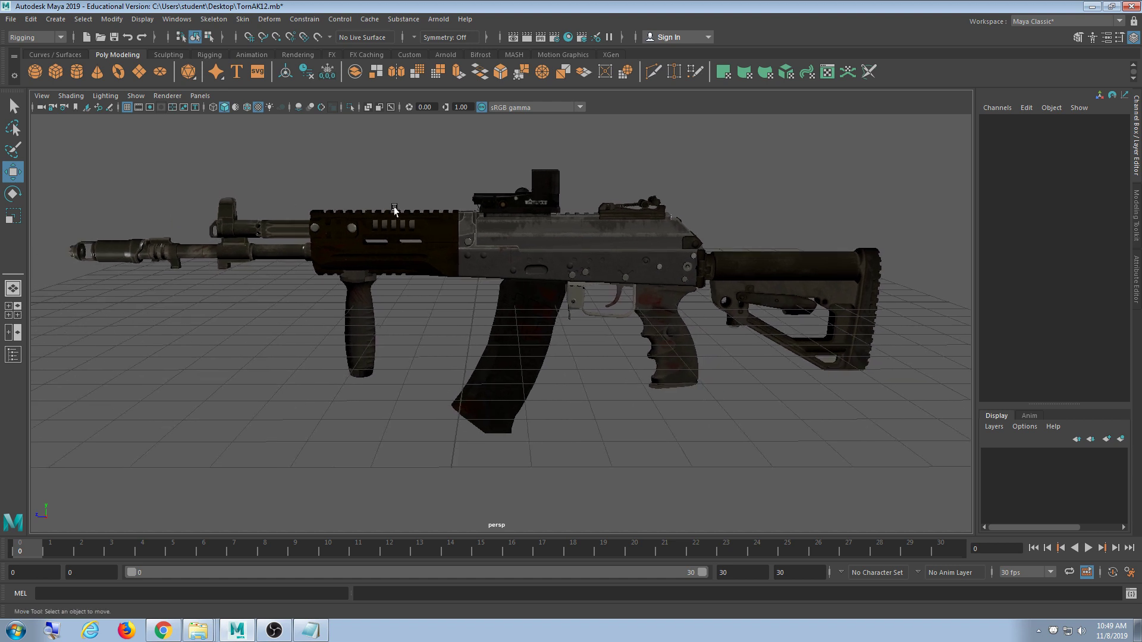
- Open Windows > General Editors > Hypergraph: Hierarchy, then reopen the Reference Editor
left_click(177, 19)
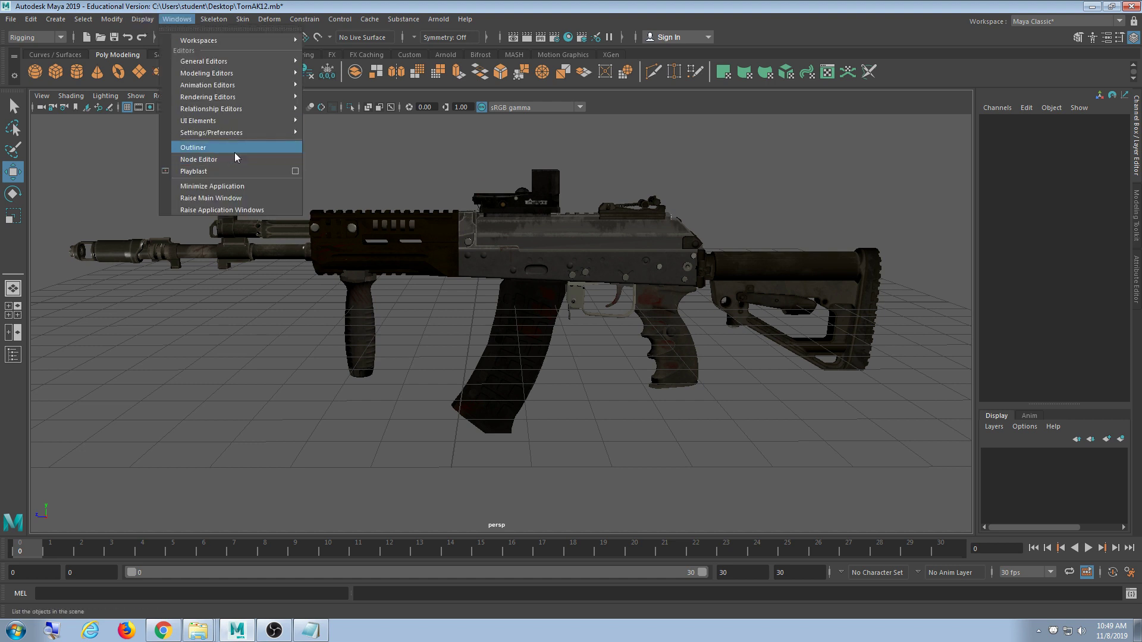
mouse_move(237, 62)
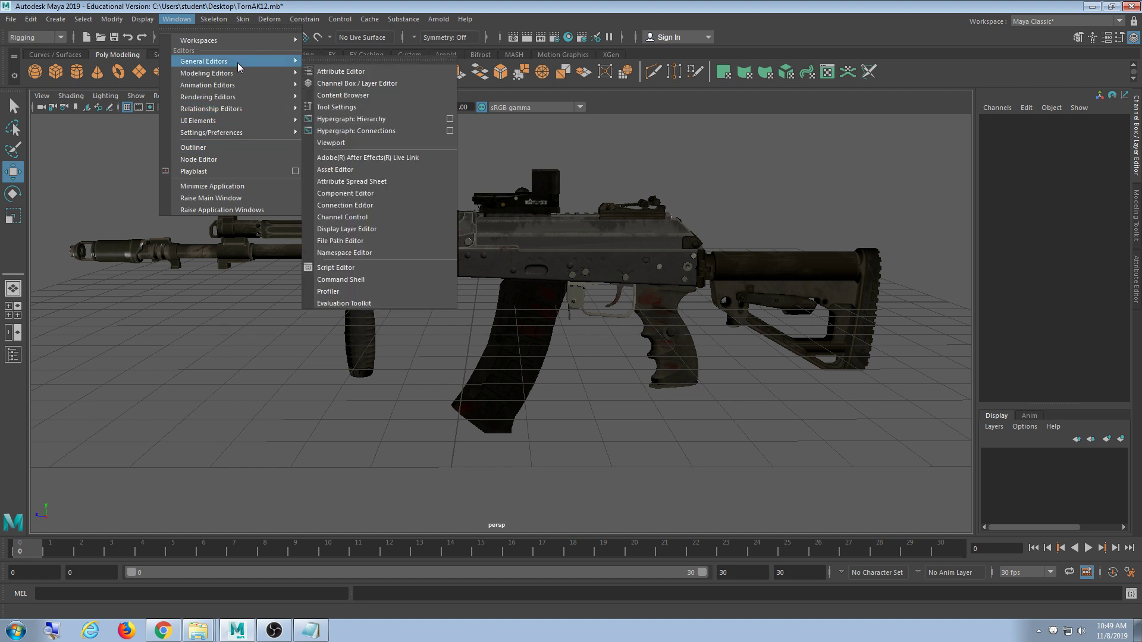
left_click(379, 121)
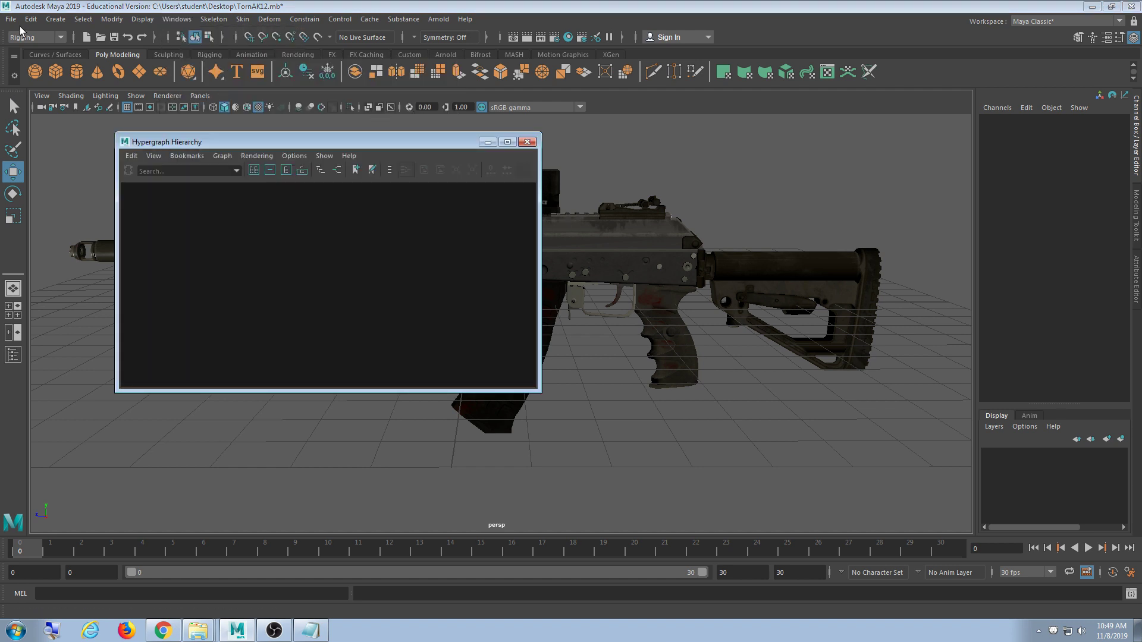
left_click(12, 19)
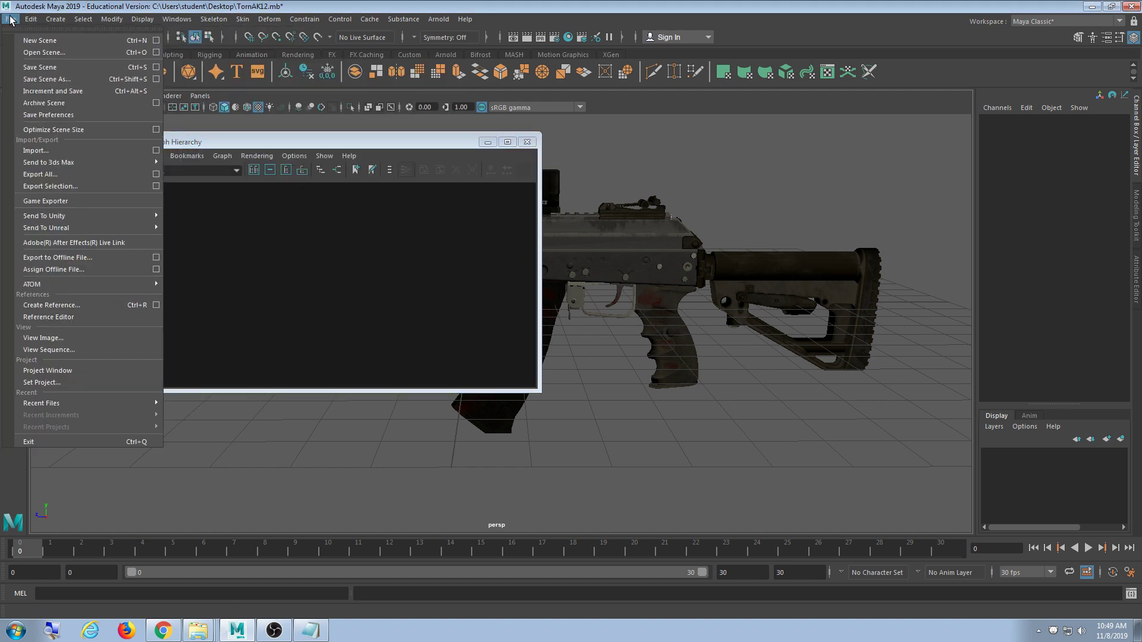
left_click(62, 318)
- Reload the Norman reference, enlarge the Hypergraph and frame the stock_low mesh
left_click(91, 292)
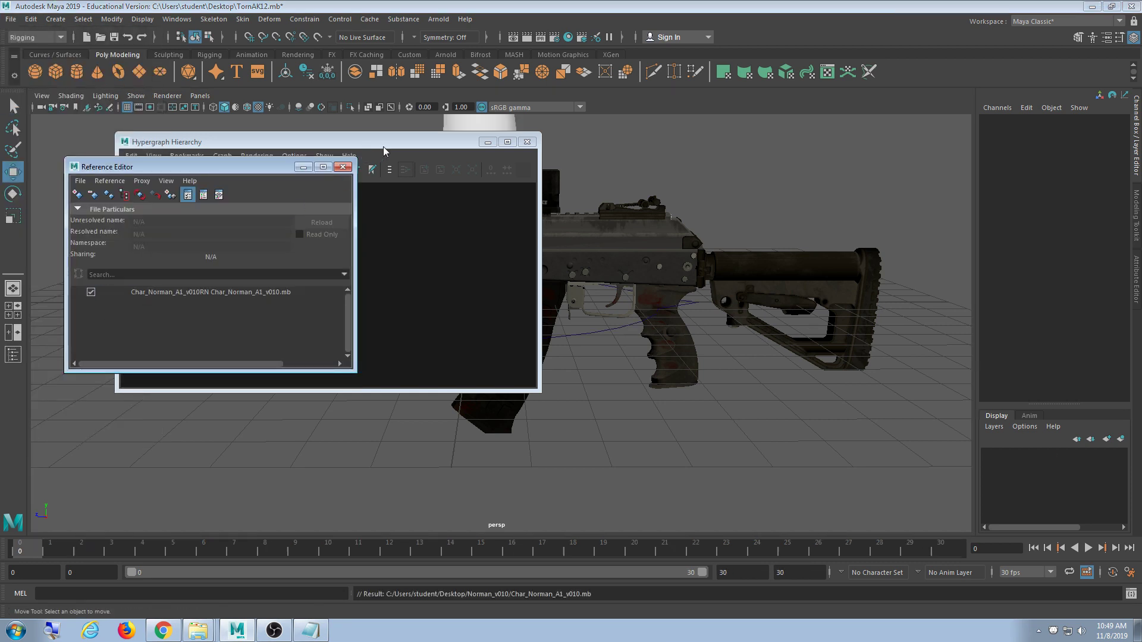
left_click(256, 143)
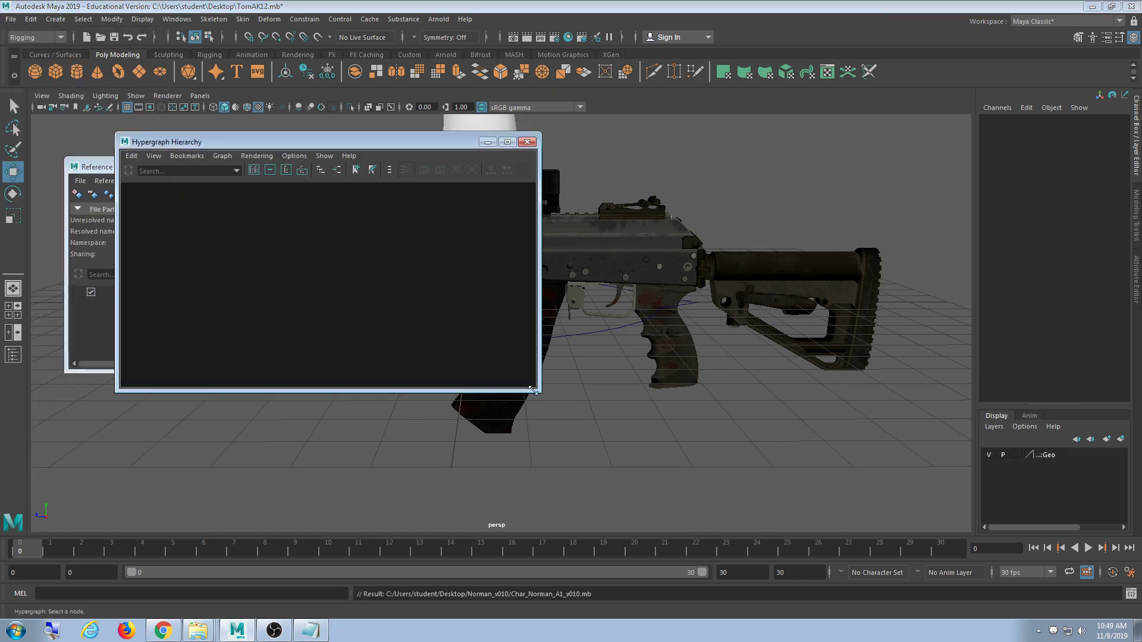
left_click_drag(533, 389, 840, 460)
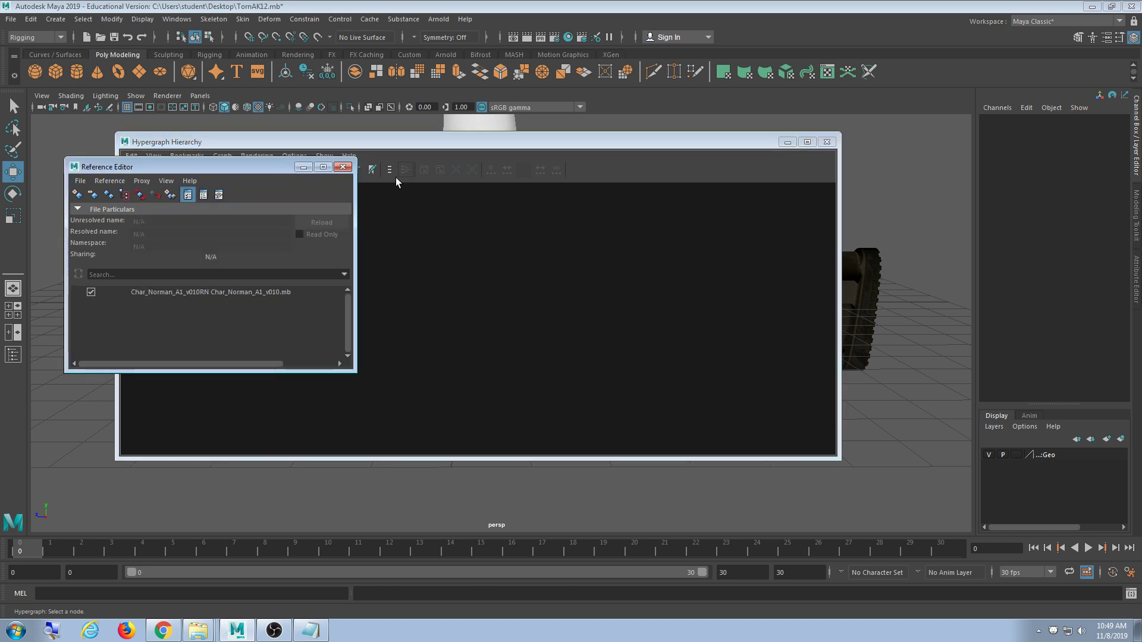
left_click(463, 282)
left_click(852, 274)
key("f")
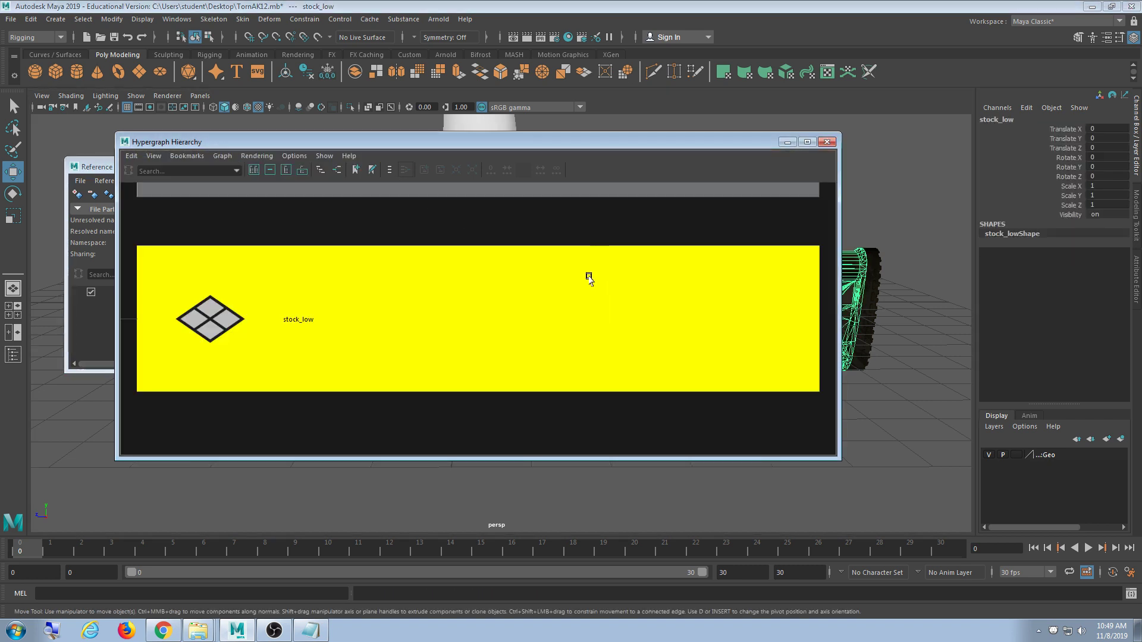
- Navigate the Hypergraph to bring the TornAK12 top node and full hierarchy into view
scroll(590, 273, "down", 4)
scroll(599, 255, "down", 8)
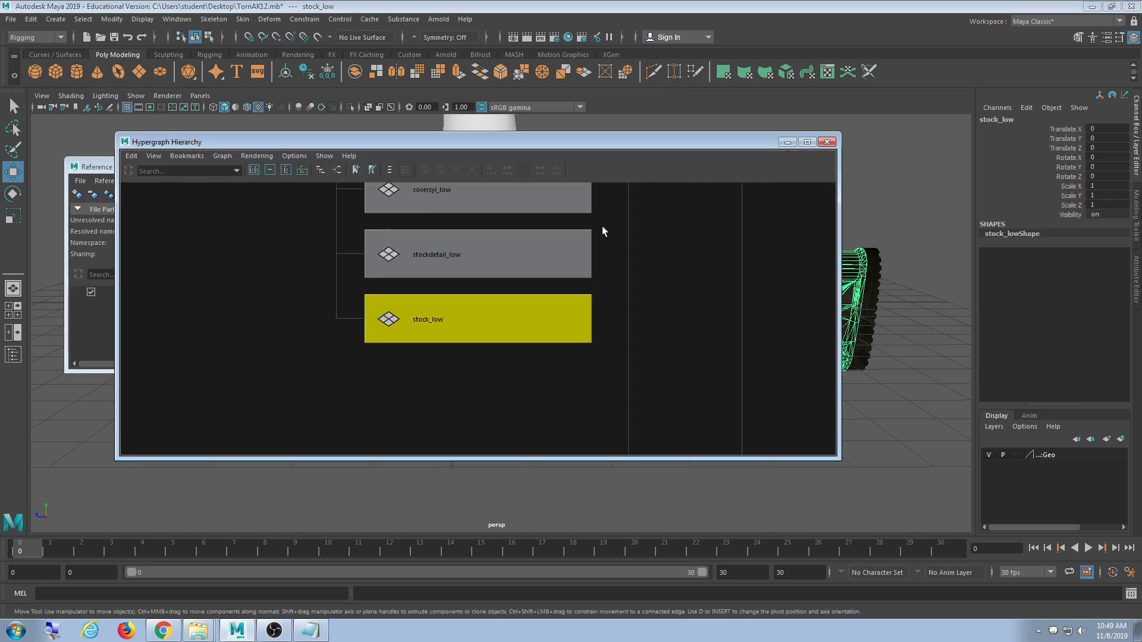
scroll(596, 211, "down", 8)
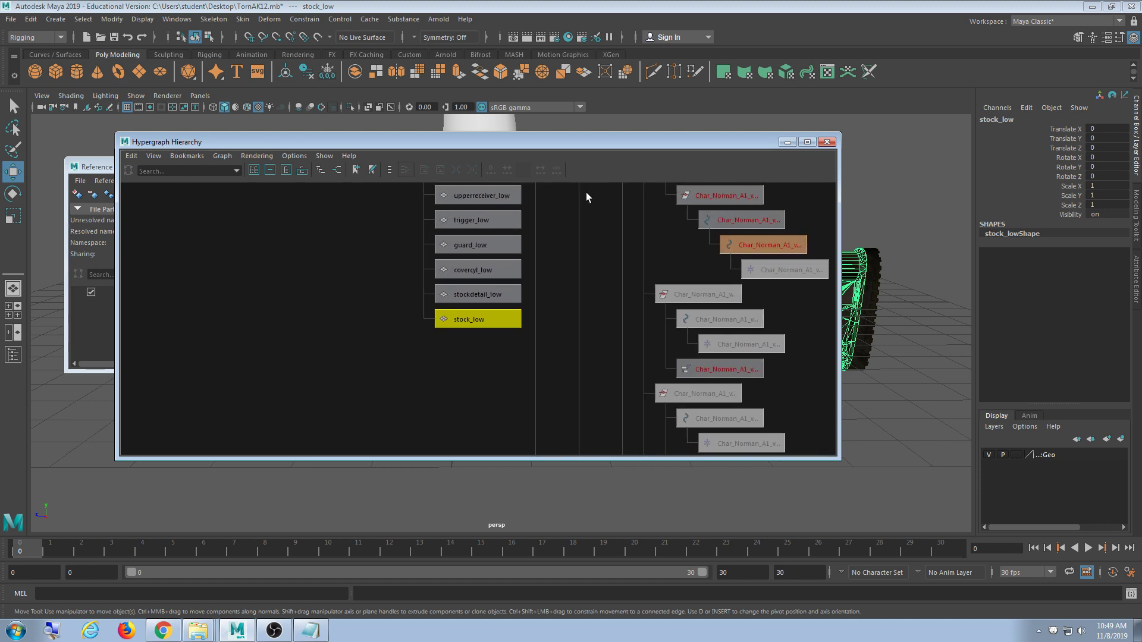
scroll(611, 371, "down", 10)
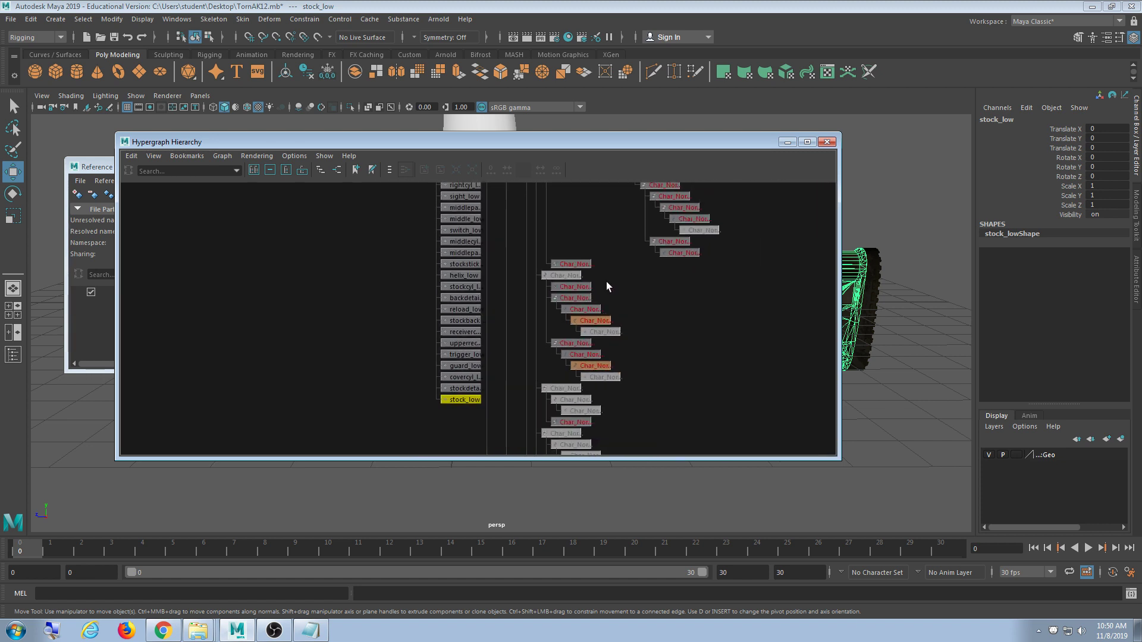
middle_click_drag(605, 345, 600, 452, "alt")
middle_click_drag(598, 272, 595, 334, "alt")
scroll(585, 318, "up", 2)
scroll(585, 315, "down", 10)
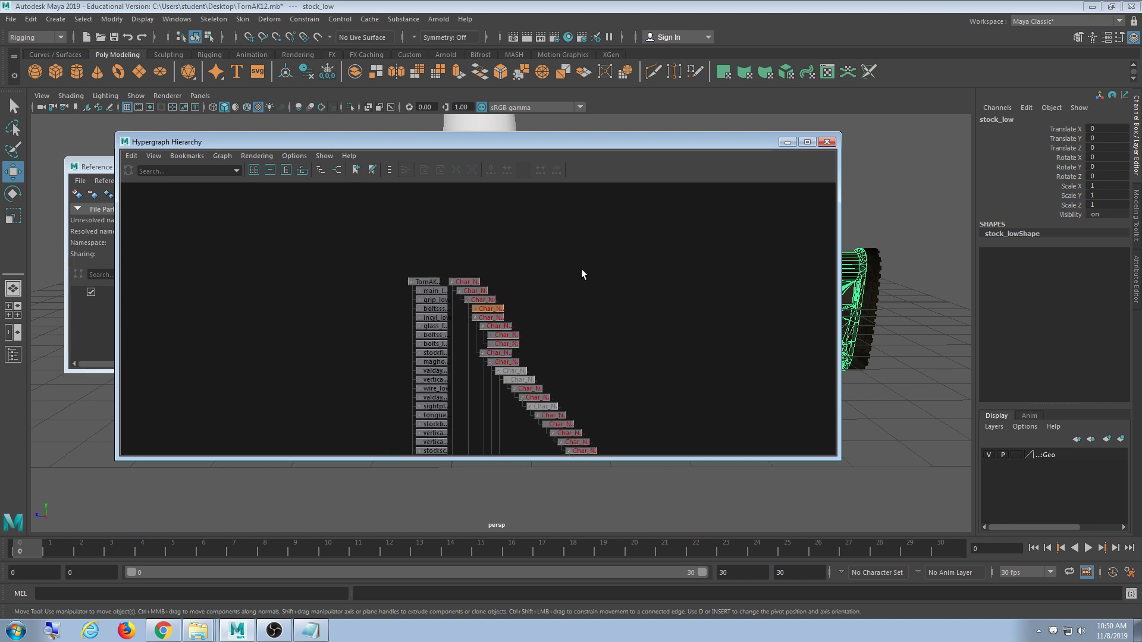
scroll(560, 273, "down", 6)
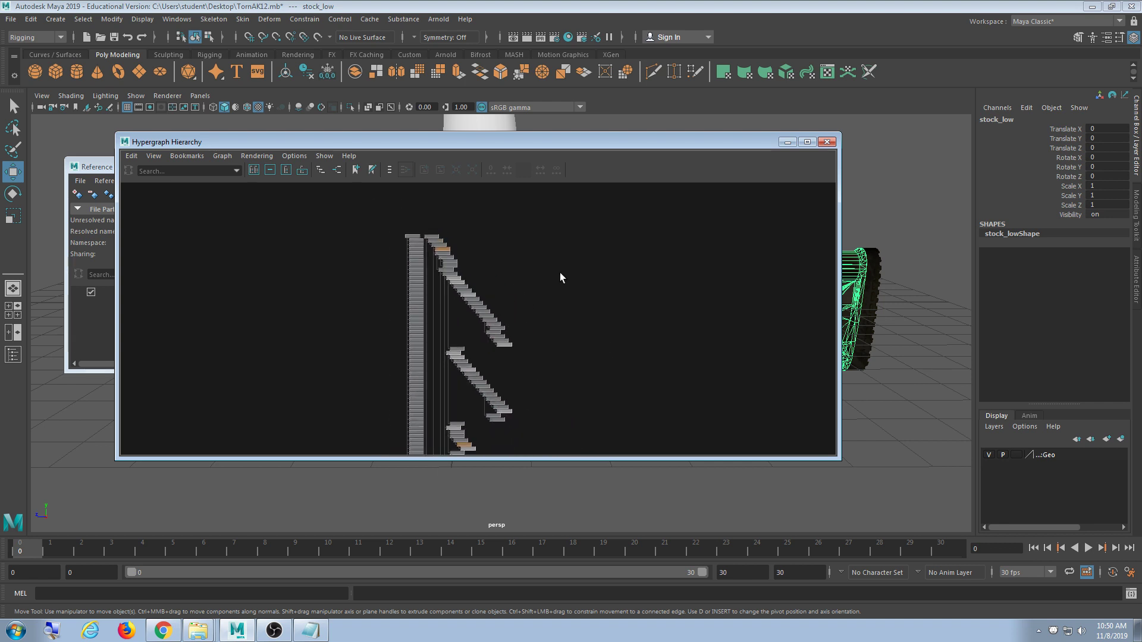
middle_click_drag(559, 269, 456, 260, "alt")
scroll(455, 260, "down", 1)
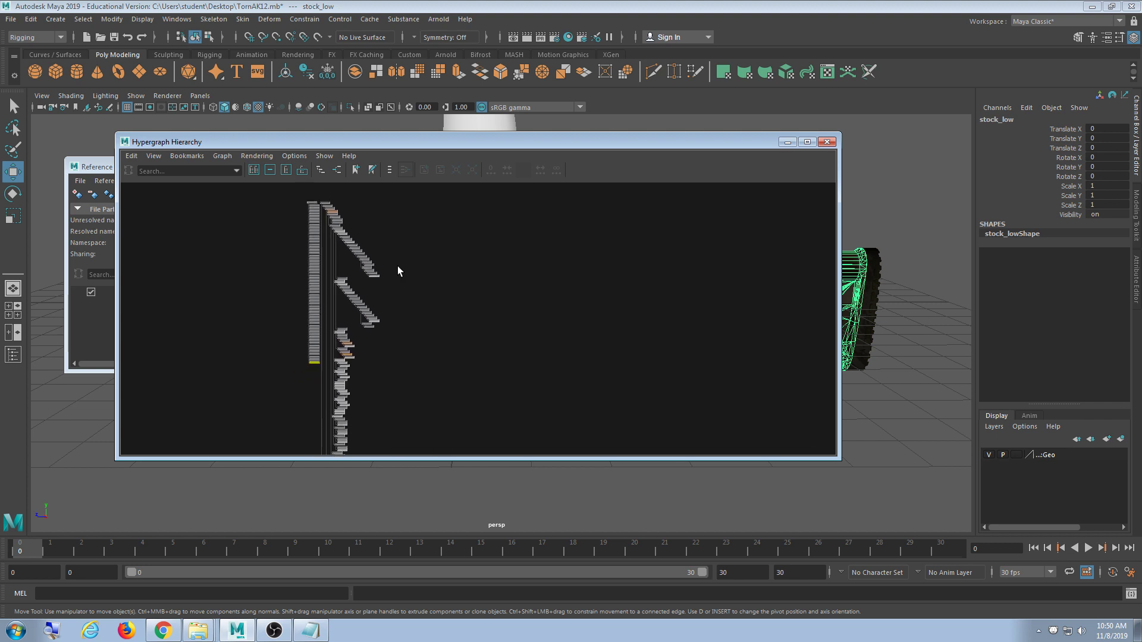
- Trial-select hierarchy nodes, including Char_Norman_1, then clear the selection
left_click_drag(386, 207, 346, 421)
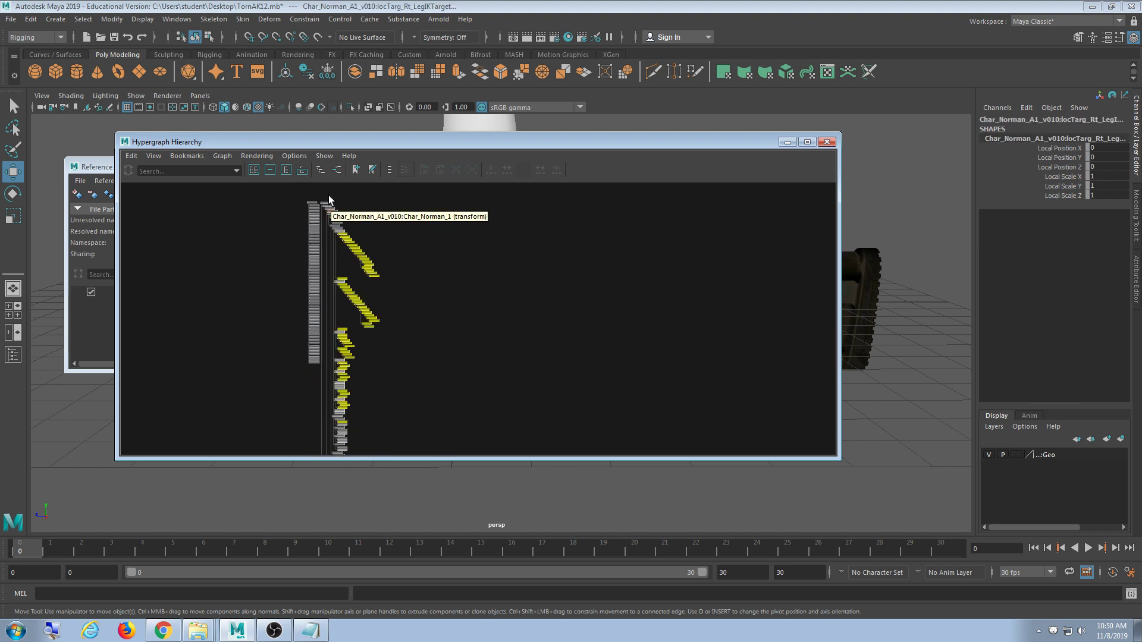
left_click_drag(330, 188, 345, 267)
left_click(369, 219)
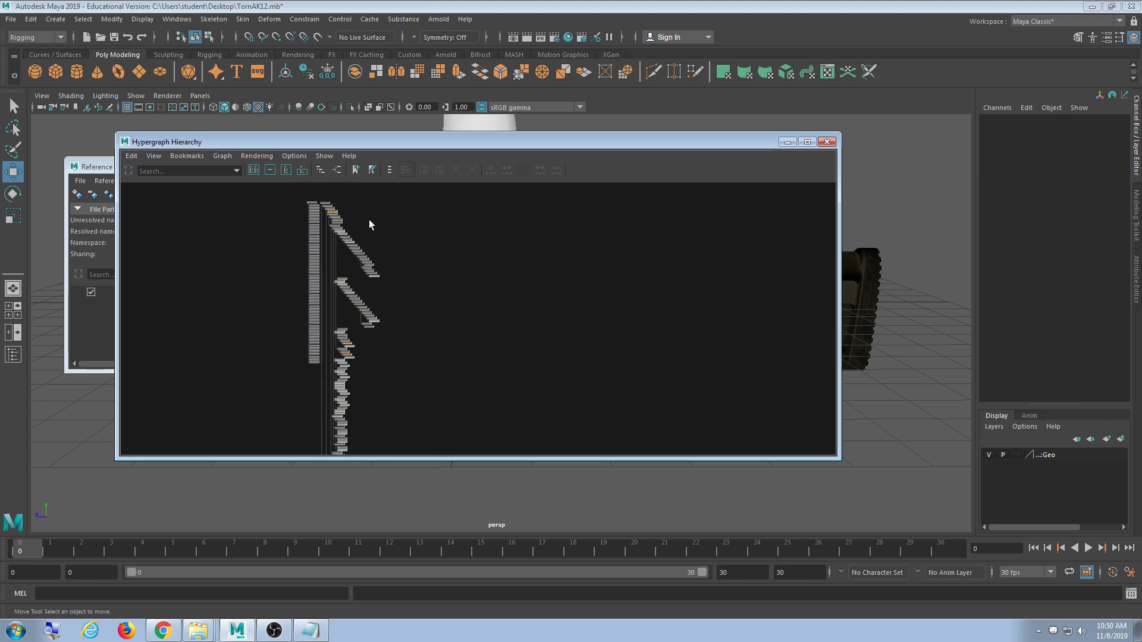
left_click(328, 203)
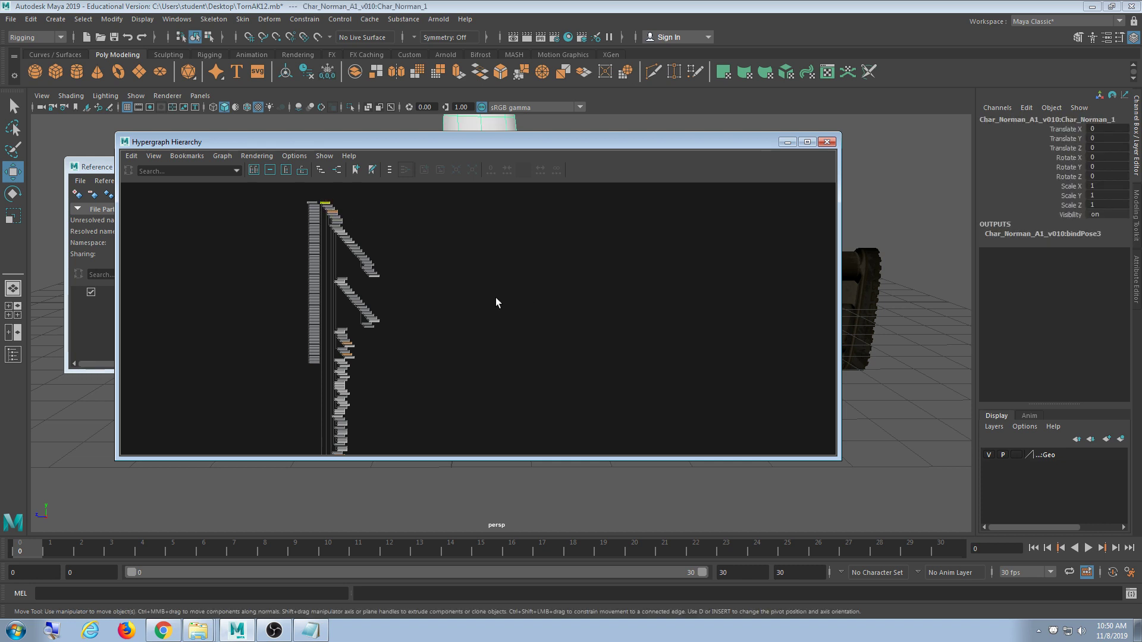
left_click(432, 270)
scroll(464, 260, "down", 4)
- Review the graph's top and bottom branches, close the Hypergraph, and unload the Char_Norman reference
middle_click_drag(548, 406, 530, 282, "alt")
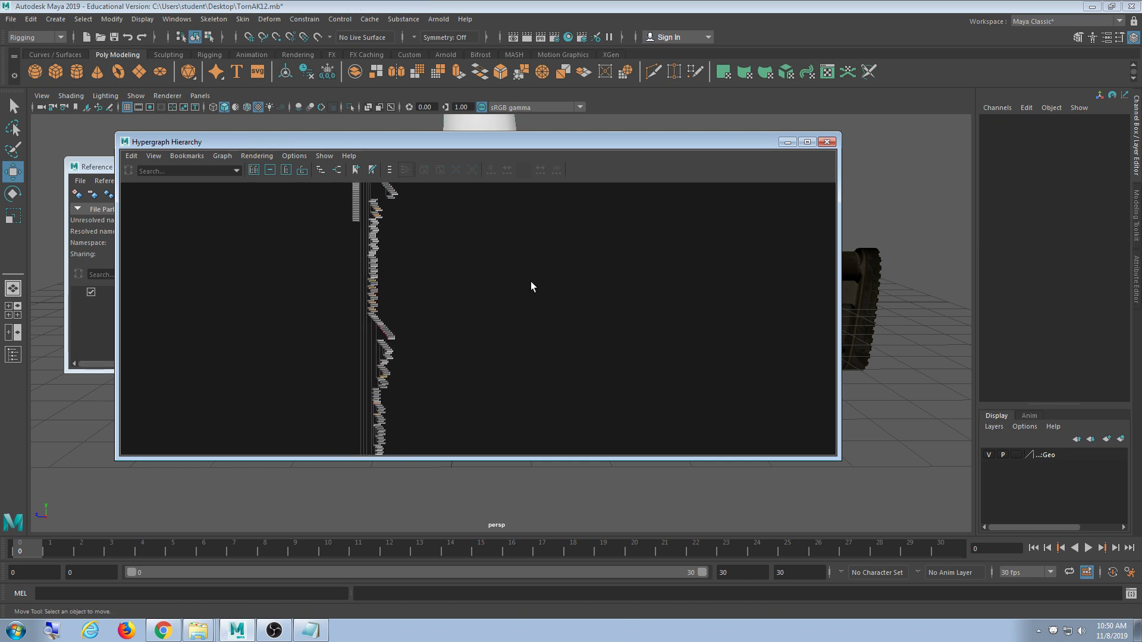
scroll(525, 304, "down", 3)
middle_click_drag(495, 234, 483, 290, "alt")
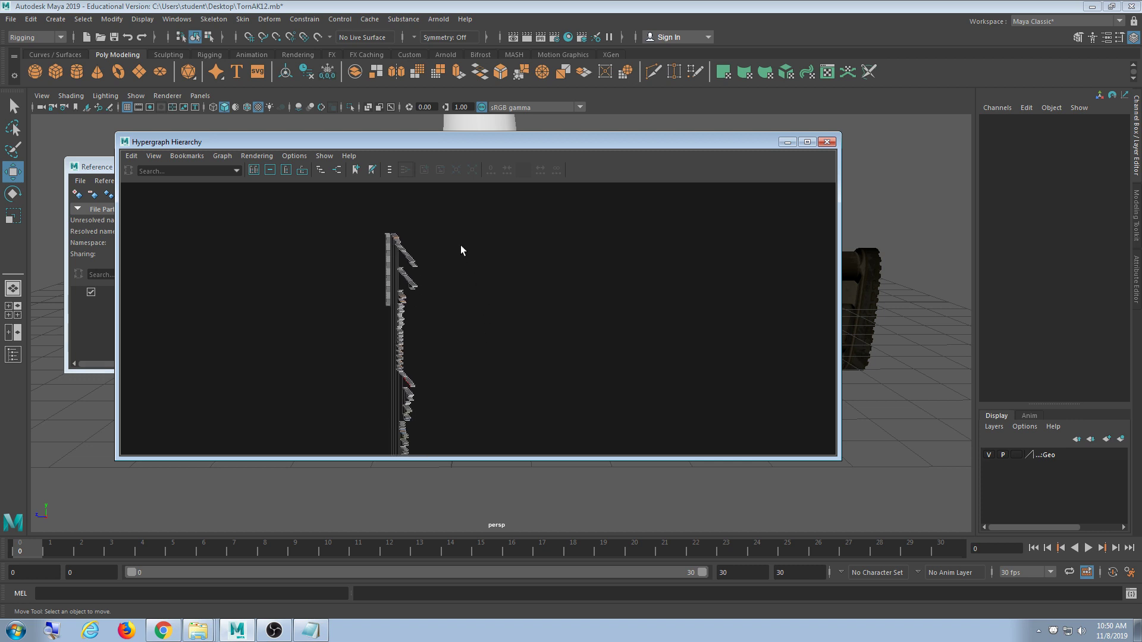
scroll(473, 322, "down", 5)
middle_click_drag(531, 442, 523, 313, "alt")
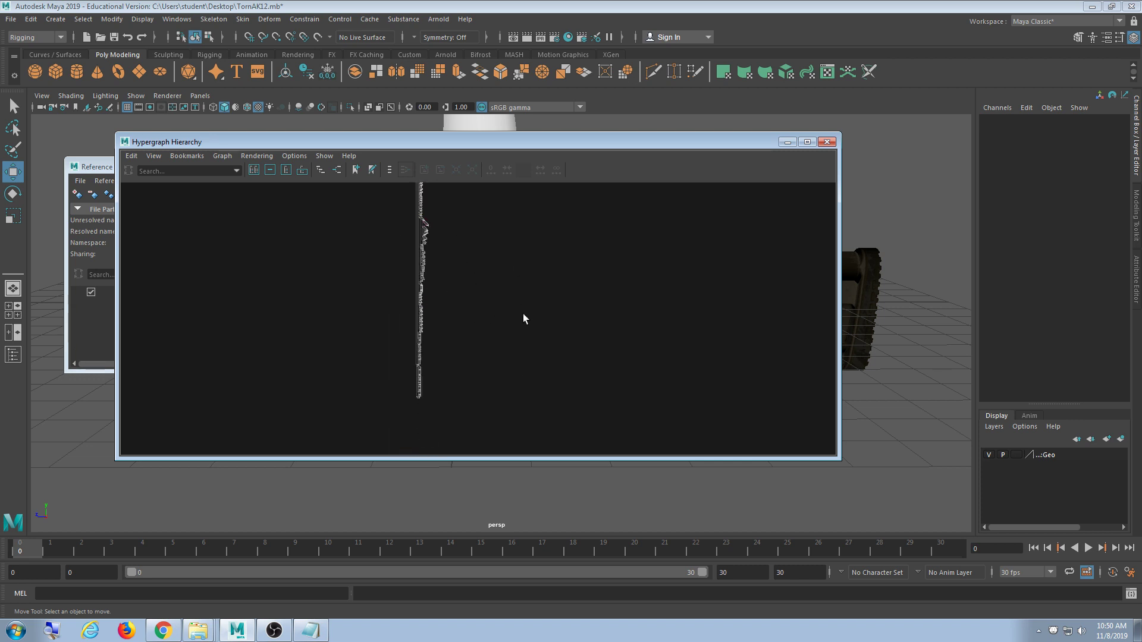
middle_click_drag(495, 206, 475, 255, "alt")
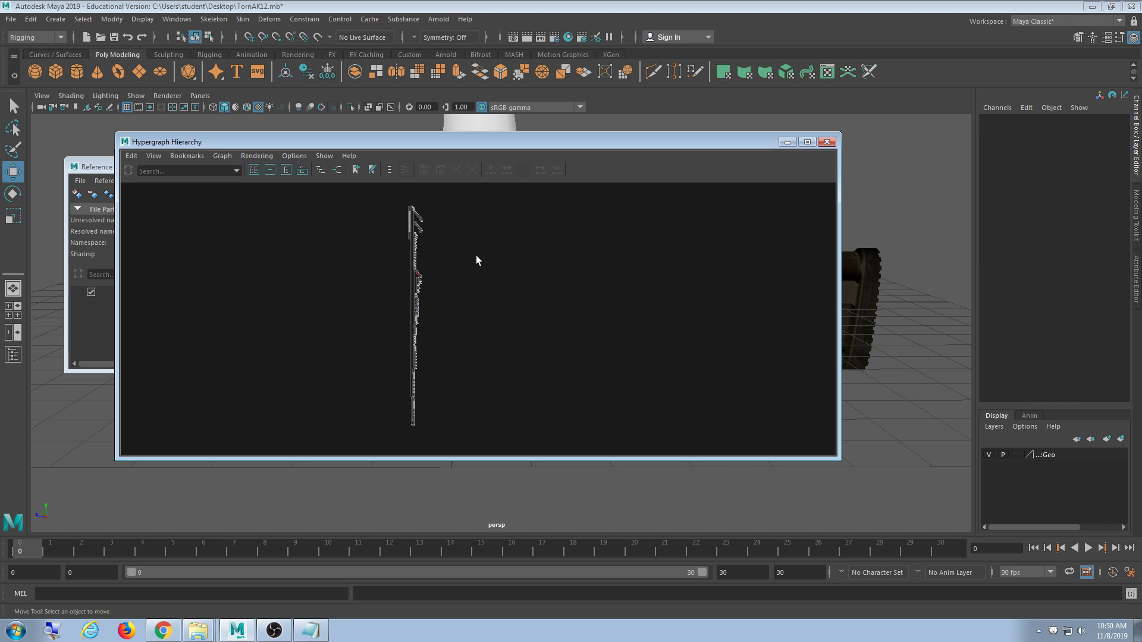
left_click(827, 142)
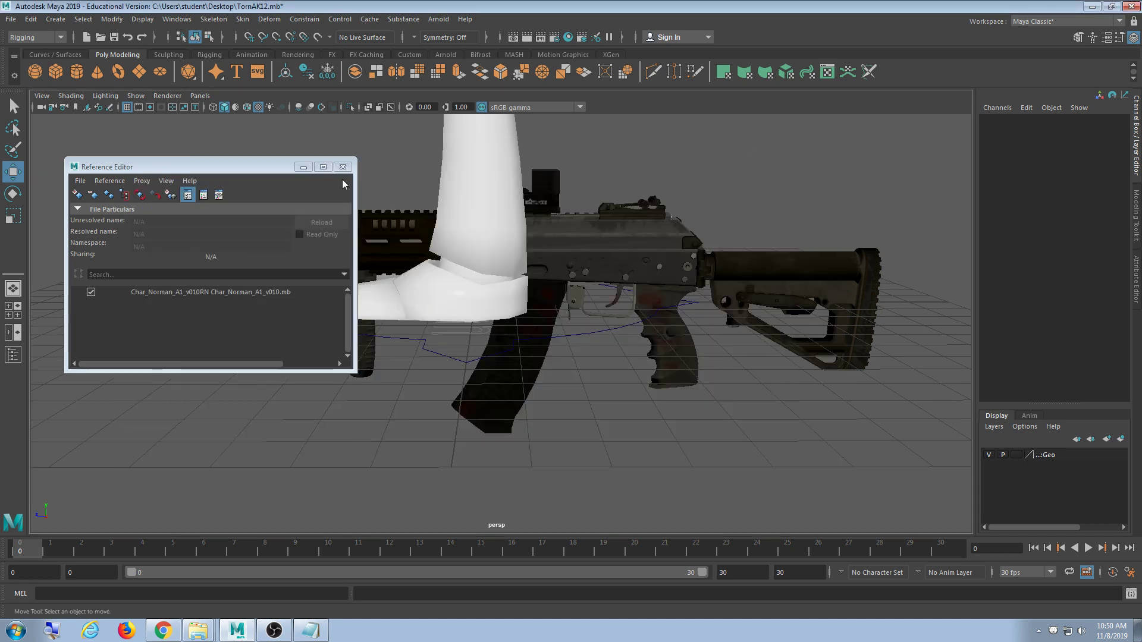
left_click(91, 292)
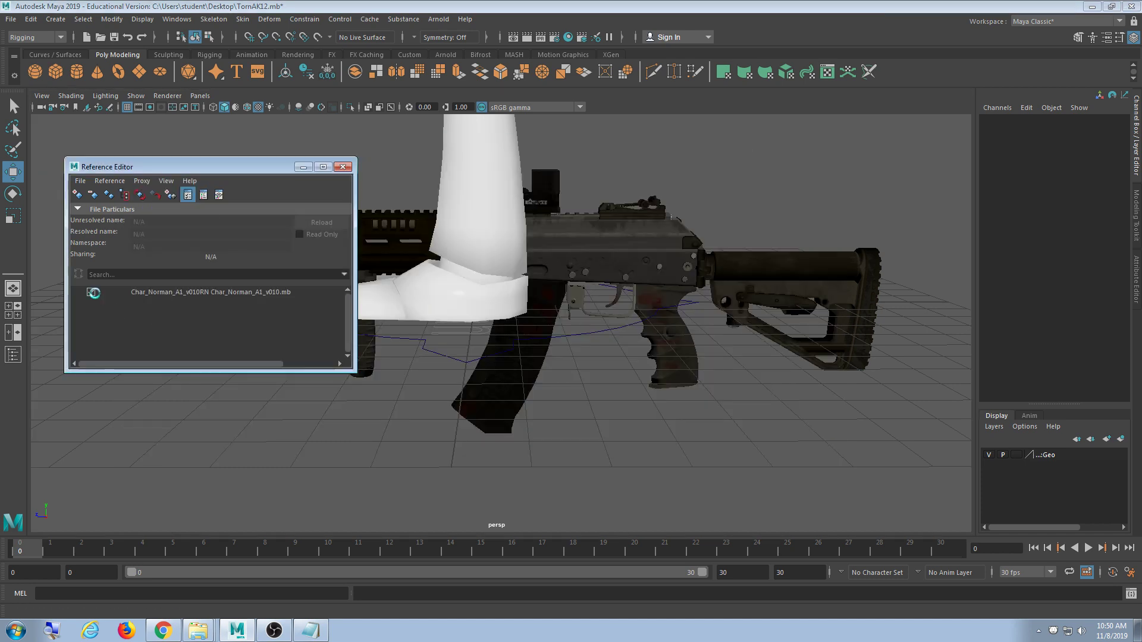
- Minimize the Reference Editor, orbit to a flatter side view of the rifle, and check the menu sets
left_click(303, 167)
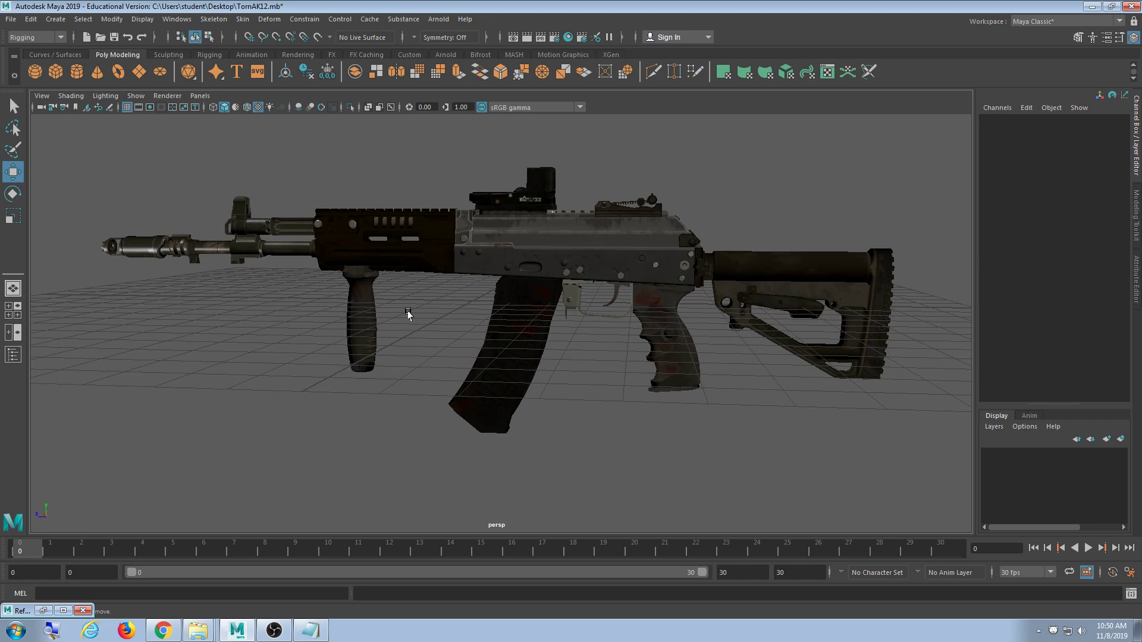
left_click_drag(420, 331, 409, 378, "alt")
scroll(449, 363, "up", 5)
scroll(409, 377, "down", 5)
left_click_drag(474, 347, 429, 364, "alt")
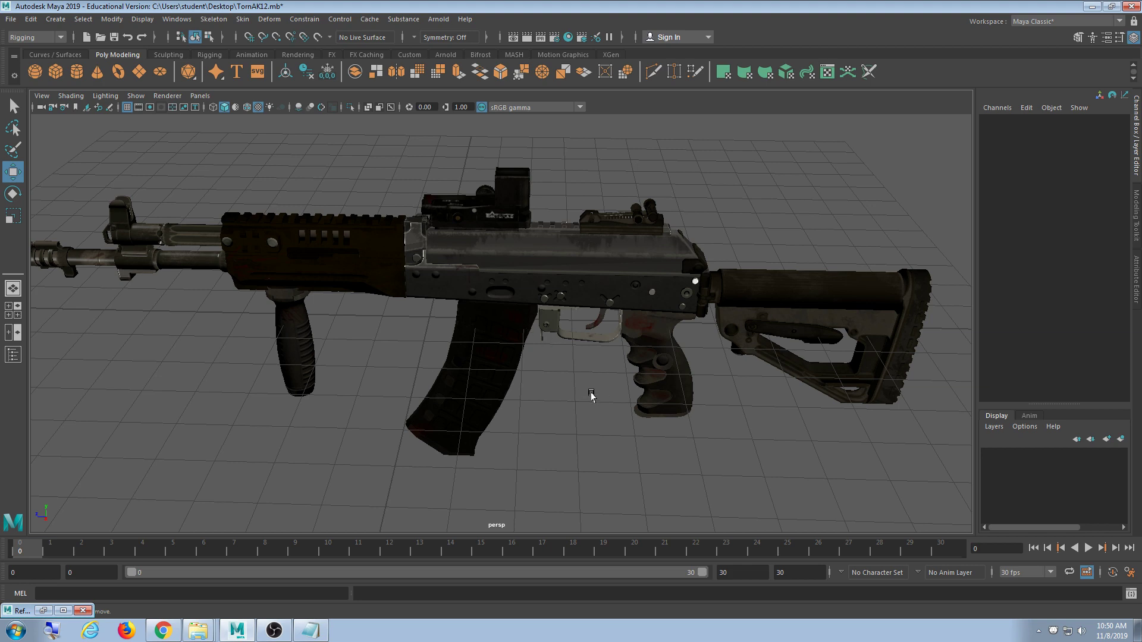
left_click_drag(592, 395, 548, 382, "alt")
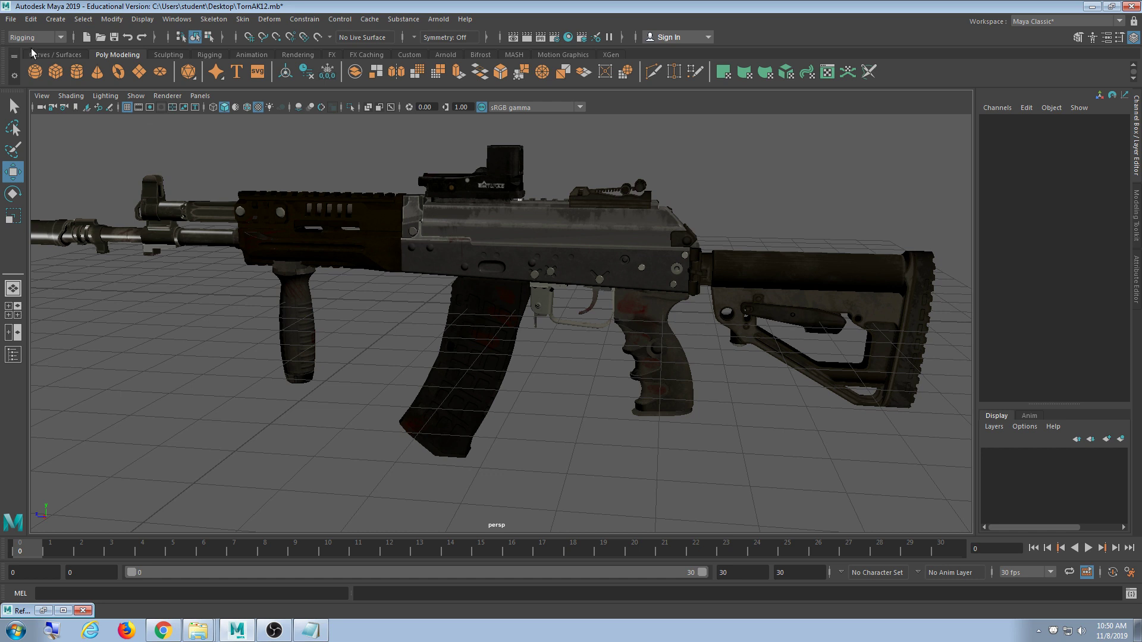
left_click(59, 38)
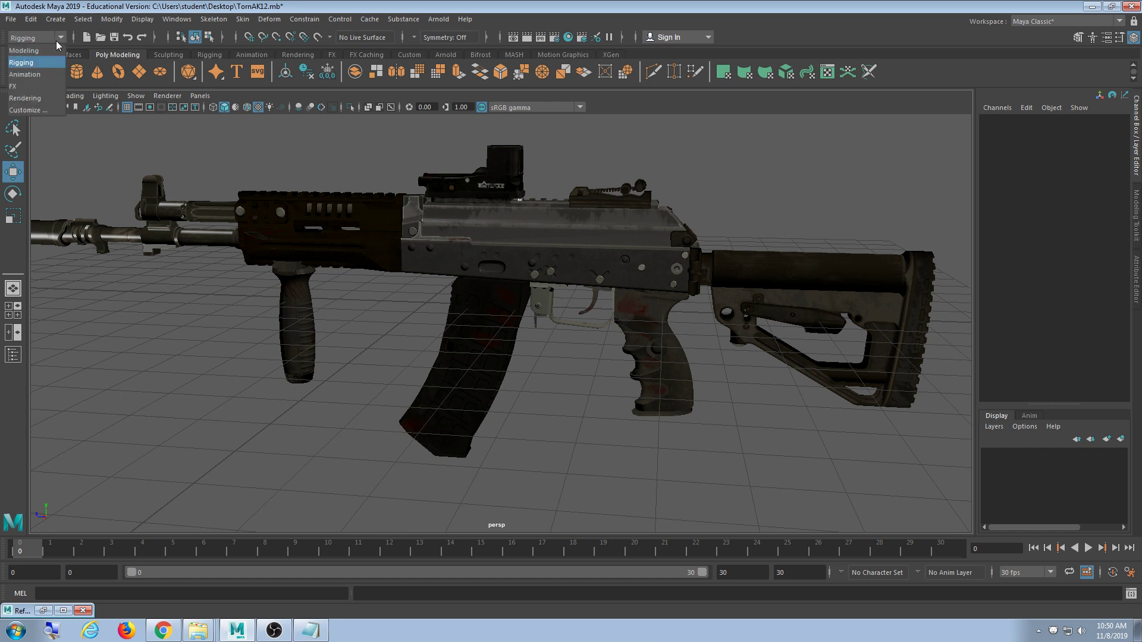
- In the Rigging menu set, open Joint Tool settings and turn off Variable Bone Radius
left_click(21, 62)
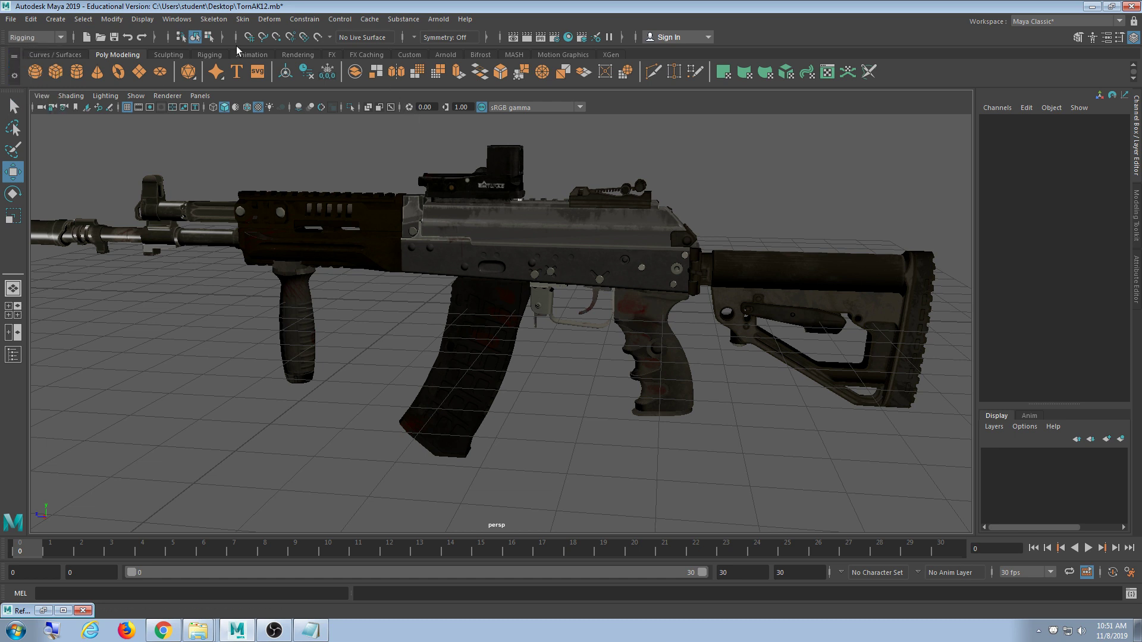
left_click(208, 55)
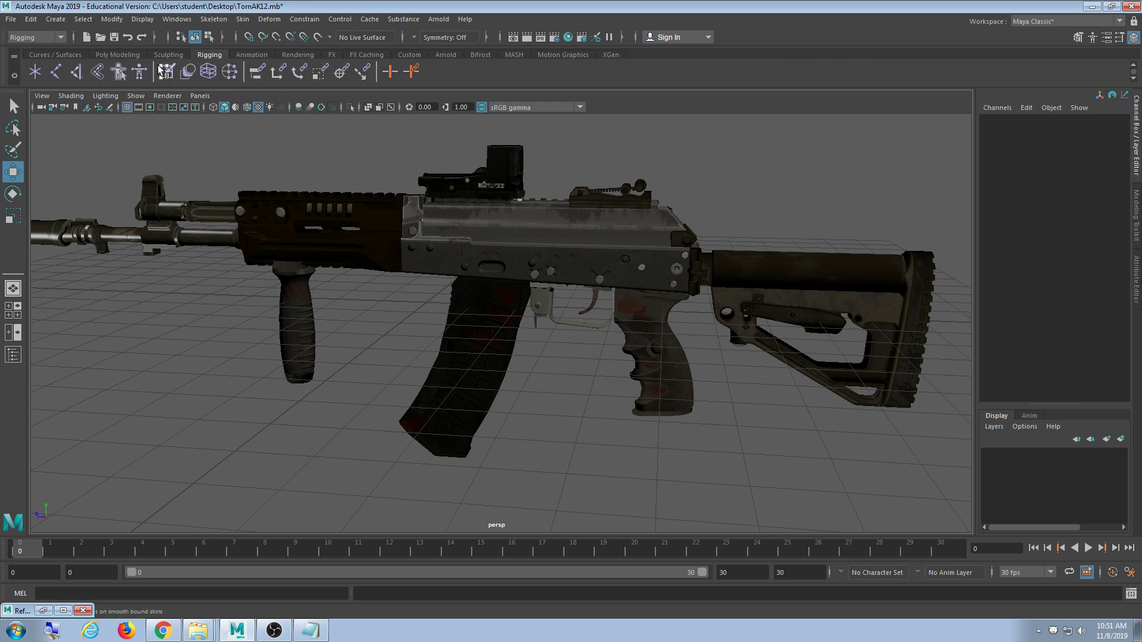
double_click(62, 78)
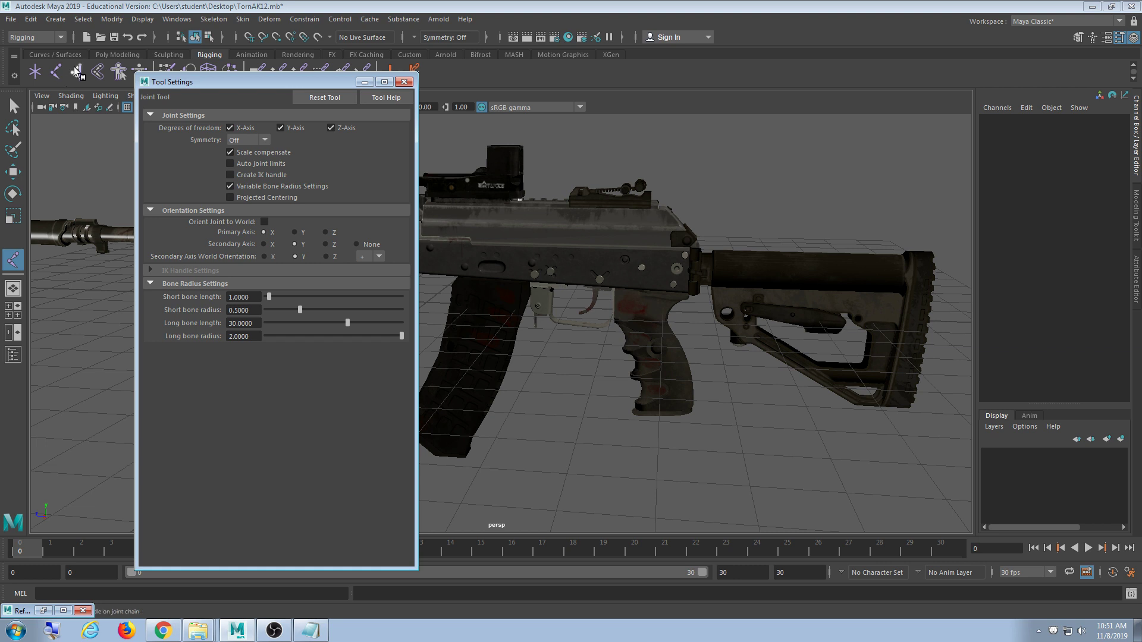
left_click_drag(220, 91, 172, 67)
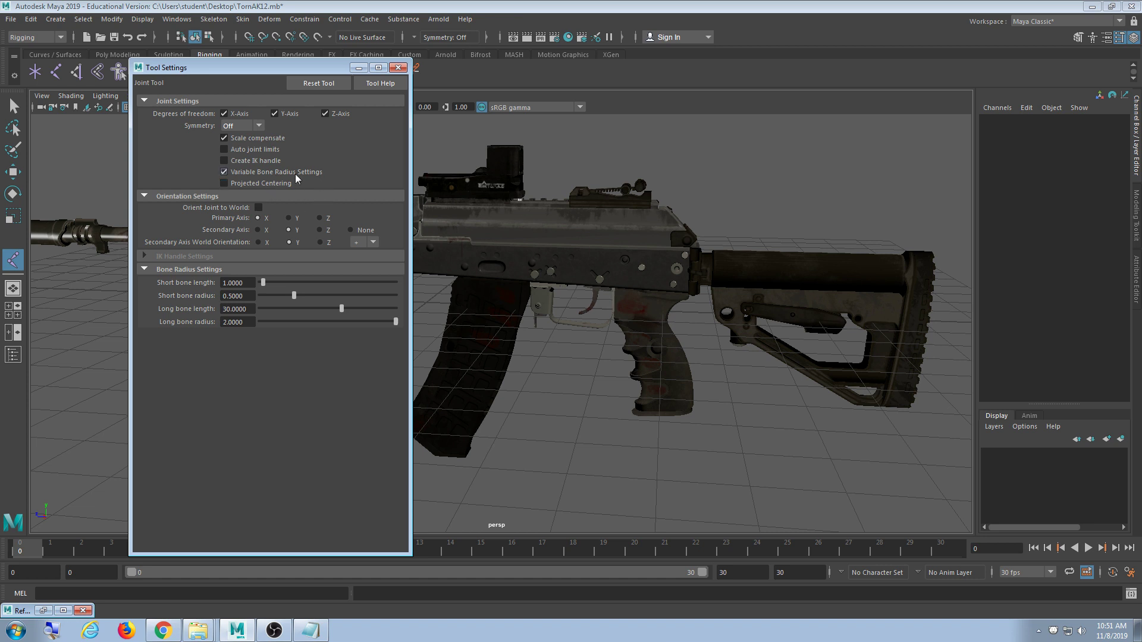
left_click(242, 173)
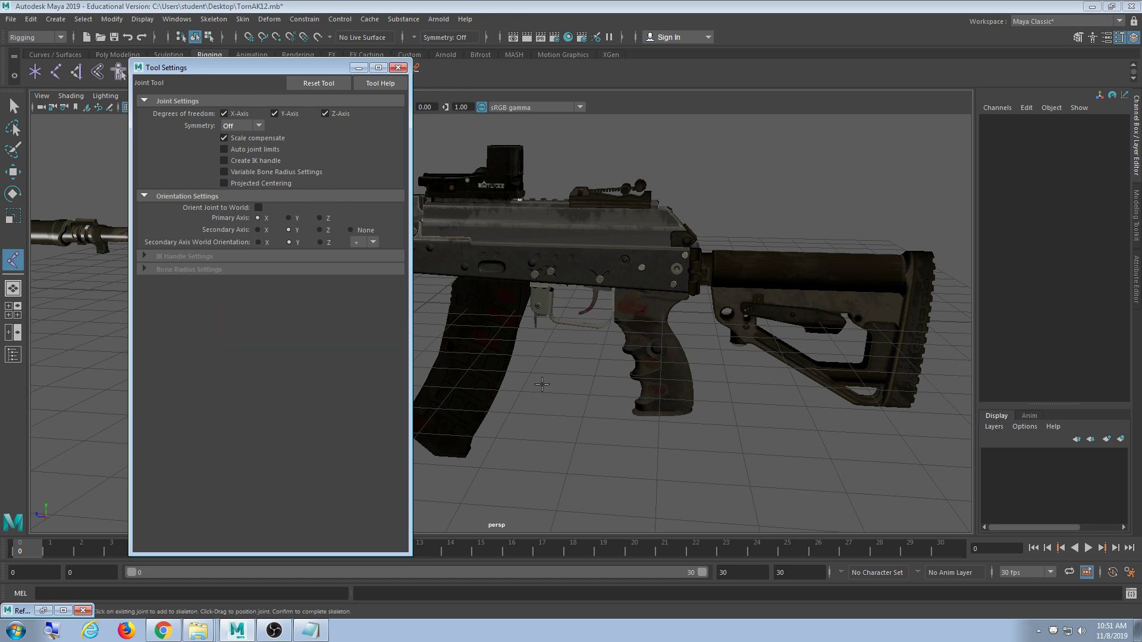
left_click(398, 67)
- Place the first joint just in front of the magazine, then view it from the side
scroll(451, 395, "up", 6)
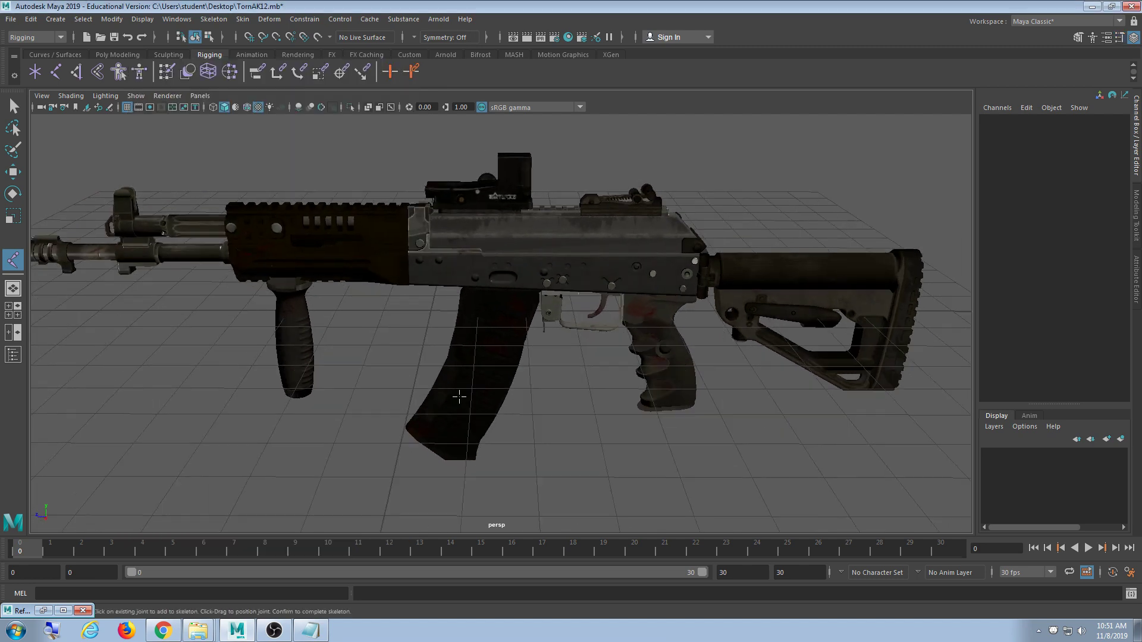
scroll(451, 395, "up", 4)
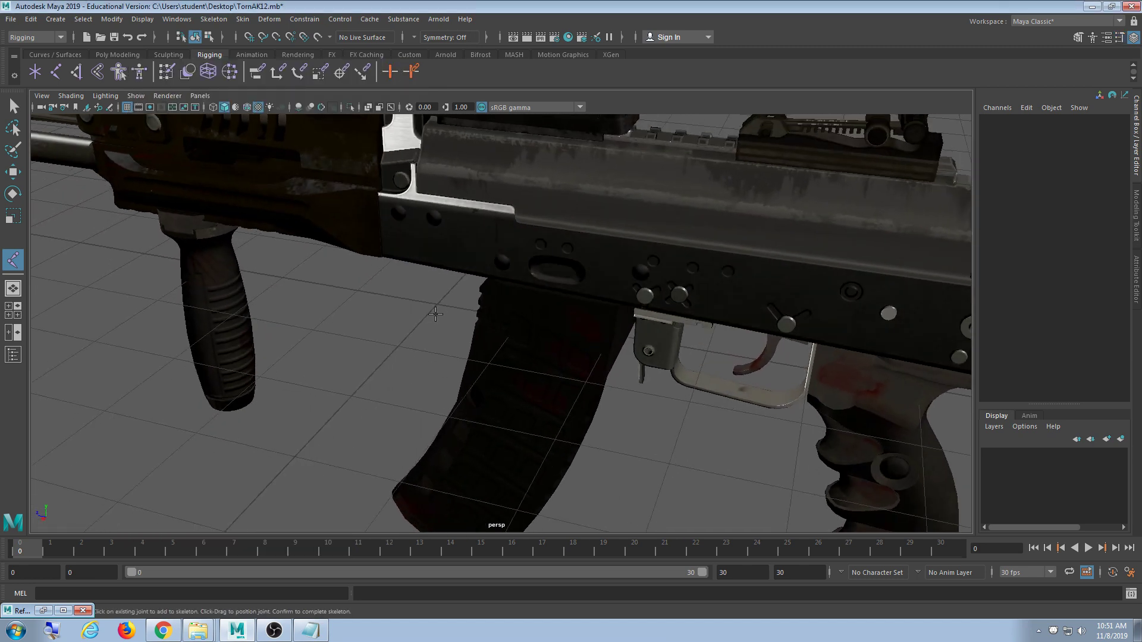
scroll(410, 371, "up", 2)
middle_click_drag(408, 370, 464, 366, "alt")
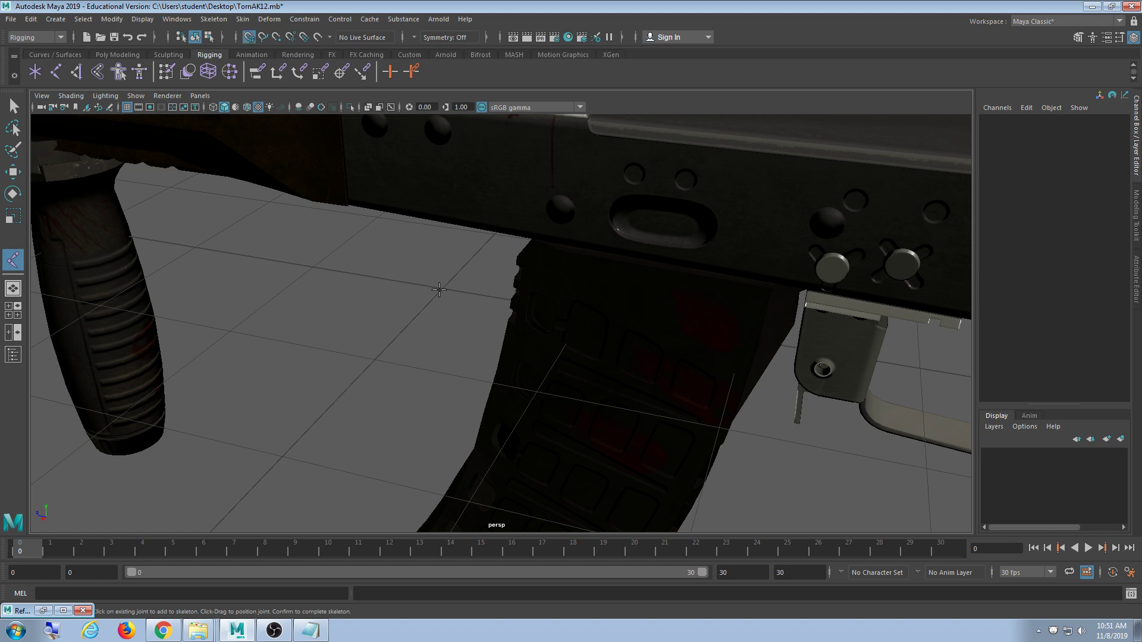
left_click(439, 290)
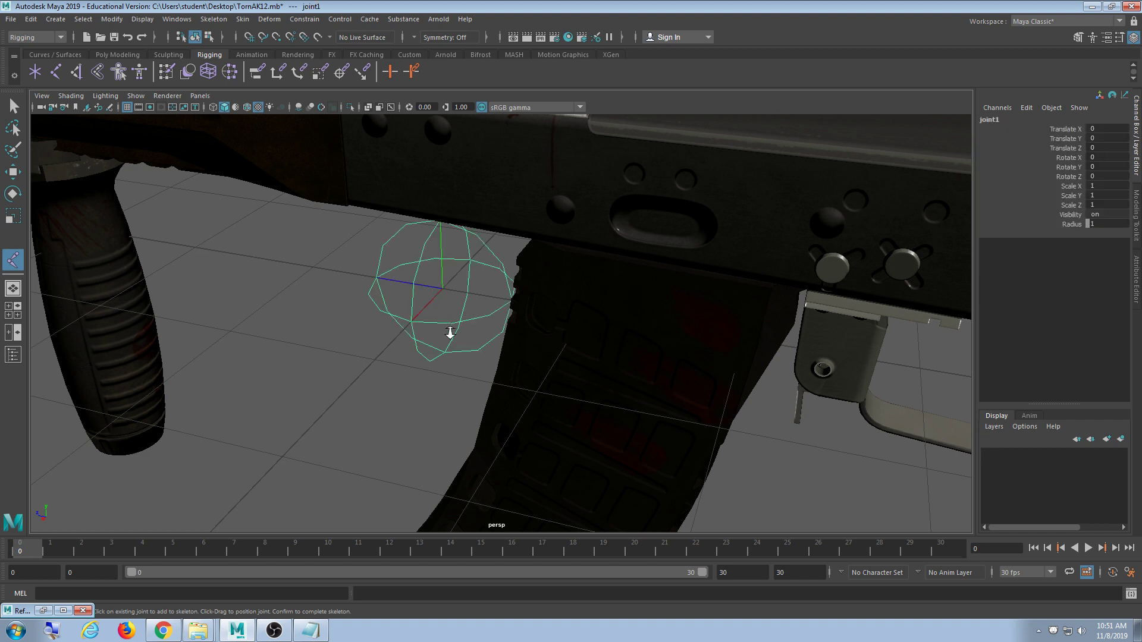
scroll(451, 334, "down", 8)
left_click_drag(448, 368, 388, 395, "alt")
scroll(426, 379, "up", 6)
scroll(439, 395, "down", 5)
- Rename joint1 to 'root' in the Channel Box
key("Insert")
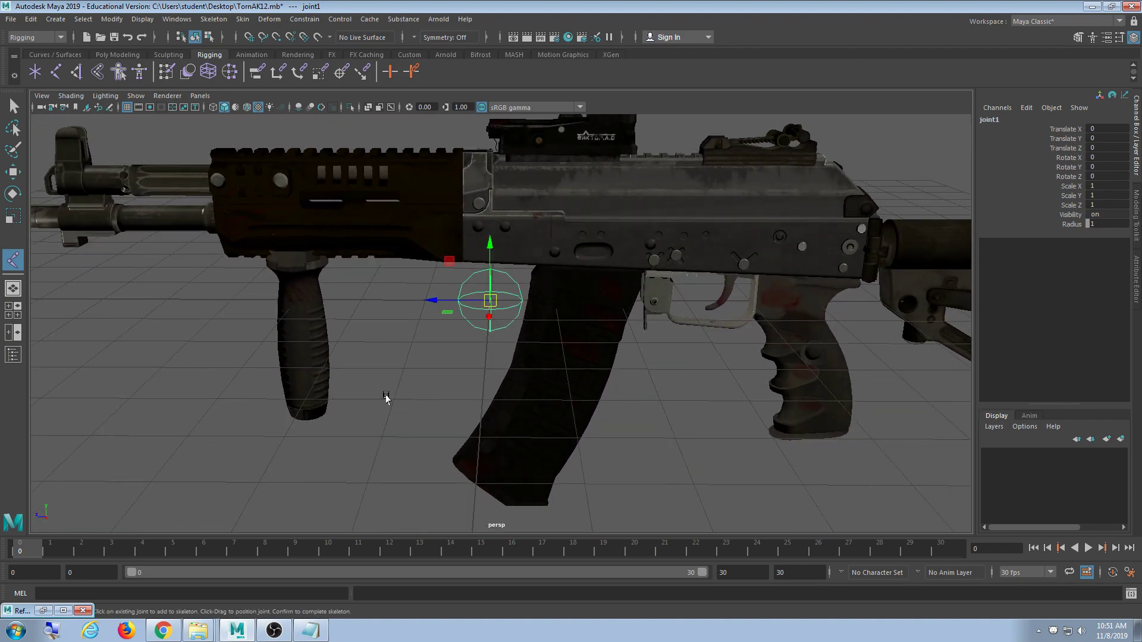
double_click(996, 121)
type("root")
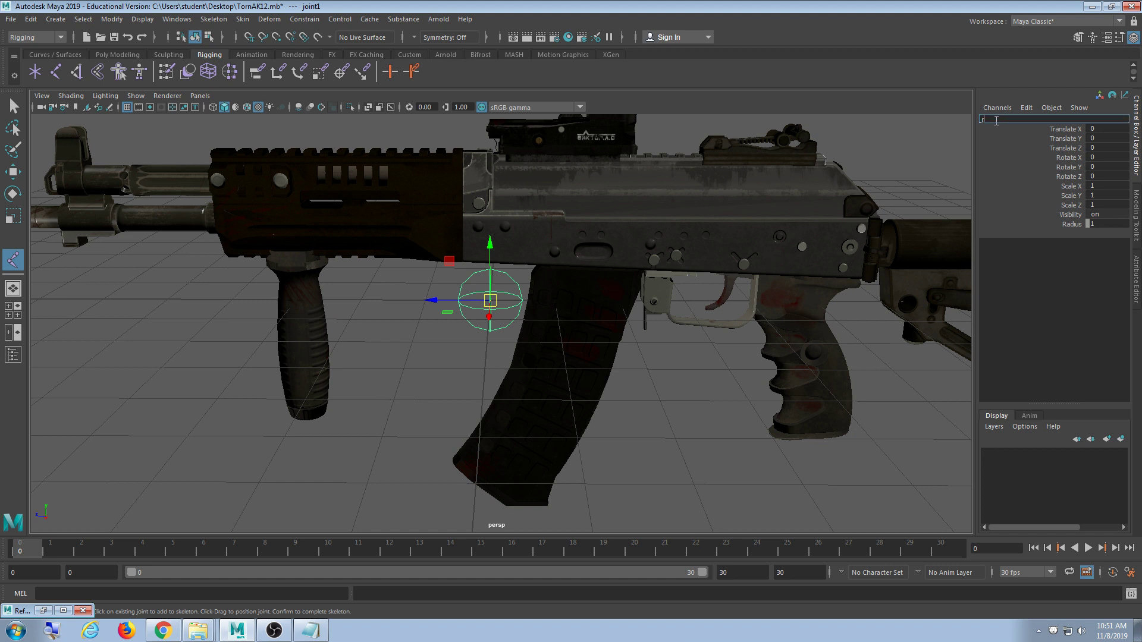
key("Return")
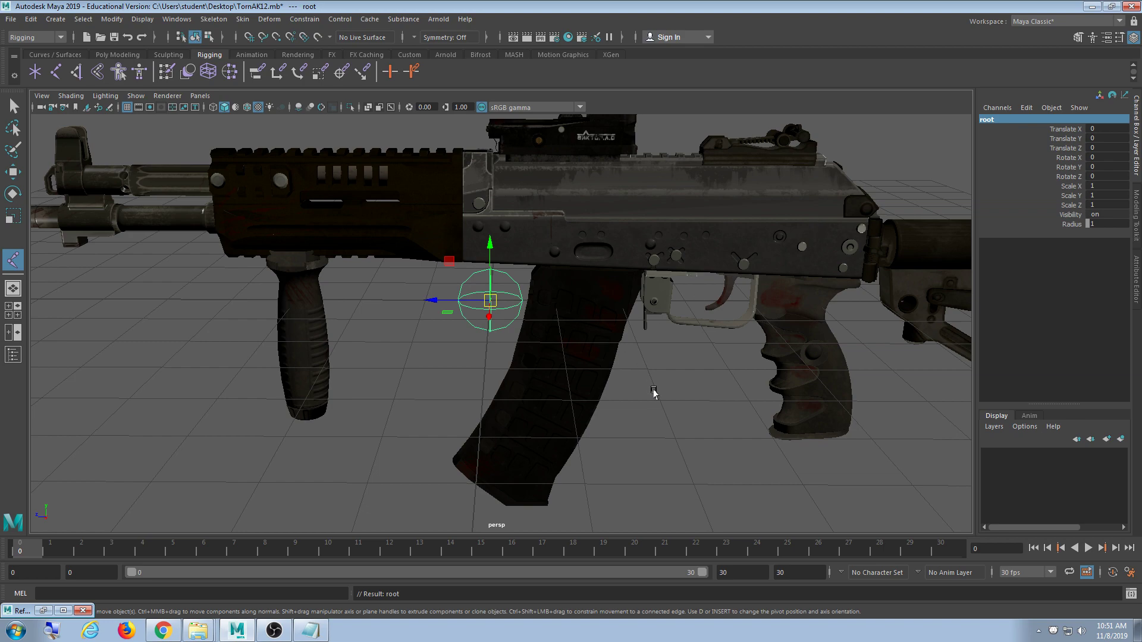
- Frame the whole rifle and orbit to inspect the root joint from below and above
key("a")
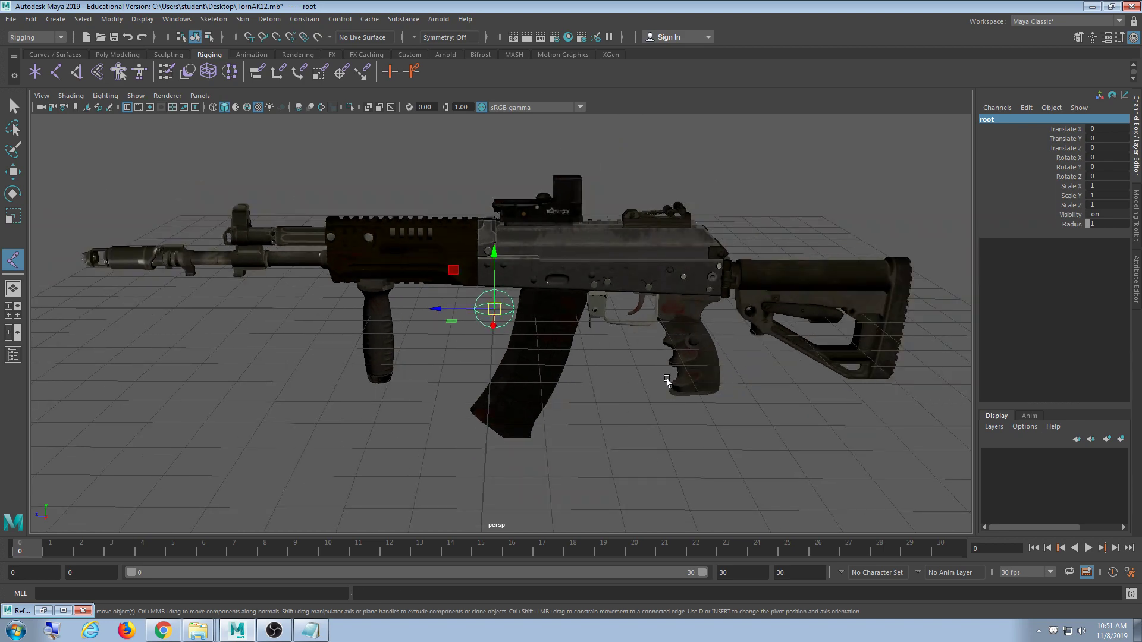
left_click_drag(667, 382, 627, 380, "alt")
scroll(627, 380, "up", 4)
left_click_drag(491, 389, 450, 382, "alt")
key("a")
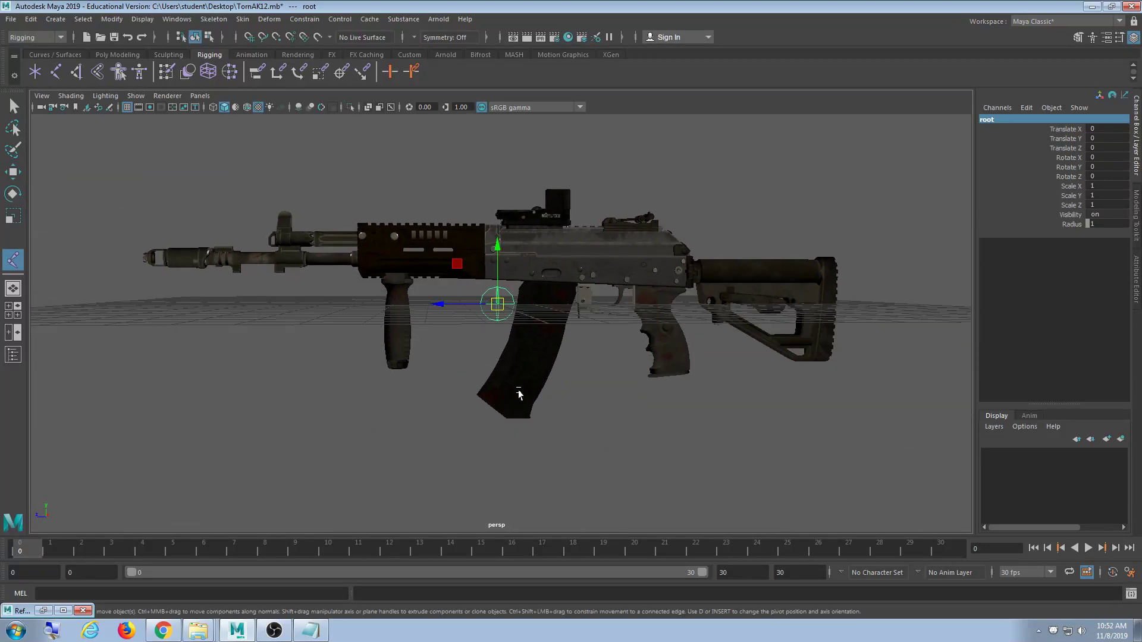
left_click_drag(519, 390, 507, 403, "alt")
scroll(512, 401, "up", 3)
- Select the parent TornAK12 group and highlight its Translate X through Rotate Z channels
left_click(617, 215)
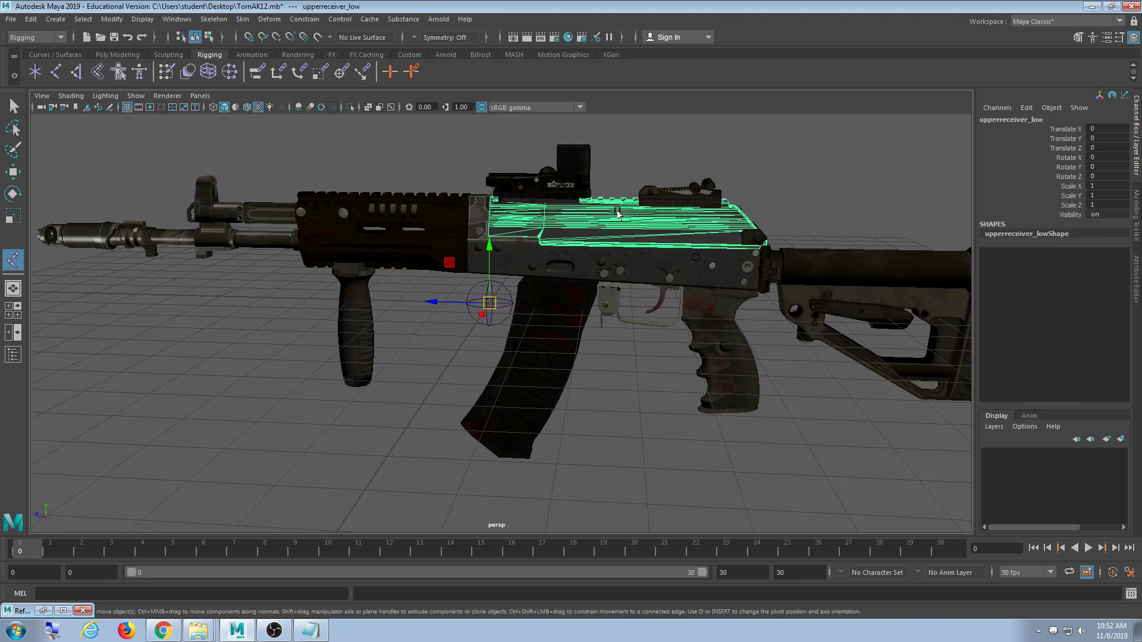
key("Up")
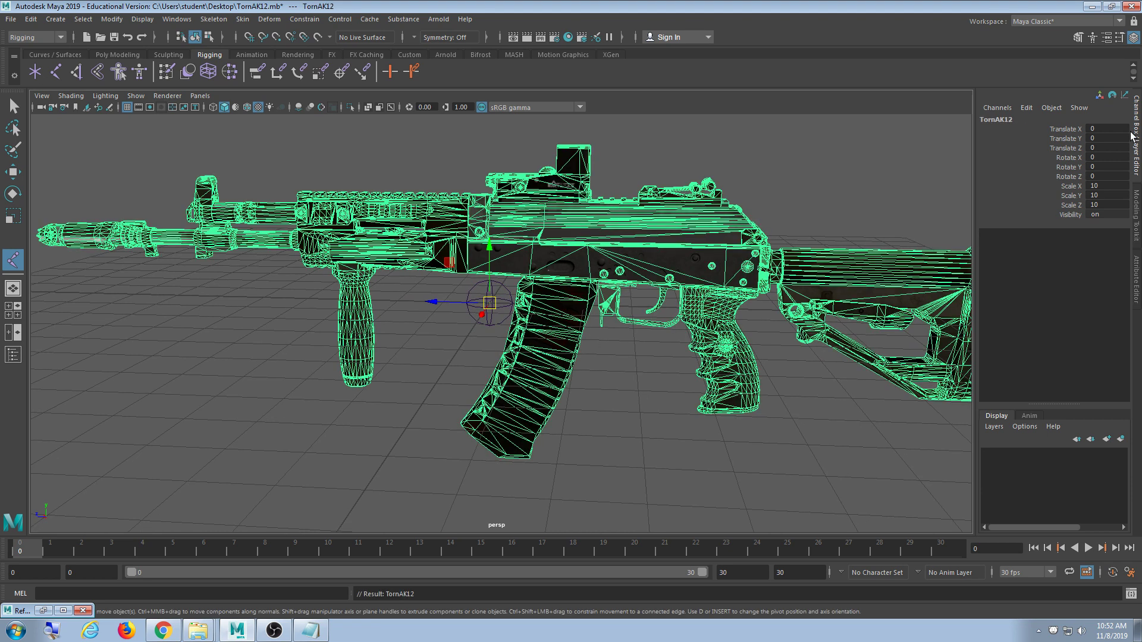
left_click(1103, 129)
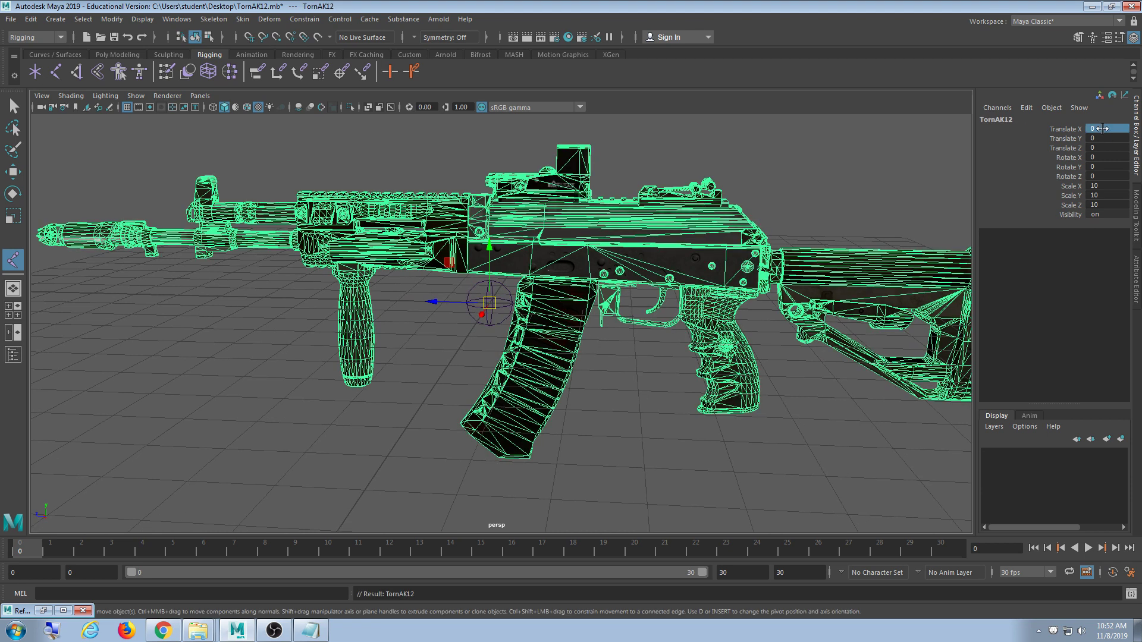
left_click(1108, 176, "shift")
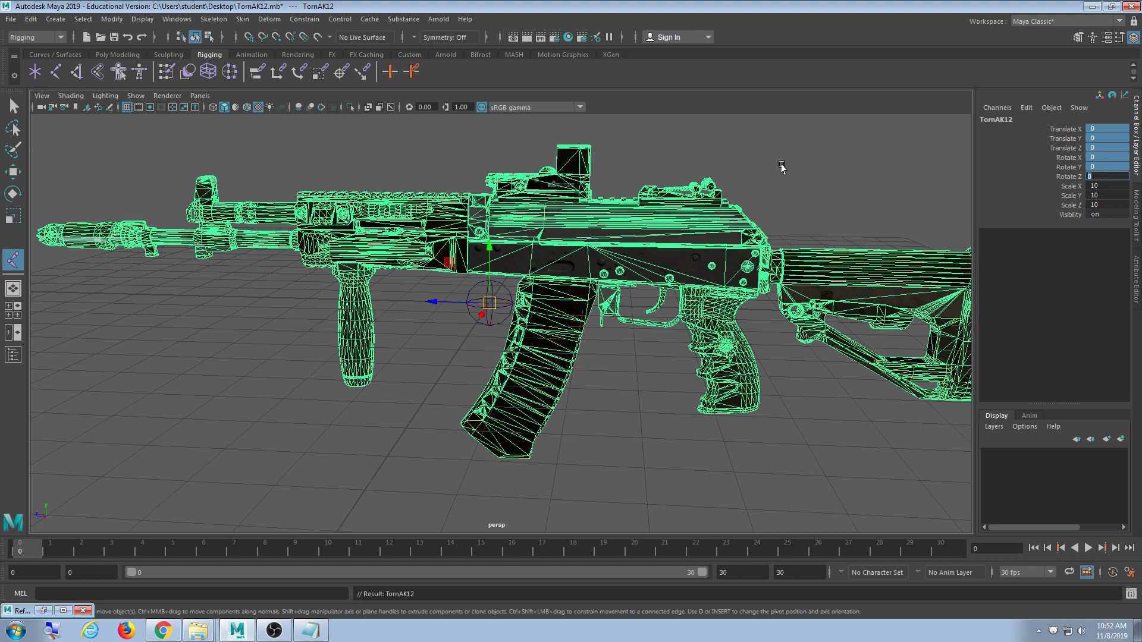
- Pan and orbit to a three-quarter view of the rifle
middle_click_drag(665, 279, 679, 277, "alt")
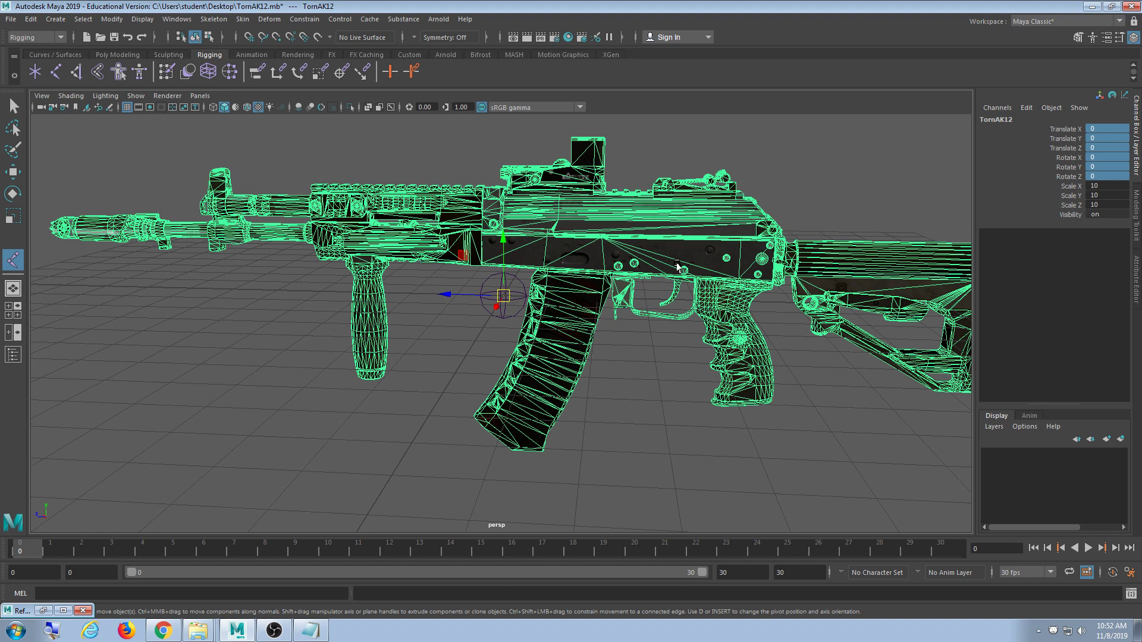
middle_click_drag(641, 357, 625, 348, "alt")
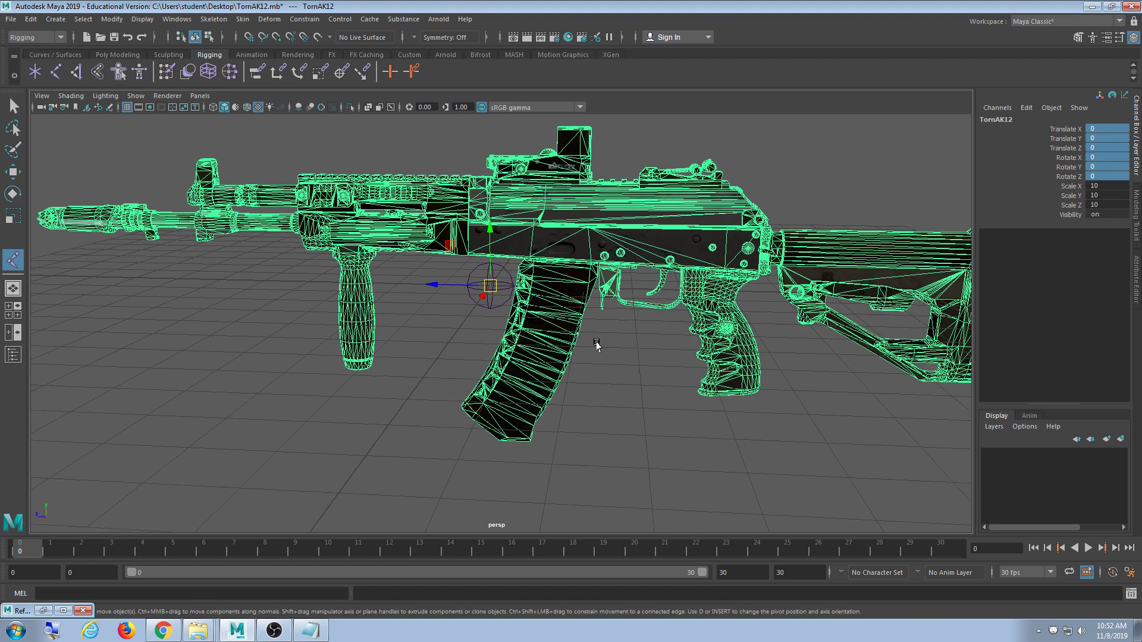
mouse_move(583, 344)
left_mouse_down("alt")
mouse_move(611, 353)
mouse_move(599, 323)
mouse_move(605, 334)
mouse_move(589, 336)
mouse_move(612, 334)
mouse_move(594, 334)
left_mouse_up("alt")
scroll(595, 364, "down", 3)
scroll(611, 353, "up", 3)
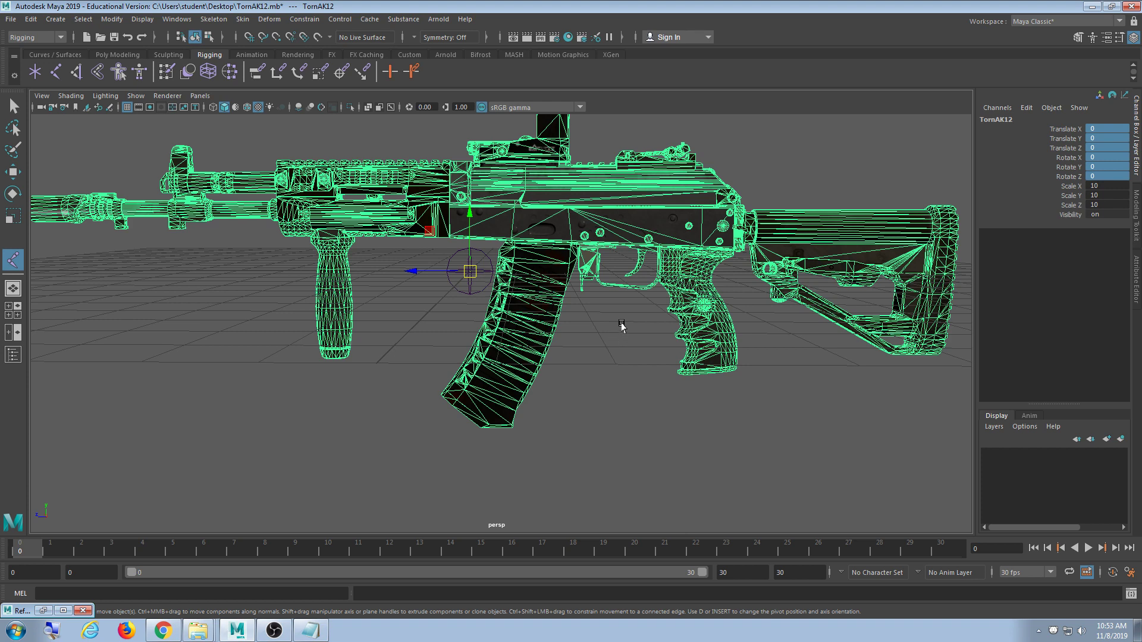
mouse_move(528, 337)
middle_mouse_down("alt")
mouse_move(498, 354)
mouse_move(538, 353)
middle_mouse_up("alt")
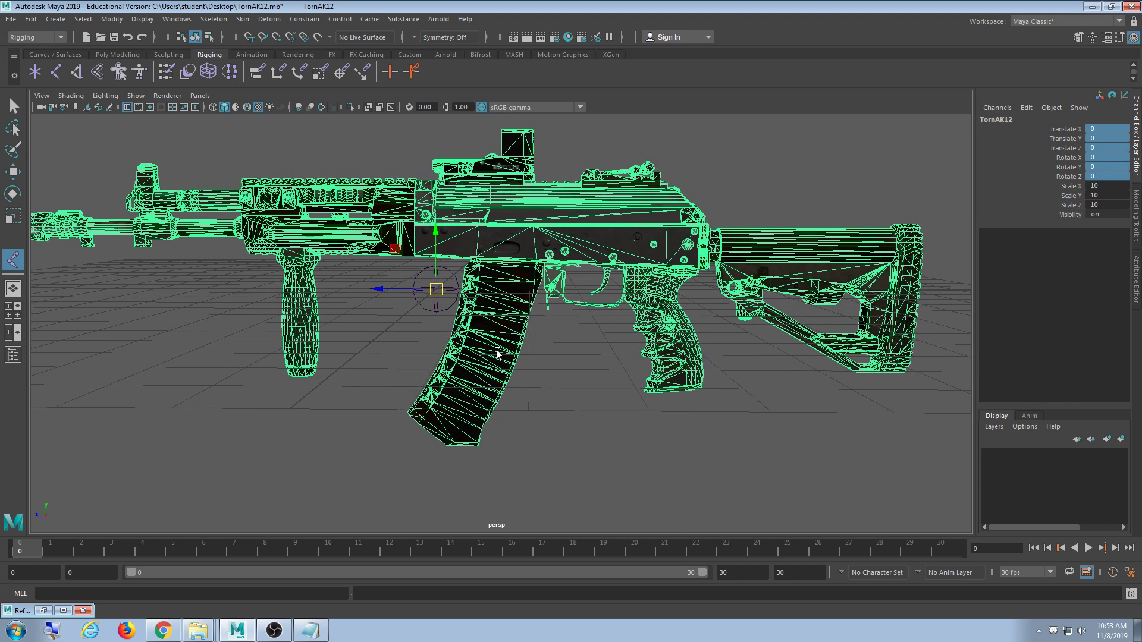
scroll(538, 356, "up", 4)
scroll(538, 355, "down", 2)
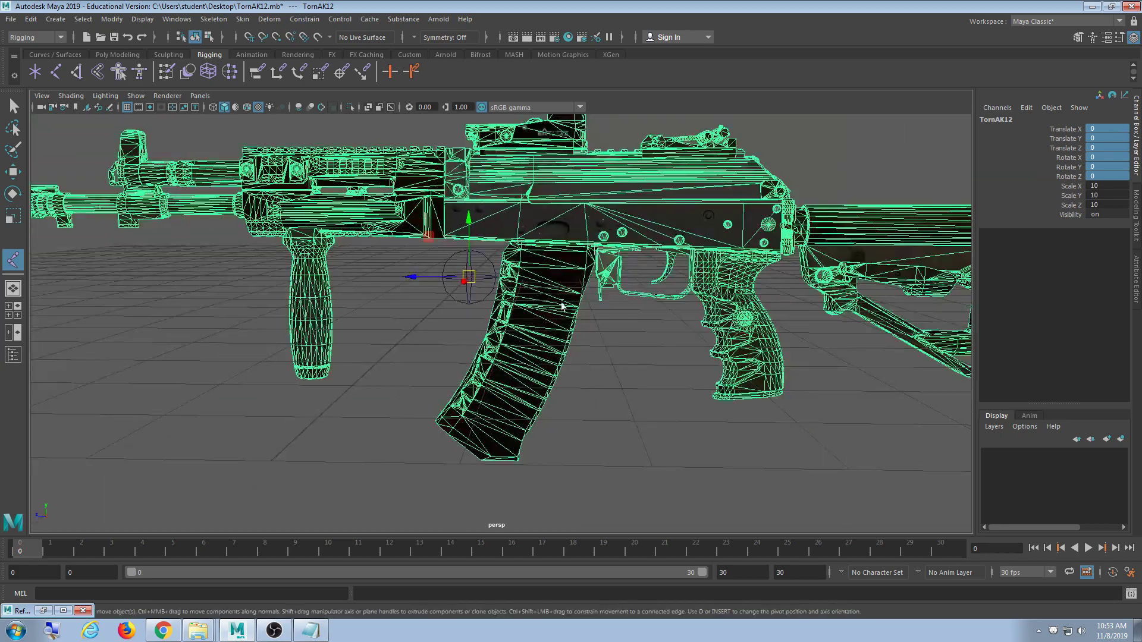
left_click_drag(561, 306, 601, 334, "alt")
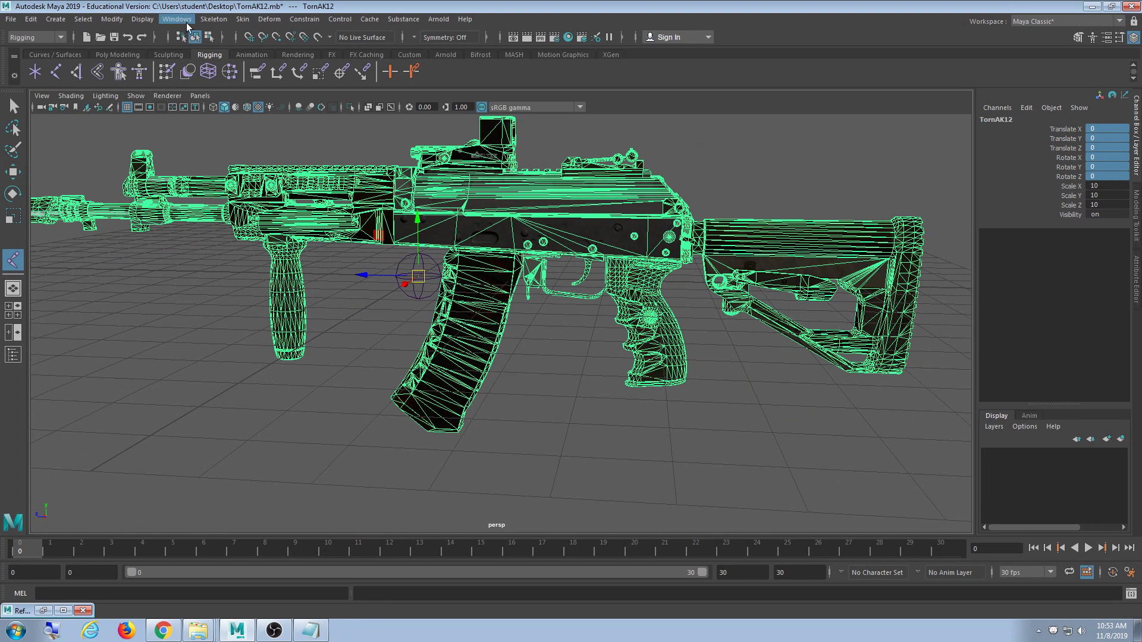
- Open Display > Animation > Joint Size and raise the joint display scale to 0.30
left_click(187, 22)
mouse_move(217, 85)
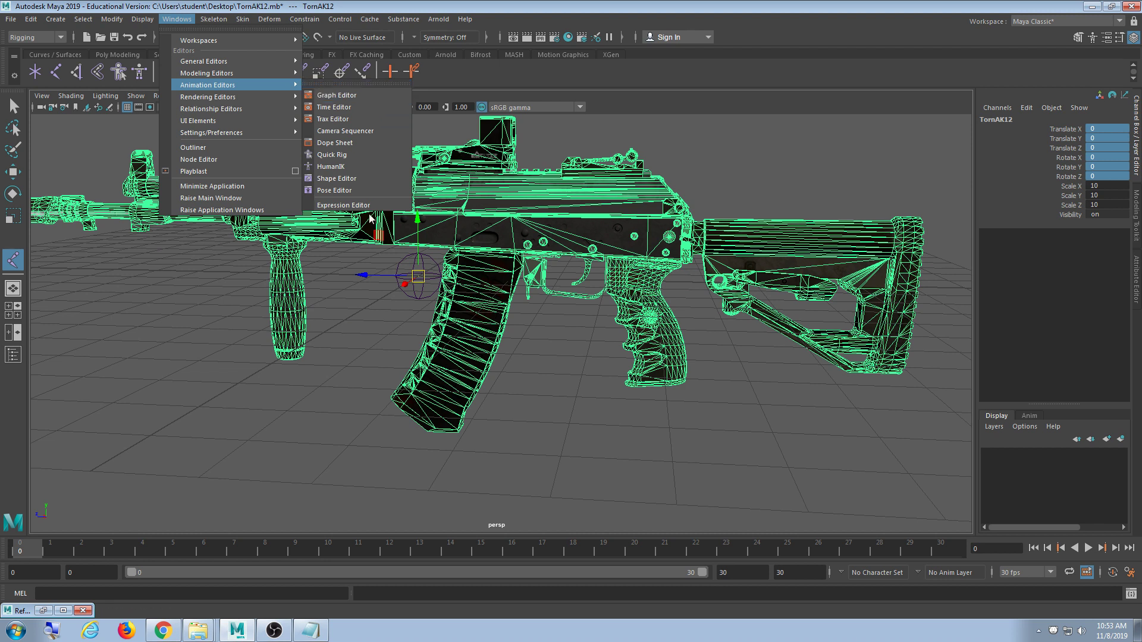
mouse_move(142, 18)
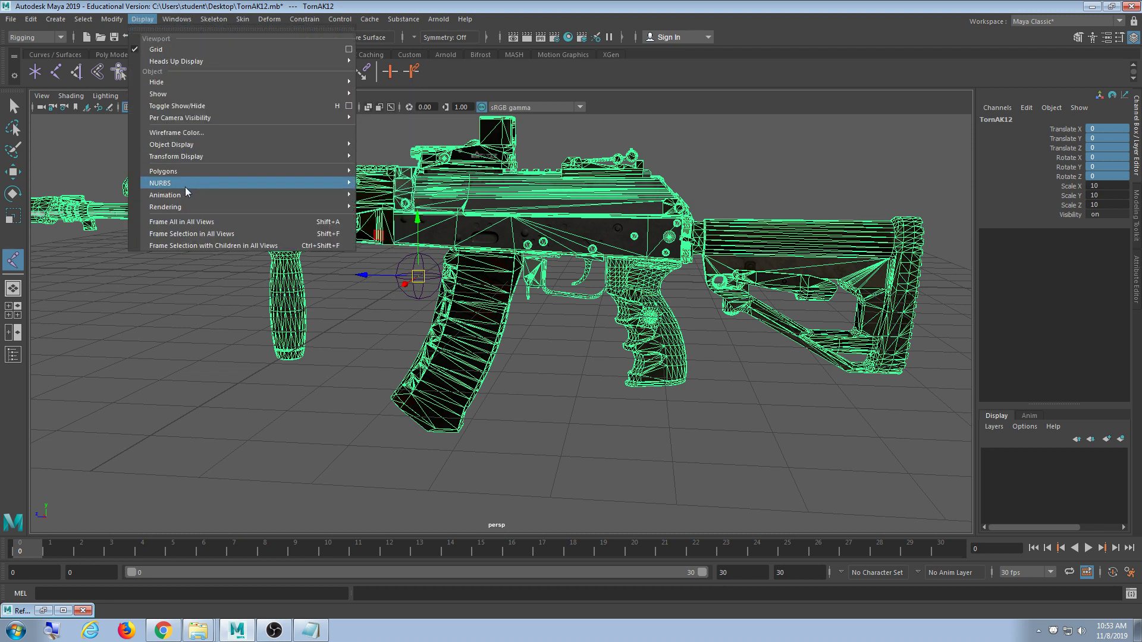
mouse_move(291, 194)
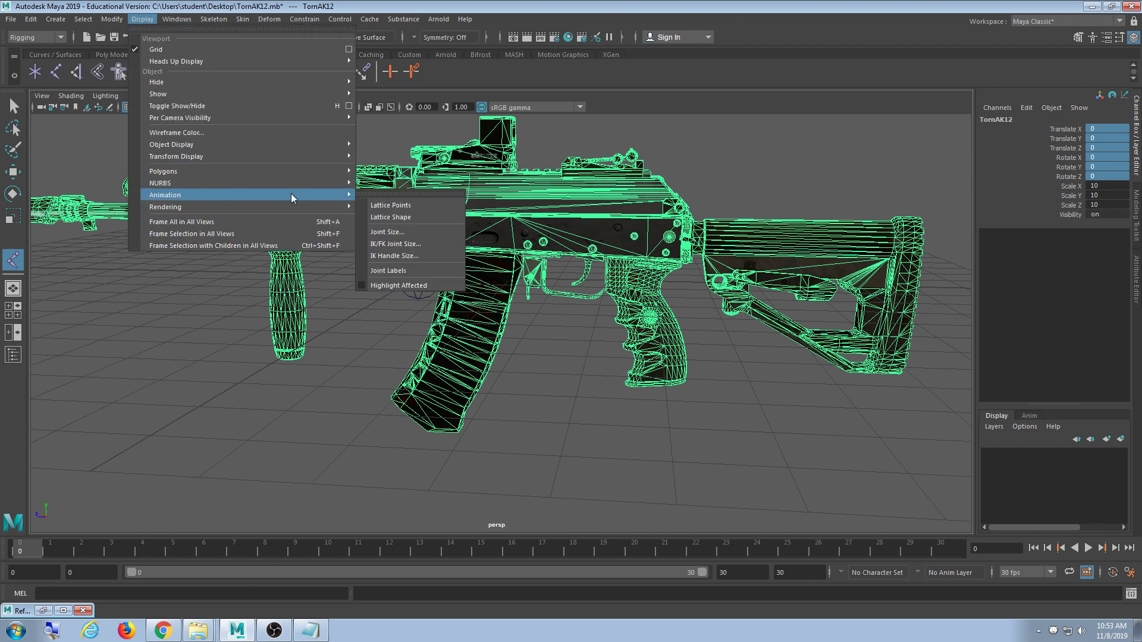
left_click(405, 234)
left_click_drag(405, 226, 175, 307)
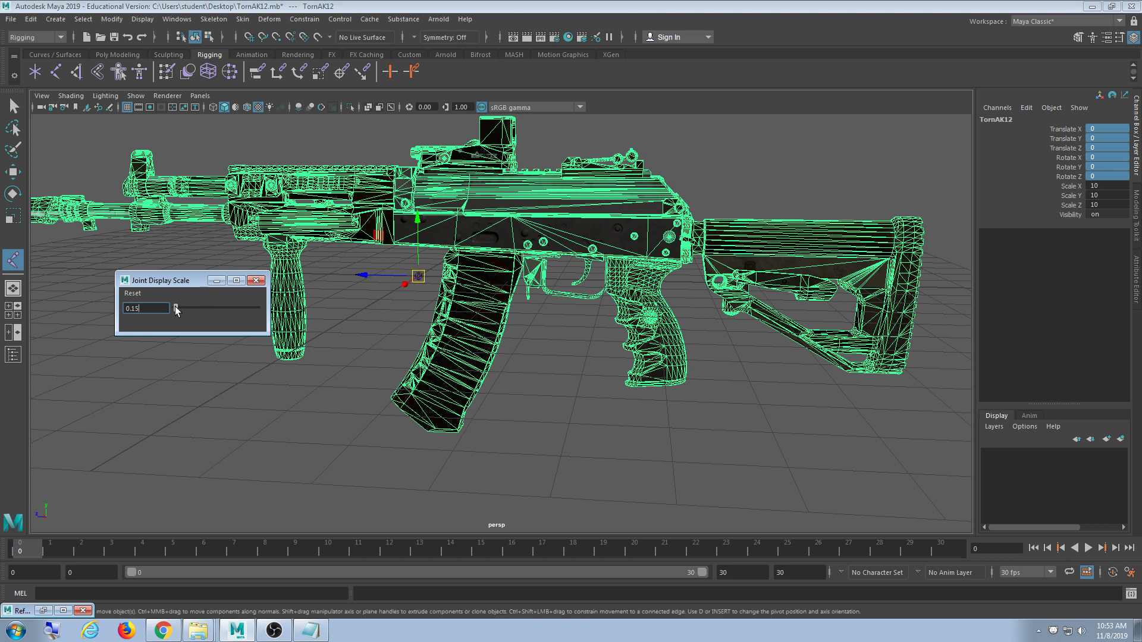
left_click_drag(176, 309, 177, 309)
- Clear the magazine selection, adjust the view, and close the Joint Display Scale window
left_click(432, 312)
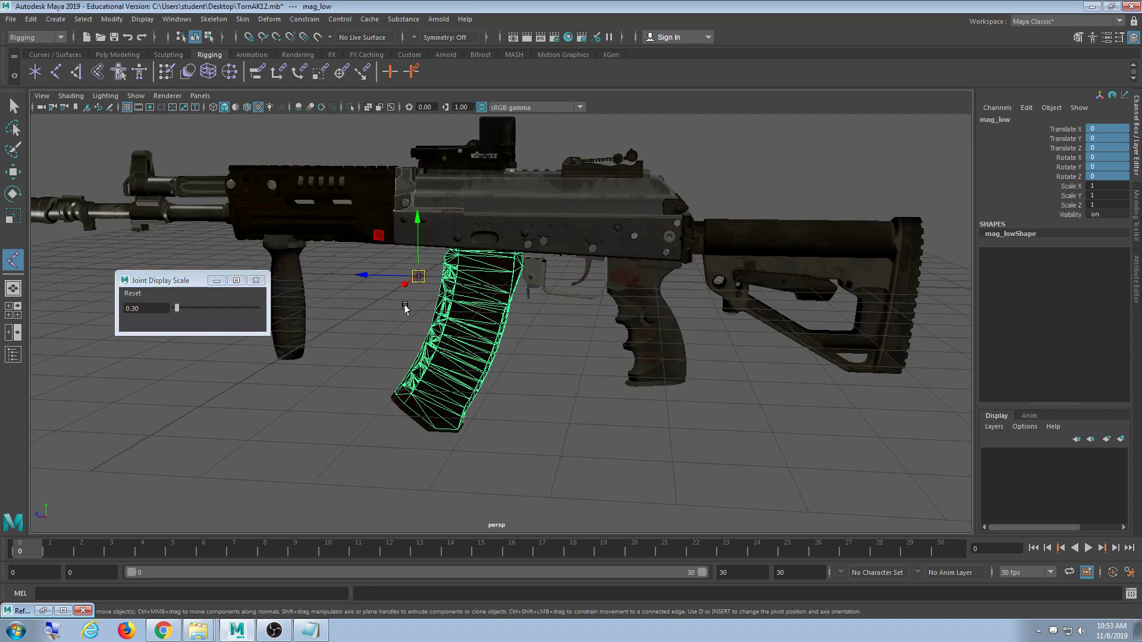
left_click(402, 302)
scroll(420, 302, "up", 3)
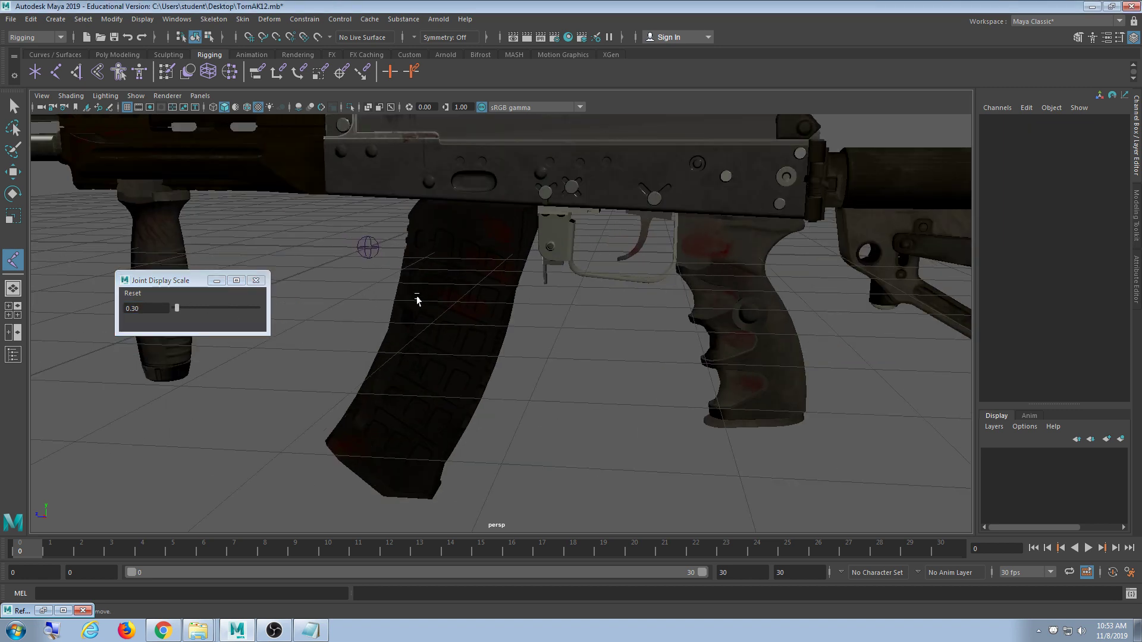
scroll(417, 297, "down", 3)
middle_click_drag(362, 297, 402, 306, "alt")
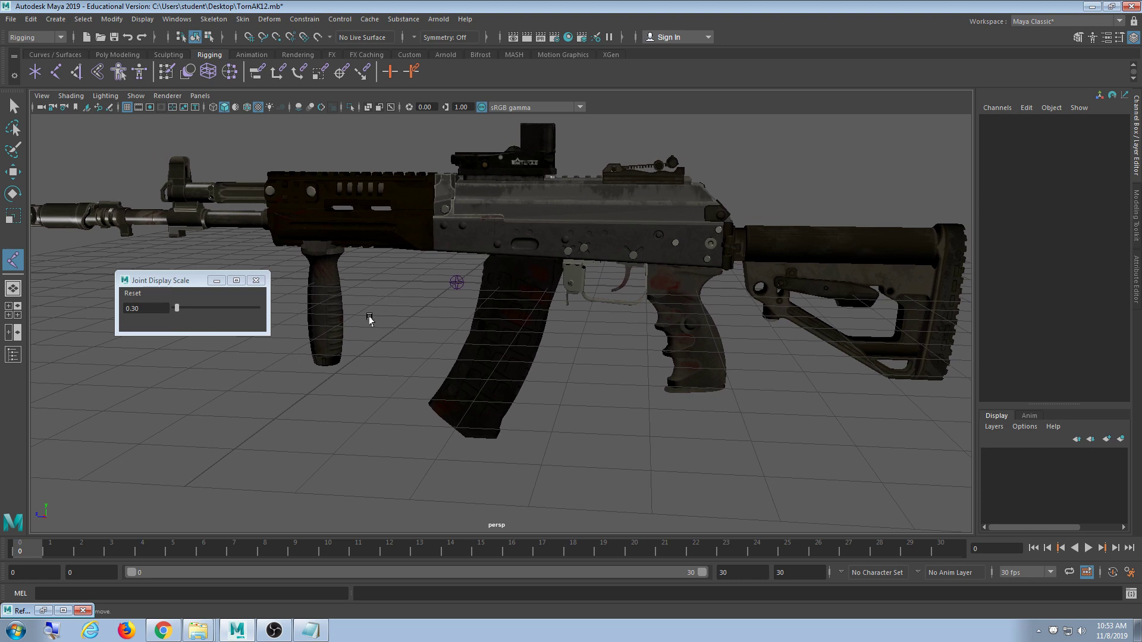
left_click(256, 280)
left_click_drag(548, 323, 537, 316, "alt")
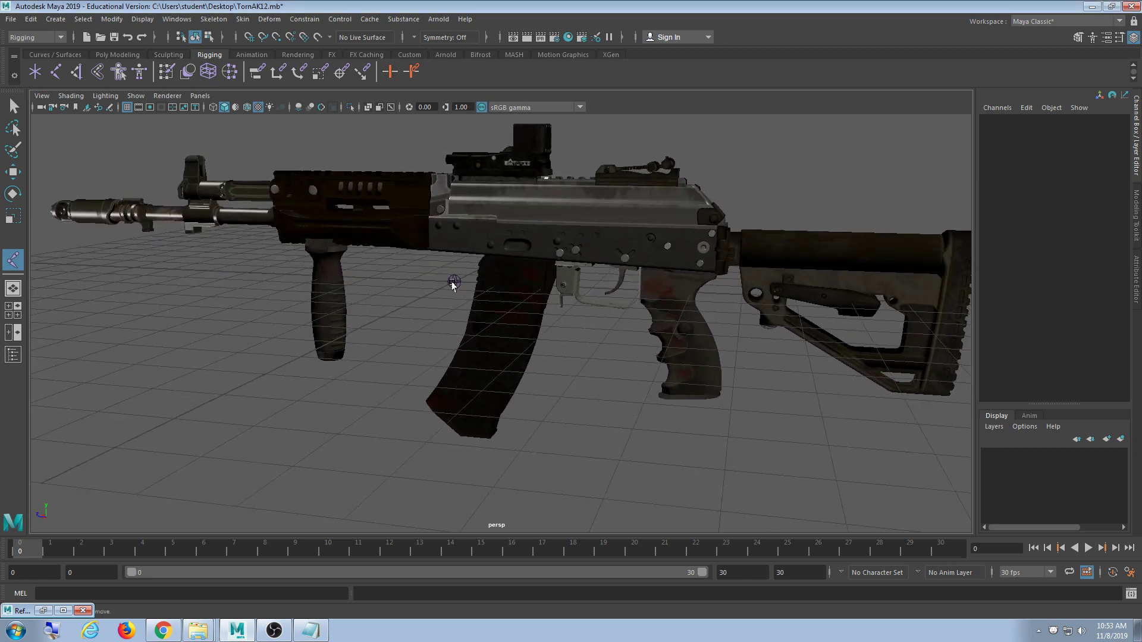
left_click(454, 283)
left_click_drag(582, 386, 559, 341, "alt")
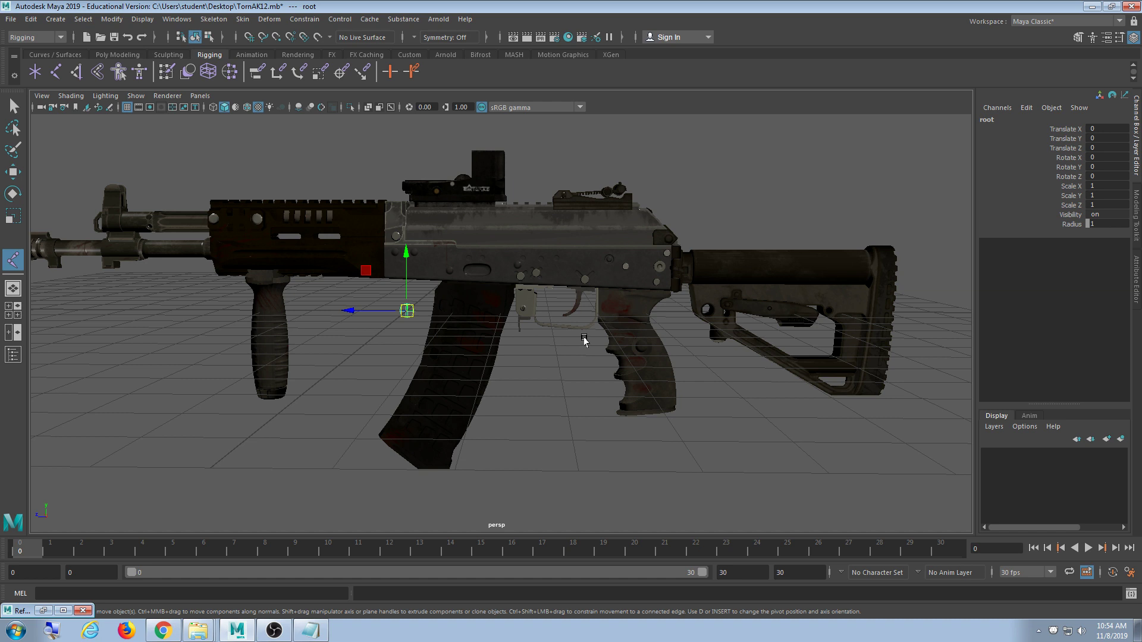
left_click_drag(584, 339, 553, 336, "alt")
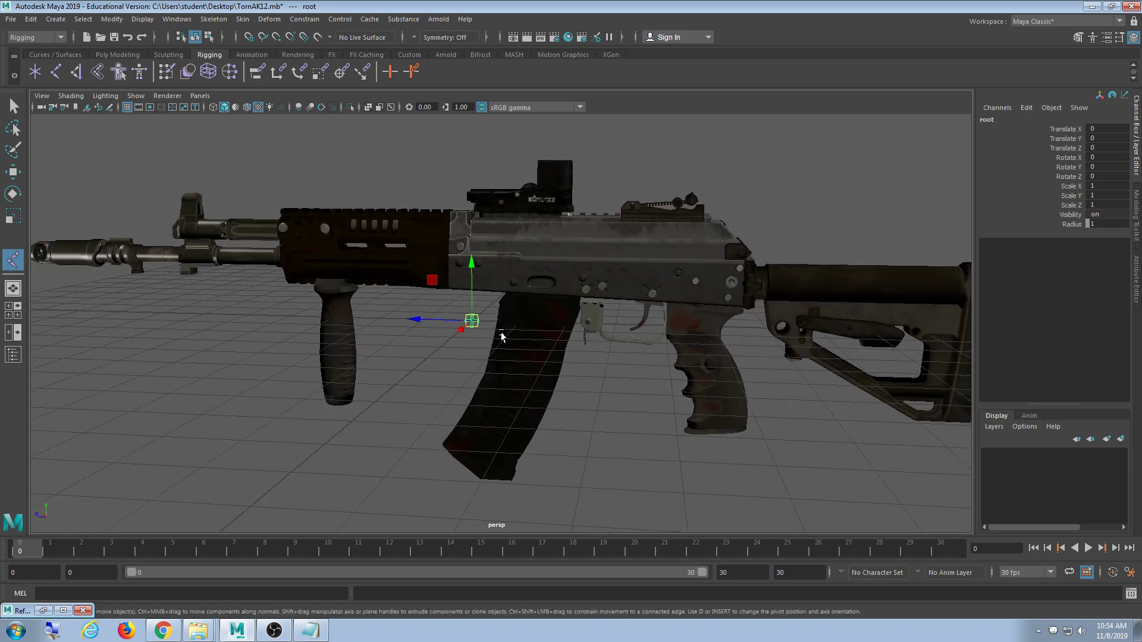
left_click_drag(547, 377, 535, 377, "alt")
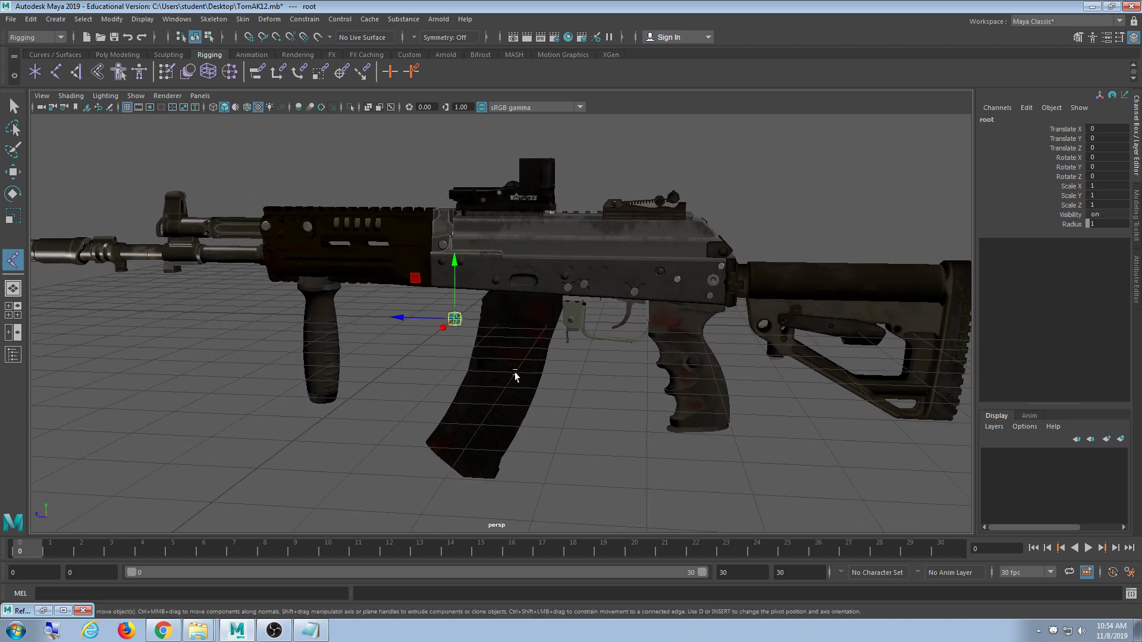
middle_click_drag(416, 378, 451, 370, "alt")
middle_click_drag(604, 390, 441, 394, "alt")
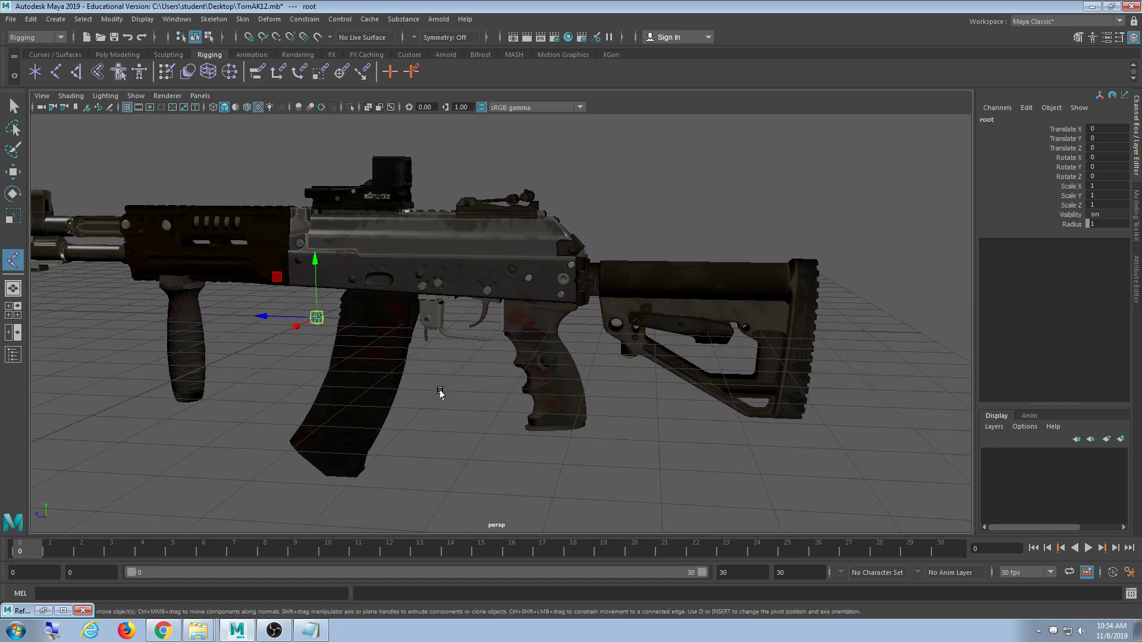
left_click_drag(440, 394, 442, 385, "alt")
scroll(443, 386, "up", 6)
middle_click_drag(358, 370, 560, 351, "alt")
scroll(562, 349, "down", 8)
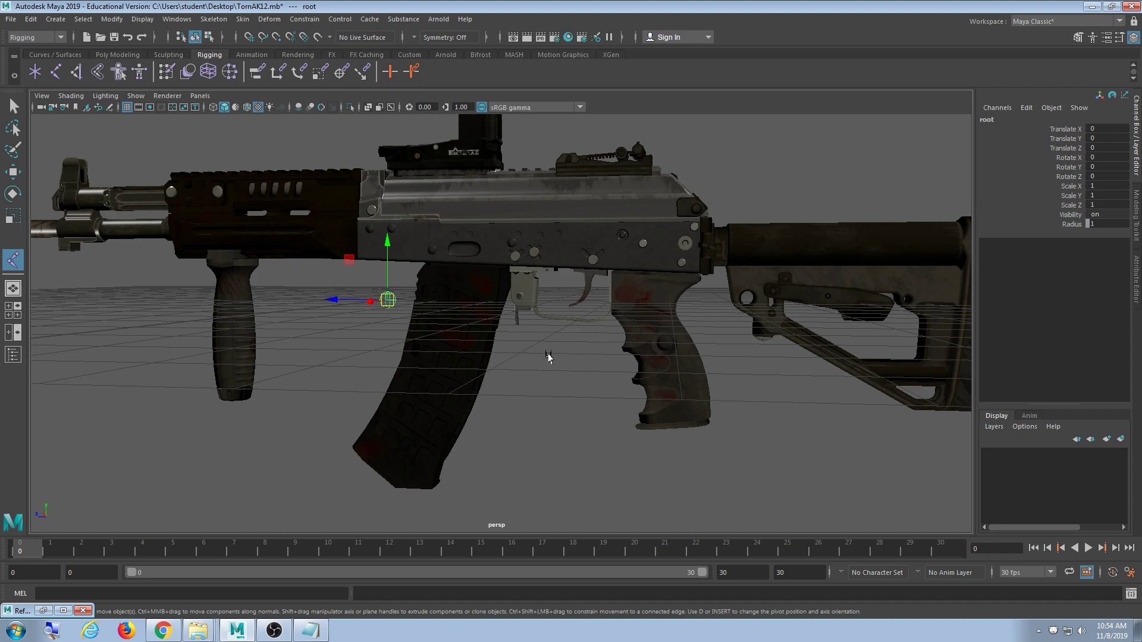
left_click_drag(607, 367, 638, 370, "alt")
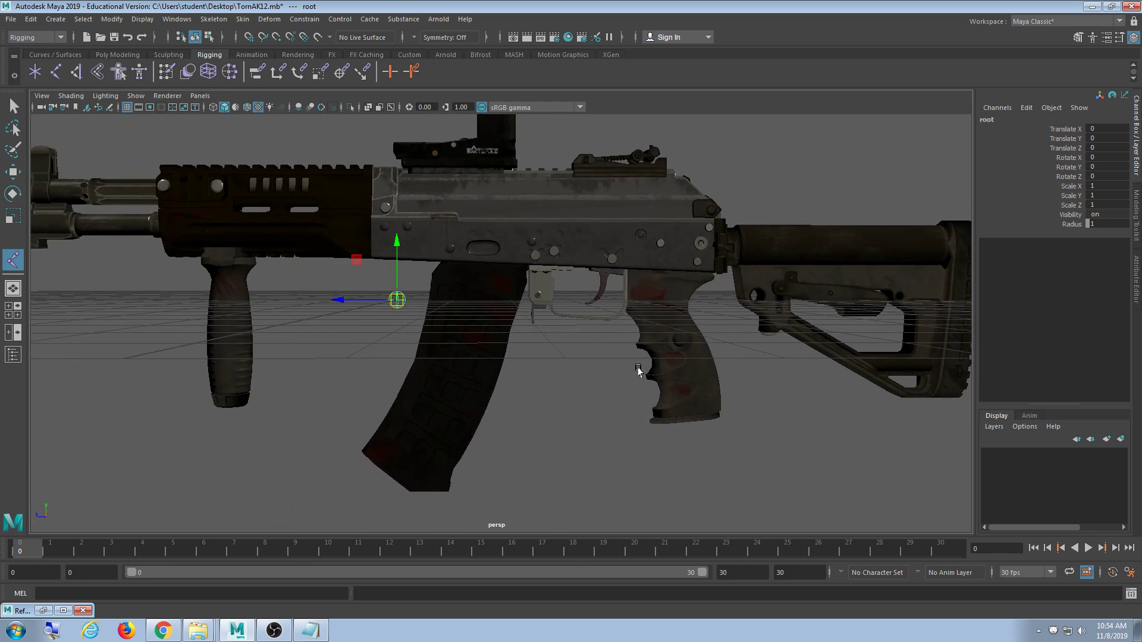
middle_click_drag(606, 372, 578, 372, "alt")
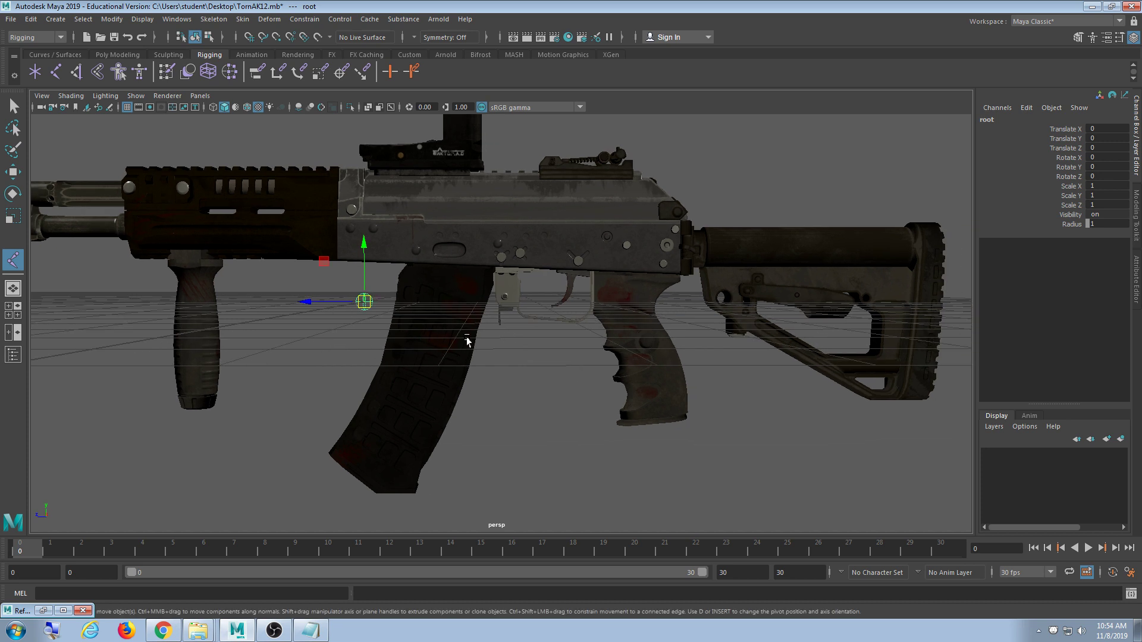
scroll(467, 319, "down", 1)
left_click_drag(534, 344, 521, 350, "alt")
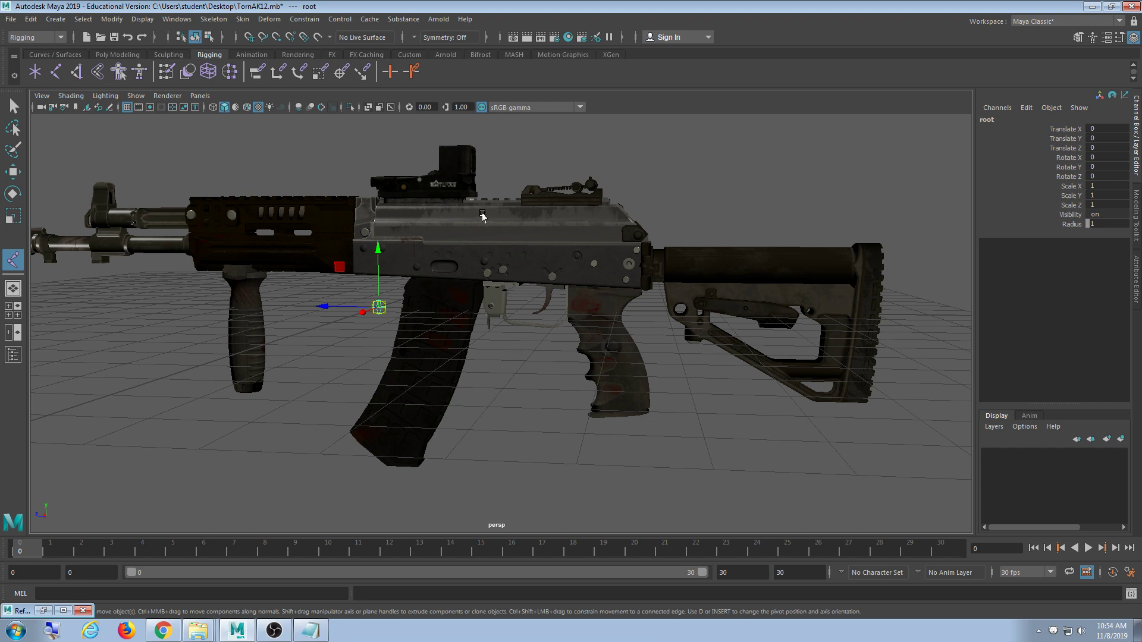
middle_click_drag(474, 323, 474, 350, "alt")
right_click_drag(478, 375, 602, 419, "alt")
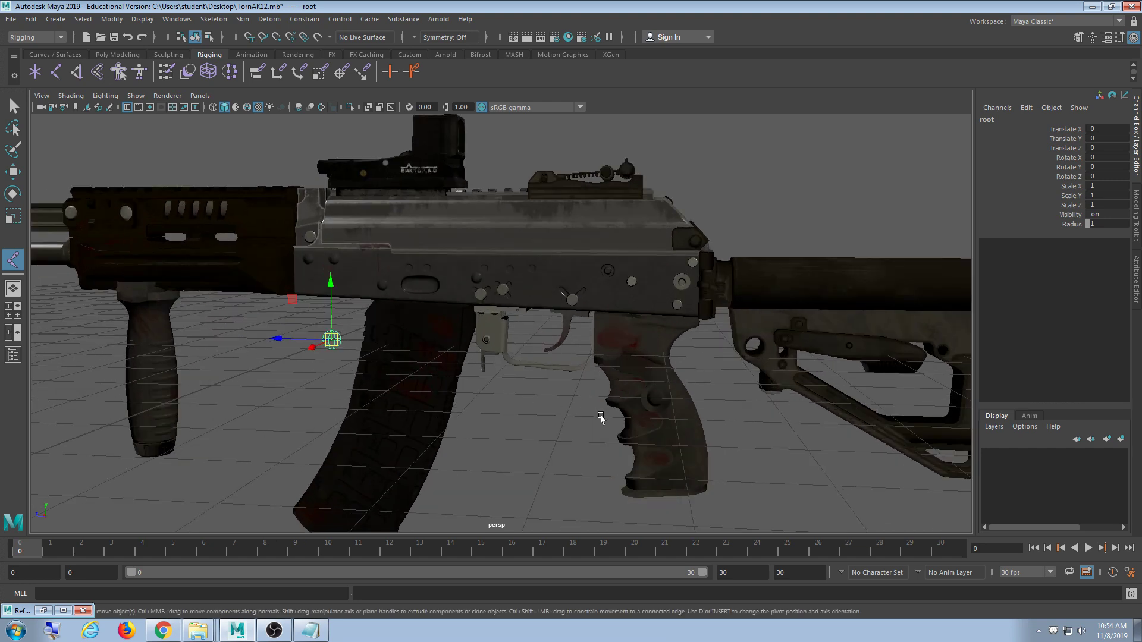
middle_click_drag(601, 419, 419, 366, "alt")
left_click_drag(601, 400, 562, 359, "alt")
middle_click_drag(330, 315, 397, 353, "alt")
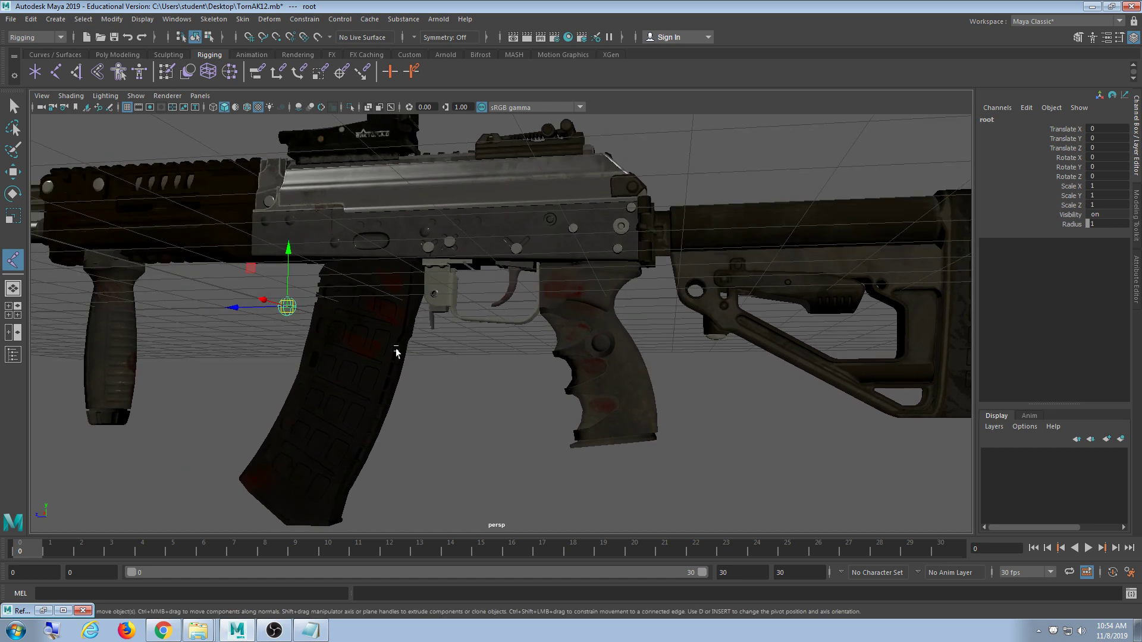
scroll(353, 348, "up", 2)
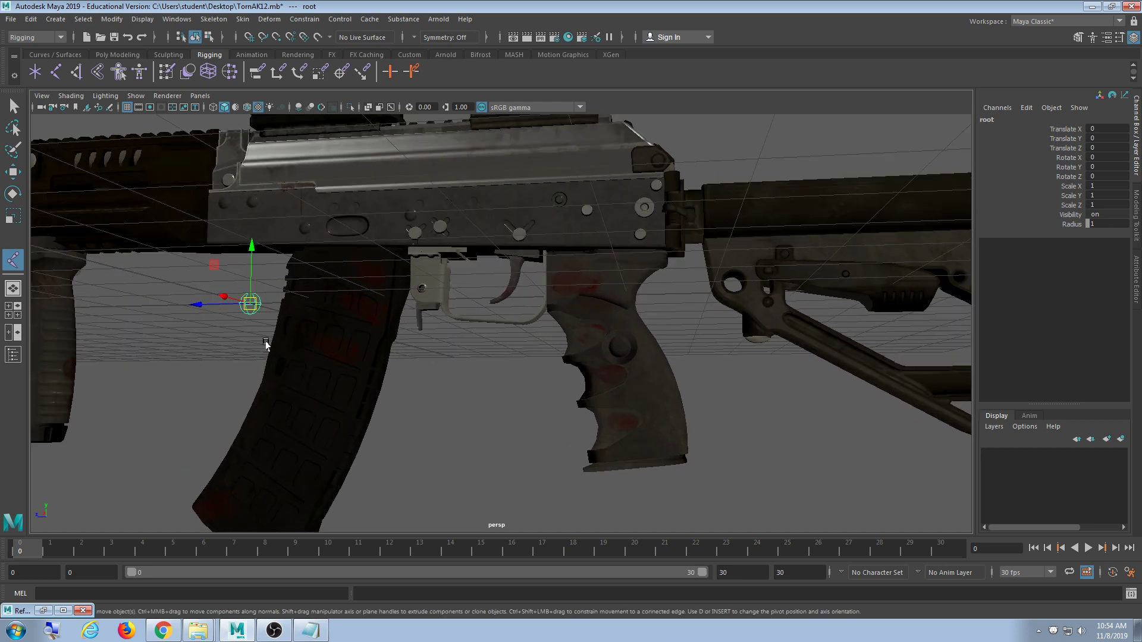
- Duplicate the root joint as root1, then undo a trial move toward the trigger
left_click(362, 364)
left_click(249, 304)
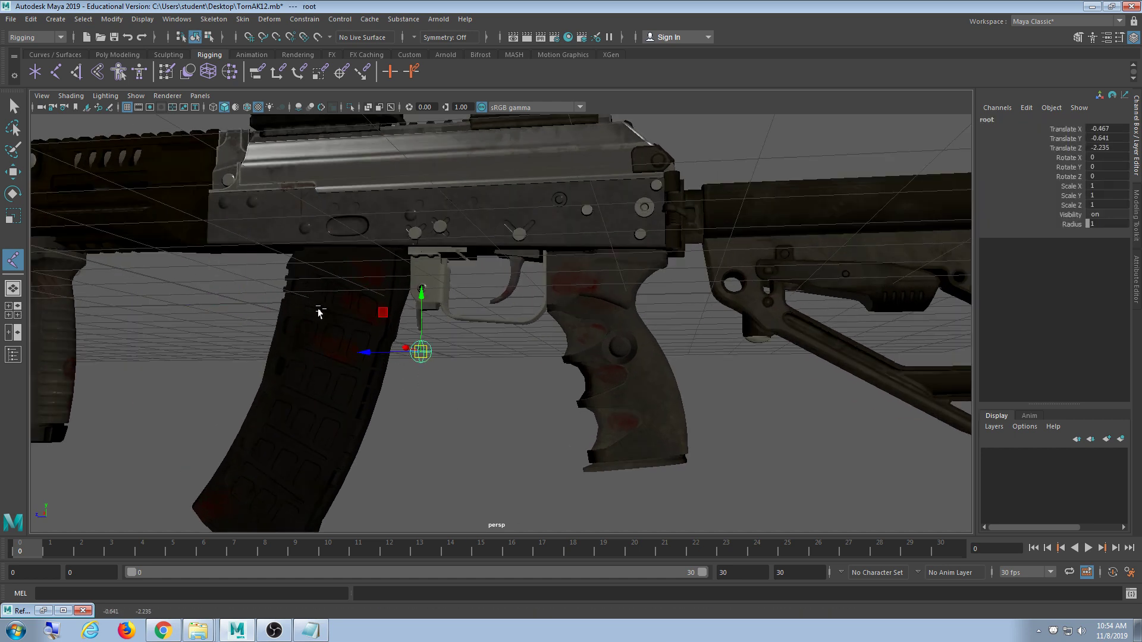
key("ctrl+d")
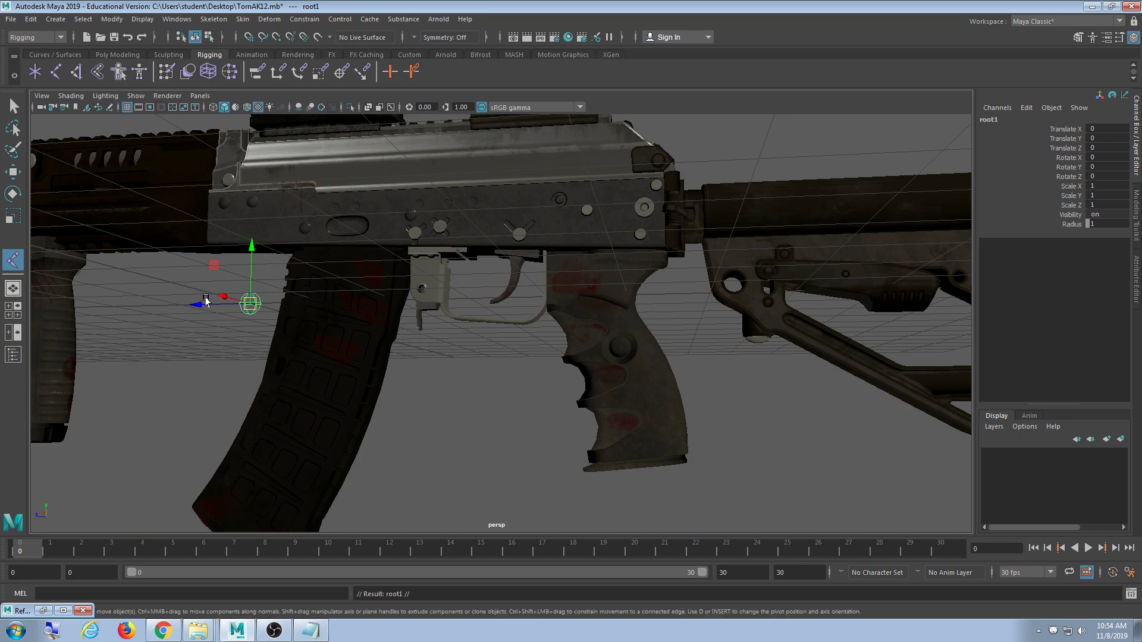
left_click_drag(206, 301, 476, 301)
scroll(582, 349, "up", 3)
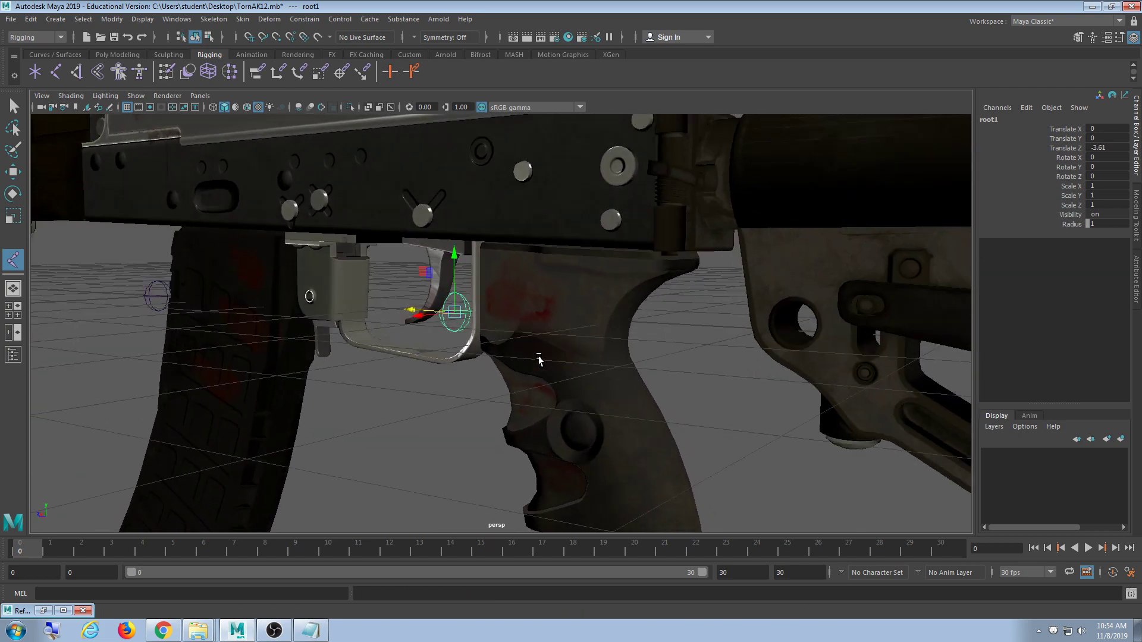
left_click_drag(539, 359, 554, 307, "alt")
key("ctrl+z")
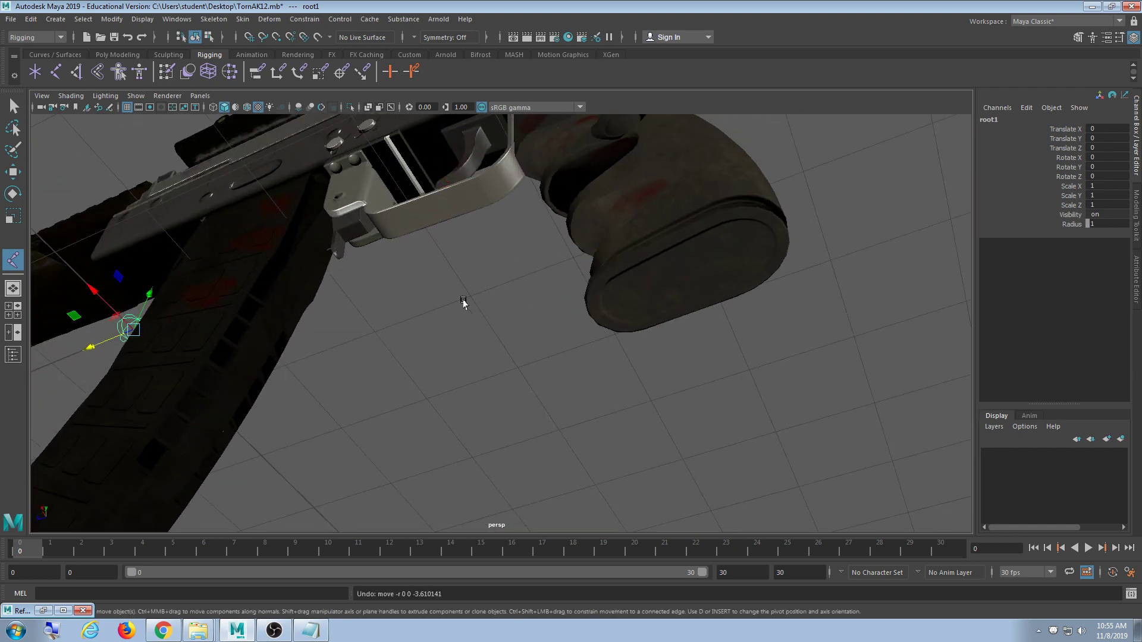
- Orbit to the rifle's side and select the grip mesh
left_click_drag(464, 304, 395, 331, "alt")
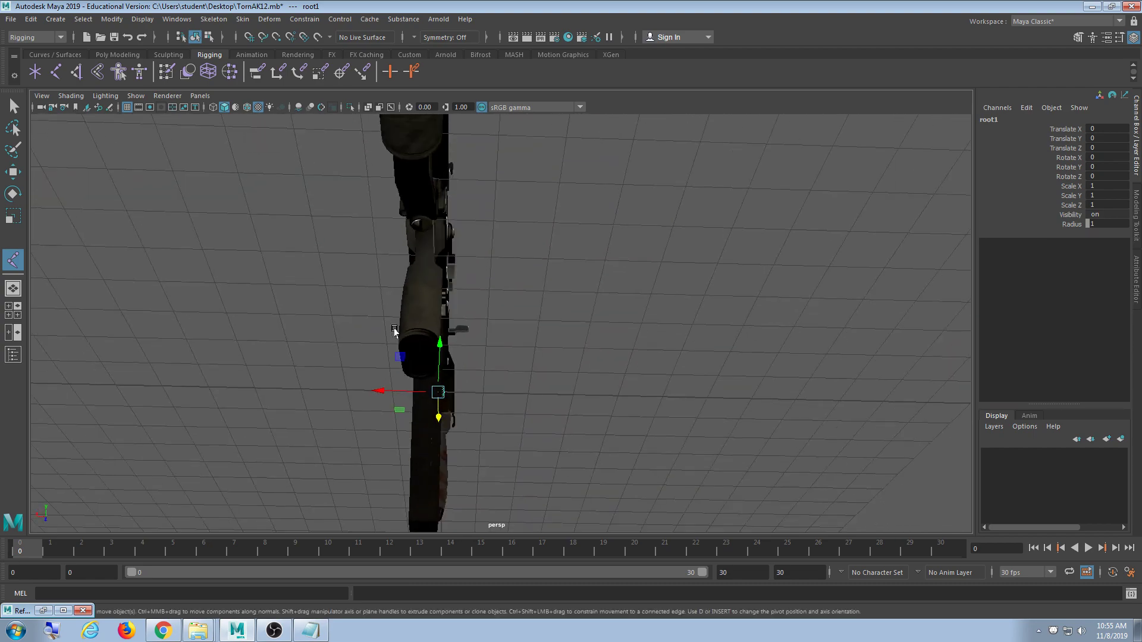
left_click(394, 331)
left_click_drag(591, 298, 610, 344, "alt")
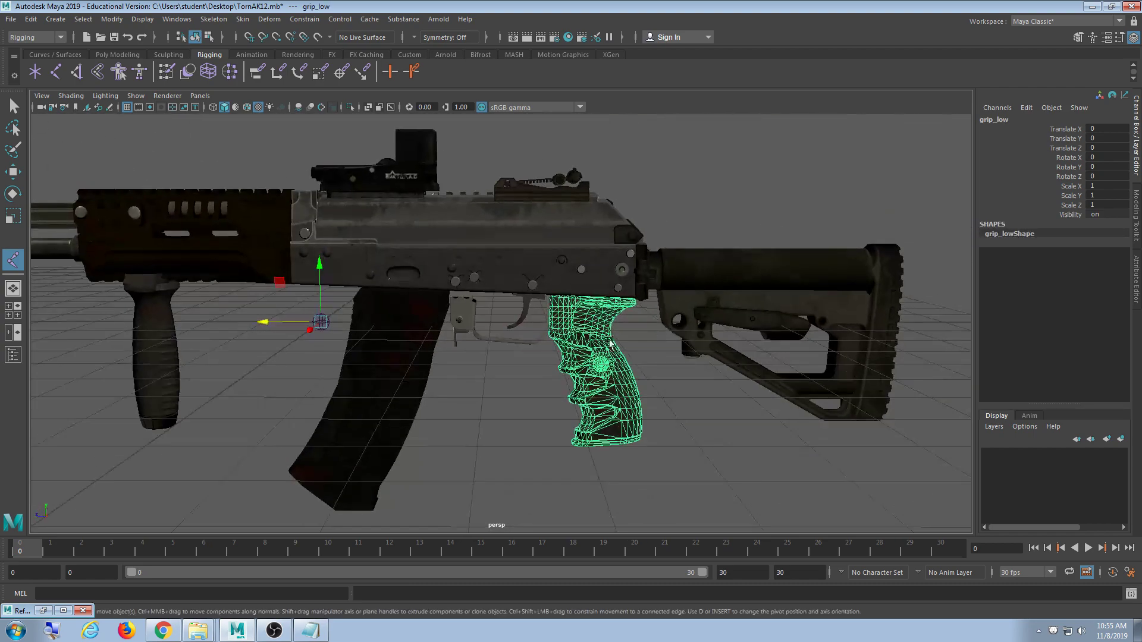
- Maximize the top view and display the rifle in wireframe
scroll(595, 342, "up", 3)
left_click_drag(539, 340, 575, 312, "alt")
key("space")
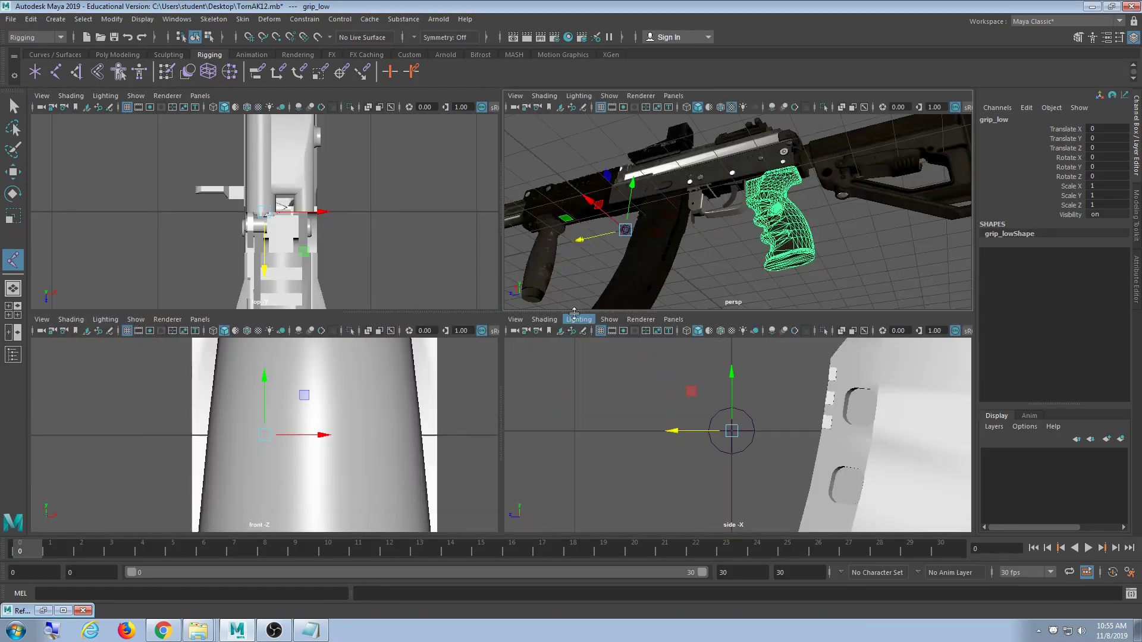
scroll(409, 250, "down", 3)
key("space")
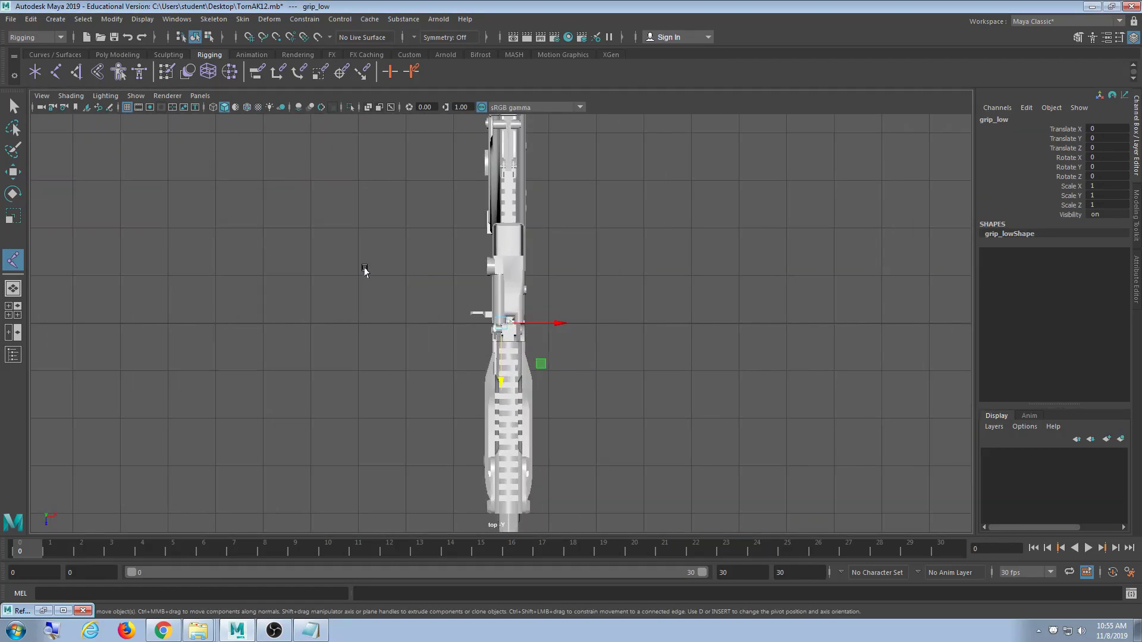
scroll(622, 344, "up", 2)
key("4")
scroll(613, 342, "up", 4)
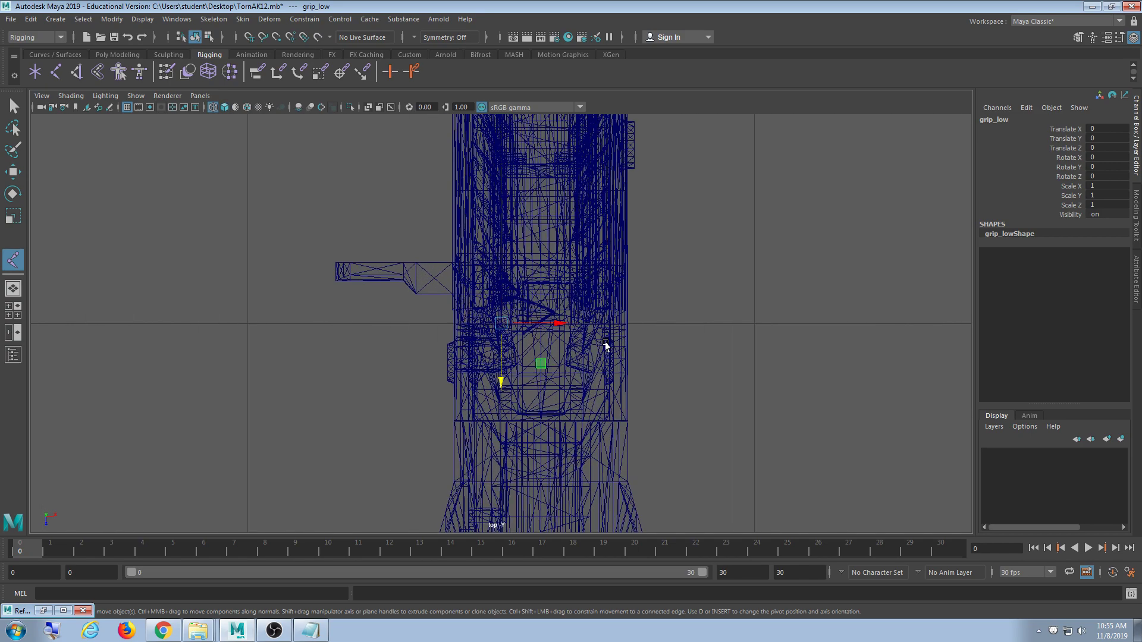
scroll(606, 345, "up", 4)
scroll(693, 448, "down", 10)
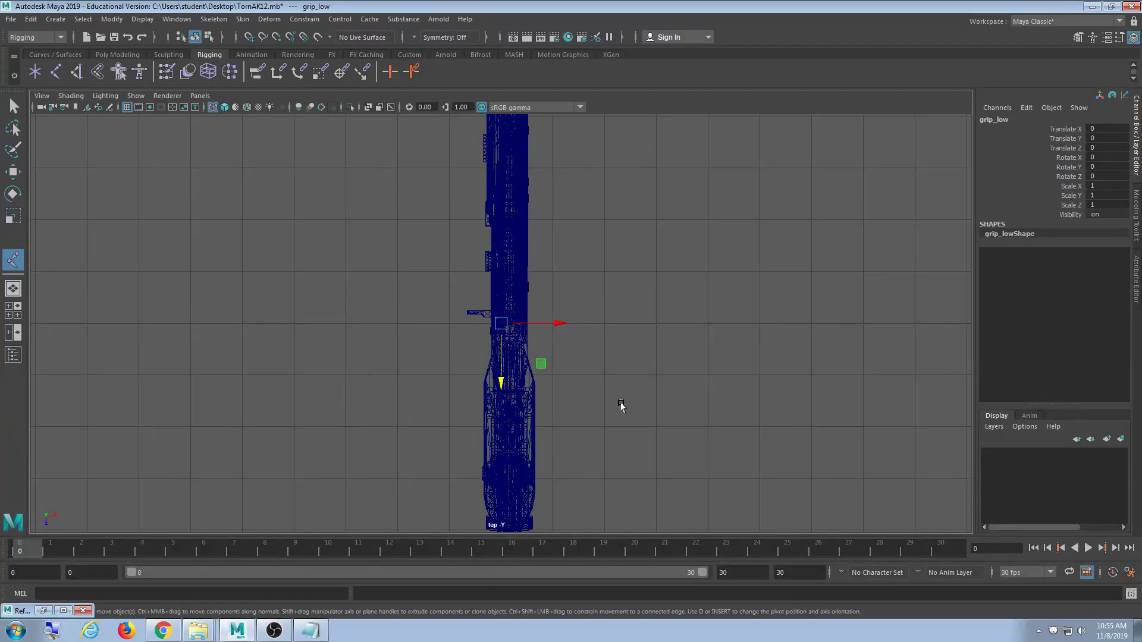
scroll(621, 403, "up", 8)
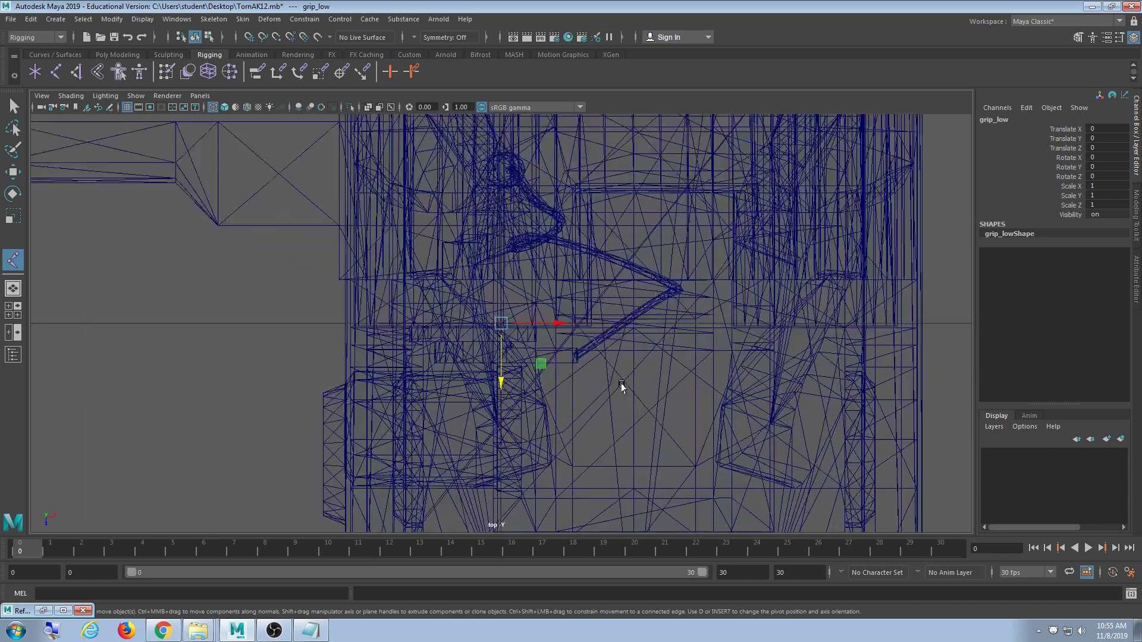
scroll(622, 387, "up", 4)
scroll(678, 390, "down", 8)
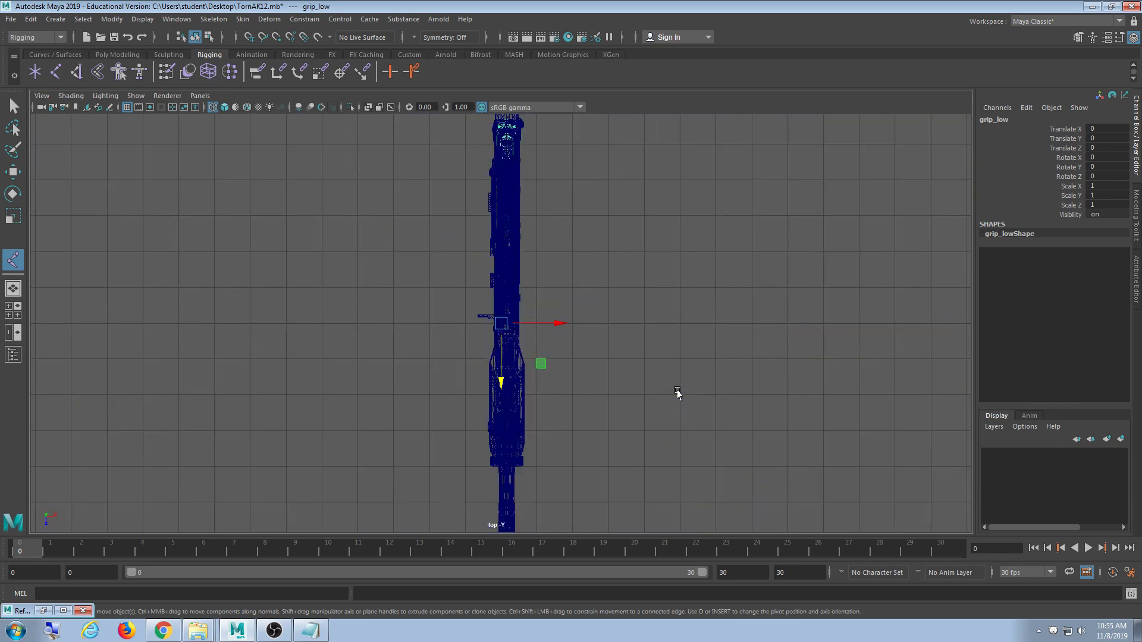
scroll(665, 391, "up", 6)
- Select valday_low, pick-walk up to TornAK12, and center its pivot
left_click(546, 264)
left_click(533, 265)
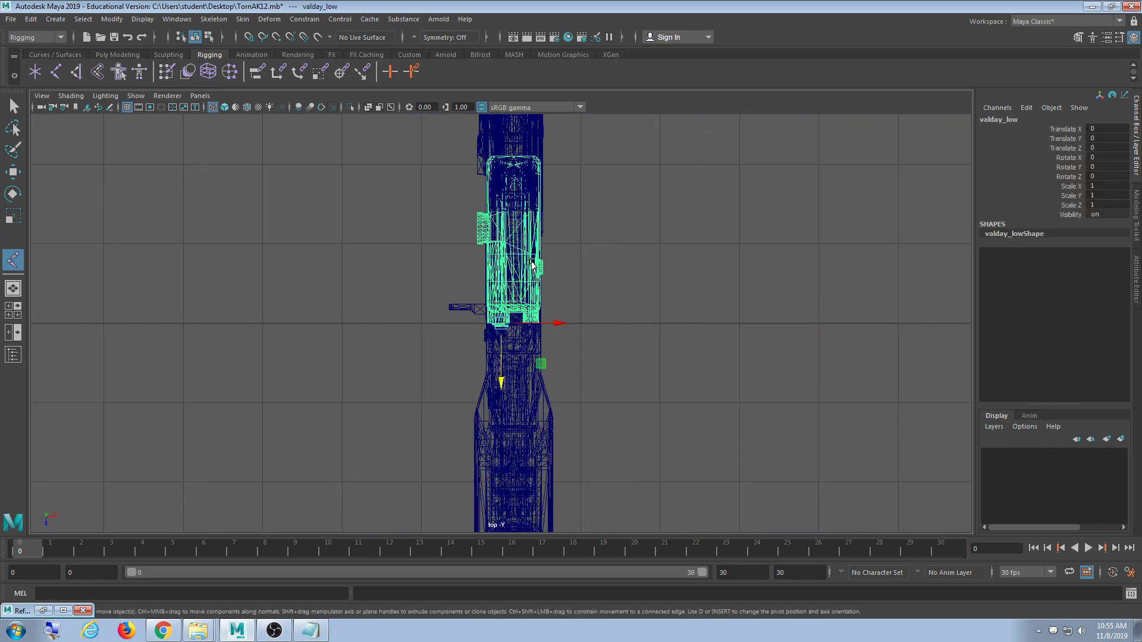
key("Up")
scroll(573, 375, "up", 6)
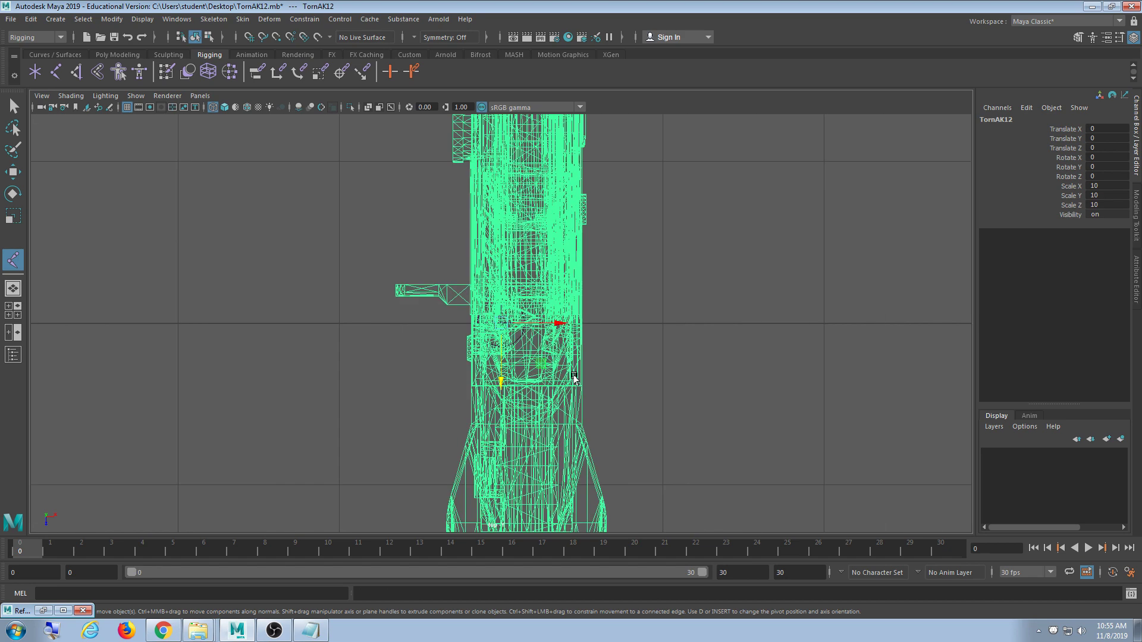
scroll(572, 376, "down", 5)
scroll(571, 375, "up", 3)
left_click(111, 19)
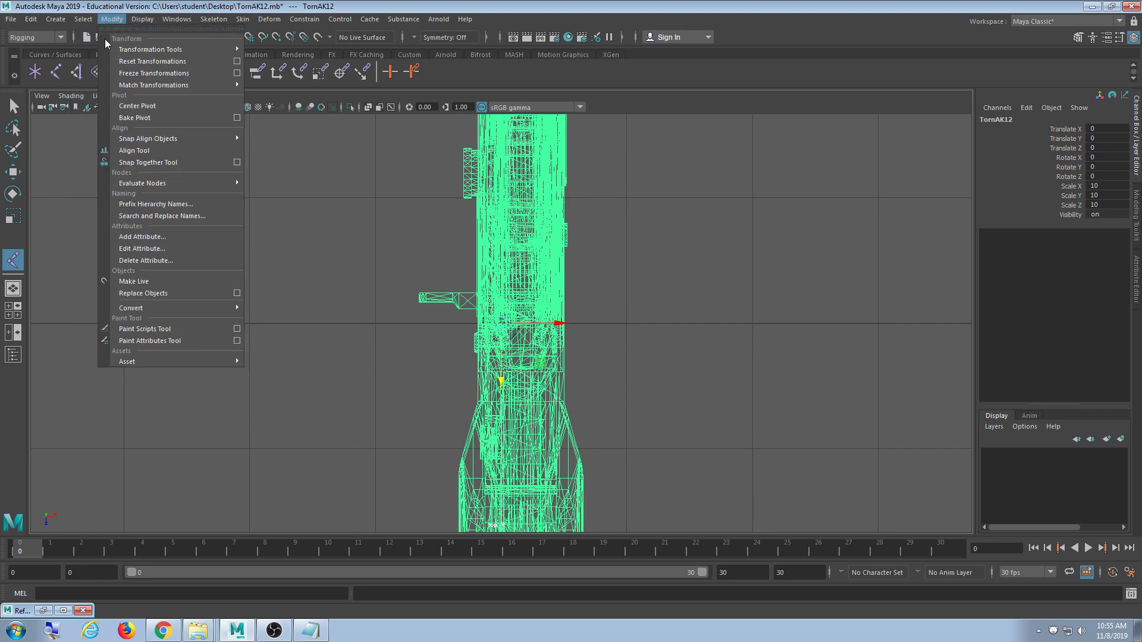
left_click(138, 106)
- Check the centered pivot in perspective, then return to the maximized top view
key("space")
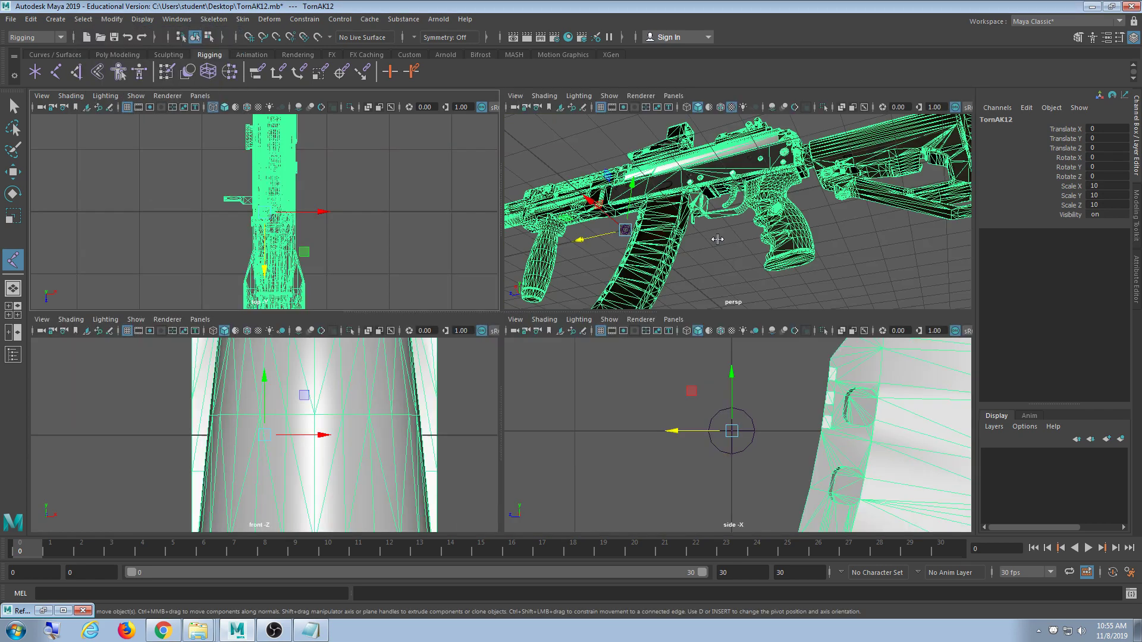
key("space")
left_click_drag(668, 249, 509, 324, "alt")
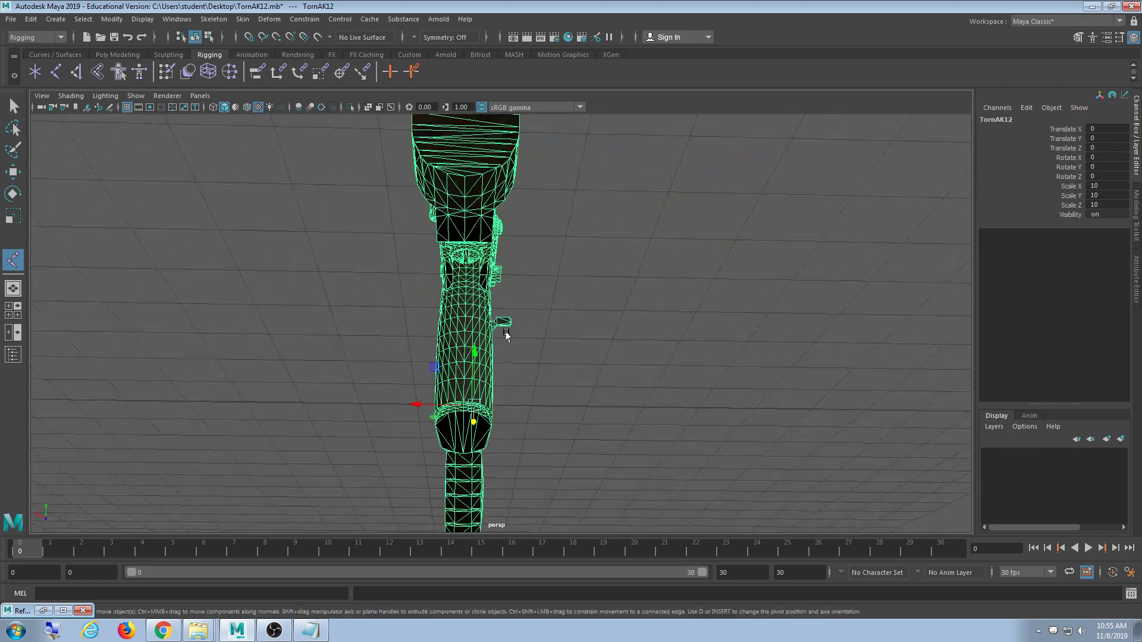
key("space")
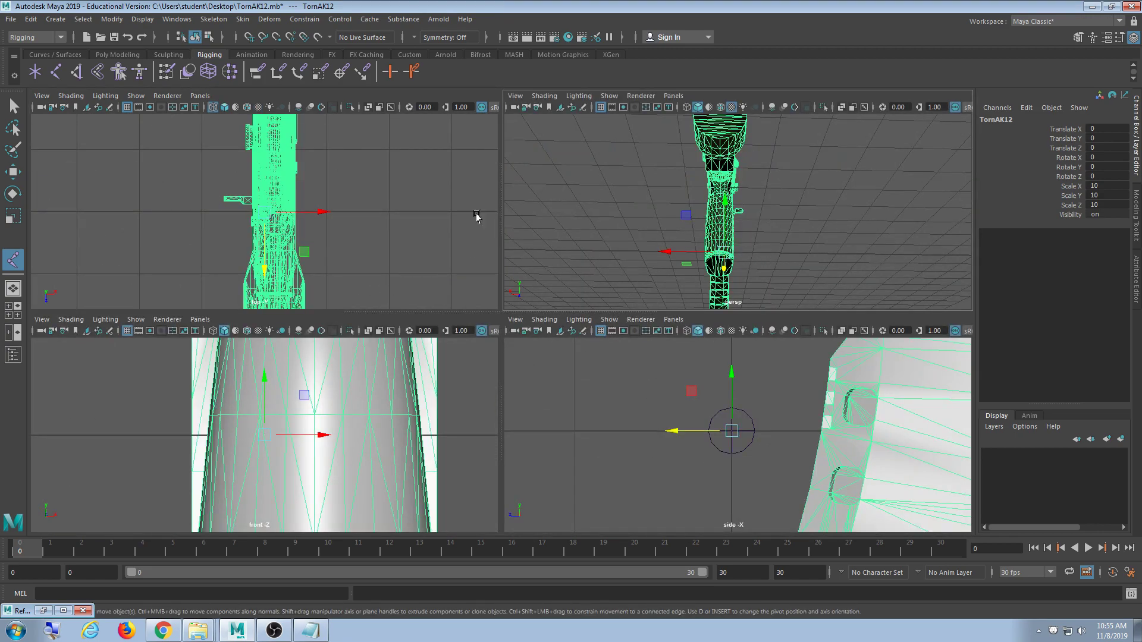
key("space")
scroll(495, 355, "up", 4)
scroll(494, 355, "down", 2)
scroll(494, 355, "up", 4)
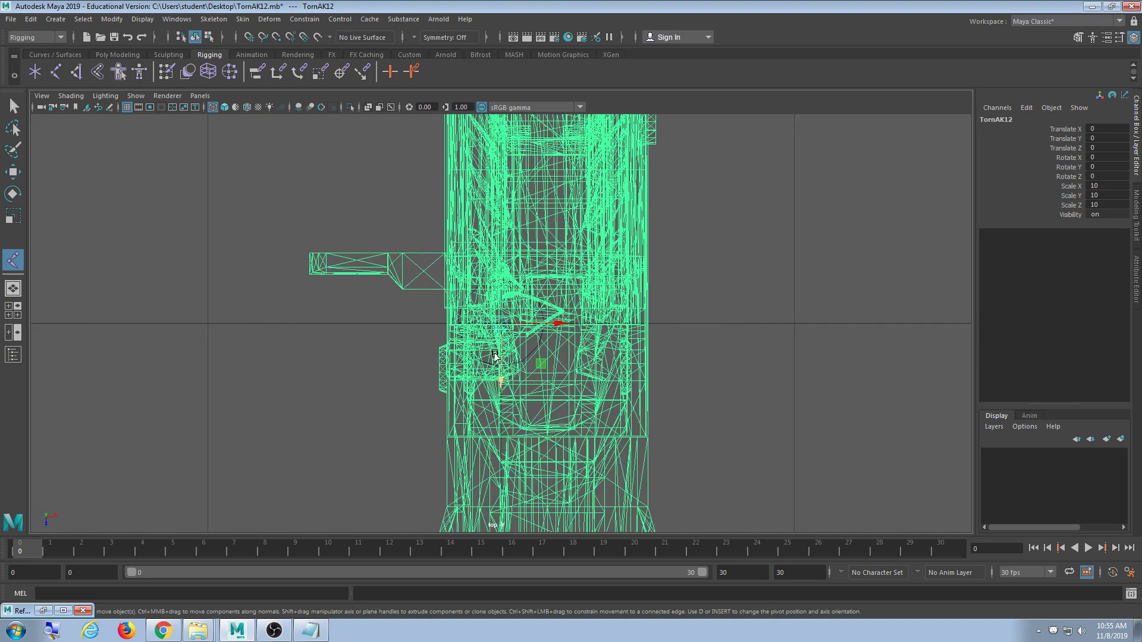
- Shift the TornAK12 model along X to Translate X -0.158 in the top view
right_click_drag(494, 355, 689, 451, "alt")
middle_click_drag(689, 451, 632, 390, "alt")
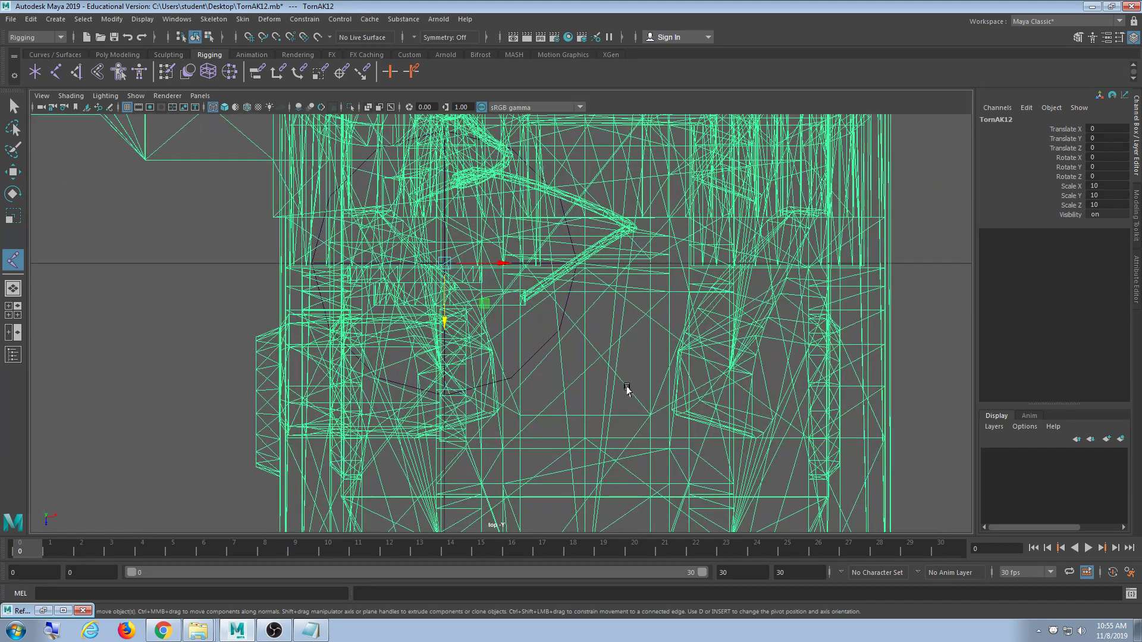
scroll(466, 337, "up", 1)
middle_click_drag(466, 336, 548, 388, "alt")
scroll(548, 381, "down", 10)
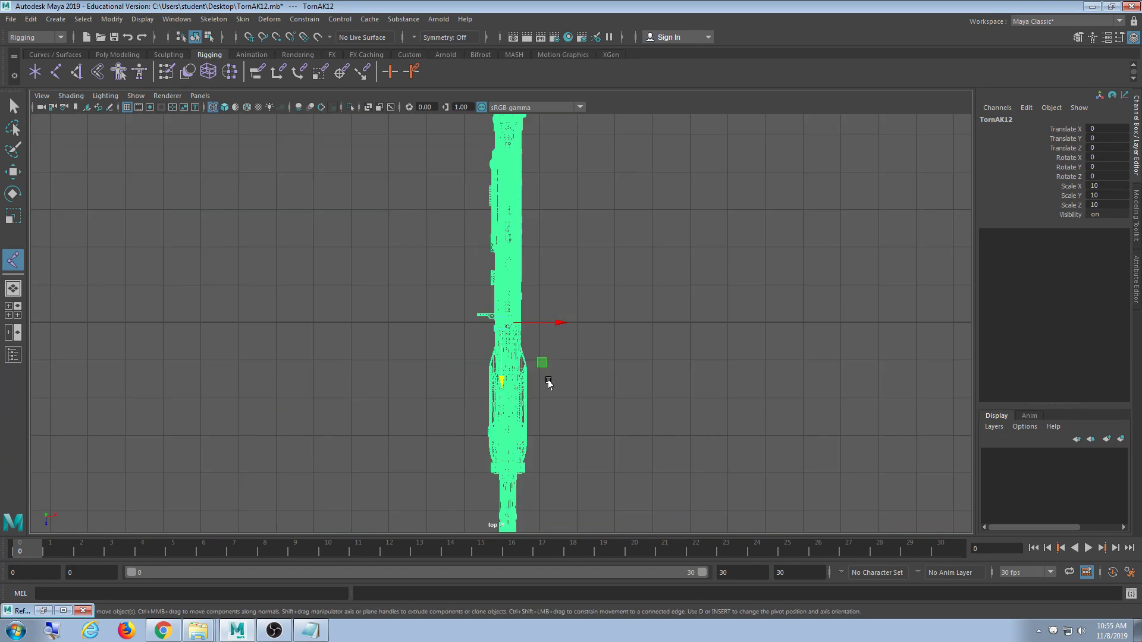
scroll(548, 382, "up", 8)
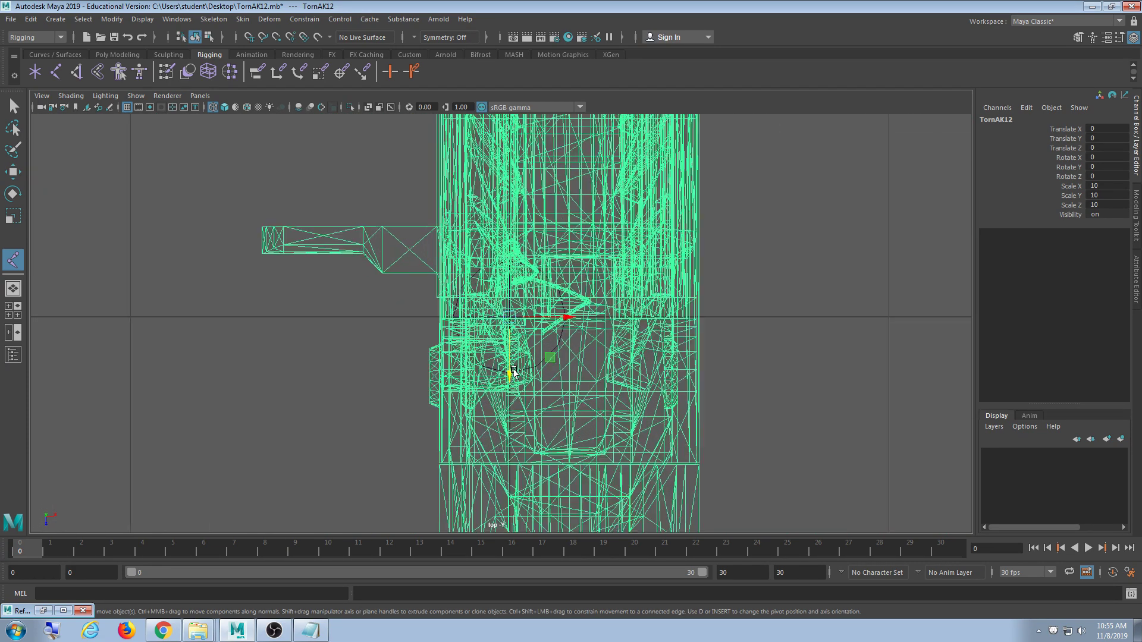
scroll(511, 372, "up", 6)
scroll(512, 375, "down", 12)
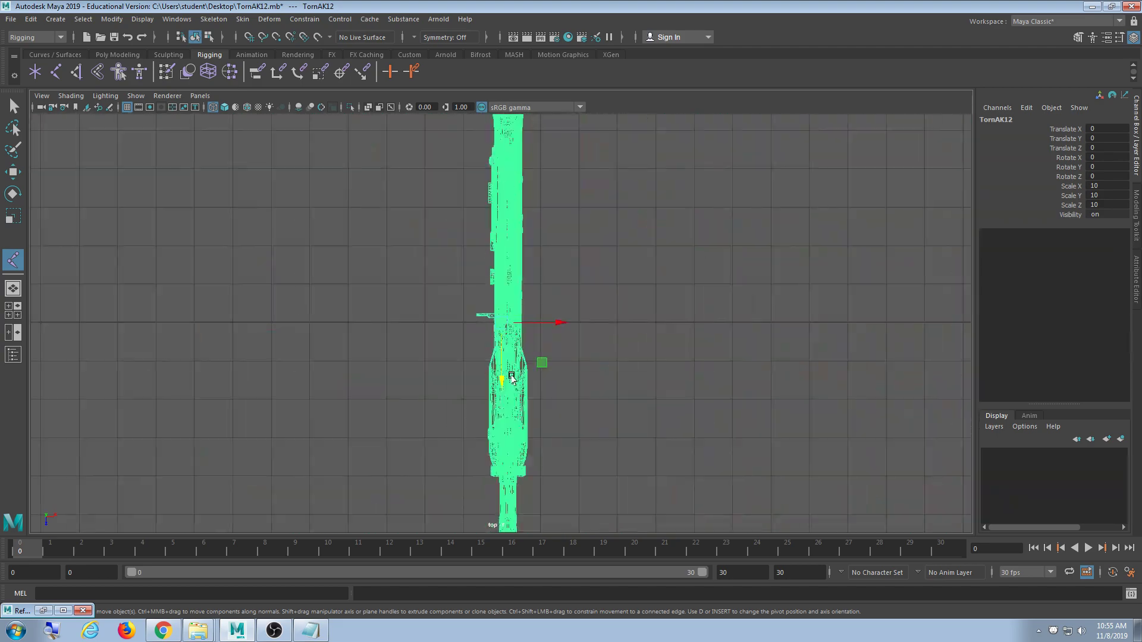
scroll(512, 377, "up", 8)
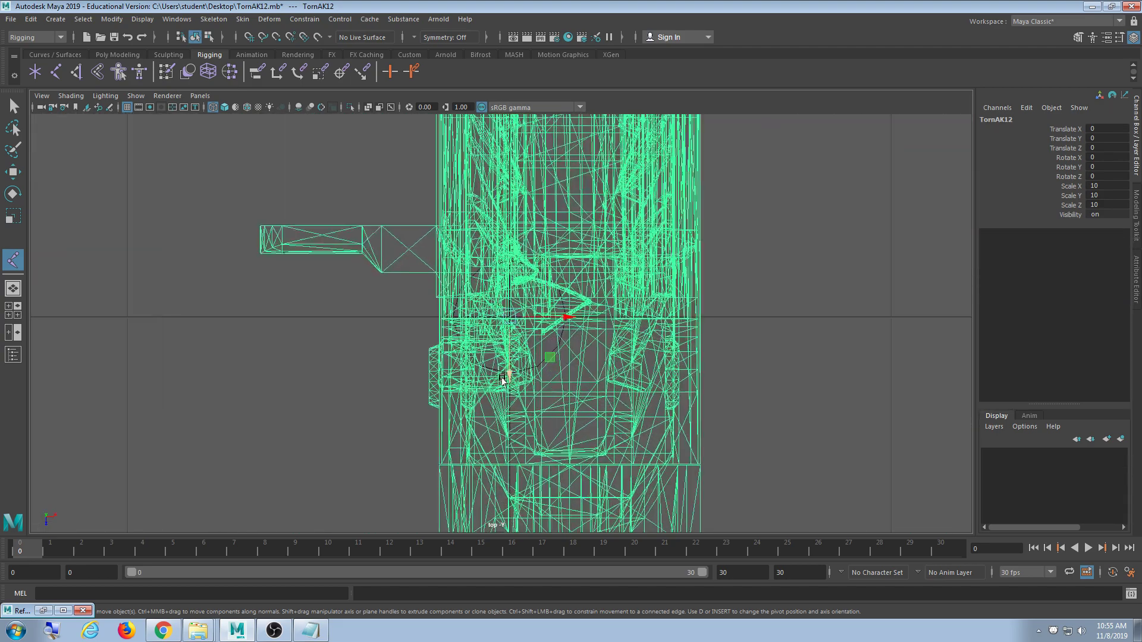
scroll(503, 381, "up", 2)
middle_click_drag(645, 390, 606, 389, "alt")
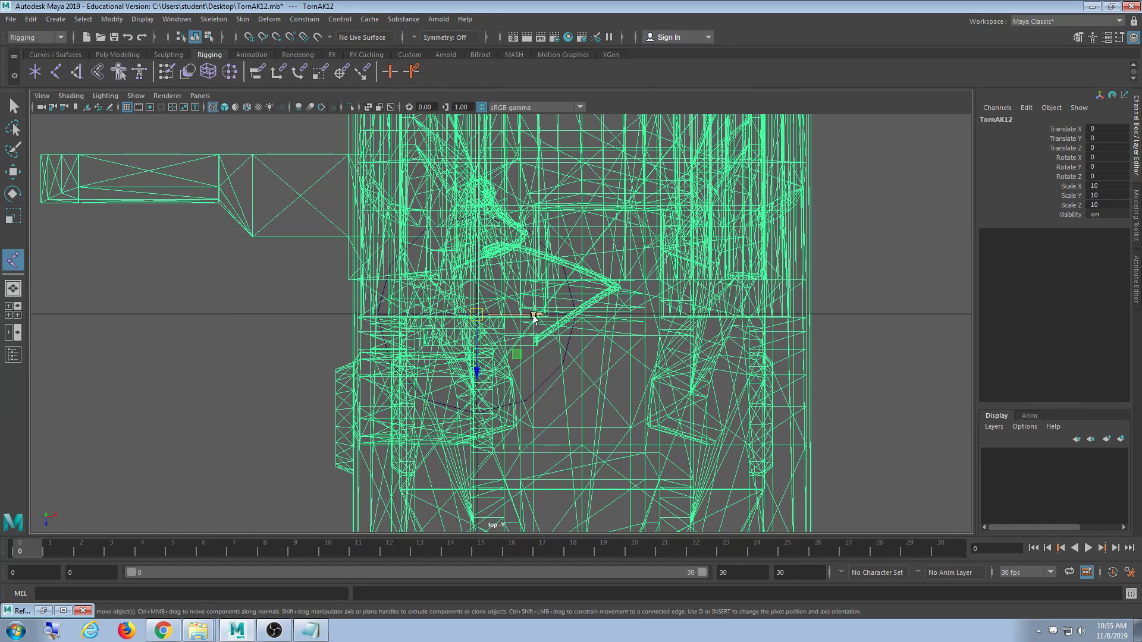
left_click_drag(534, 317, 428, 321)
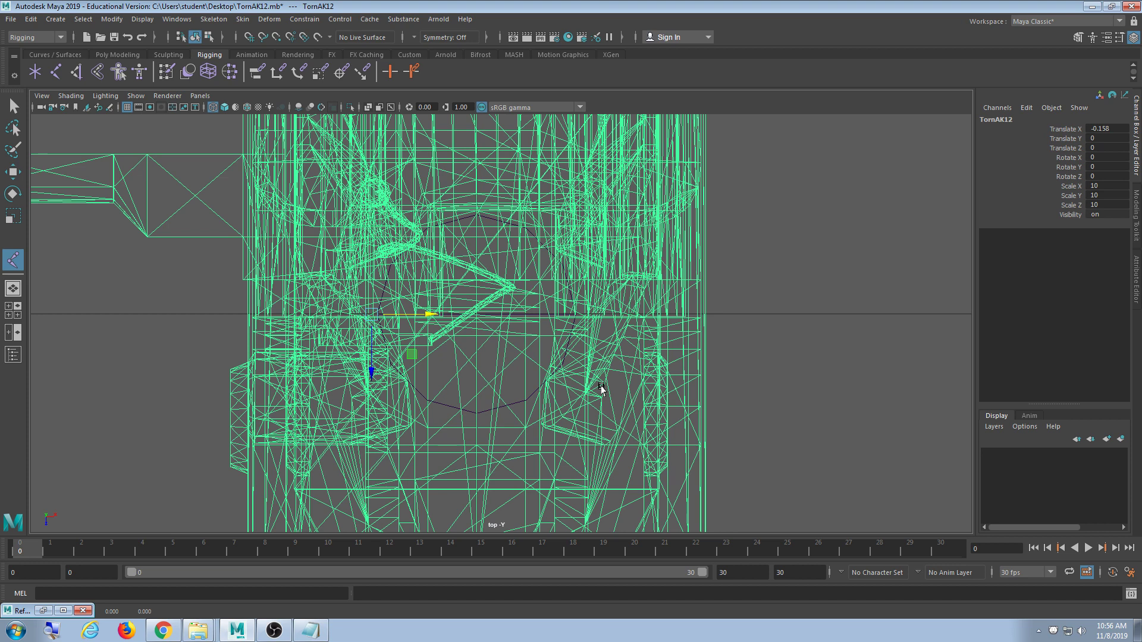
- Apply another Modify menu command to the group and frame the rifle
mouse_move(533, 440)
middle_mouse_down("alt")
mouse_move(536, 256)
mouse_move(542, 441)
middle_mouse_up("alt")
scroll(463, 389, "up", 5)
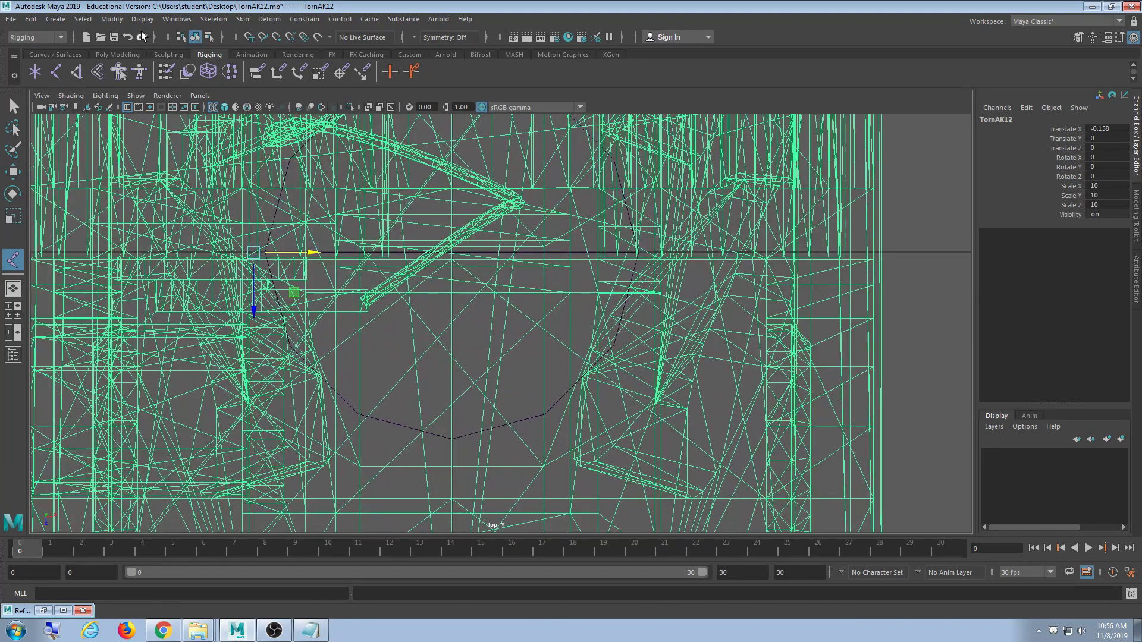
left_click(111, 19)
left_click(164, 113)
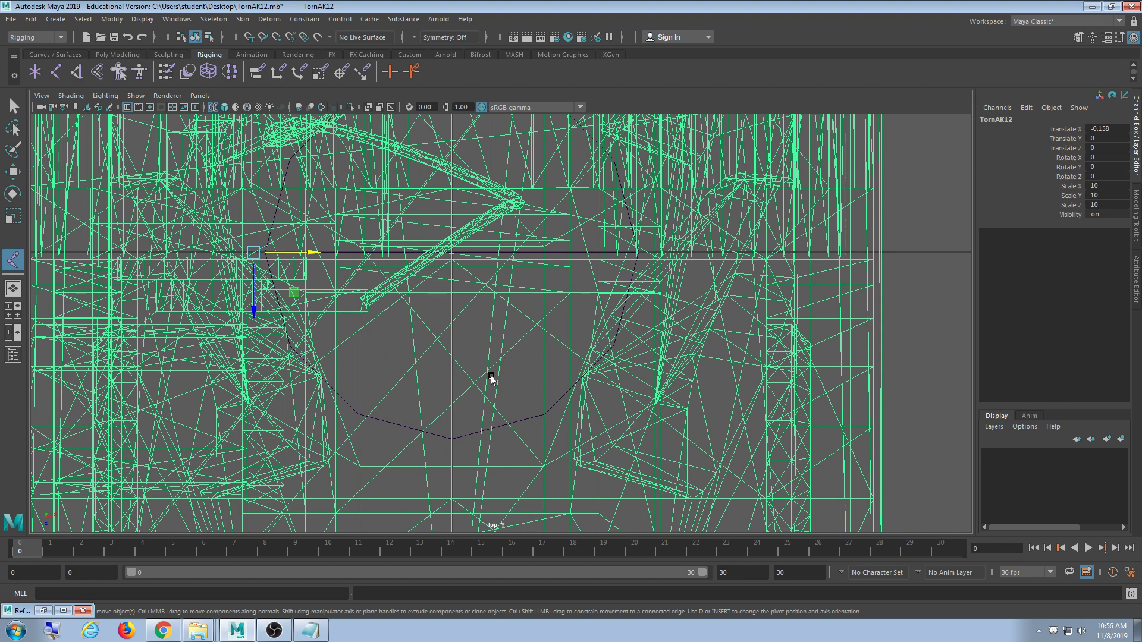
key("f")
key("space")
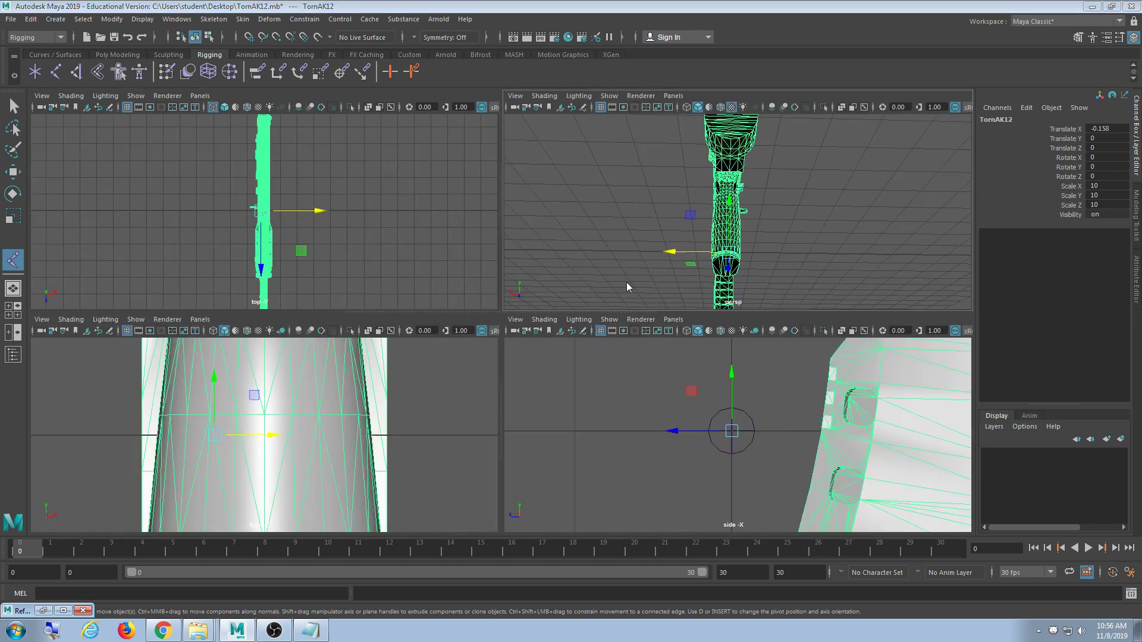
- Undo the X shift, returning TornAK12 to Translate X 0, and orbit around the rifle
key("space")
key("ctrl+z")
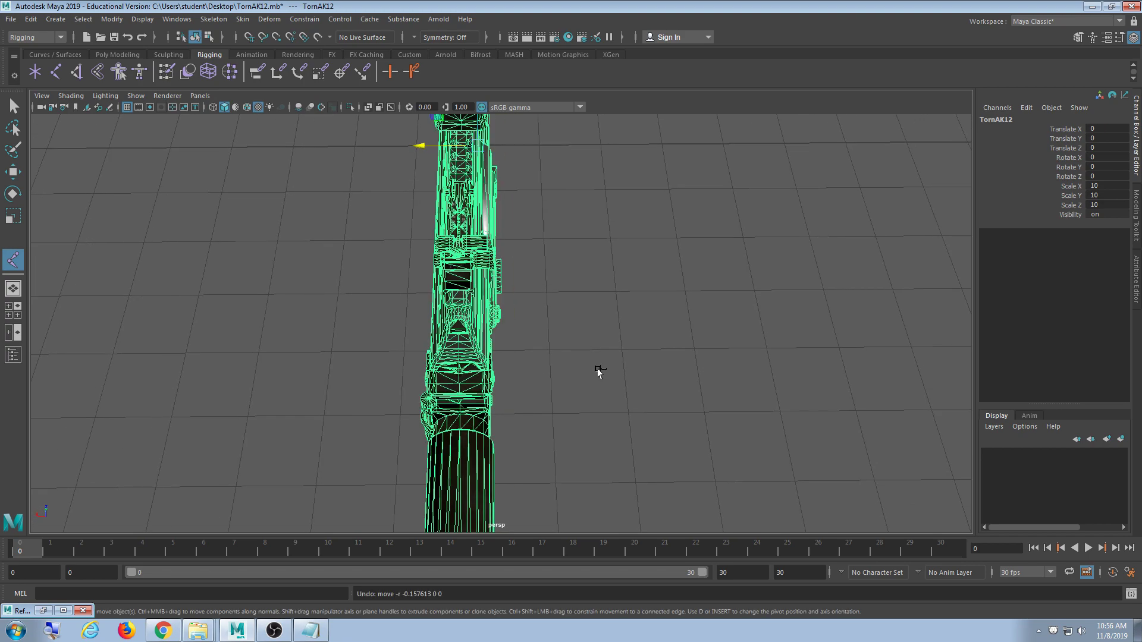
left_click_drag(564, 352, 522, 296, "alt")
scroll(574, 353, "down", 6)
scroll(574, 355, "up", 10)
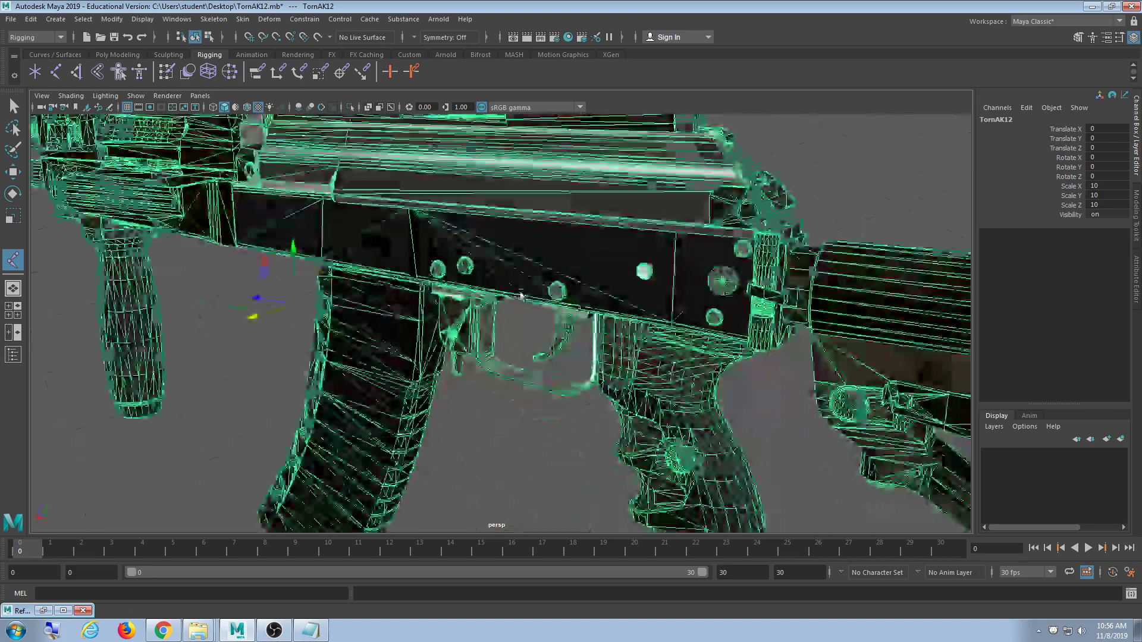
scroll(522, 297, "down", 10)
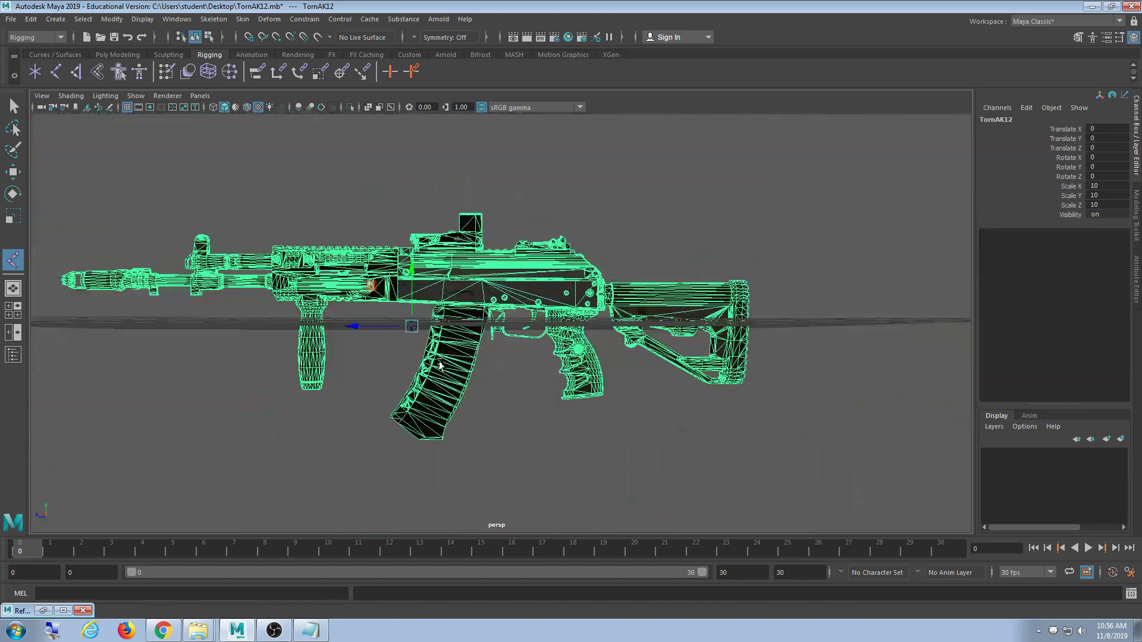
left_click_drag(440, 362, 465, 405, "alt")
scroll(490, 348, "up", 3)
scroll(465, 405, "down", 3)
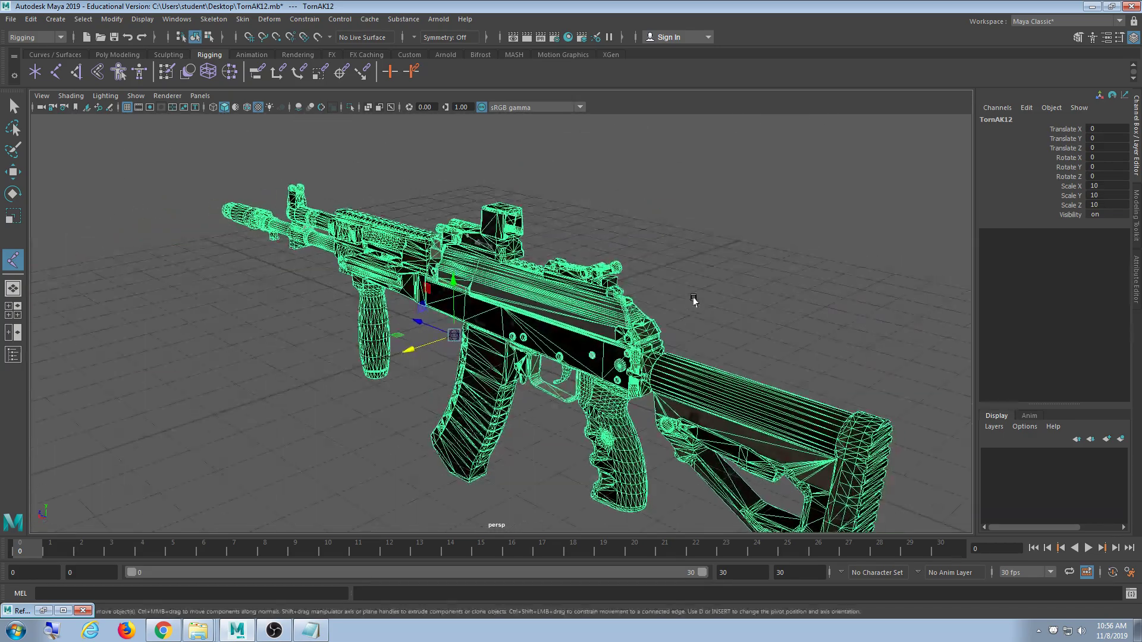
- Deselect the rifle in the four-view layout and maximize the top view
key("space")
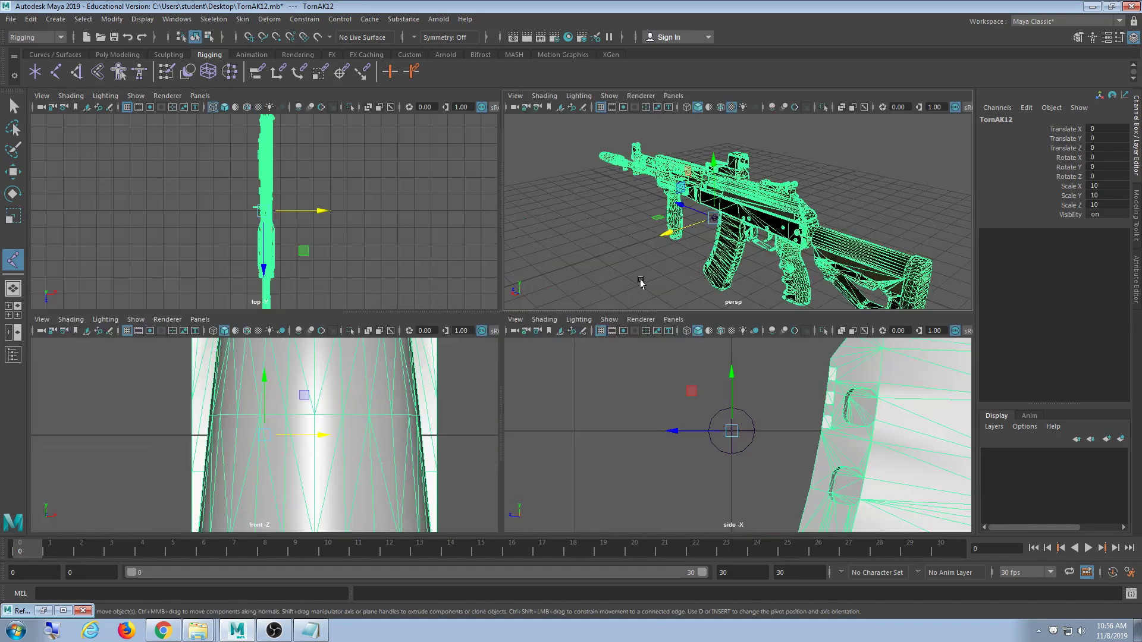
left_click(416, 250)
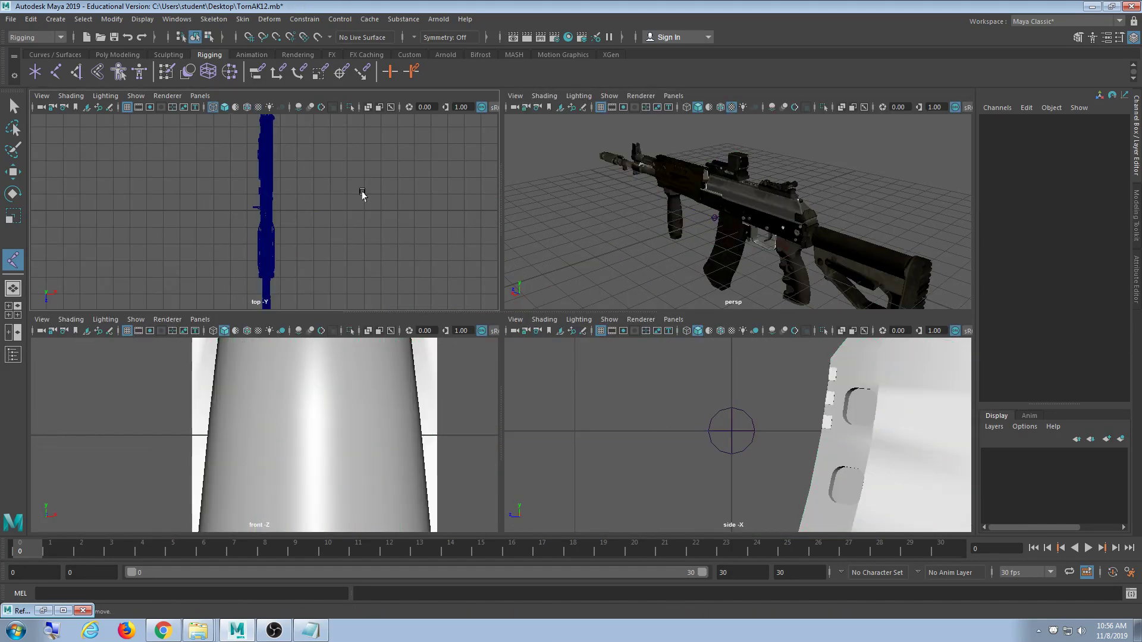
key("space")
scroll(569, 386, "up", 5)
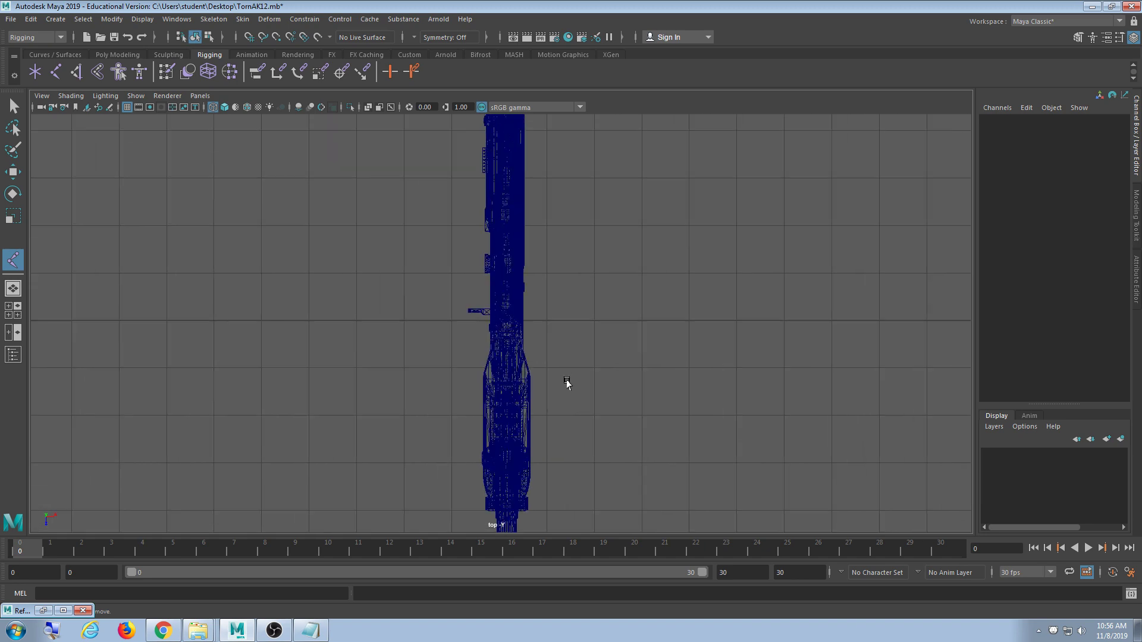
scroll(562, 377, "up", 8)
- Select the upperreceiver_low mesh and pick-walk up to the TornAK12 group
left_click(568, 387)
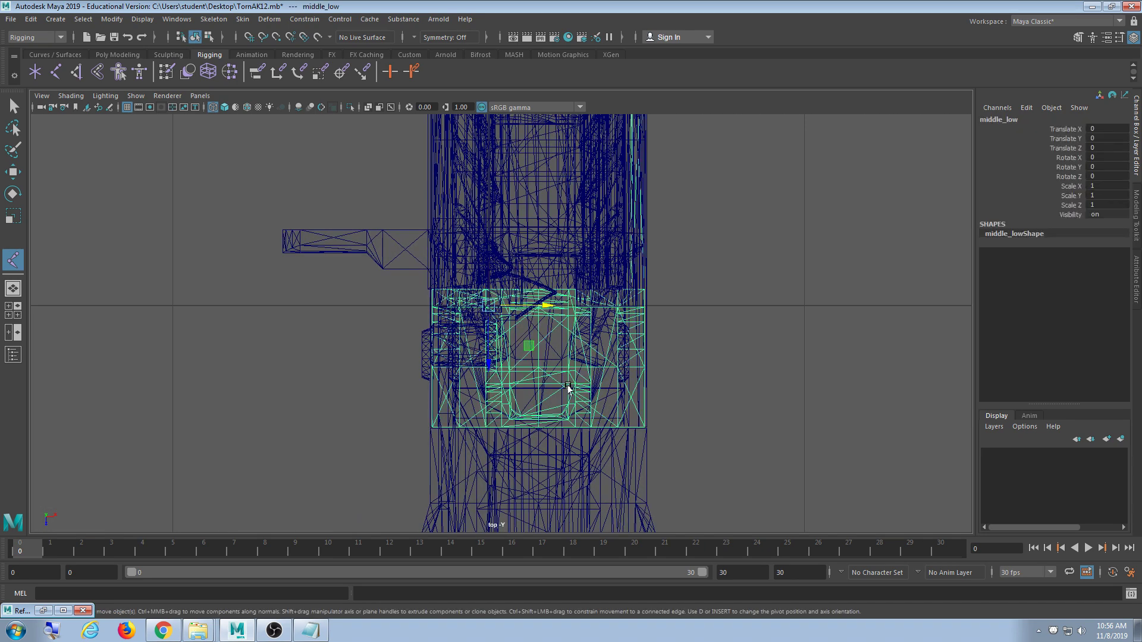
middle_click_drag(683, 364, 629, 375, "alt")
left_click(706, 336)
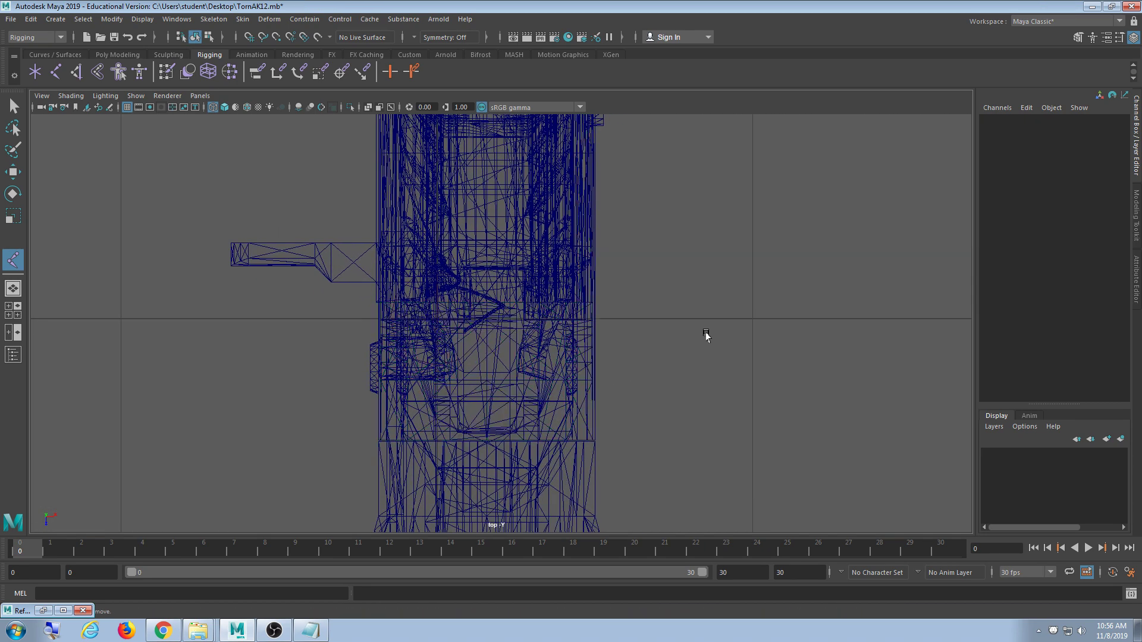
left_click(575, 327)
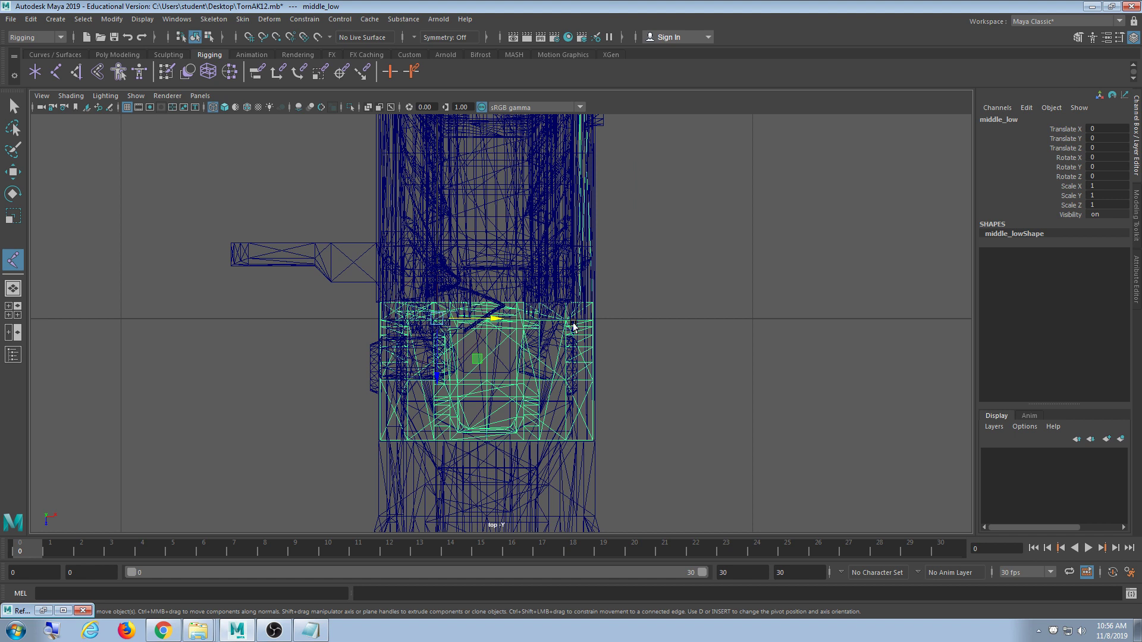
left_click(710, 313)
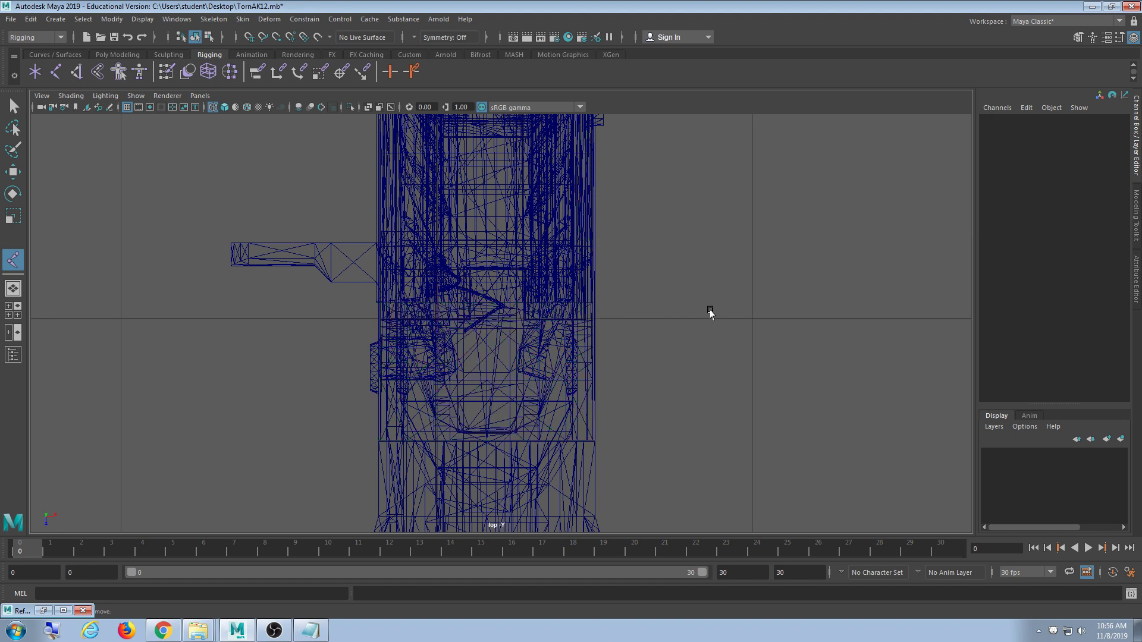
left_click(523, 177)
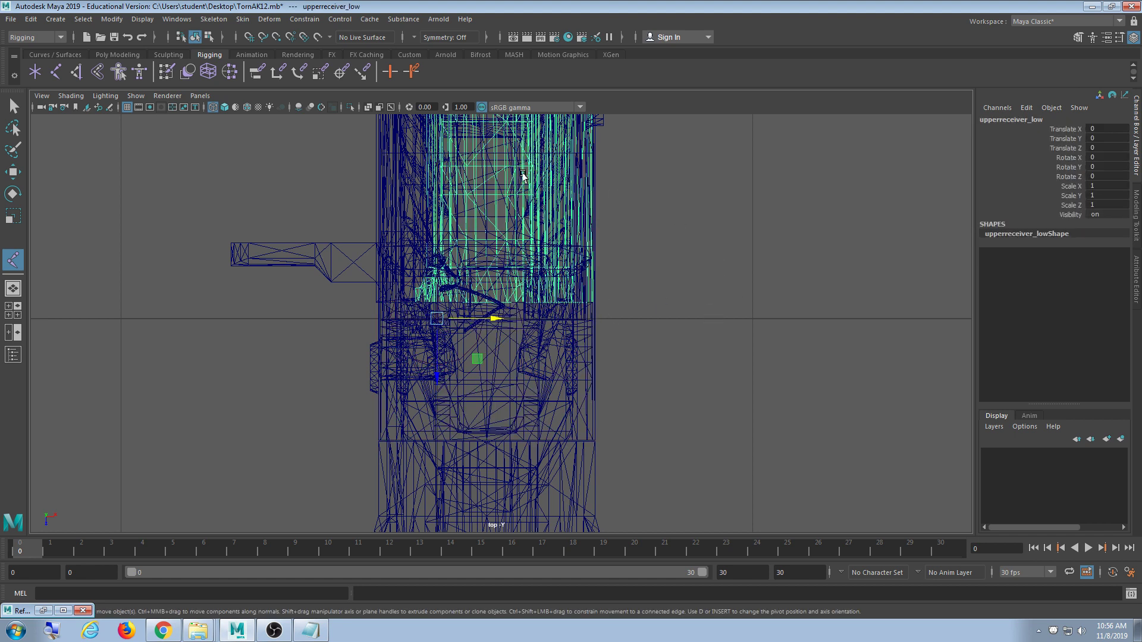
key("Up")
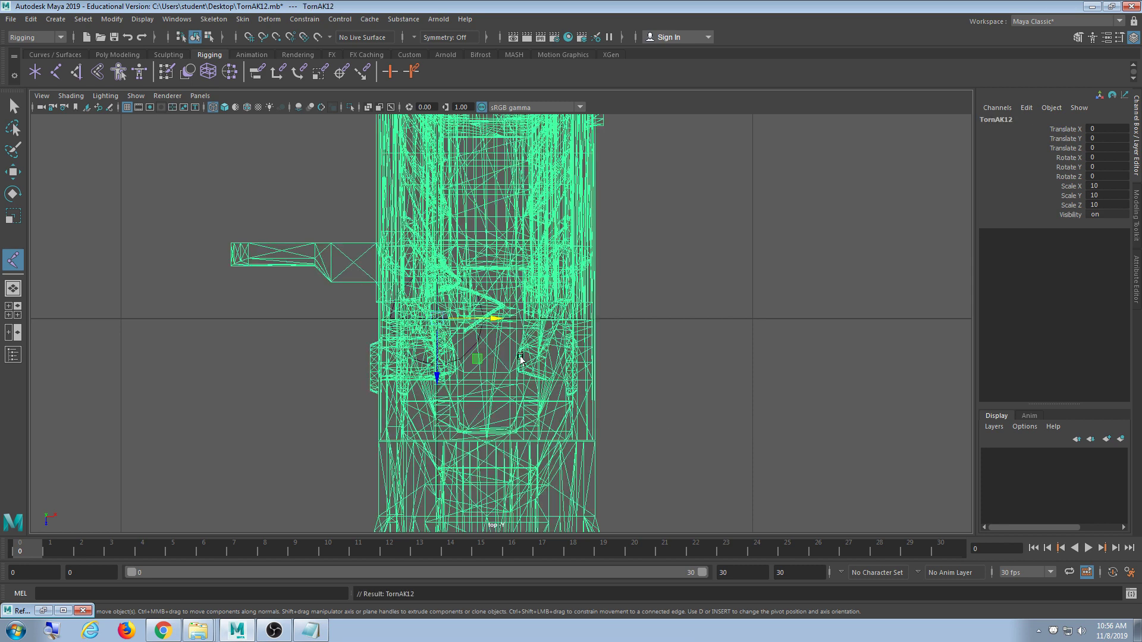
scroll(530, 389, "up", 5)
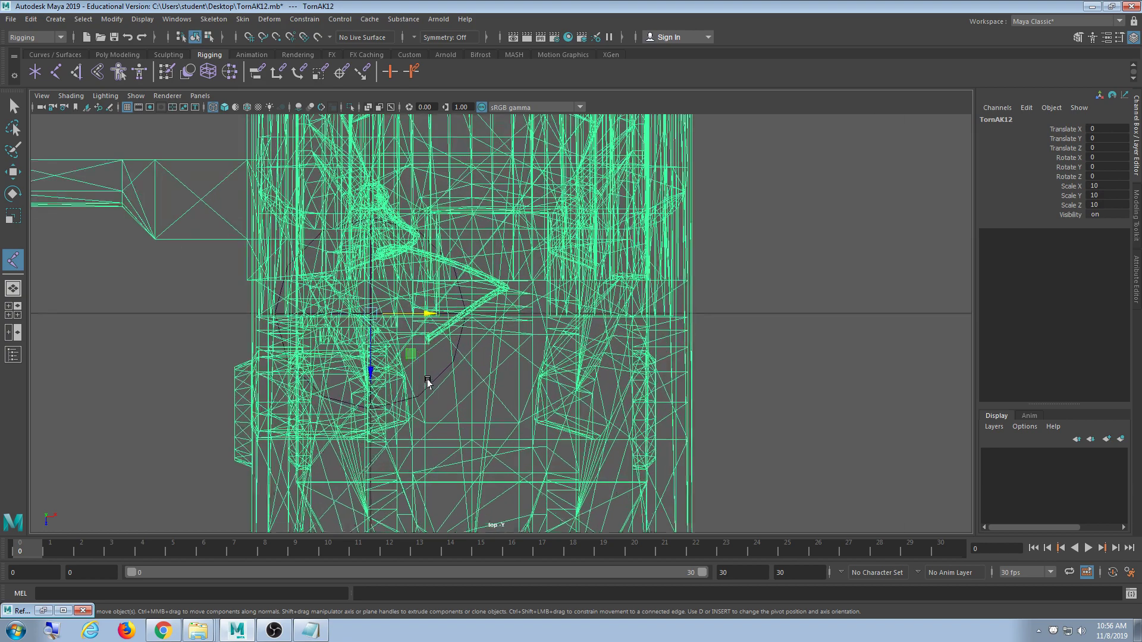
scroll(511, 354, "down", 8)
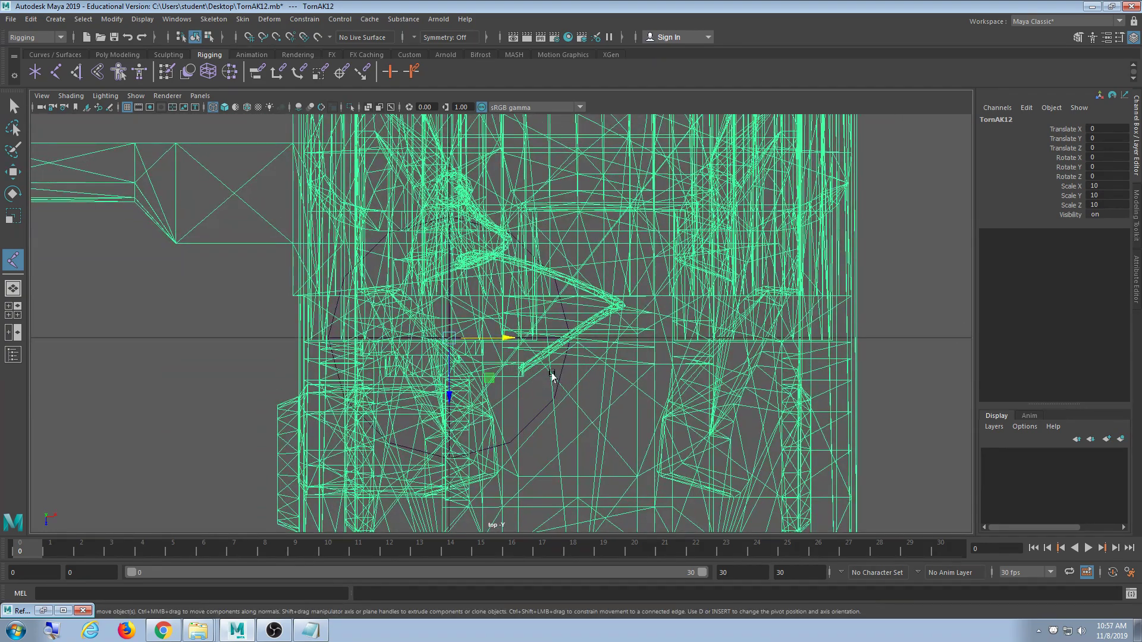
scroll(555, 387, "up", 8)
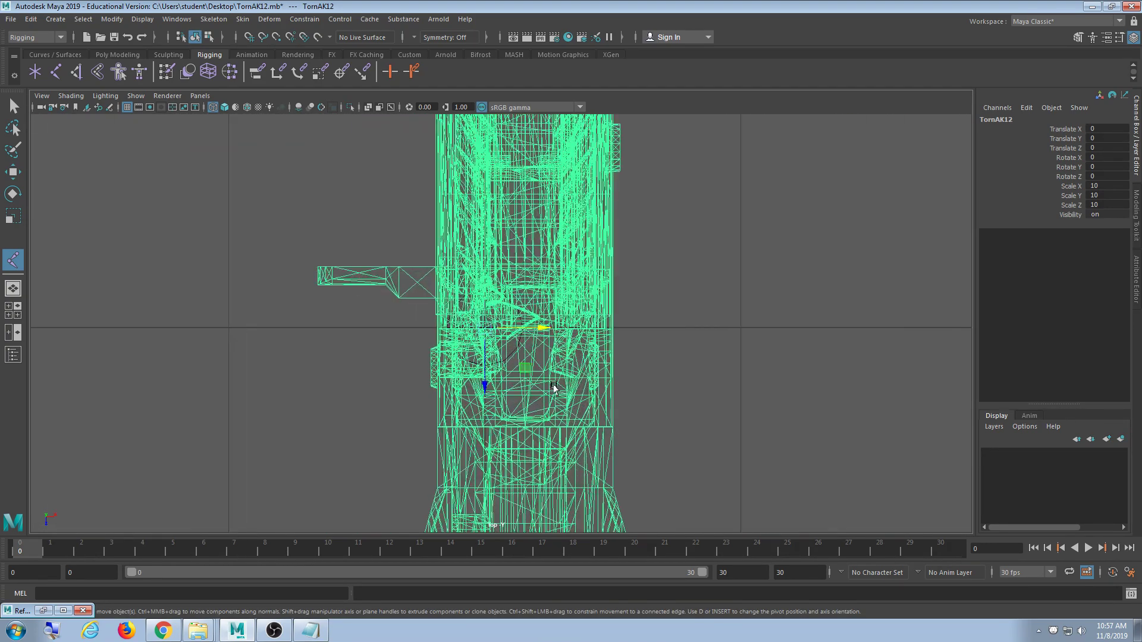
scroll(551, 385, "up", 4)
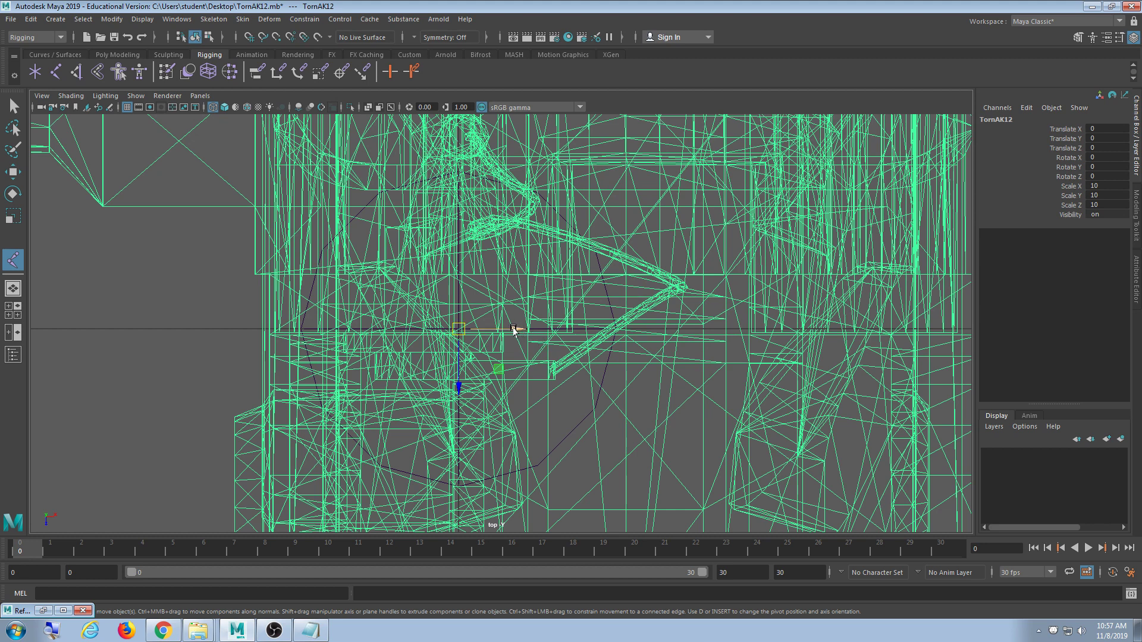
- Move the TornAK12 group along X to Translate X -0.158 to line up with the joint
left_click_drag(514, 329, 347, 329)
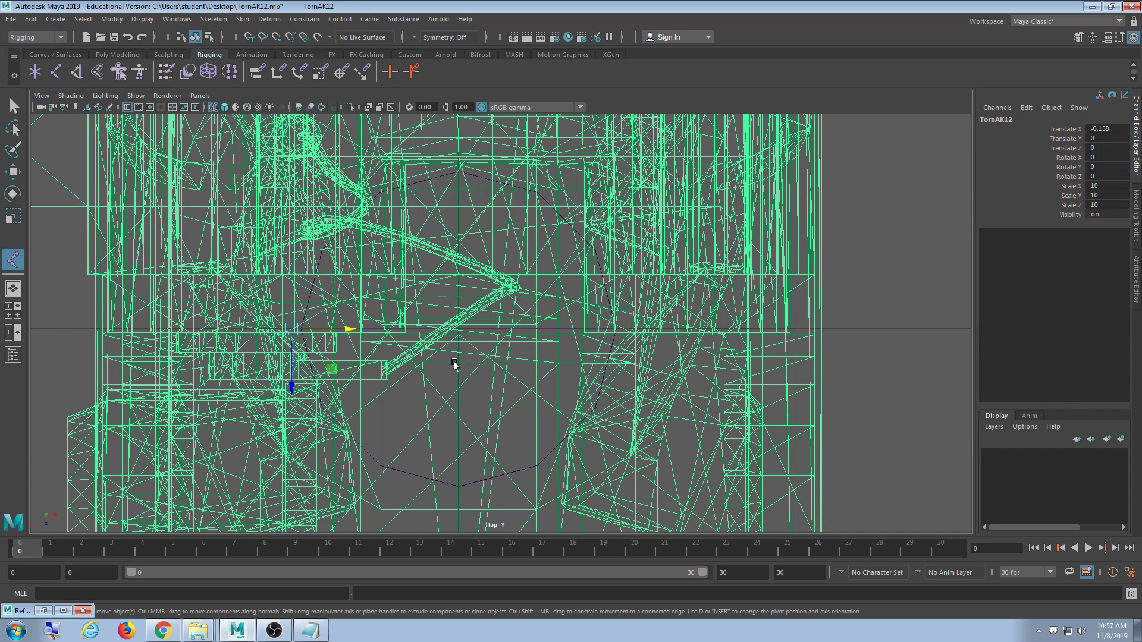
left_click_drag(350, 330, 347, 367)
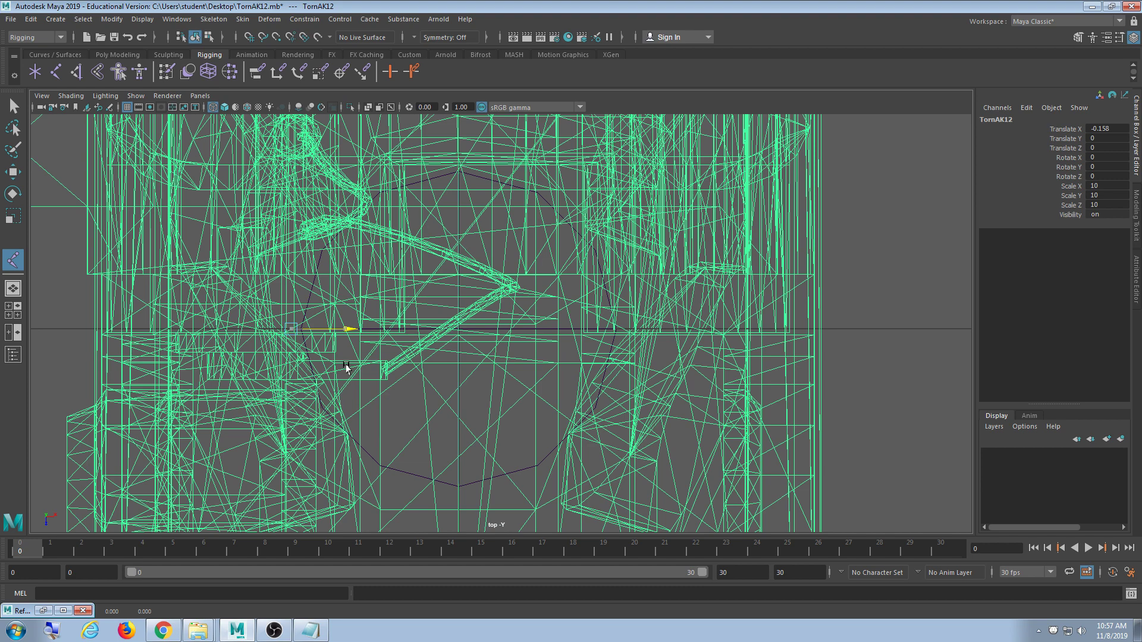
key("f")
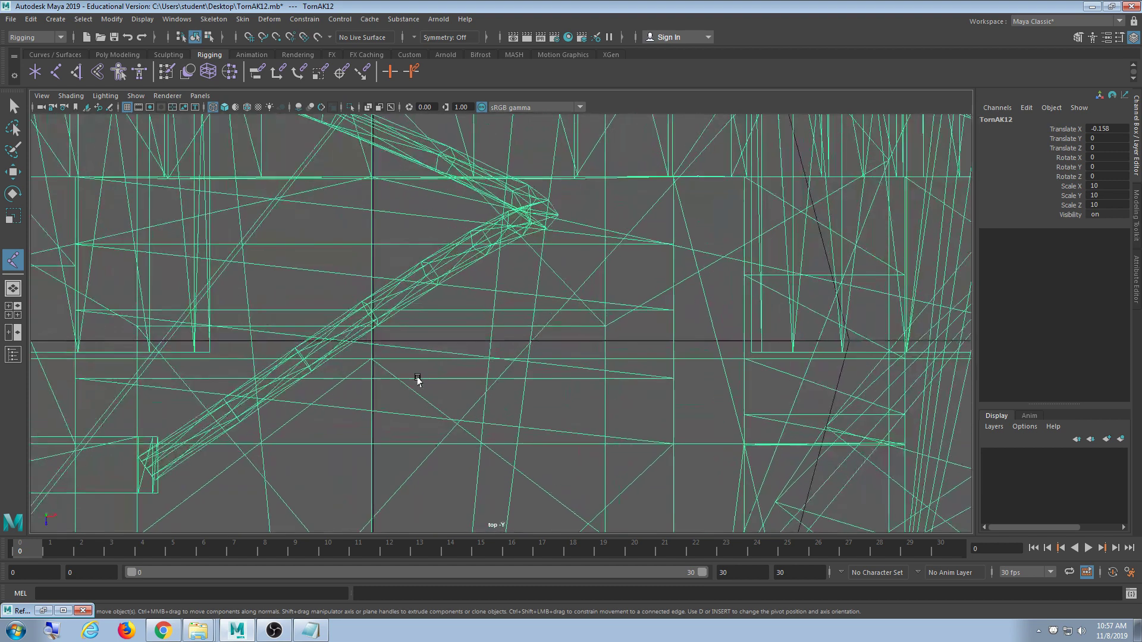
scroll(424, 386, "up", 10)
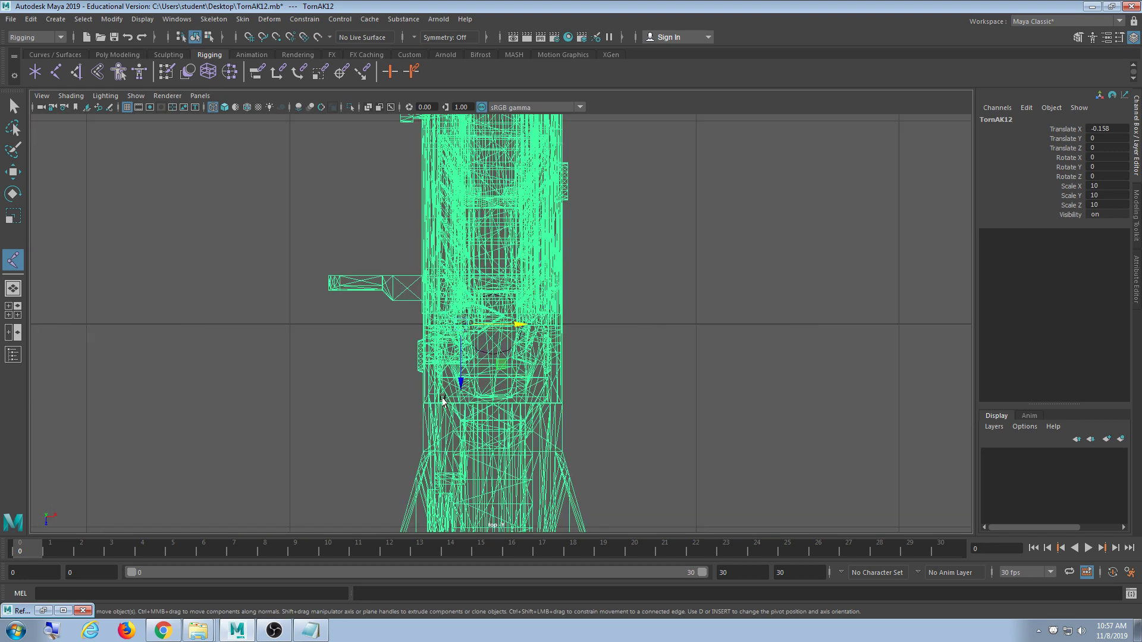
scroll(437, 402, "up", 8)
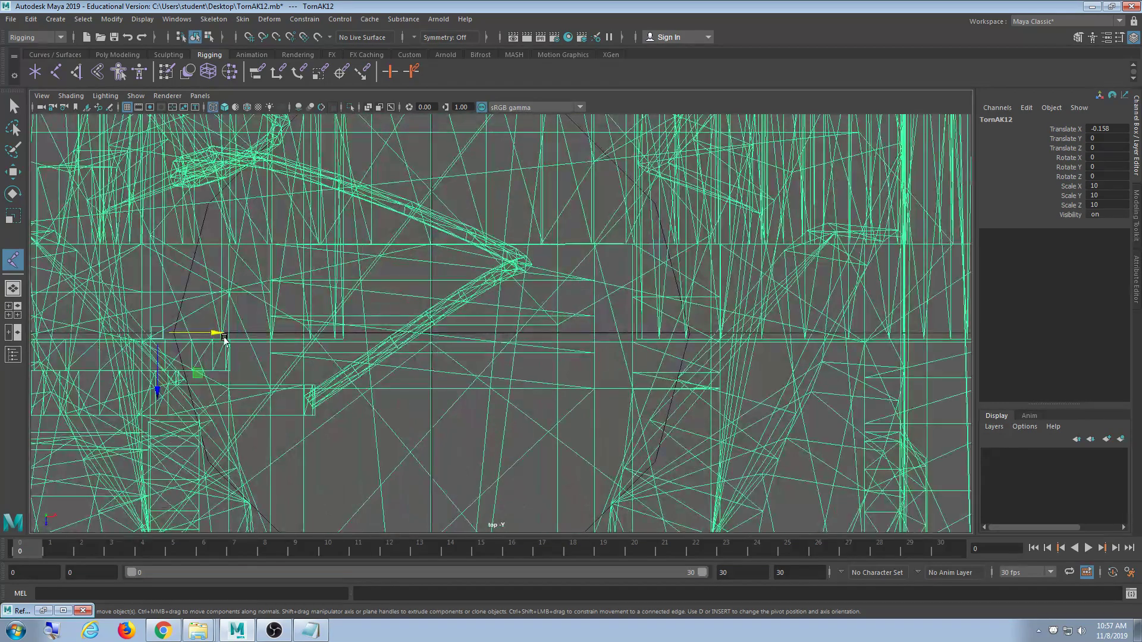
left_click_drag(116, 336, 117, 336)
- Frame the gun and maximize the perspective view, orbiting down toward the magazine
key("f")
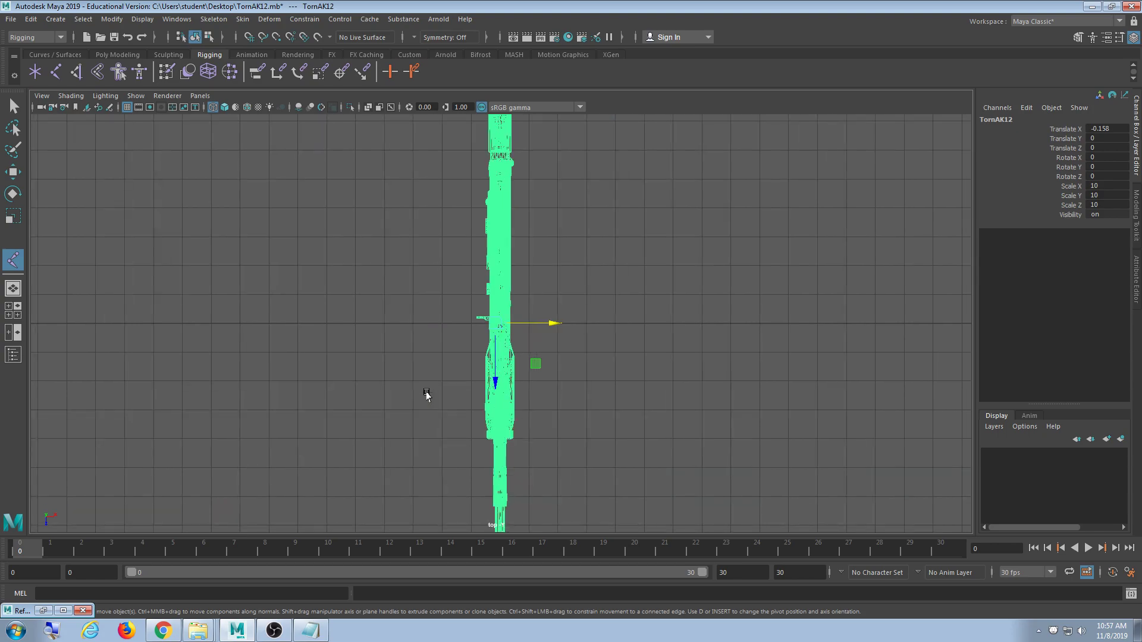
key("space")
key("space")
left_click_drag(717, 321, 869, 326, "alt")
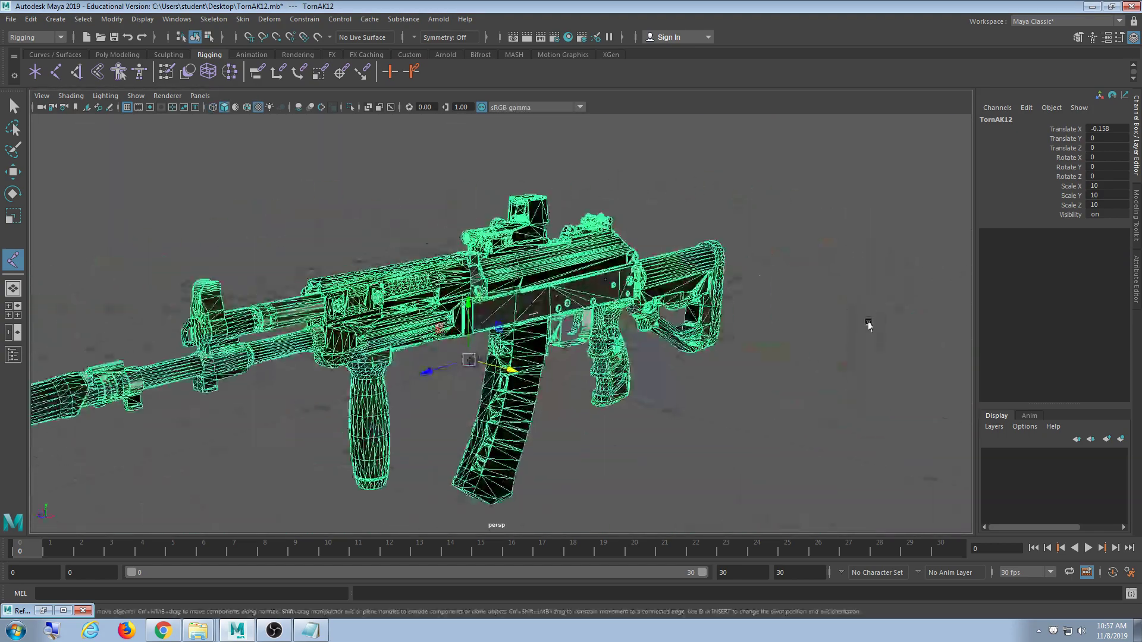
middle_click_drag(639, 485, 648, 402, "alt")
left_click_drag(648, 402, 724, 398, "alt")
scroll(573, 374, "up", 8)
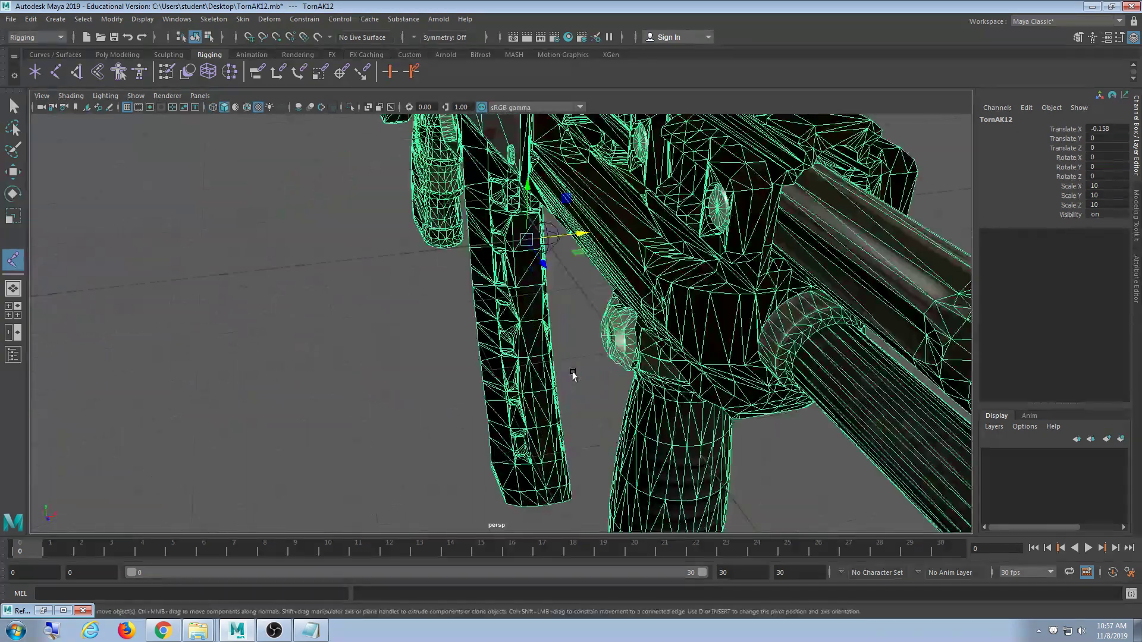
middle_click_drag(543, 288, 522, 455, "alt")
left_click_drag(523, 455, 615, 438, "alt")
middle_click_drag(690, 440, 613, 451, "alt")
scroll(602, 441, "up", 4)
- Orbit and zoom around the root joint beside the magazine for a close look
left_click_drag(612, 450, 565, 431, "alt")
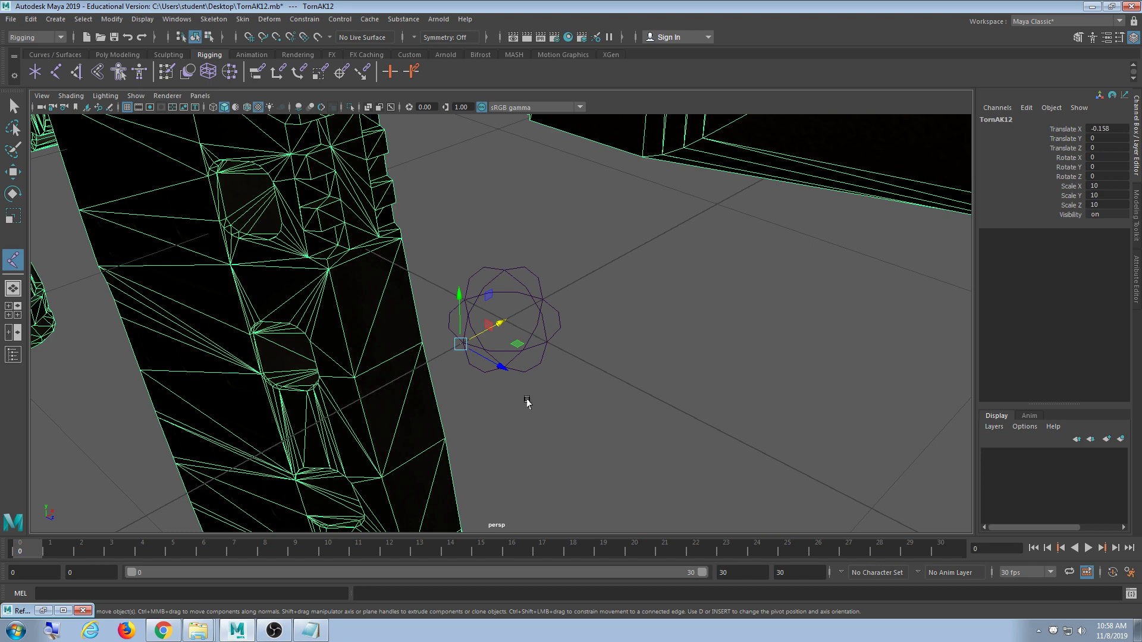
mouse_move(523, 400)
left_mouse_down("alt")
mouse_move(528, 423)
mouse_move(527, 406)
left_mouse_up("alt")
key("space")
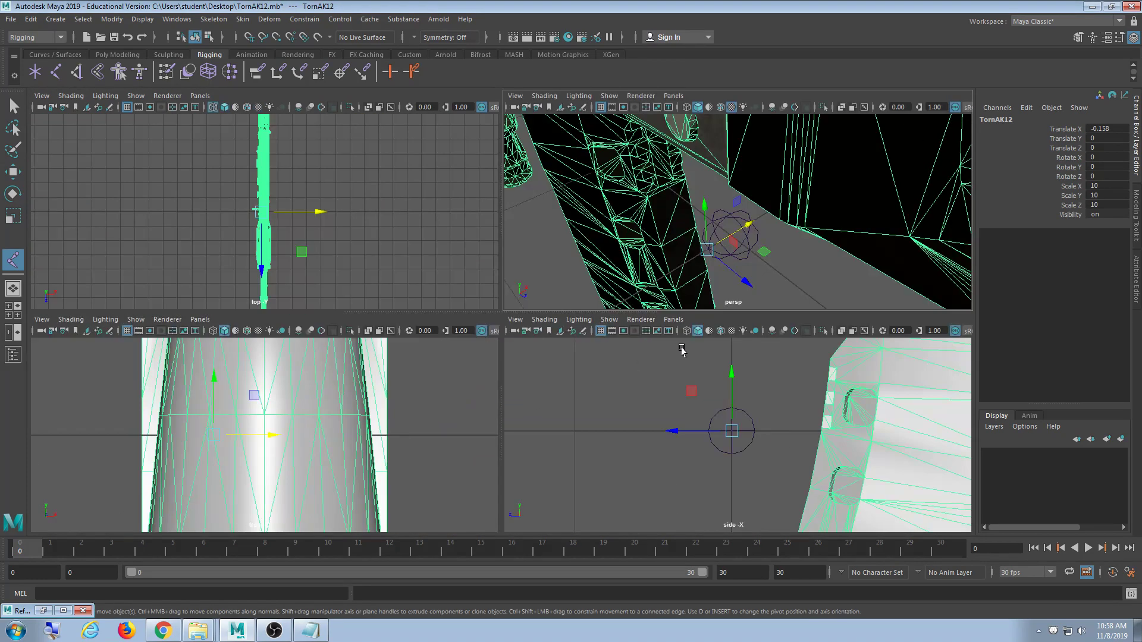
key("space")
left_click_drag(600, 350, 597, 349, "alt")
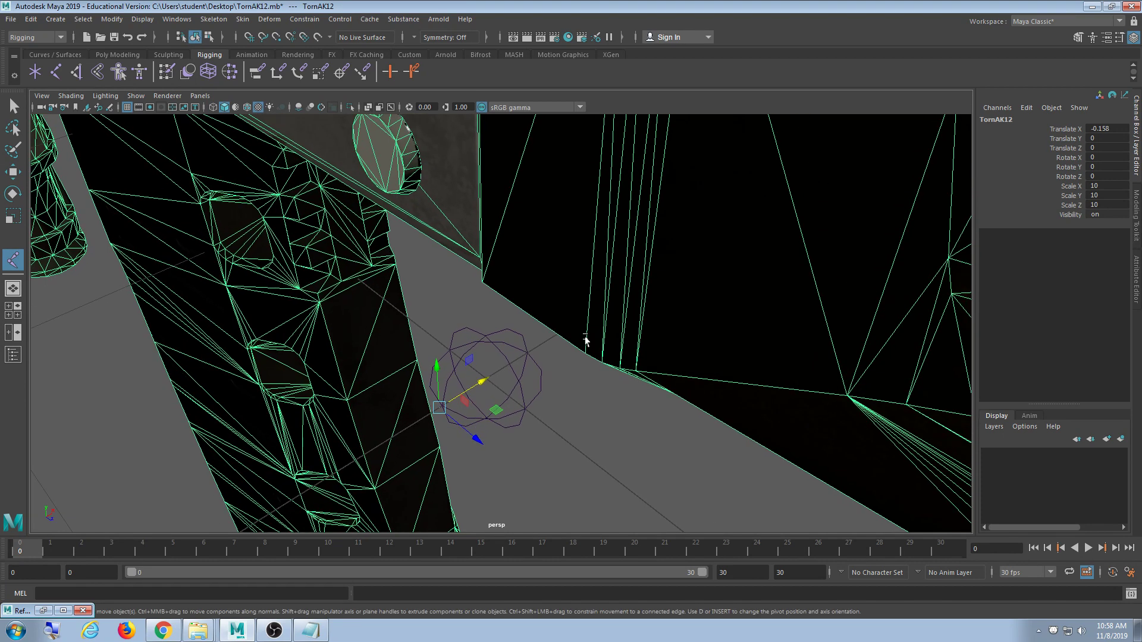
left_click_drag(586, 357, 627, 393, "alt")
scroll(626, 393, "up", 3)
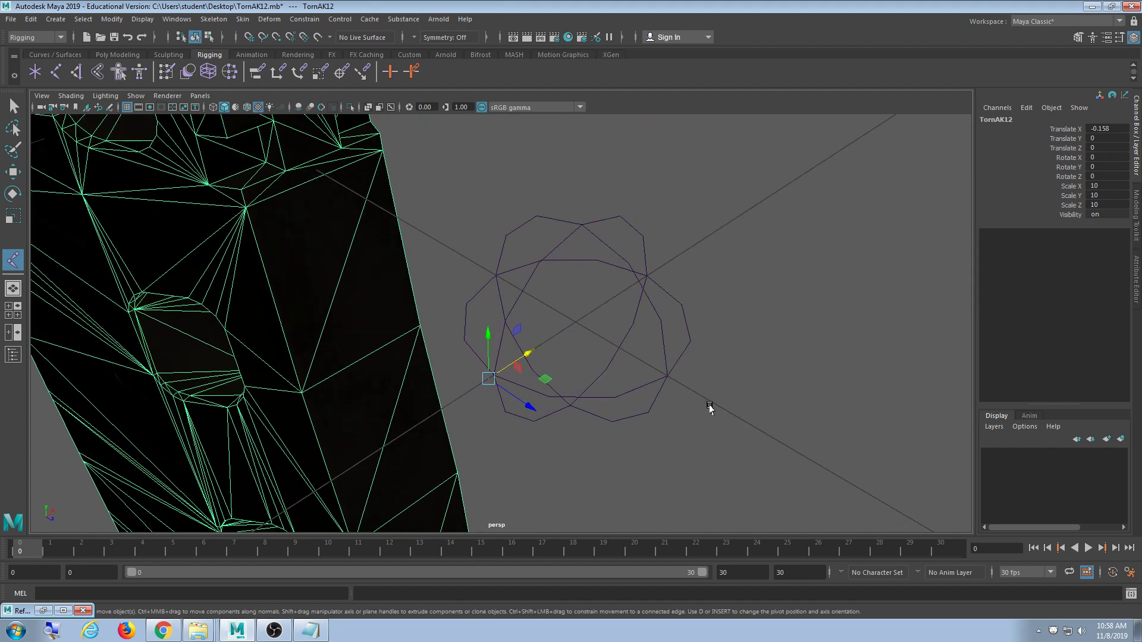
left_click_drag(734, 401, 720, 403, "alt")
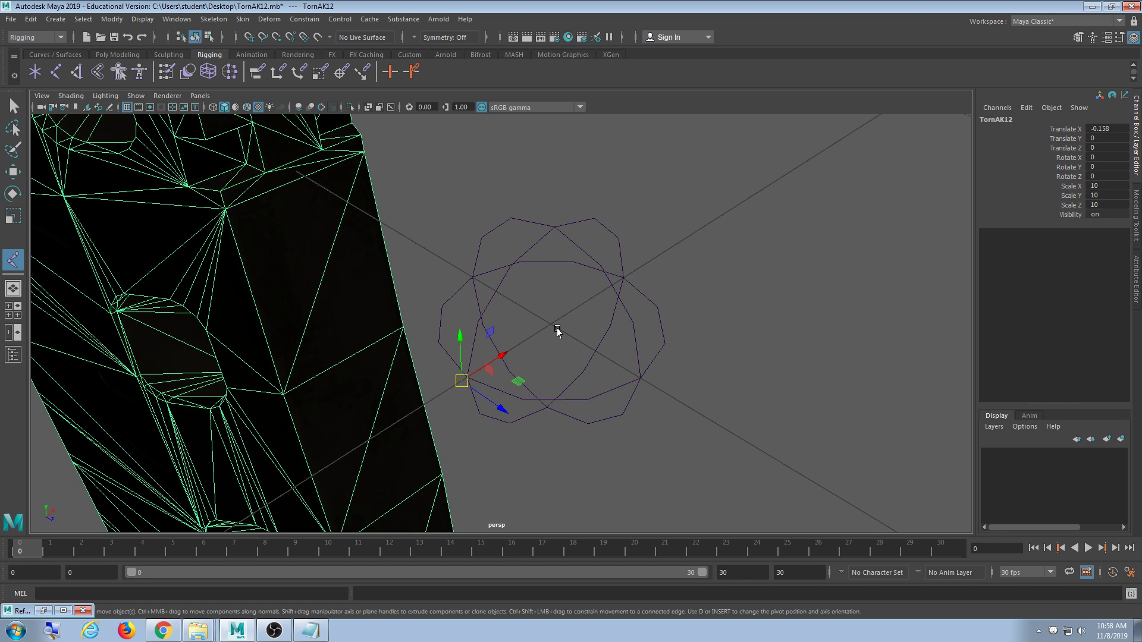
- Drag the TornAK12 pivot toward the circles' centre, then undo the pivot move
key("d")
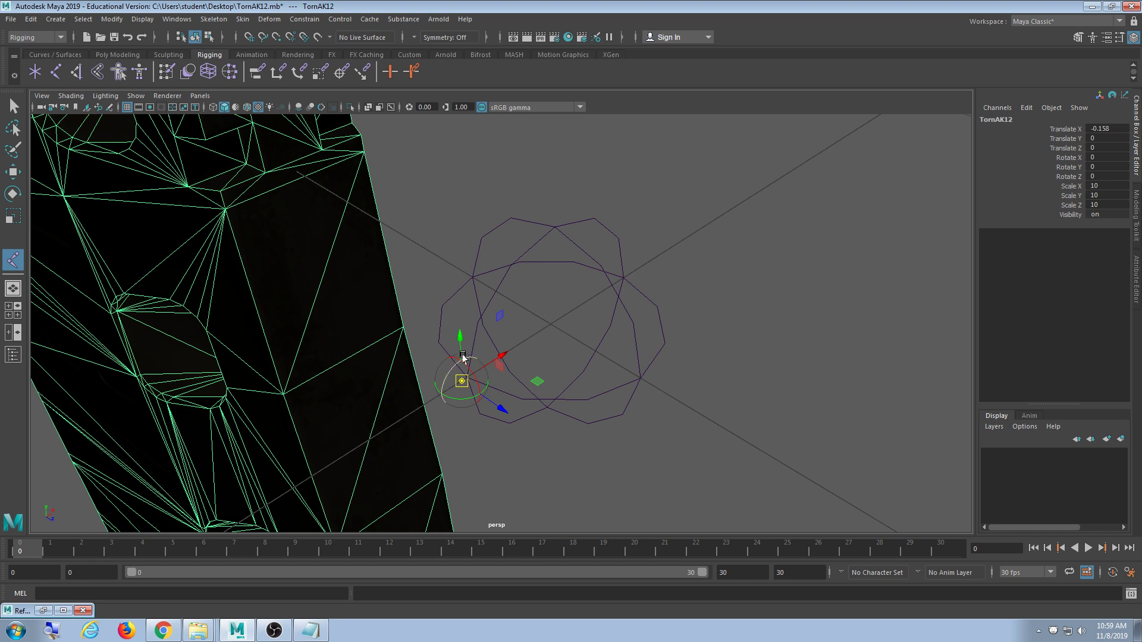
mouse_move(460, 383)
left_mouse_down()
mouse_move(577, 369)
mouse_move(572, 352)
mouse_move(546, 352)
mouse_move(477, 306)
mouse_move(576, 321)
mouse_move(563, 281)
mouse_move(509, 274)
mouse_move(517, 316)
mouse_move(453, 242)
mouse_move(467, 272)
mouse_move(471, 263)
mouse_move(552, 324)
left_mouse_up()
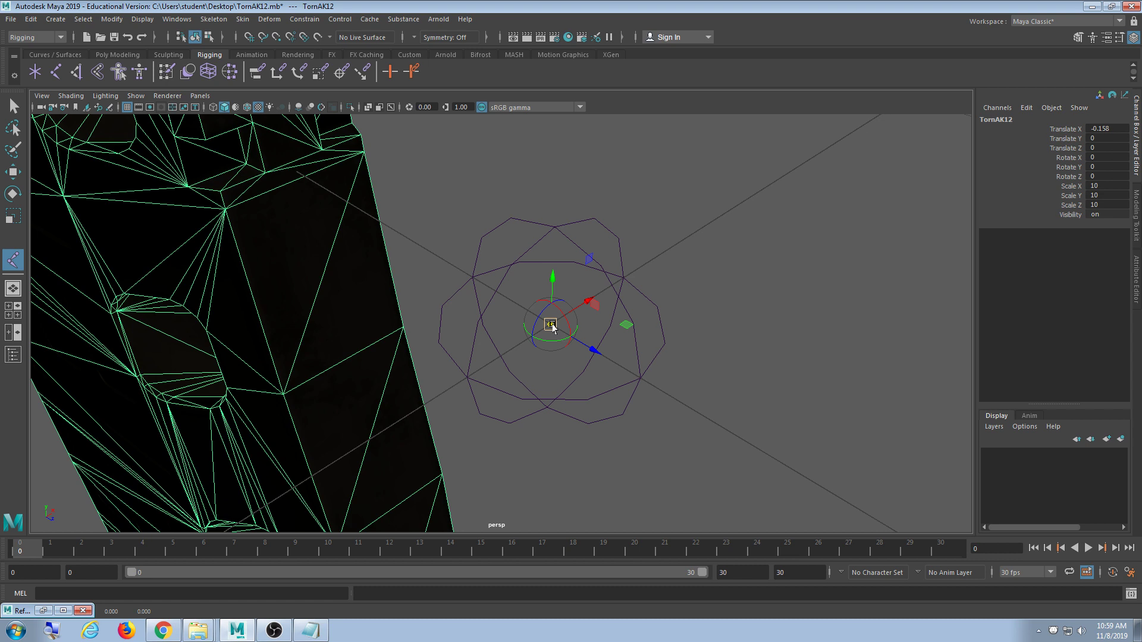
key("w")
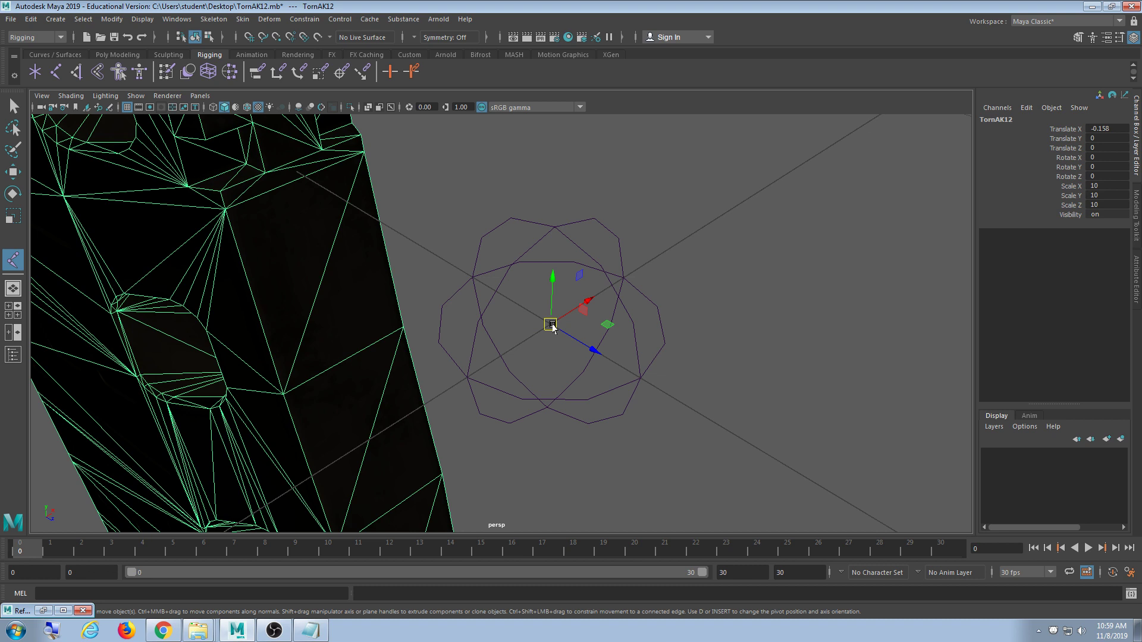
key("ctrl+z")
key("ctrl+z")
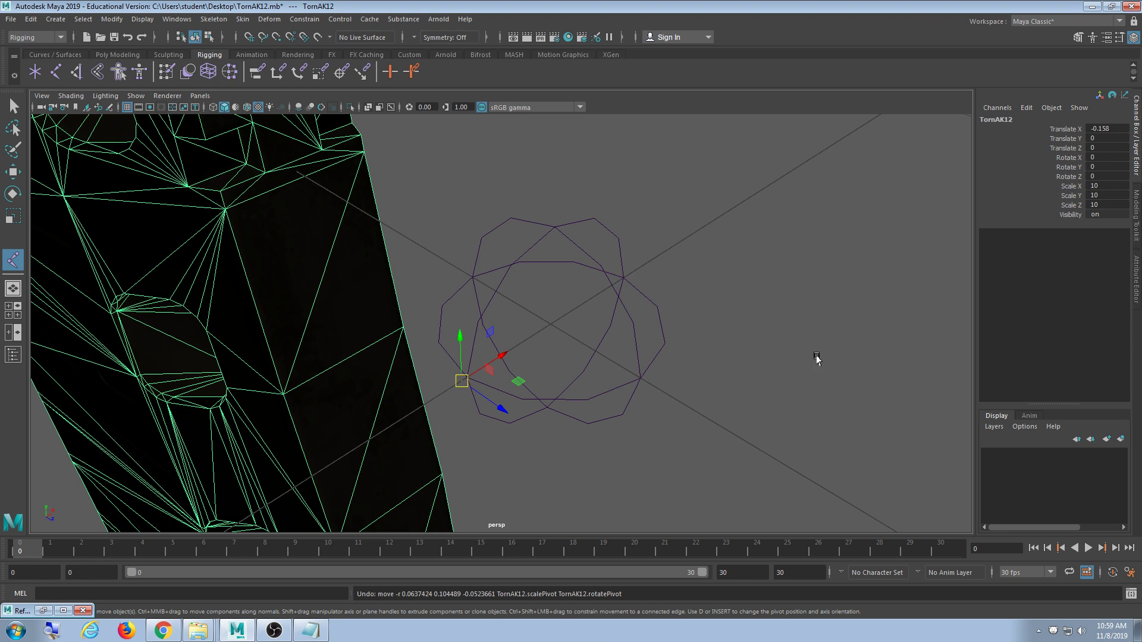
- Snap the TornAK12 pivot to the world origin at the centre of the circle controls
key("d")
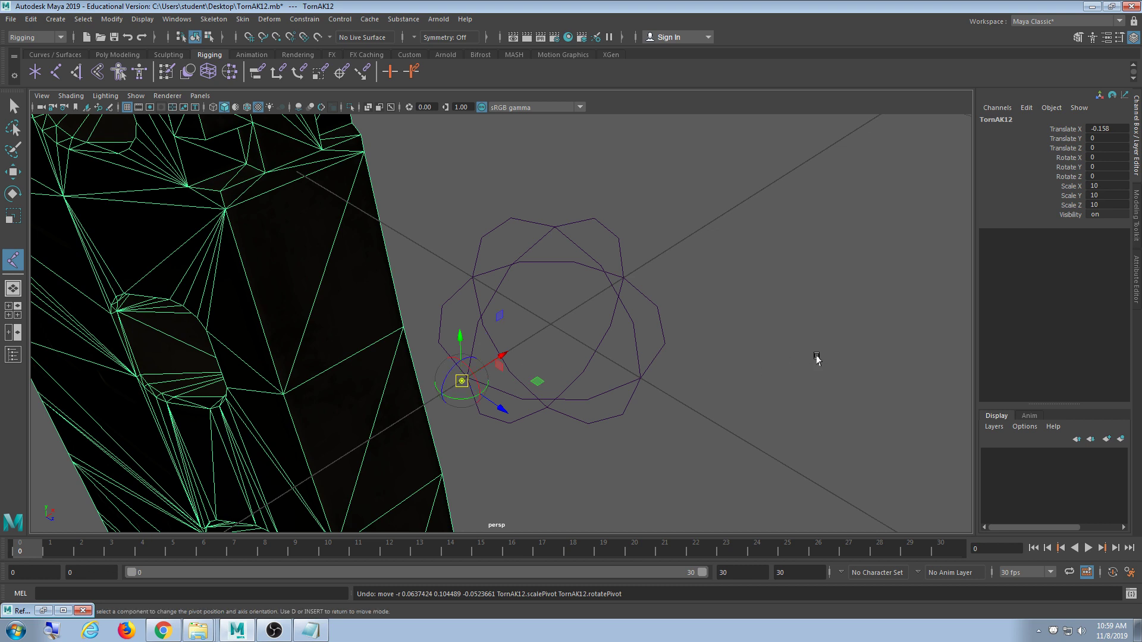
left_click_drag(462, 380, 523, 317)
scroll(458, 258, "up", 3)
key("x")
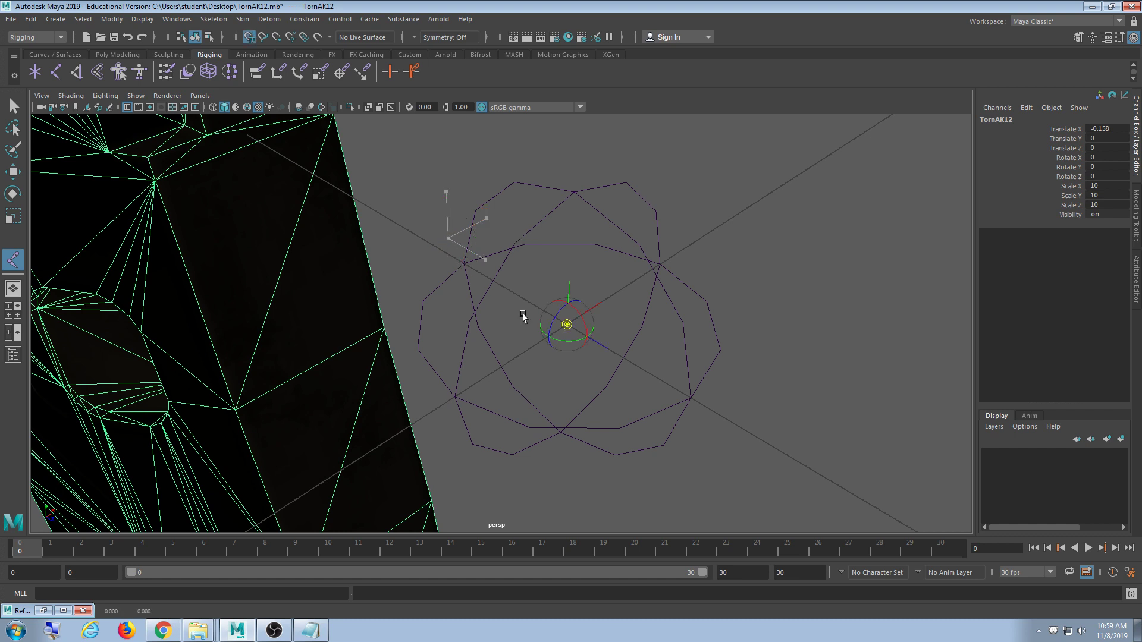
key("d")
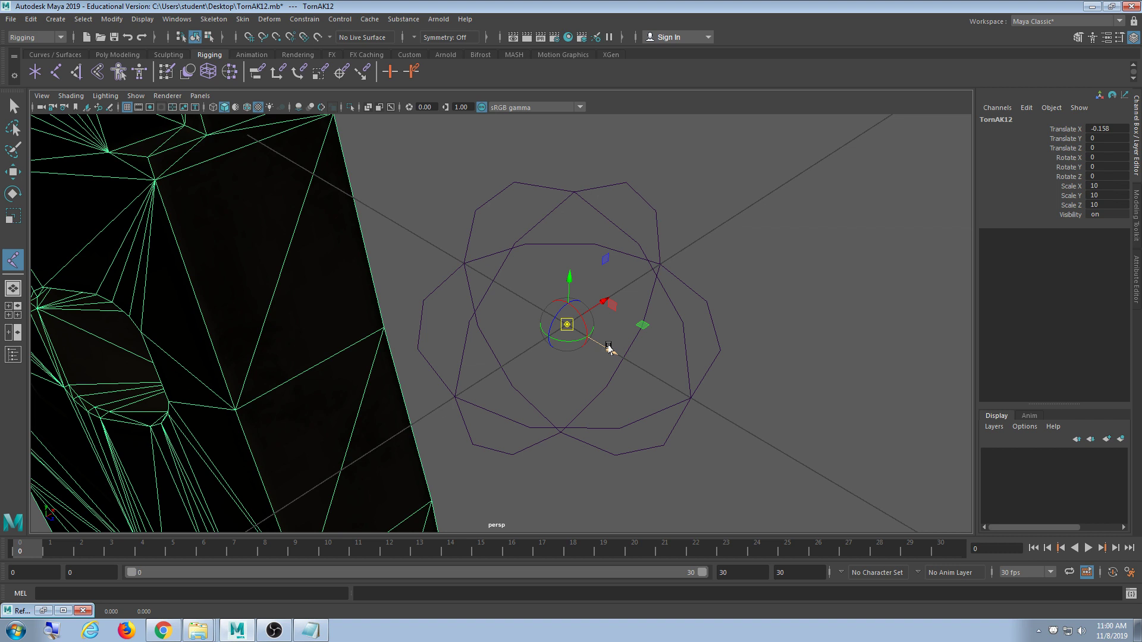
key("d")
scroll(158, 286, "down", 10)
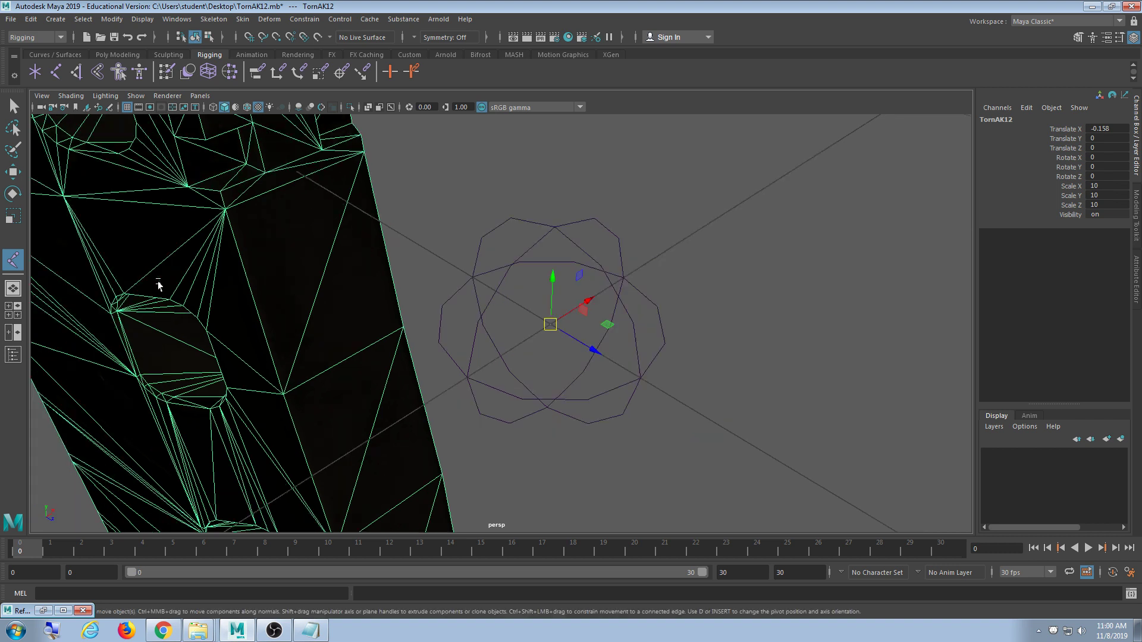
left_click_drag(422, 316, 490, 332, "alt")
scroll(574, 379, "up", 2)
scroll(575, 375, "up", 10)
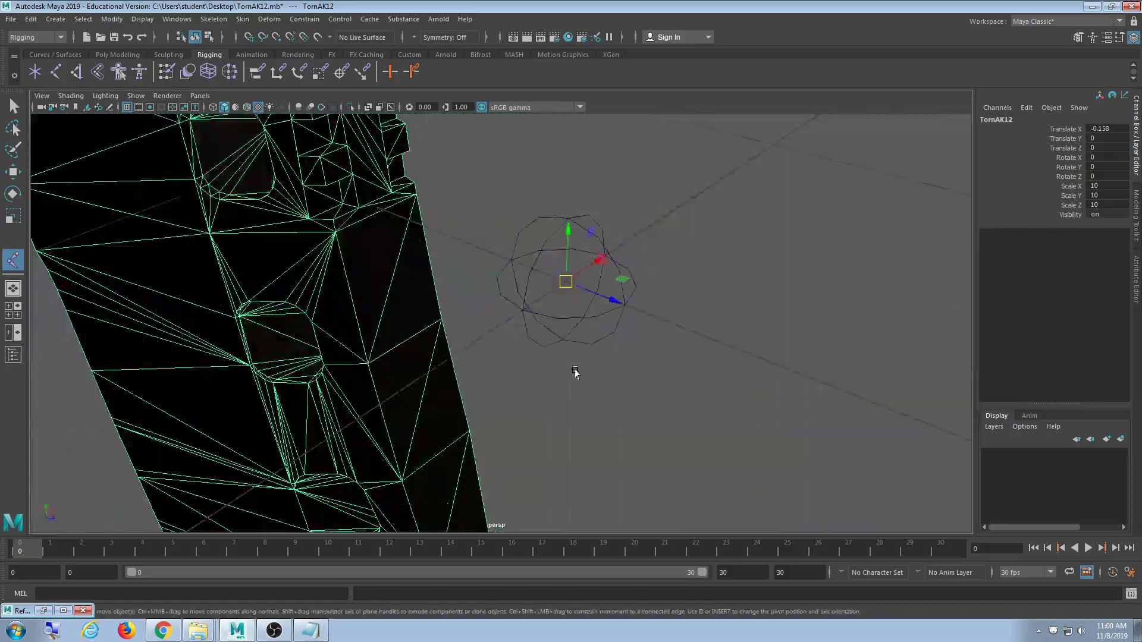
- Orbit around to a side-on view of the rifle
left_click_drag(576, 373, 682, 374, "alt")
scroll(680, 362, "down", 10)
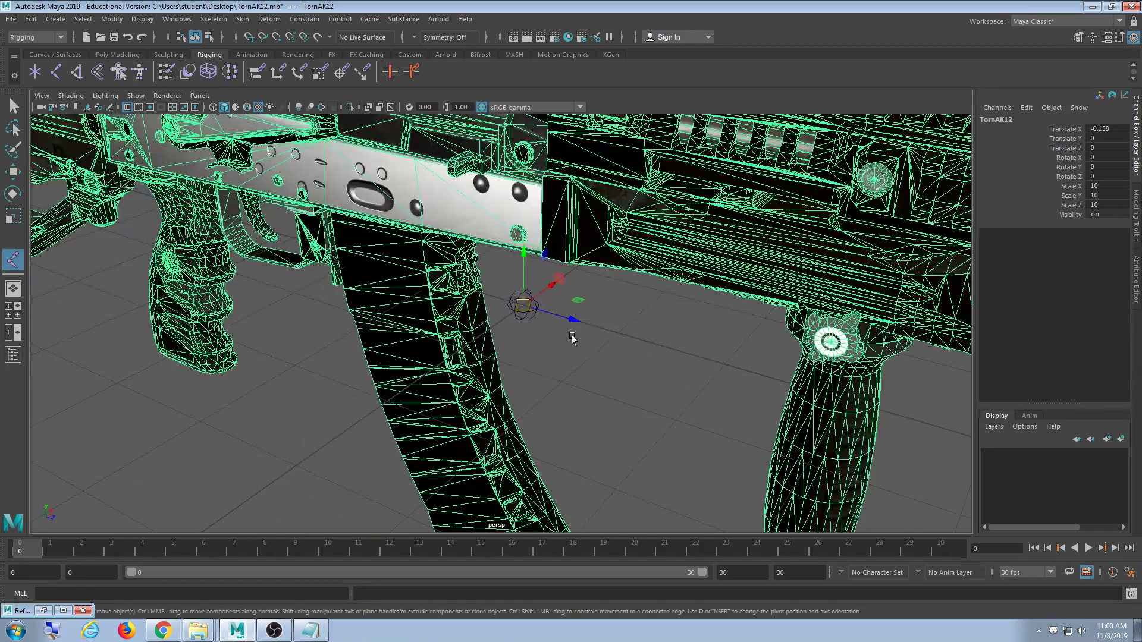
scroll(572, 342, "down", 8)
left_click_drag(620, 343, 568, 336, "alt")
scroll(606, 345, "up", 6)
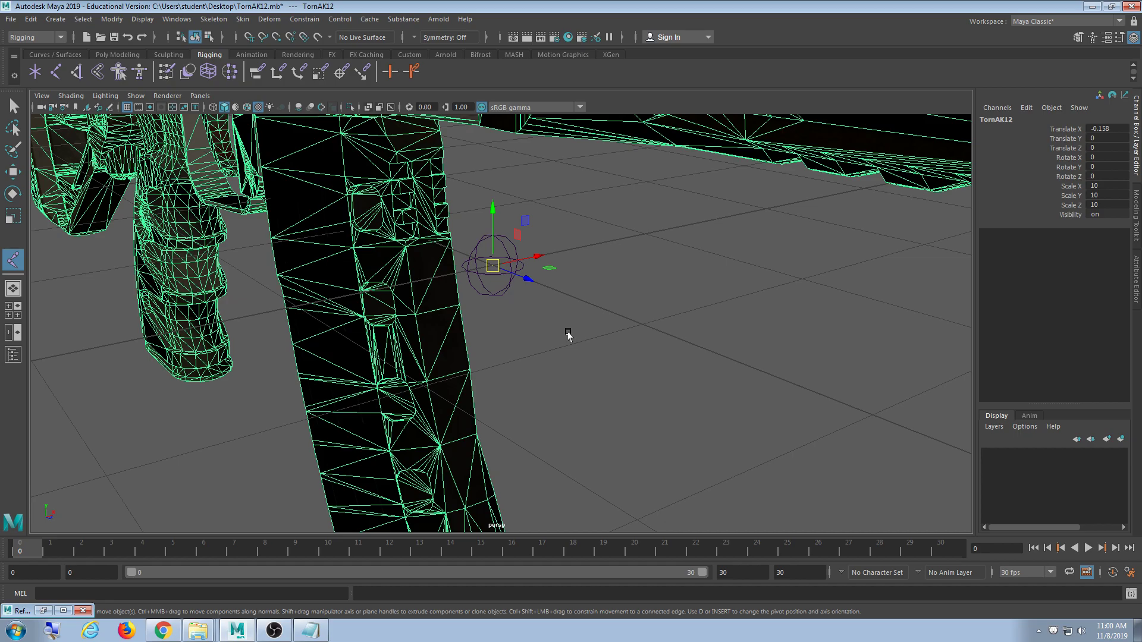
scroll(602, 315, "down", 8)
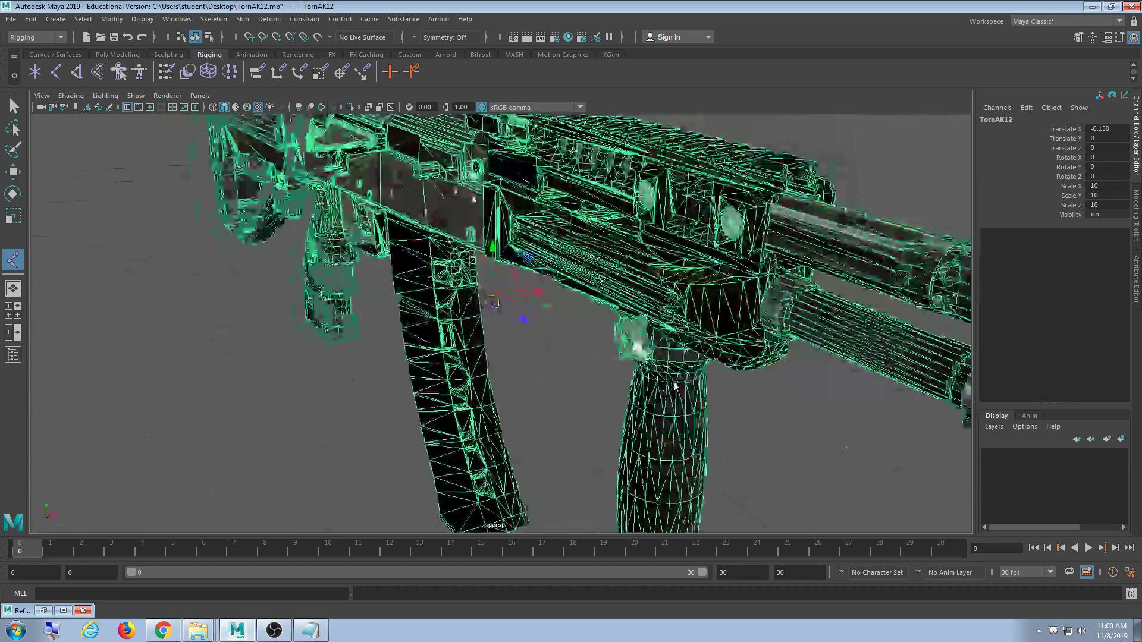
left_click_drag(521, 405, 551, 384, "alt")
right_click_drag(550, 384, 588, 418, "alt")
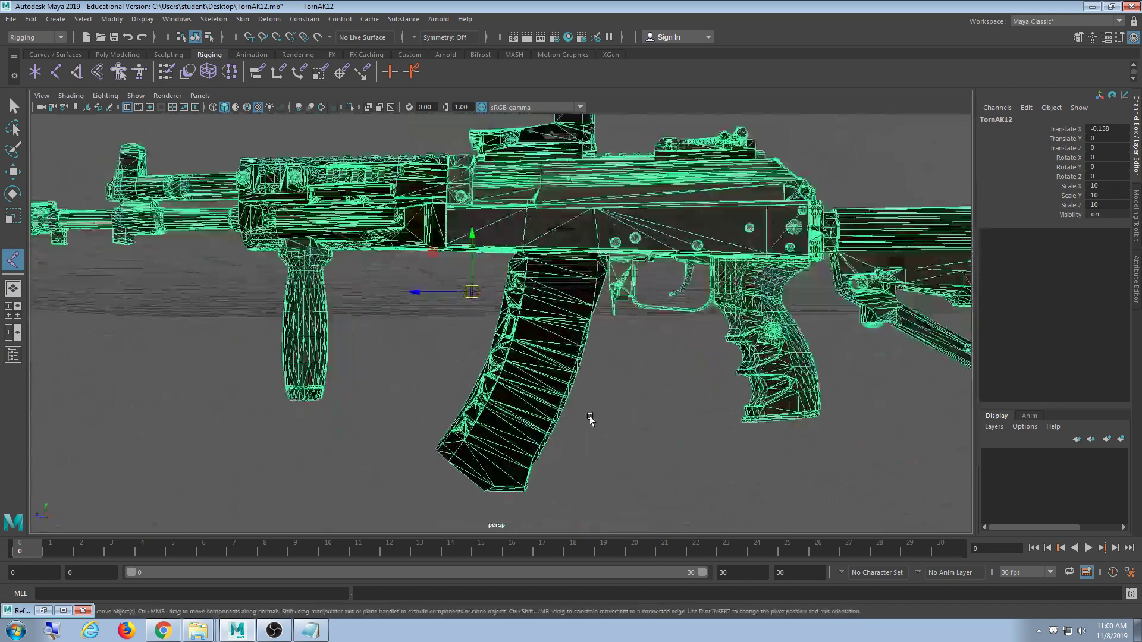
middle_click_drag(589, 418, 444, 408, "alt")
- Select the root joint and Shift-drag it along Z to clone root2 at the trigger
left_click(291, 362)
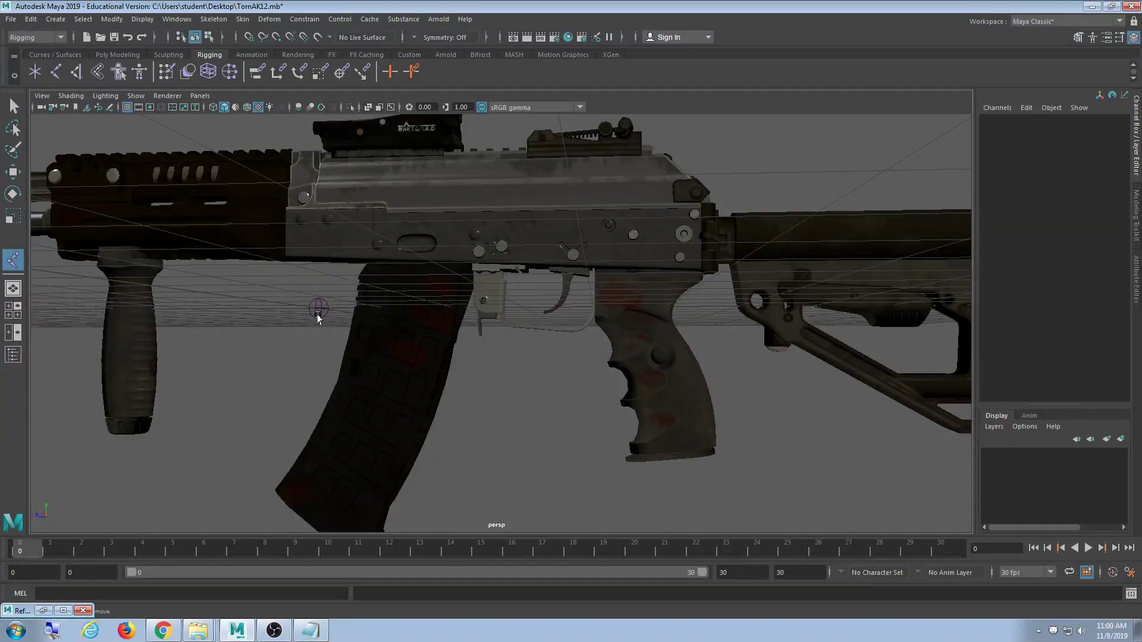
left_click(316, 316)
left_click_drag(430, 390, 472, 403, "alt")
middle_click_drag(472, 403, 393, 405, "alt")
right_click_drag(392, 405, 403, 406, "alt")
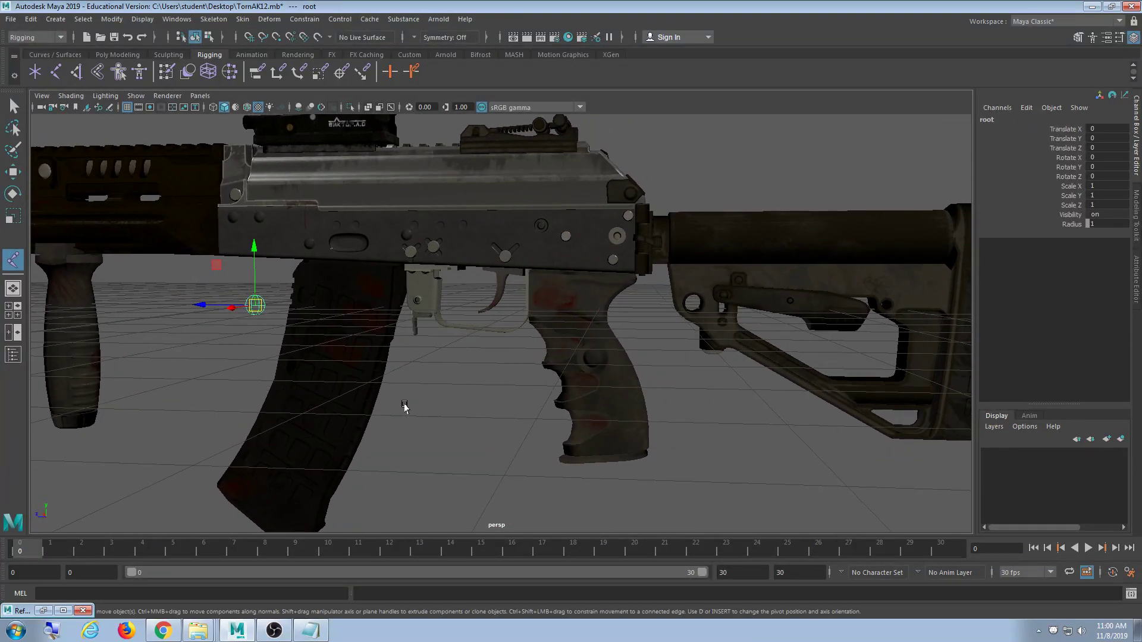
middle_click_drag(312, 398, 315, 382, "alt")
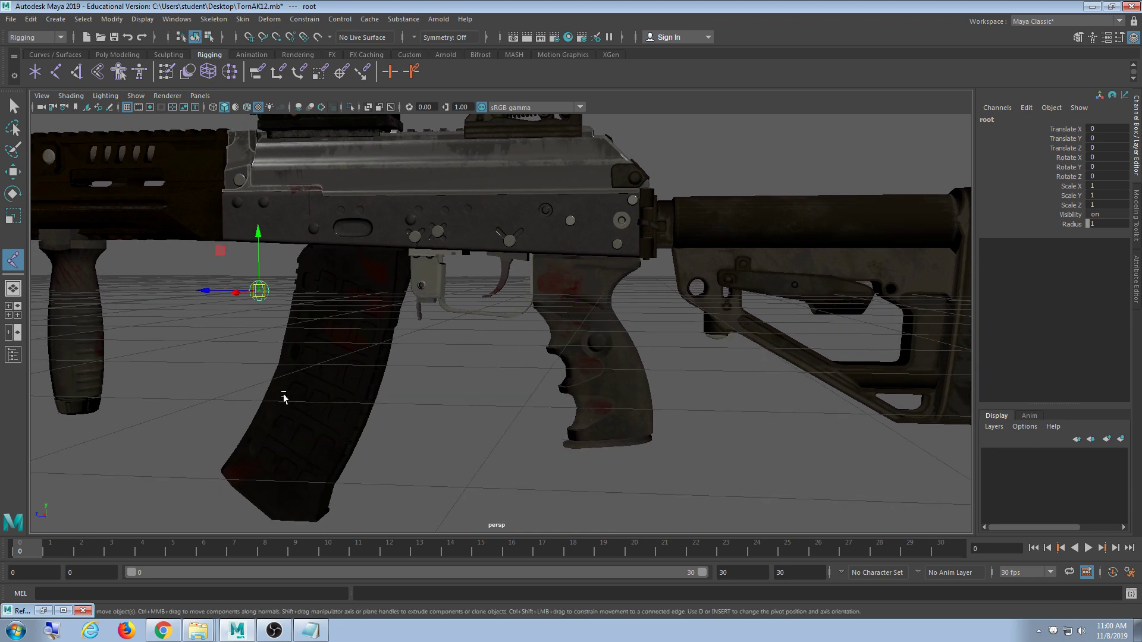
left_click(229, 339)
left_click(254, 297)
mouse_move(206, 291)
left_mouse_down("shift")
mouse_move(450, 307)
mouse_move(491, 275)
left_mouse_up("shift")
- Check root2 against the trigger_low mesh in wireframe shading
scroll(493, 321, "up", 8)
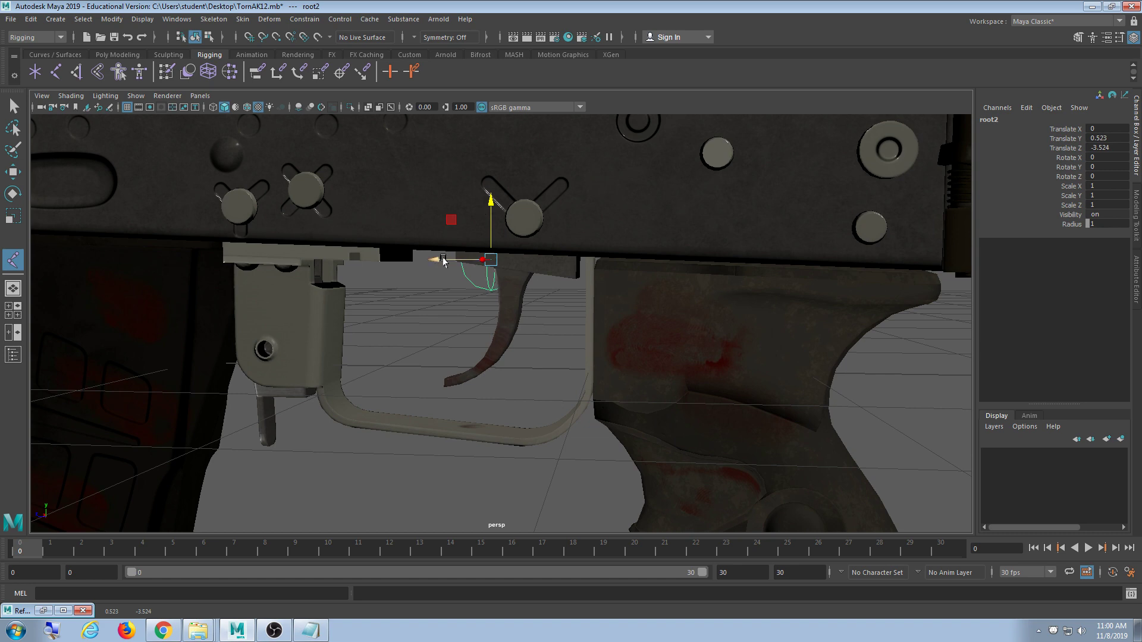
left_click_drag(463, 267, 520, 315, "alt")
left_click(503, 349)
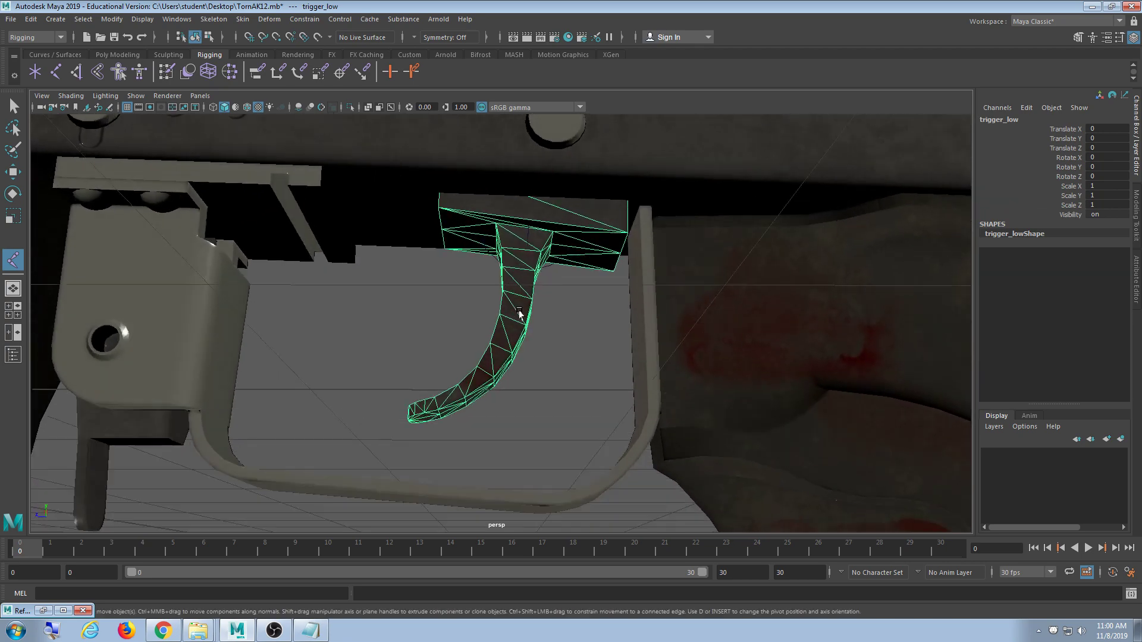
left_click(528, 243)
mouse_move(528, 244)
left_mouse_down("alt")
mouse_move(573, 265)
mouse_move(548, 326)
mouse_move(563, 317)
mouse_move(551, 309)
mouse_move(570, 340)
mouse_move(553, 327)
mouse_move(510, 331)
mouse_move(512, 377)
mouse_move(507, 334)
mouse_move(475, 365)
mouse_move(487, 369)
mouse_move(471, 364)
mouse_move(498, 364)
left_mouse_up("alt")
left_click(564, 317)
key("4")
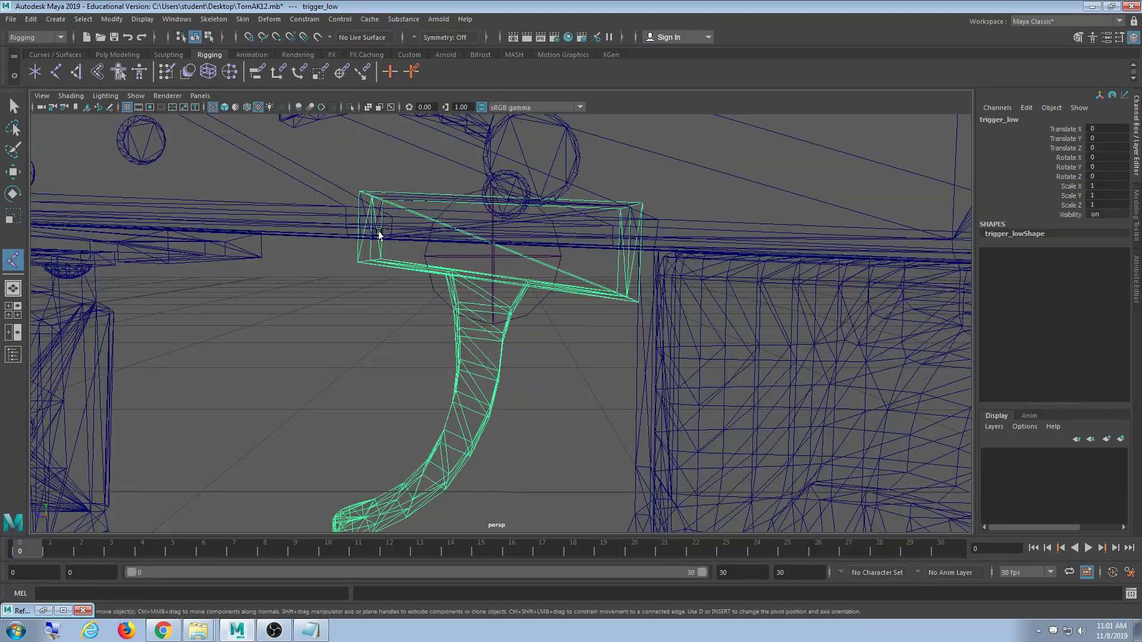
- Raise root2 slightly and zoom the wireframe side view in on the trigger
left_click(492, 257)
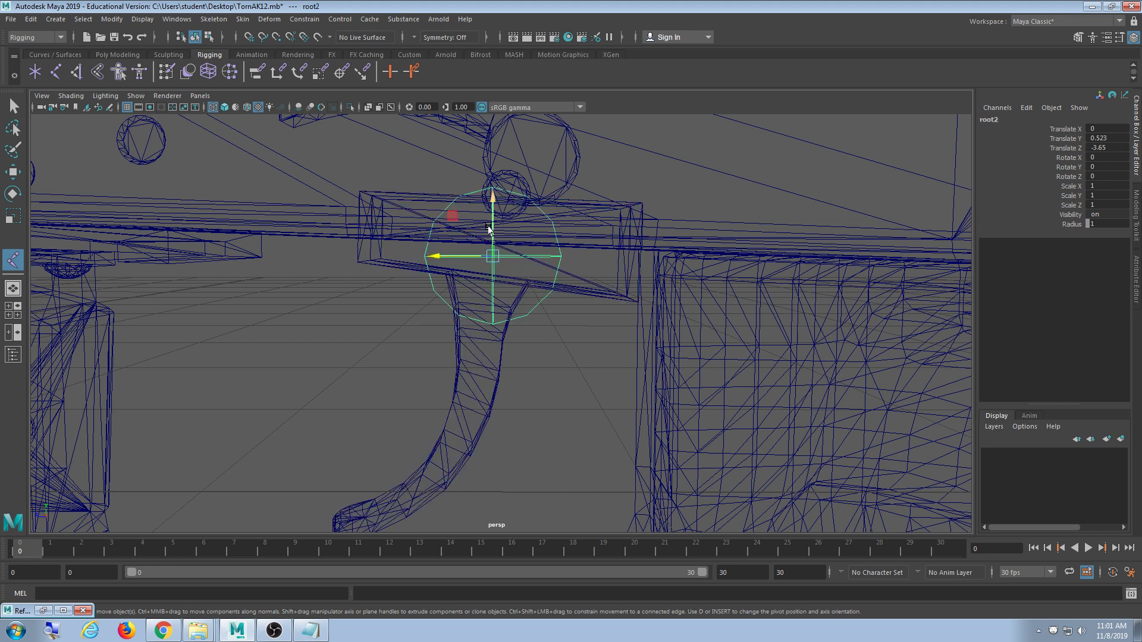
left_click_drag(493, 199, 534, 397)
key("space")
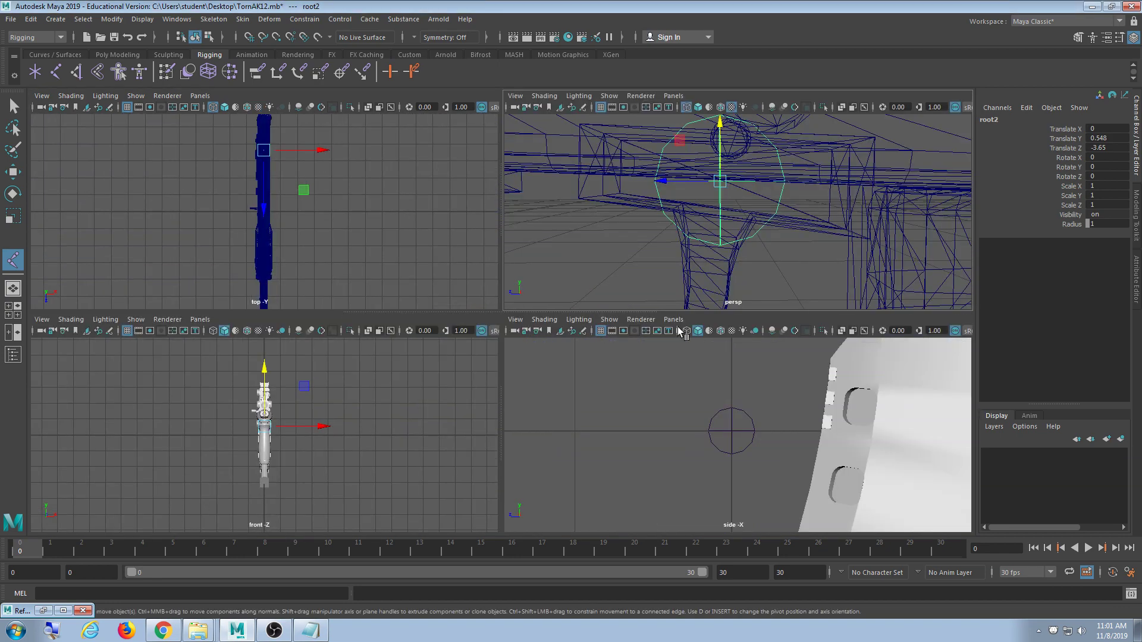
key("a")
key("4")
key("space")
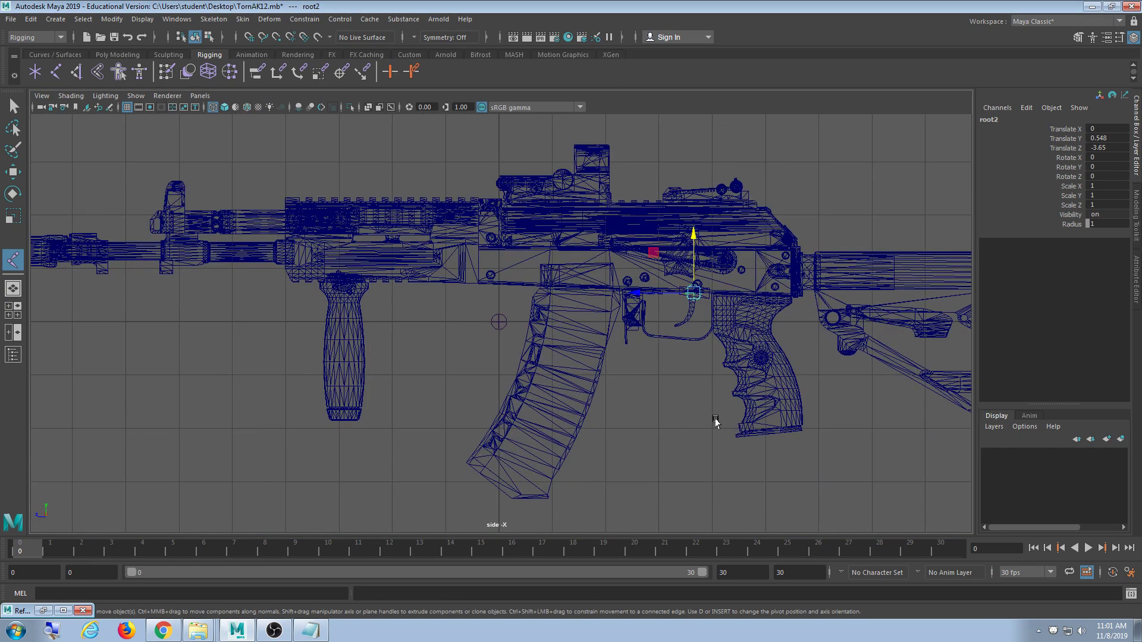
scroll(684, 381, "up", 10)
middle_click_drag(586, 373, 459, 410, "alt")
scroll(461, 376, "up", 5)
scroll(459, 398, "up", 5)
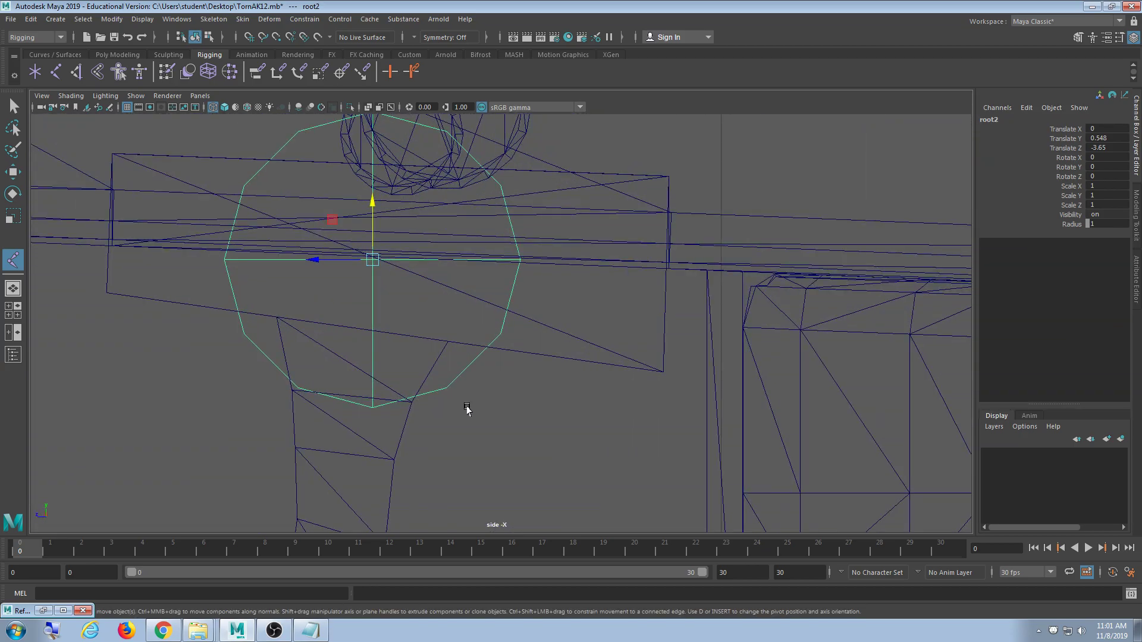
key("a")
scroll(477, 403, "up", 12)
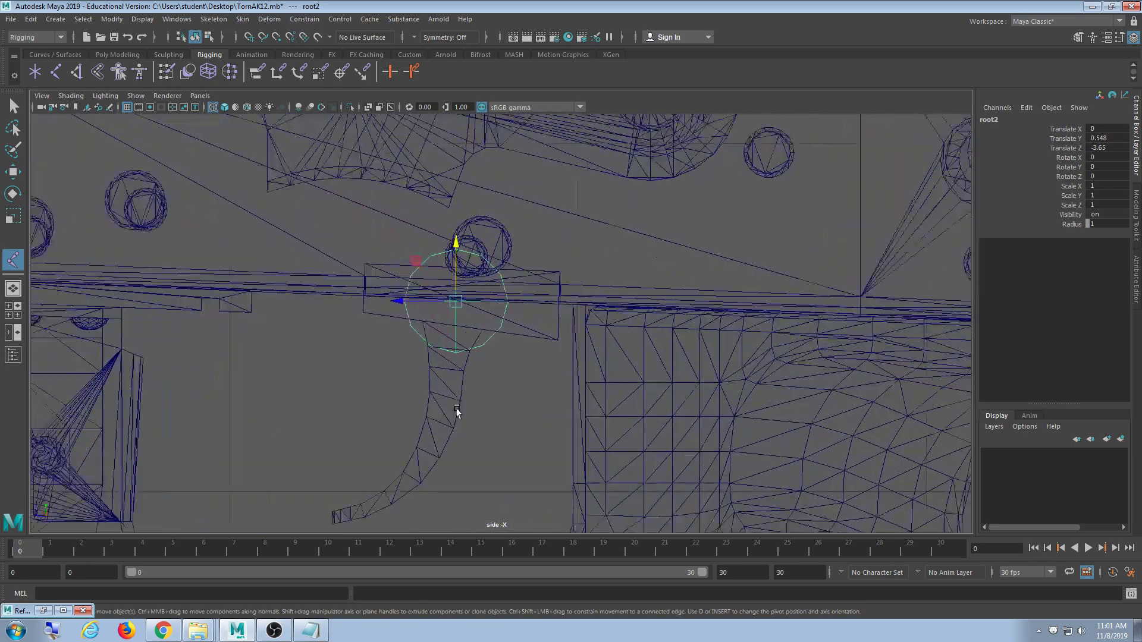
scroll(467, 402, "up", 4)
- Nudge root2 onto the trigger's pivot at Translate Y 0.552, Z -3.644
left_click_drag(354, 281, 354, 305)
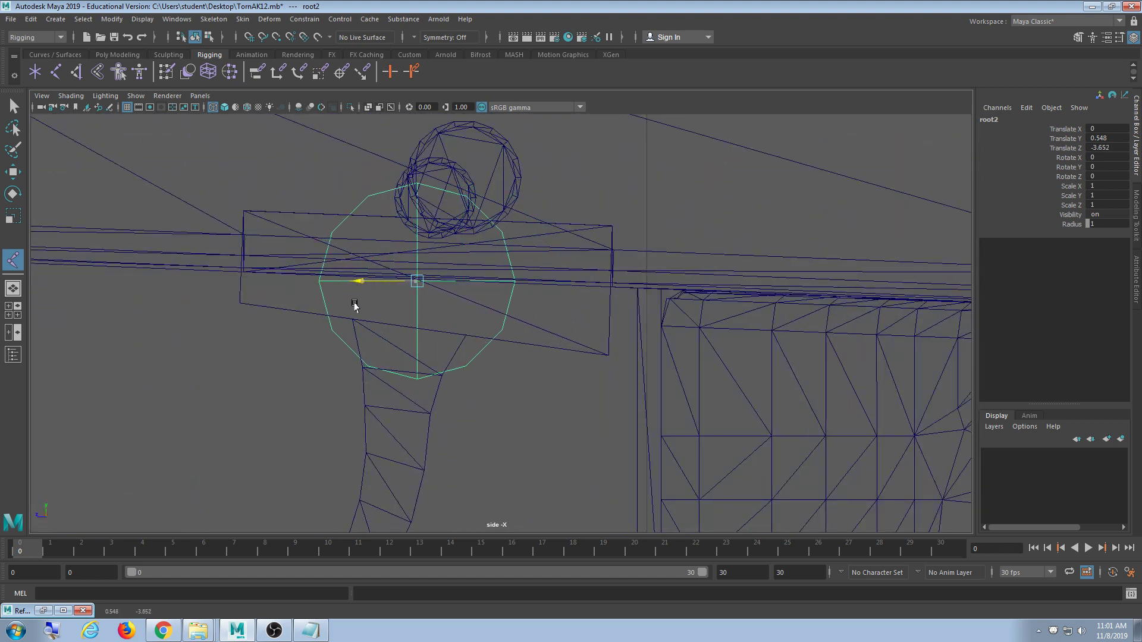
left_click(418, 224)
scroll(418, 224, "down", 6)
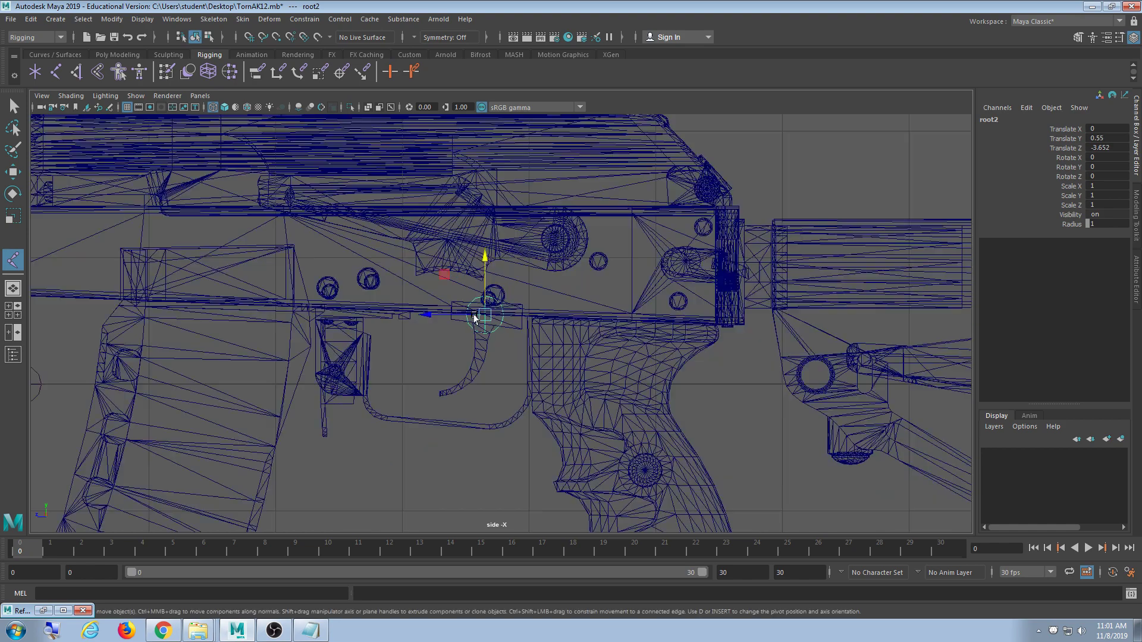
scroll(475, 328, "up", 5)
scroll(479, 348, "up", 6)
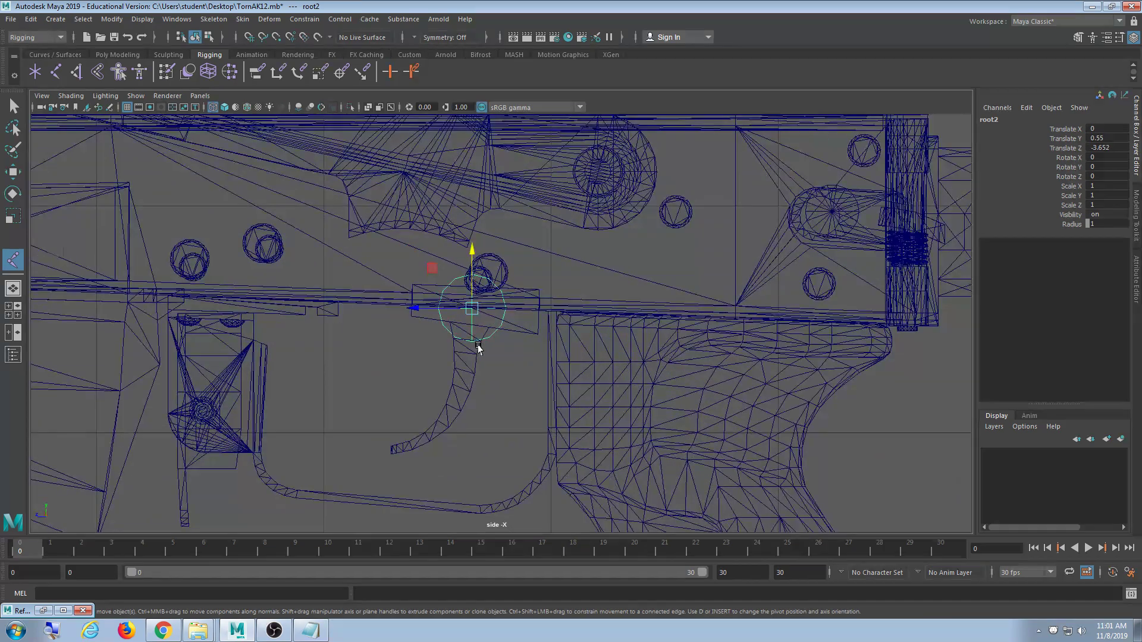
middle_click_drag(447, 388, 469, 364, "alt")
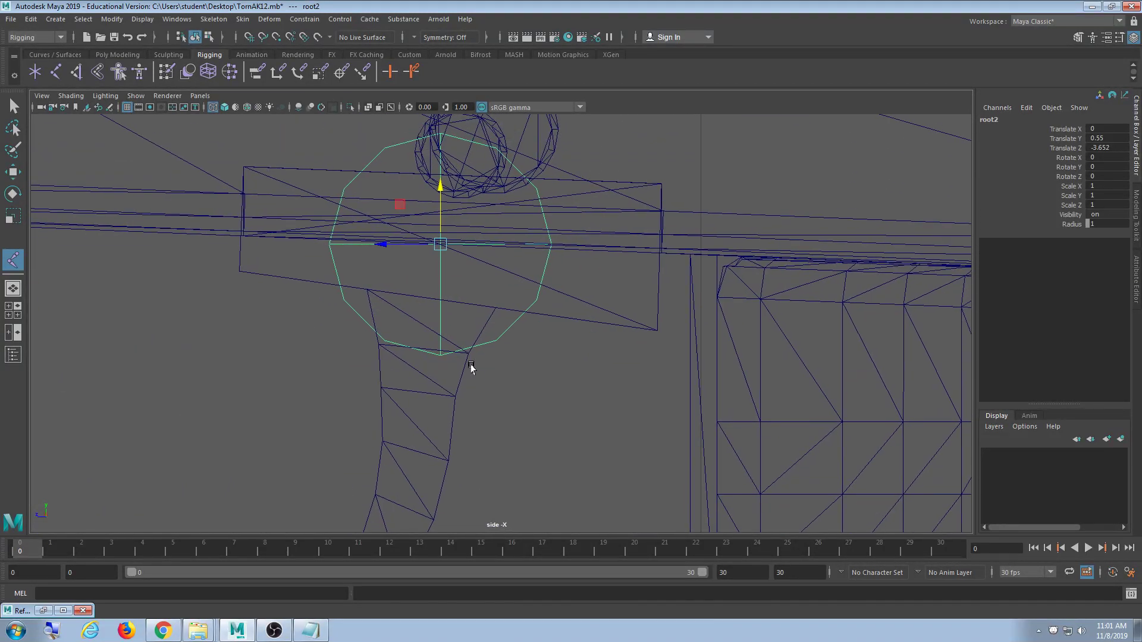
left_click_drag(385, 248, 382, 248)
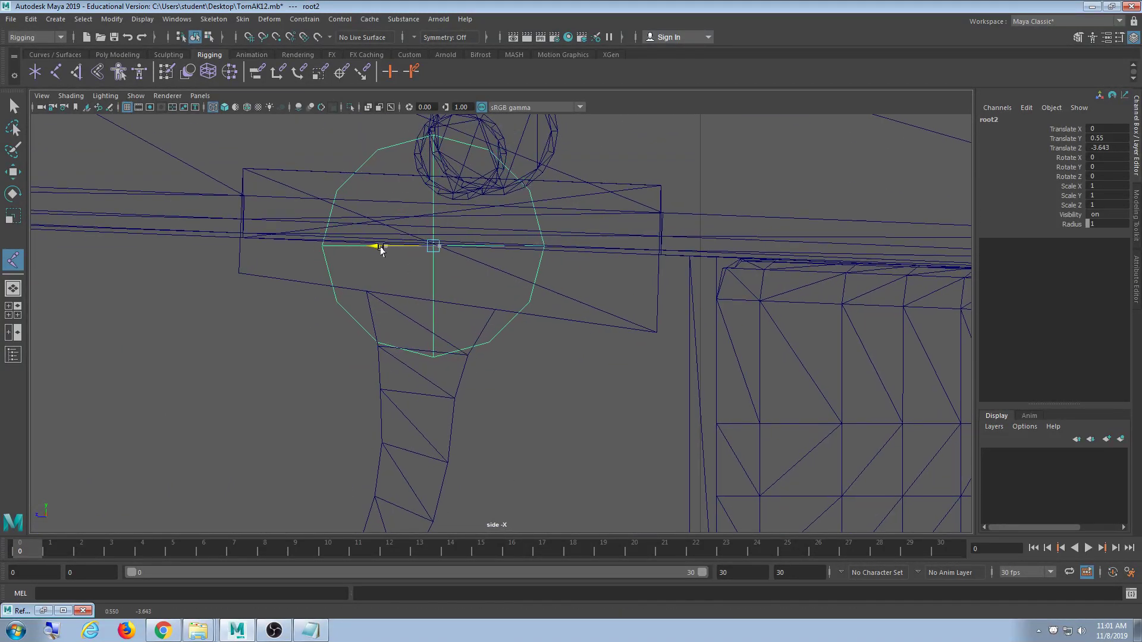
scroll(401, 339, "up", 3)
scroll(408, 366, "up", 4)
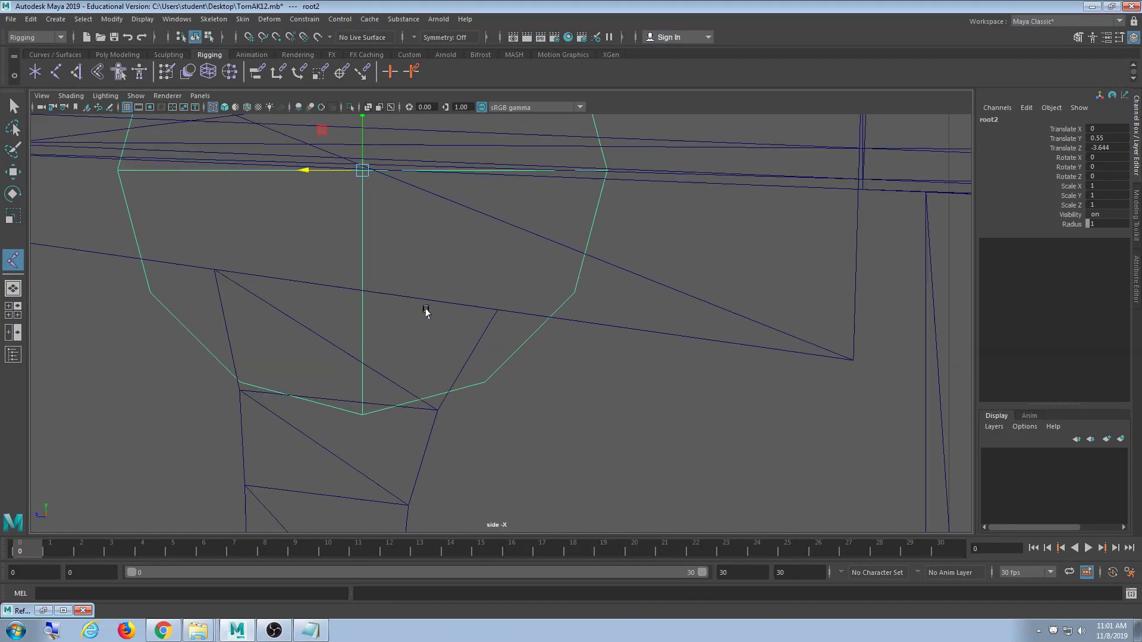
mouse_move(468, 255)
left_mouse_down()
mouse_move(459, 217)
mouse_move(462, 242)
left_mouse_up()
scroll(490, 357, "down", 8)
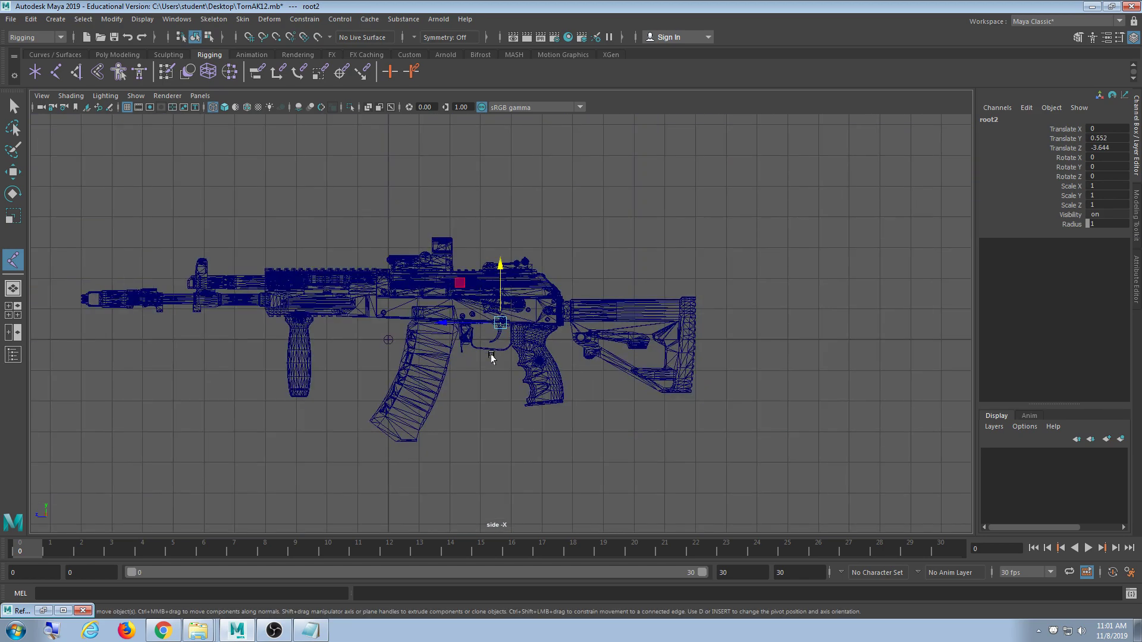
scroll(494, 375, "up", 8)
scroll(495, 381, "up", 2)
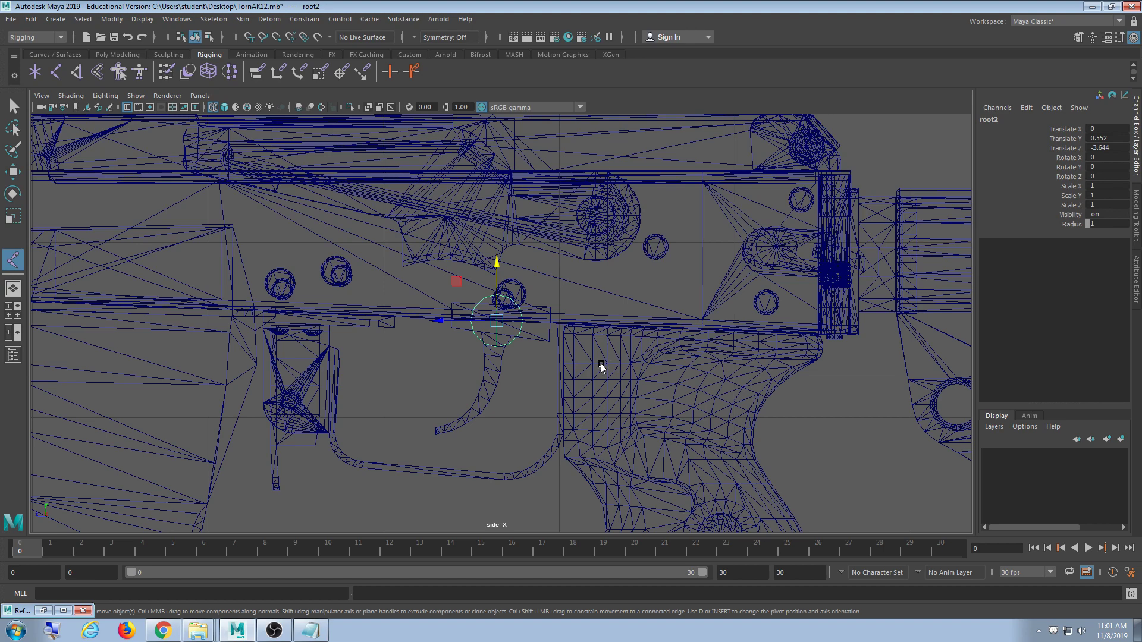
- Inspect root2 in perspective, cycling smooth, textured and wireframe shading from both sides
key("space")
key("space")
scroll(689, 315, "down", 7)
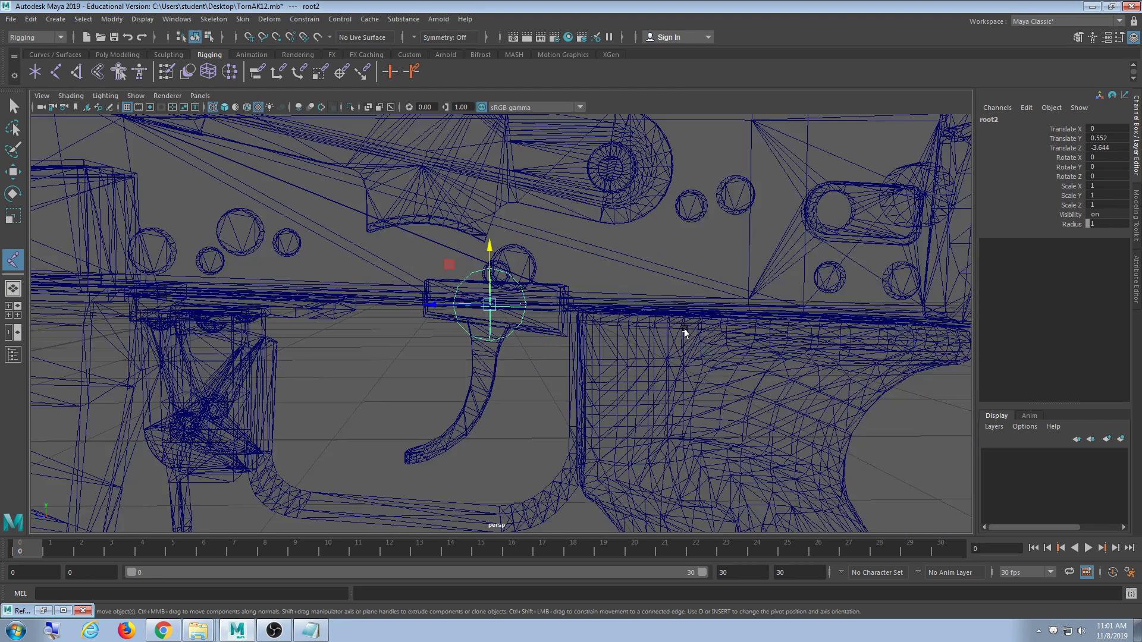
mouse_move(719, 314)
left_mouse_down("alt")
mouse_move(538, 357)
mouse_move(644, 378)
left_mouse_up("alt")
key("5")
key("6")
key("4")
scroll(576, 378, "up", 5)
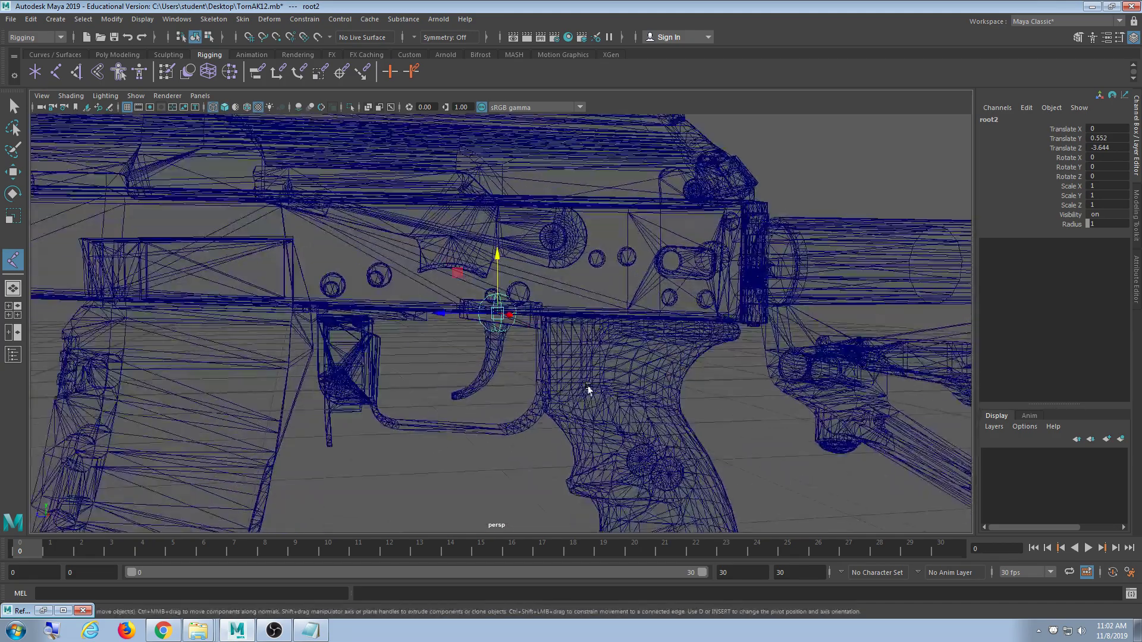
scroll(588, 390, "down", 5)
left_click_drag(668, 395, 709, 442, "alt")
left_click_drag(631, 402, 550, 429, "alt")
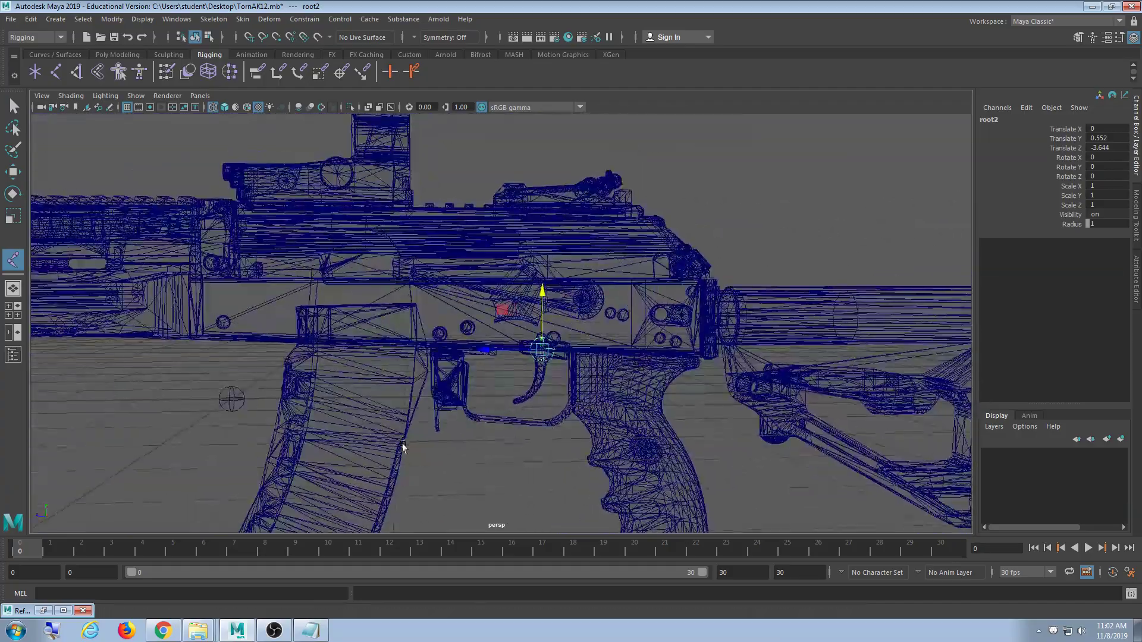
middle_click_drag(158, 418, 329, 400, "alt")
scroll(439, 403, "down", 3)
scroll(390, 396, "up", 1)
scroll(439, 404, "down", 2)
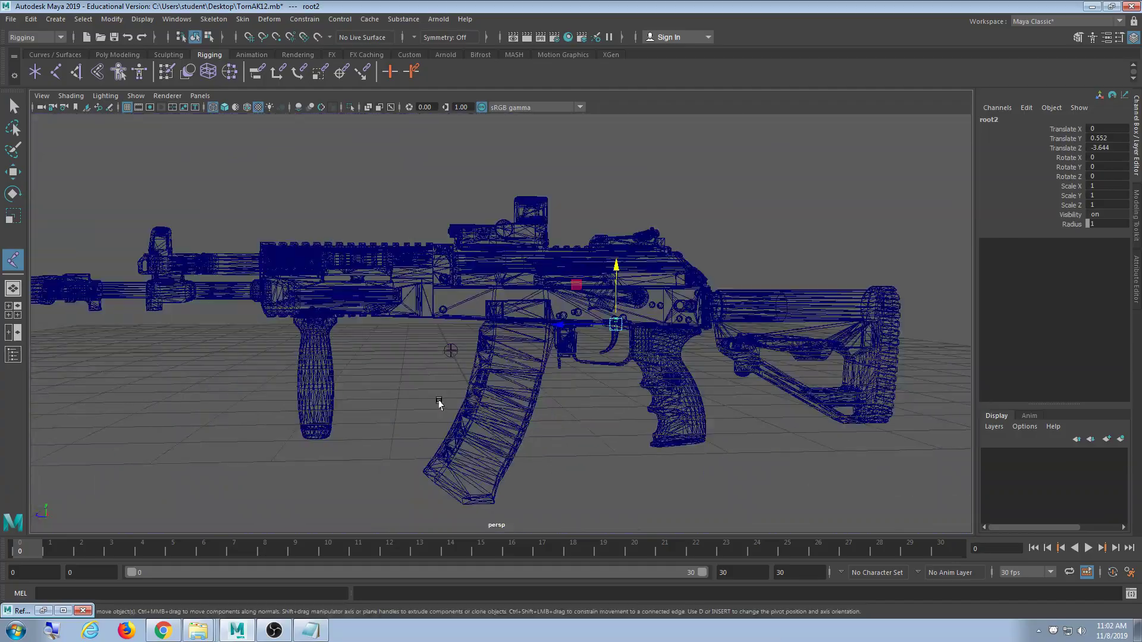
scroll(605, 438, "up", 3)
scroll(591, 337, "up", 3)
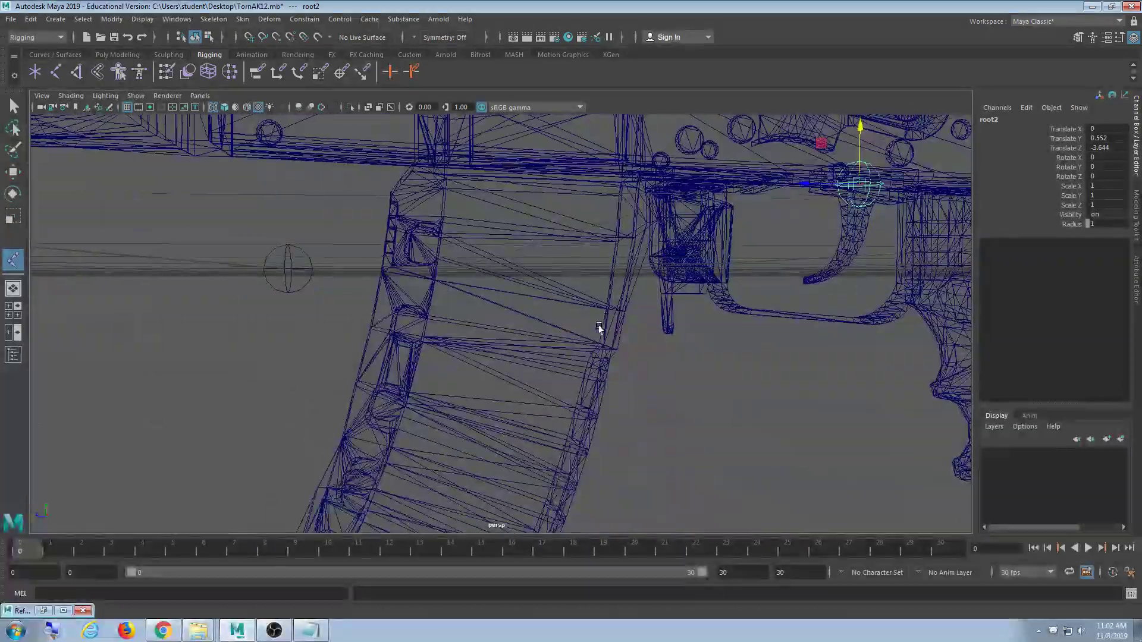
left_click_drag(407, 372, 648, 376, "alt")
left_click_drag(660, 367, 387, 370, "alt")
scroll(619, 381, "down", 4)
middle_click_drag(630, 425, 645, 373, "alt")
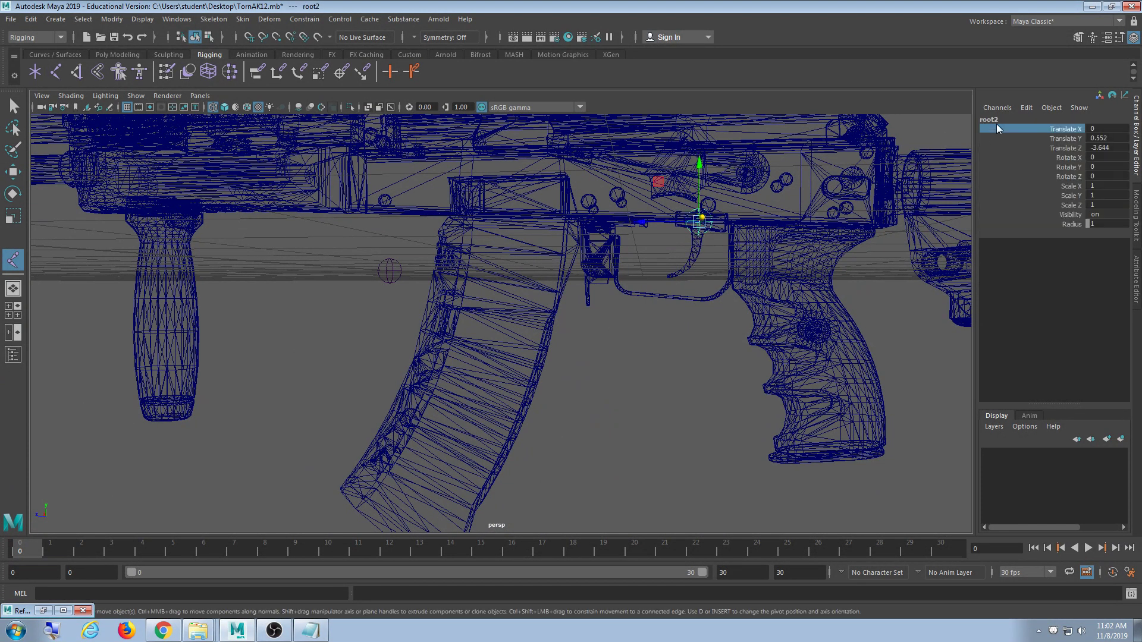
- Rename the root2 joint to Trigger in the Channel Box
double_click(997, 119)
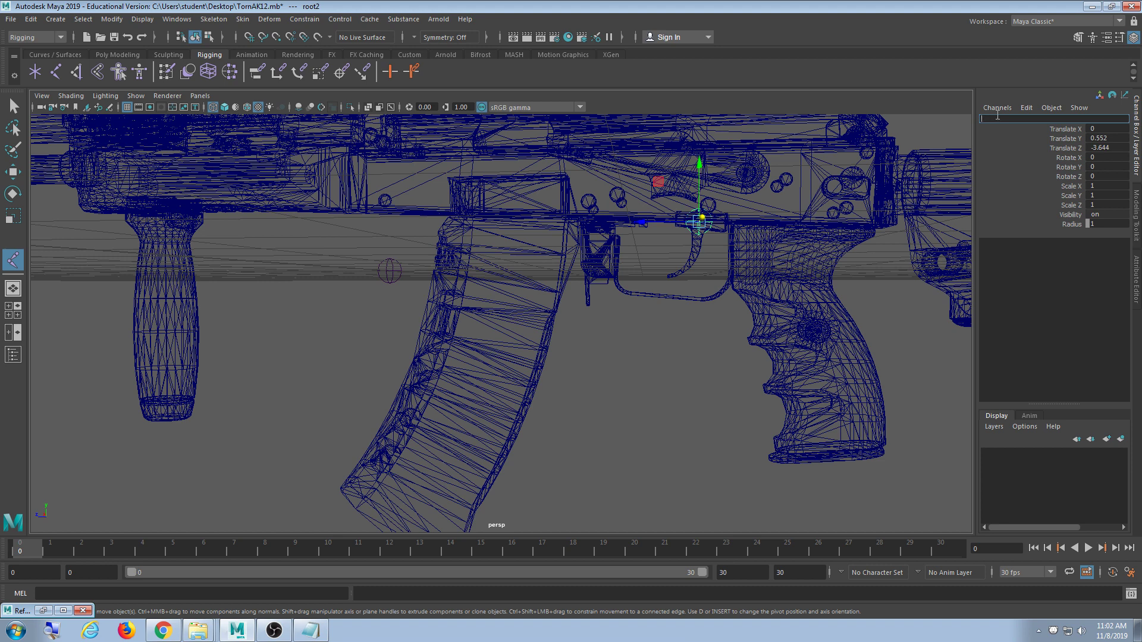
type("Trigger")
key("Return")
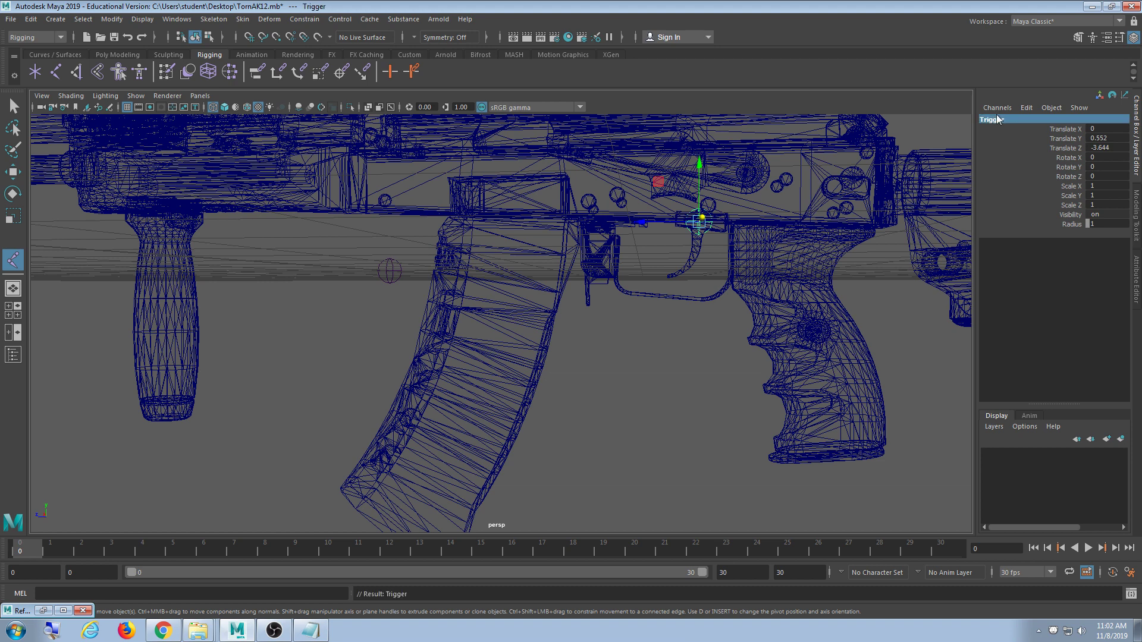
- Select the trigger joint copy and slide it forward and down onto the magazine
key("w")
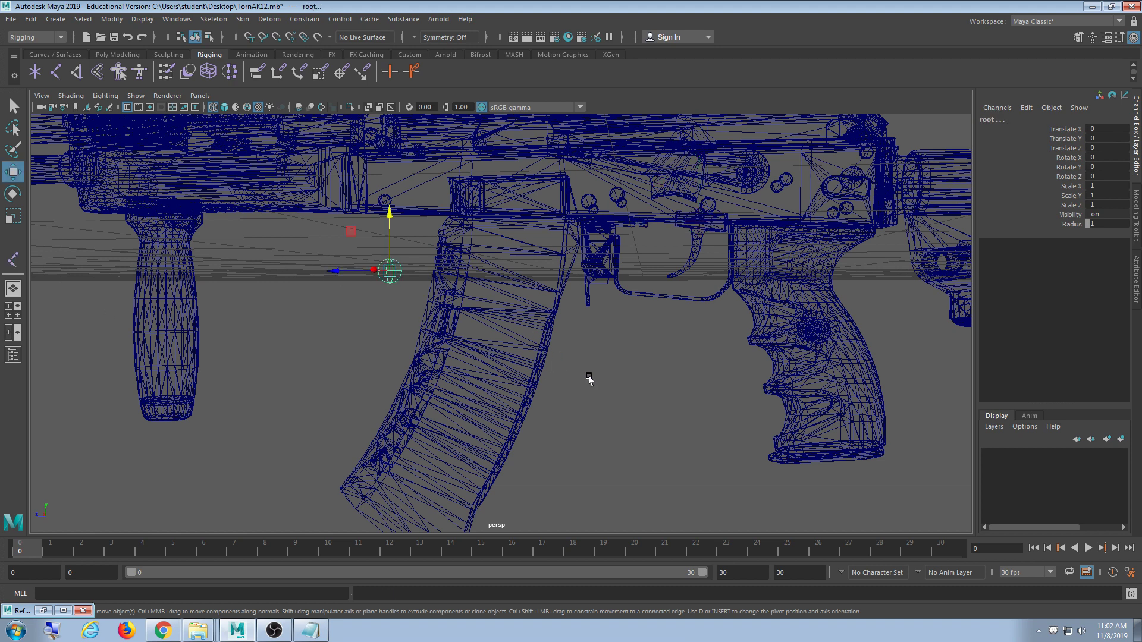
left_click(589, 376)
left_click_drag(738, 167, 662, 252)
middle_click_drag(624, 281, 612, 277, "alt")
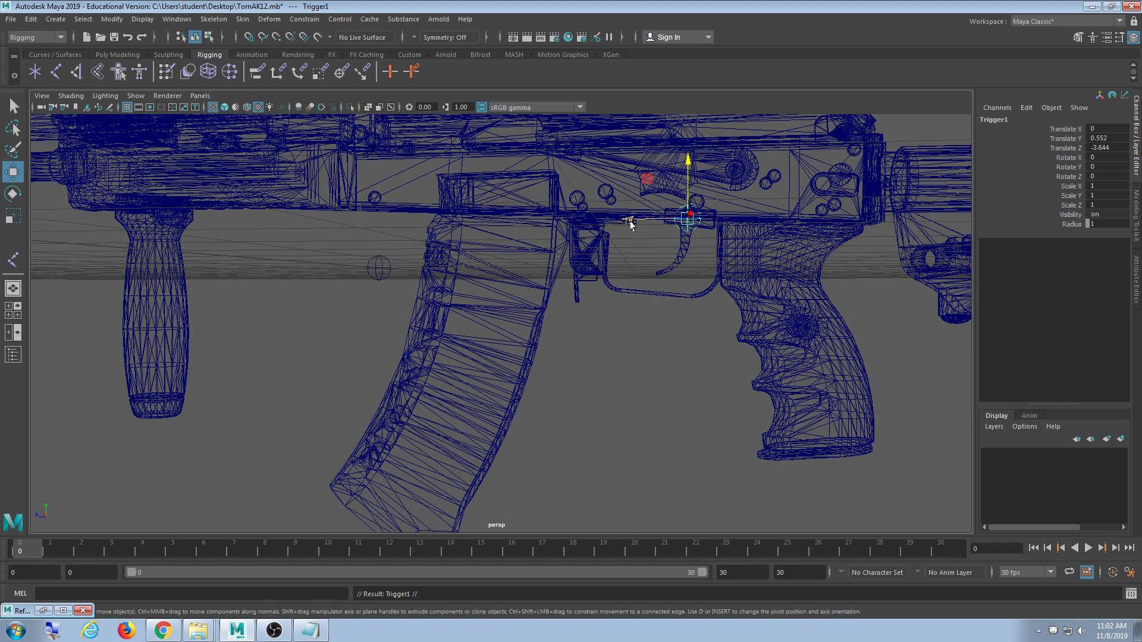
left_click_drag(630, 223, 448, 228)
left_click_drag(509, 182, 455, 273)
left_click_drag(444, 318, 432, 321)
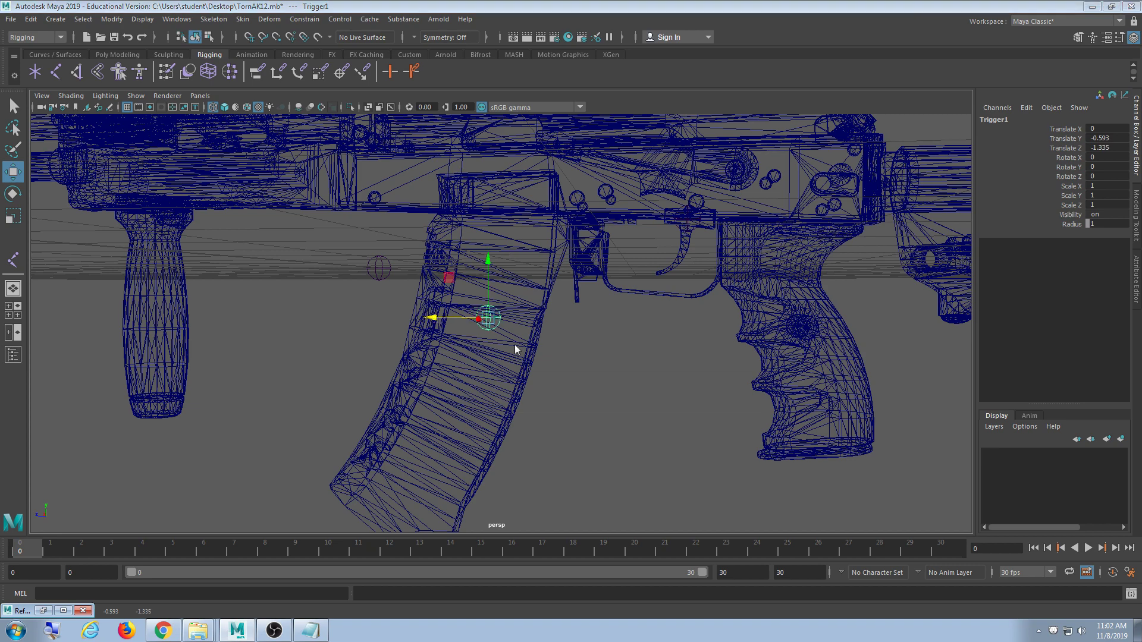
key("space")
key("space")
scroll(470, 443, "down", 5)
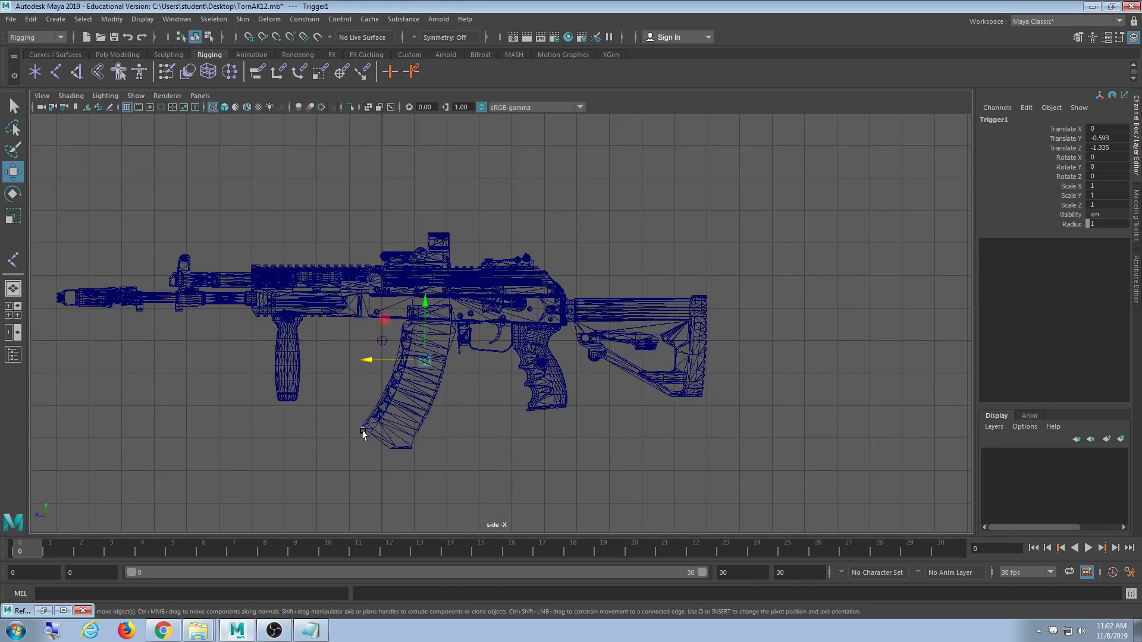
scroll(359, 434, "up", 5)
scroll(487, 367, "up", 3)
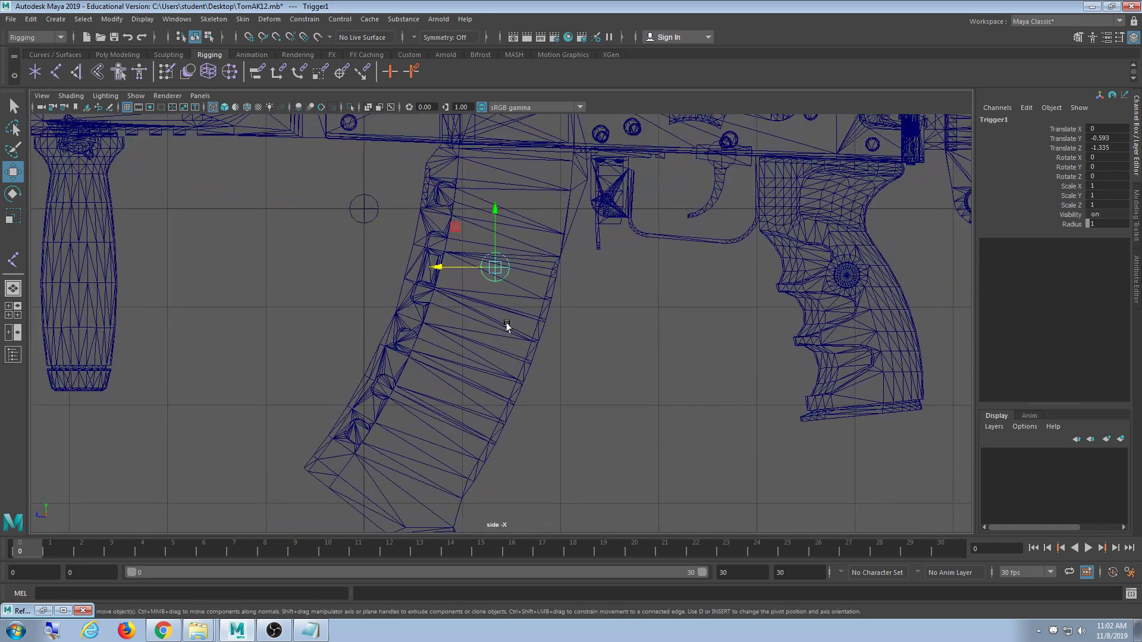
left_click_drag(492, 213, 465, 264)
left_click_drag(445, 319, 430, 320)
left_click_drag(487, 257, 477, 254)
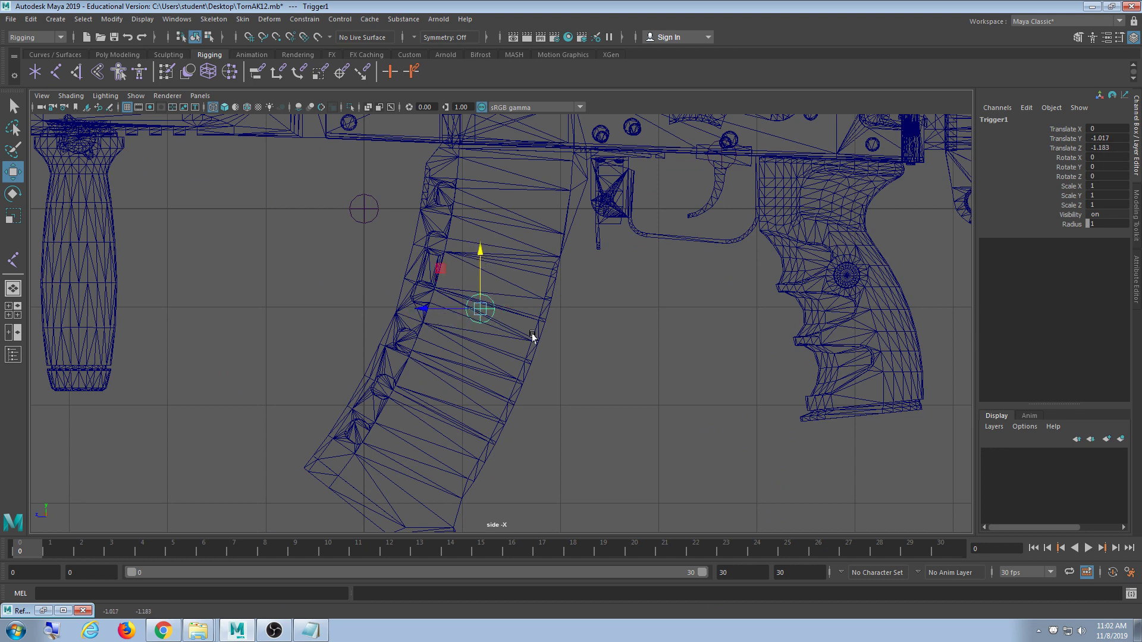
- Fine-tune the joint on the magazine to Translate Y -1.192, Z -1.101
scroll(530, 351, "down", 3)
scroll(516, 366, "up", 2)
scroll(516, 365, "up", 1)
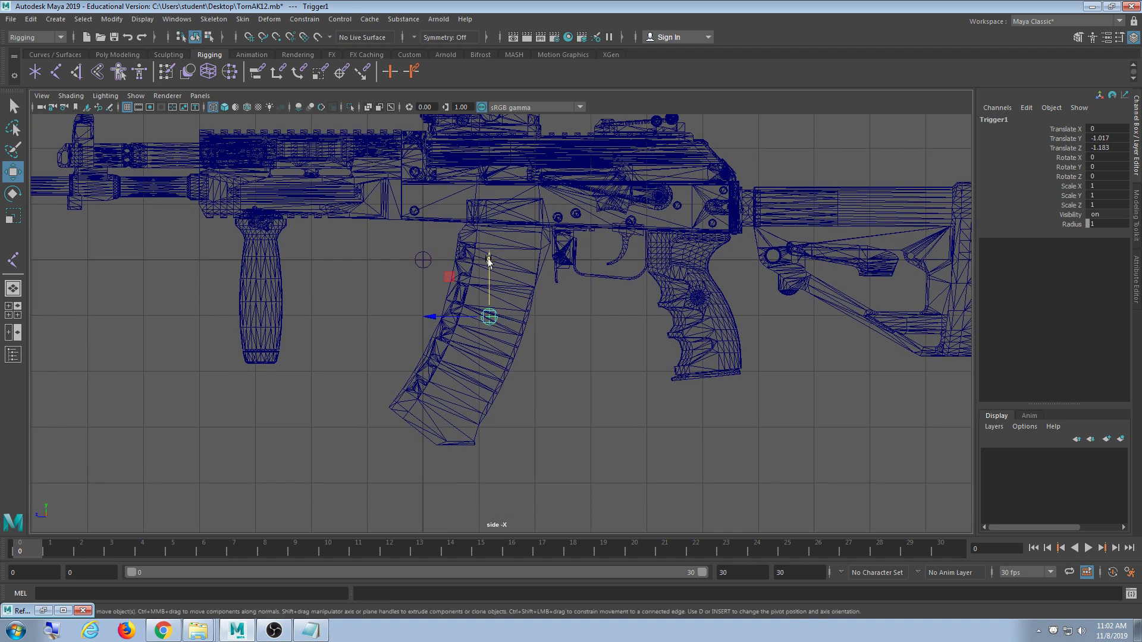
left_click_drag(489, 260, 507, 190)
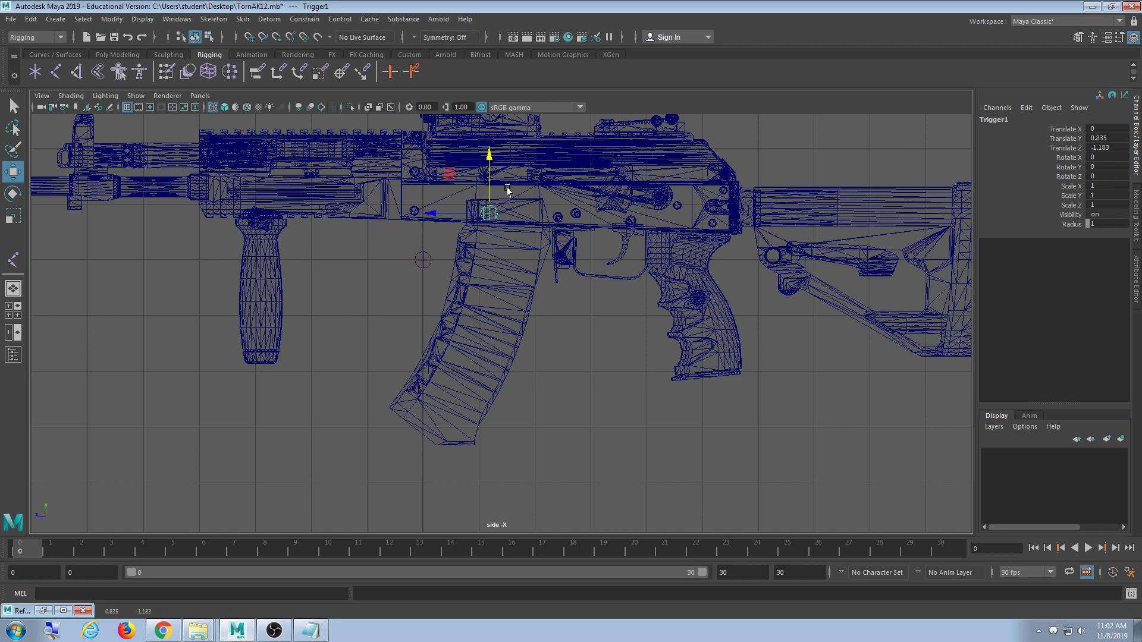
left_click_drag(445, 215, 459, 215)
left_click_drag(504, 158, 467, 272)
left_click_drag(449, 331, 418, 299)
scroll(494, 429, "up", 3)
scroll(476, 391, "up", 2)
left_click_drag(449, 237, 448, 234)
scroll(548, 377, "down", 4)
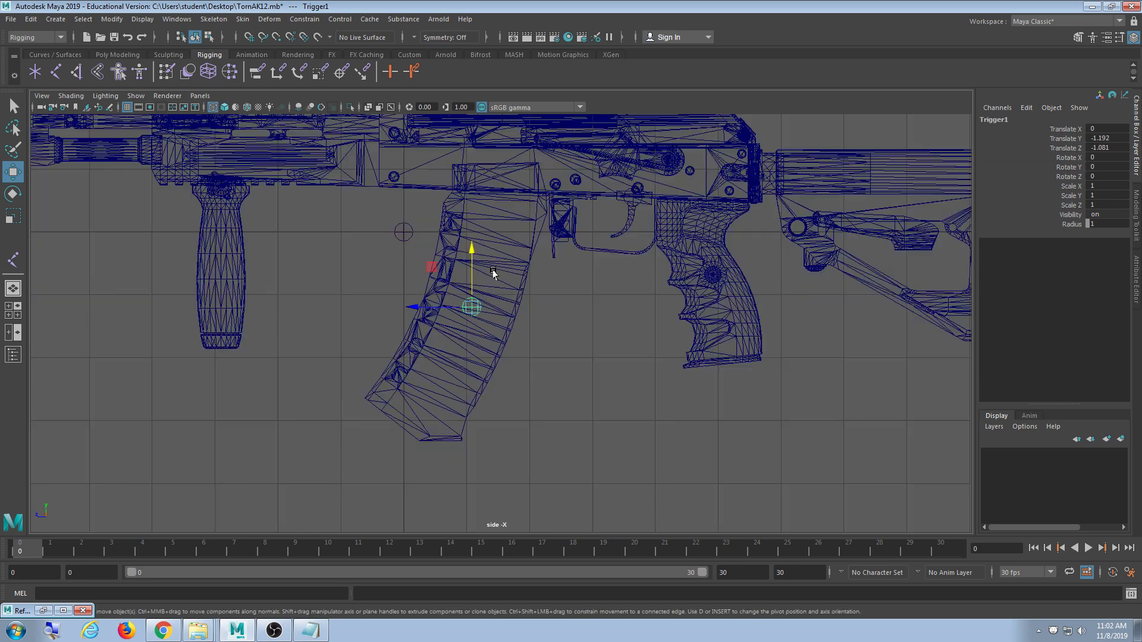
scroll(548, 377, "up", 2)
scroll(443, 309, "up", 1)
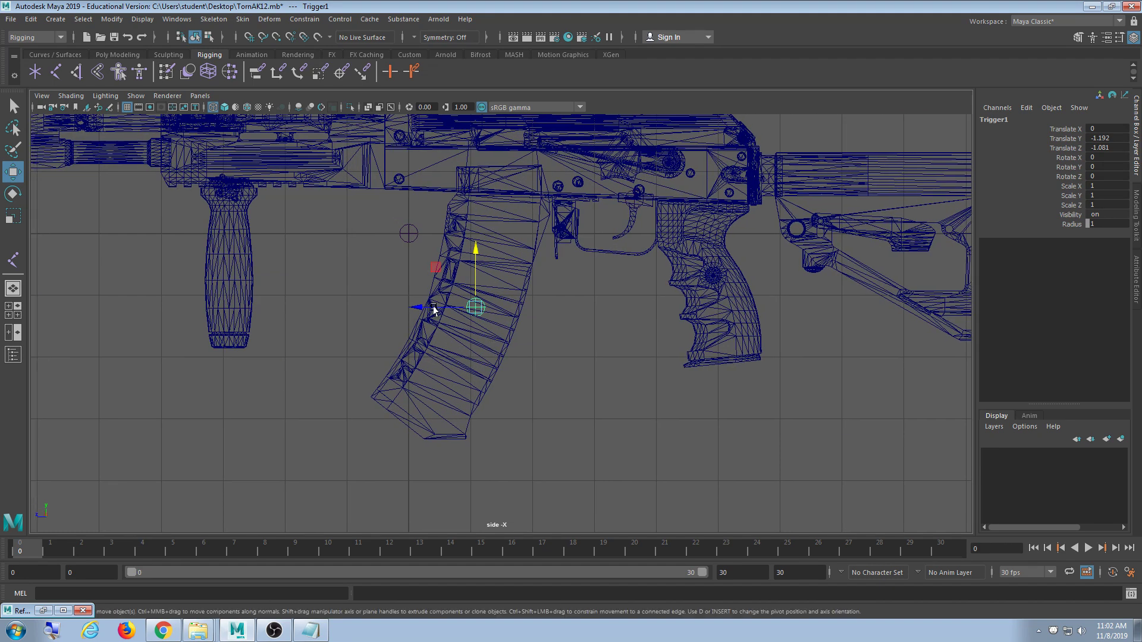
left_click_drag(433, 308, 435, 309)
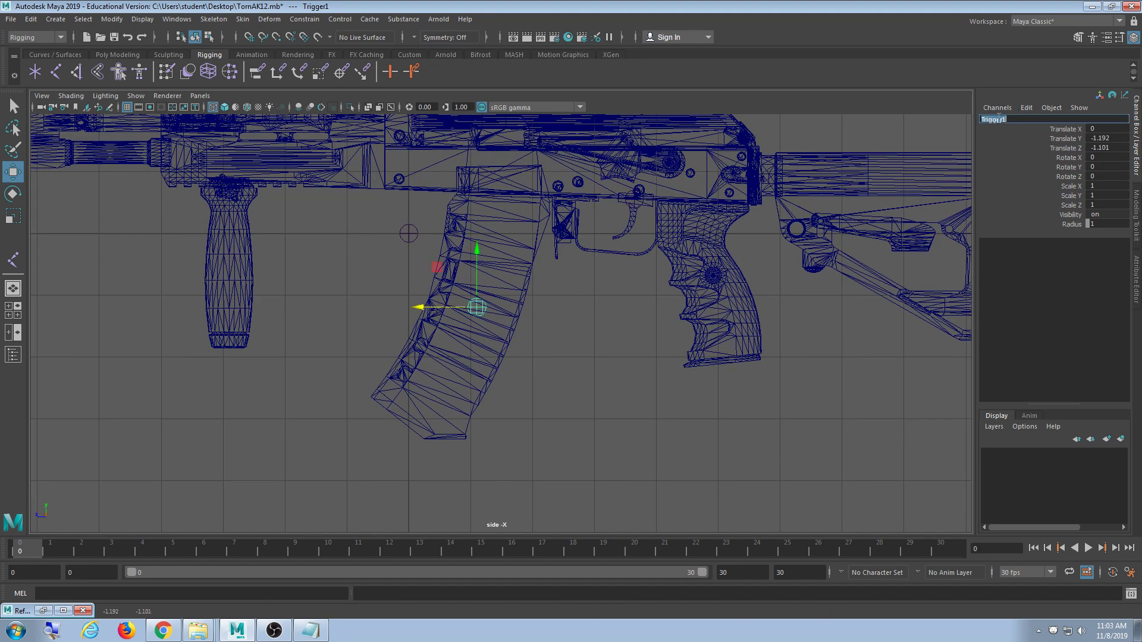
- Rename the magazine joint to Clip
left_click(998, 118)
type("Clip")
key("Return")
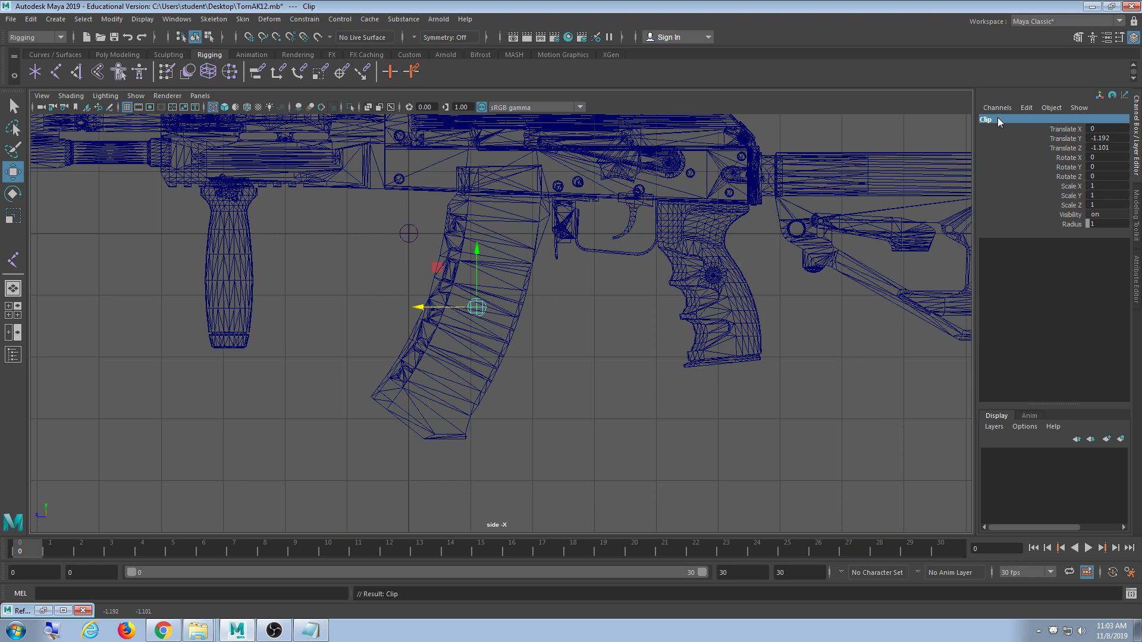
middle_click_drag(575, 314, 567, 388, "alt")
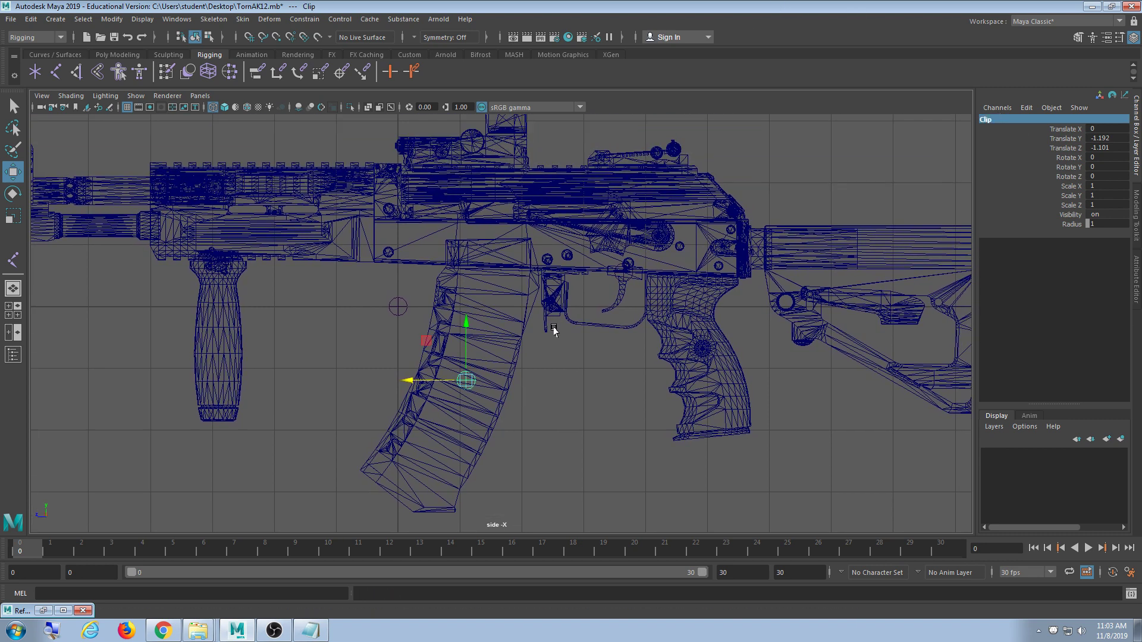
- Return to the textured perspective view and deselect the Clip joint
key("space")
key("space")
scroll(660, 238, "down", 4)
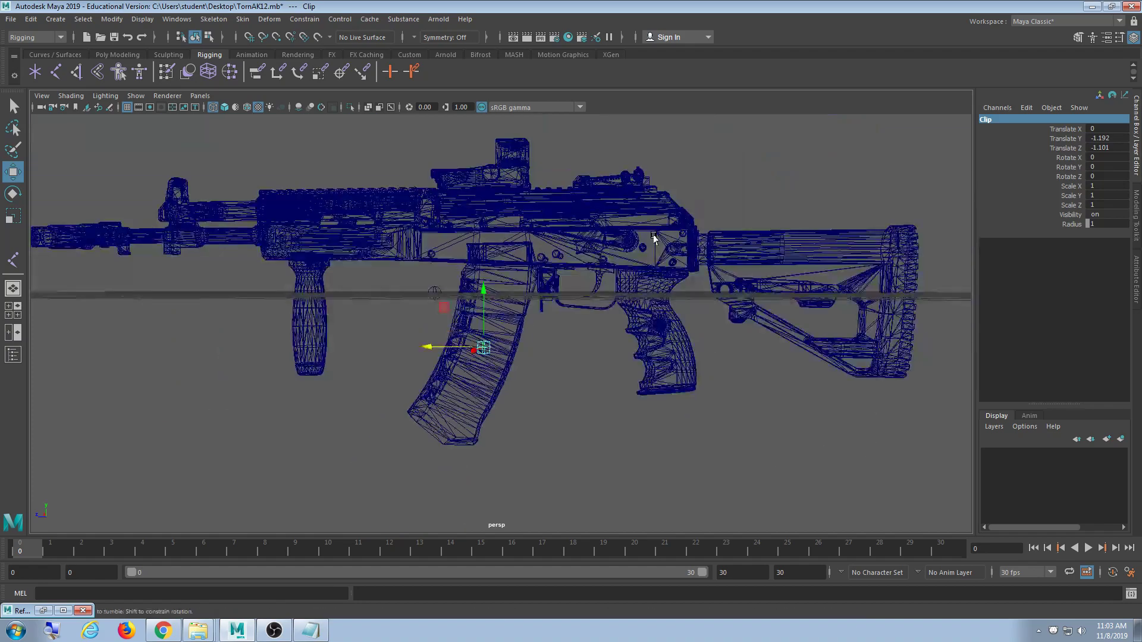
left_click_drag(653, 238, 605, 232, "alt")
middle_click_drag(606, 232, 602, 289, "alt")
key("6")
left_click(622, 195)
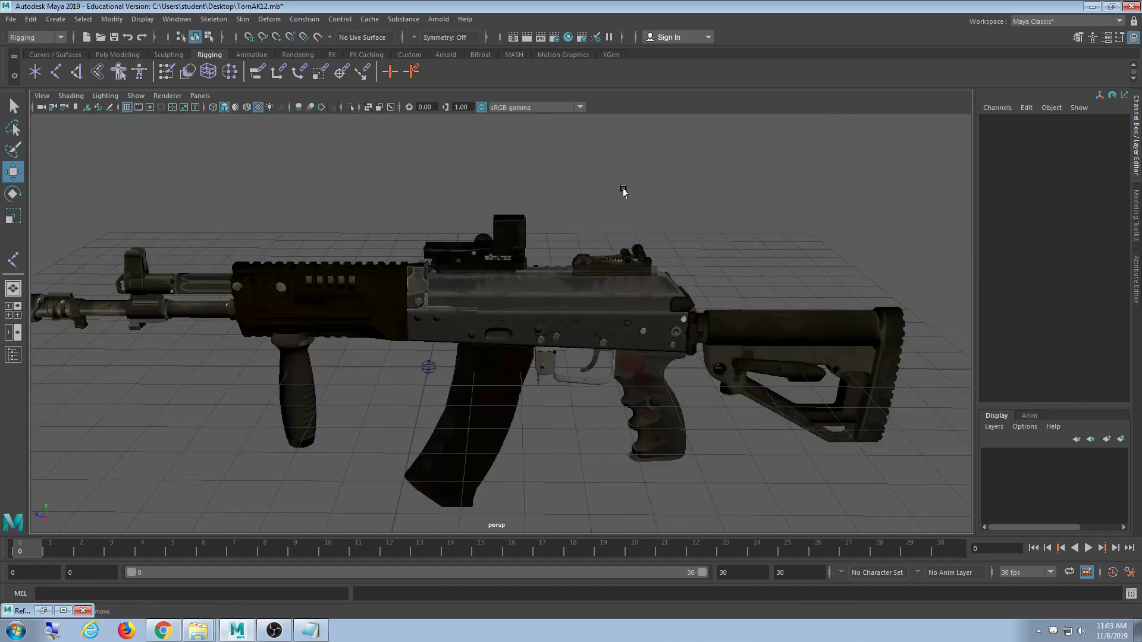
- Orbit and zoom the rifle toward the rear sight
mouse_move(622, 194)
left_mouse_down("alt")
mouse_move(533, 270)
mouse_move(606, 197)
left_mouse_up("alt")
scroll(547, 291, "up", 4)
mouse_move(547, 291)
left_mouse_down("alt")
mouse_move(500, 268)
mouse_move(555, 288)
left_mouse_up("alt")
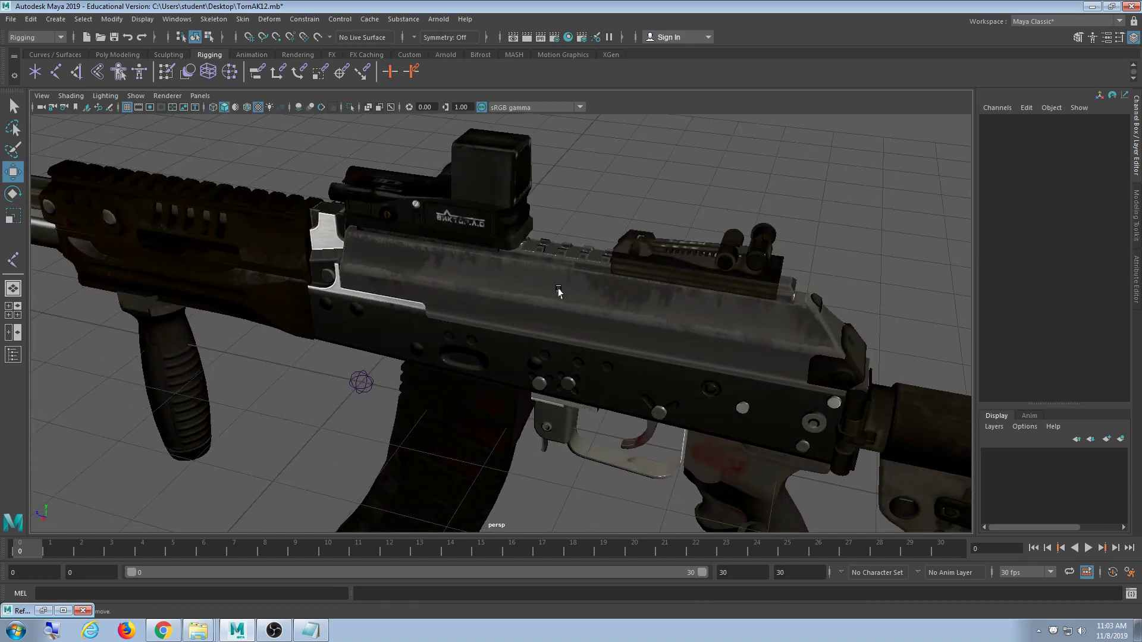
scroll(433, 351, "up", 6)
left_click_drag(434, 349, 629, 348, "alt")
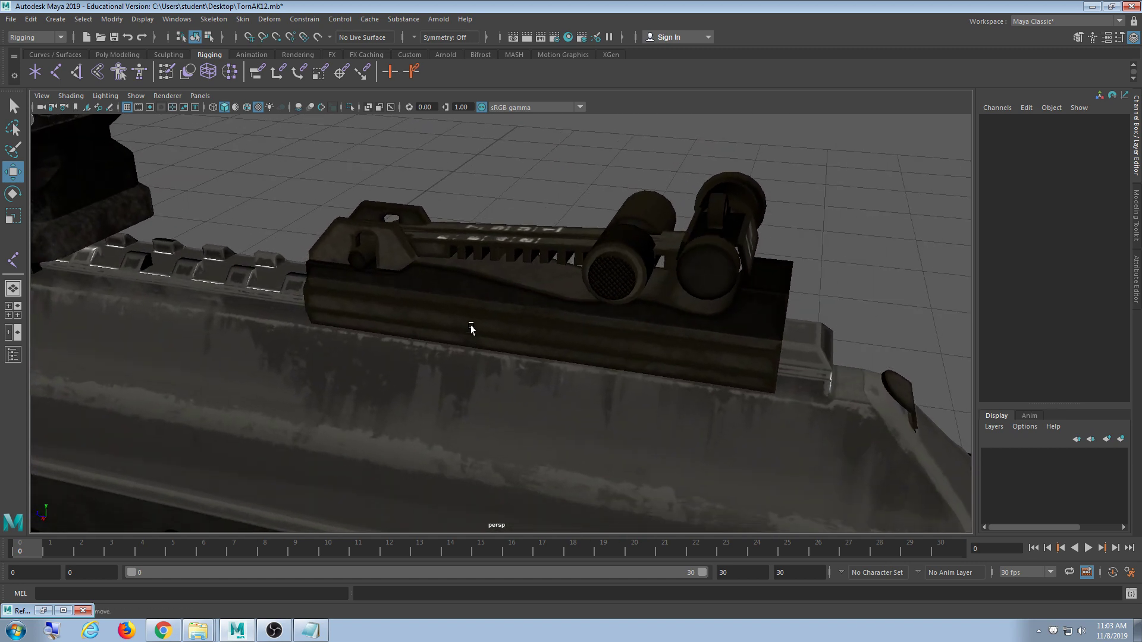
- Select and frame the rear sight, inspect it side-on, then return to the four-pane layout
left_click(373, 262)
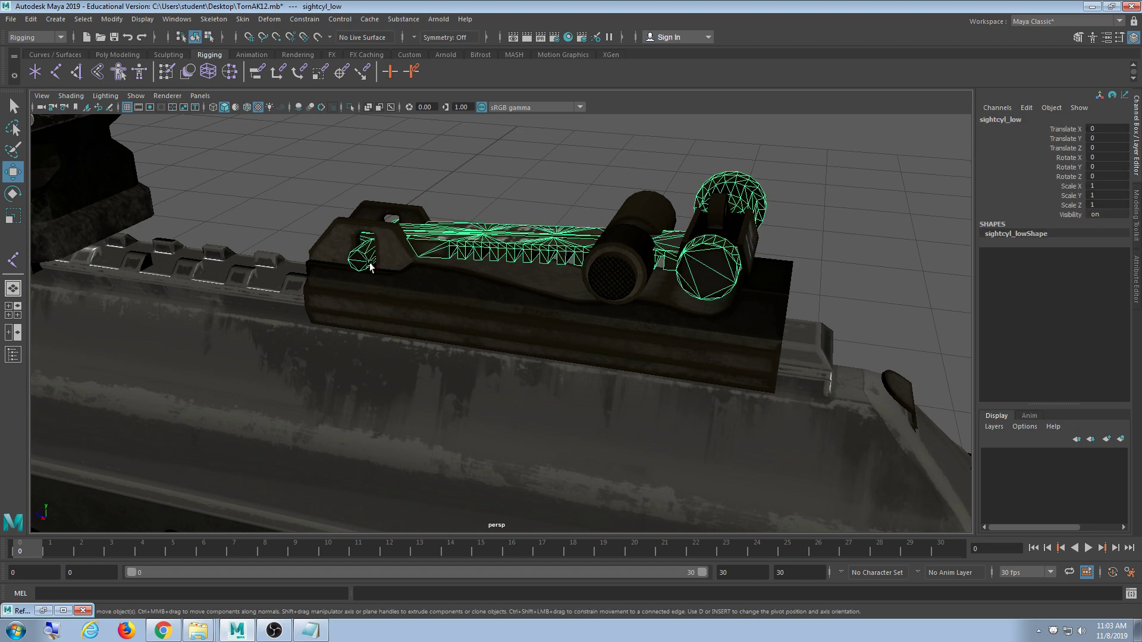
key("f")
left_click_drag(432, 428, 438, 422, "alt")
scroll(438, 423, "down", 7)
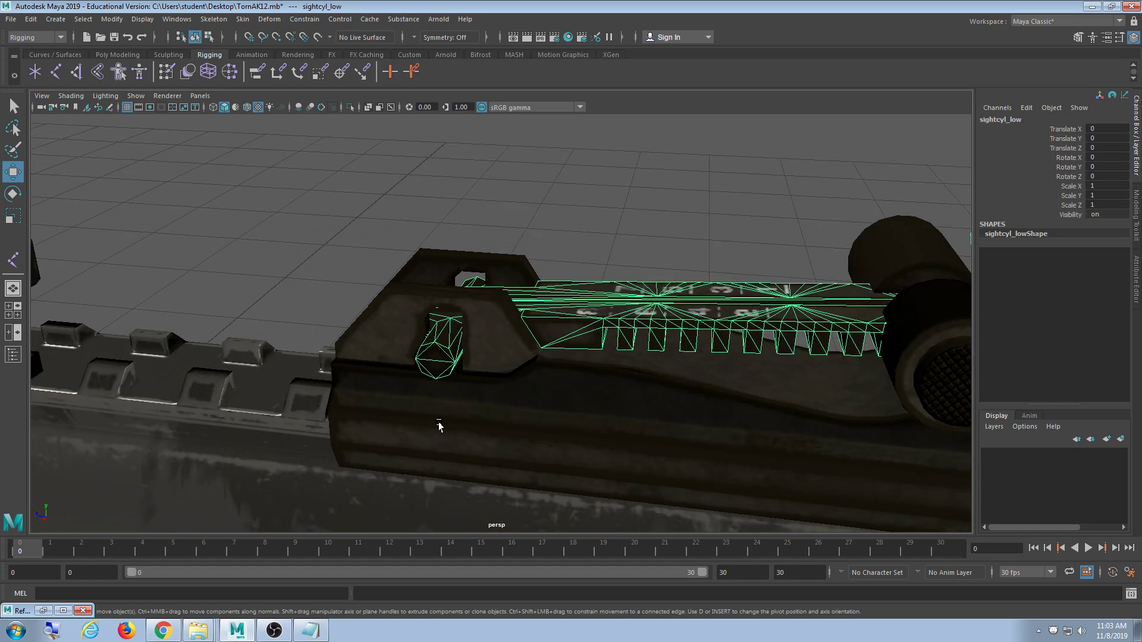
scroll(438, 422, "up", 5)
scroll(439, 426, "up", 2)
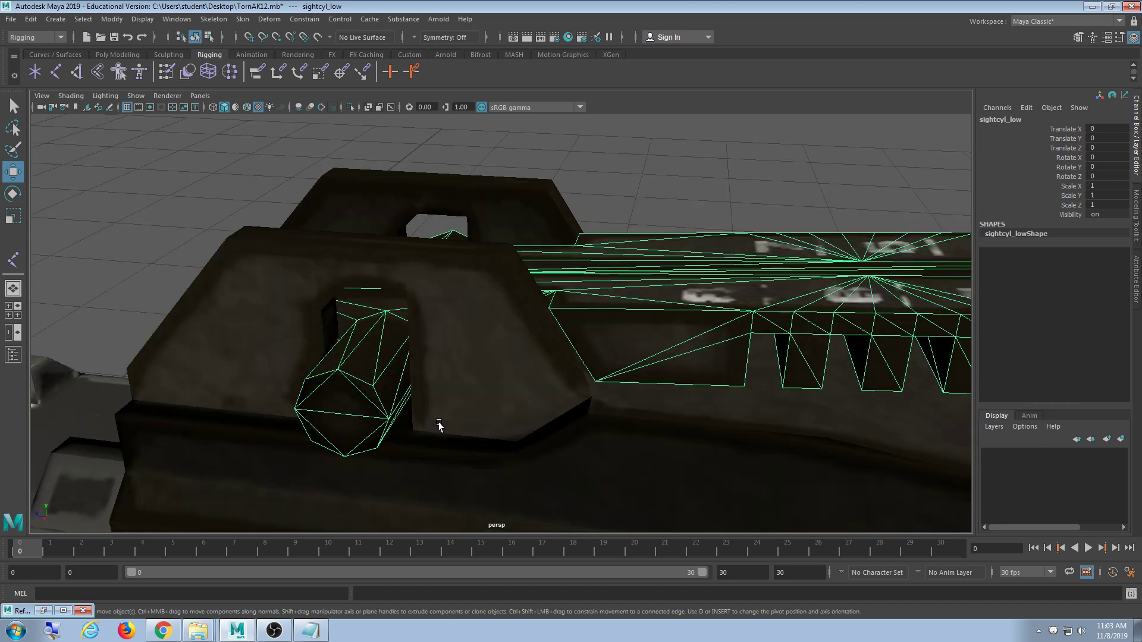
scroll(440, 421, "down", 6)
scroll(436, 418, "up", 3)
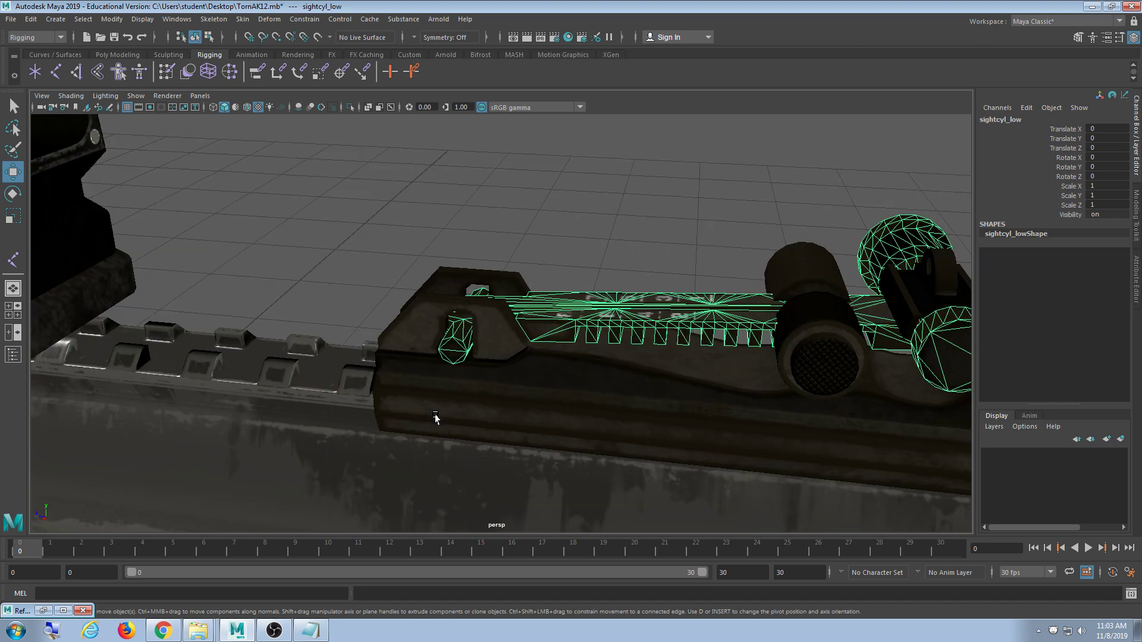
scroll(435, 415, "up", 2)
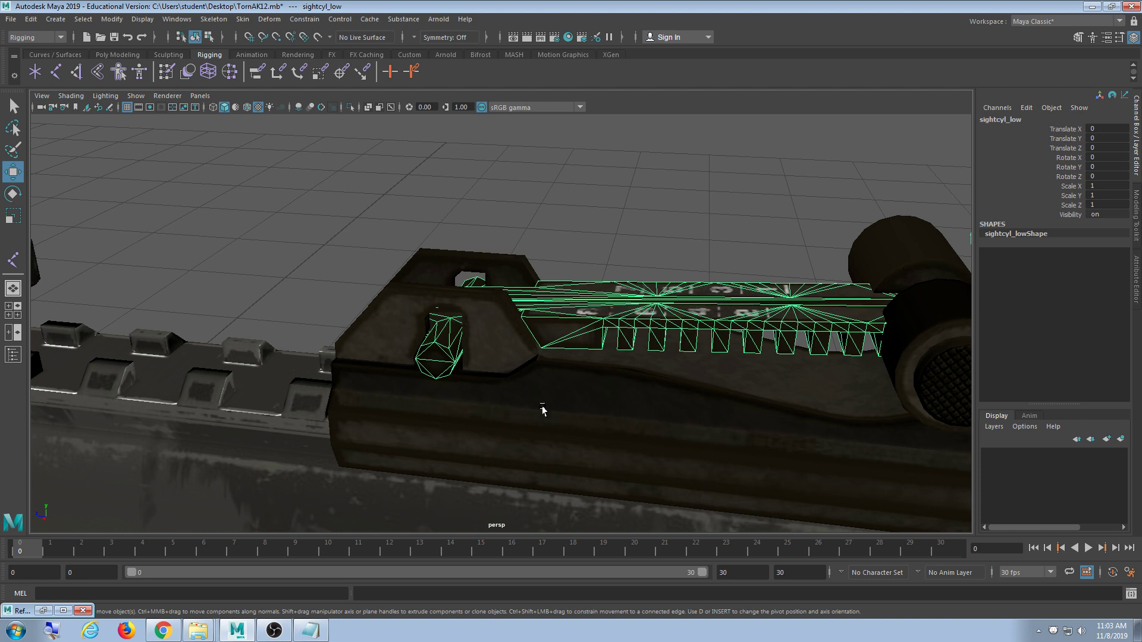
scroll(542, 411, "down", 6)
scroll(460, 409, "up", 3)
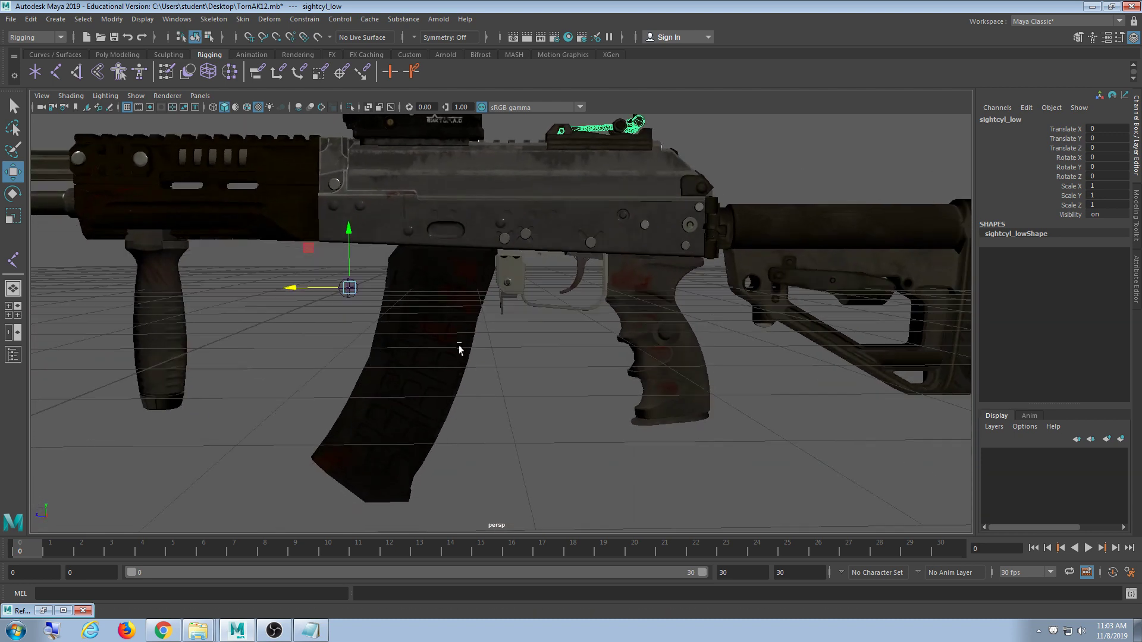
scroll(459, 350, "down", 3)
key("space")
key("space")
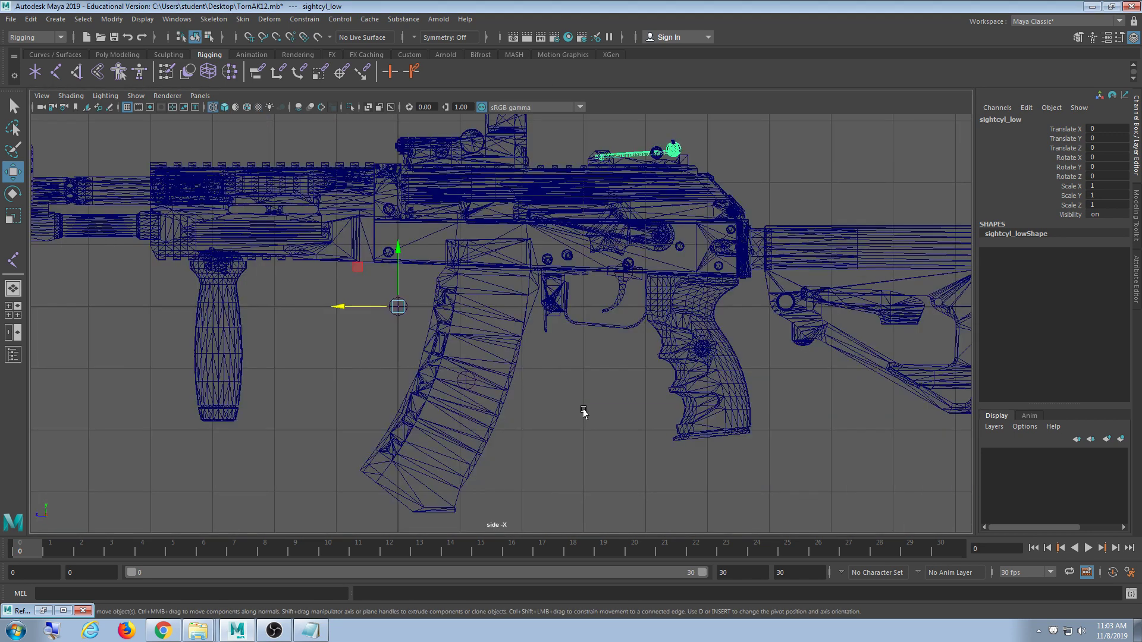
- Select the spare Clip1 joint in the magazine and move it up and back toward the rear sight
left_click(483, 385)
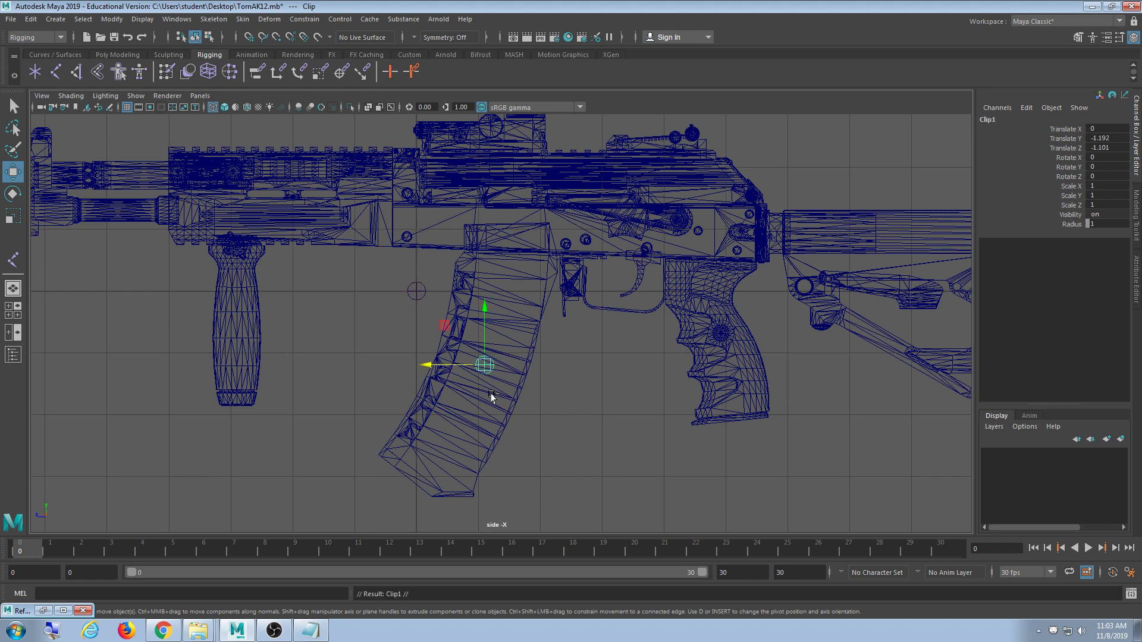
middle_click_drag(528, 467, 480, 389, "shift")
middle_click_drag(452, 369, 580, 358, "shift")
scroll(591, 357, "up", 1)
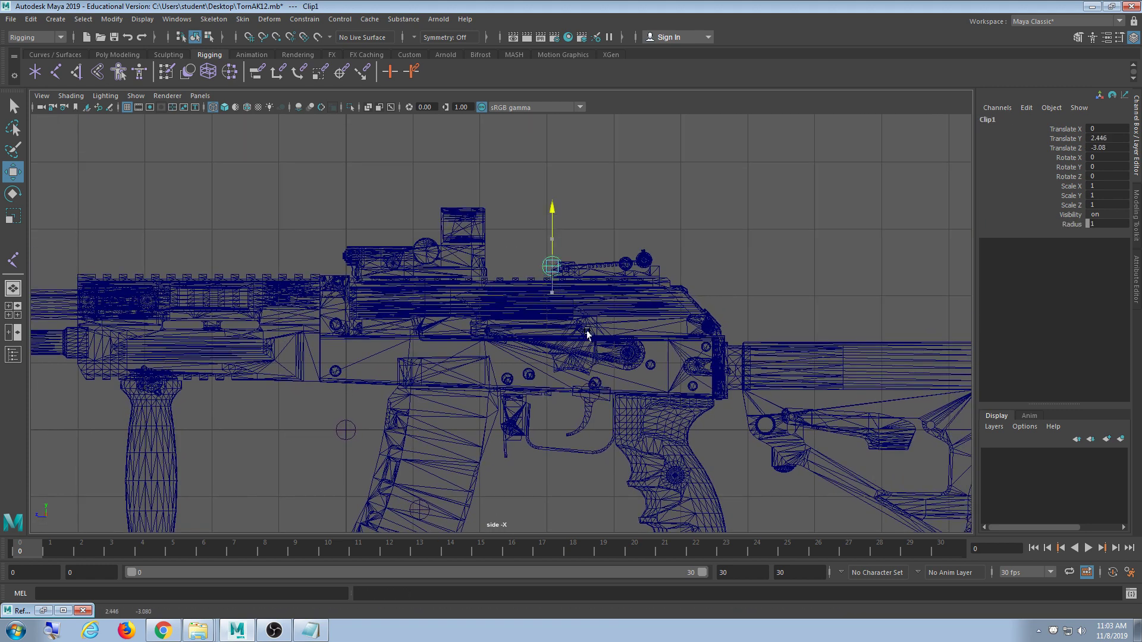
scroll(603, 333, "up", 8)
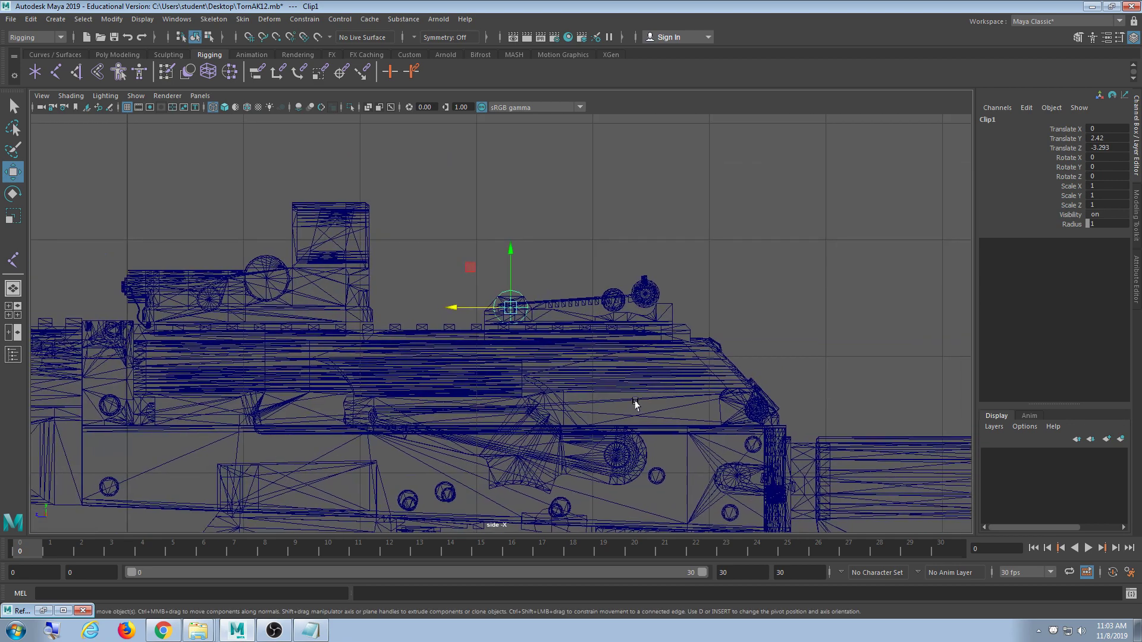
scroll(589, 404, "up", 8)
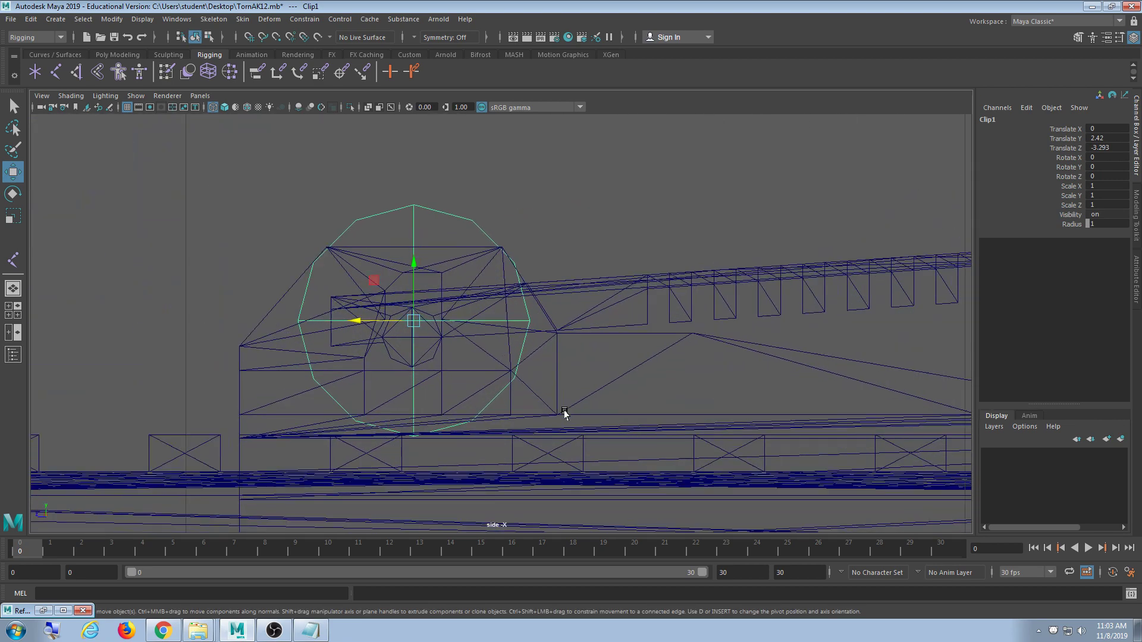
scroll(602, 365, "up", 3)
- Centre the joint on the rear sight cylinder at Translate Y 2.398, Z -3.29
middle_click_drag(523, 322, 539, 359, "alt")
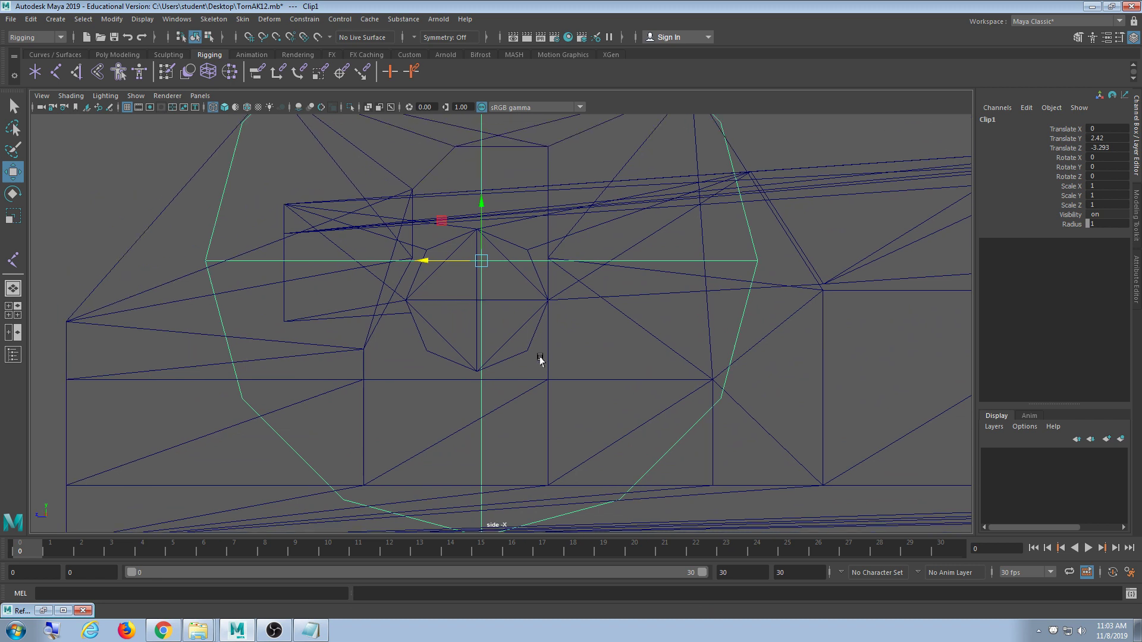
middle_click_drag(527, 301, 558, 357, "shift")
scroll(557, 356, "down", 10)
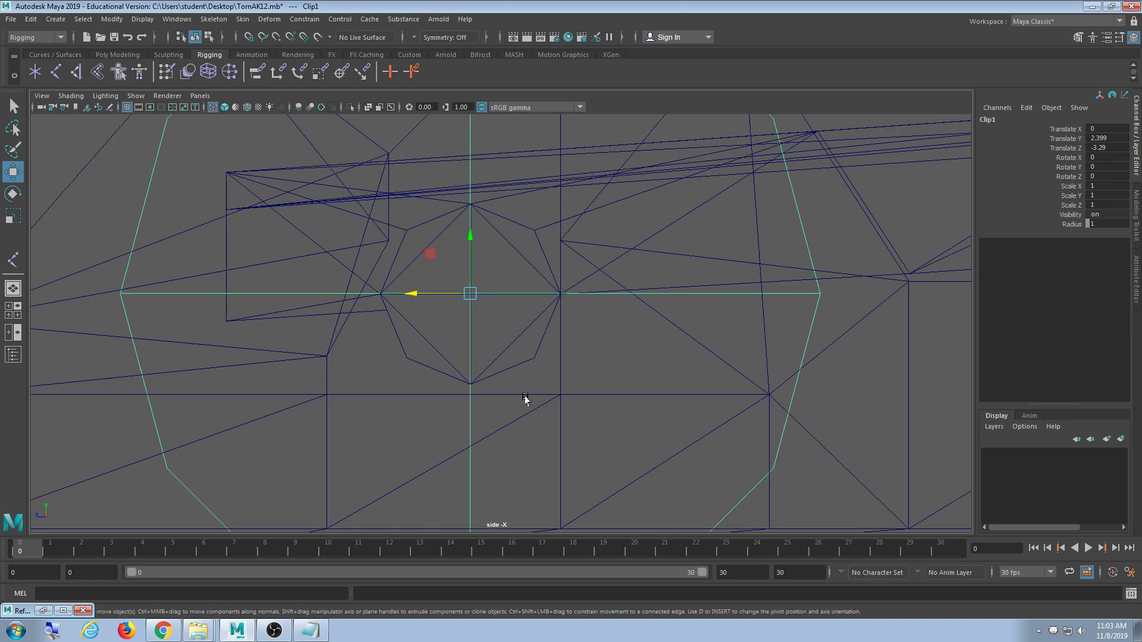
scroll(565, 412, "up", 12)
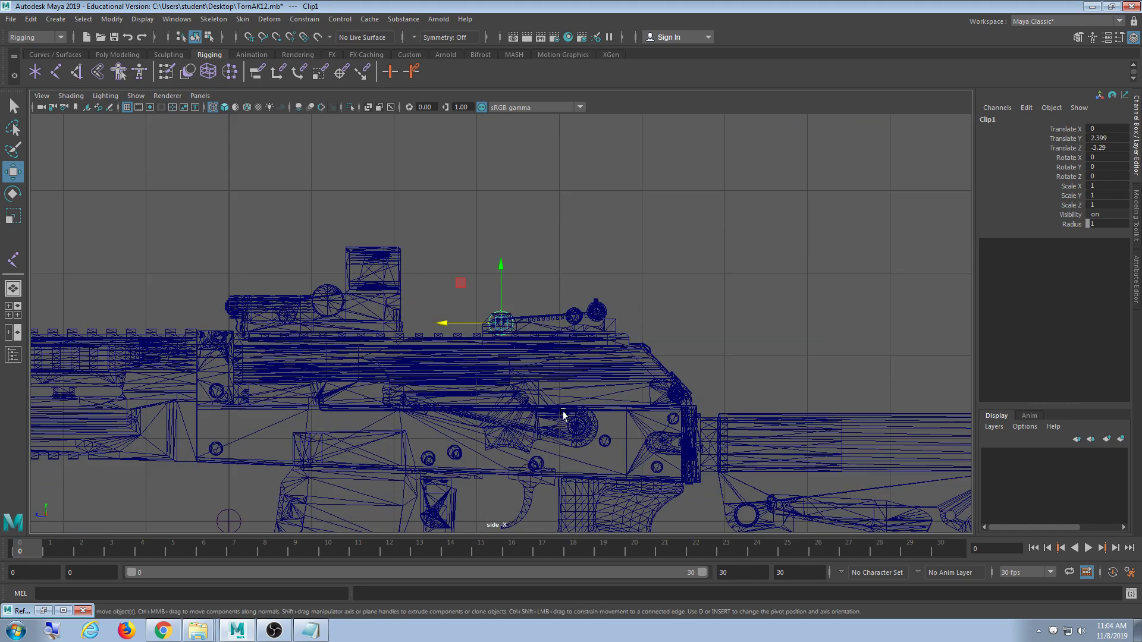
scroll(548, 412, "down", 6)
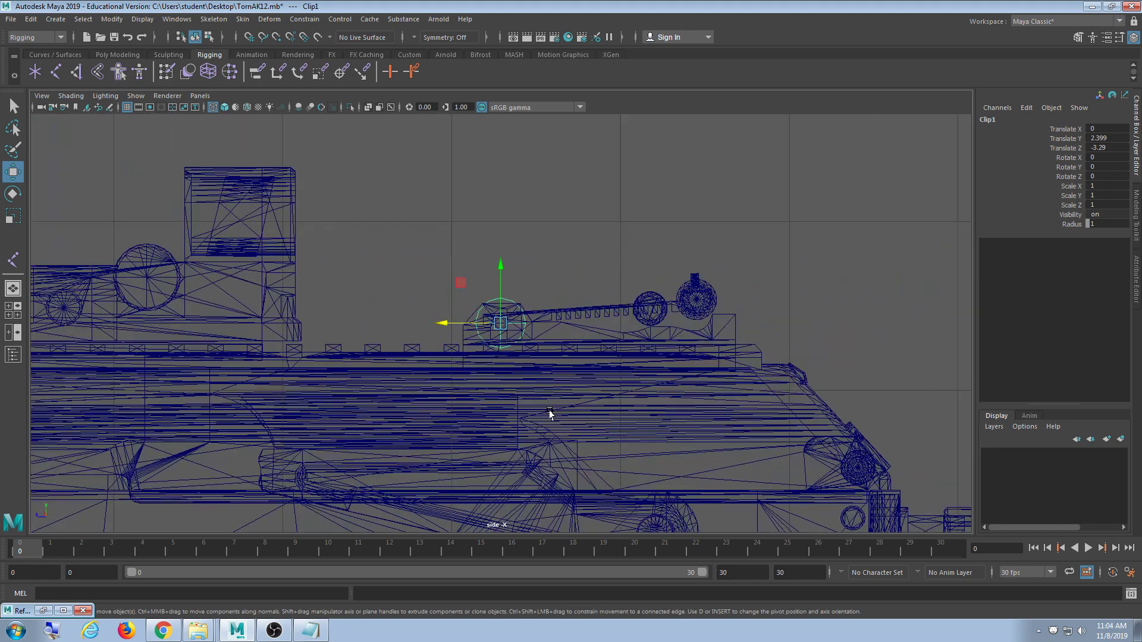
scroll(548, 413, "up", 9)
scroll(543, 387, "up", 6)
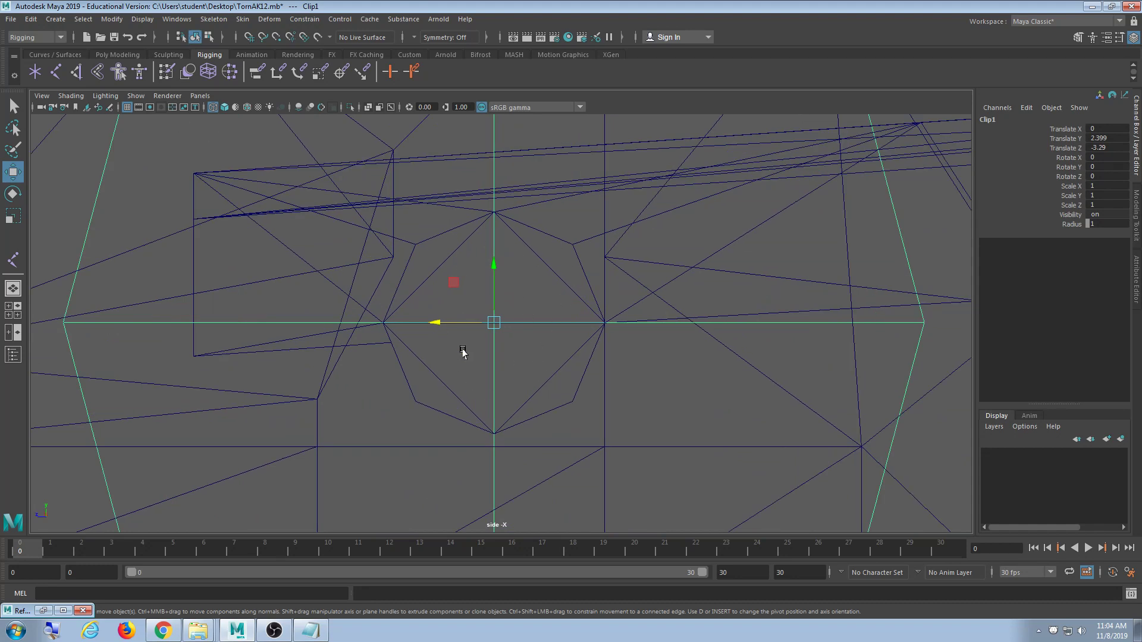
scroll(484, 283, "up", 6)
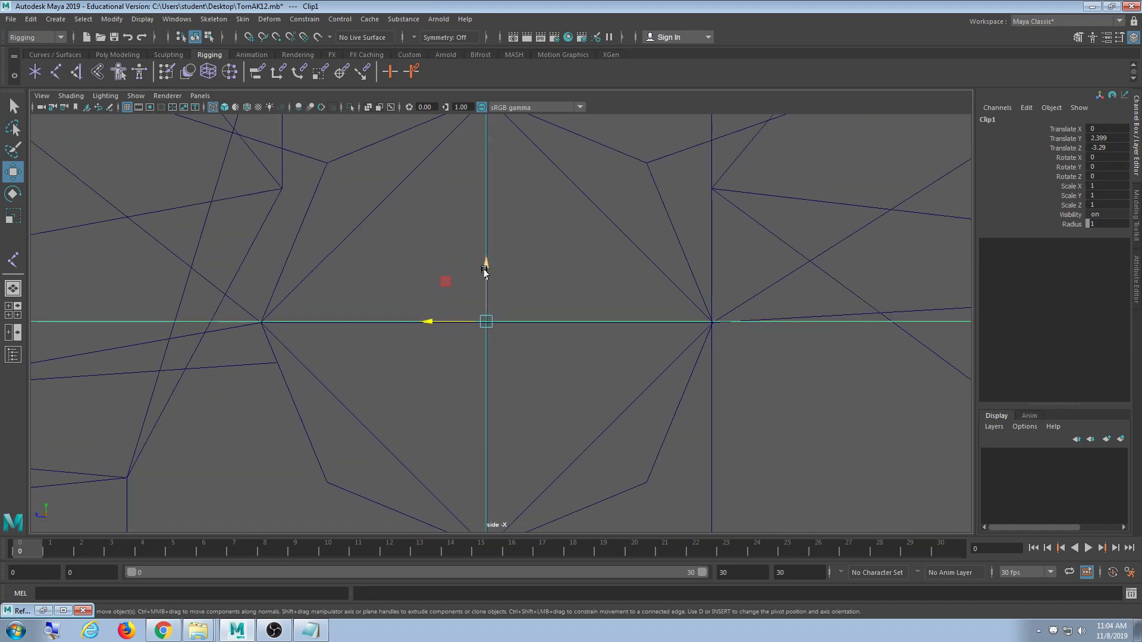
left_click_drag(485, 272, 486, 273)
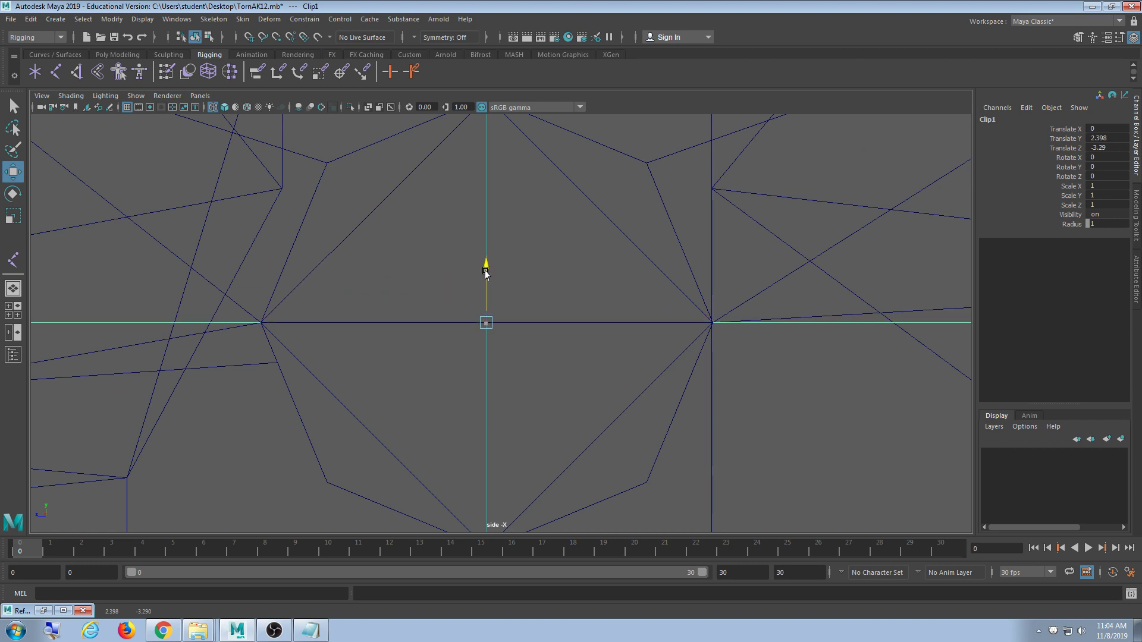
left_click_drag(435, 322, 436, 322)
- Rename the joint to Sight in the Channel Box
scroll(528, 344, "down", 15)
scroll(527, 359, "up", 10)
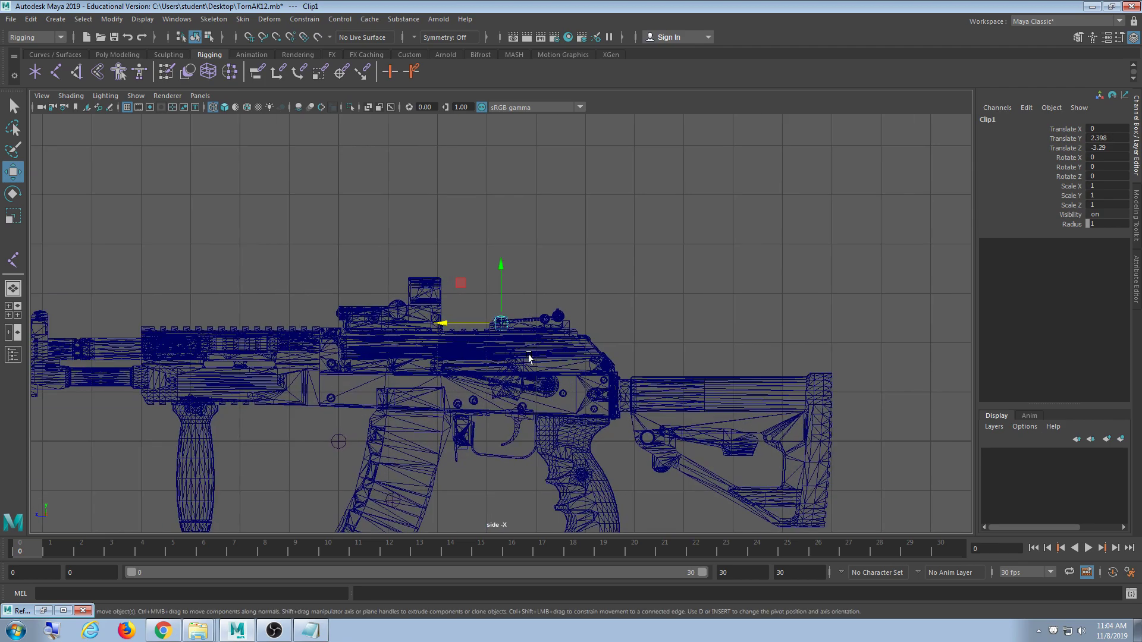
scroll(524, 363, "up", 8)
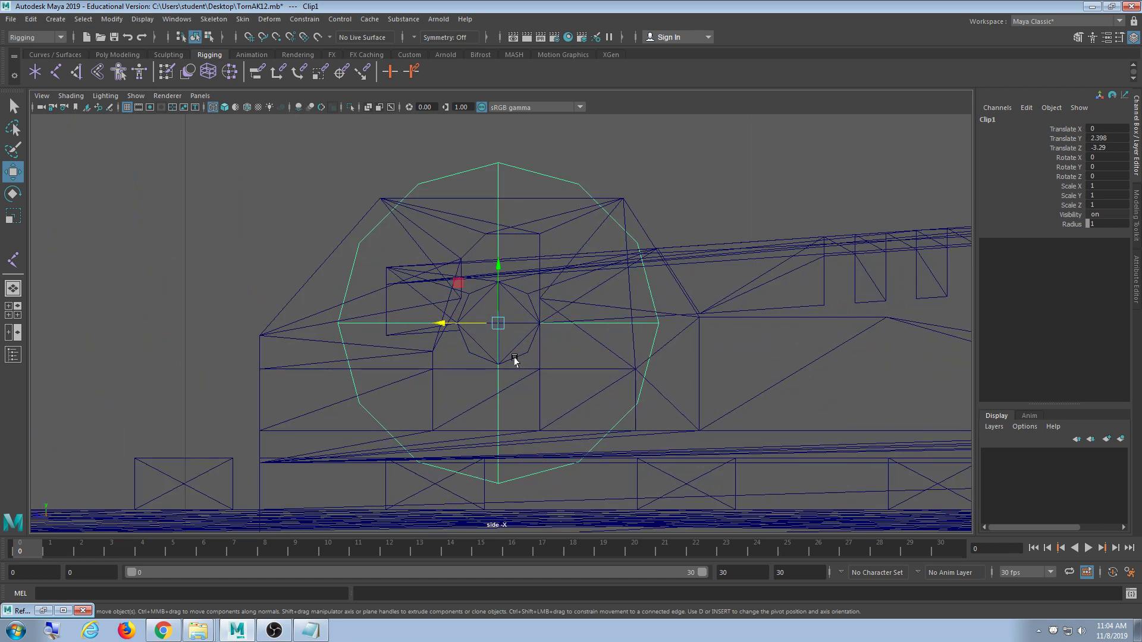
left_click(1005, 120)
type("Sight")
key("Return")
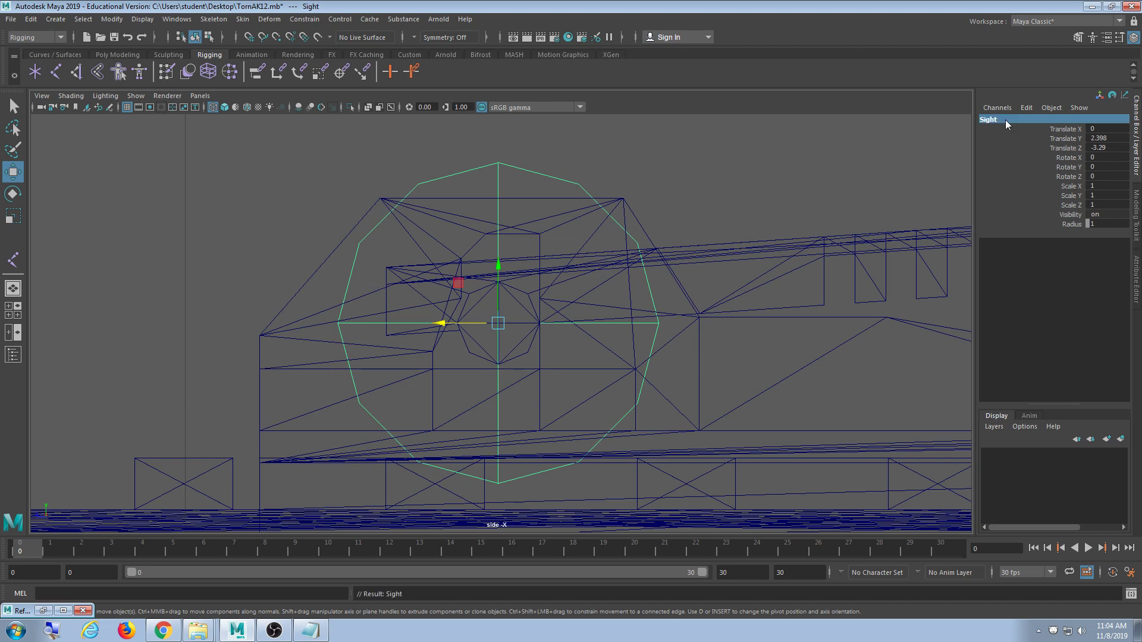
- Clear the selection, maximize the perspective view and orbit in close to the trigger area
scroll(690, 364, "down", 6)
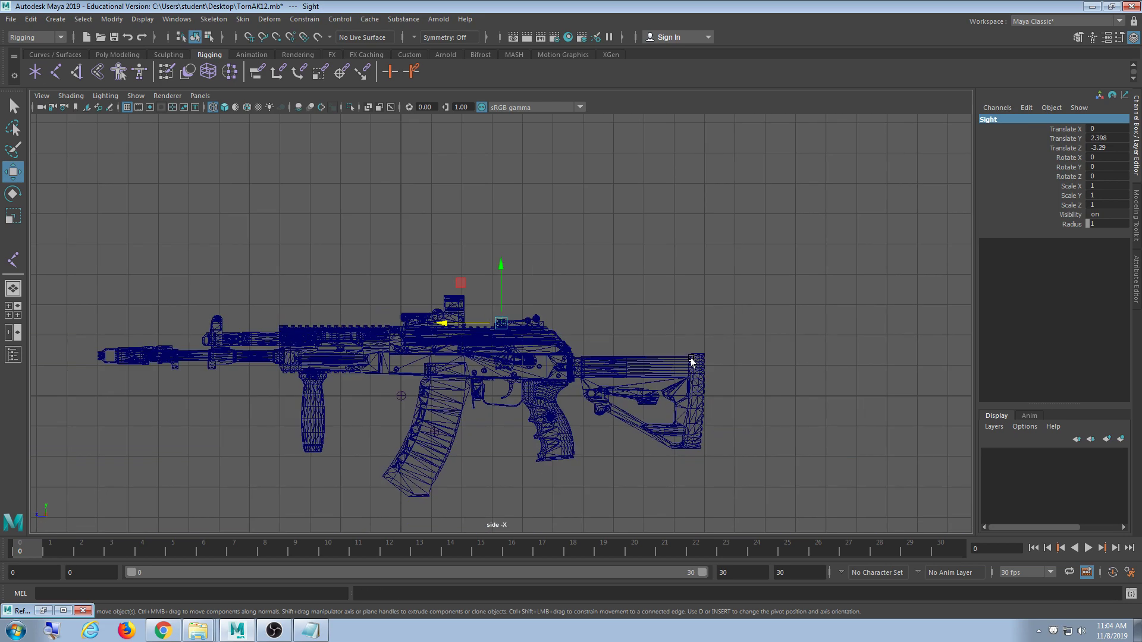
scroll(688, 362, "up", 8)
left_click(713, 247)
key("space")
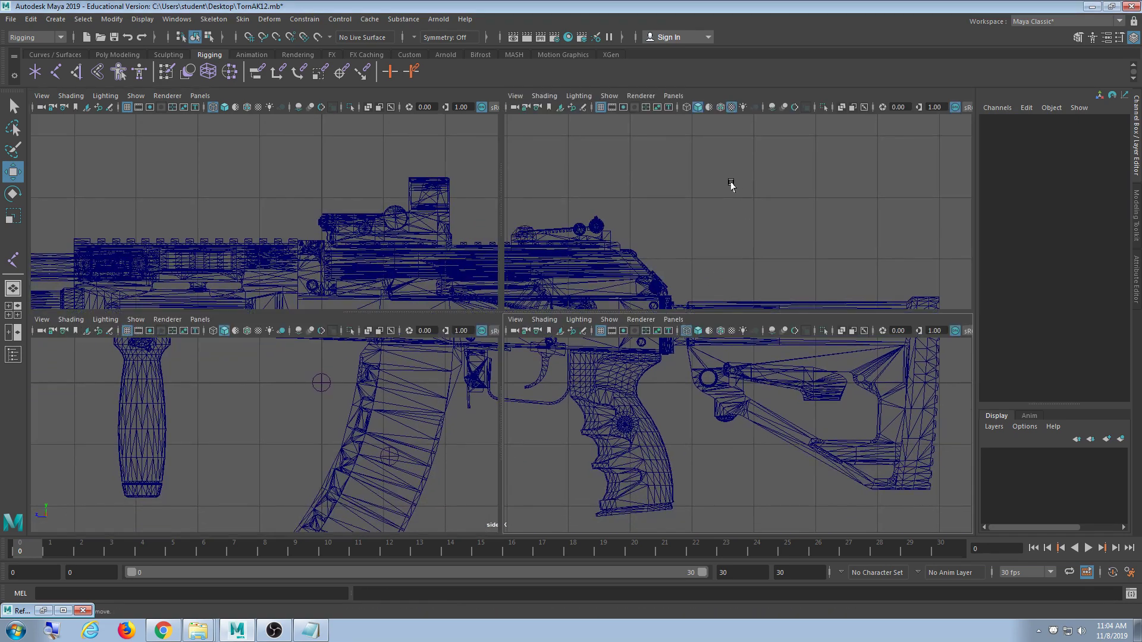
key("space")
left_click_drag(687, 272, 647, 307, "alt")
middle_click_drag(646, 307, 626, 343, "alt")
left_click_drag(627, 343, 579, 351, "alt")
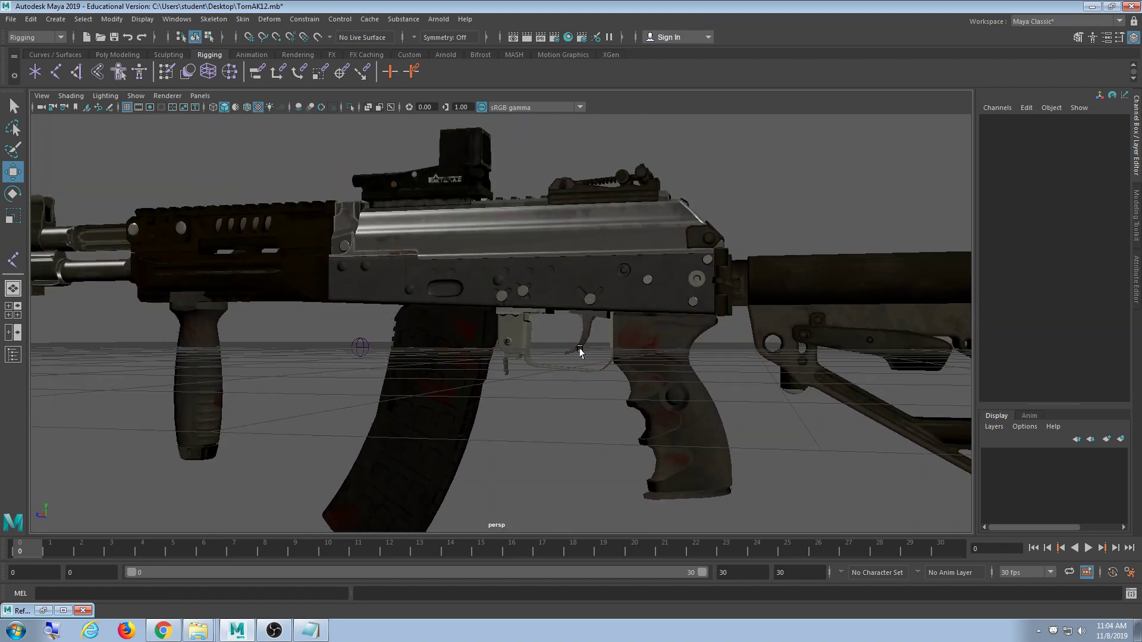
right_click_drag(579, 352, 676, 371, "alt")
left_click_drag(714, 364, 562, 351, "alt")
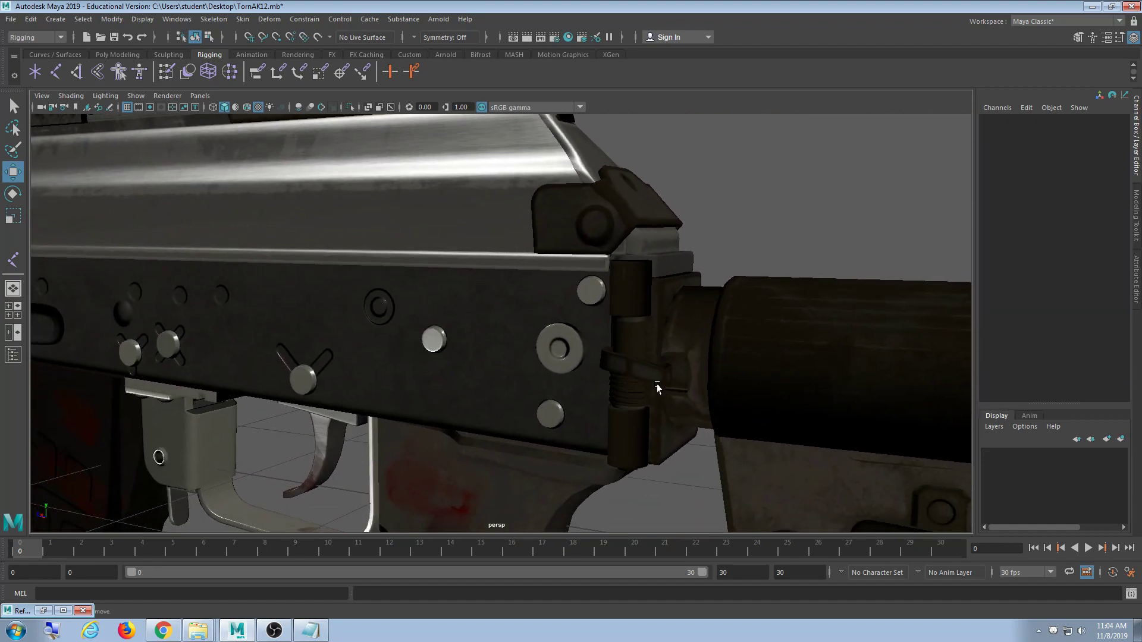
- Check the rear receiver parts, then select the stockcyl_low hinge cylinder where the stock meets the receiver
left_click(559, 346)
left_click_drag(664, 388, 457, 405, "alt")
left_click(460, 344)
middle_click_drag(456, 405, 530, 390, "alt")
scroll(400, 398, "up", 4)
middle_click_drag(156, 401, 452, 380, "alt")
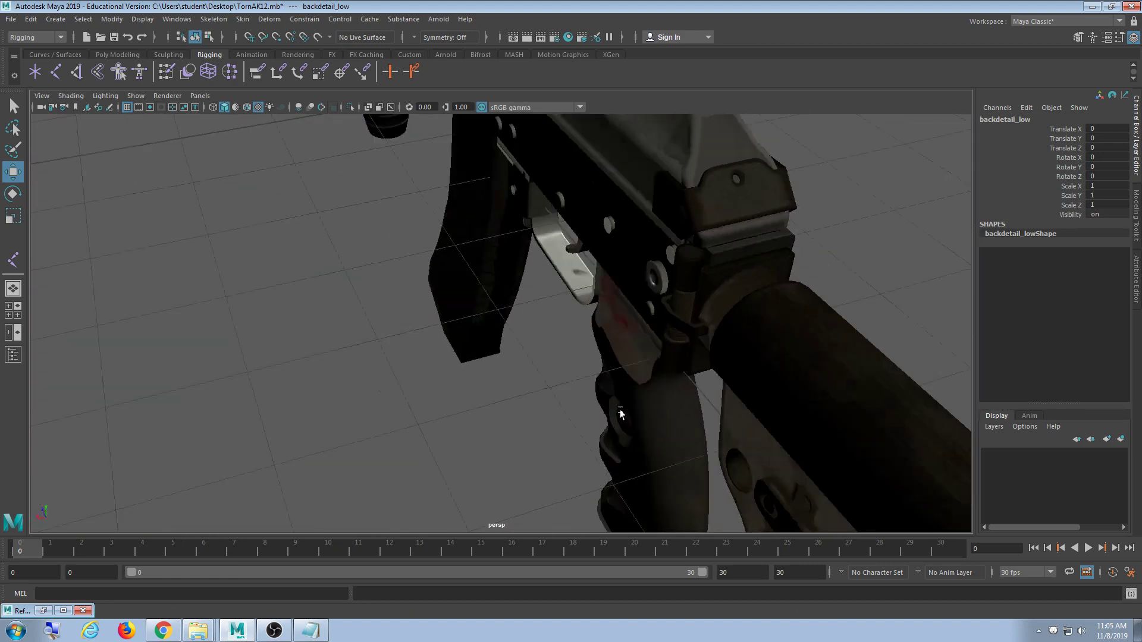
left_click_drag(621, 414, 616, 374, "alt")
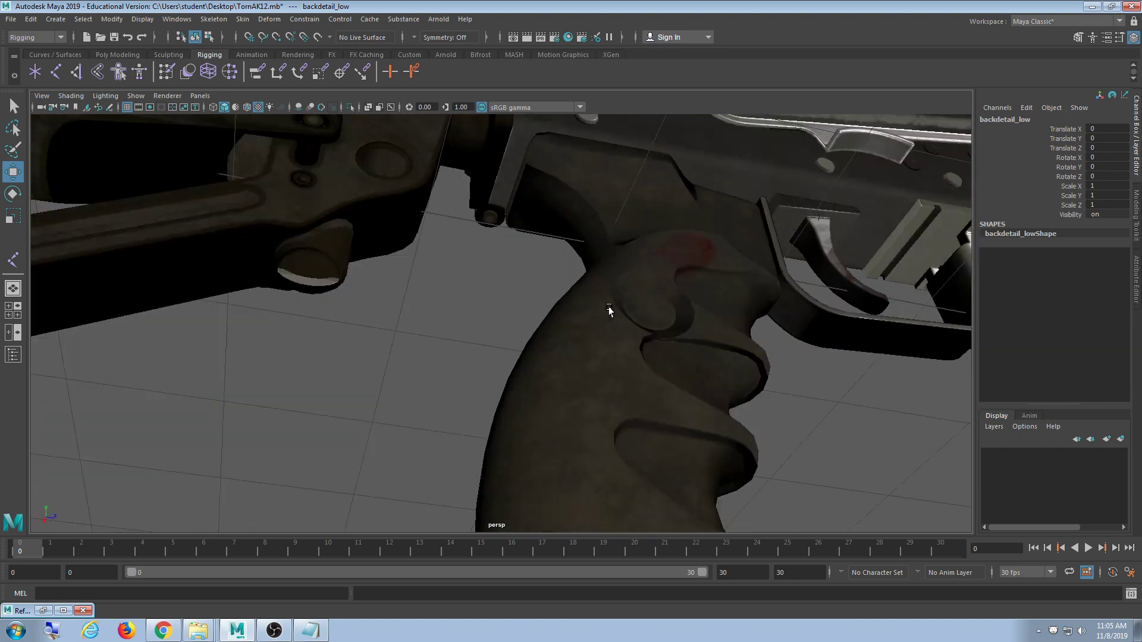
left_click_drag(669, 284, 515, 381, "alt")
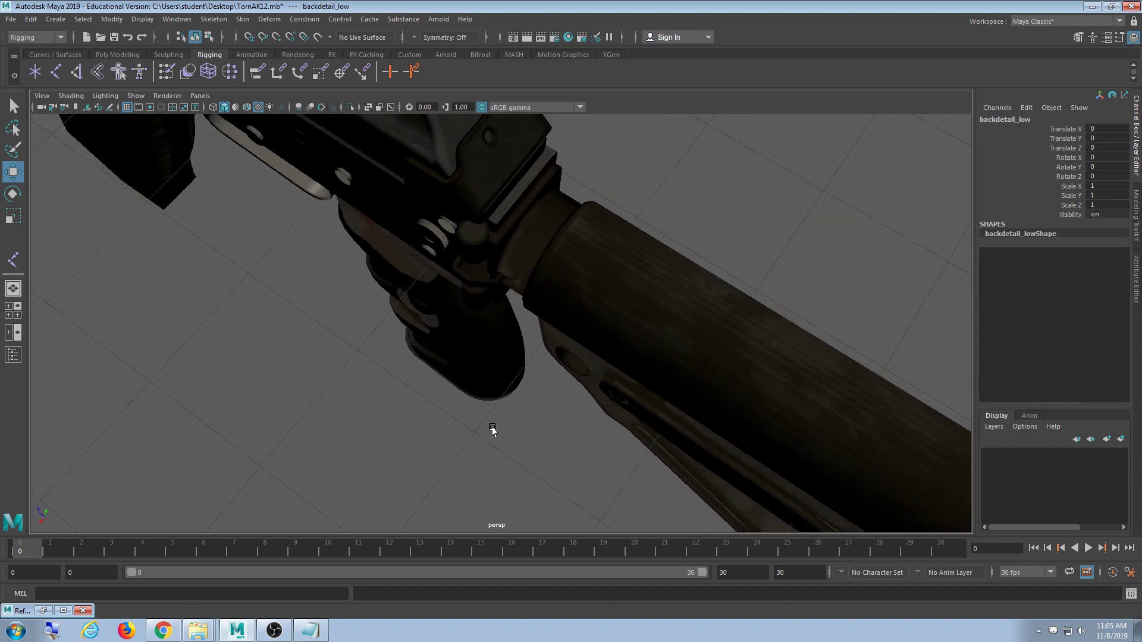
left_click_drag(492, 430, 467, 353, "alt")
left_click(467, 353)
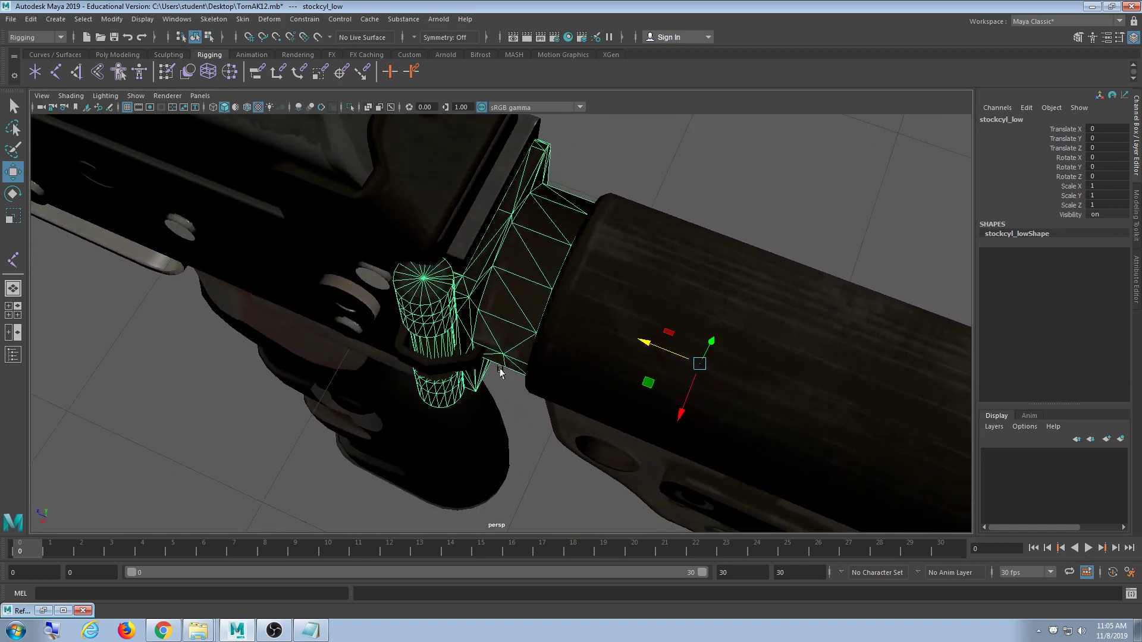
left_click_drag(500, 372, 528, 295, "alt")
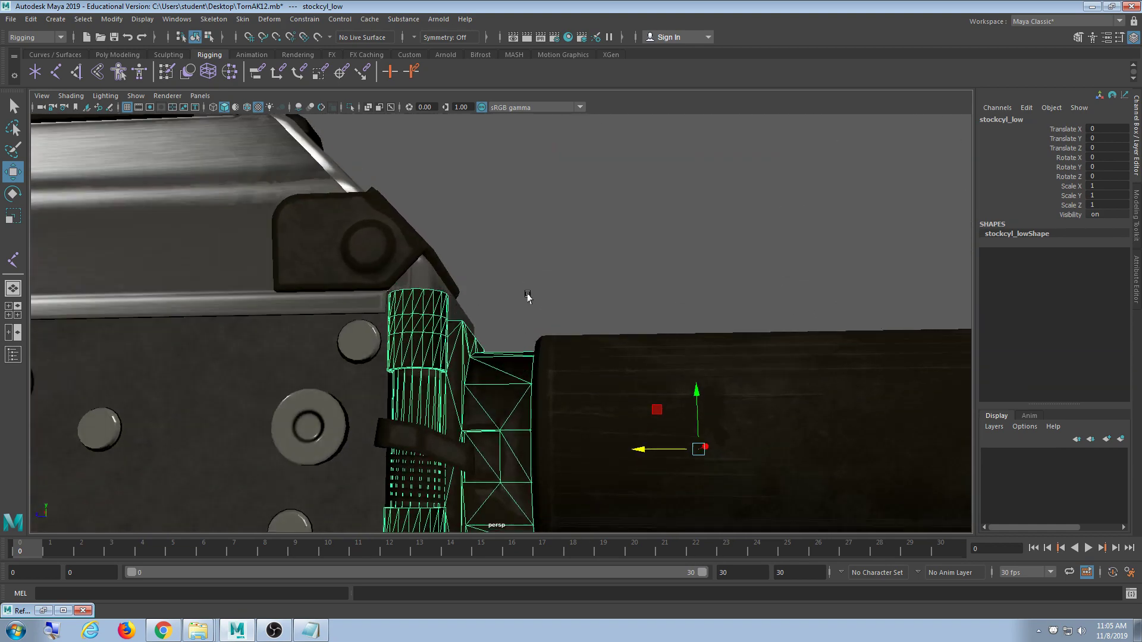
scroll(533, 333, "down", 5)
left_click_drag(535, 359, 417, 423, "alt")
scroll(535, 427, "down", 5)
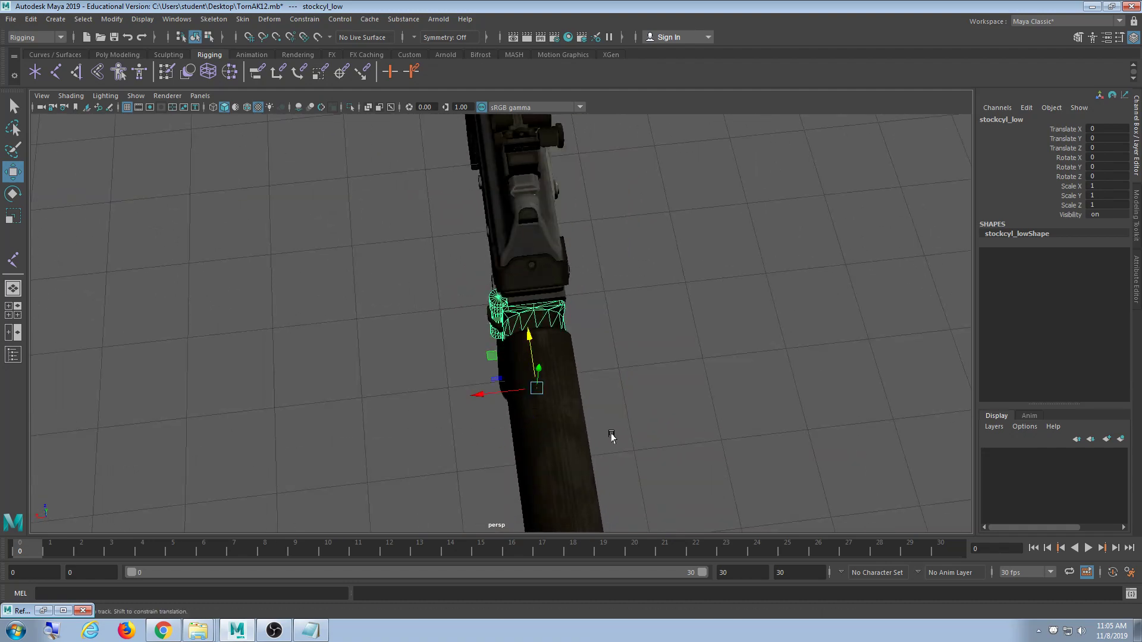
middle_click_drag(612, 436, 525, 283, "alt")
middle_click_drag(540, 399, 606, 441, "alt")
left_click_drag(497, 437, 646, 346, "alt")
middle_click_drag(646, 346, 512, 377, "alt")
scroll(702, 416, "up", 5)
left_click(661, 337)
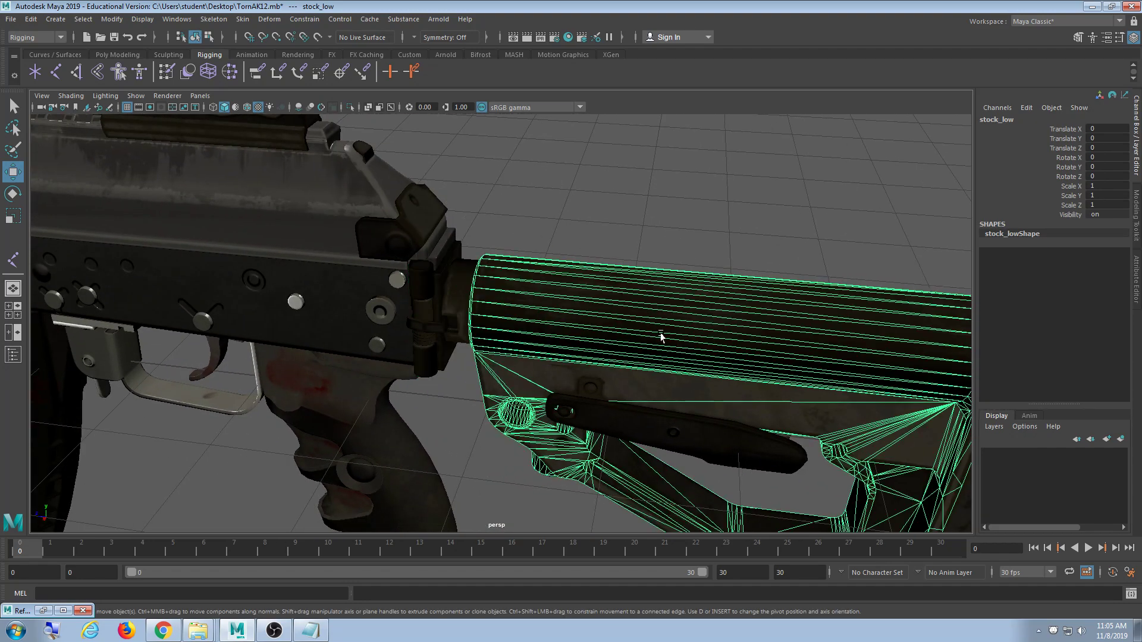
left_click_drag(639, 410, 670, 362, "alt")
middle_click_drag(667, 423, 690, 306, "alt")
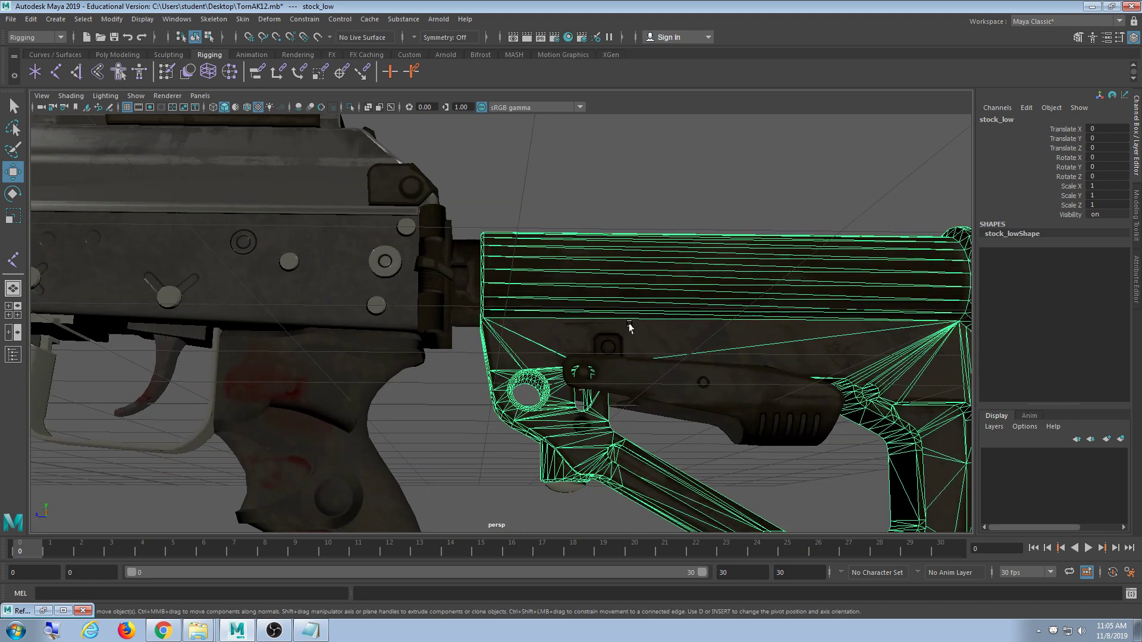
left_click(680, 399)
middle_click_drag(696, 404, 548, 408, "alt")
left_click(688, 351)
left_click_drag(711, 356, 674, 387, "alt")
left_click_drag(670, 386, 635, 395, "alt")
middle_click_drag(526, 399, 582, 334, "alt")
scroll(581, 334, "up", 5)
left_click_drag(581, 333, 604, 375, "alt")
middle_click_drag(582, 277, 805, 471, "alt")
middle_click_drag(662, 320, 801, 439, "alt")
left_click_drag(800, 440, 492, 349, "alt")
left_click(596, 361)
left_click_drag(596, 361, 495, 280, "alt")
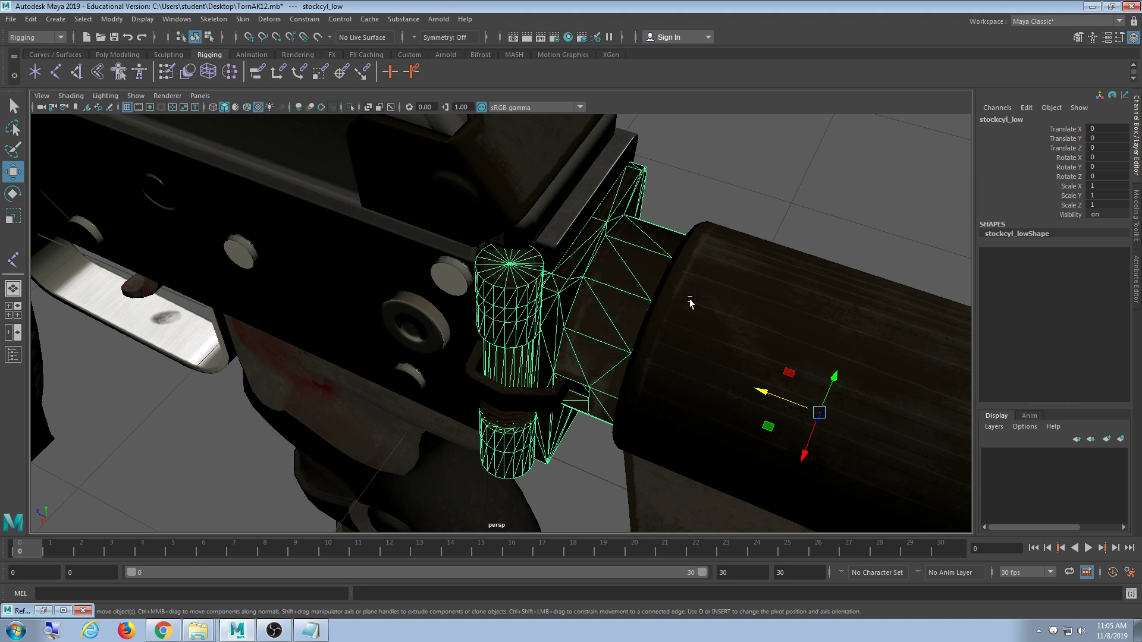
left_click(755, 195)
right_click_drag(754, 195, 243, 370, "alt")
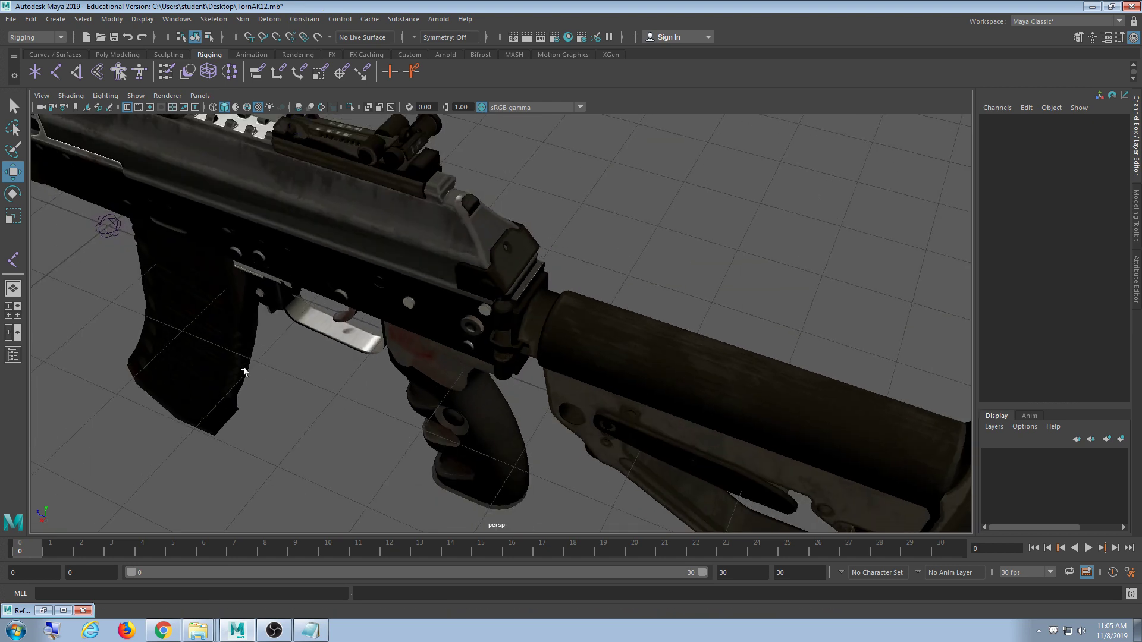
- Select the Sight1 joint in the four-view layout and frame it in the side view
left_click_drag(244, 370, 451, 302, "alt")
key("space")
key("space")
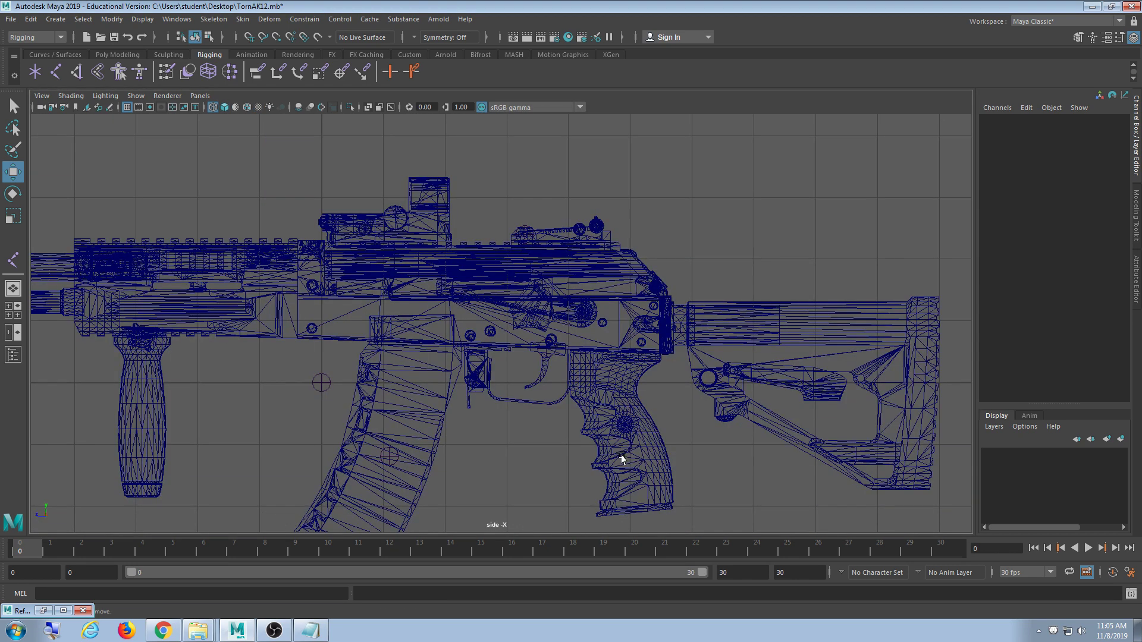
middle_click_drag(619, 455, 619, 458, "alt")
left_click_drag(559, 228, 507, 273)
middle_click_drag(624, 375, 532, 318, "alt")
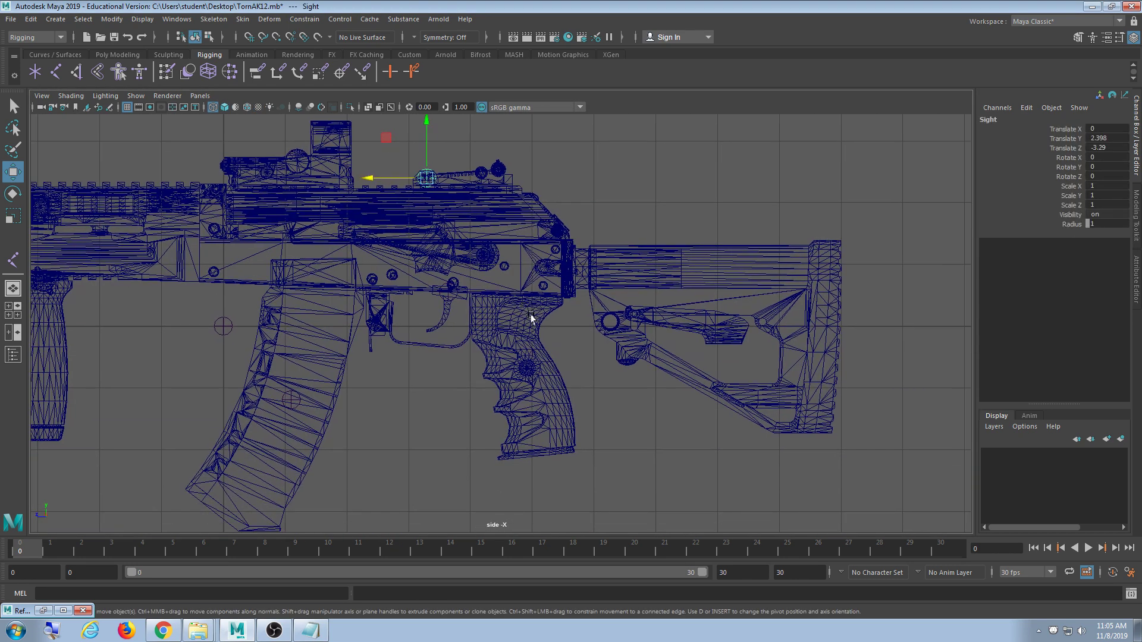
- Move Sight1 back along Z toward the stock hinge in the side view
left_click_drag(388, 178, 545, 219)
left_click_drag(517, 268, 532, 267)
scroll(462, 399, "up", 5)
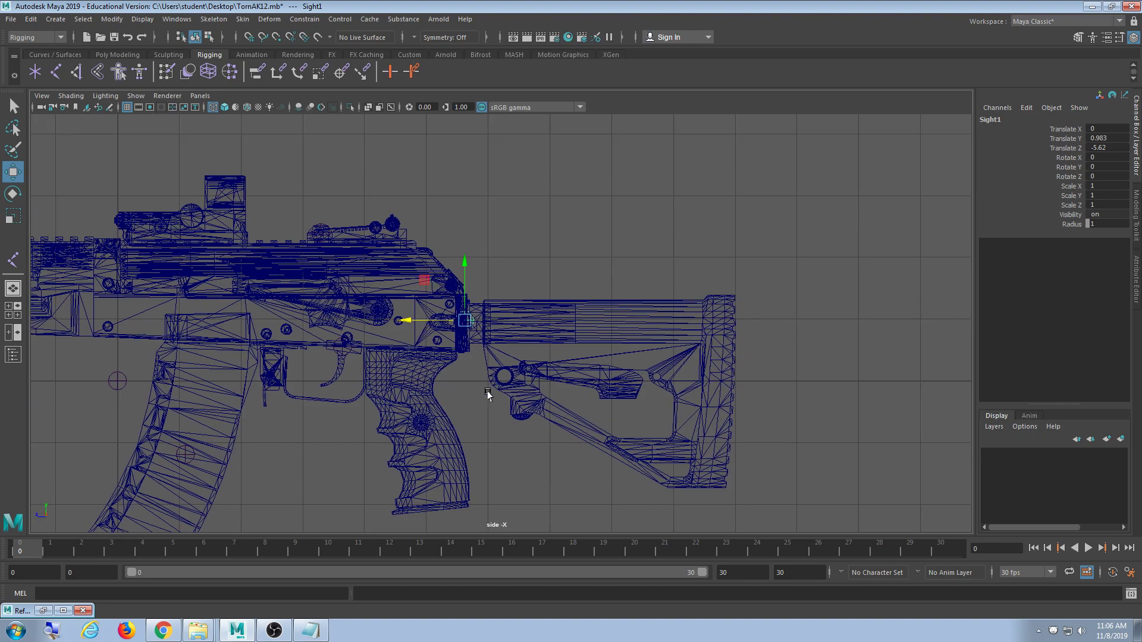
scroll(440, 400, "up", 4)
middle_click_drag(426, 401, 535, 404, "alt")
scroll(530, 365, "up", 3)
scroll(535, 403, "down", 5)
scroll(540, 401, "up", 5)
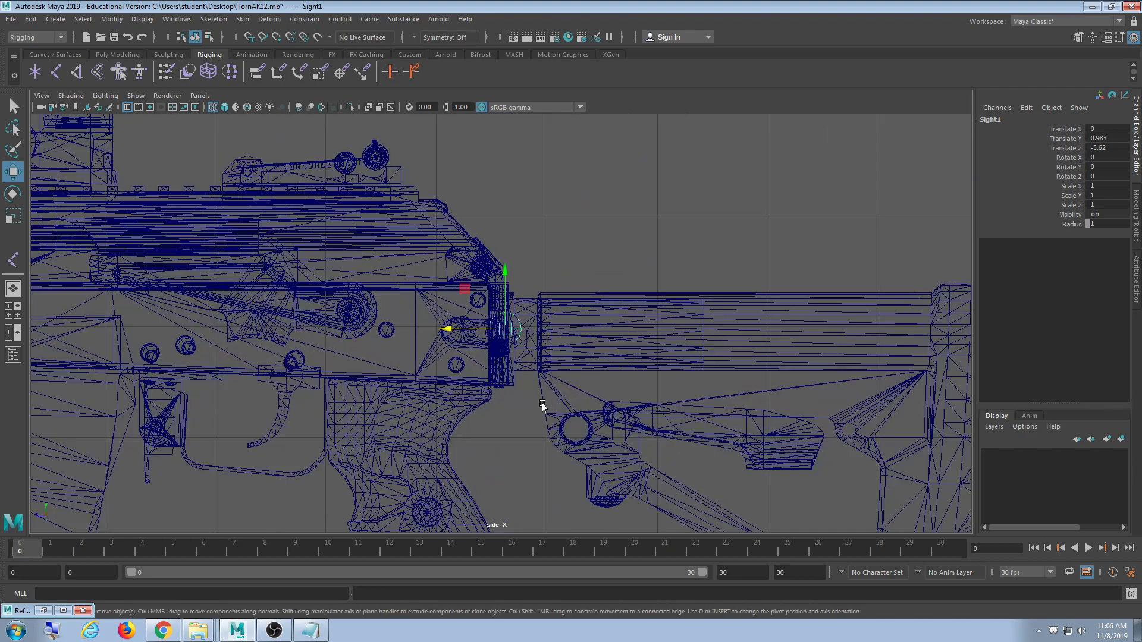
scroll(540, 398, "up", 1)
middle_click_drag(602, 426, 610, 337, "alt")
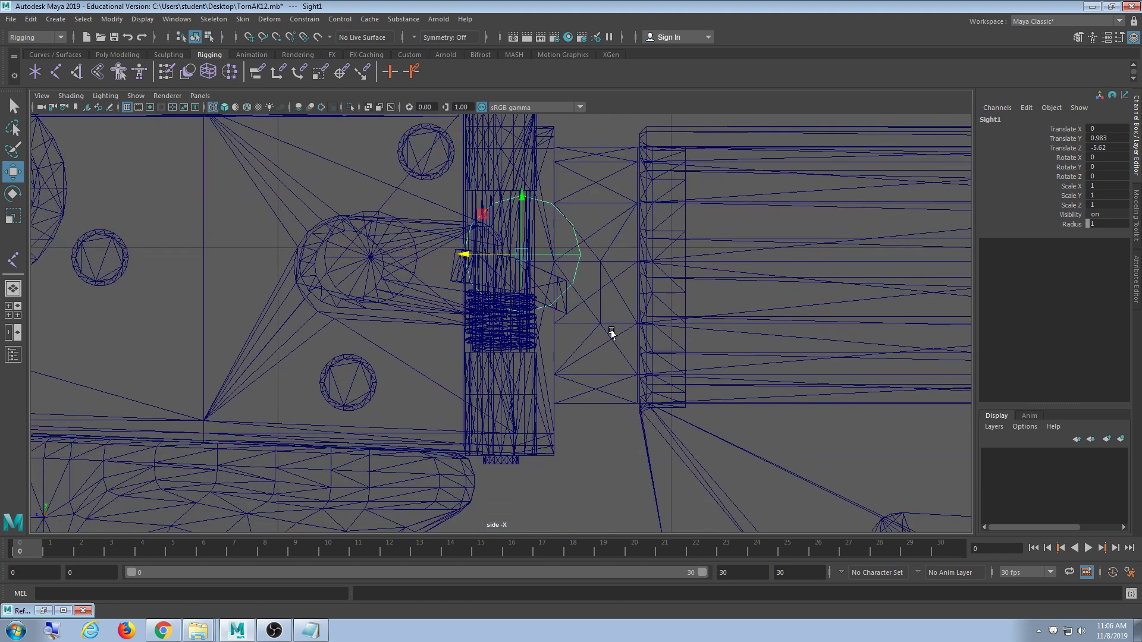
left_click_drag(462, 250, 439, 252)
- Refine Sight1's Z position from -5.557 through -5.563 to -5.567
middle_click_drag(498, 289, 503, 395, "alt")
scroll(538, 393, "up", 2)
middle_click_drag(616, 372, 590, 357, "alt")
left_click_drag(431, 354, 434, 354)
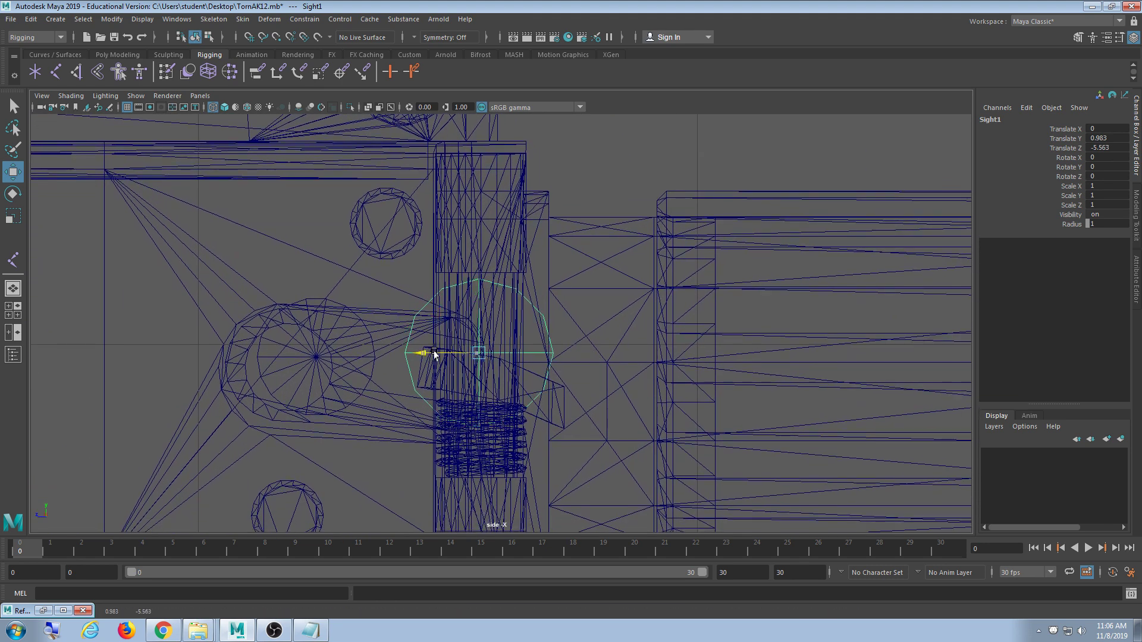
scroll(483, 378, "up", 5)
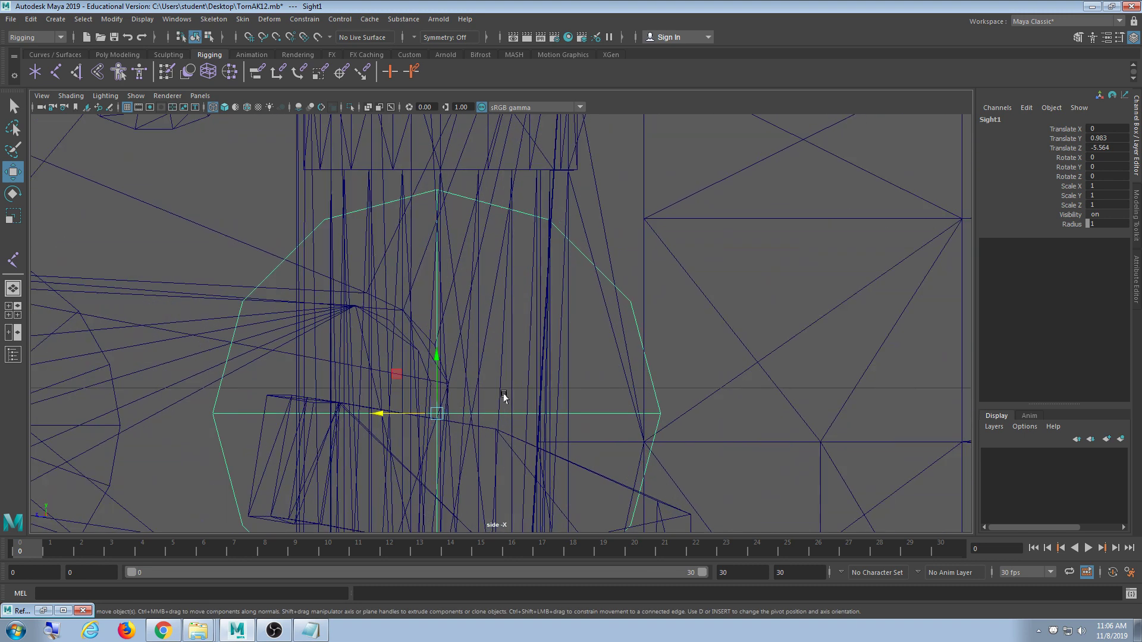
middle_click_drag(535, 288, 545, 275, "alt")
left_click_drag(403, 334, 411, 334)
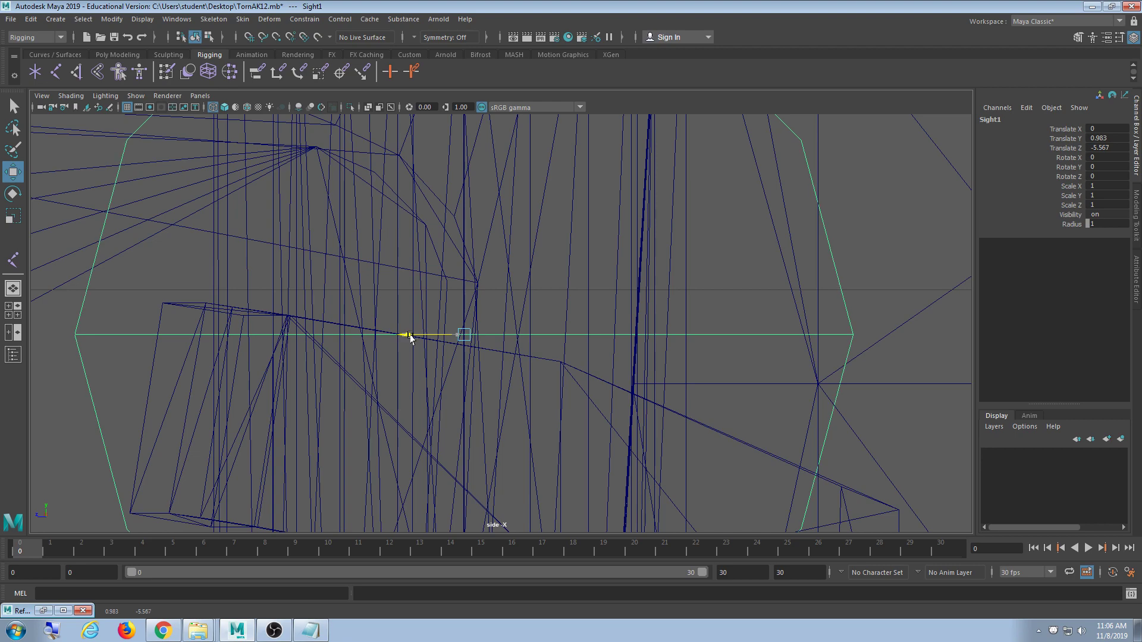
scroll(574, 376, "down", 15)
scroll(565, 396, "up", 10)
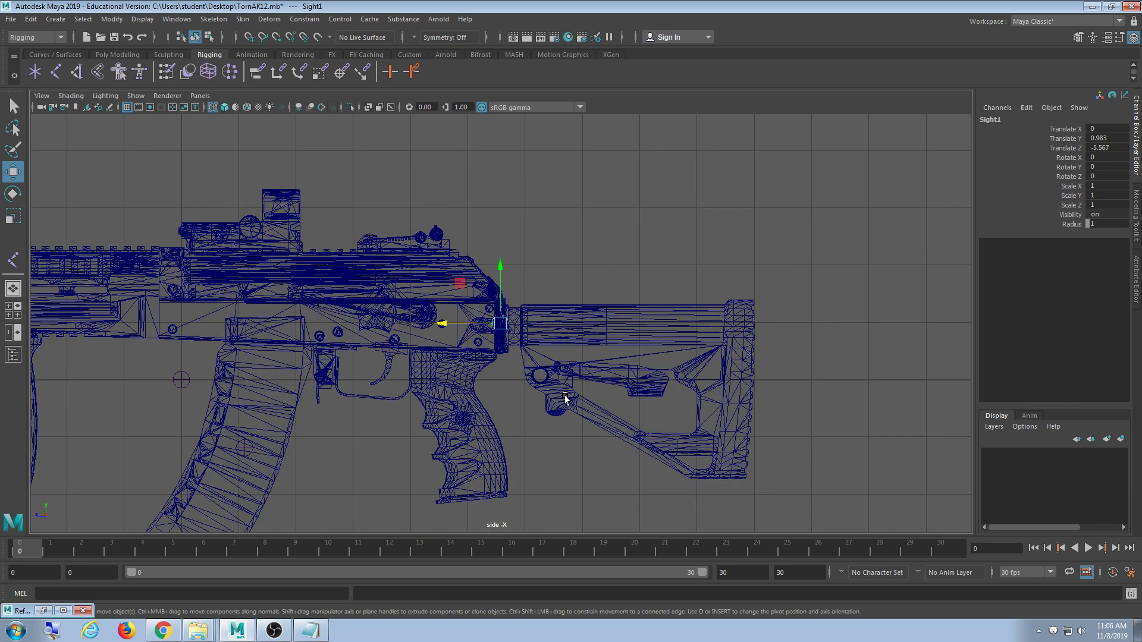
scroll(545, 391, "up", 8)
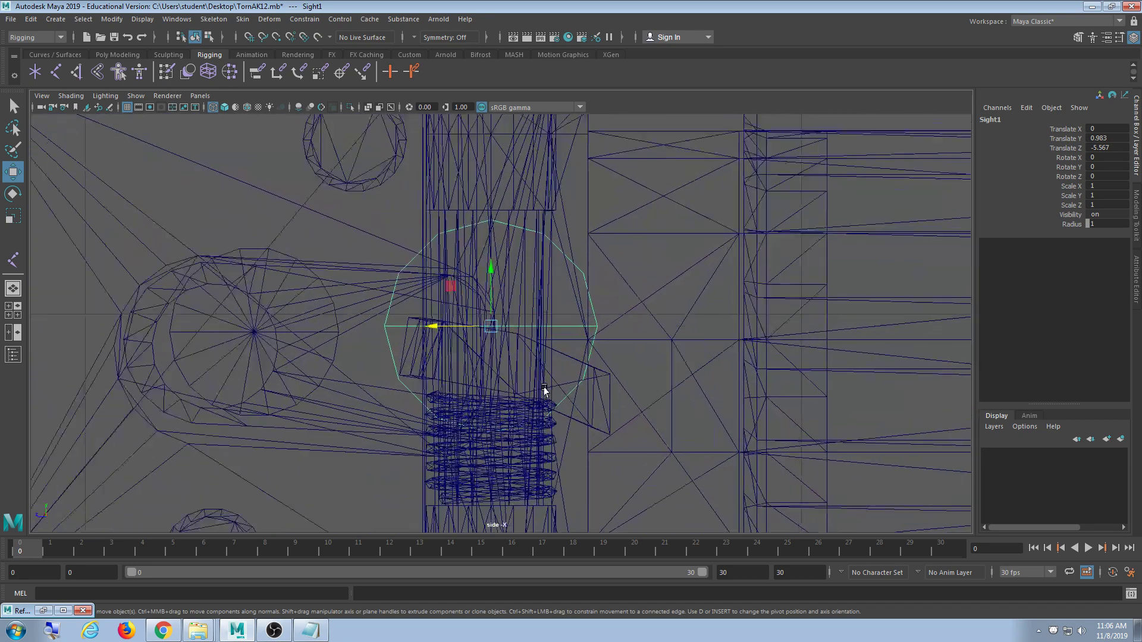
middle_click_drag(538, 323, 530, 408, "alt")
- In the maximized top view, move Sight1 sideways onto the hinge pin at Translate X 0.362
key("space")
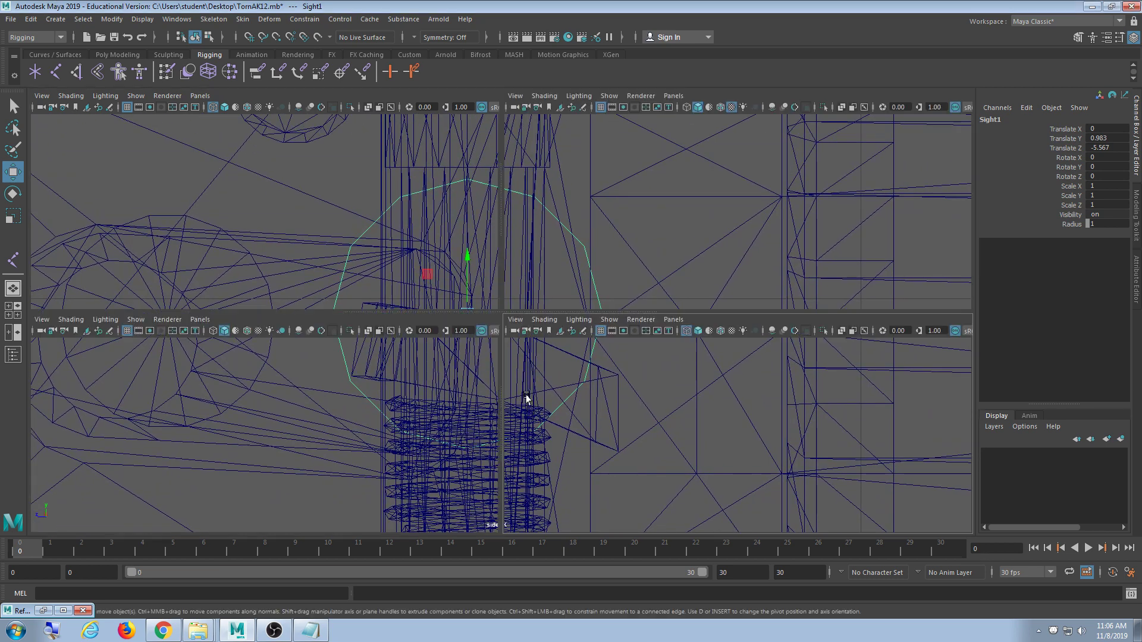
key("space")
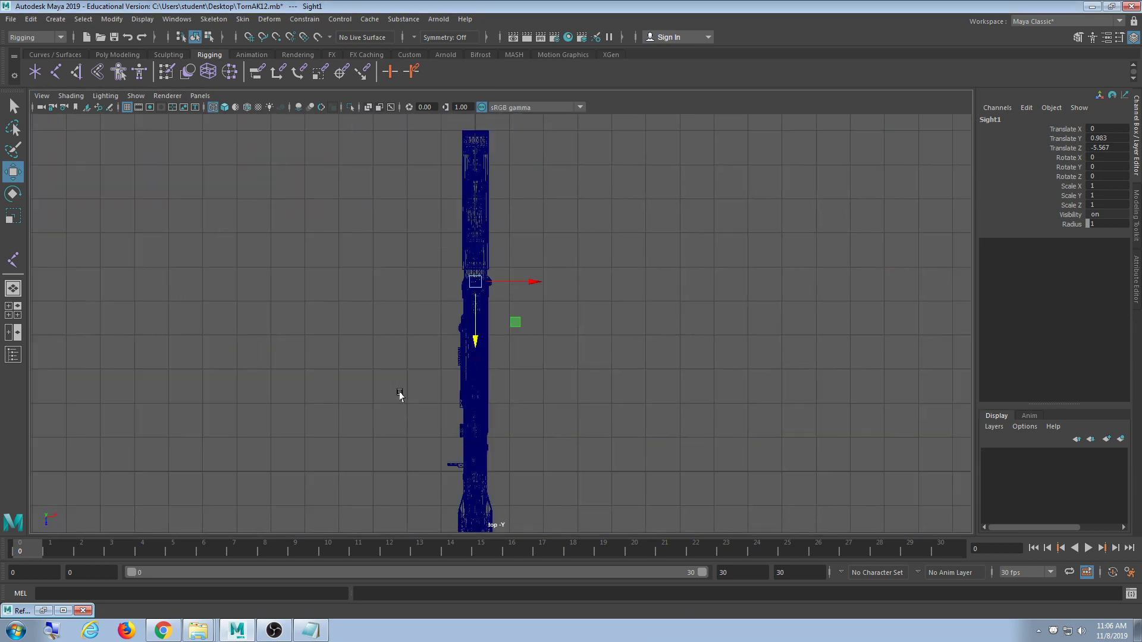
scroll(400, 425, "up", 6)
scroll(476, 417, "up", 10)
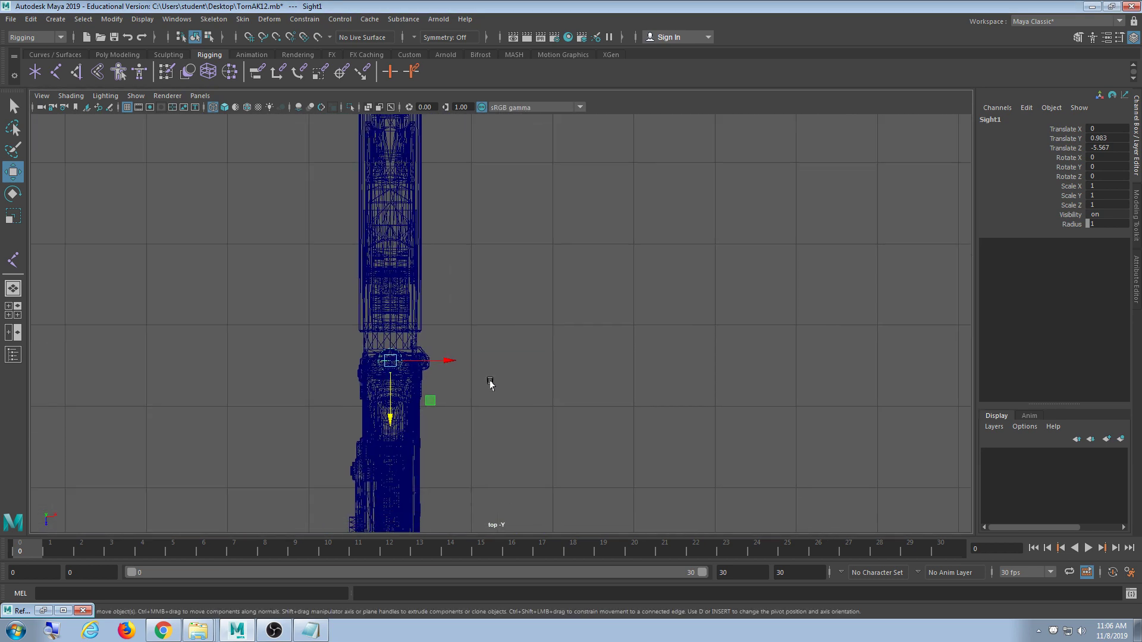
middle_click_drag(503, 414, 476, 409, "alt")
middle_click_drag(399, 418, 460, 419, "shift")
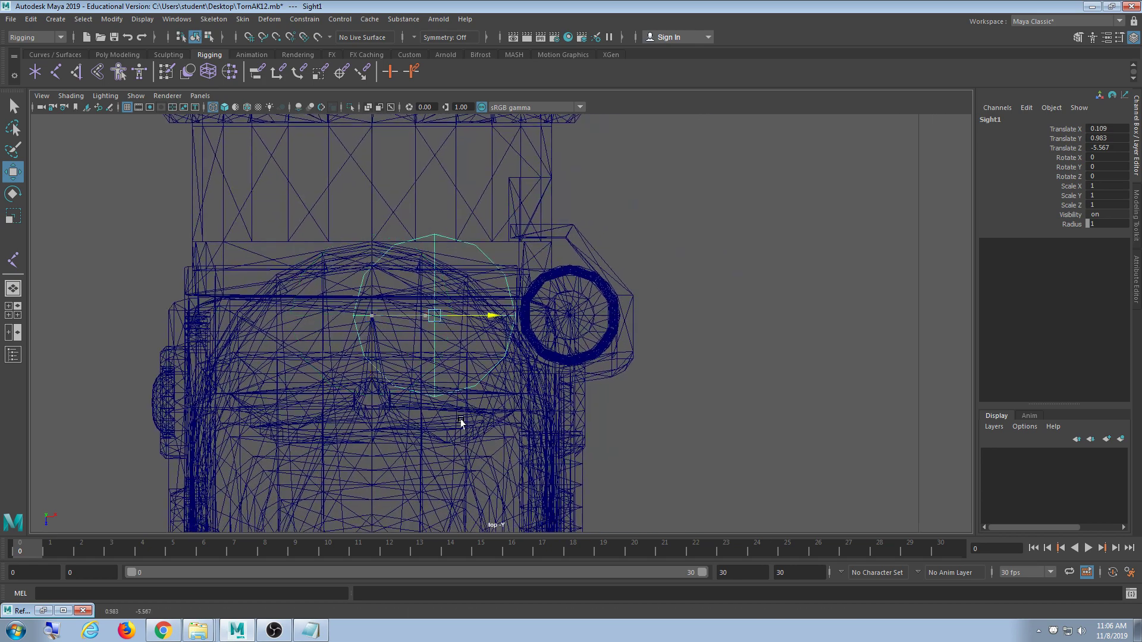
scroll(555, 440, "up", 10)
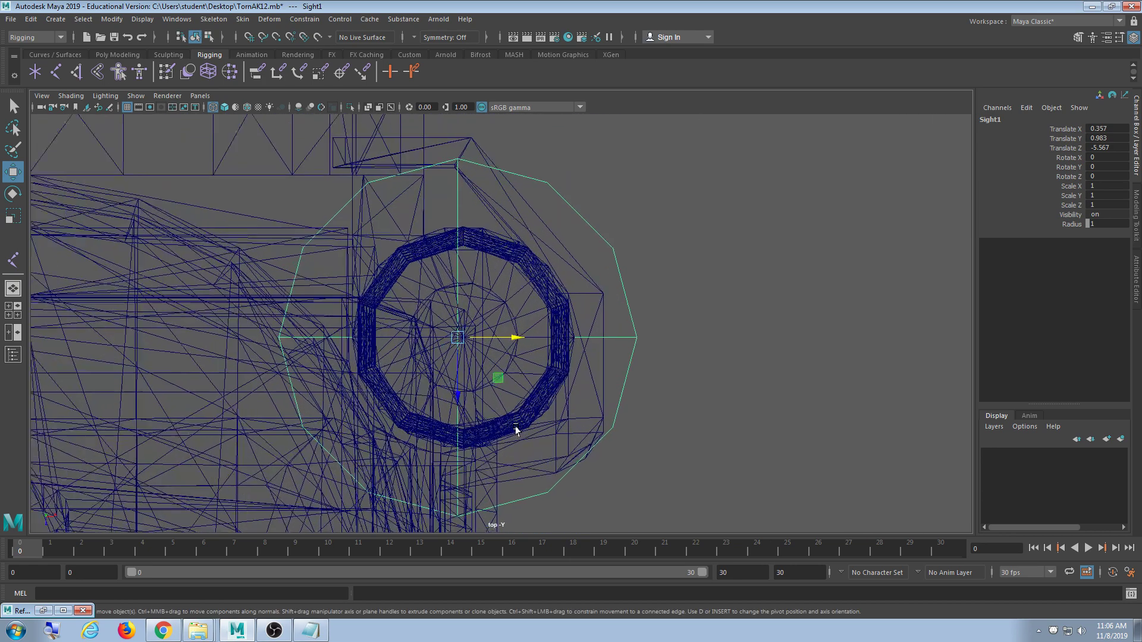
scroll(512, 423, "up", 8)
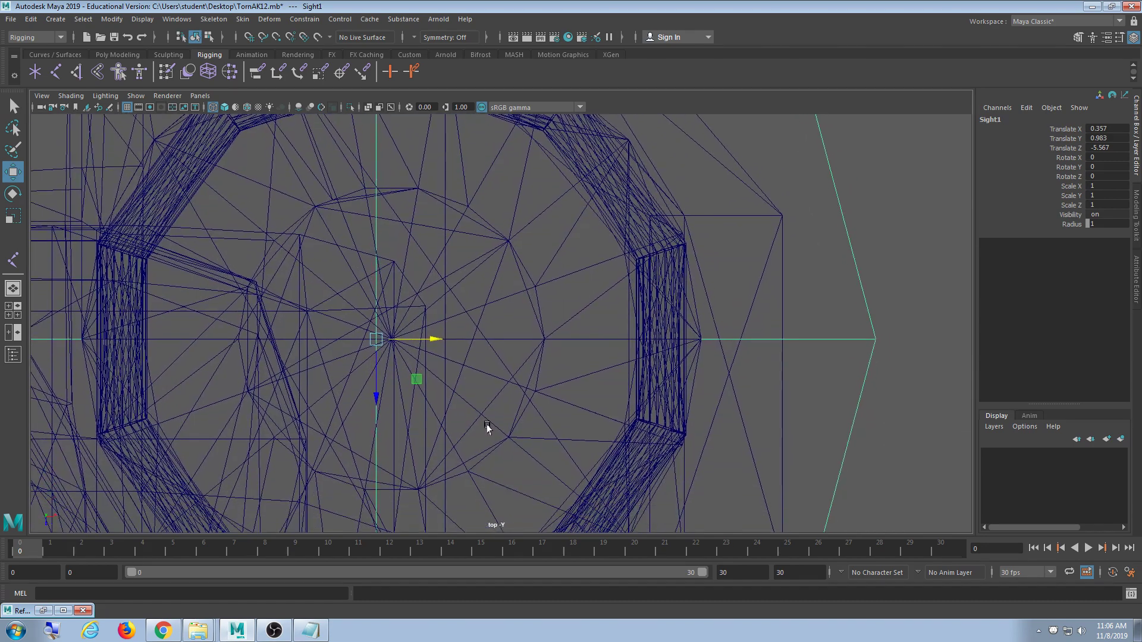
scroll(471, 459, "down", 2)
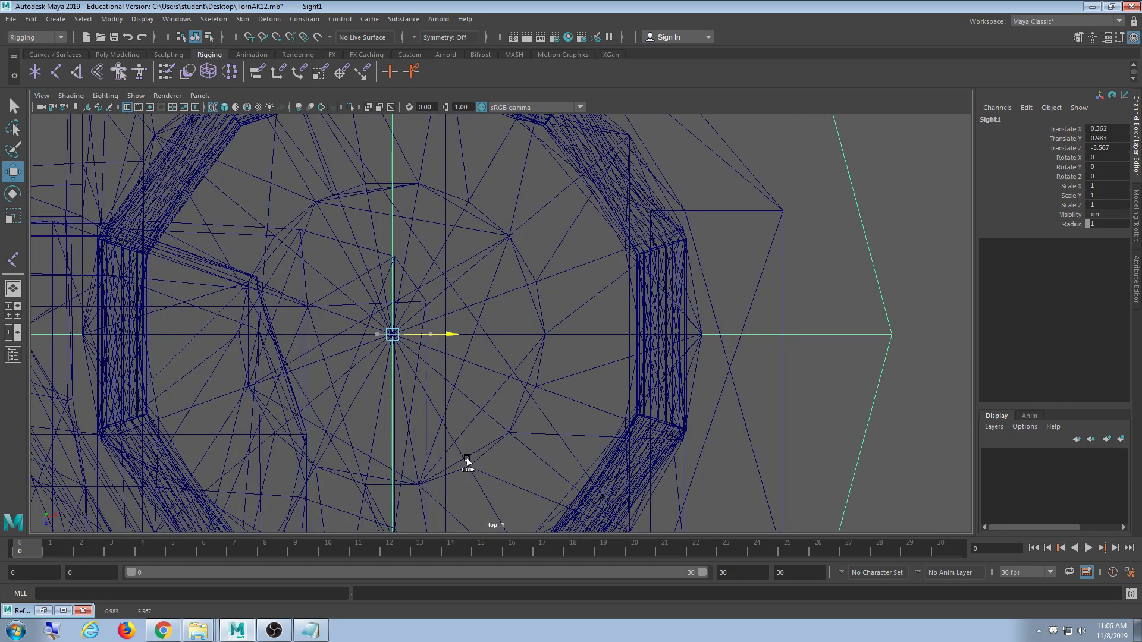
scroll(466, 461, "down", 10)
scroll(466, 462, "up", 10)
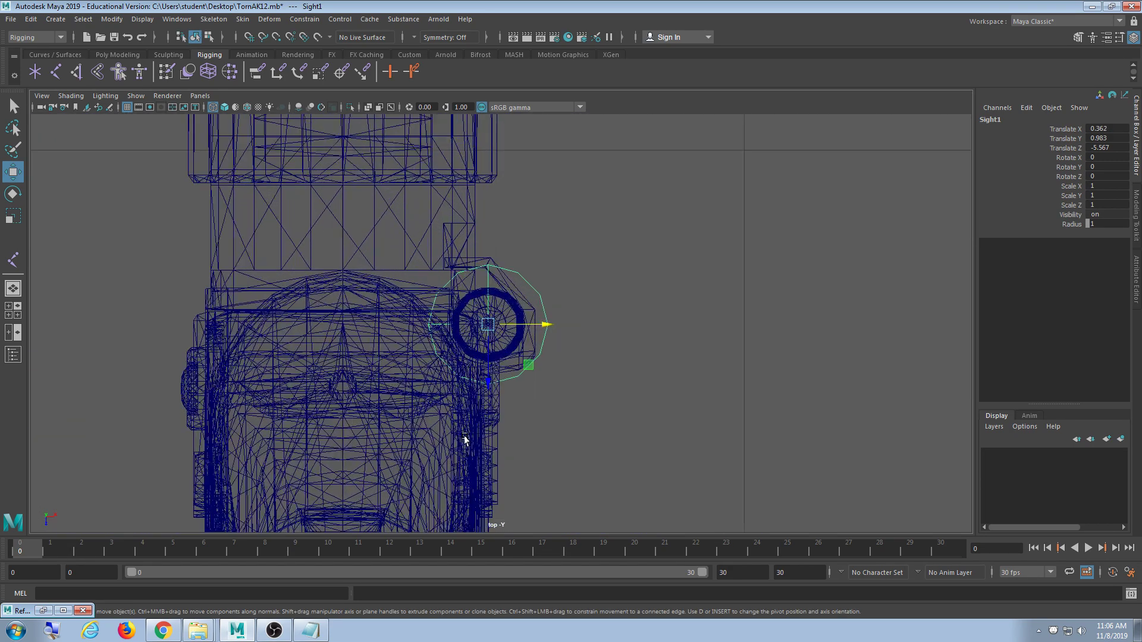
scroll(452, 432, "up", 6)
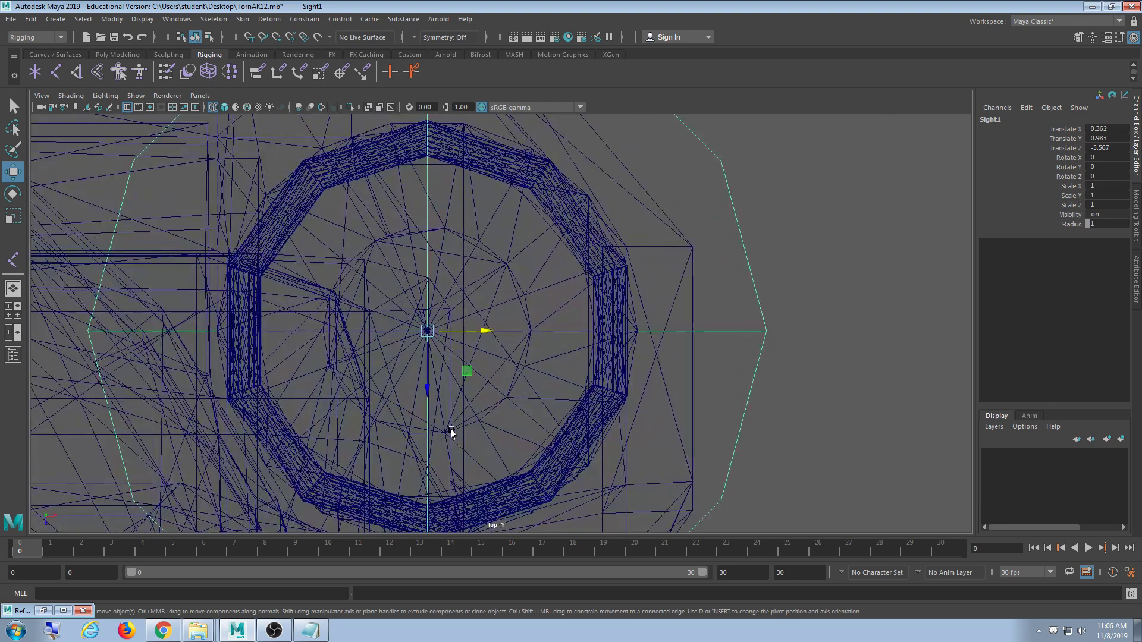
scroll(452, 430, "up", 4)
key("space")
key("space")
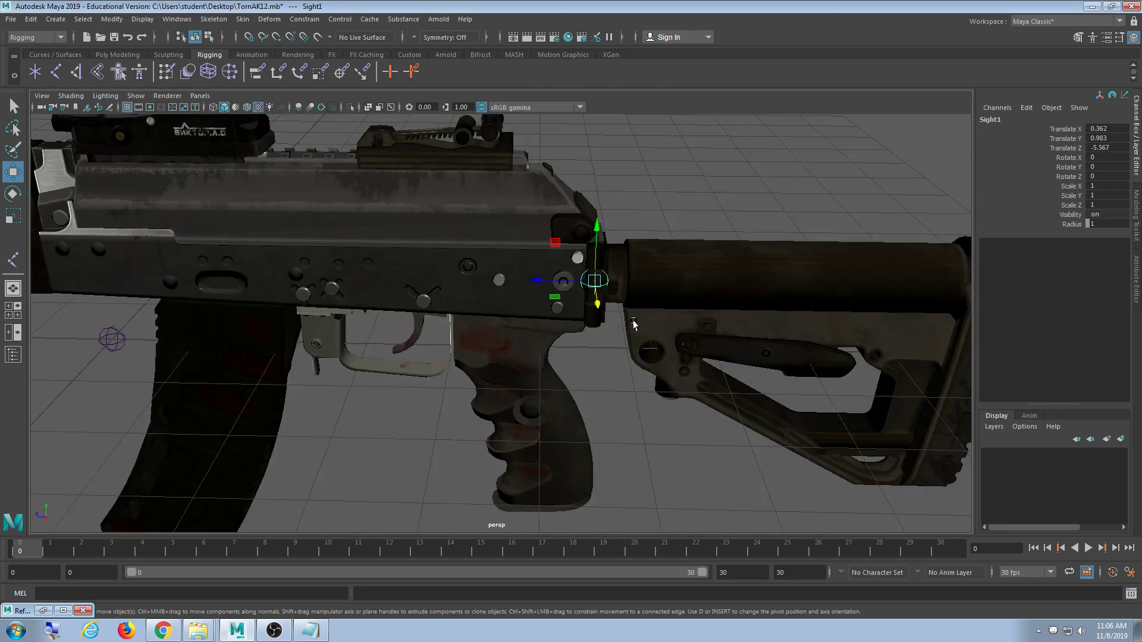
- Rename the Sight1 joint to ButtStock
left_click_drag(633, 324, 634, 357, "alt")
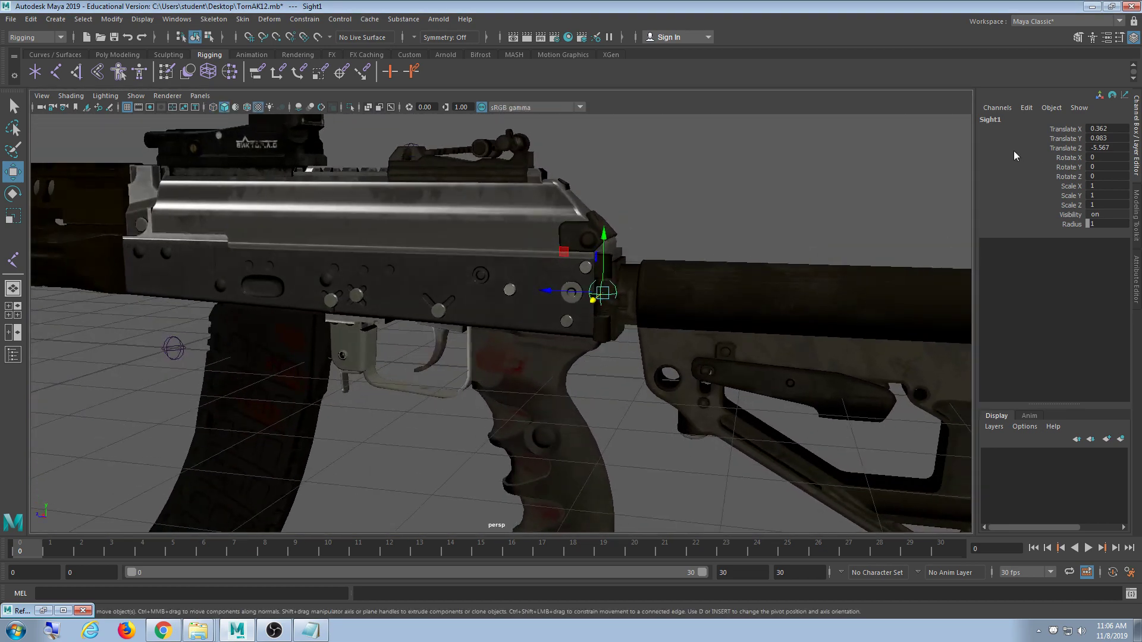
double_click(997, 118)
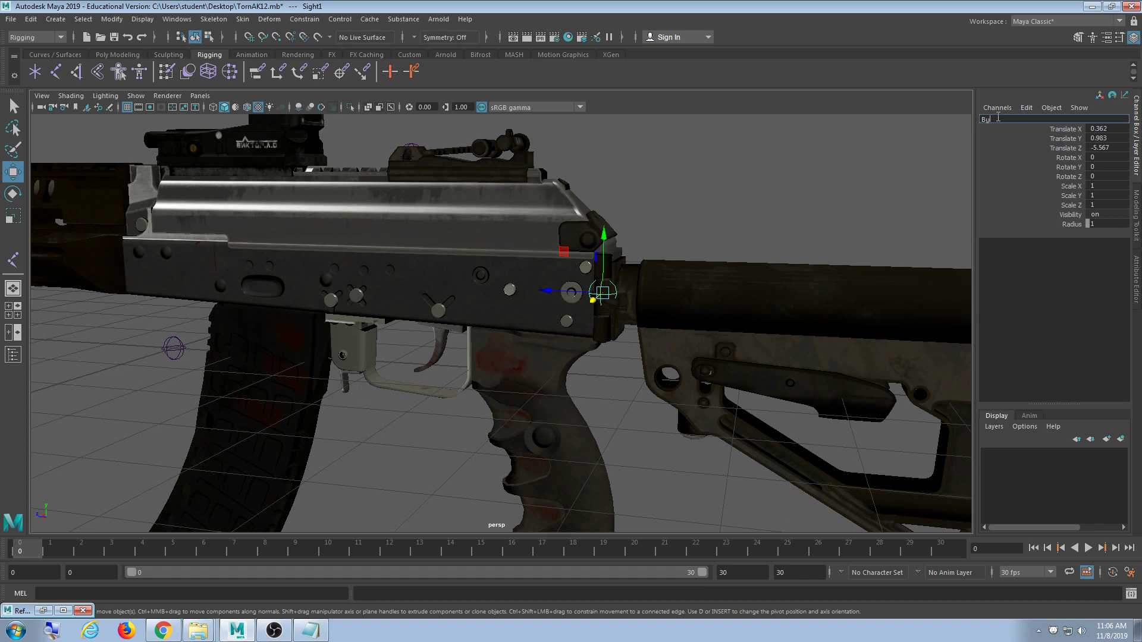
type("ButtStock")
key("Return")
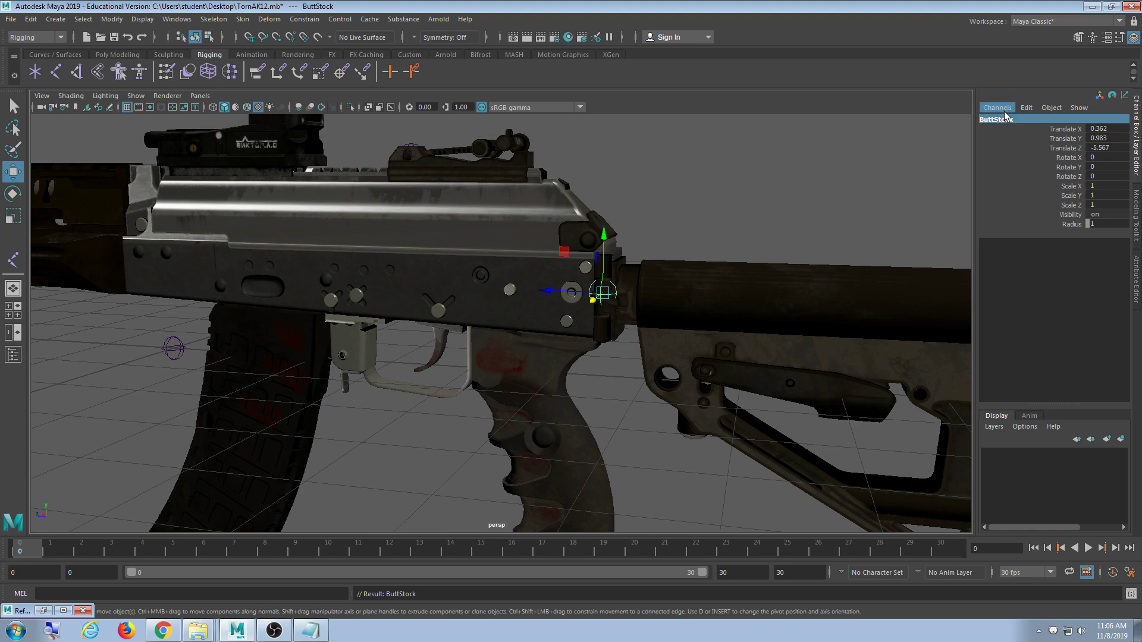
- Tumble around the buttstock and select the stockdetail_low piece
left_click_drag(741, 251, 854, 332, "alt")
middle_click_drag(854, 331, 668, 309, "alt")
left_click_drag(668, 309, 676, 285, "alt")
right_click_drag(676, 286, 712, 327, "alt")
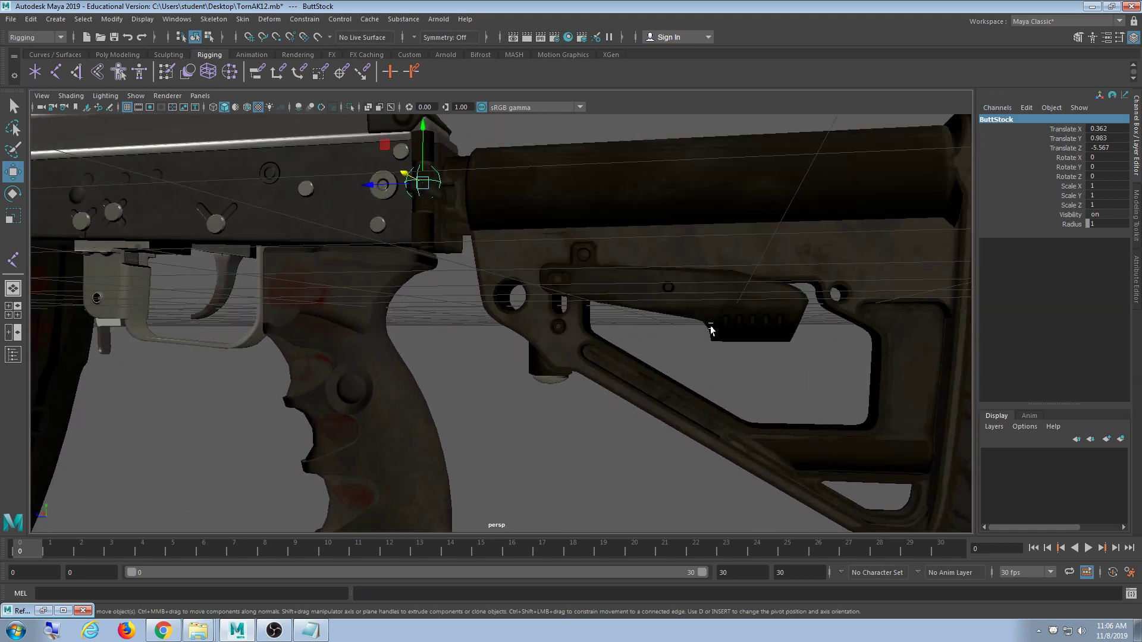
middle_click_drag(711, 327, 632, 339, "alt")
left_click_drag(632, 339, 432, 337, "alt")
left_click(392, 331)
- Zoom in on the stock and select the stockfixator_low piece
scroll(412, 350, "up", 4)
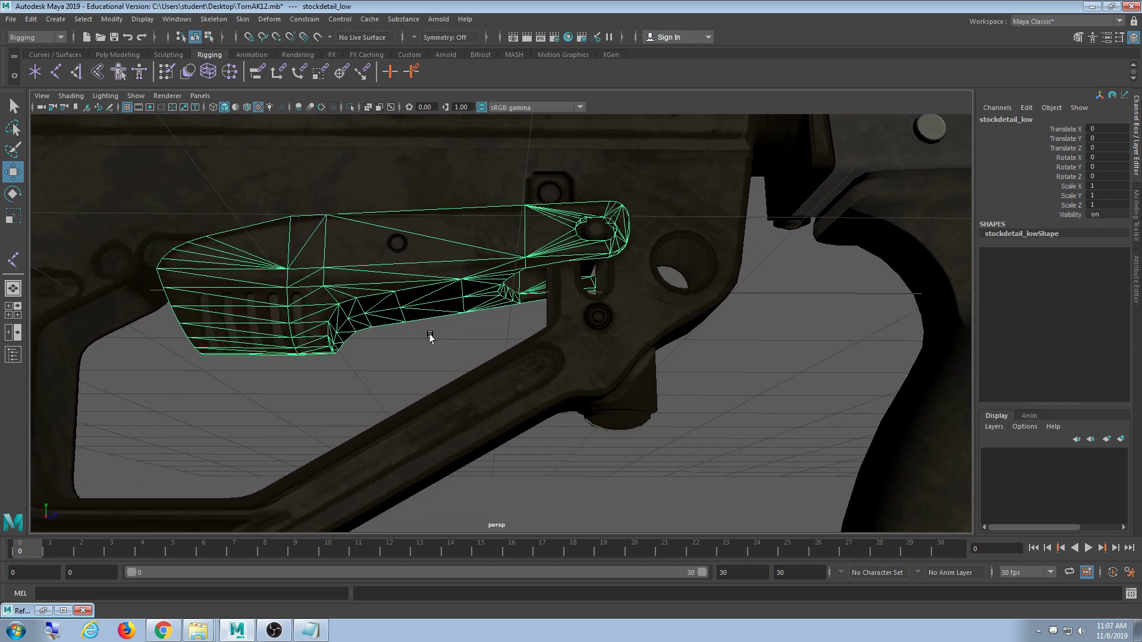
middle_click_drag(559, 329, 533, 372, "alt")
scroll(542, 371, "up", 5)
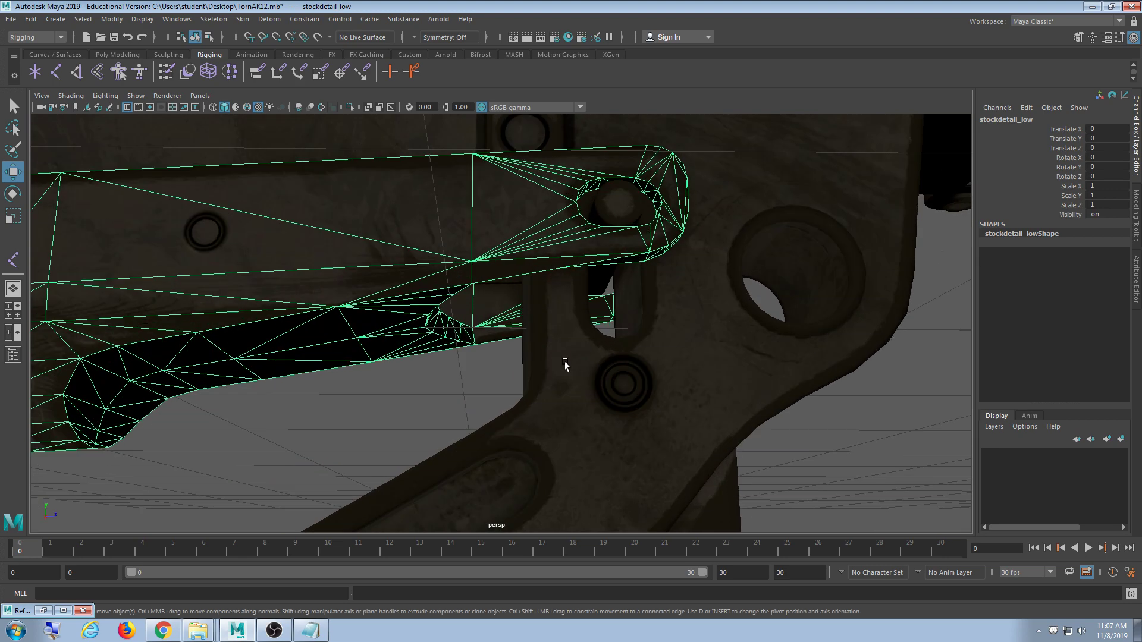
left_click_drag(565, 366, 579, 282, "alt")
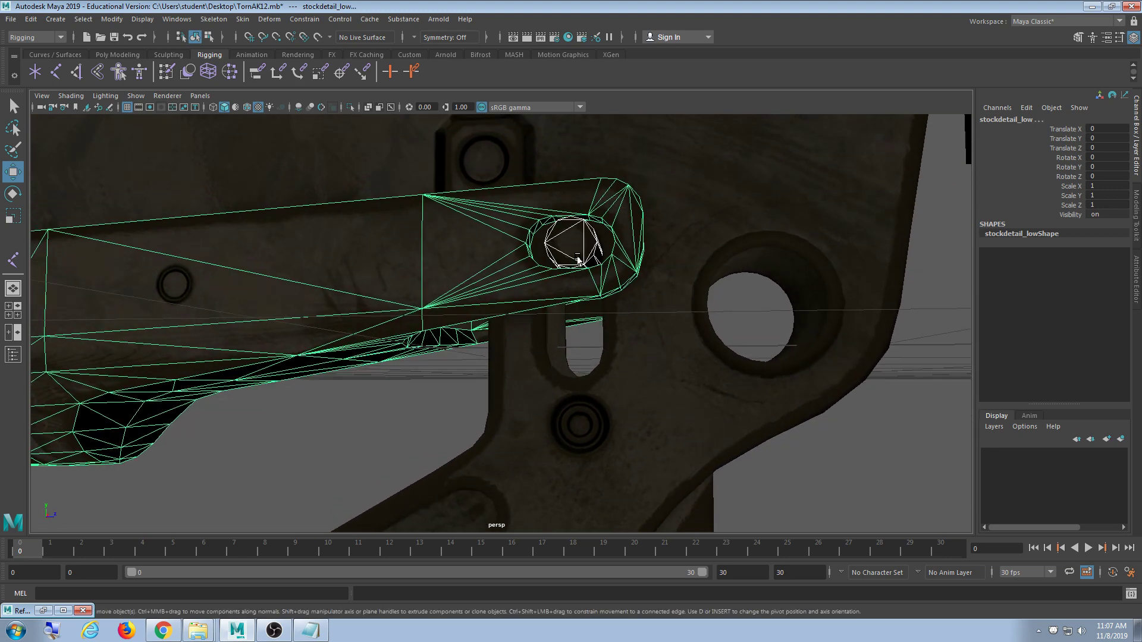
left_click(578, 259)
- Inspect the hinge from the opposite side, zoom out, and select the ButtStock joint
scroll(589, 332, "down", 5)
left_click_drag(464, 344, 519, 392, "alt")
scroll(498, 390, "down", 5)
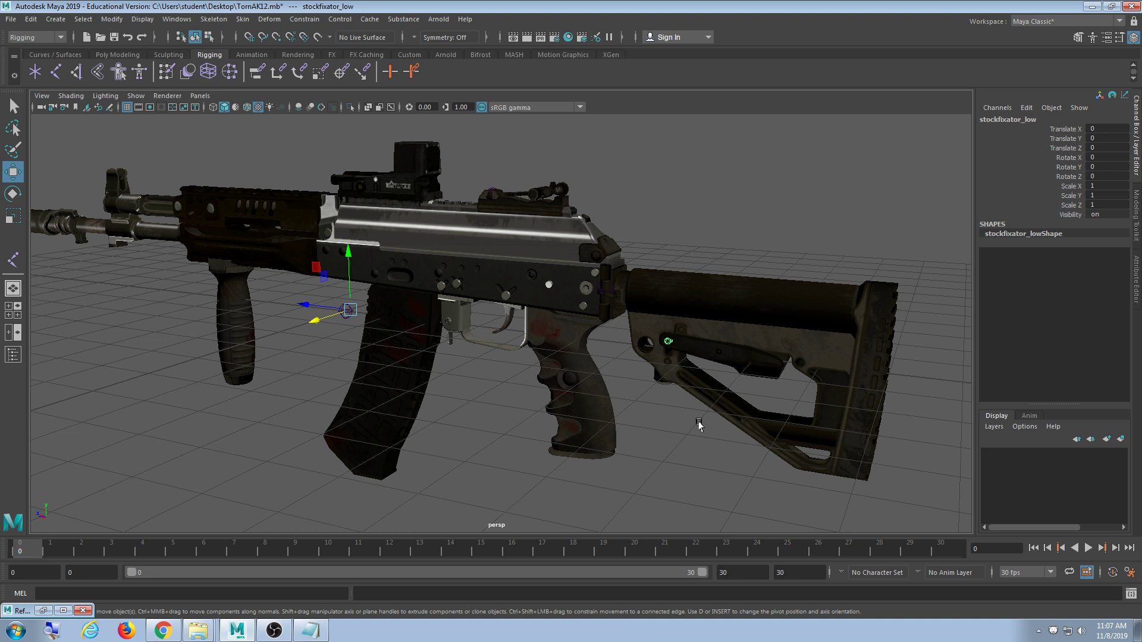
scroll(687, 434, "up", 10)
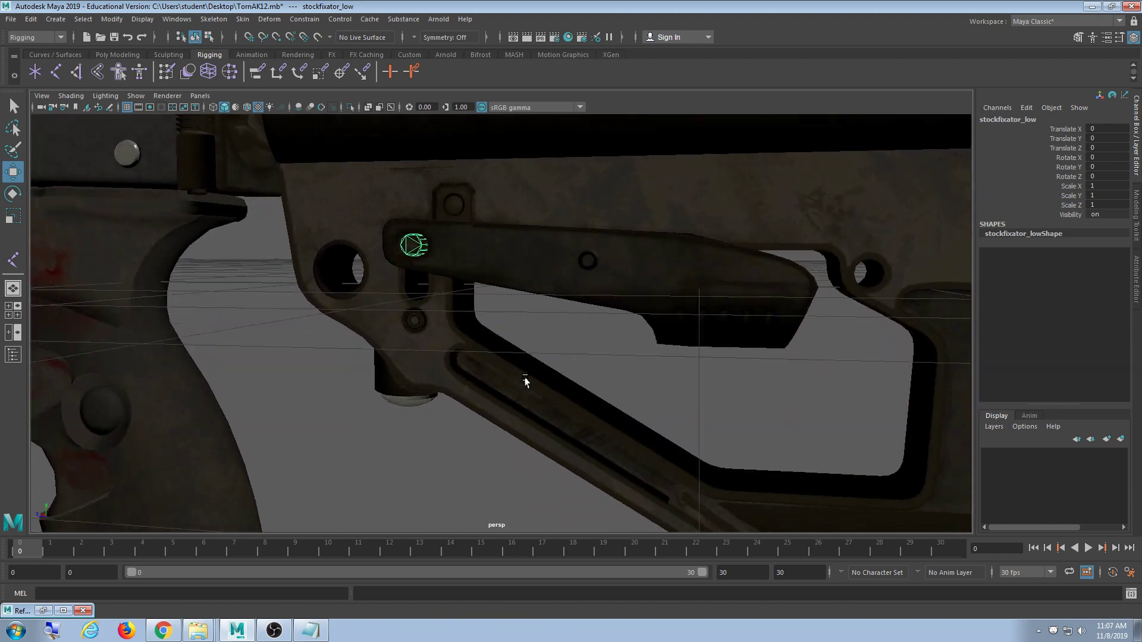
mouse_move(526, 382)
left_mouse_down("alt")
mouse_move(591, 354)
mouse_move(558, 326)
mouse_move(518, 316)
mouse_move(516, 375)
left_mouse_up("alt")
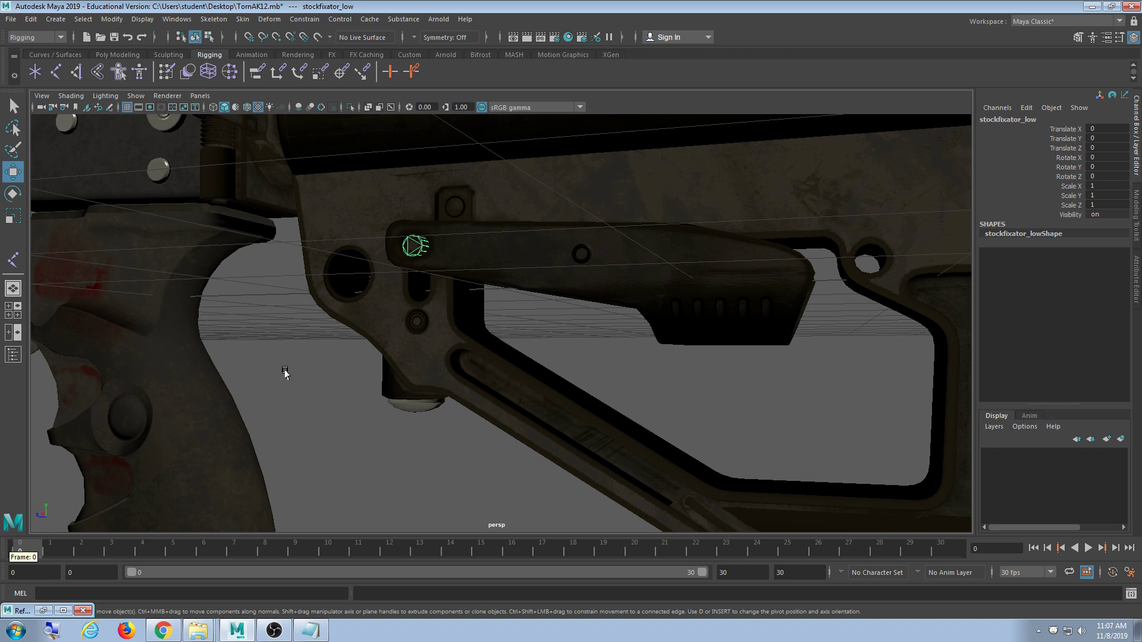
scroll(302, 380, "down", 4)
middle_click_drag(307, 237, 368, 317, "alt")
left_click(369, 262)
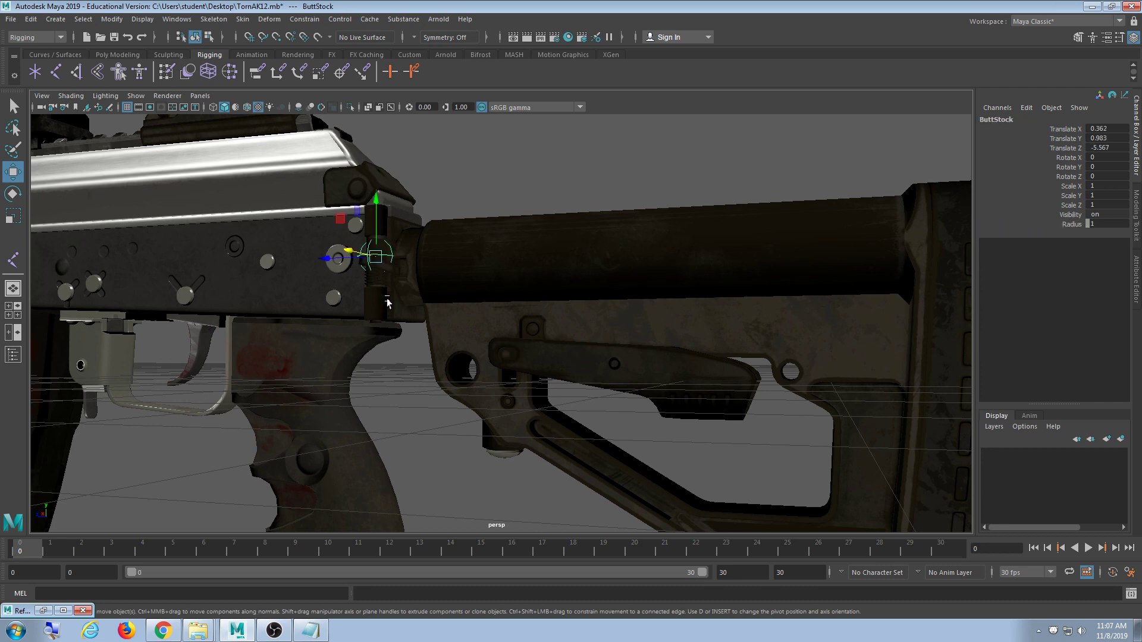
- Move the stock joint down and back onto the hinge pin and set Translate X to 0
left_click_drag(370, 263, 396, 360, "alt")
middle_click_drag(291, 381, 444, 474)
scroll(436, 473, "up", 3)
mouse_move(436, 473)
left_mouse_down("alt")
mouse_move(474, 413)
mouse_move(446, 466)
left_mouse_up("alt")
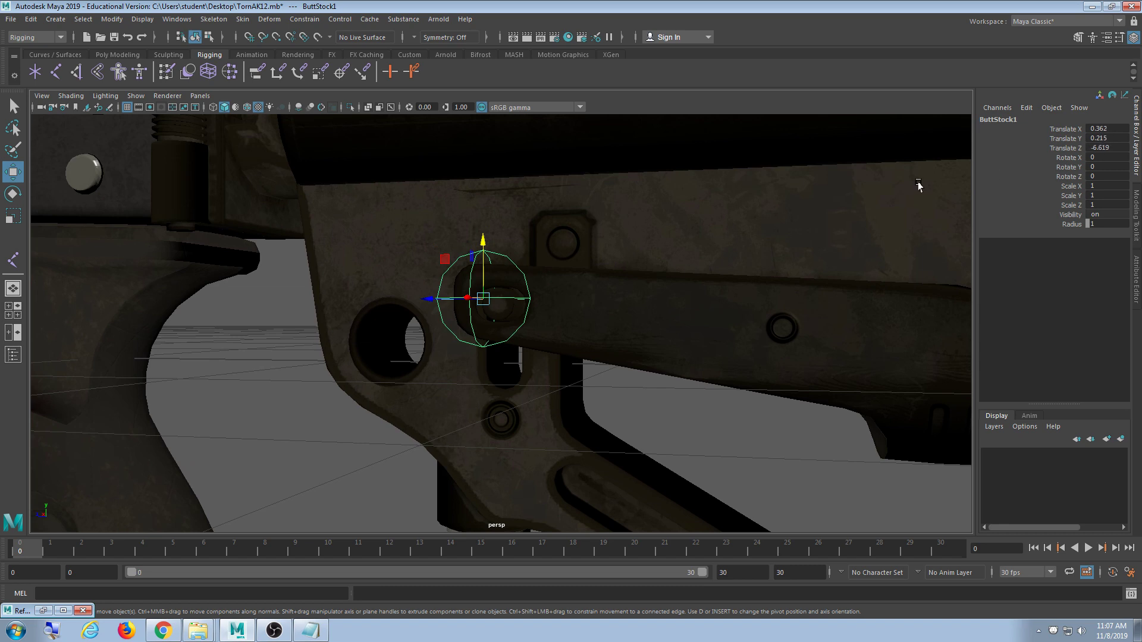
scroll(692, 275, "down", 8)
left_click_drag(692, 276, 590, 361, "alt")
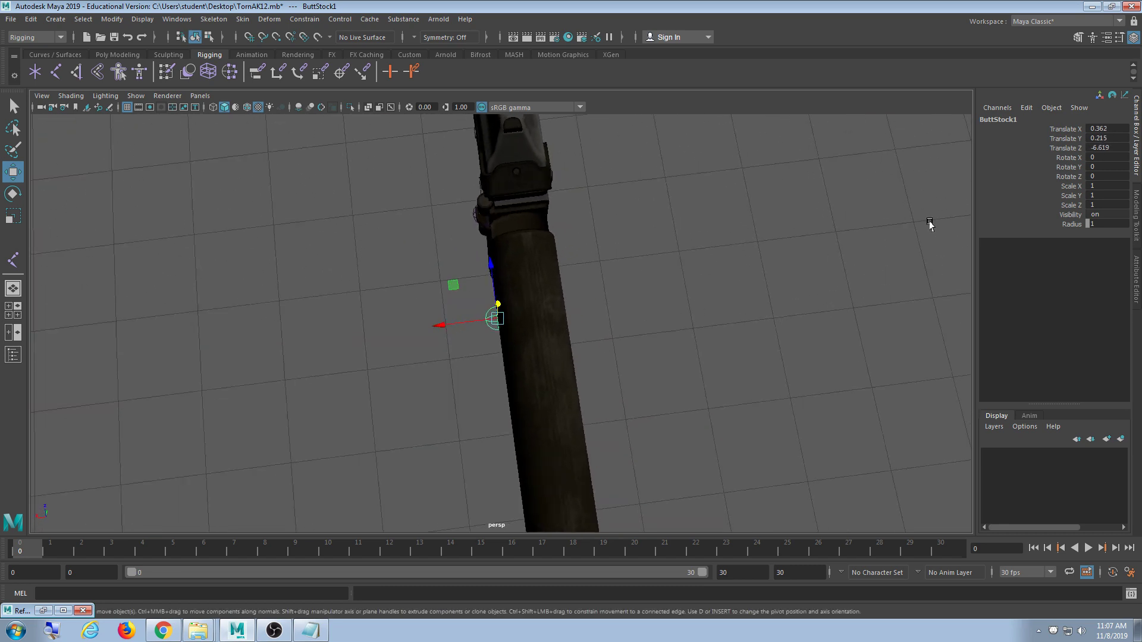
type("0")
key("Return")
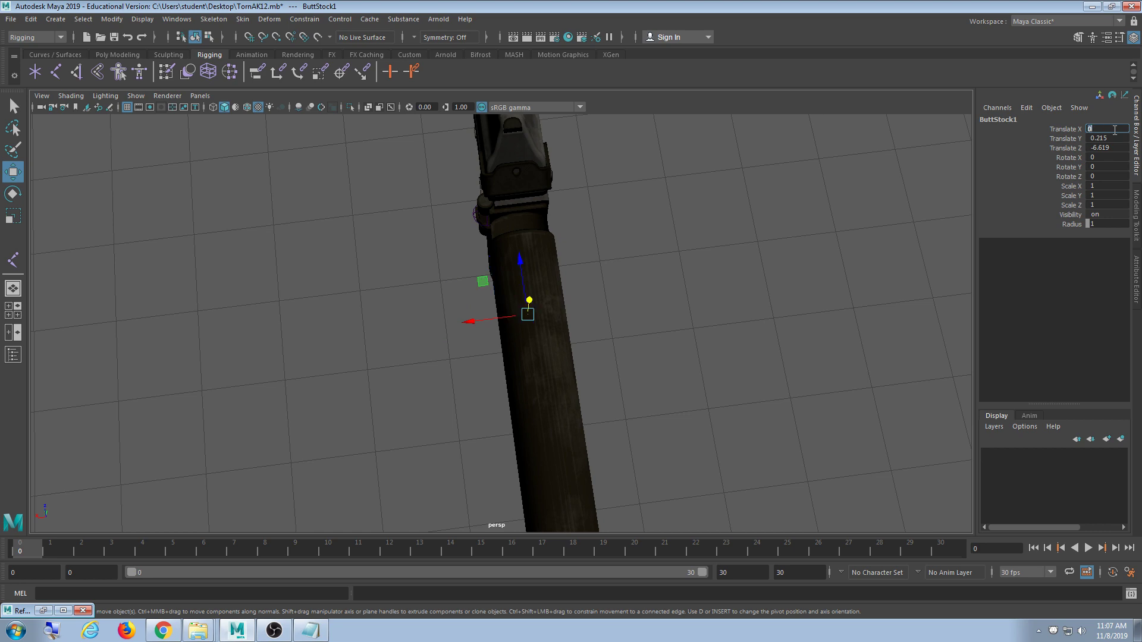
- Refine the stock joint onto the centre of the hinge pin using the top, front and side views
left_click_drag(604, 333, 688, 285, "alt")
scroll(685, 288, "up", 10)
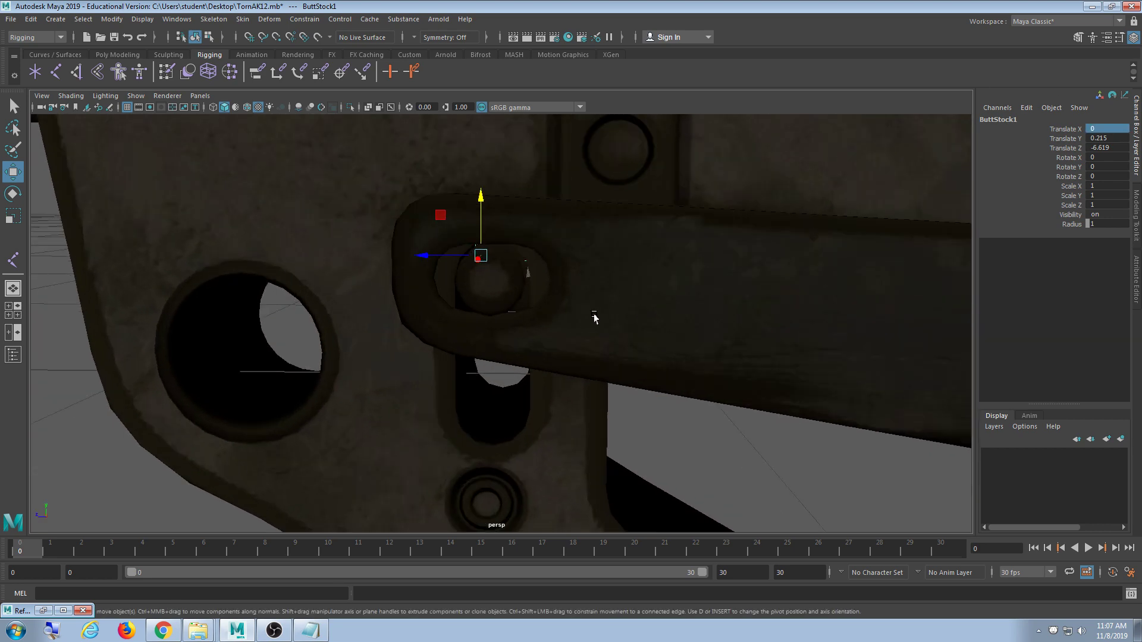
key("space")
key("f")
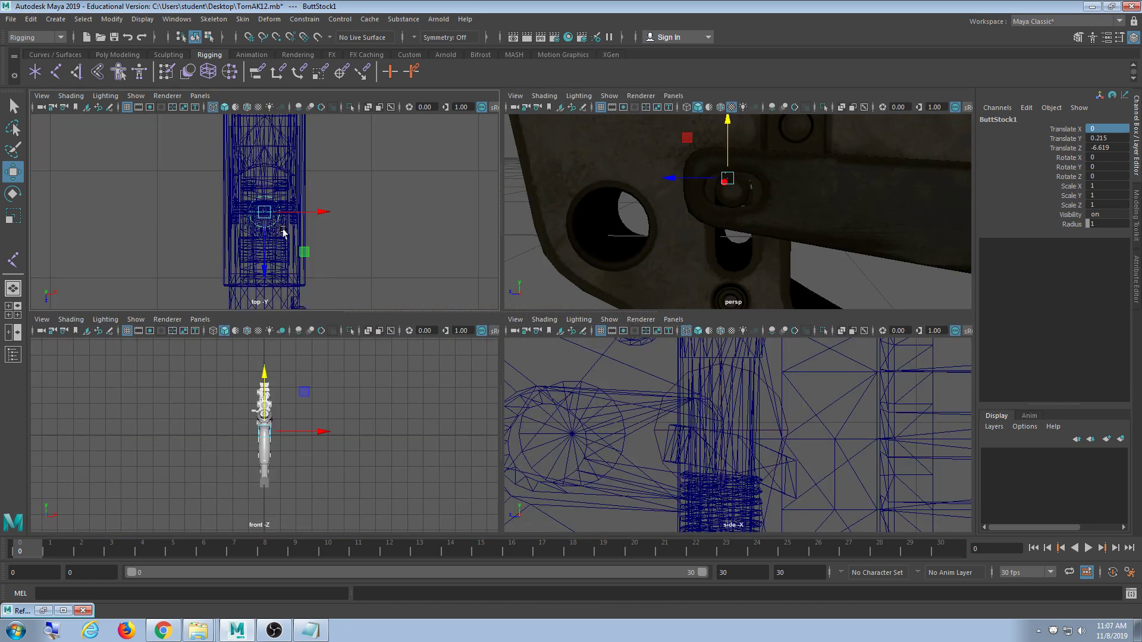
key("space")
key("space")
key("f")
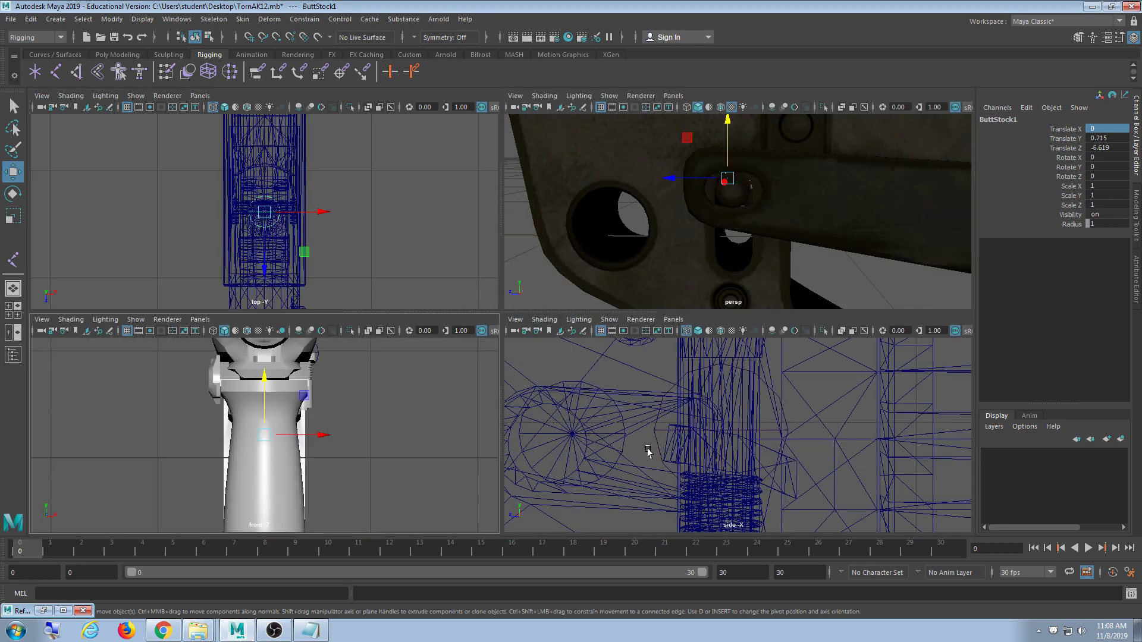
key("f")
key("space")
scroll(605, 434, "up", 5)
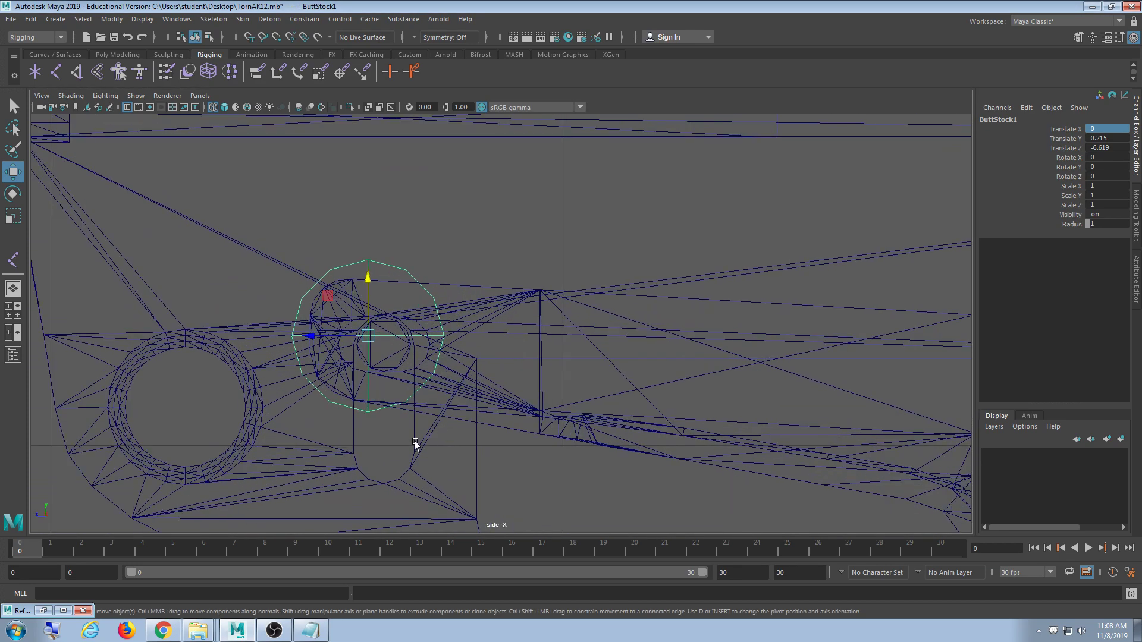
scroll(414, 444, "up", 10)
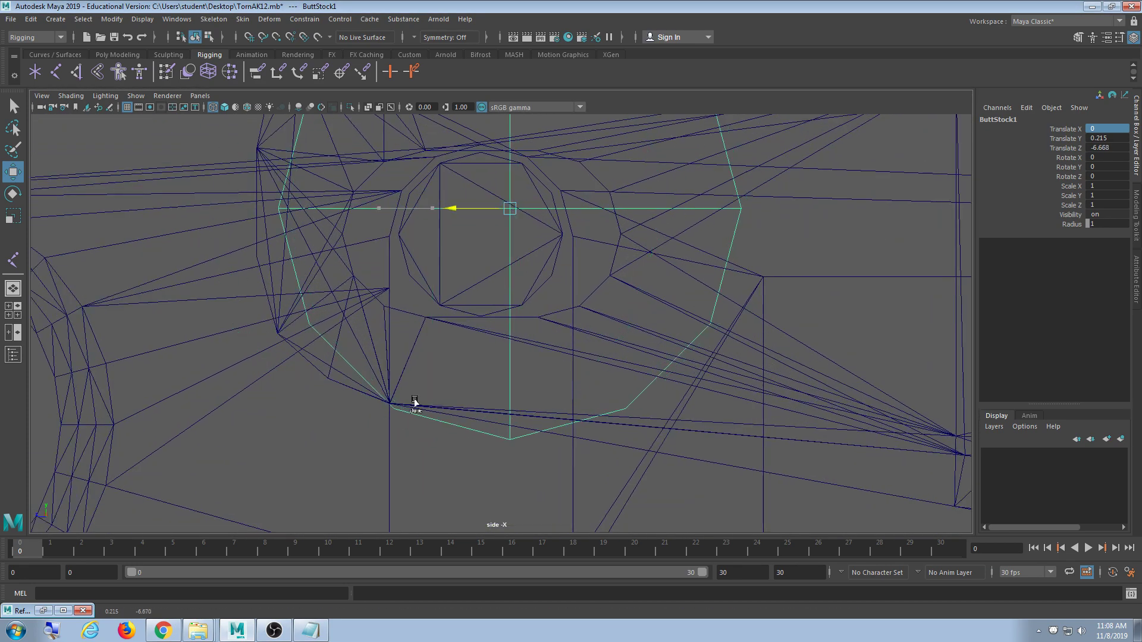
middle_click_drag(414, 399, 418, 442, "shift")
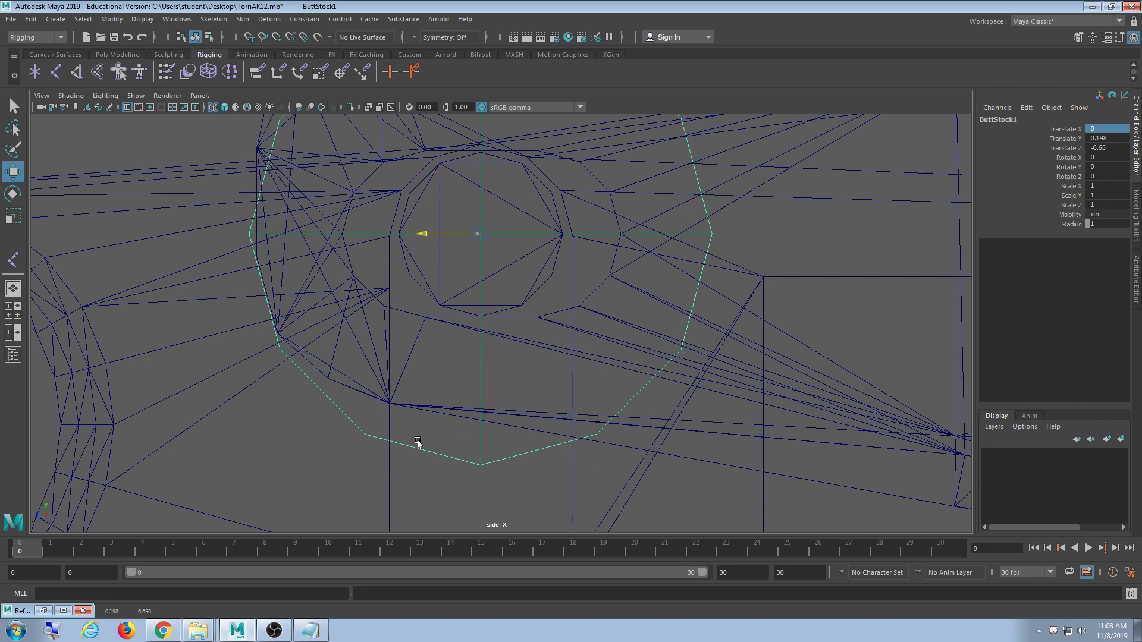
- Rename the stock joint ButtStockPart and deselect it
double_click(1010, 119)
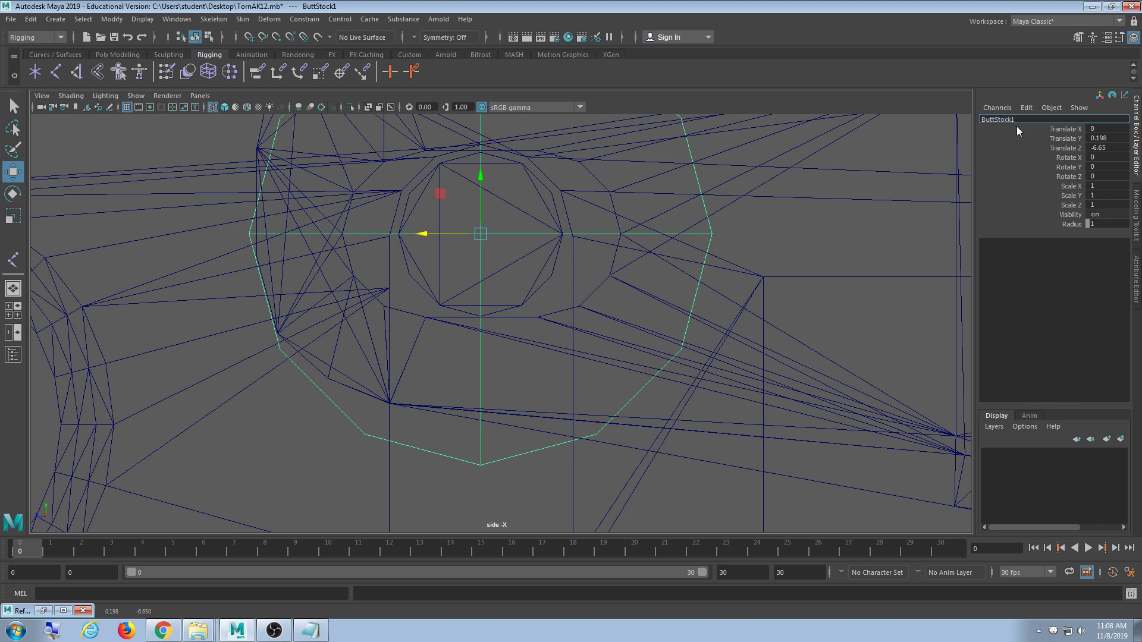
type("ButtStock")
key("Return")
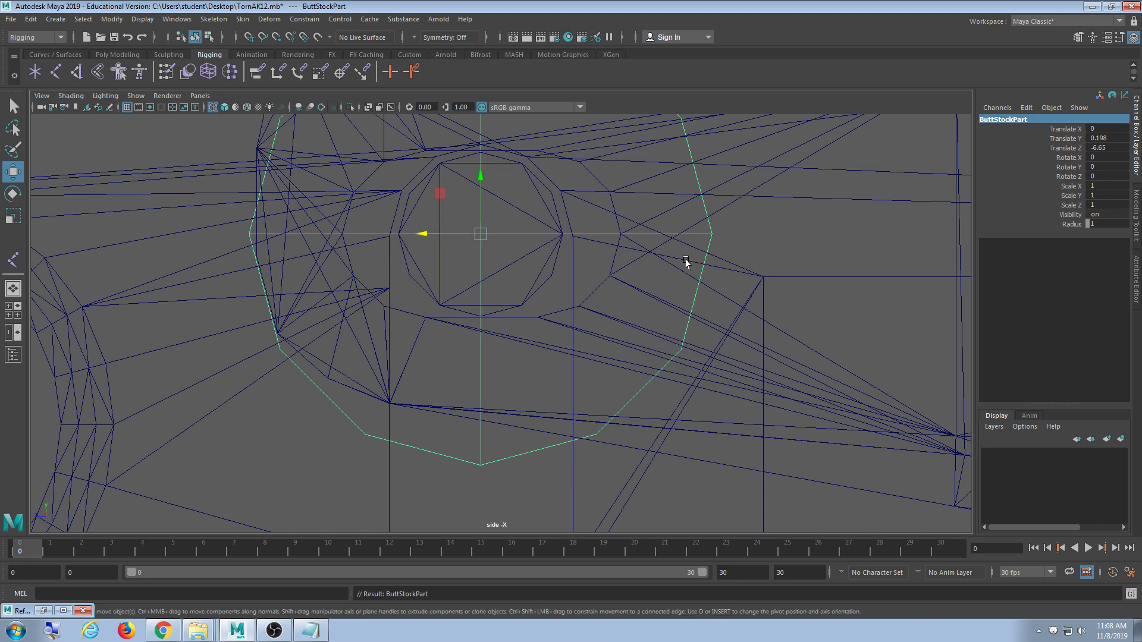
left_click(785, 241)
key("a")
key("space")
key("space")
scroll(678, 274, "down", 10)
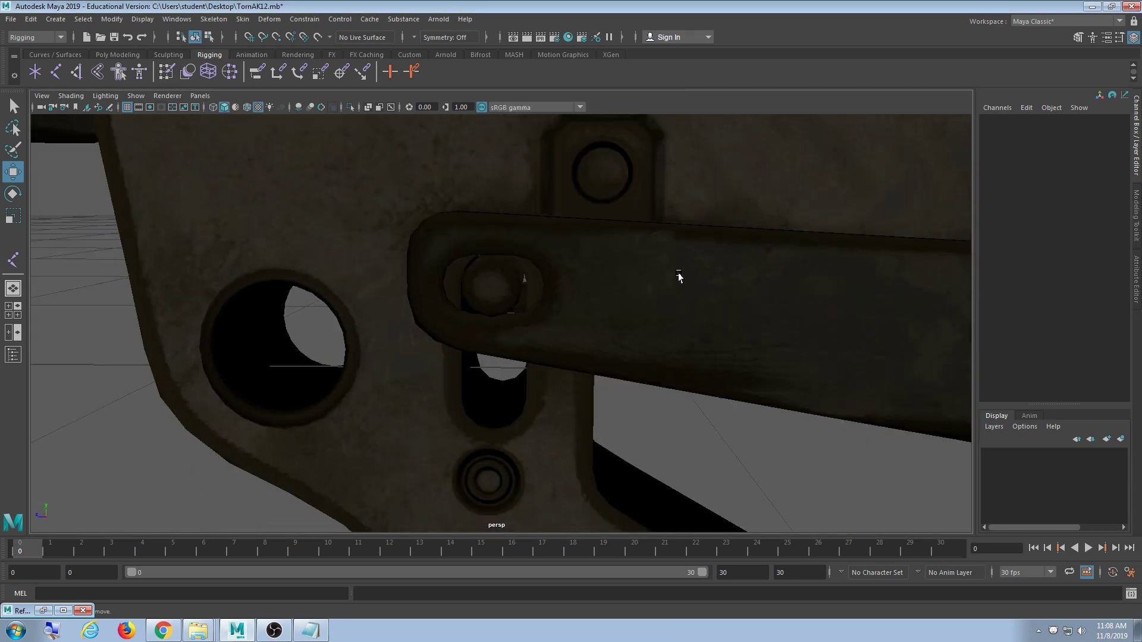
scroll(680, 266, "down", 5)
middle_click_drag(491, 284, 862, 361, "alt")
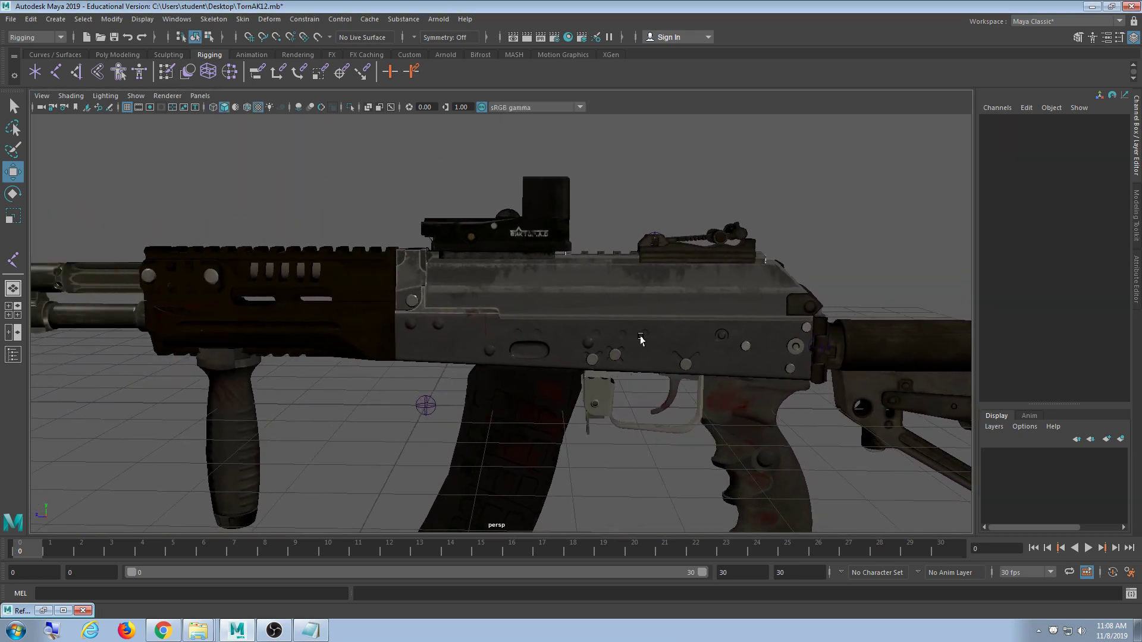
left_click_drag(574, 304, 566, 322, "alt")
middle_click_drag(555, 315, 565, 380, "alt")
scroll(568, 375, "up", 8)
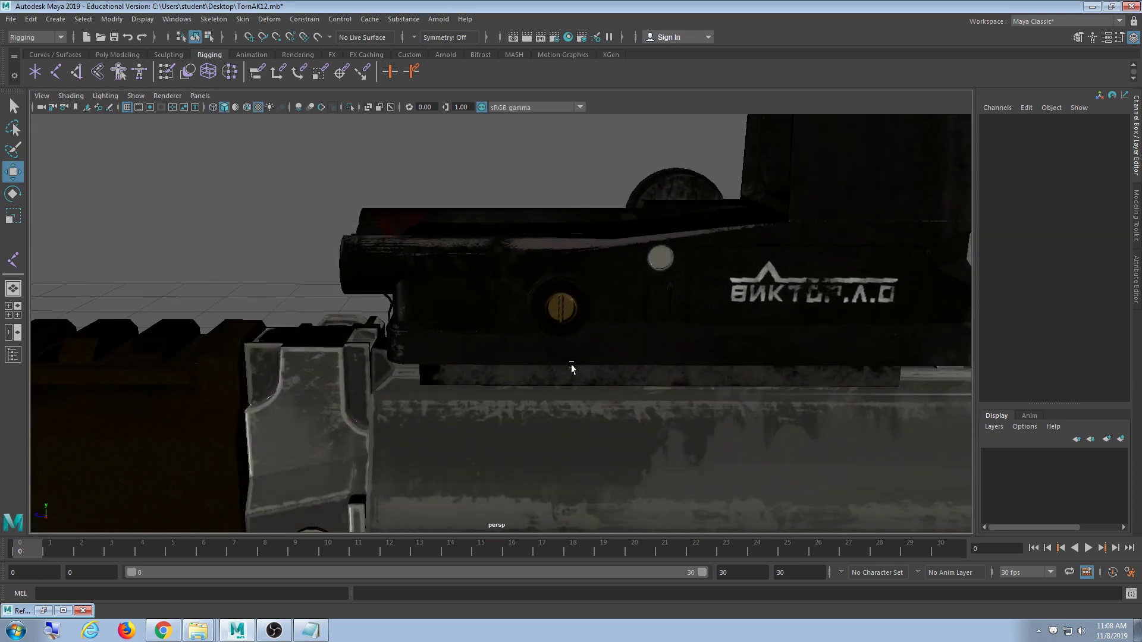
left_click_drag(574, 367, 834, 350, "alt")
middle_click_drag(524, 318, 728, 382, "alt")
scroll(505, 324, "down", 4)
left_click_drag(476, 327, 696, 344, "alt")
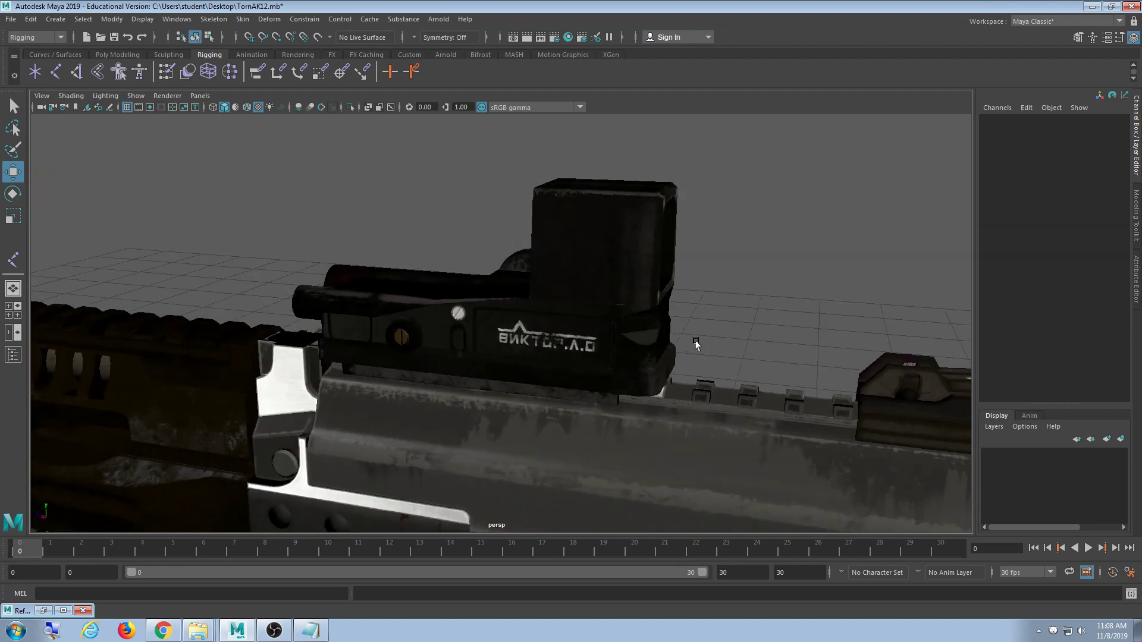
left_click_drag(772, 340, 698, 344, "alt")
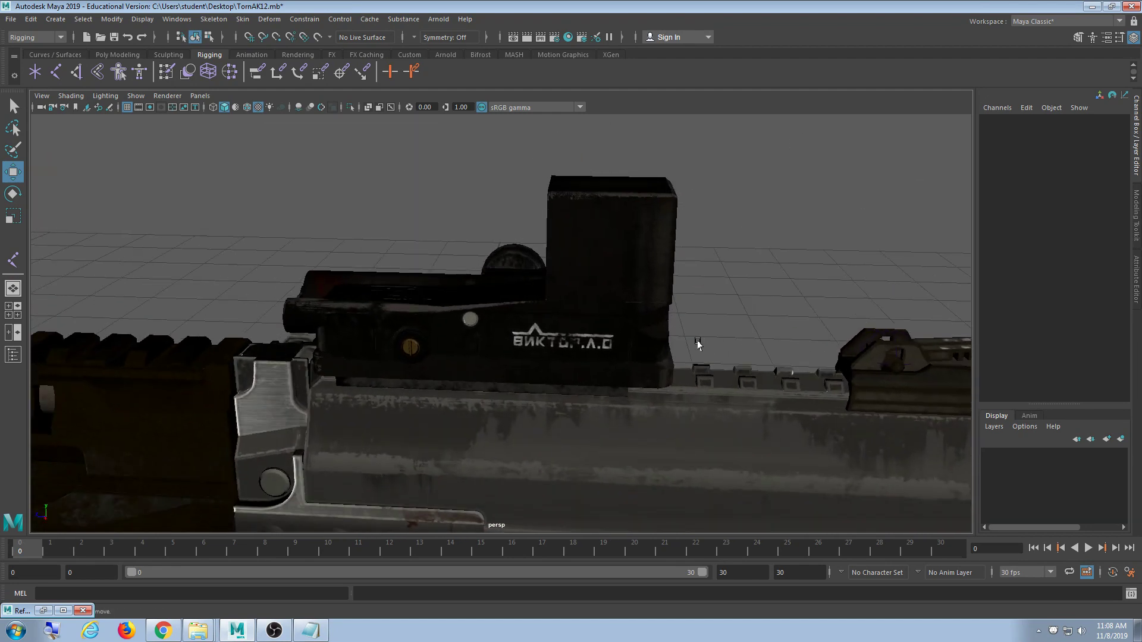
scroll(684, 343, "down", 2)
middle_click_drag(208, 336, 414, 336, "alt")
left_click_drag(414, 335, 415, 312, "alt")
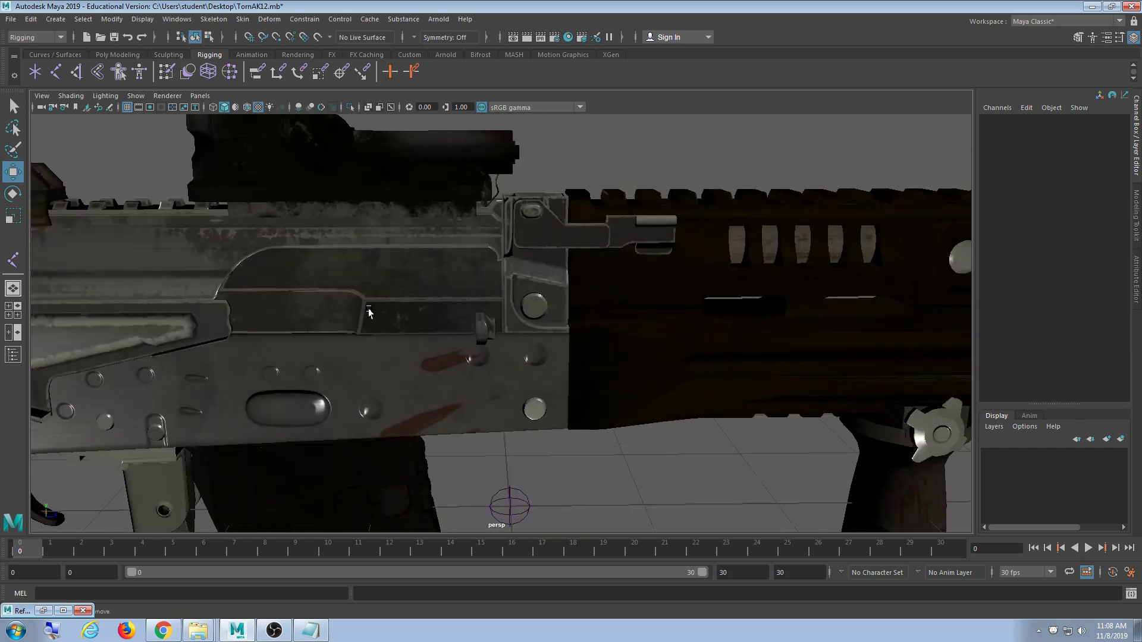
left_click(416, 311)
scroll(438, 338, "up", 1)
left_click_drag(565, 514, 599, 387)
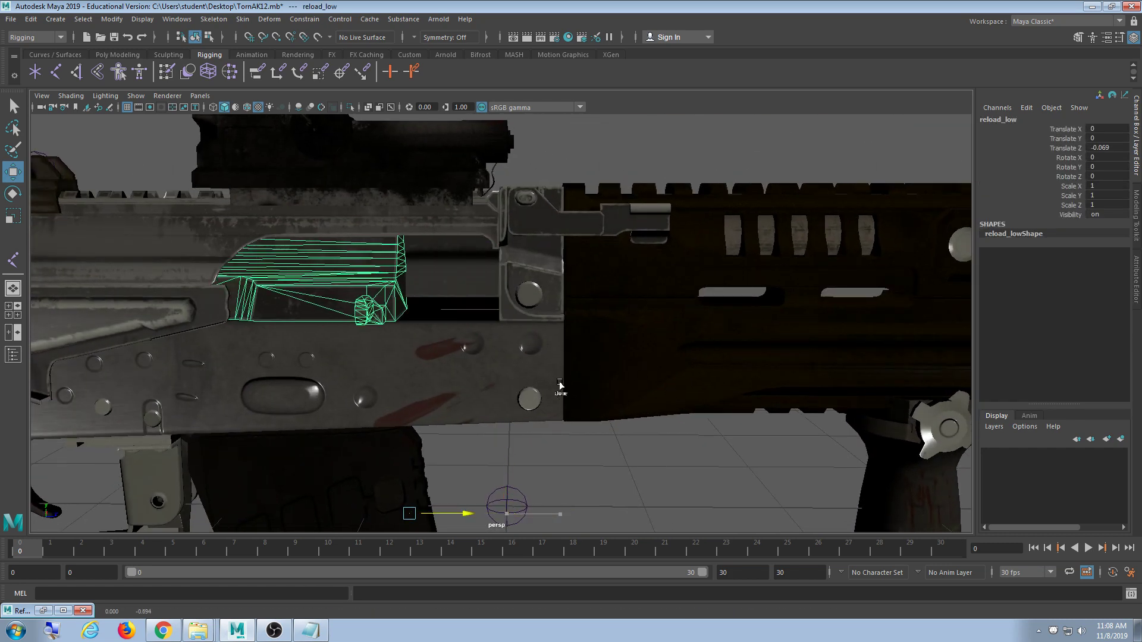
left_click_drag(526, 406, 503, 397, "alt")
middle_click_drag(331, 351, 469, 350, "alt")
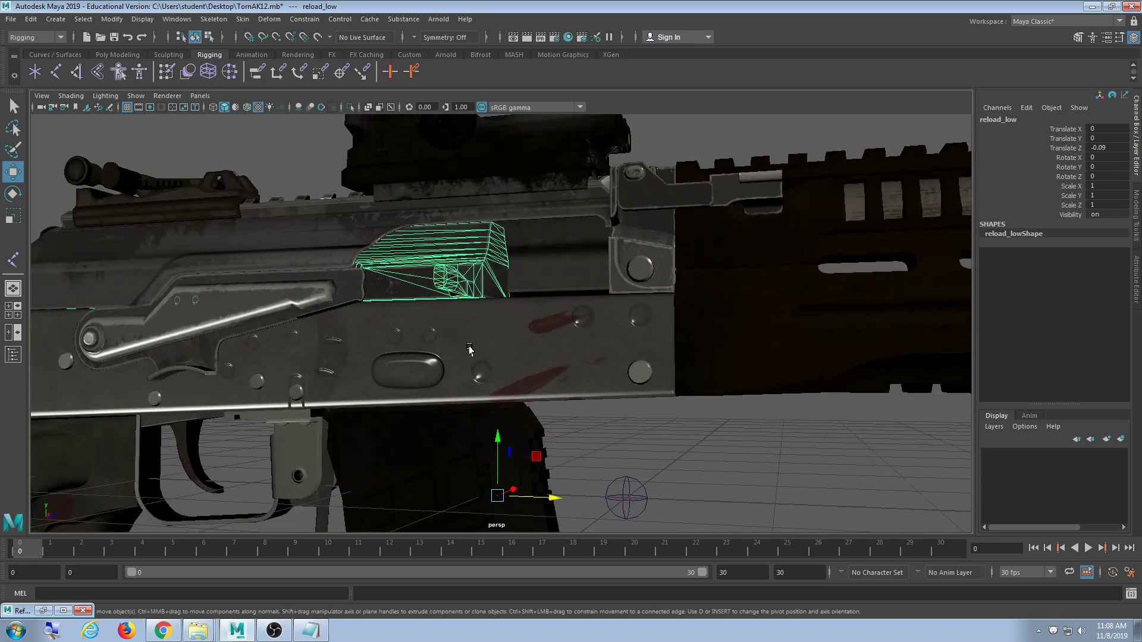
left_click_drag(469, 350, 502, 368, "alt")
key("ctrl+z")
middle_click_drag(668, 364, 584, 356)
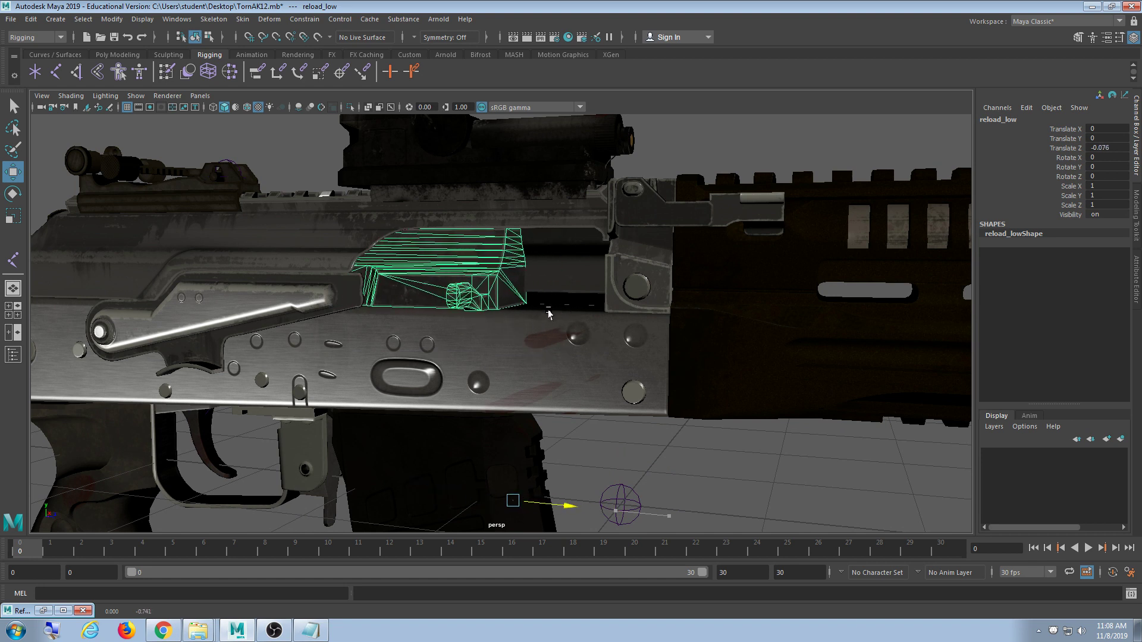
key("ctrl+z")
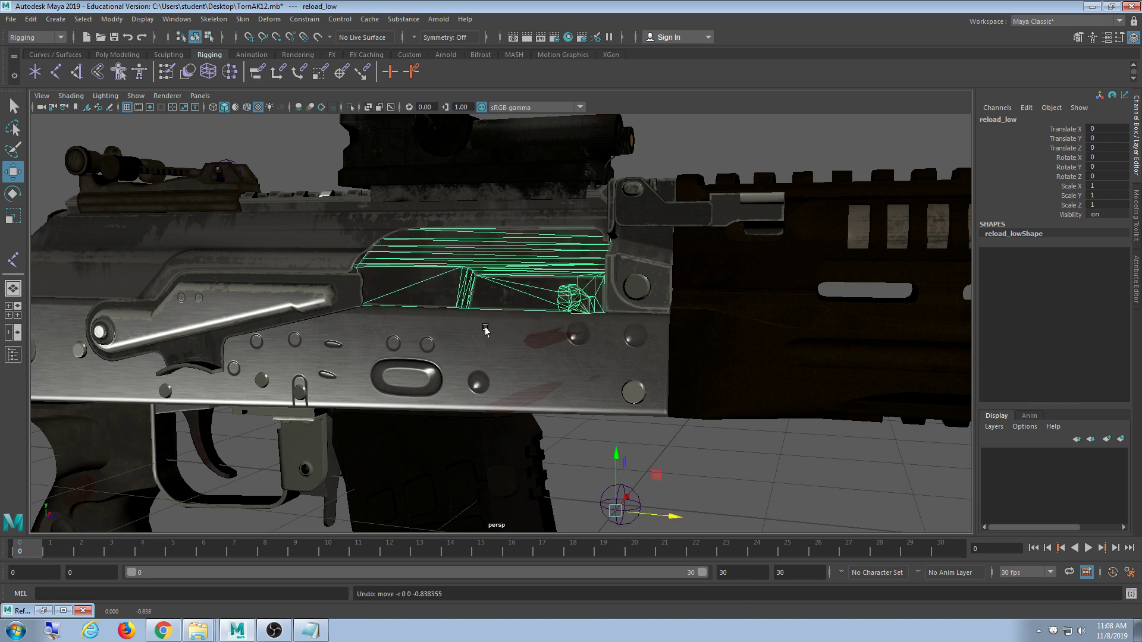
scroll(619, 364, "down", 3)
left_click(589, 415)
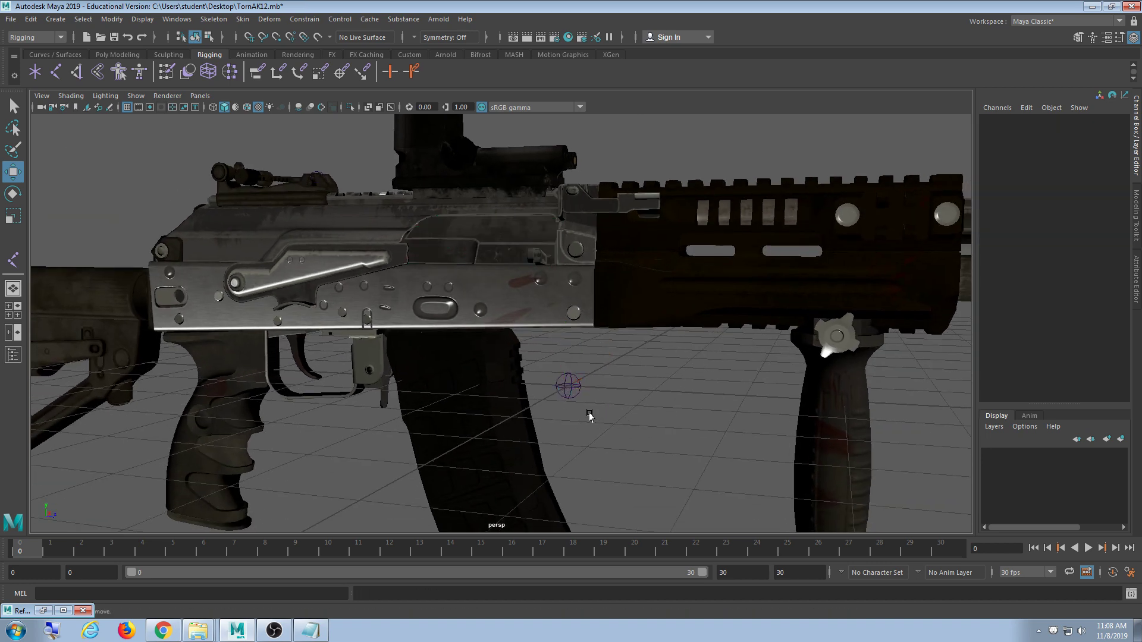
left_click(565, 394)
scroll(556, 410, "up", 2)
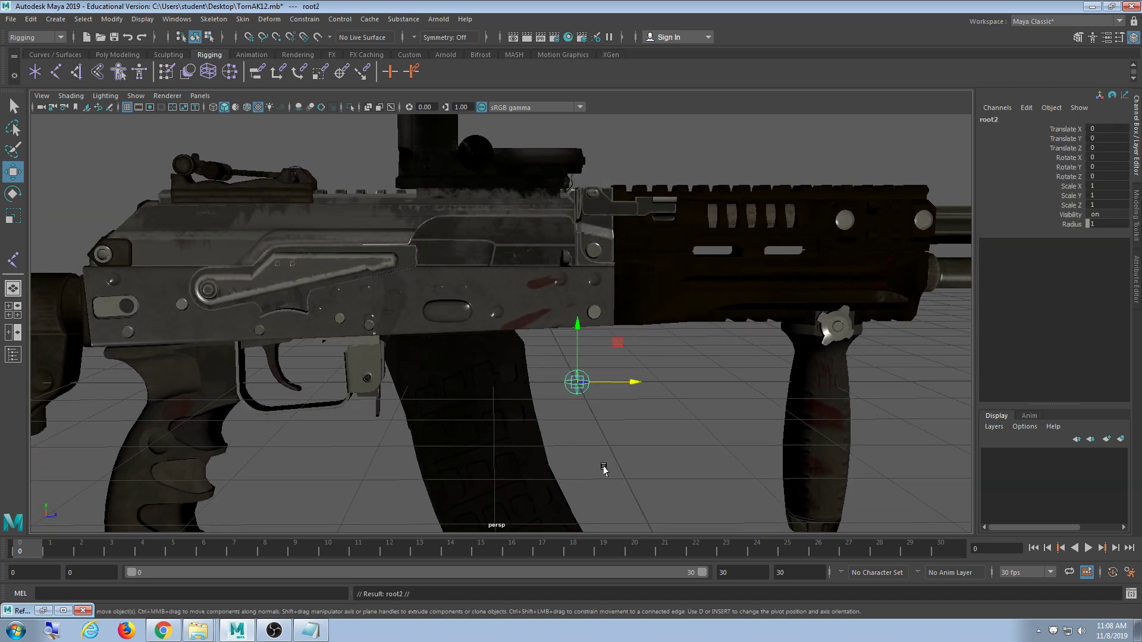
- Raise the root2 joint up into the rifle's receiver, checking it in the side view
middle_click_drag(604, 469, 586, 339)
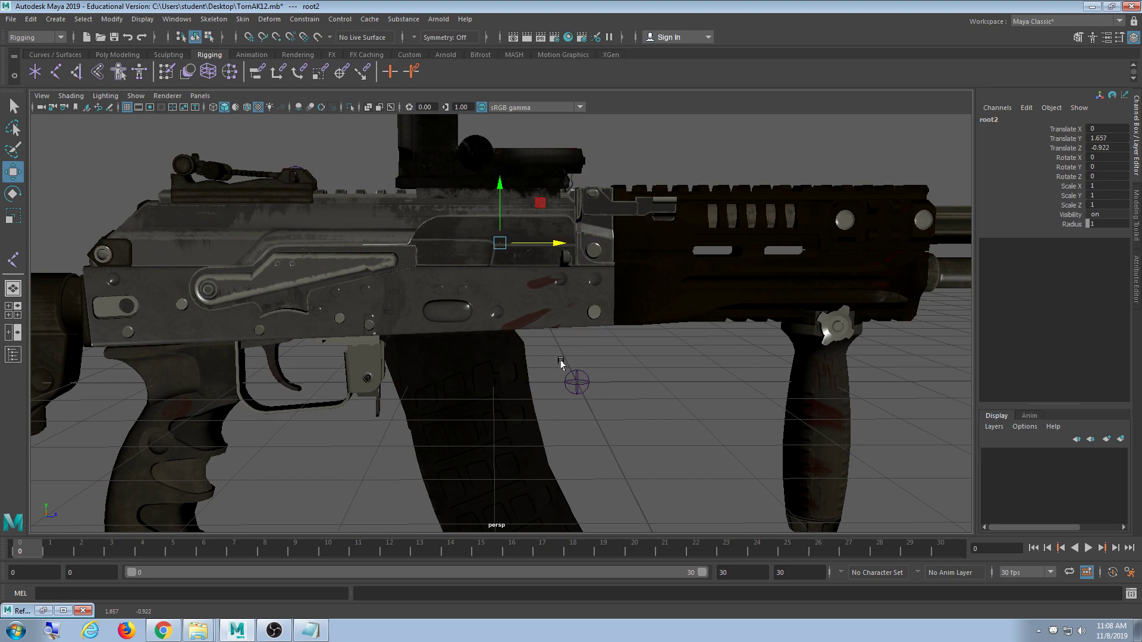
key("space")
key("space")
scroll(445, 362, "up", 8)
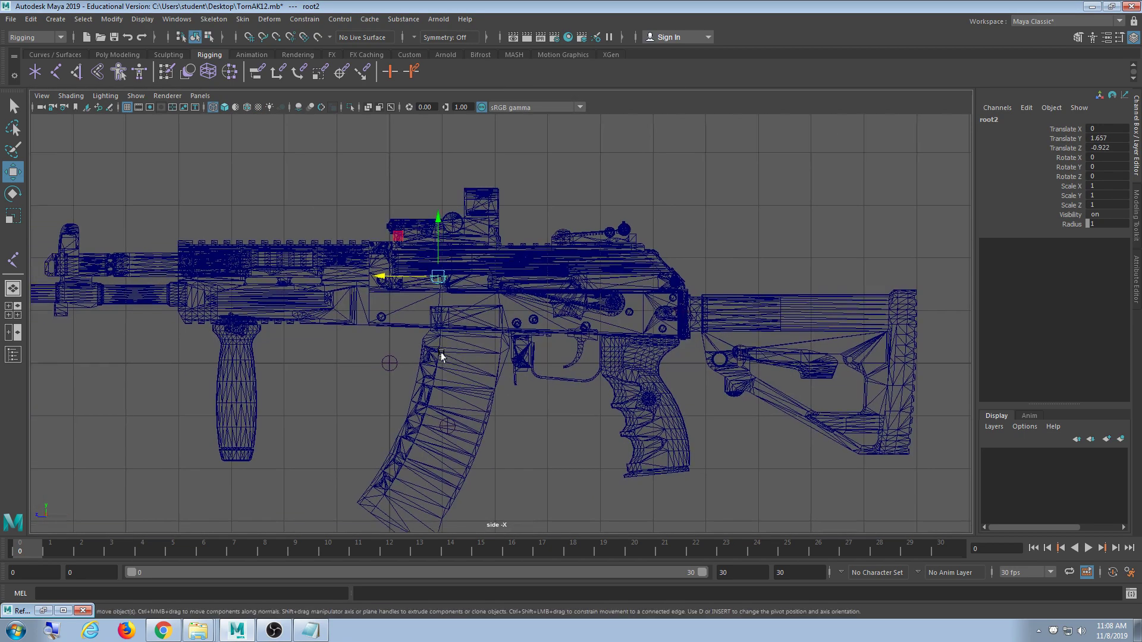
scroll(428, 355, "up", 8)
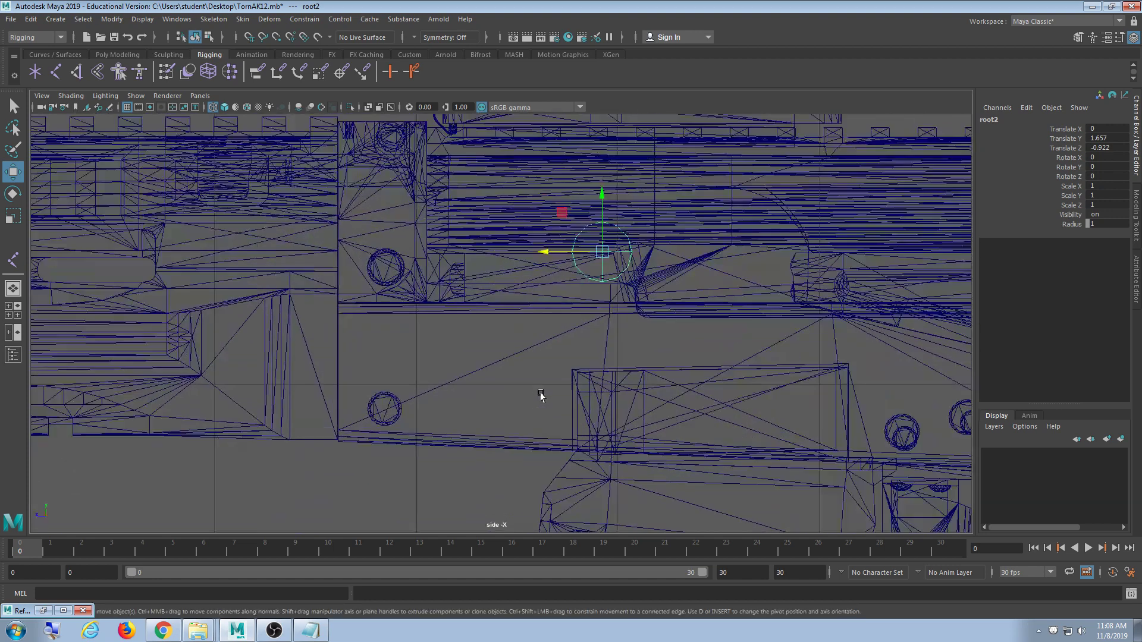
key("space")
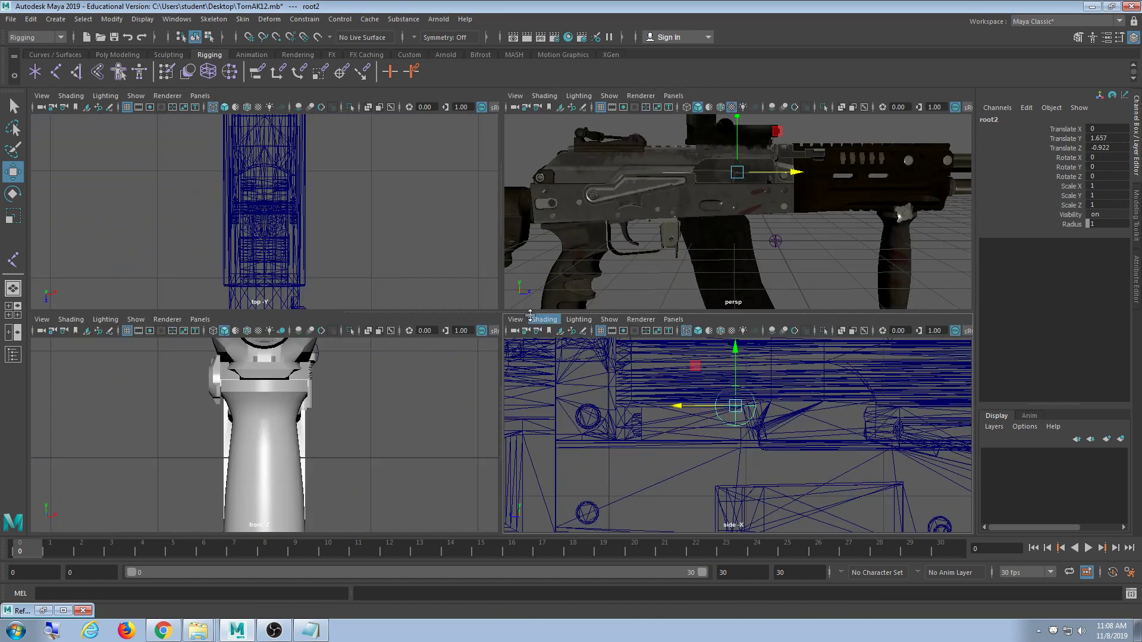
key("space")
- Slide the joint back along the receiver onto the bolt, at Translate Y 1.657, Z -1.014
left_click_drag(580, 313, 533, 318, "alt")
middle_click_drag(531, 324, 507, 393, "alt")
scroll(506, 389, "up", 4)
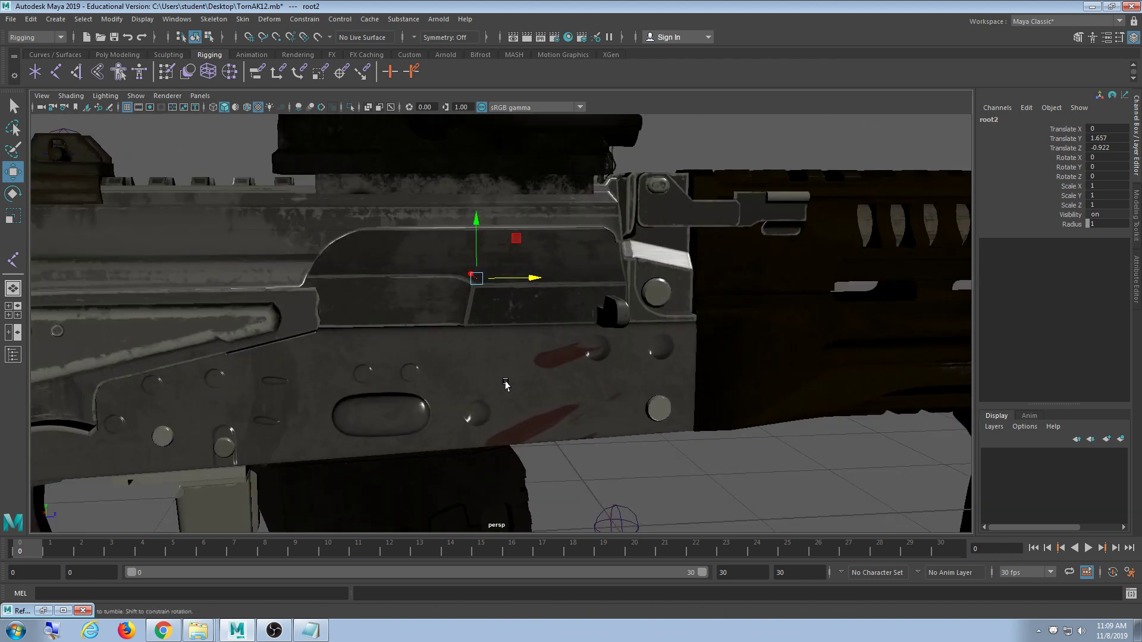
left_click_drag(505, 385, 491, 380, "alt")
left_click_drag(521, 290, 506, 284)
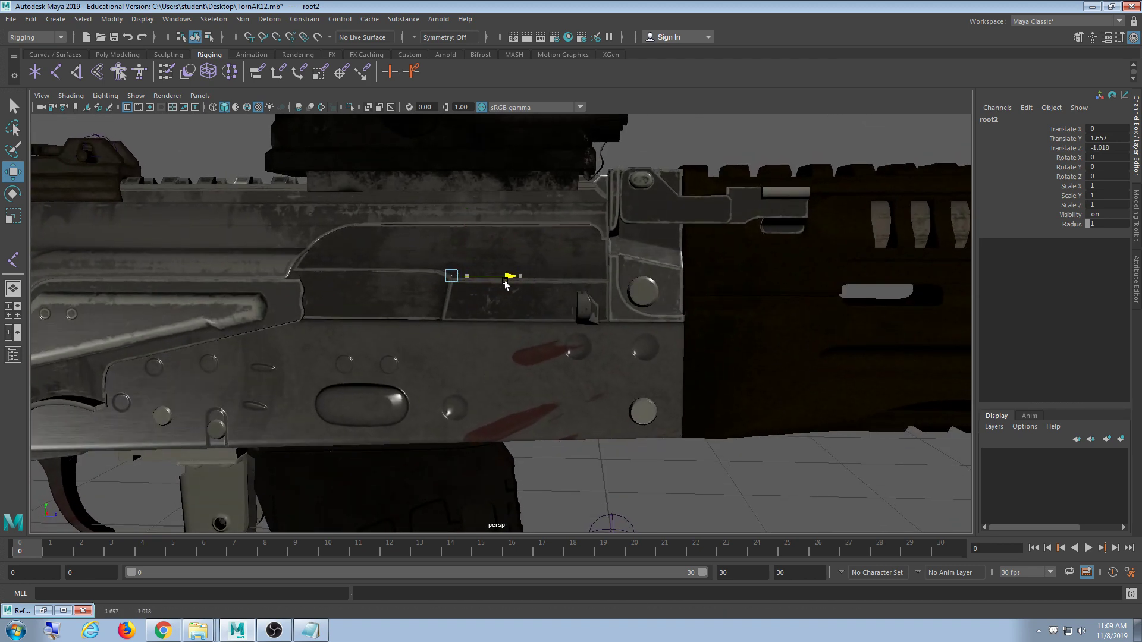
scroll(509, 294, "down", 5)
left_click_drag(474, 360, 518, 372, "alt")
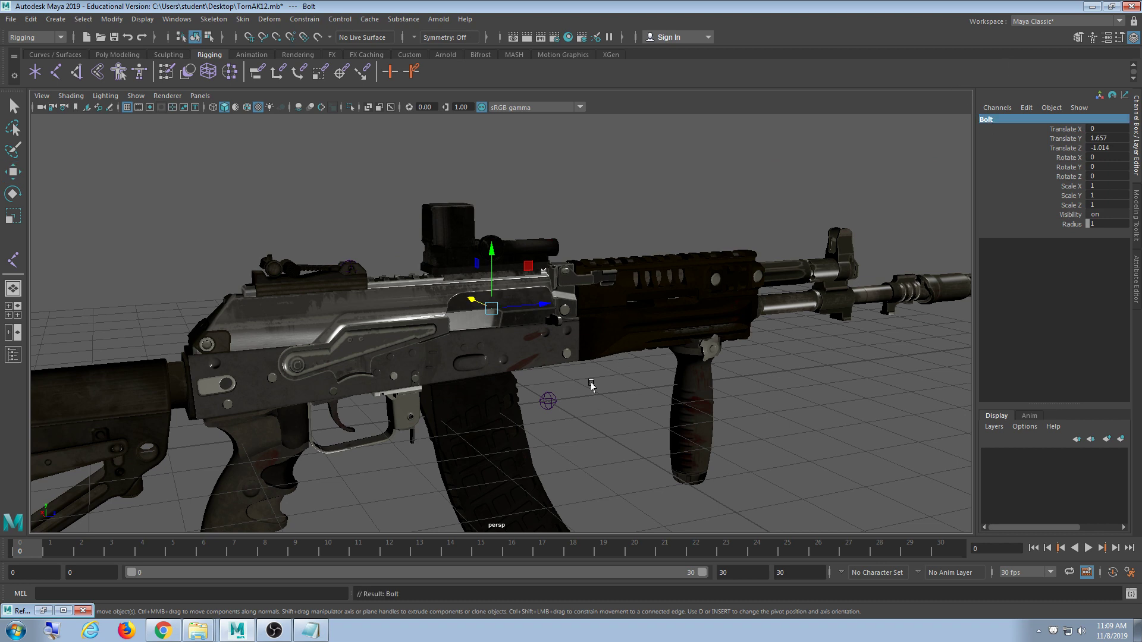
left_click_drag(591, 385, 710, 384, "alt")
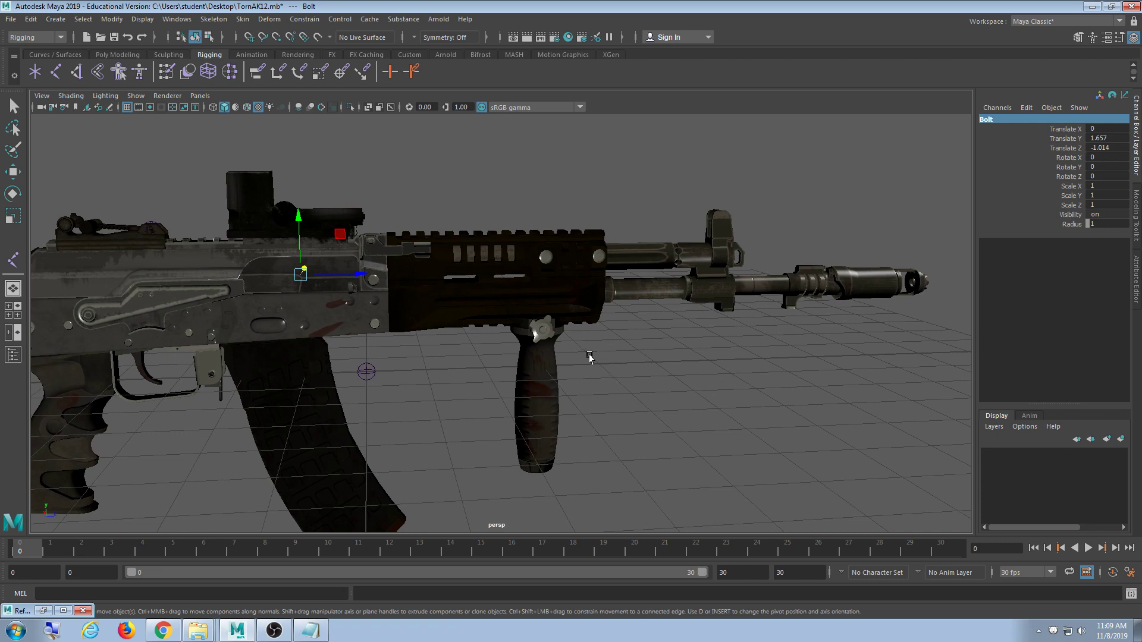
scroll(582, 364, "up", 8)
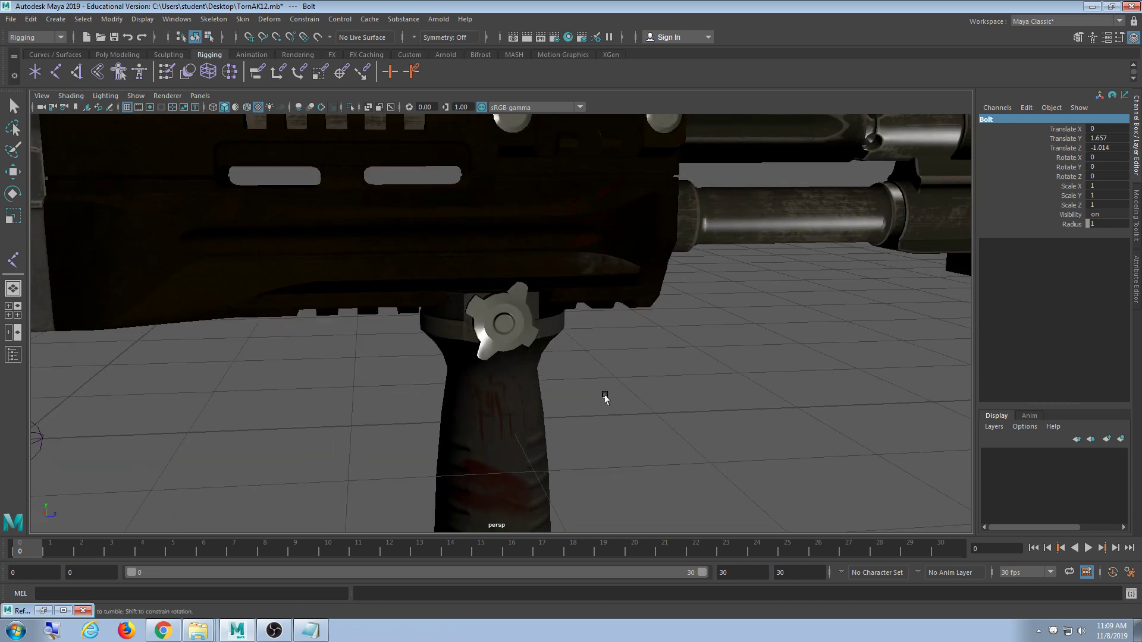
left_click_drag(590, 390, 574, 363, "alt")
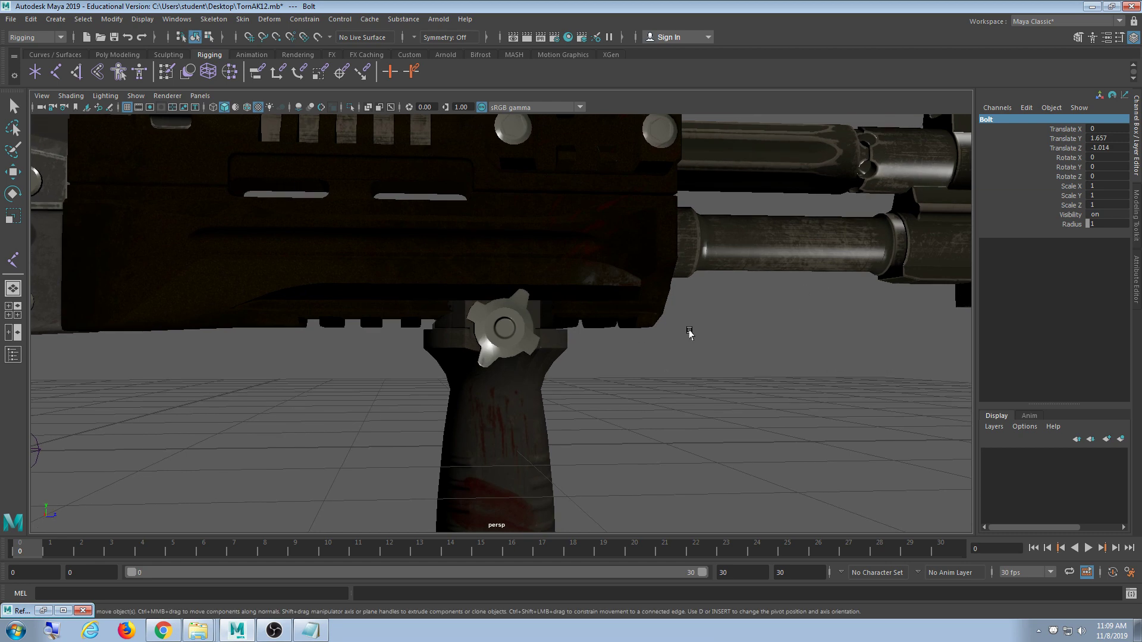
left_click(516, 334)
key("w")
left_click_drag(626, 398, 498, 393, "alt")
scroll(691, 367, "down", 8)
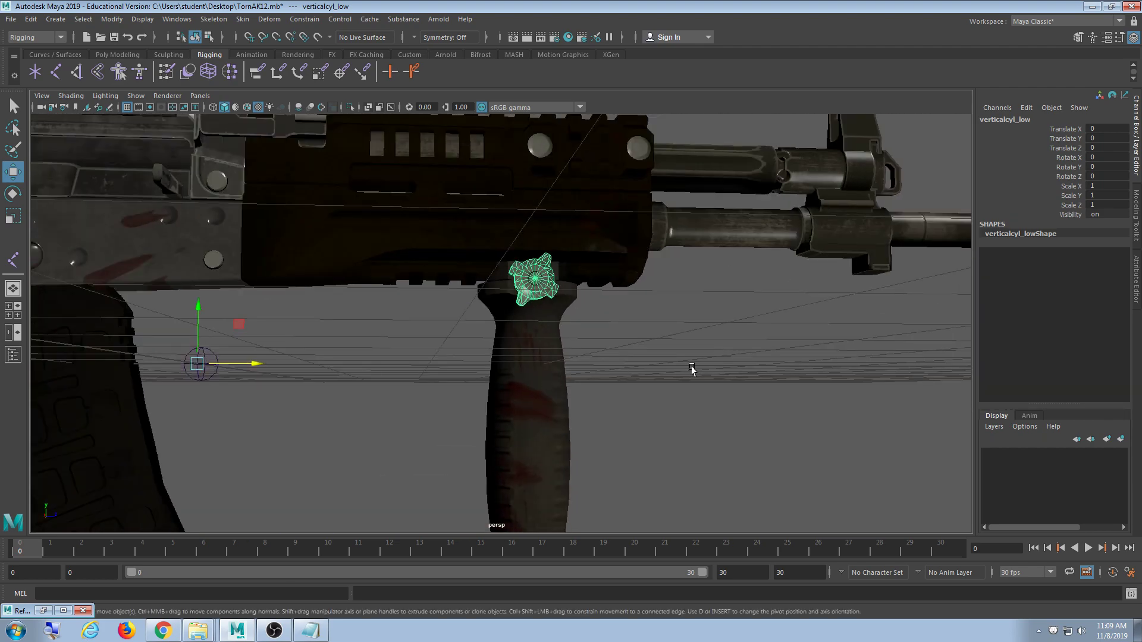
middle_click_drag(704, 377, 497, 390, "alt")
left_click_drag(497, 390, 445, 380, "alt")
left_click_drag(703, 408, 594, 389, "alt")
middle_click_drag(595, 390, 505, 364, "alt")
middle_click_drag(647, 428, 381, 357, "alt")
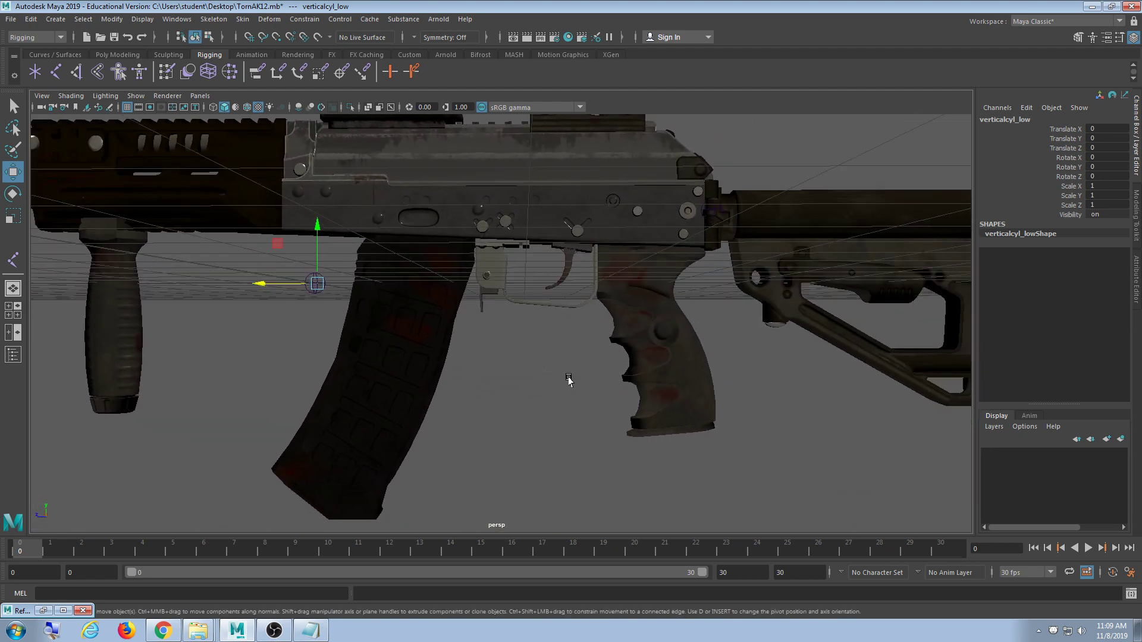
scroll(569, 381, "up", 8)
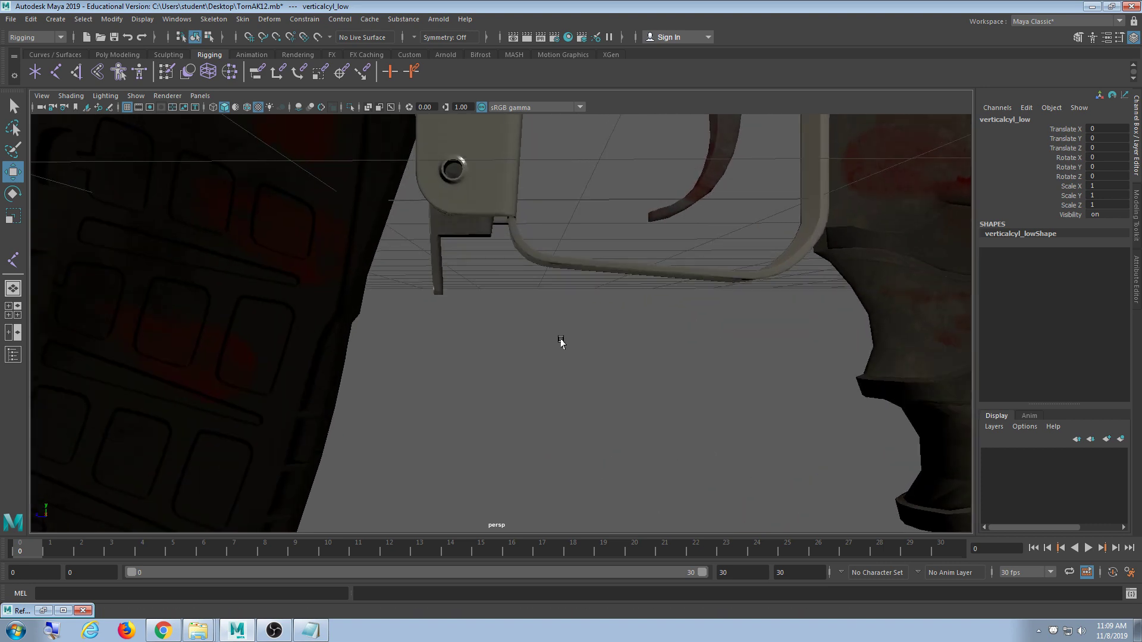
scroll(618, 397, "down", 8)
middle_click_drag(655, 395, 436, 411, "alt")
left_click_drag(436, 411, 512, 400, "alt")
middle_click_drag(410, 382, 585, 432, "alt")
middle_click_drag(358, 407, 533, 420, "alt")
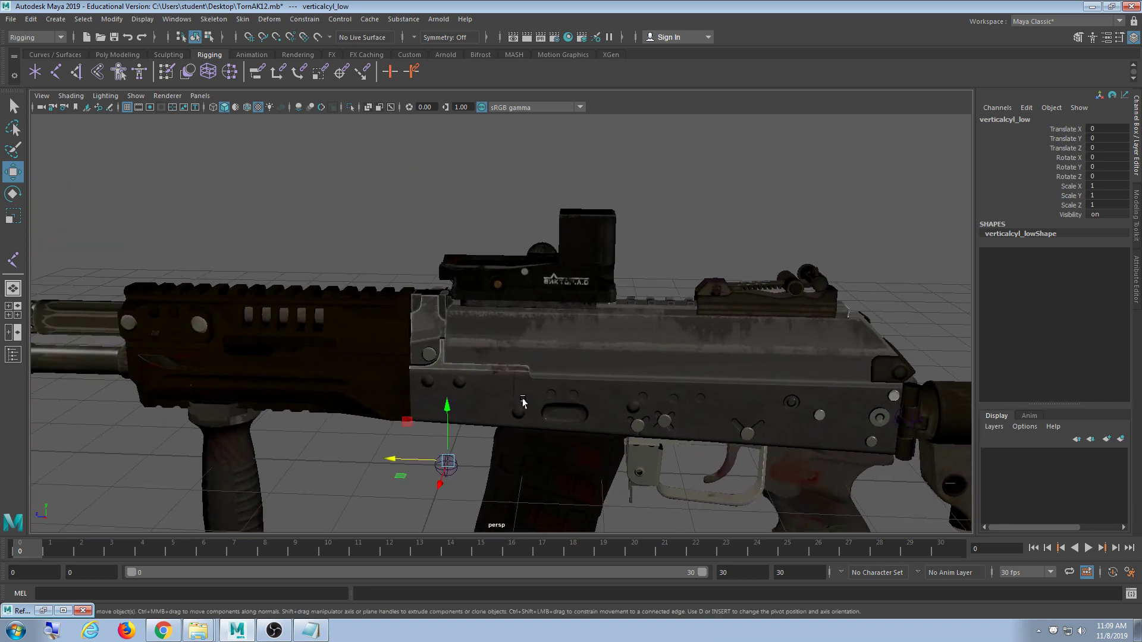
middle_click_drag(349, 381, 453, 320, "alt")
middle_click_drag(860, 413, 684, 383, "alt")
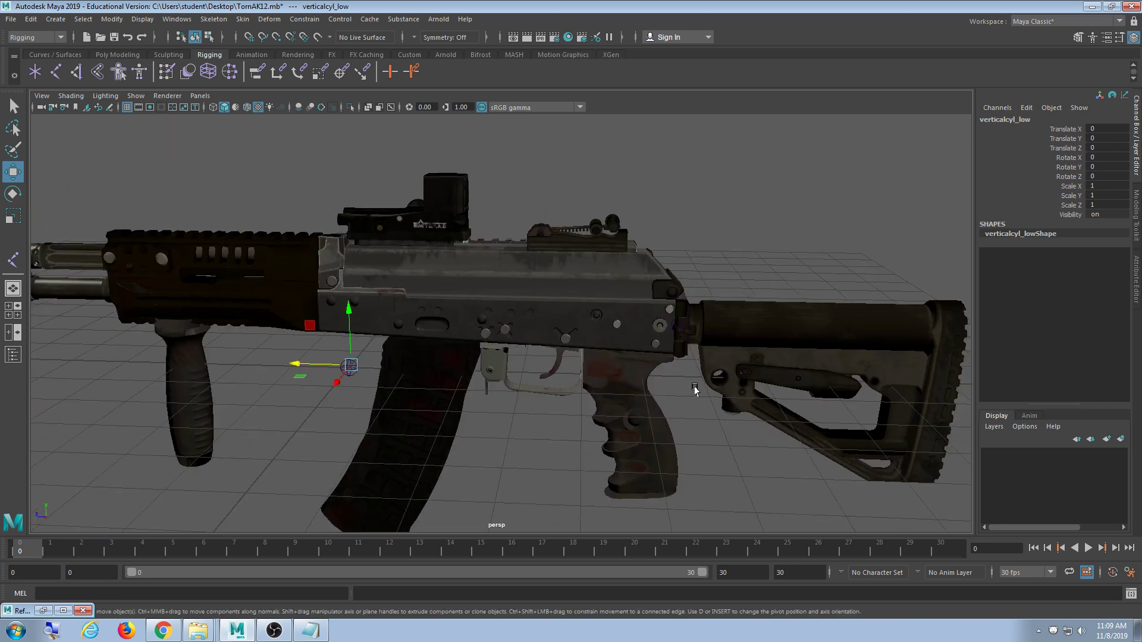
left_click_drag(773, 394, 501, 384, "alt")
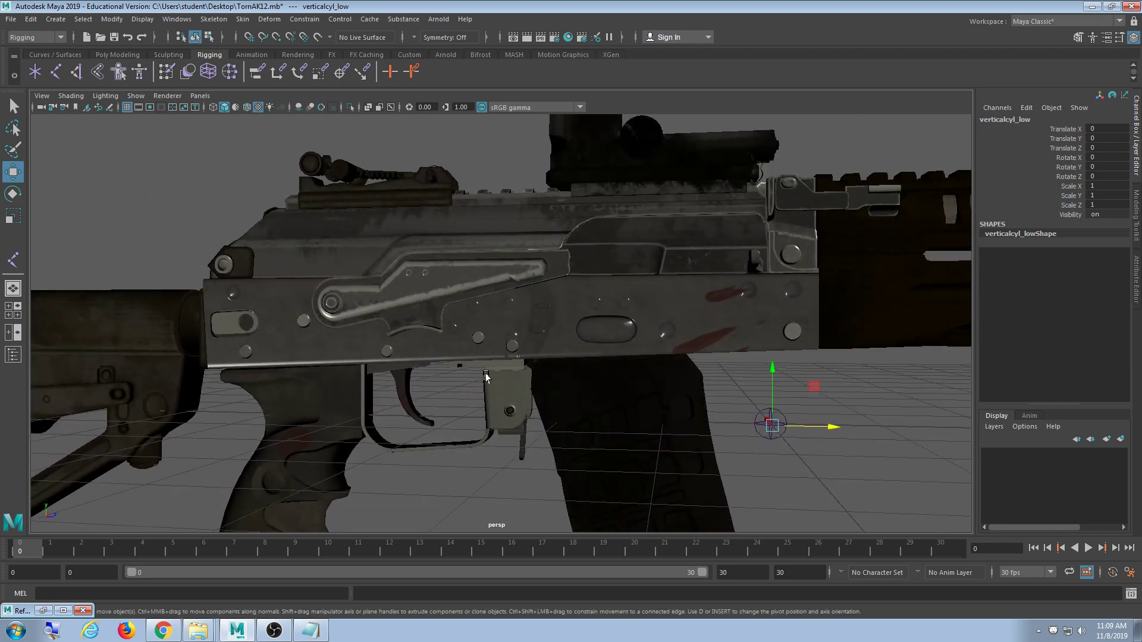
middle_click_drag(487, 377, 561, 385, "alt")
scroll(561, 385, "up", 4)
left_click_drag(561, 386, 686, 388, "alt")
scroll(565, 383, "down", 4)
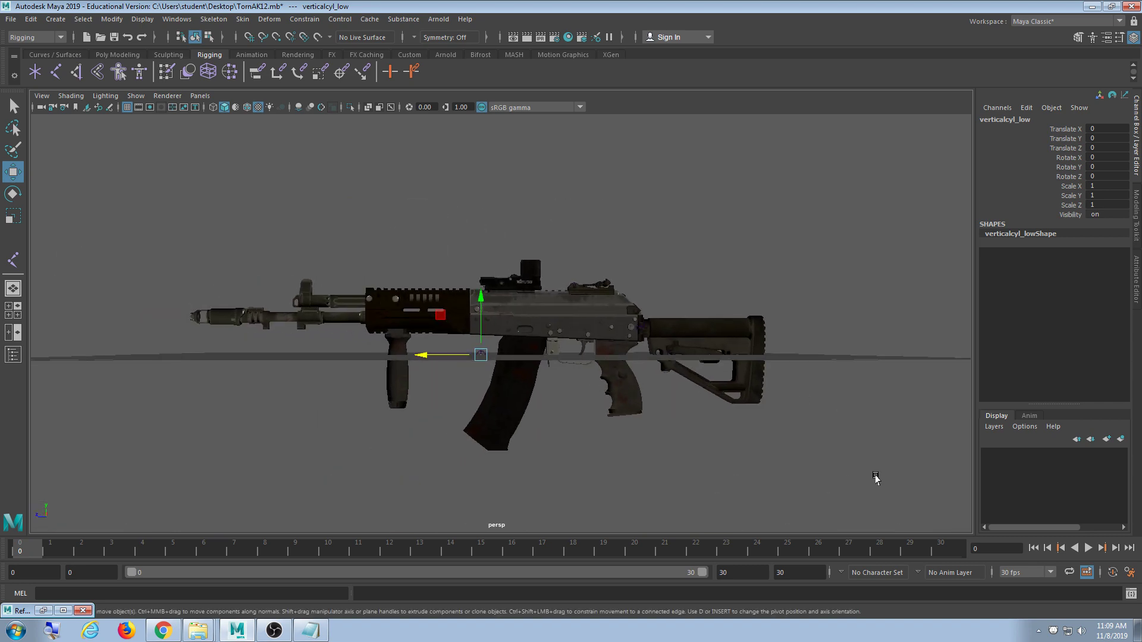
left_click_drag(875, 475, 187, 189)
scroll(466, 339, "up", 10)
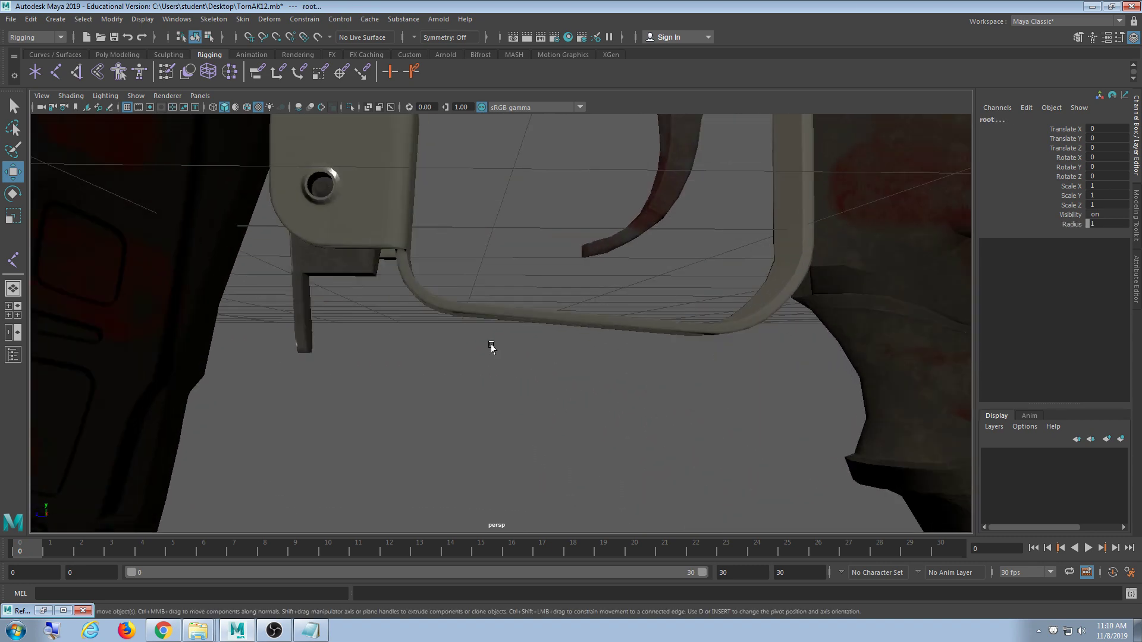
left_click_drag(491, 347, 515, 360, "alt")
left_click(515, 361)
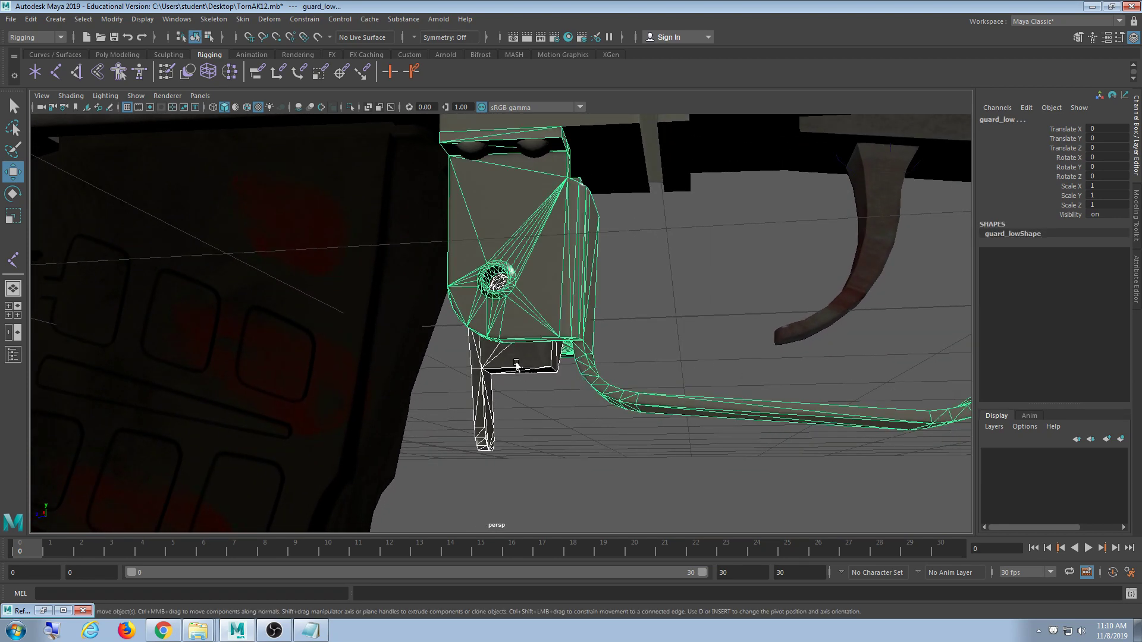
left_click_drag(499, 419, 795, 423, "alt")
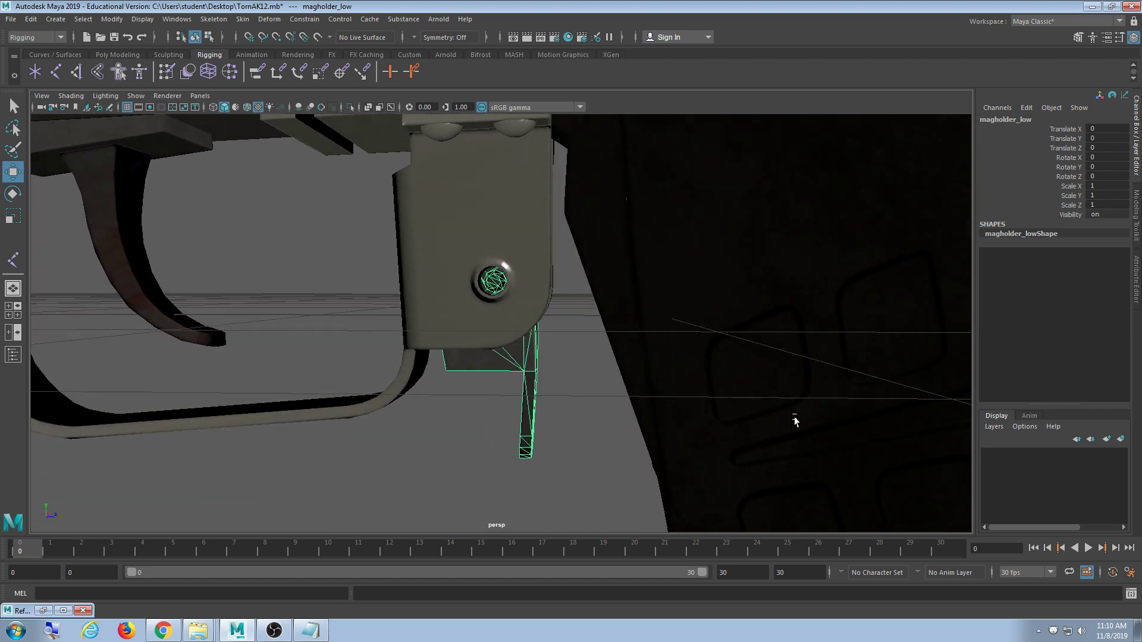
scroll(539, 337, "up", 6)
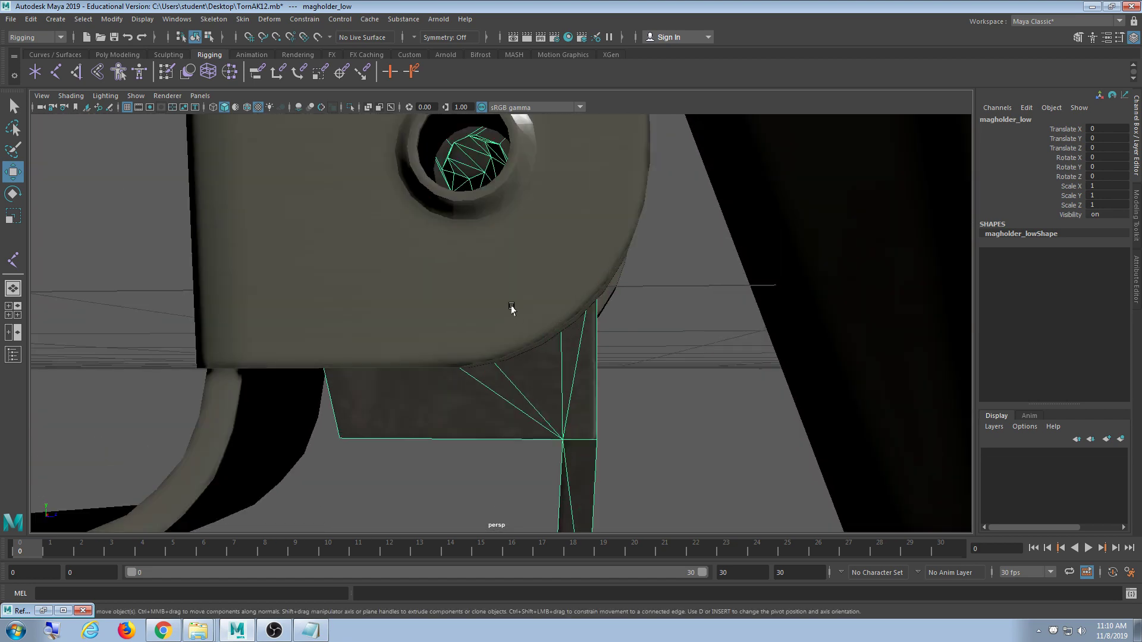
left_click_drag(541, 376, 561, 392, "alt")
scroll(556, 380, "down", 4)
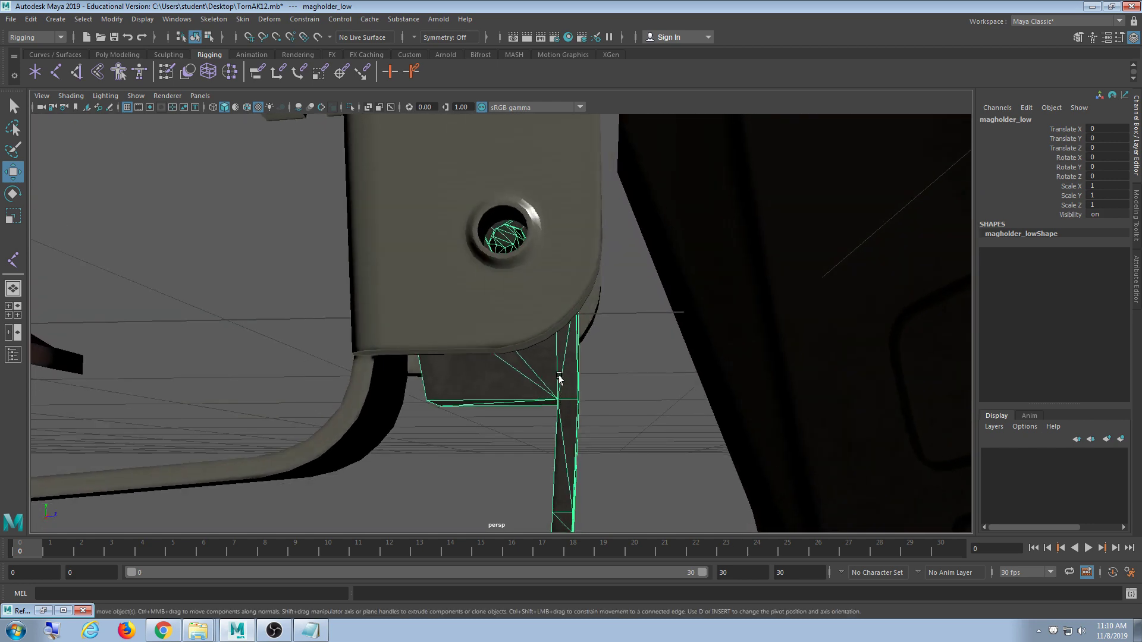
scroll(560, 379, "down", 3)
scroll(402, 399, "down", 8)
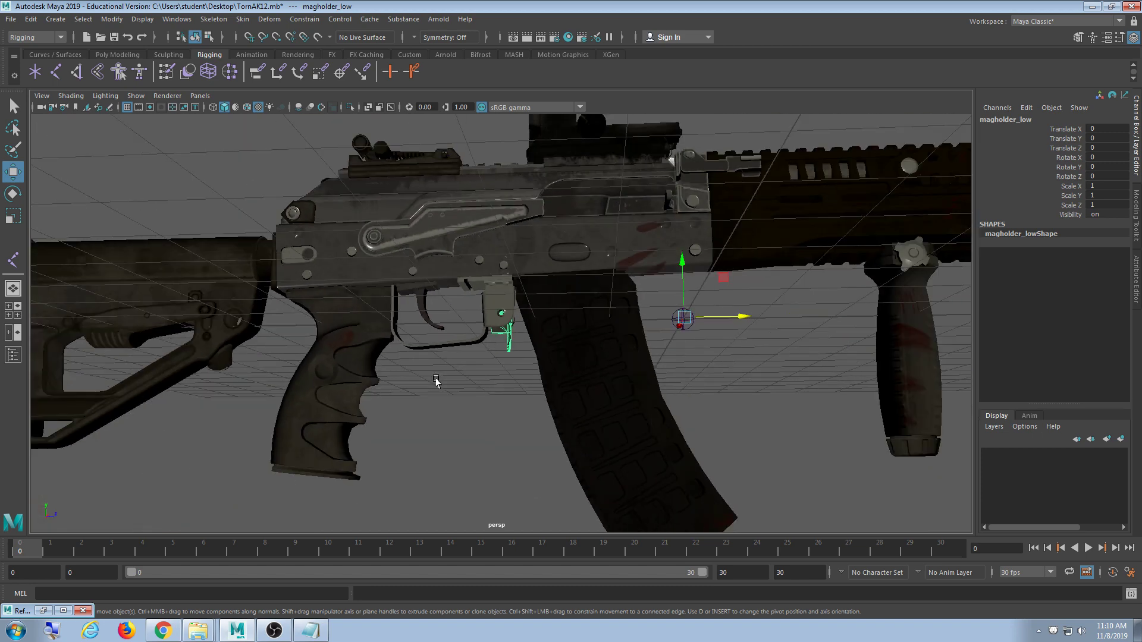
- Select the root2 joint and slide it onto the magazine release
left_click(725, 381)
left_click(654, 328)
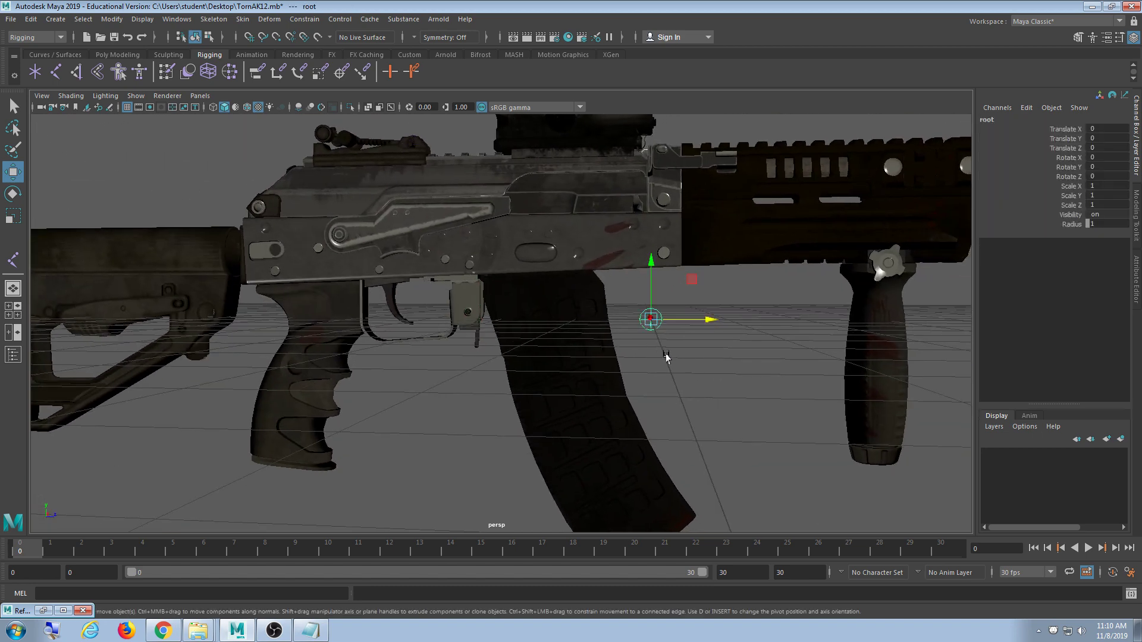
middle_click_drag(756, 394, 587, 398)
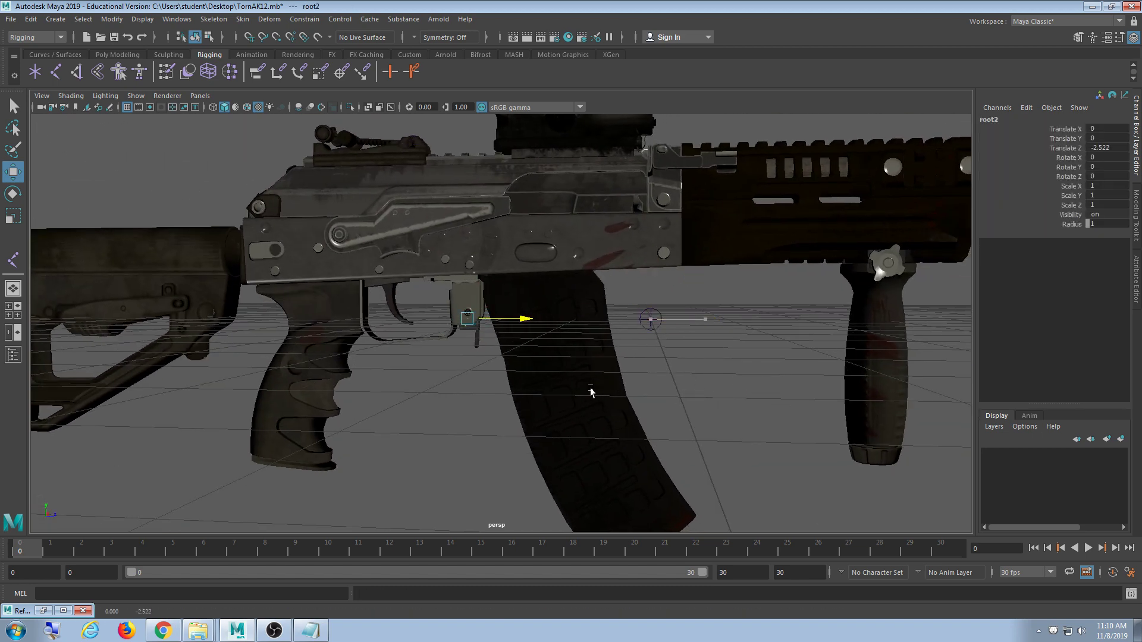
key("space")
key("space")
middle_click_drag(698, 451, 578, 384, "alt")
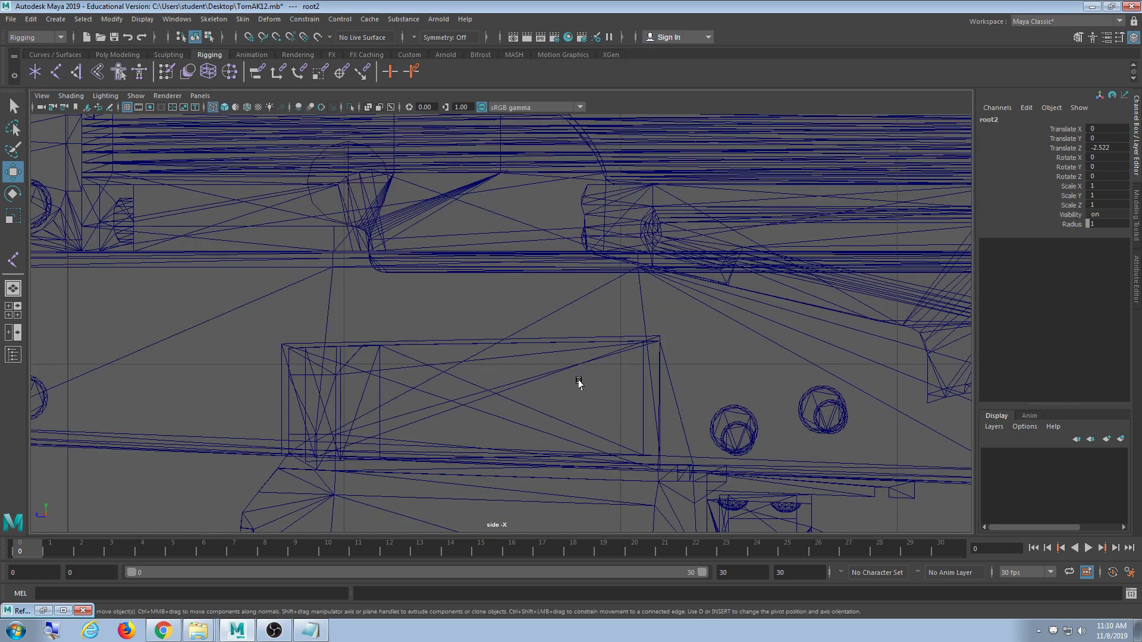
scroll(579, 410, "down", 10)
scroll(565, 411, "up", 3)
scroll(548, 408, "up", 10)
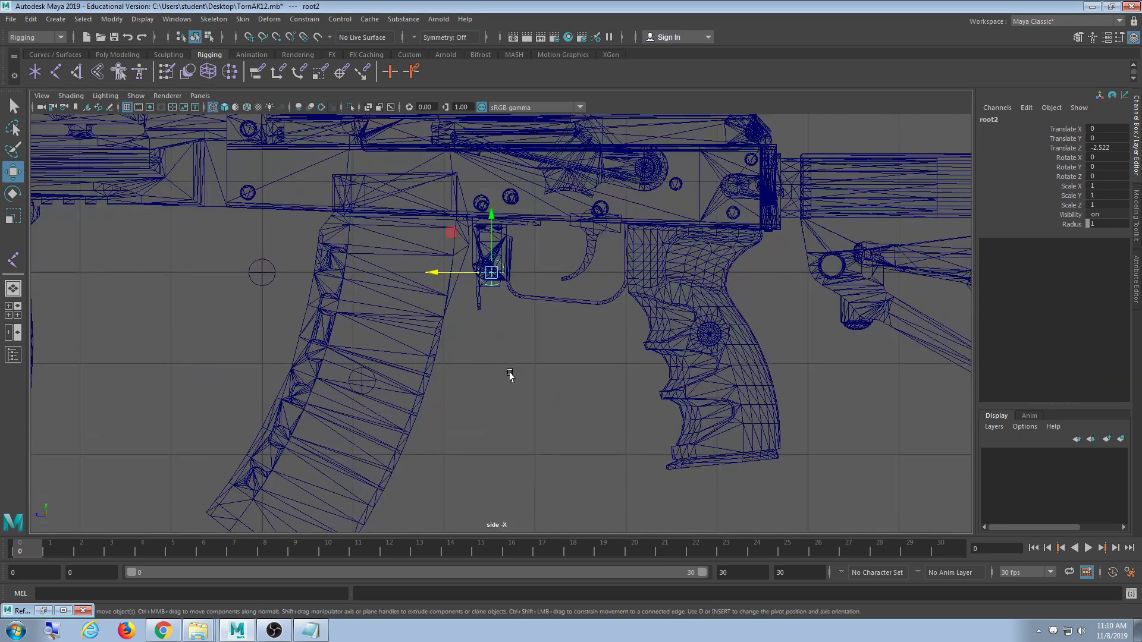
scroll(511, 402, "up", 8)
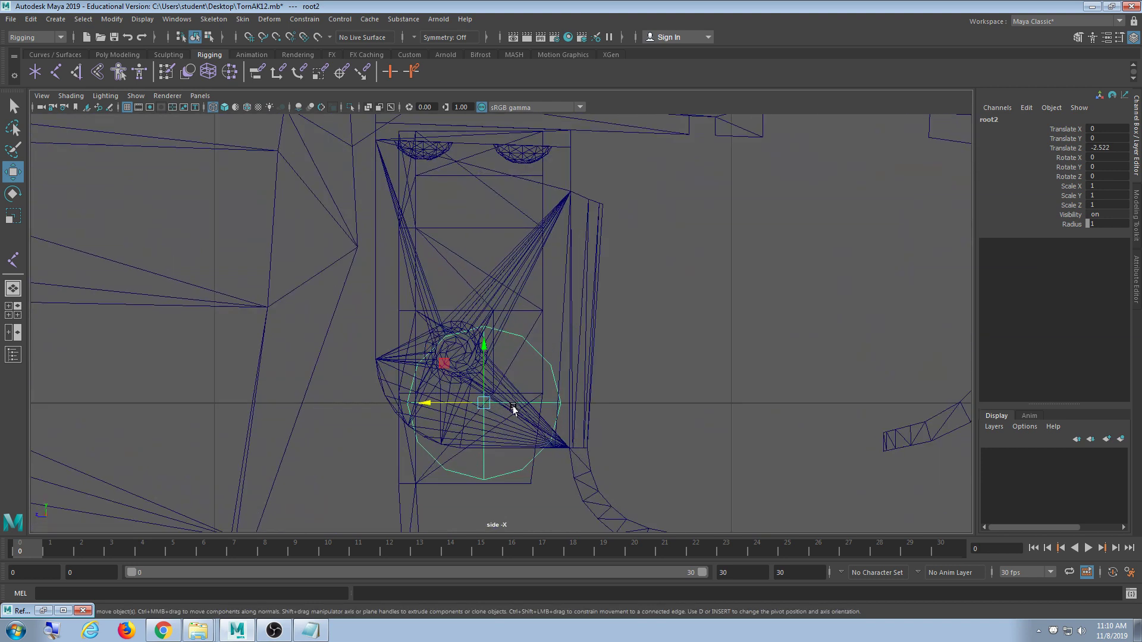
- Fine-tune root2's position by the magazine catch to Translate Y 0.097, Z -2.467
middle_click_drag(700, 286, 702, 440)
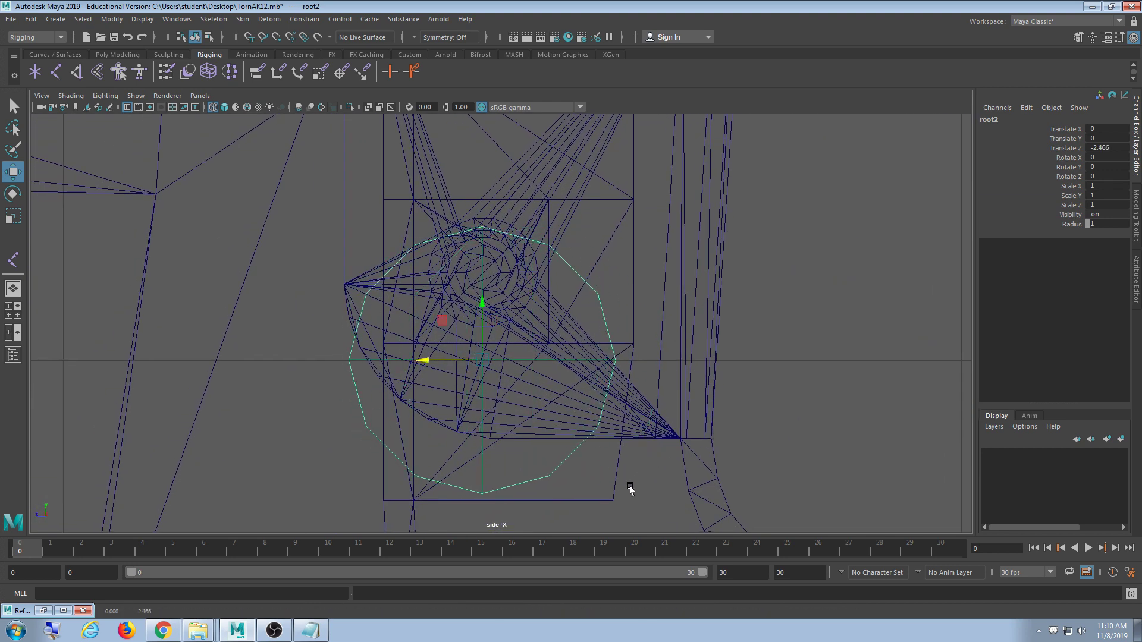
middle_click_drag(630, 489, 625, 401)
scroll(568, 403, "up", 2)
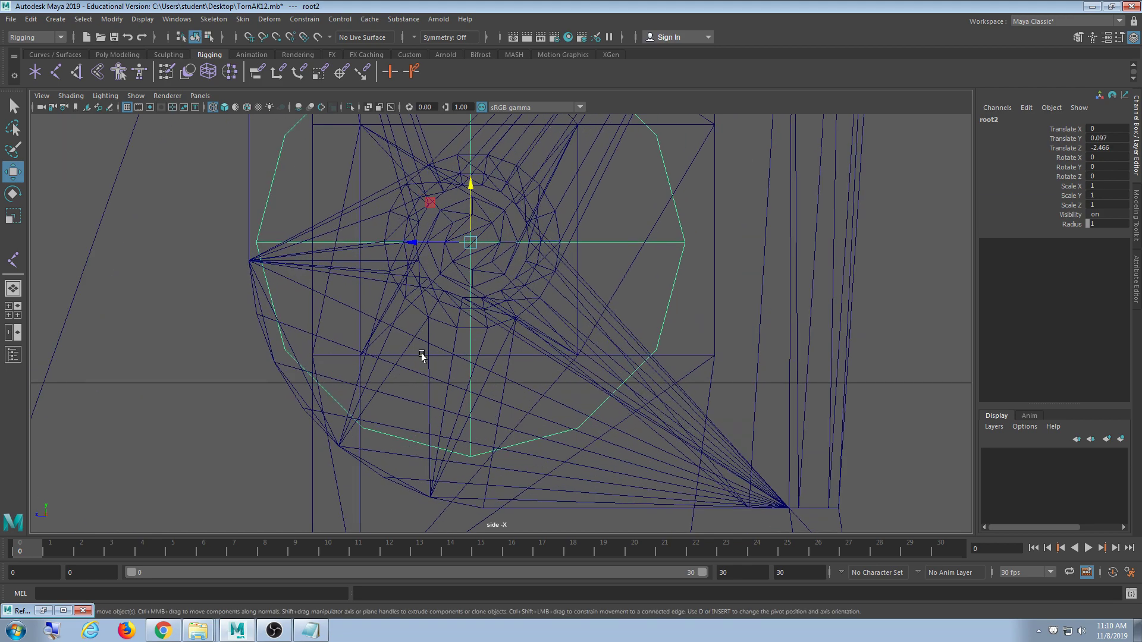
scroll(476, 363, "down", 6)
scroll(515, 401, "up", 3)
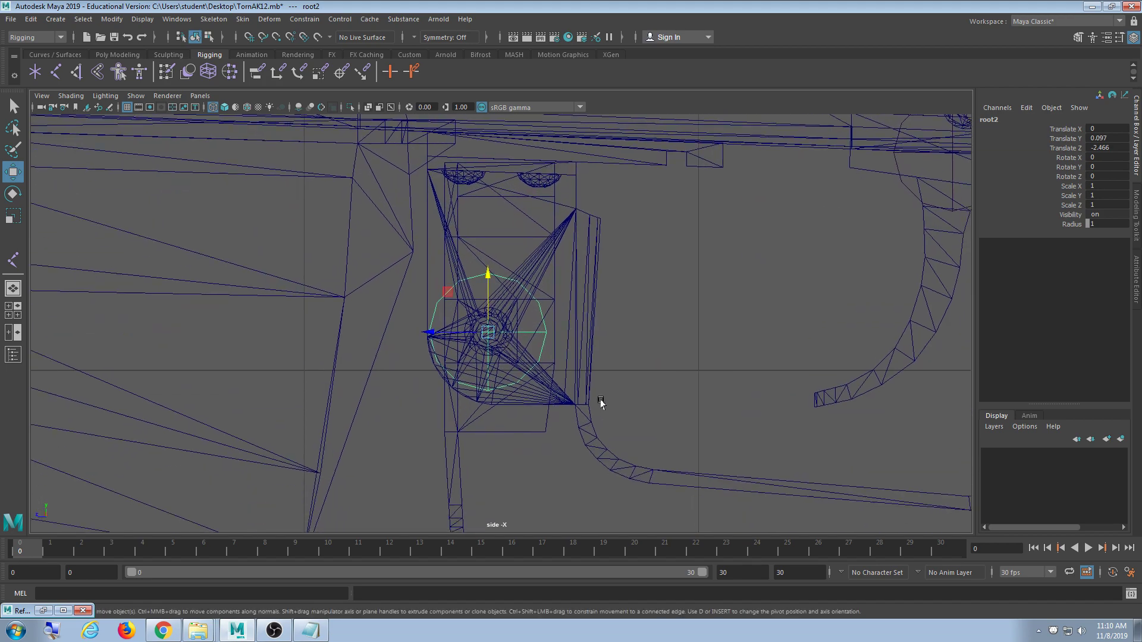
scroll(541, 416, "up", 6)
scroll(535, 425, "up", 4)
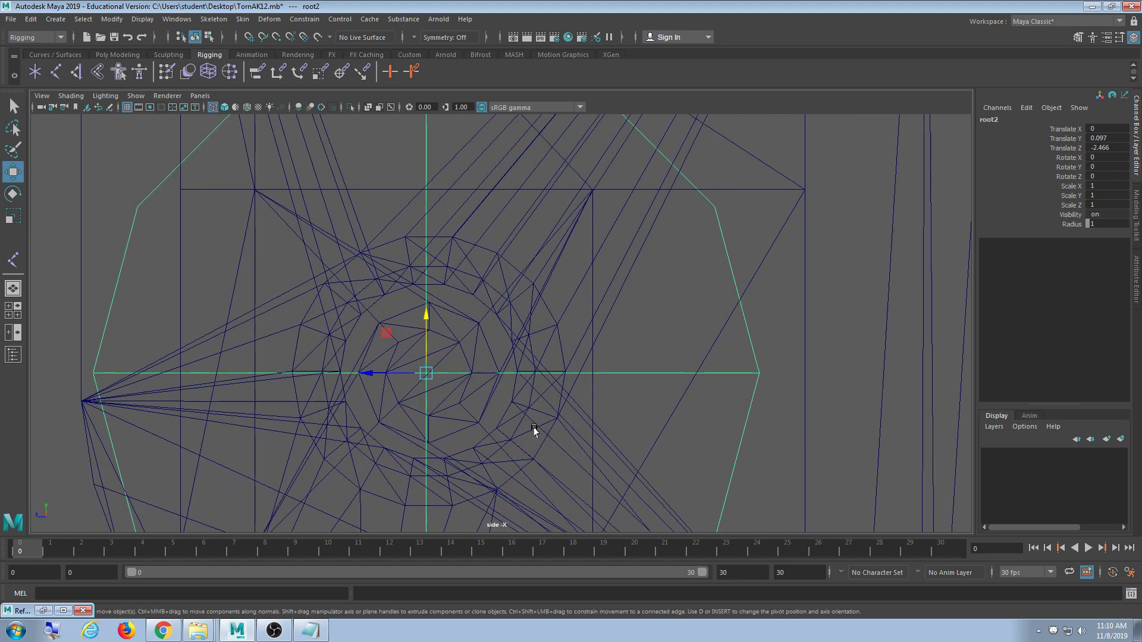
scroll(476, 394, "up", 2)
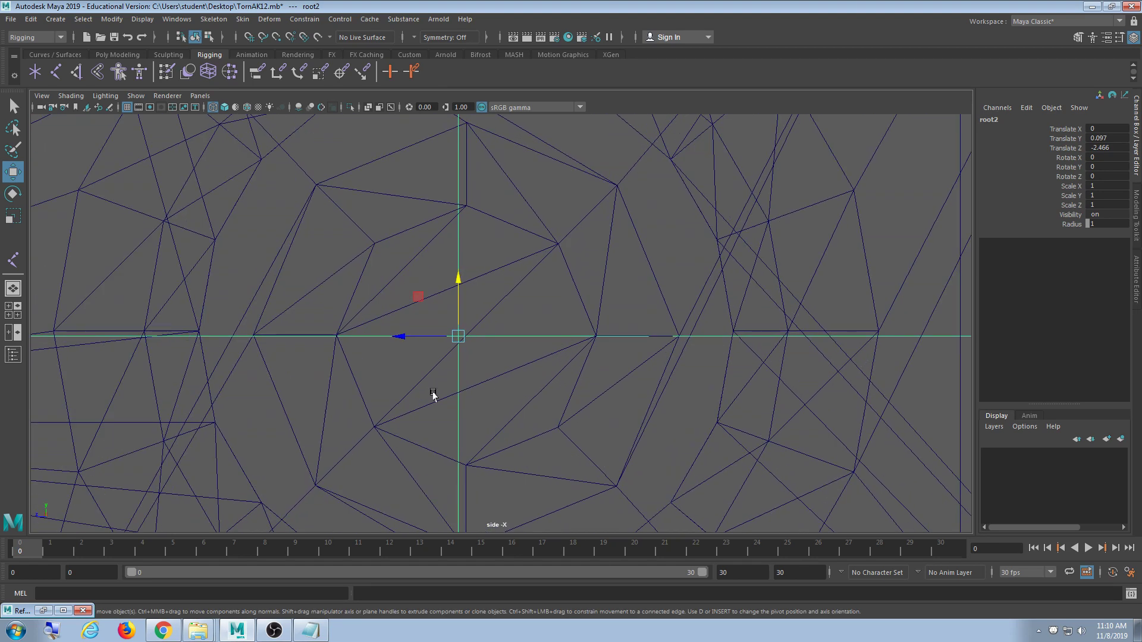
middle_click_drag(436, 395, 455, 400)
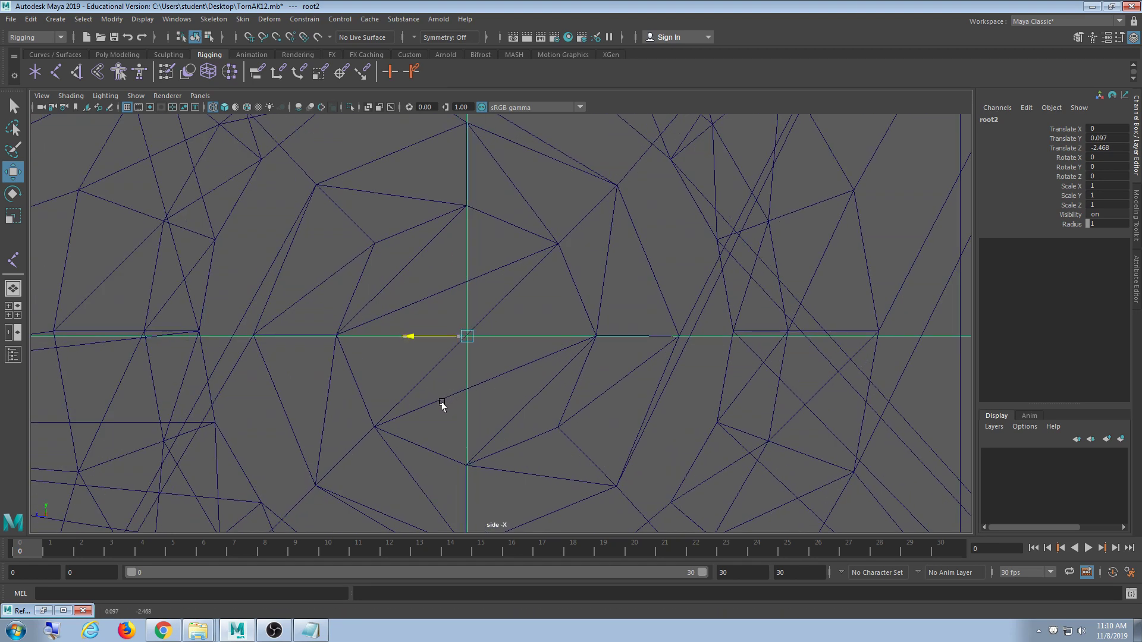
mouse_move(494, 430)
middle_mouse_down("shift")
mouse_move(504, 390)
mouse_move(505, 431)
middle_mouse_up("shift")
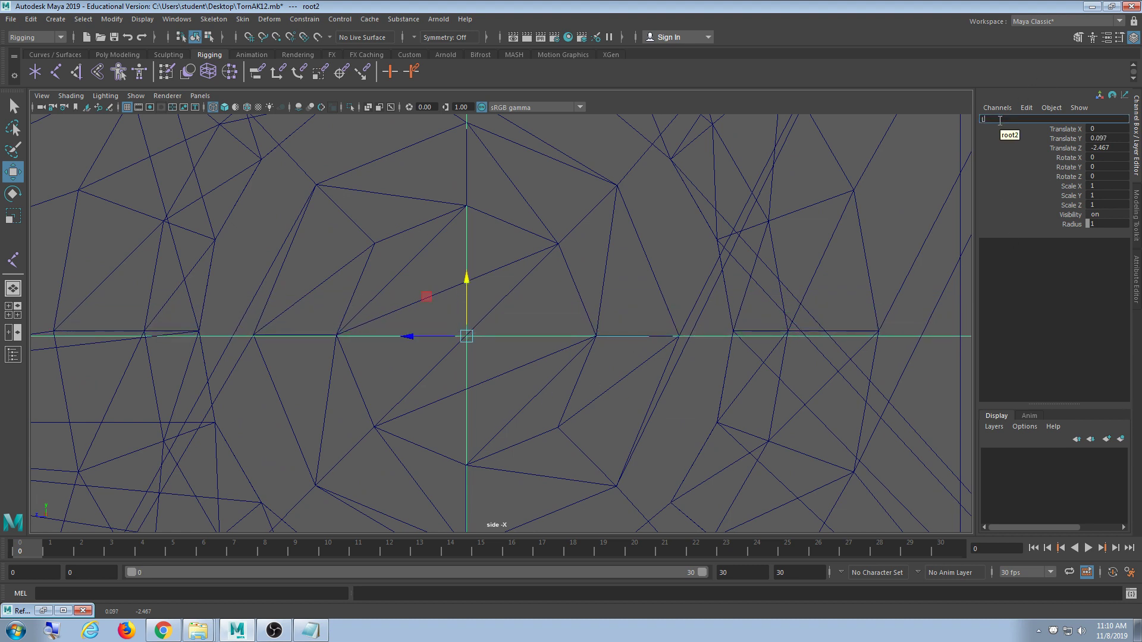
scroll(605, 216, "down", 10)
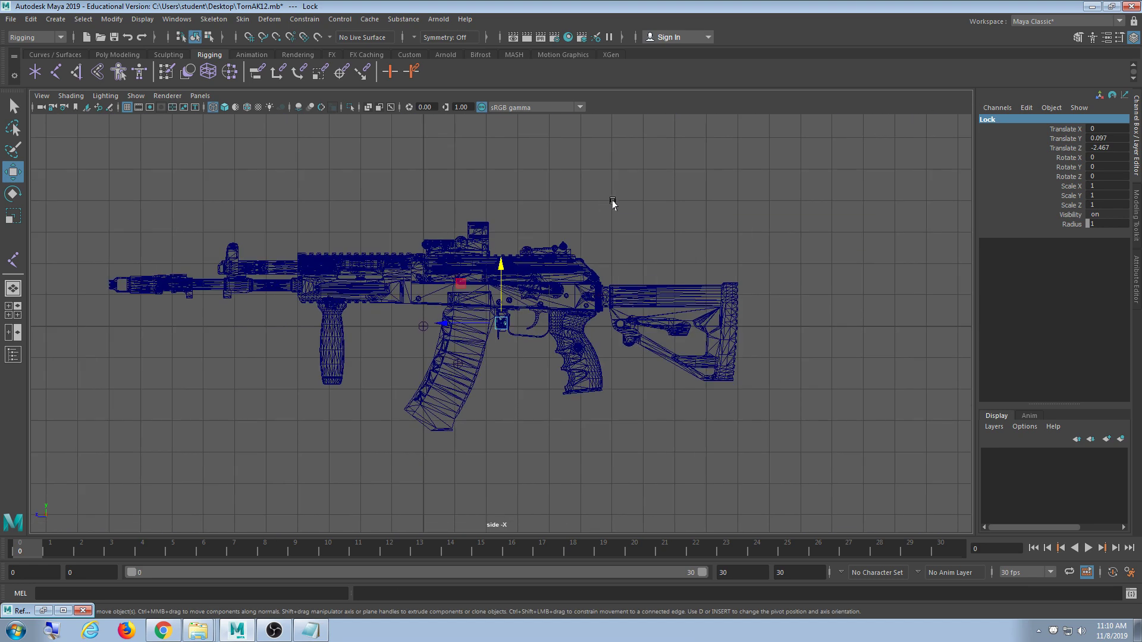
- Deselect, then box-select all the joints across the rifle
left_click(857, 182)
left_click_drag(858, 182, 123, 419)
left_click(826, 450)
left_click_drag(827, 450, 368, 232)
key("space")
key("space")
- Cycle the display through wireframe, smooth shaded and textured modes, then clear the selection
mouse_move(656, 322)
left_mouse_down("alt")
mouse_move(586, 376)
mouse_move(584, 352)
mouse_move(582, 365)
left_mouse_up("alt")
key("4")
scroll(648, 346, "down", 3)
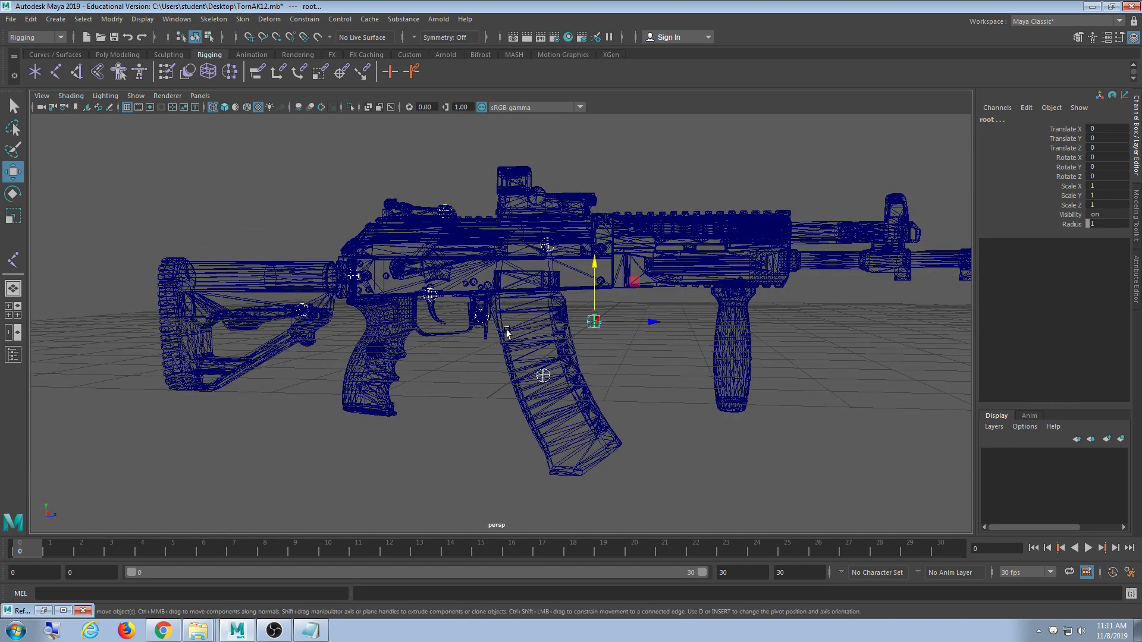
key("5")
key("6")
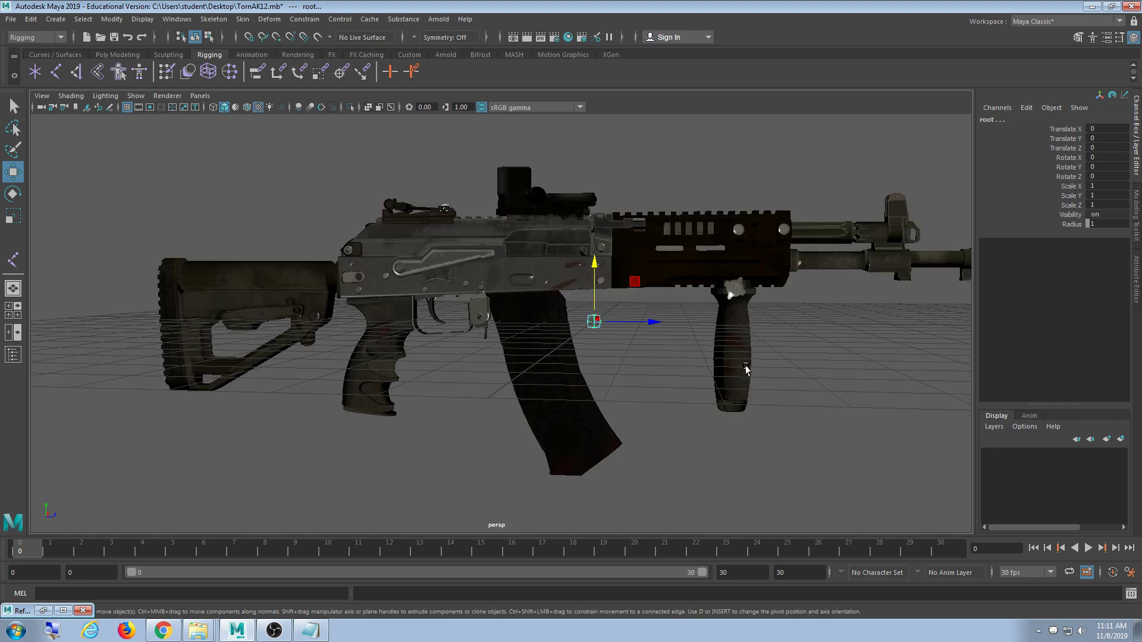
left_click(586, 333)
scroll(589, 412, "up", 6)
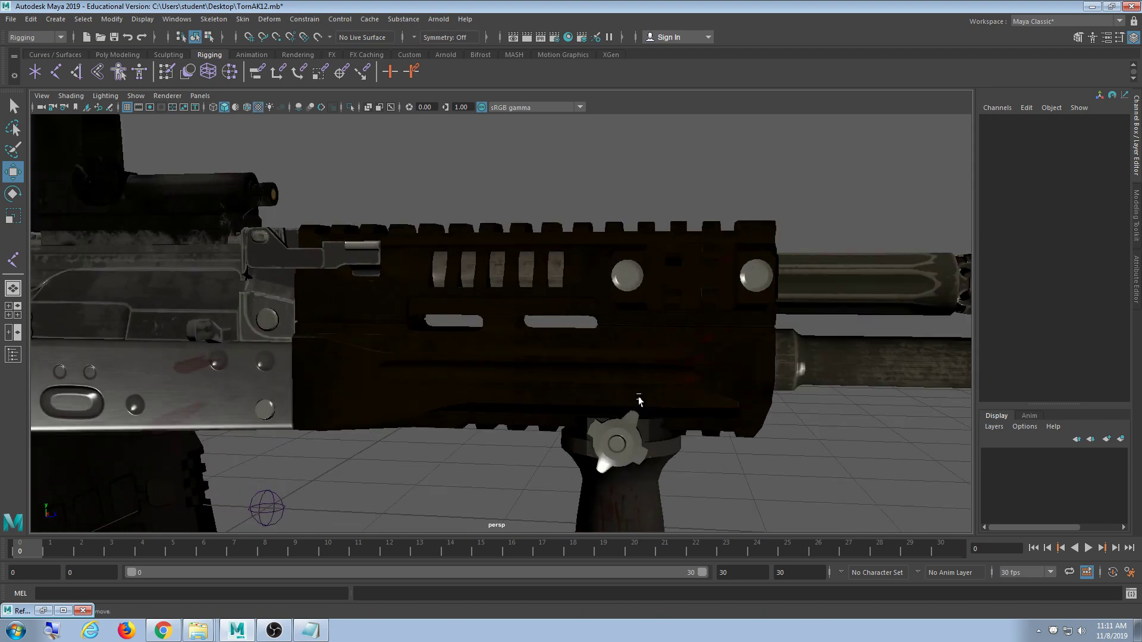
- Orbit and pan along the textured rifle to inspect the sight, scope, receiver, handguard and stock
left_click_drag(639, 401, 476, 382, "alt")
middle_click_drag(643, 392, 431, 354, "alt")
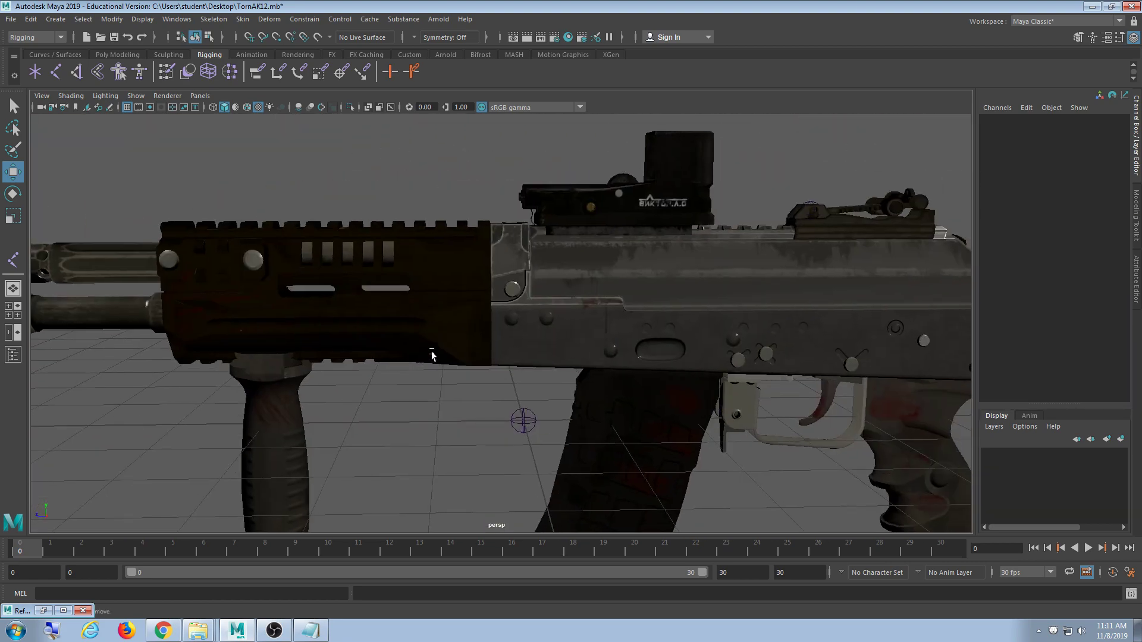
scroll(430, 355, "down", 5)
middle_click_drag(698, 428, 568, 372, "alt")
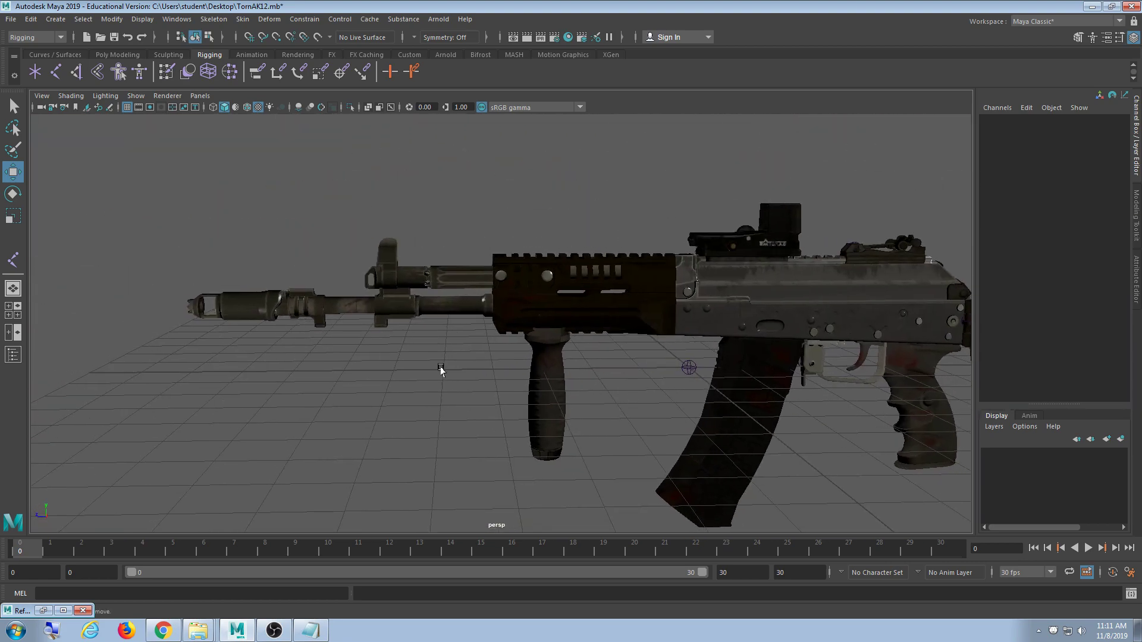
scroll(440, 370, "up", 5)
middle_click_drag(436, 370, 611, 349, "alt")
left_click_drag(363, 370, 393, 370, "alt")
middle_click_drag(501, 343, 434, 392, "alt")
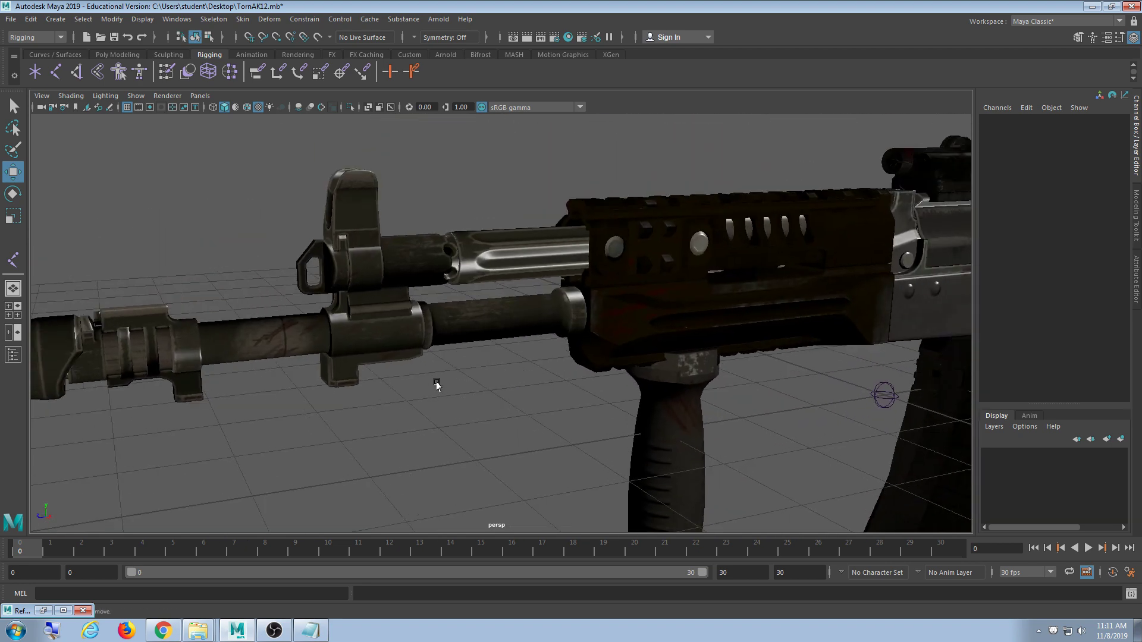
scroll(436, 382, "down", 4)
left_click_drag(300, 384, 524, 388, "alt")
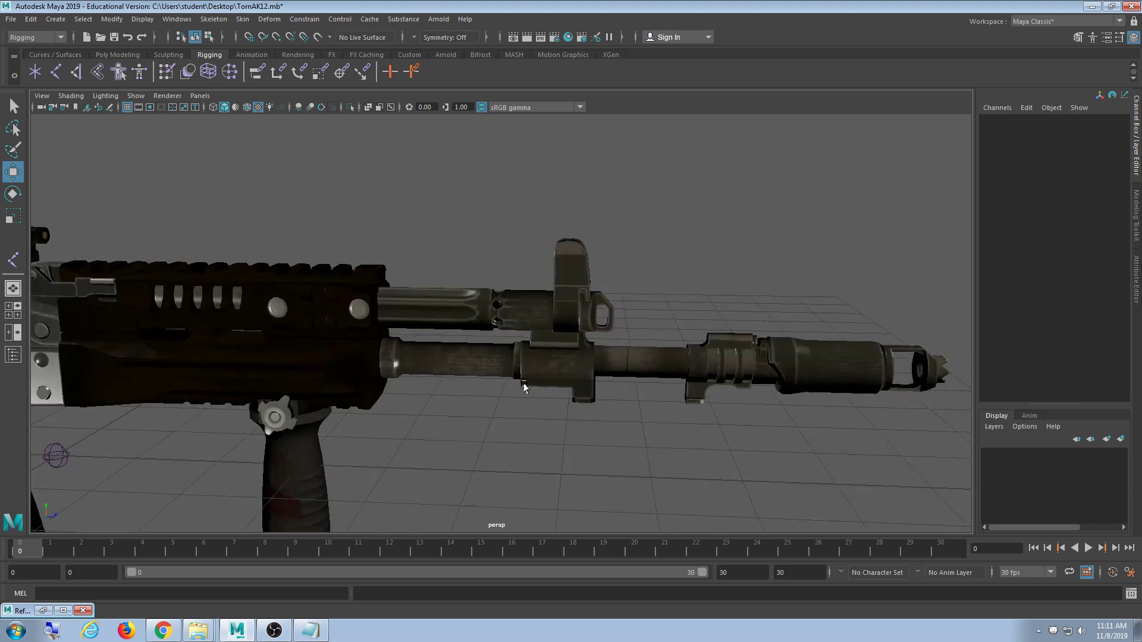
middle_click_drag(245, 376, 526, 379, "alt")
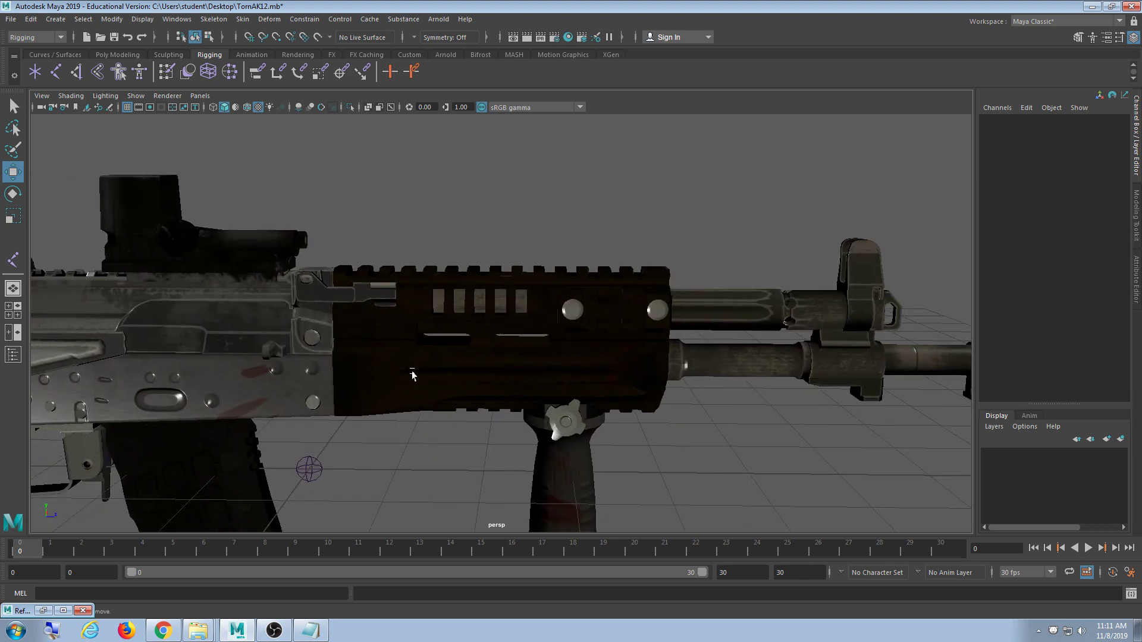
middle_click_drag(414, 373, 516, 377, "alt")
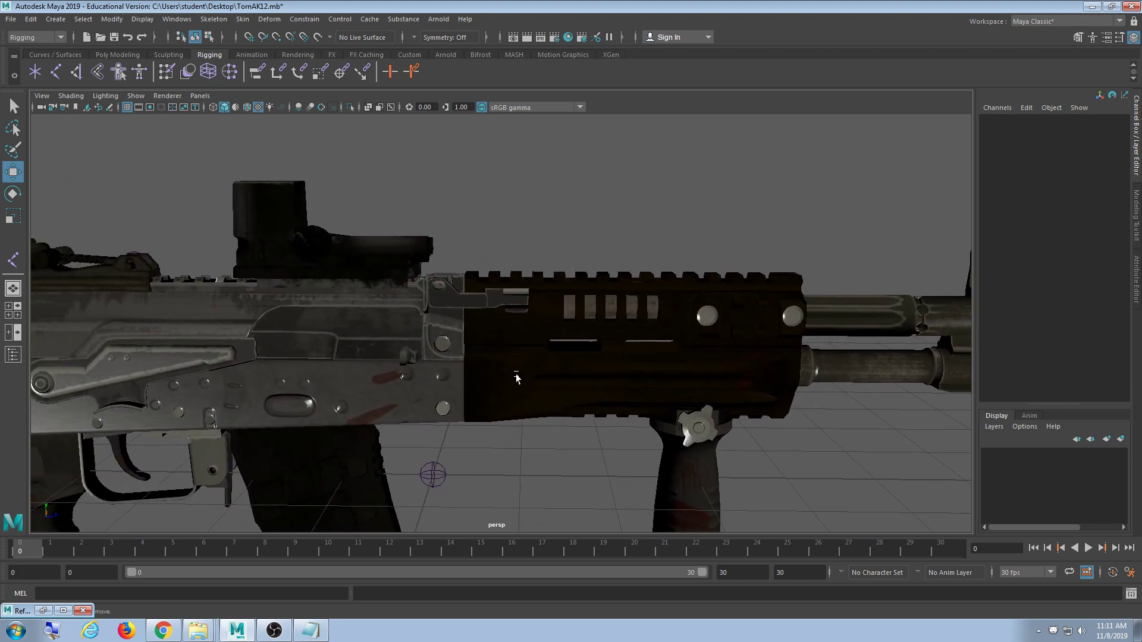
scroll(477, 377, "up", 5)
mouse_move(476, 377)
left_mouse_down("alt")
mouse_move(466, 408)
mouse_move(409, 424)
mouse_move(351, 409)
mouse_move(428, 395)
mouse_move(484, 365)
mouse_move(469, 367)
left_mouse_up("alt")
scroll(469, 367, "down", 5)
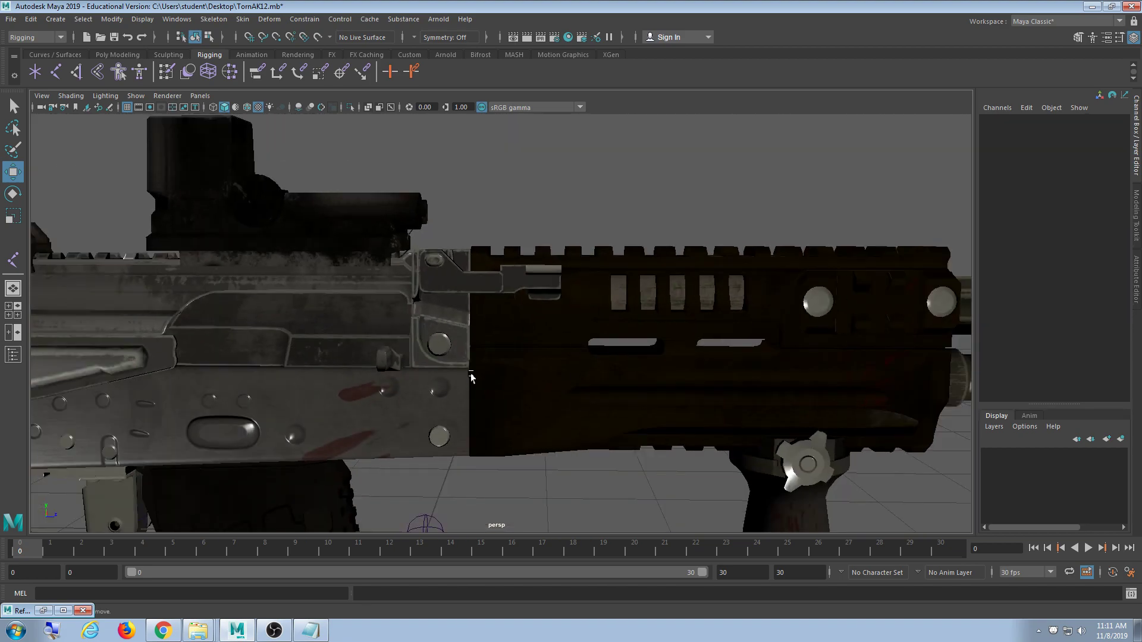
middle_click_drag(95, 394, 444, 344, "alt")
- Select the whole skeleton and show the rifle as wireframe
scroll(444, 343, "down", 5)
middle_click_drag(702, 365, 597, 348, "alt")
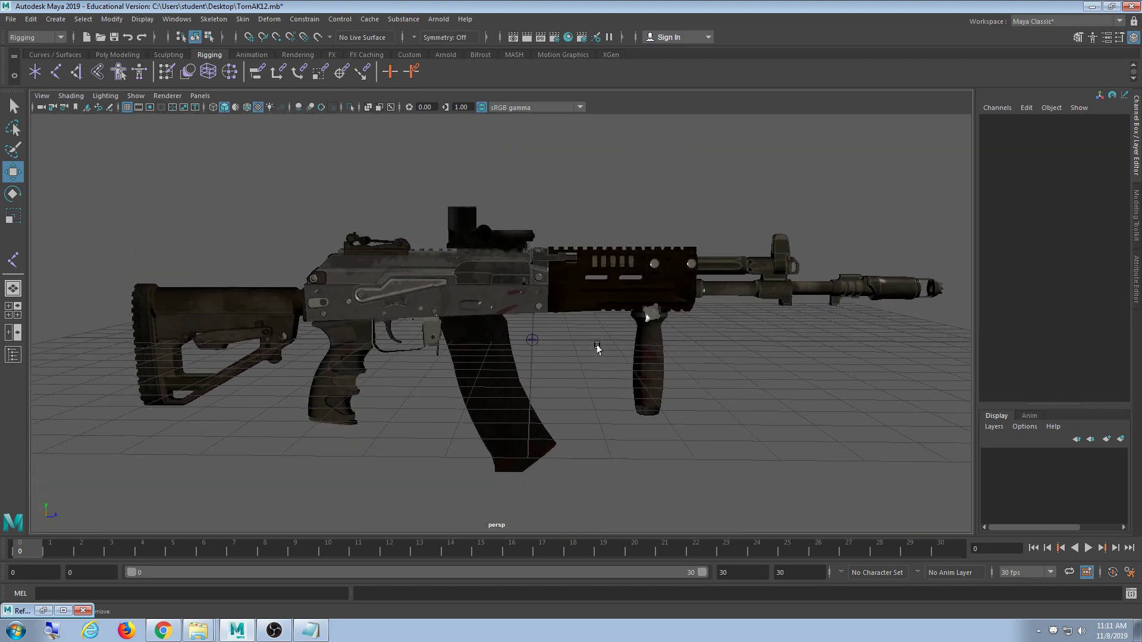
left_click_drag(903, 160, 78, 494)
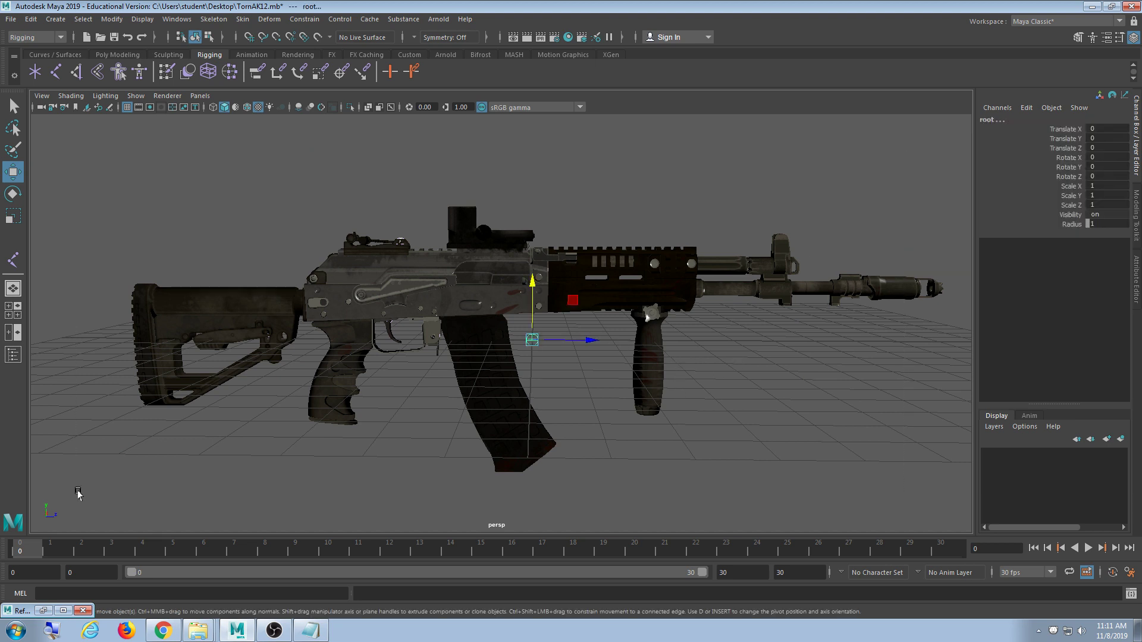
key("4")
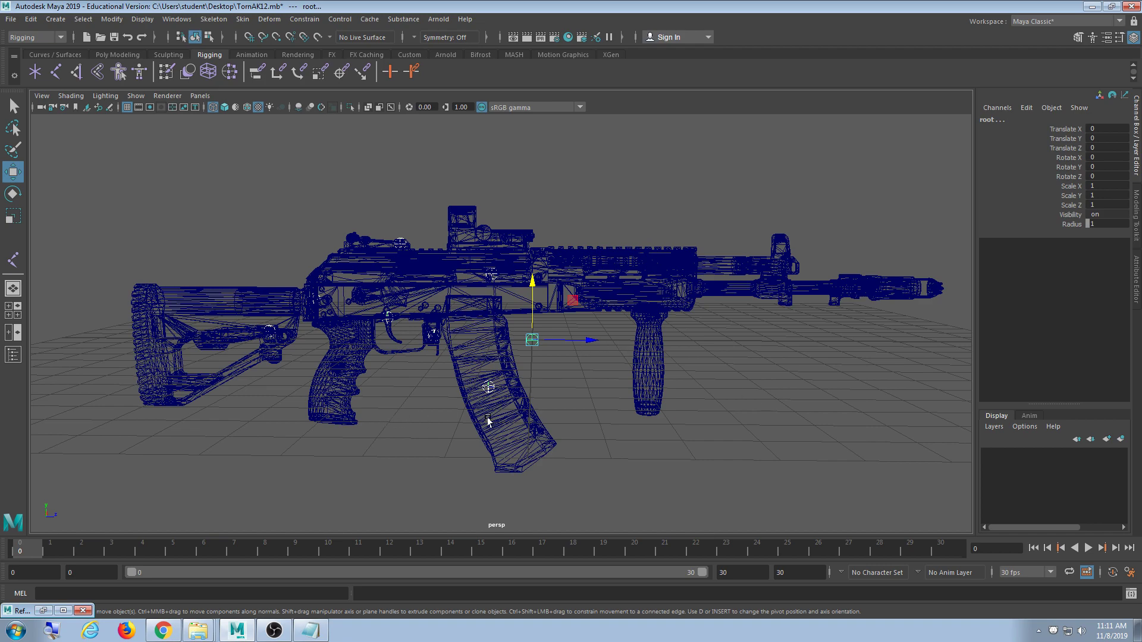
scroll(488, 421, "up", 6)
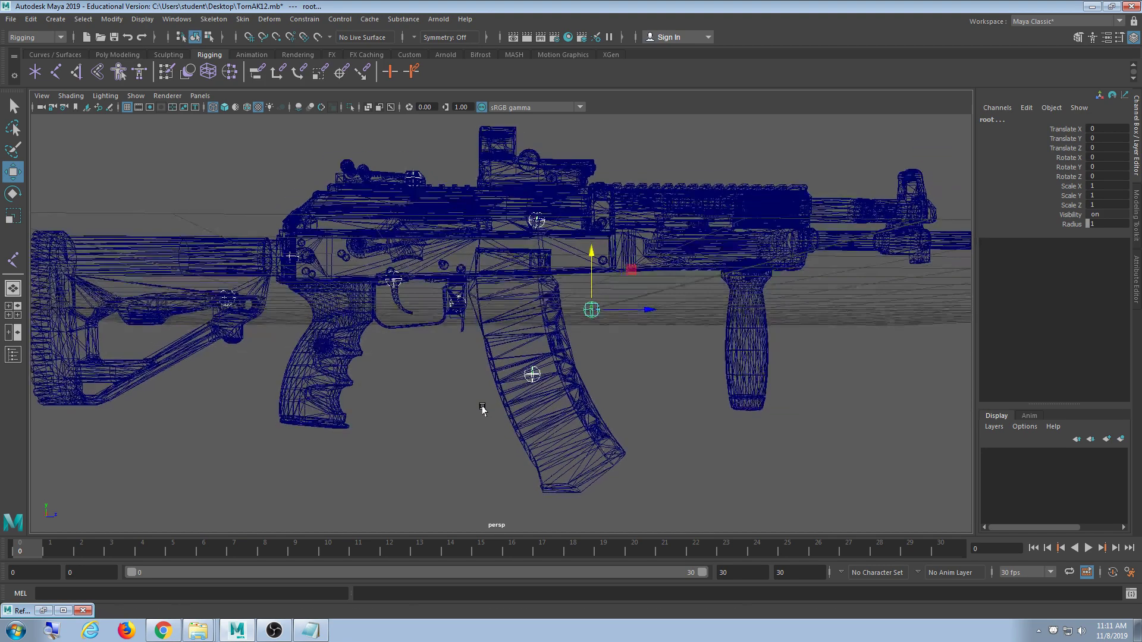
left_click_drag(482, 409, 477, 413, "alt")
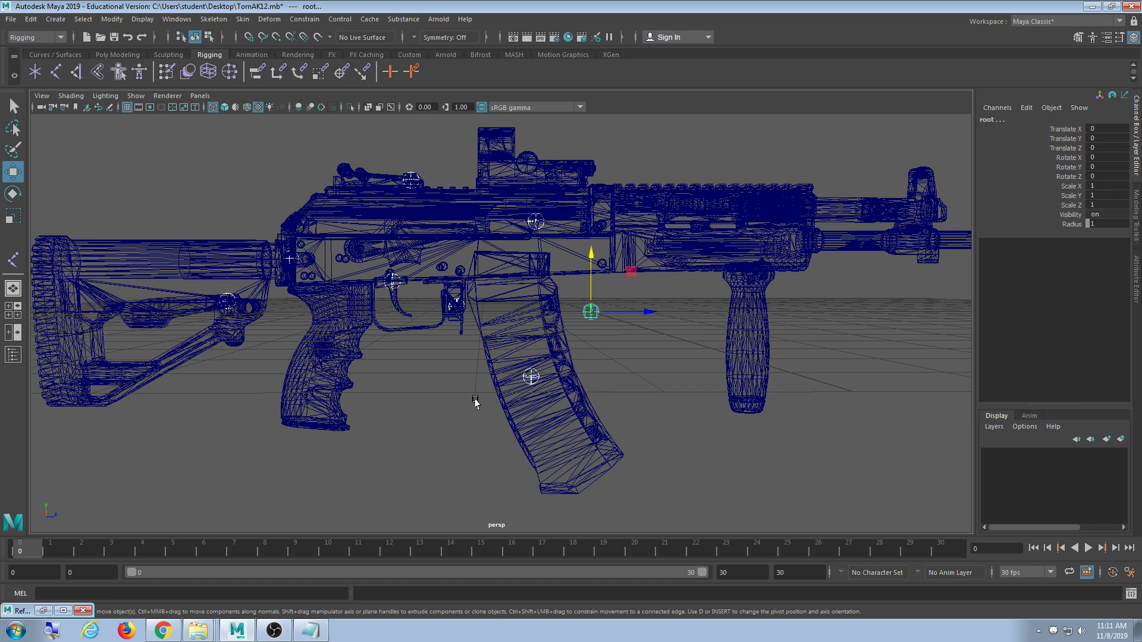
- Check the ButtStock, Bolt and Sight joints by selecting each, then clear the selection
left_click(156, 245)
left_click(623, 275)
left_click(433, 244)
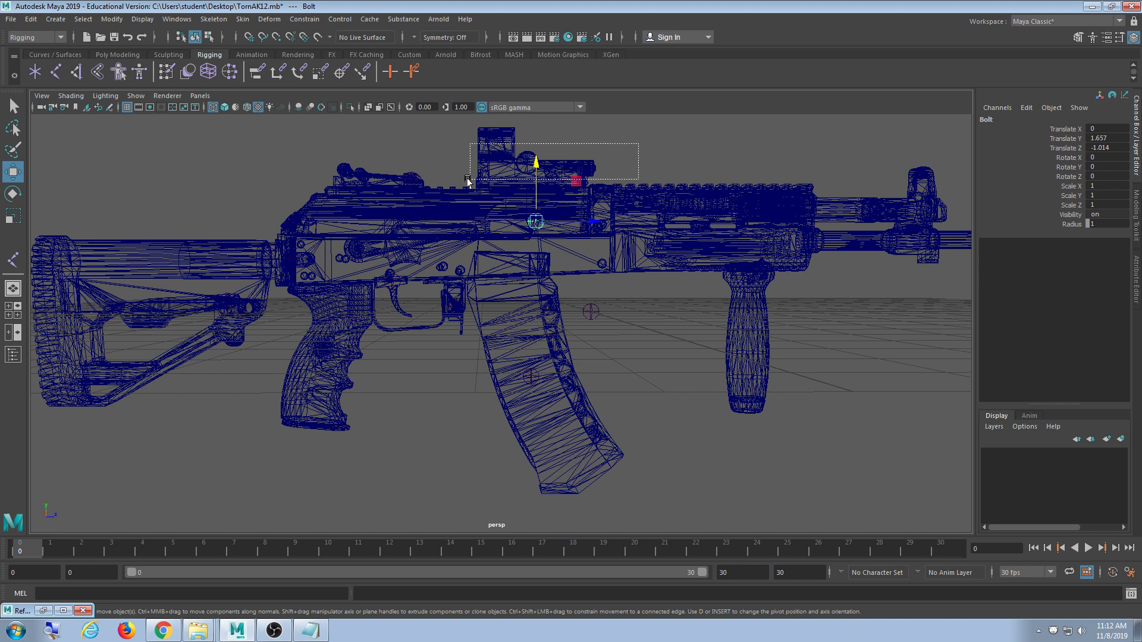
left_click_drag(468, 181, 465, 182)
left_click_drag(392, 141, 465, 240)
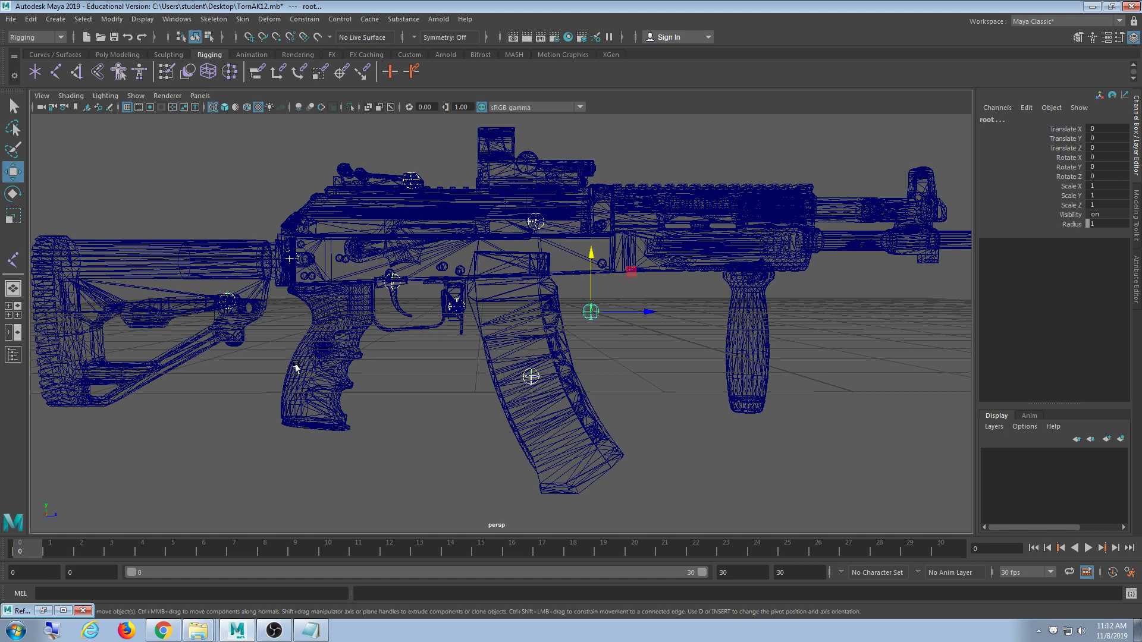
left_click(657, 361)
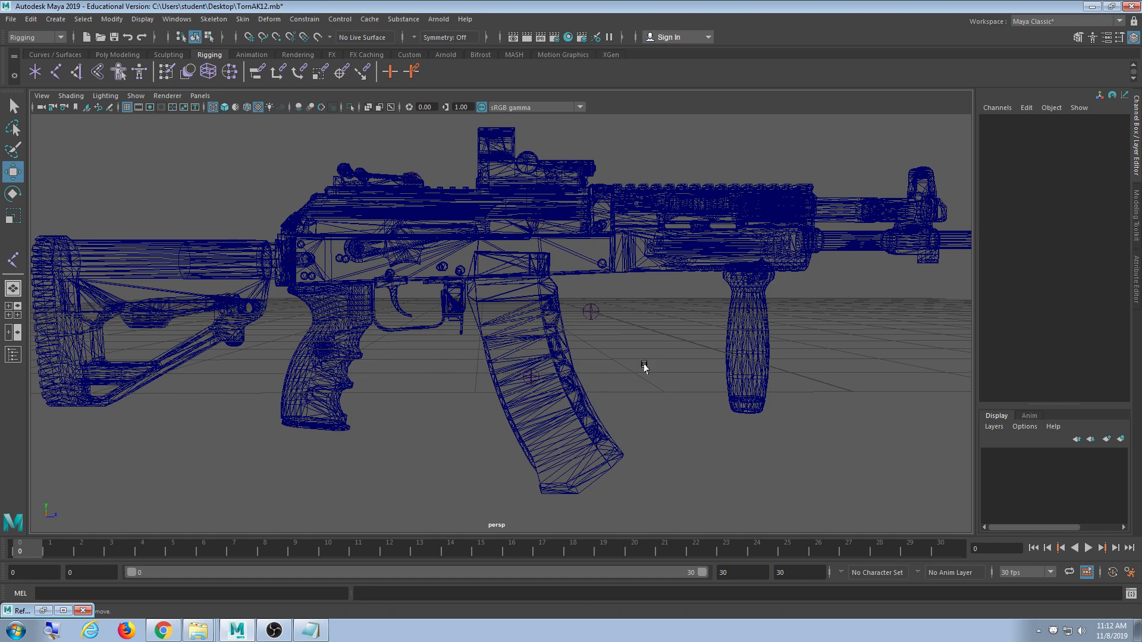
scroll(644, 367, "up", 3)
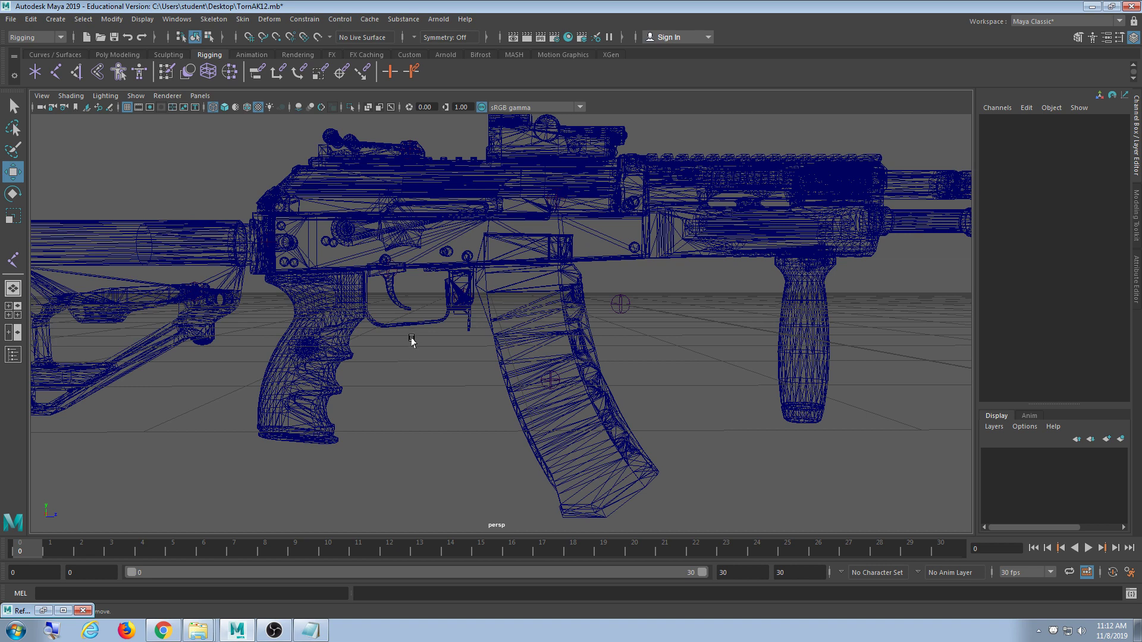
- Select the ButtStock joint and view it from the side in smooth shading
left_click_drag(202, 212, 303, 272)
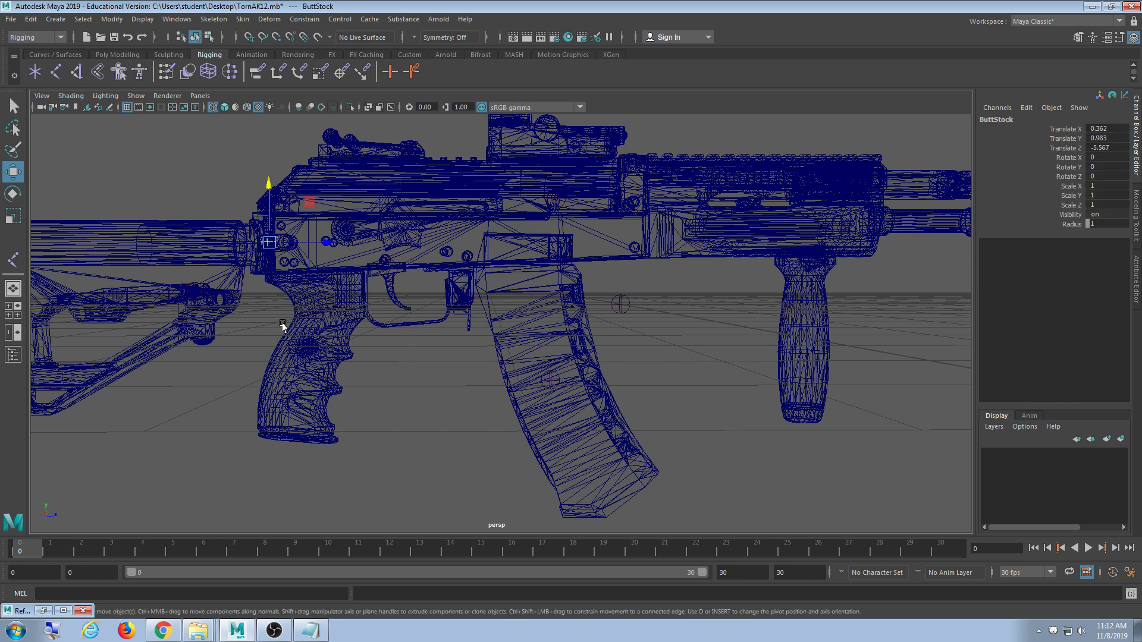
middle_click_drag(283, 326, 436, 377, "alt")
left_click_drag(436, 377, 479, 451, "alt")
scroll(490, 436, "up", 6)
middle_click_drag(490, 436, 516, 422, "alt")
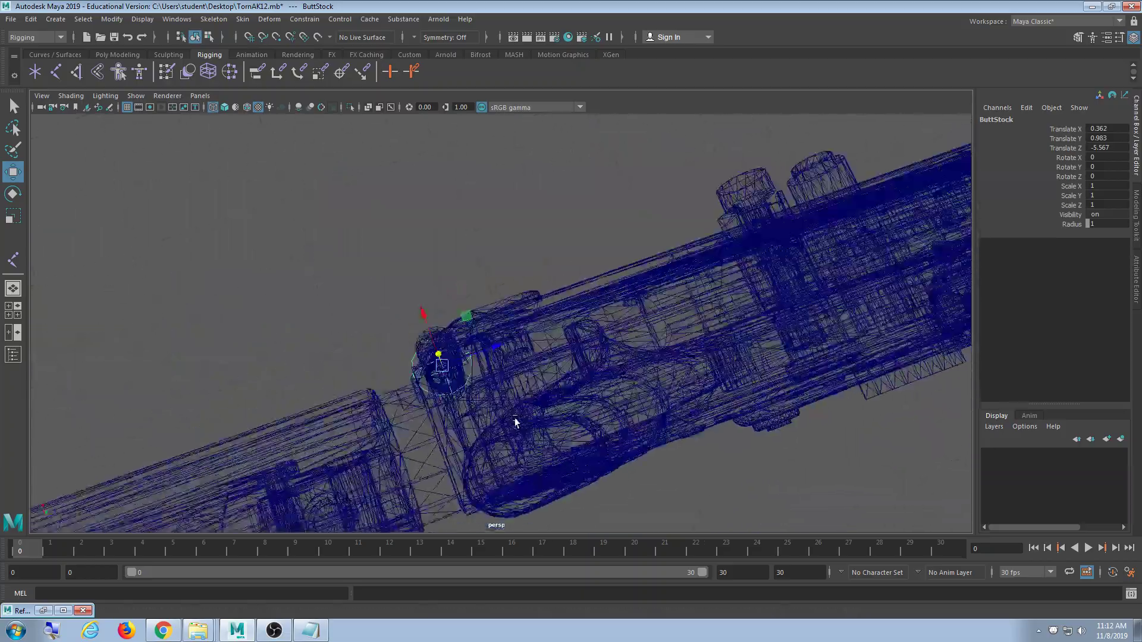
mouse_move(516, 422)
left_mouse_down("alt")
mouse_move(564, 403)
mouse_move(702, 391)
mouse_move(591, 364)
mouse_move(557, 404)
left_mouse_up("alt")
key("5")
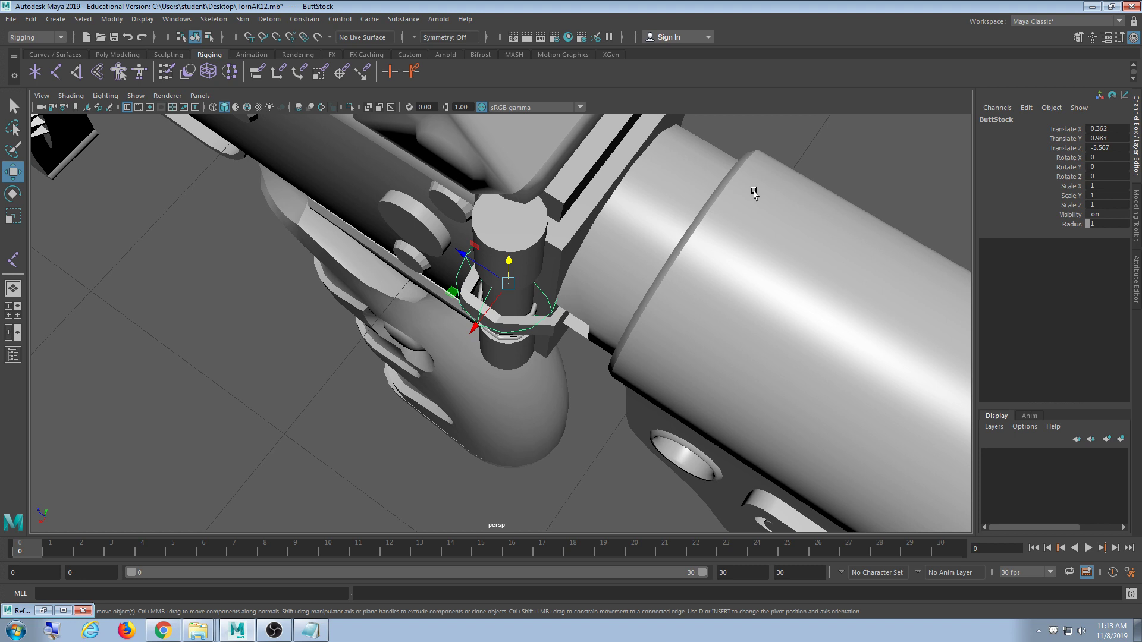
- Select the ButtStockPart joint and switch the model to wireframe
left_click_drag(667, 375, 738, 352, "alt")
middle_click_drag(738, 353, 377, 233, "alt")
right_click_drag(633, 301, 565, 291, "alt")
left_click_drag(555, 230, 385, 349)
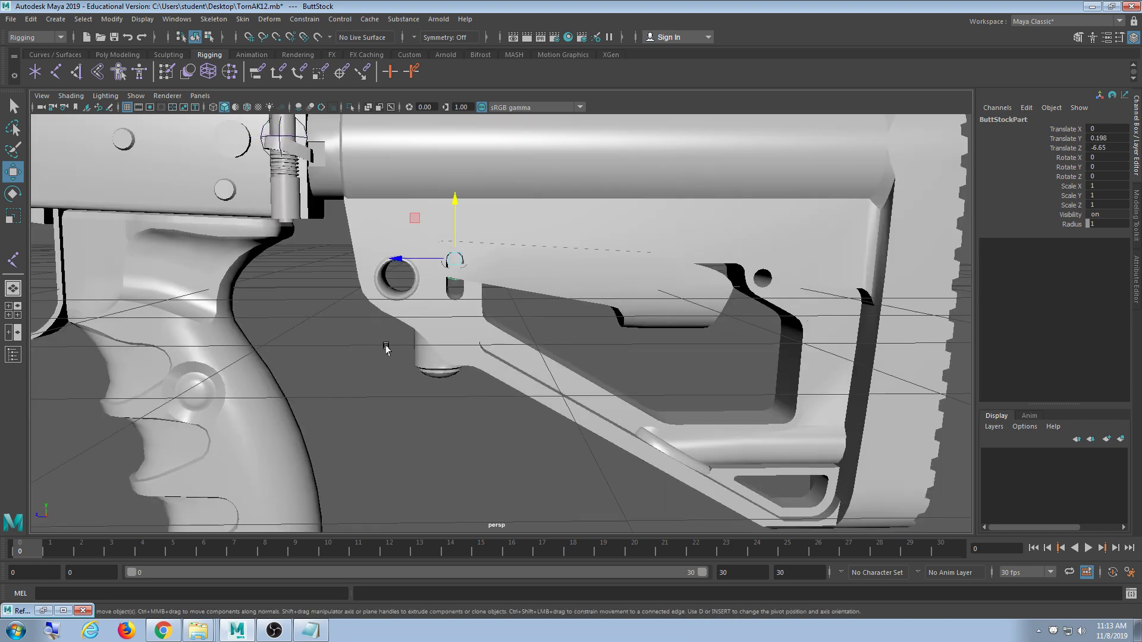
middle_click_drag(502, 324, 693, 410, "alt")
scroll(694, 411, "up", 8)
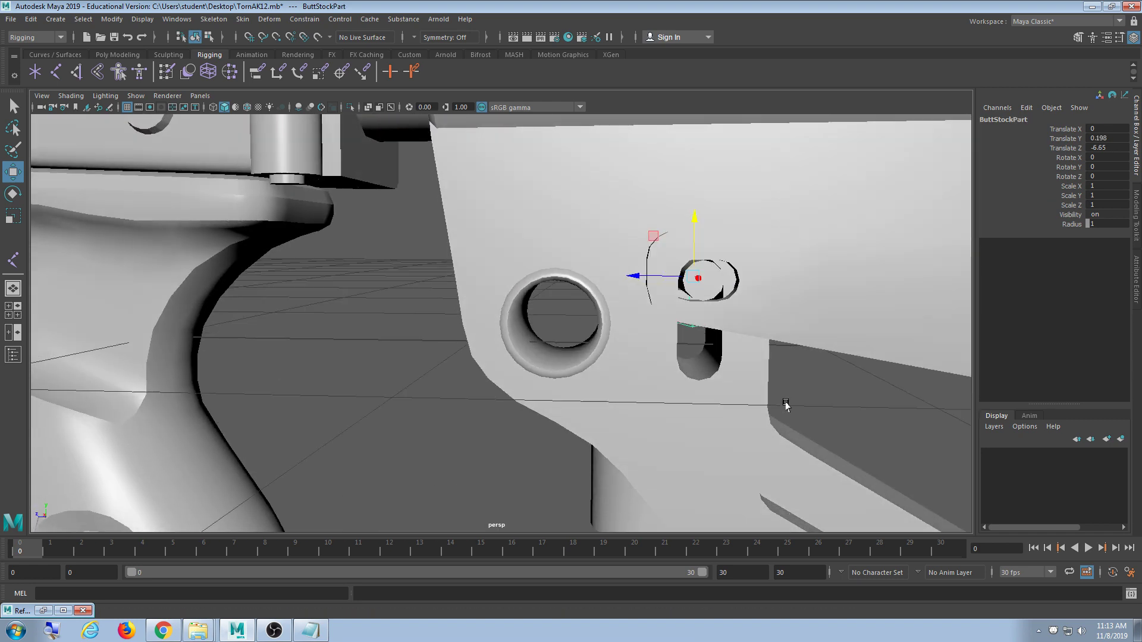
key("4")
- Frame the buttstock and its two joints in a side-on view
mouse_move(777, 403)
left_mouse_down("alt")
mouse_move(793, 395)
mouse_move(684, 395)
mouse_move(697, 397)
left_mouse_up("alt")
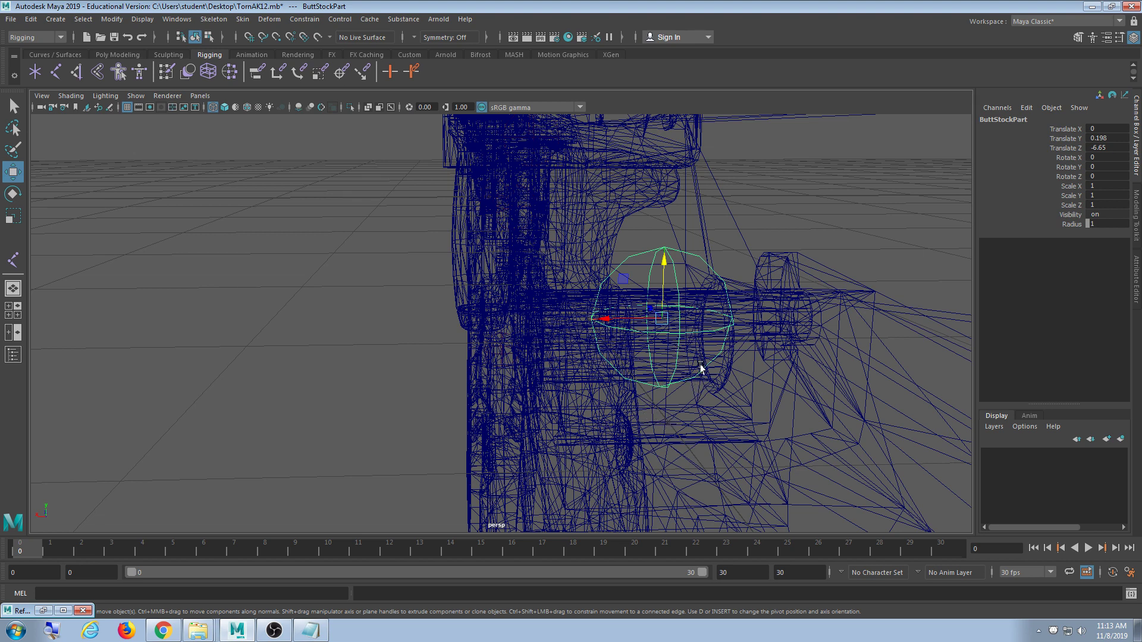
mouse_move(701, 368)
left_mouse_down("alt")
mouse_move(553, 446)
mouse_move(502, 388)
mouse_move(681, 370)
left_mouse_up("alt")
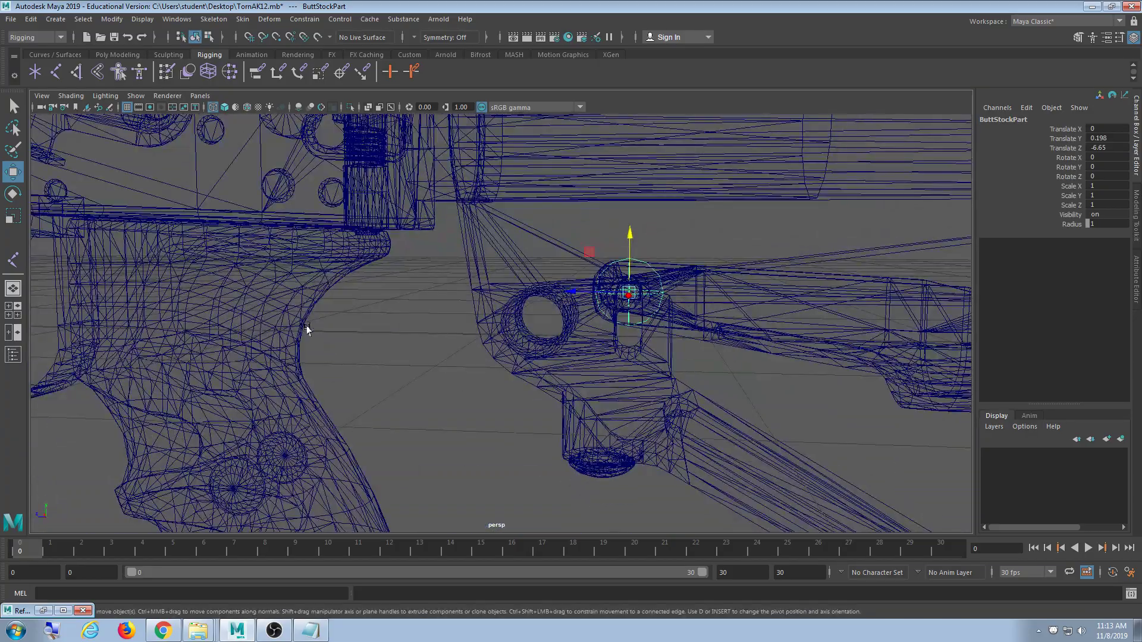
right_click_drag(281, 330, 256, 323, "alt")
middle_click_drag(256, 322, 540, 325, "alt")
right_click_drag(540, 326, 467, 339, "alt")
middle_click_drag(466, 339, 526, 312, "alt")
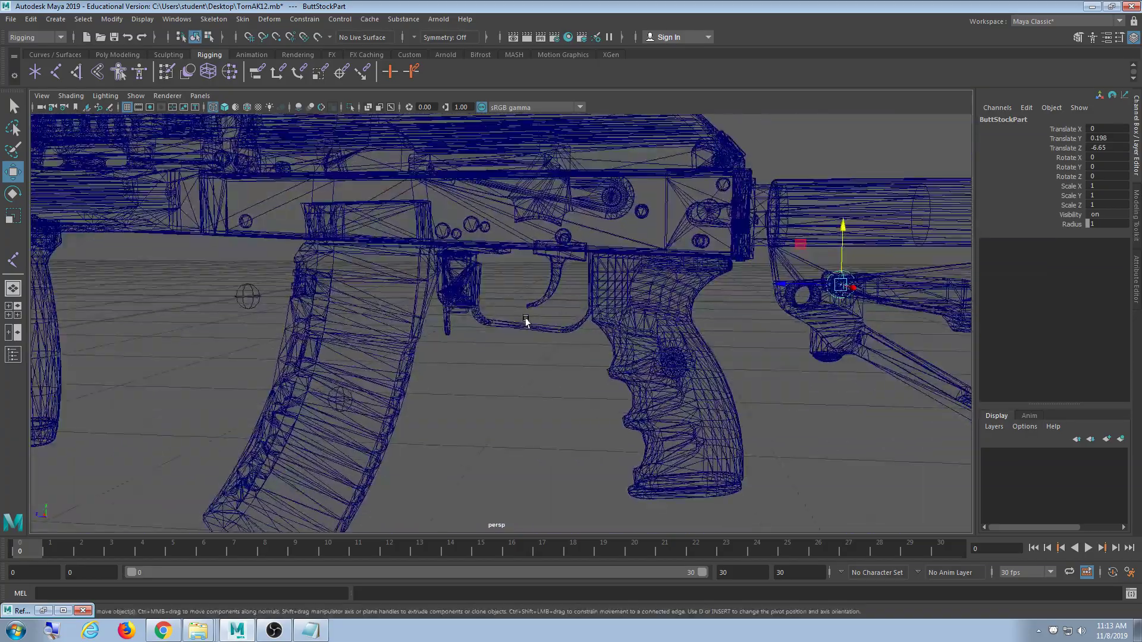
middle_click_drag(591, 326, 311, 326, "alt")
right_click_drag(492, 339, 537, 430, "alt")
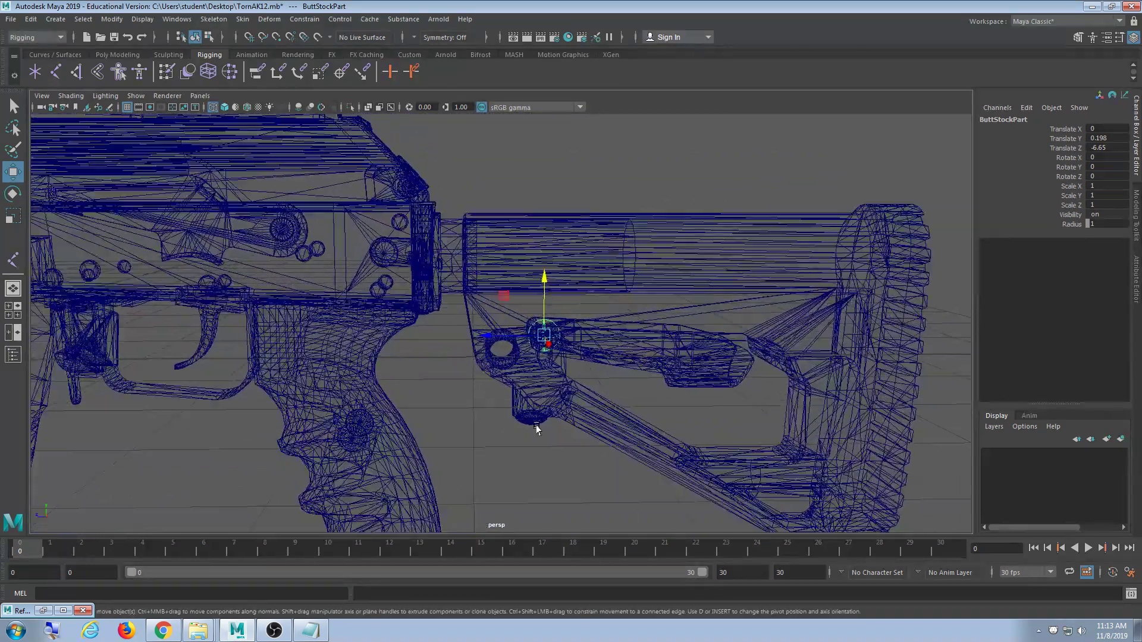
- Select ButtStockPart, add ButtStock, and parent ButtStockPart under ButtStock with P
left_click(572, 423)
left_click_drag(569, 308, 526, 369)
left_click_drag(442, 207, 400, 270, "shift")
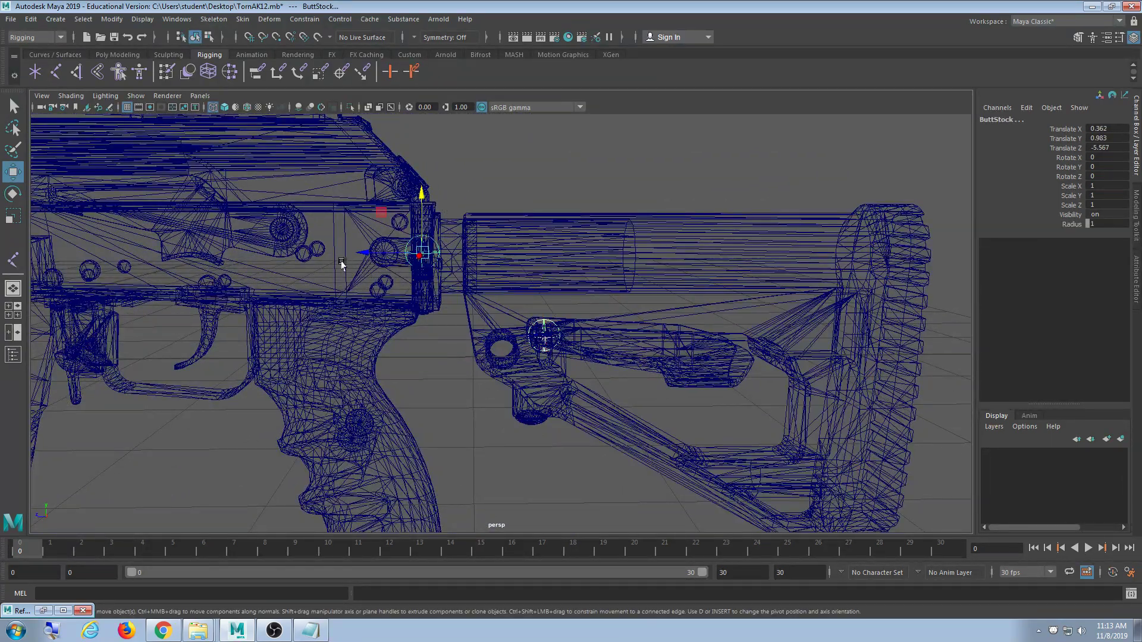
key("p")
- Orbit around the rifle to a side view and select the root joint
left_click_drag(449, 319, 387, 240)
middle_click_drag(323, 356, 544, 379, "alt")
scroll(519, 353, "down", 5)
scroll(510, 383, "up", 3)
left_click_drag(599, 371, 453, 365, "alt")
left_click_drag(422, 296, 376, 350)
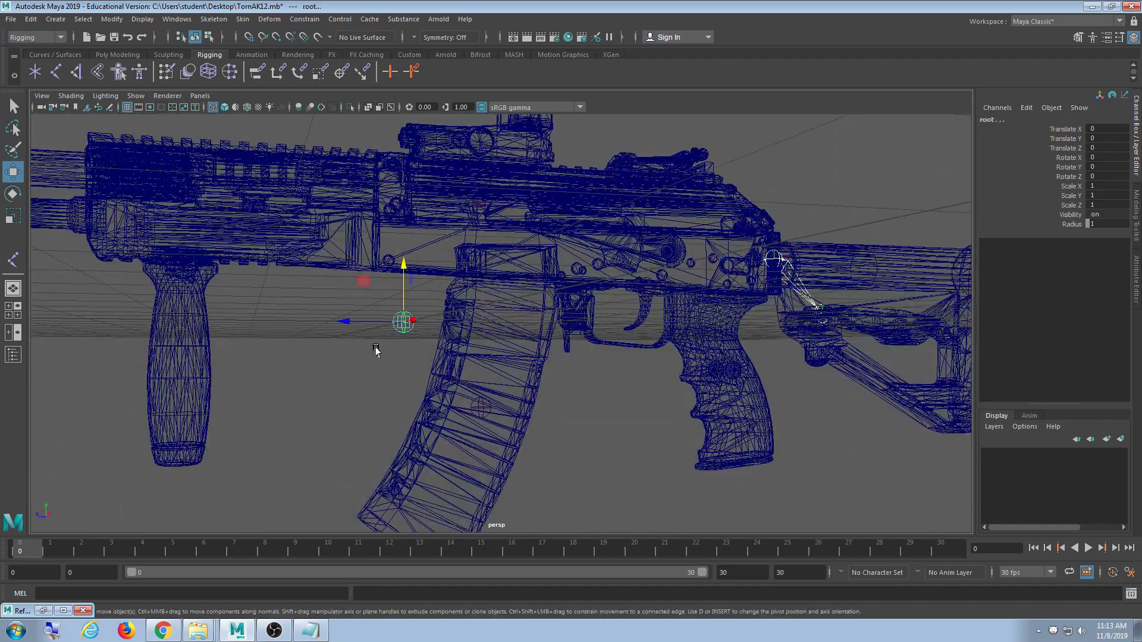
- Duplicate the root joint, then parent the Clip joint under root
key("ctrl+d")
scroll(536, 398, "up", 3)
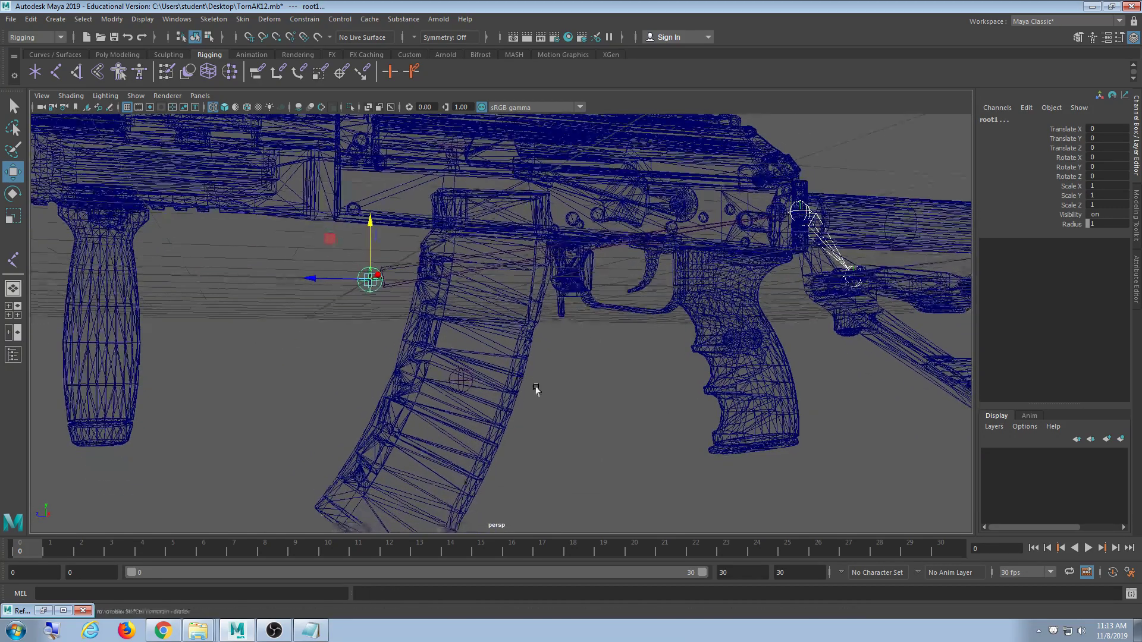
left_click_drag(536, 390, 512, 398, "alt")
left_click(504, 381)
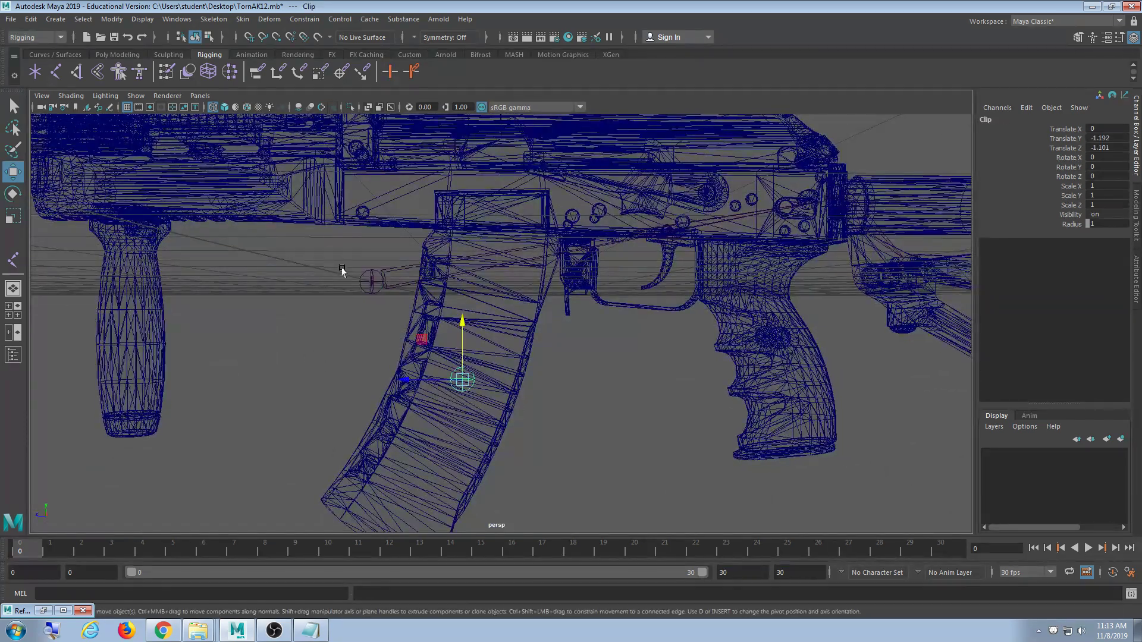
left_click(373, 280)
key("p")
- Parent the Trigger joint under the Clip joint
middle_click_drag(588, 335, 585, 354, "alt")
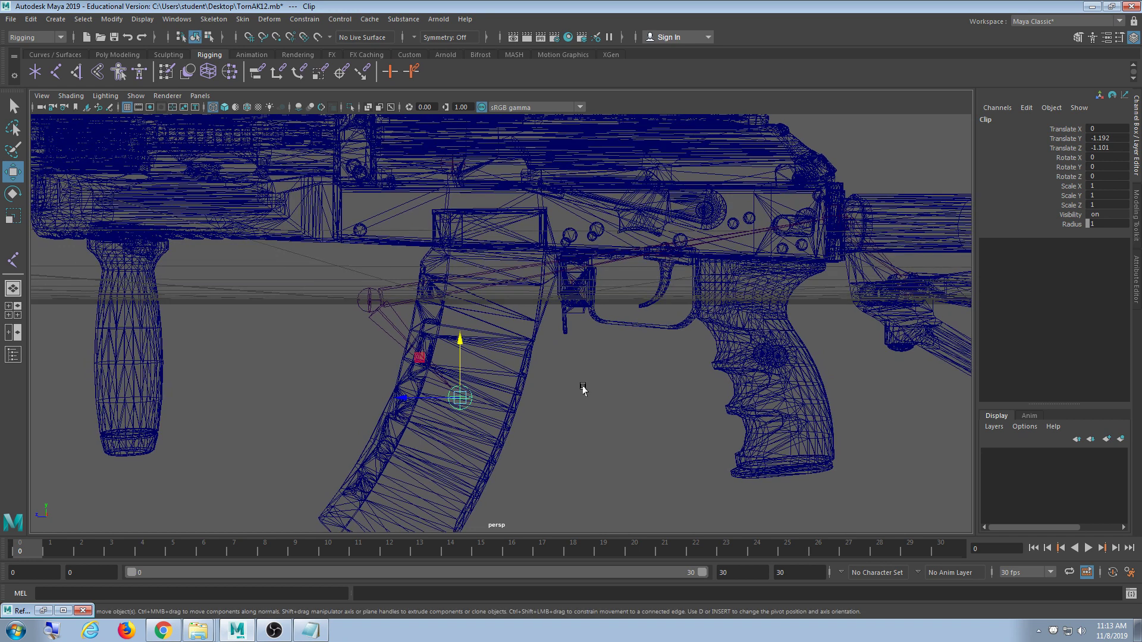
left_click(665, 262)
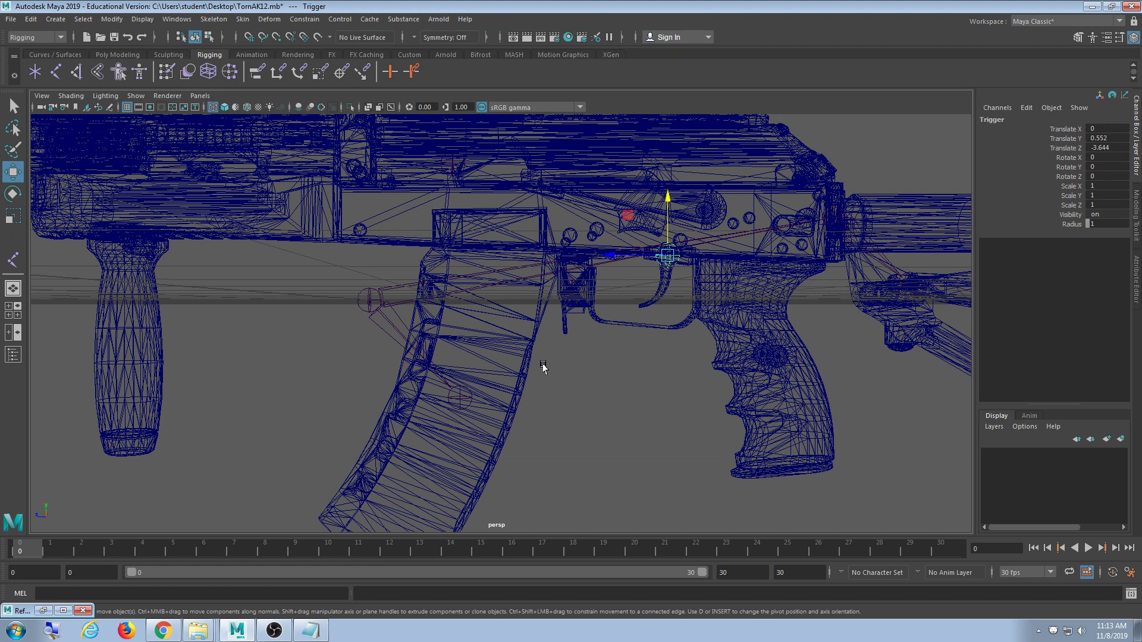
left_click(365, 303, "shift")
key("p")
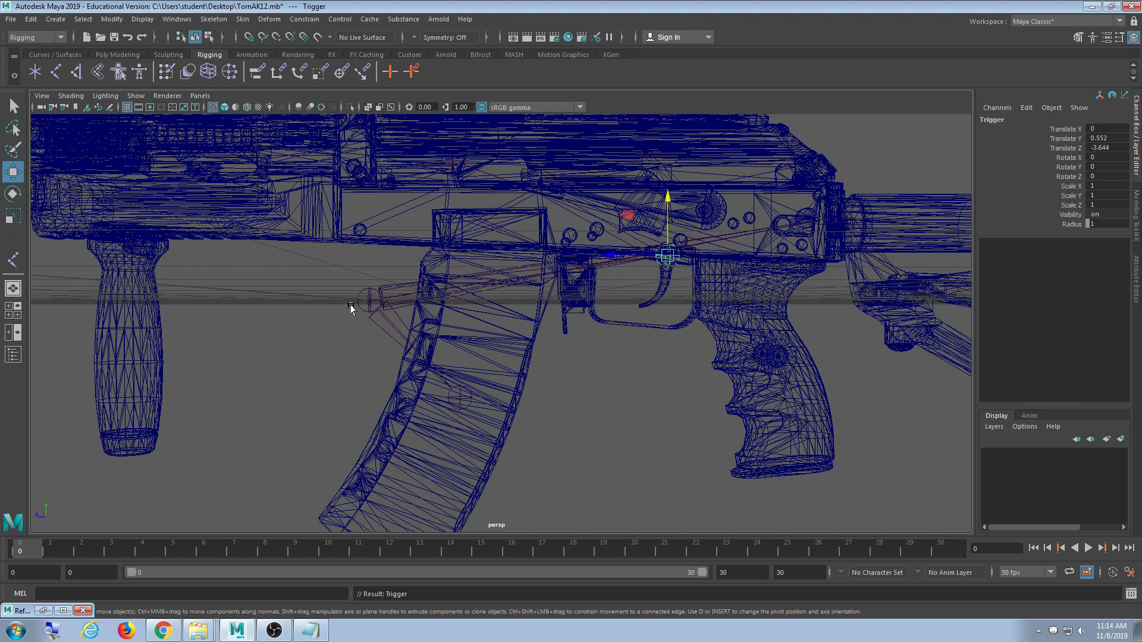
- Parent the Lock joint under the root joint
right_click_drag(594, 314, 581, 377, "alt")
left_click(537, 326)
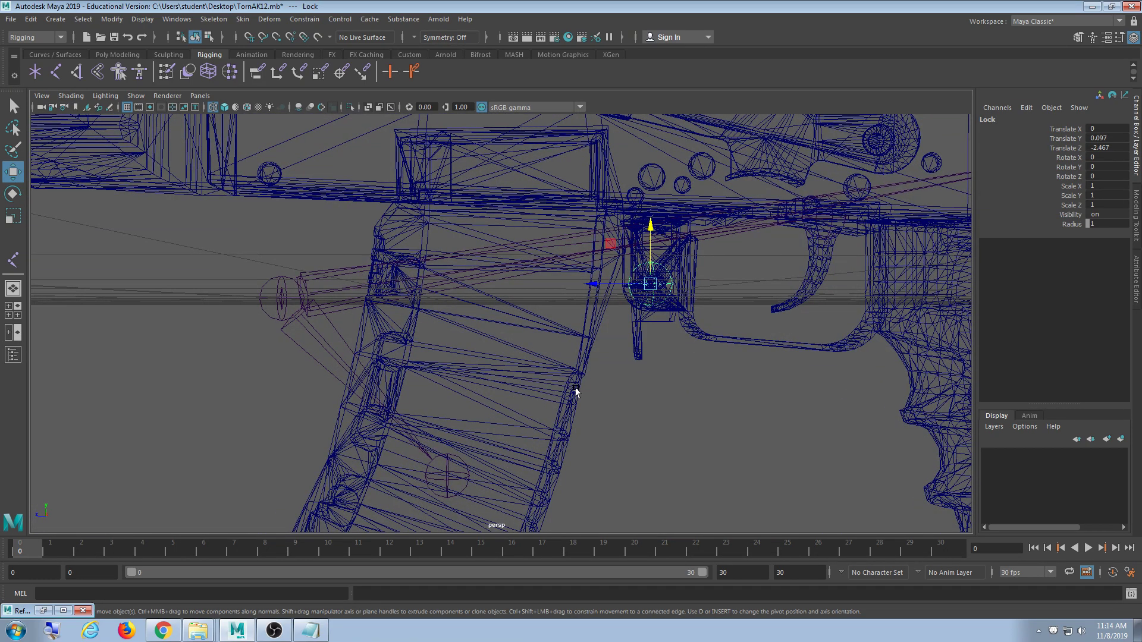
right_click_drag(575, 389, 696, 373, "alt")
middle_click_drag(696, 374, 566, 350, "alt")
middle_click_drag(469, 363, 526, 349, "alt")
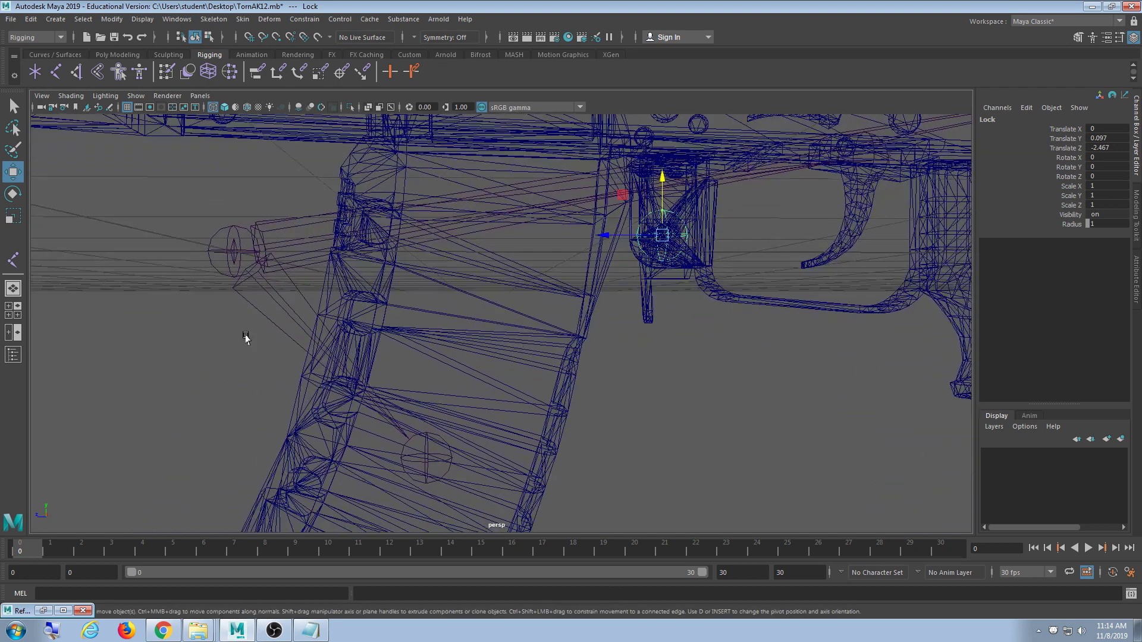
left_click_drag(238, 204, 203, 266)
key("p")
- Parent the Sight joint above the receiver under the root joint
scroll(489, 395, "down", 7)
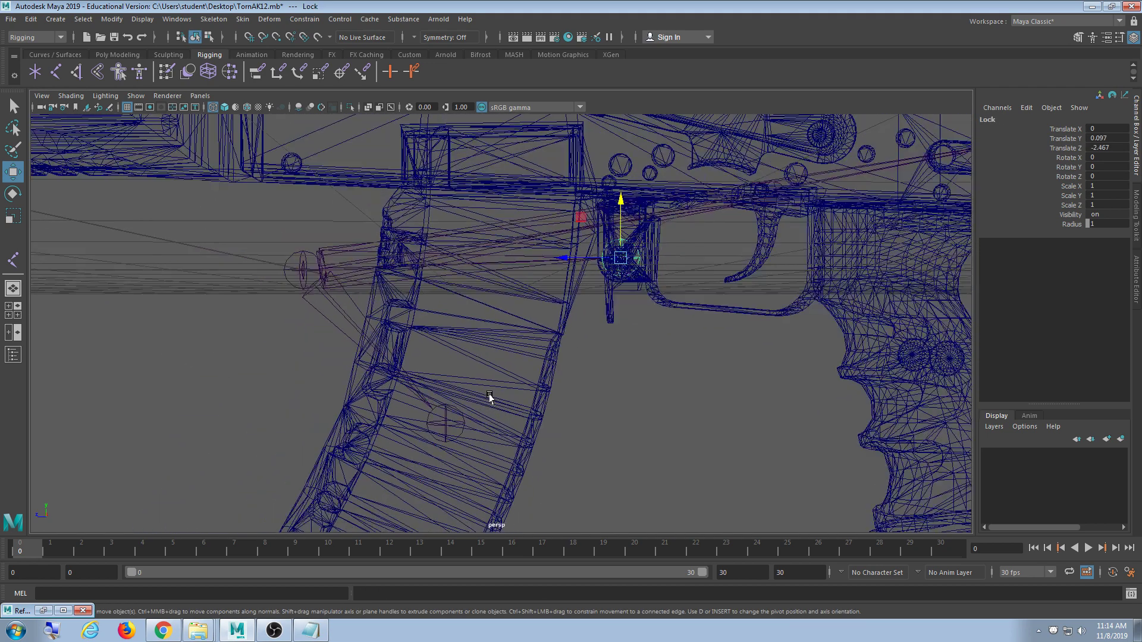
left_click_drag(525, 405, 594, 433, "alt")
middle_click_drag(595, 430, 587, 482, "alt")
left_click_drag(616, 204, 581, 231)
left_click_drag(450, 319, 403, 365)
key("p")
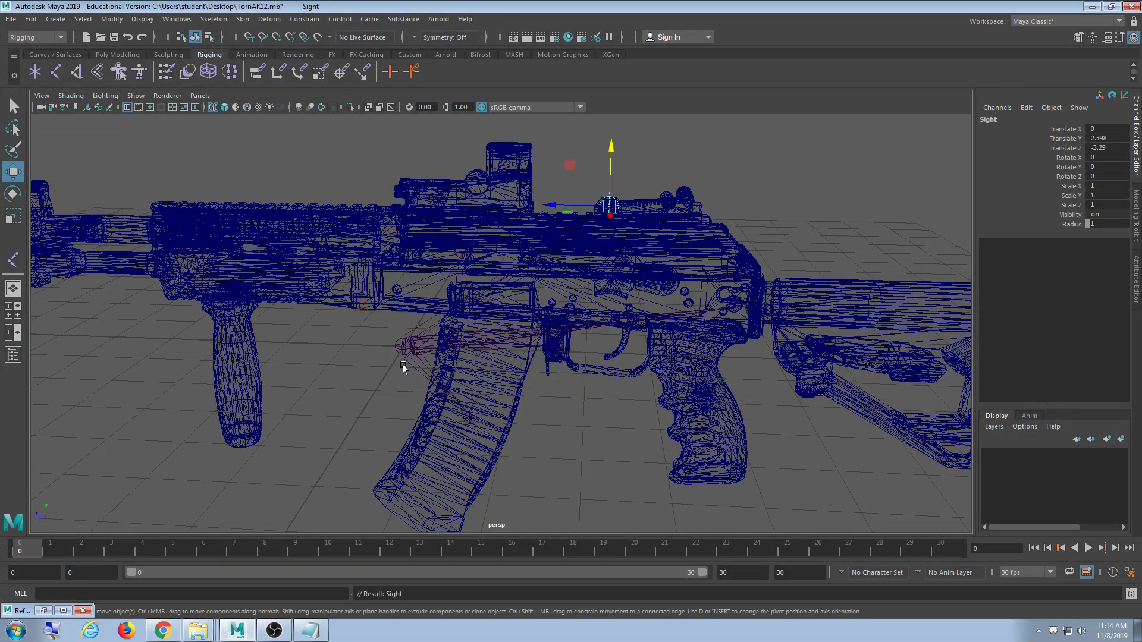
- Parent the Bolt joint near the receiver under the root joint
left_click_drag(599, 367, 587, 267, "alt")
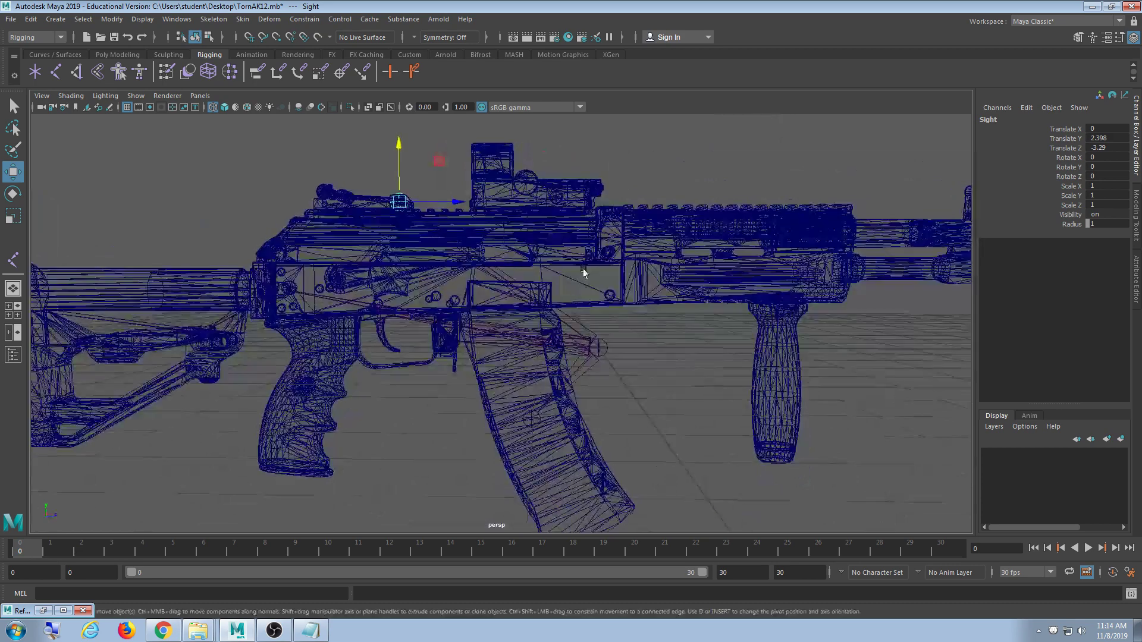
left_click_drag(568, 211, 533, 260)
middle_click_drag(561, 340, 607, 322, "alt")
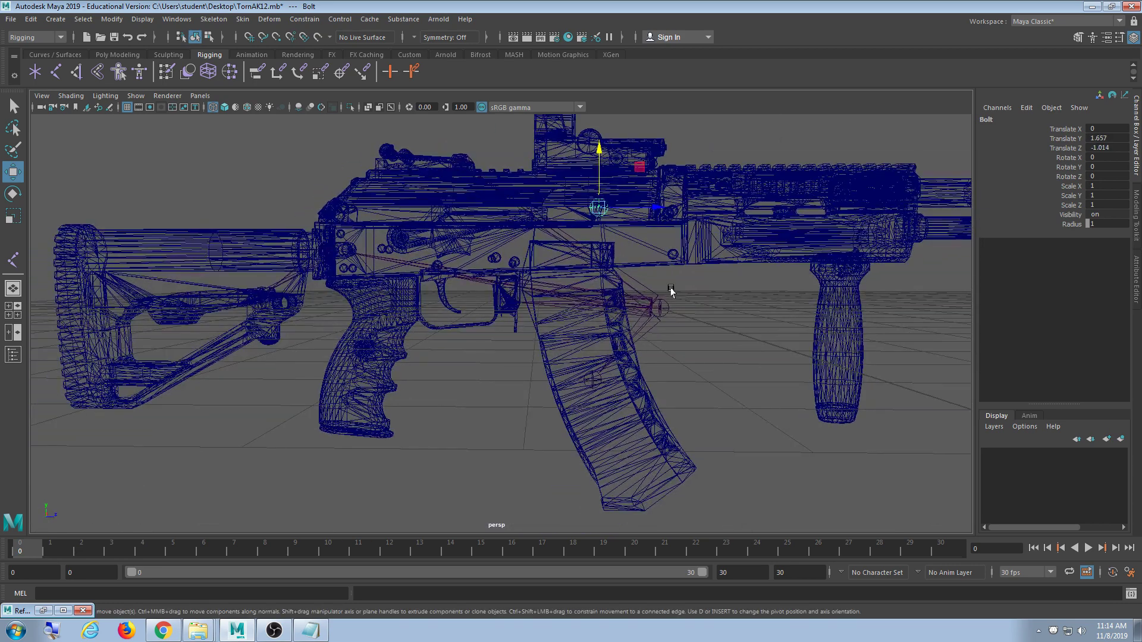
left_click_drag(669, 285, 642, 322, "shift")
key("p")
- Select the root joint to check the new joint hierarchy
left_click_drag(675, 363, 612, 380, "alt")
left_click(655, 318)
middle_click_drag(612, 380, 688, 384, "alt")
scroll(406, 364, "up", 3)
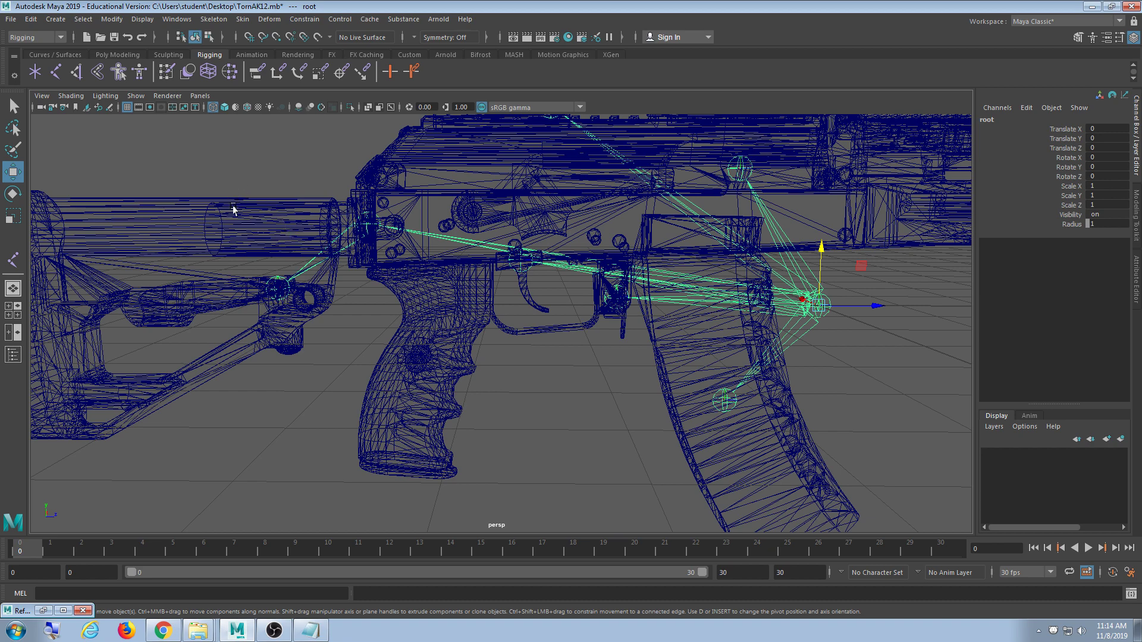
scroll(427, 333, "down", 5)
middle_click_drag(833, 414, 537, 427, "alt")
left_click_drag(537, 427, 722, 387, "alt")
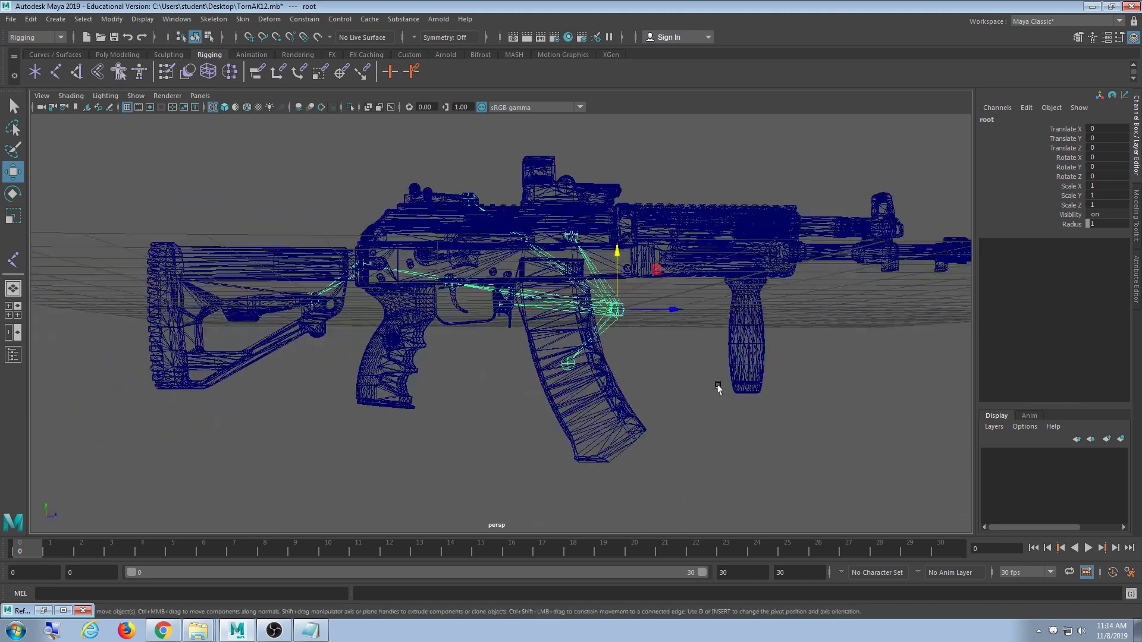
scroll(600, 410, "up", 5)
left_click_drag(601, 410, 663, 419, "alt")
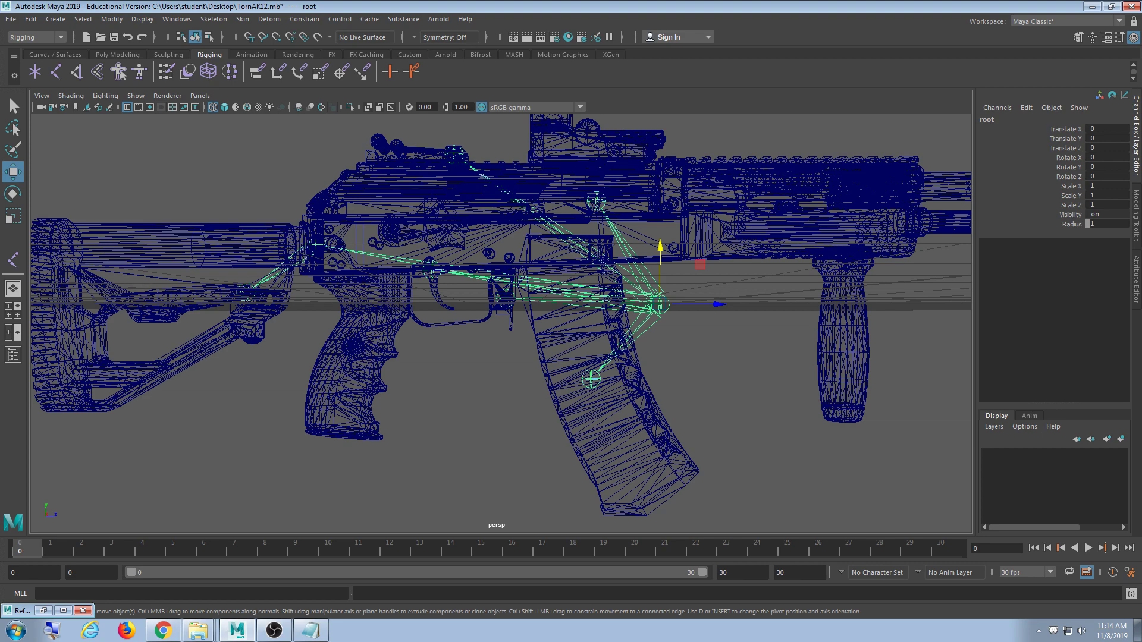
middle_click_drag(830, 188, 793, 305, "alt")
key("super")
left_click_drag(655, 224, 612, 223)
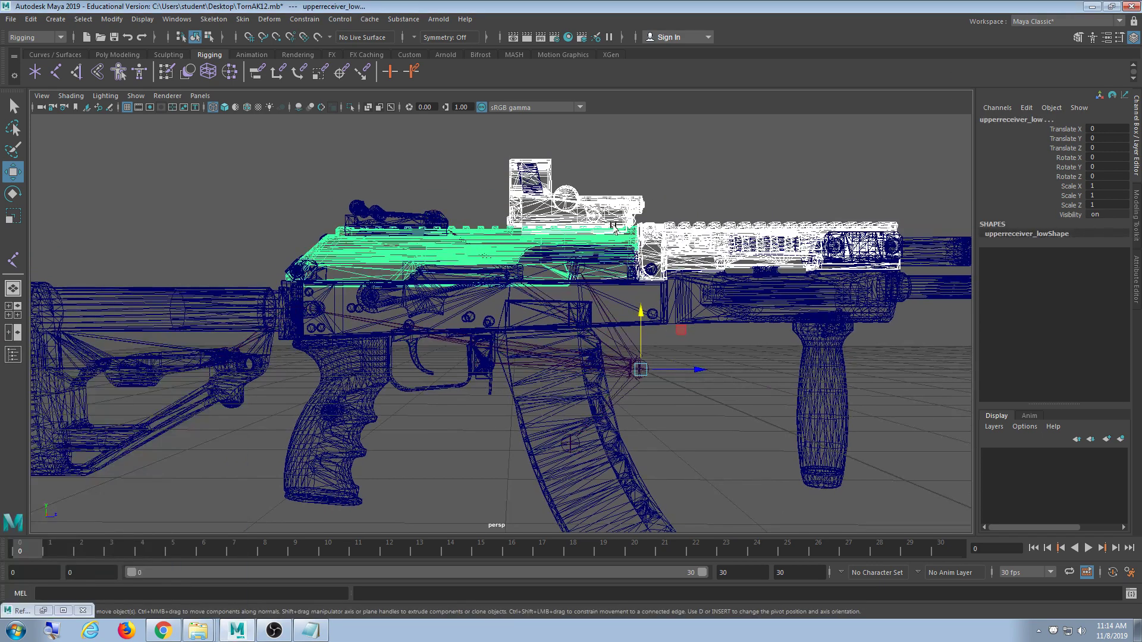
left_click_drag(740, 166, 190, 278)
scroll(762, 410, "down", 4)
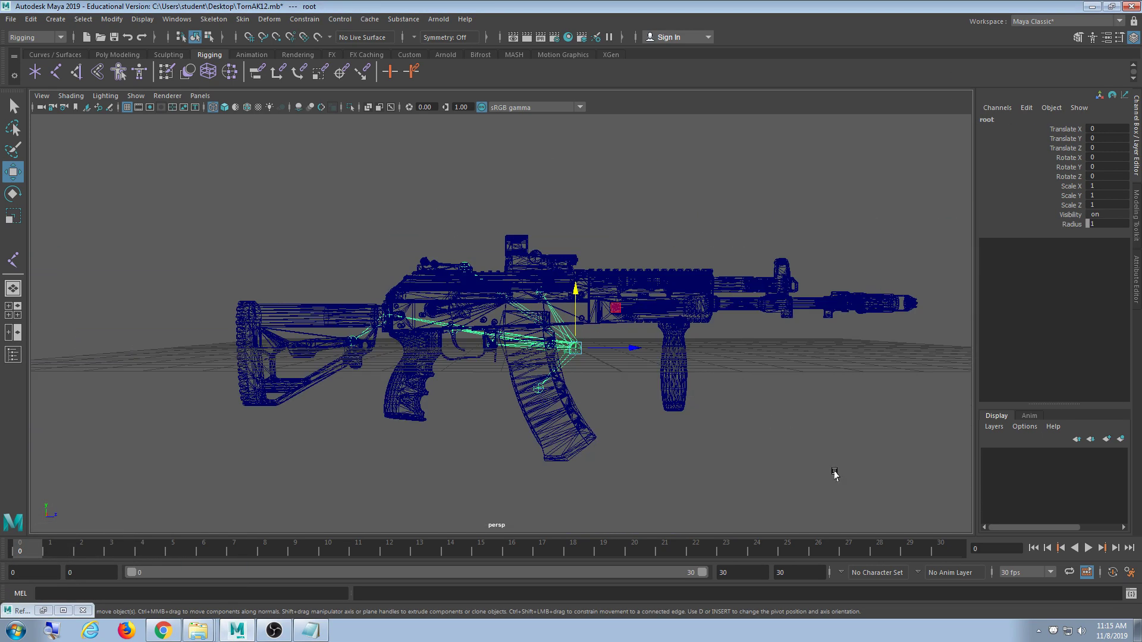
left_click(794, 394)
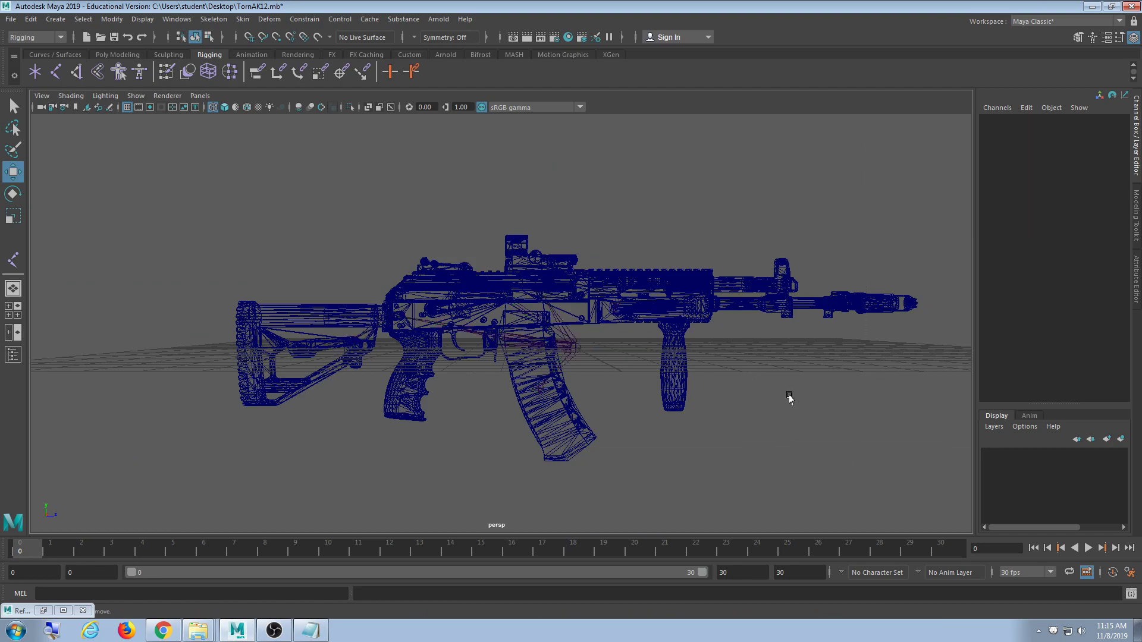
scroll(761, 417, "up", 5)
left_click_drag(757, 422, 768, 346, "alt")
left_click_drag(671, 319, 497, 355, "alt")
left_click(431, 311)
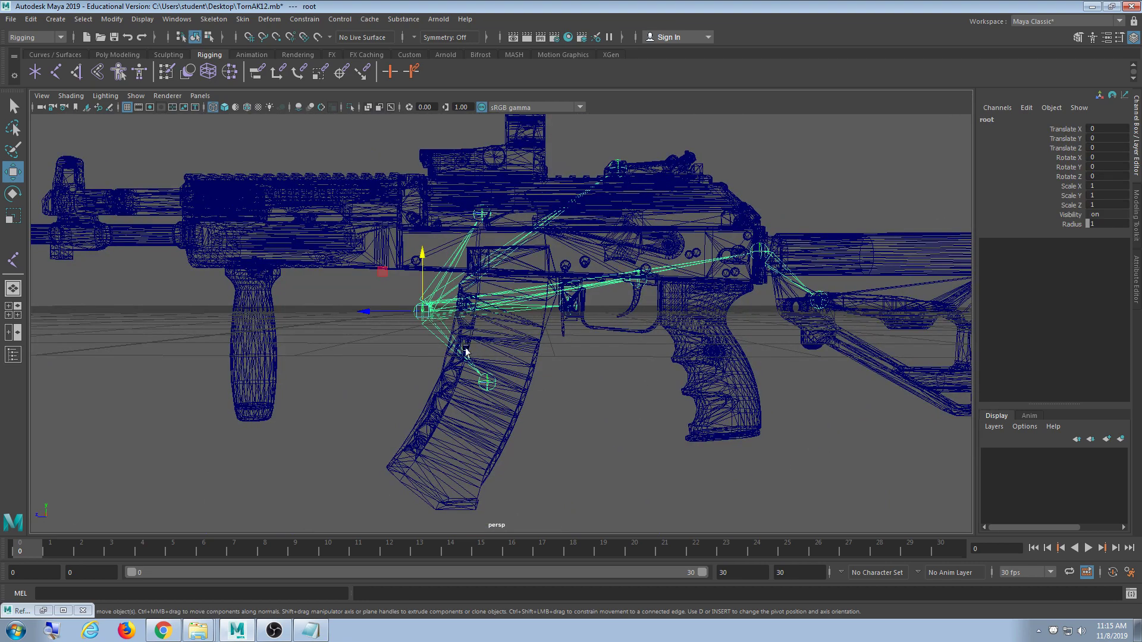
left_click_drag(423, 310, 466, 248)
key("ctrl+z")
scroll(581, 406, "down", 4)
mouse_move(580, 406)
left_mouse_down("alt")
mouse_move(533, 421)
mouse_move(593, 404)
left_mouse_up("alt")
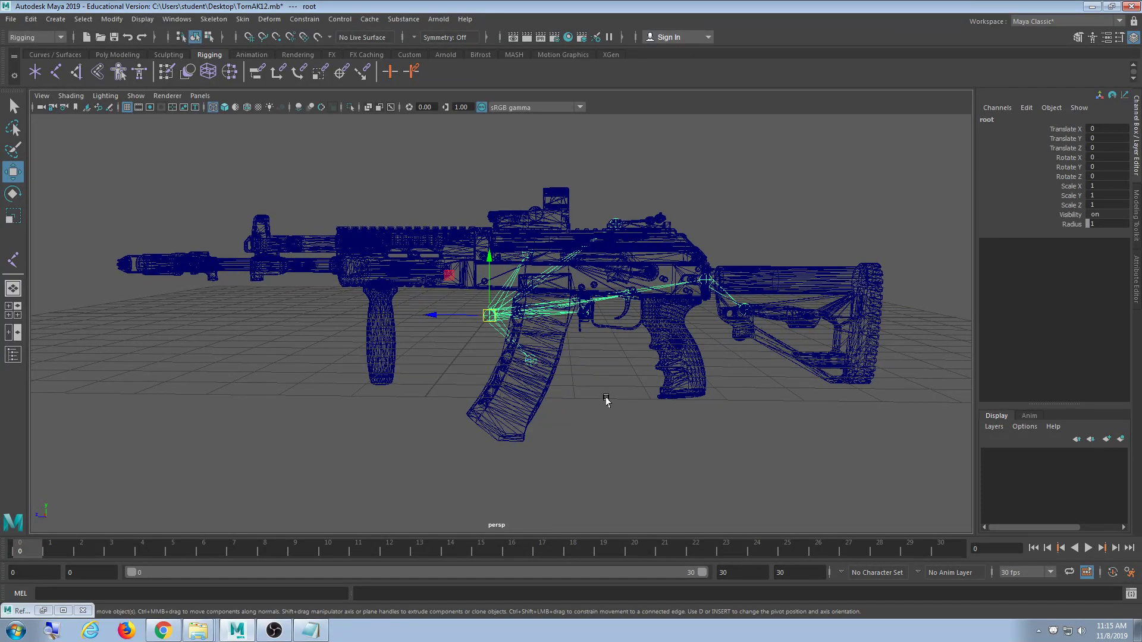
left_click(664, 394)
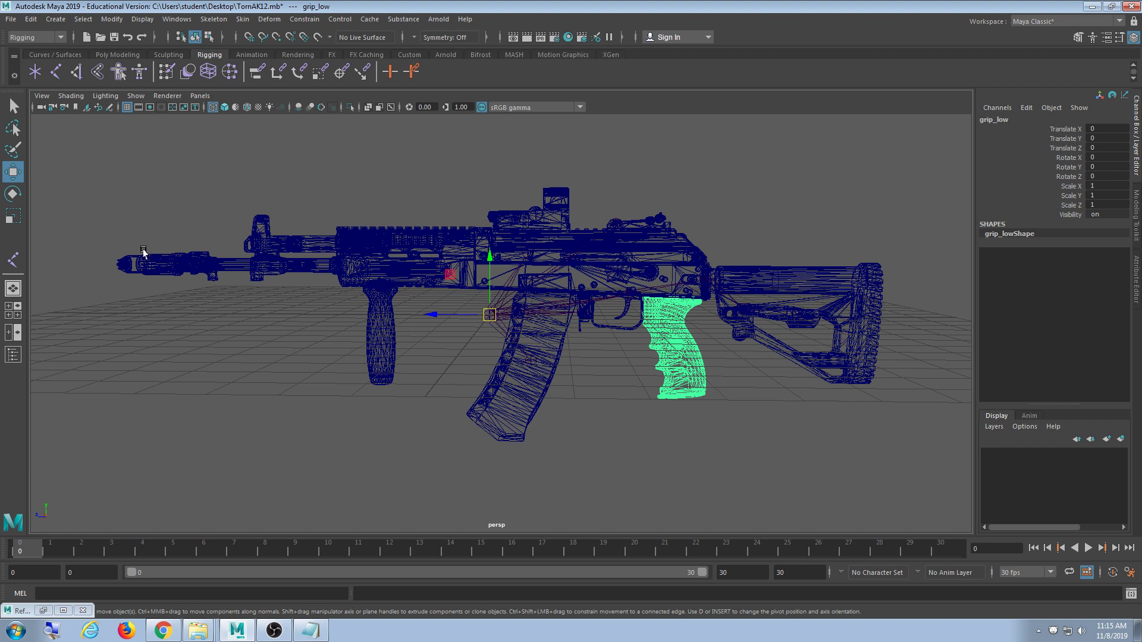
- Save the scene to the Desktop as TornAK12_2.mb
left_click(10, 19)
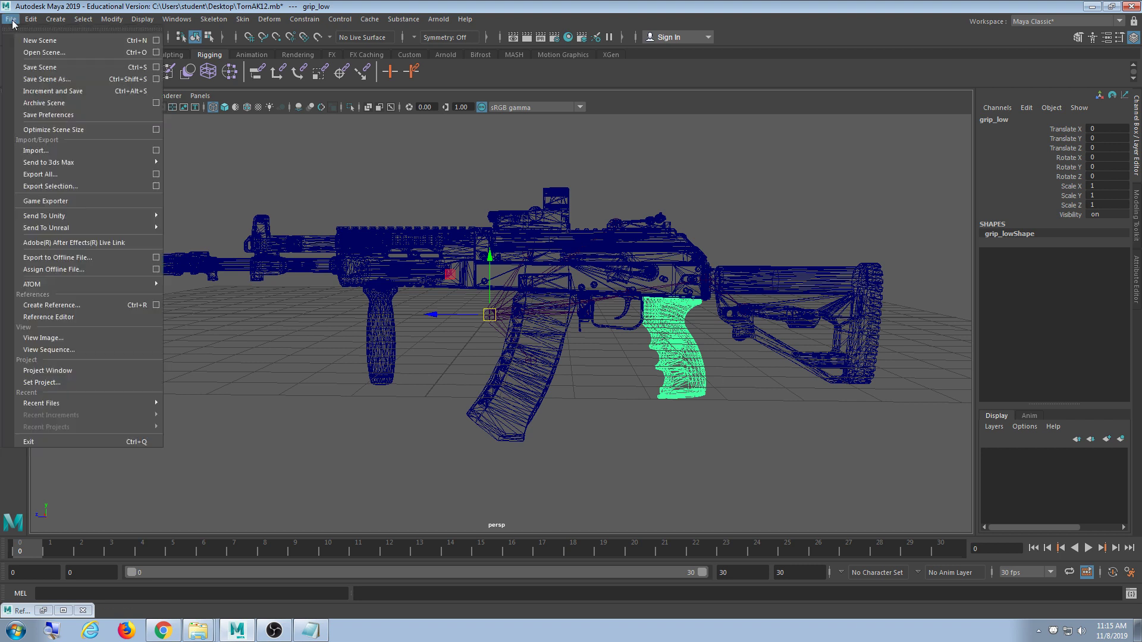
left_click(51, 84)
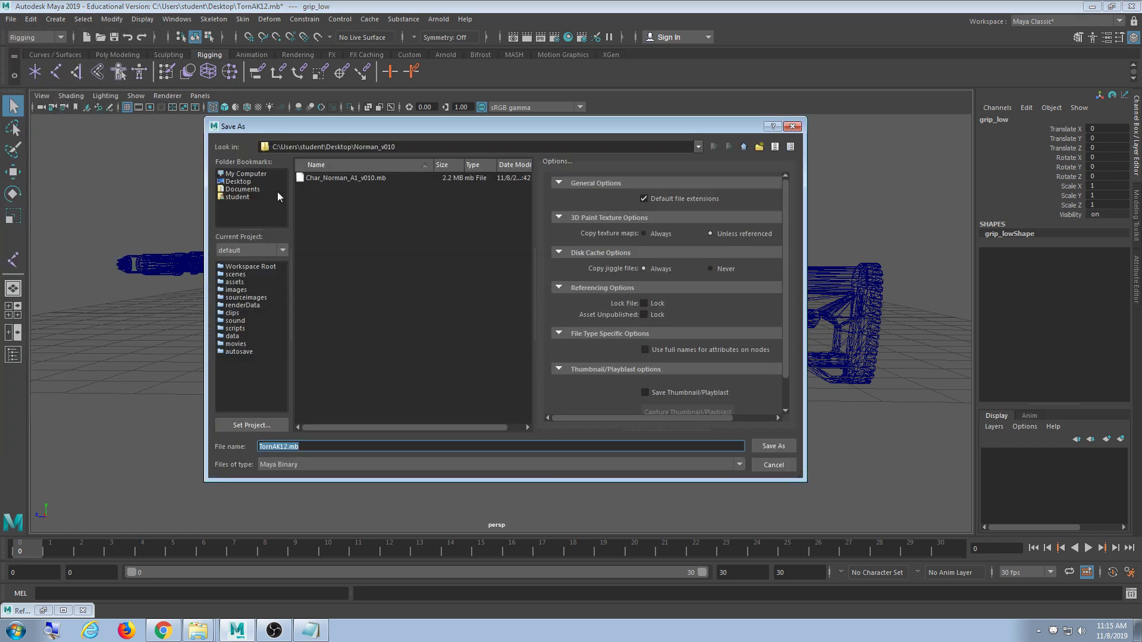
left_click(237, 182)
left_click(288, 446)
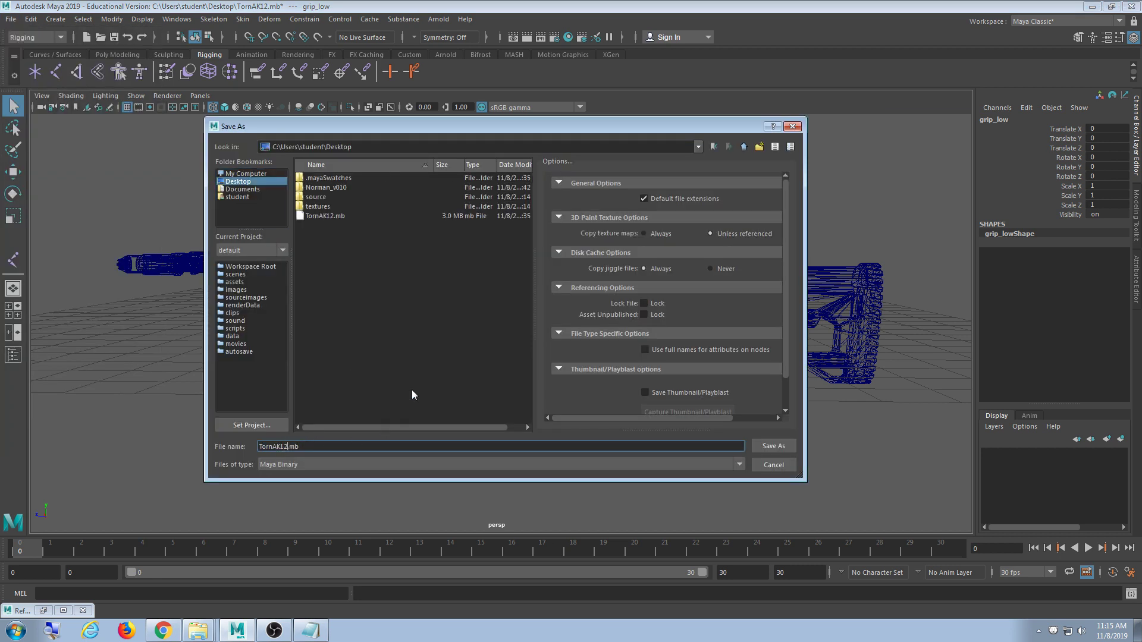
type("_2")
key("Return")
- Return to the Move tool and select the root joint from a higher perspective
key("w")
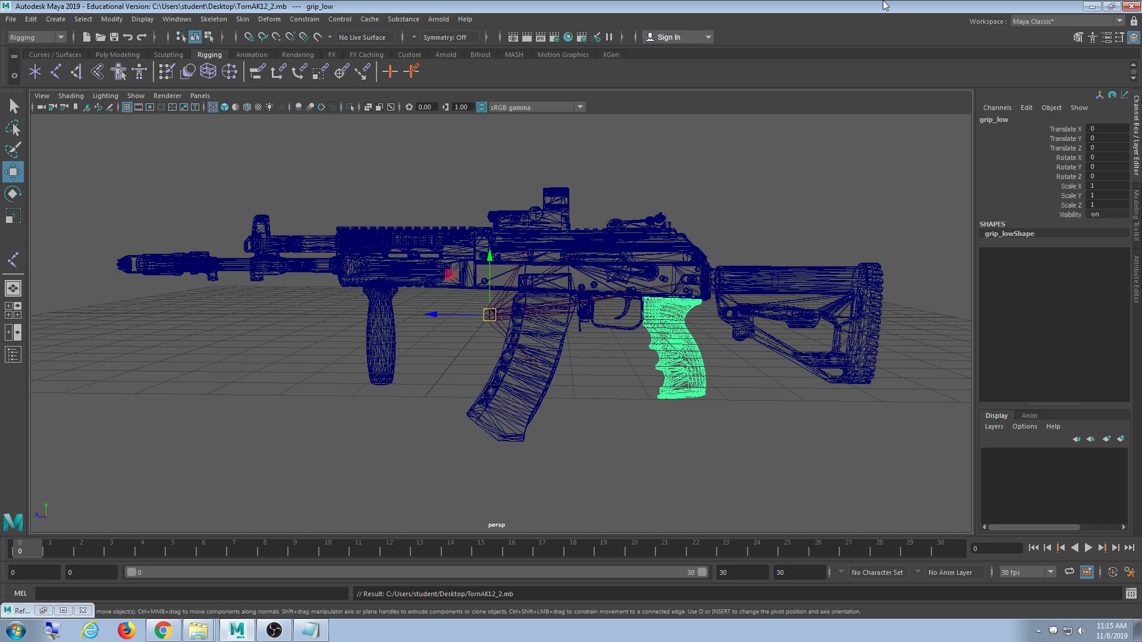
left_click_drag(702, 369, 726, 372, "alt")
left_click(484, 280)
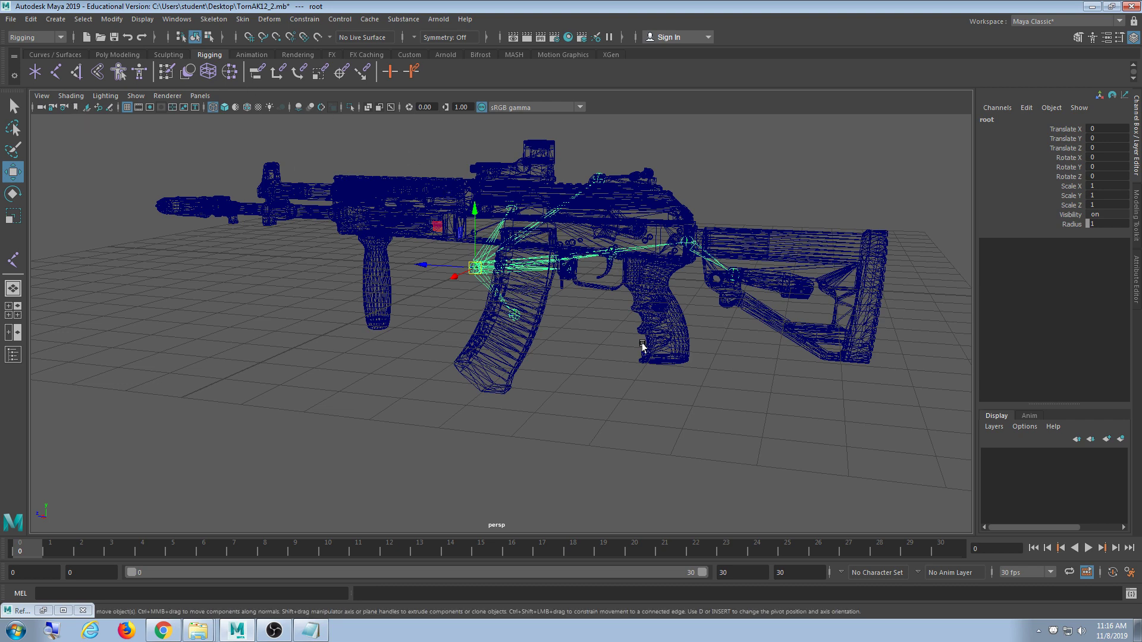
- From a side view, select the whole TornAK12 mesh plus the root joint hierarchy
left_click_drag(615, 389, 571, 357, "alt")
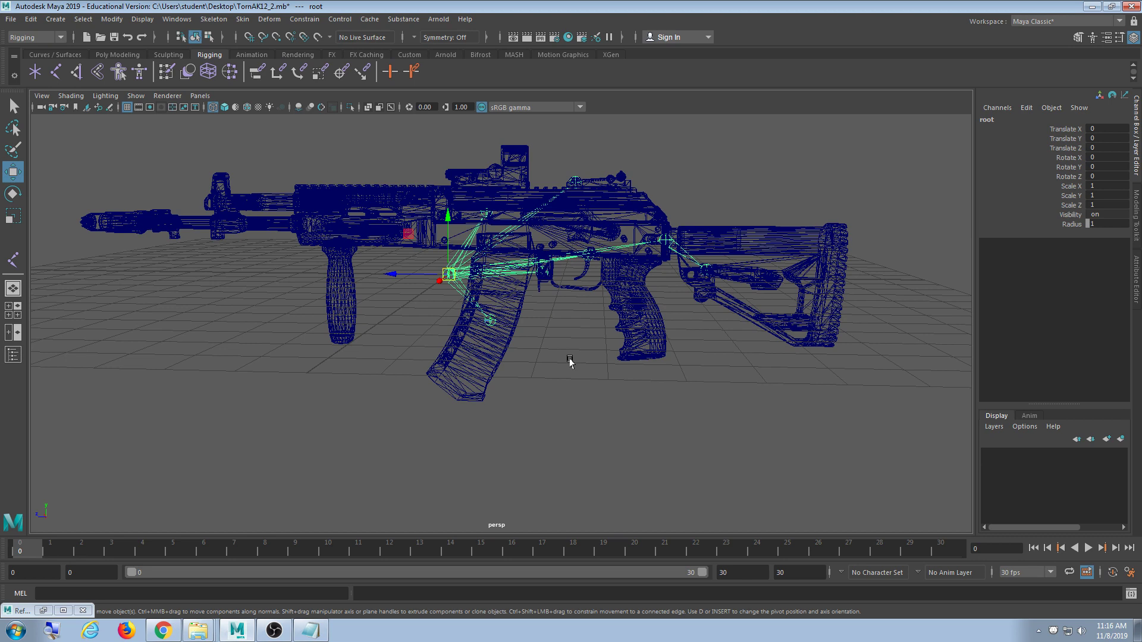
left_click_drag(775, 356, 566, 358, "alt")
left_click(620, 351)
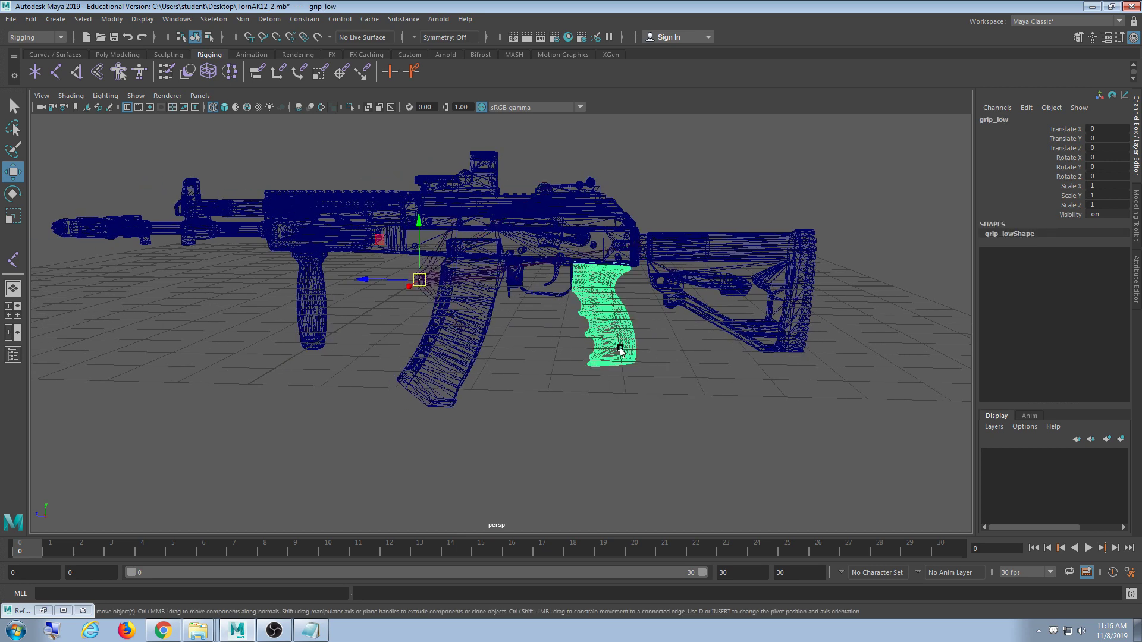
key("Up")
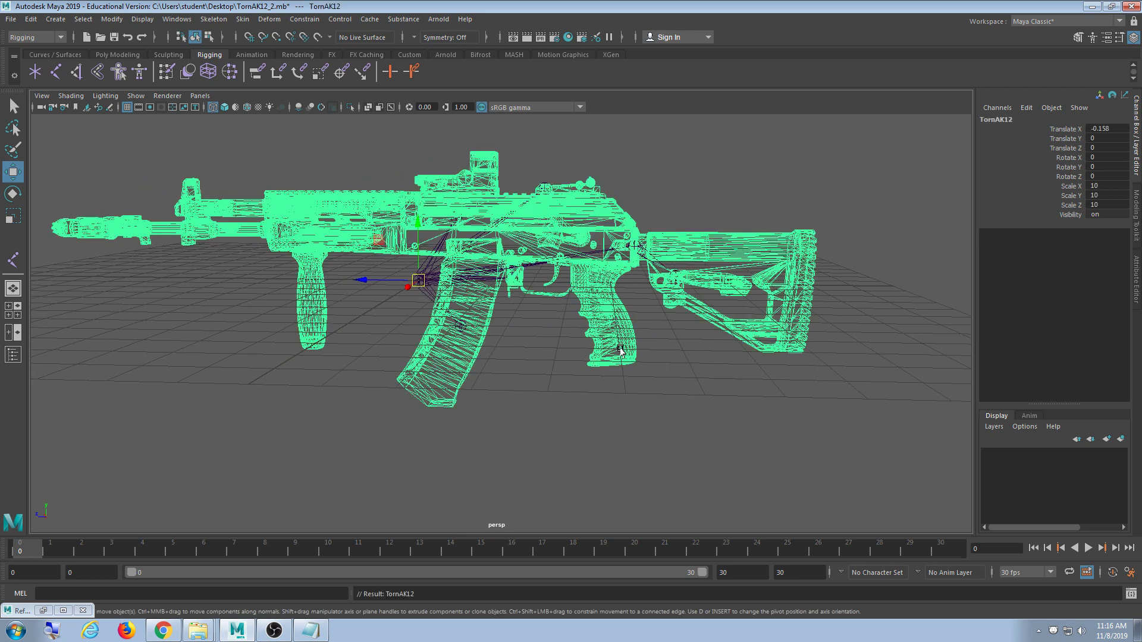
key("y")
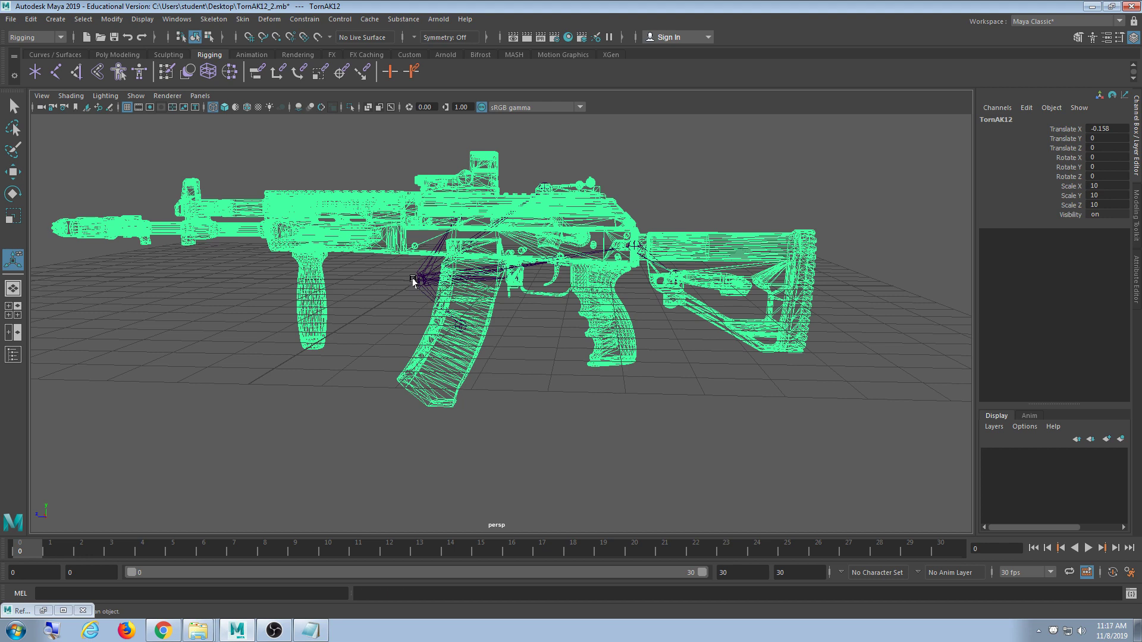
left_click(415, 280)
key("ctrl+z")
left_click(425, 289, "shift")
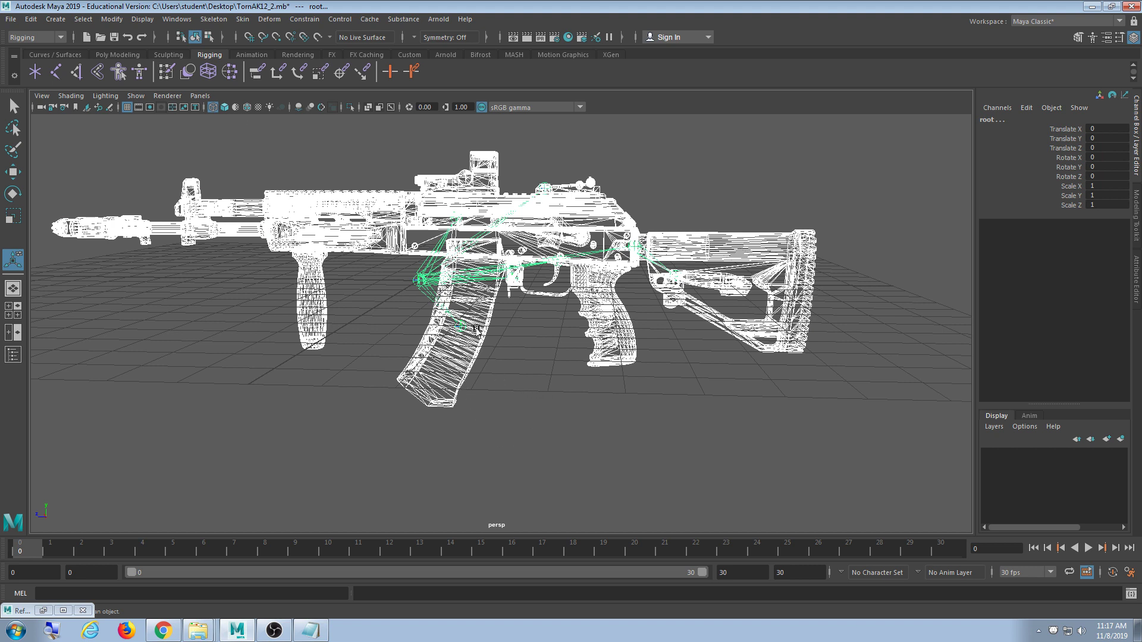
left_click(245, 21)
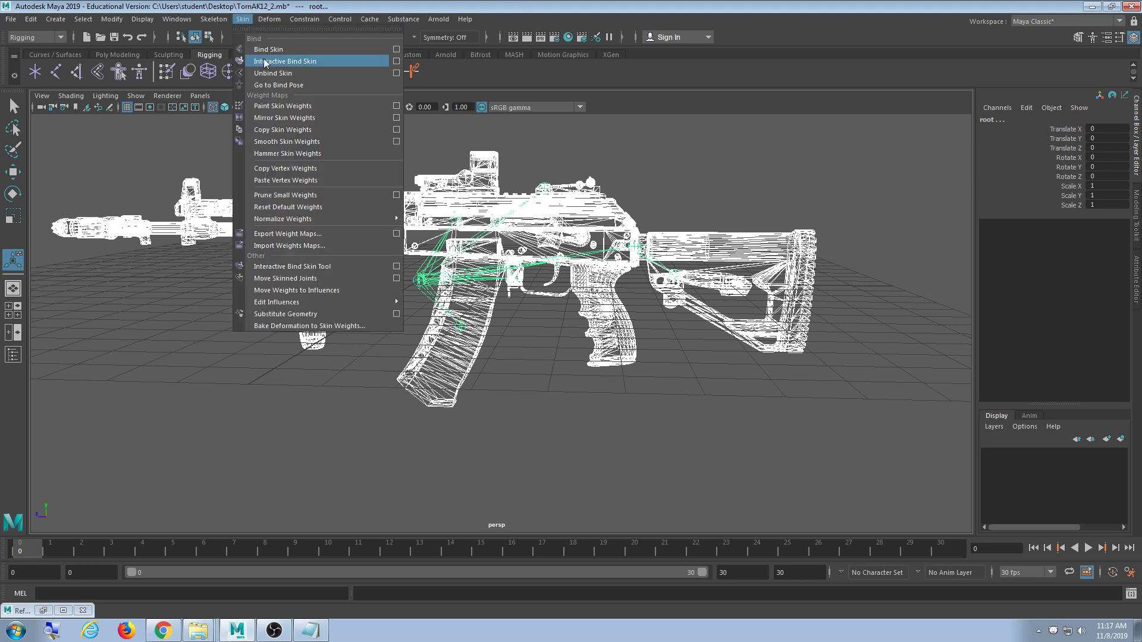
- In Bind Skin options, keep Joint hierarchy, Closest distance, Classic linear and Interactive normalization
left_click(396, 50)
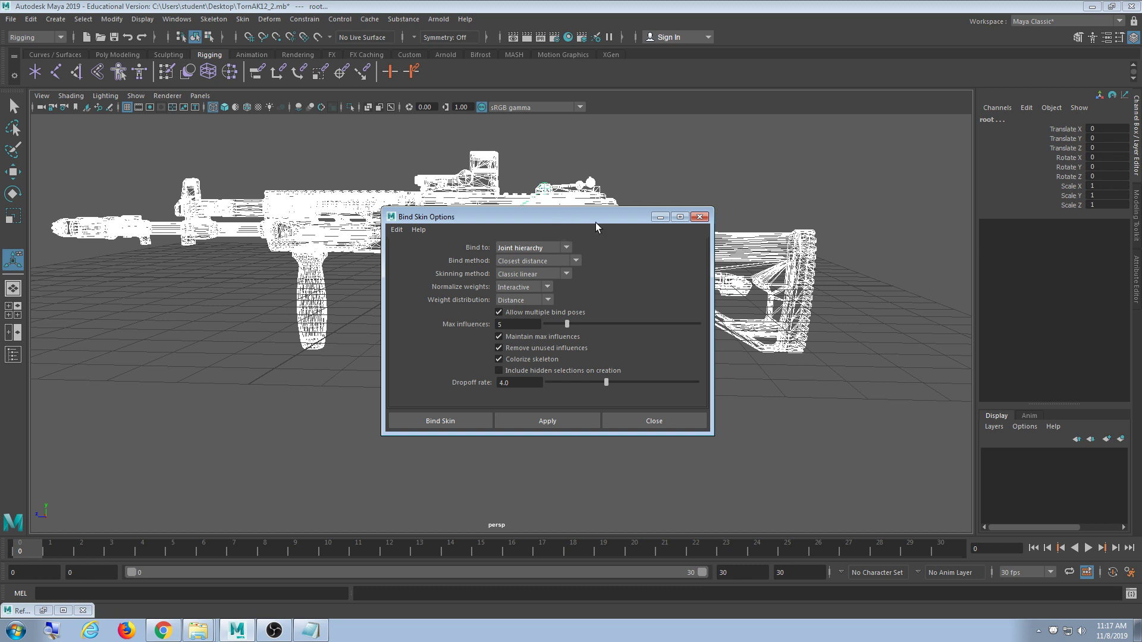
left_click_drag(595, 222, 862, 138)
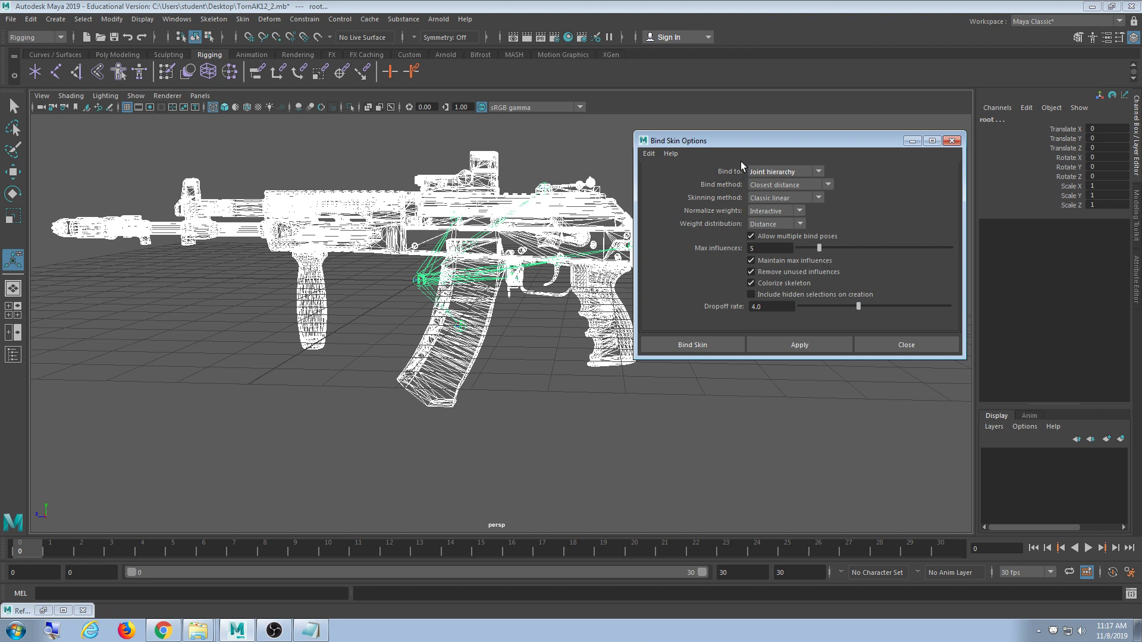
left_click_drag(730, 141, 738, 163)
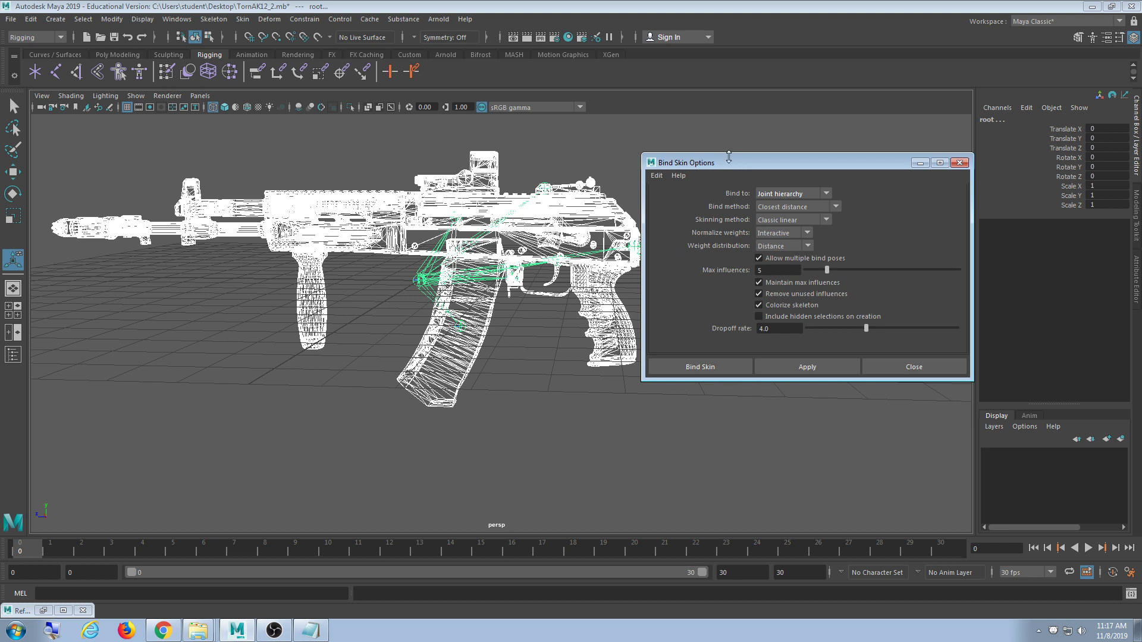
left_click(802, 235)
left_click(802, 235)
left_click(826, 218)
left_click(876, 222)
left_click(826, 207)
left_click(891, 196)
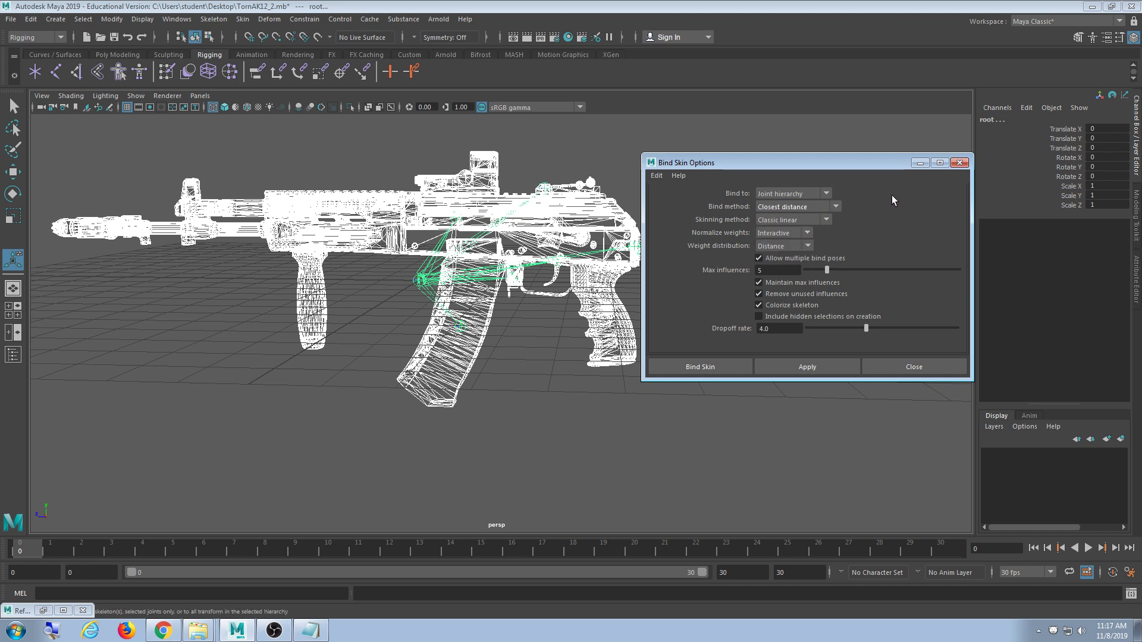
left_click(815, 192)
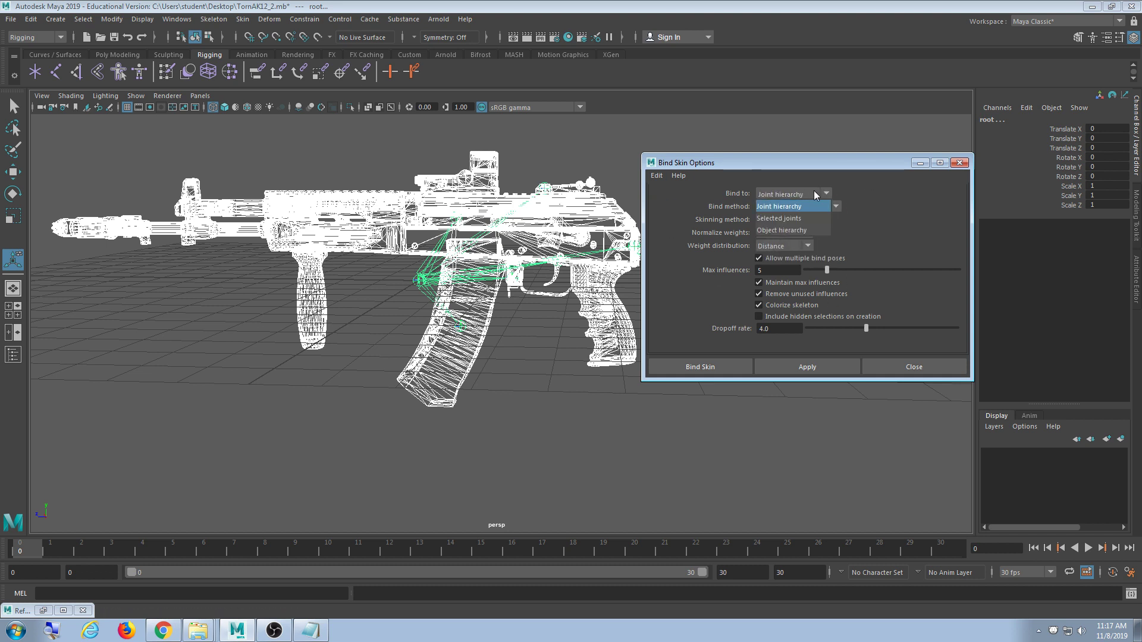
left_click(863, 189)
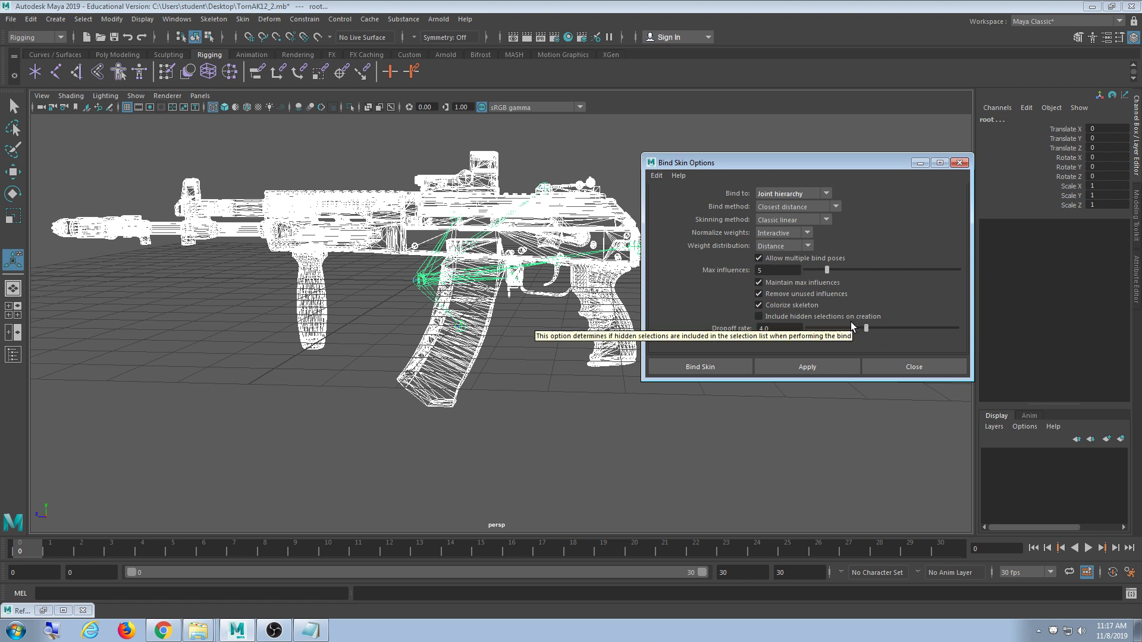
- Uncheck Remove unused influences and set Max influences to 1
left_click(800, 295)
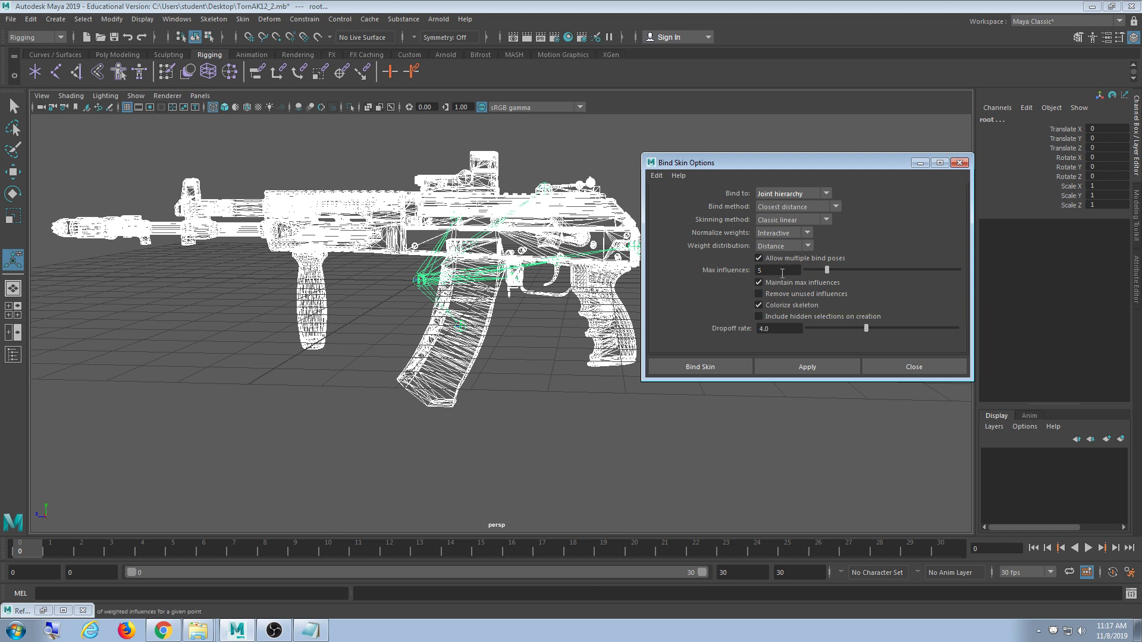
double_click(783, 271)
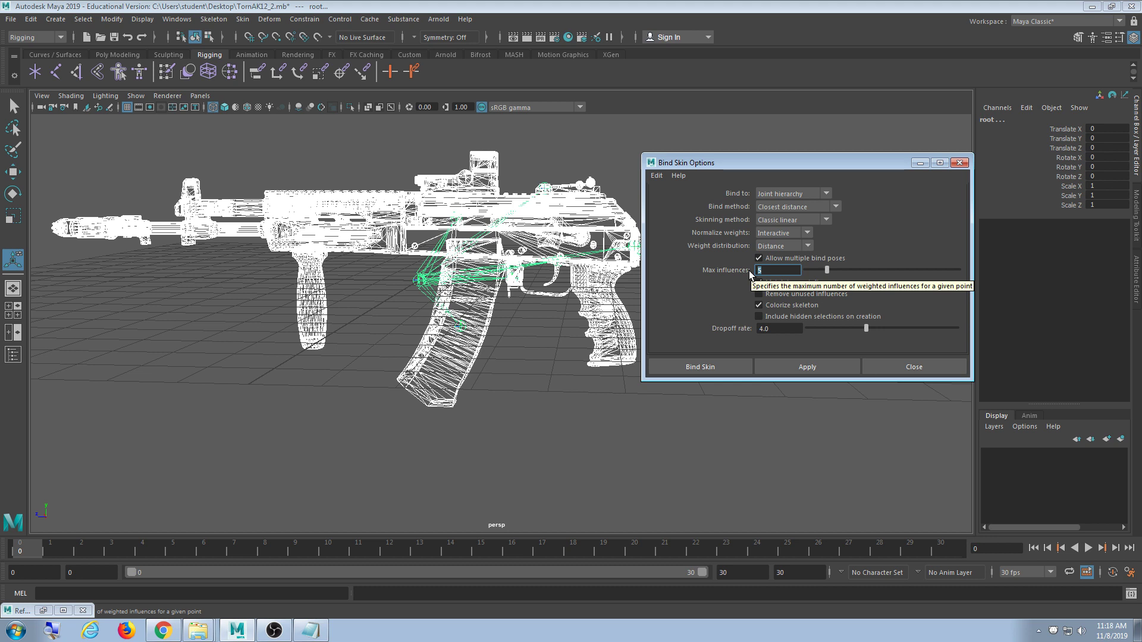
type("1")
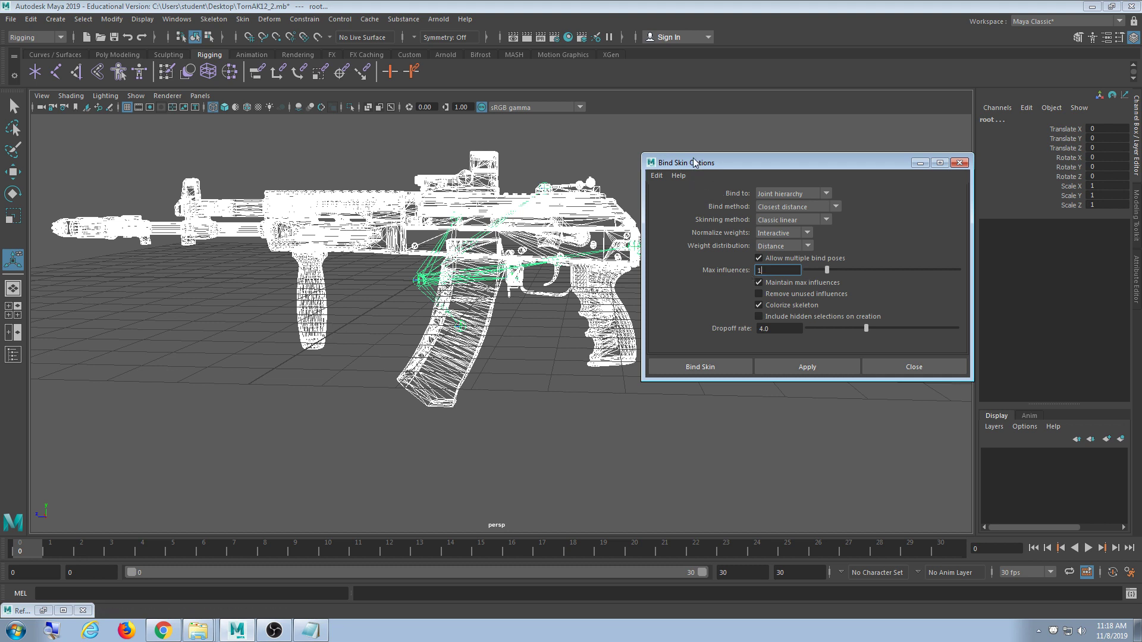
left_click_drag(694, 162, 716, 145)
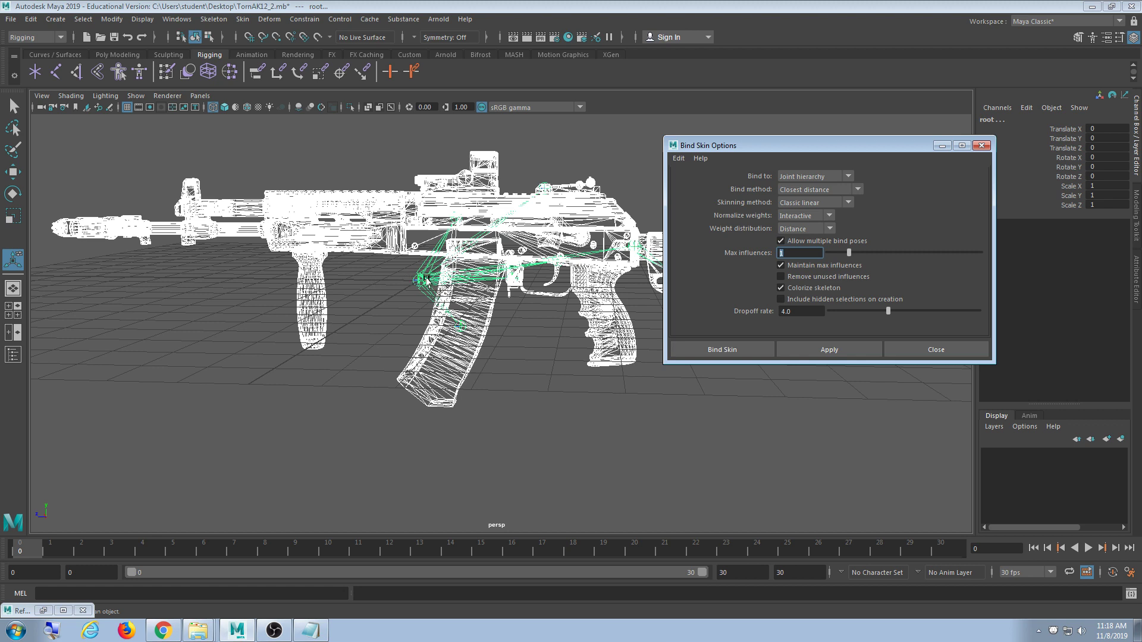
- Bind the gun mesh to the skeleton and test the Clip joint, undoing the move
left_click(753, 350)
left_click(695, 376)
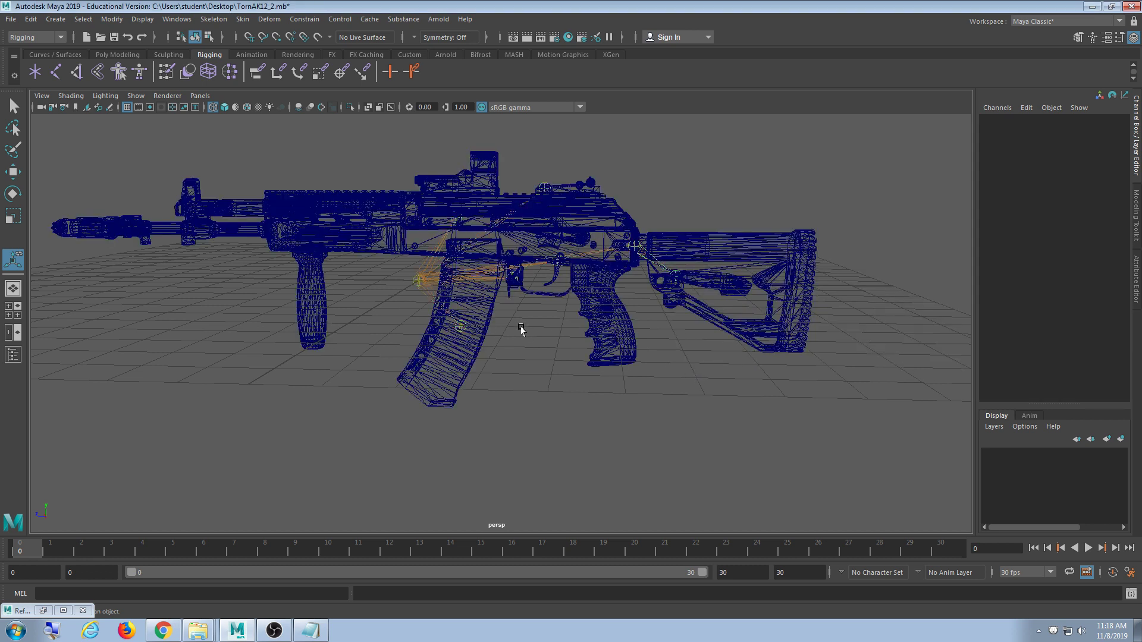
left_click(467, 324)
left_click(463, 327)
key("w")
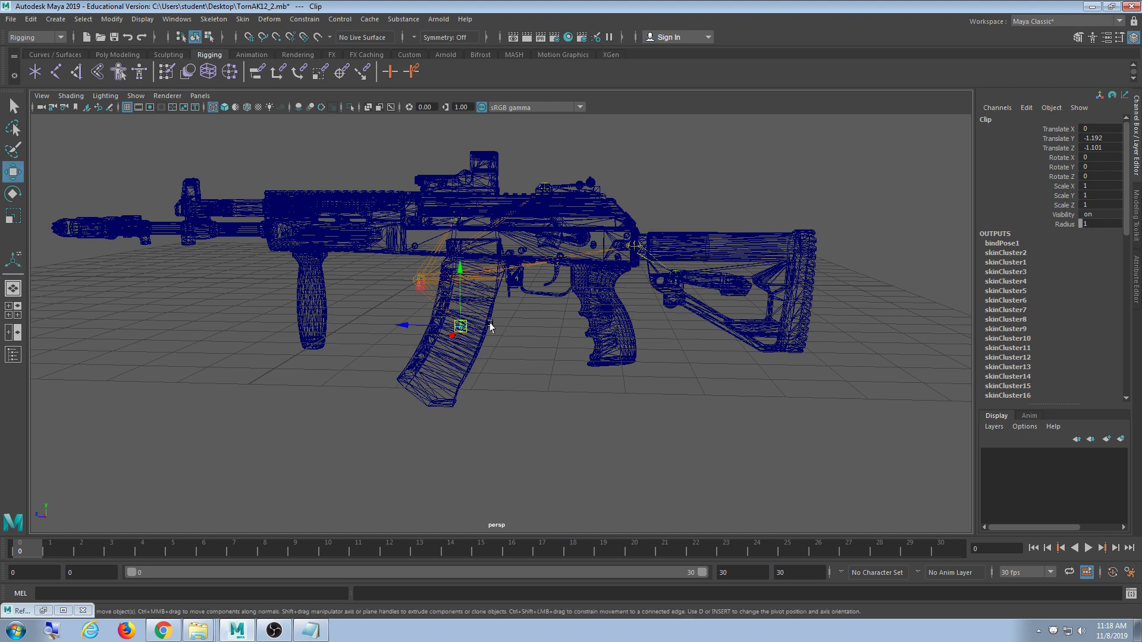
key("ctrl+z")
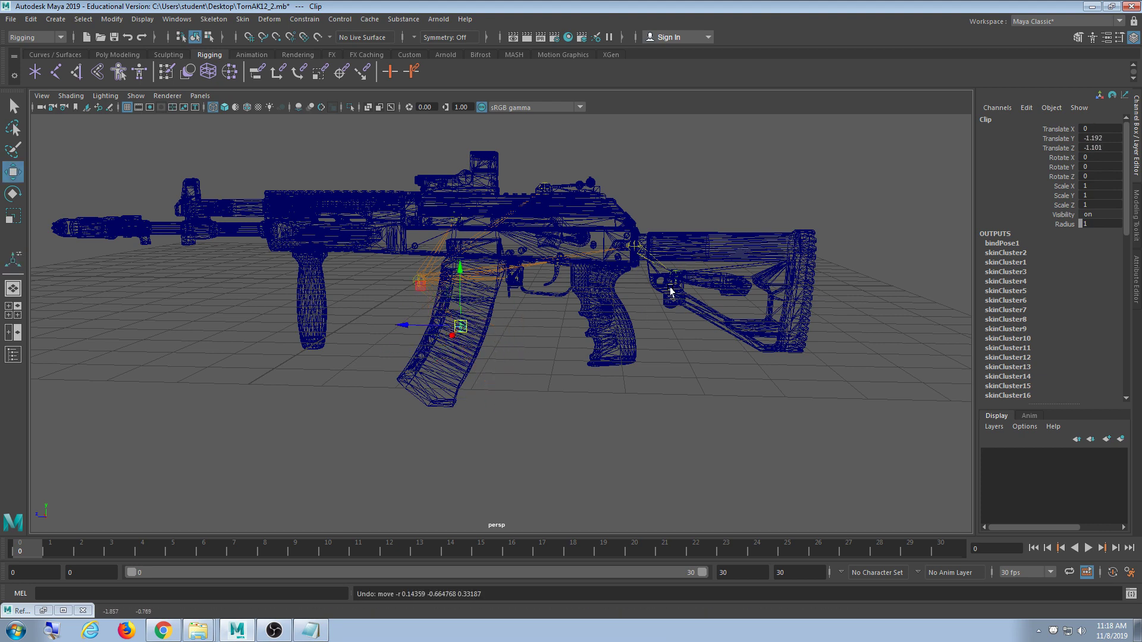
- Test-move the Sight and Bolt joints, undoing each move
scroll(670, 291, "up", 5)
left_click(549, 190)
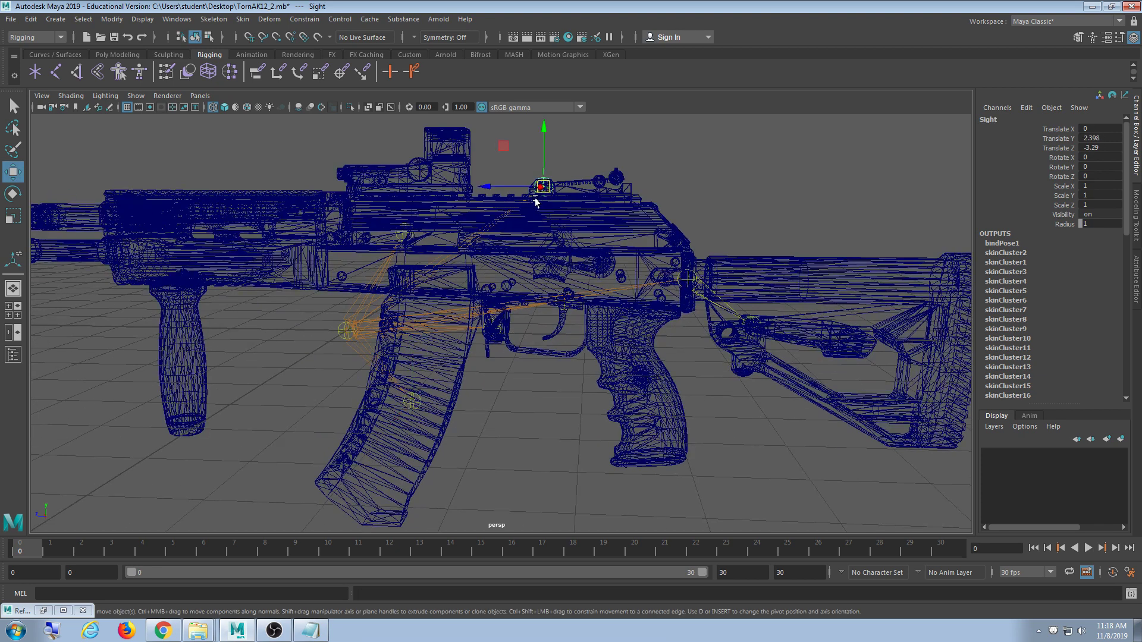
left_click_drag(539, 190, 589, 151)
key("ctrl+z")
left_click(408, 230)
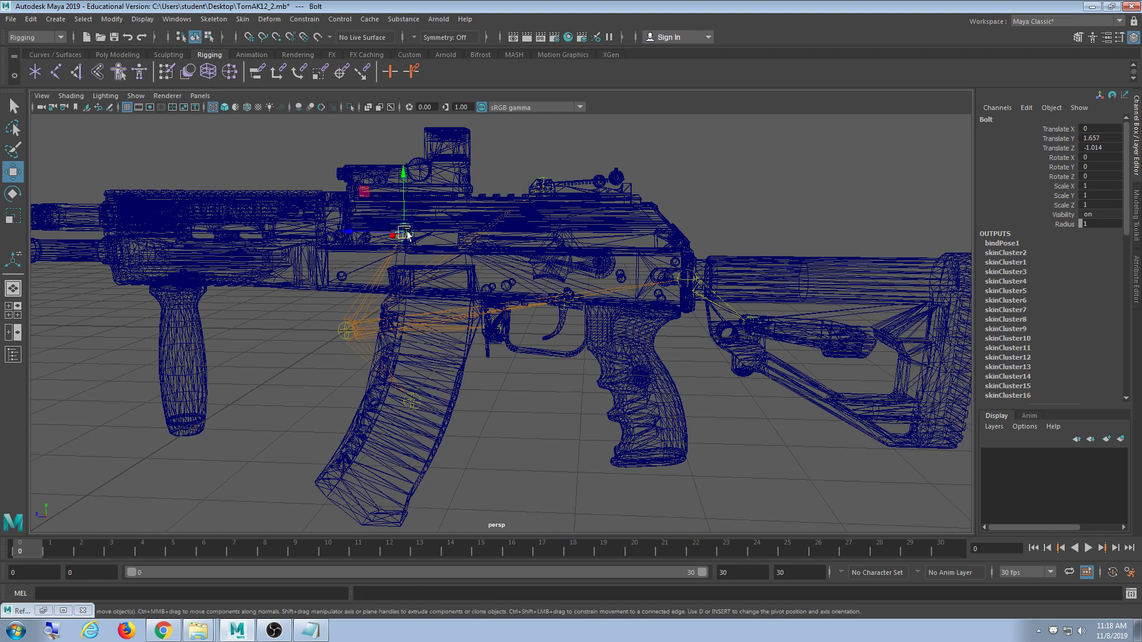
left_click_drag(408, 231, 457, 173)
key("ctrl+z")
- Test the ButtStock joint by bending the stock down and then up, undoing each
left_click(704, 294)
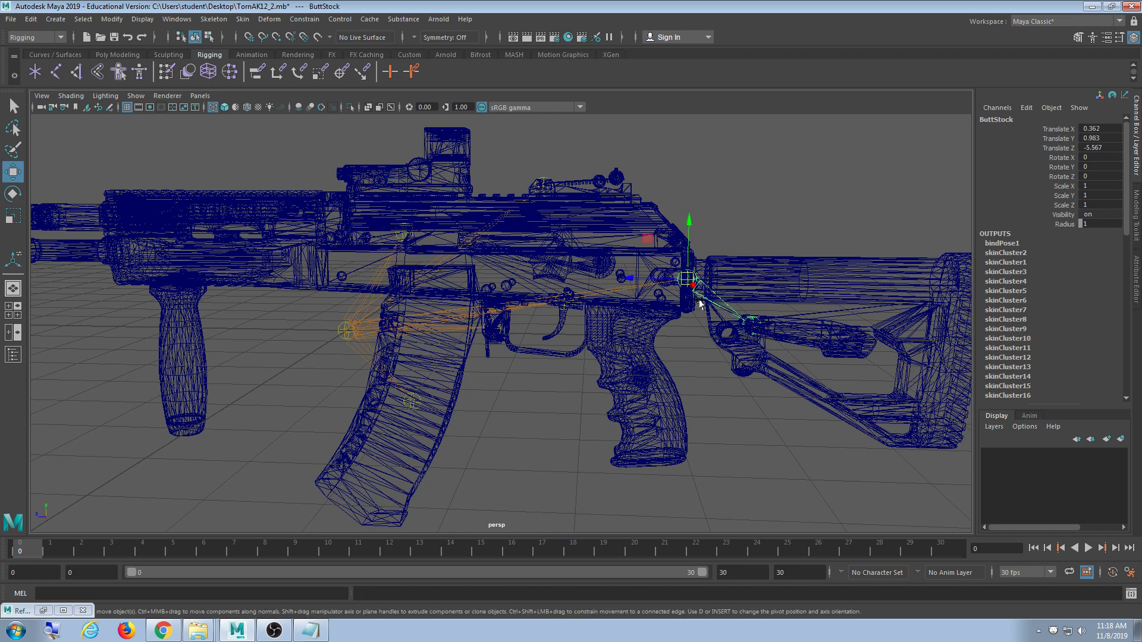
left_click_drag(703, 294, 741, 369)
key("ctrl+z")
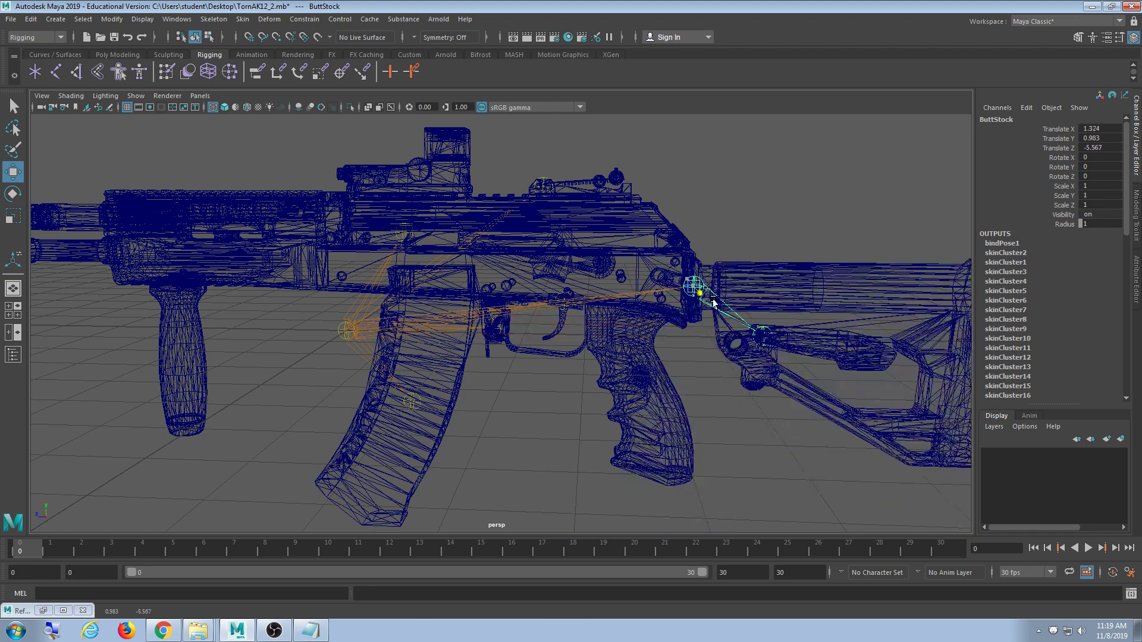
key("ctrl+z")
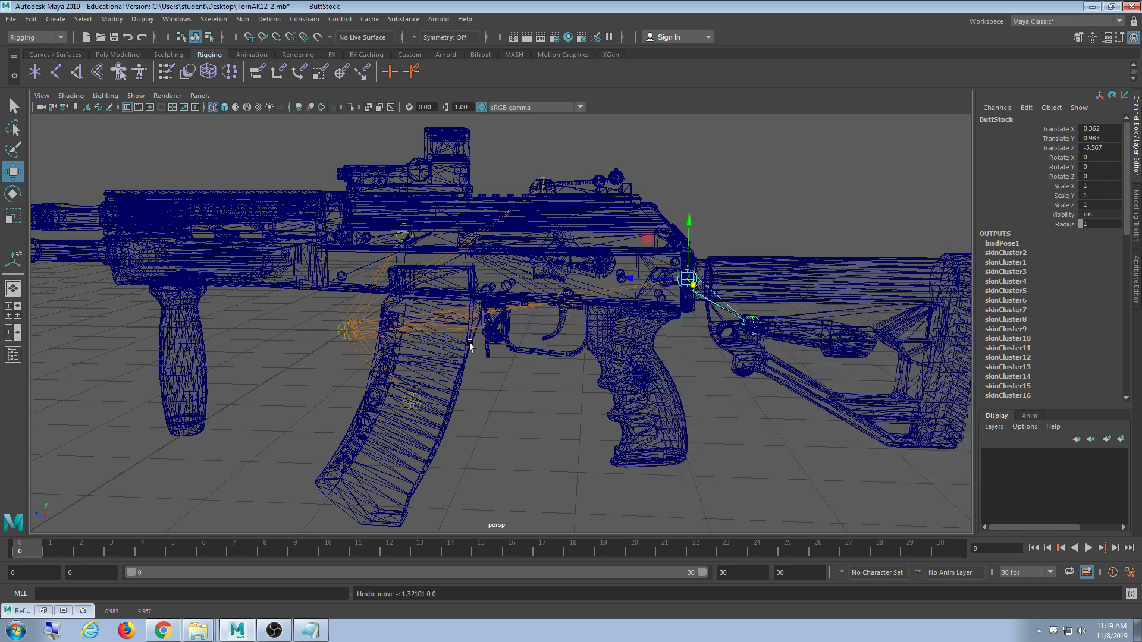
left_click(491, 383)
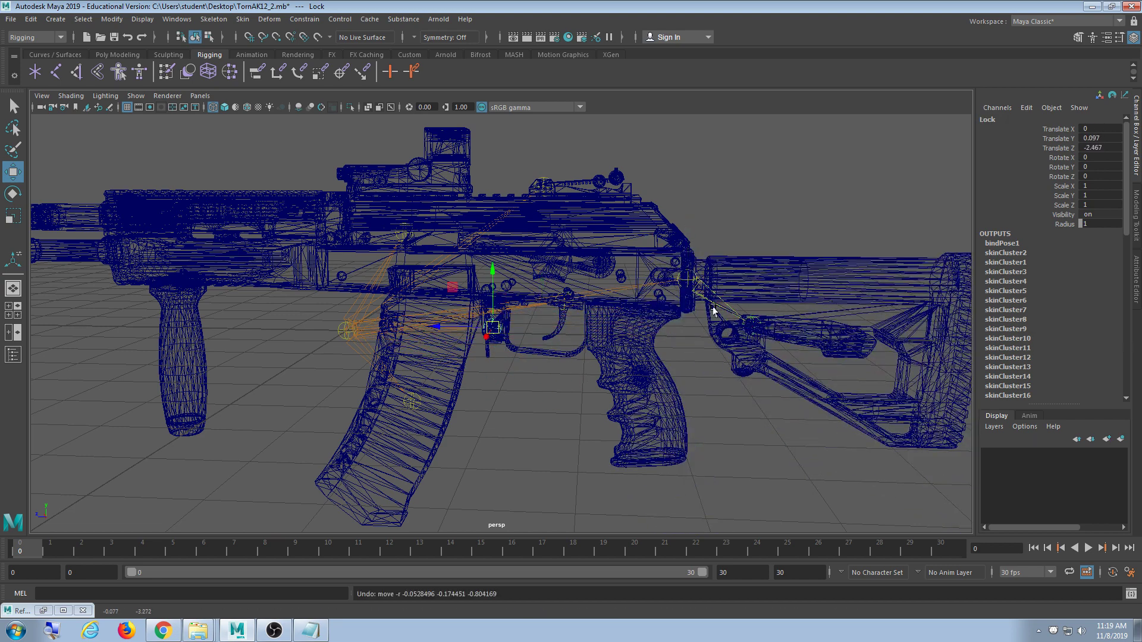
left_click(687, 278)
left_click_drag(687, 278, 711, 228)
key("ctrl+z")
key("ctrl+z")
key("ctrl+z")
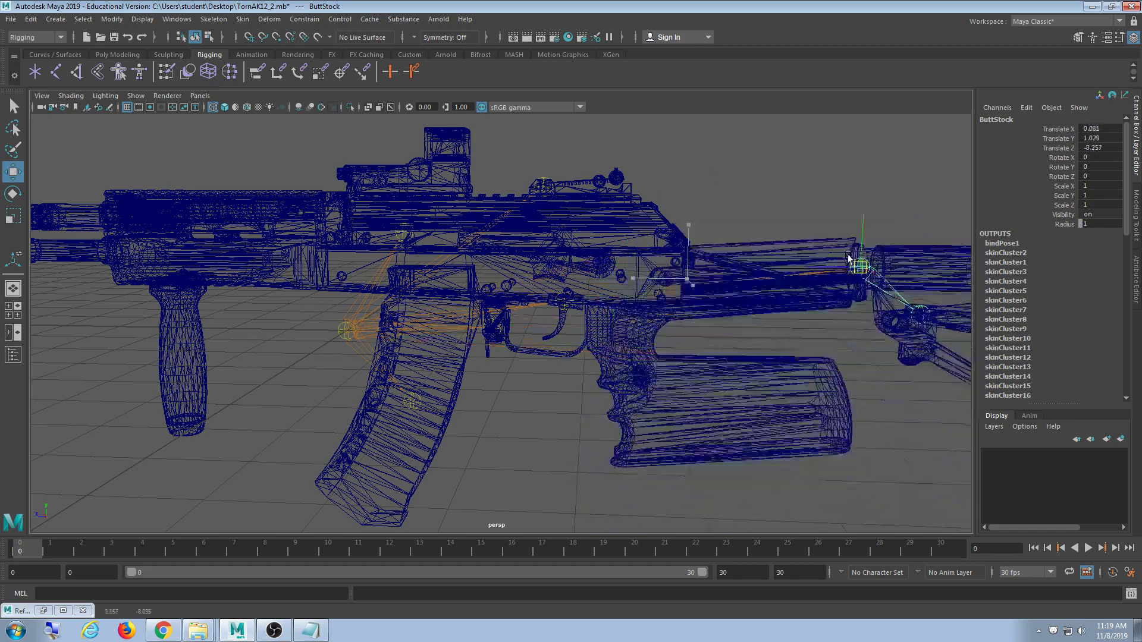
- Move the whole gun by the root joint, undo it, and clear the selection
left_click(346, 331)
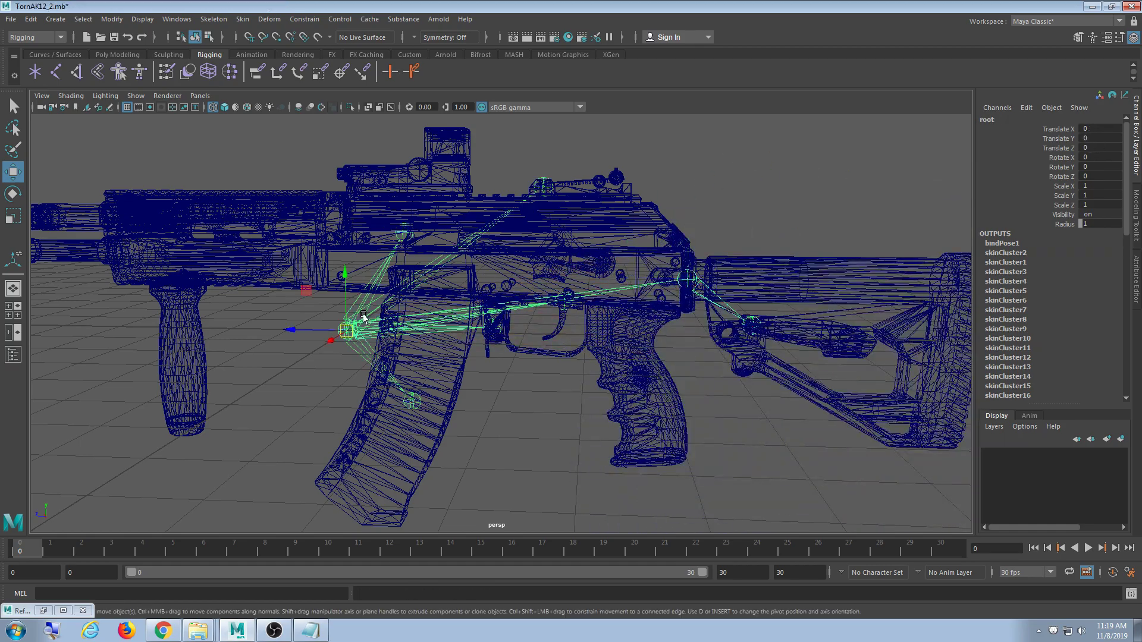
left_click_drag(346, 330, 522, 252)
key("ctrl+z")
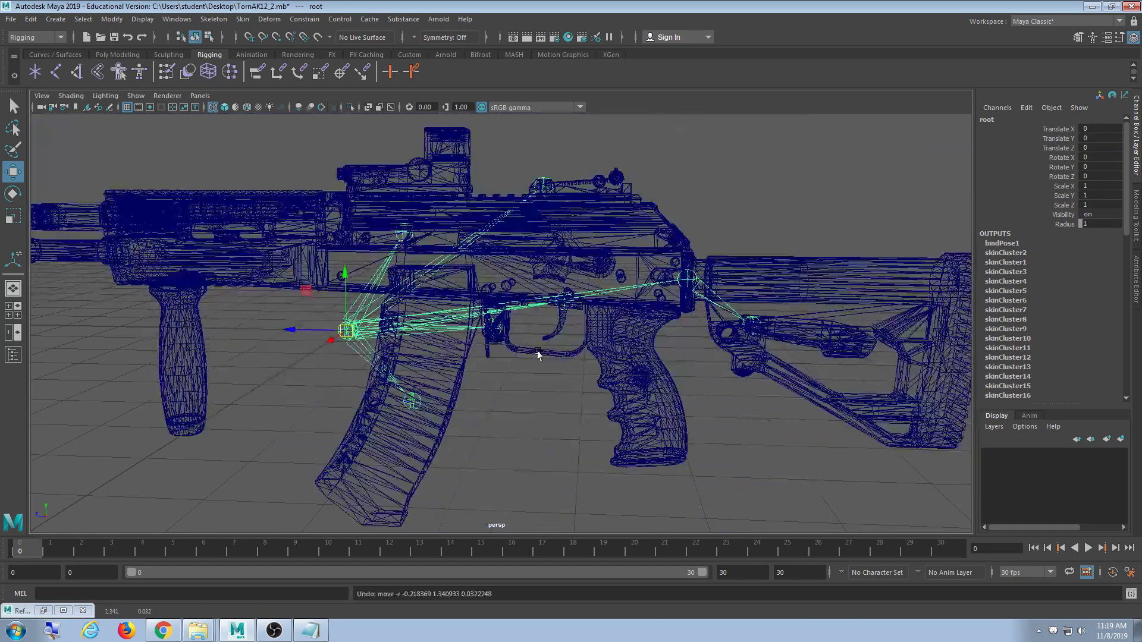
left_click(527, 377)
right_click_drag(529, 379, 601, 387, "alt")
mouse_move(601, 387)
left_mouse_down("alt")
mouse_move(436, 393)
mouse_move(609, 394)
left_mouse_up("alt")
- Select the magazine and its base plate to inspect them, then deselect
left_click(431, 388)
middle_click_drag(480, 373, 526, 332, "alt")
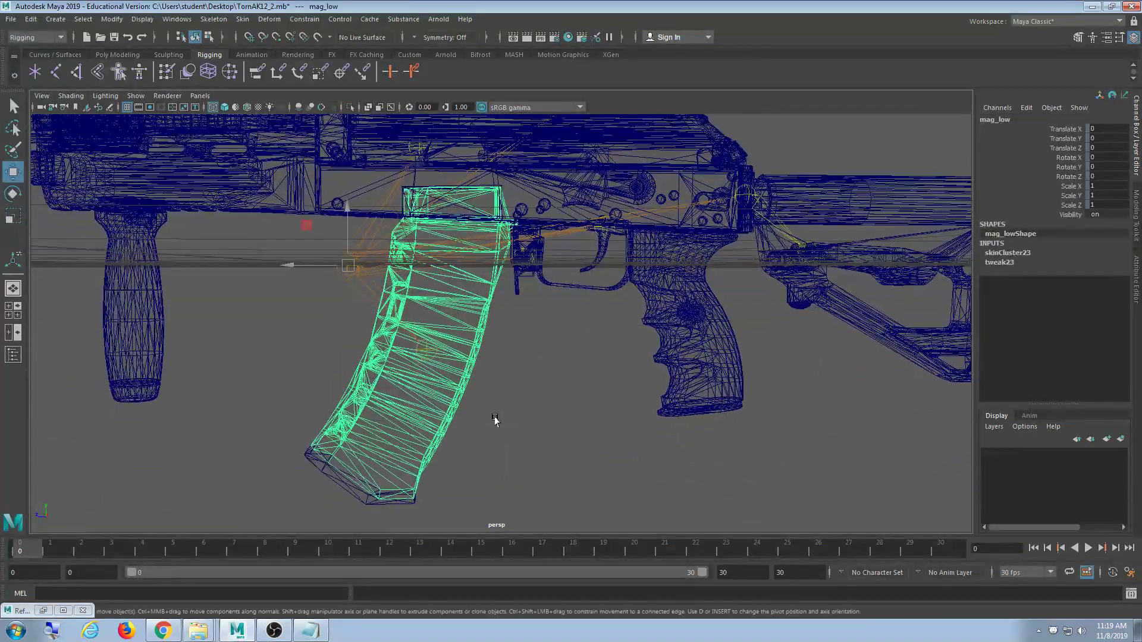
left_click(412, 474, "shift")
left_click(572, 368)
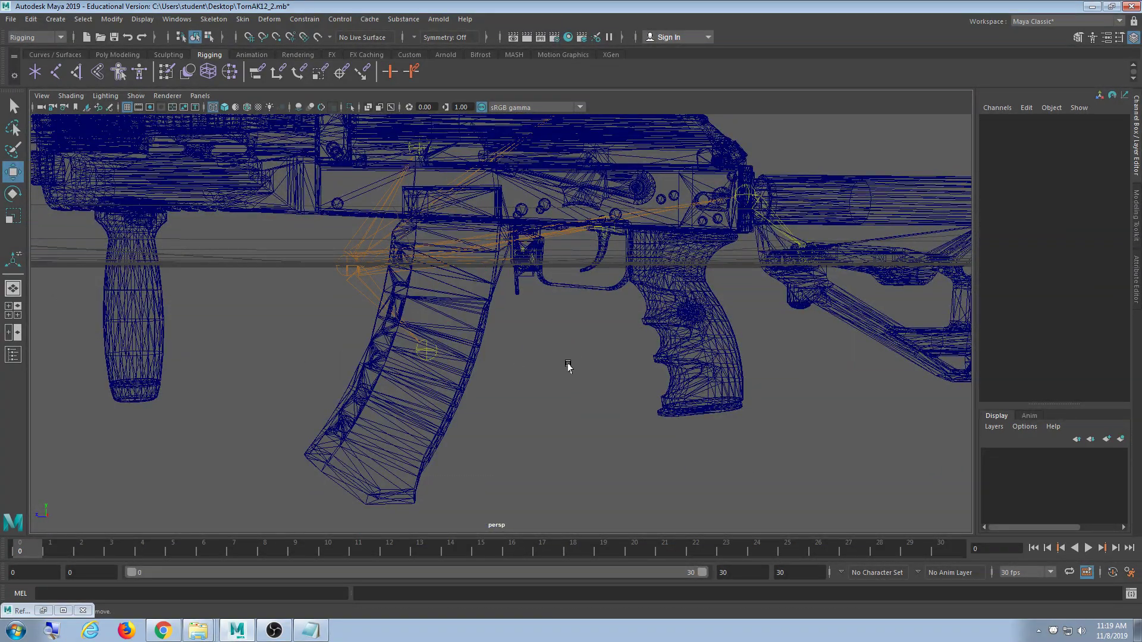
- Switch to smooth shading and select the magazine mesh to inspect it
key("5")
scroll(559, 370, "up", 5)
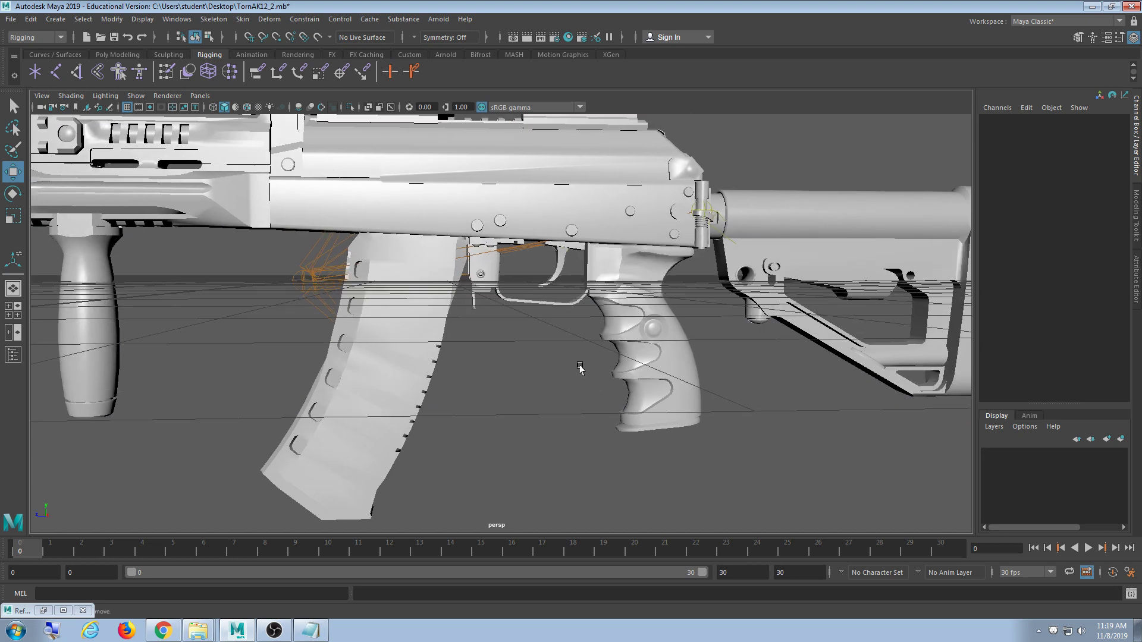
scroll(561, 371, "down", 3)
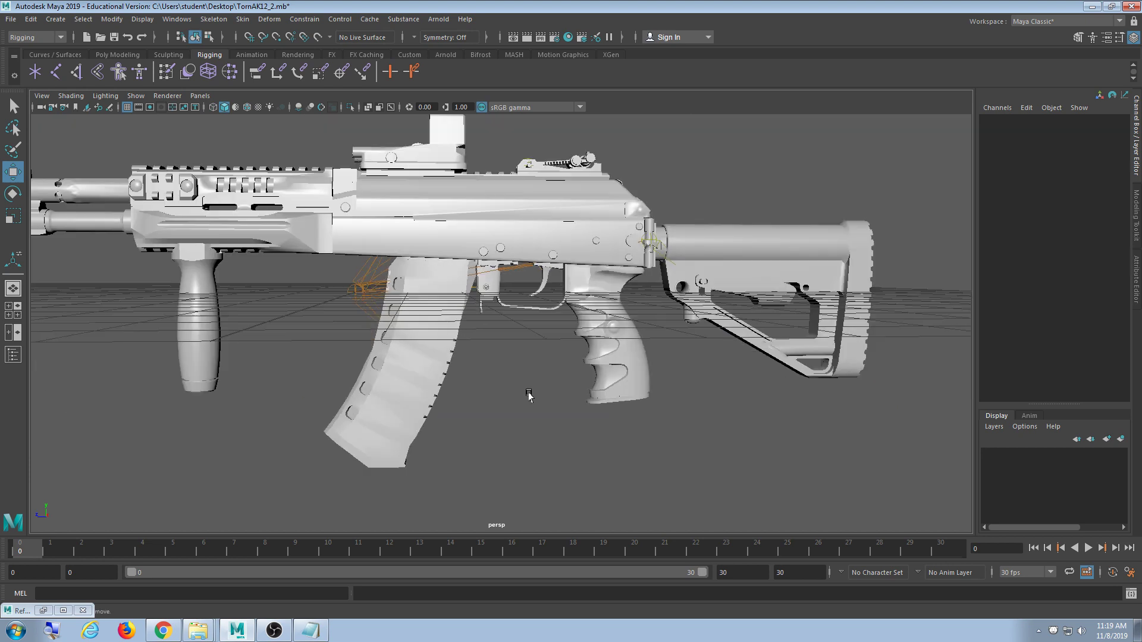
mouse_move(532, 401)
left_mouse_down("alt")
mouse_move(474, 415)
mouse_move(459, 400)
mouse_move(553, 410)
mouse_move(383, 412)
mouse_move(607, 404)
mouse_move(497, 387)
mouse_move(568, 396)
mouse_move(490, 363)
mouse_move(543, 401)
mouse_move(561, 376)
mouse_move(523, 390)
left_mouse_up("alt")
left_click(497, 387)
scroll(576, 412, "down", 3)
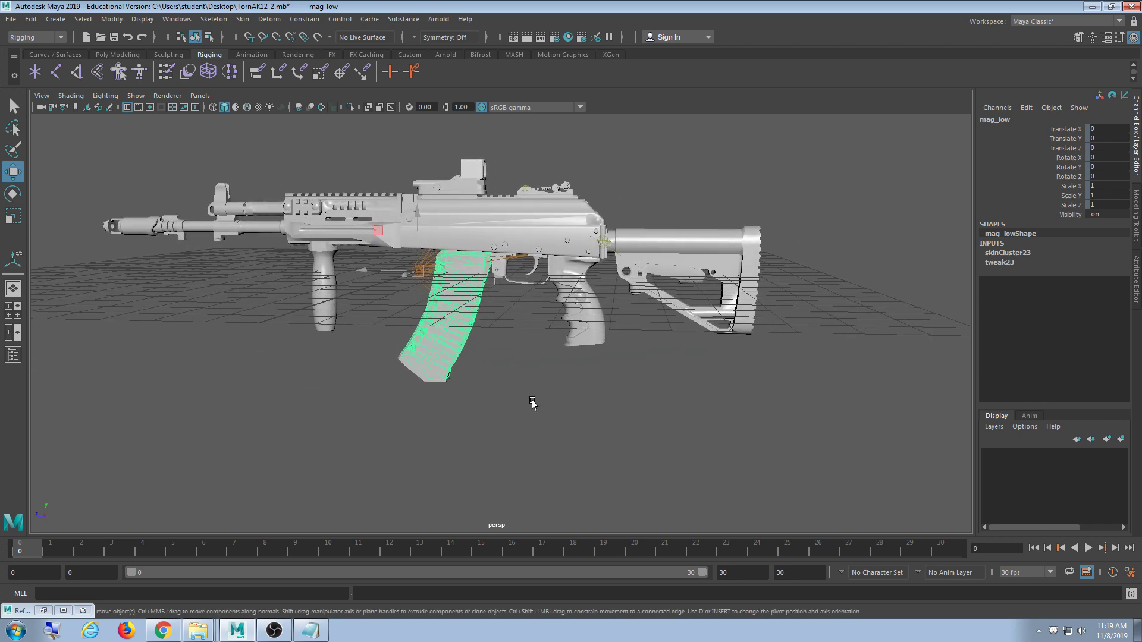
right_click_drag(513, 397, 589, 362, "alt")
middle_click_drag(601, 254, 520, 371, "alt")
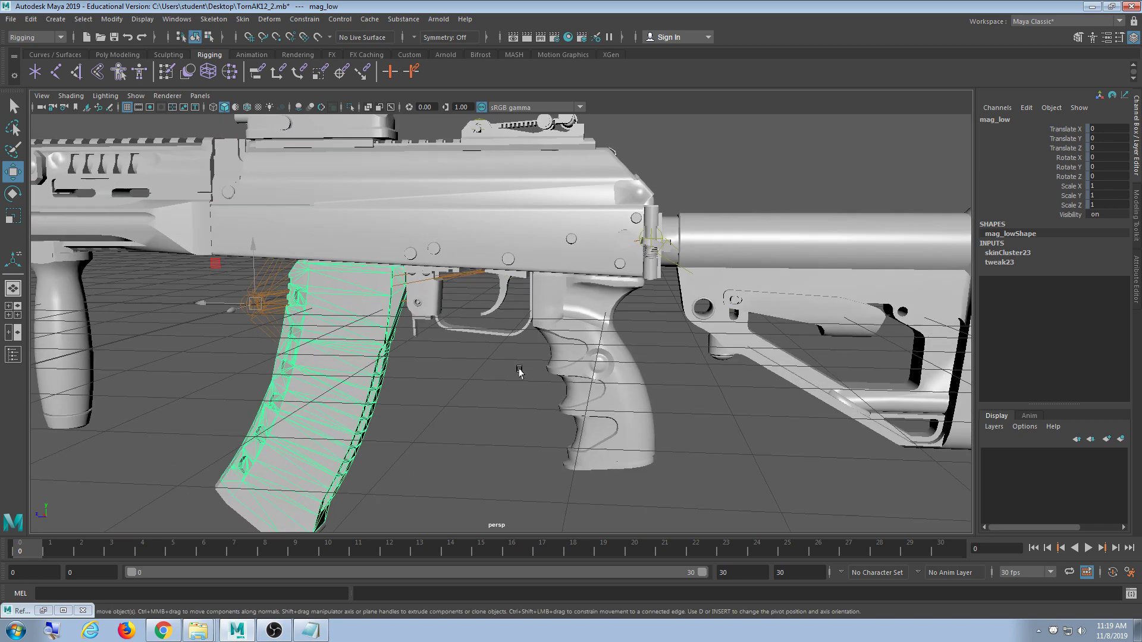
right_click_drag(520, 371, 534, 385, "alt")
- Select the trigger mesh, then pick-walk up from the stock to the whole TornAK12 group
left_click(499, 264)
scroll(604, 364, "down", 8)
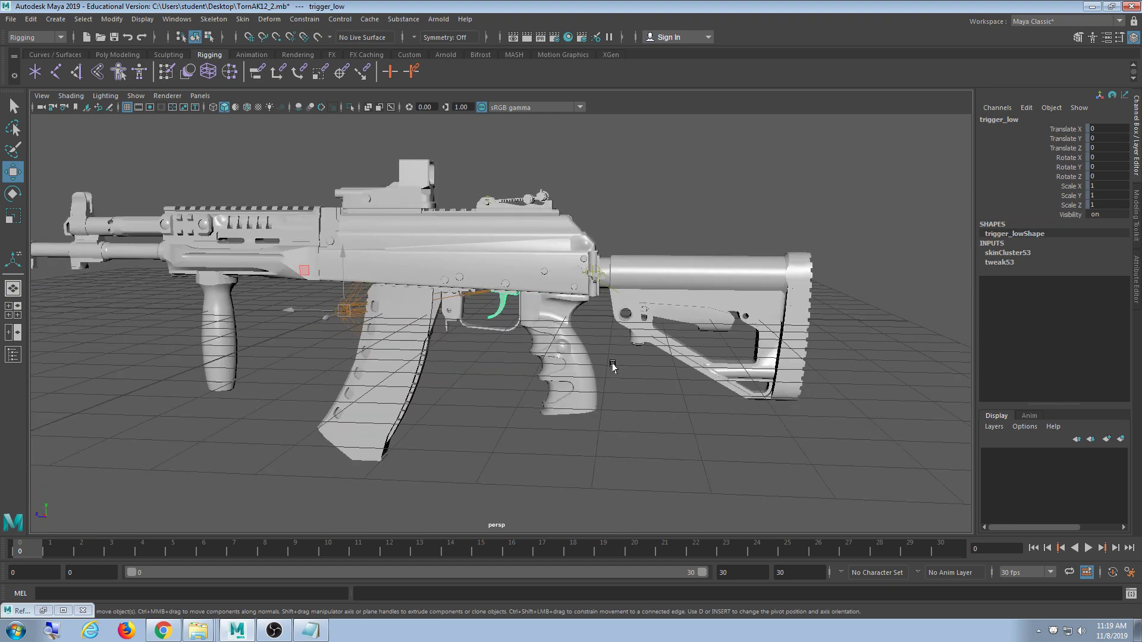
left_click_drag(612, 365, 647, 397, "alt")
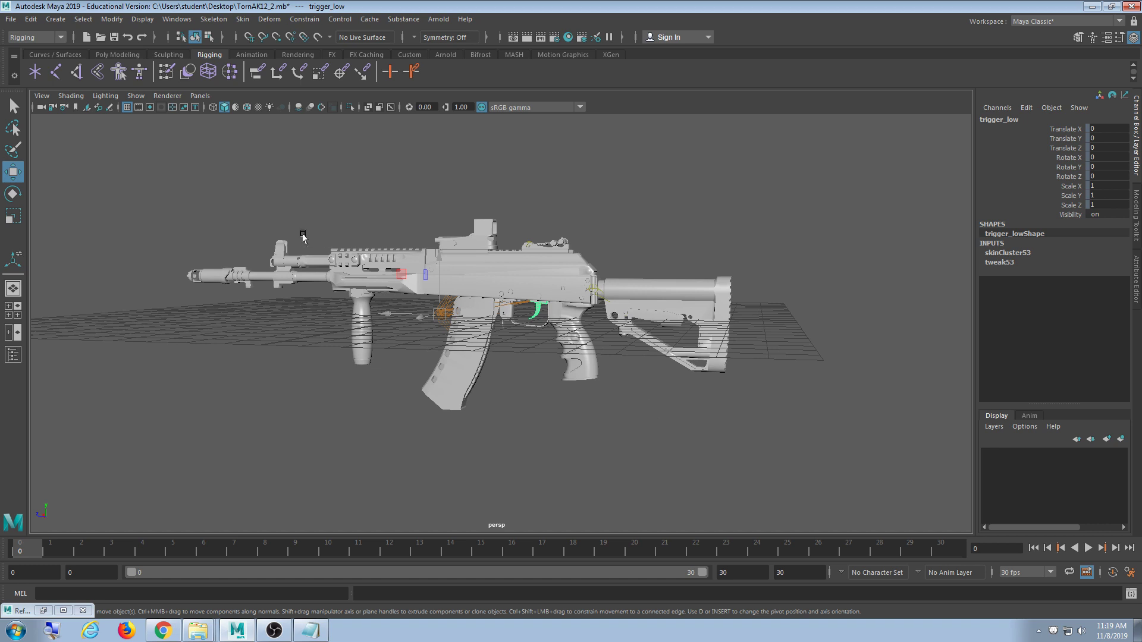
left_click_drag(100, 156, 821, 387)
left_click(697, 361)
key("Up")
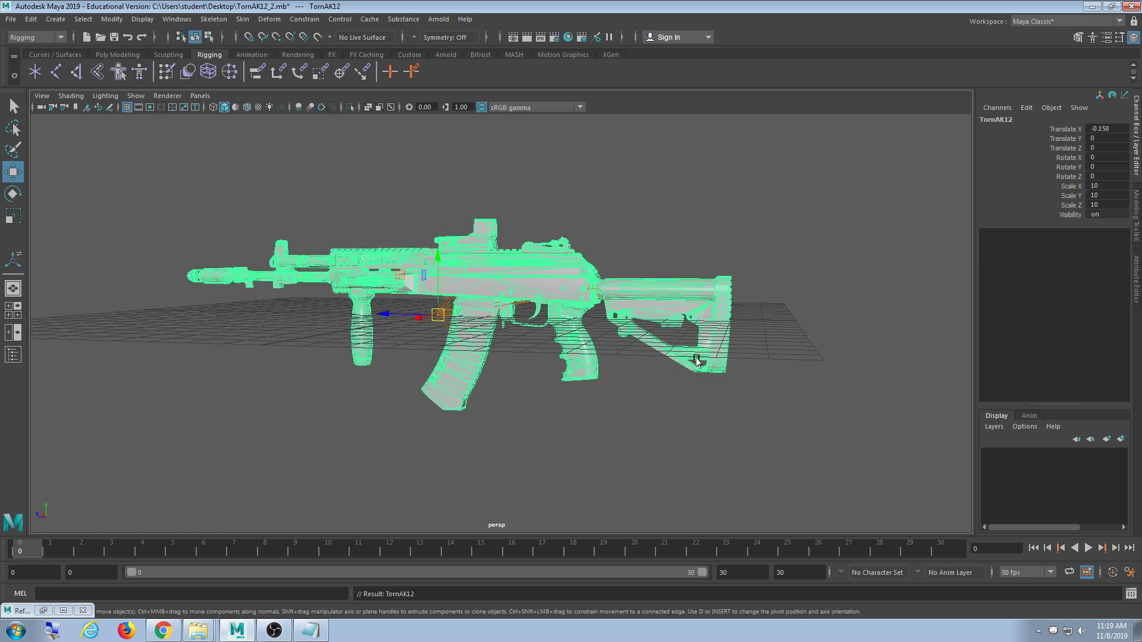
left_click_drag(695, 309, 662, 292, "alt")
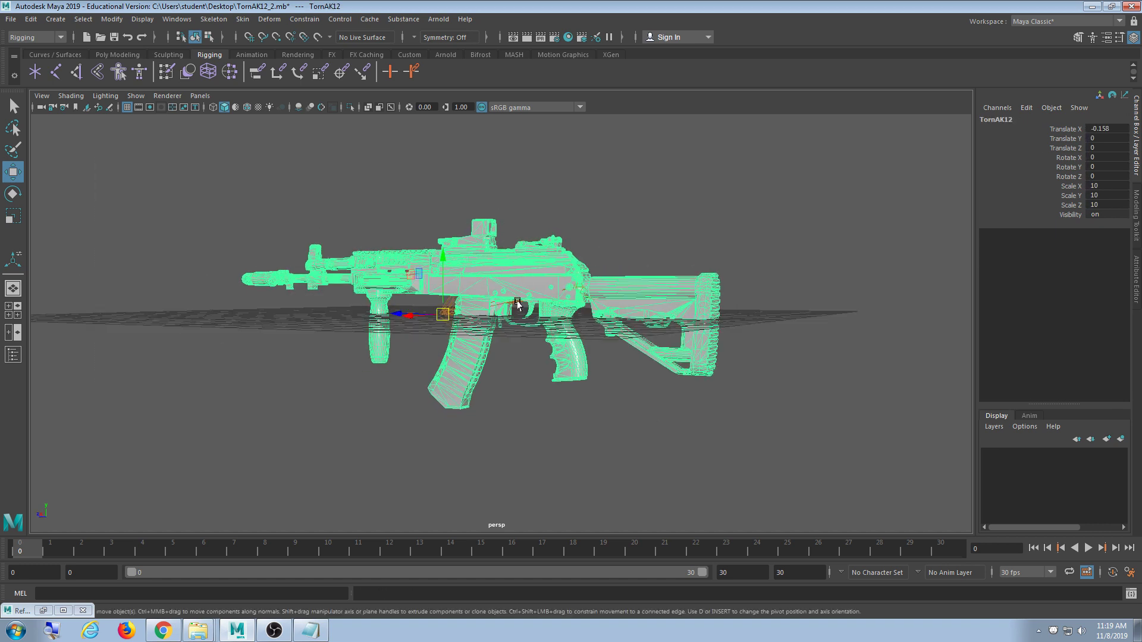
- Flood the whole rifle's skin weights to the root joint at value 1.0
double_click(169, 72)
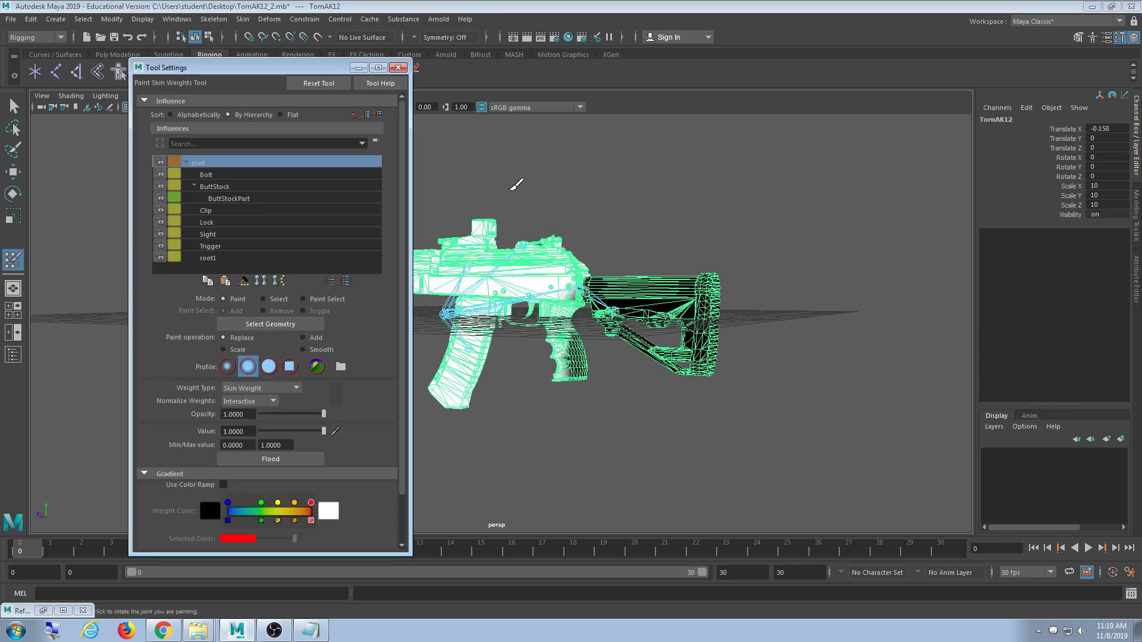
left_click_drag(286, 67, 206, 50)
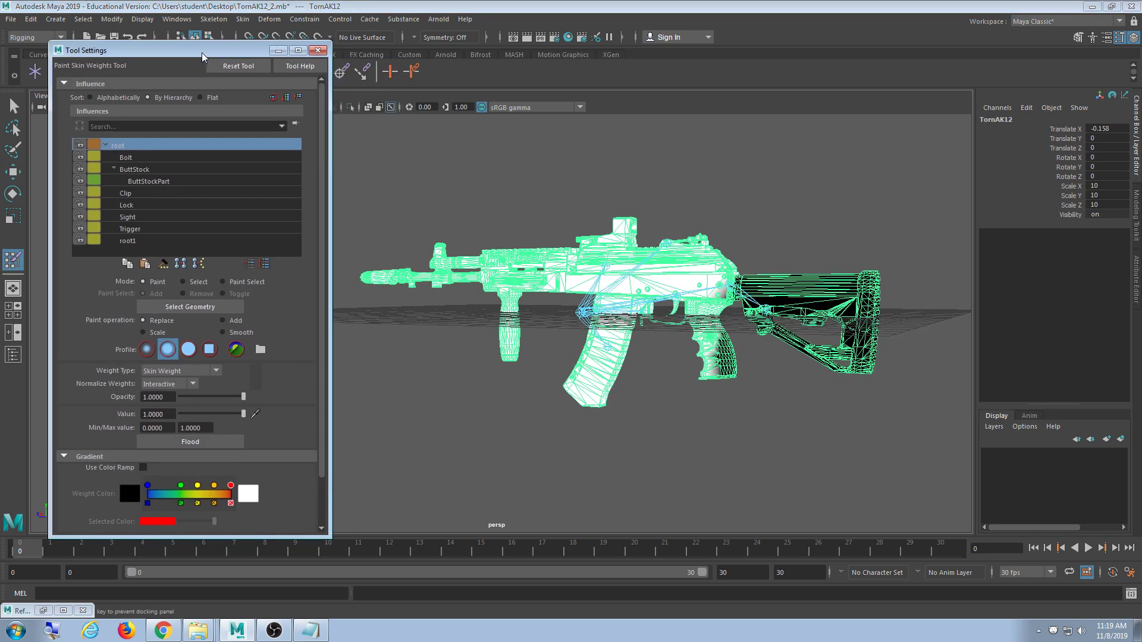
left_click_drag(324, 170, 330, 171)
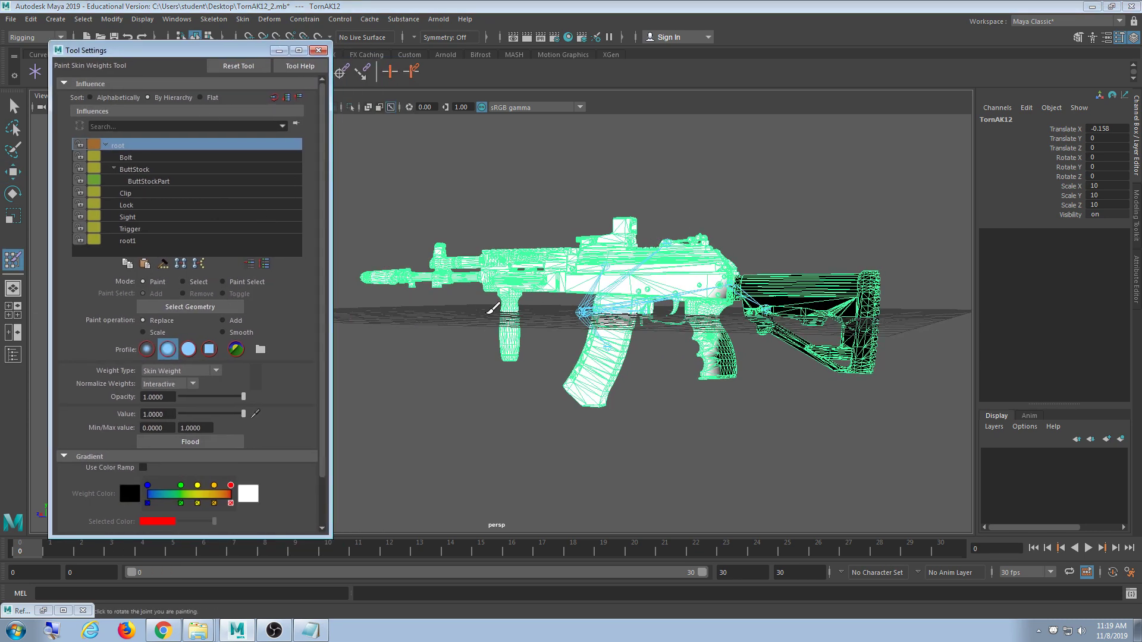
middle_click_drag(494, 315, 487, 286, "alt")
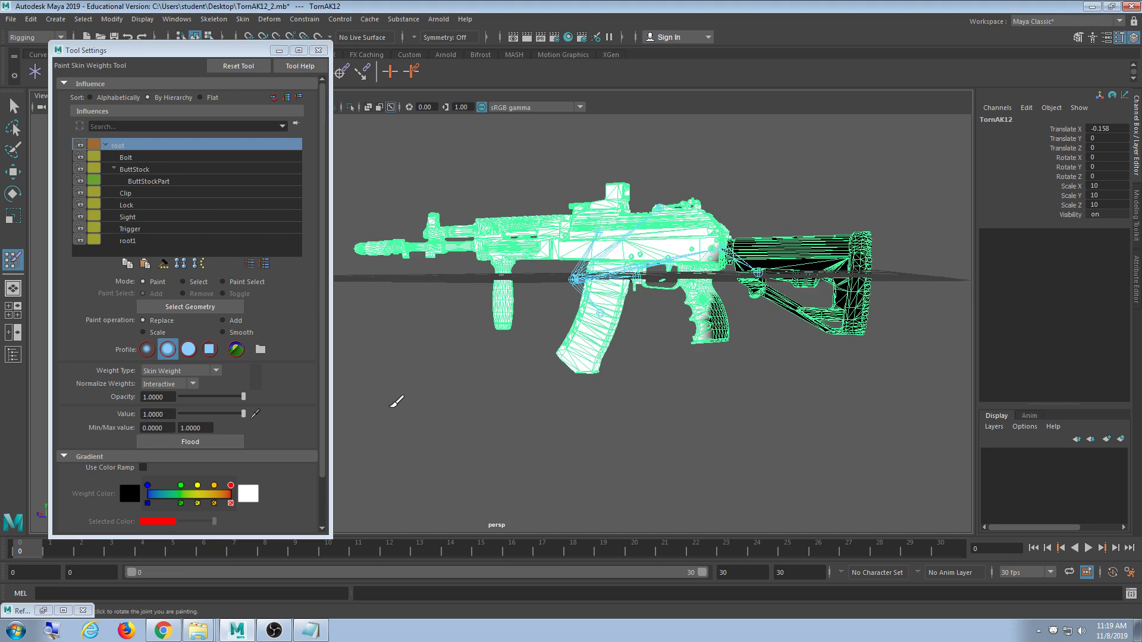
left_click(213, 443)
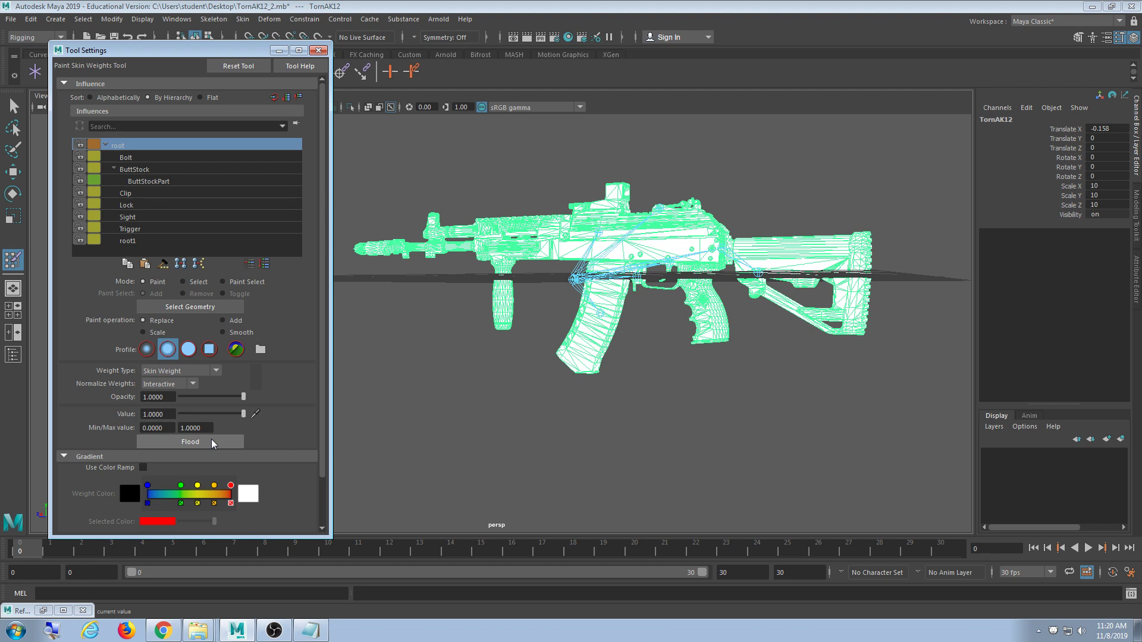
- Exit weight painting with Q and select, then clear, the trigger mesh near the grip
scroll(767, 359, "up", 6)
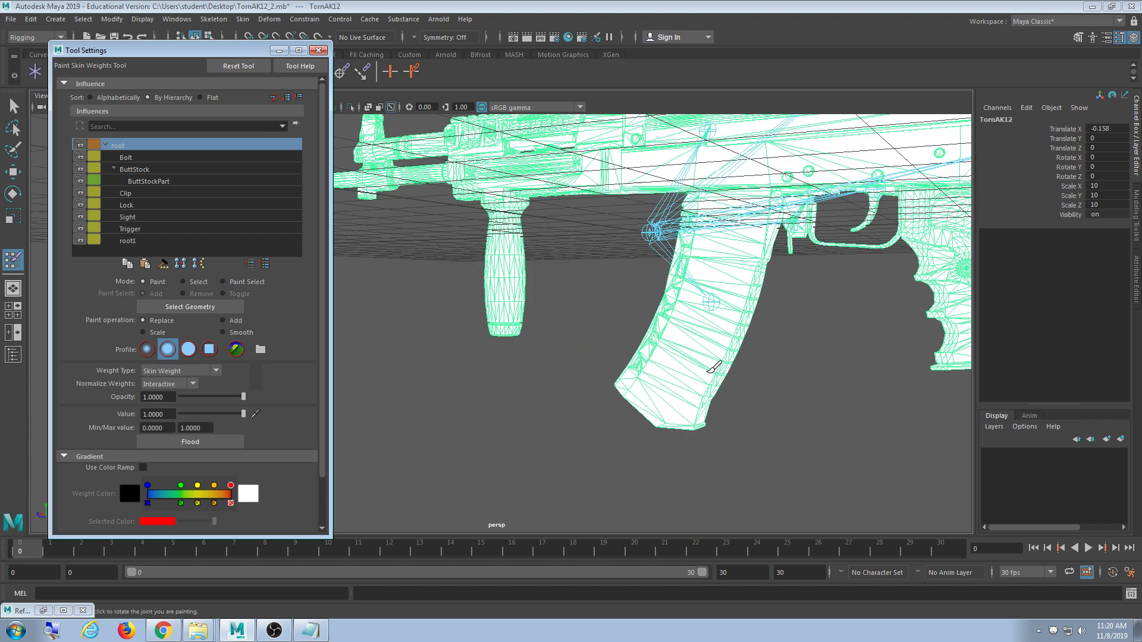
middle_click_drag(799, 371, 579, 364, "alt")
left_click_drag(564, 364, 596, 363, "alt")
middle_click_drag(596, 363, 615, 423, "alt")
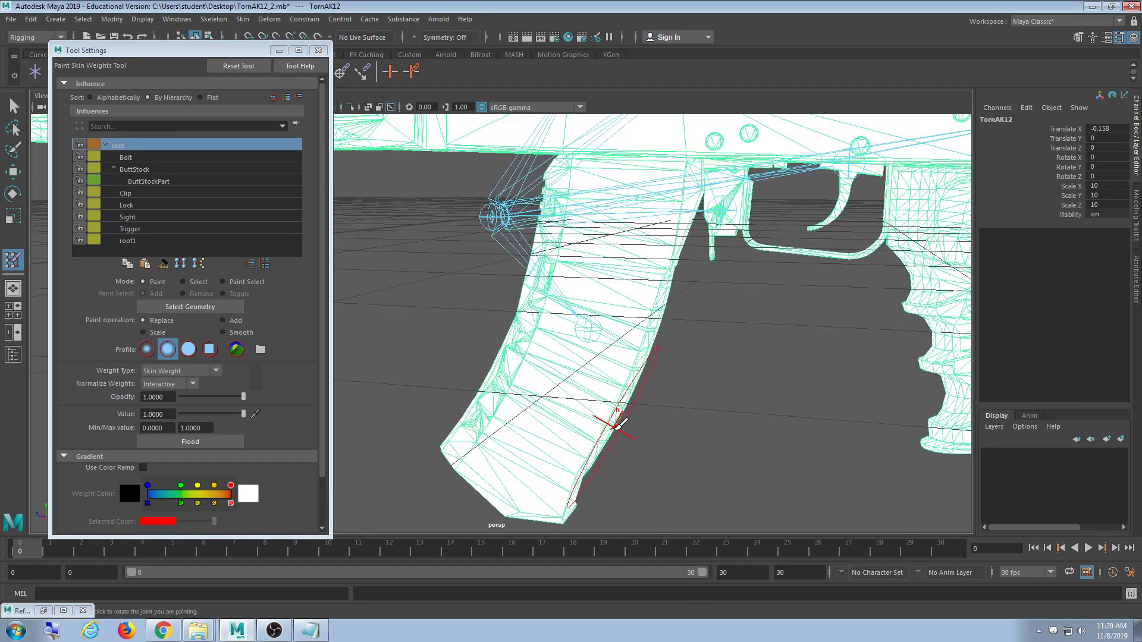
key("q")
mouse_move(621, 354)
middle_mouse_down("alt")
mouse_move(434, 293)
mouse_move(591, 224)
middle_mouse_up("alt")
left_click(574, 219)
left_click(582, 249)
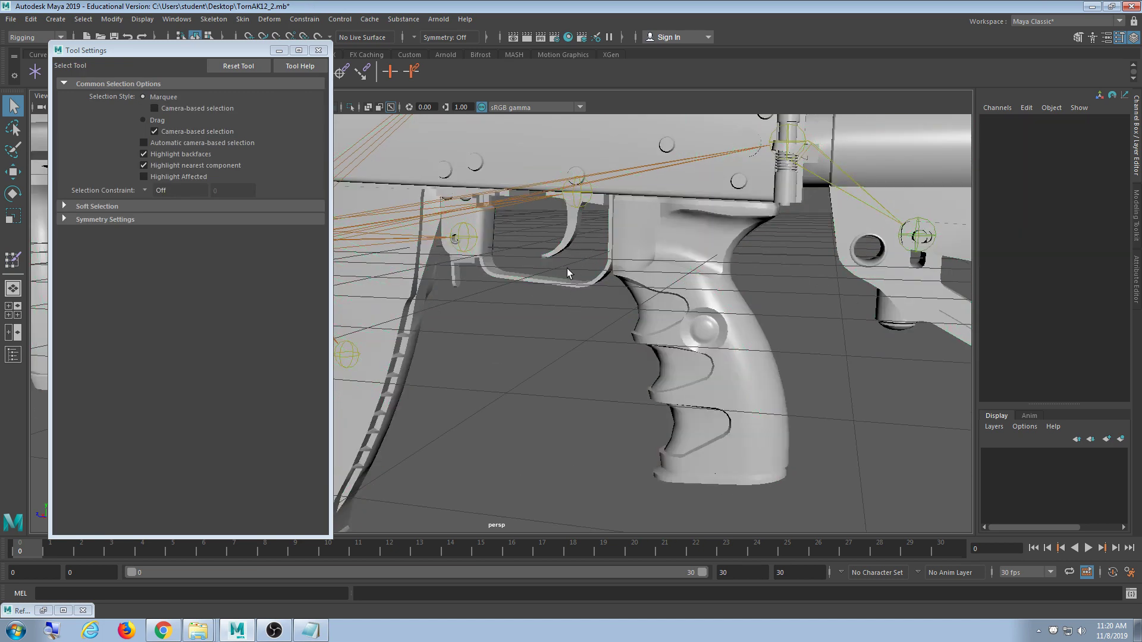
- Flood trigger_low's skin weights fully to the Trigger joint at value 1.0
left_click(575, 244)
middle_click_drag(483, 274, 529, 287, "alt")
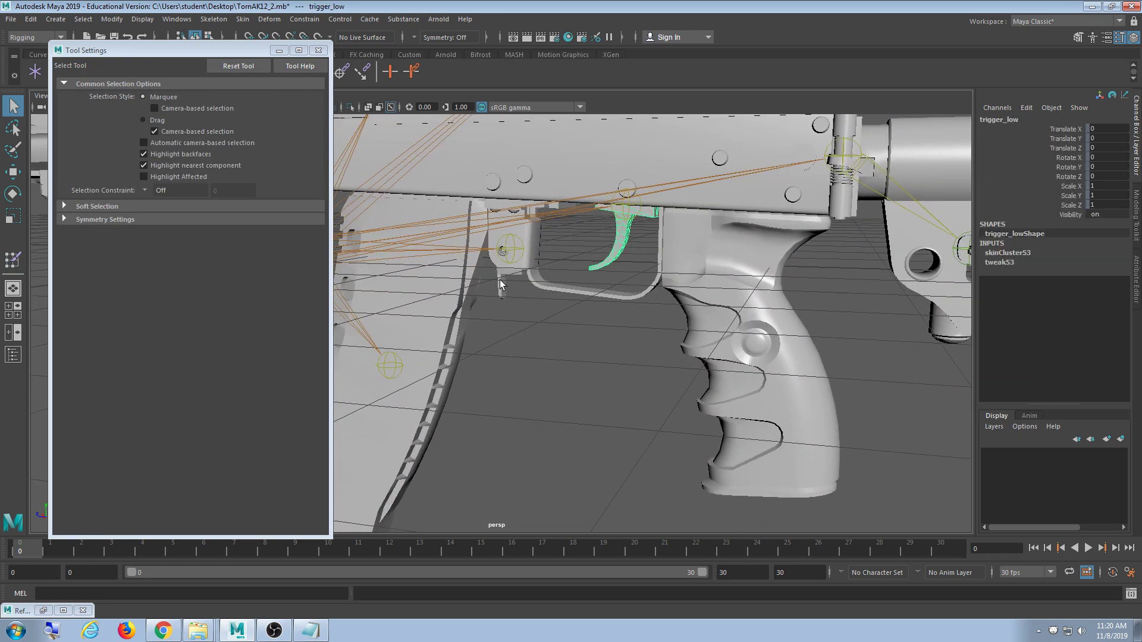
left_click_drag(248, 45, 248, 108)
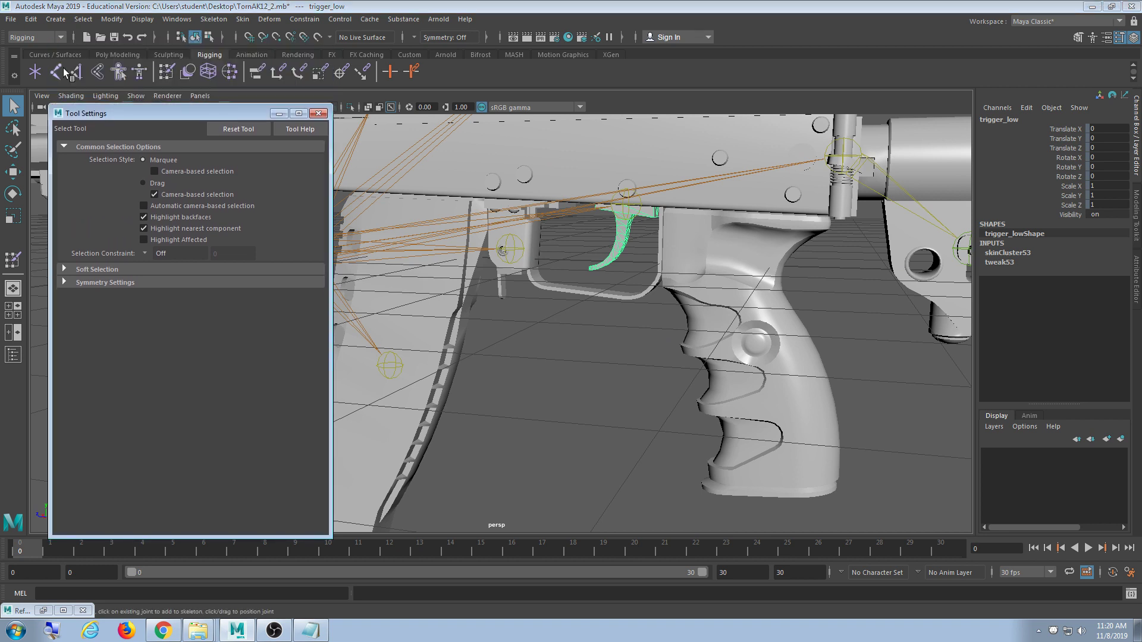
left_click(165, 73)
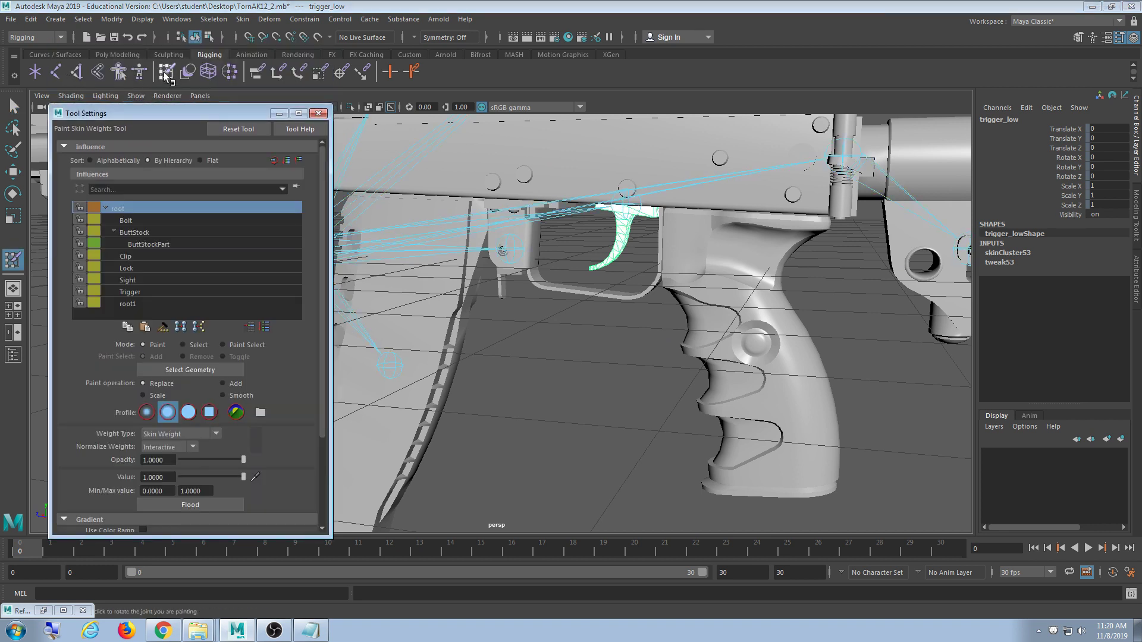
left_click(147, 290)
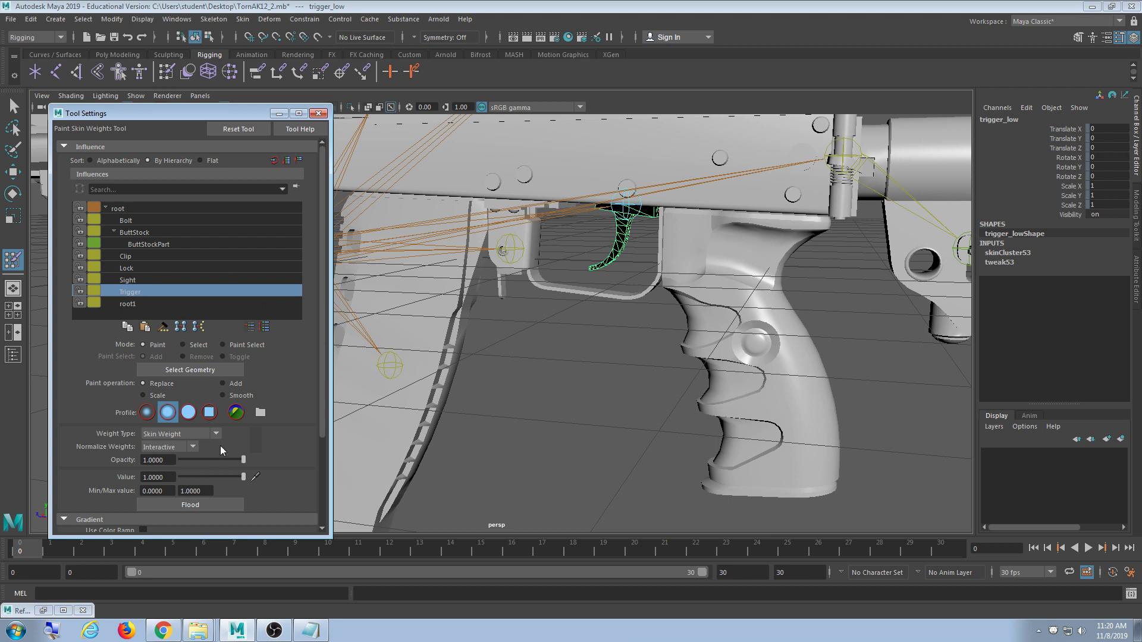
left_click(196, 505)
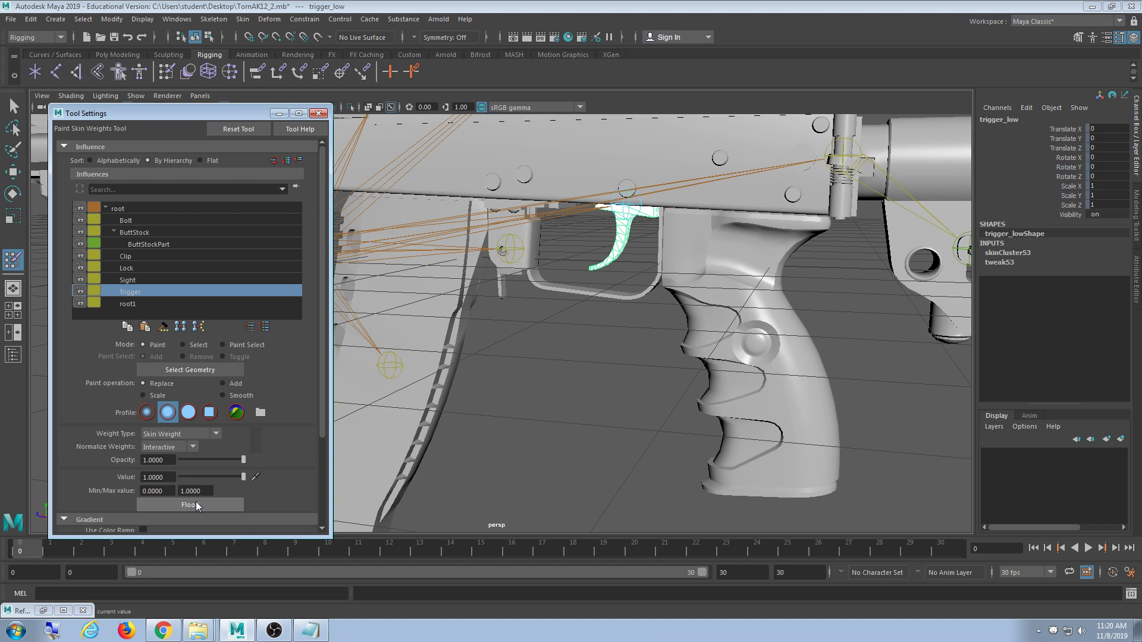
middle_click_drag(700, 352, 885, 300, "alt")
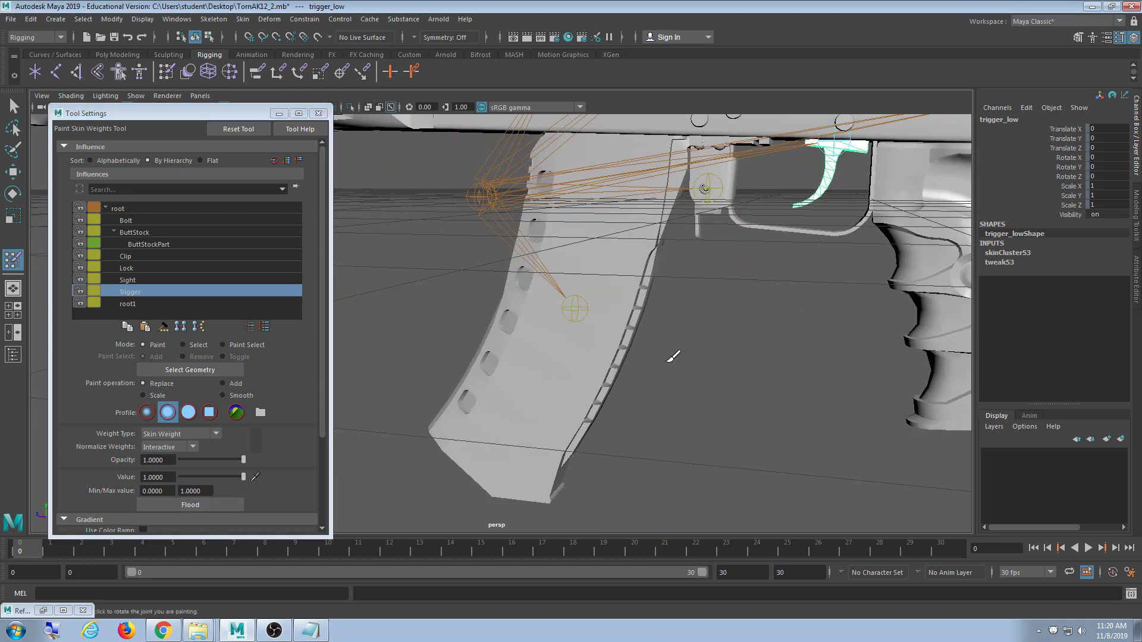
- Exit painting and select the magazine mesh in wireframe view
key("q")
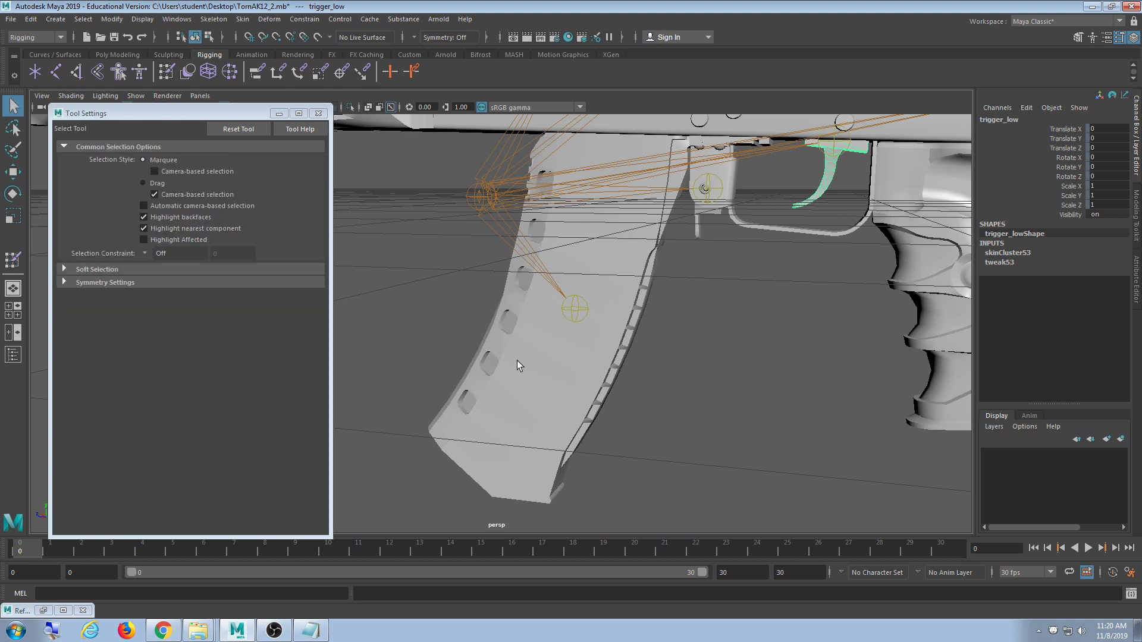
left_click(517, 364)
key("w")
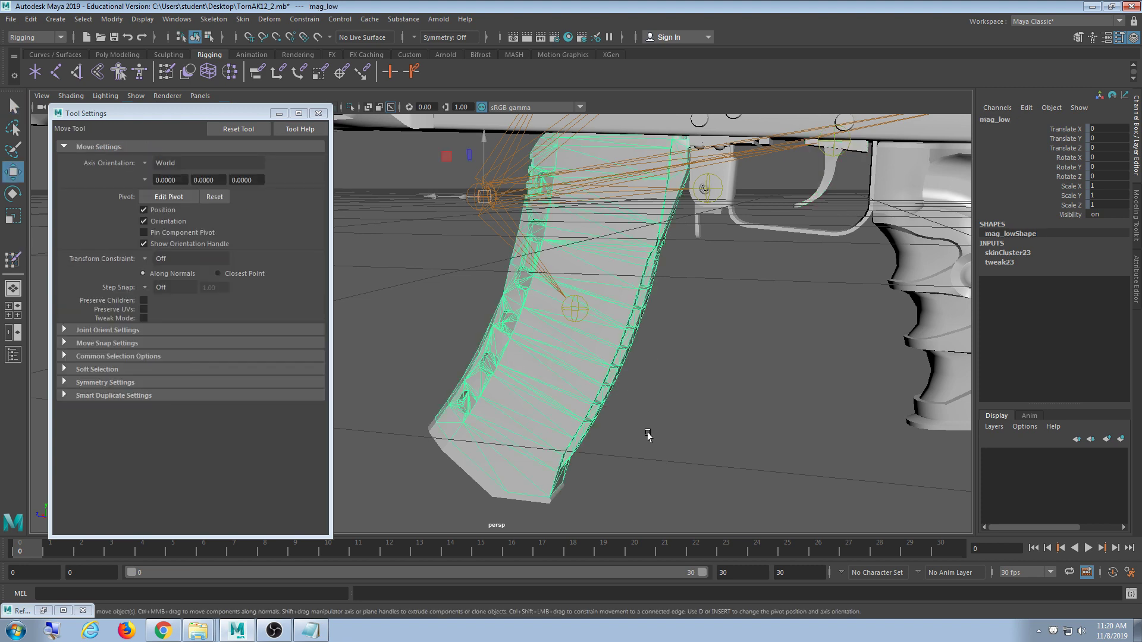
left_click(493, 482, "shift")
key("4")
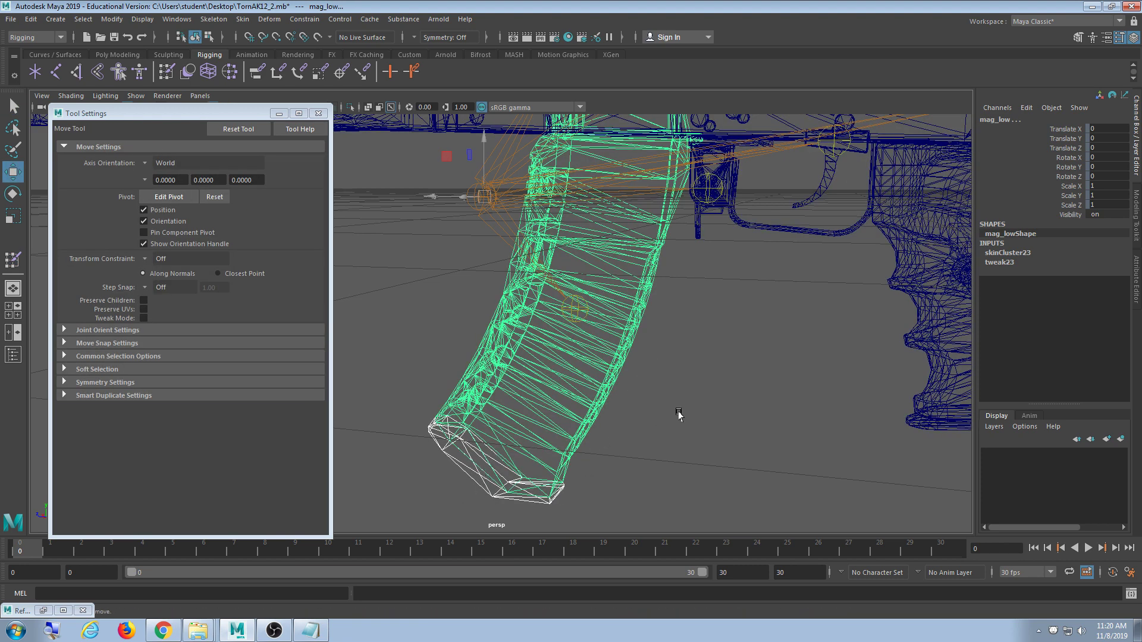
left_click(679, 414)
left_click(640, 317)
mouse_move(678, 394)
left_mouse_down("alt")
mouse_move(696, 413)
mouse_move(671, 436)
mouse_move(675, 411)
left_mouse_up("alt")
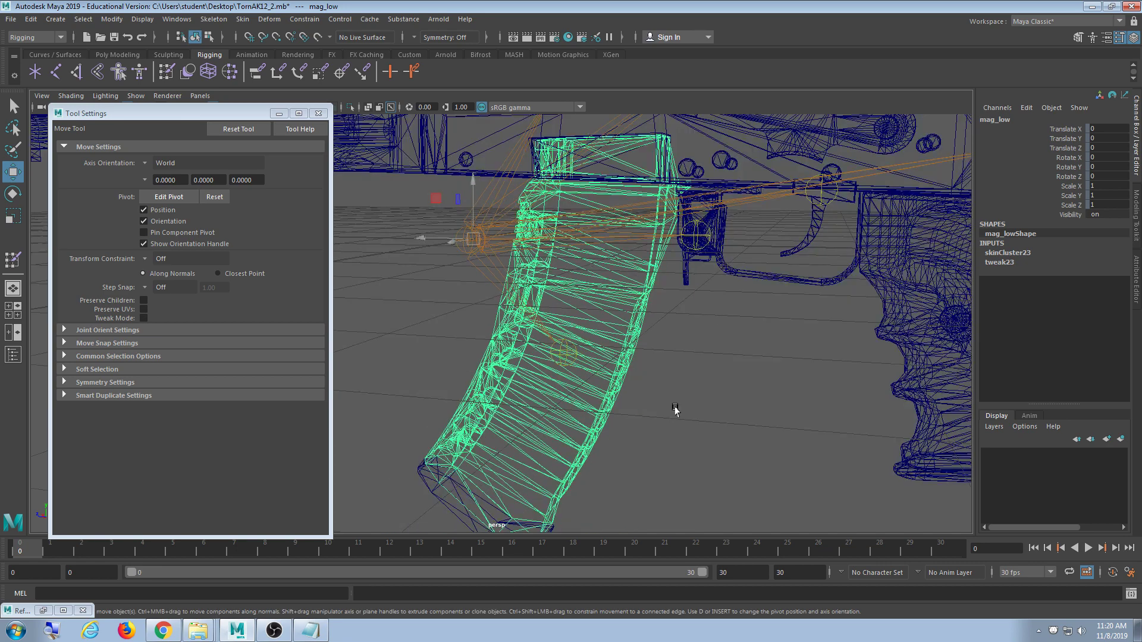
left_click_drag(654, 306, 638, 372, "alt")
- Check the receiver main_low, then select the magazine together with its base magleg_low
left_click(523, 209)
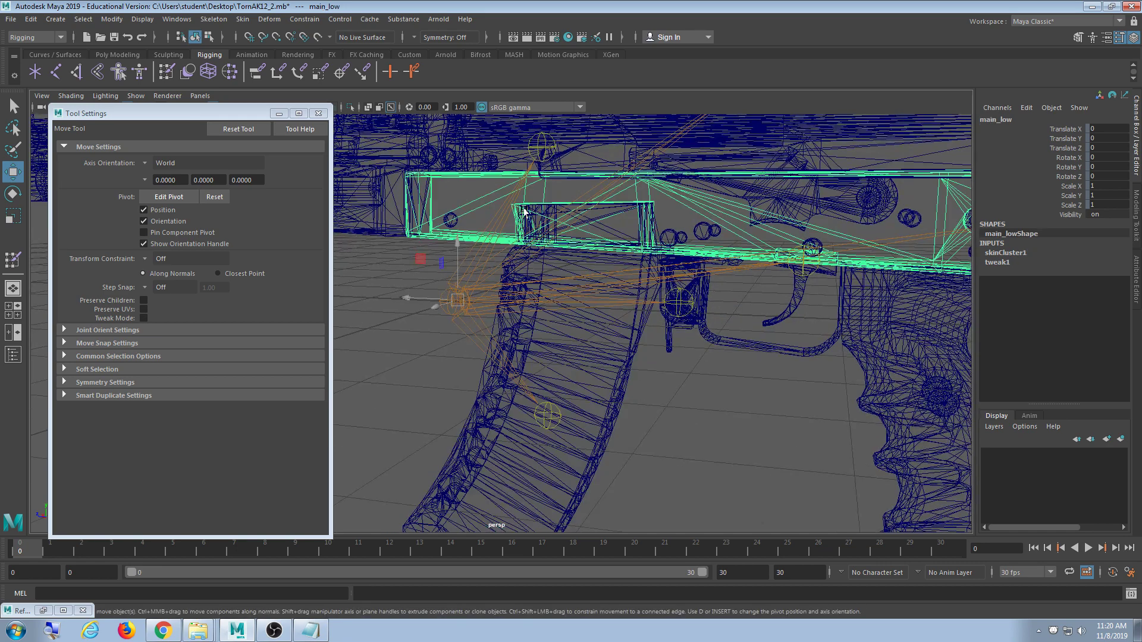
left_click(564, 212)
left_click(606, 219)
left_click(623, 359)
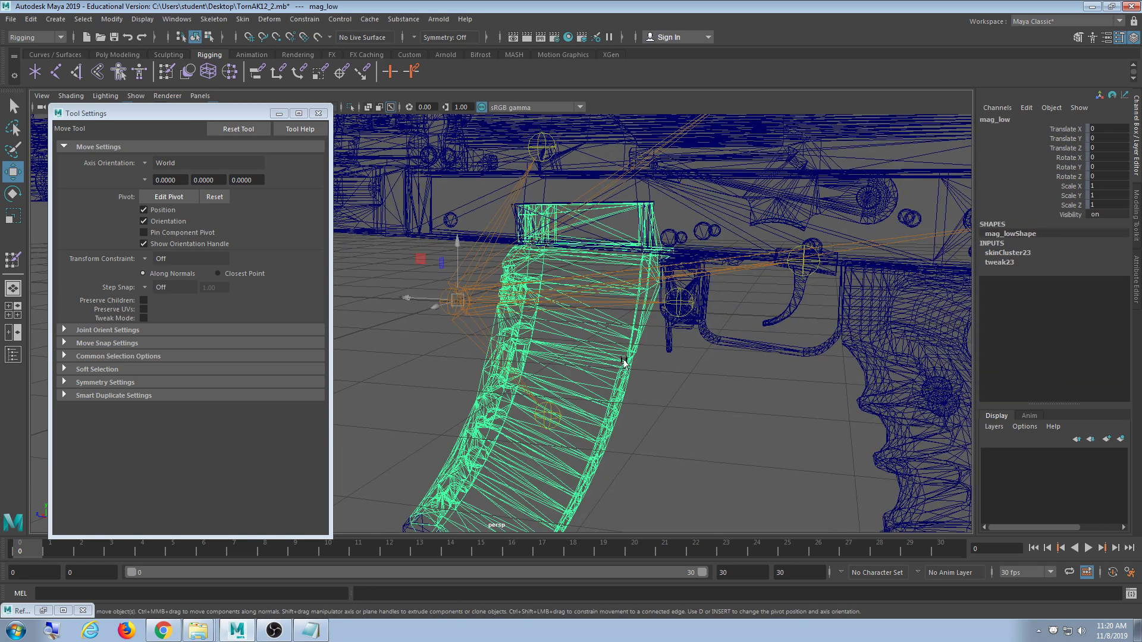
middle_click_drag(580, 469, 623, 359, "alt")
left_click(475, 461, "shift")
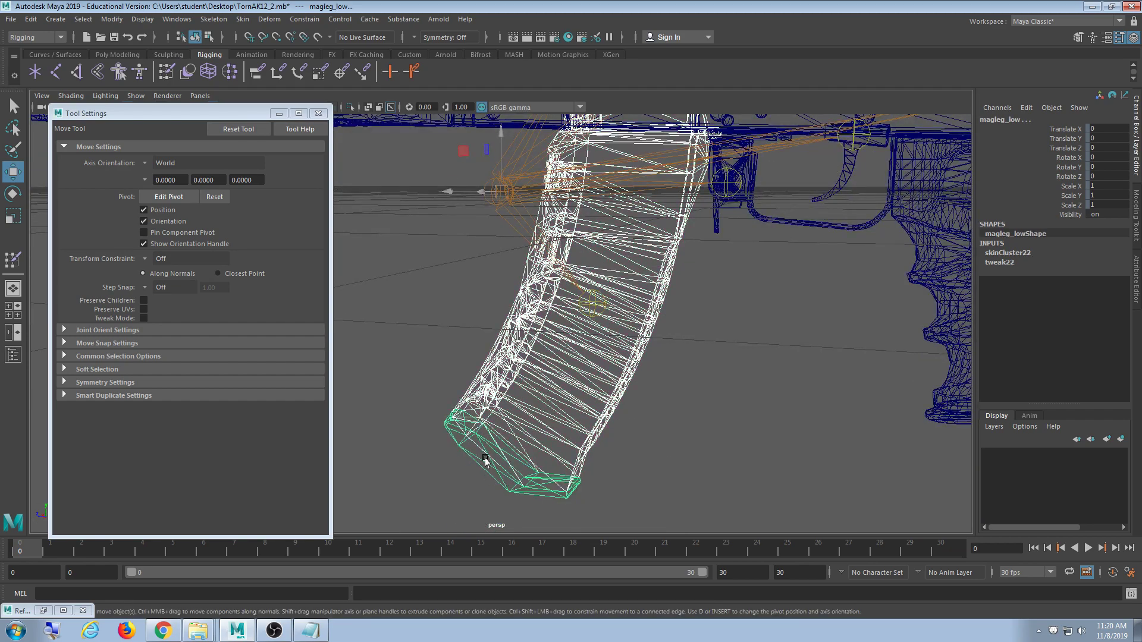
middle_click_drag(543, 471, 491, 499, "alt")
left_click_drag(491, 498, 531, 472, "alt")
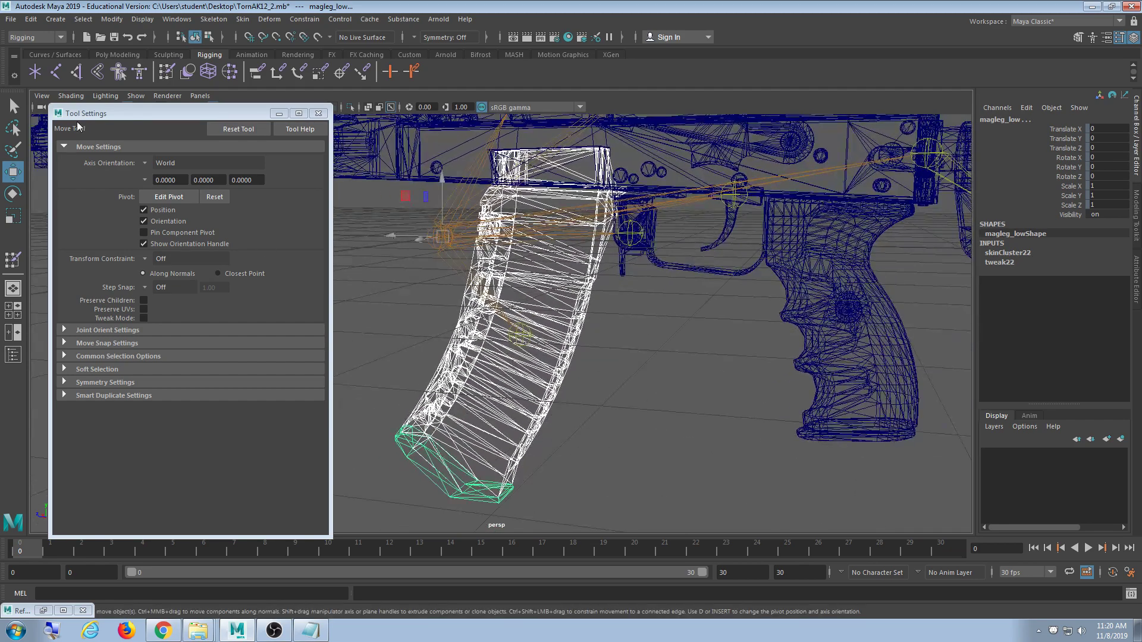
- Paint the magazine parts' skin weights with Clip as the influence, back in smooth shading
left_click(167, 75)
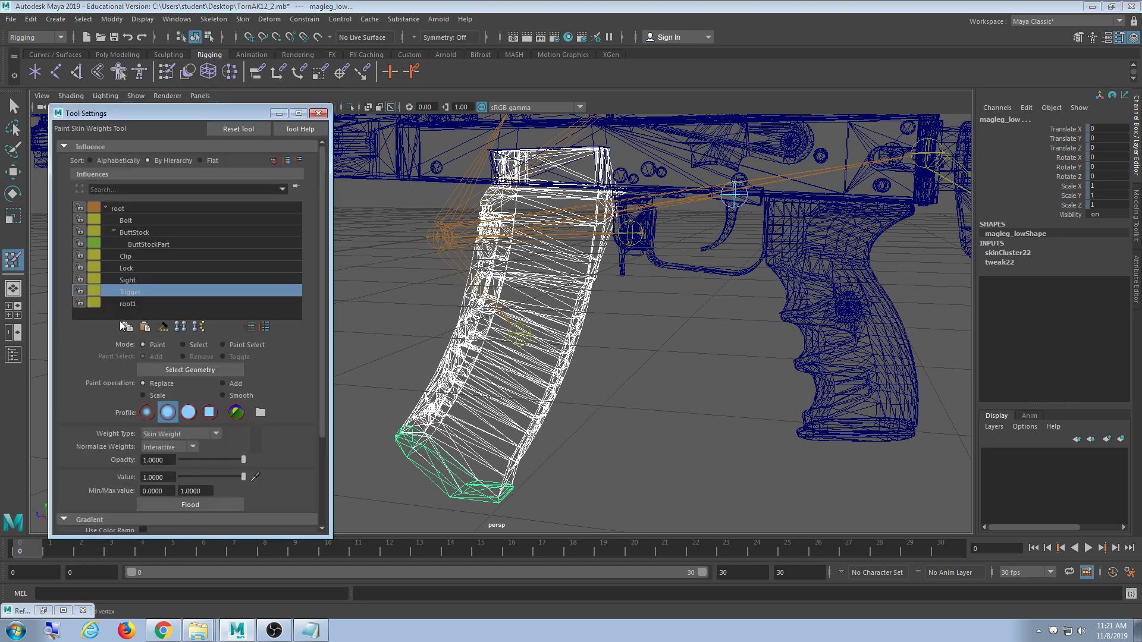
left_click(161, 257)
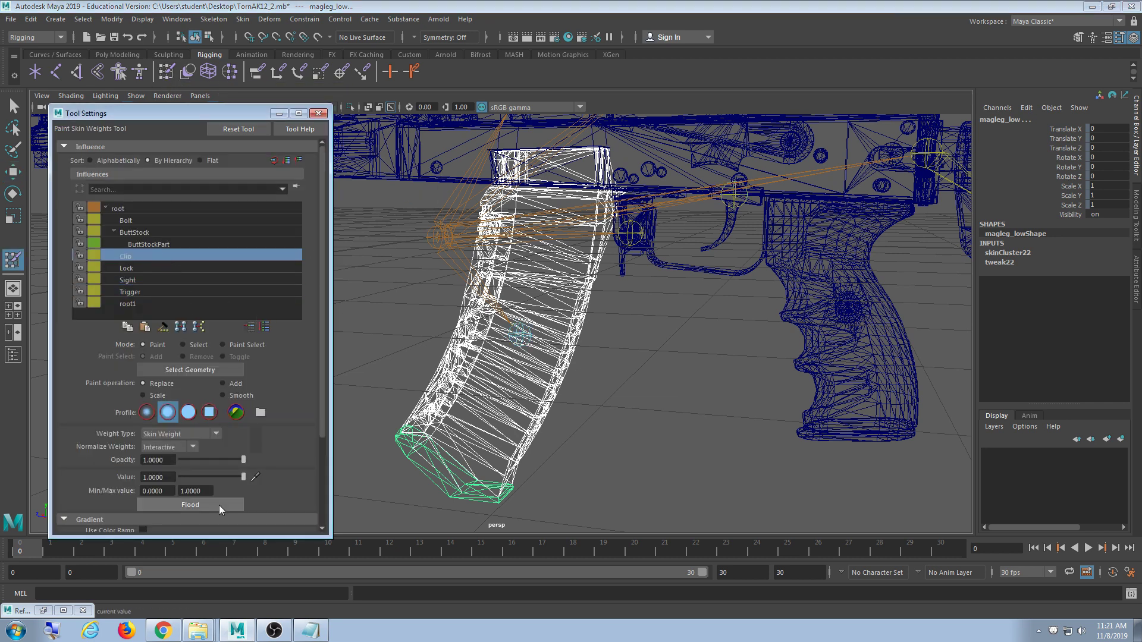
key("5")
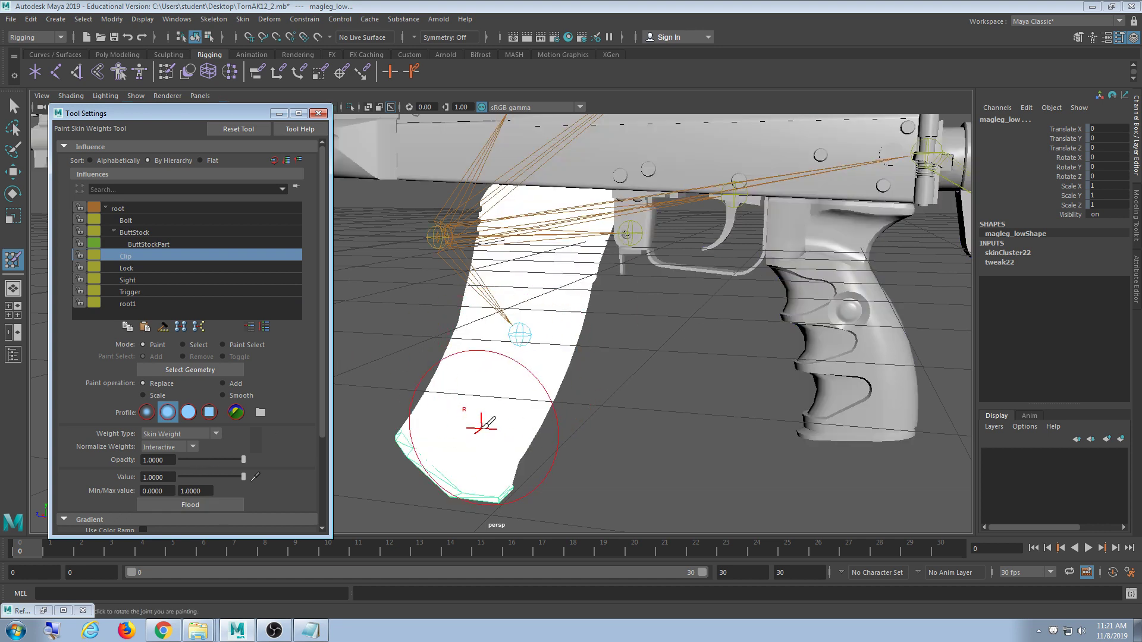
scroll(480, 427, "down", 6)
middle_click_drag(491, 412, 522, 457, "alt")
scroll(693, 357, "up", 4)
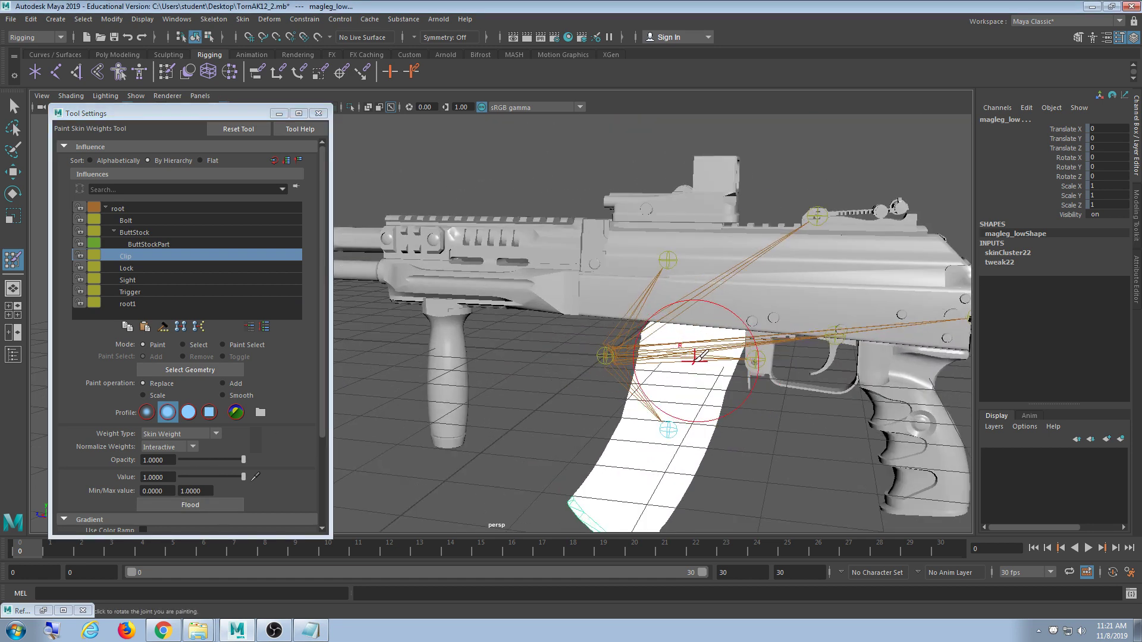
- Orbit, pan and zoom from the stock to a close view of the rear sight and joints
middle_click_drag(694, 357, 568, 369, "alt")
mouse_move(660, 362)
left_mouse_down("alt")
mouse_move(585, 395)
mouse_move(640, 353)
mouse_move(649, 364)
left_mouse_up("alt")
middle_click_drag(651, 364, 457, 353, "alt")
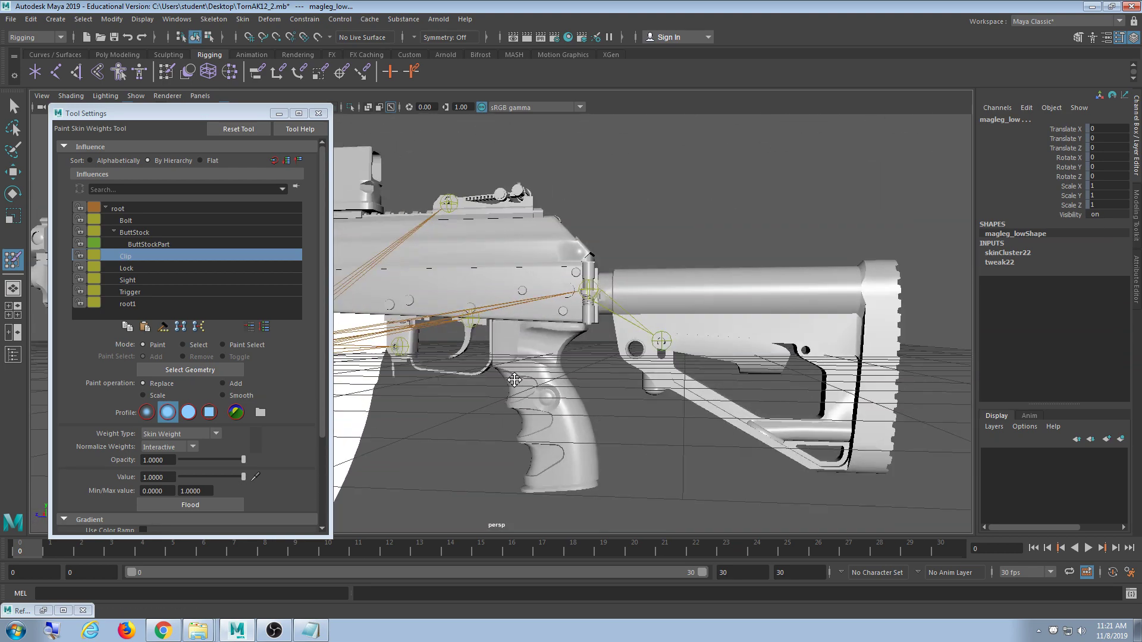
middle_click_drag(513, 395, 529, 344, "alt")
left_click_drag(557, 379, 574, 435, "alt")
middle_click_drag(574, 435, 597, 463, "alt")
middle_click_drag(601, 232, 656, 369, "alt")
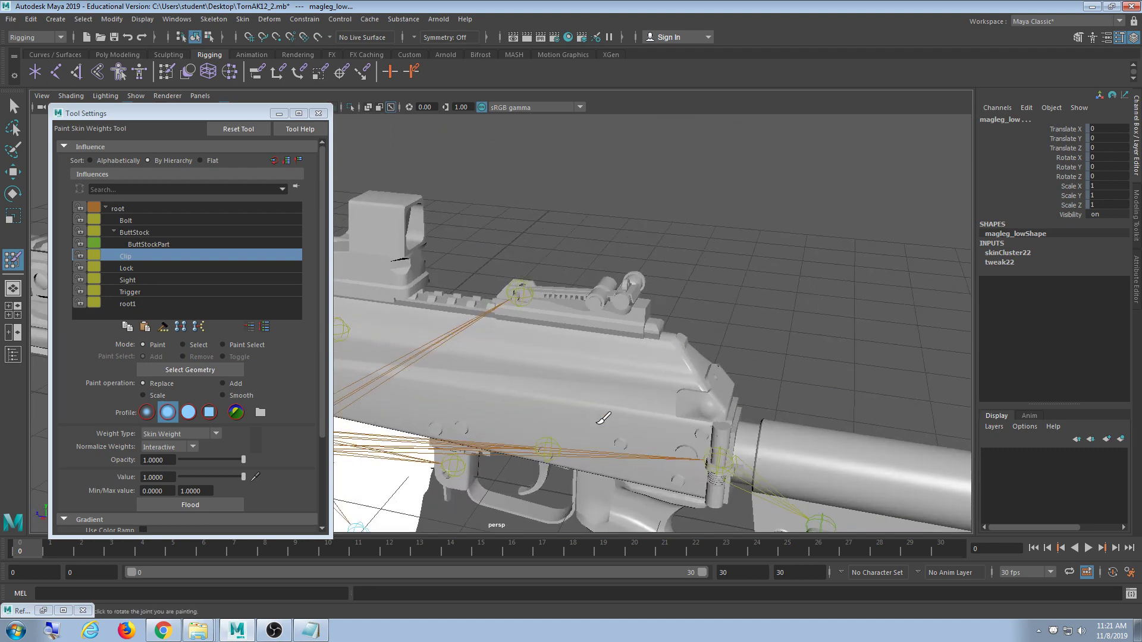
scroll(658, 370, "up", 8)
left_click_drag(658, 369, 672, 397, "alt")
scroll(672, 397, "down", 2)
middle_click_drag(673, 397, 619, 324, "alt")
scroll(621, 325, "up", 2)
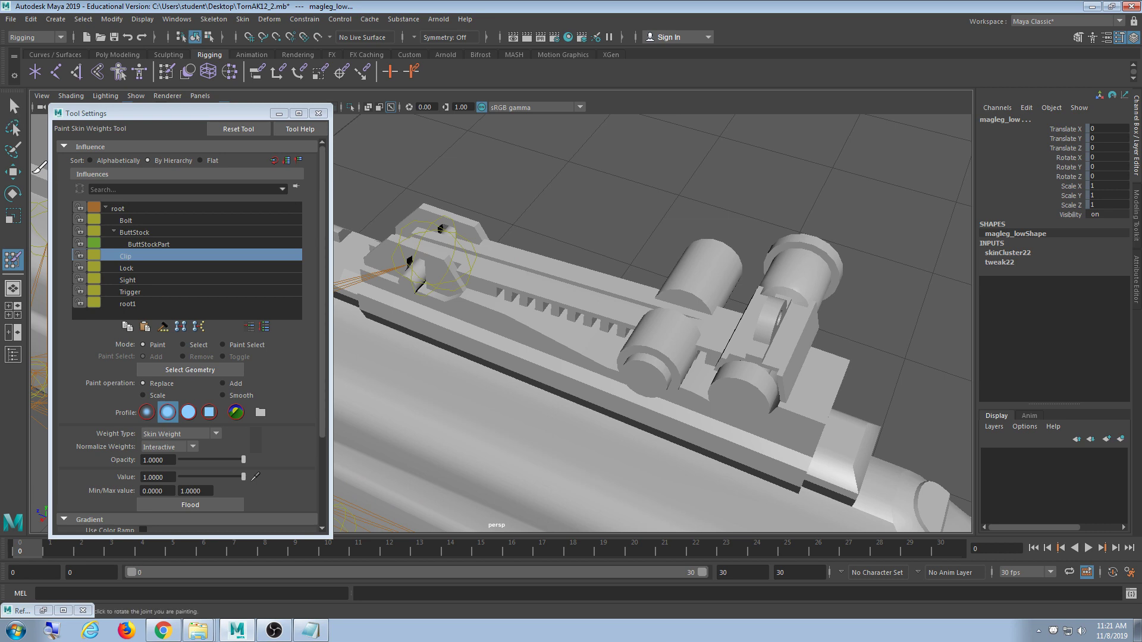
middle_click_drag(468, 313, 497, 277, "alt")
scroll(467, 262, "down", 5)
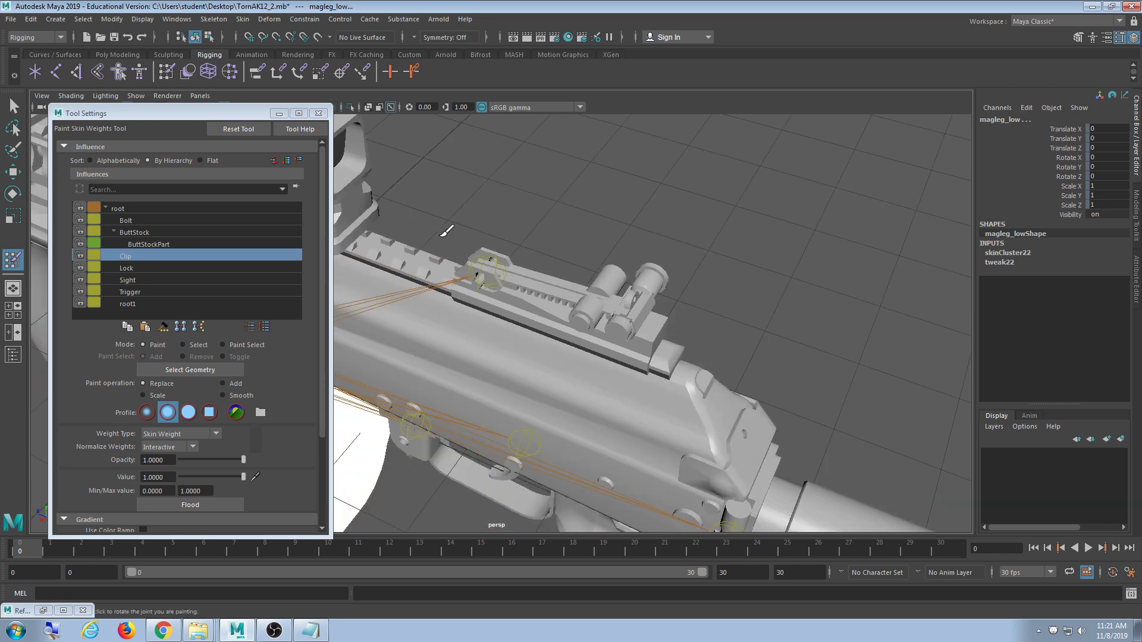
middle_click_drag(444, 232, 604, 275, "alt")
left_click_drag(604, 274, 594, 291, "alt")
middle_click_drag(616, 322, 571, 383, "alt")
scroll(604, 398, "up", 2)
scroll(571, 383, "up", 4)
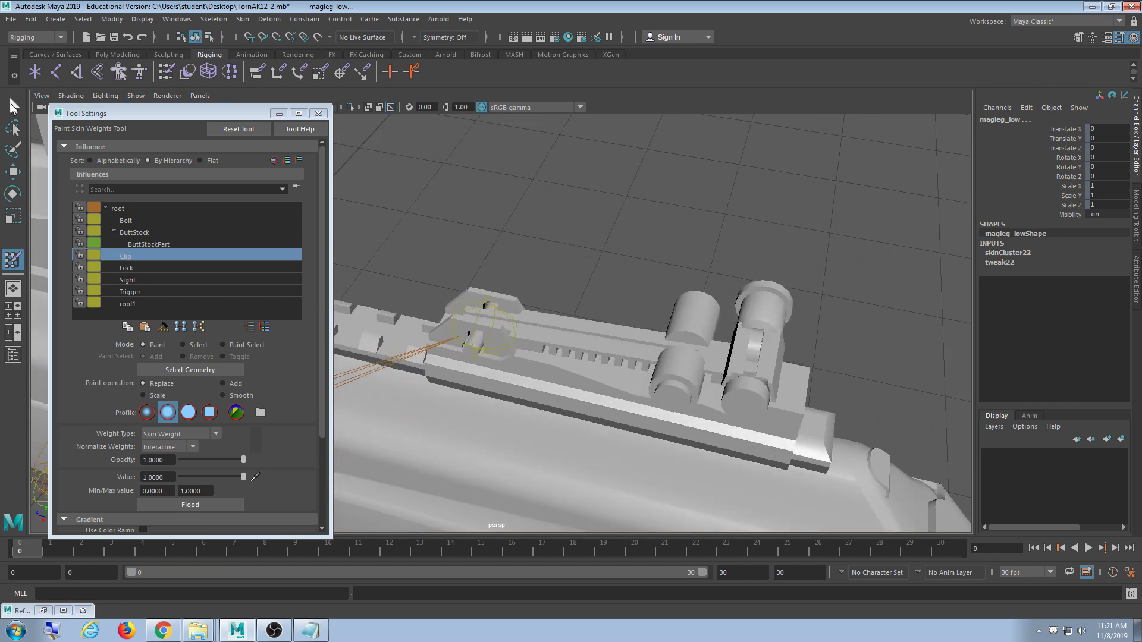
- Select the rear-sight block sightlines_low, orbiting in close around the rear sight
left_click(12, 103)
left_click(569, 341)
middle_click_drag(628, 410, 580, 348, "alt")
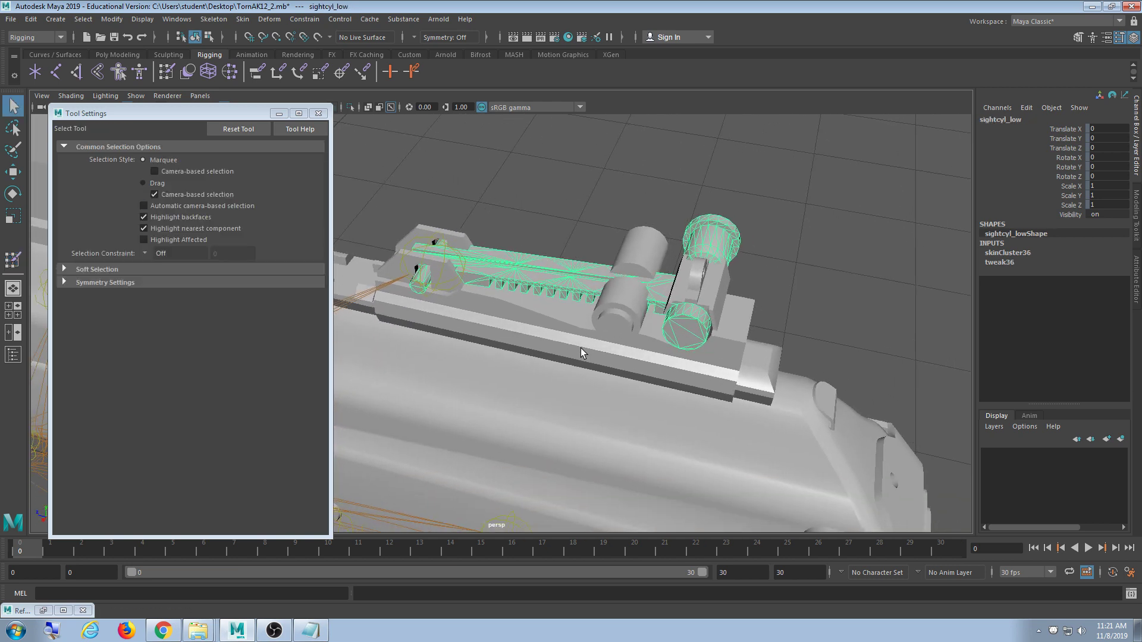
left_click_drag(552, 357, 597, 328, "alt")
left_click(597, 329)
left_click(623, 260)
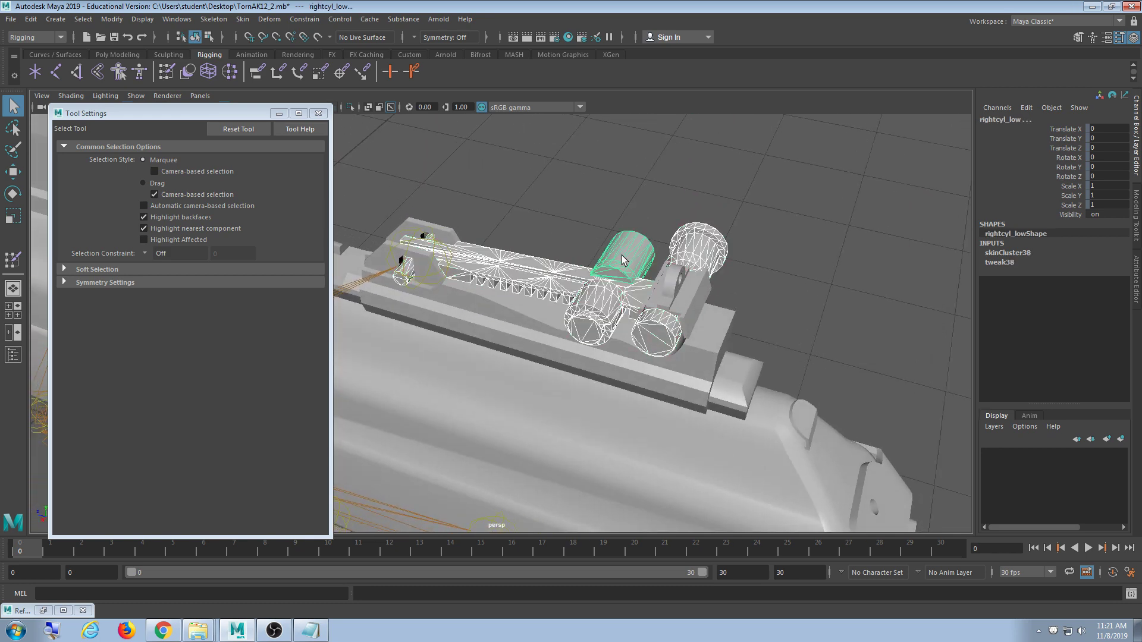
left_click(672, 281)
left_click(677, 323)
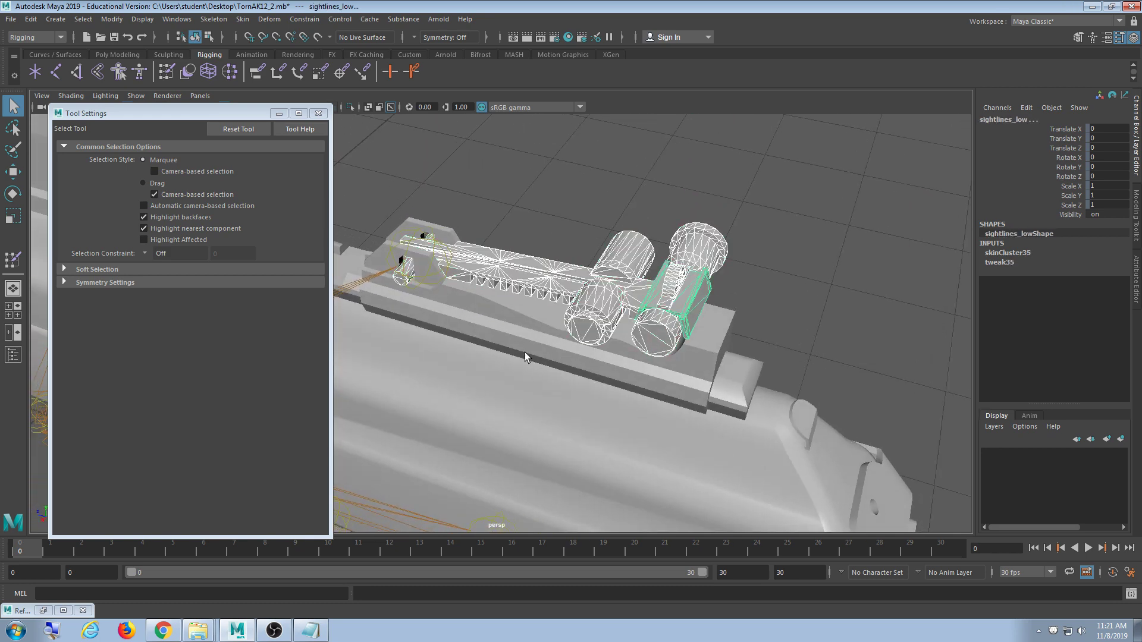
left_click_drag(525, 353, 579, 383, "alt")
right_click_drag(579, 382, 626, 389, "alt")
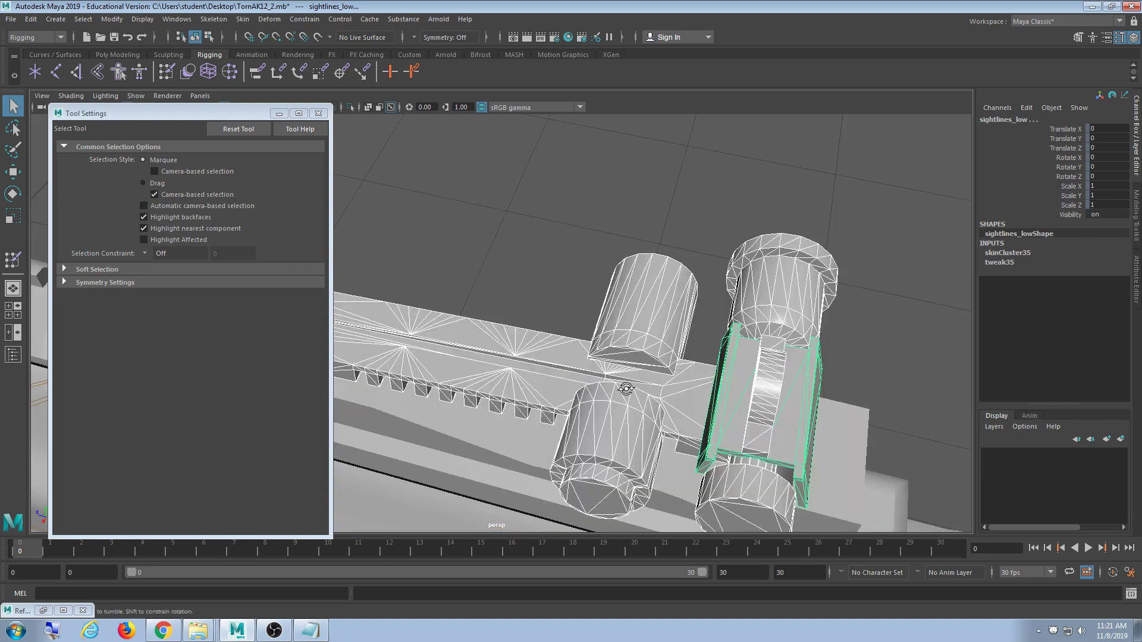
left_click_drag(626, 388, 613, 362, "alt")
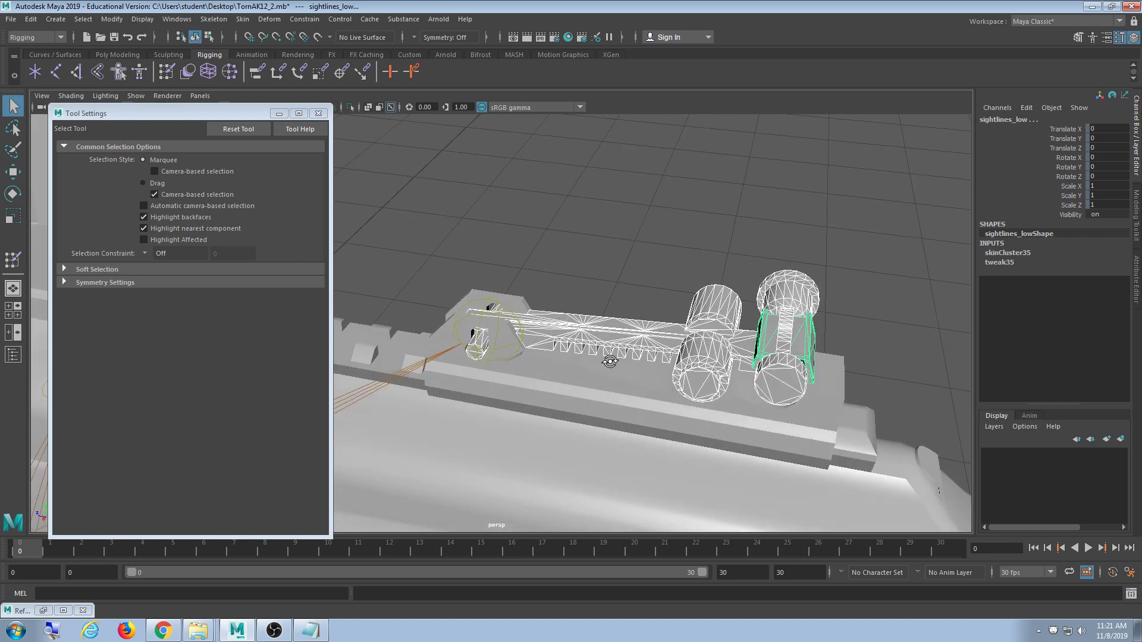
- Flood full skin weight on sightlines_low to the Sight joint
left_click(165, 76)
left_click(169, 280)
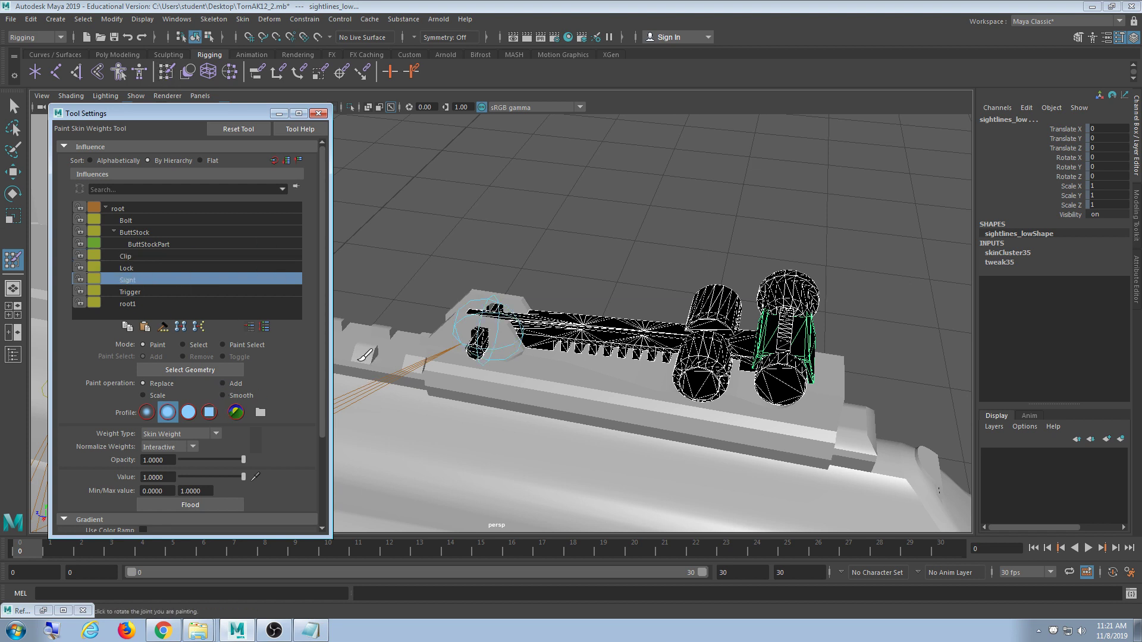
left_click(209, 504)
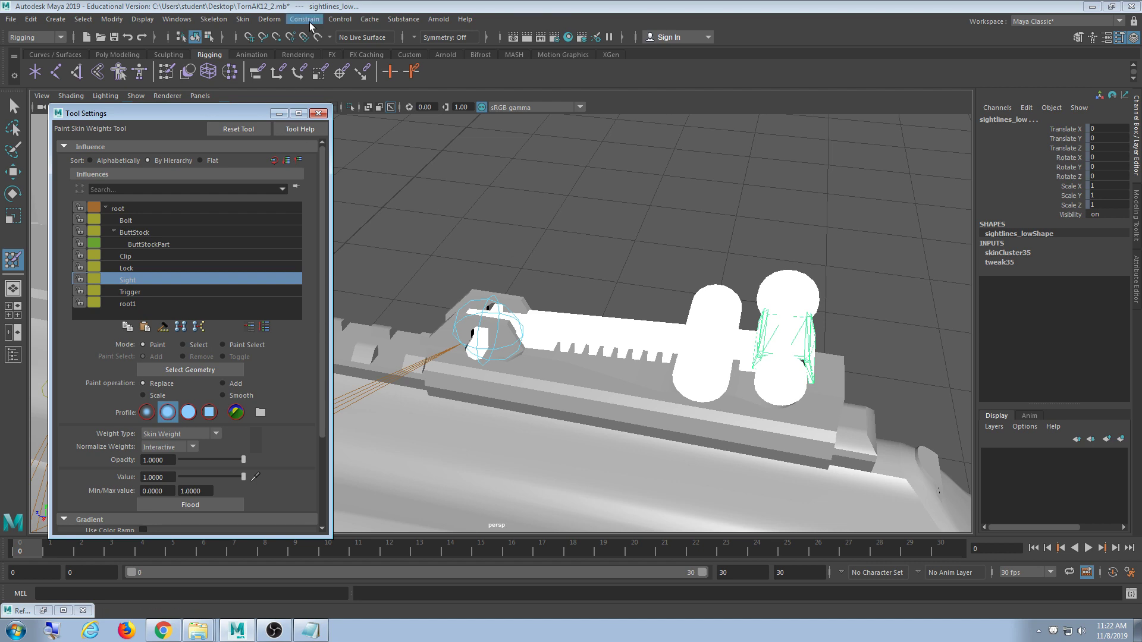
- Zoom out over the whole gun, then close in on the trigger guard lever from below
scroll(565, 311, "down", 5)
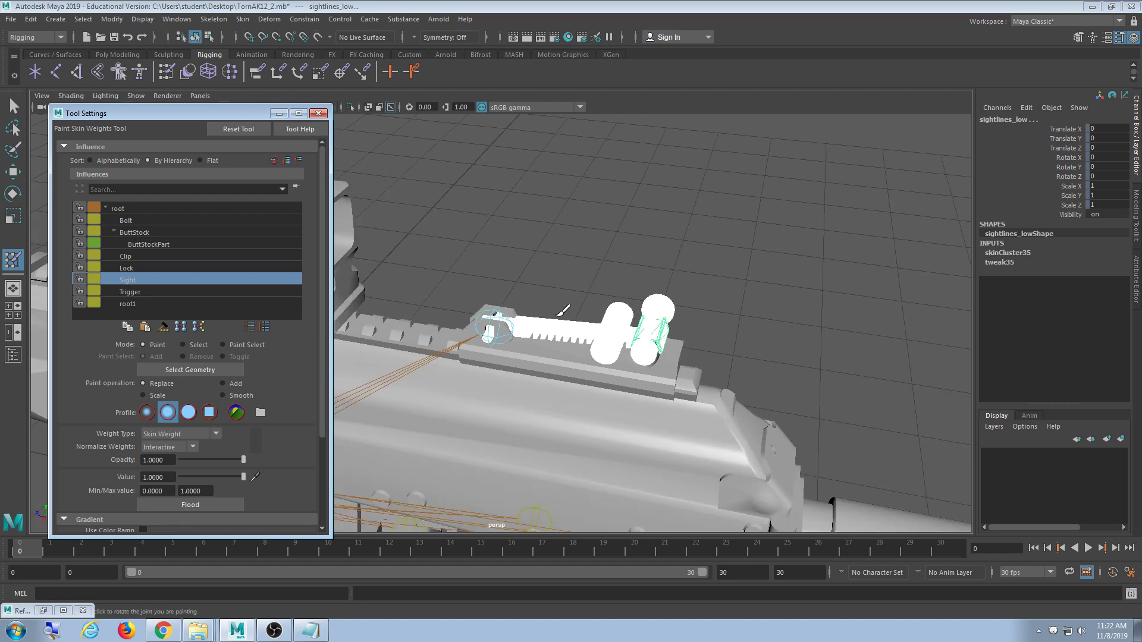
left_click_drag(564, 311, 589, 255, "alt")
scroll(560, 274, "down", 4)
middle_click_drag(535, 284, 623, 275, "alt")
middle_click_drag(652, 362, 648, 280, "alt")
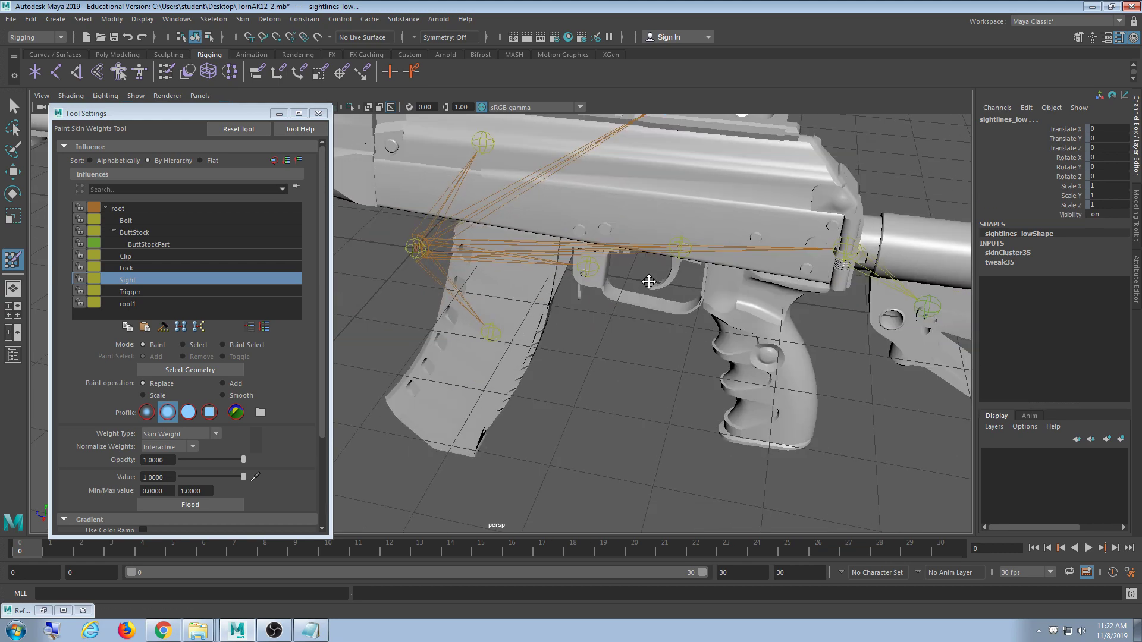
scroll(648, 278, "down", 3)
left_click_drag(693, 331, 688, 308, "alt")
middle_click_drag(411, 286, 630, 289, "alt")
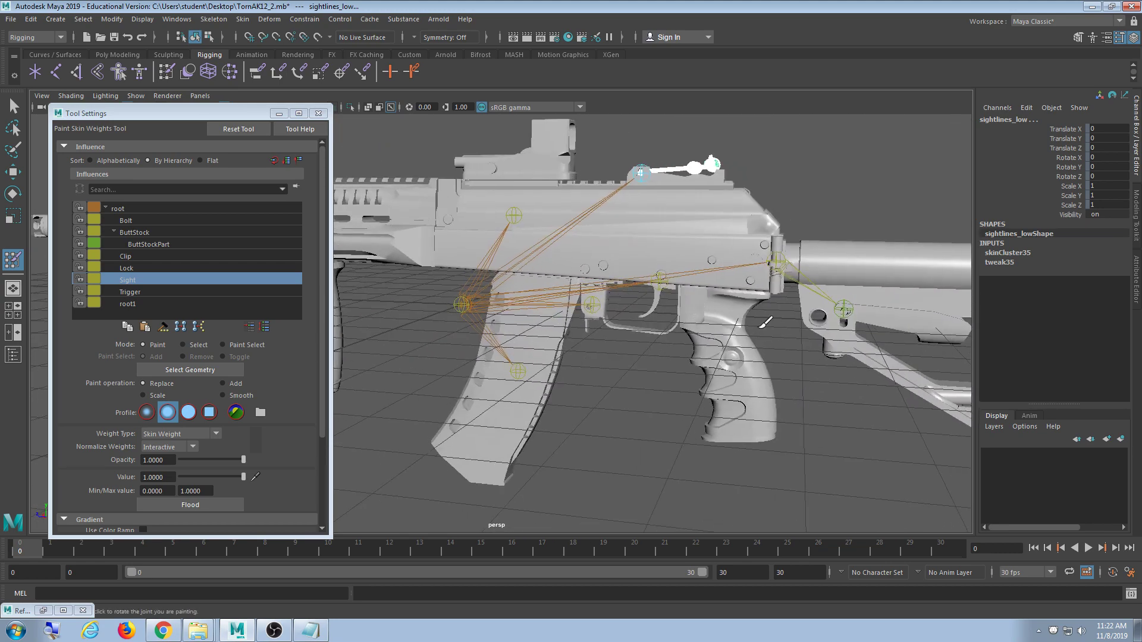
middle_click_drag(766, 323, 651, 291, "alt")
middle_click_drag(494, 286, 527, 302, "alt")
right_click_drag(517, 315, 707, 308, "alt")
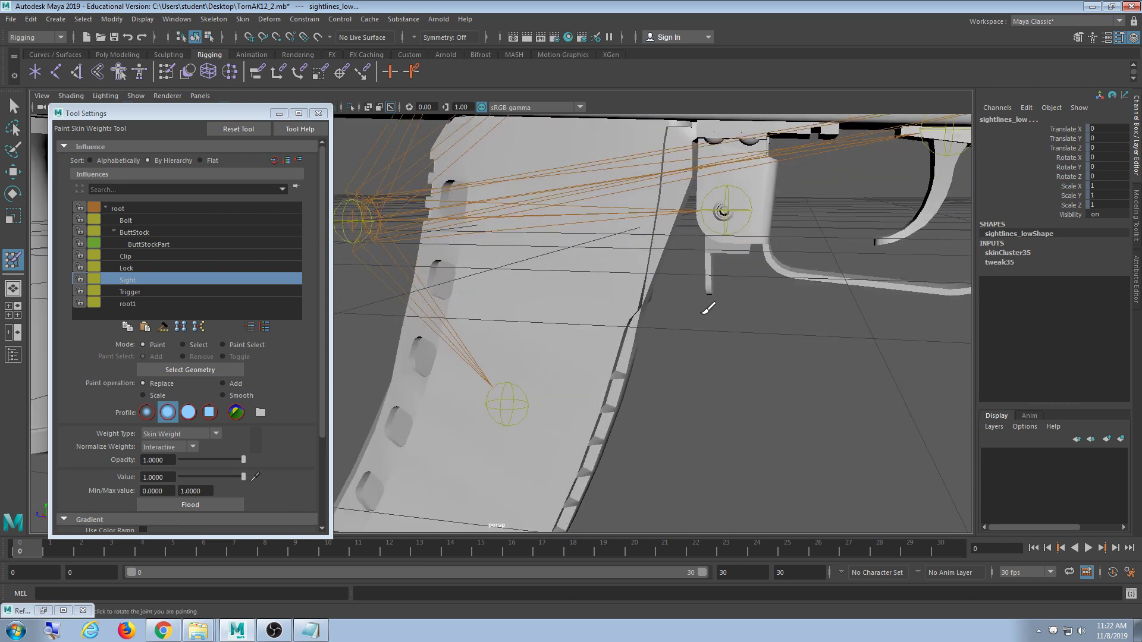
middle_click_drag(708, 307, 455, 355, "alt")
scroll(537, 336, "up", 5)
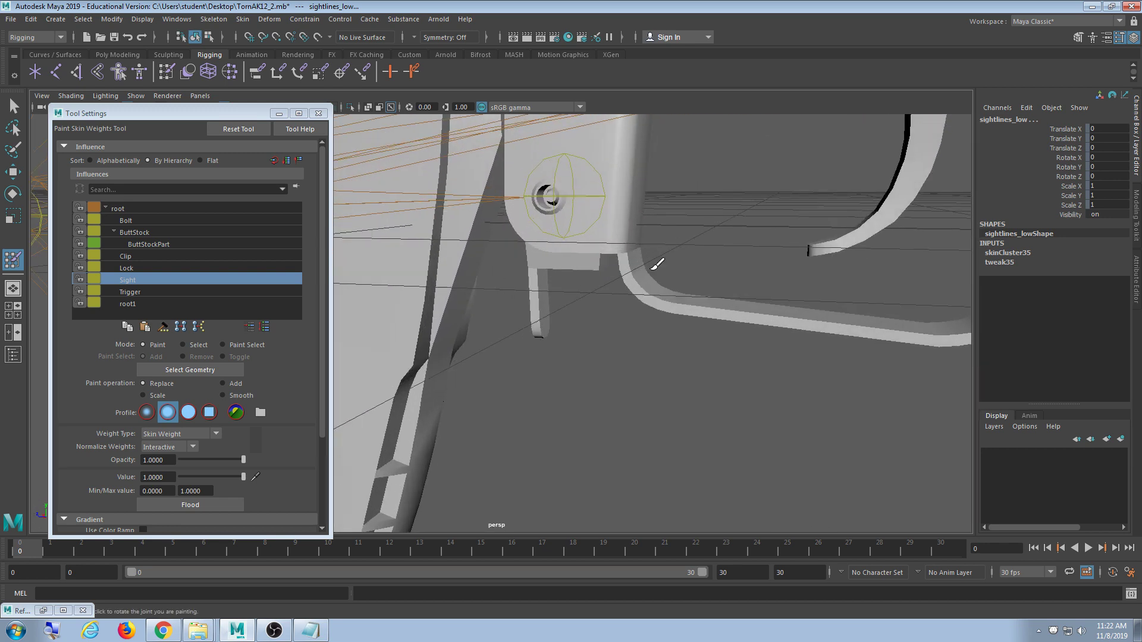
middle_click_drag(657, 264, 642, 326, "alt")
left_click_drag(642, 327, 640, 319, "alt")
- Select the magholder_low lever and flood all its skin weight onto the Lock joint
middle_click_drag(640, 318, 643, 256, "alt")
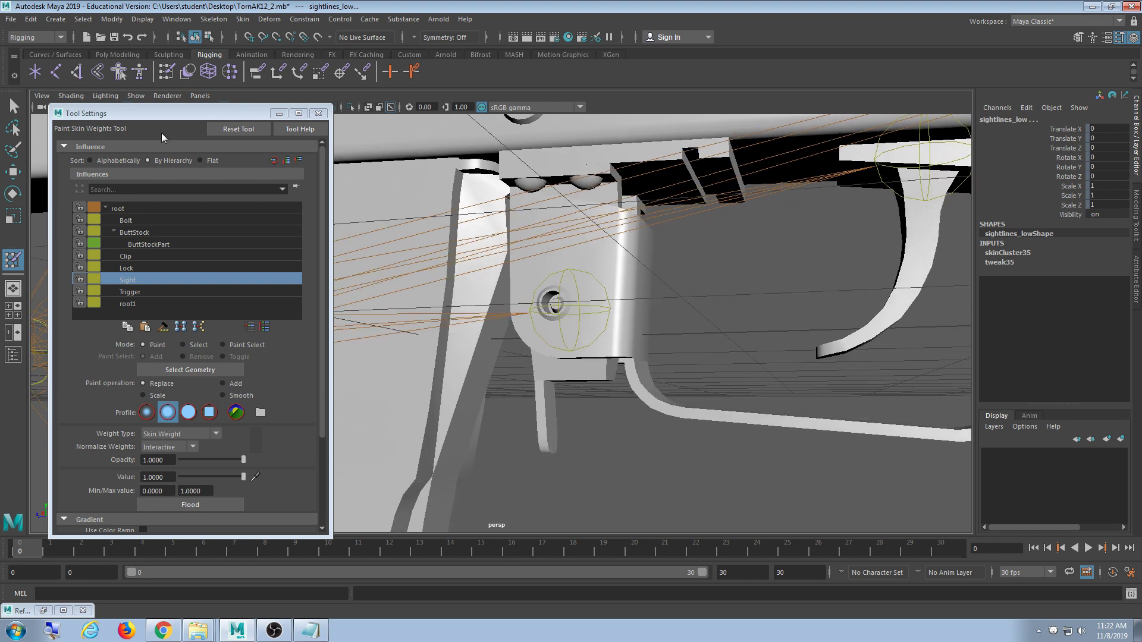
left_click(12, 107)
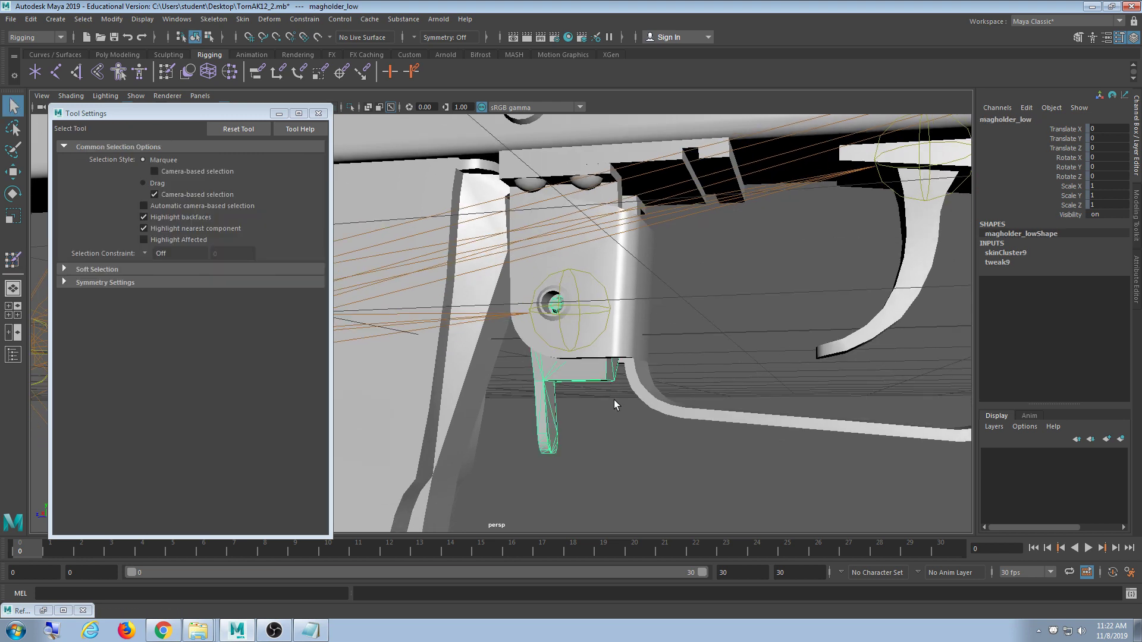
middle_click_drag(614, 399, 598, 391, "alt")
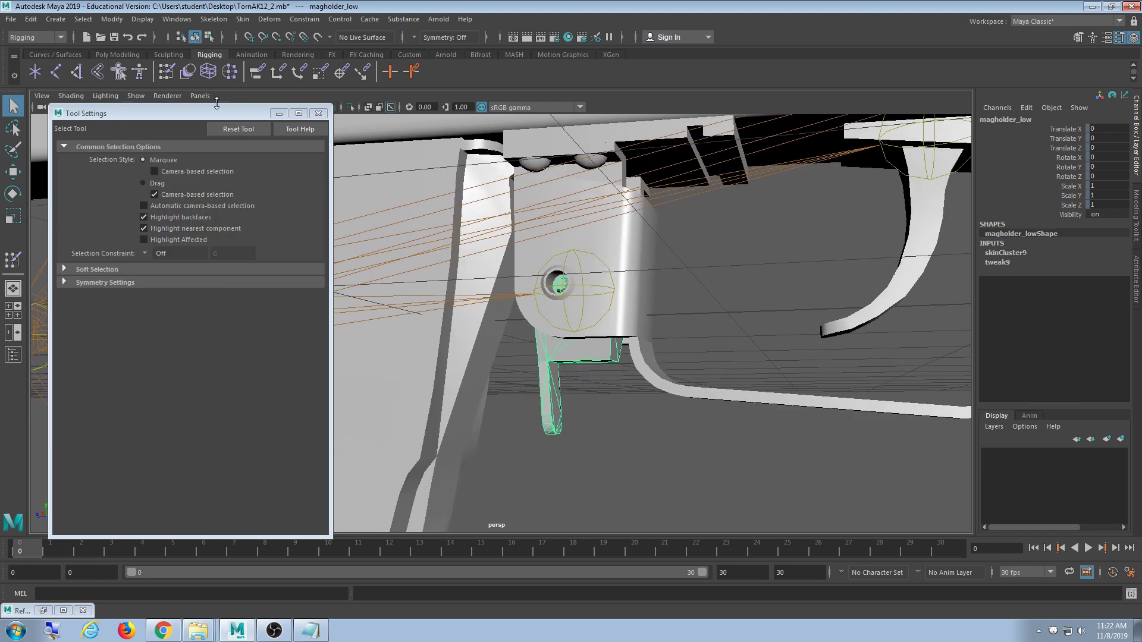
left_click(166, 73)
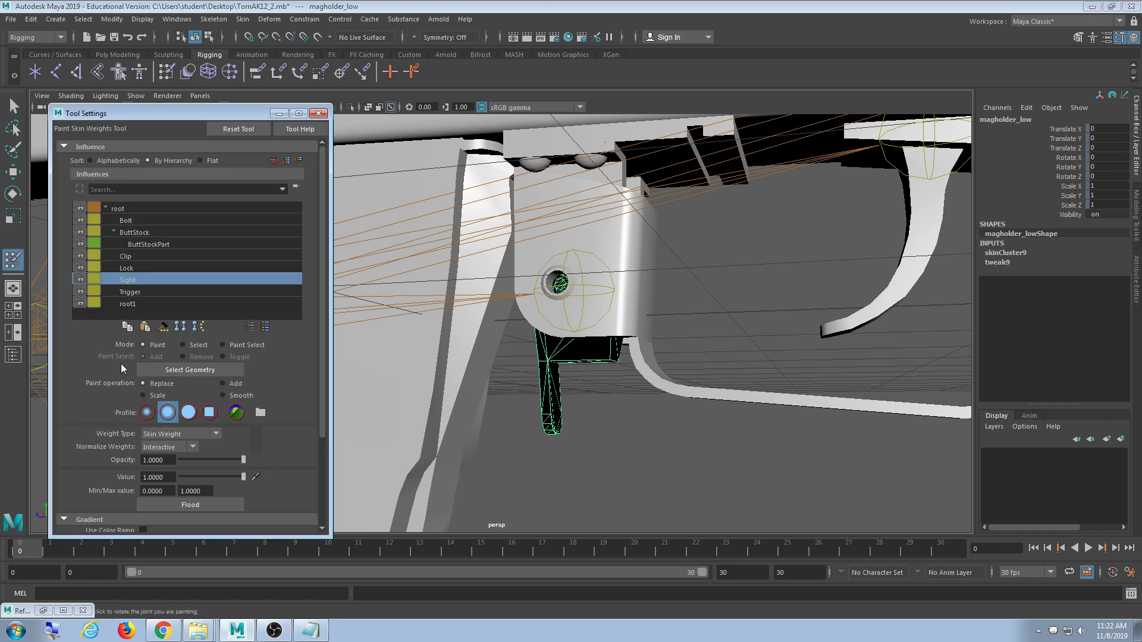
left_click(132, 269)
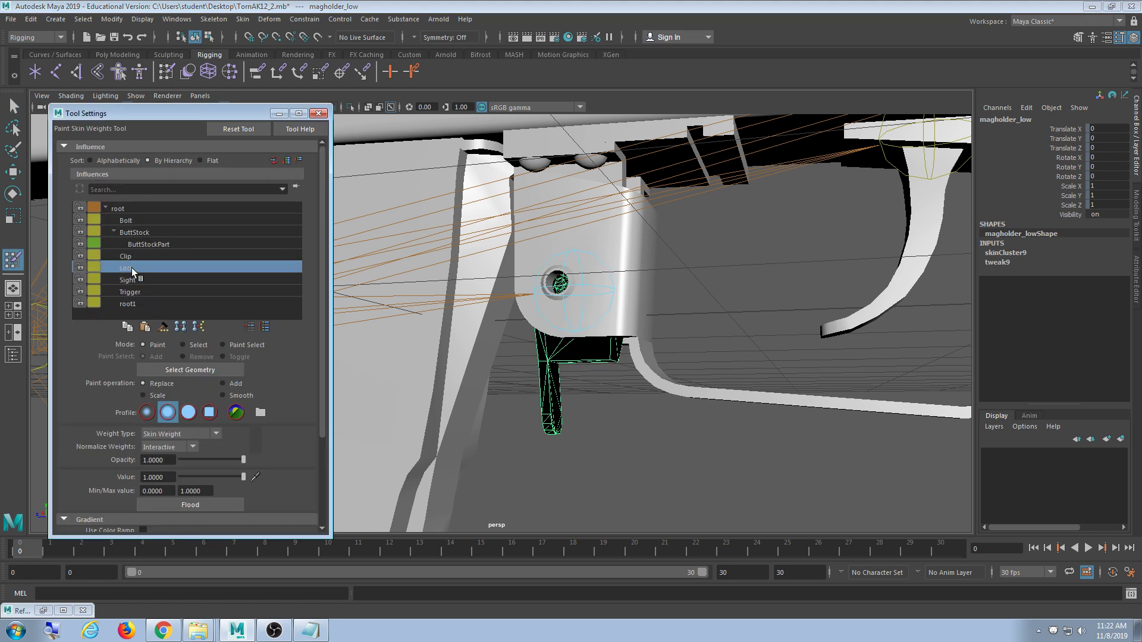
left_click(201, 504)
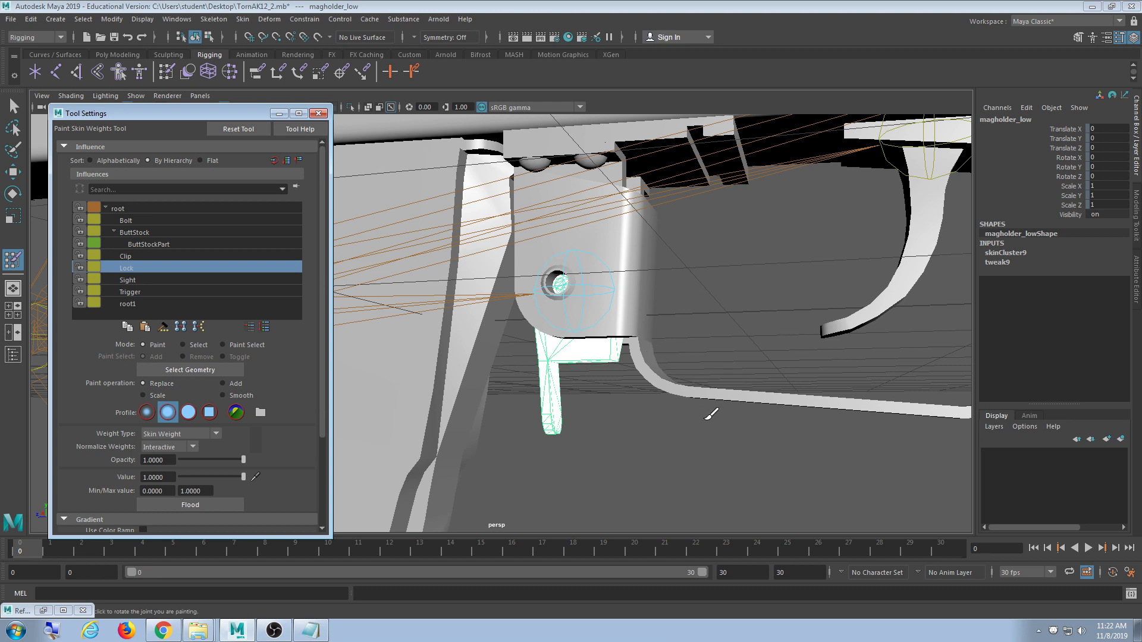
scroll(711, 414, "down", 5)
scroll(709, 415, "down", 3)
scroll(707, 411, "up", 5)
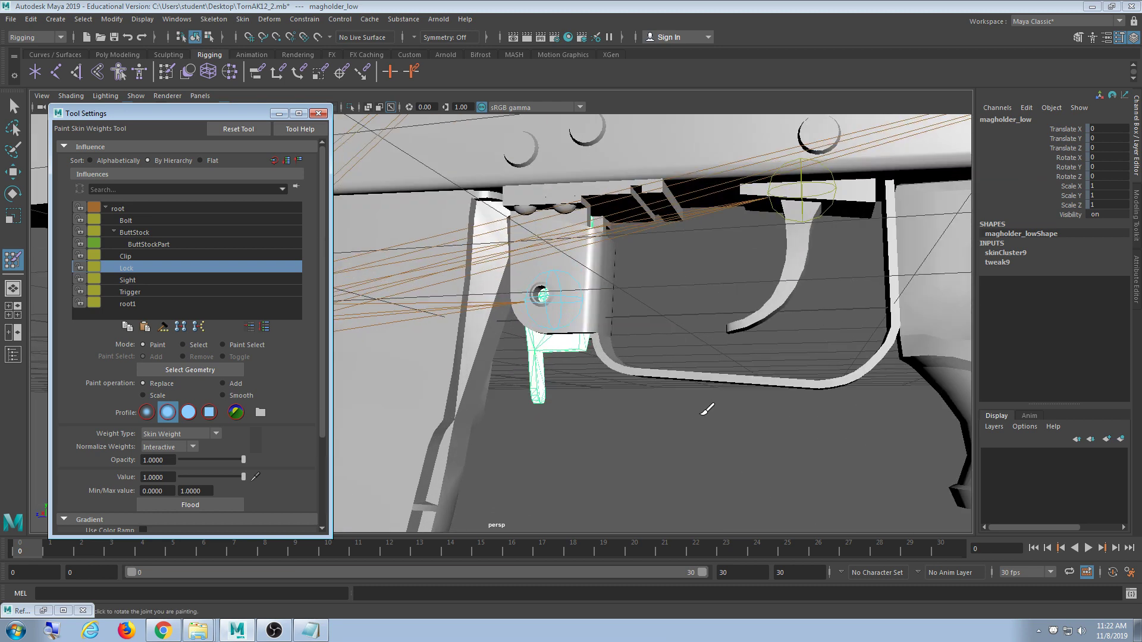
scroll(706, 410, "up", 2)
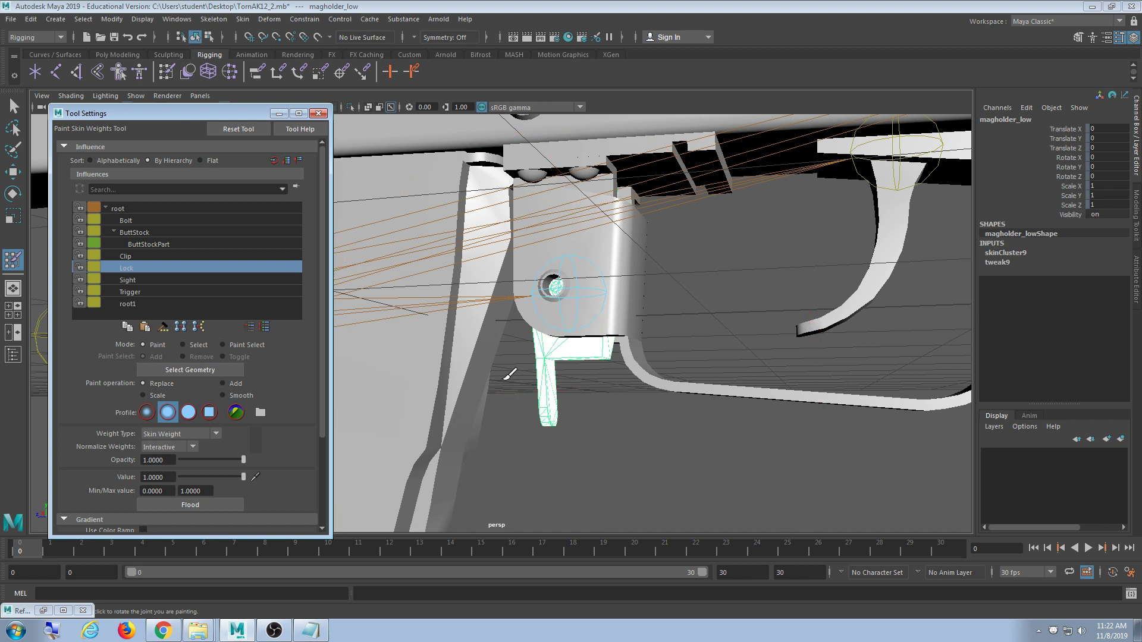
scroll(467, 364, "down", 10)
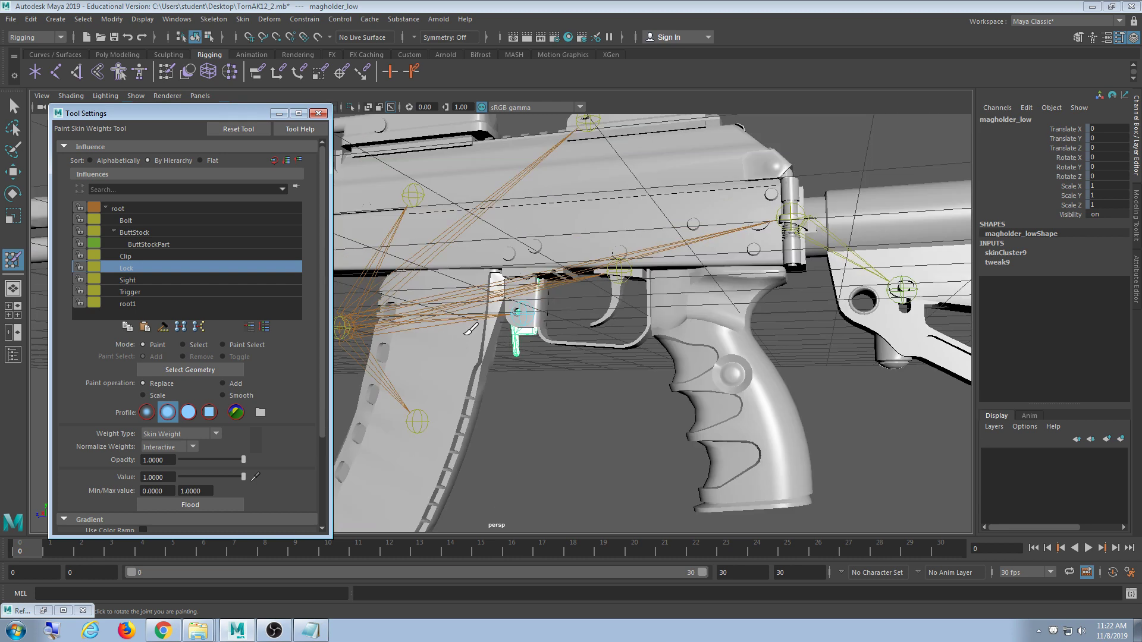
- Orbit and zoom to a side-on view of the buttstock
middle_click_drag(732, 398, 528, 364, "alt")
scroll(579, 403, "up", 5)
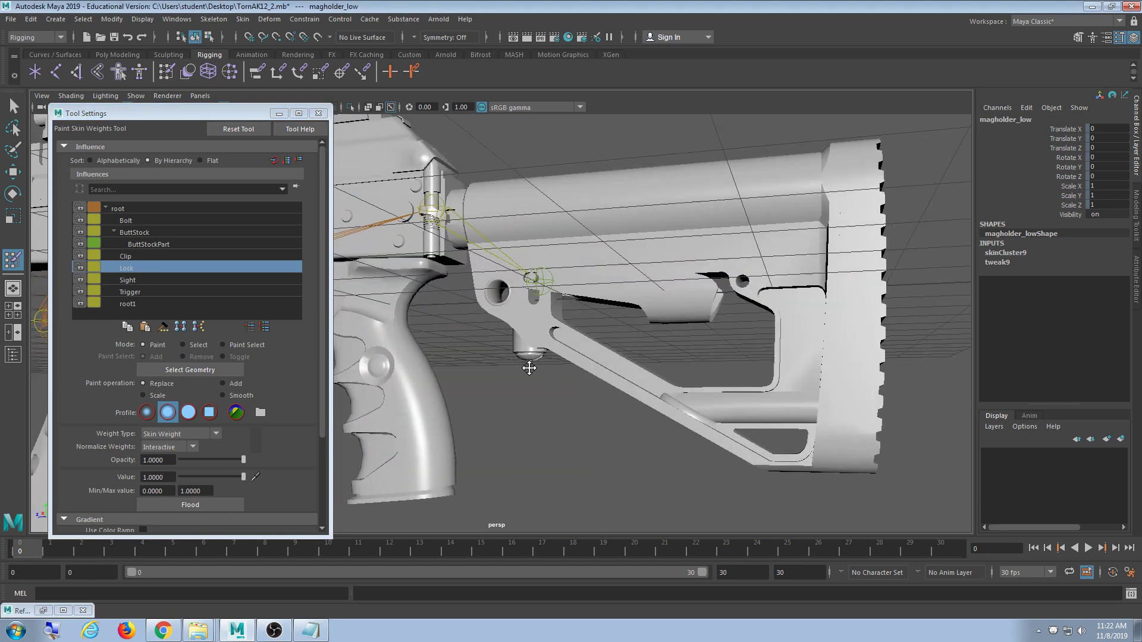
left_click_drag(528, 365, 566, 383, "alt")
middle_click_drag(565, 382, 524, 394, "alt")
left_click_drag(524, 393, 520, 350, "alt")
right_click_drag(520, 350, 601, 381, "alt")
middle_click_drag(565, 367, 555, 365, "alt")
left_click_drag(555, 364, 599, 304, "alt")
- Select the stock fixing pin stockfixator_low together with stockdetail_low
key("q")
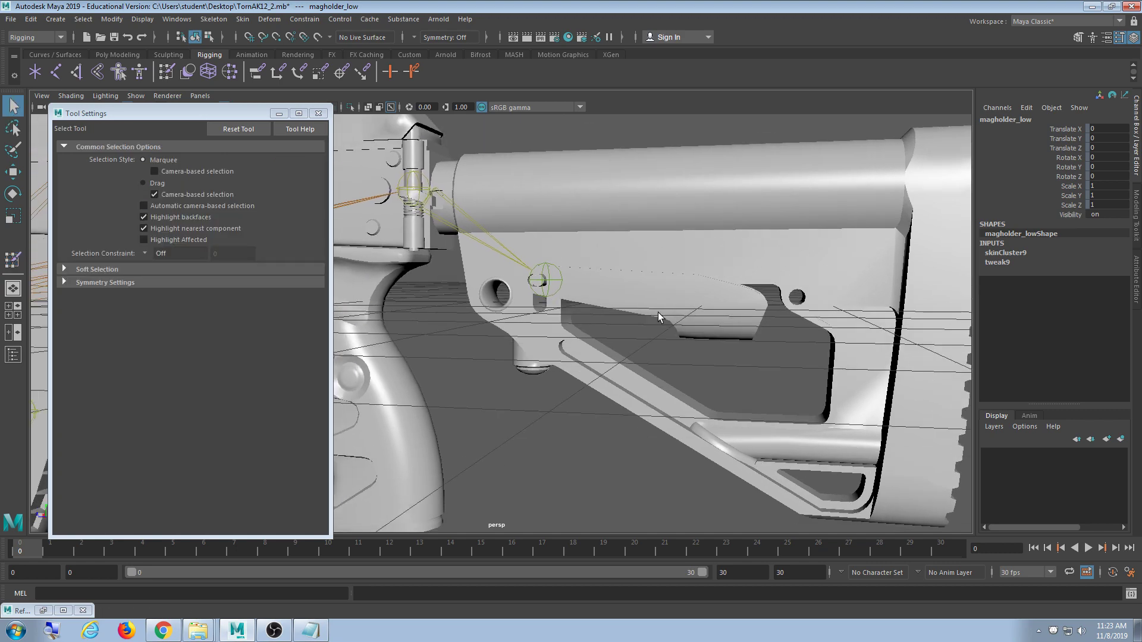
left_click_drag(674, 372, 625, 332, "alt")
scroll(678, 382, "up", 5)
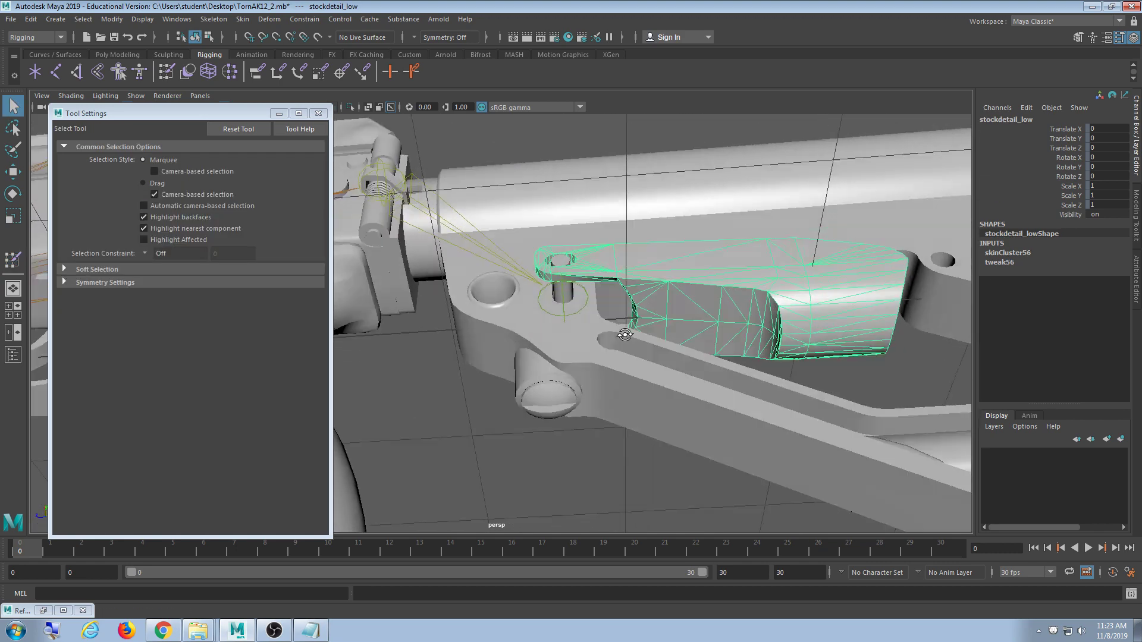
scroll(644, 338, "up", 2)
scroll(601, 379, "up", 4)
left_click(600, 307)
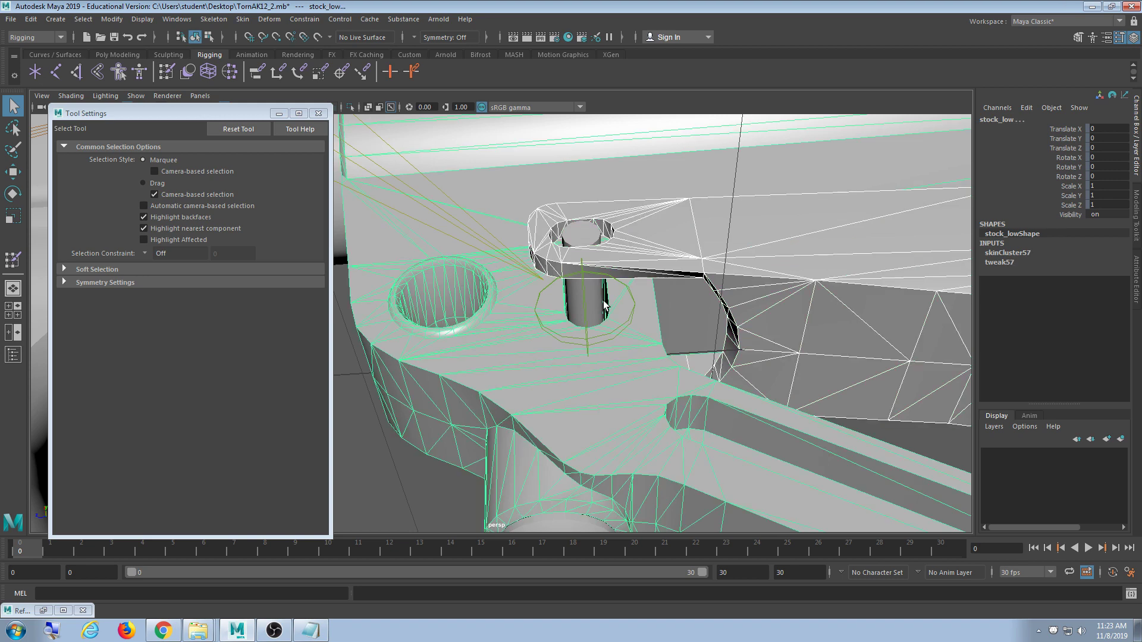
left_click(593, 311)
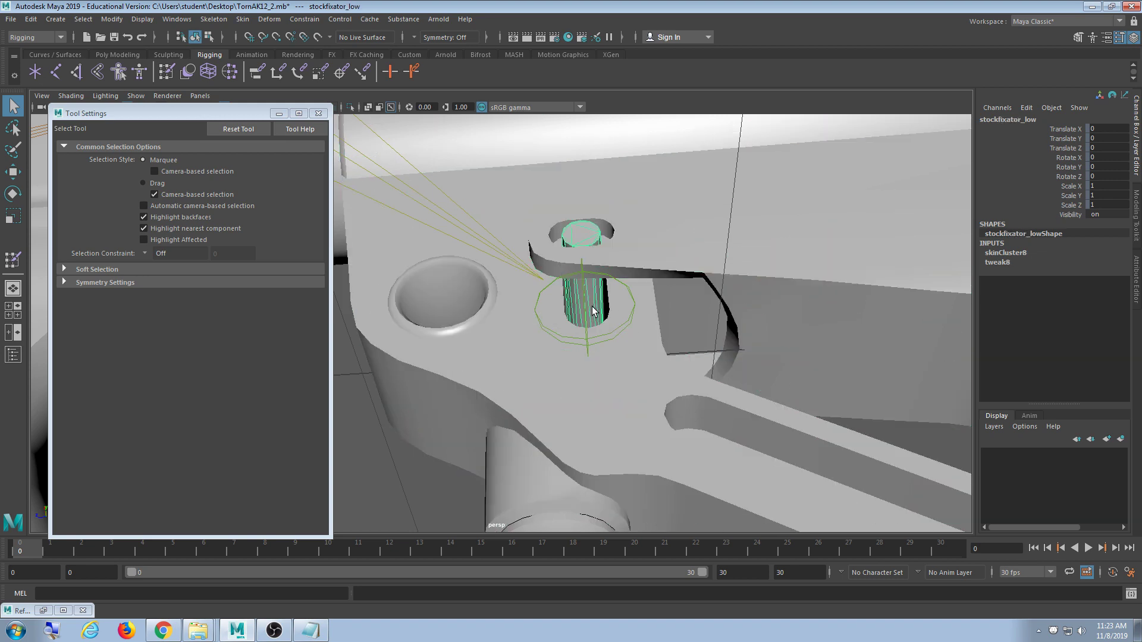
left_click(713, 263, "shift")
left_click_drag(795, 388, 566, 321, "alt")
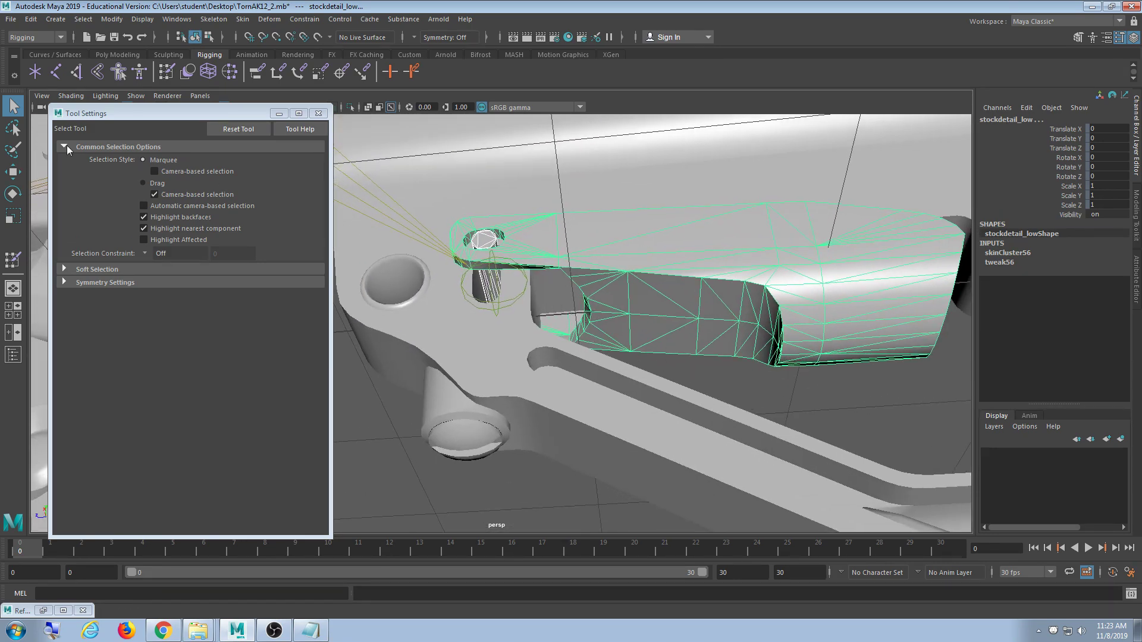
- Flood both stock pieces to ButtStockPart, then return to selection and pick stock_low
left_click(166, 72)
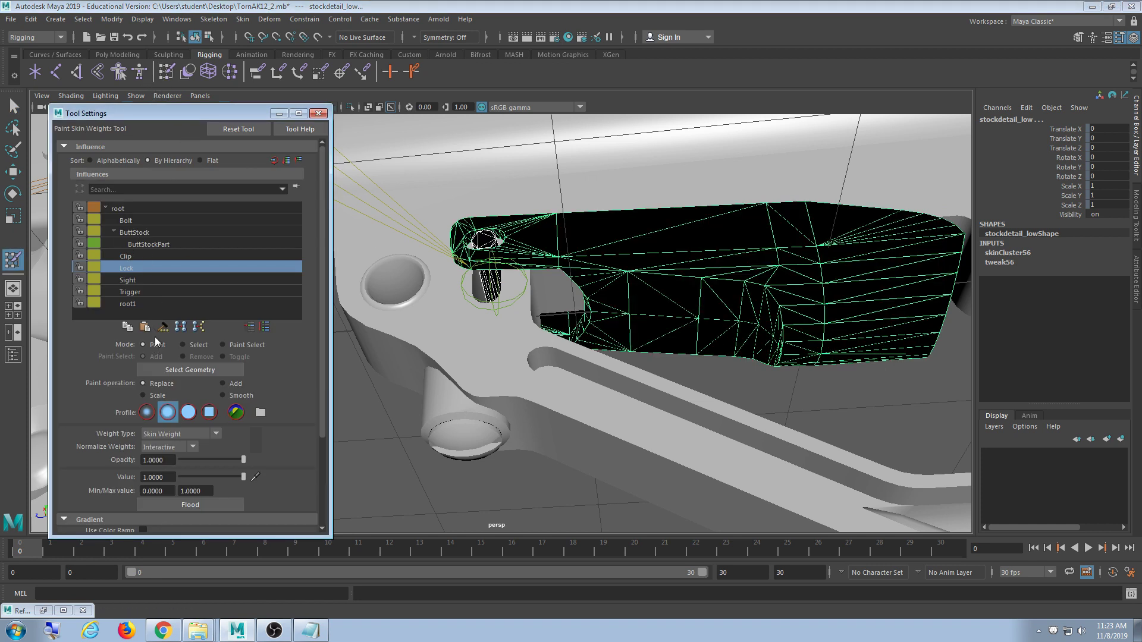
left_click(172, 244)
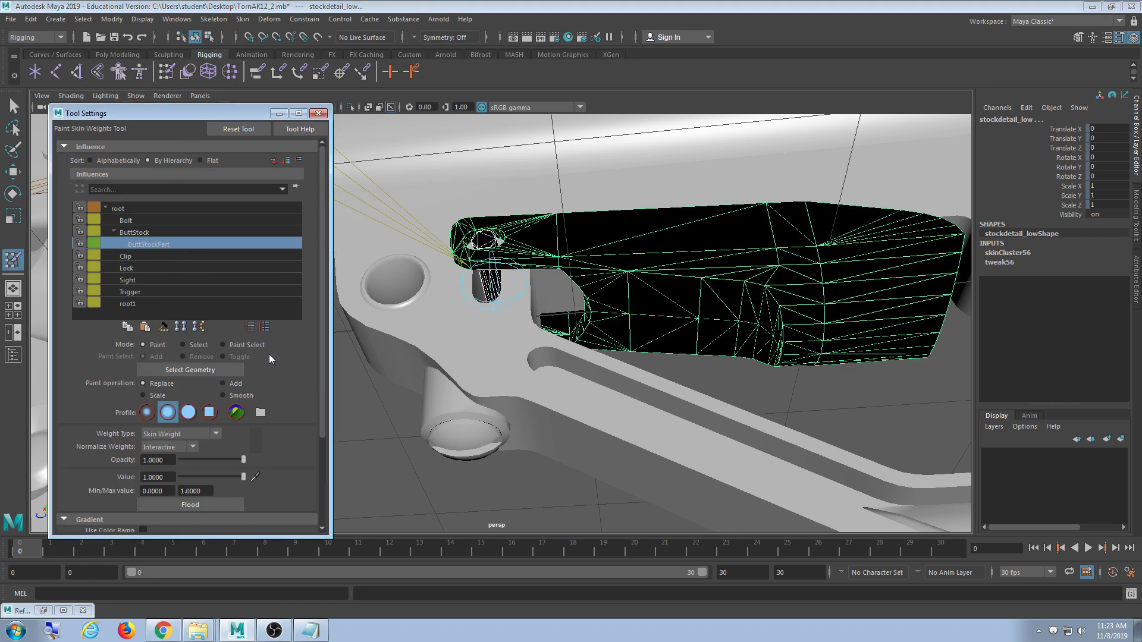
left_click(199, 506)
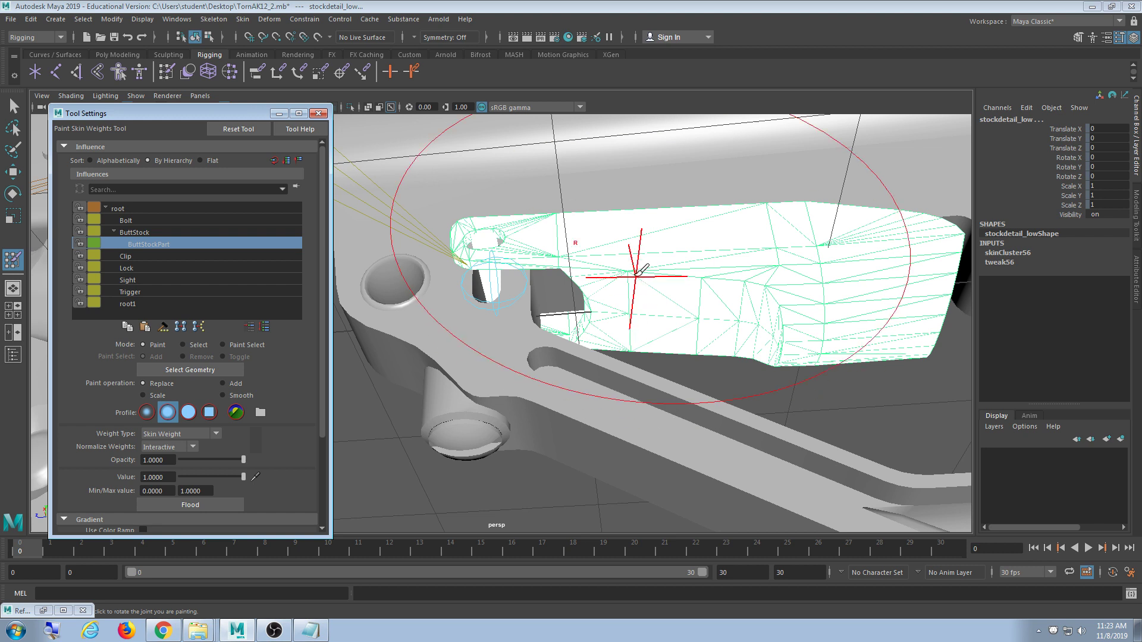
scroll(655, 315, "down", 6)
mouse_move(583, 320)
left_mouse_down("alt")
mouse_move(541, 316)
mouse_move(557, 347)
mouse_move(484, 330)
mouse_move(589, 312)
mouse_move(581, 289)
mouse_move(564, 315)
left_mouse_up("alt")
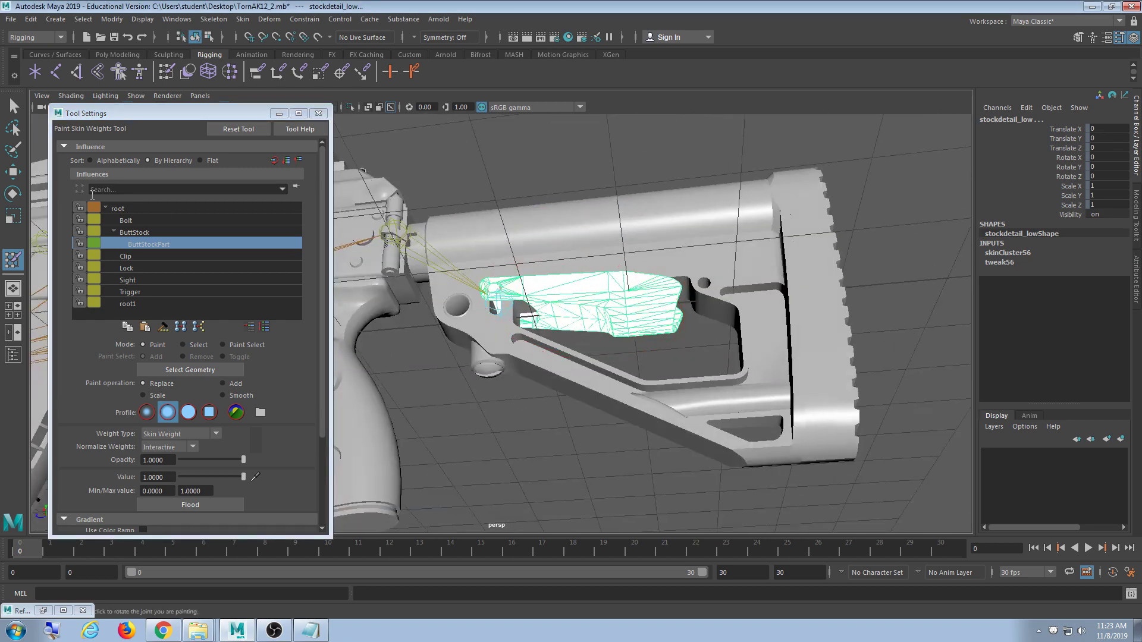
left_click(13, 108)
left_click(719, 347)
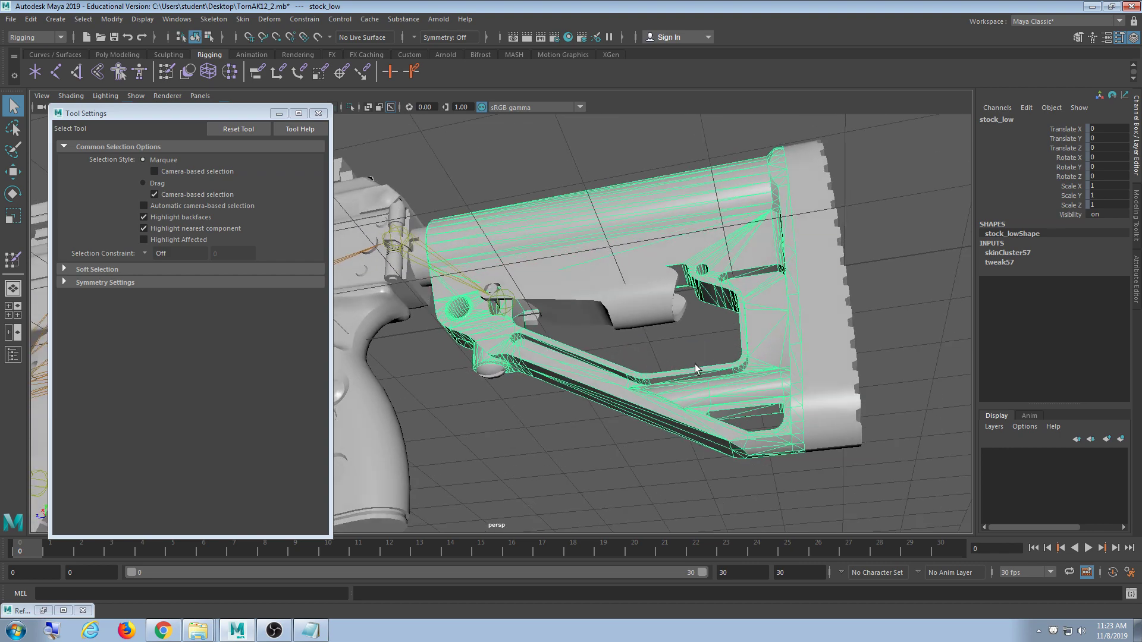
- Select stockback_low, stock_low and stockscrew_low together
left_click(833, 331, "shift")
left_click_drag(831, 333, 803, 355, "alt")
left_click(893, 355)
left_click(832, 342)
left_click(753, 322, "shift")
left_click_drag(751, 324, 646, 320, "alt")
scroll(644, 321, "up", 4)
left_click(630, 381, "shift")
left_click_drag(742, 379, 760, 402, "alt")
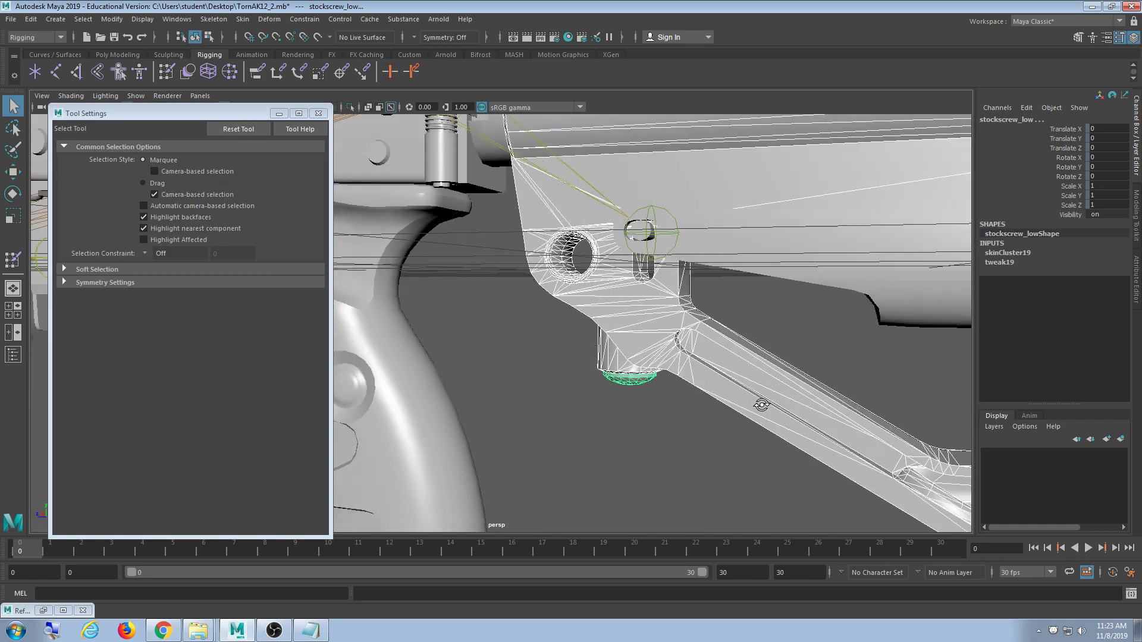
middle_click_drag(759, 399, 778, 508, "alt")
left_click_drag(766, 378, 752, 412, "alt")
left_click_drag(691, 368, 688, 384, "alt")
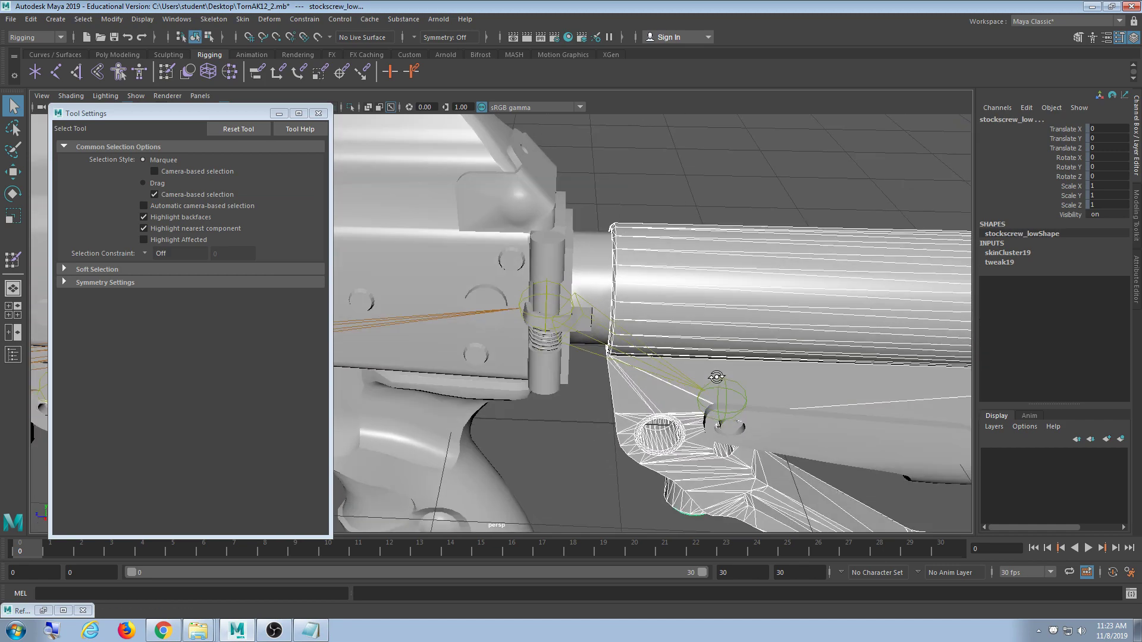
right_click_drag(675, 358, 643, 362, "alt")
- Add the hinge cylinder stockcyl_low and the helix_low spring to the selection
left_click(561, 269)
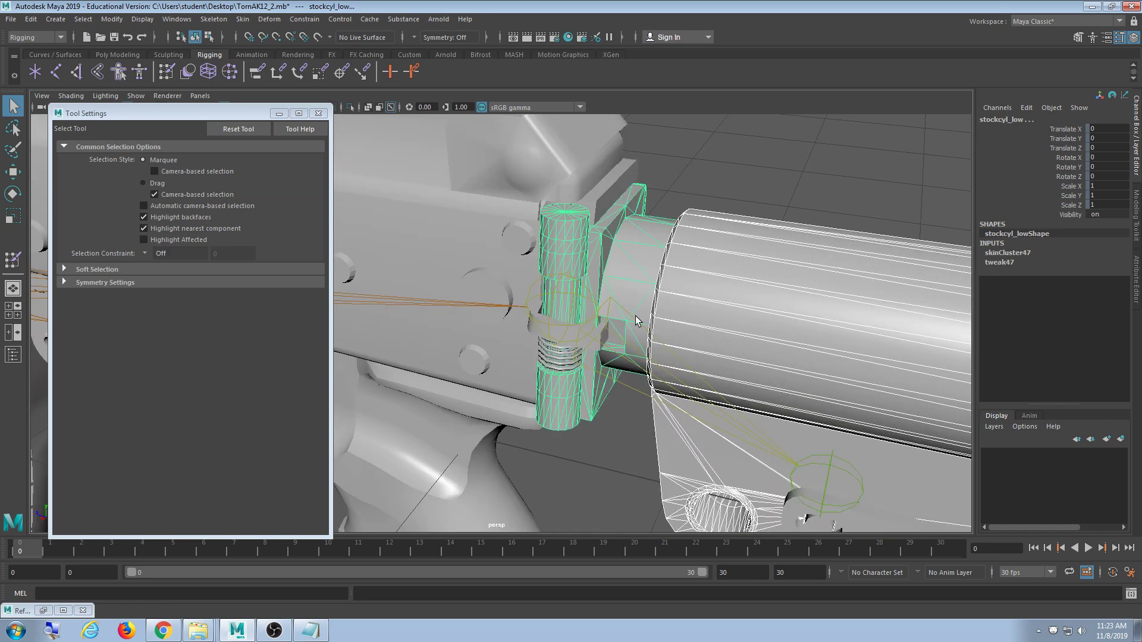
left_click_drag(635, 316, 691, 381, "alt")
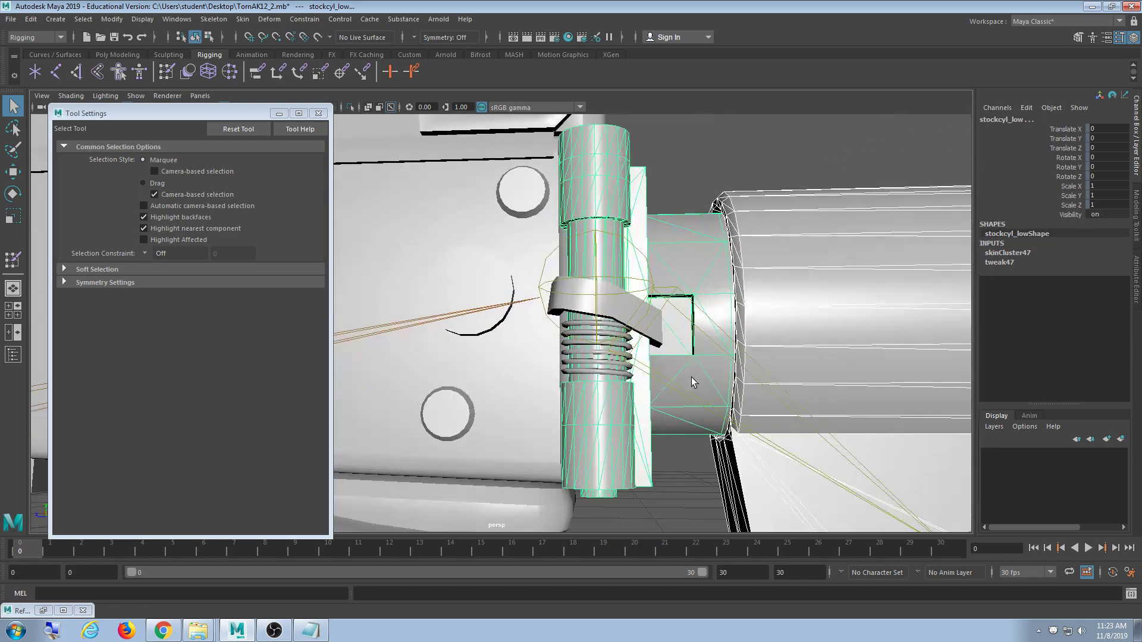
left_click(575, 368, "shift")
left_click_drag(614, 426, 768, 388, "alt")
scroll(663, 377, "up", 7)
left_click_drag(620, 390, 668, 345, "alt")
middle_click_drag(546, 264, 606, 371, "alt")
scroll(606, 371, "up", 3)
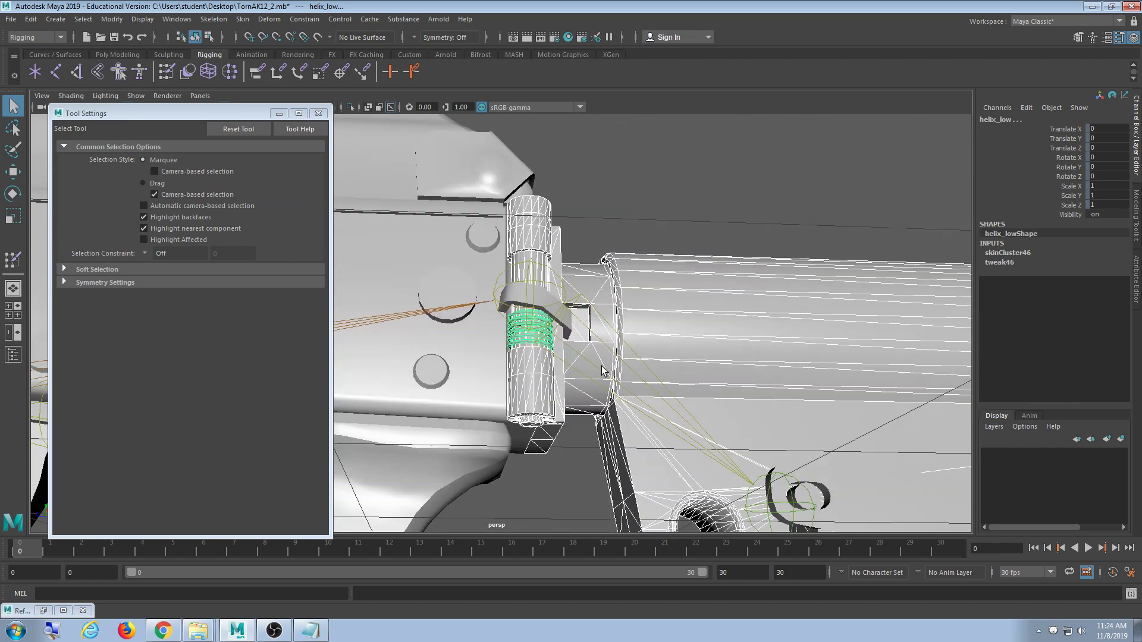
scroll(607, 365, "down", 6)
middle_click_drag(774, 436, 703, 315, "alt")
left_click_drag(703, 315, 636, 267, "alt")
scroll(713, 381, "down", 3)
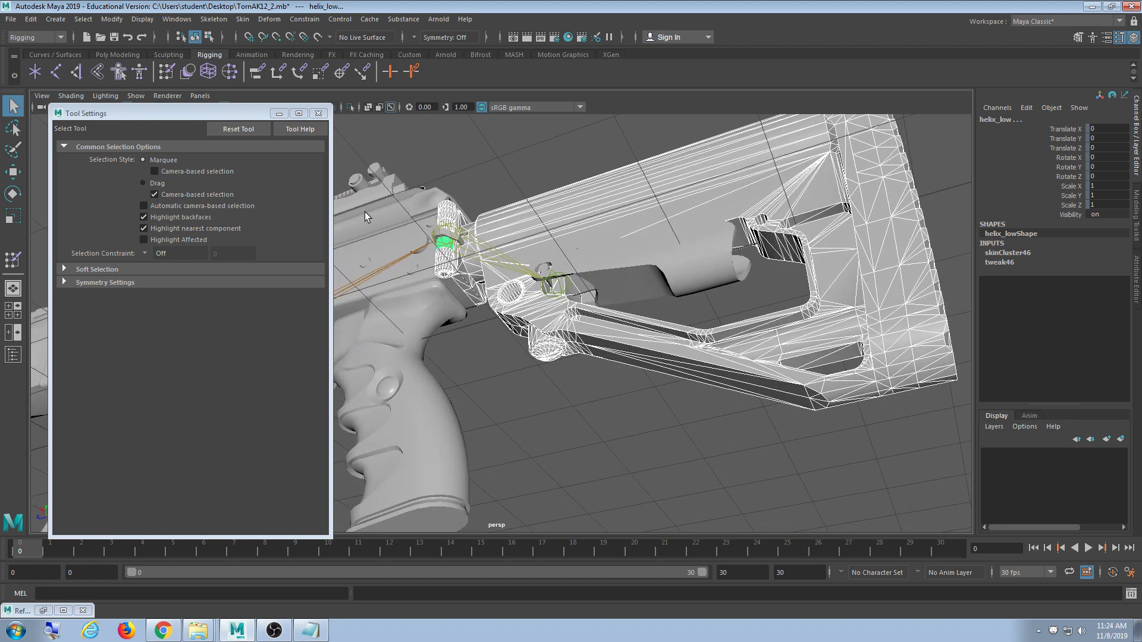
- Flood the gathered stock meshes' skin weights fully onto the ButtStock joint
left_click(168, 72)
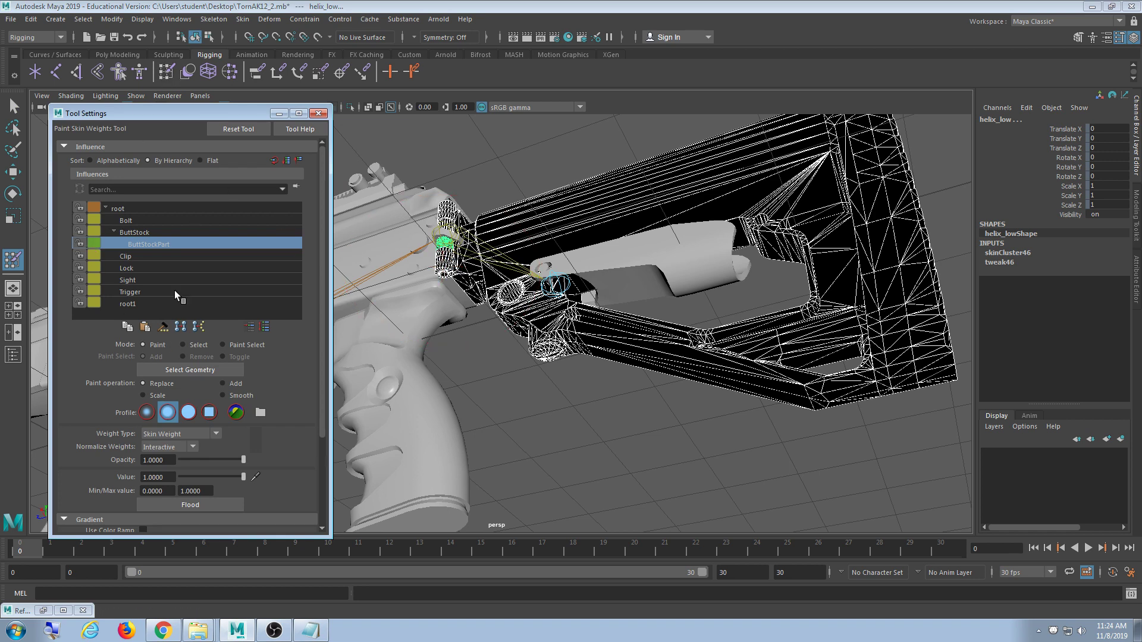
left_click(145, 232)
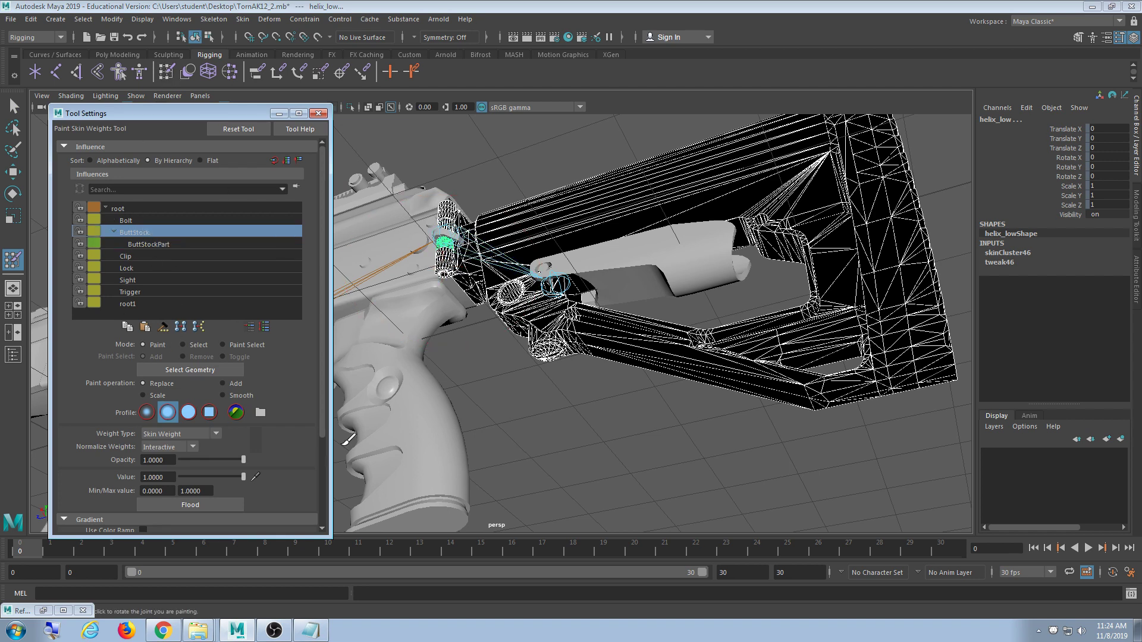
left_click(205, 505)
mouse_move(471, 382)
left_mouse_down("alt")
mouse_move(553, 410)
mouse_move(390, 416)
mouse_move(476, 377)
mouse_move(627, 398)
mouse_move(584, 383)
mouse_move(617, 398)
left_mouse_up("alt")
scroll(629, 399, "up", 5)
scroll(625, 404, "up", 4)
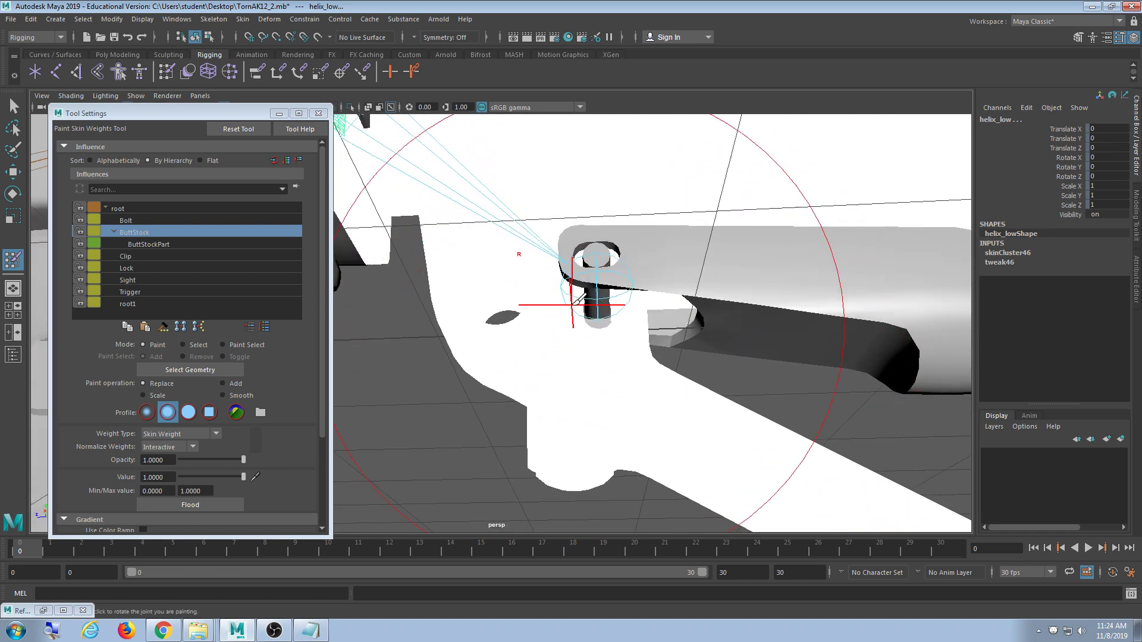
scroll(598, 345, "down", 5)
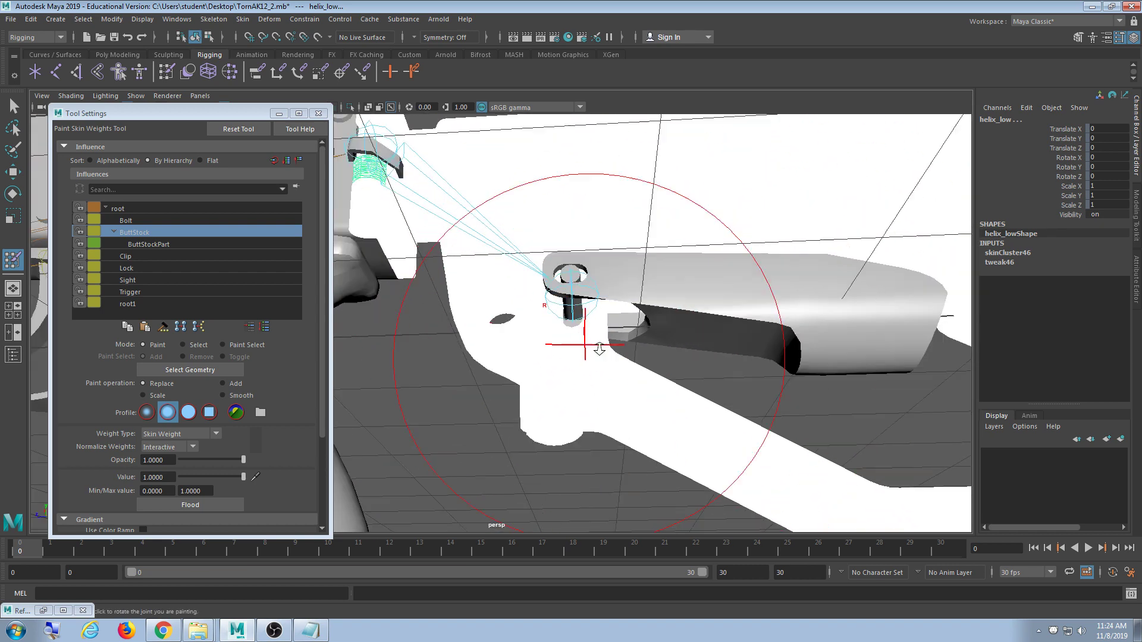
left_click_drag(455, 233, 437, 290, "alt")
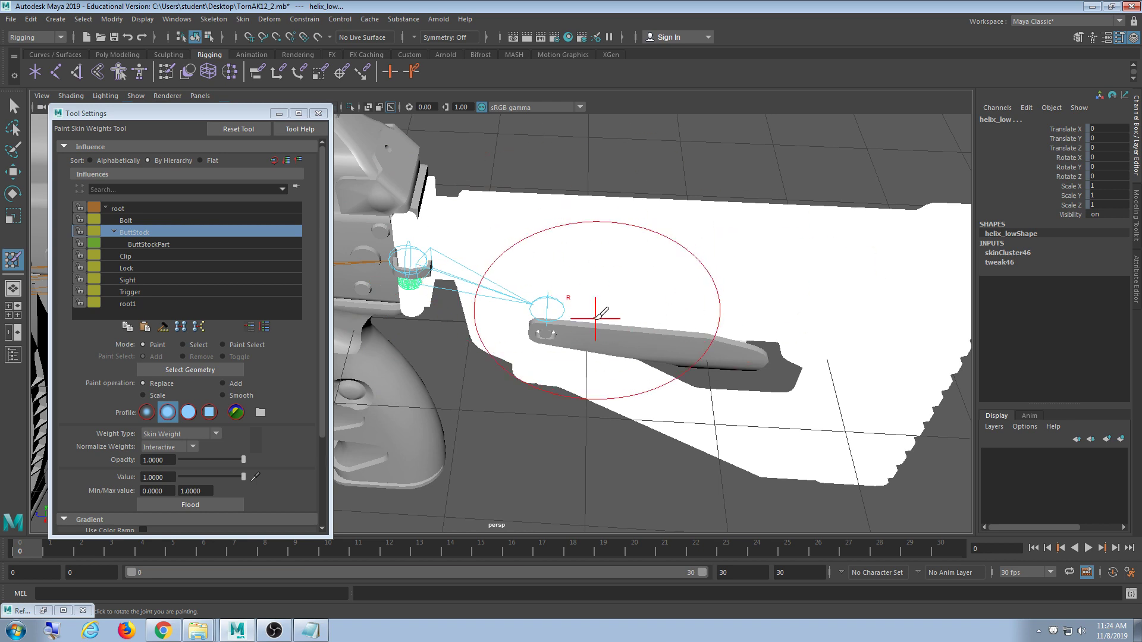
left_click_drag(595, 318, 429, 253, "alt")
- Close the Tool Settings window and return to the Select Tool
left_click(319, 113)
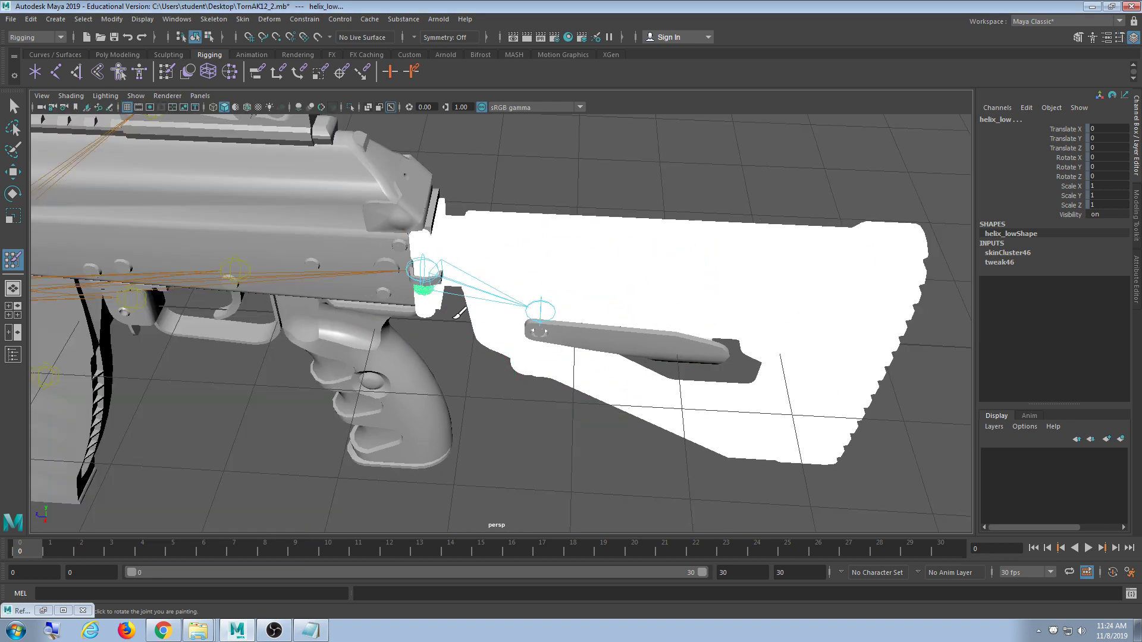
right_click_drag(460, 311, 2, 205, "alt")
left_click(11, 107)
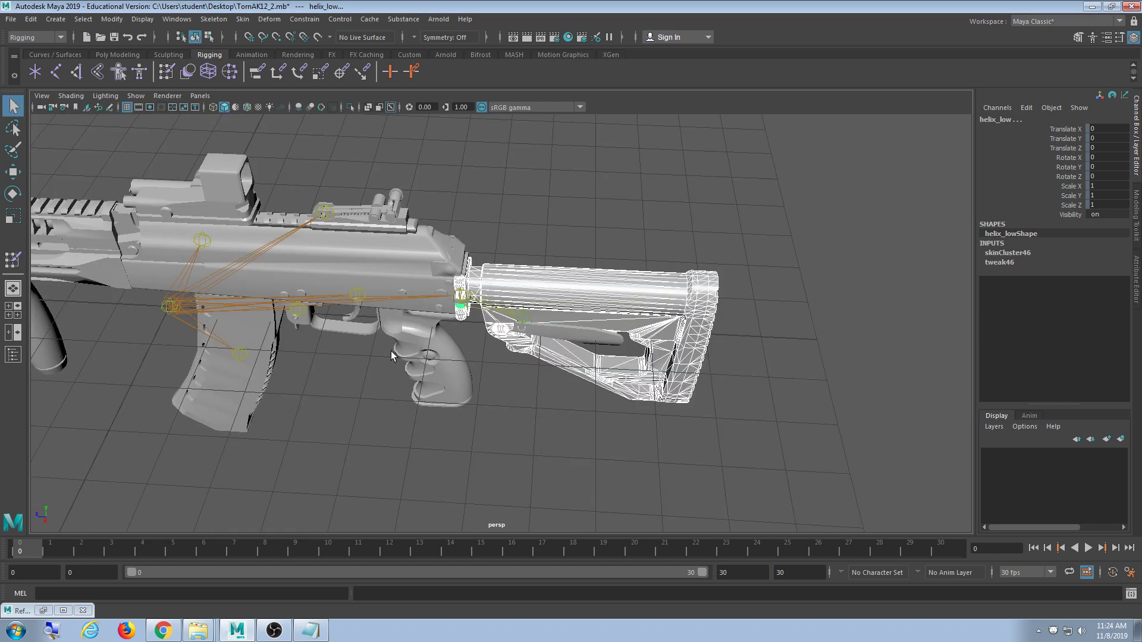
- Fold the stock with the ButtStock joint, then reset its Rotate Y to 0
left_click(464, 294)
left_click_drag(497, 345, 159, 152, "alt")
scroll(492, 368, "up", 4)
key("w")
key("e")
left_click_drag(553, 327, 494, 295, "alt")
left_click(540, 255)
scroll(505, 378, "down", 4)
left_click_drag(506, 378, 497, 433, "alt")
scroll(505, 380, "up", 4)
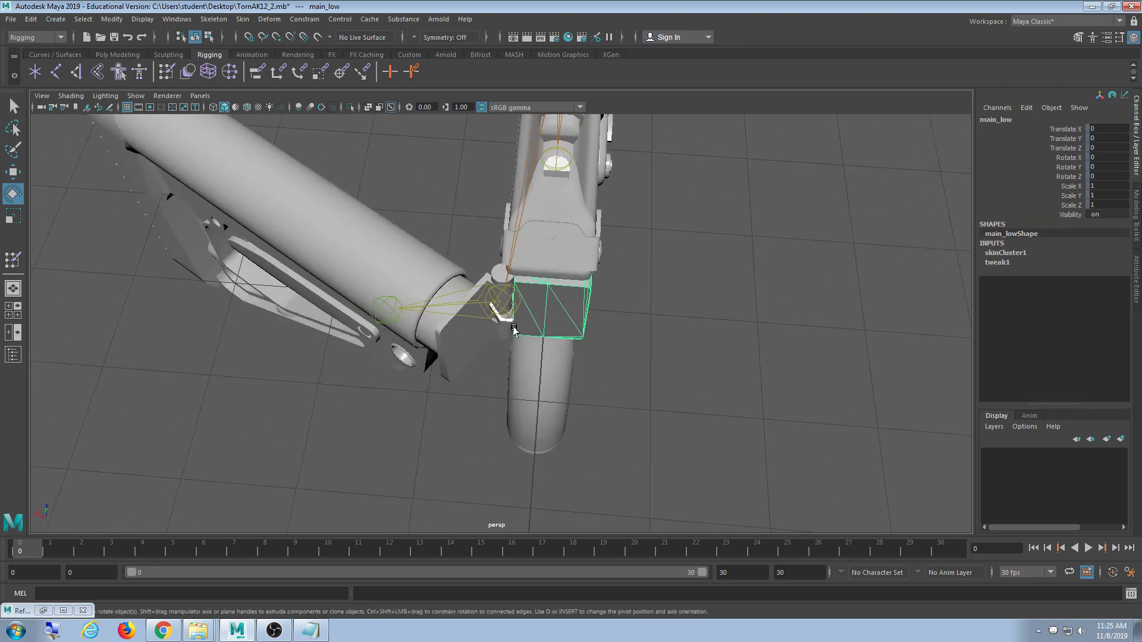
left_click(508, 303)
mouse_move(550, 386)
left_mouse_down("alt")
mouse_move(538, 327)
mouse_move(563, 381)
left_mouse_up("alt")
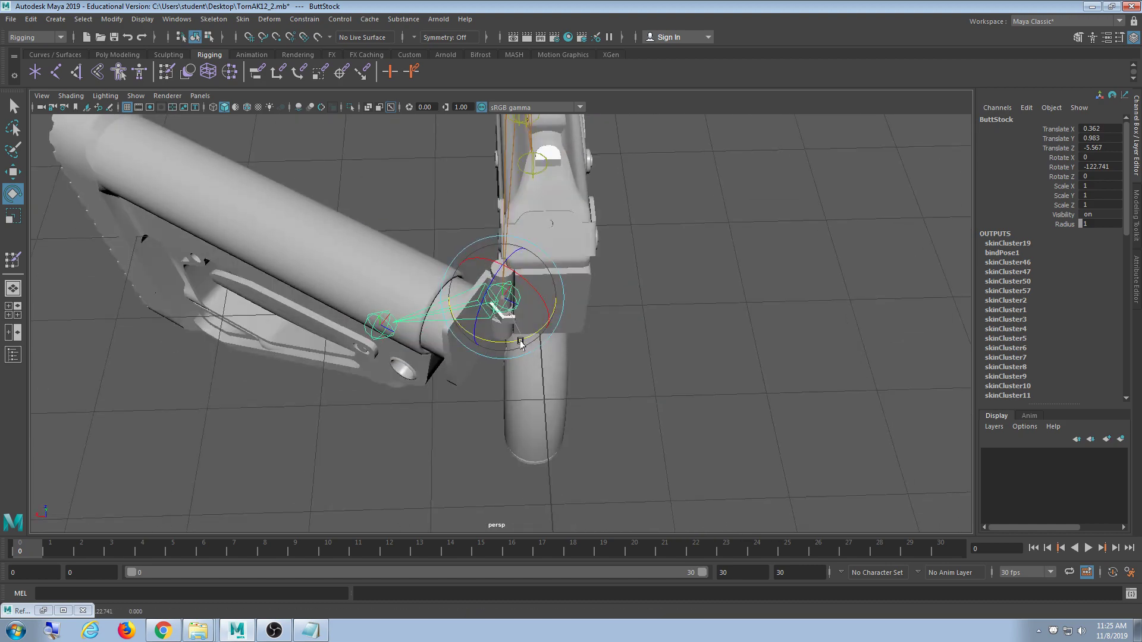
left_click_drag(521, 343, 467, 338)
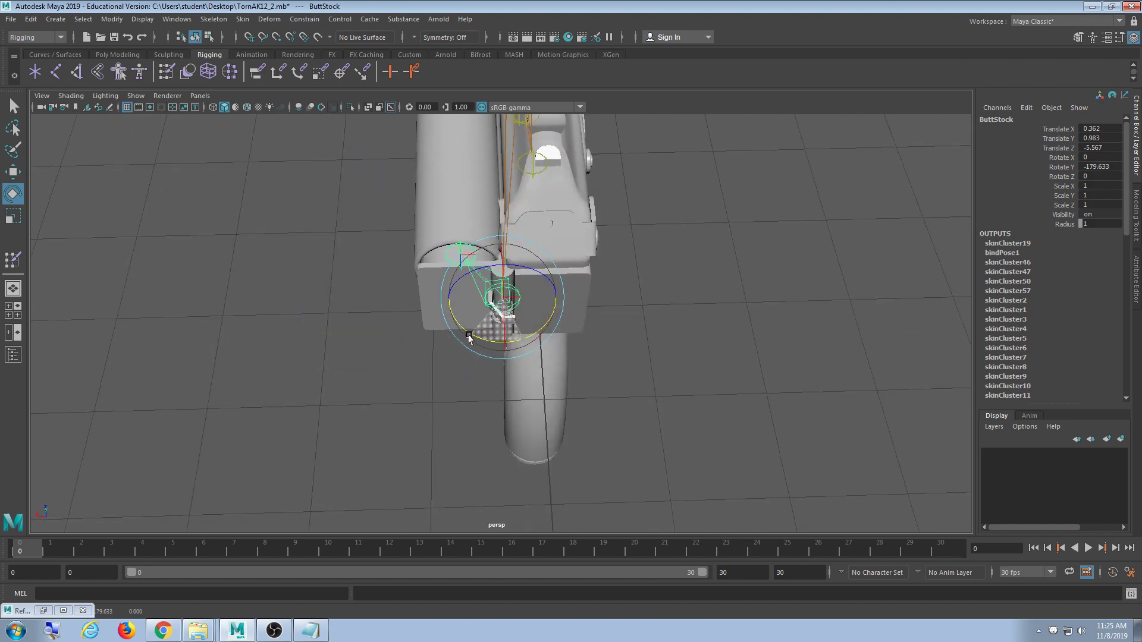
scroll(472, 438, "down", 2)
left_click_drag(472, 439, 570, 384, "alt")
left_click_drag(459, 402, 437, 452, "alt")
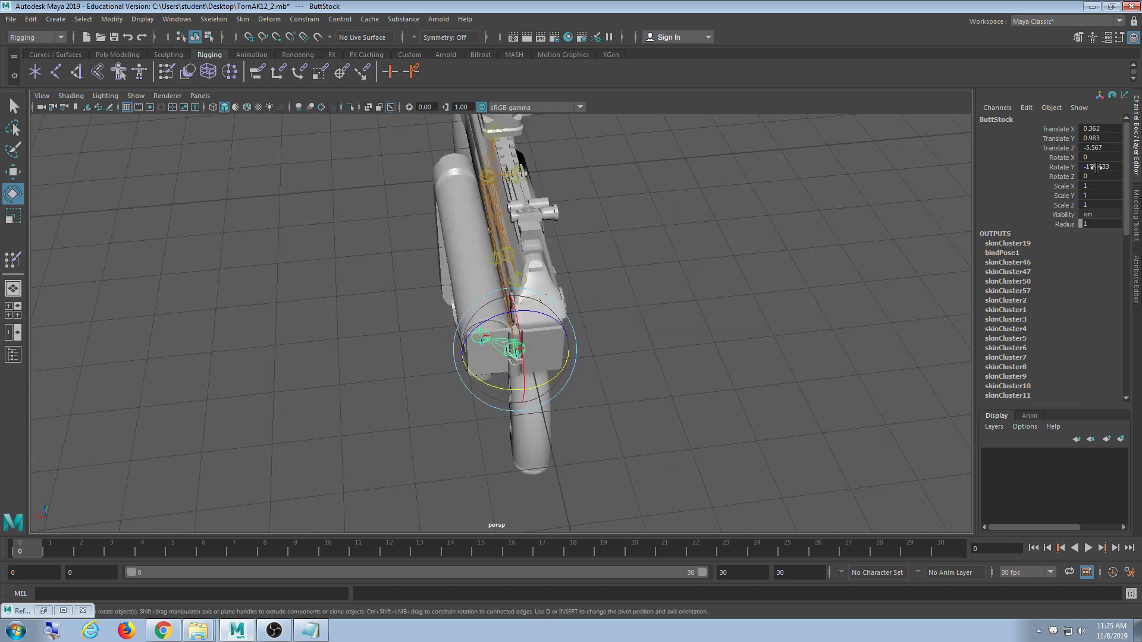
key("Return")
- Pull the Clip joint down to test the magazine deformation, then undo the move
left_click_drag(708, 342, 815, 286, "alt")
middle_click_drag(721, 387, 604, 422, "alt")
scroll(603, 422, "up", 4)
middle_click_drag(543, 367, 542, 282, "alt")
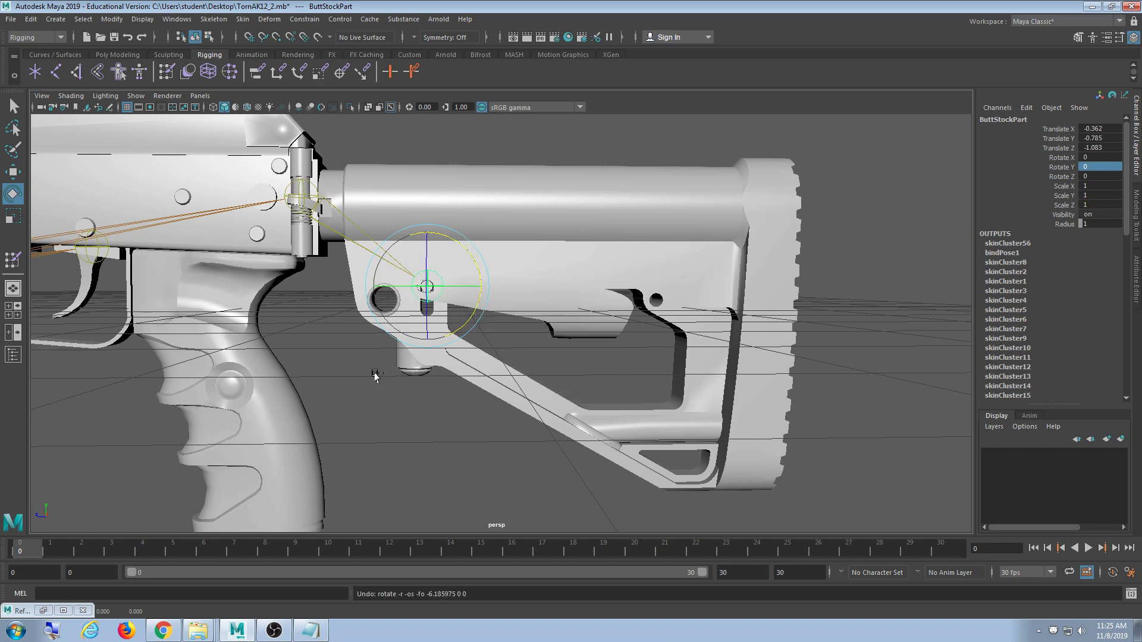
middle_click_drag(261, 342, 634, 367, "alt")
middle_click_drag(426, 349, 642, 309, "alt")
scroll(478, 369, "down", 1)
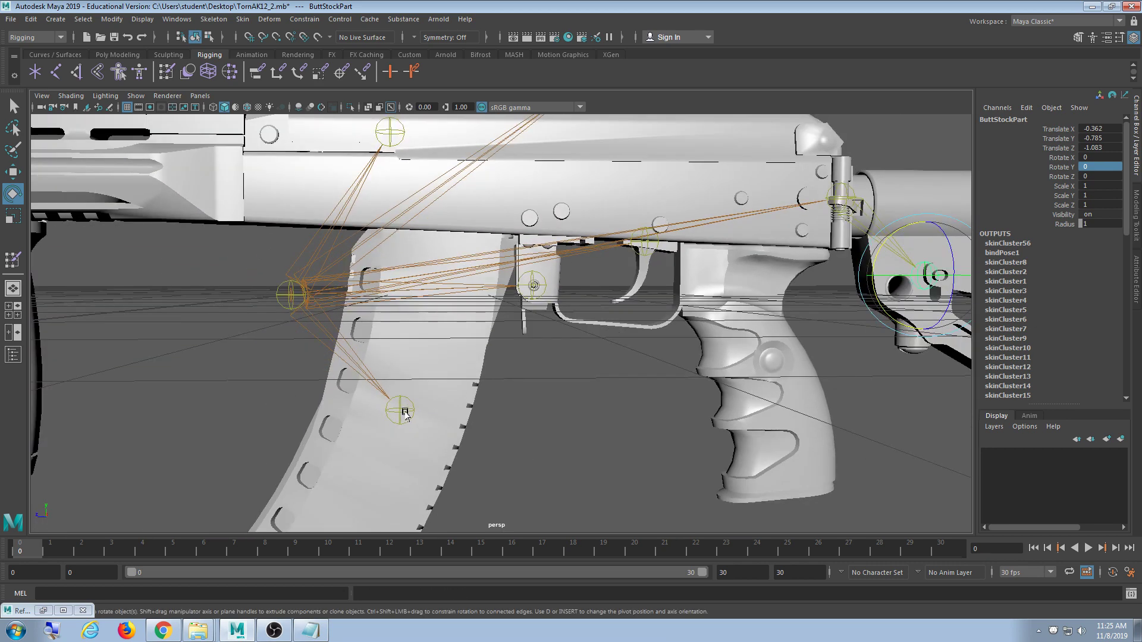
key("w")
left_click_drag(400, 410, 319, 544)
key("ctrl+z")
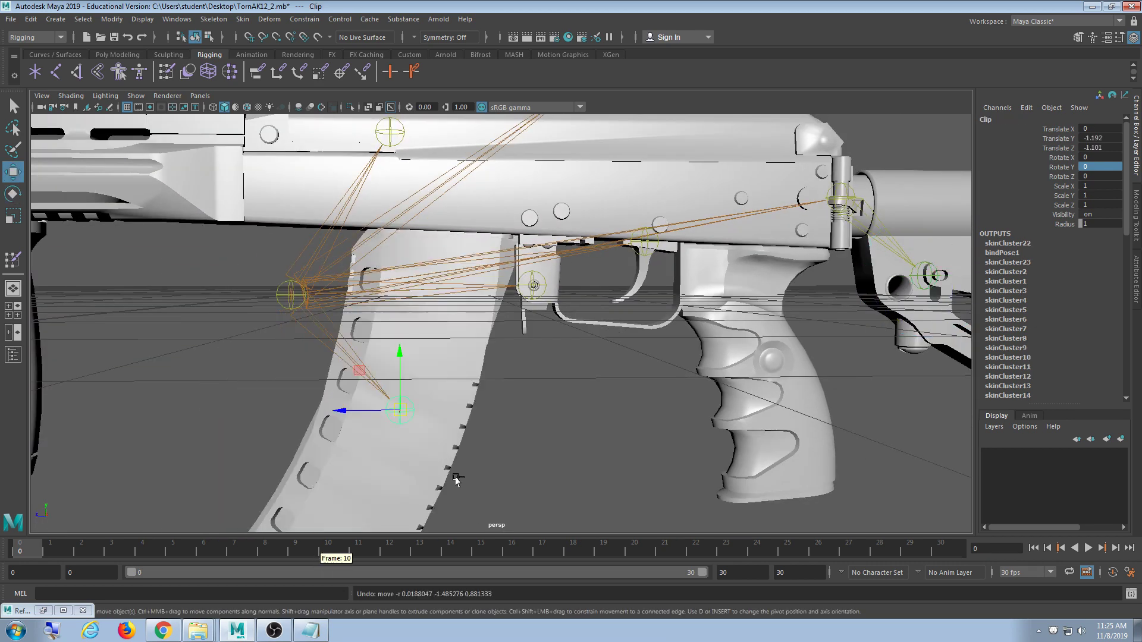
- Drag the Clip joint again in rotate mode, undo it, and frame the clip
scroll(607, 426, "down", 1)
middle_click_drag(610, 425, 589, 433, "alt")
middle_click_drag(544, 378, 511, 408, "alt")
middle_click_drag(457, 448, 500, 342, "alt")
scroll(487, 348, "up", 2)
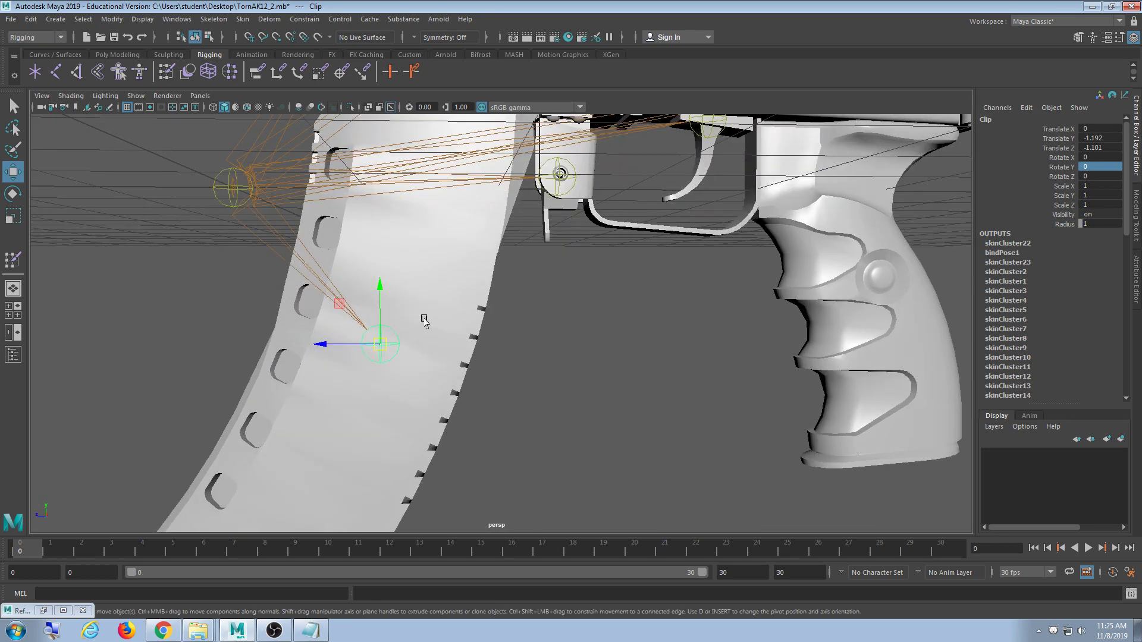
key("e")
scroll(503, 364, "down", 3)
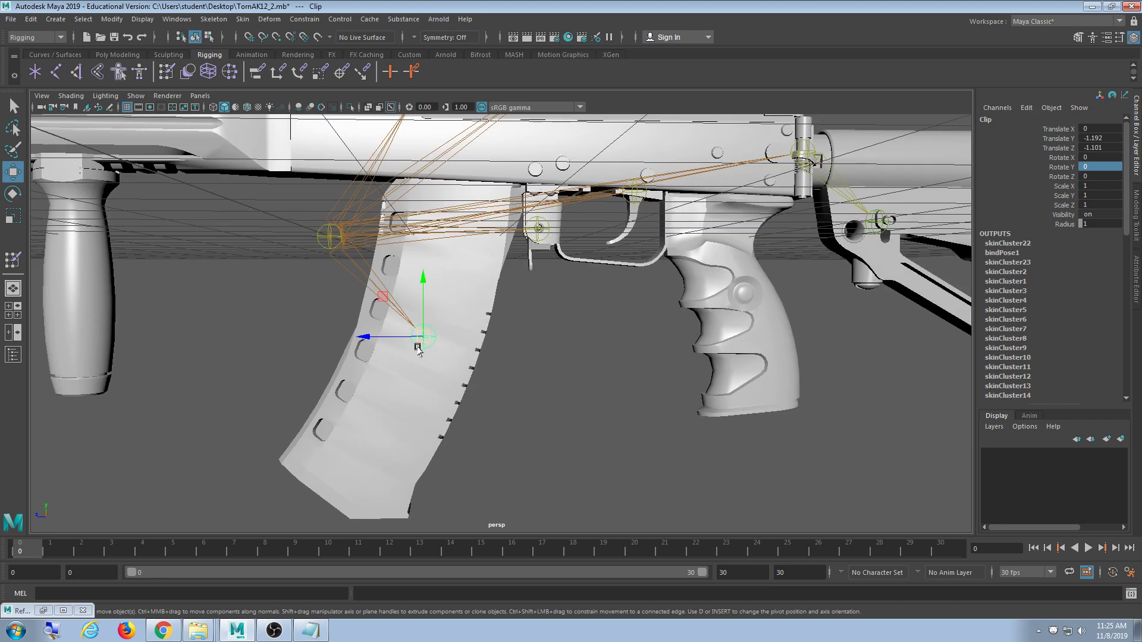
left_click_drag(422, 338, 302, 469)
left_click_drag(498, 459, 493, 372, "alt")
key("ctrl+z")
key("f")
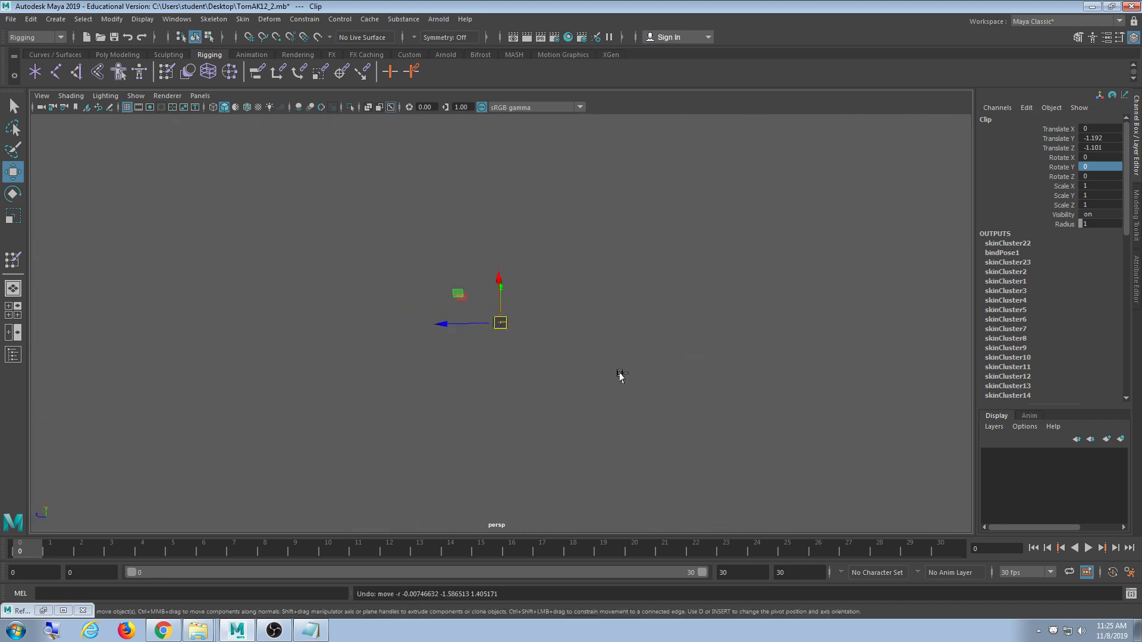
- Test-rotate and test-move the Lock joint, undoing both to keep it at rest
left_click_drag(619, 374, 627, 393, "alt")
scroll(626, 391, "down", 5)
scroll(622, 300, "down", 8)
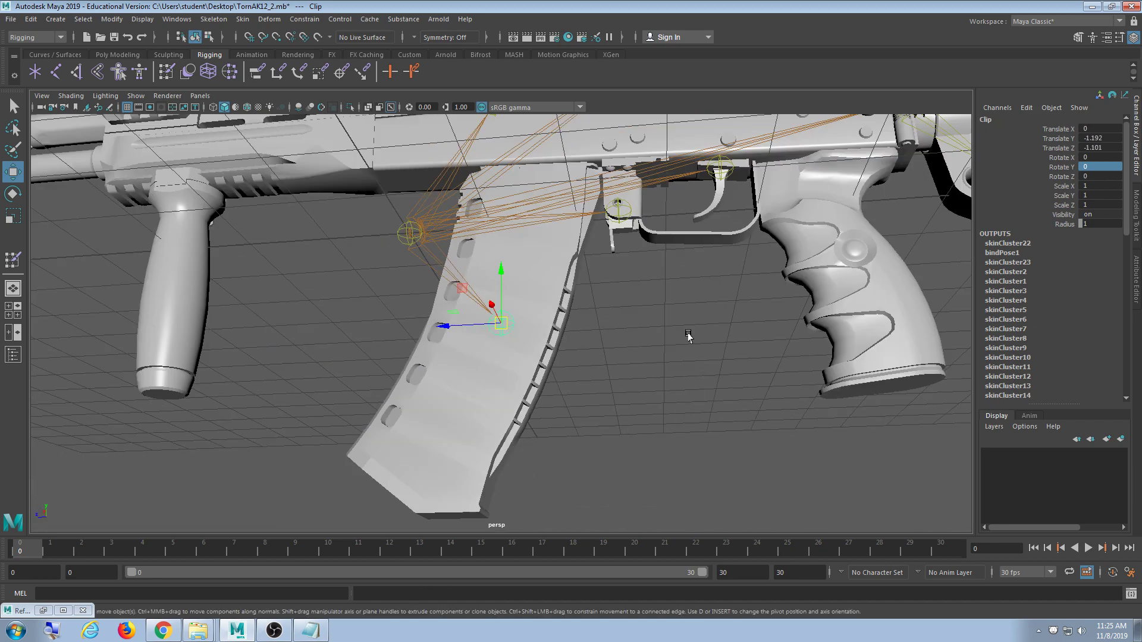
middle_click_drag(688, 334, 587, 401, "alt")
scroll(518, 441, "up", 4)
left_click(431, 420)
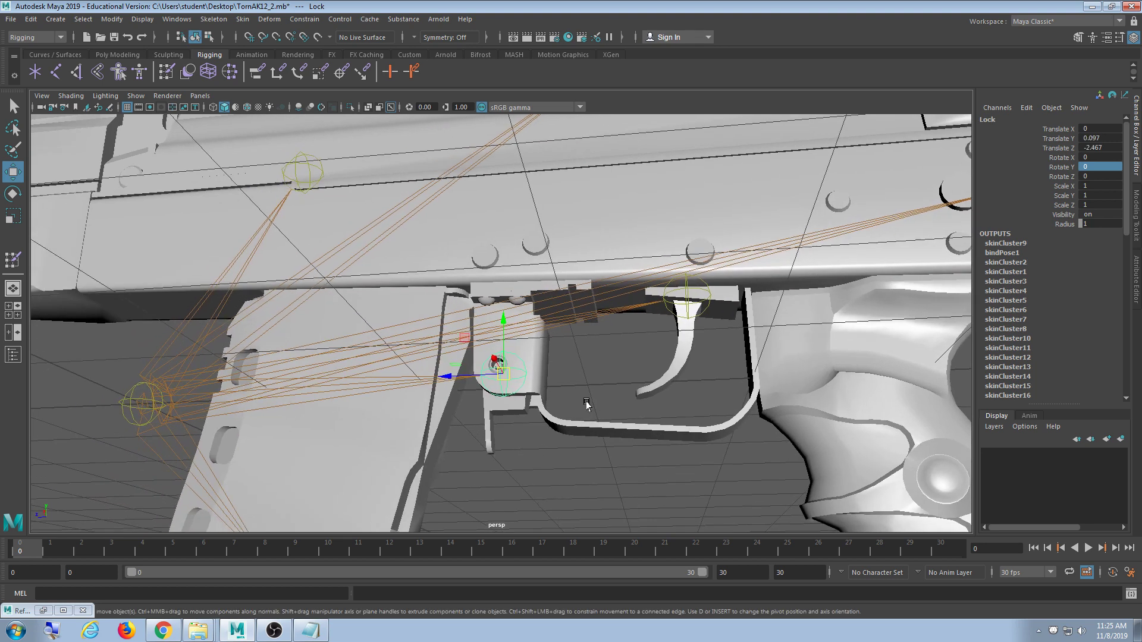
key("e")
mouse_move(534, 415)
left_mouse_down()
mouse_move(477, 429)
mouse_move(530, 407)
mouse_move(518, 415)
left_mouse_up()
key("ctrl+z")
key("w")
middle_click_drag(624, 449, 595, 445, "shift")
key("ctrl+z")
- Select trigger_low and then the Trigger joint
middle_click_drag(645, 369, 602, 441, "alt")
left_click(646, 392)
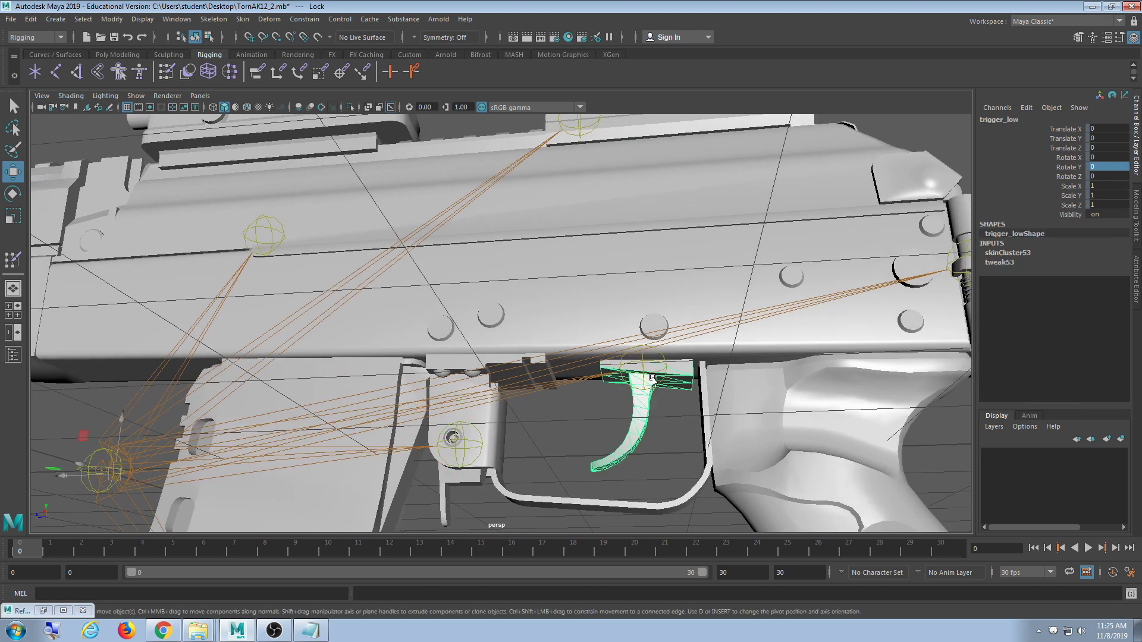
left_click(652, 386)
key("e")
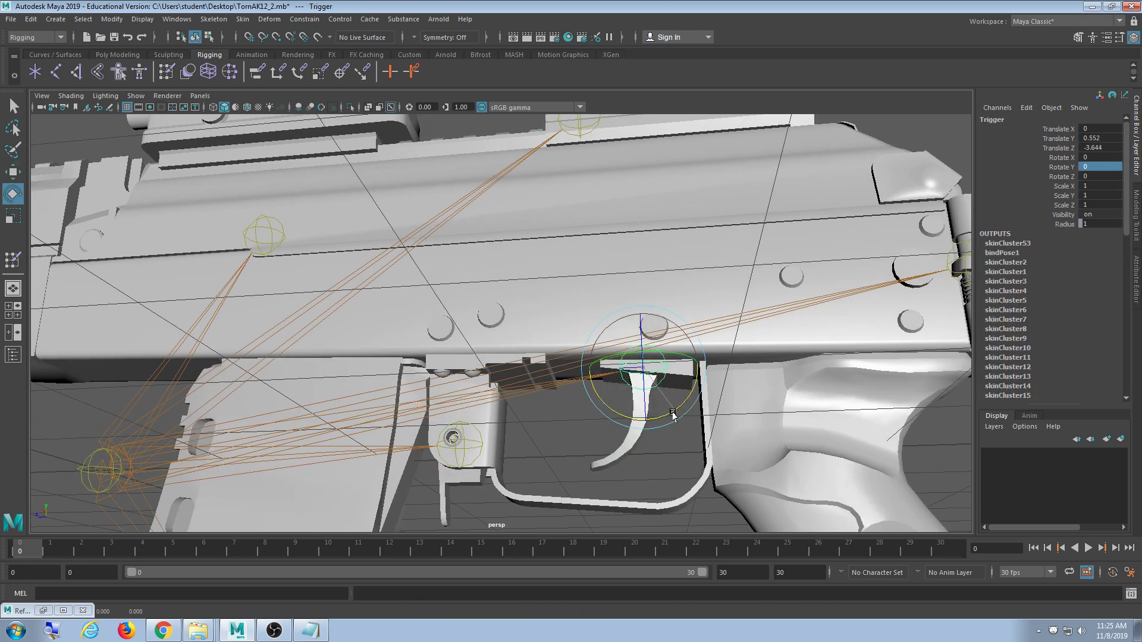
left_click_drag(651, 388, 672, 398)
key("ctrl+z")
middle_click_drag(672, 398, 560, 376, "alt")
right_click_drag(559, 376, 617, 426, "alt")
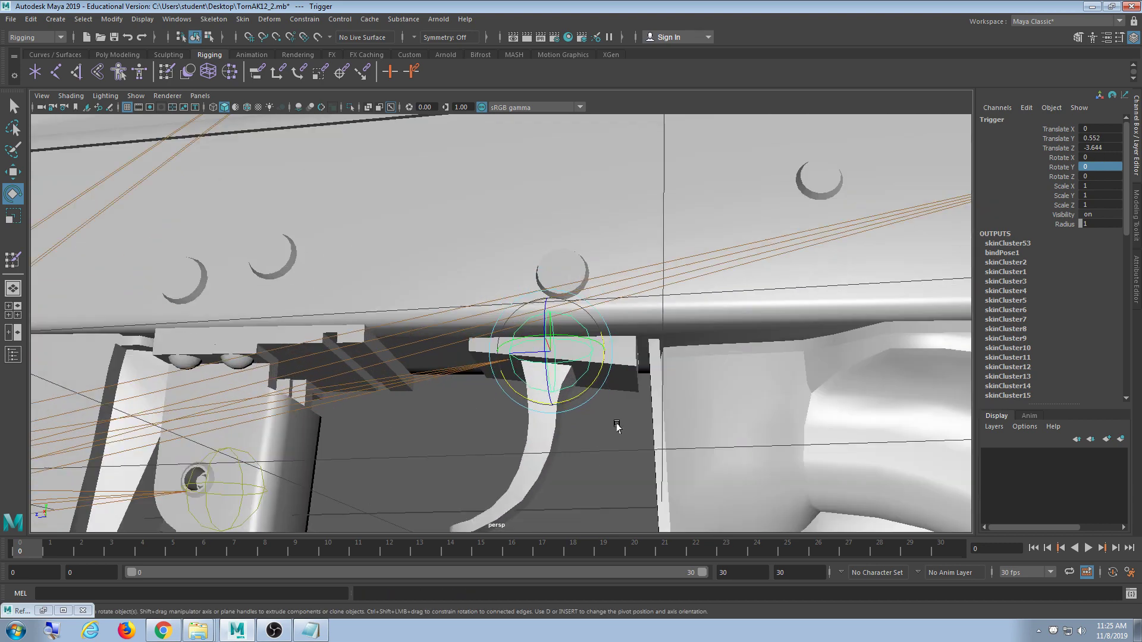
left_click_drag(617, 426, 627, 469, "alt")
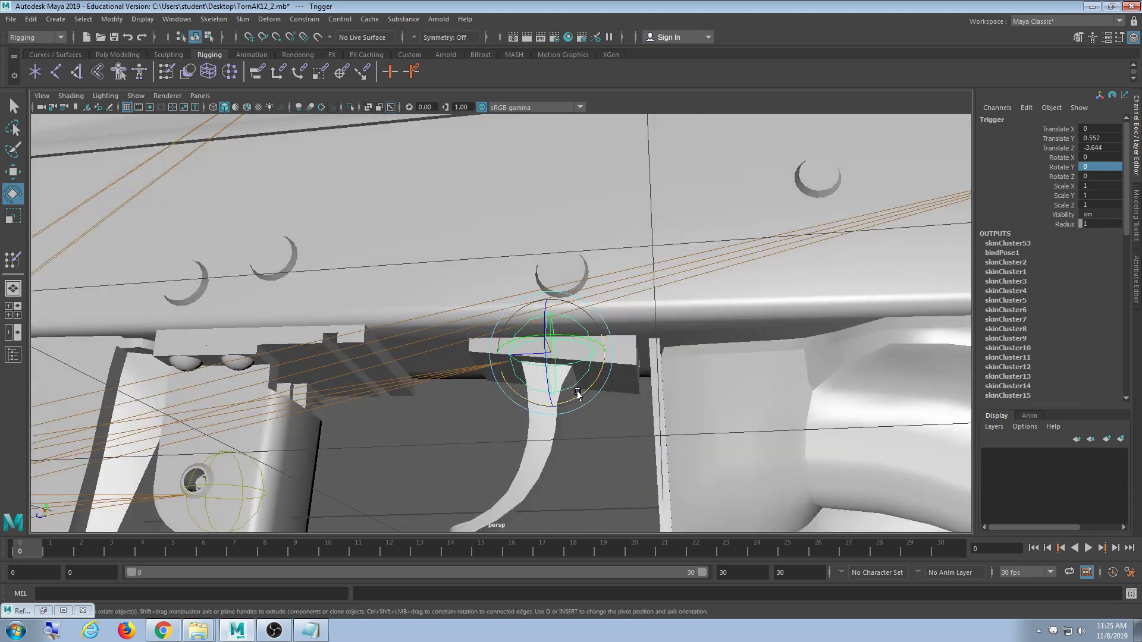
mouse_move(577, 395)
left_mouse_down()
mouse_move(564, 397)
mouse_move(576, 384)
left_mouse_up()
key("ctrl+z")
scroll(648, 465, "down", 3)
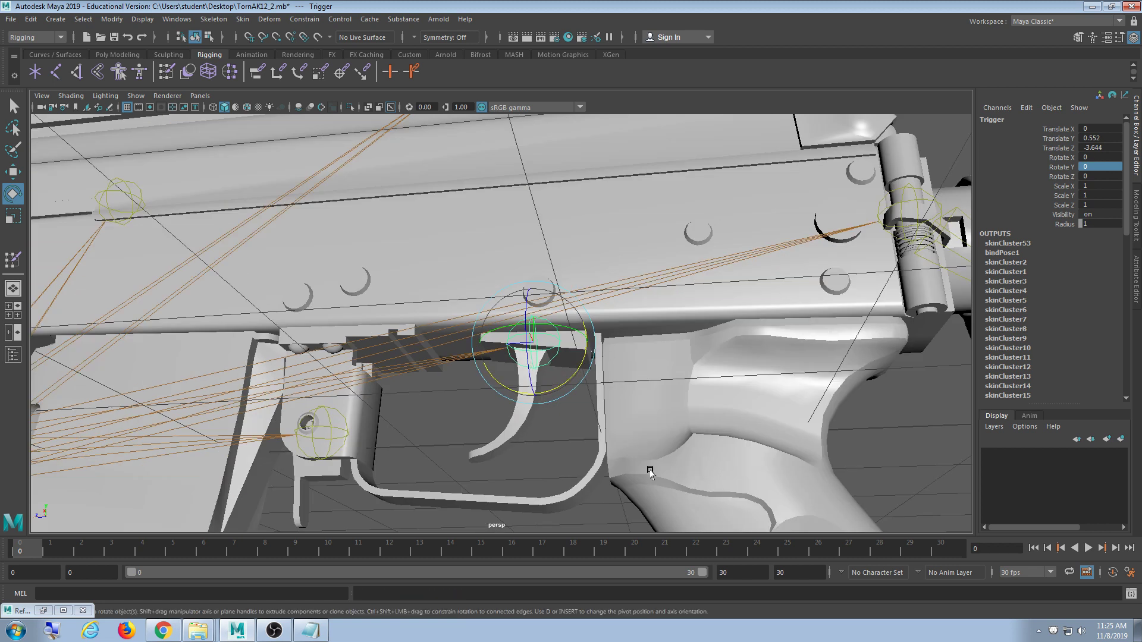
middle_click_drag(649, 465, 602, 392, "alt")
left_click_drag(603, 393, 609, 422, "alt")
scroll(608, 422, "up", 3)
middle_click_drag(553, 340, 543, 374, "alt")
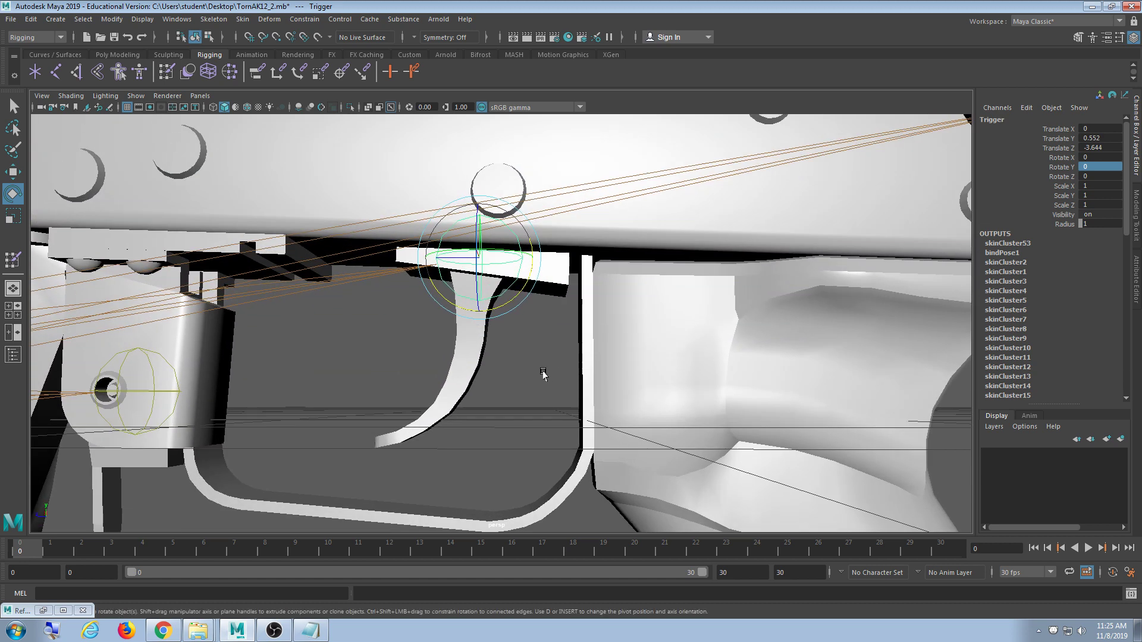
mouse_move(501, 308)
left_mouse_down()
mouse_move(483, 294)
mouse_move(512, 305)
left_mouse_up()
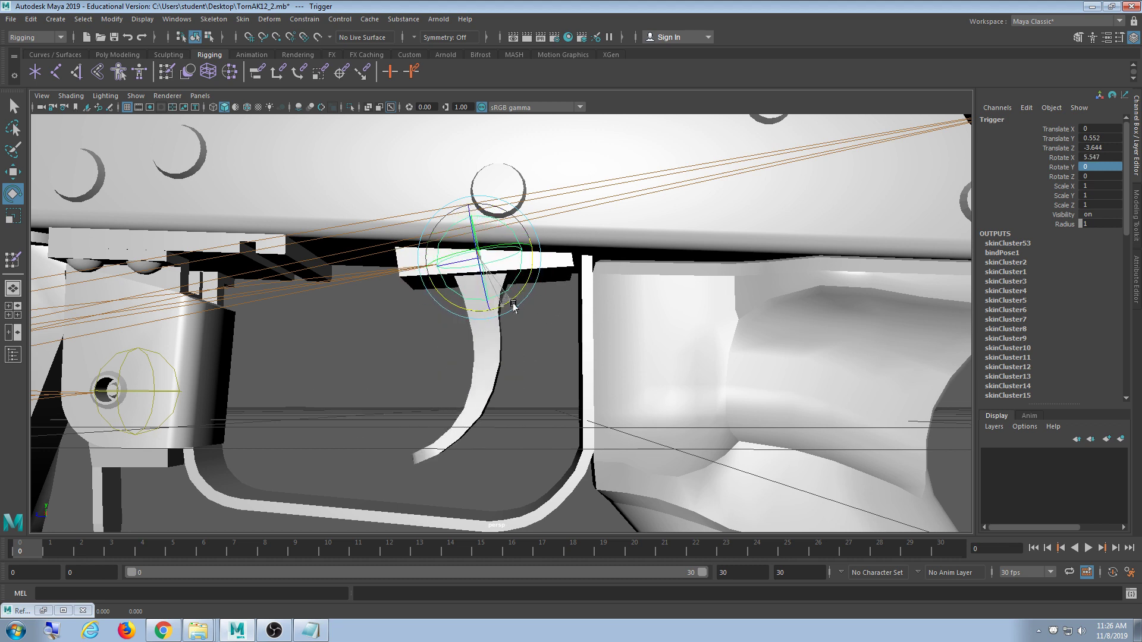
key("ctrl+z")
key("ctrl+z")
left_click(536, 367)
scroll(523, 363, "down", 4)
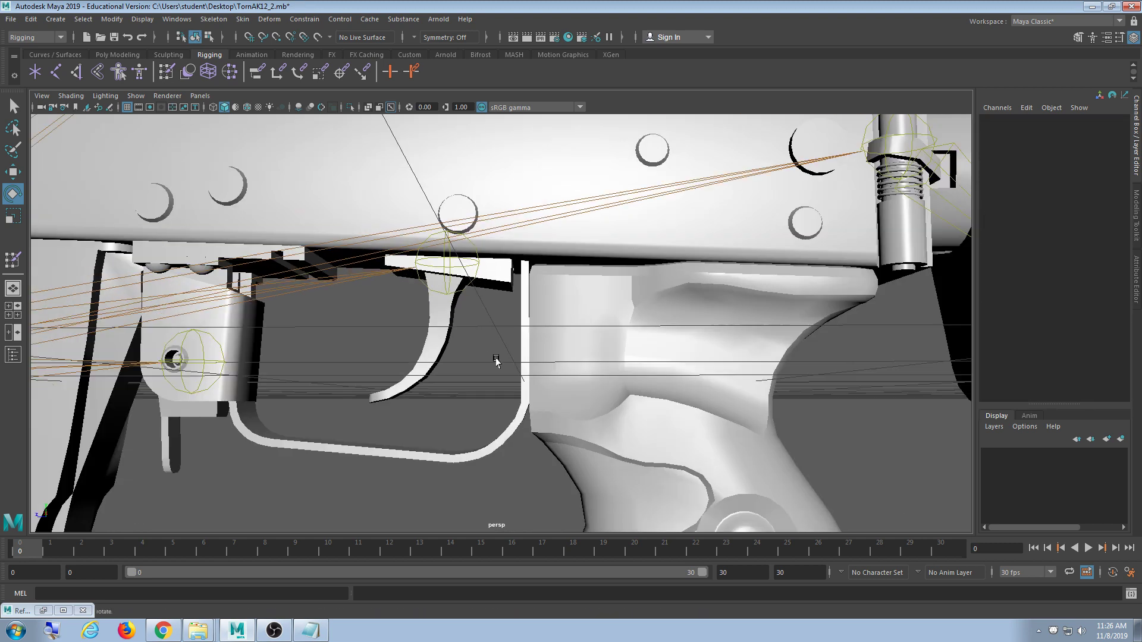
scroll(500, 363, "up", 4)
- Select the Trigger joint and undo its test rotation
left_click(440, 255)
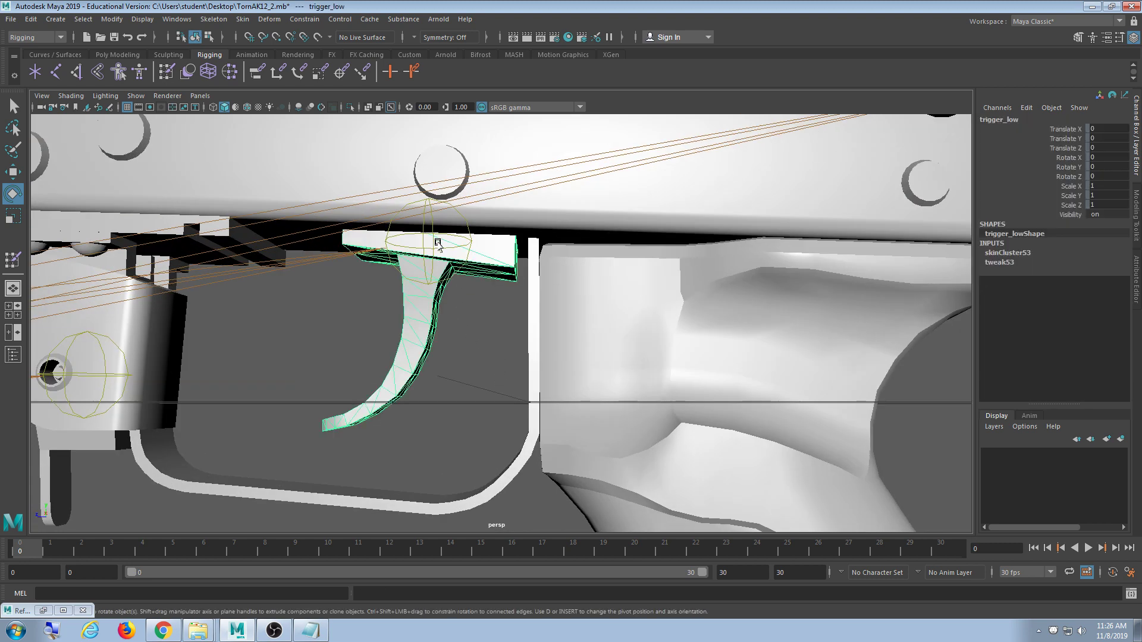
left_click(438, 247)
left_click_drag(506, 291, 473, 286, "alt")
key("ctrl+z")
key("ctrl+z")
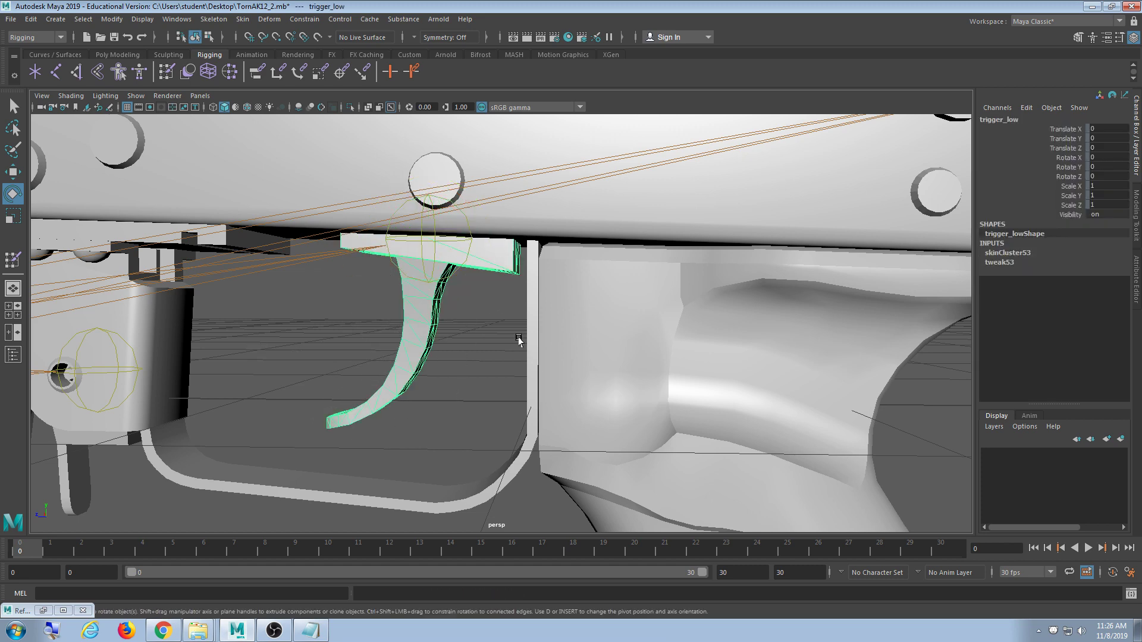
scroll(531, 352, "down", 3)
scroll(536, 357, "up", 3)
mouse_move(484, 351)
left_mouse_down("alt")
mouse_move(498, 324)
mouse_move(503, 412)
mouse_move(510, 380)
mouse_move(463, 352)
left_mouse_up("alt")
scroll(501, 348, "up", 3)
- Switch to wireframe and test-rotate the Trigger joint, resetting it to zero
key("4")
scroll(494, 380, "up", 2)
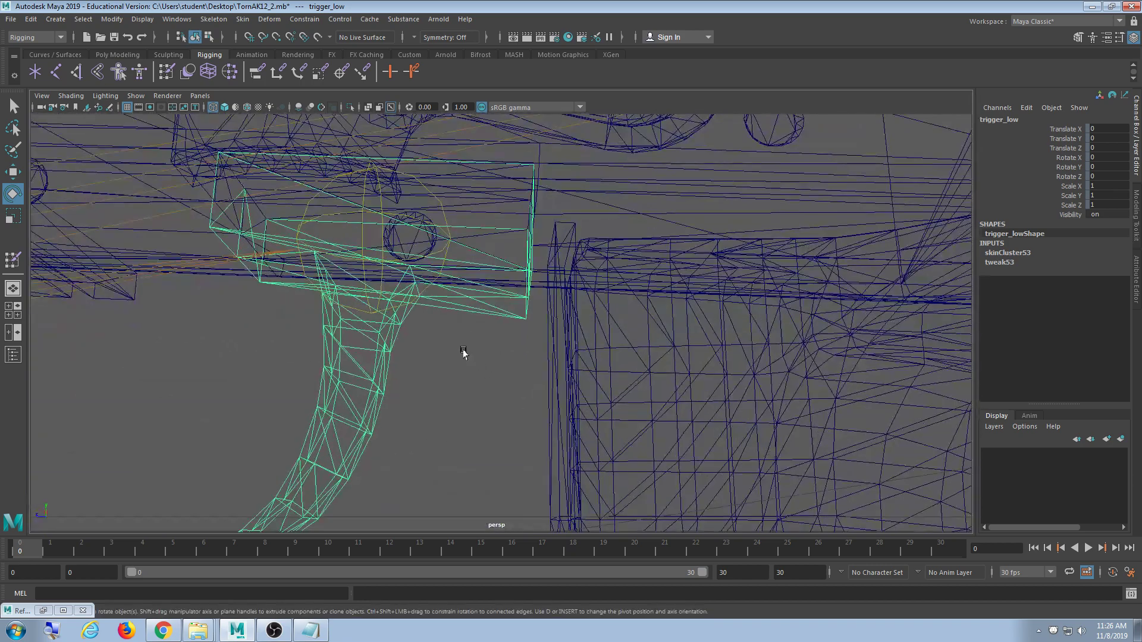
left_click(424, 289)
left_click_drag(408, 273, 390, 289)
key("ctrl+z")
left_click_drag(451, 359, 459, 334, "alt")
scroll(471, 390, "up", 3)
scroll(470, 388, "down", 3)
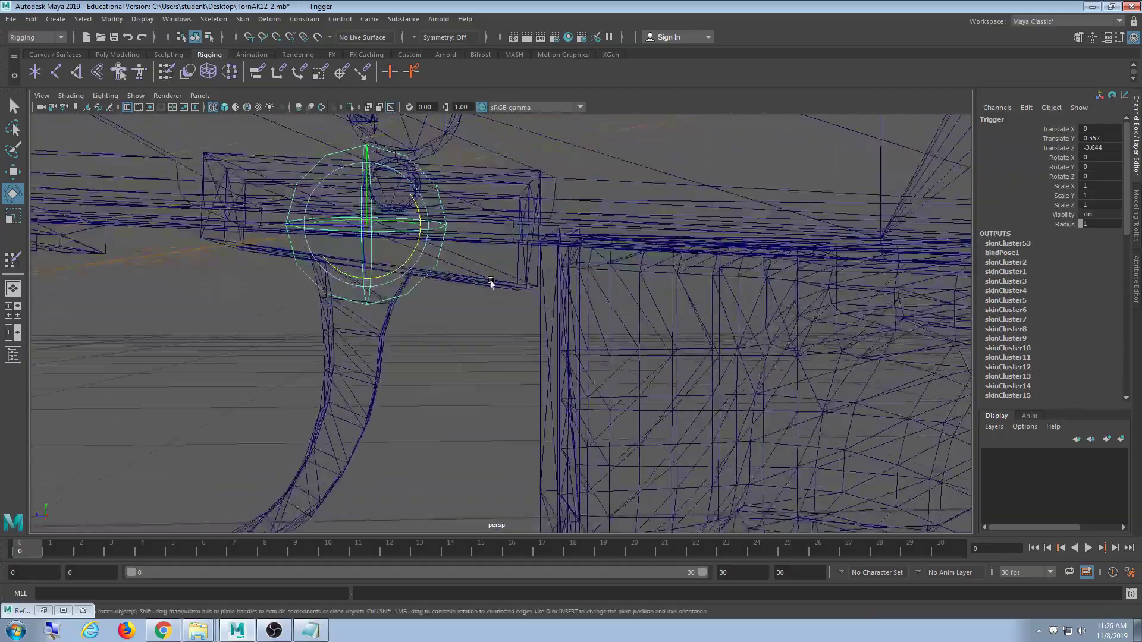
- Select the trigger_low mesh and switch it to vertex mode with F9
left_click(492, 283)
mouse_move(490, 286)
left_mouse_down("alt")
mouse_move(473, 275)
mouse_move(502, 286)
mouse_move(480, 287)
mouse_move(474, 302)
left_mouse_up("alt")
scroll(482, 327, "down", 5)
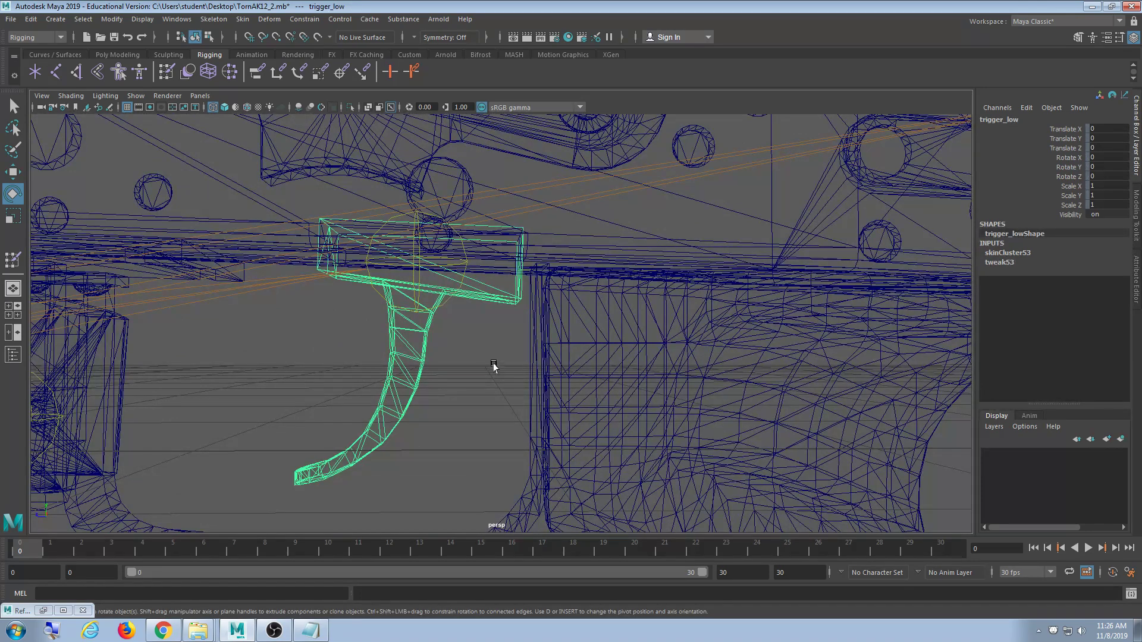
scroll(469, 390, "up", 2)
left_click_drag(469, 388, 467, 381, "alt")
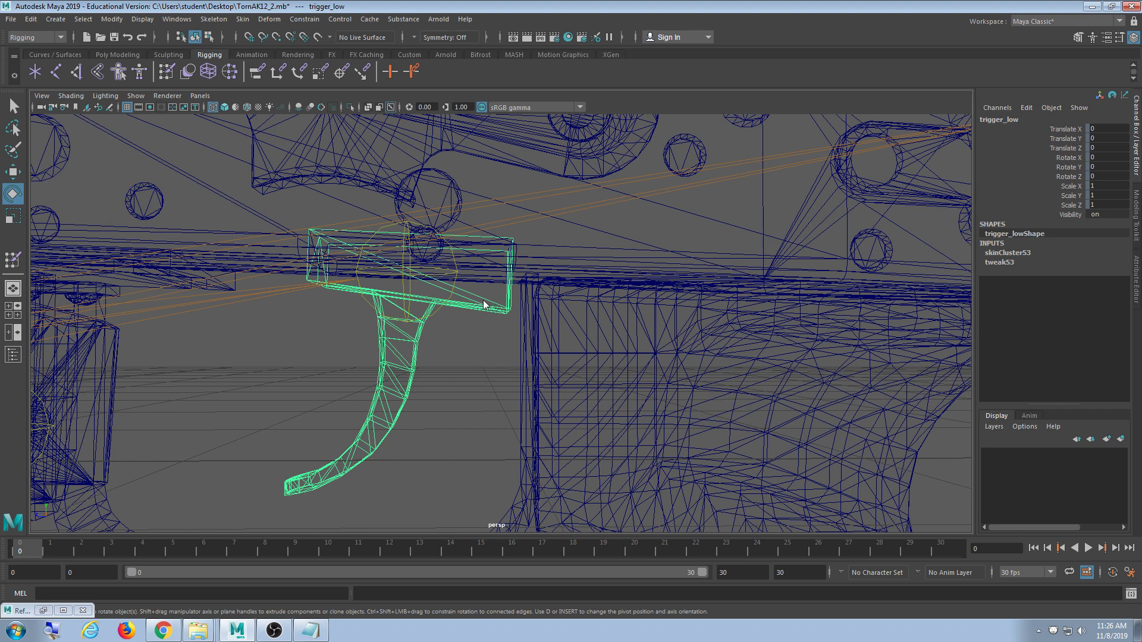
key("F9")
left_click_drag(484, 304, 483, 344, "alt")
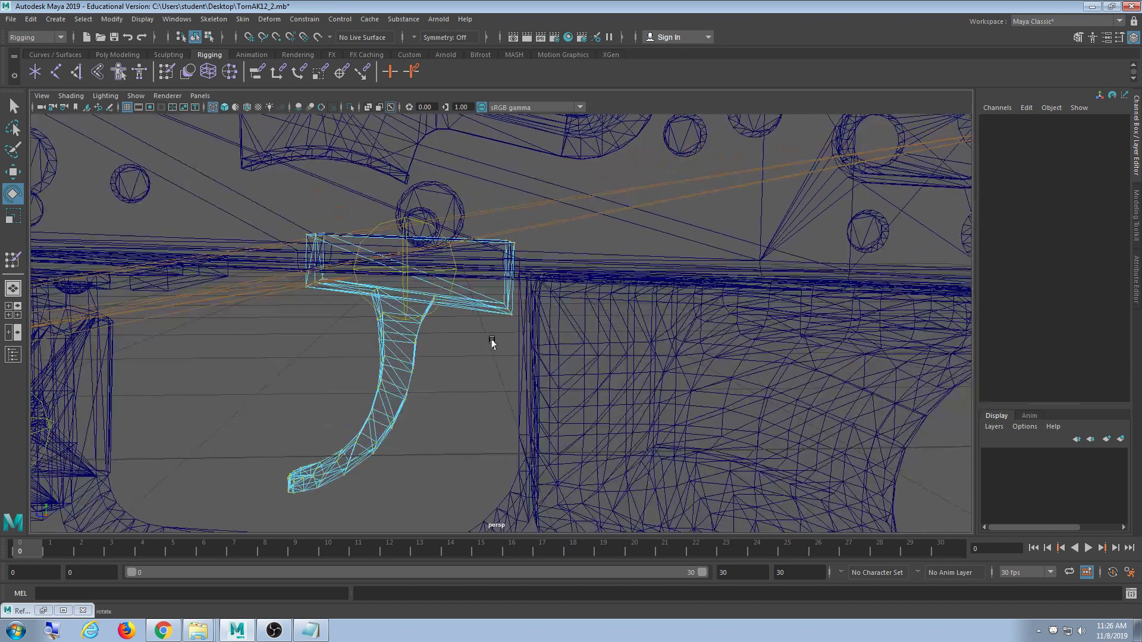
- Select a top-block vertex, grow the selection, add the corners, and return to shaded view
left_click(507, 327)
key("shift+period")
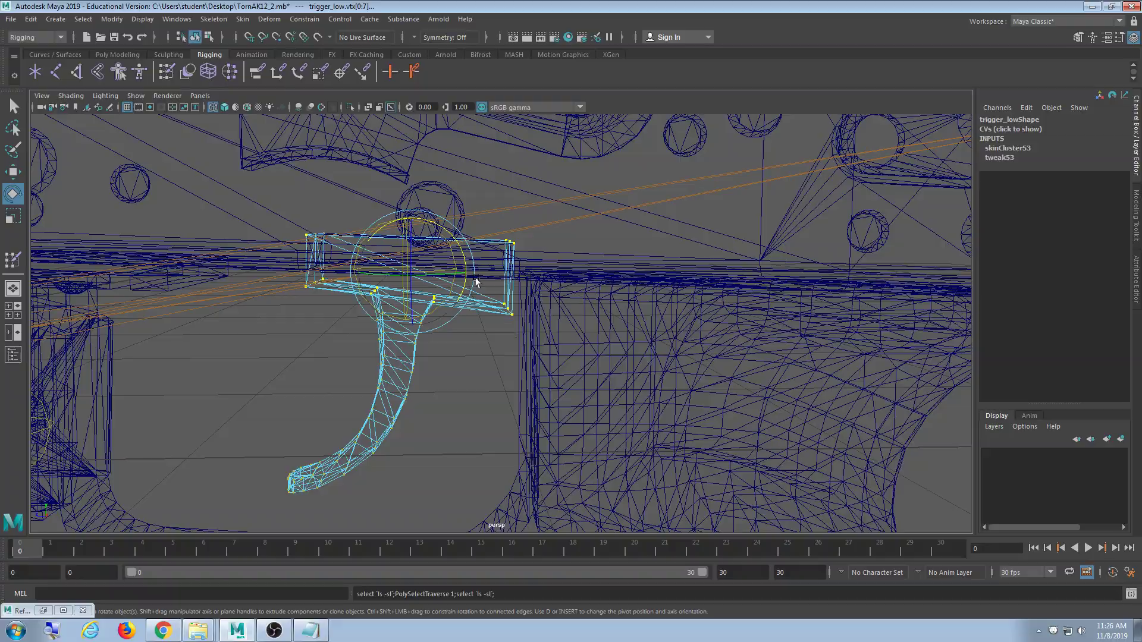
left_click_drag(365, 366, 477, 385, "alt")
scroll(455, 372, "up", 10)
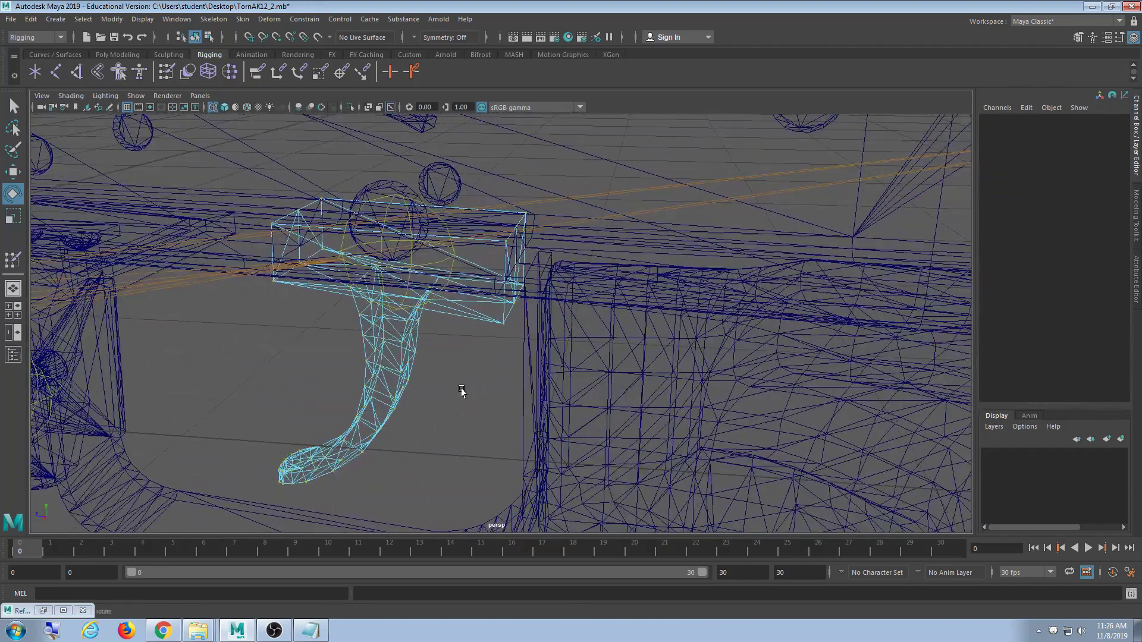
left_click_drag(474, 397, 532, 390, "alt")
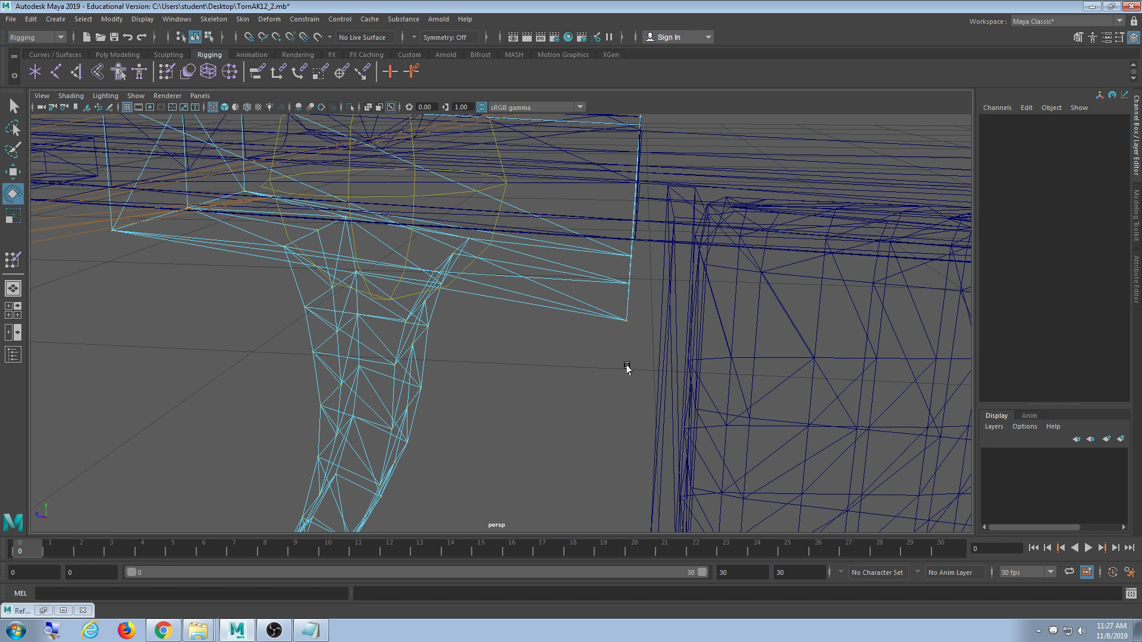
left_click(628, 320)
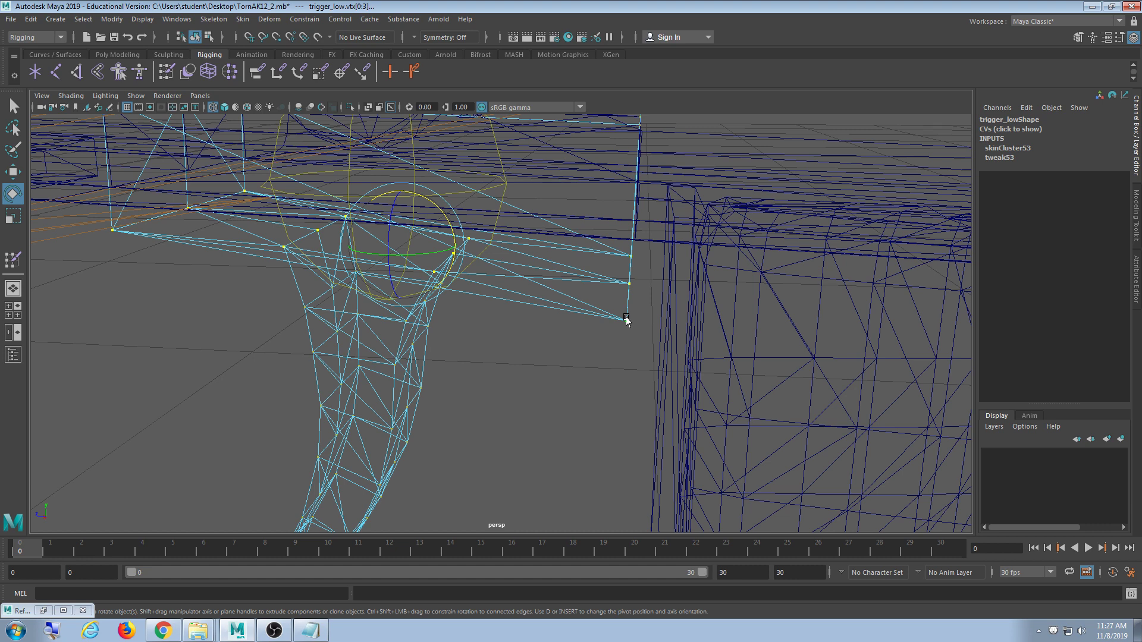
key("5")
scroll(620, 384, "down", 3)
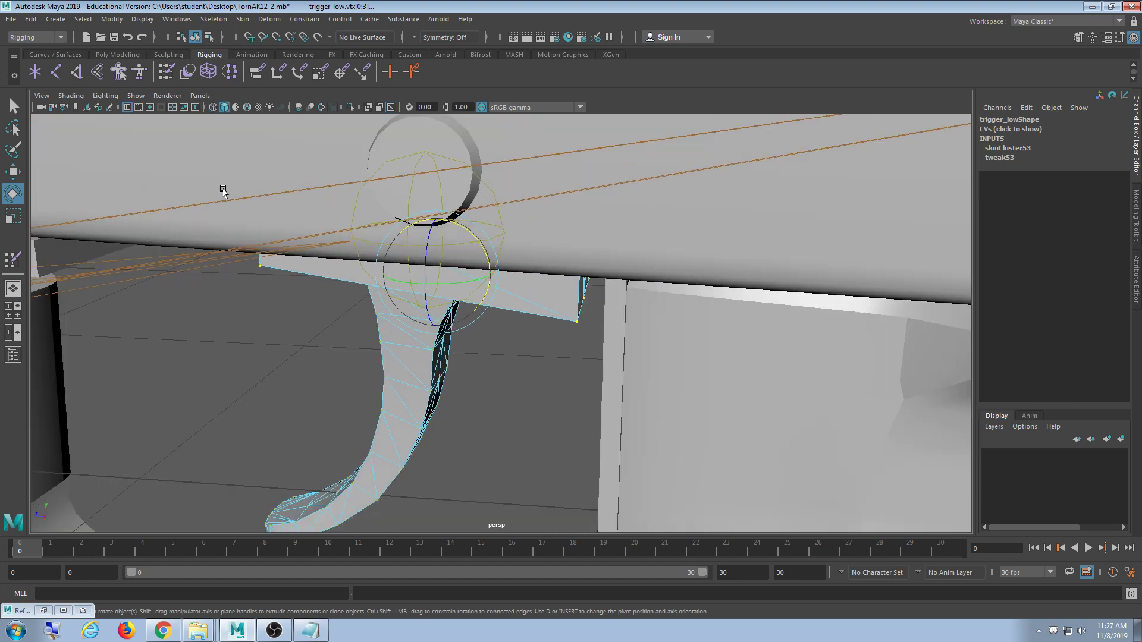
- Flood the selected top-block vertices to the root influence in Paint Skin Weights
double_click(162, 72)
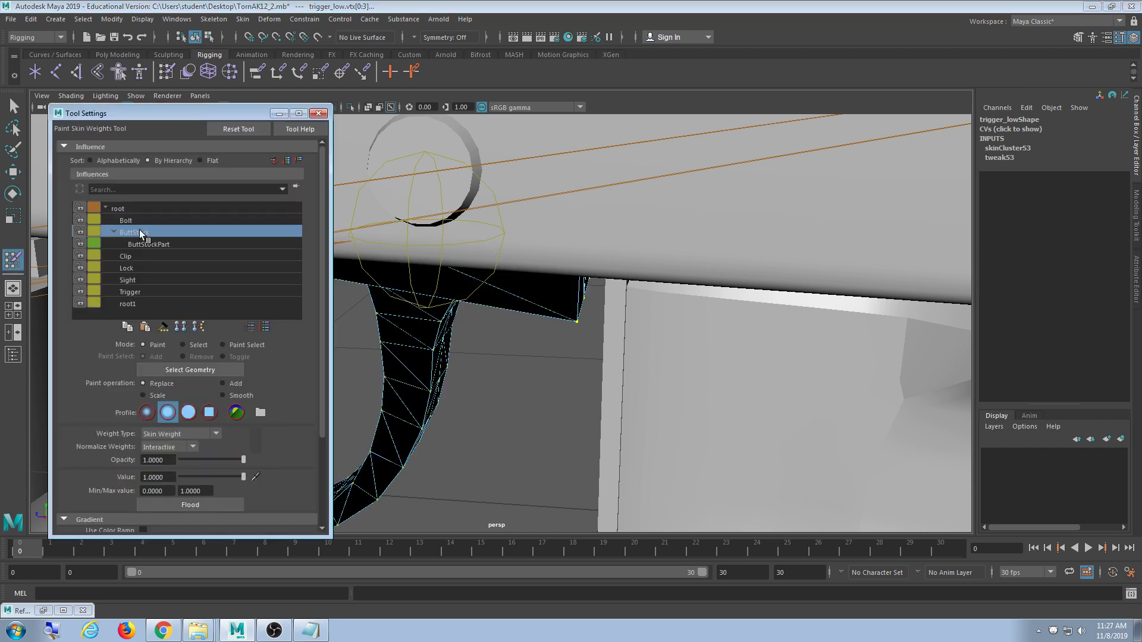
left_click(140, 209)
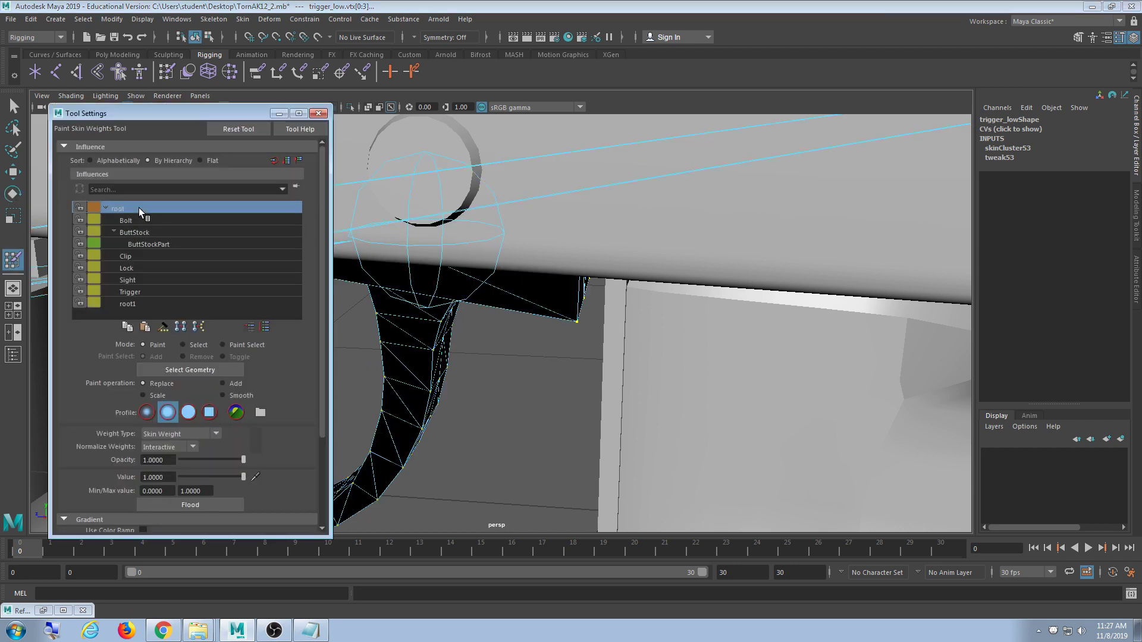
left_click(222, 508)
left_click_drag(524, 452, 544, 399, "alt")
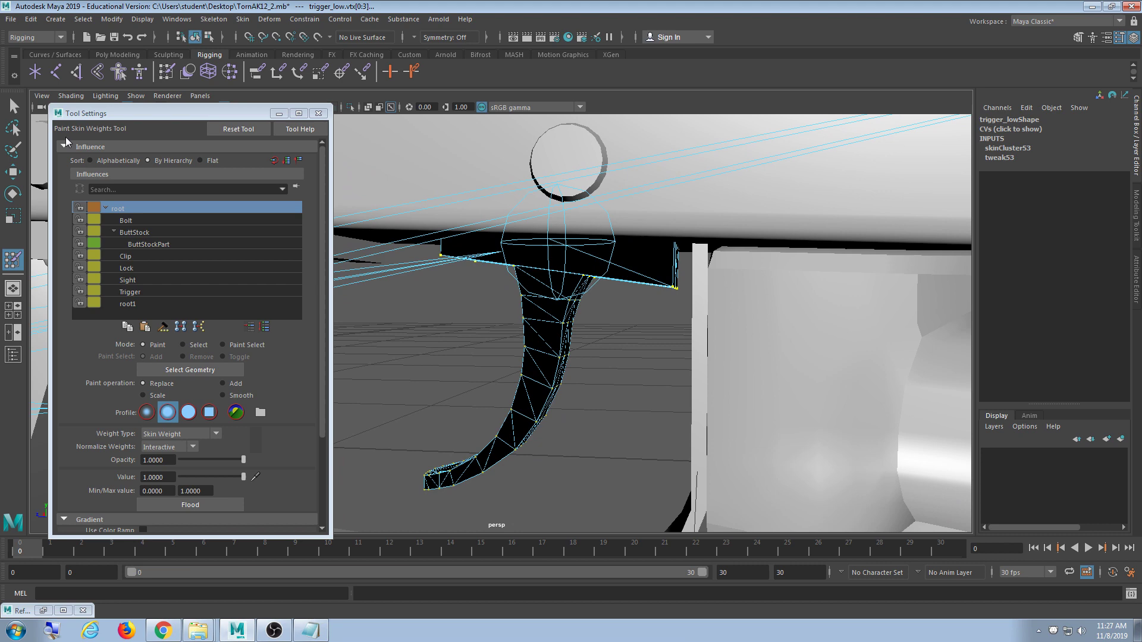
- Select the Trigger joint and test-rotate it, undoing the rotation
left_click(13, 106)
left_click(569, 307)
left_click(564, 244)
key("w")
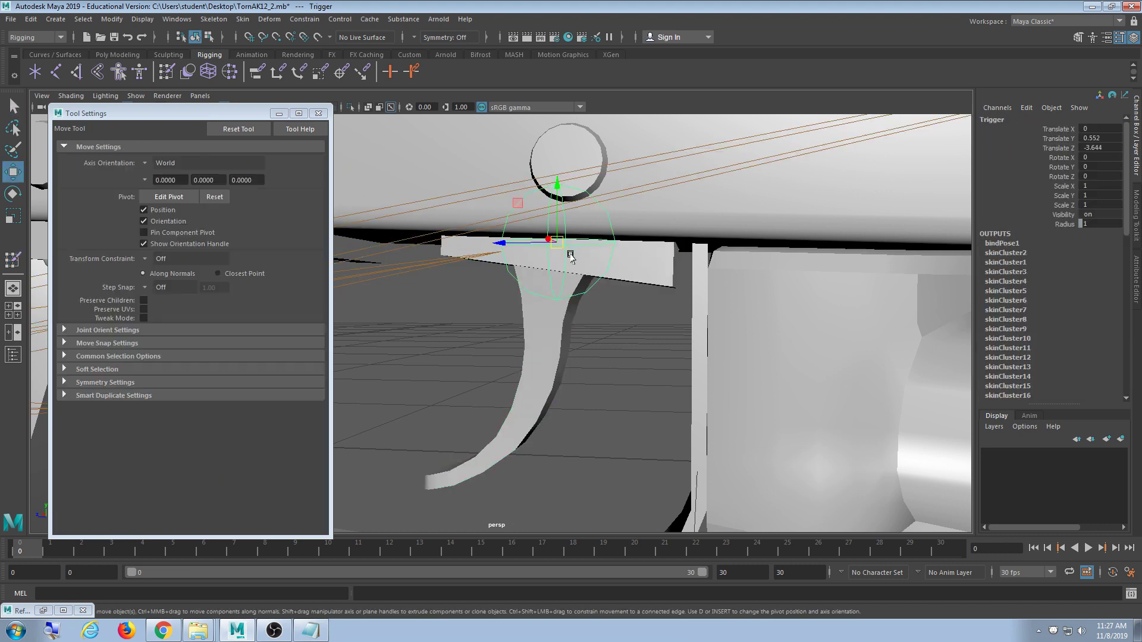
key("e")
left_click_drag(602, 218, 612, 254)
key("ctrl+z")
key("ctrl+z")
key("ctrl+z")
key("ctrl+z")
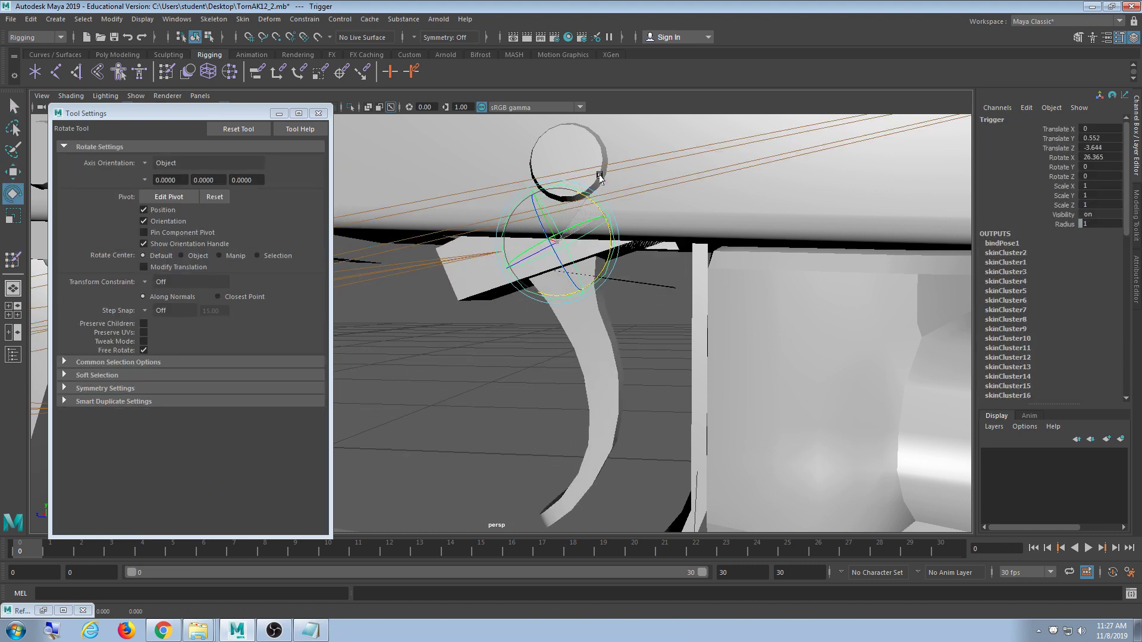
- Swing the trigger further from below to check the block, then revert and reselect the mesh
left_click_drag(619, 420, 601, 379, "alt")
scroll(609, 329, "up", 3)
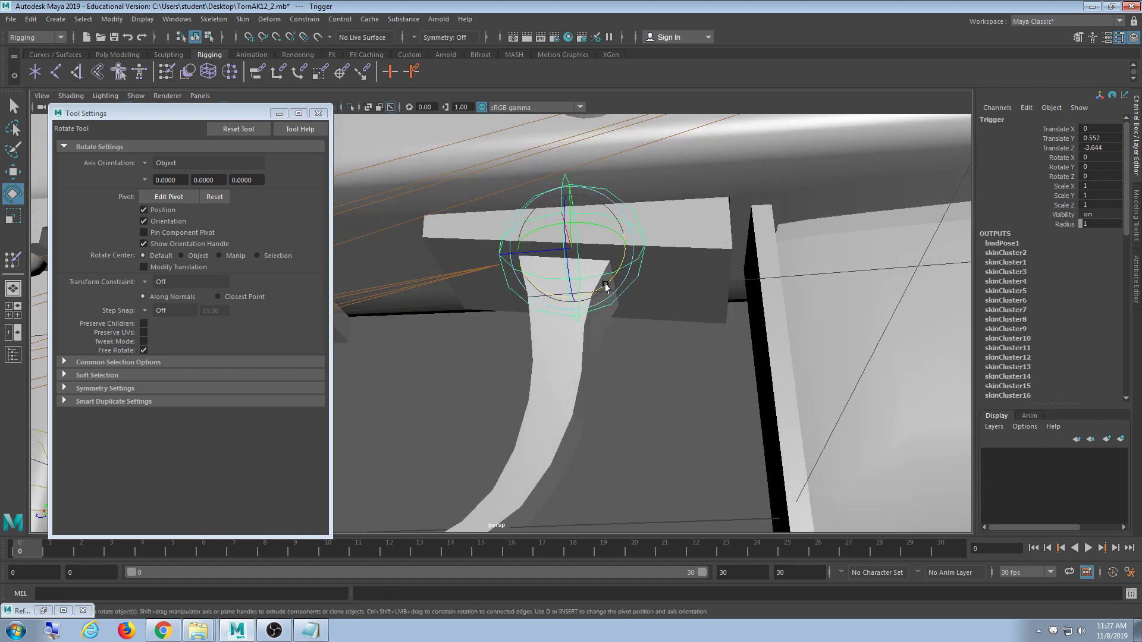
left_click_drag(607, 279, 512, 322, "alt")
left_click_drag(625, 317, 680, 351, "alt")
key("ctrl+z")
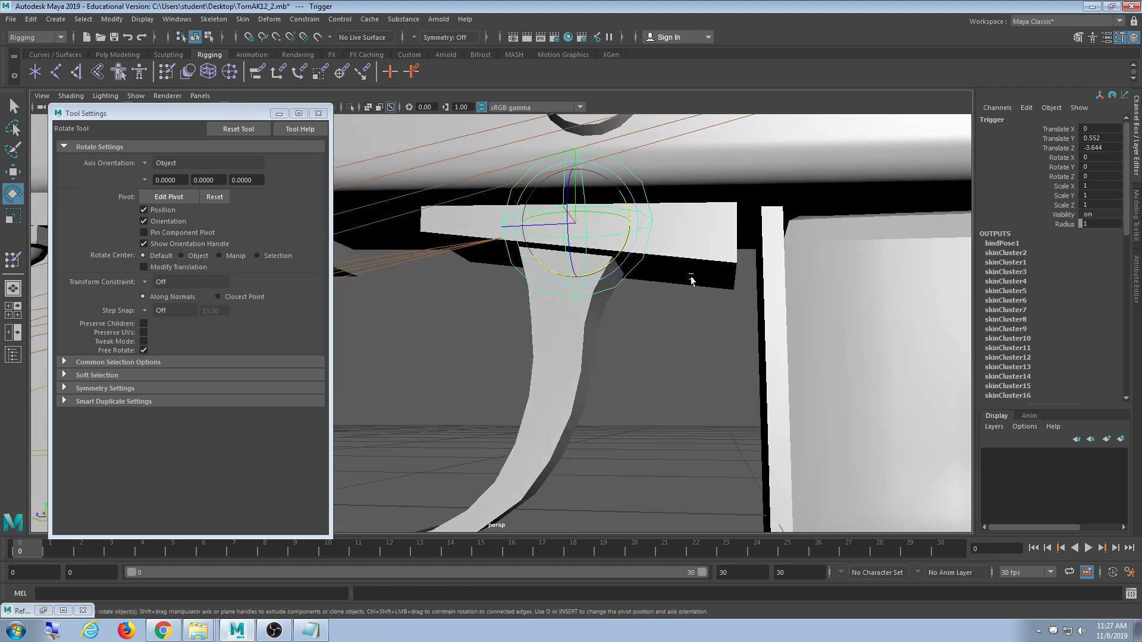
left_click(702, 255)
middle_click_drag(703, 254, 696, 287, "alt")
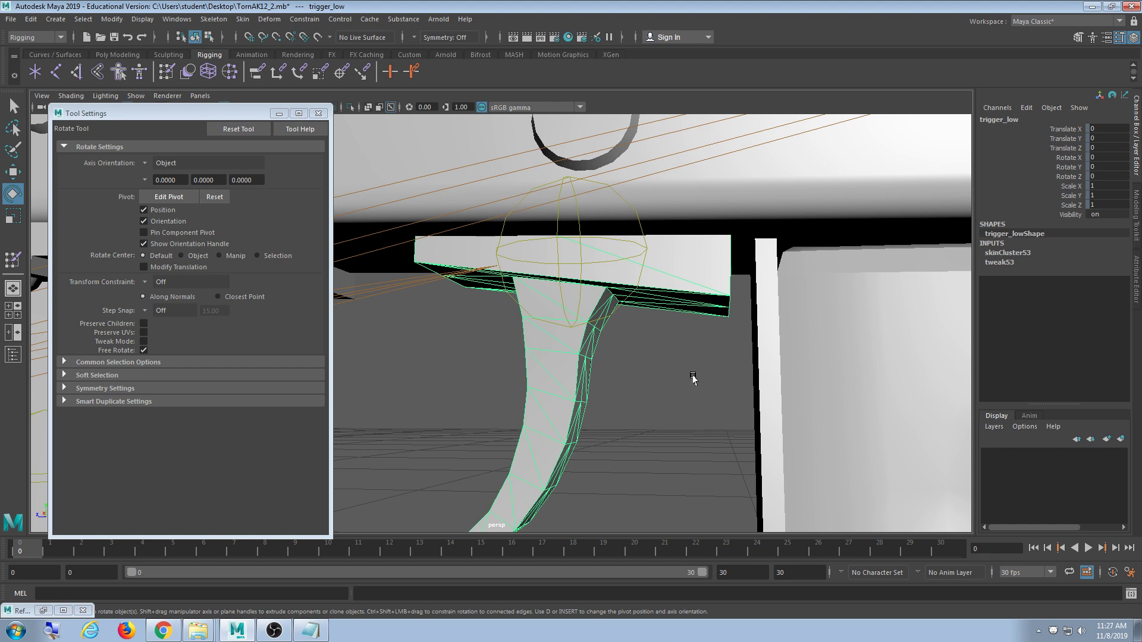
- Close the paint weights settings and view the trigger's top block in wireframe
left_click(318, 113)
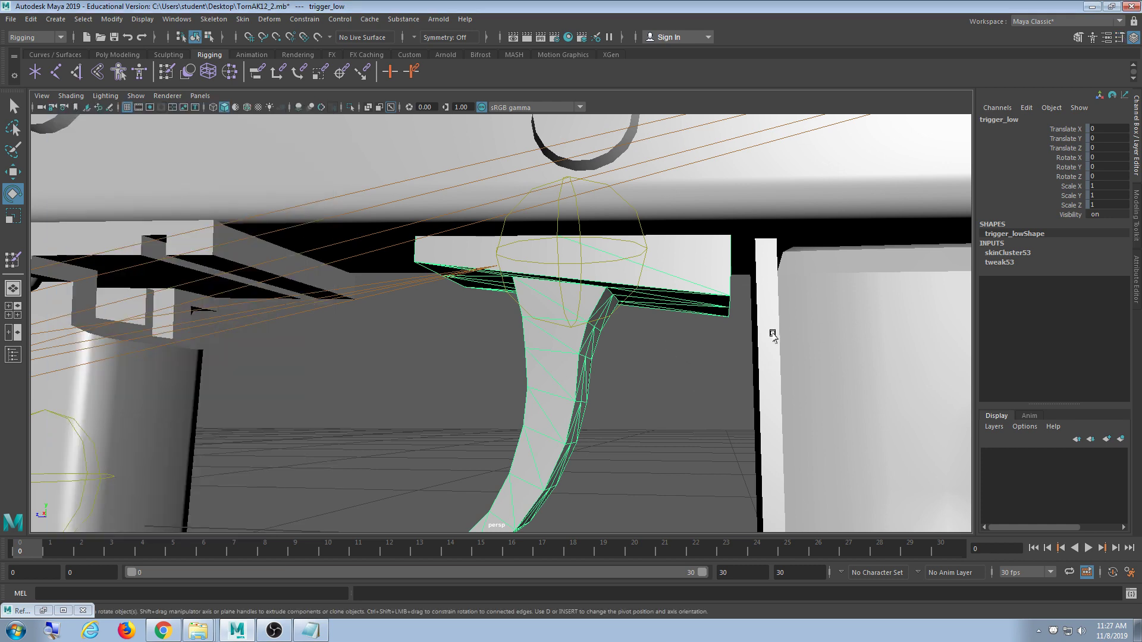
middle_click_drag(771, 331, 569, 353, "alt")
mouse_move(522, 332)
left_mouse_down("alt")
mouse_move(535, 311)
mouse_move(541, 322)
left_mouse_up("alt")
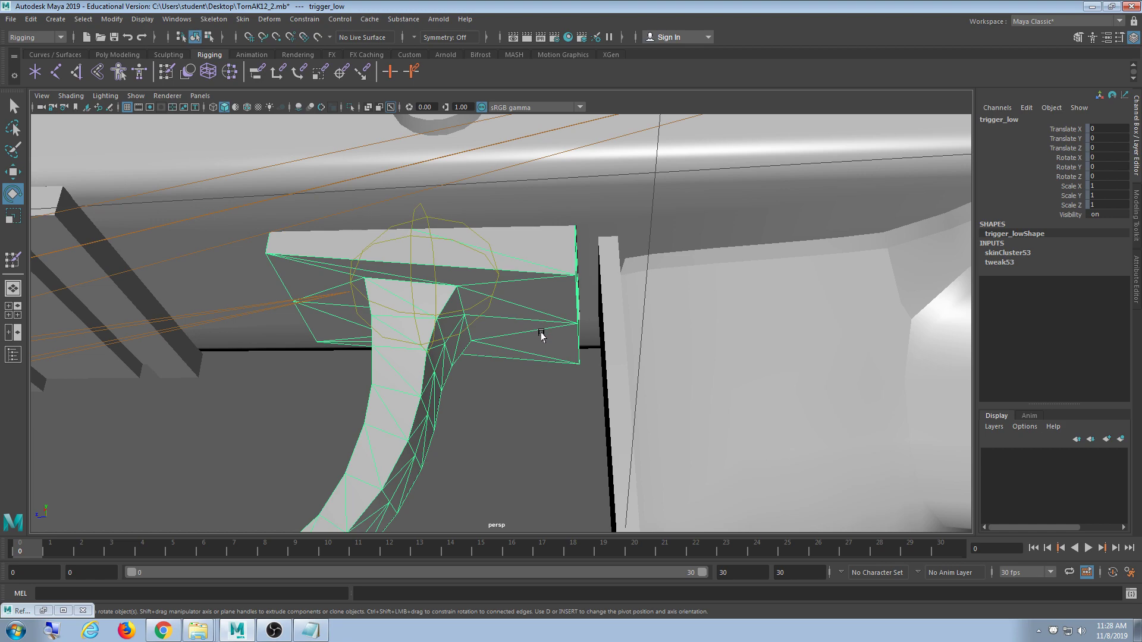
key("4")
mouse_move(520, 324)
left_mouse_down("alt")
mouse_move(565, 354)
mouse_move(571, 375)
mouse_move(541, 400)
mouse_move(533, 388)
left_mouse_up("alt")
scroll(543, 397, "up", 4)
left_click_drag(467, 354, 500, 379, "alt")
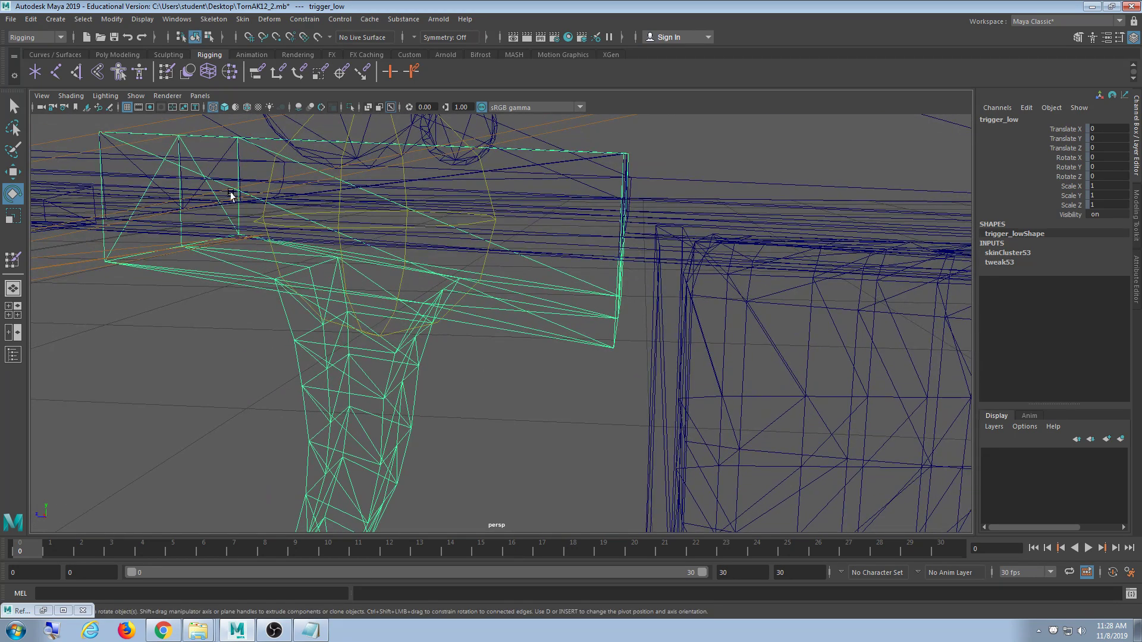
mouse_move(576, 322)
left_mouse_down("alt")
mouse_move(548, 334)
mouse_move(565, 333)
left_mouse_up("alt")
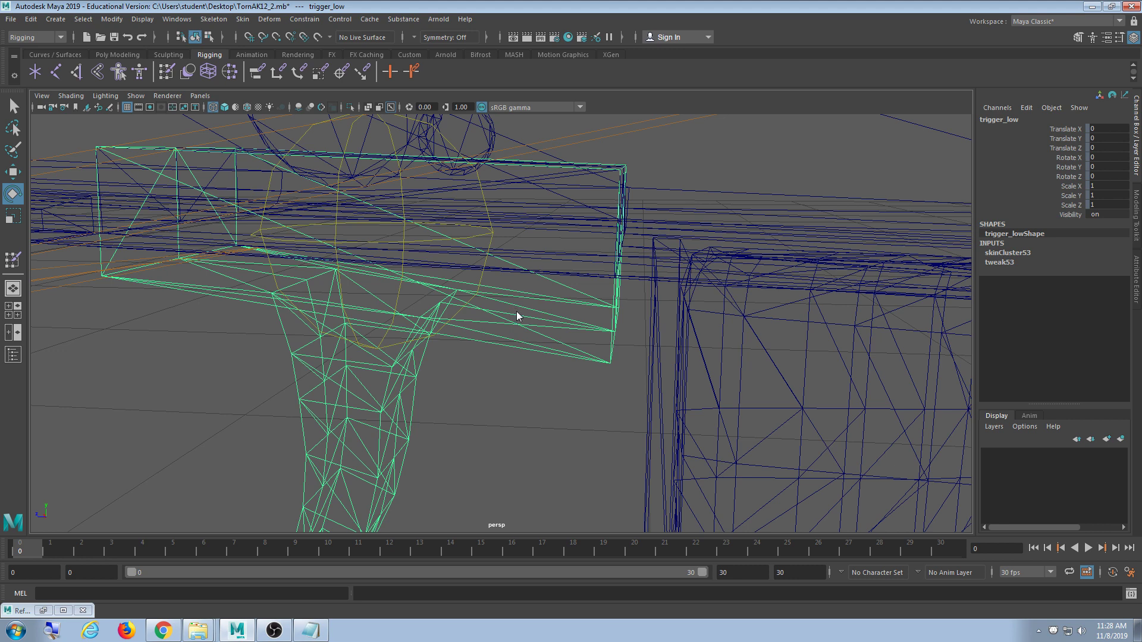
- In vertex mode, select the top block's corner vertex and grow the selection
key("F9")
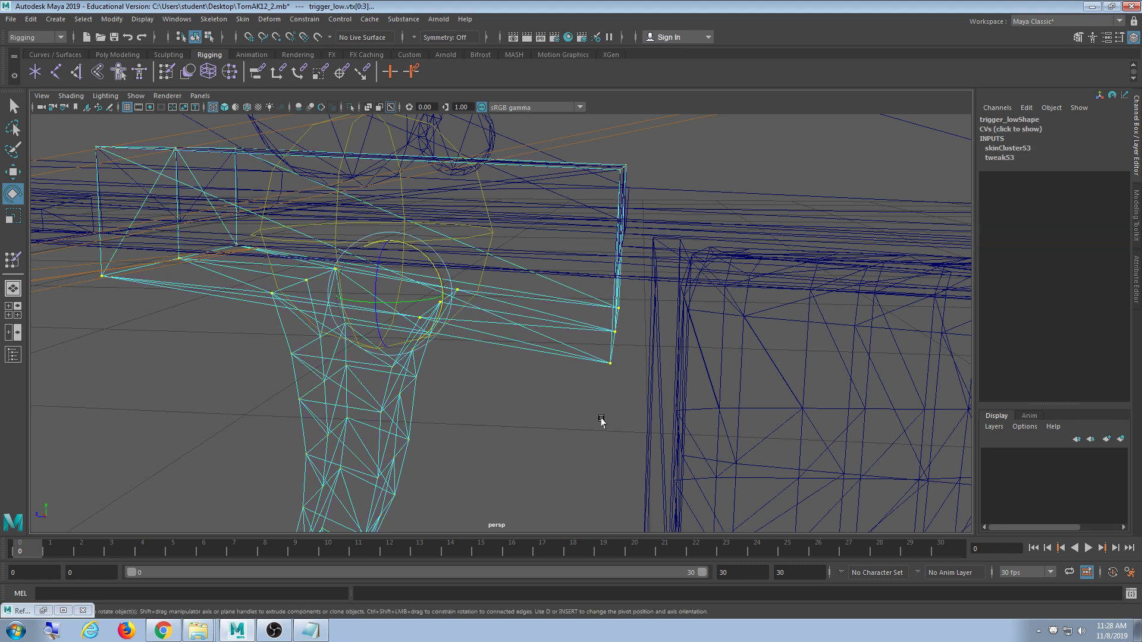
left_click_drag(601, 422, 543, 403, "alt")
left_click(529, 356)
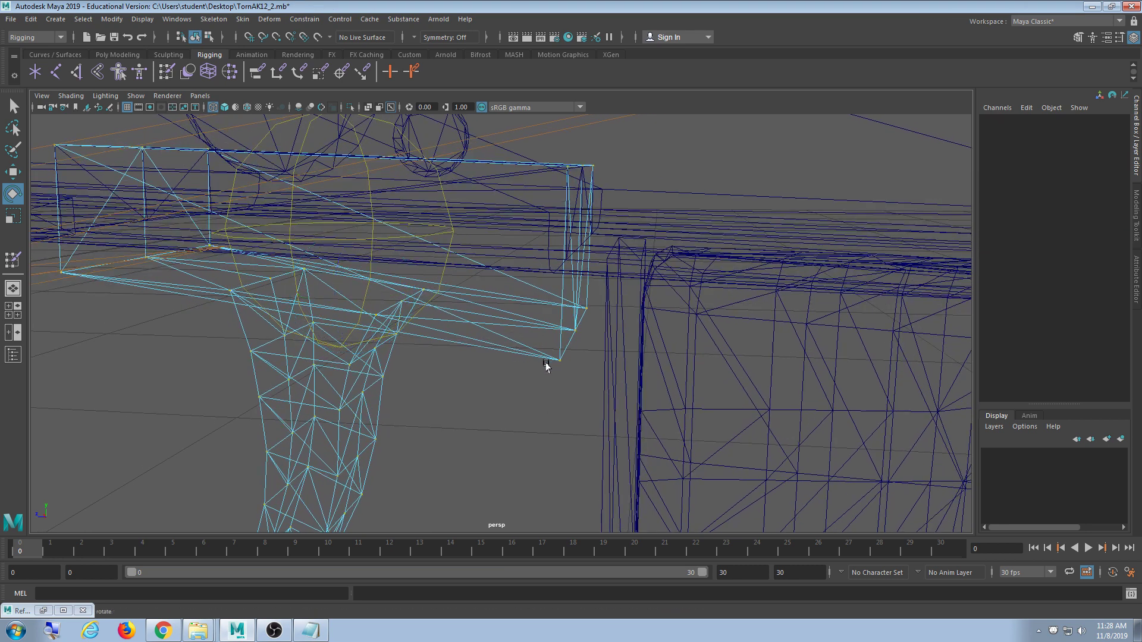
left_click_drag(539, 339, 569, 386)
left_click_drag(569, 386, 569, 387)
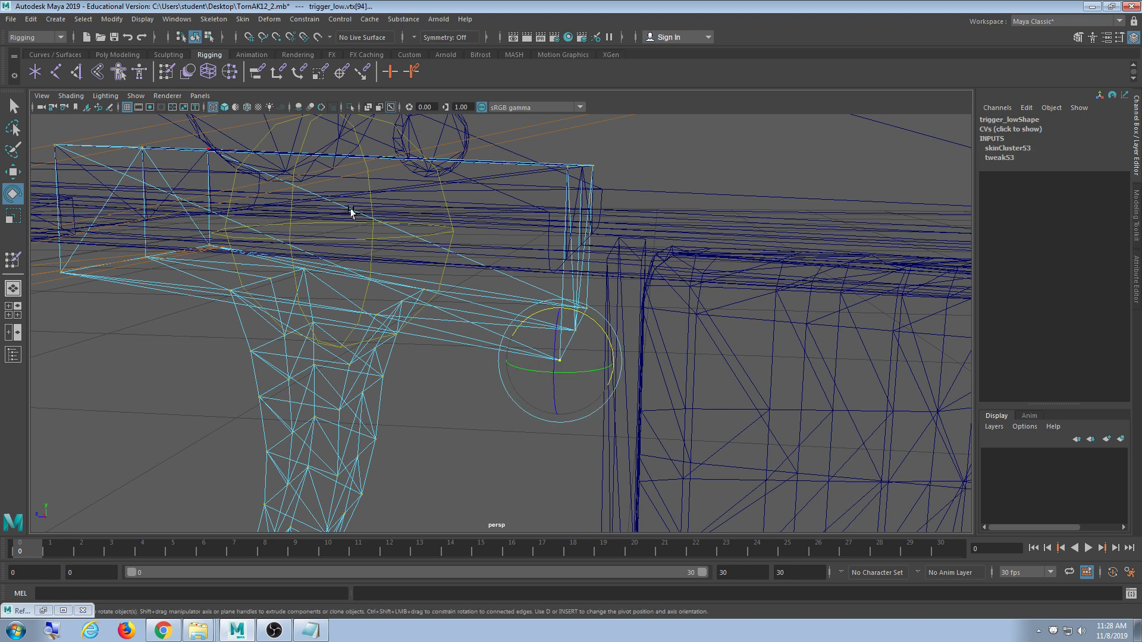
key("shift+period")
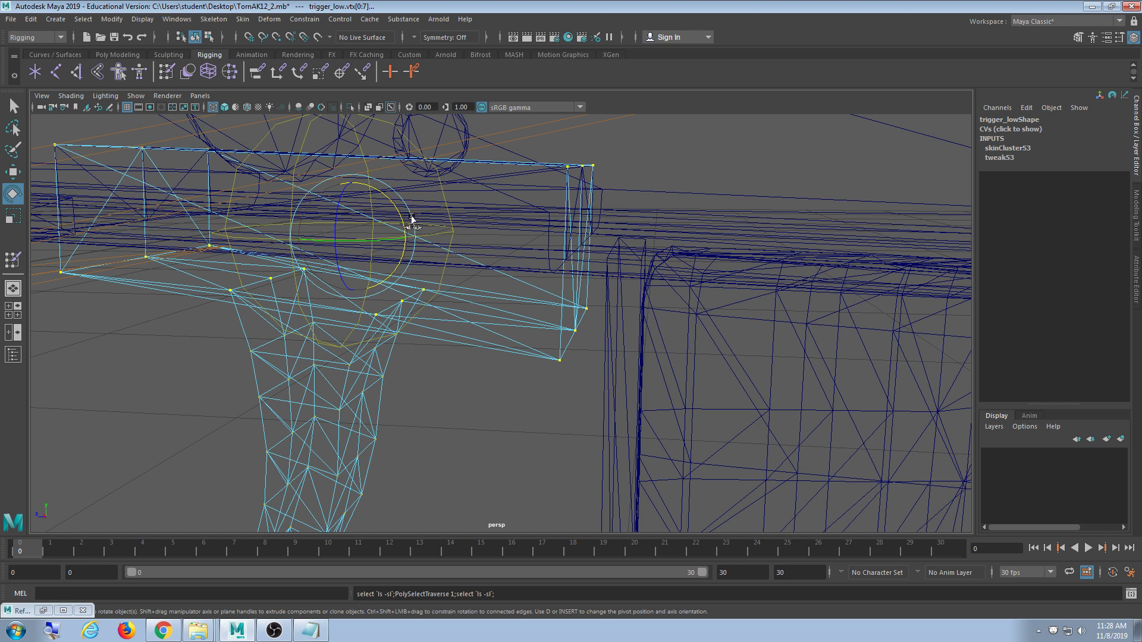
- Flood the selected vertices to root at value 1.0, then select the Trigger joint for rotating
double_click(165, 73)
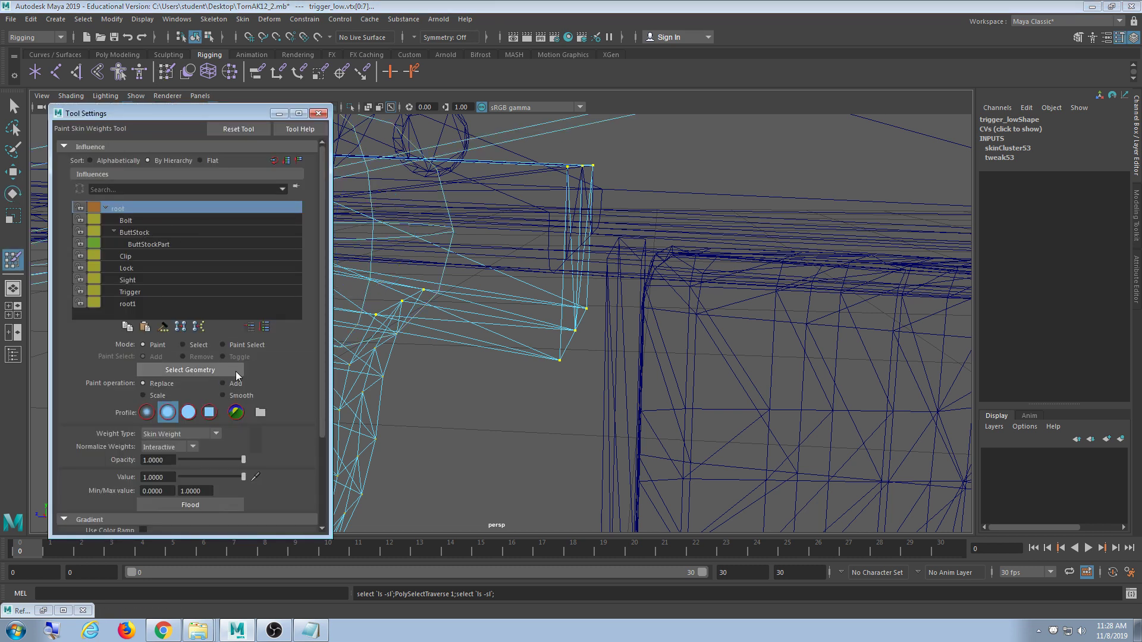
left_click(195, 504)
left_click(319, 113)
key("q")
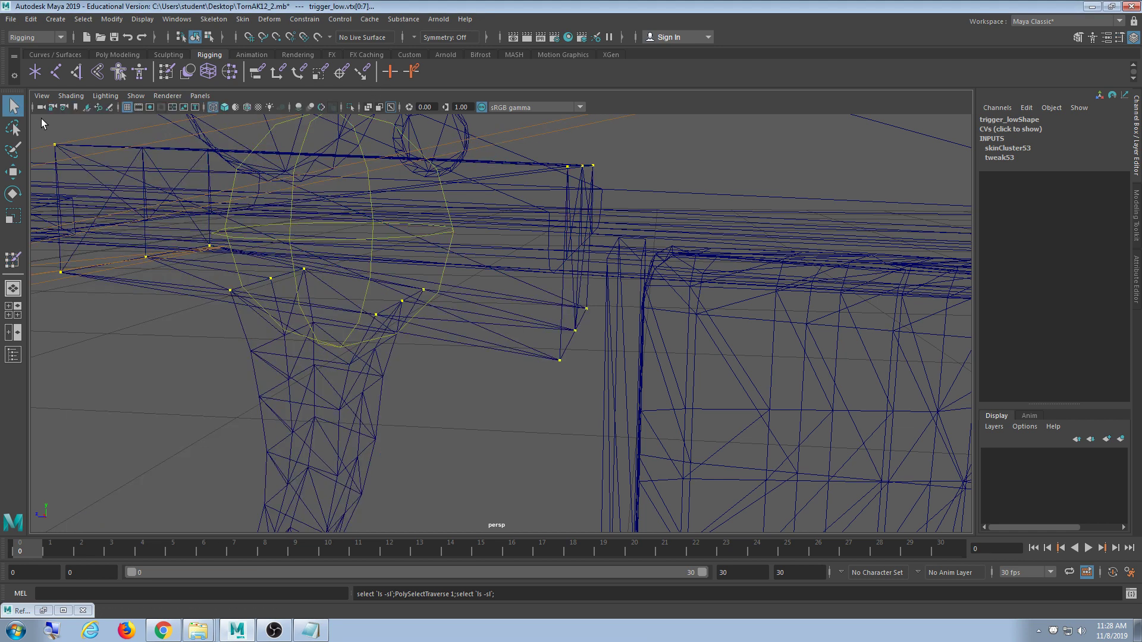
left_click(368, 288)
key("e")
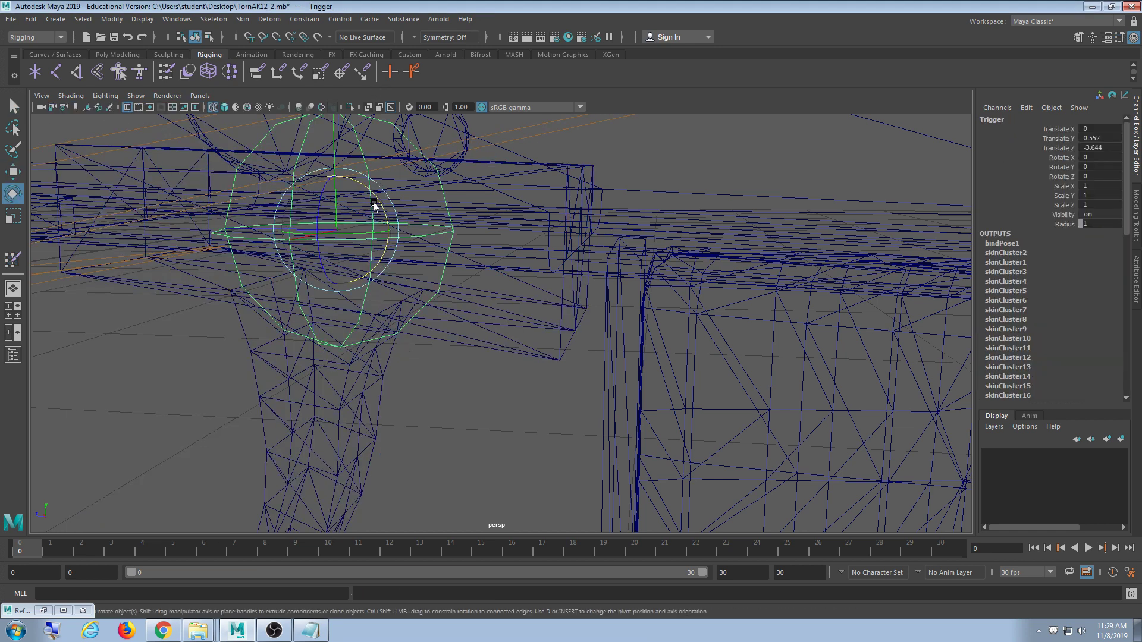
left_click_drag(373, 205, 403, 249)
key("ctrl+z")
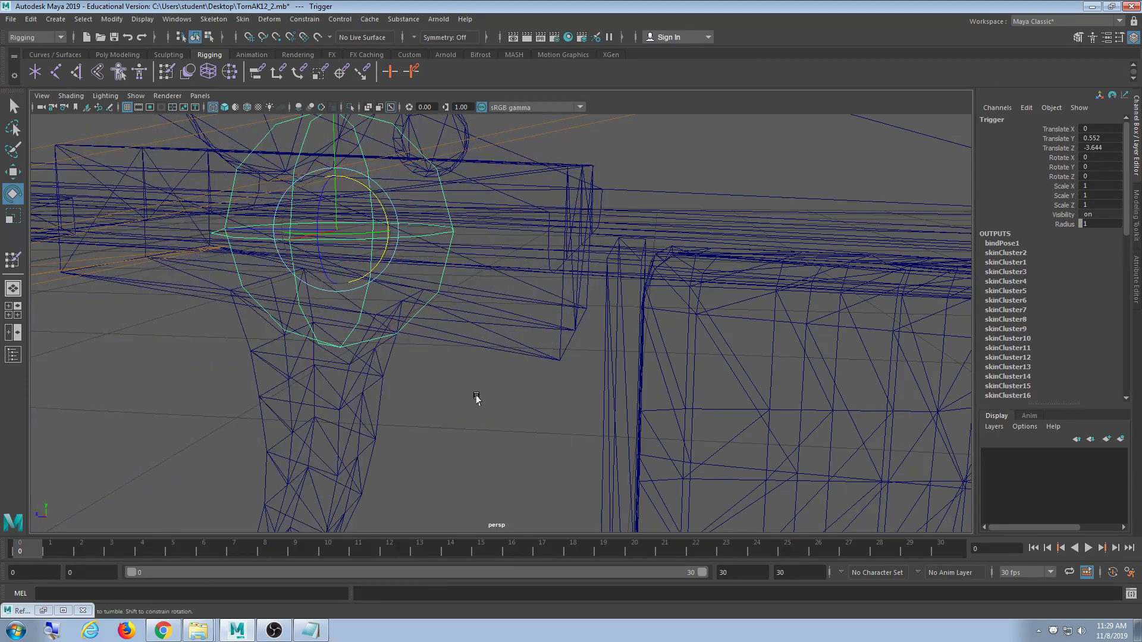
mouse_move(475, 398)
left_mouse_down("alt")
mouse_move(441, 390)
mouse_move(434, 413)
mouse_move(446, 400)
left_mouse_up("alt")
key("5")
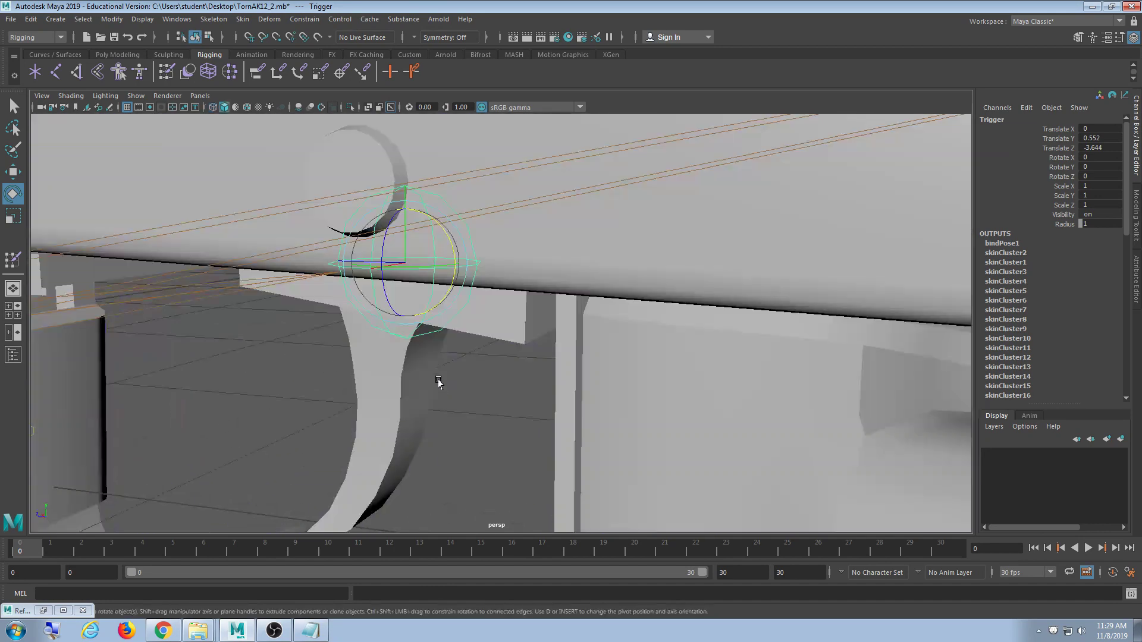
left_click_drag(447, 270, 462, 265, "alt")
left_click_drag(458, 312, 436, 325)
key("ctrl+z")
left_click_drag(684, 357, 596, 309, "alt")
left_click_drag(821, 392, 808, 410, "alt")
middle_click_drag(776, 385, 726, 380, "alt")
scroll(684, 385, "up", 3)
left_click_drag(684, 384, 658, 365, "alt")
left_click_drag(423, 331, 436, 333, "alt")
- Select both top-block corner vertices of trigger_low and grow the selection
left_click(417, 314)
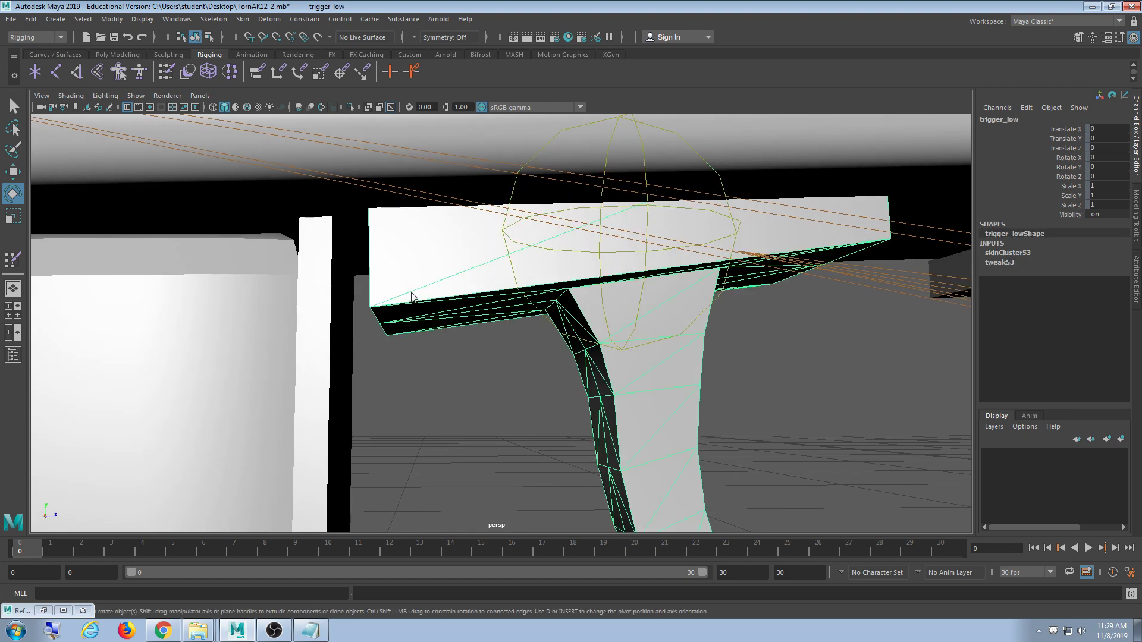
right_click_drag(408, 293, 368, 290)
left_click_drag(441, 309, 479, 351, "alt")
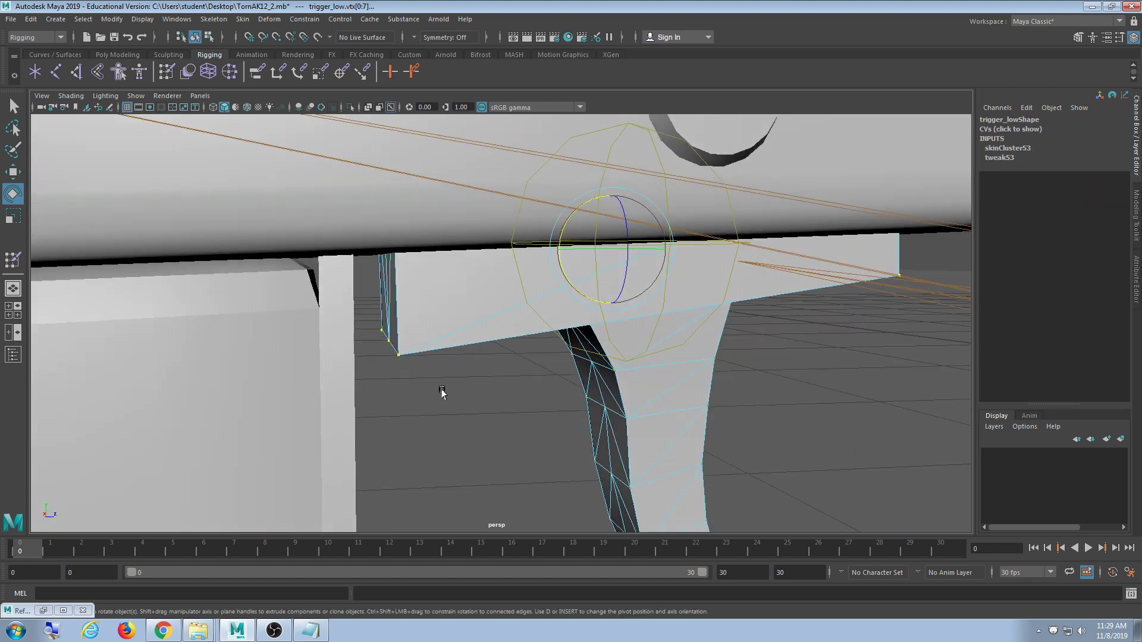
left_click(439, 388)
left_click(387, 351)
left_click_drag(803, 387, 716, 355, "alt")
scroll(751, 394, "up", 2)
left_click_drag(660, 408, 690, 387, "alt")
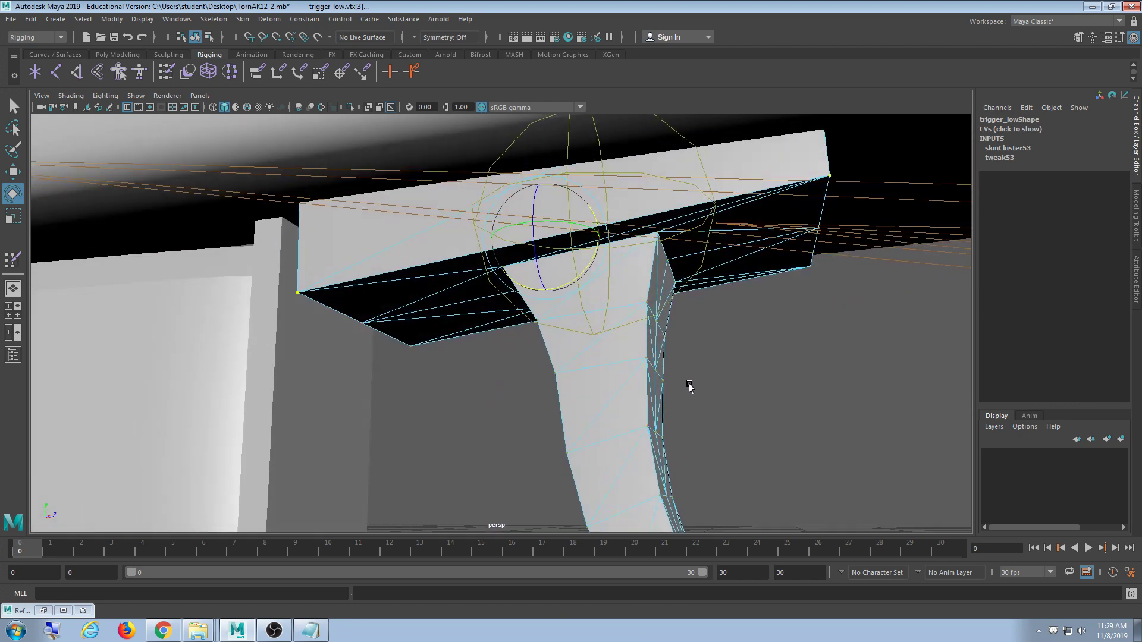
key("shift+period")
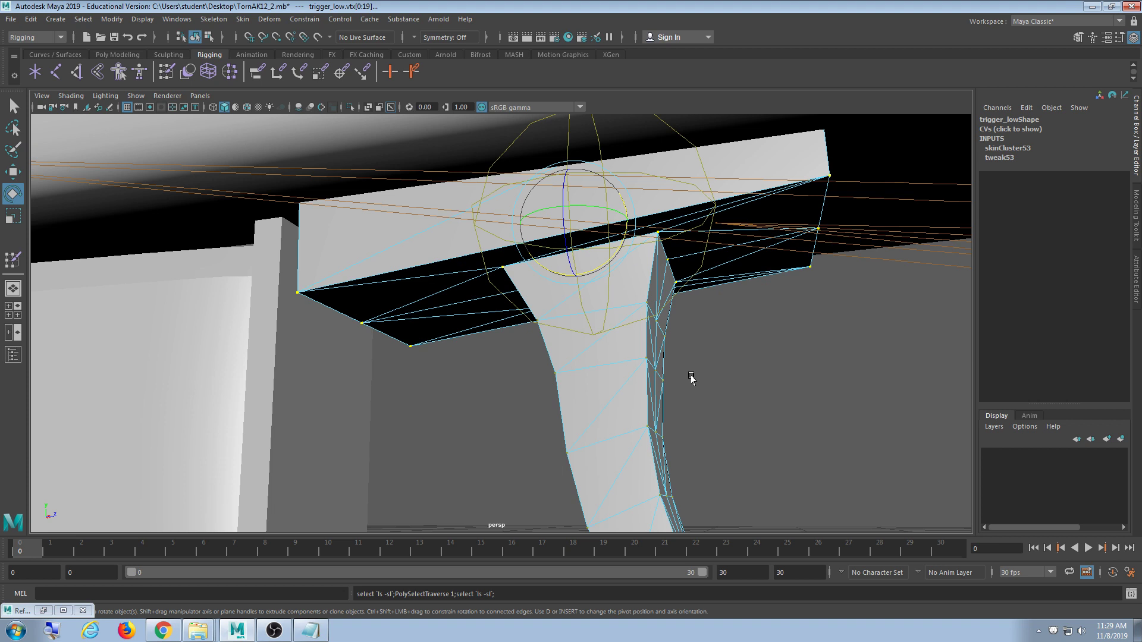
- Flood the selected vertices to root, close Tool Settings, and zoom out
double_click(167, 72)
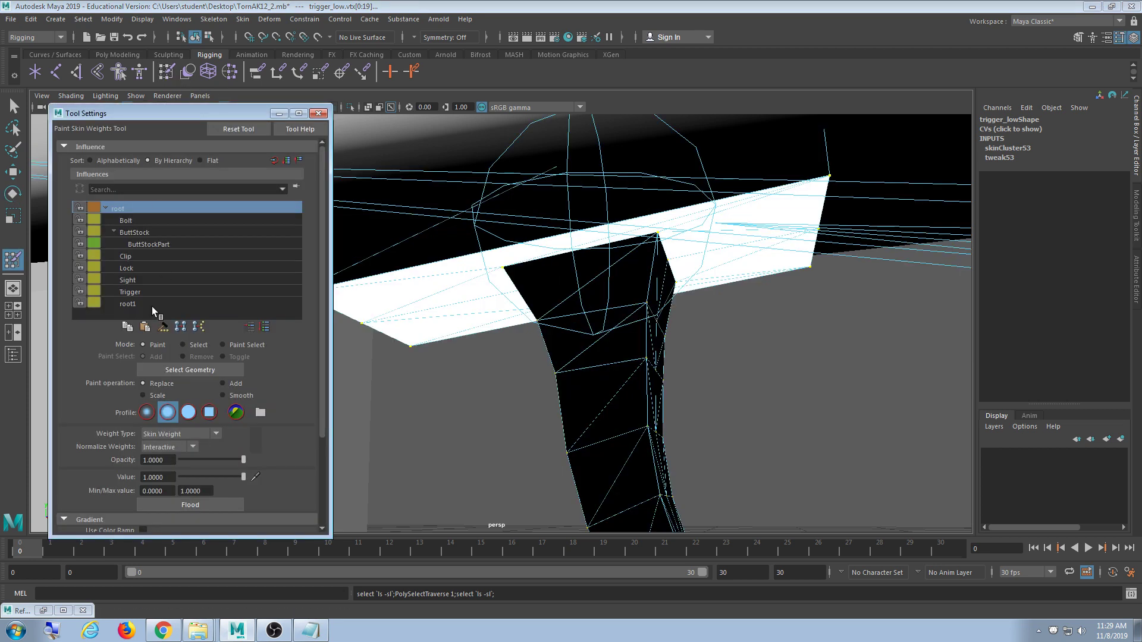
left_click(191, 506)
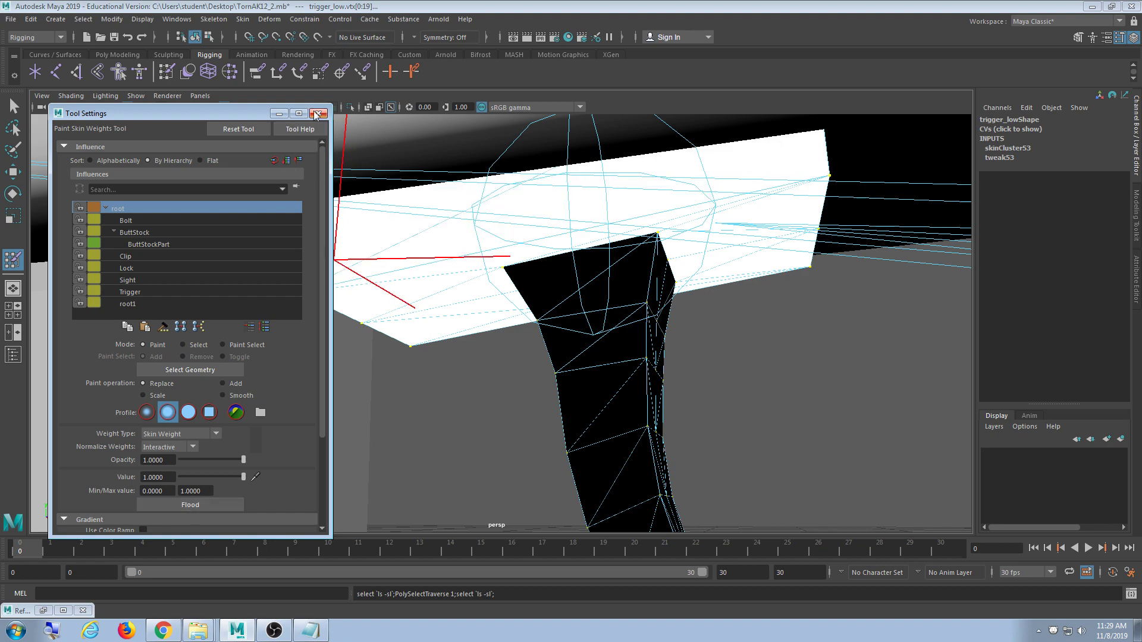
left_click(317, 114)
left_click_drag(645, 248, 424, 237, "alt")
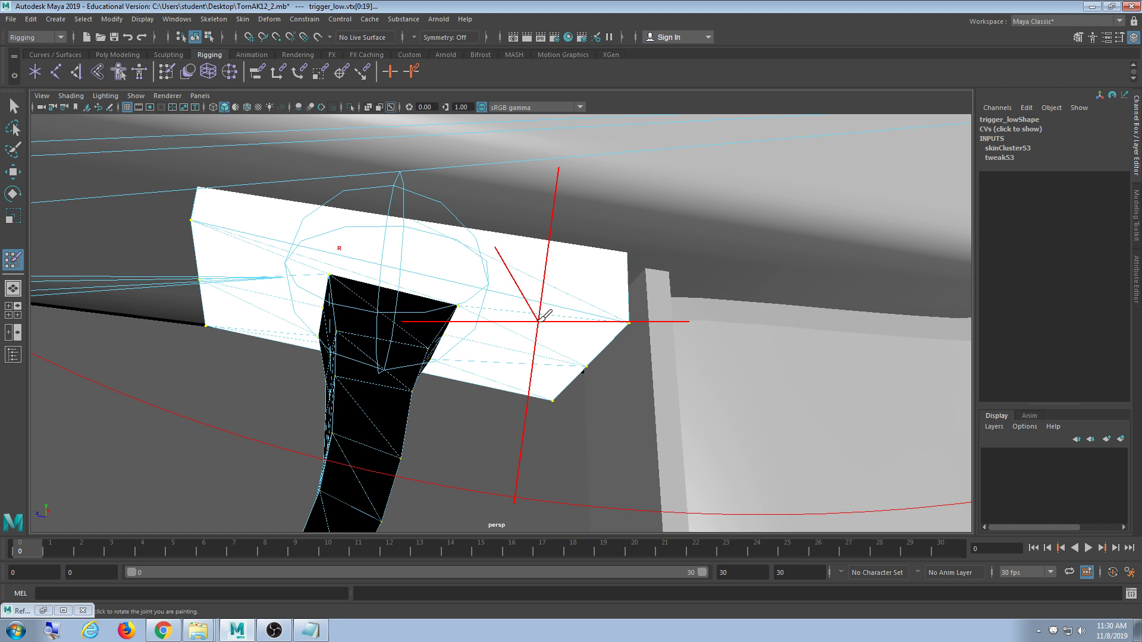
scroll(541, 316, "down", 10)
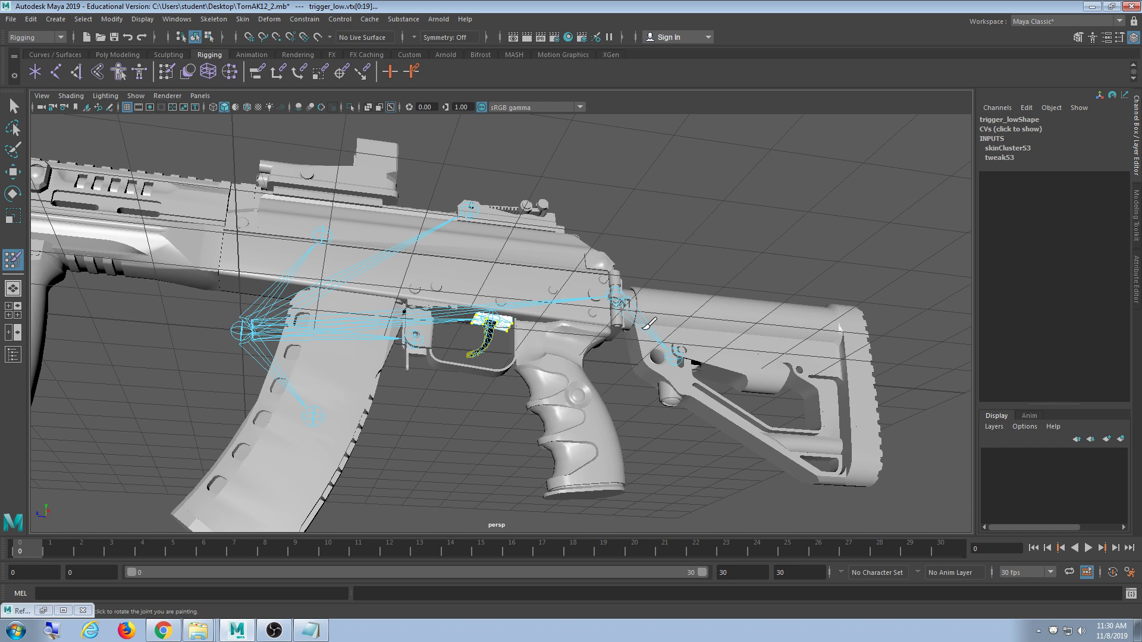
key("q")
left_click_drag(552, 369, 666, 375, "alt")
middle_click_drag(533, 403, 383, 362, "alt")
scroll(383, 362, "up", 7)
middle_click_drag(157, 340, 375, 274, "alt")
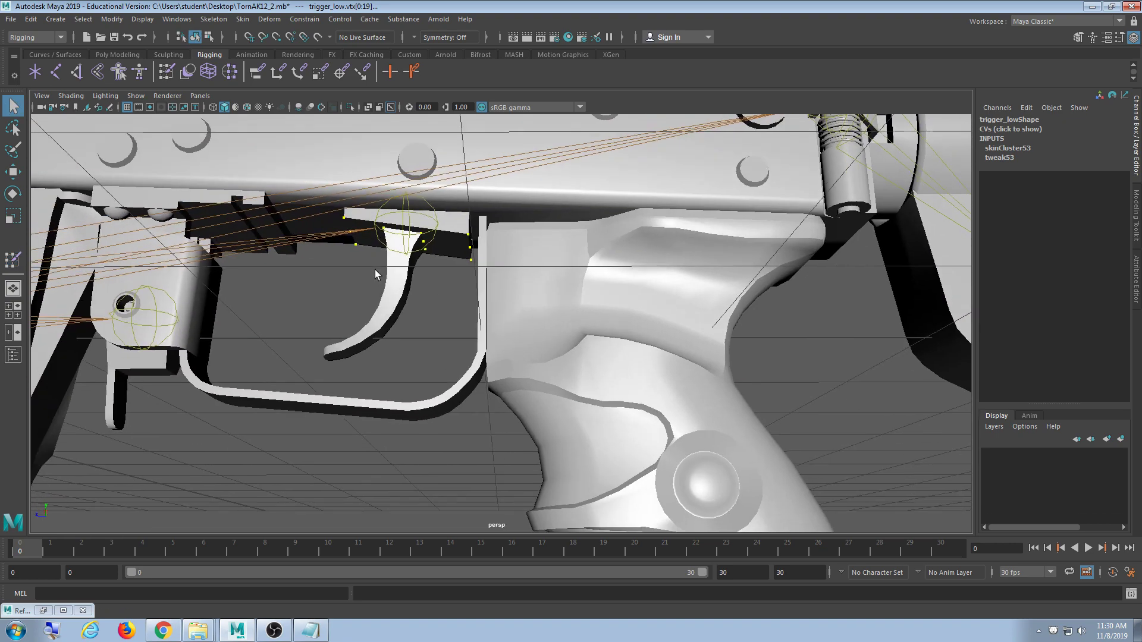
left_click(401, 214)
key("e")
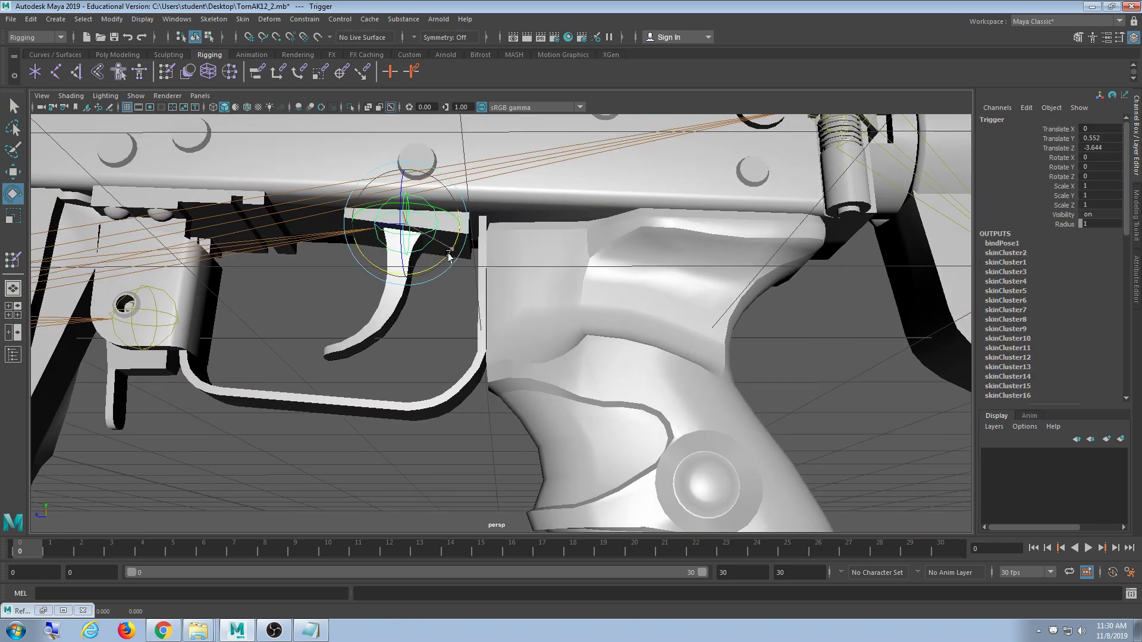
mouse_move(455, 243)
left_mouse_down()
mouse_move(481, 261)
mouse_move(400, 270)
mouse_move(476, 247)
left_mouse_up()
key("ctrl+z")
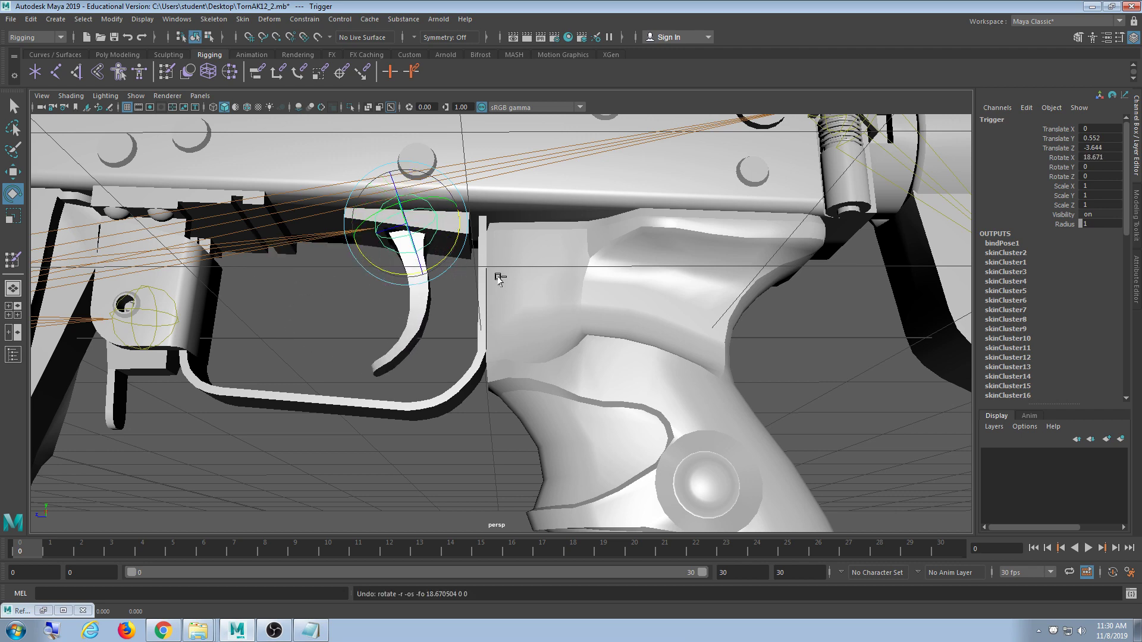
scroll(492, 302, "up", 3)
scroll(493, 302, "down", 3)
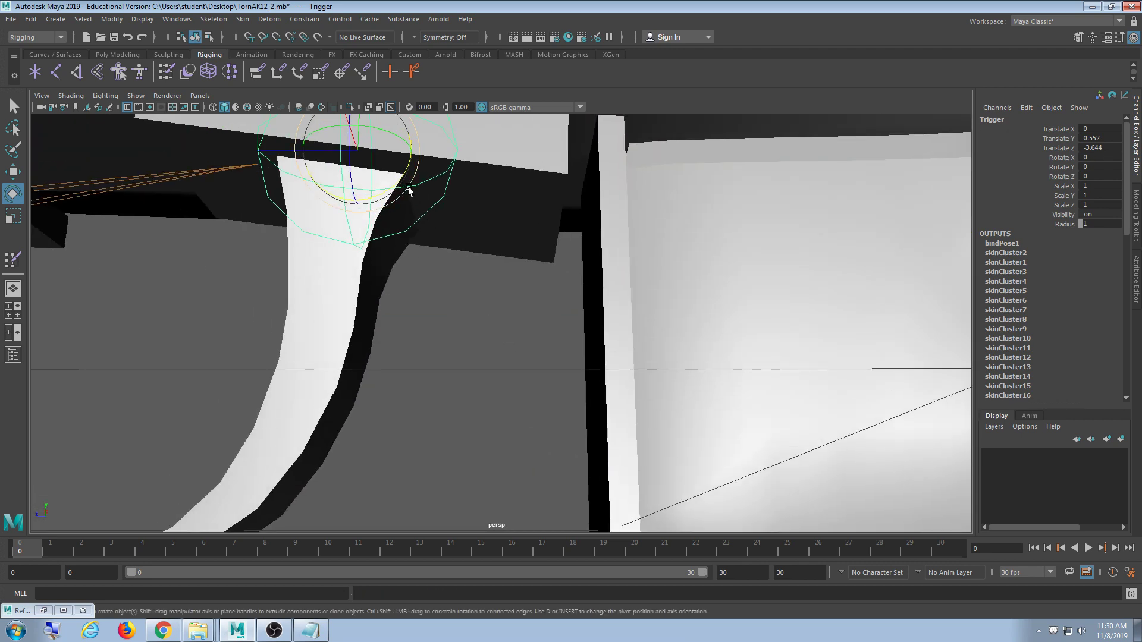
left_click_drag(409, 189, 455, 325)
scroll(482, 263, "up", 5)
scroll(484, 289, "down", 4)
scroll(425, 338, "up", 4)
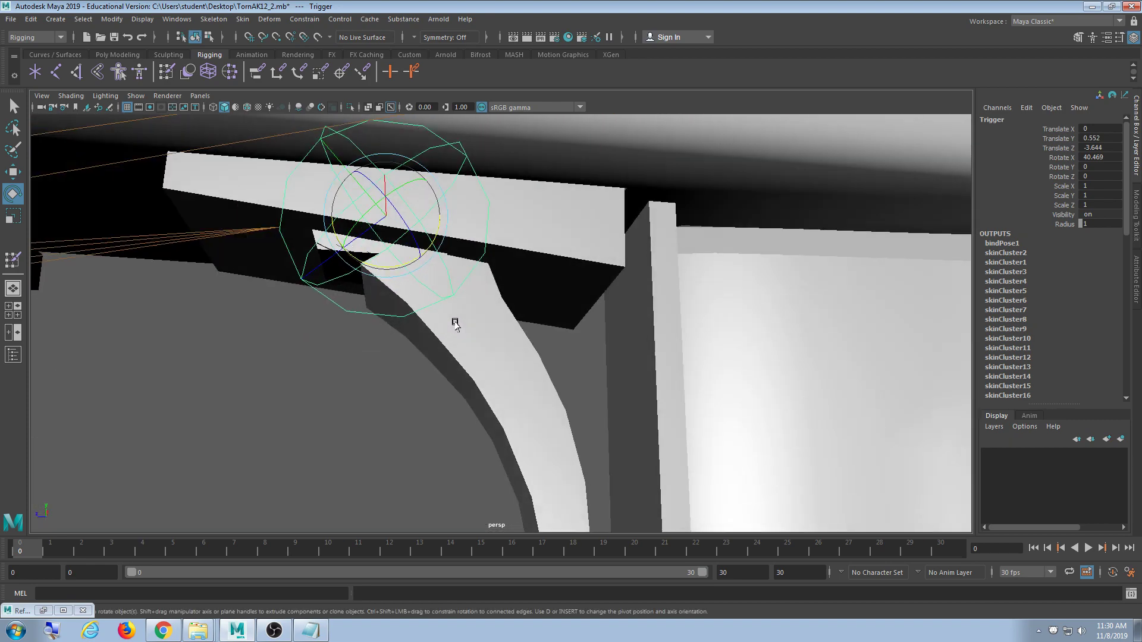
left_click_drag(403, 259, 347, 246)
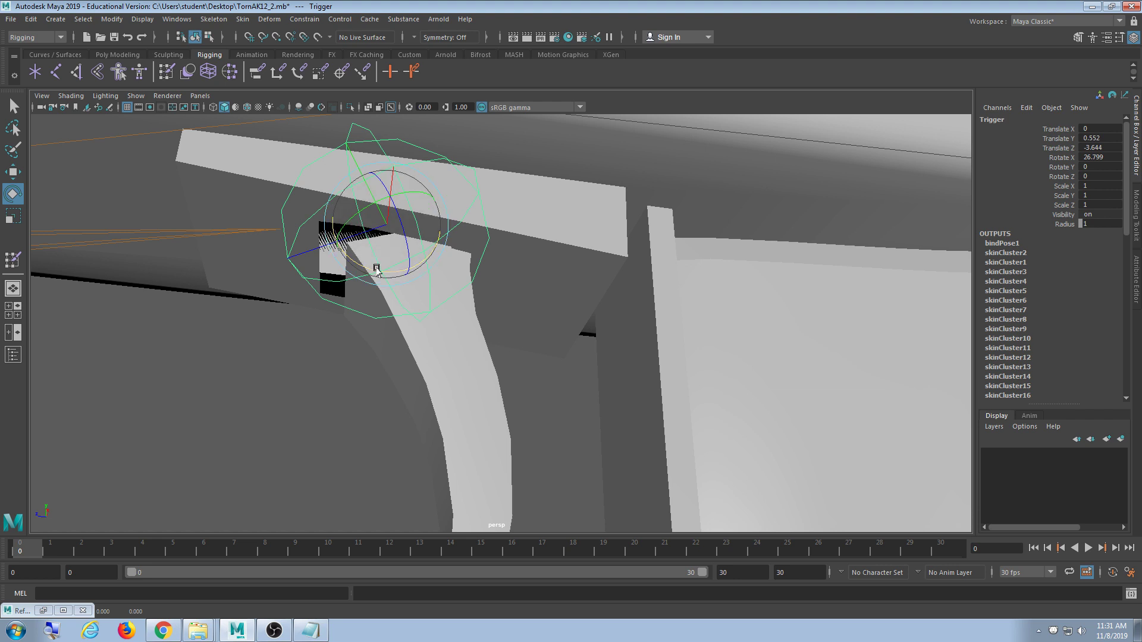
left_click_drag(369, 268, 428, 346)
- Undo the test rotation, select trigger_low and frame it in wireframe display
key("ctrl+z")
left_click_drag(499, 389, 395, 383, "alt")
left_click(395, 382)
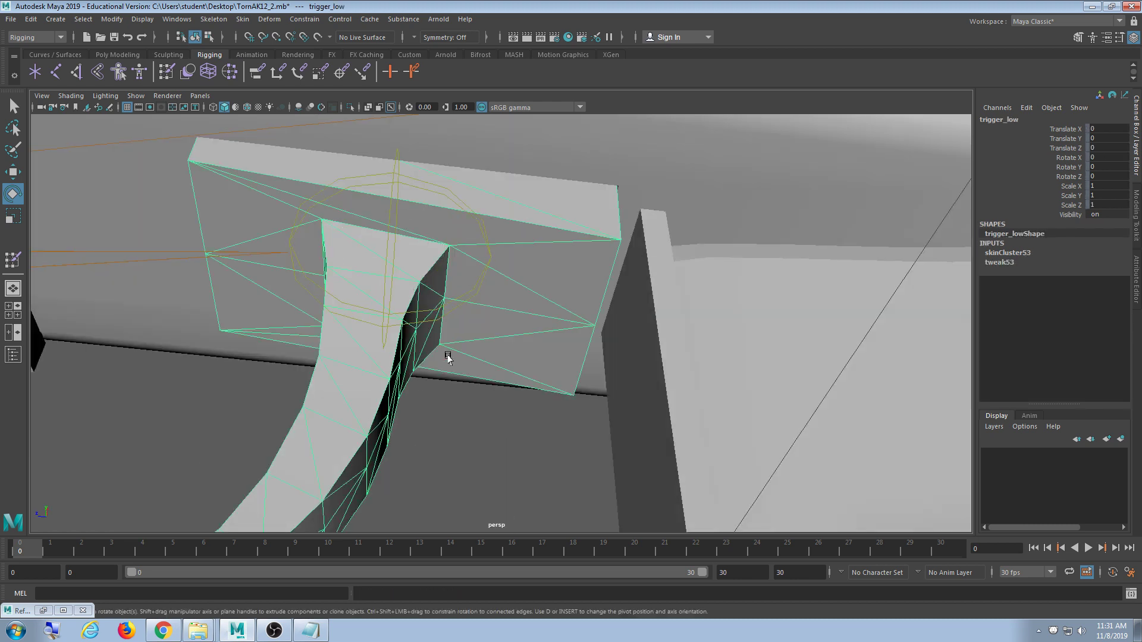
key("t")
scroll(485, 365, "up", 5)
middle_click_drag(485, 365, 509, 400, "alt")
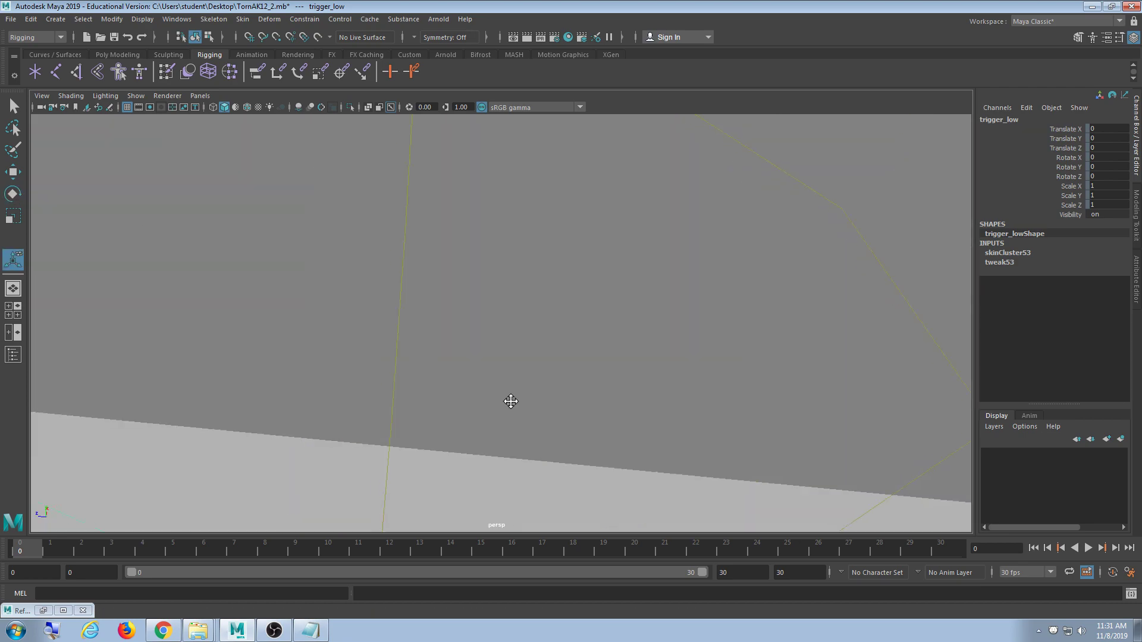
scroll(507, 379, "down", 5)
mouse_move(508, 378)
left_mouse_down("alt")
mouse_move(492, 344)
mouse_move(520, 331)
mouse_move(532, 298)
left_mouse_up("alt")
key("4")
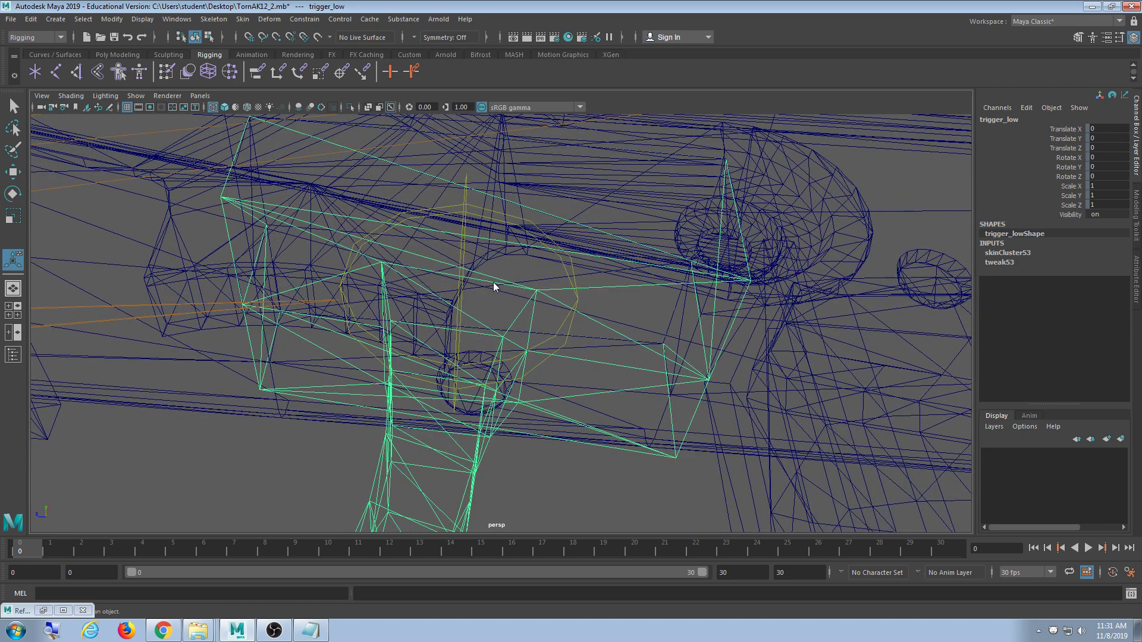
- In vertex mode, Shift-marquee the trigger_low vertices near the Trigger joint to add them
key("F9")
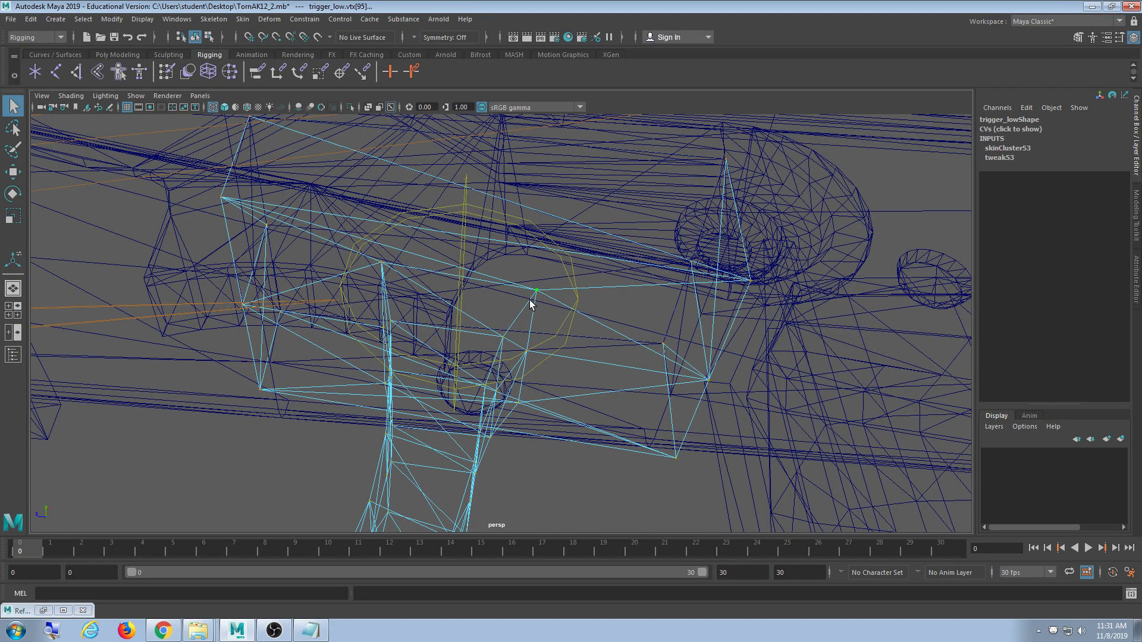
left_click_drag(531, 305, 435, 337, "alt")
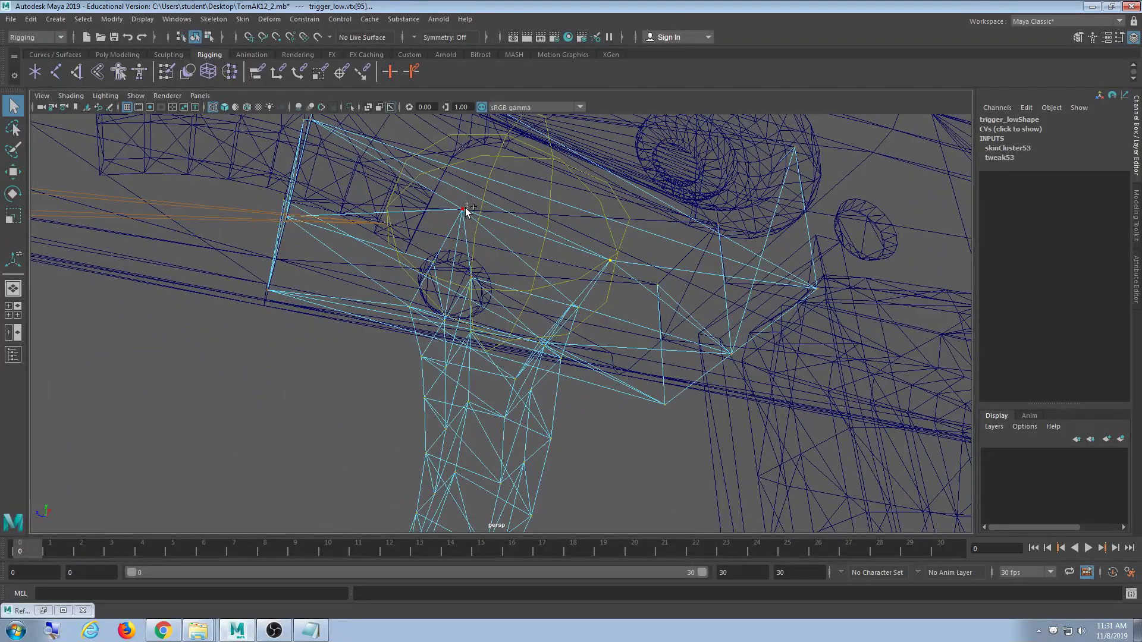
left_click_drag(457, 243, 440, 263, "alt")
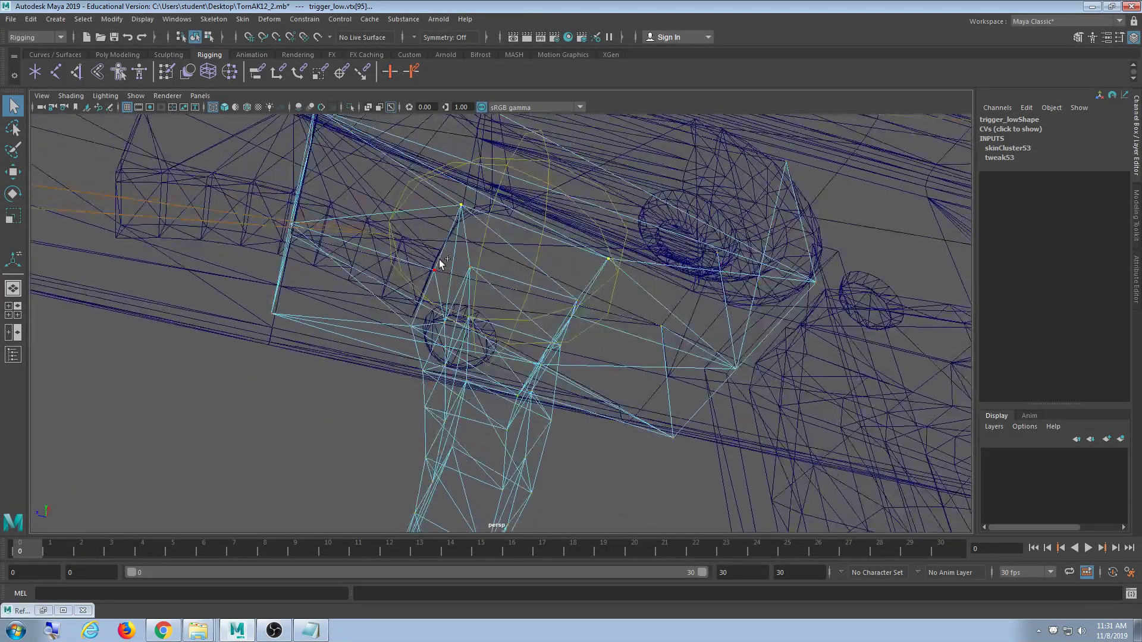
left_click_drag(402, 332, 508, 337, "alt")
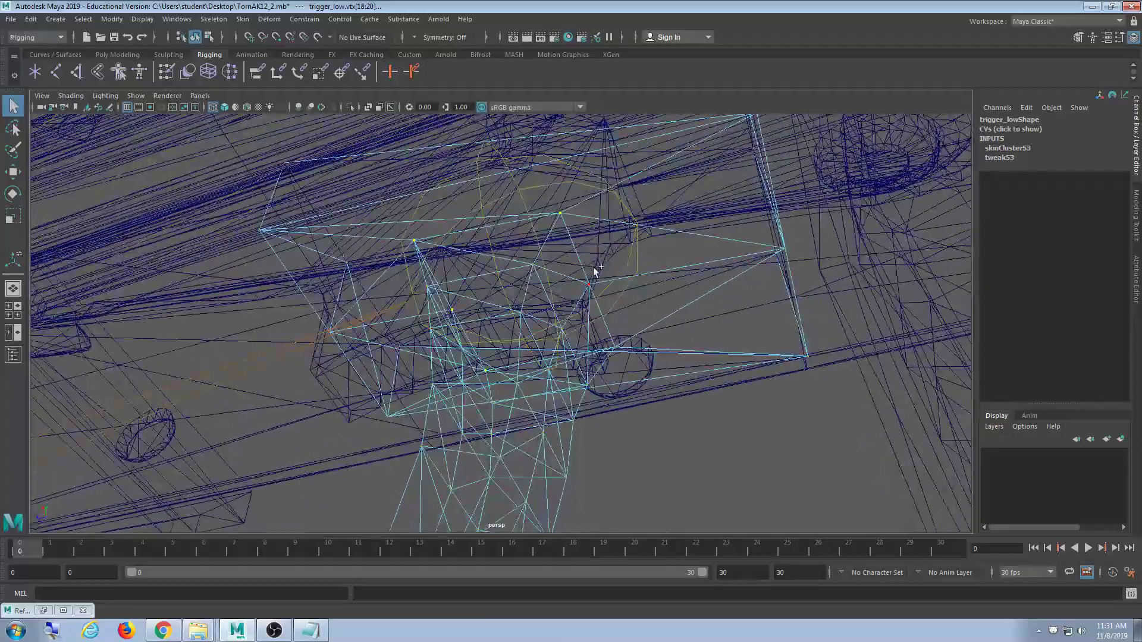
left_click_drag(578, 297, 577, 299, "shift")
left_click_drag(630, 293, 610, 303, "alt")
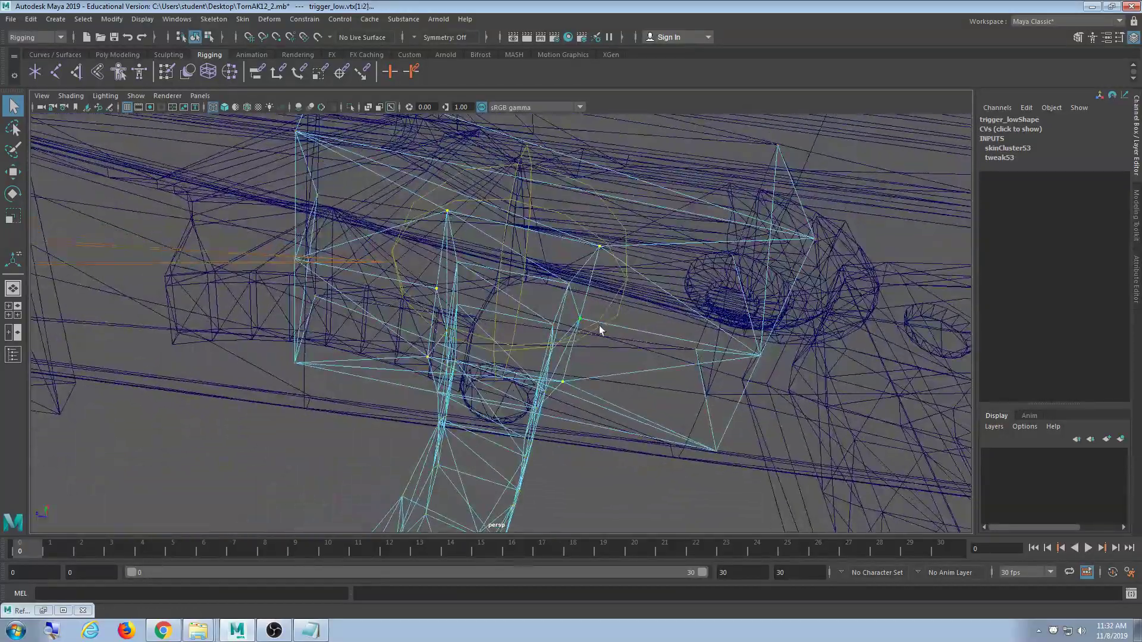
left_click_drag(563, 240, 381, 327, "alt")
left_click_drag(525, 360, 533, 381, "alt")
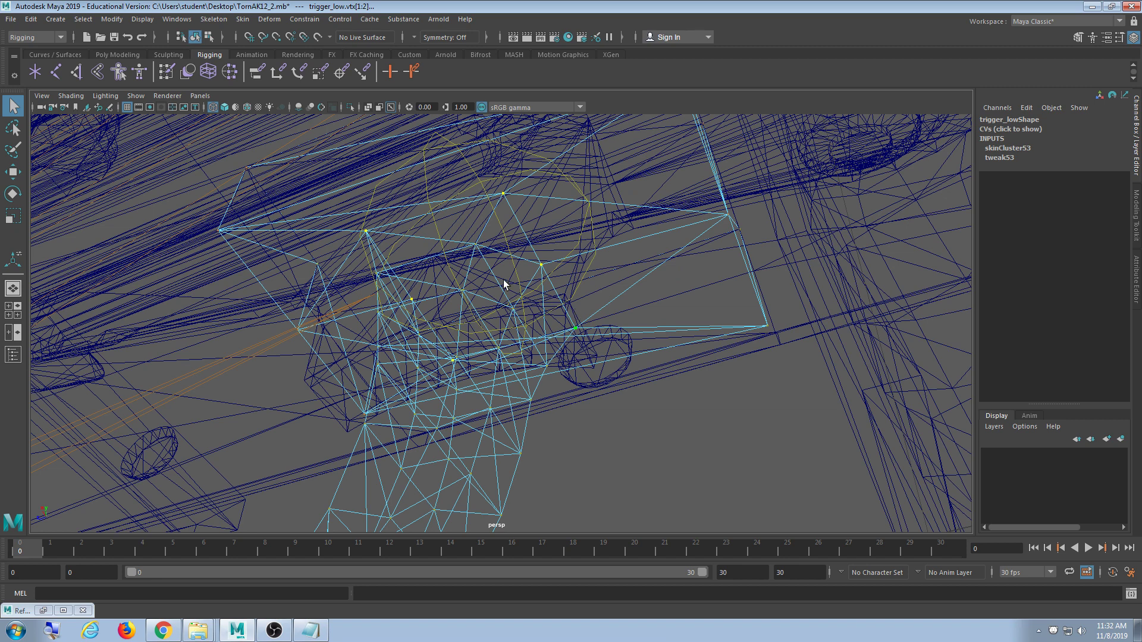
- Open and close the Paint Skin Weights settings, then return to plain selection in shaded view
double_click(169, 74)
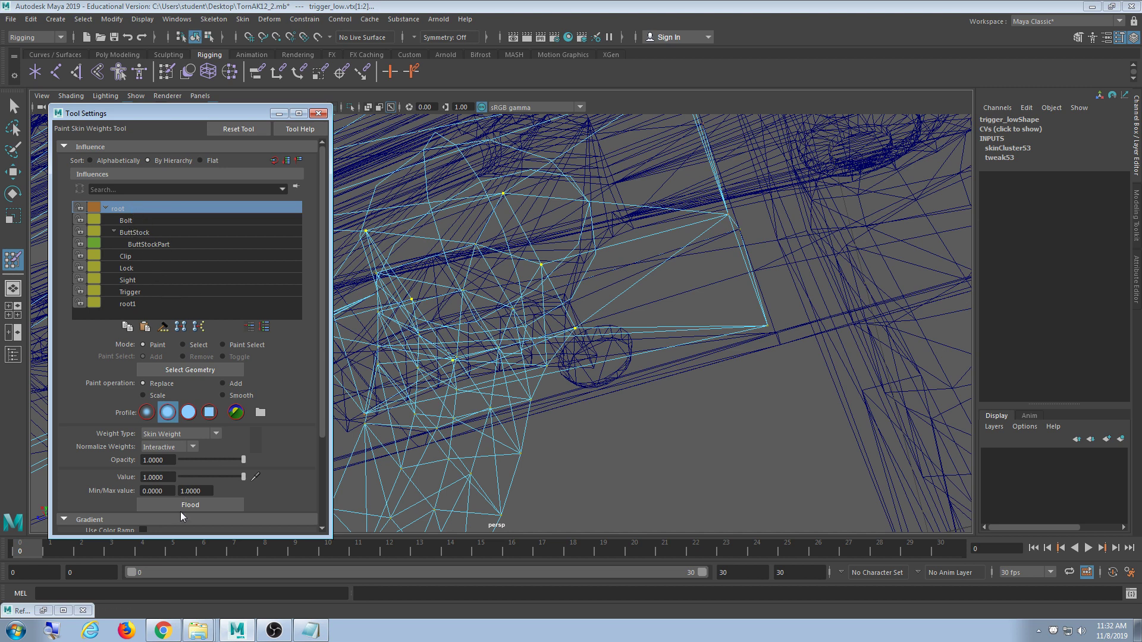
left_click(324, 113)
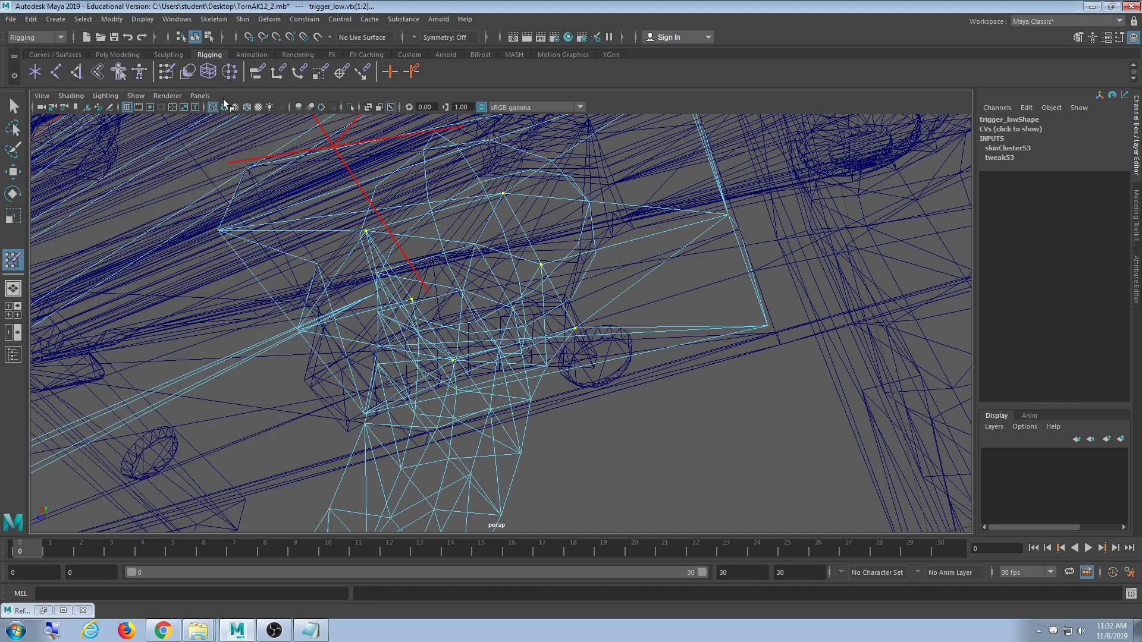
left_click(18, 106)
key("5")
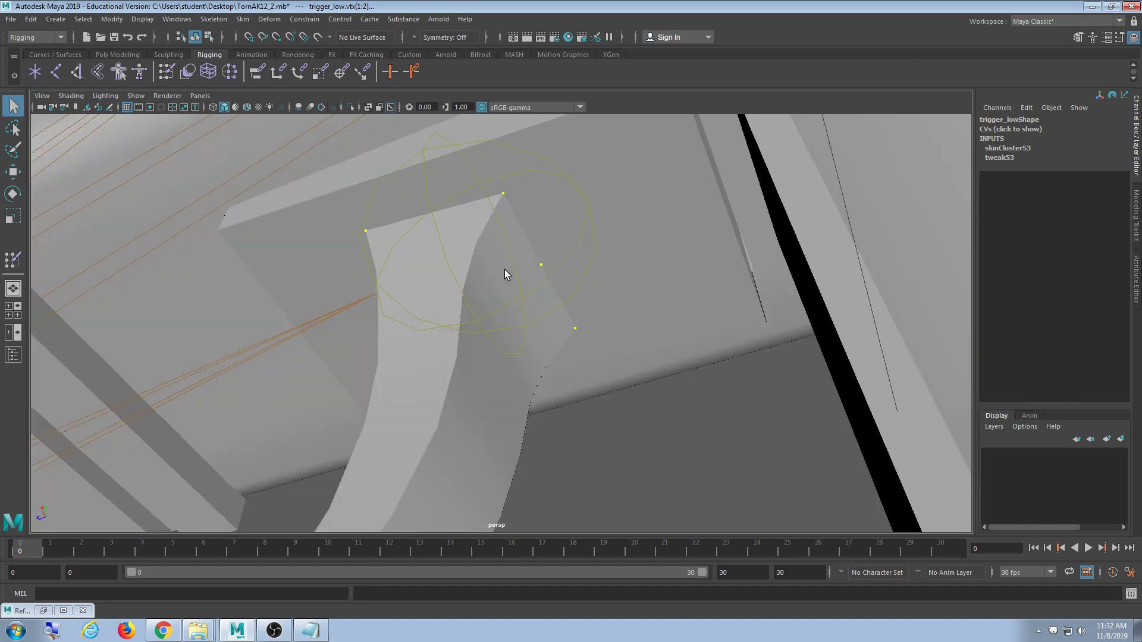
- Rotate the Trigger joint both ways to test the trigger bend, undoing back to zero
left_click(500, 229)
left_click_drag(501, 230, 512, 254, "alt")
key("w")
key("e")
scroll(535, 326, "up", 1)
left_click_drag(535, 330, 482, 273, "alt")
key("ctrl+z")
key("ctrl+z")
left_click_drag(523, 374, 527, 340, "alt")
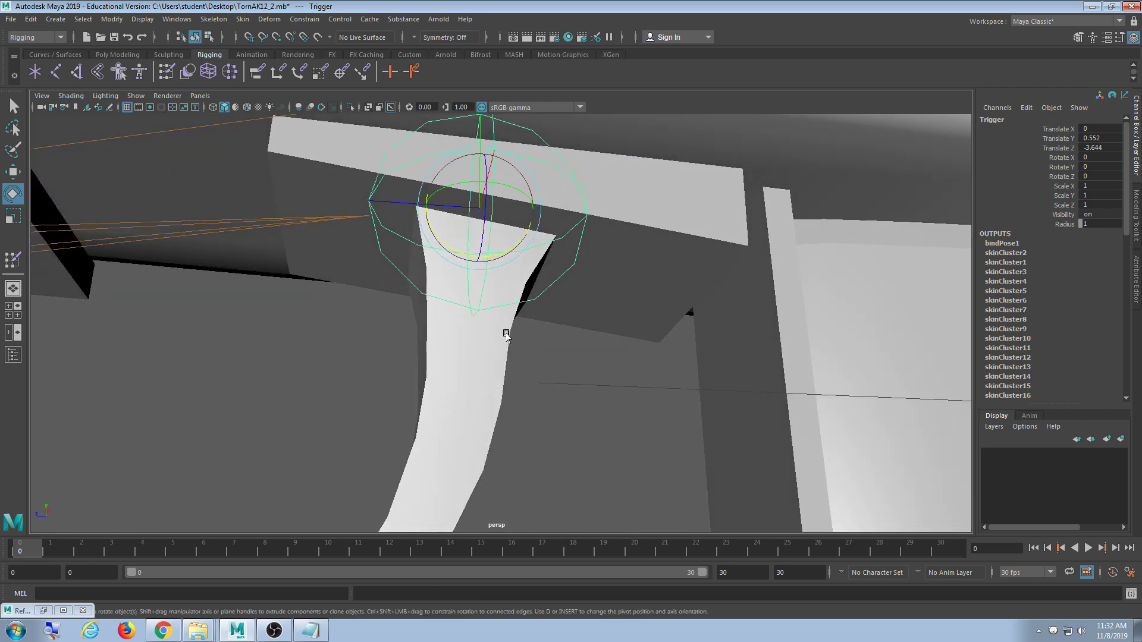
- Select vertices at the top of trigger_low in wireframe vertex mode
left_click(506, 327)
mouse_move(619, 309)
left_mouse_down("alt")
mouse_move(601, 296)
mouse_move(622, 303)
left_mouse_up("alt")
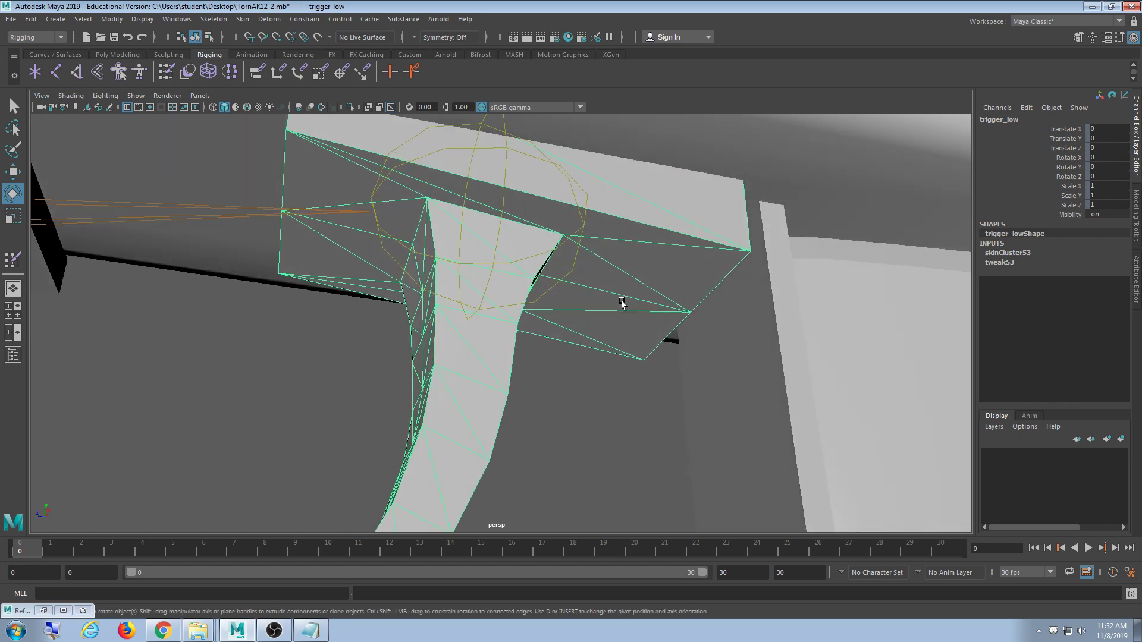
key("4")
mouse_move(541, 316)
left_mouse_down("alt")
mouse_move(502, 344)
mouse_move(372, 261)
mouse_move(379, 266)
left_mouse_up("alt")
scroll(371, 261, "up", 3)
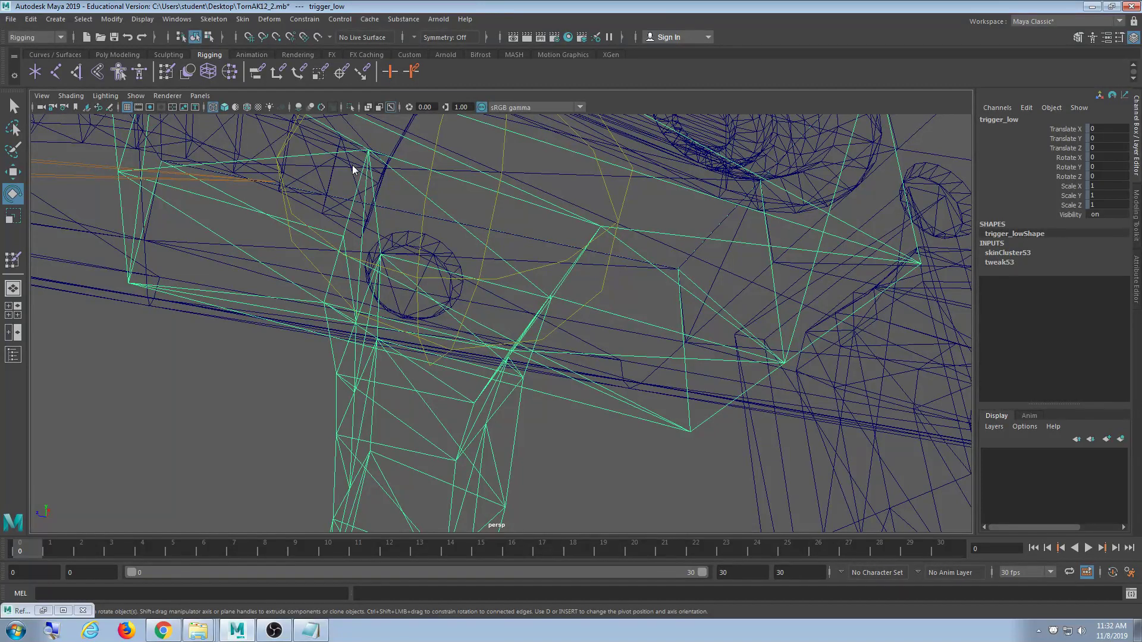
key("F9")
left_click(379, 138)
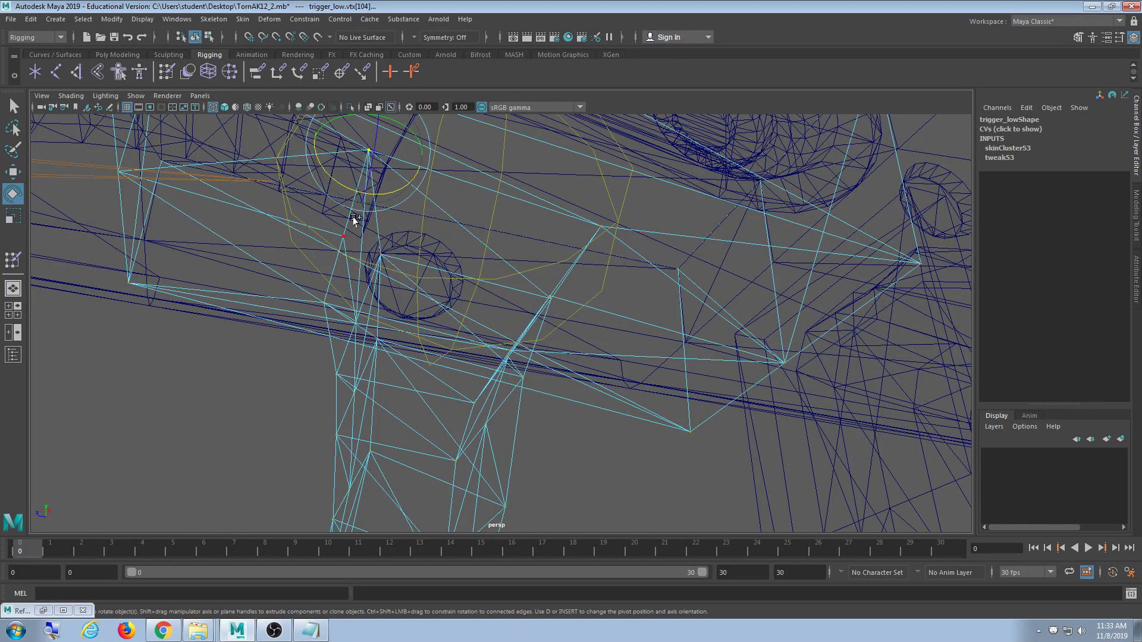
left_click(335, 246)
left_click_drag(316, 304, 338, 324, "shift")
key("ctrl+z")
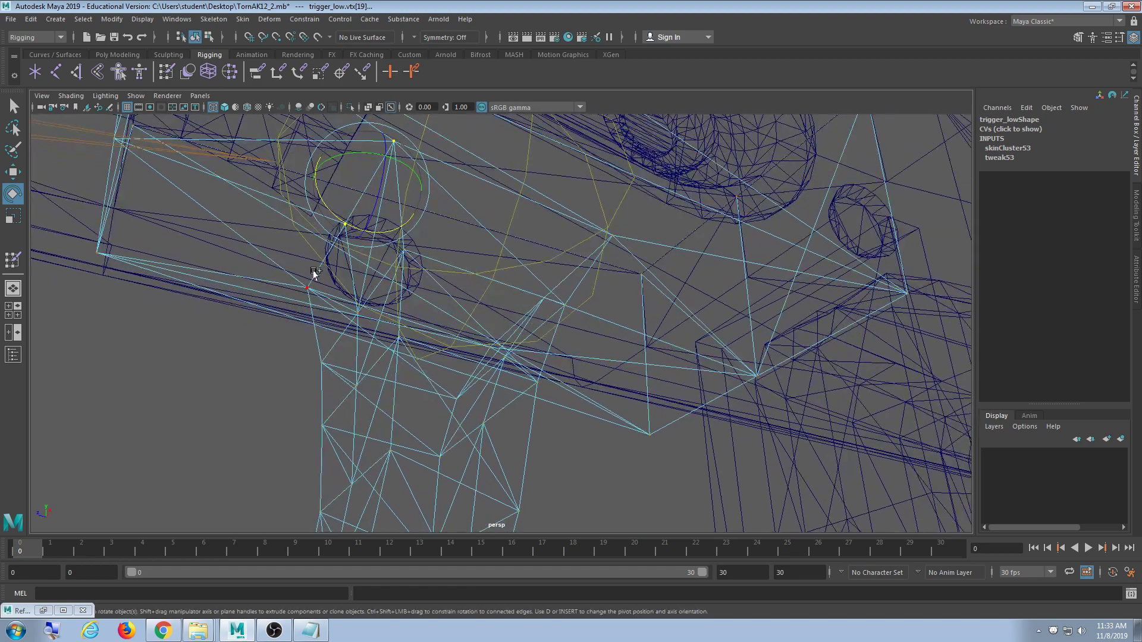
left_click_drag(314, 272, 417, 307, "shift")
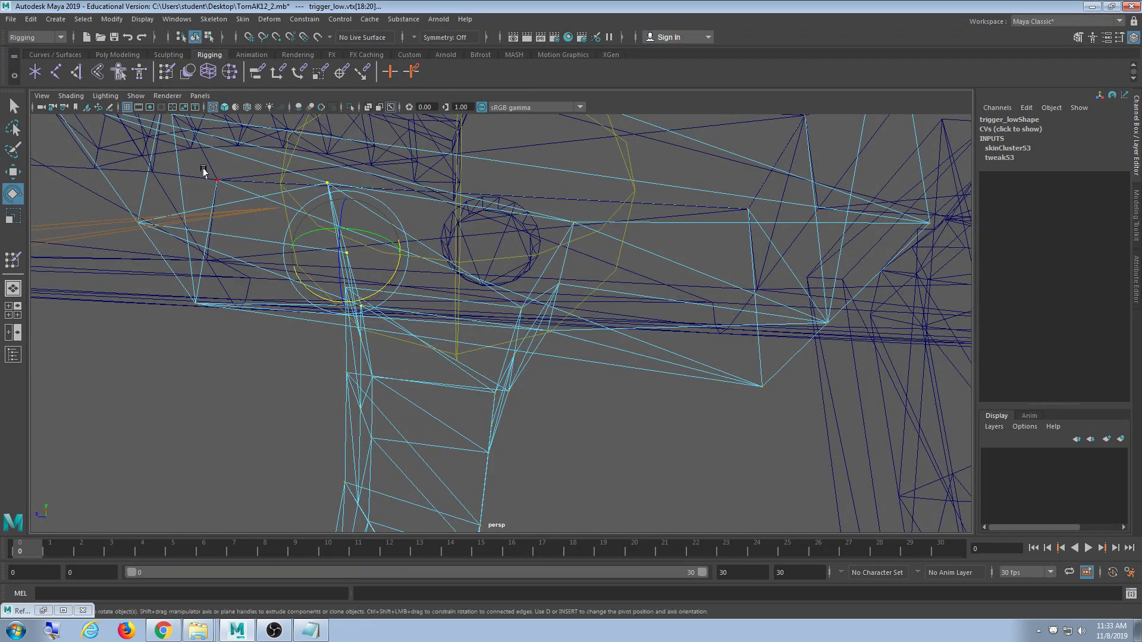
- In shaded view, pick a corner vertex of the trigger, then return to object selection
key("5")
left_click(383, 200)
left_click(457, 207)
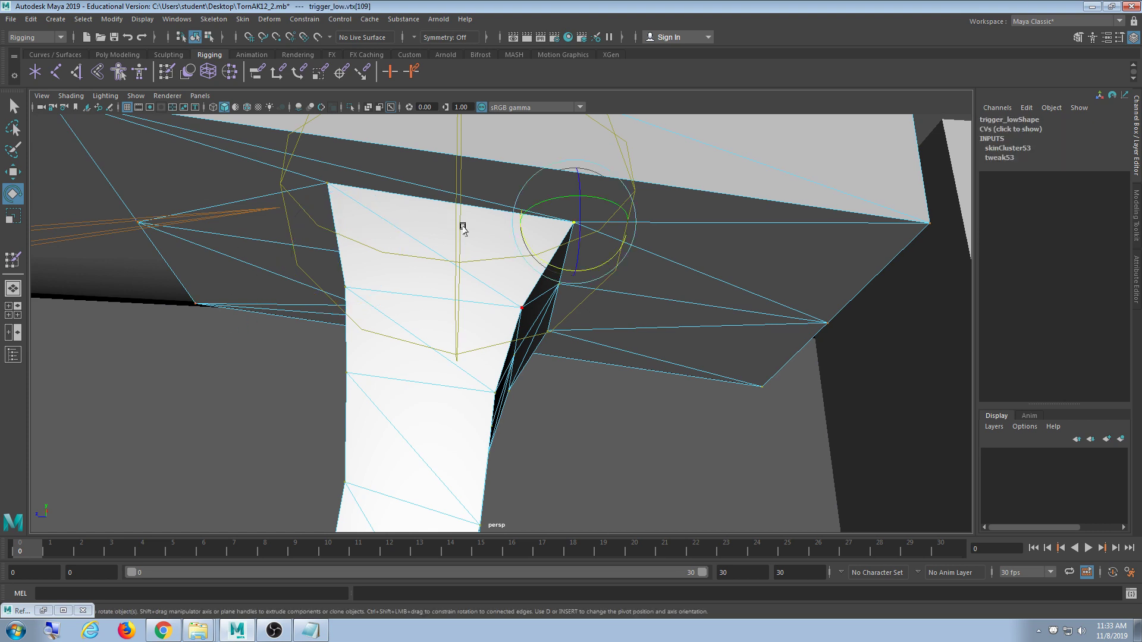
left_click(194, 37)
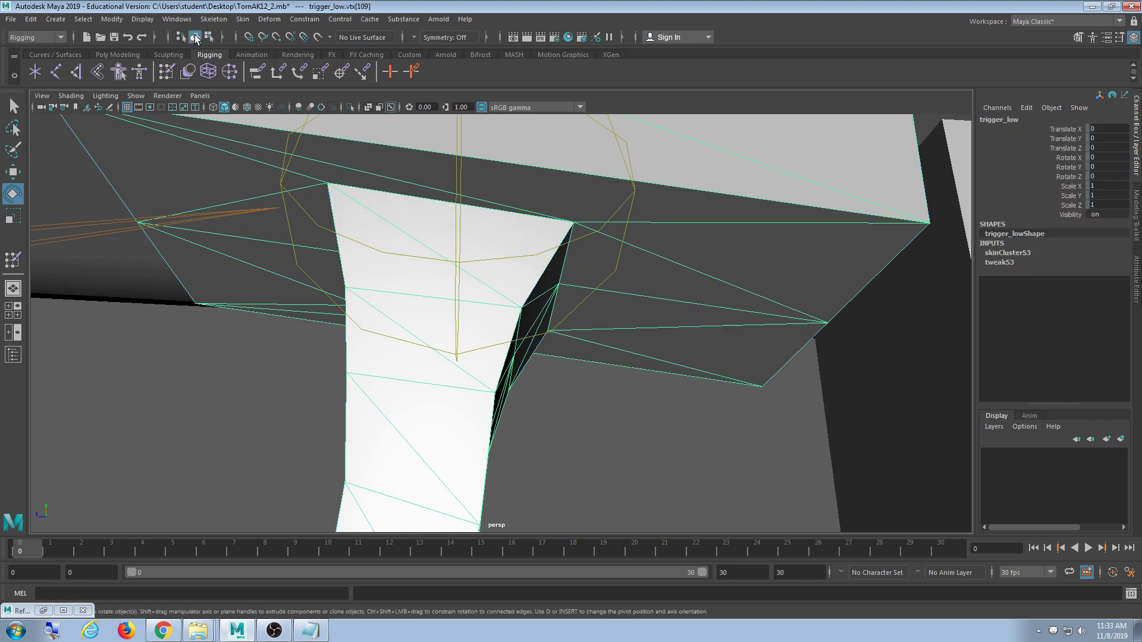
- Rotate the Trigger joint to test the trigger bend, then undo the rotation
left_click(459, 190)
left_click_drag(511, 229, 500, 205, "alt")
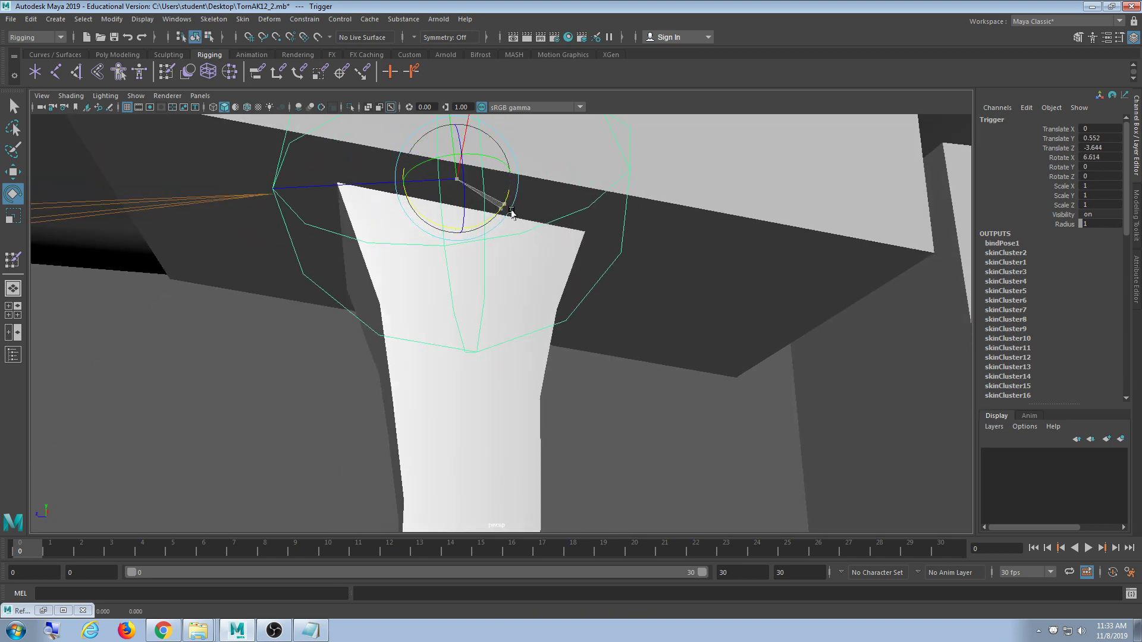
key("ctrl+z")
scroll(561, 260, "down", 4)
left_click_drag(561, 261, 575, 286, "alt")
scroll(535, 305, "down", 2)
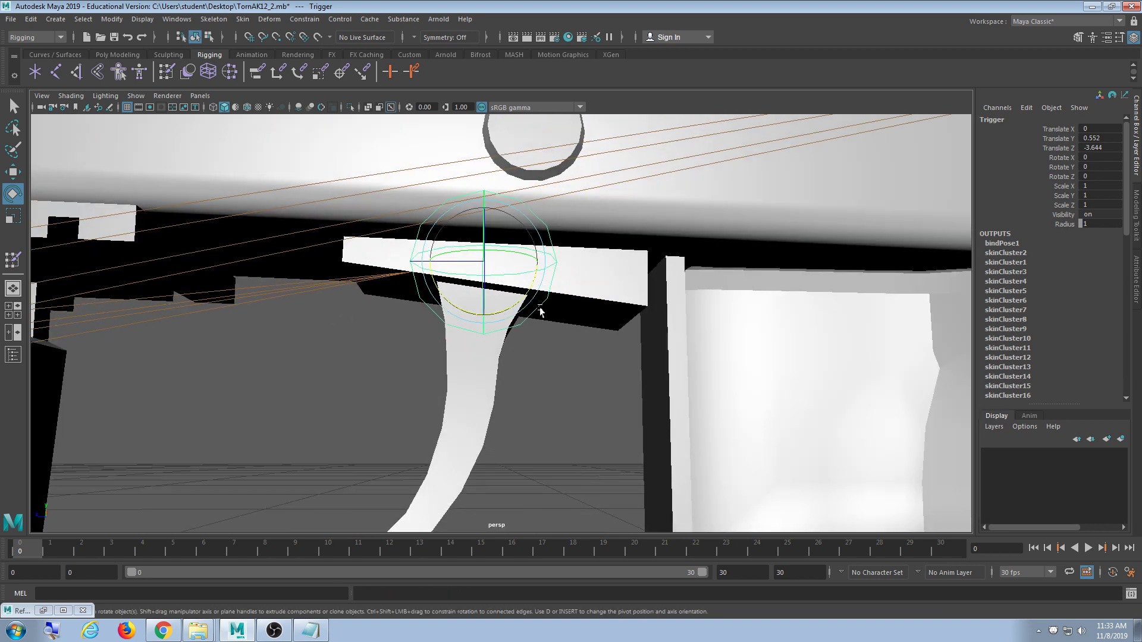
middle_click_drag(597, 341, 597, 294, "alt")
left_click_drag(531, 240, 519, 277)
key("ctrl+z")
scroll(446, 355, "up", 8)
left_click_drag(426, 298, 515, 354, "alt")
- Reselect the trigger mesh and joint, then hide joints in the viewport
left_click(418, 390)
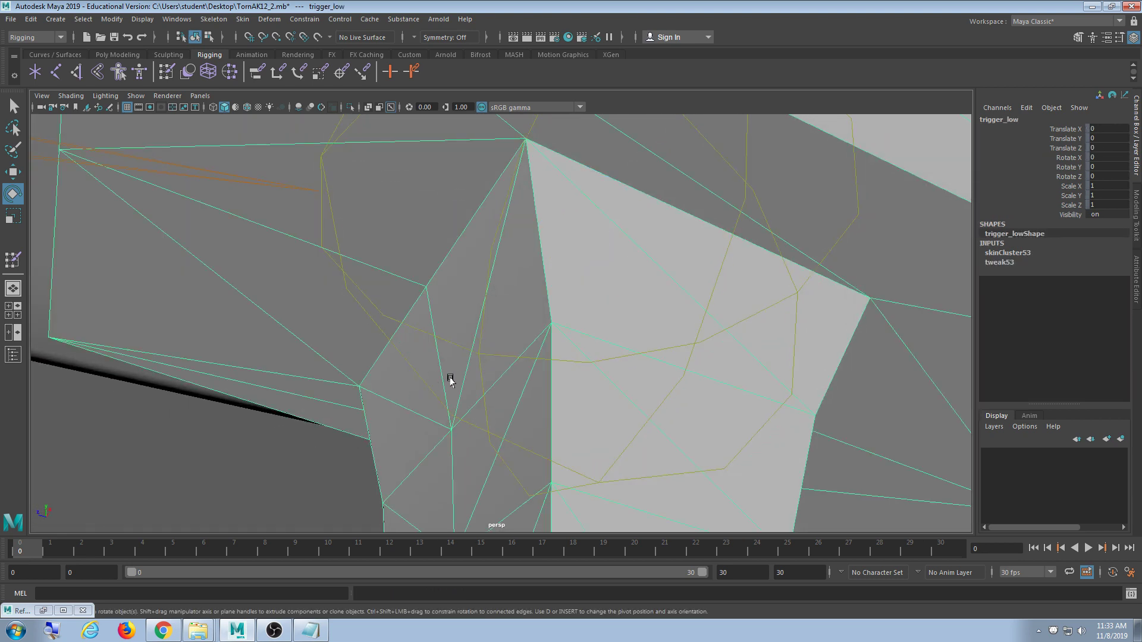
middle_click_drag(451, 380, 434, 354, "alt")
left_click_drag(489, 253, 496, 187, "alt")
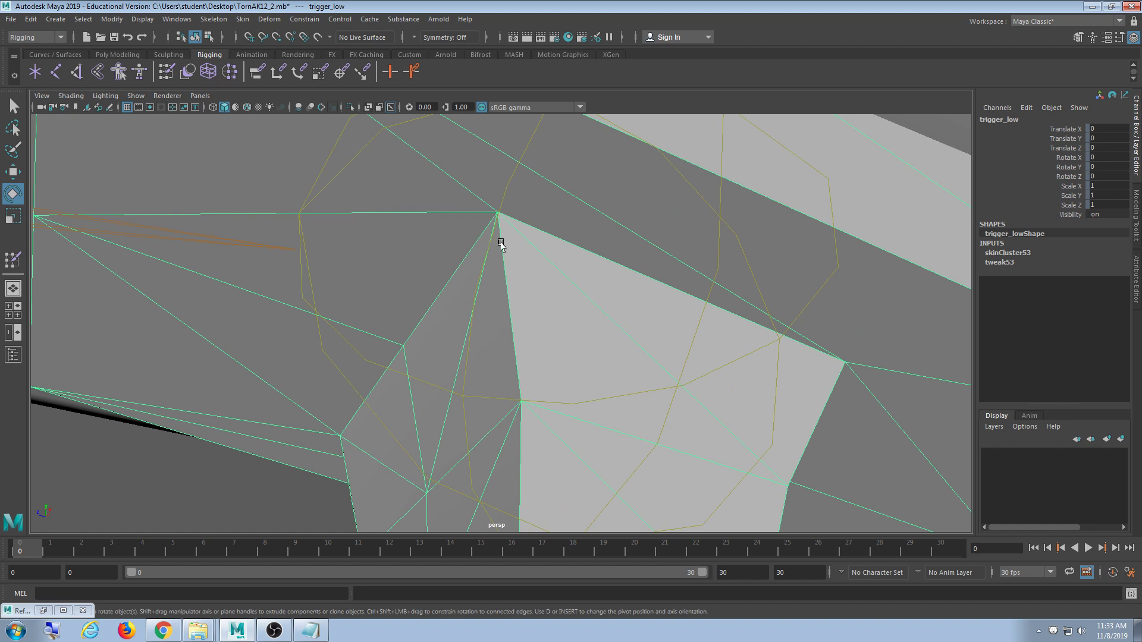
right_click_drag(513, 253, 468, 252)
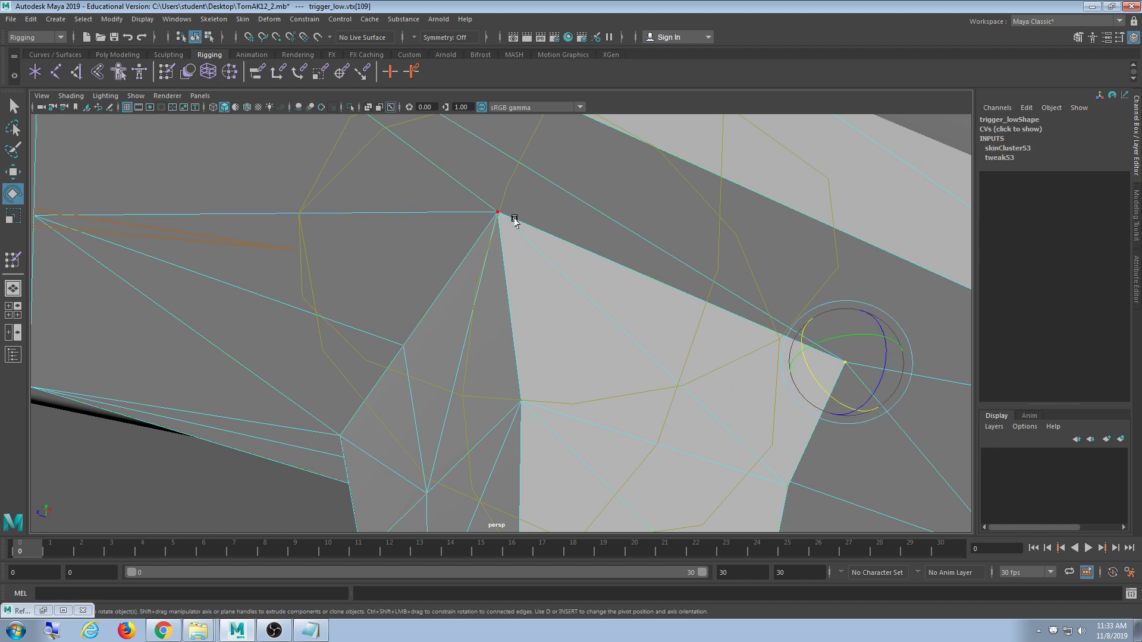
left_click(489, 241)
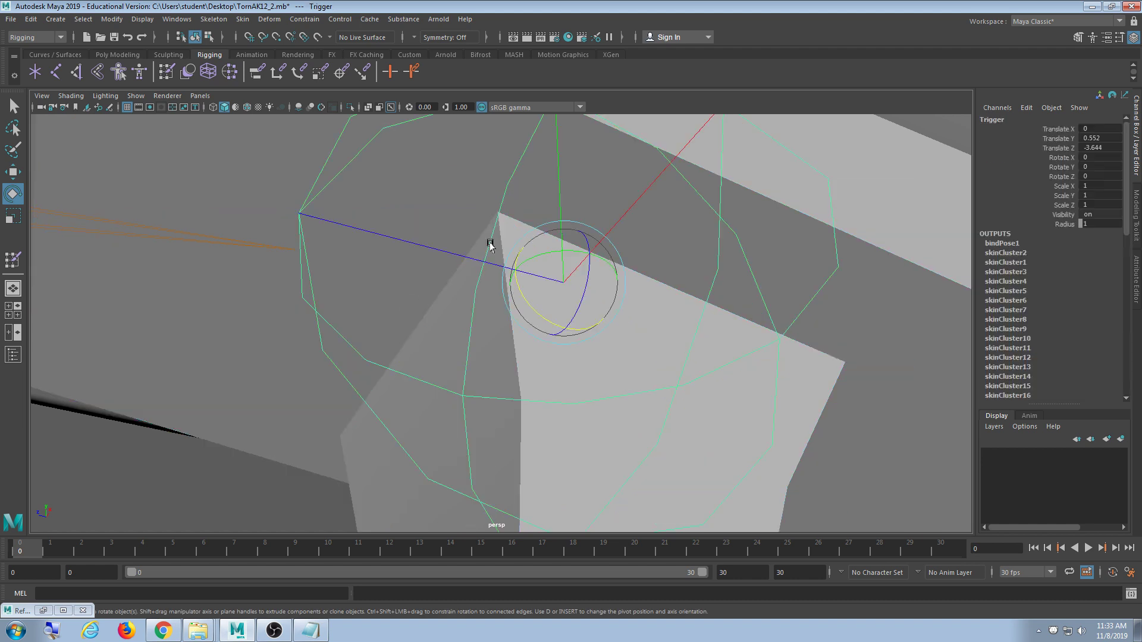
left_click(136, 95)
left_click(177, 290)
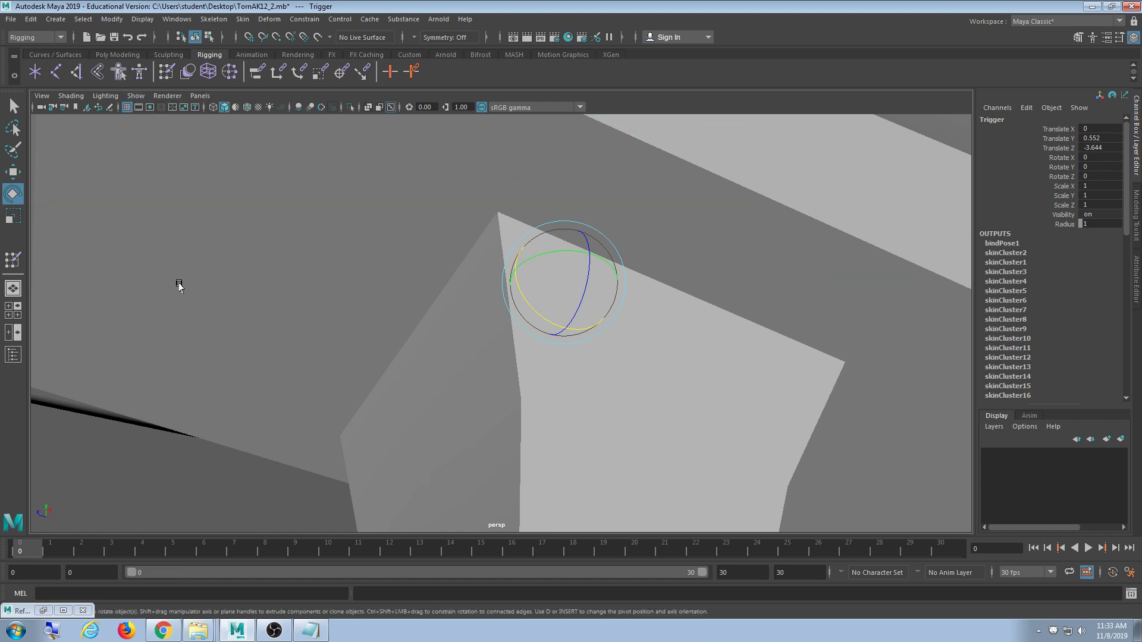
- Select the trigger_low top-corner vertices in wireframe vertex mode
left_click_drag(178, 283, 367, 234, "alt")
left_click(447, 266)
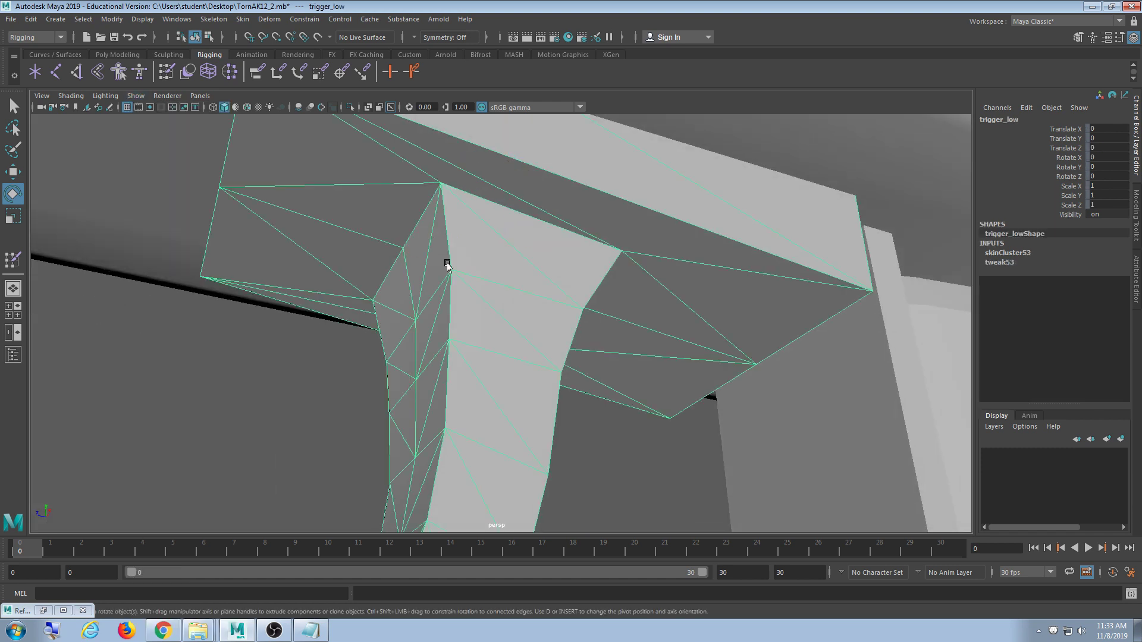
key("F9")
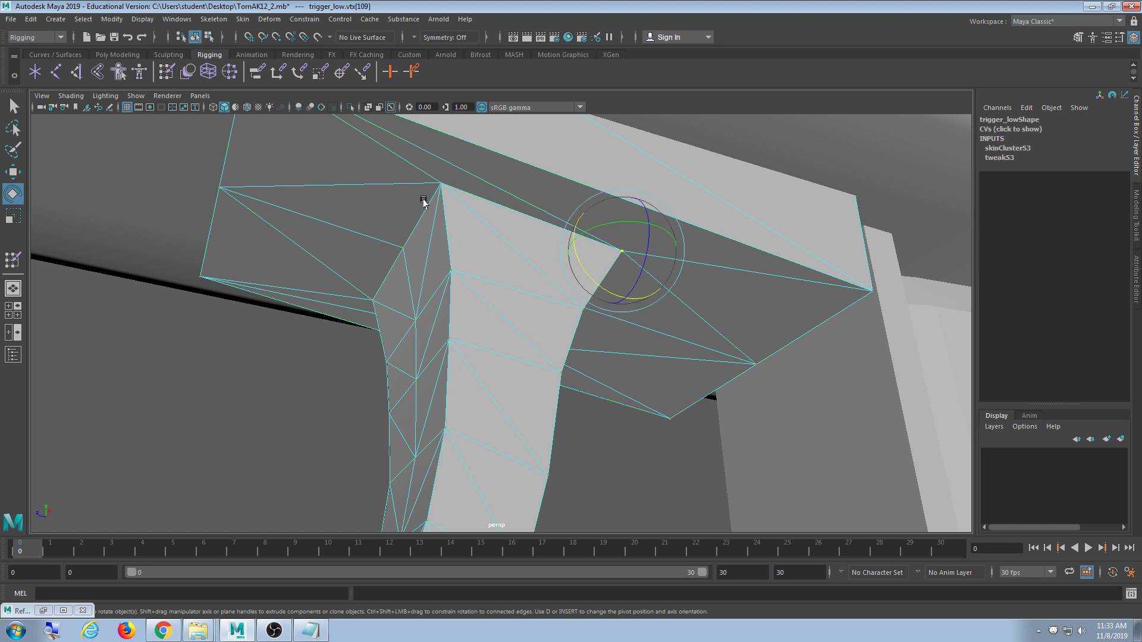
left_click_drag(454, 174, 433, 201)
key("4")
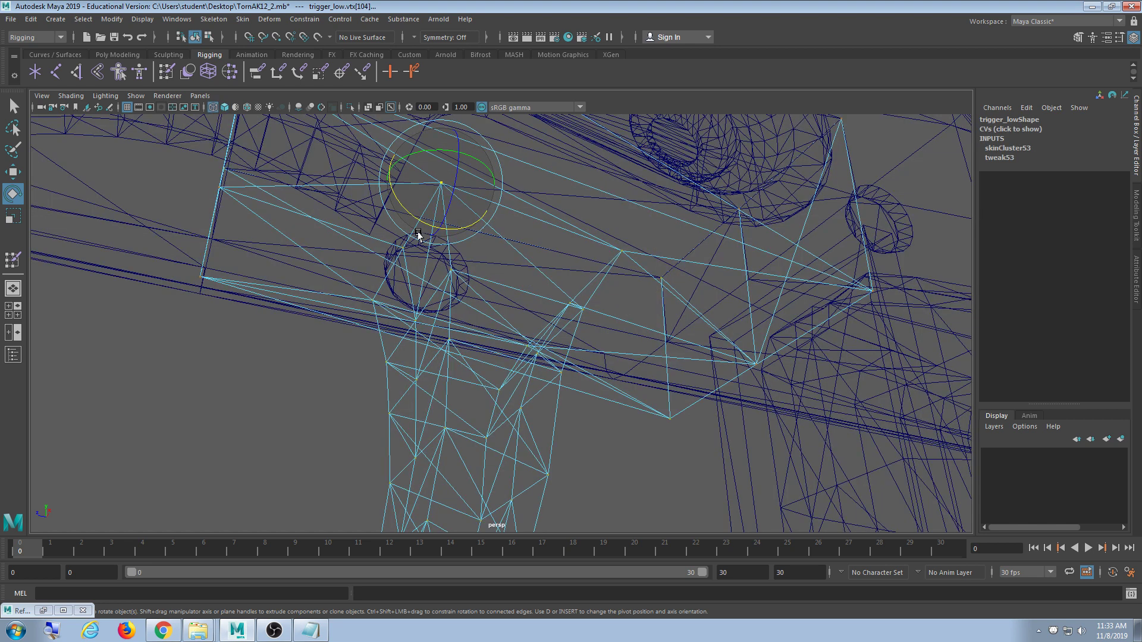
key("y")
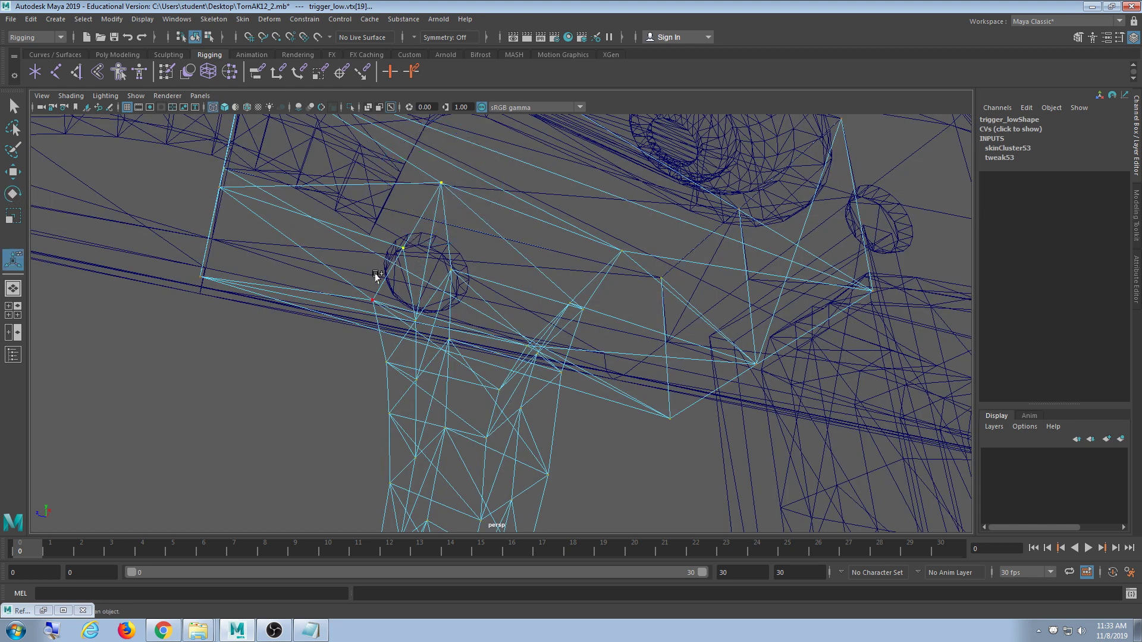
left_click_drag(613, 291, 574, 247, "alt")
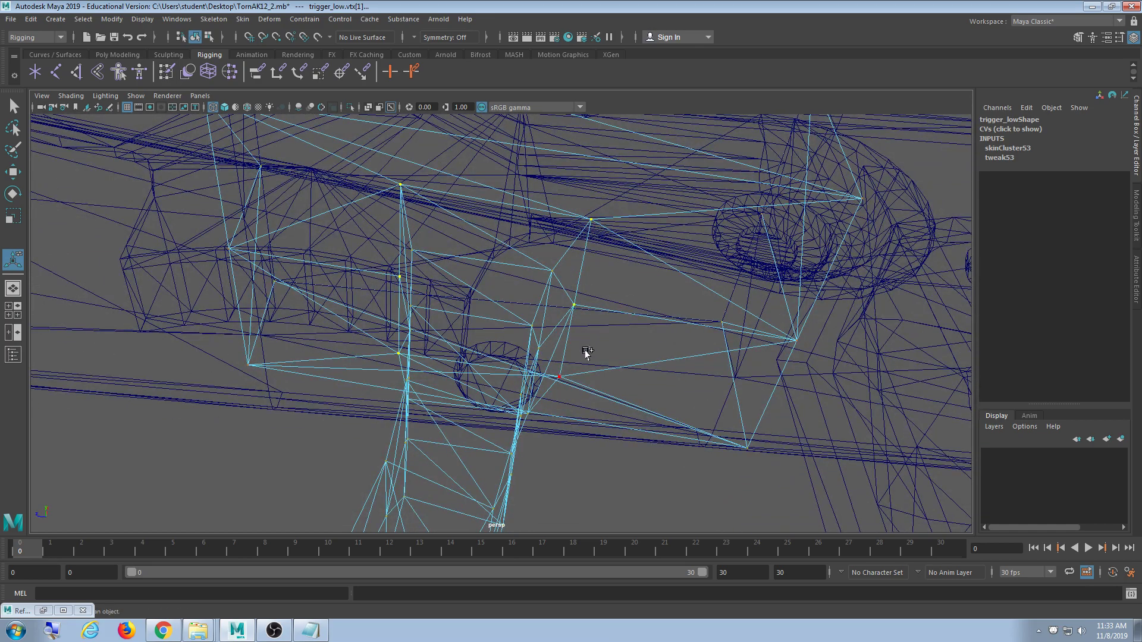
left_click_drag(552, 403, 552, 402, "shift")
left_click_drag(552, 402, 499, 333, "alt")
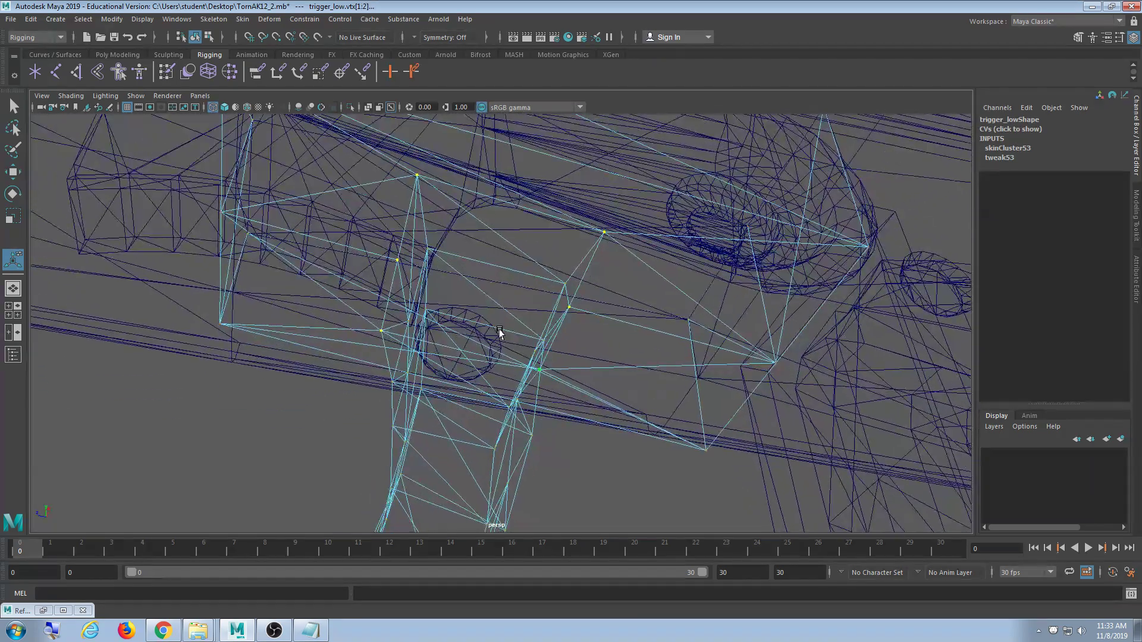
- In Paint Skin Weights, flood the trigger vertices fully to the Trigger influence
double_click(169, 72)
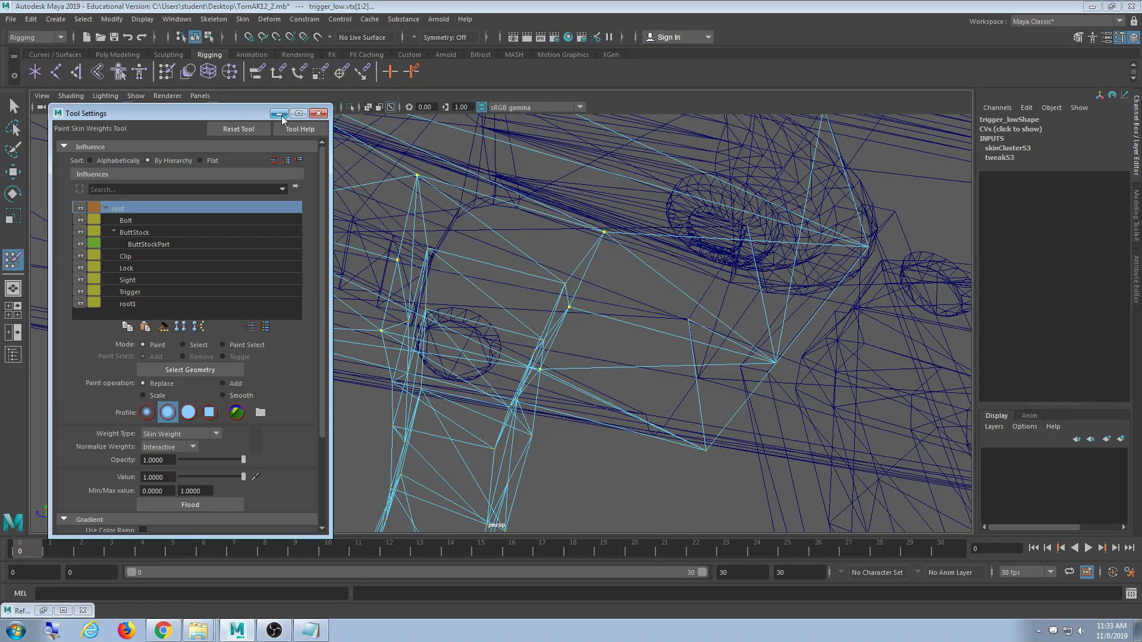
left_click(160, 291)
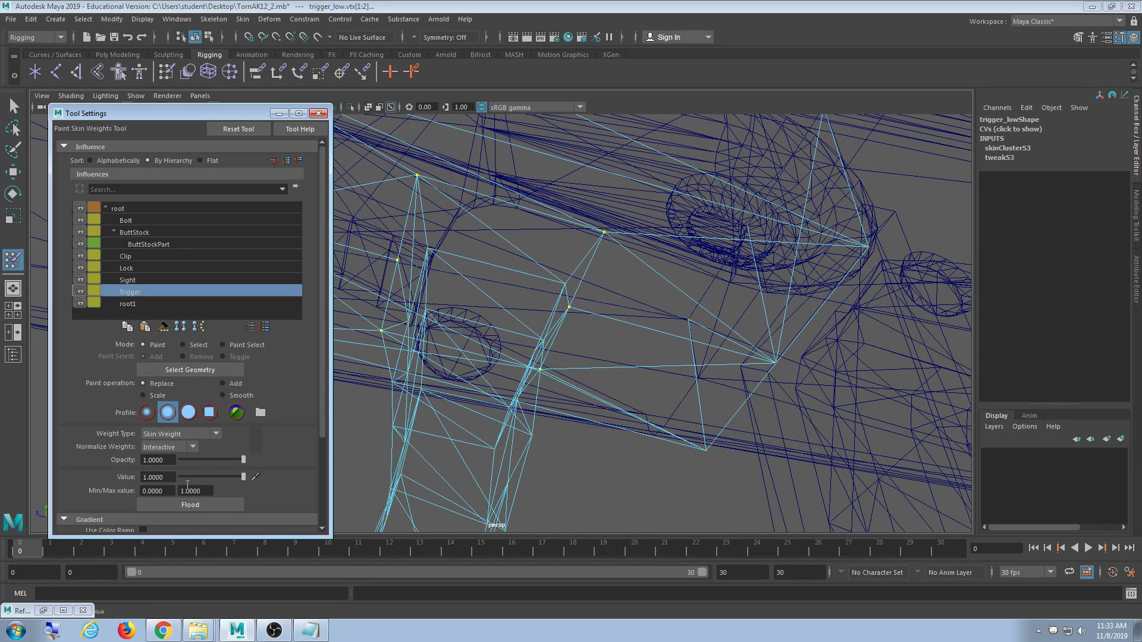
left_click(185, 507)
left_click(319, 113)
- Show joints in the viewport again and select the Trigger joint
left_click(139, 97)
left_click(160, 289)
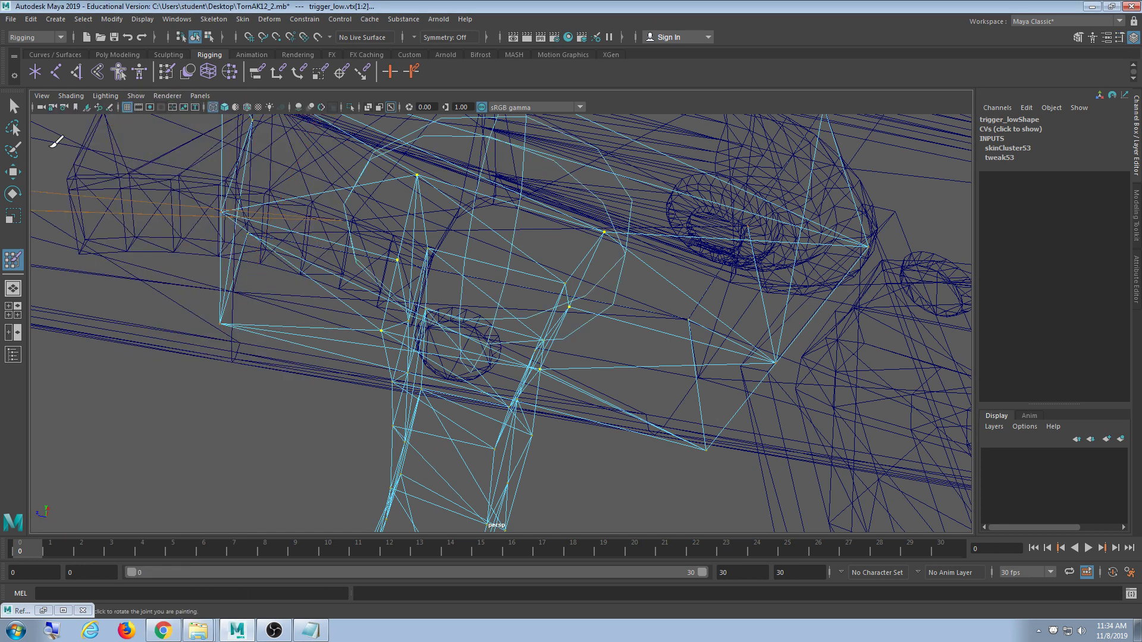
left_click(14, 106)
left_click(519, 204)
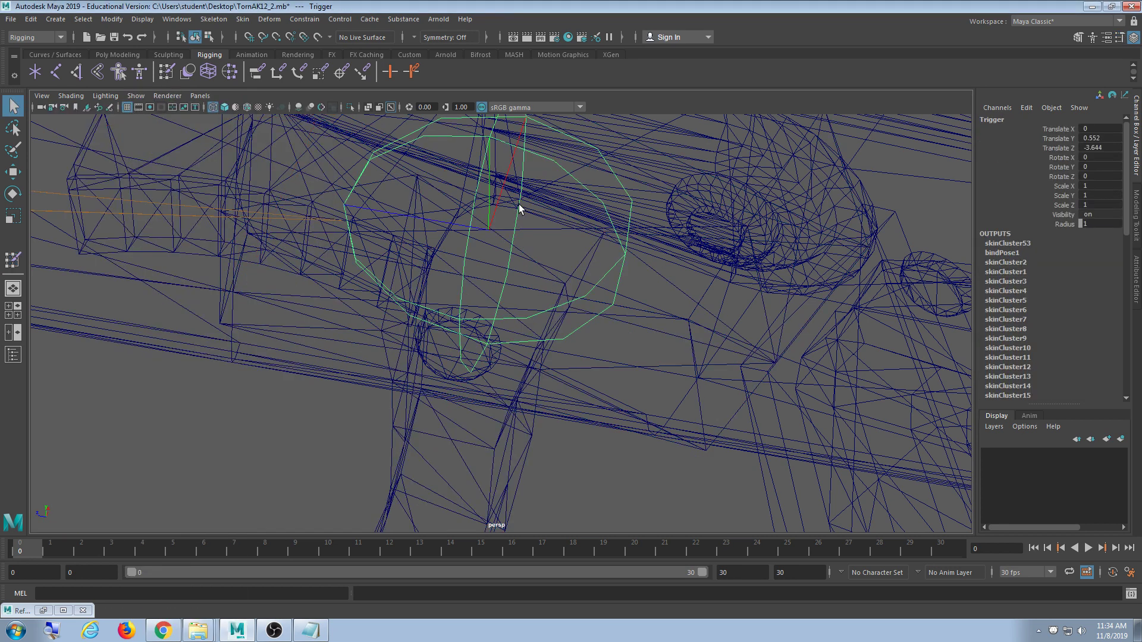
key("5")
mouse_move(508, 200)
left_mouse_down("alt")
mouse_move(561, 283)
mouse_move(549, 320)
mouse_move(472, 301)
mouse_move(548, 268)
left_mouse_up("alt")
key("e")
key("ctrl+z")
key("ctrl+z")
key("ctrl+z")
key("ctrl+z")
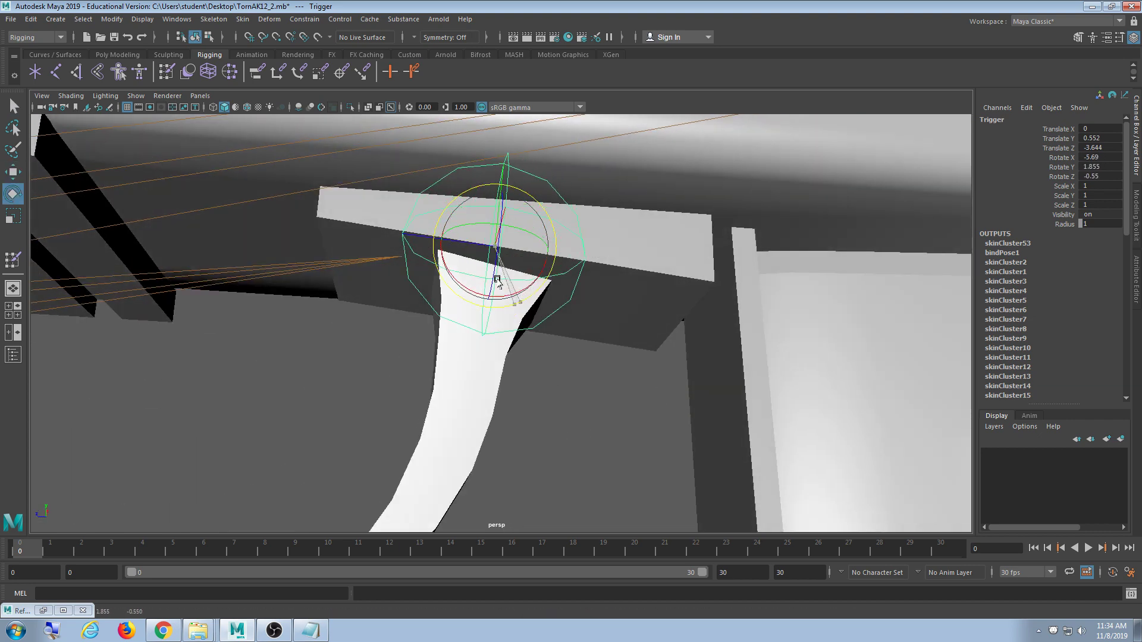
left_click_drag(610, 314, 548, 284, "alt")
key("ctrl+z")
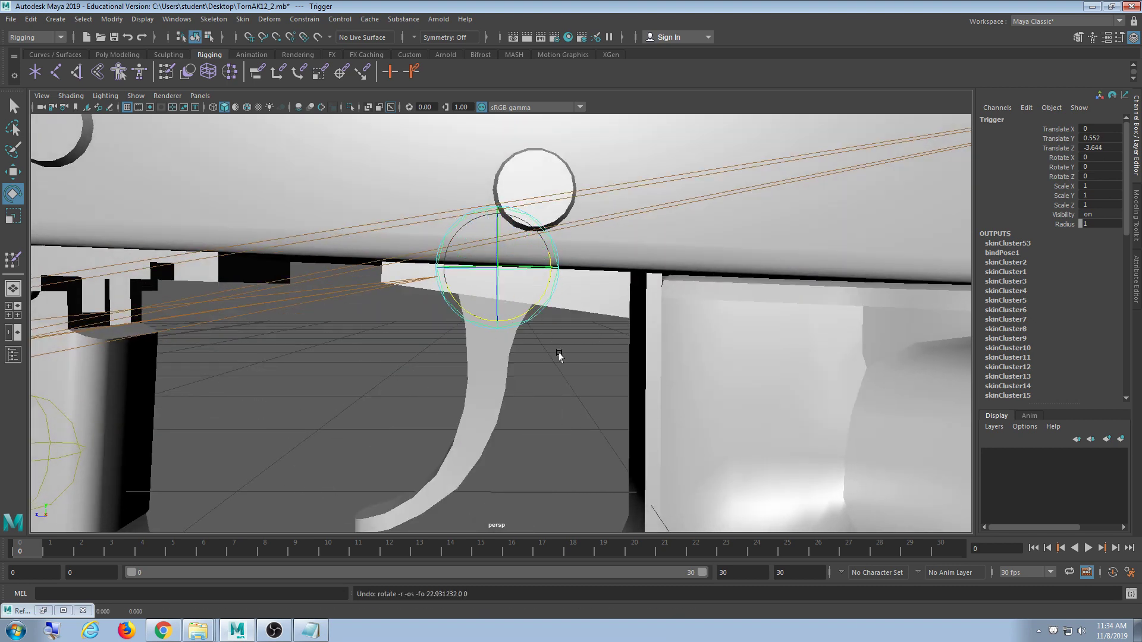
scroll(559, 354, "up", 4)
left_click_drag(559, 355, 616, 337, "alt")
key("ctrl+z")
scroll(563, 296, "down", 4)
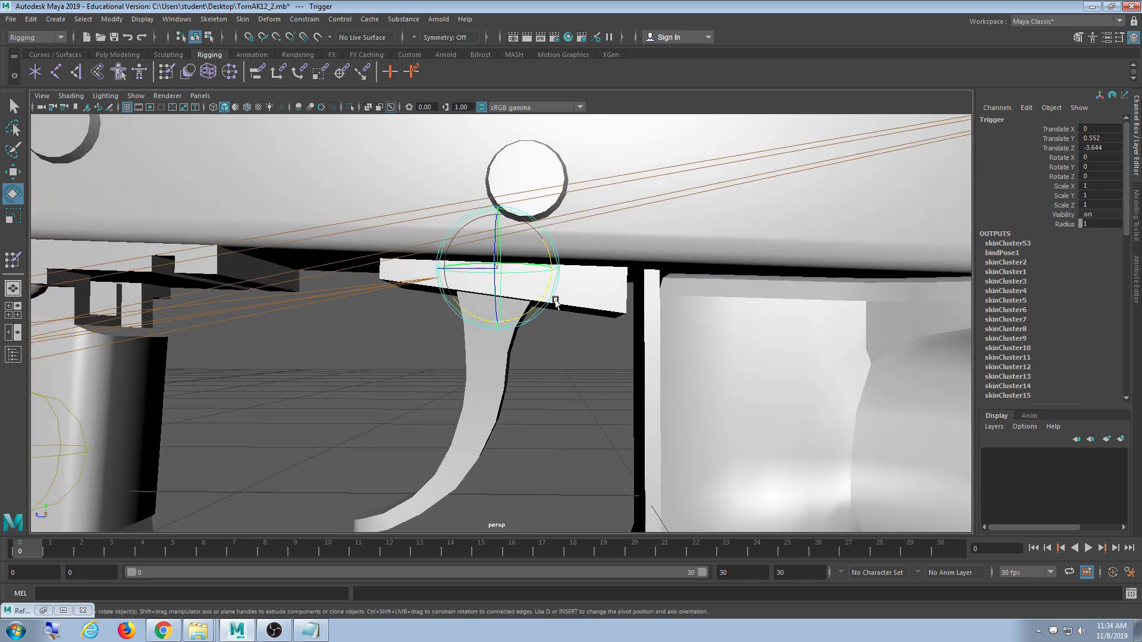
left_click_drag(556, 302, 532, 275, "alt")
key("ctrl+z")
scroll(597, 345, "down", 5)
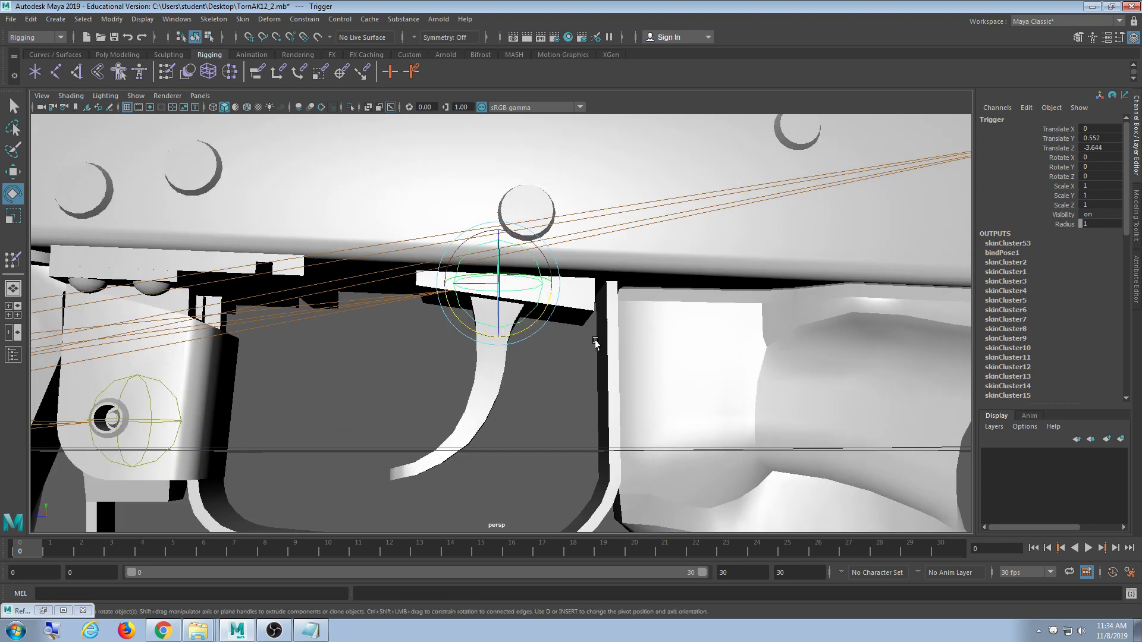
left_click_drag(596, 352, 600, 360, "alt")
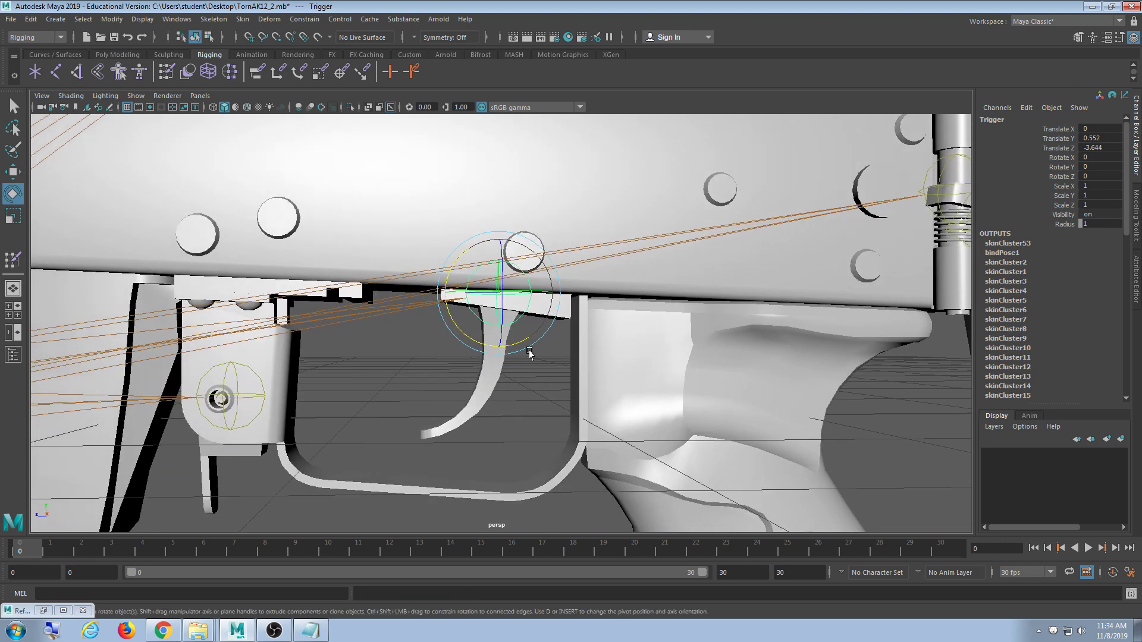
left_click_drag(528, 350, 460, 309, "alt")
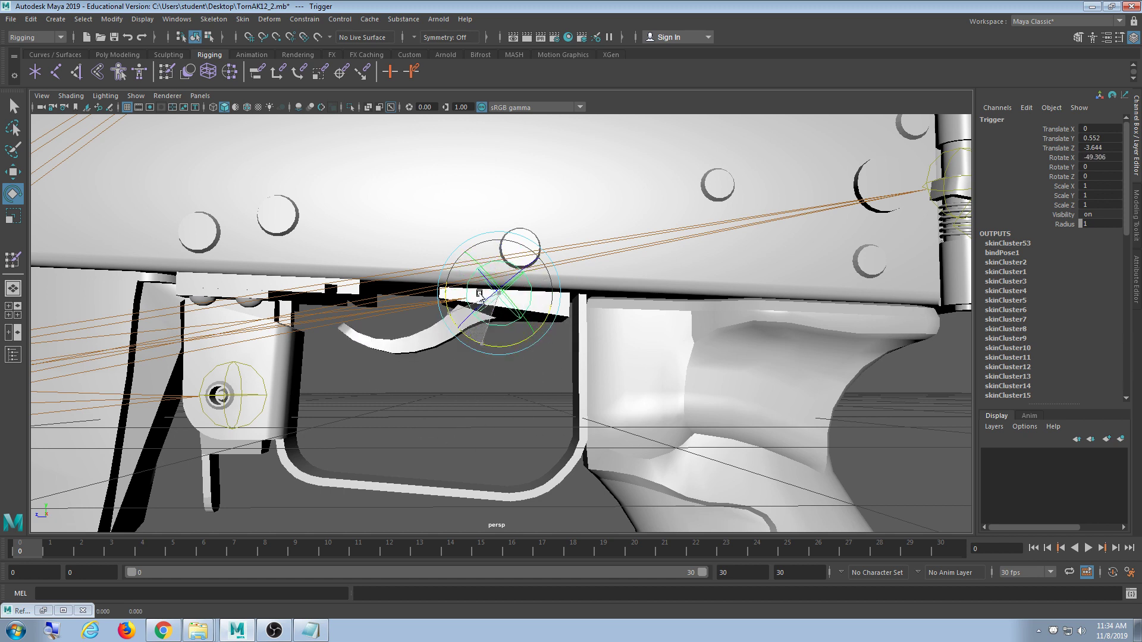
key("ctrl+z")
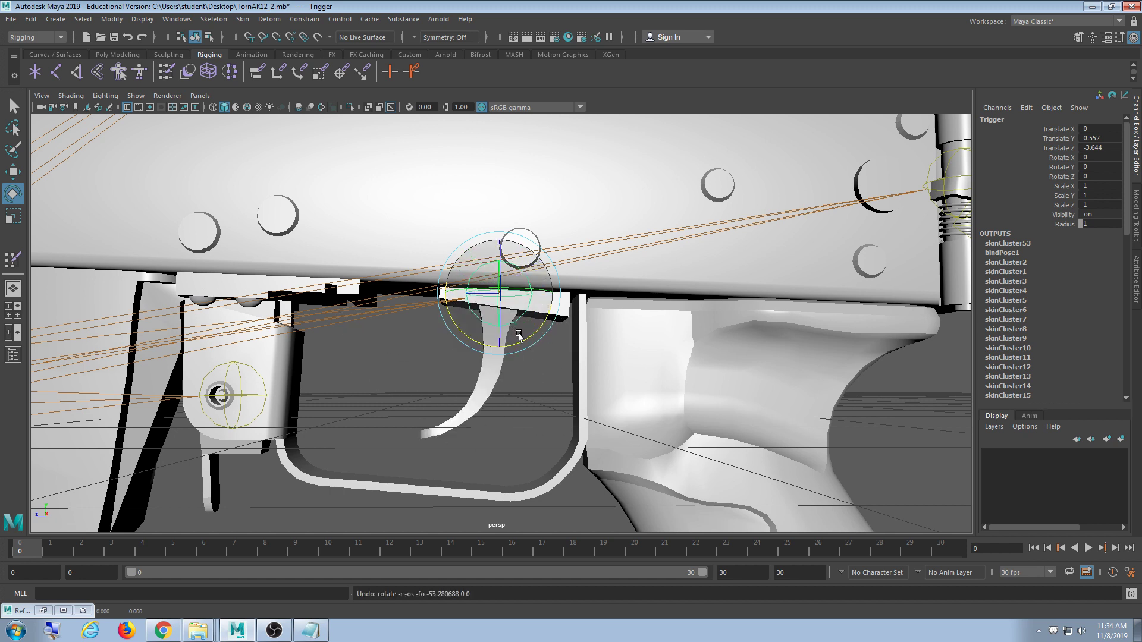
left_click_drag(524, 341, 508, 308)
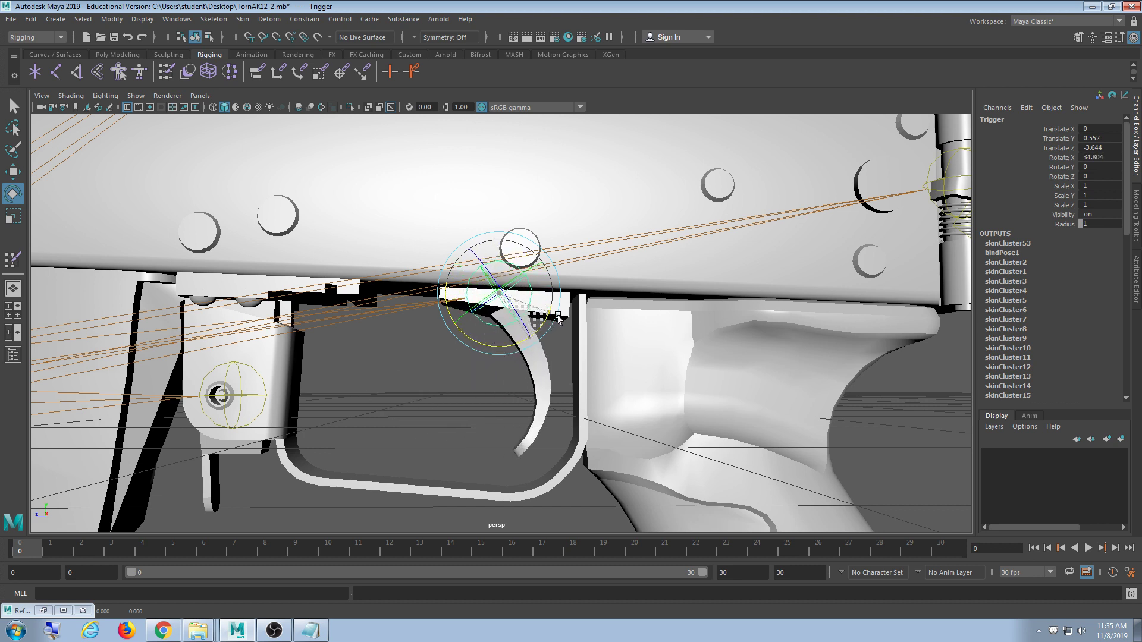
left_click_drag(517, 315, 504, 348)
key("ctrl+z")
scroll(622, 395, "down", 8)
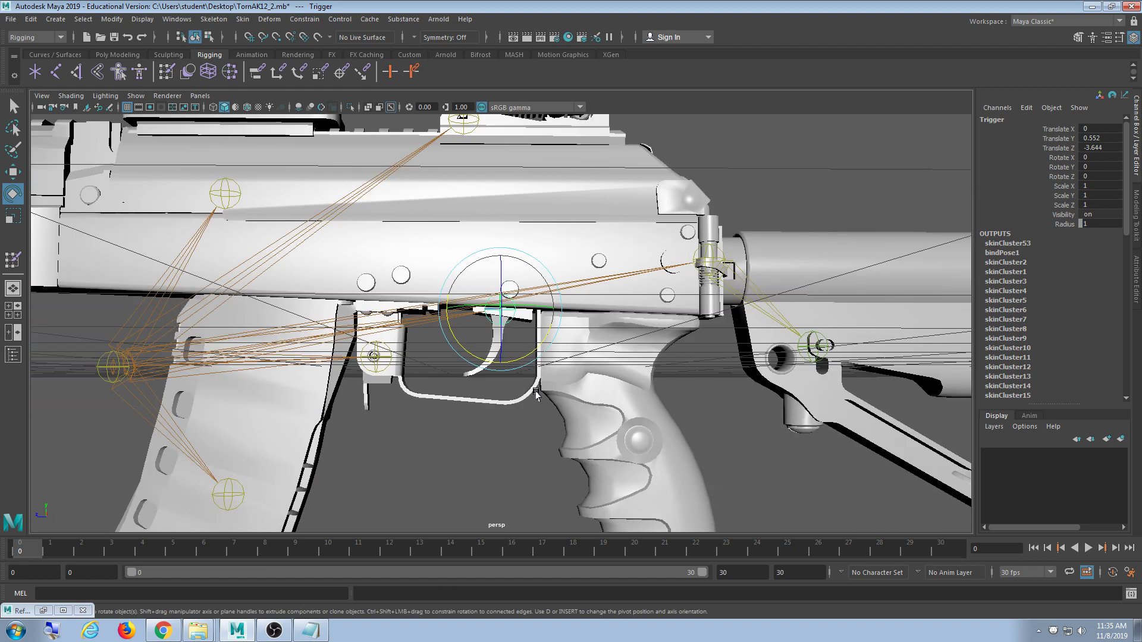
scroll(622, 395, "down", 4)
- Select the reload_low part on the receiver, framed in a side view
left_click(586, 390)
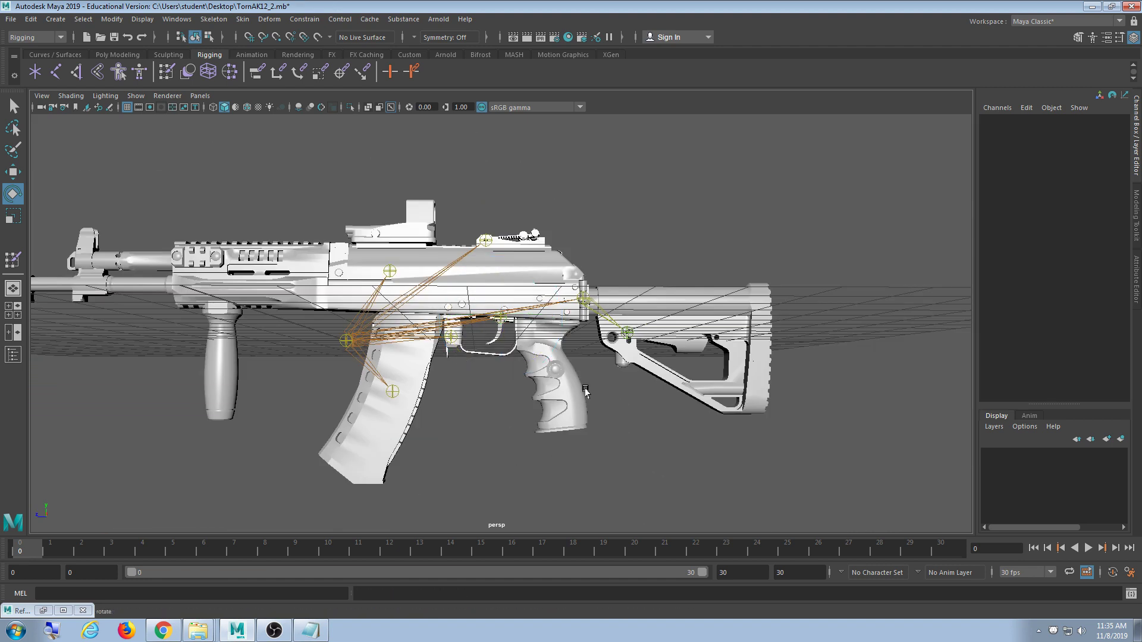
left_click_drag(585, 390, 556, 405, "alt")
left_click_drag(589, 300, 315, 297, "alt")
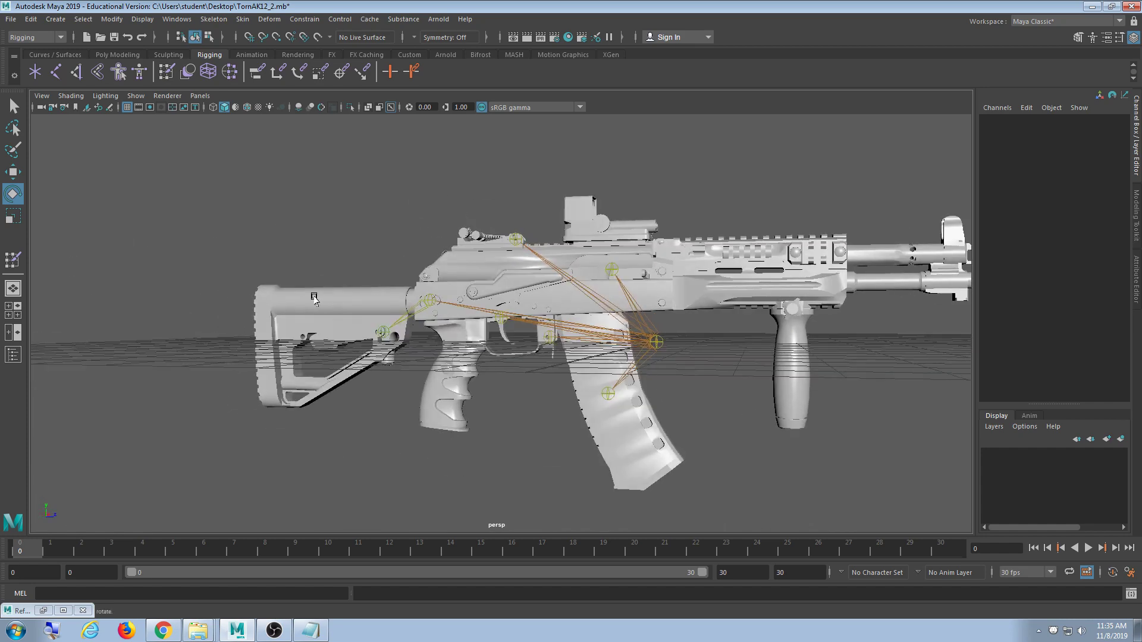
scroll(492, 234, "up", 6)
left_click(491, 233)
scroll(491, 233, "up", 2)
middle_click_drag(524, 289, 502, 374, "alt")
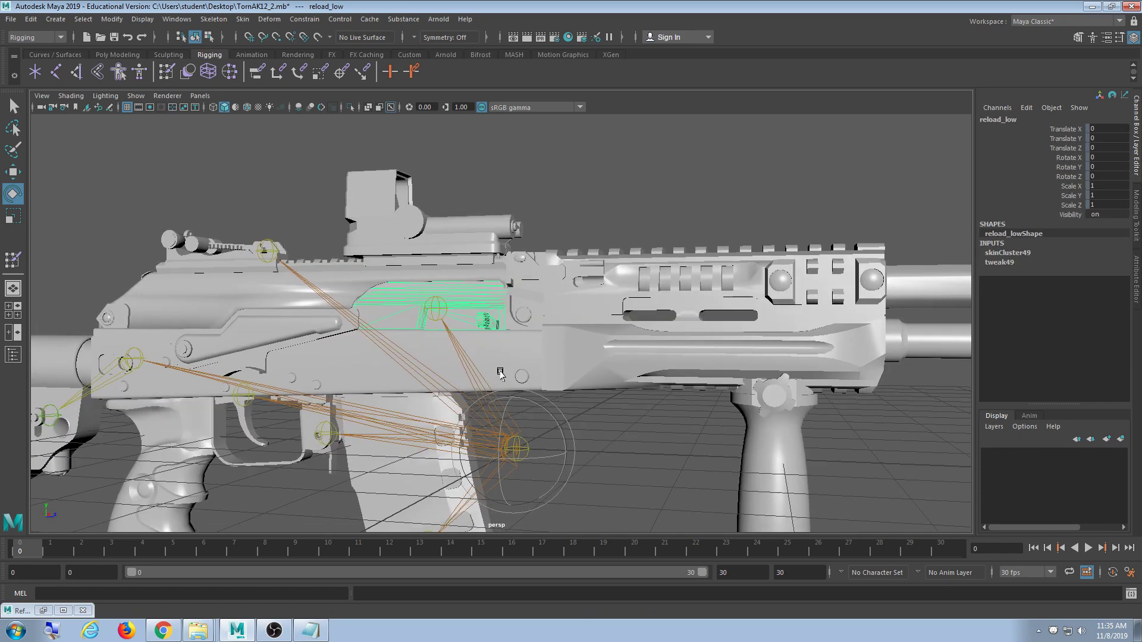
left_click_drag(497, 351, 503, 358, "alt")
scroll(503, 358, "up", 5)
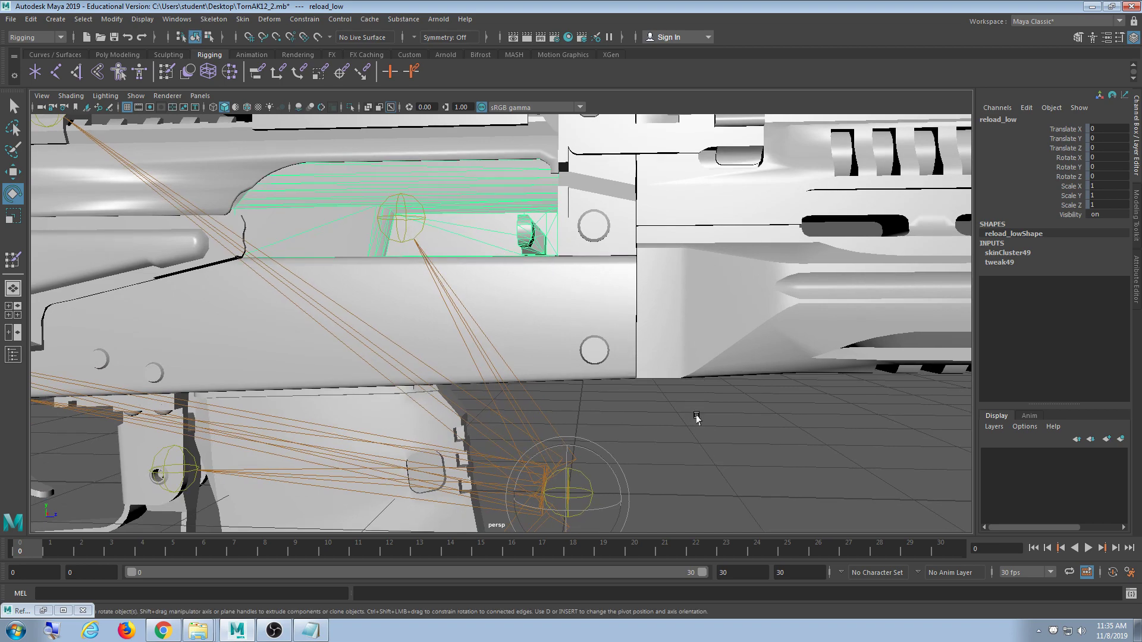
left_click(697, 418)
left_click(499, 234)
mouse_move(489, 268)
left_mouse_down("alt")
mouse_move(477, 252)
mouse_move(475, 264)
left_mouse_up("alt")
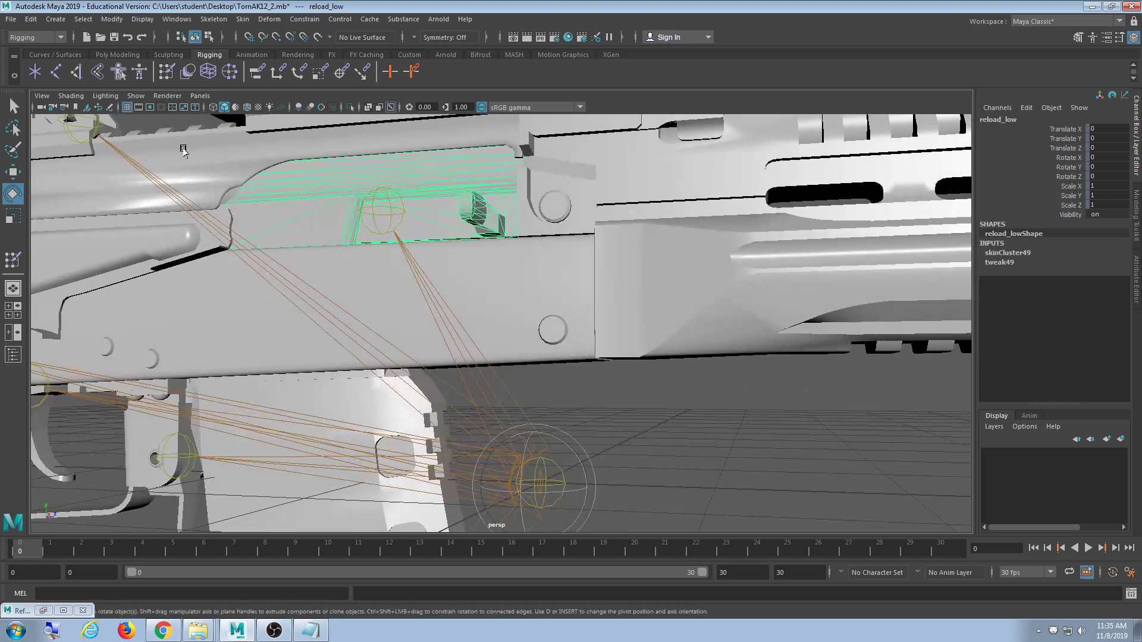
- Flood reload_low's skin weights fully to the Bolt joint in Paint Skin Weights
double_click(171, 75)
left_click(188, 221)
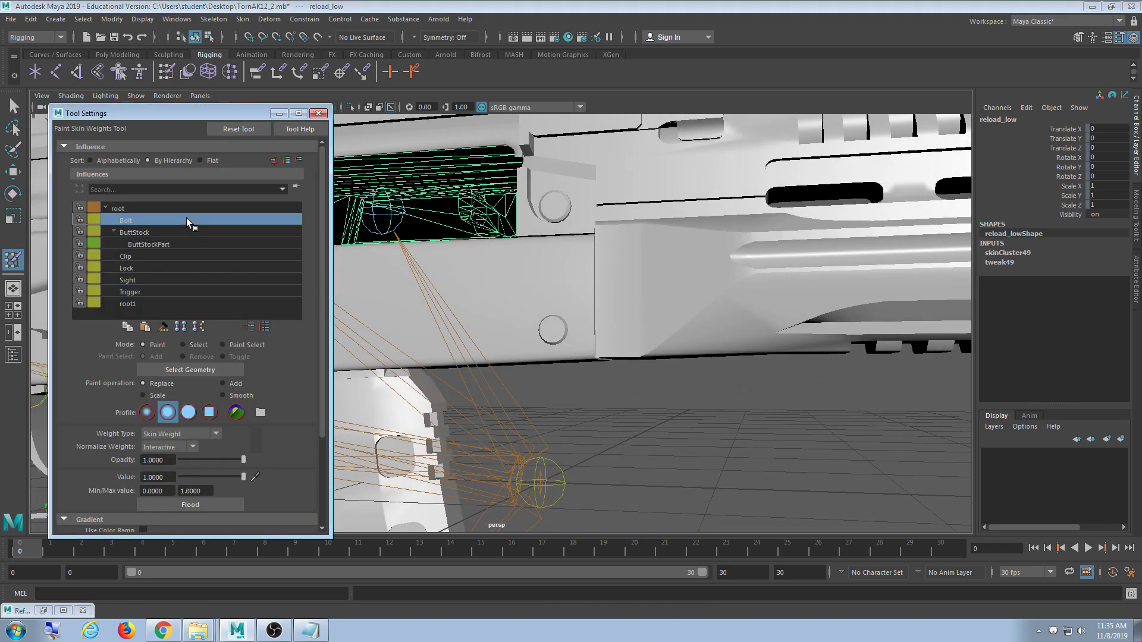
left_click(206, 504)
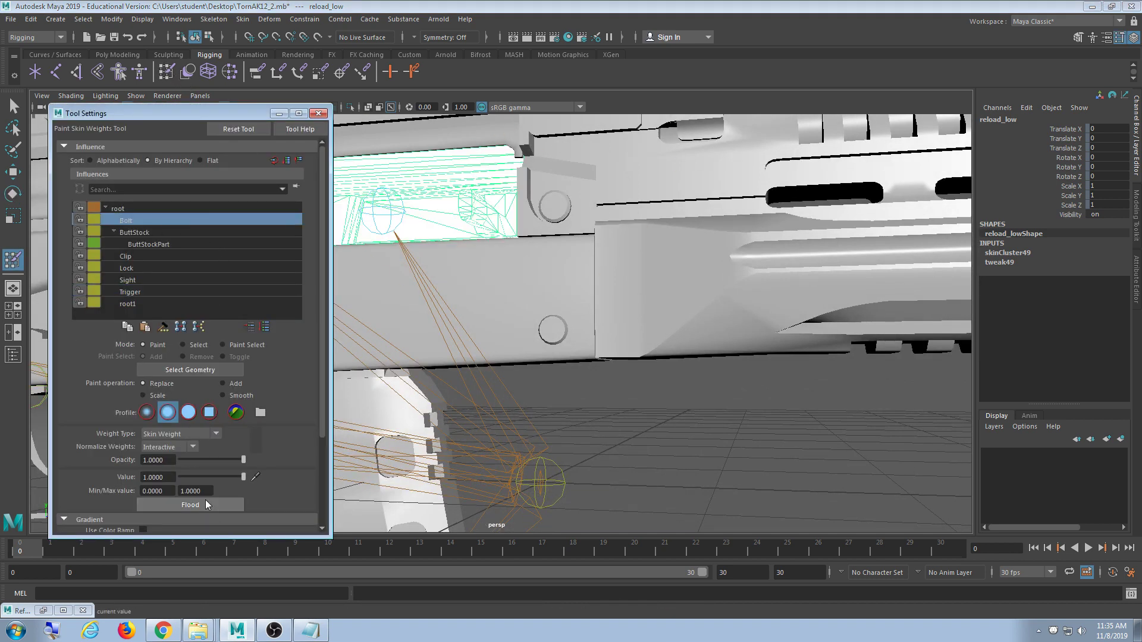
left_click(313, 114)
scroll(444, 347, "down", 8)
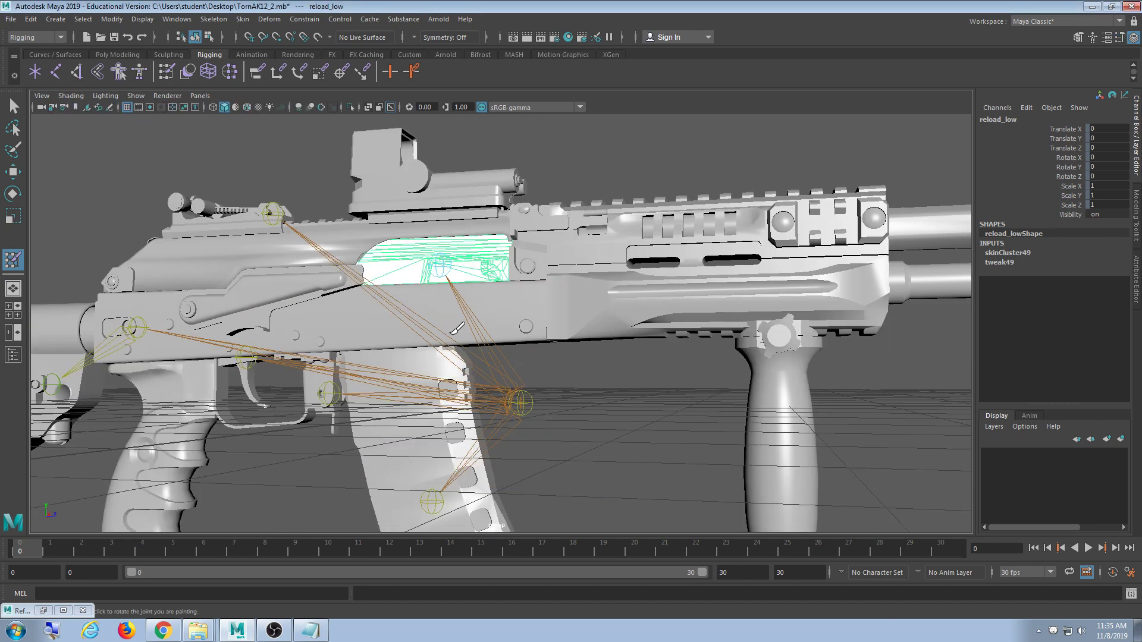
left_click_drag(449, 317, 425, 379, "alt")
left_click_drag(461, 353, 528, 325, "alt")
- Save Scene As, changing the version number to 3 to create TornAK12_3.mb
left_click(11, 19)
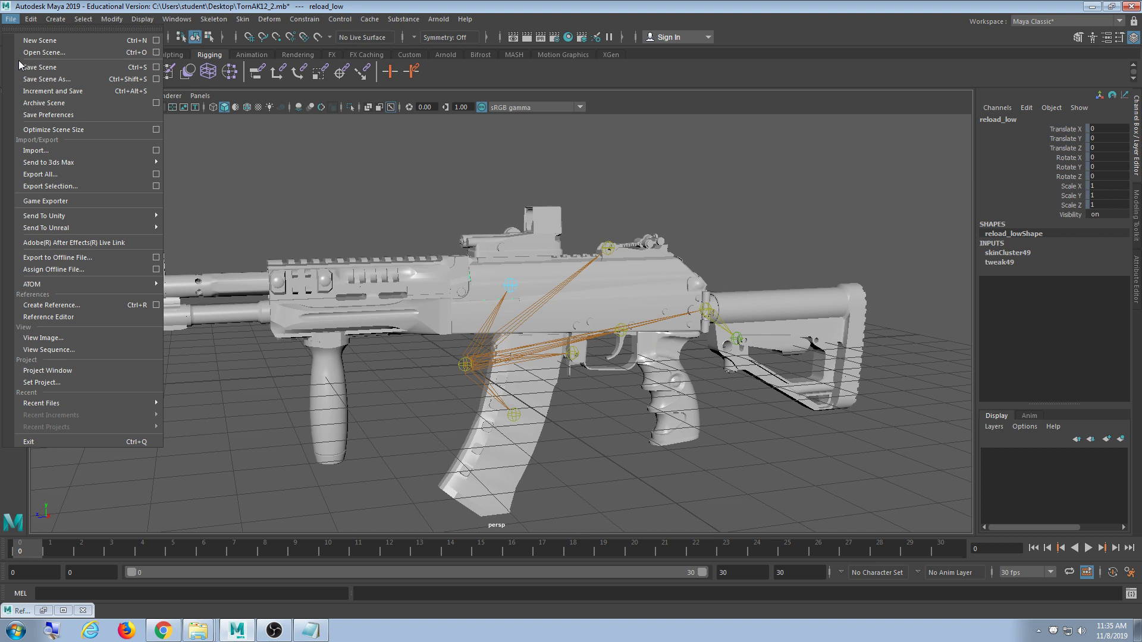
left_click(46, 79)
left_click(292, 446)
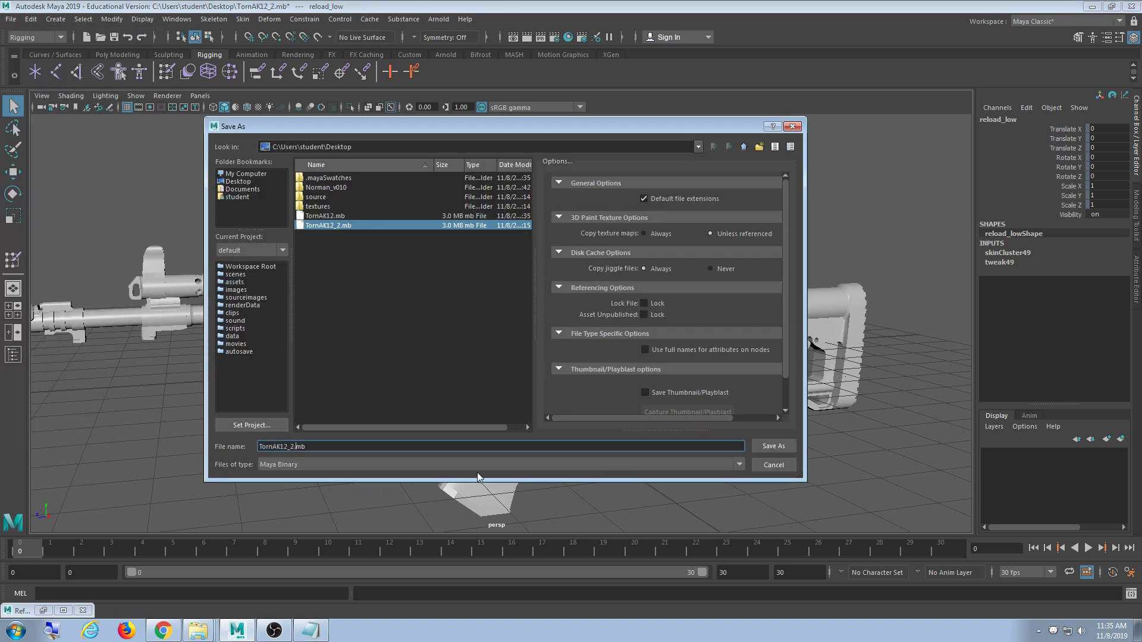
key("BackSpace")
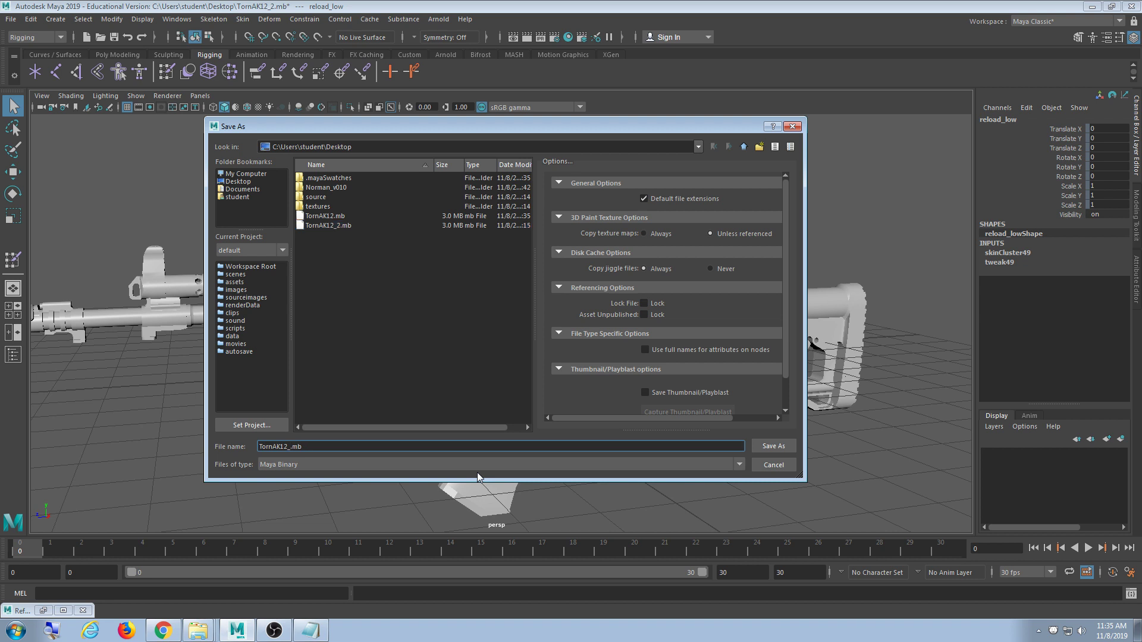
type("3")
key("Return")
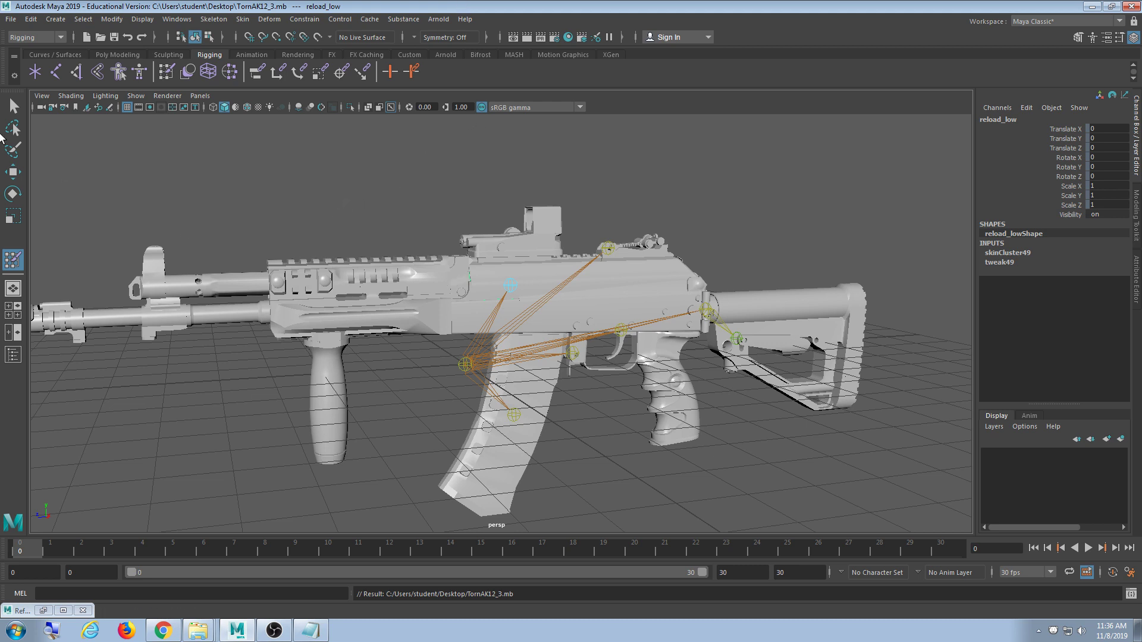
- Leave skin-weight painting with the Select tool, reframe the rifle, and show the Curves / Surfaces shelf
left_click(18, 107)
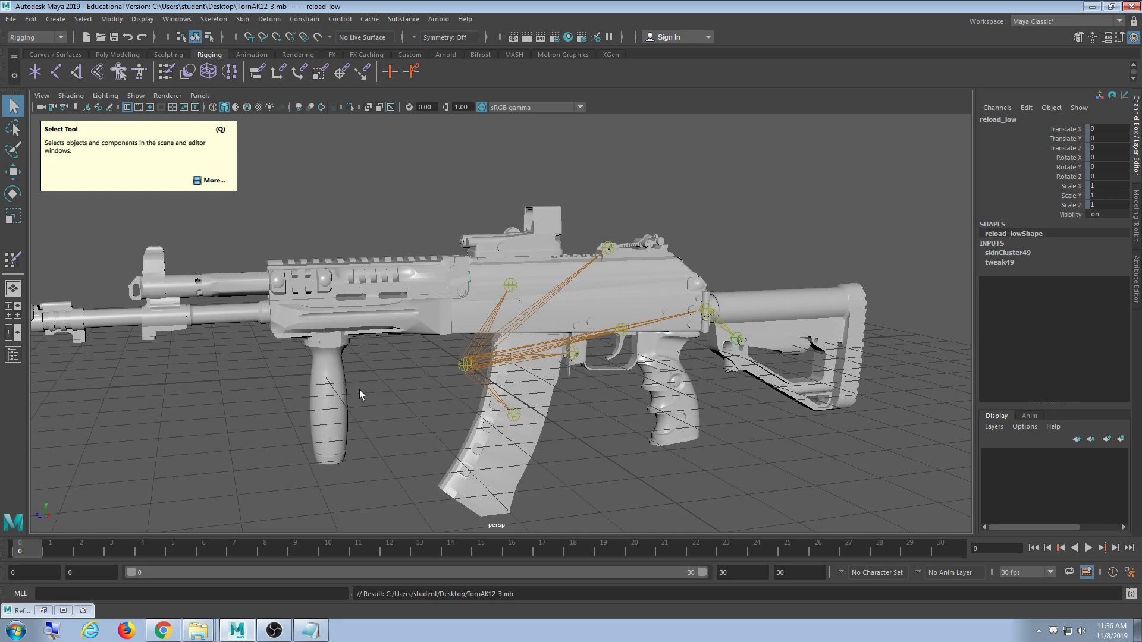
left_click_drag(670, 176, 538, 227, "alt")
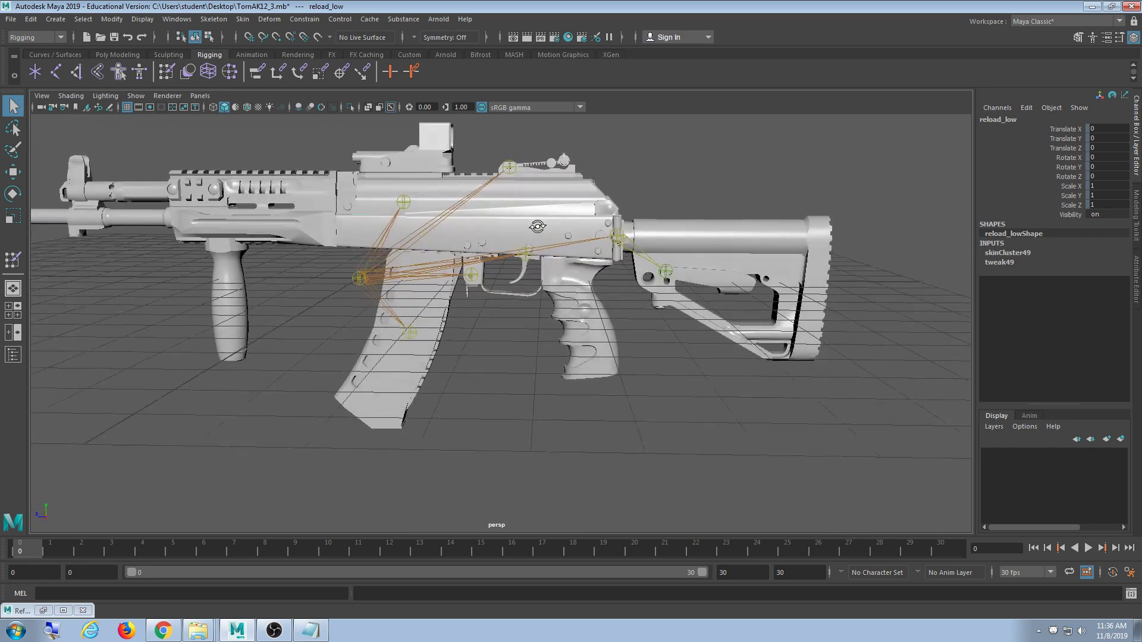
scroll(544, 232, "down", 4)
left_click_drag(480, 267, 532, 250, "alt")
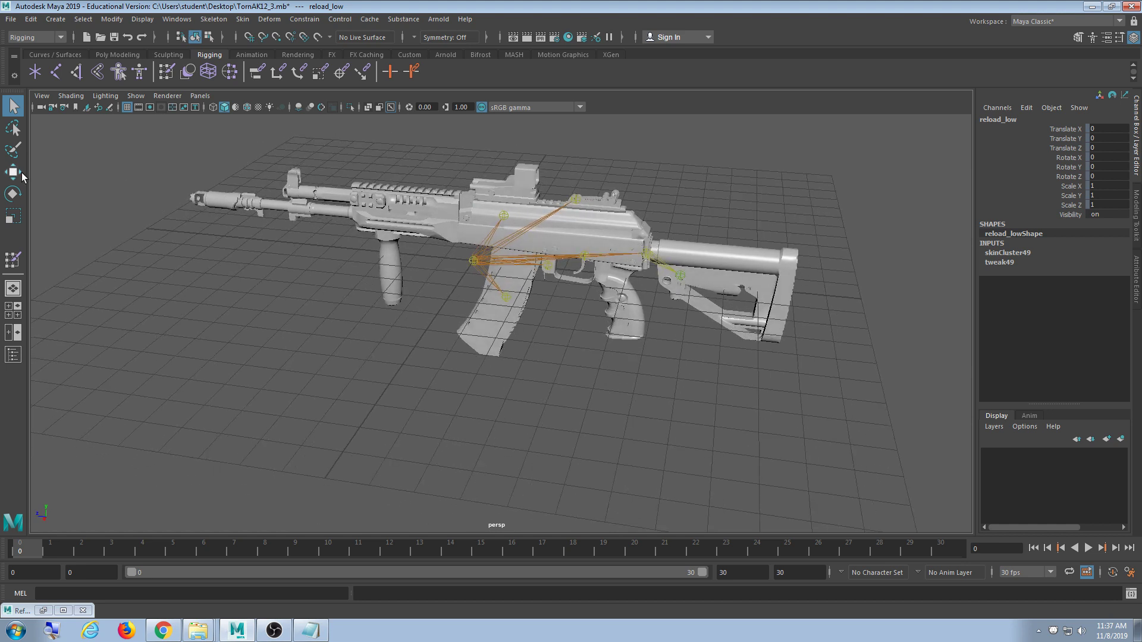
left_click(167, 55)
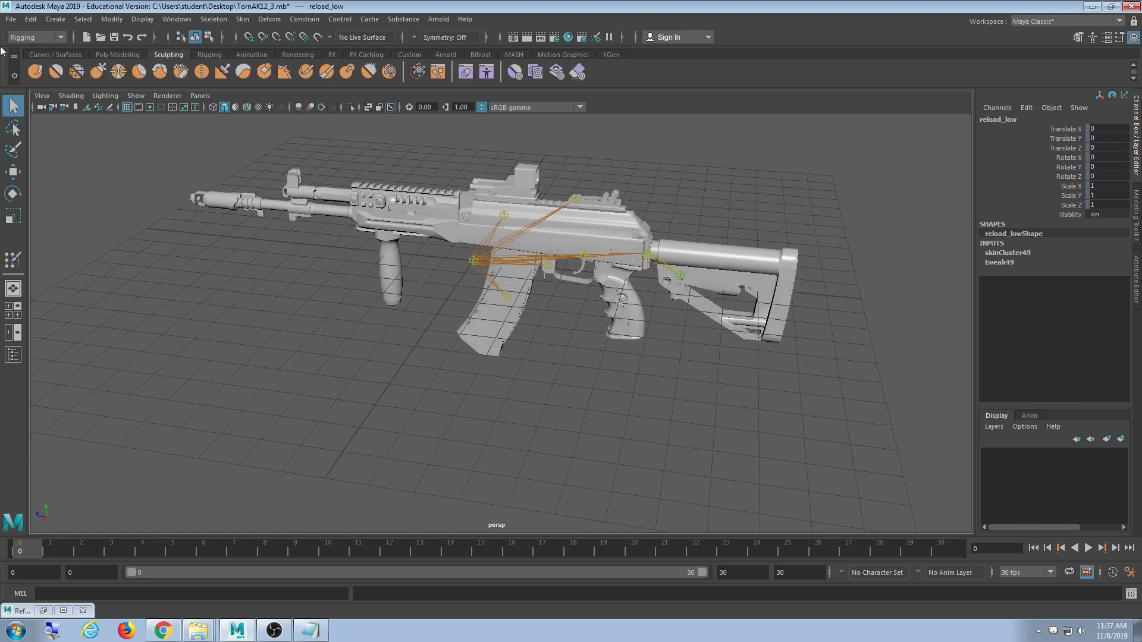
left_click(66, 54)
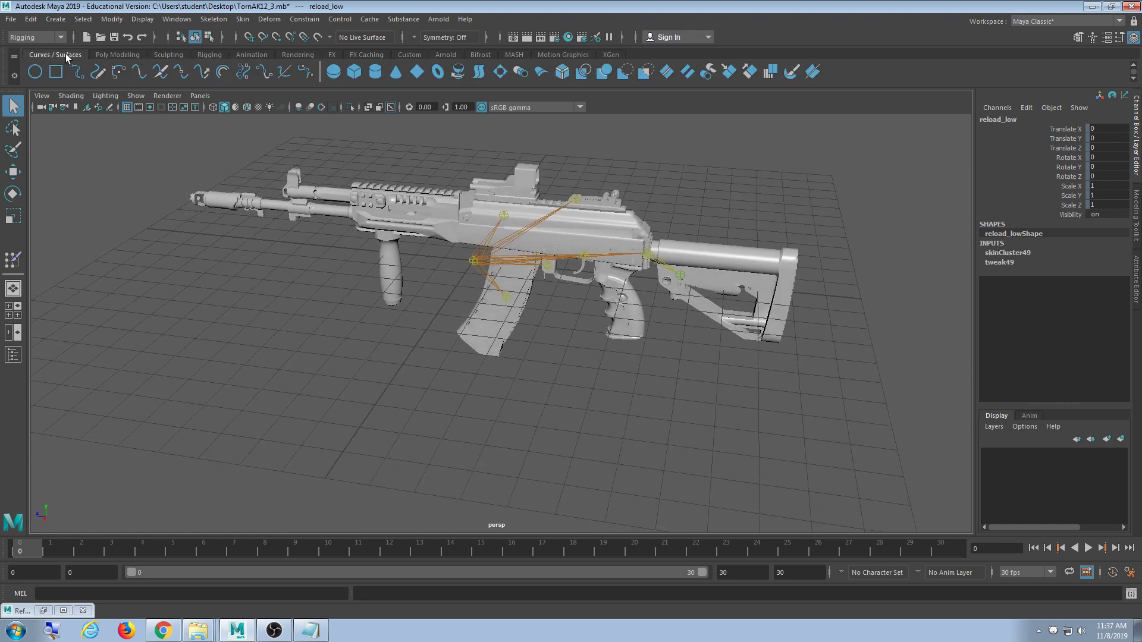
- Create a NURBS circle at the origin and scale it interactively to roughly 2.368 around the rifle
left_click(35, 72)
left_click_drag(498, 277, 548, 265, "alt")
key("e")
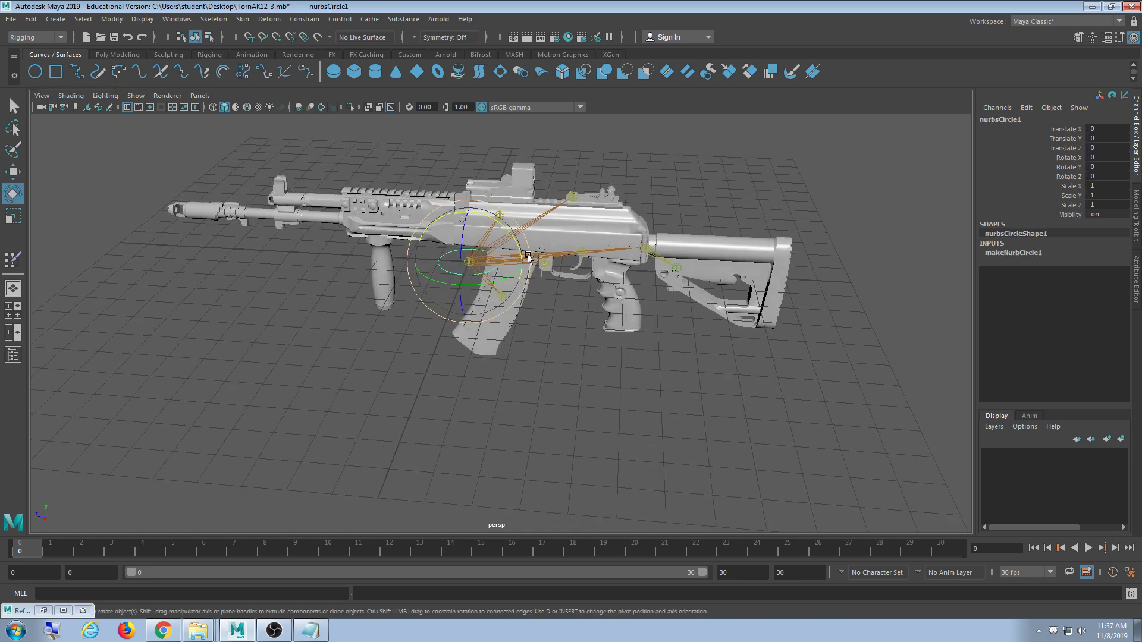
key("r")
left_click_drag(468, 261, 639, 266)
left_click_drag(459, 268, 242, 277)
left_click_drag(587, 313, 648, 361, "alt")
left_click_drag(421, 285, 168, 316)
left_click_drag(524, 337, 493, 342, "alt")
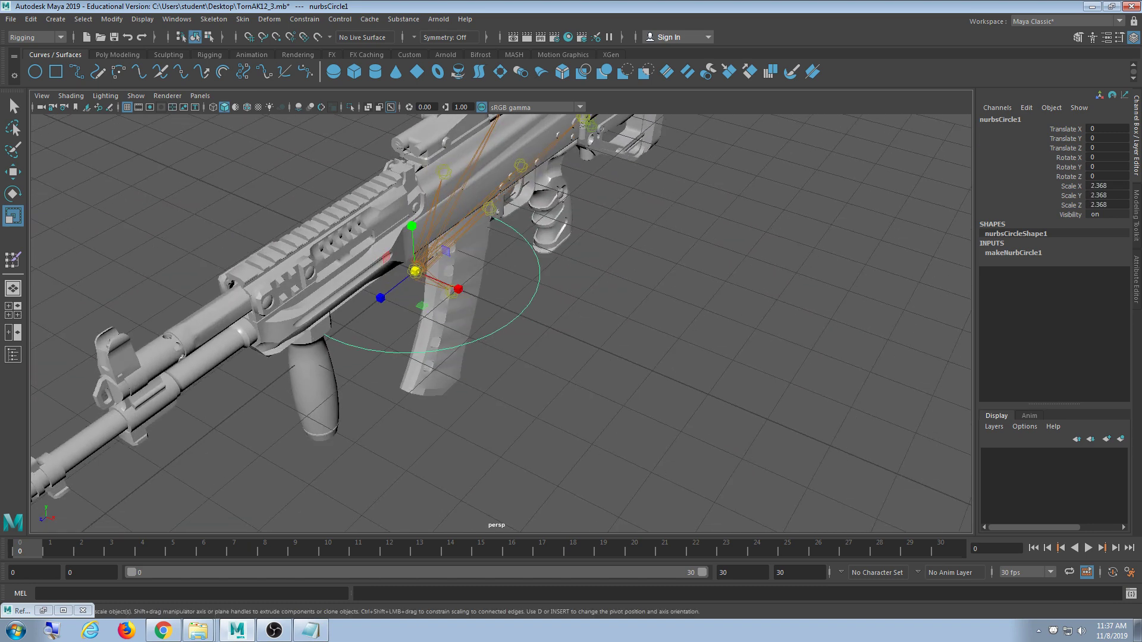
- Set the circle's Scale X, Y and Z to 2.5 and review it around the rifle
left_click(1105, 186)
left_click(1110, 204, "shift")
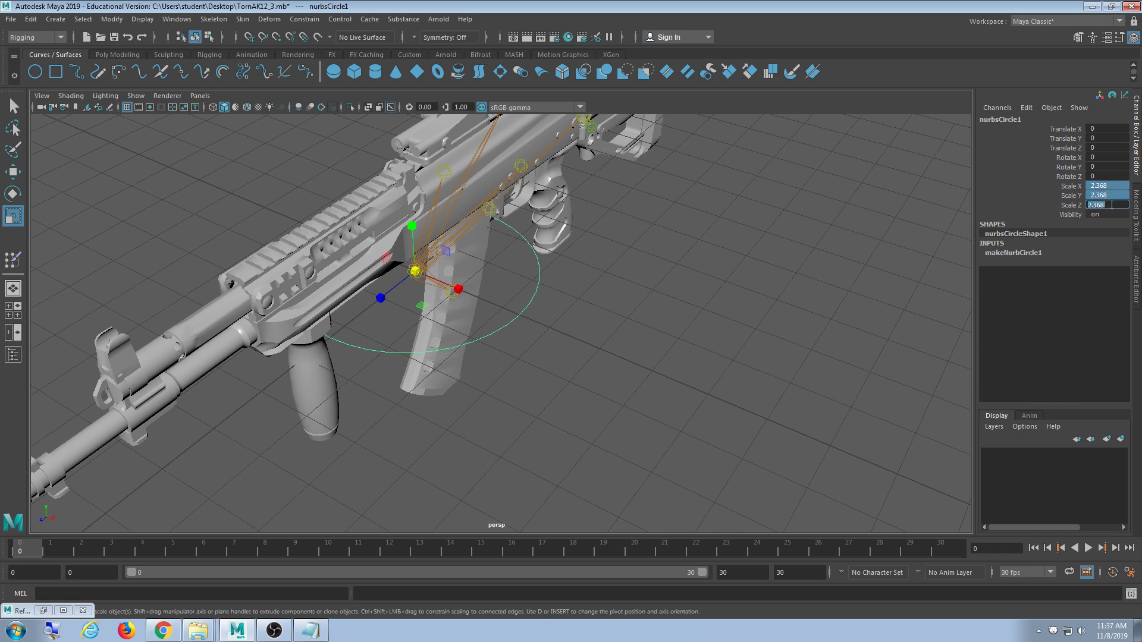
type("2.5")
key("Return")
left_click_drag(734, 326, 655, 358, "alt")
middle_click_drag(655, 356, 638, 389, "alt")
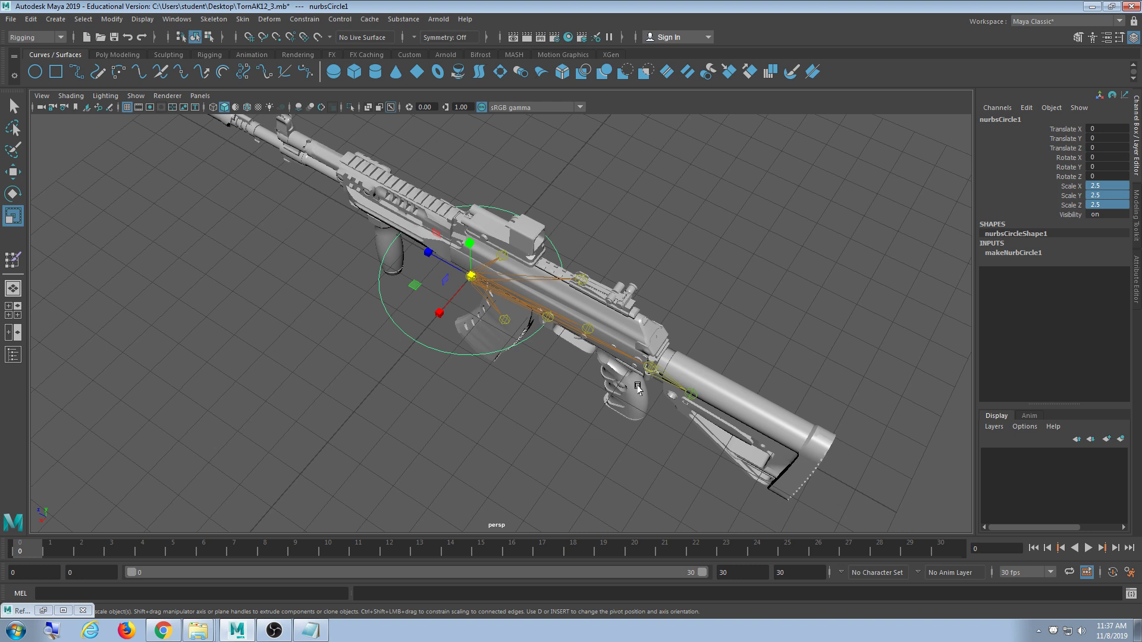
right_click_drag(677, 338, 577, 353, "alt")
left_click_drag(577, 353, 512, 351, "alt")
scroll(576, 337, "up", 5)
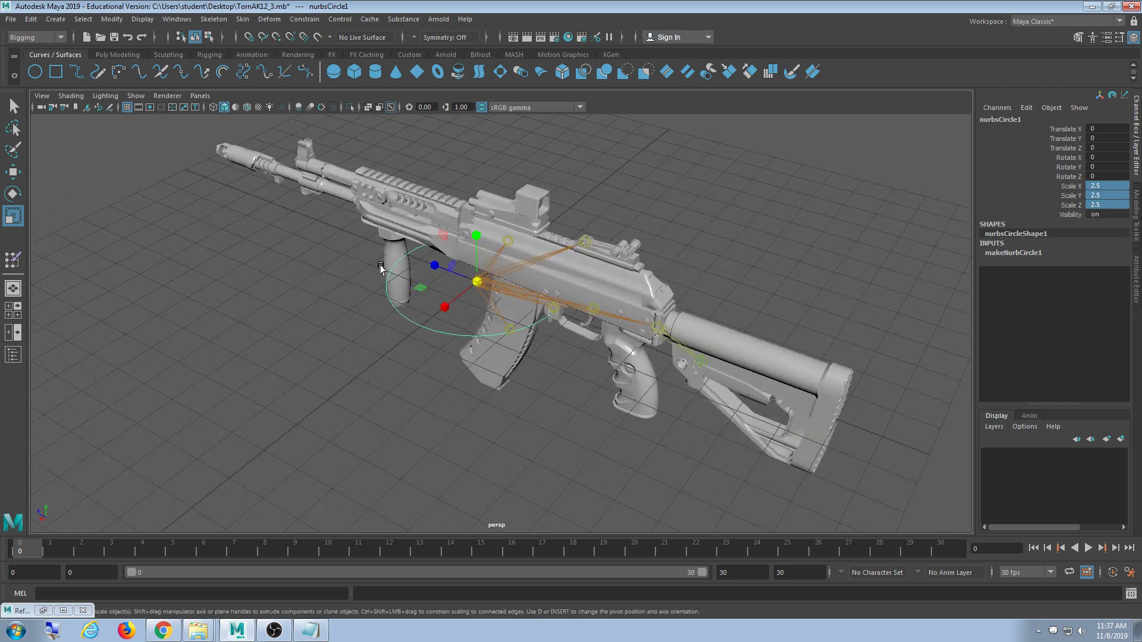
scroll(586, 328, "up", 3)
scroll(589, 333, "up", 2)
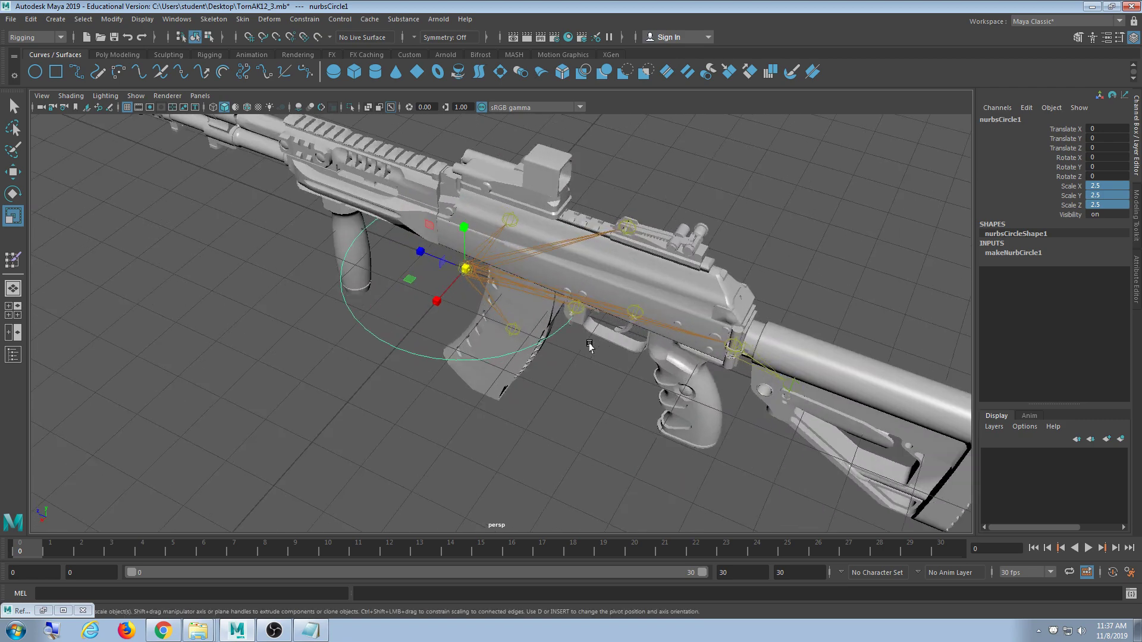
left_click_drag(590, 347, 562, 352, "alt")
scroll(598, 336, "down", 3)
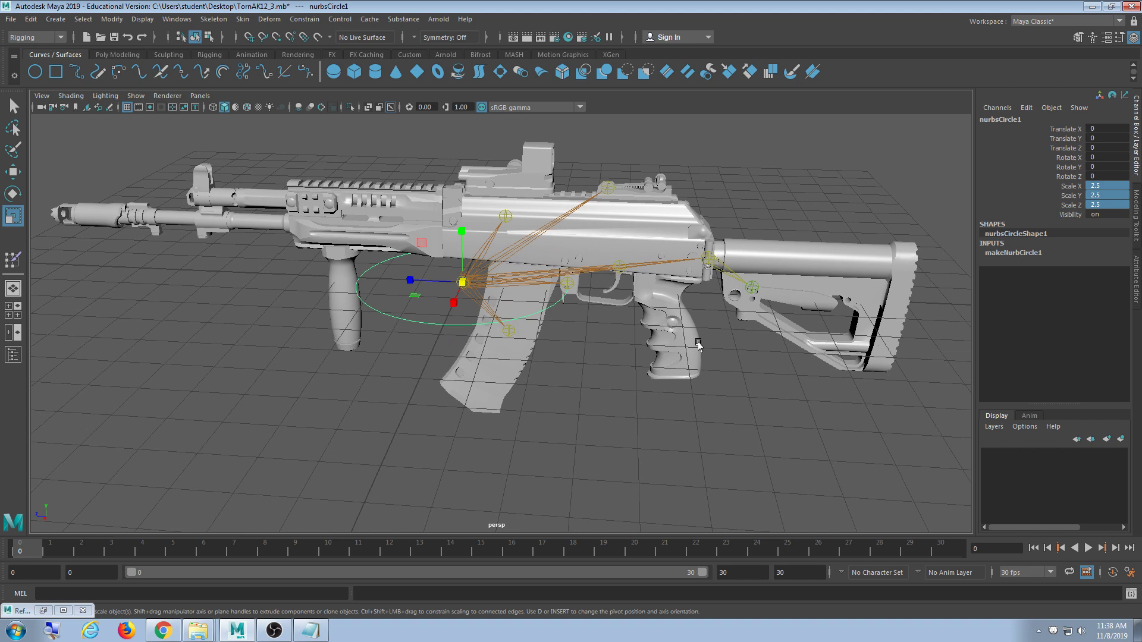
middle_click_drag(622, 365, 600, 349, "alt")
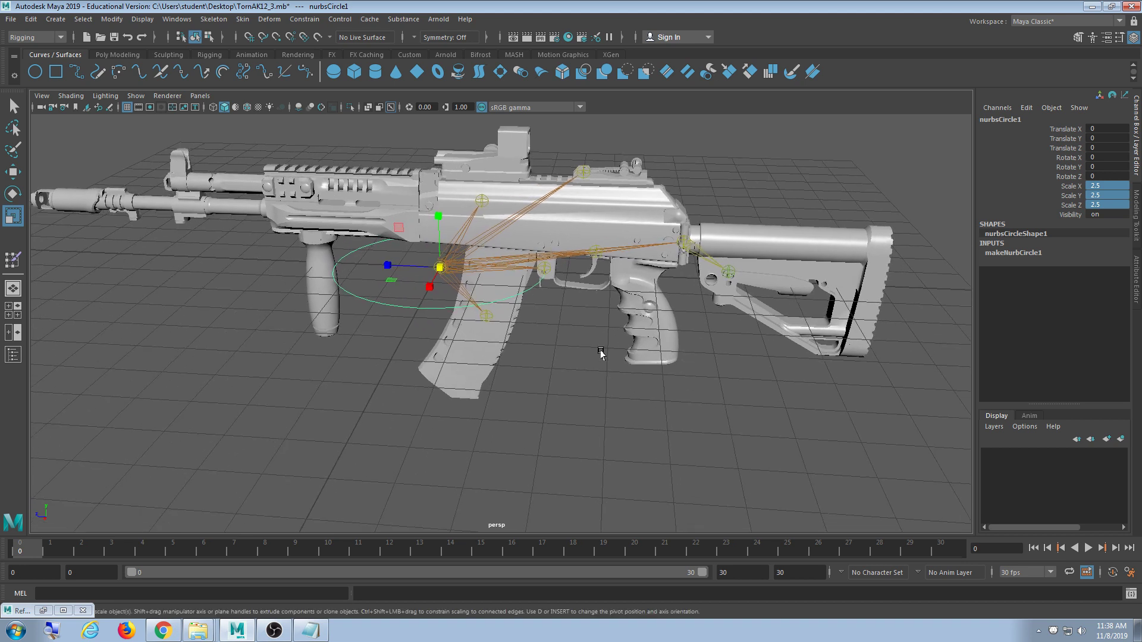
- Rename nurbsCircle1 to Main in the Channel Box, then edit it to Gun_Main
left_click(1024, 121)
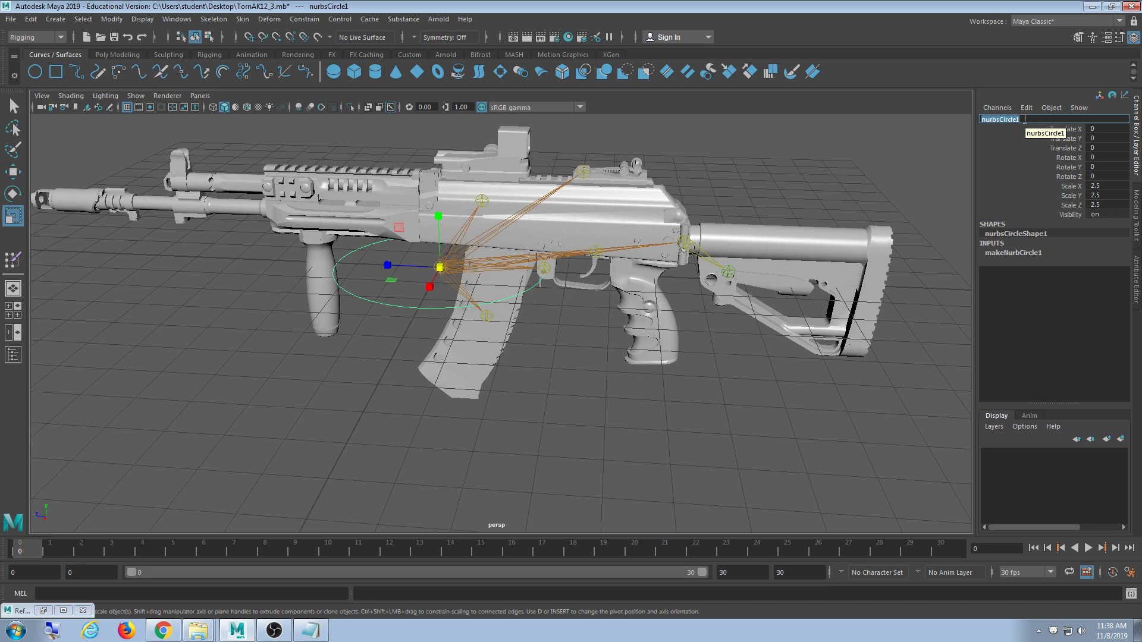
type("Main")
key("Return")
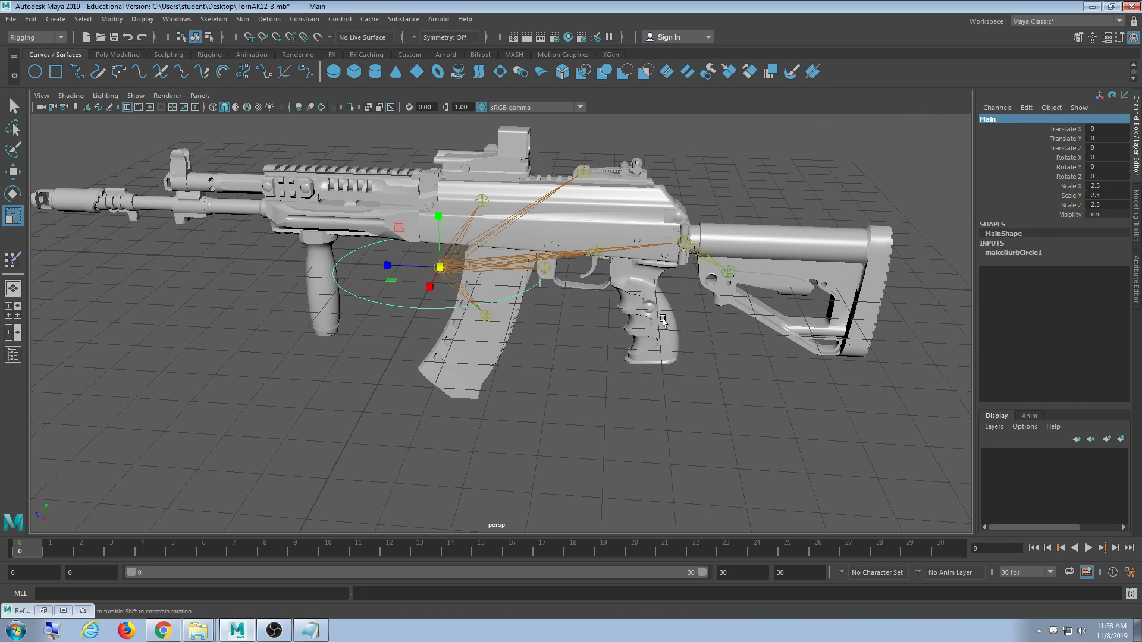
left_click_drag(650, 307, 645, 329, "alt")
right_click_drag(644, 329, 589, 327, "alt")
left_click_drag(589, 327, 419, 317, "alt")
double_click(993, 120)
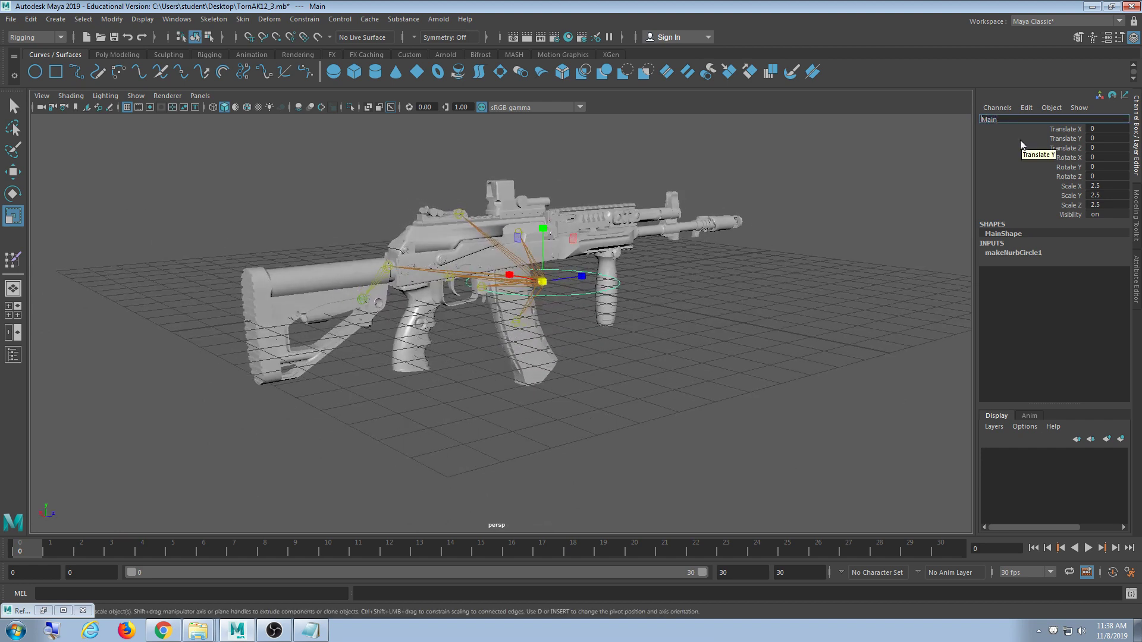
type("Gun_")
key("Return")
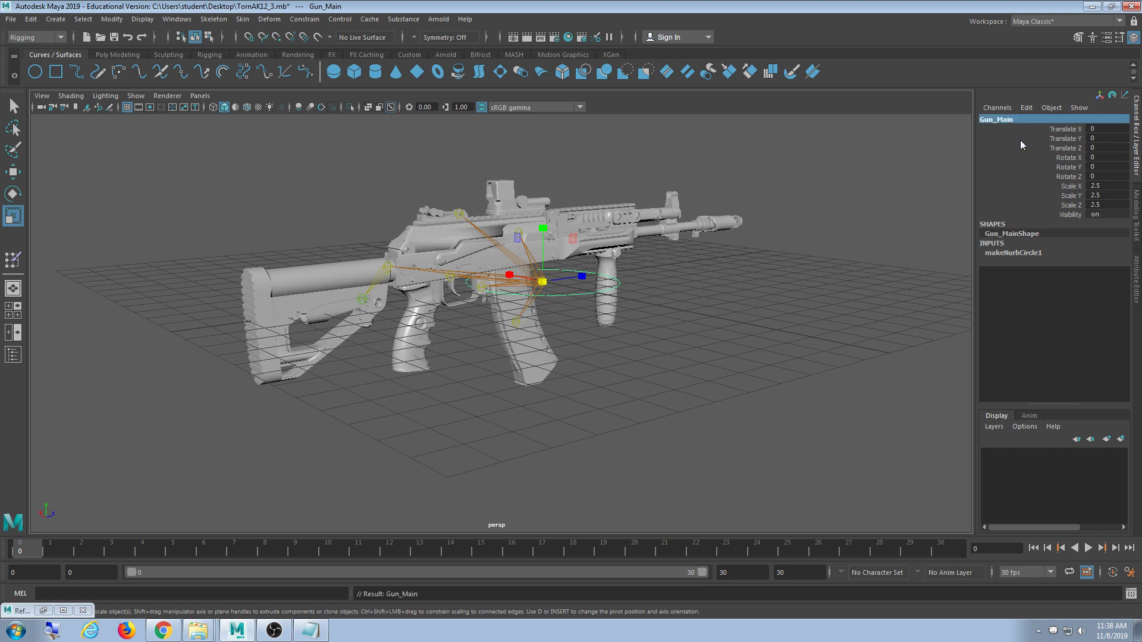
- Orbit around the rifle to inspect the Gun_Main controller from several sides
left_click_drag(503, 348, 556, 355, "alt")
middle_click_drag(530, 373, 535, 378, "alt")
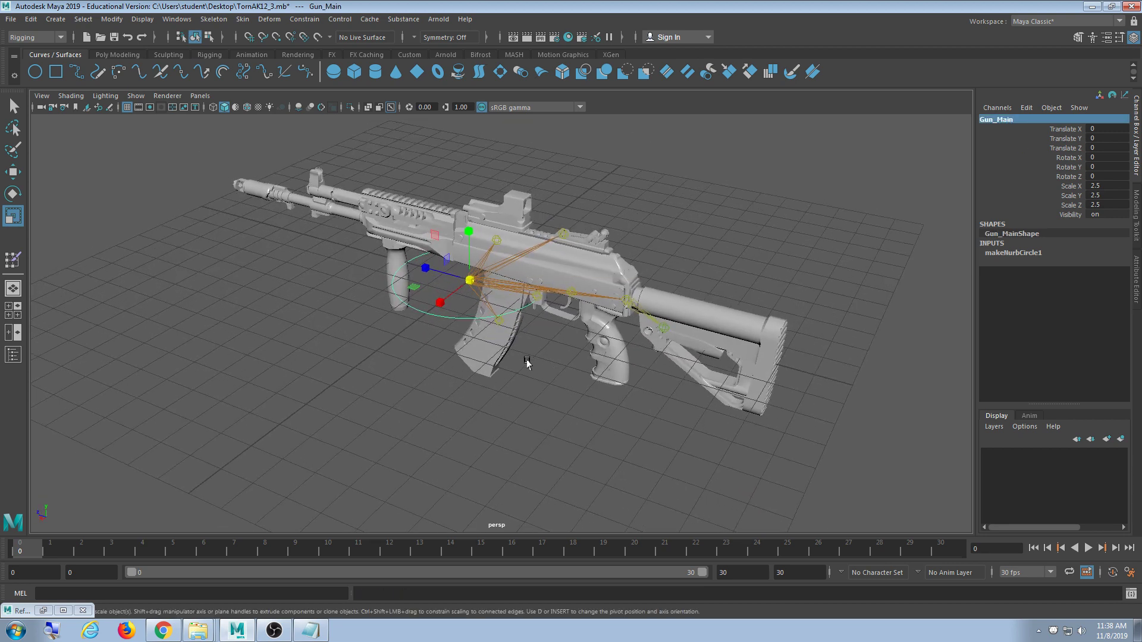
scroll(538, 351, "up", 3)
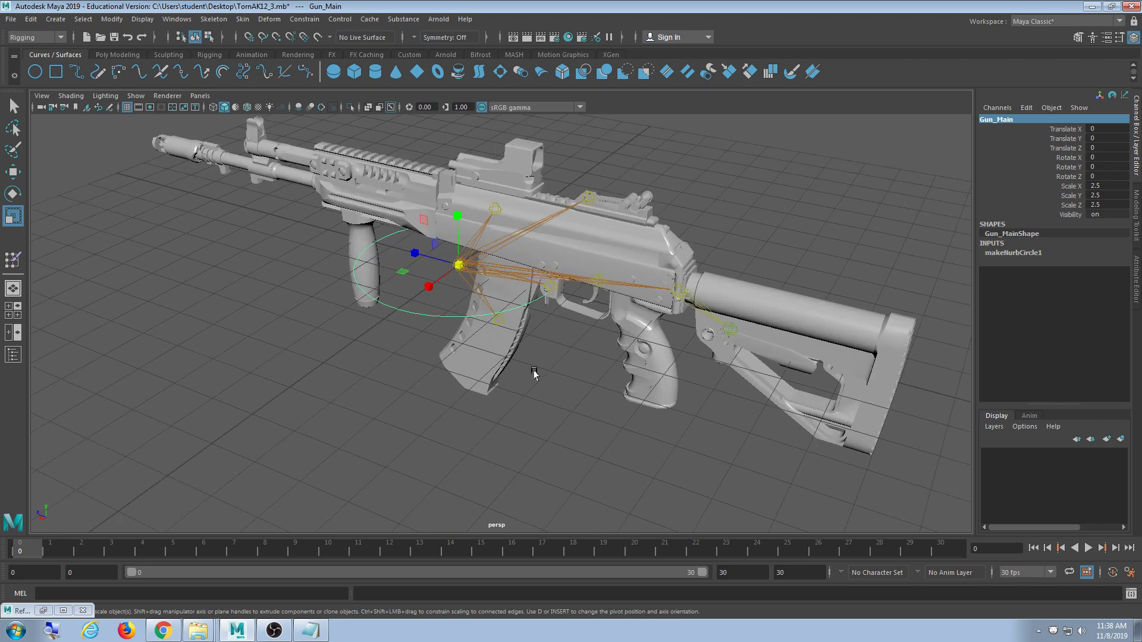
left_click_drag(533, 369, 344, 332, "alt")
scroll(512, 368, "up", 5)
left_click_drag(512, 369, 438, 347, "alt")
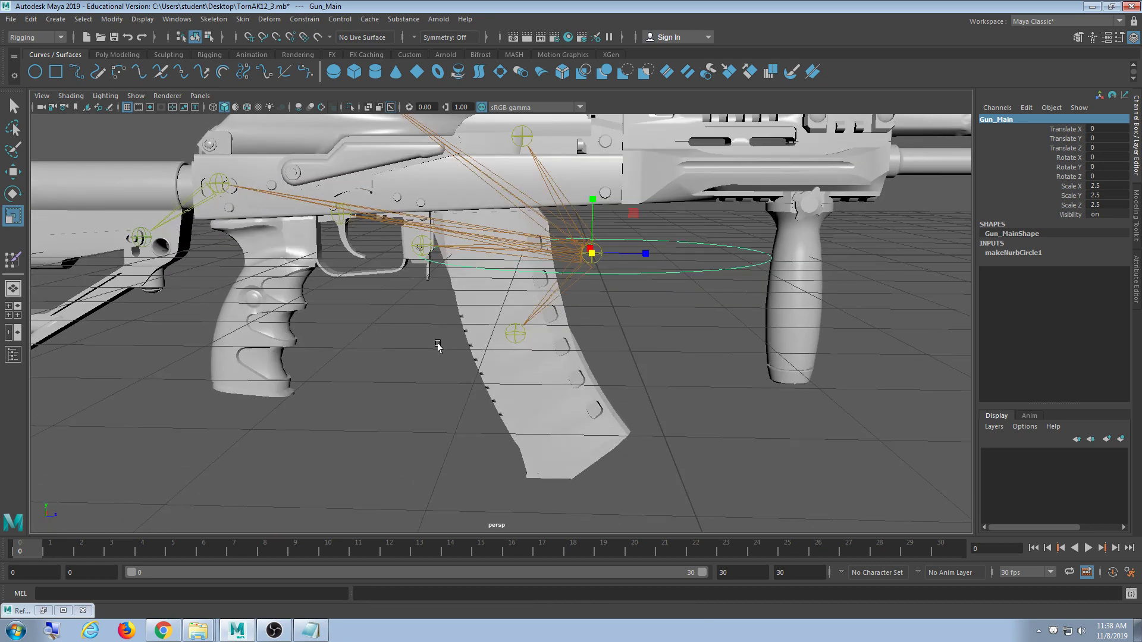
left_click_drag(438, 347, 534, 364, "alt")
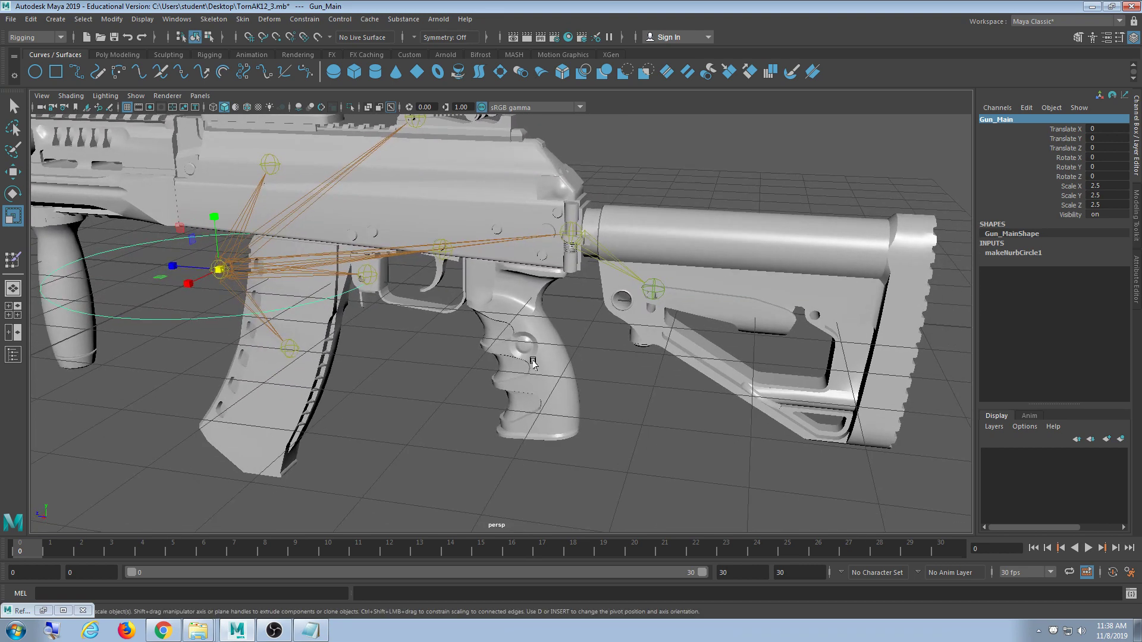
middle_click_drag(389, 320, 451, 314, "alt")
scroll(456, 322, "down", 2)
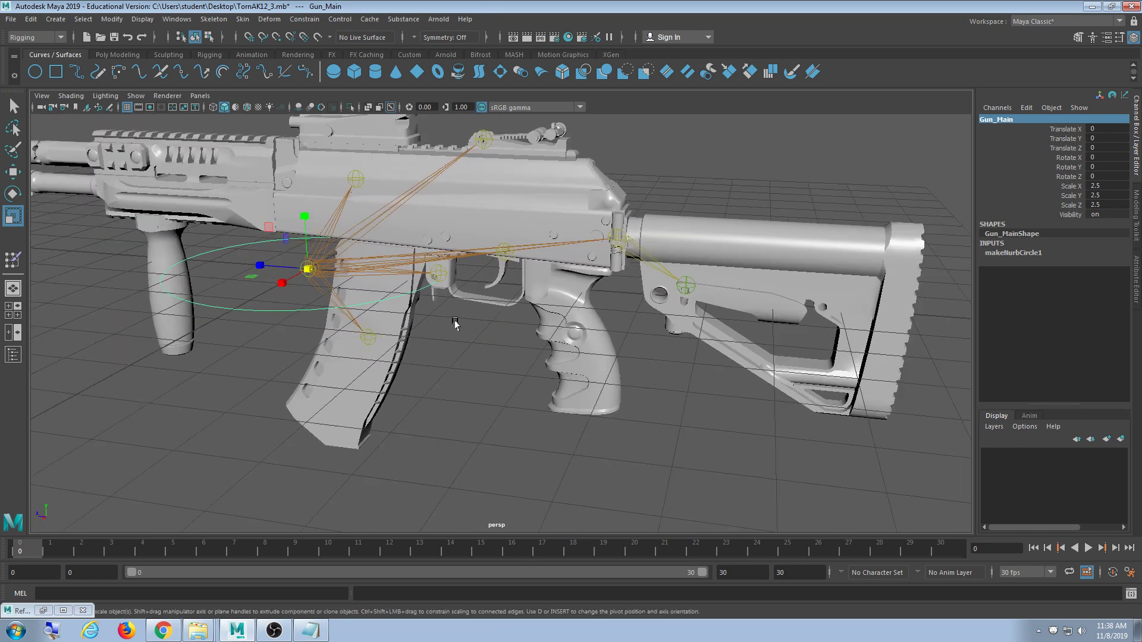
scroll(441, 319, "up", 5)
scroll(455, 324, "down", 6)
left_click_drag(476, 325, 502, 328, "alt")
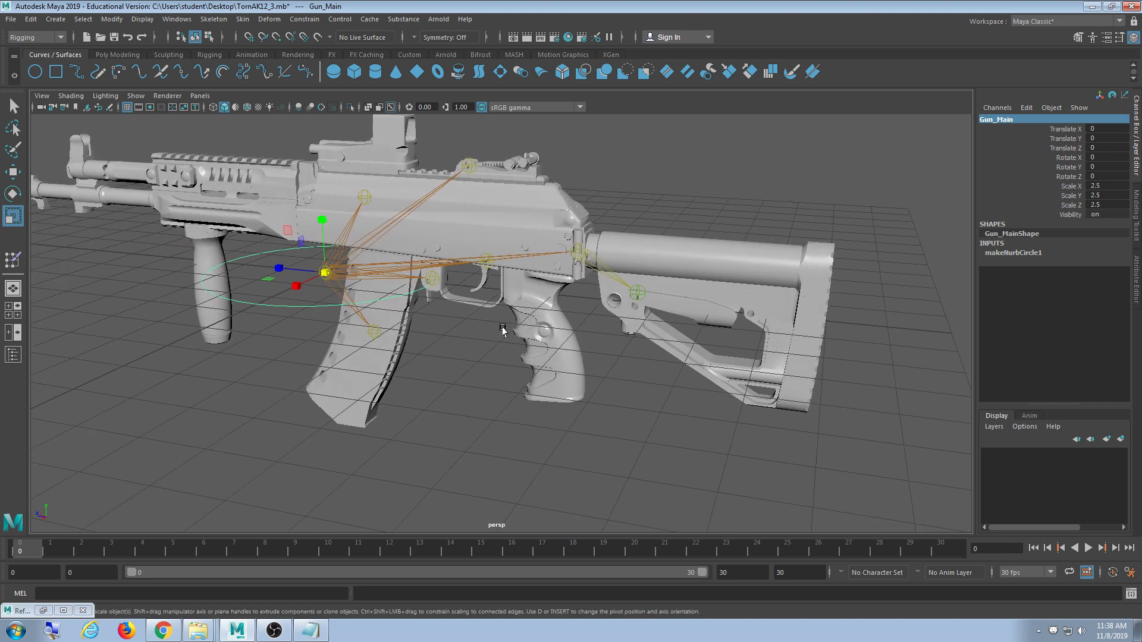
left_click(136, 97)
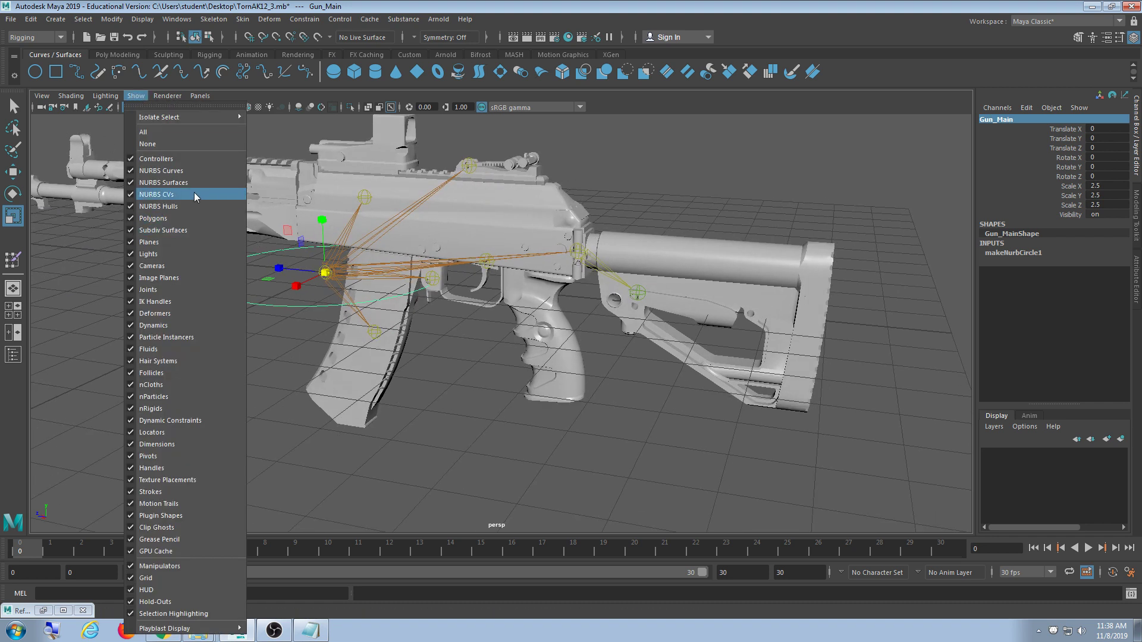
- Tear off the Show menu and uncheck Polygons to hide the gun mesh
left_click(139, 106)
left_click_drag(164, 111, 116, 111)
middle_click_drag(399, 215, 485, 214, "alt")
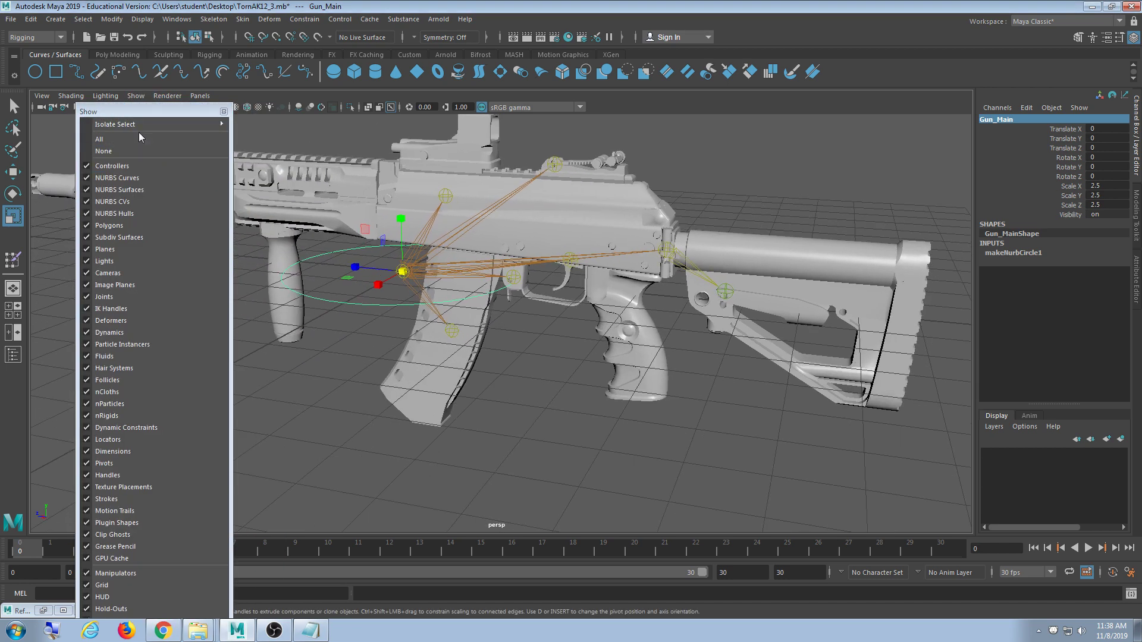
left_click(144, 225)
left_click_drag(545, 365, 510, 359, "alt")
- Duplicate Gun_Main as Gun_Main1, snap it to the rear stock joint and shrink it to 0.463
key("ctrl+d")
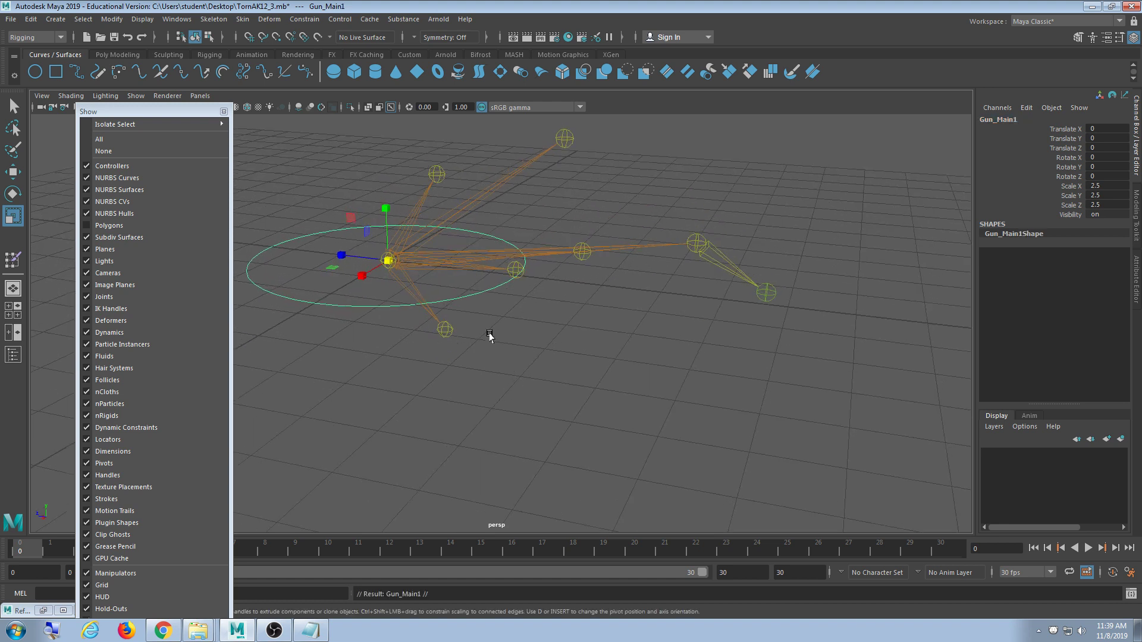
key("w")
key("v")
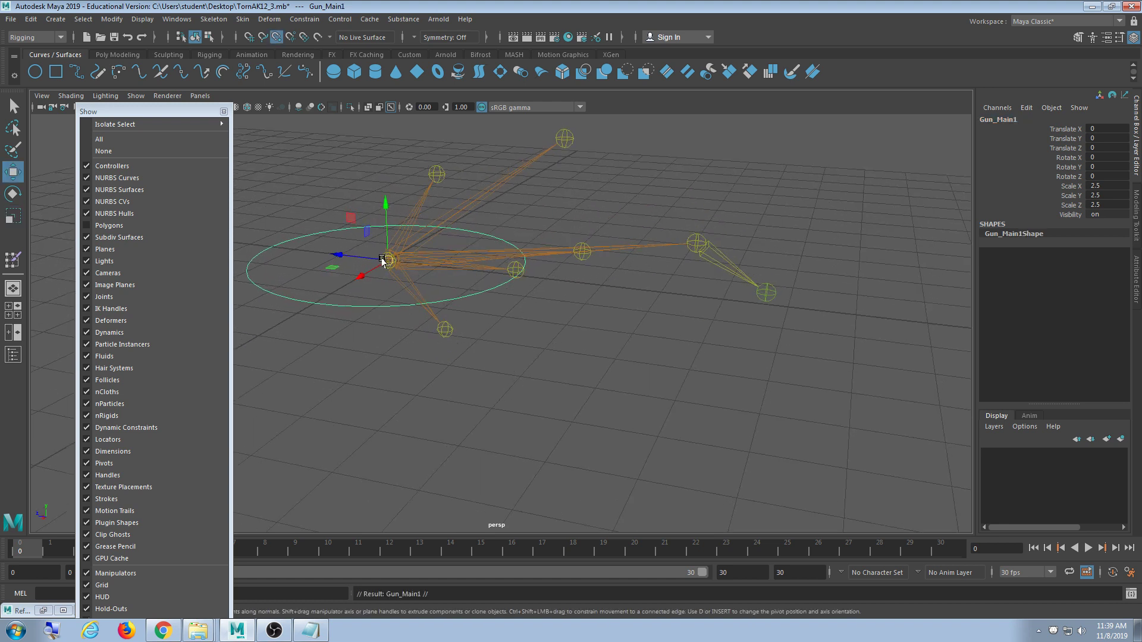
left_click_drag(391, 257, 661, 247)
middle_click_drag(744, 350, 703, 353, "alt")
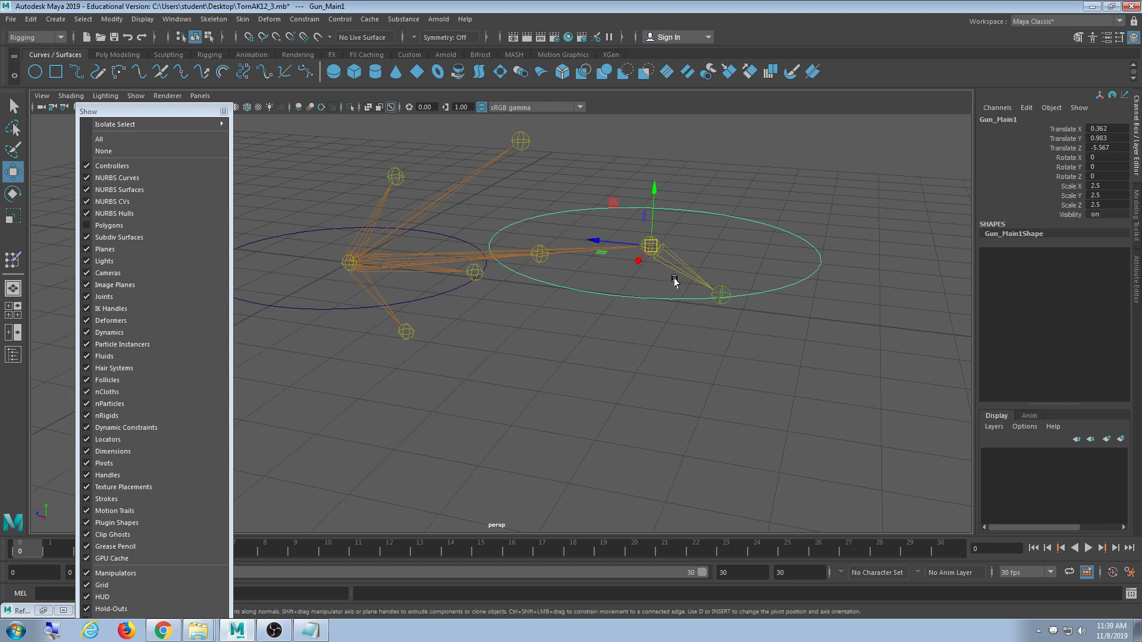
key("r")
left_click_drag(651, 247, 441, 260)
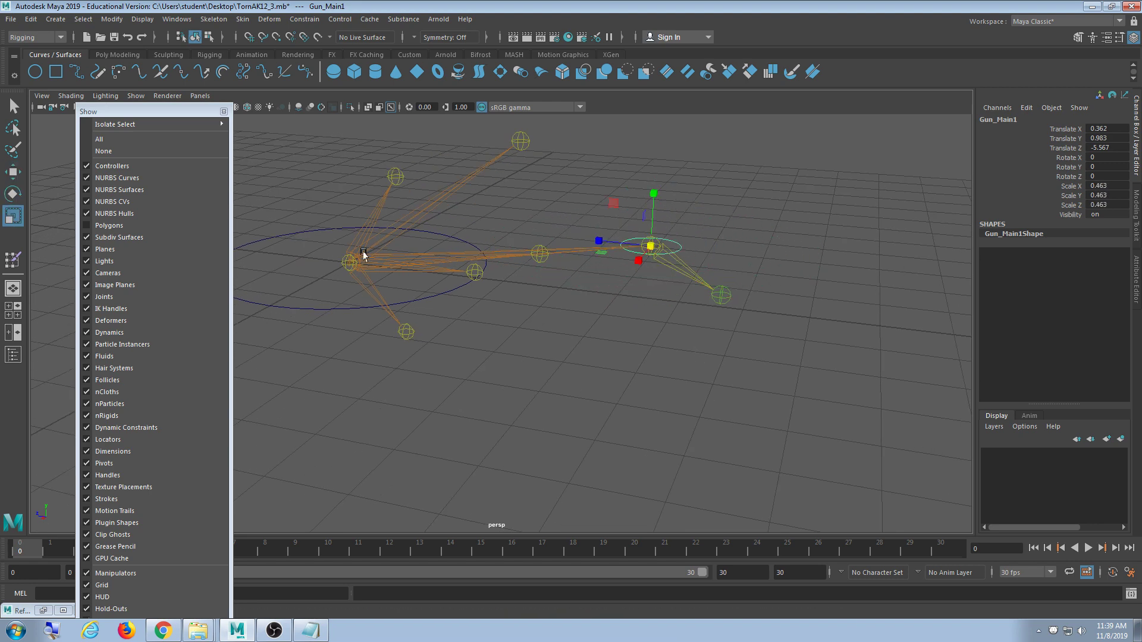
left_click(119, 226)
left_click_drag(280, 240, 542, 381, "alt")
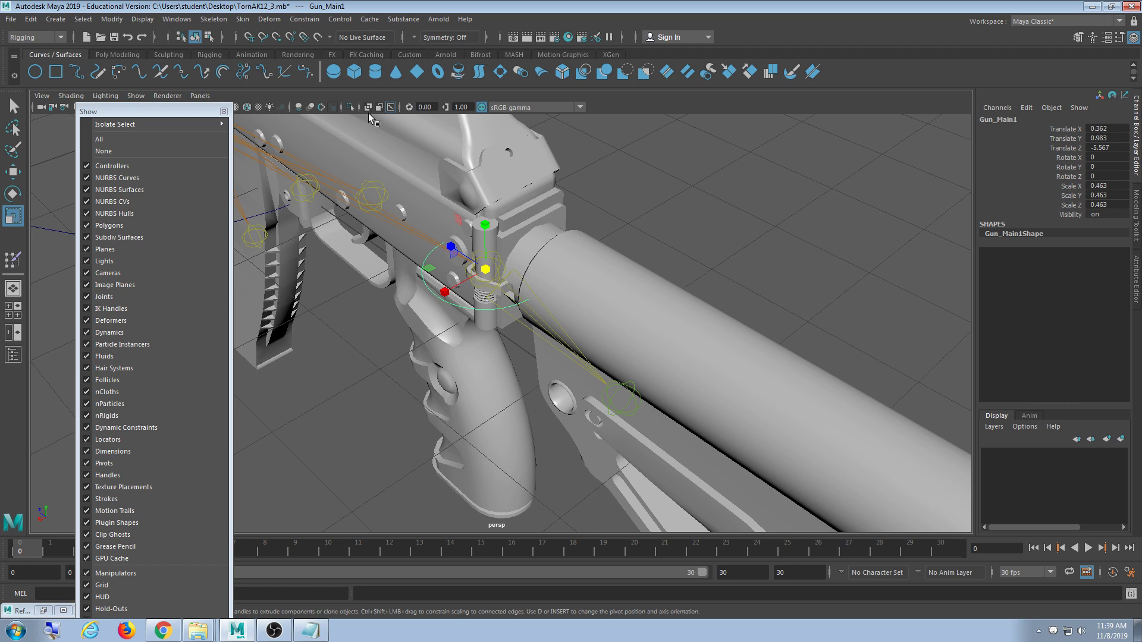
left_click(131, 225)
left_click_drag(487, 345, 505, 377, "alt")
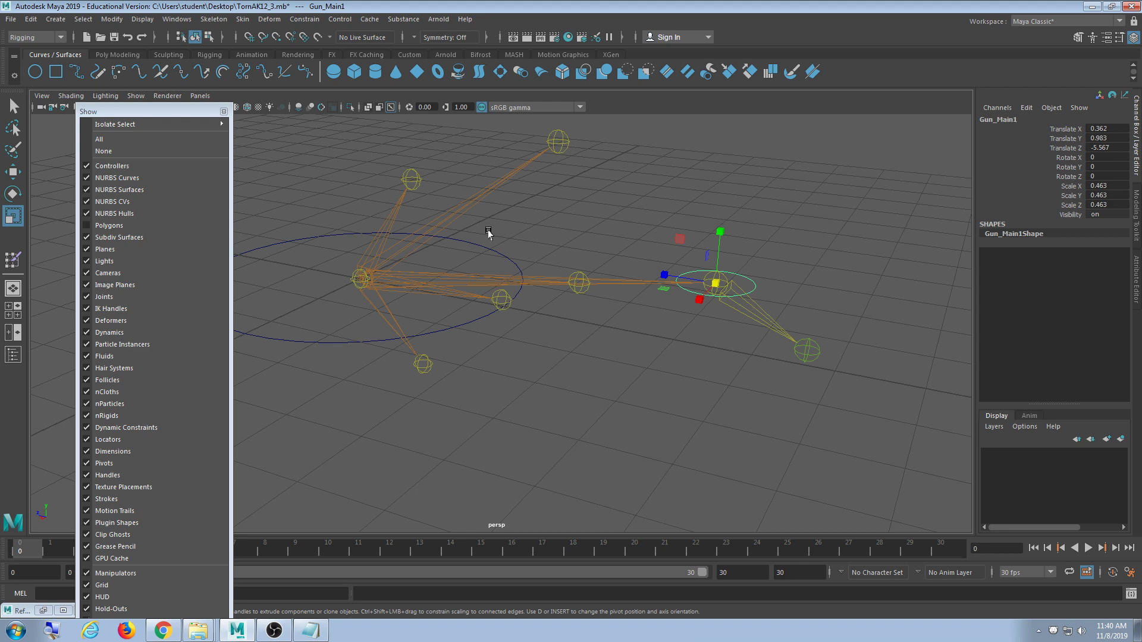
- Duplicate the control as Gun_Main2, snap it onto the trigger joint, and set Rotate Z to 90
mouse_move(493, 379)
left_mouse_down("alt")
mouse_move(462, 383)
mouse_move(472, 380)
left_mouse_up("alt")
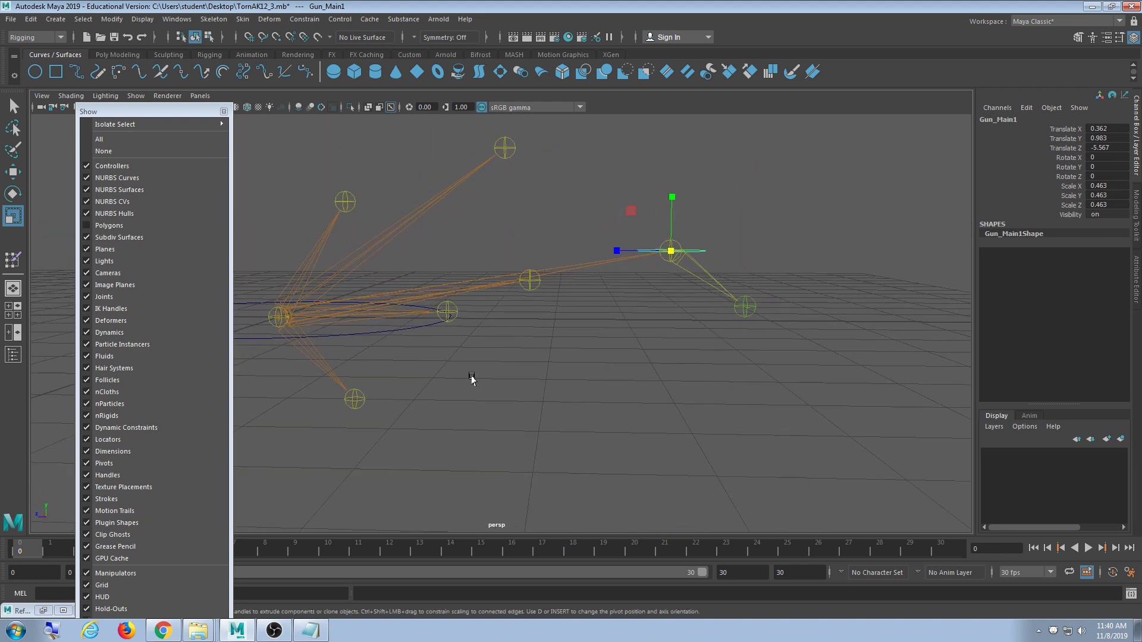
key("ctrl+d")
left_click_drag(702, 288, 674, 343, "alt")
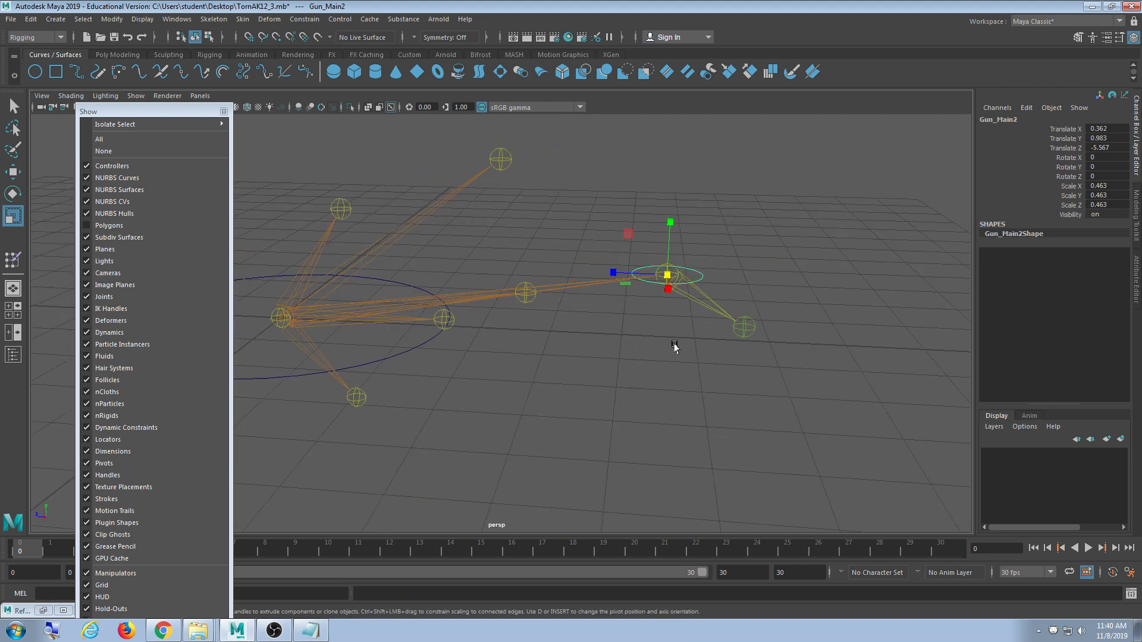
key("w")
key("v")
left_click_drag(665, 276, 558, 286)
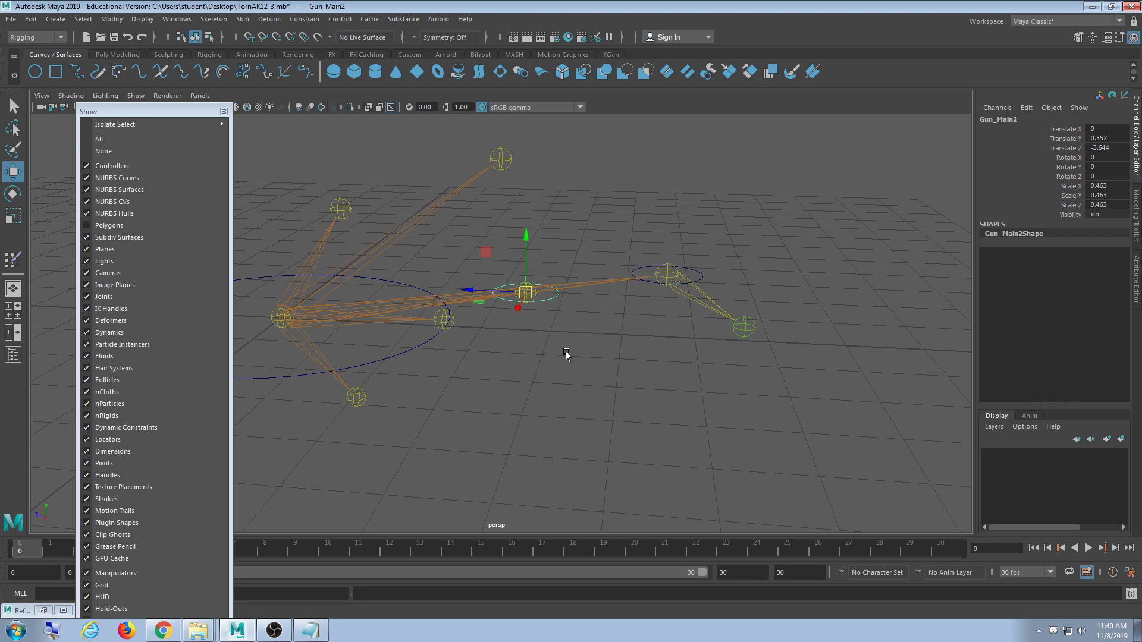
left_click_drag(566, 351, 555, 356, "alt")
key("e")
left_click_drag(523, 251, 519, 338)
double_click(1117, 177)
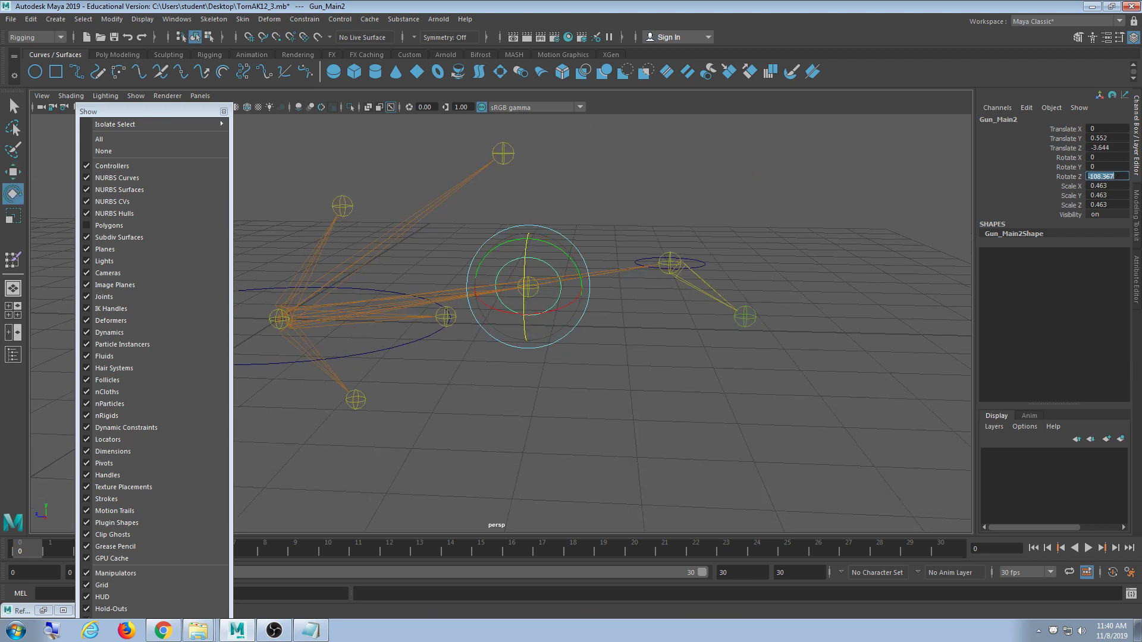
type("90")
key("Return")
- Show the gun mesh to check Gun_Main2's placement around the trigger, then hide it
left_click_drag(959, 386, 935, 375, "alt")
left_click(144, 225)
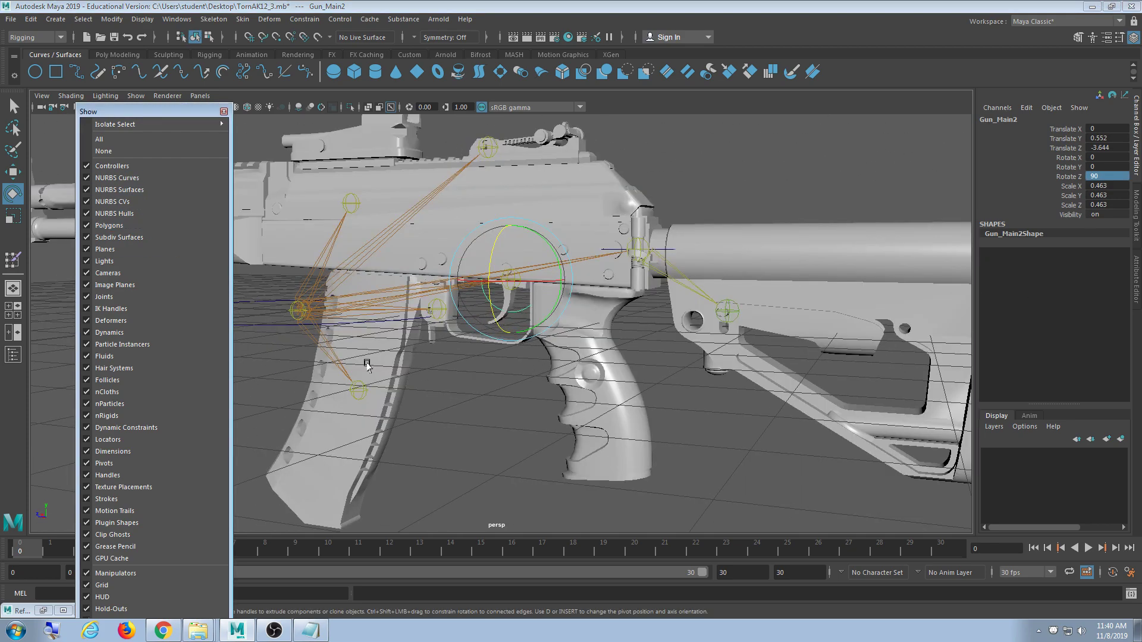
scroll(556, 355, "up", 5)
left_click_drag(556, 356, 542, 355, "alt")
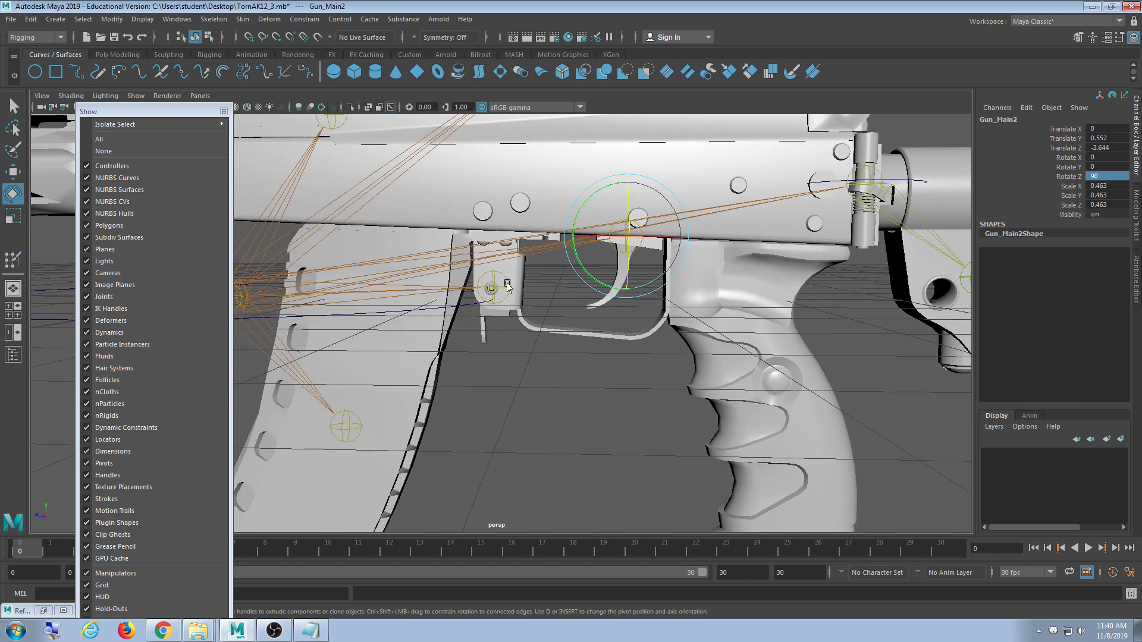
left_click(195, 225)
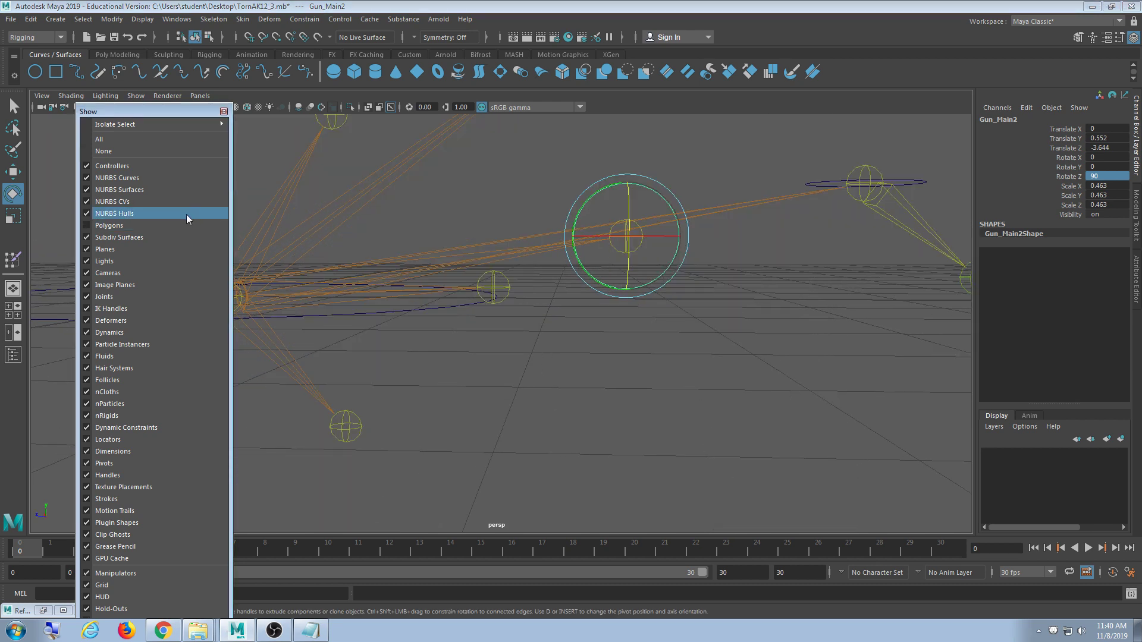
scroll(535, 375, "up", 3)
- Duplicate the trigger control as Gun_Main3 and move it down onto the next joint
key("ctrl+d")
key("w")
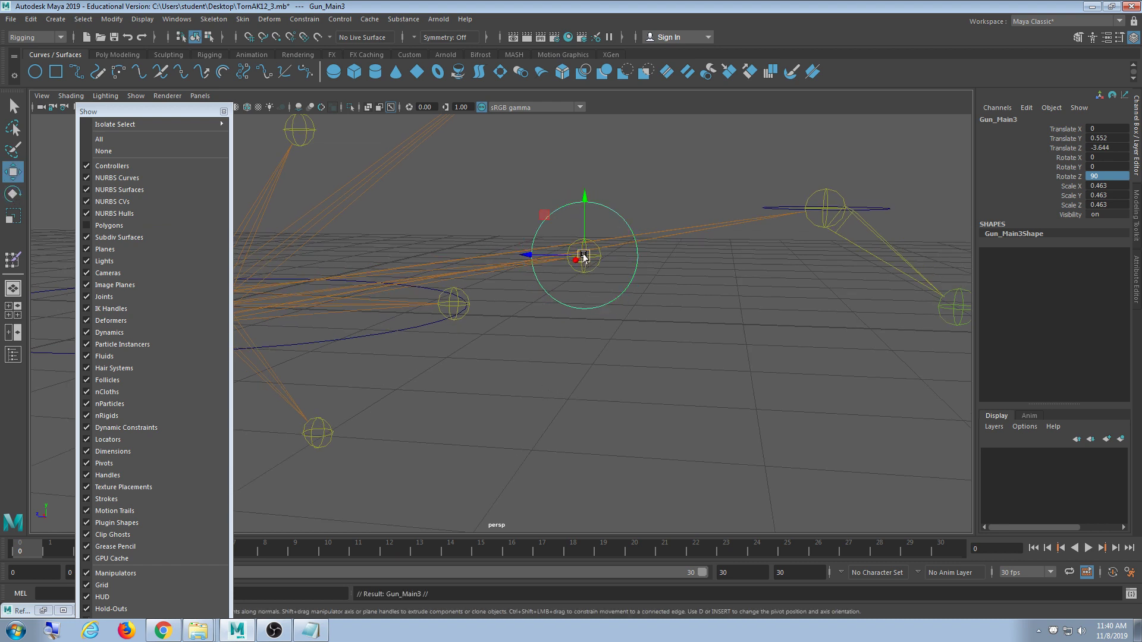
left_click_drag(584, 257, 456, 299)
left_click_drag(531, 393, 543, 387, "alt")
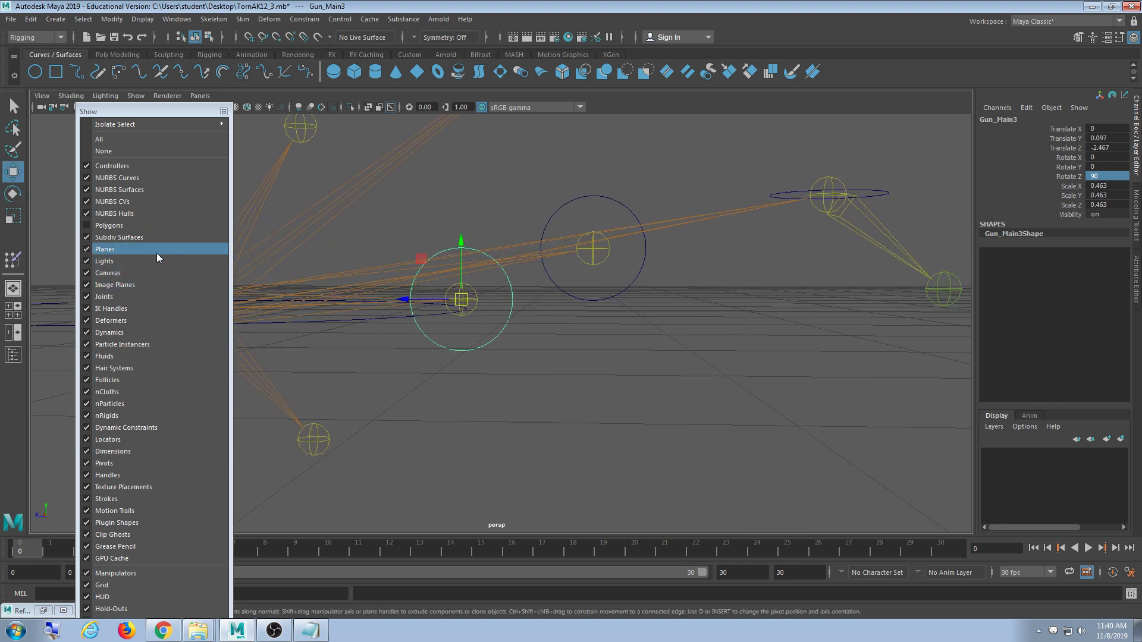
- Toggle the gun mesh on and off while orbiting to check Gun_Main3's position
left_click(145, 225)
left_click_drag(416, 357, 437, 366, "alt")
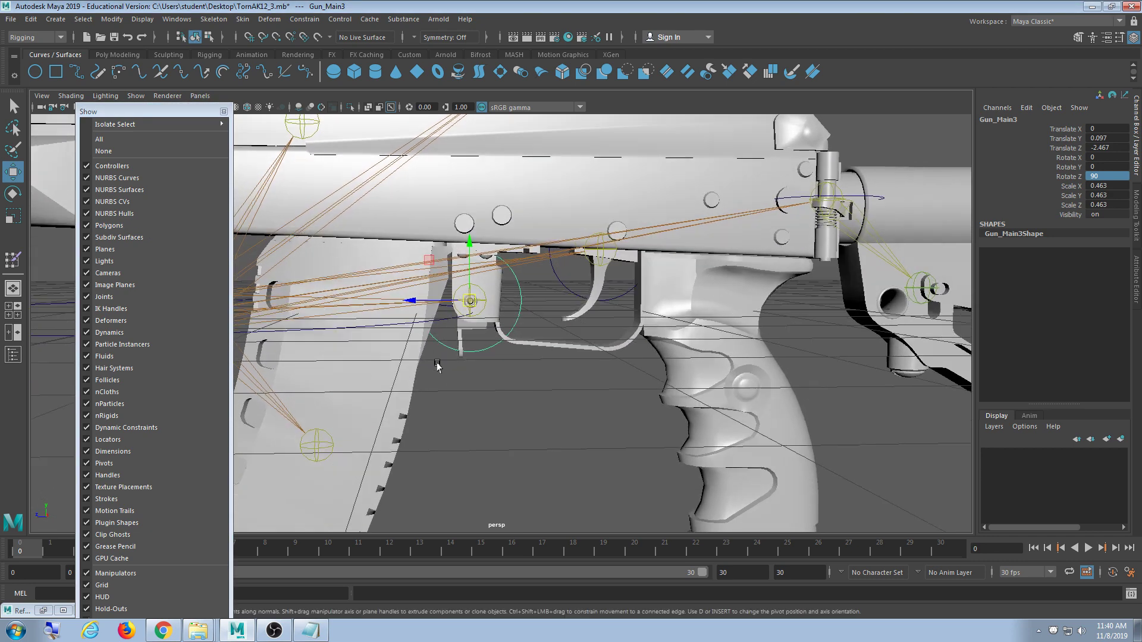
scroll(495, 356, "down", 3)
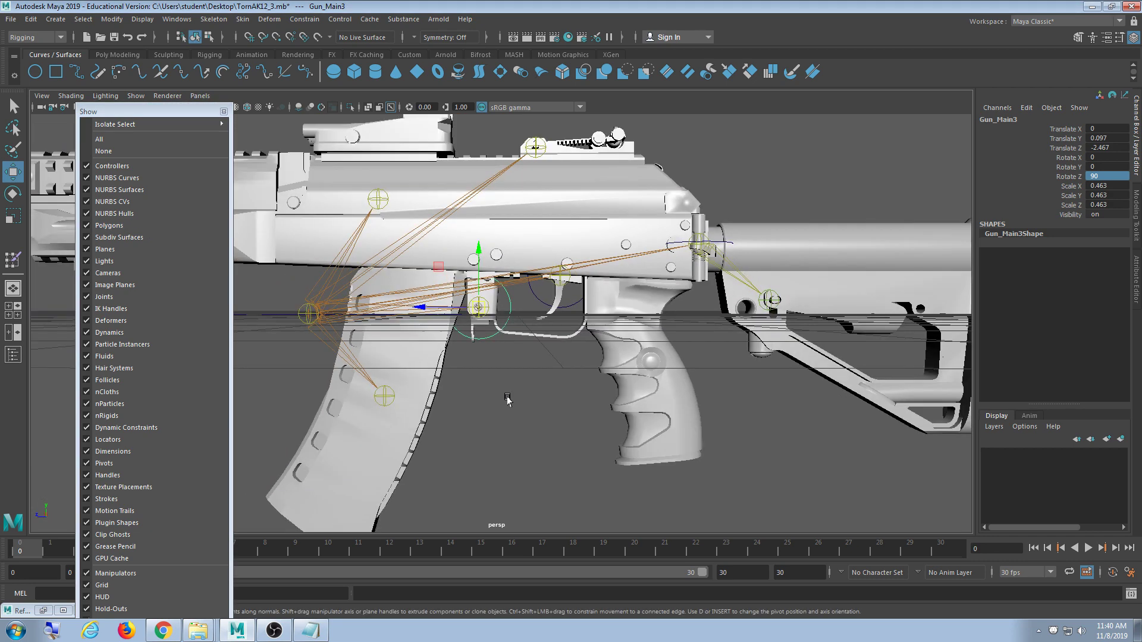
left_click(127, 226)
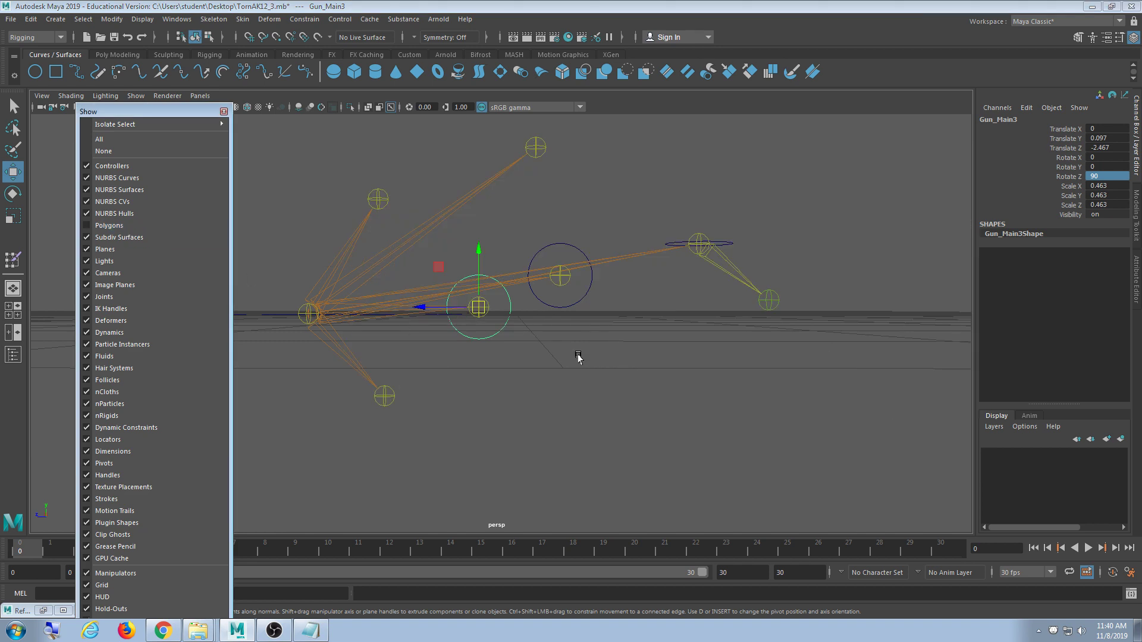
left_click_drag(577, 354, 556, 374, "alt")
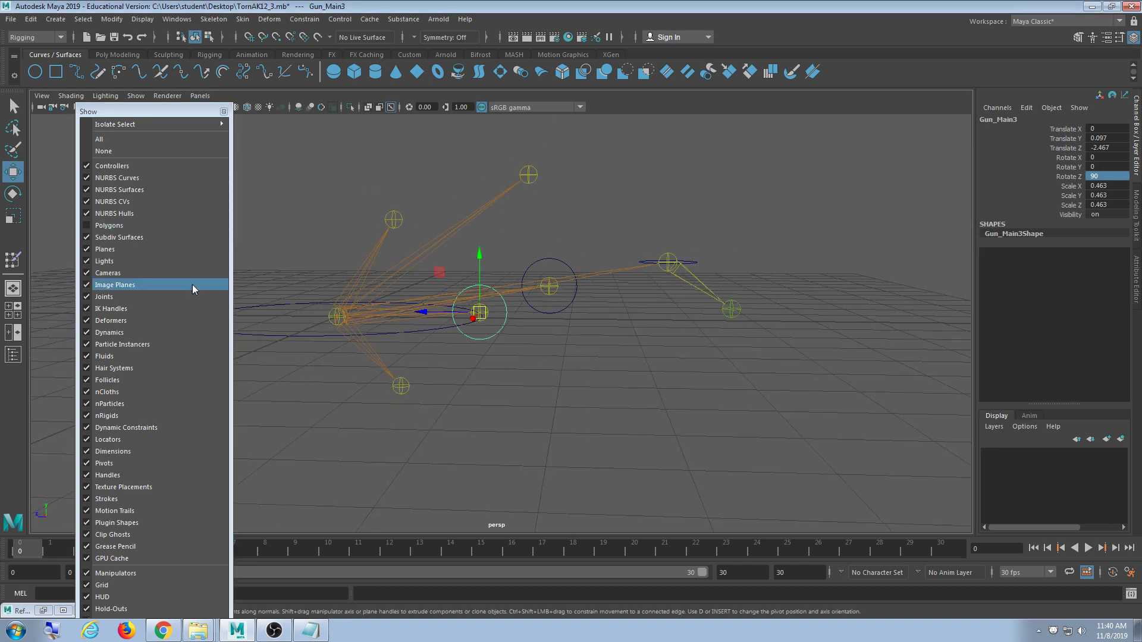
left_click(148, 230)
middle_click_drag(415, 335, 405, 409, "alt")
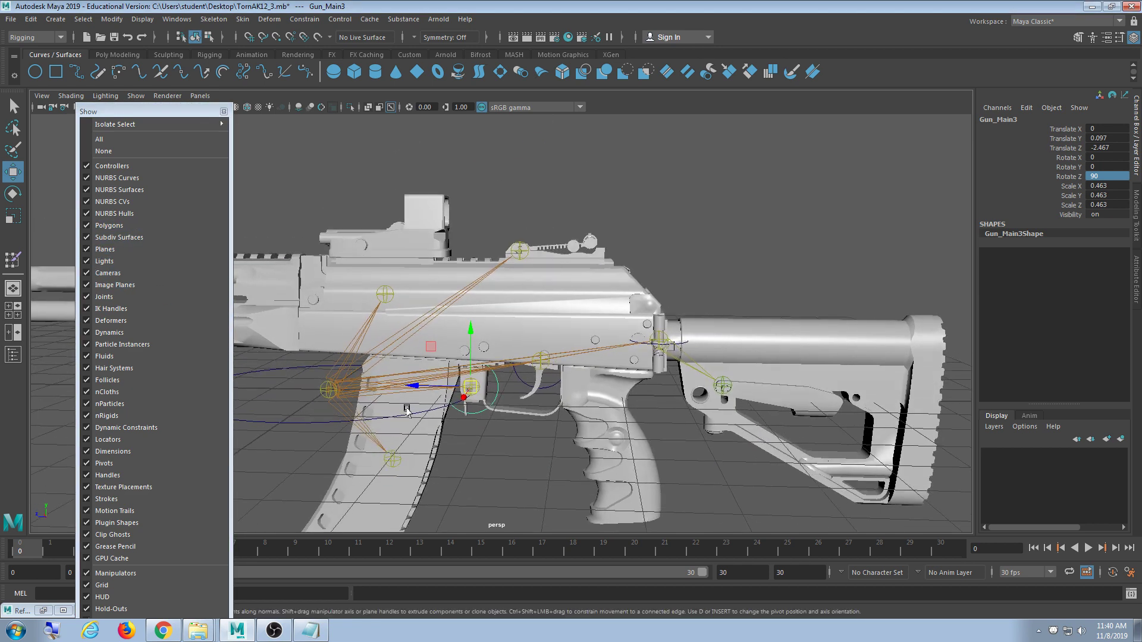
left_click_drag(405, 409, 497, 423, "alt")
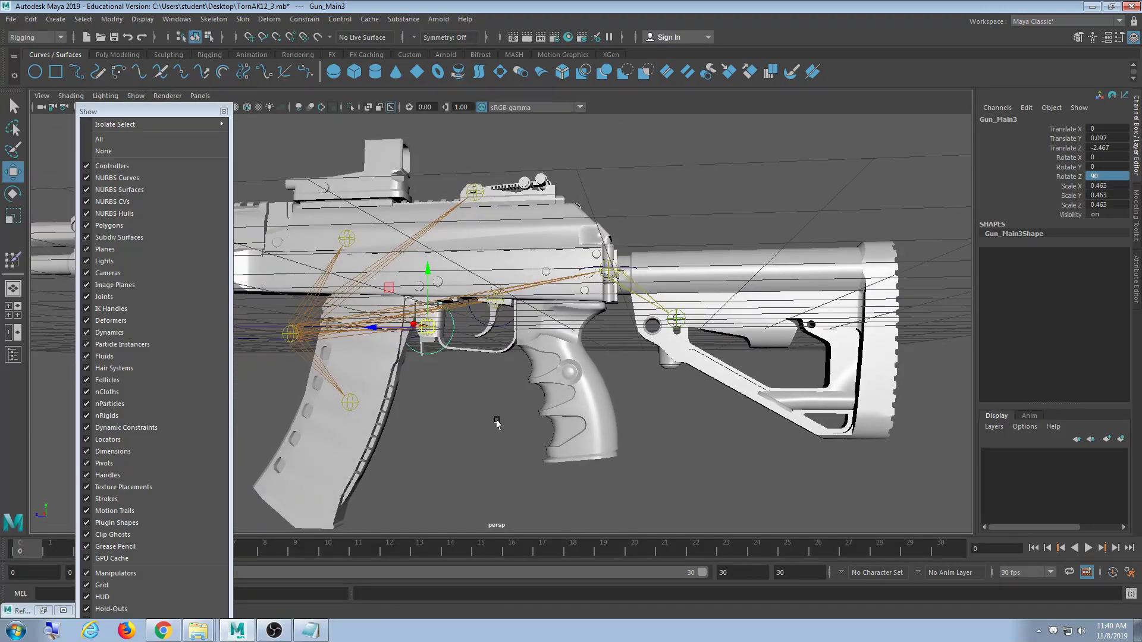
left_click(124, 227)
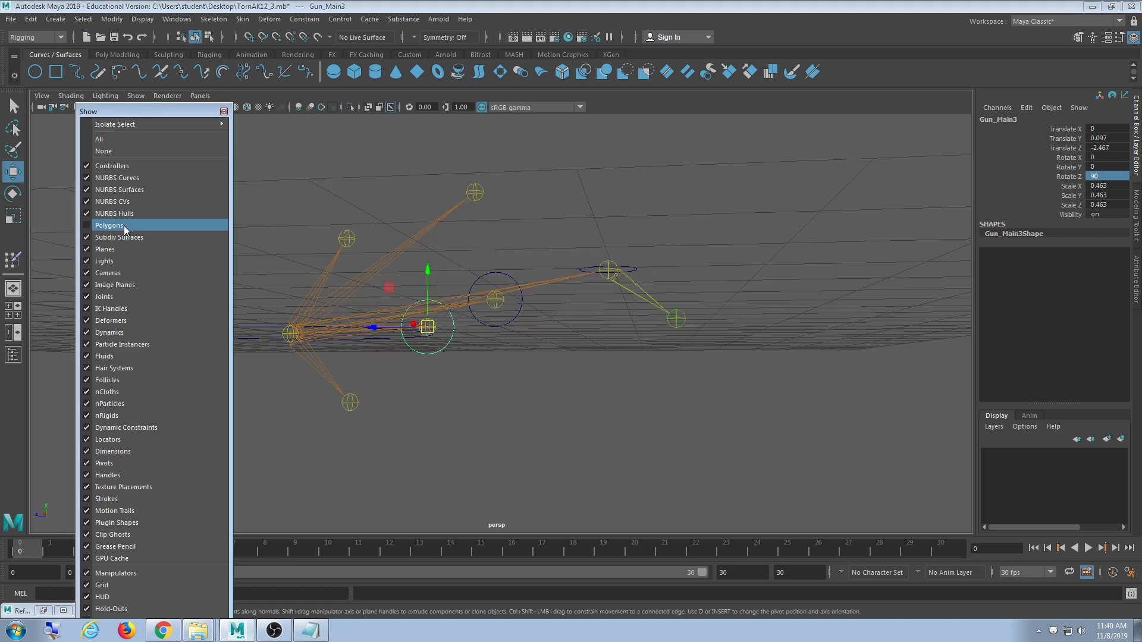
middle_click_drag(581, 377, 557, 369, "alt")
scroll(530, 357, "up", 3)
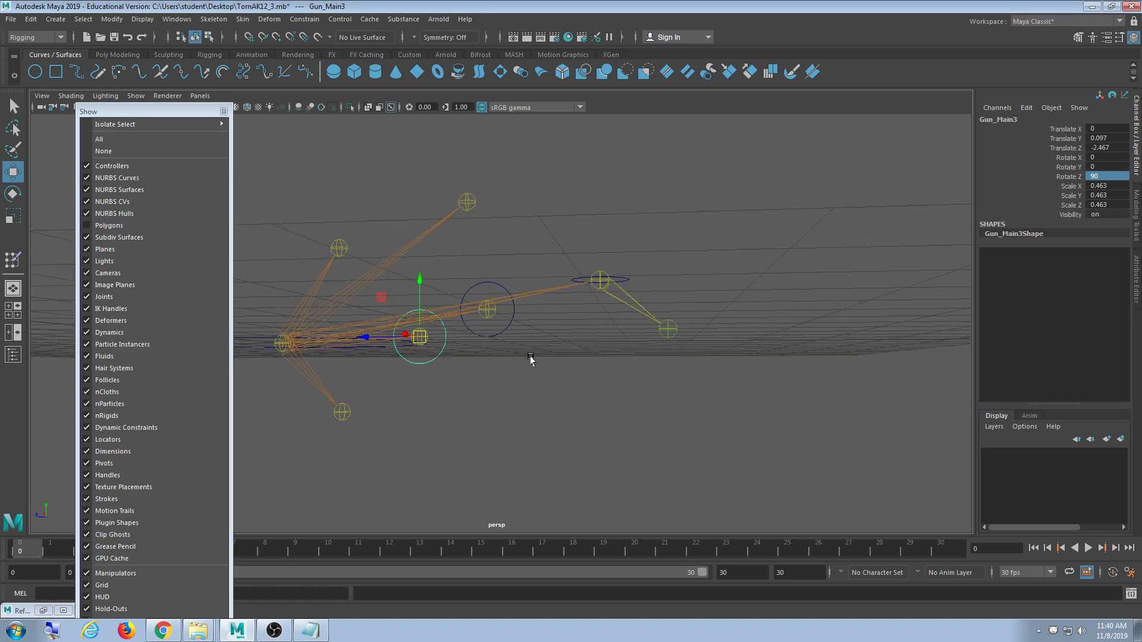
scroll(548, 395, "up", 3)
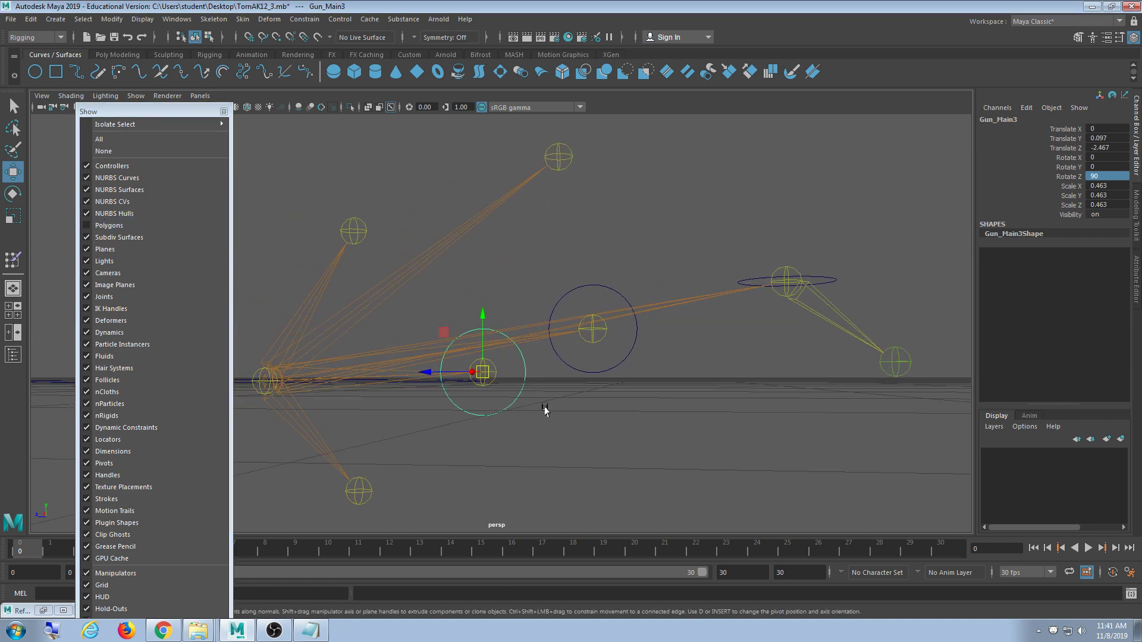
- Duplicate the top controller Gun_Main4 as Gun_Main5 and snap it onto the stock joint
left_click(552, 147)
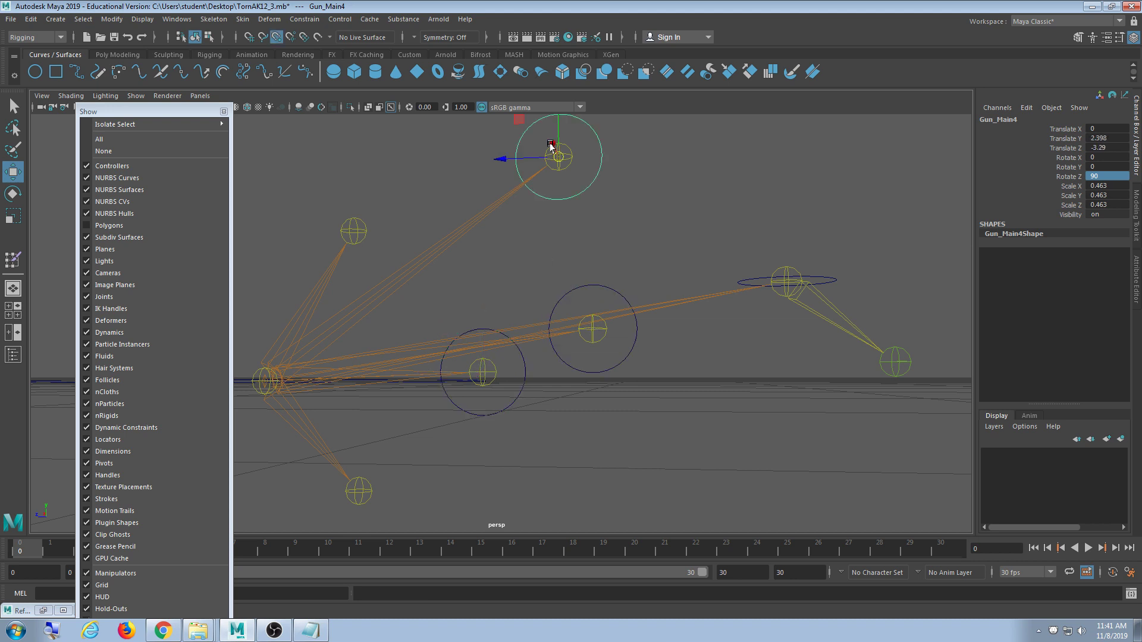
key("ctrl+d")
key("v")
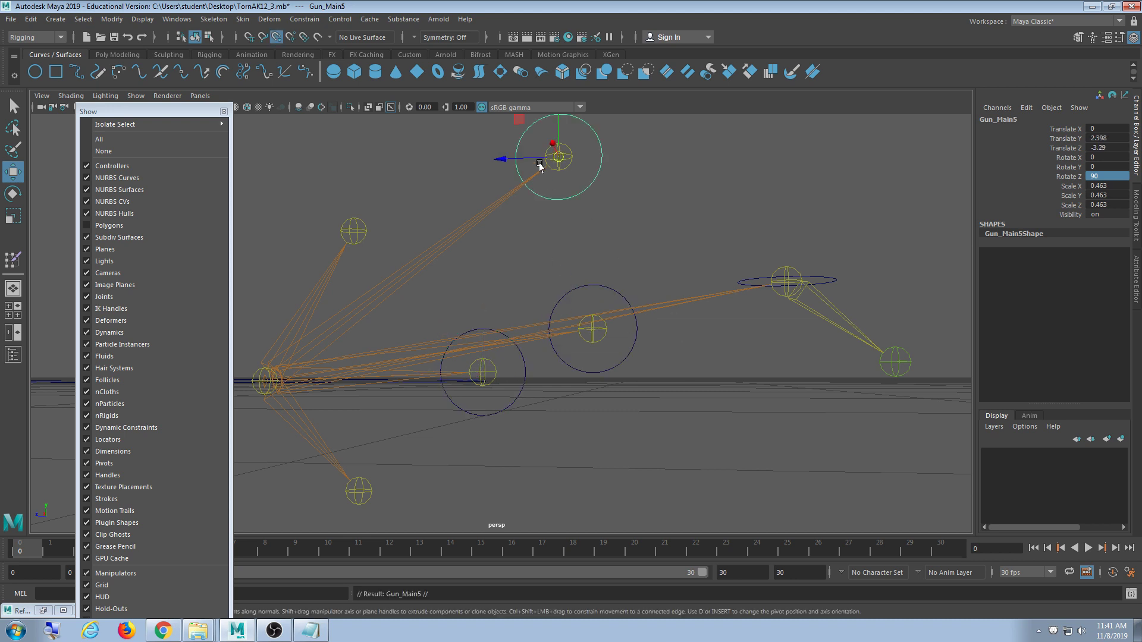
left_click_drag(557, 154, 557, 157)
left_click_drag(859, 373, 648, 399)
- Show the gun mesh, reselect Gun_Main5, and scale it up to 0.846
left_click(149, 224)
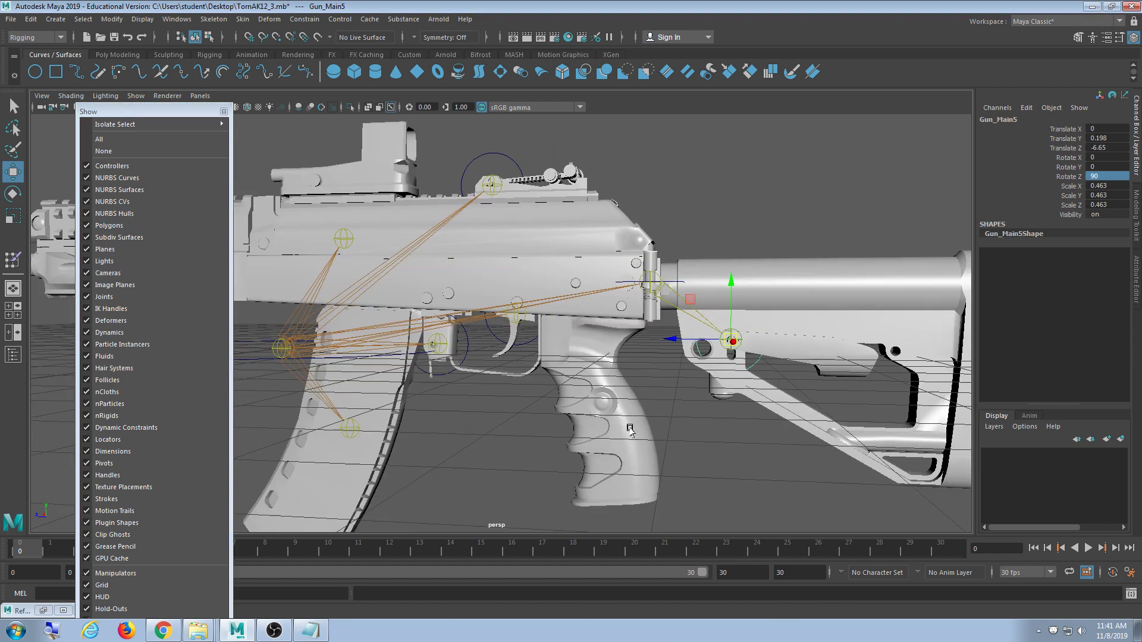
middle_click_drag(693, 452, 589, 416, "alt")
left_click(720, 351)
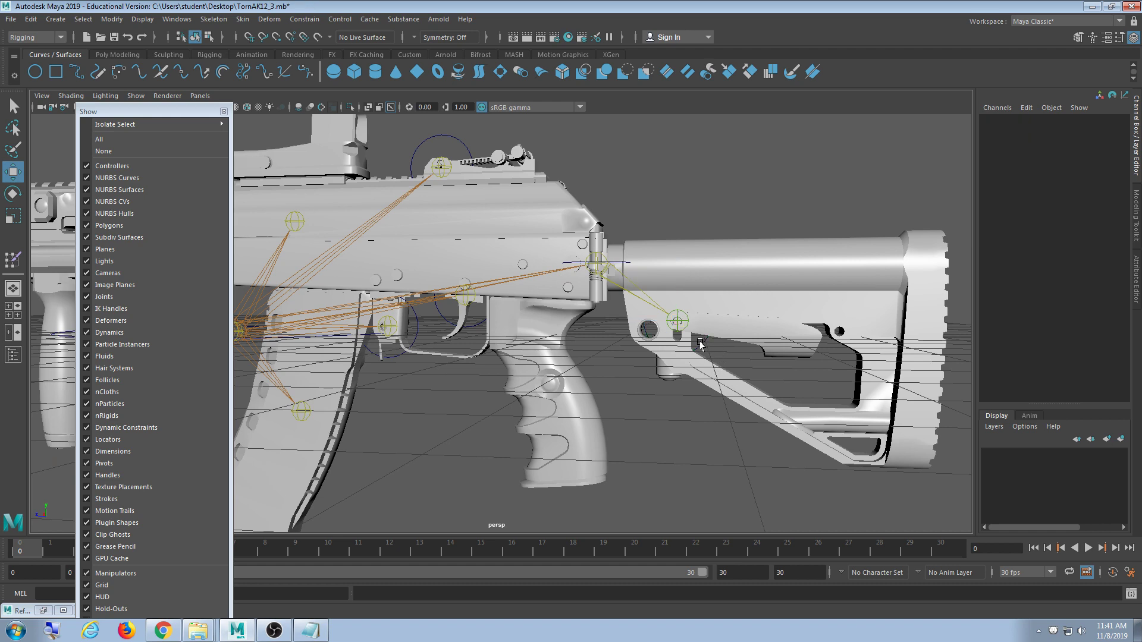
left_click(705, 342)
key("r")
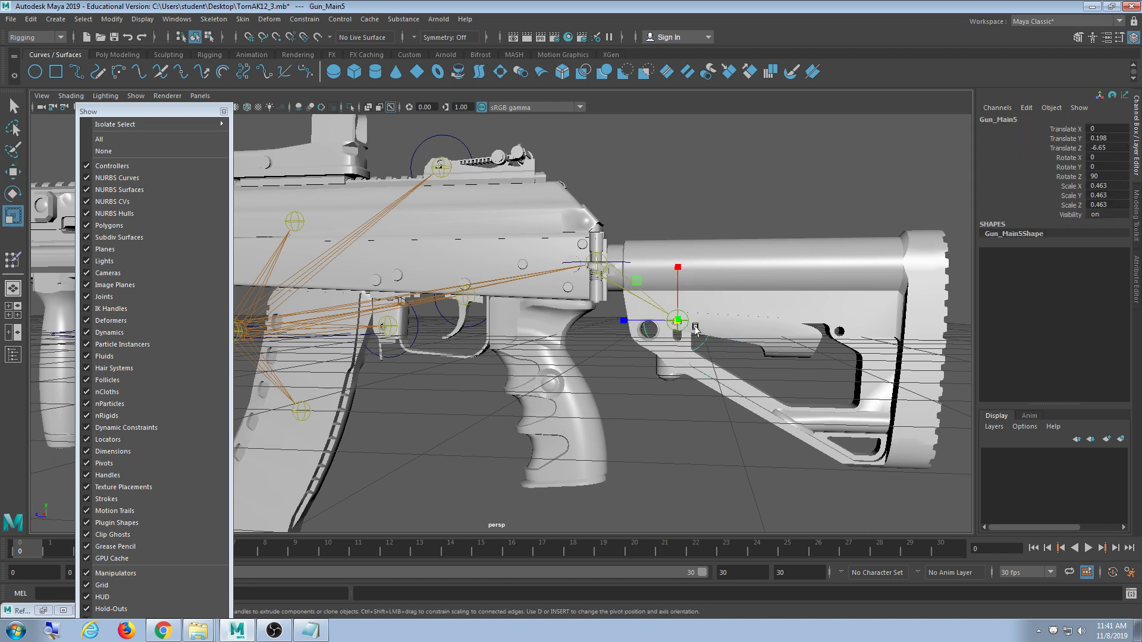
left_click_drag(709, 330, 576, 408, "alt")
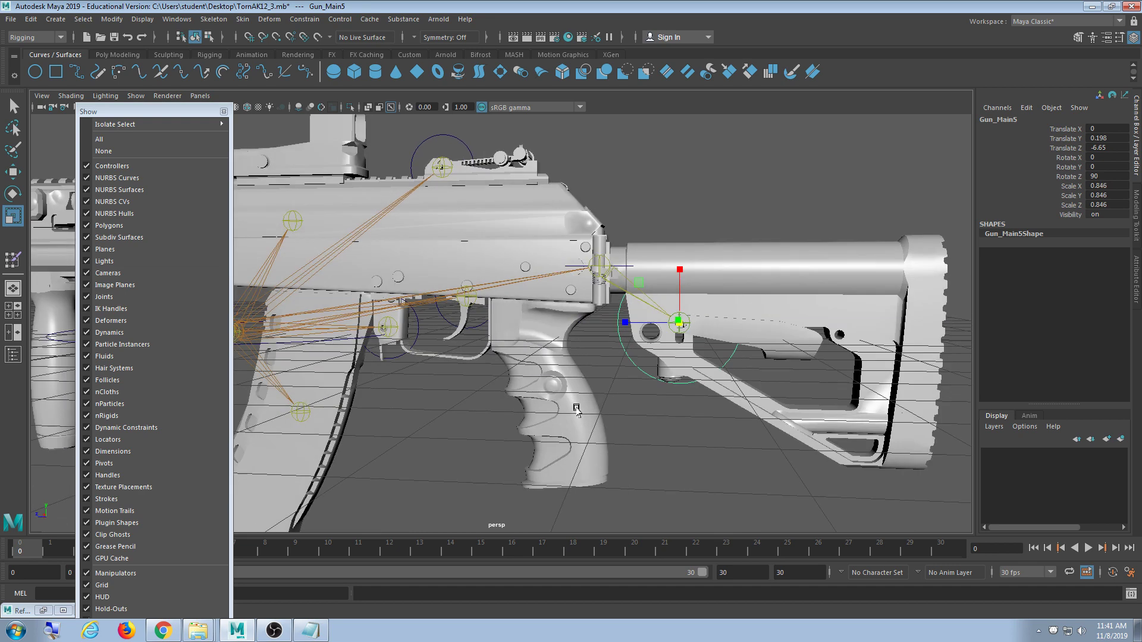
- Orbit around the gun, toggling the mesh on and off to compare Gun_Main5's size
middle_click_drag(577, 408, 684, 451, "alt")
left_click_drag(684, 451, 634, 397, "alt")
middle_click_drag(634, 399, 650, 382, "alt")
left_click(124, 226)
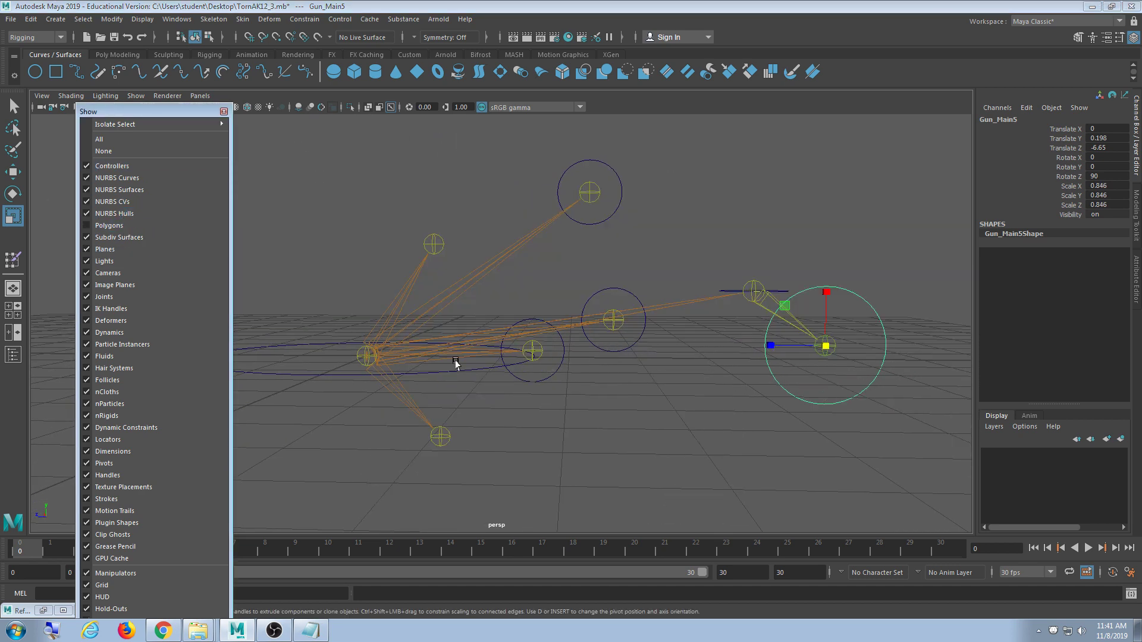
left_click_drag(473, 379, 472, 390, "alt")
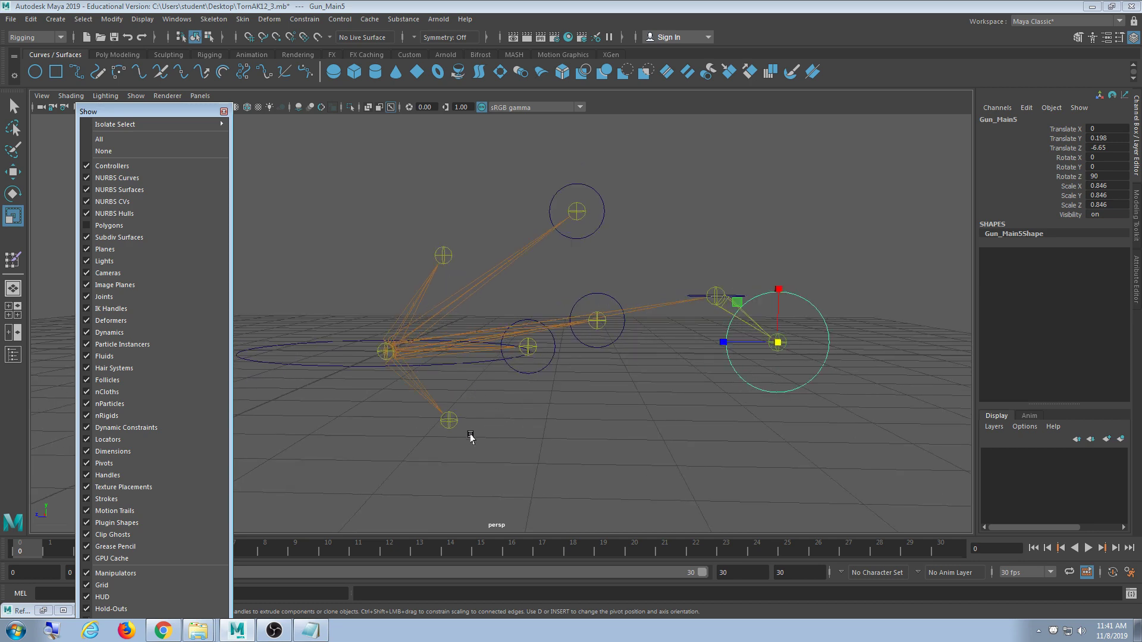
middle_click_drag(471, 439, 476, 395, "alt")
left_click_drag(476, 395, 462, 420, "alt")
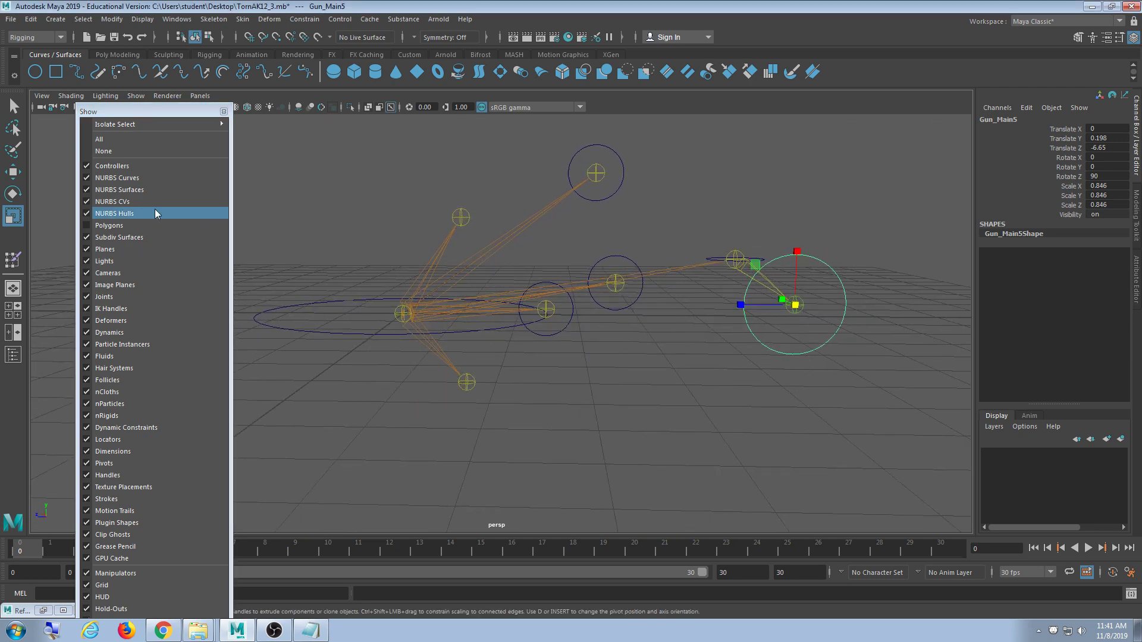
left_click(134, 226)
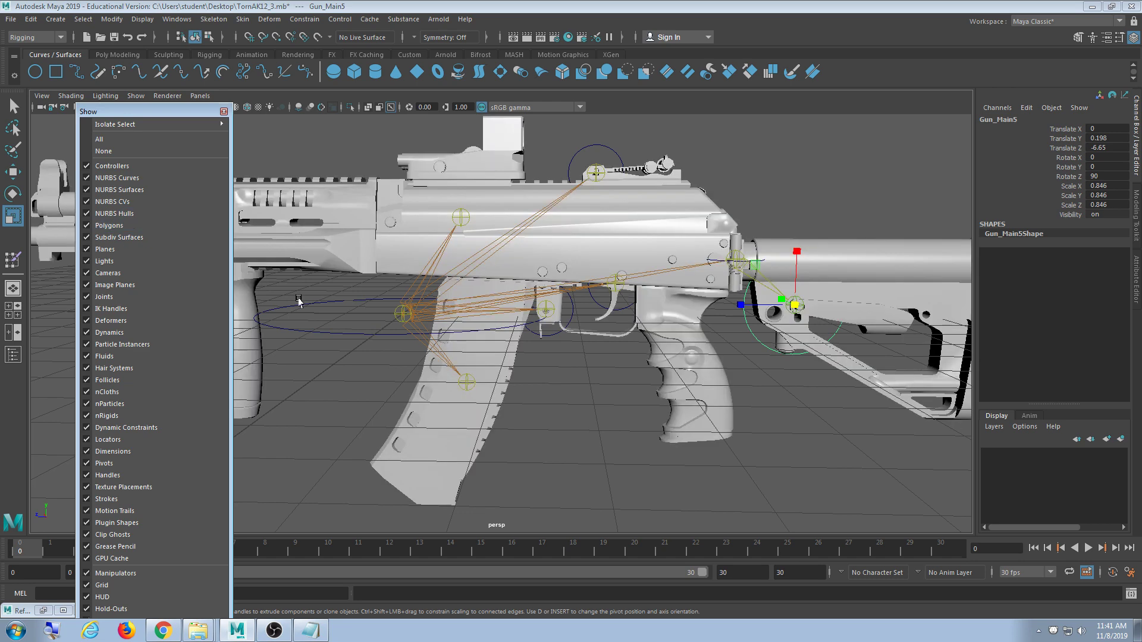
left_click_drag(559, 457, 500, 423, "alt")
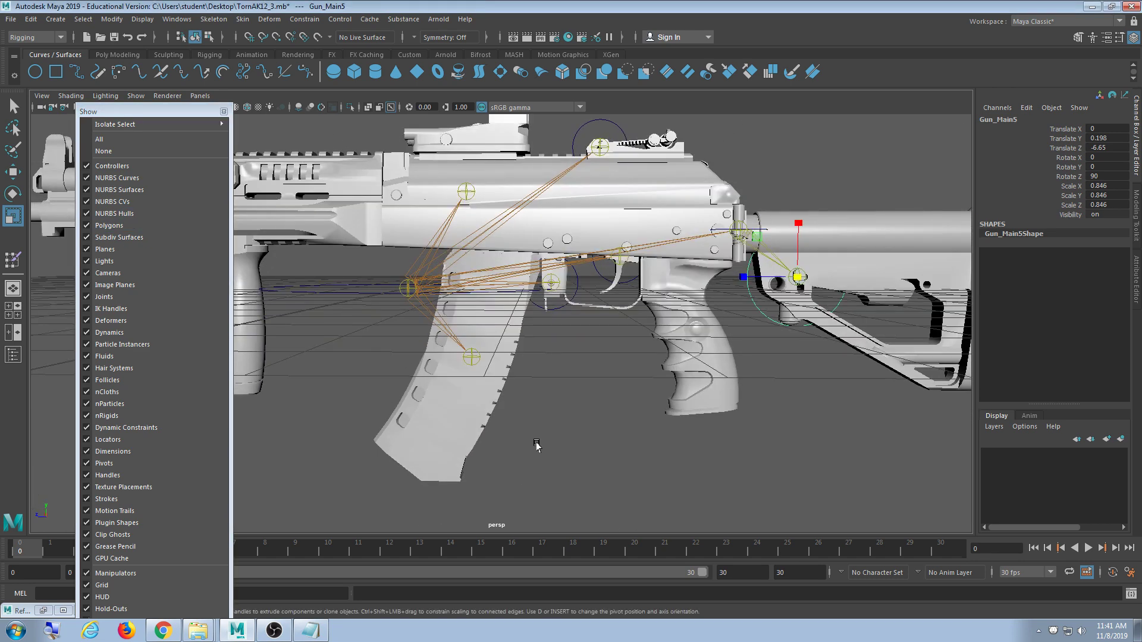
left_click(154, 226)
scroll(589, 339, "up", 2)
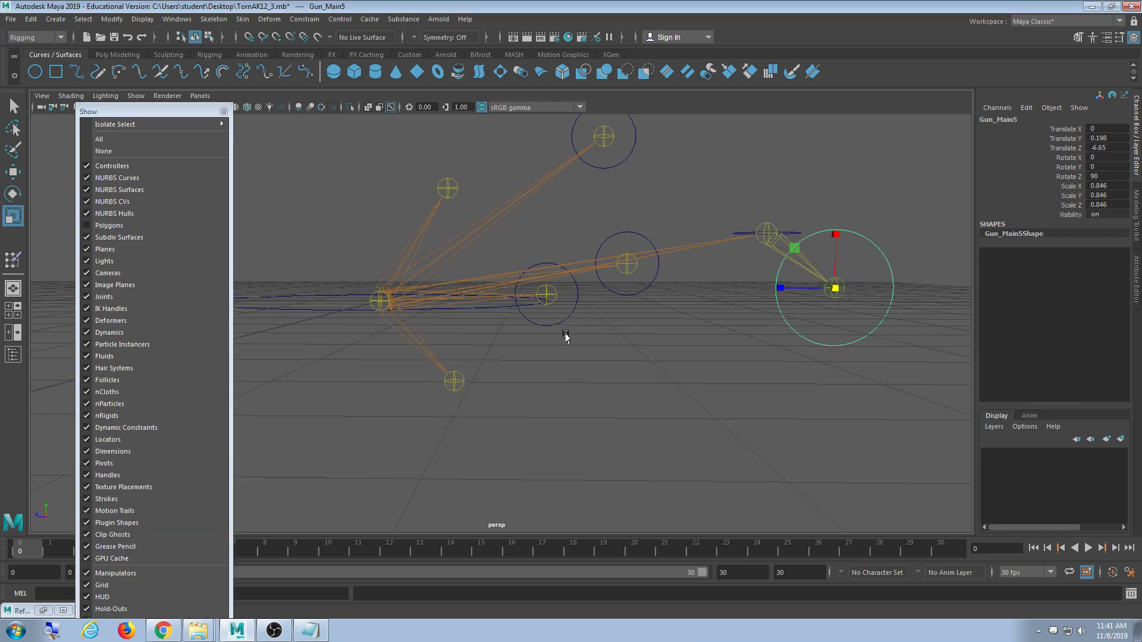
- Duplicate Gun_Main5 as Gun_Main6, snap it to the magazine joint, and scale it to about 1.237
key("w")
key("ctrl+d")
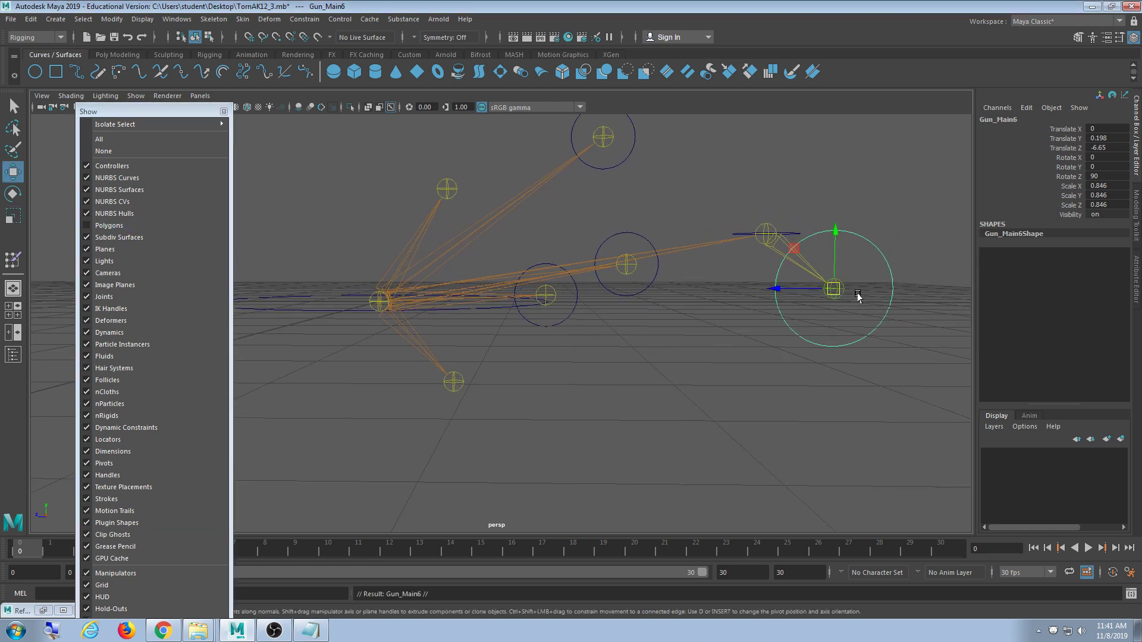
left_click_drag(833, 292, 443, 413)
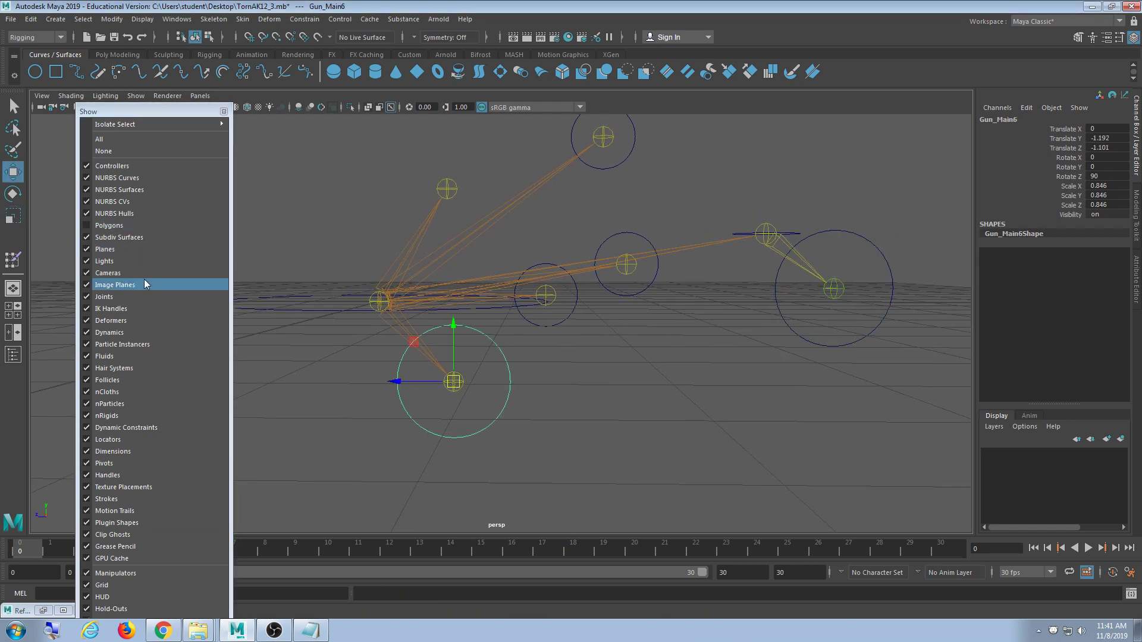
left_click(109, 226)
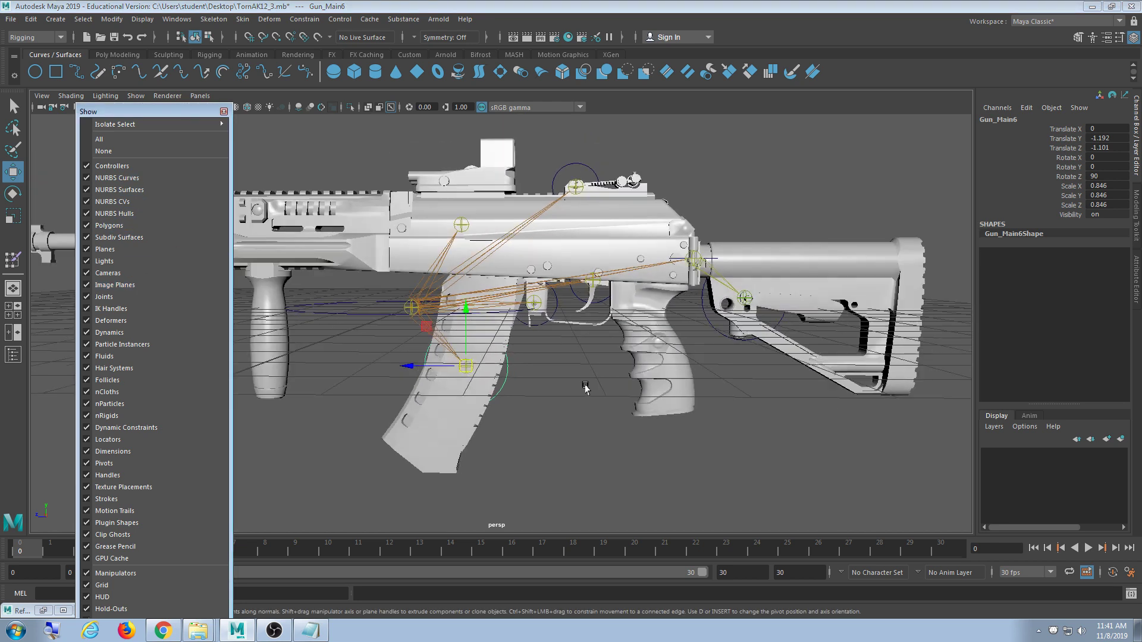
key("r")
middle_click_drag(490, 381, 493, 365)
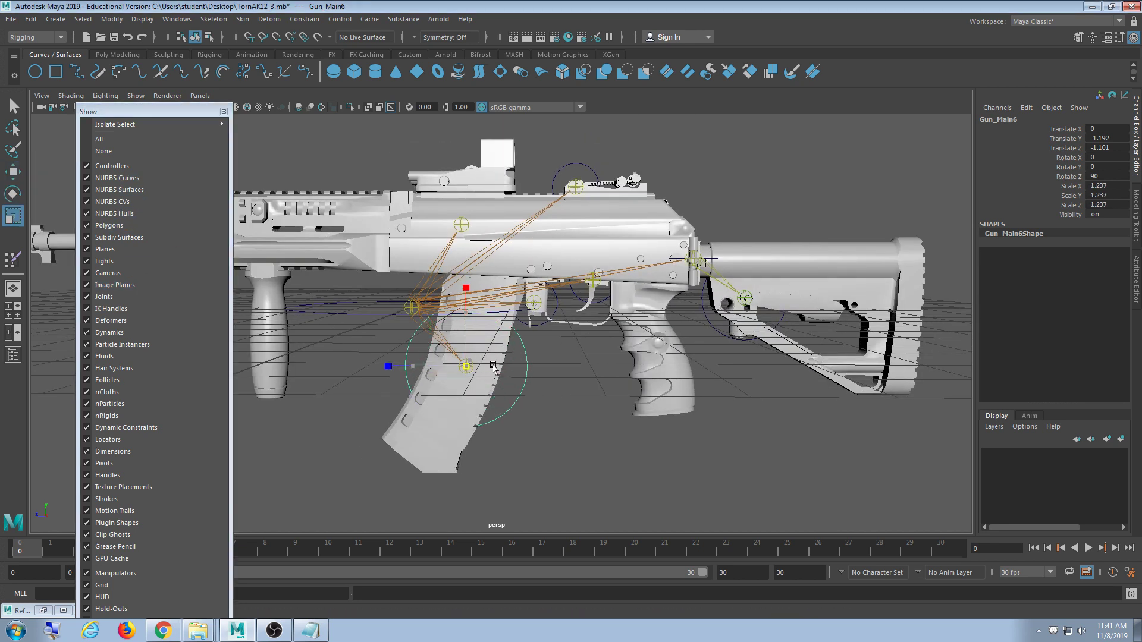
- Hide the gun mesh, look over the remaining controls, and select the large Gun_Main circle
left_click(630, 421)
scroll(591, 423, "down", 4)
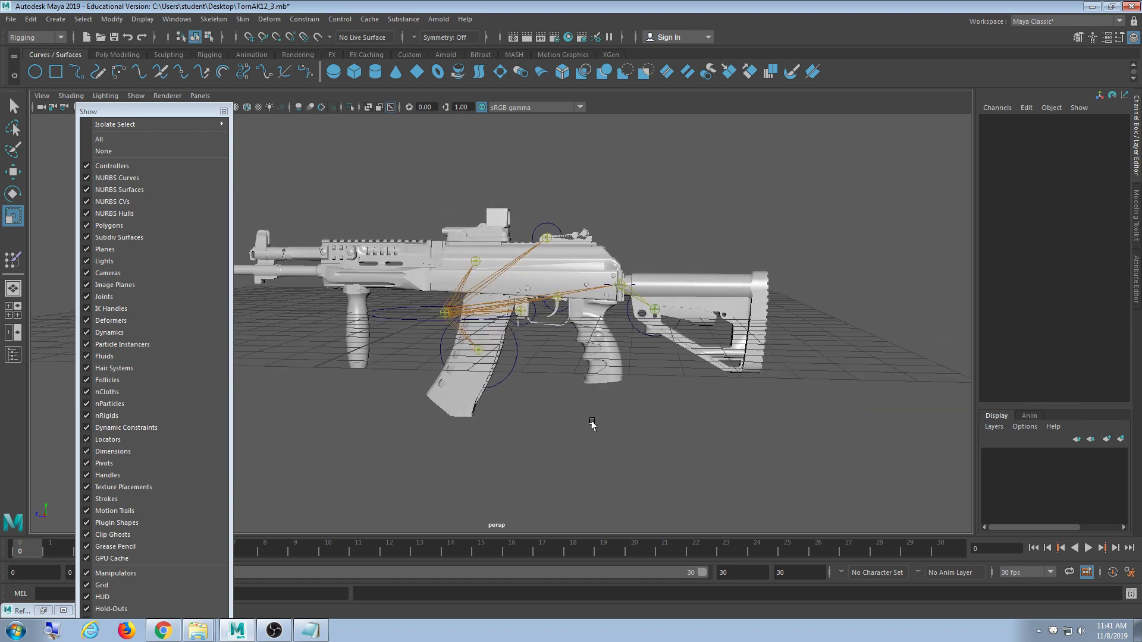
left_click_drag(591, 423, 424, 419, "alt")
scroll(557, 418, "up", 4)
left_click(138, 226)
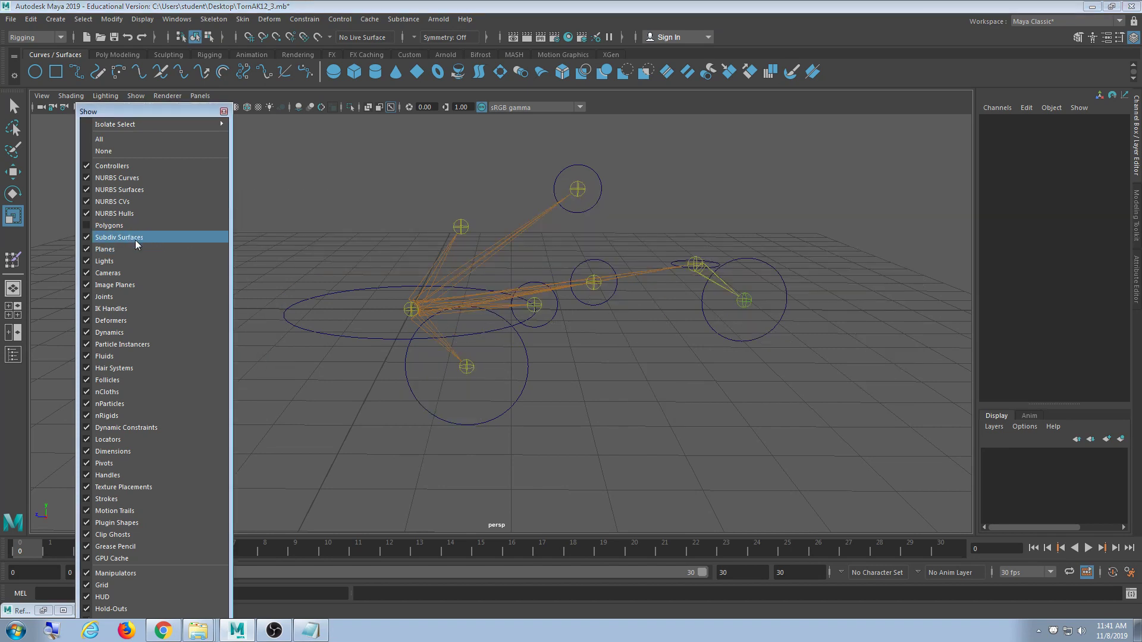
left_click_drag(405, 310, 426, 400, "alt")
scroll(426, 398, "up", 1)
middle_click_drag(426, 398, 424, 457, "alt")
left_click(488, 372)
- Duplicate Gun_Main as Gun_Main7, snap it onto the upper receiver joint, and shrink it to fit
key("w")
key("ctrl+d")
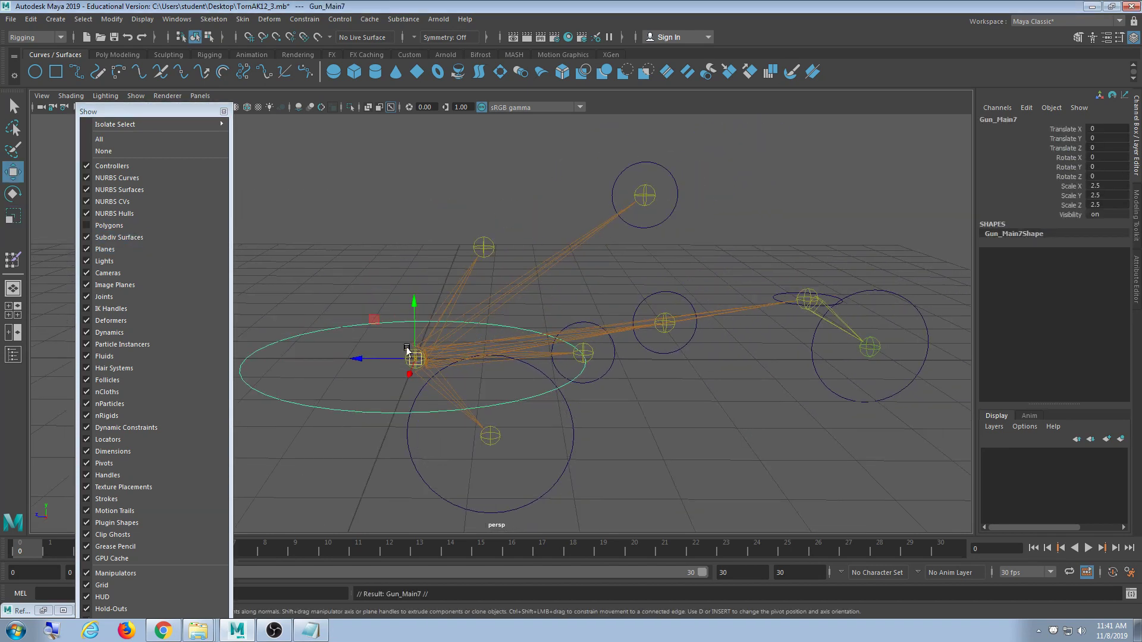
left_click_drag(411, 358, 447, 296)
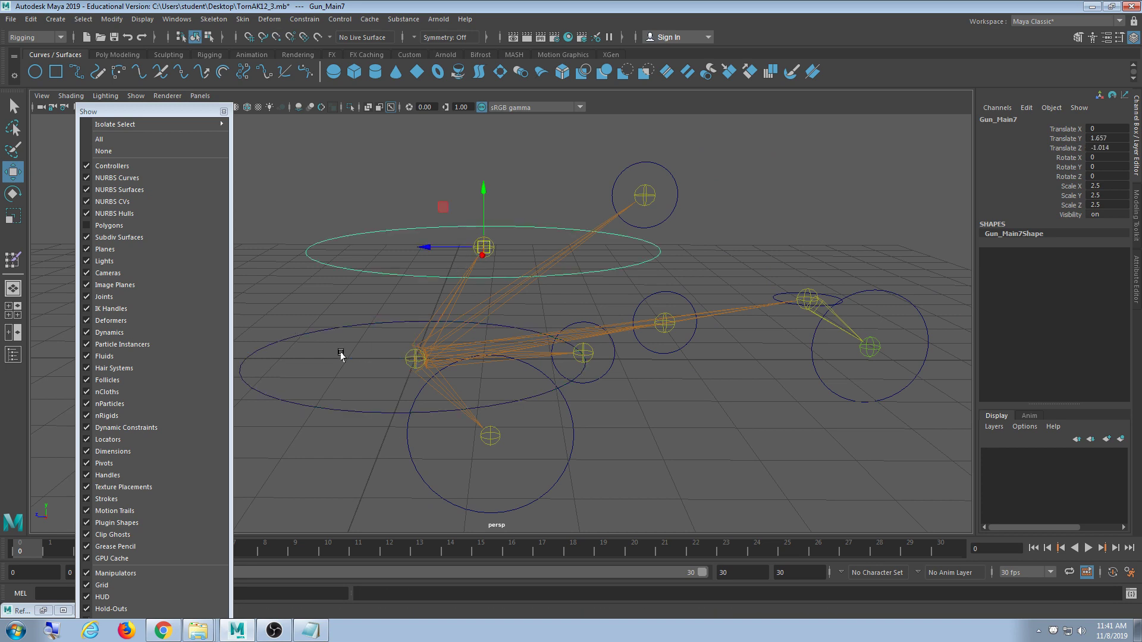
left_click(179, 226)
left_click_drag(381, 312, 518, 358, "alt")
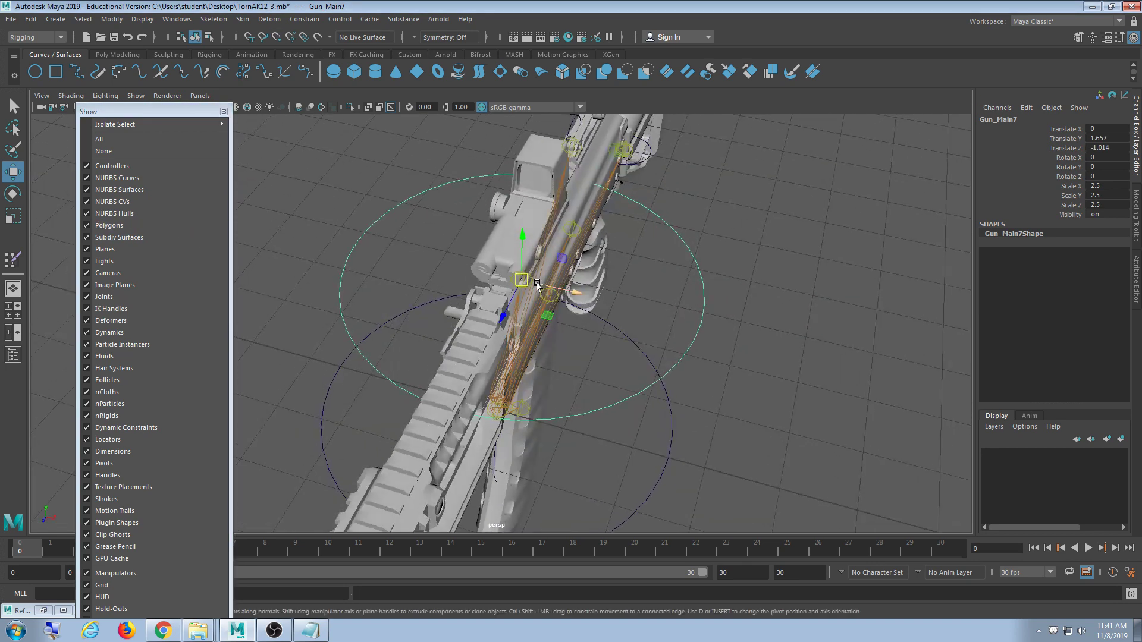
key("r")
left_click_drag(520, 280, 528, 332)
- Stand Gun_Main7 upright by setting its Rotate Z to 90
left_click(716, 319)
left_click_drag(761, 324, 503, 359, "alt")
middle_click_drag(457, 347, 466, 383, "alt")
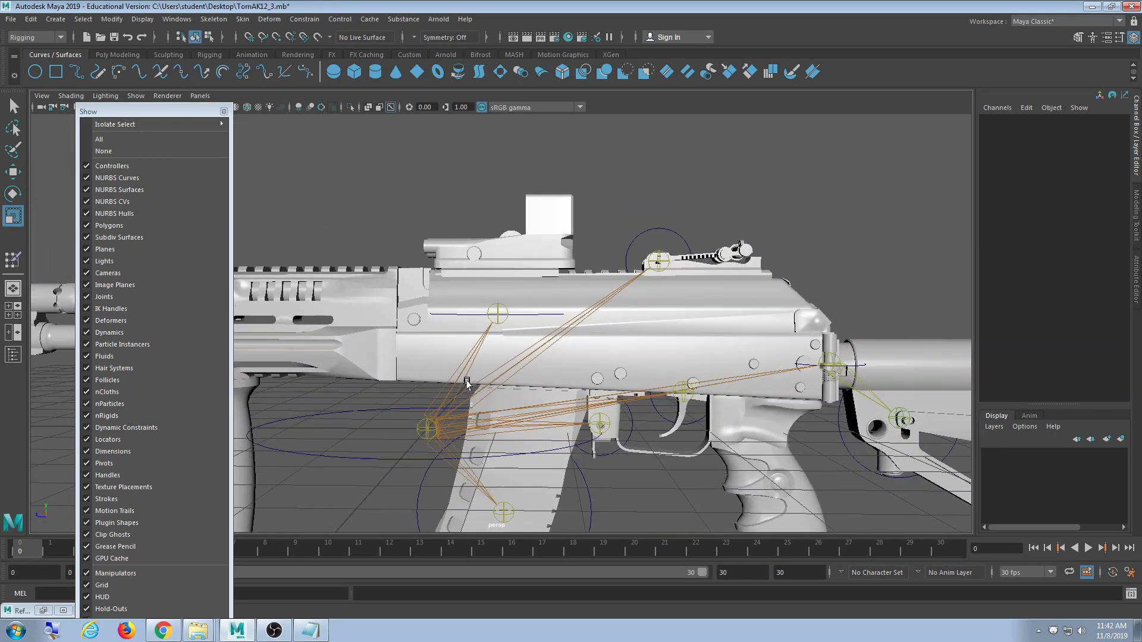
left_click(523, 315)
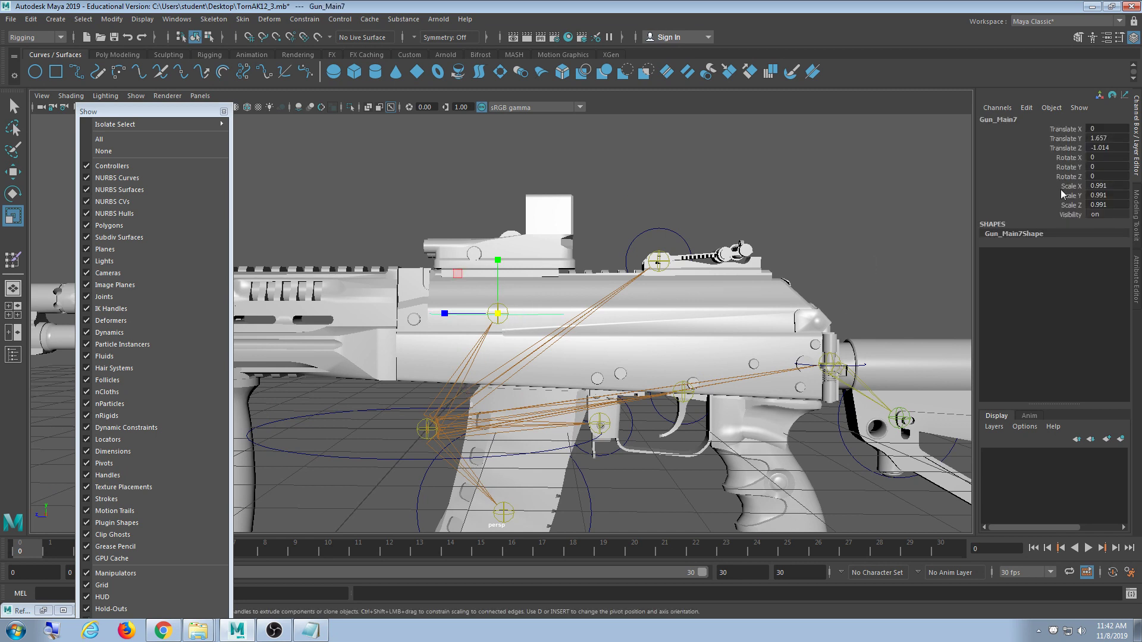
double_click(1107, 176)
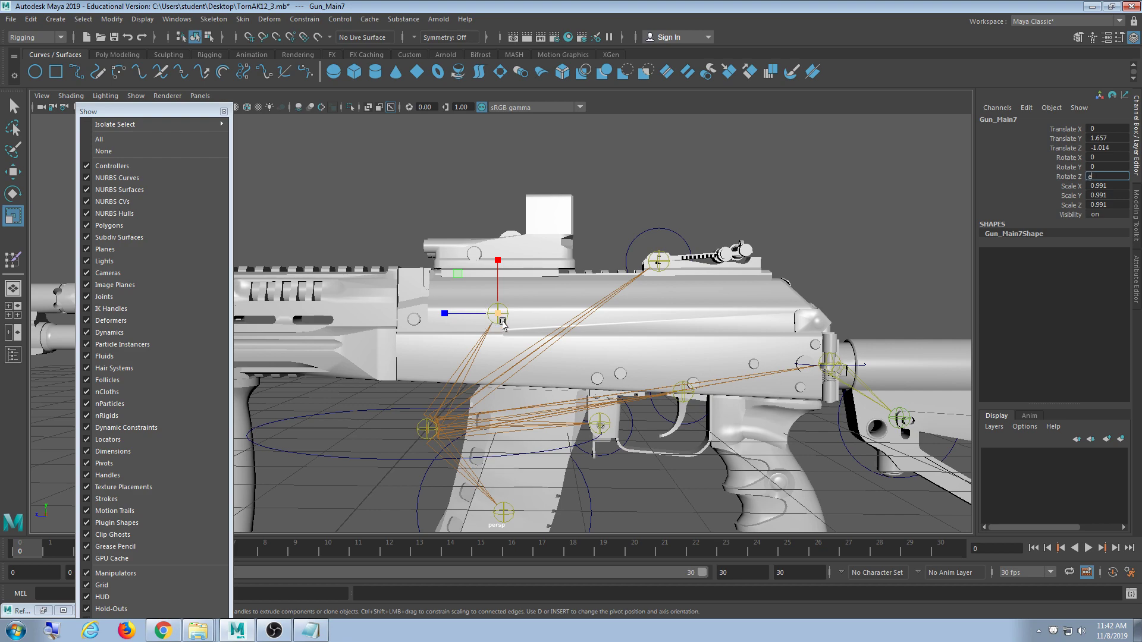
type("90")
key("Return")
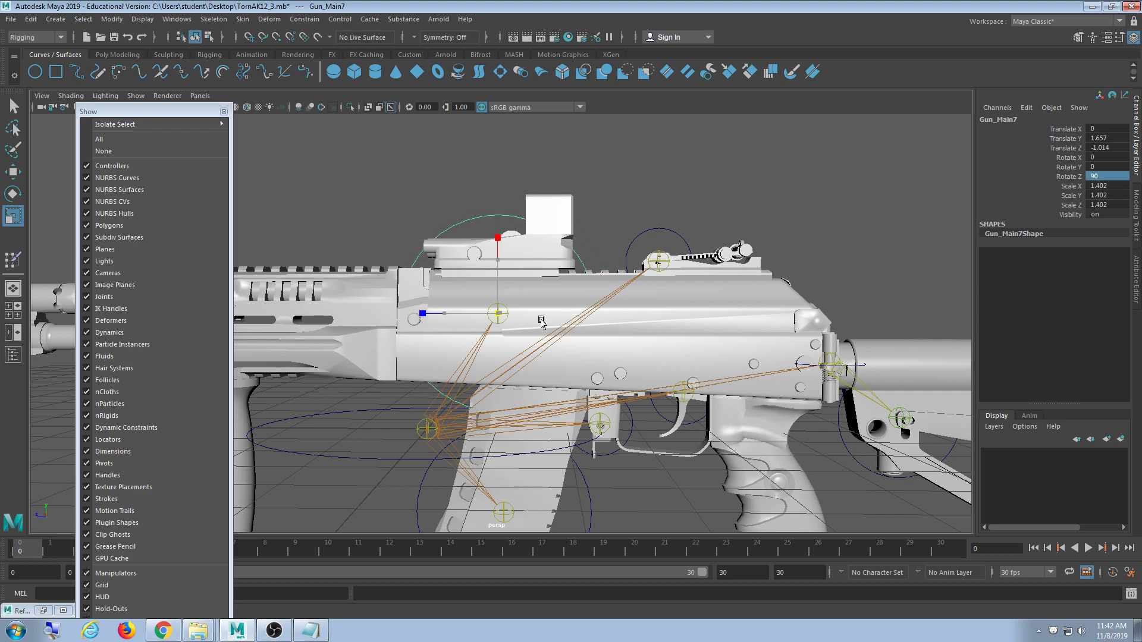
- Enlarge Gun_Main7 slightly toward a 1.45 scale and recheck its Z rotation
left_click_drag(541, 319, 547, 321)
scroll(635, 350, "down", 5)
left_click_drag(635, 349, 518, 375, "alt")
scroll(437, 367, "up", 5)
scroll(492, 359, "up", 3)
scroll(487, 325, "down", 5)
double_click(1101, 177)
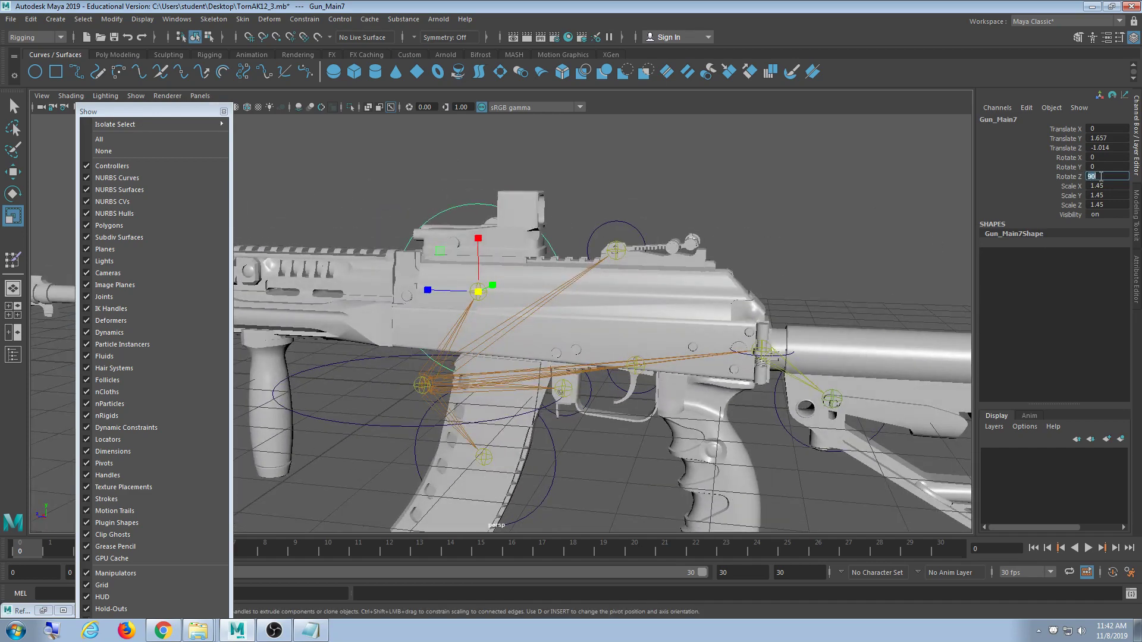
scroll(759, 213, "down", 5)
left_click_drag(649, 298, 492, 349, "alt")
left_click(549, 357)
scroll(531, 375, "up", 4)
- Reselect Gun_Main7, verify its Z rotation from several angles, and hide the gun mesh
left_click(400, 329)
key("e")
key("w")
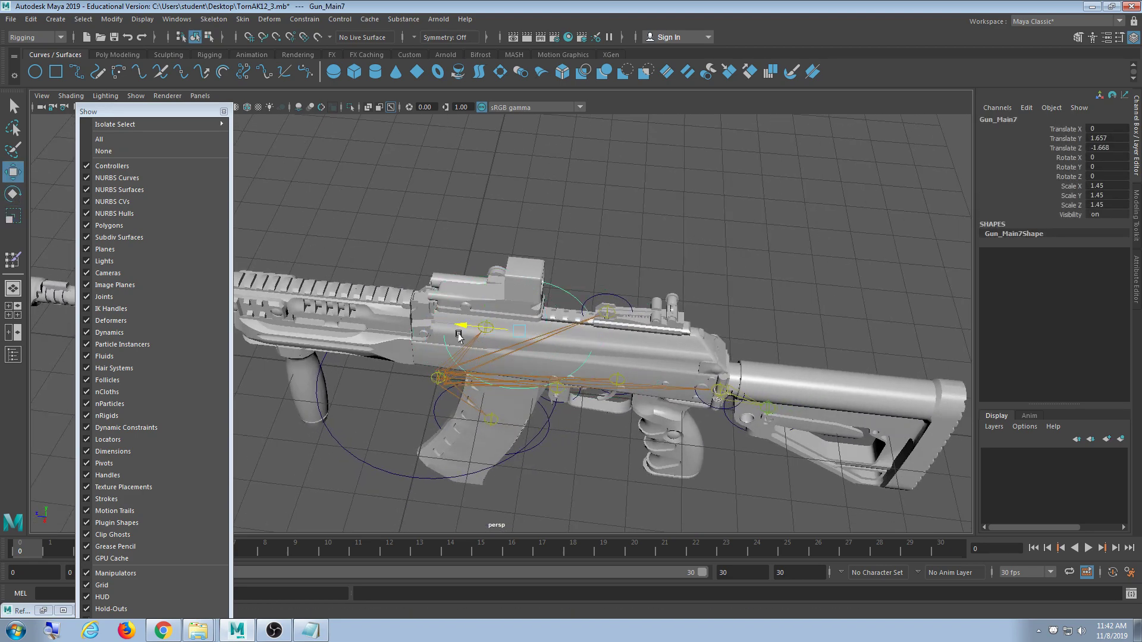
left_click_drag(434, 324, 419, 381, "alt")
scroll(476, 391, "up", 4)
scroll(476, 391, "down", 2)
left_click_drag(510, 401, 495, 372, "alt")
scroll(511, 381, "down", 3)
scroll(459, 356, "up", 3)
middle_click_drag(459, 356, 509, 408, "alt")
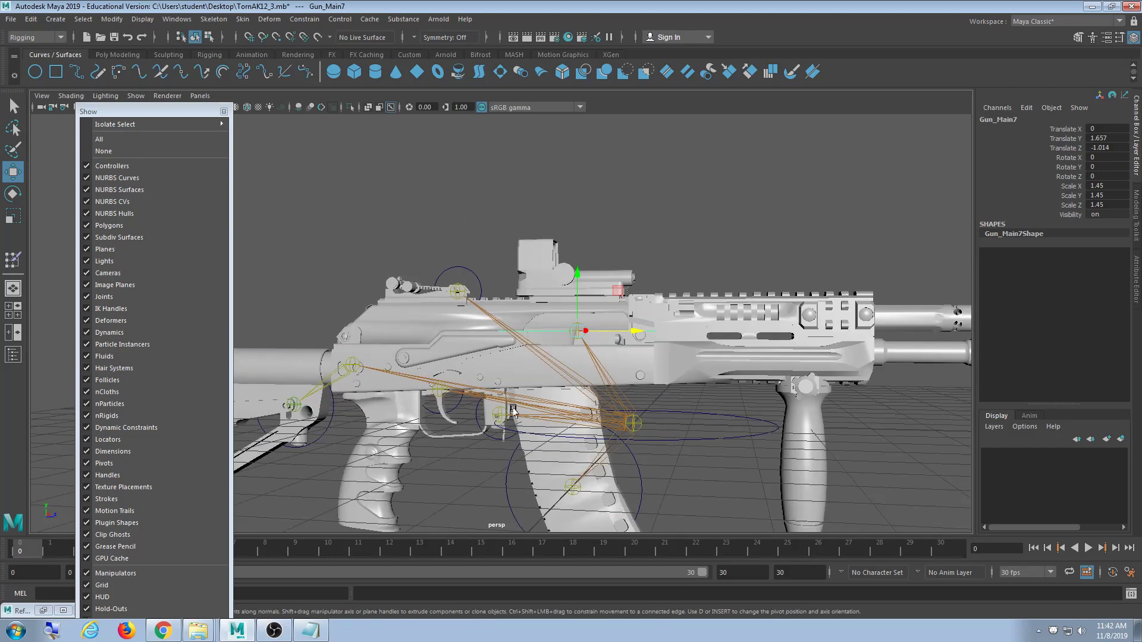
left_click_drag(510, 408, 577, 357, "alt")
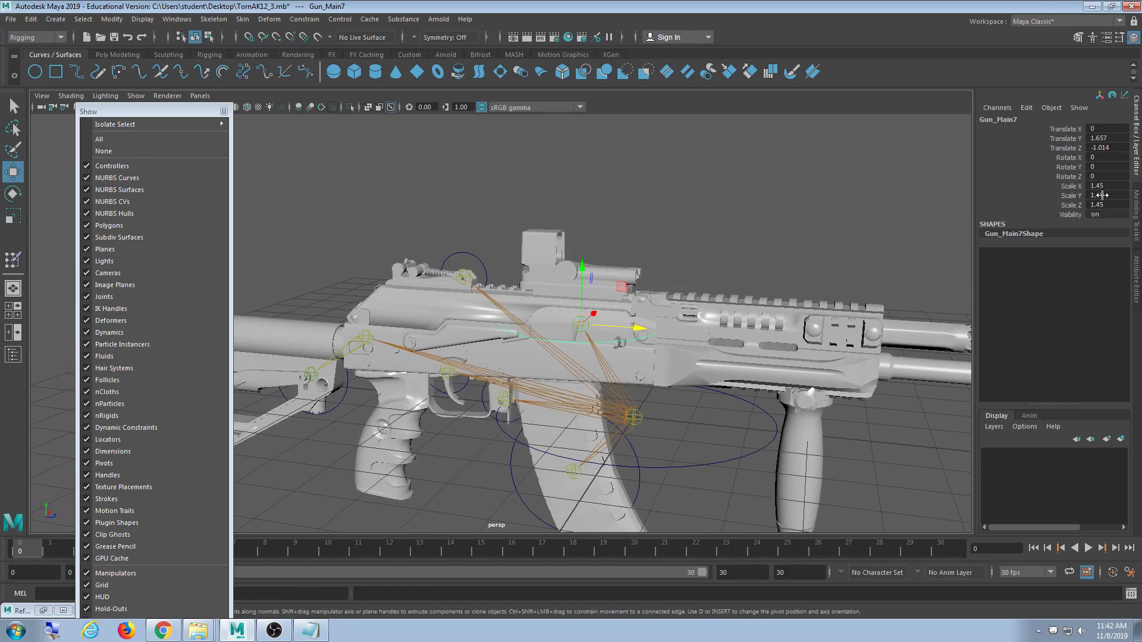
left_click(1106, 175)
scroll(574, 419, "down", 4)
mouse_move(568, 431)
left_mouse_down("alt")
mouse_move(551, 413)
mouse_move(550, 431)
left_mouse_up("alt")
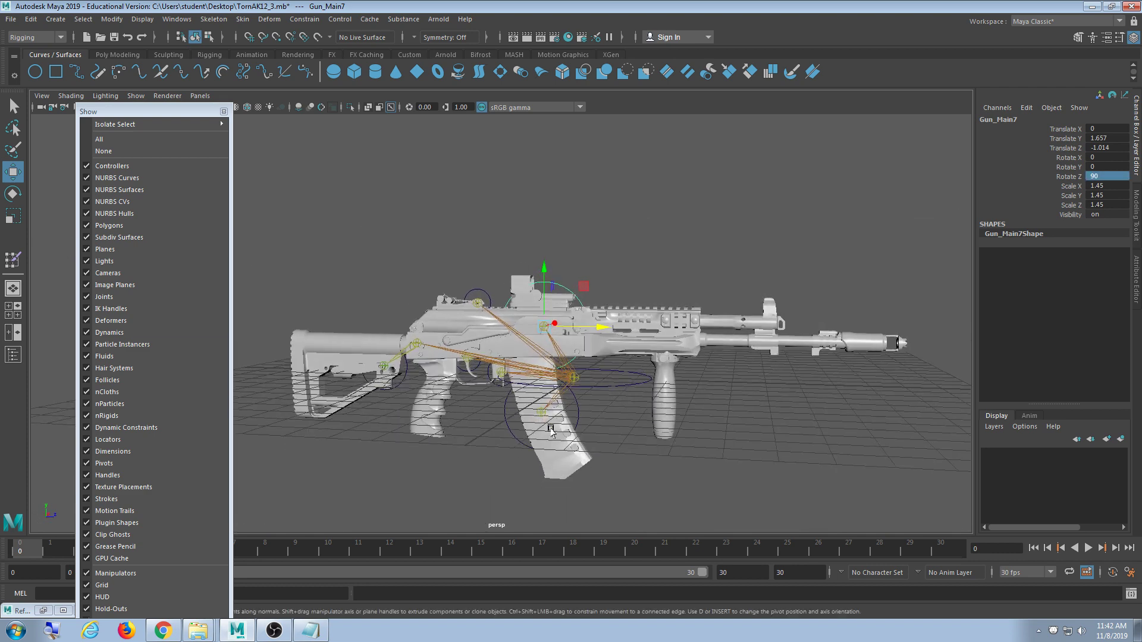
left_click(145, 224)
left_click_drag(583, 351, 635, 377, "alt")
- Select Gun_Main1 and inspect it with the gun mesh shown, then hide the rifle mesh again
left_click(666, 349)
scroll(635, 377, "up", 4)
left_click(657, 373)
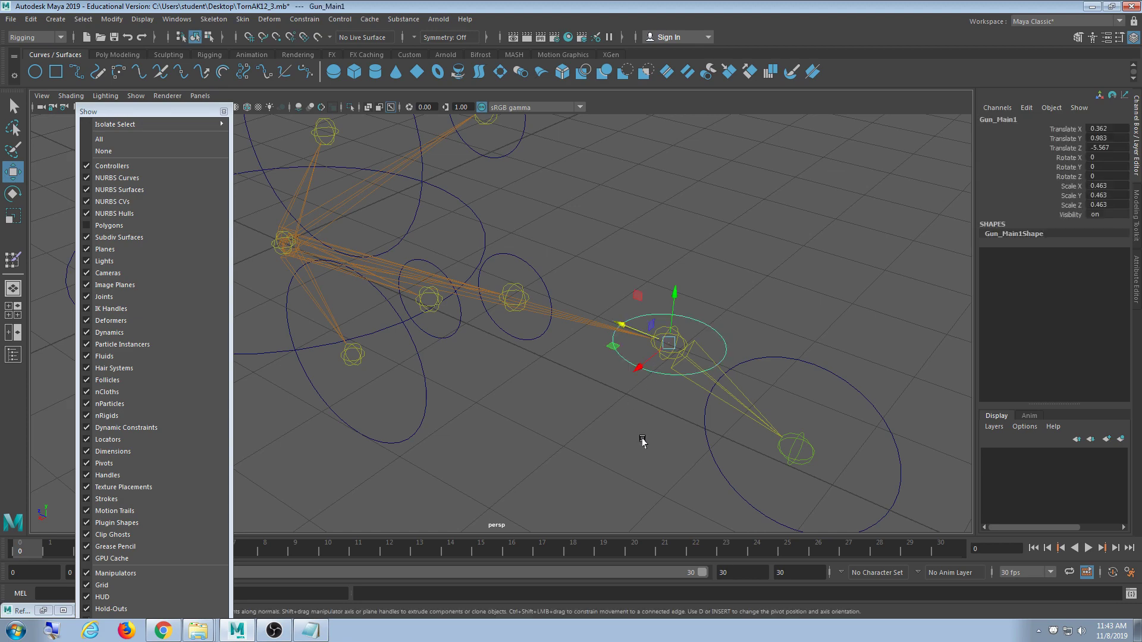
left_click_drag(642, 439, 691, 443, "alt")
left_click(187, 223)
middle_click_drag(609, 365, 523, 394, "alt")
scroll(452, 387, "down", 4)
left_click_drag(524, 398, 556, 391, "alt")
middle_click_drag(556, 390, 560, 400, "alt")
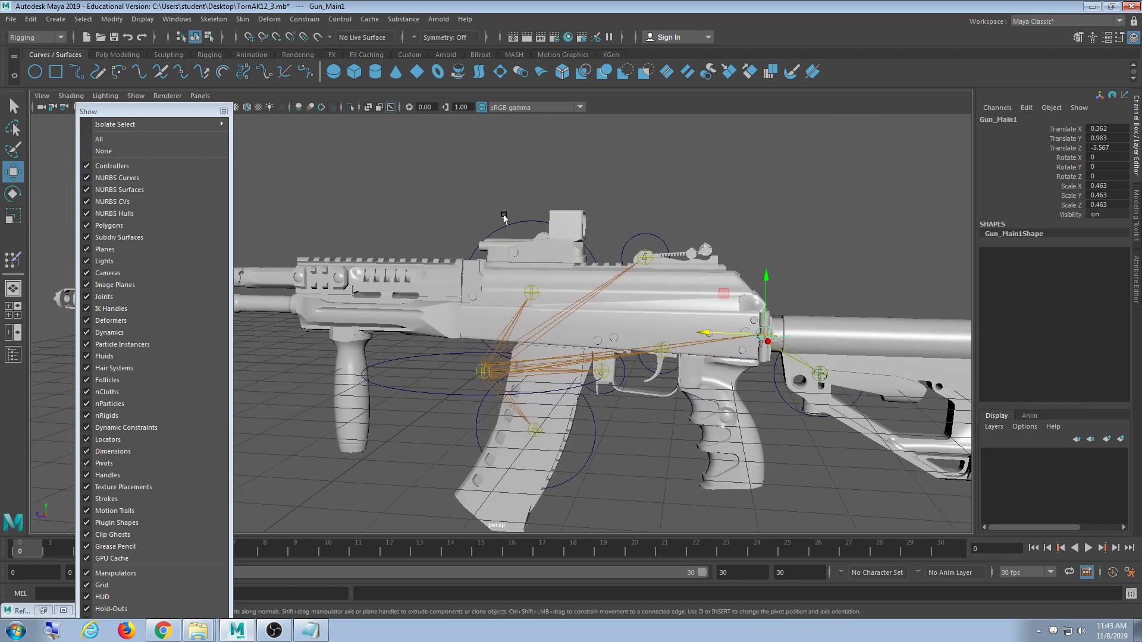
left_click(504, 215)
left_click_drag(648, 347, 678, 384, "alt")
left_click(180, 230)
left_click(180, 230)
left_click_drag(529, 333, 519, 350, "alt")
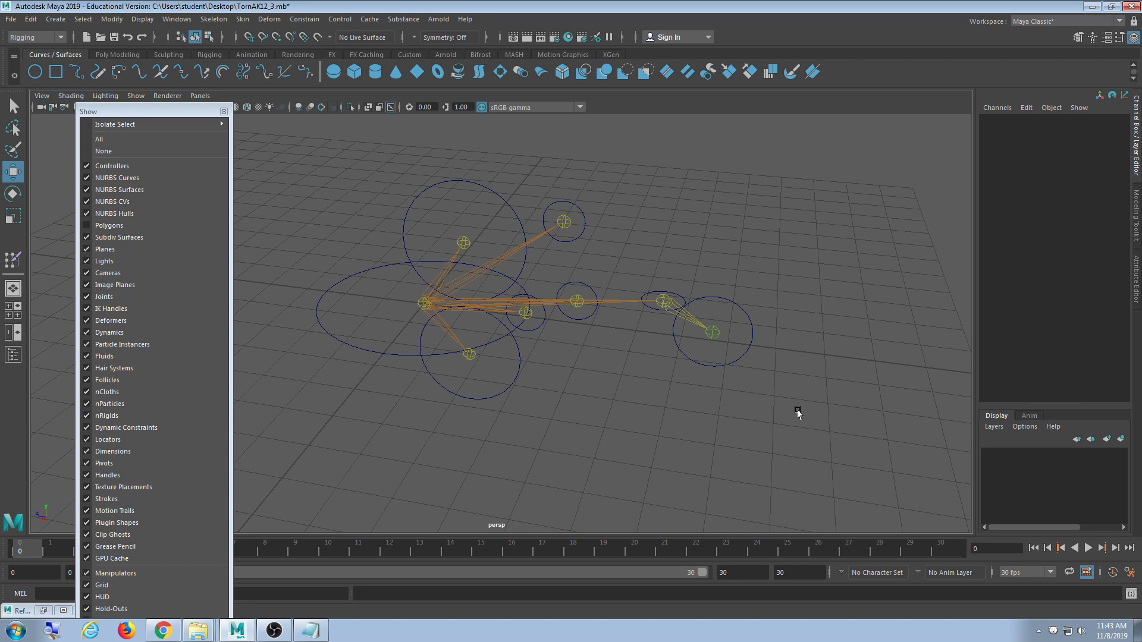
- Click through Gun_Main1, Gun_Main5, Gun_Main2, Gun_Main6 and Gun_Main to check their hierarchy
scroll(654, 431, "up", 4)
left_click(620, 337)
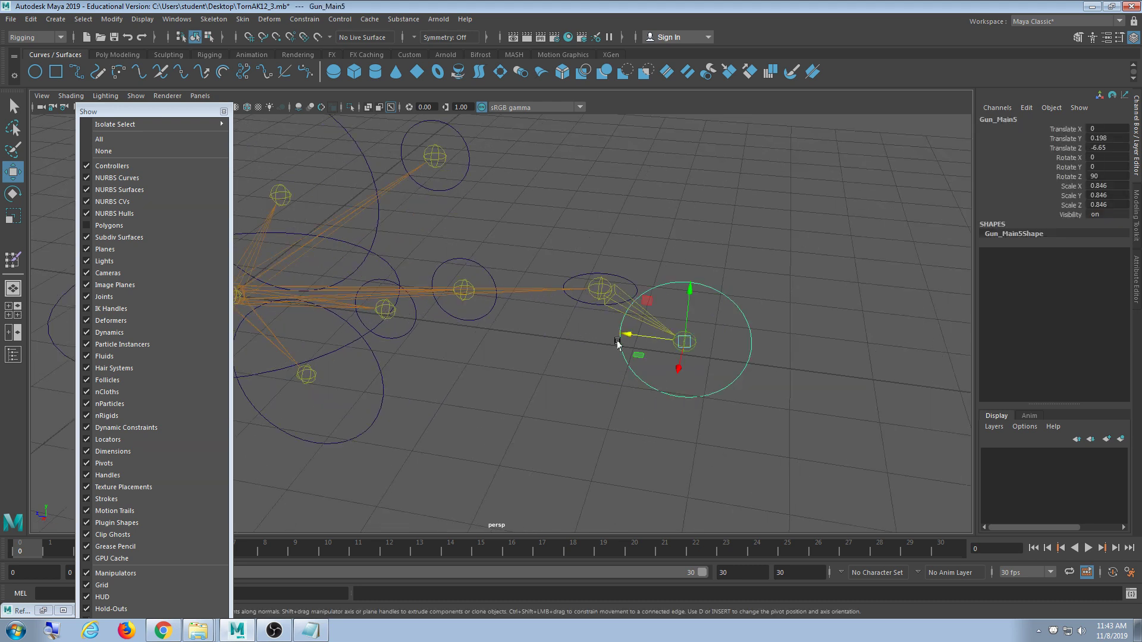
left_click(584, 303)
middle_click_drag(584, 302, 633, 345, "alt")
key("Down")
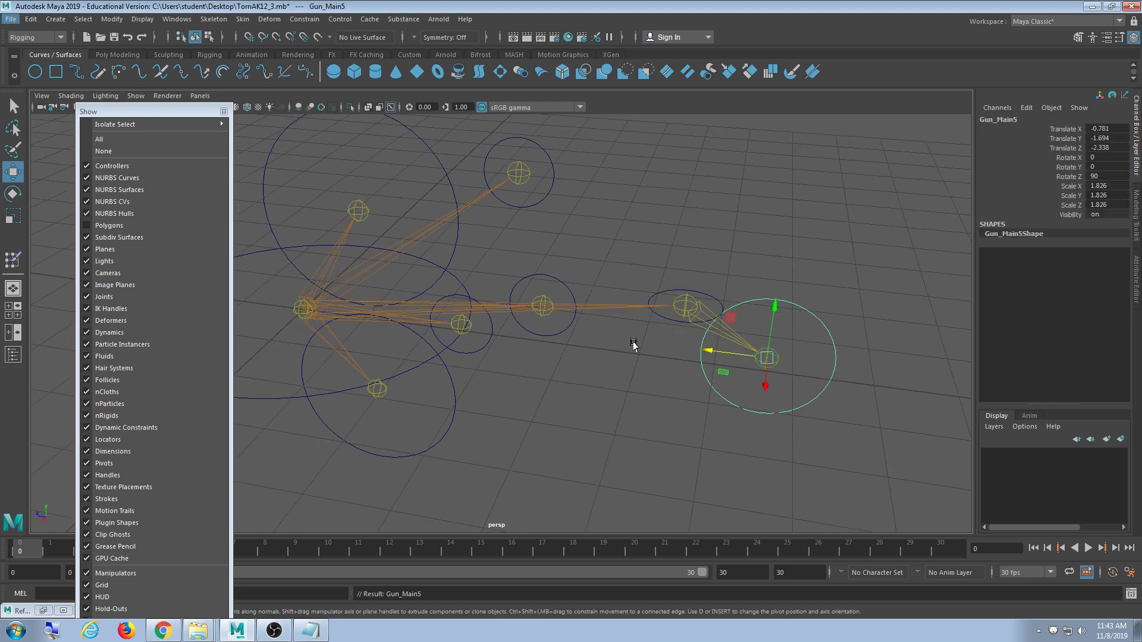
left_click(656, 318)
middle_click_drag(560, 362, 669, 376, "alt")
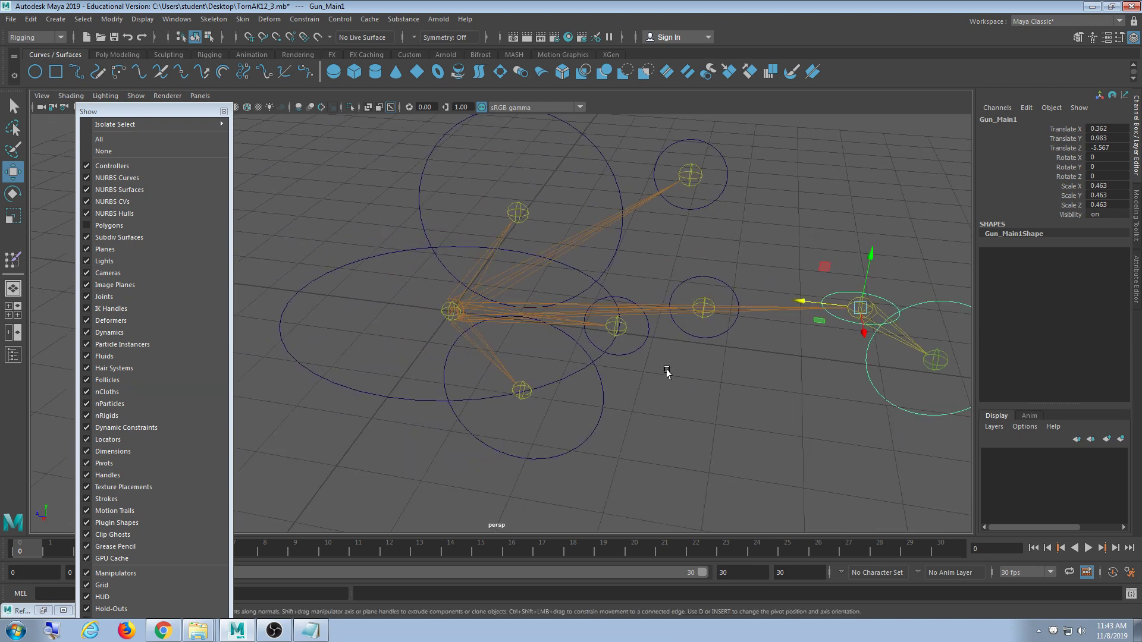
middle_click_drag(688, 434, 661, 429, "alt")
left_click(745, 385)
left_click(806, 302)
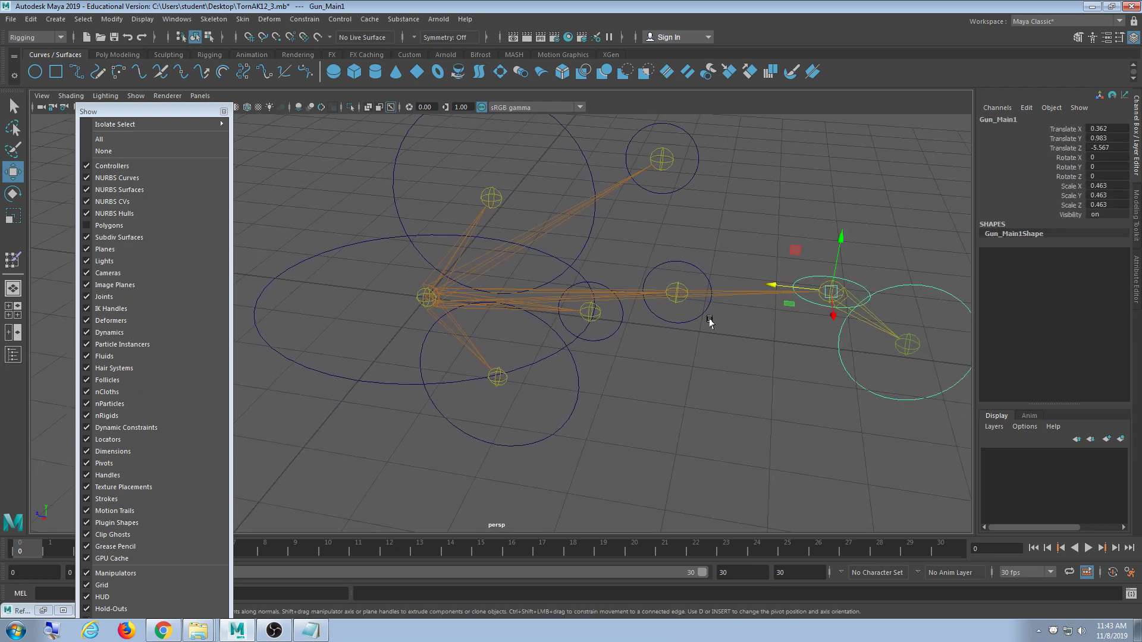
left_click(375, 381)
key("ctrl+z")
middle_click_drag(519, 362, 538, 381, "alt")
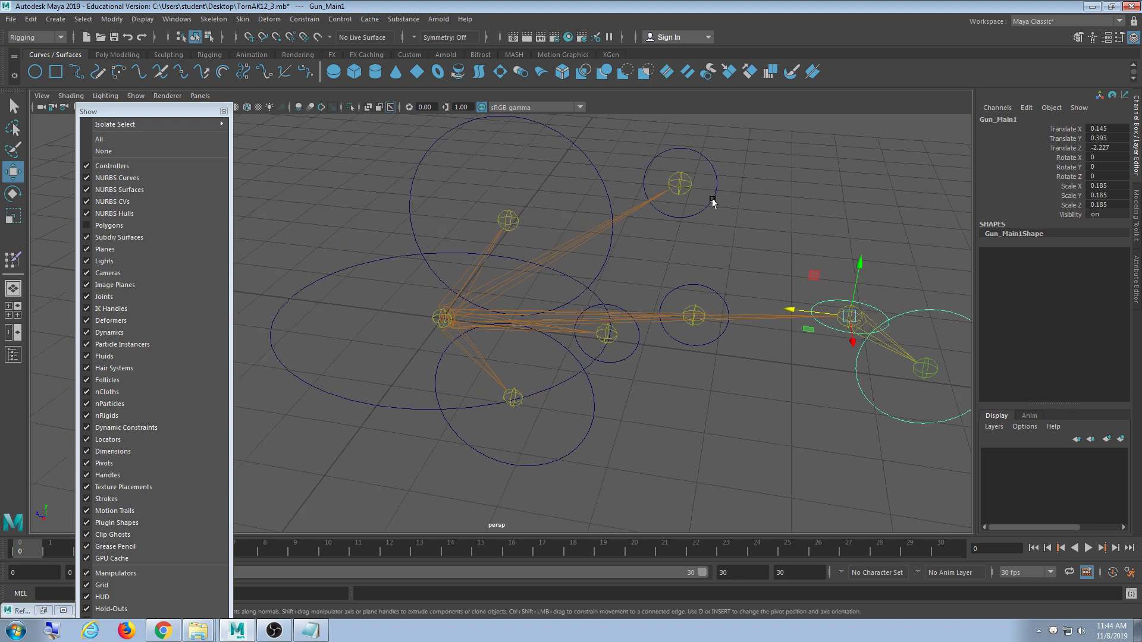
left_click(714, 201)
left_click(607, 179, "shift")
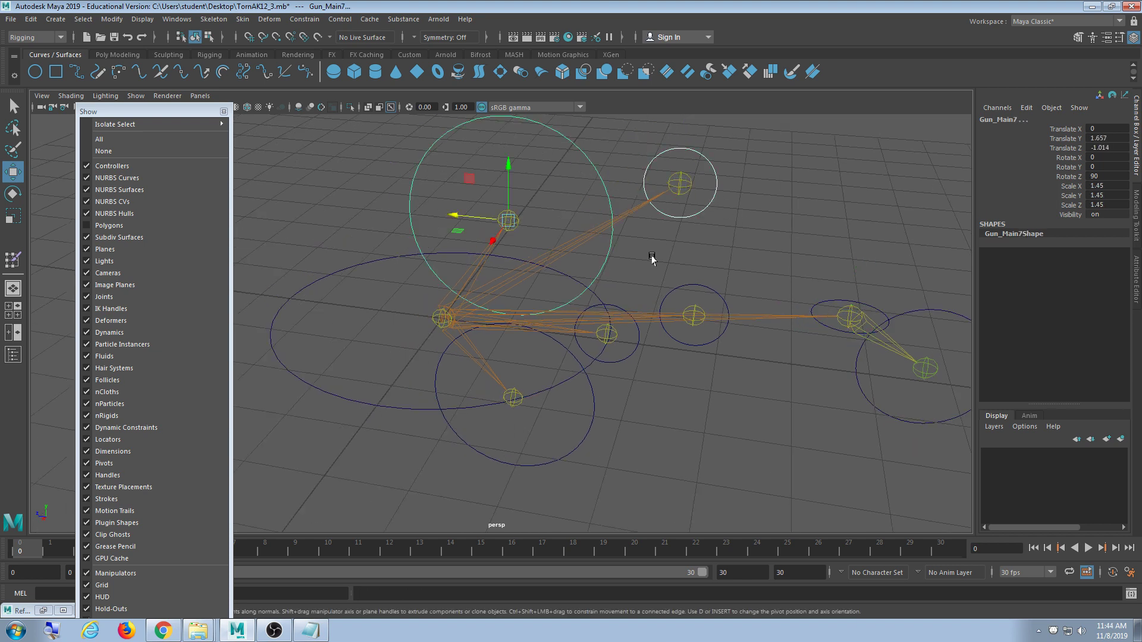
left_click(694, 283, "shift")
left_click(630, 345, "shift")
left_click(598, 419, "shift")
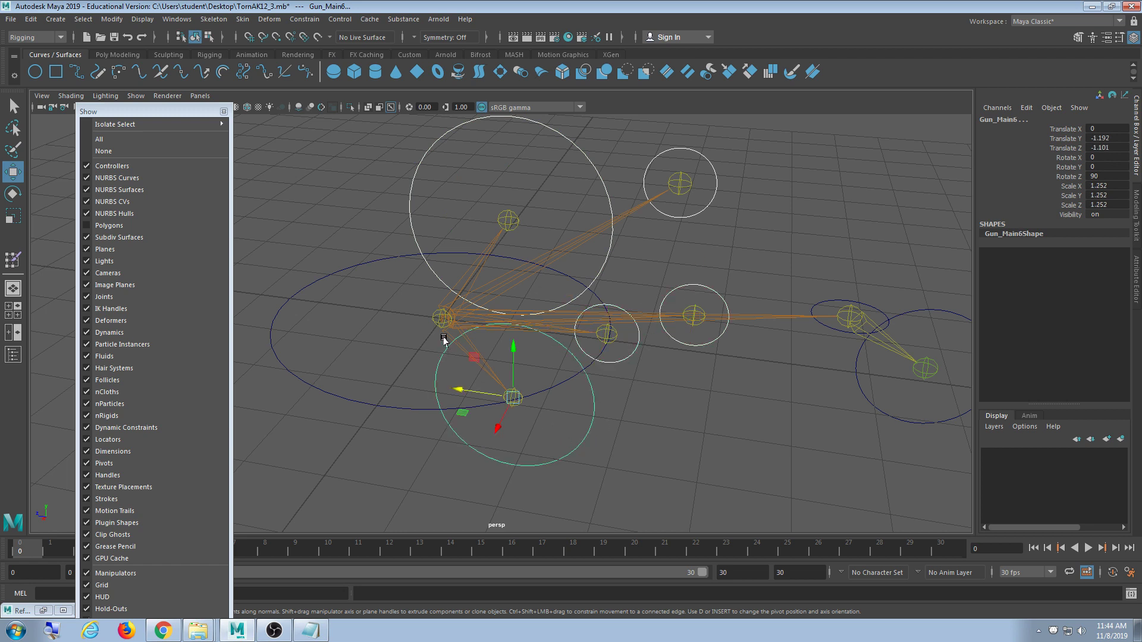
left_click(357, 397)
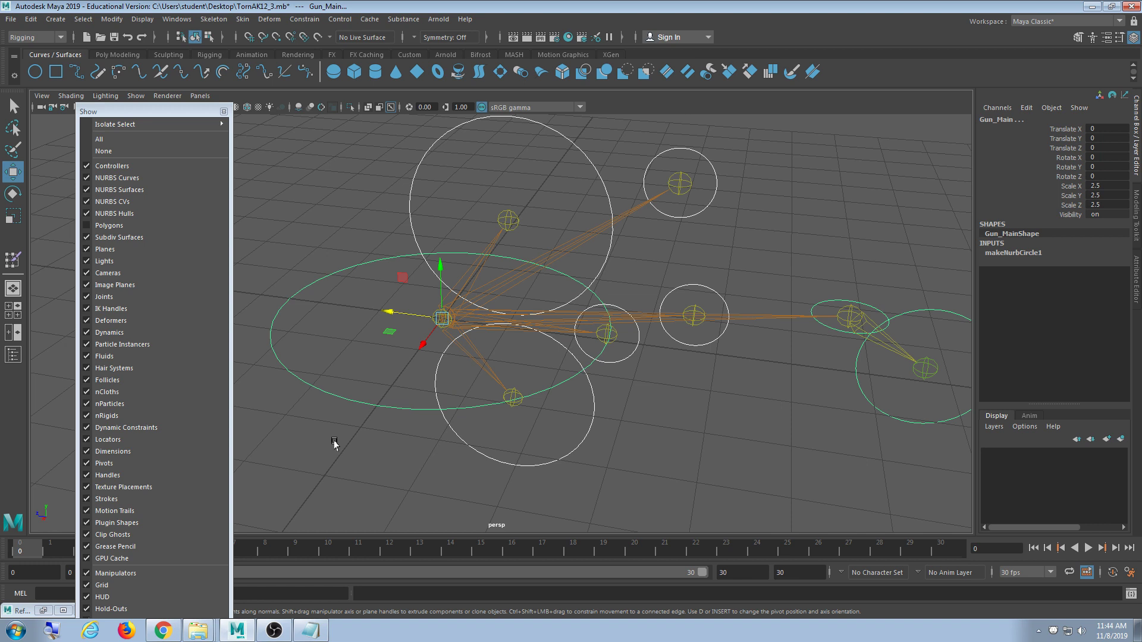
left_click(334, 441)
left_click(339, 395)
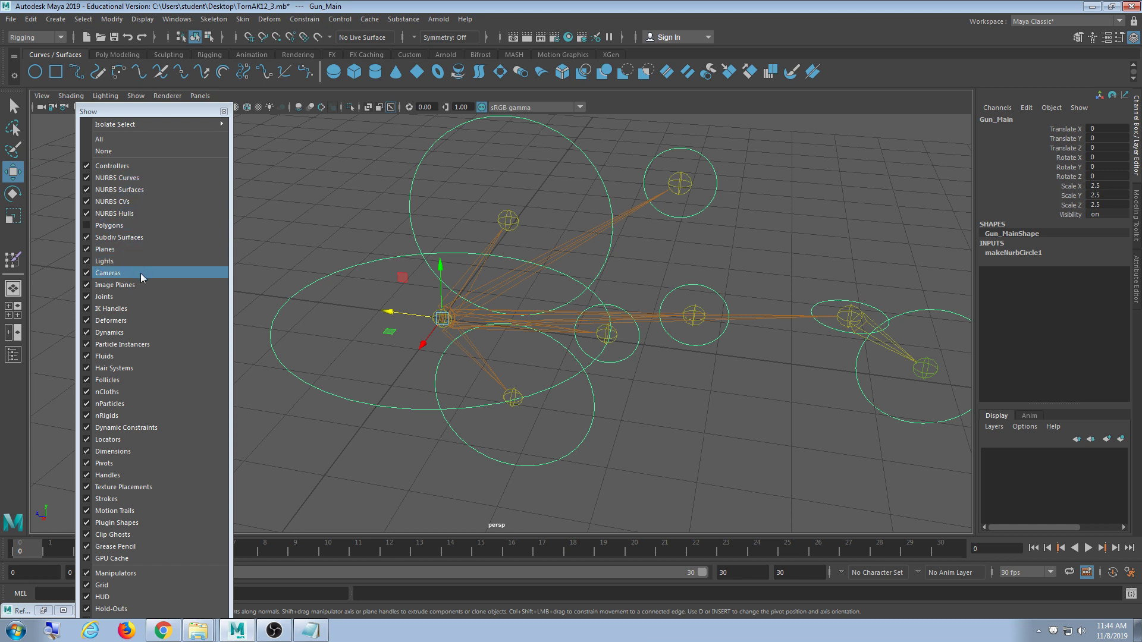
- Hide the joints in the viewport and marquee-select all eight control circles
left_click(141, 297)
scroll(434, 361, "down", 4)
left_click(555, 440)
left_click_drag(330, 183, 894, 498)
left_click(112, 19)
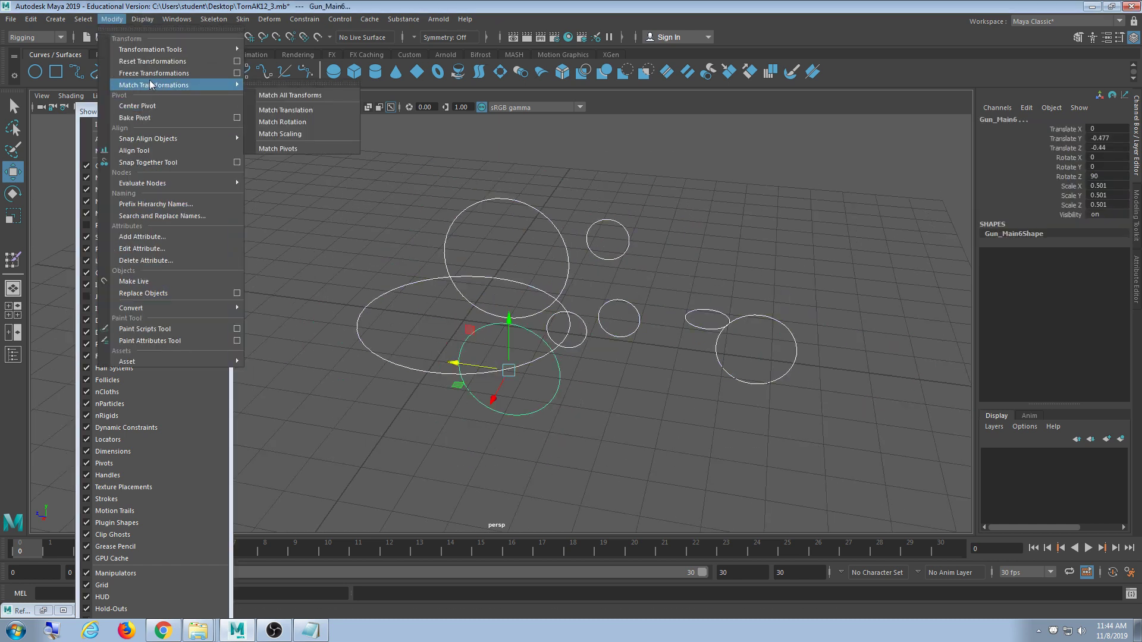
left_click(237, 73)
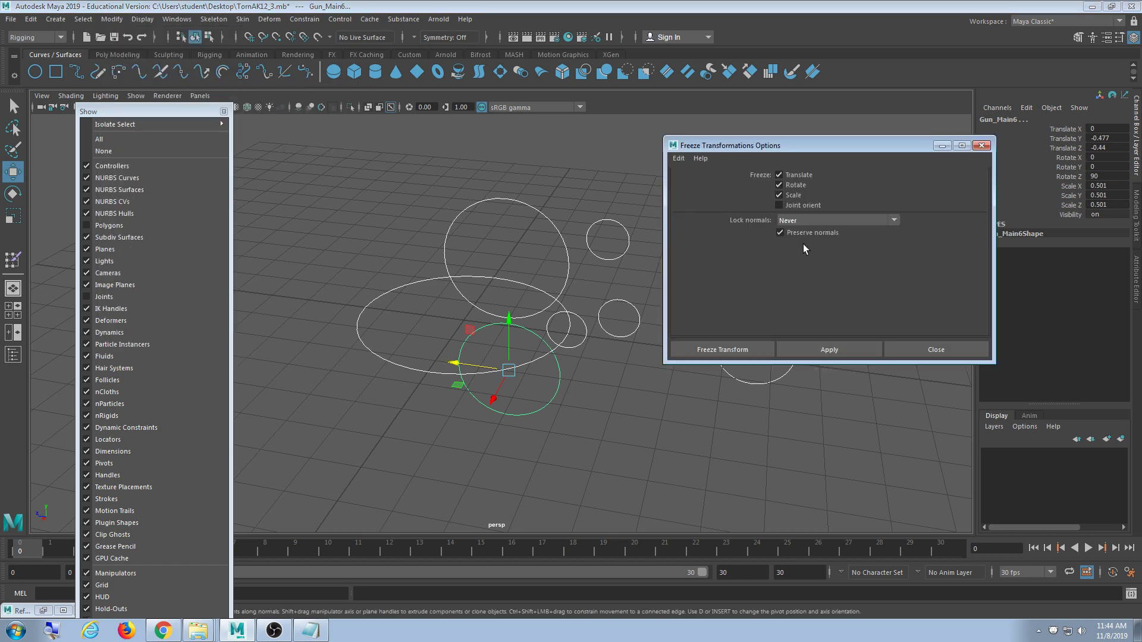
left_click(851, 345)
left_click_drag(781, 145, 812, 98)
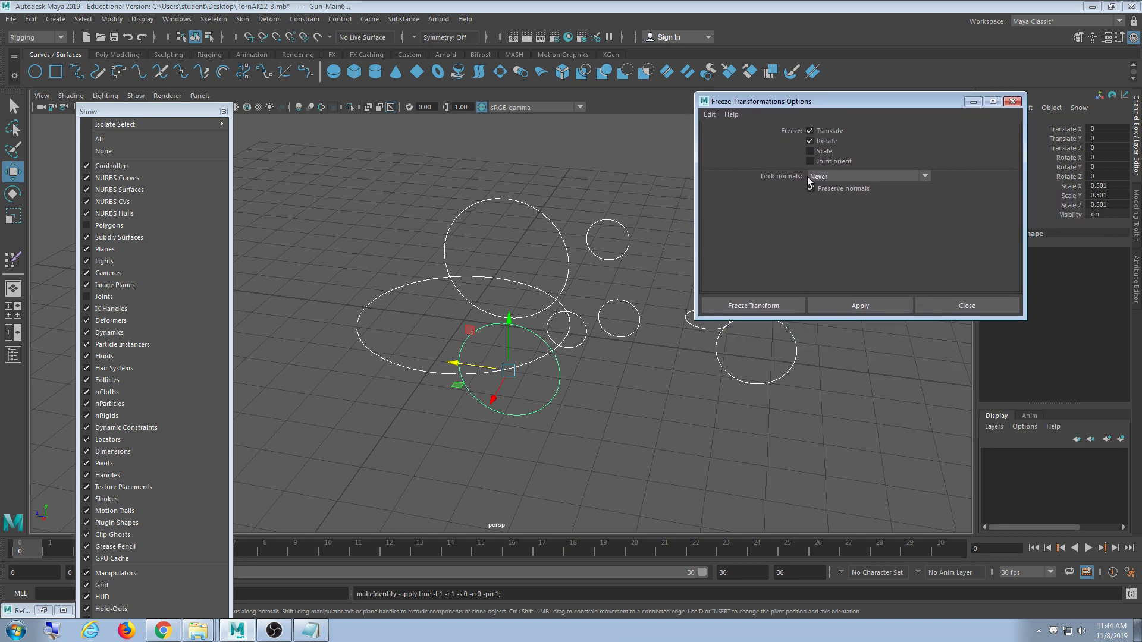
left_click(763, 388)
key("ctrl+z")
key("ctrl+z")
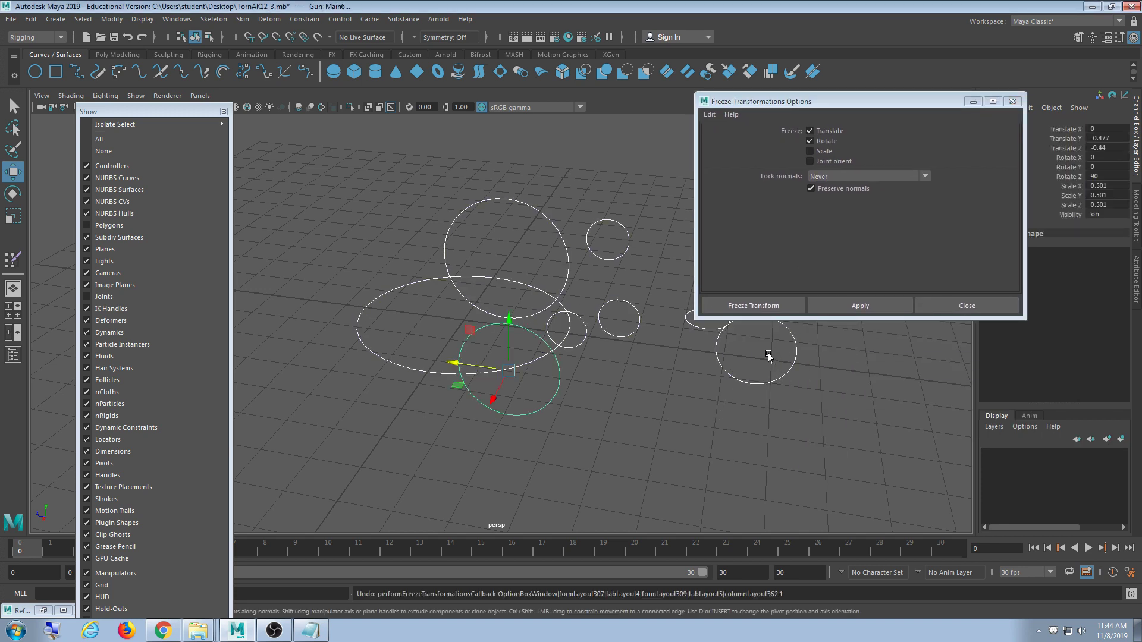
left_click(1001, 307)
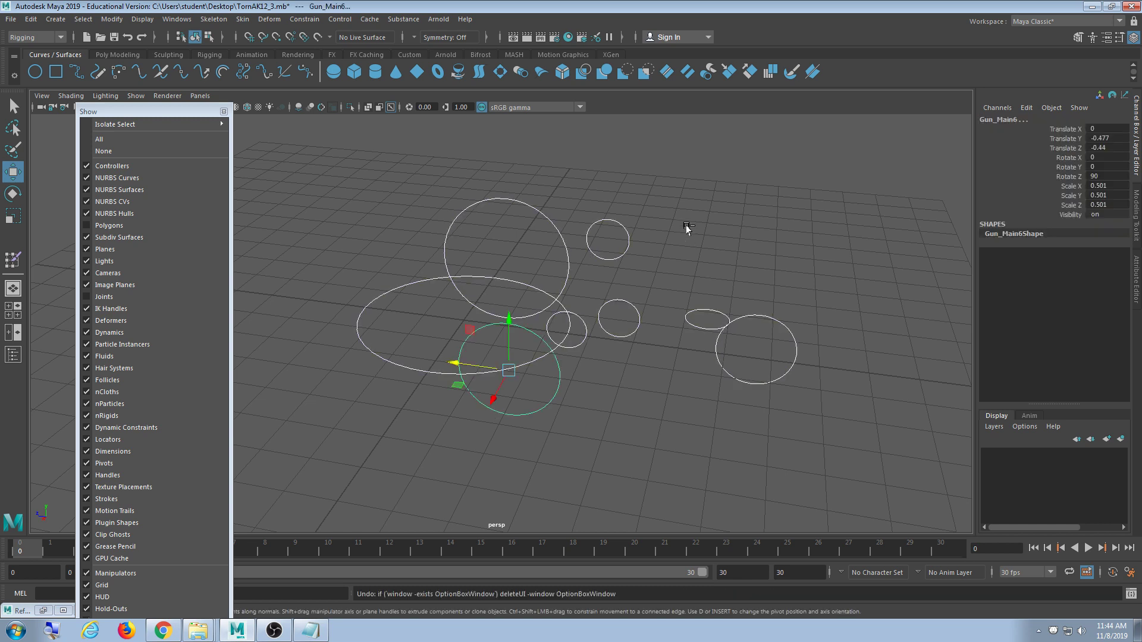
key("ctrl+z")
key("ctrl+z")
key("ctrl+z")
key("ctrl+z")
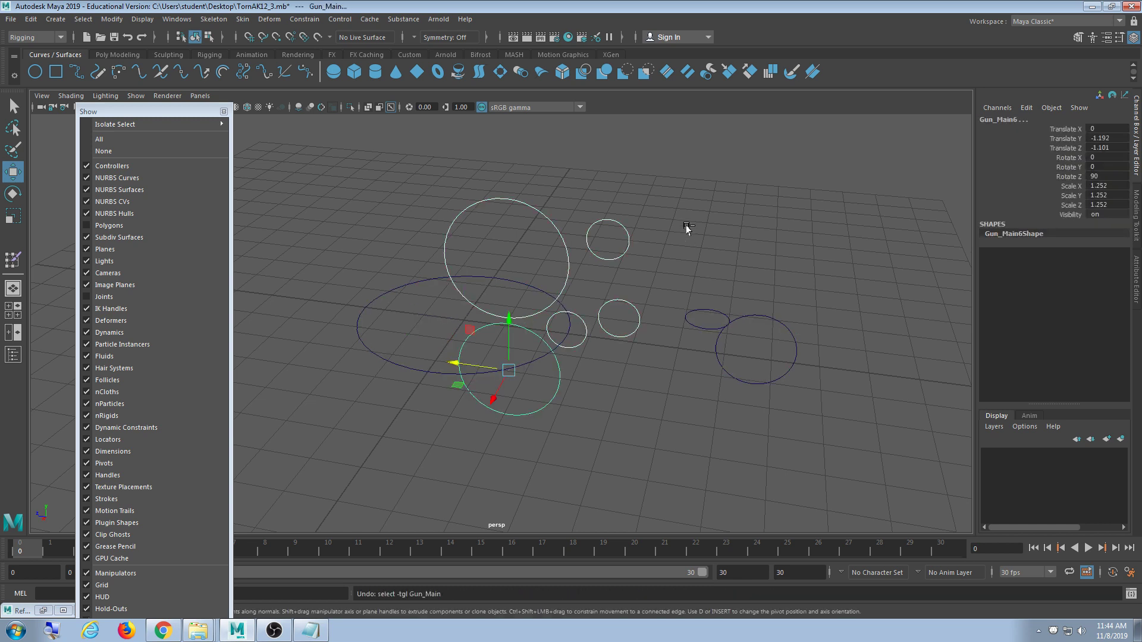
key("ctrl+z")
key("ctrl+z")
key("ctrl+z")
key("ctrl+z")
key("ctrl+z")
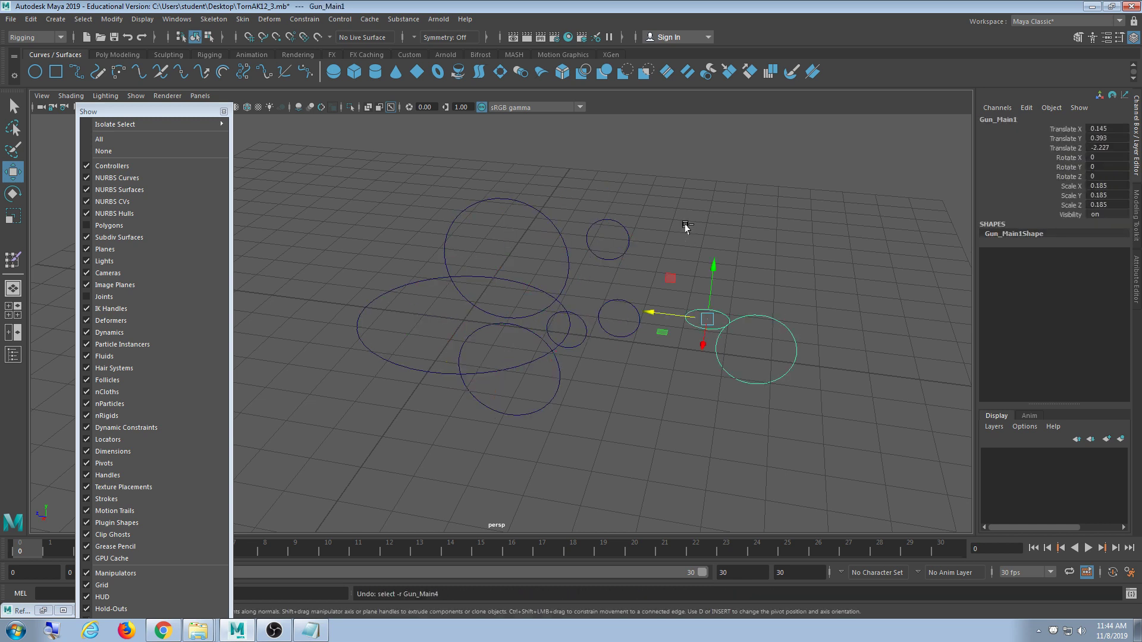
key("ctrl+z")
key("ctrl+z")
key("ctrl+z")
key("ctrl+z")
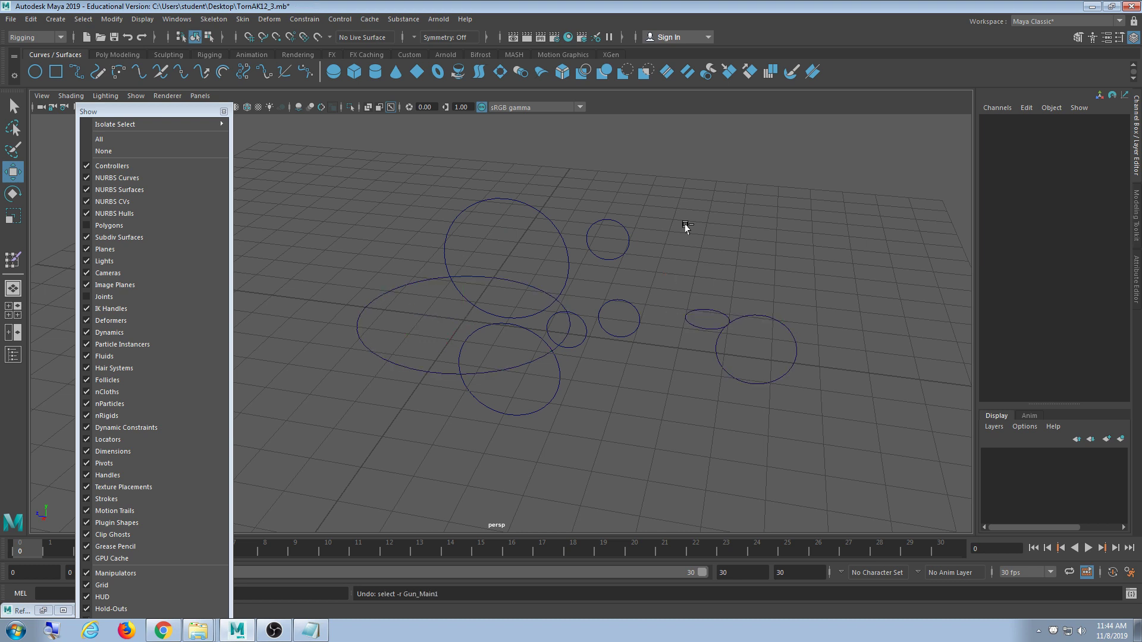
key("ctrl+z")
key("ctrl+z")
key("ctrl+z")
key("ctrl+z")
left_click_drag(411, 343, 407, 396)
left_click_drag(688, 307, 691, 350)
left_click_drag(622, 244, 556, 372)
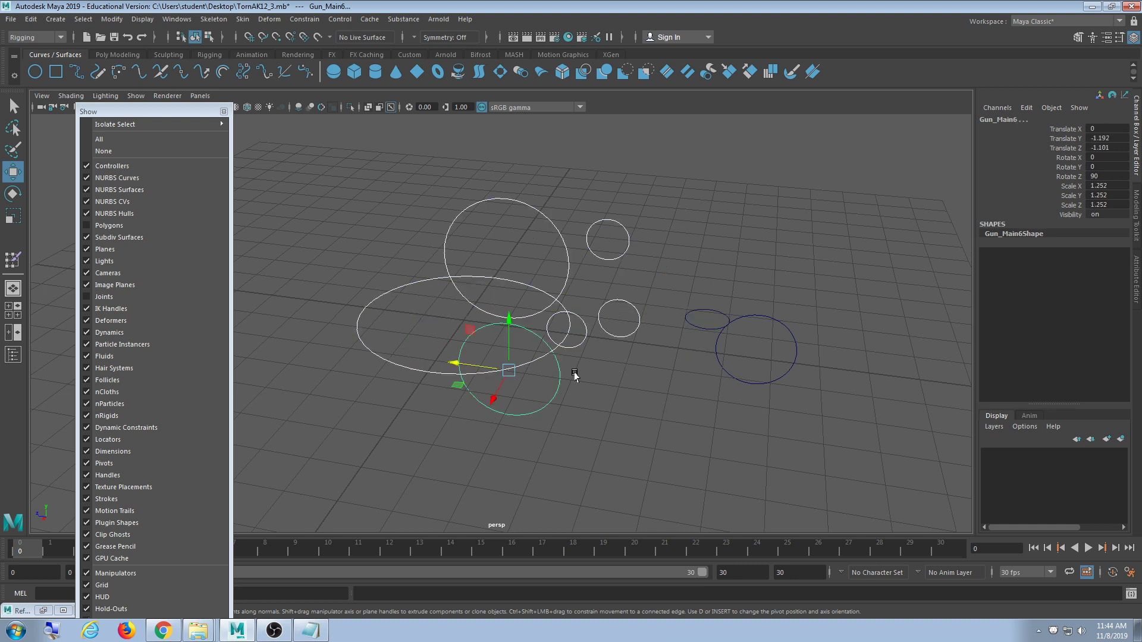
- Turn on Polygons and Joints in the Show menu, then turn Polygons off again
left_click(691, 218)
left_click(133, 227)
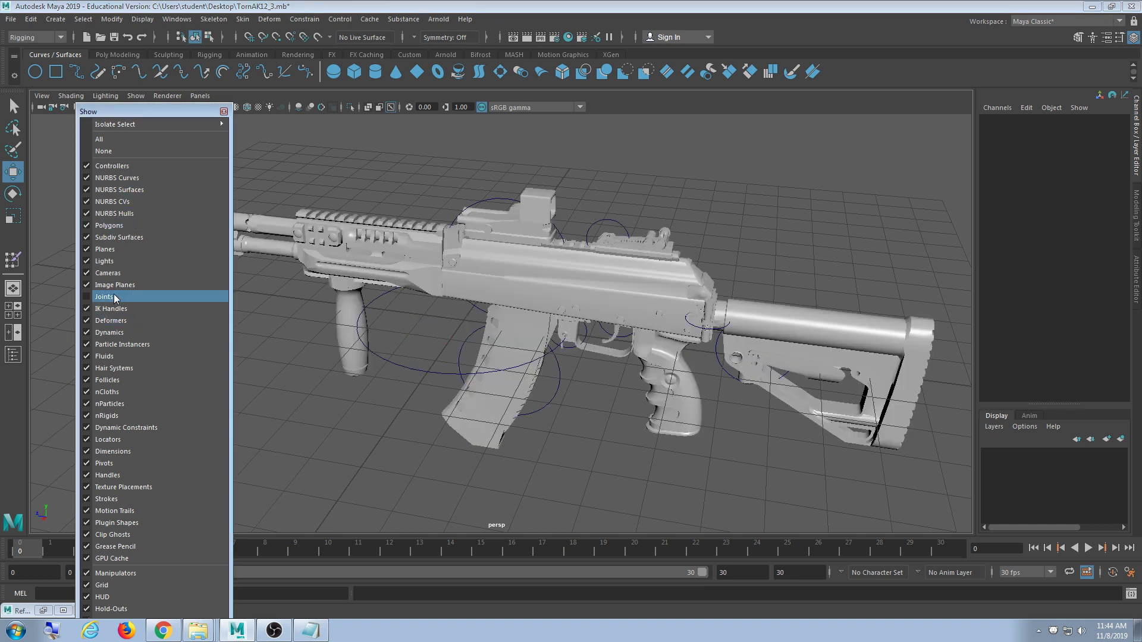
left_click(113, 295)
left_click_drag(479, 410, 869, 393, "alt")
left_click(151, 226)
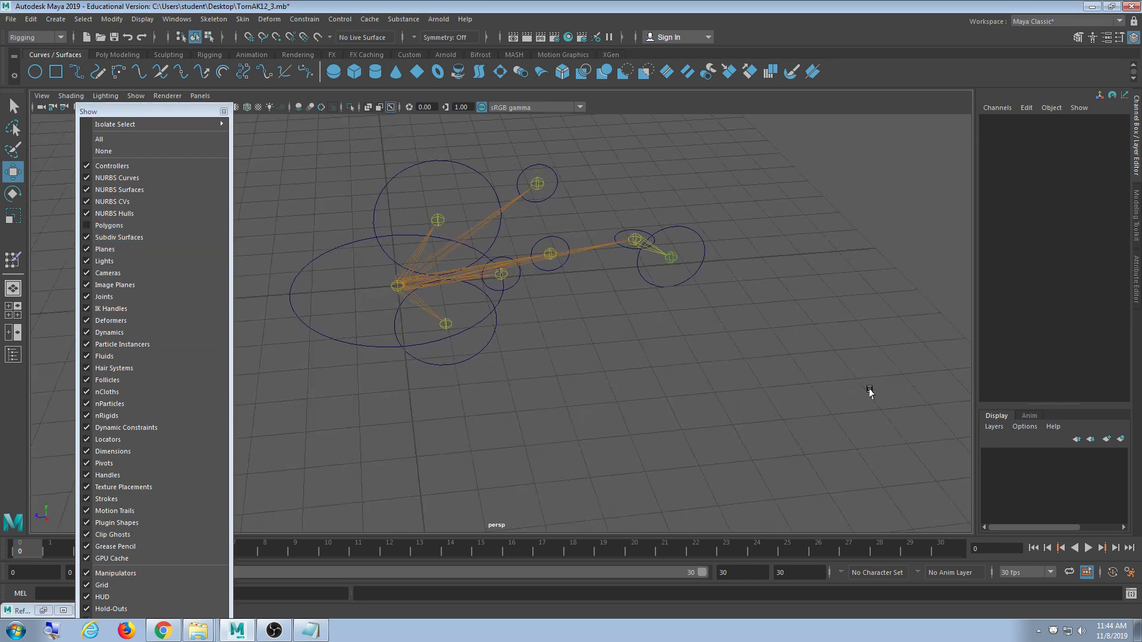
left_click_drag(554, 381, 484, 407, "alt")
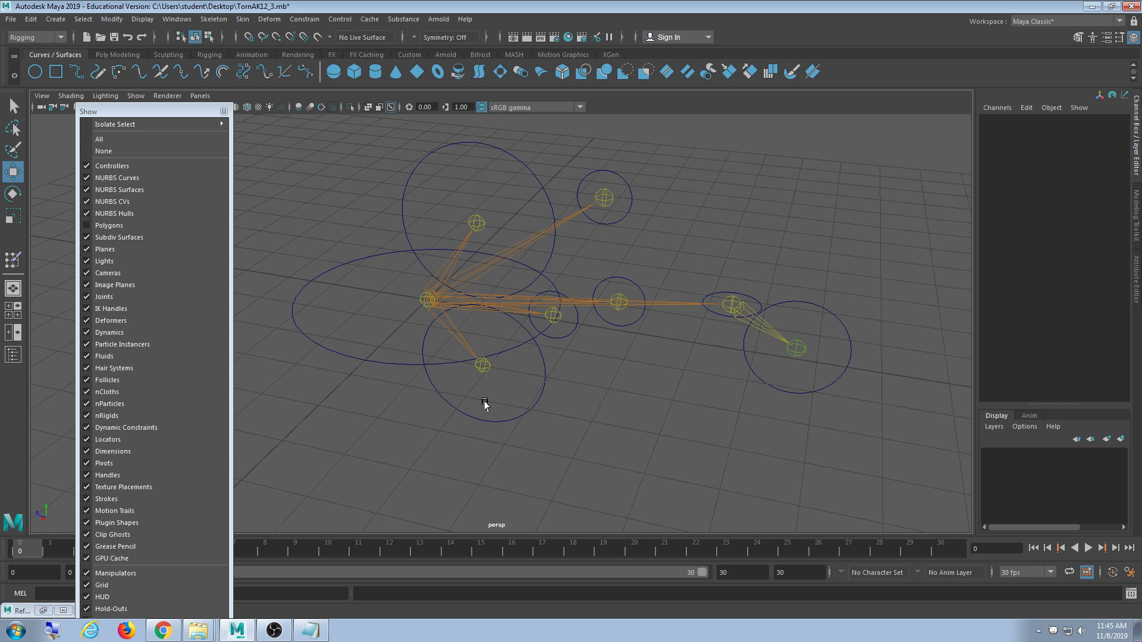
middle_click_drag(609, 427, 597, 413, "alt")
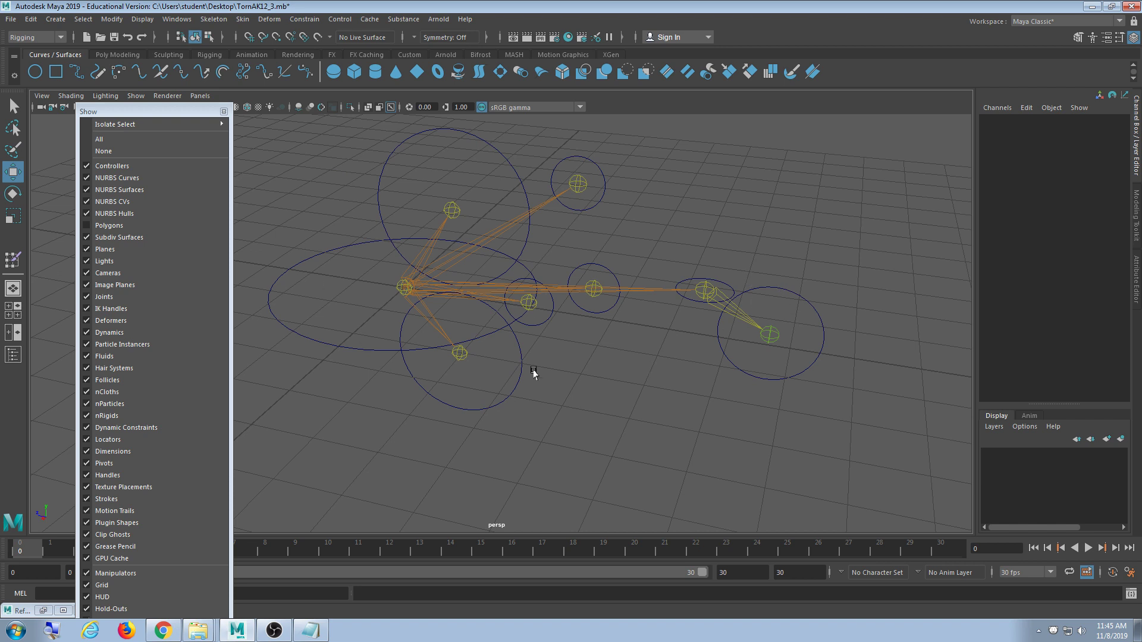
- Test-move Gun_Main, then Gun_Main1 with its child Gun_Main5, undoing each move
left_click(353, 343)
left_click_drag(402, 288, 481, 256)
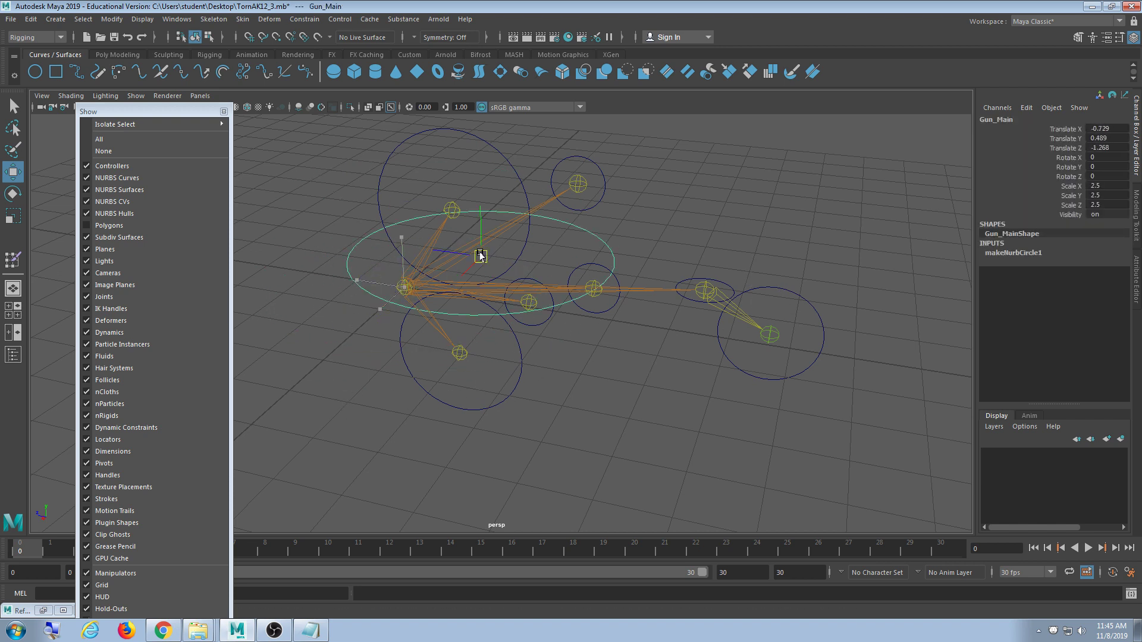
key("ctrl+z")
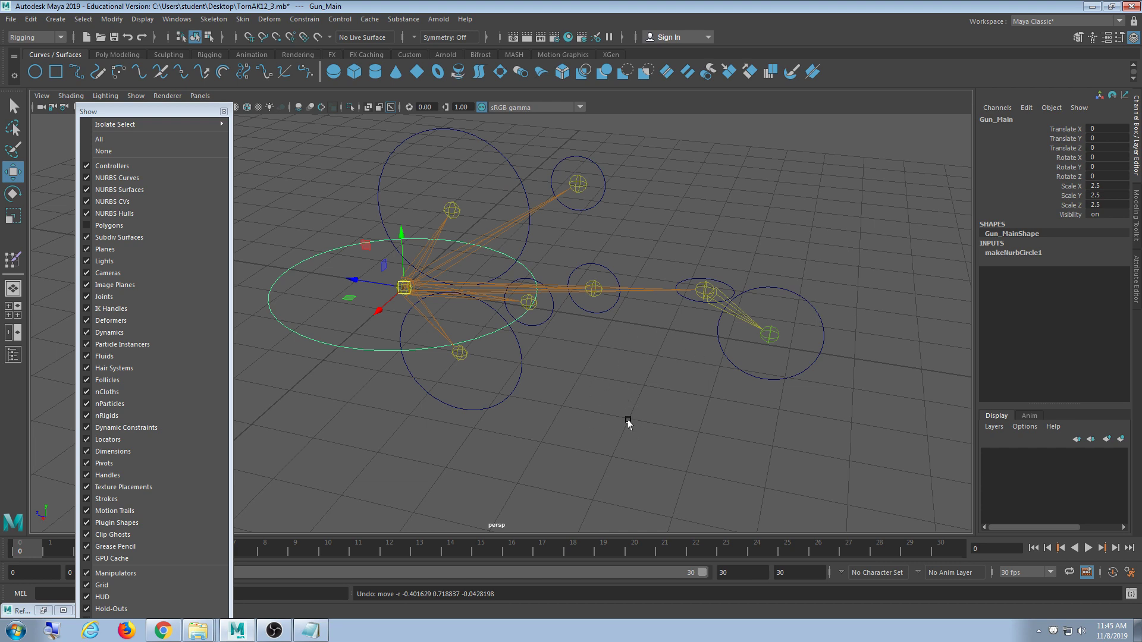
mouse_move(613, 384)
middle_mouse_down("alt")
mouse_move(593, 301)
mouse_move(625, 389)
middle_mouse_up("alt")
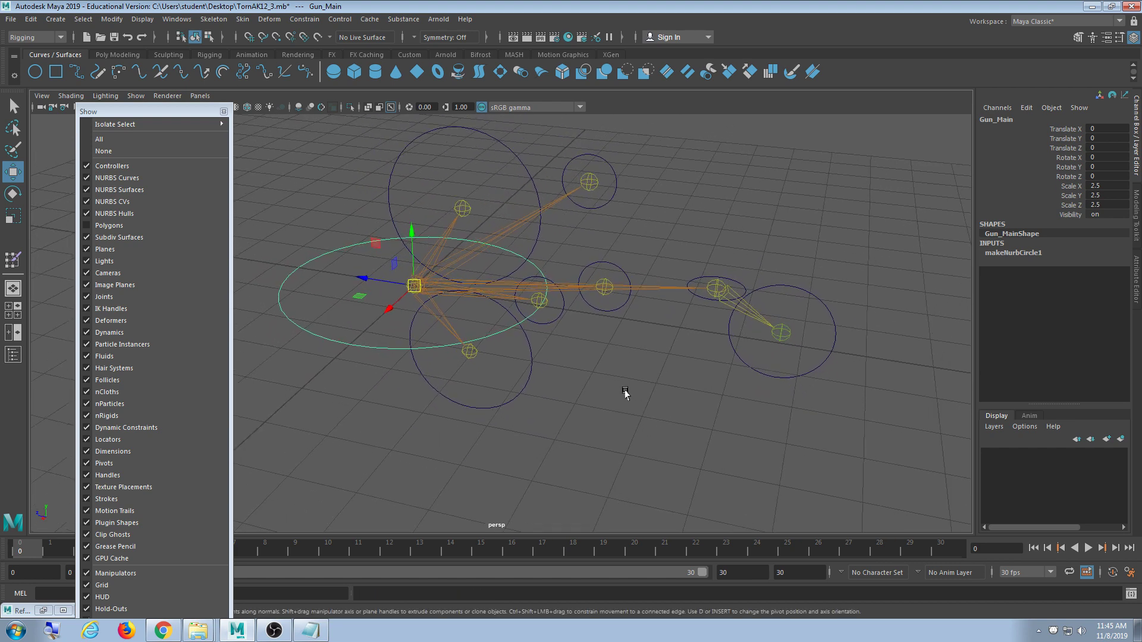
left_click(764, 375)
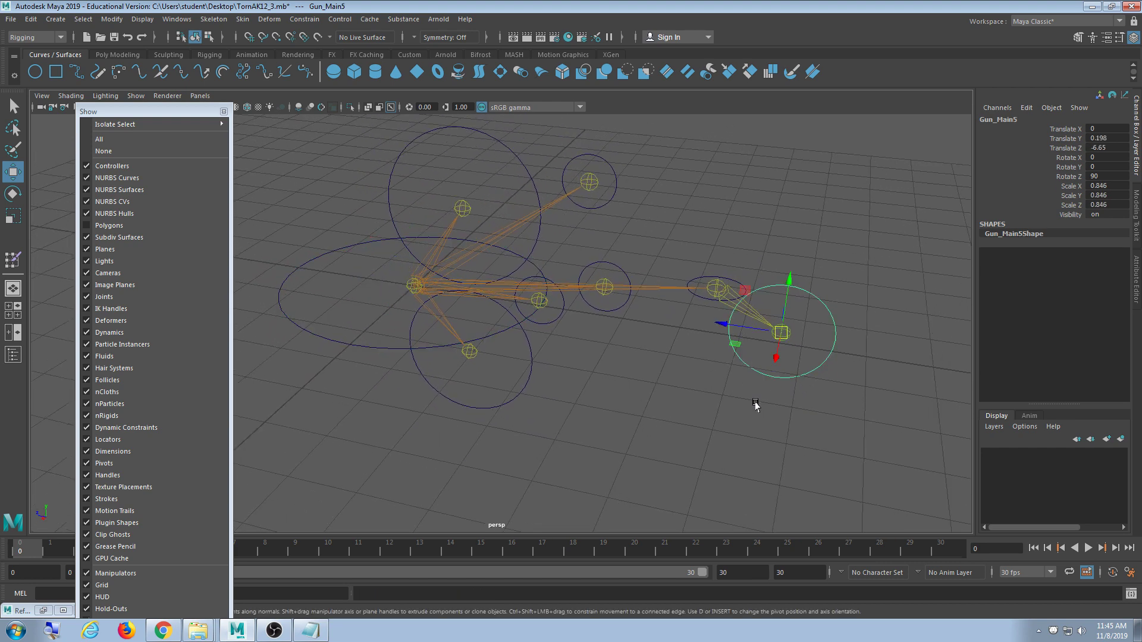
left_click(697, 296, "shift")
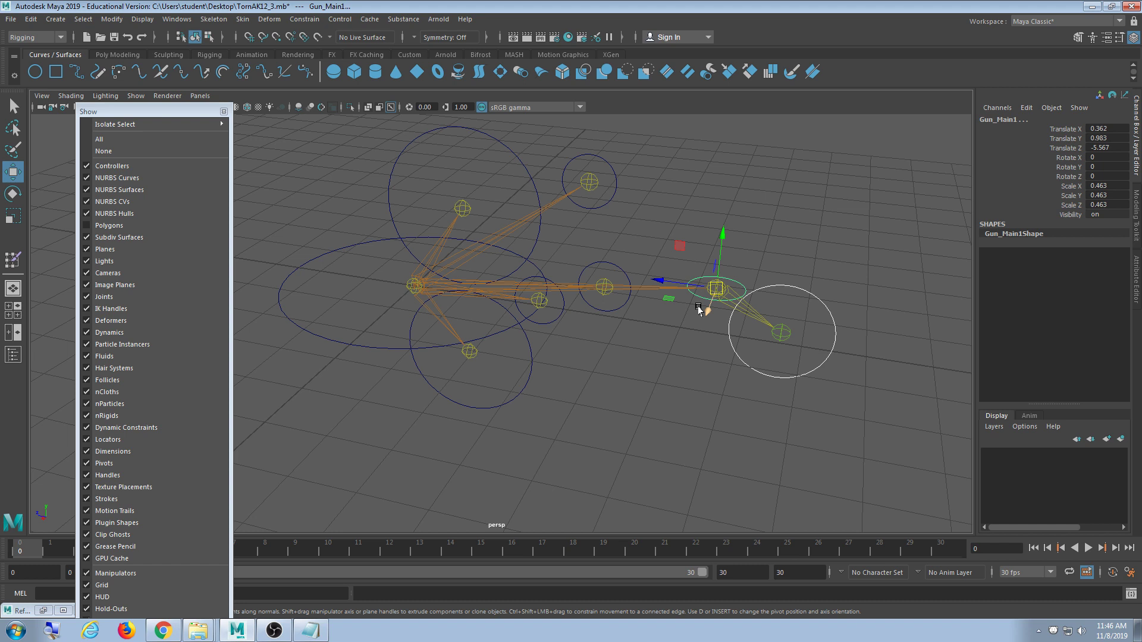
key("Down")
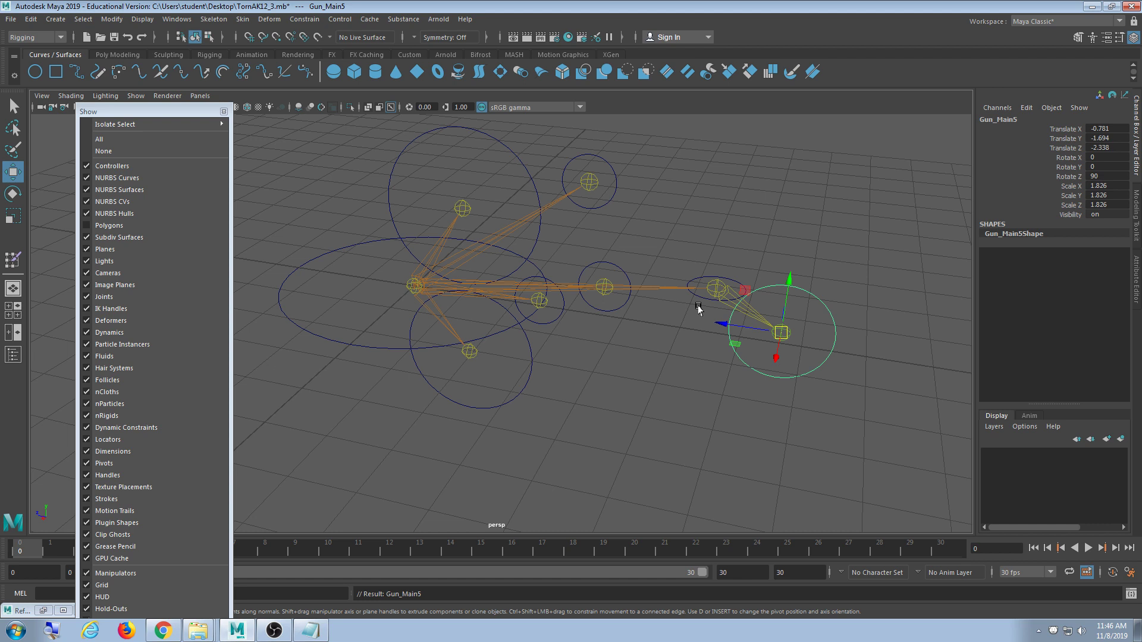
left_click(706, 298)
left_click_drag(714, 288, 696, 235)
key("ctrl+z")
- Parent Gun_Main1 under the Gun_Main root ellipse, then test-move the root and undo
left_click(694, 438)
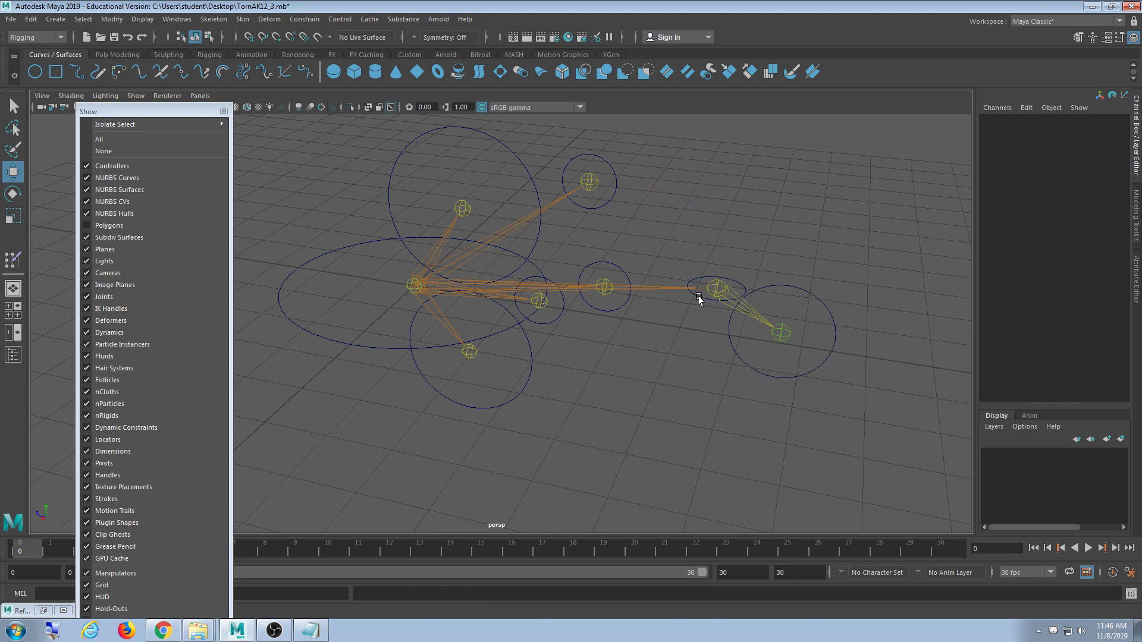
left_click(699, 297)
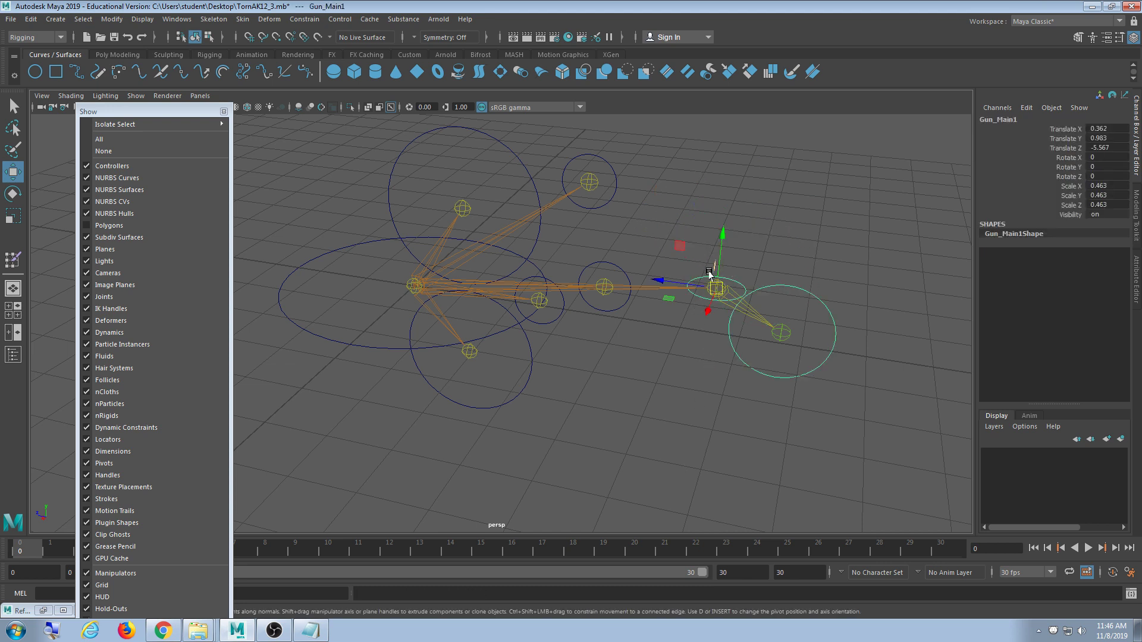
left_click(361, 345)
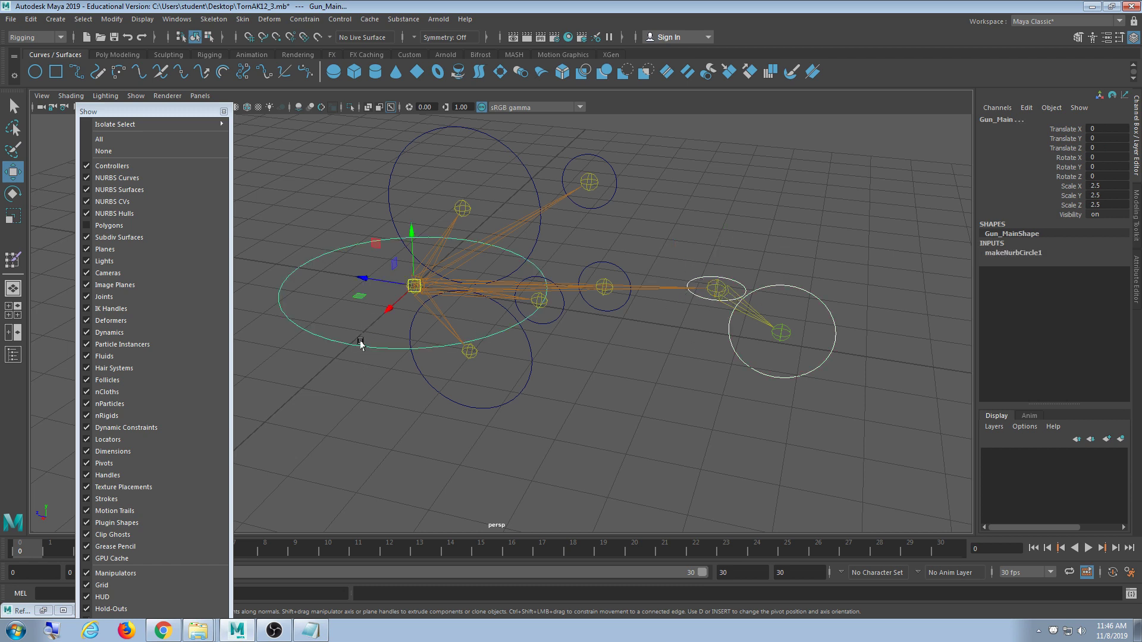
key("p")
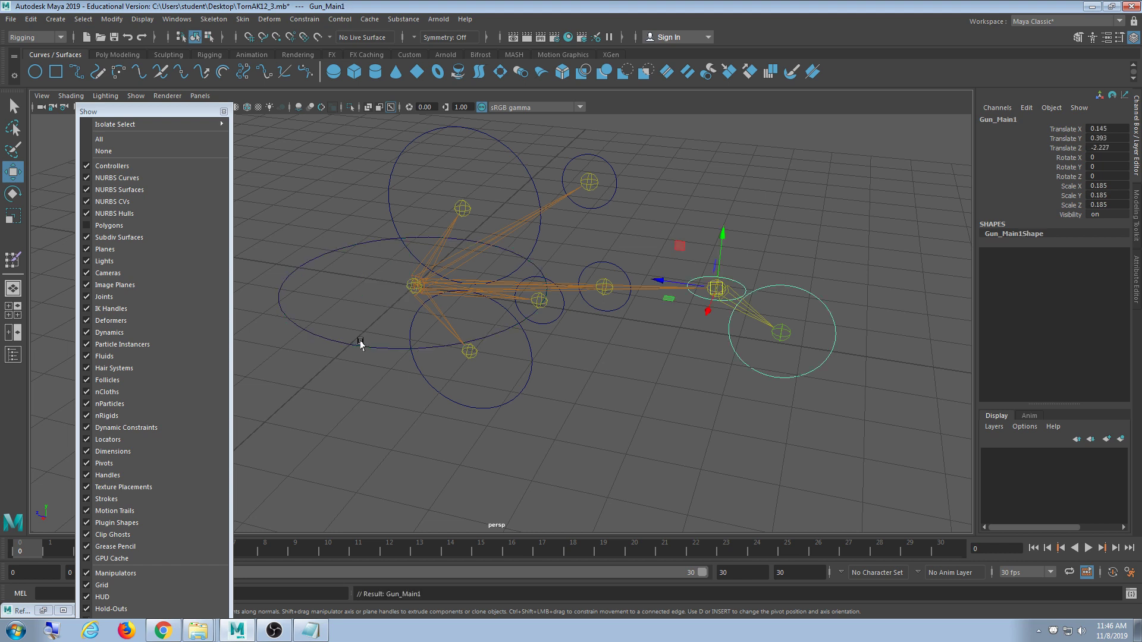
left_click(298, 321)
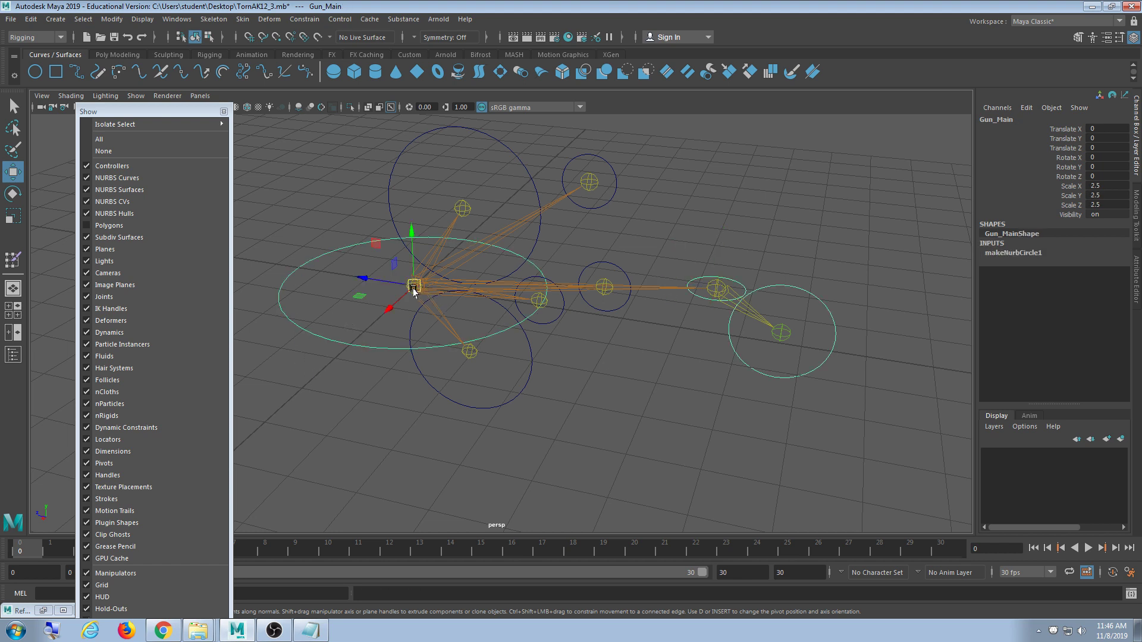
left_click_drag(413, 286, 454, 264)
key("ctrl+z")
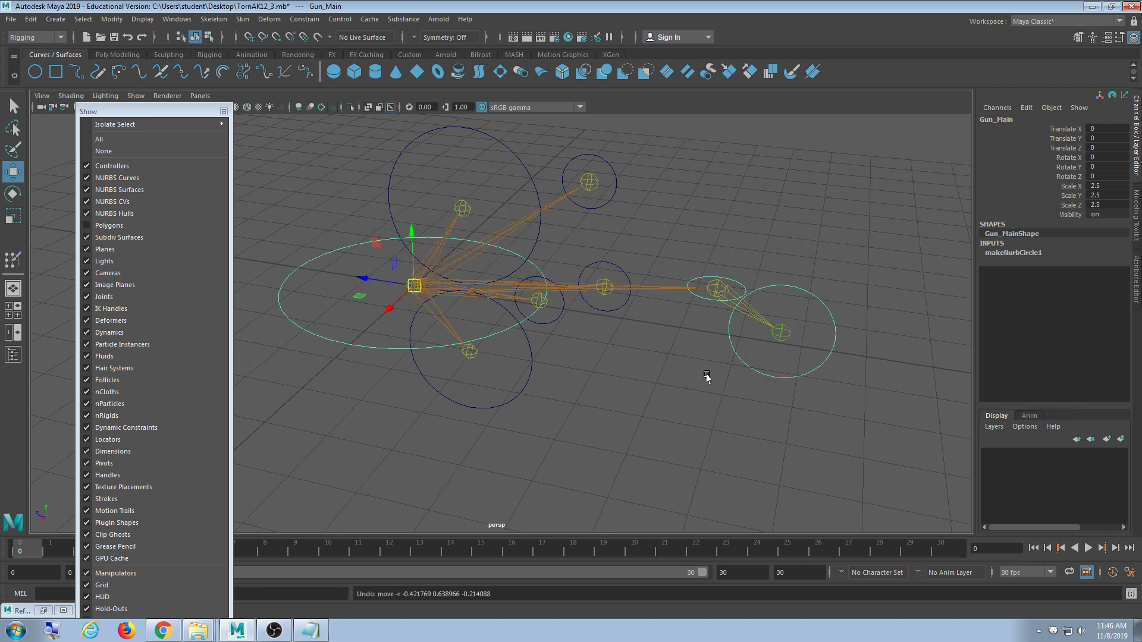
left_click(684, 383)
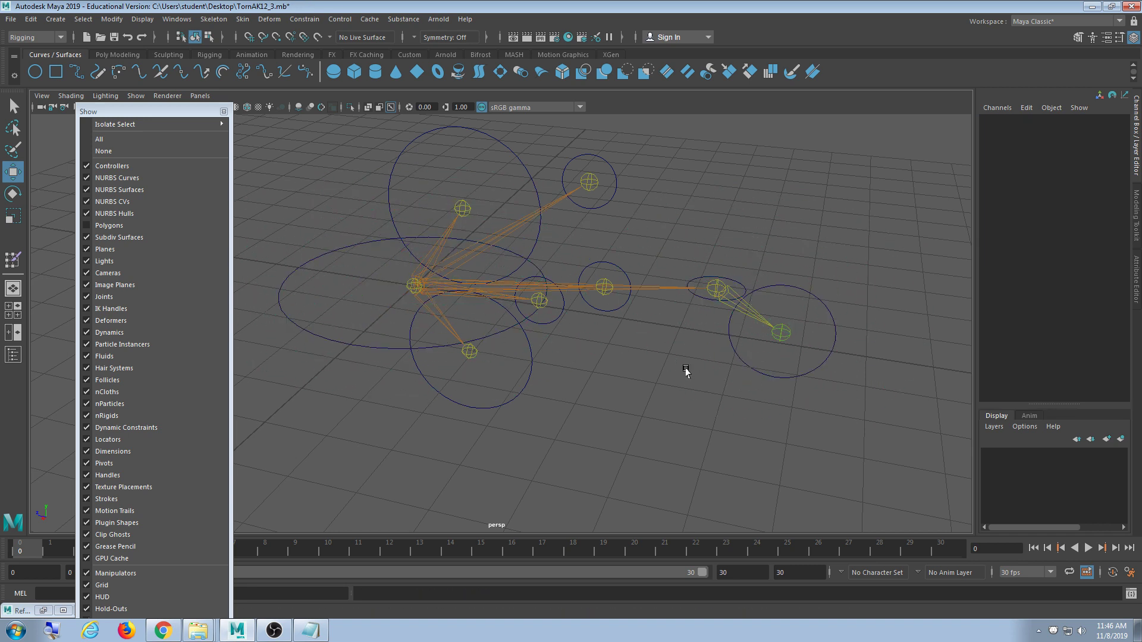
left_click(612, 199)
left_click(622, 307)
left_click(560, 316)
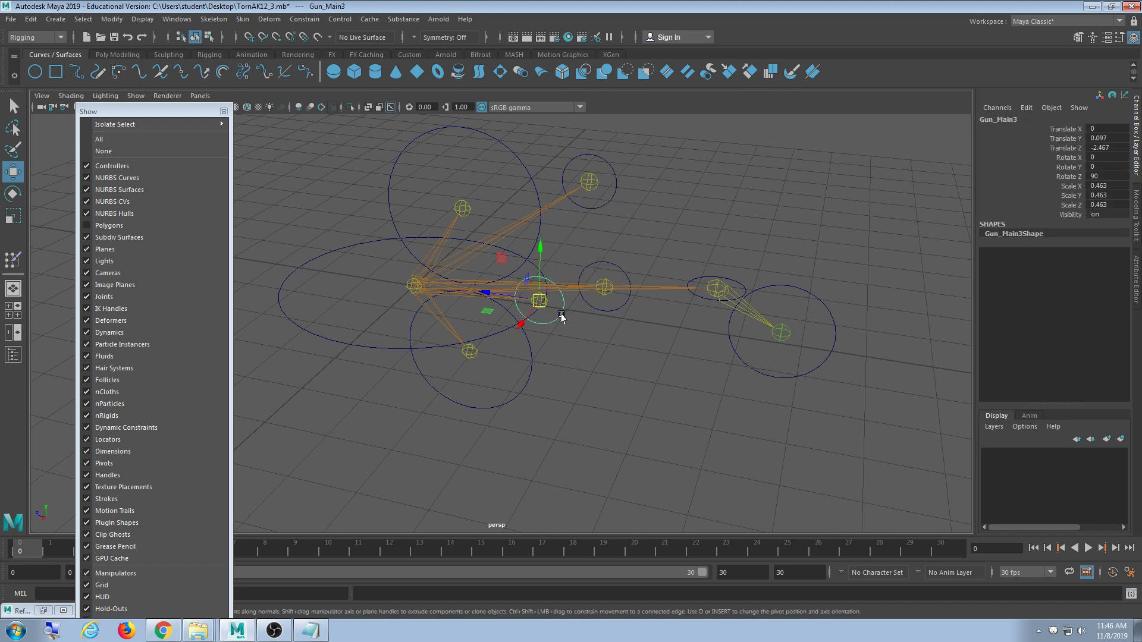
left_click(532, 366)
left_click(526, 343)
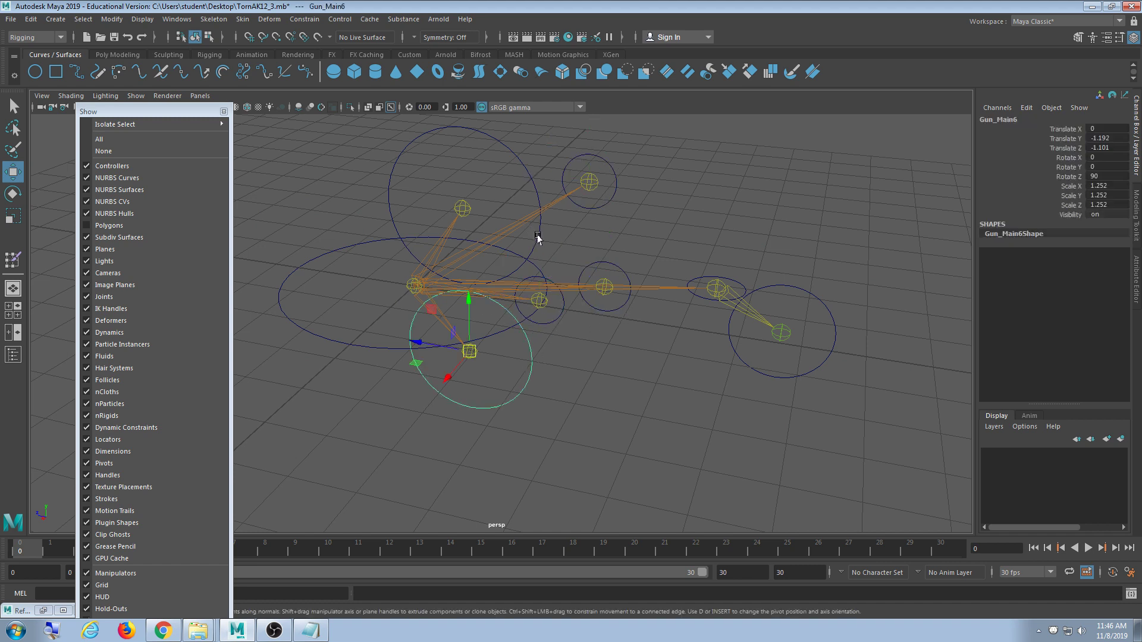
left_click(538, 238)
left_click(669, 203)
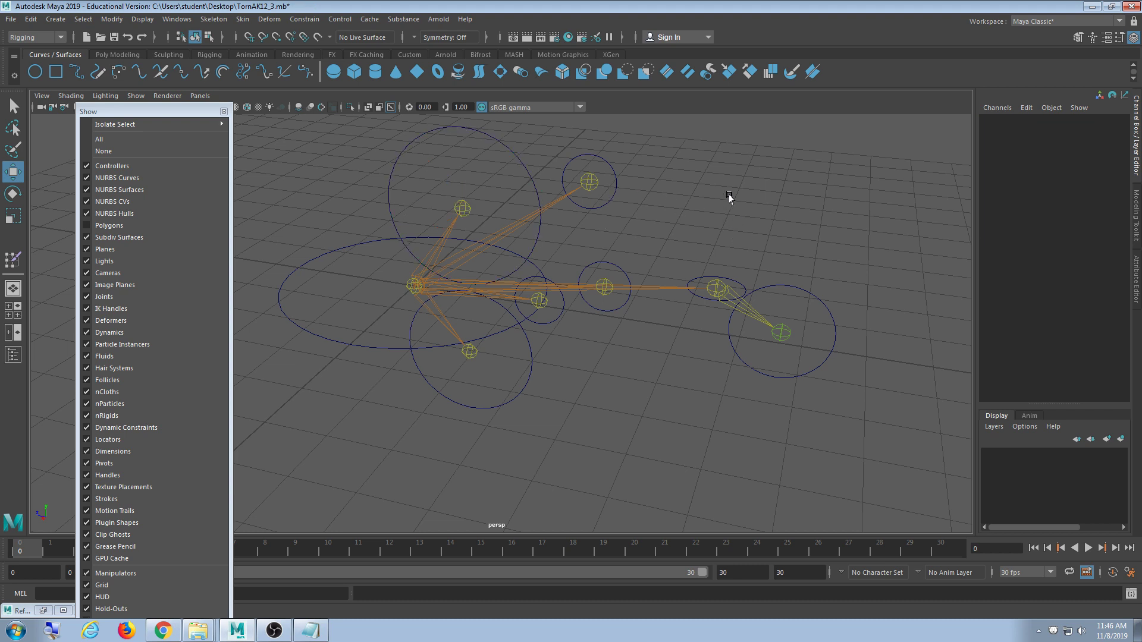
left_click(513, 155)
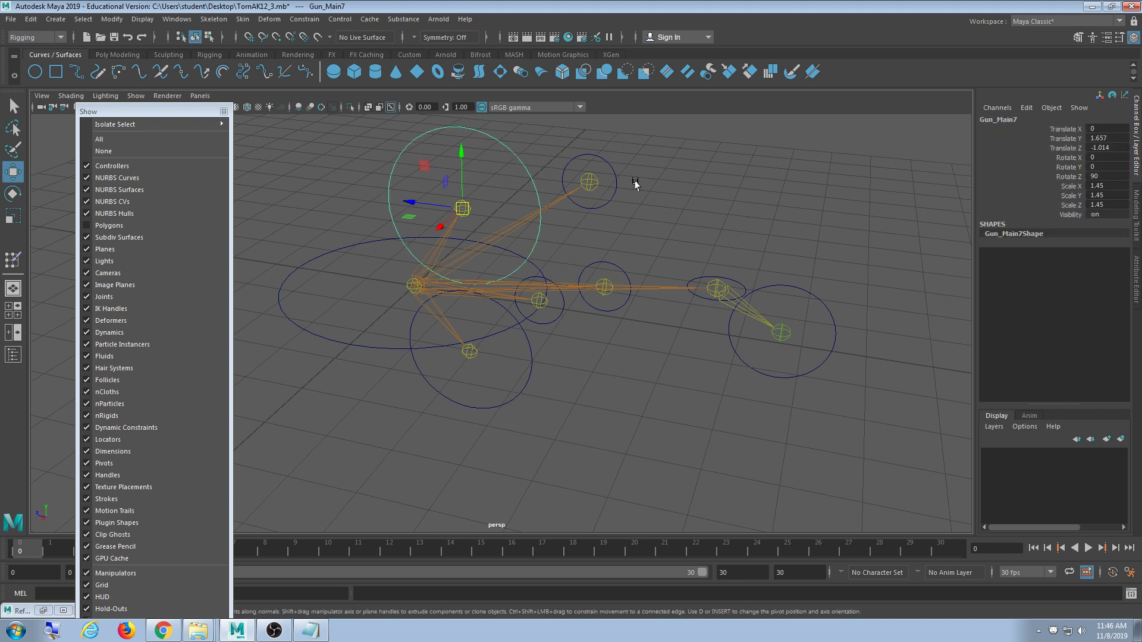
left_click(615, 178, "shift")
left_click(630, 301, "shift")
left_click(557, 317, "shift")
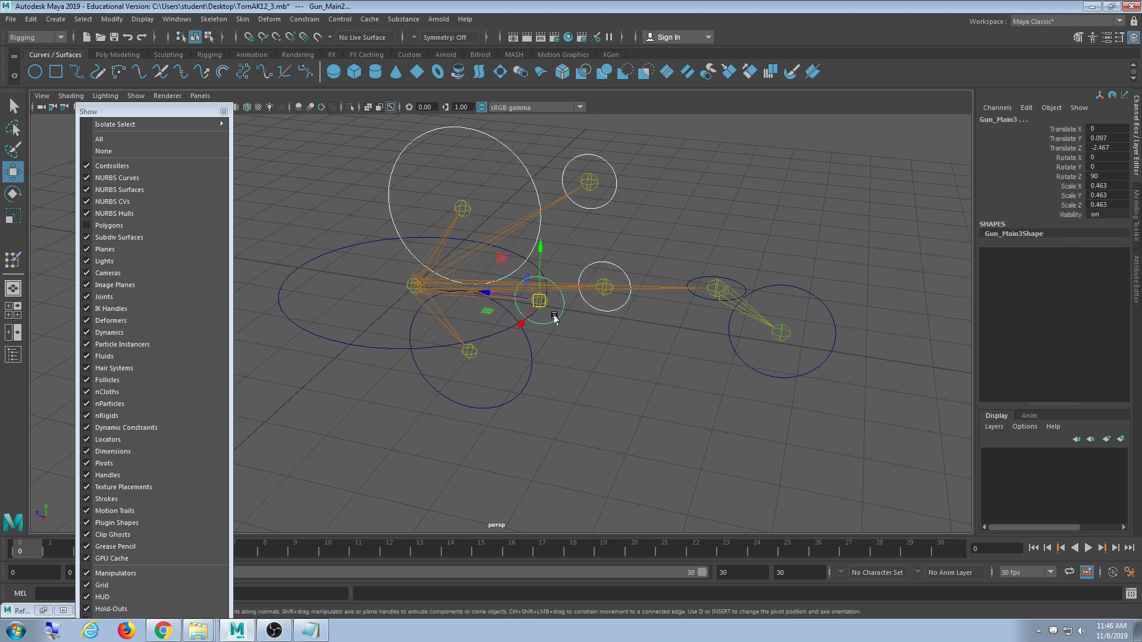
left_click(531, 363, "shift")
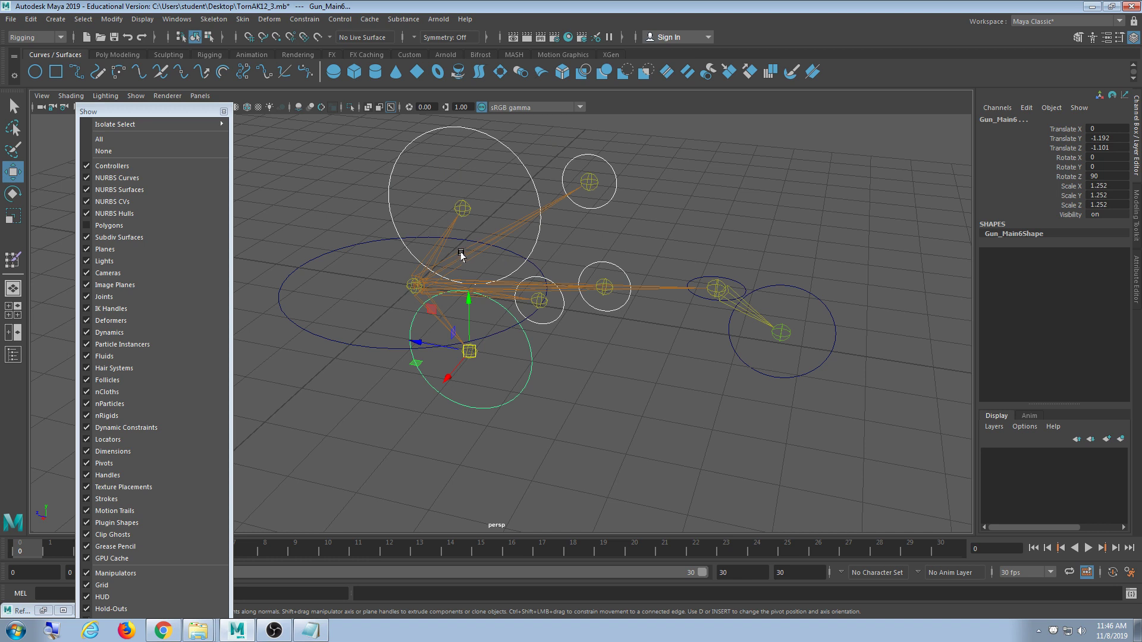
left_click_drag(340, 303, 305, 411)
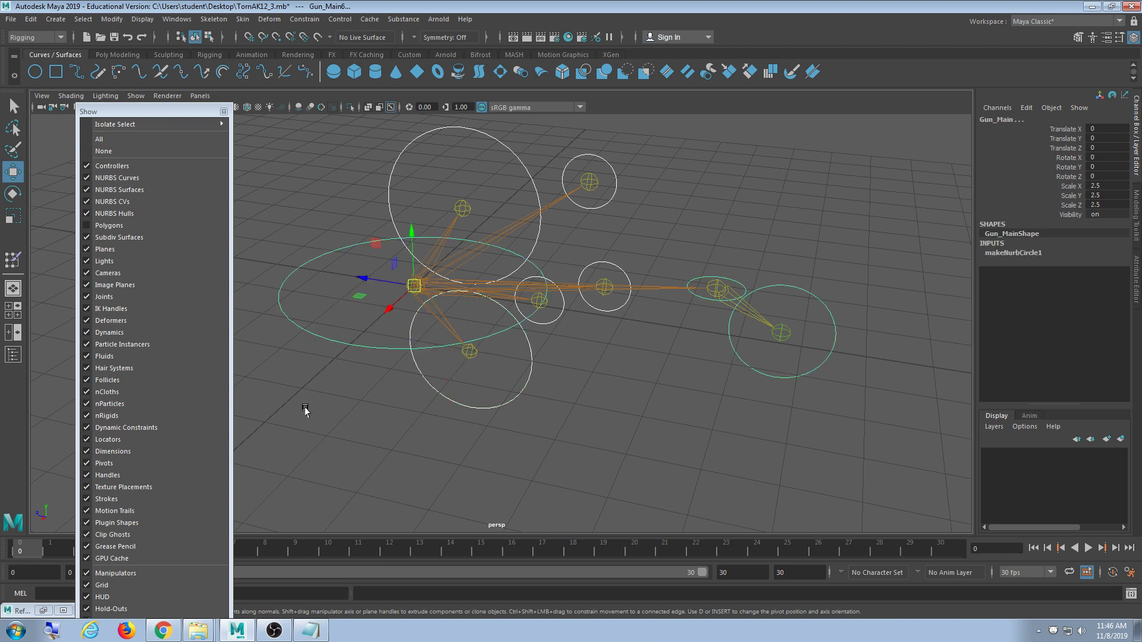
key("p")
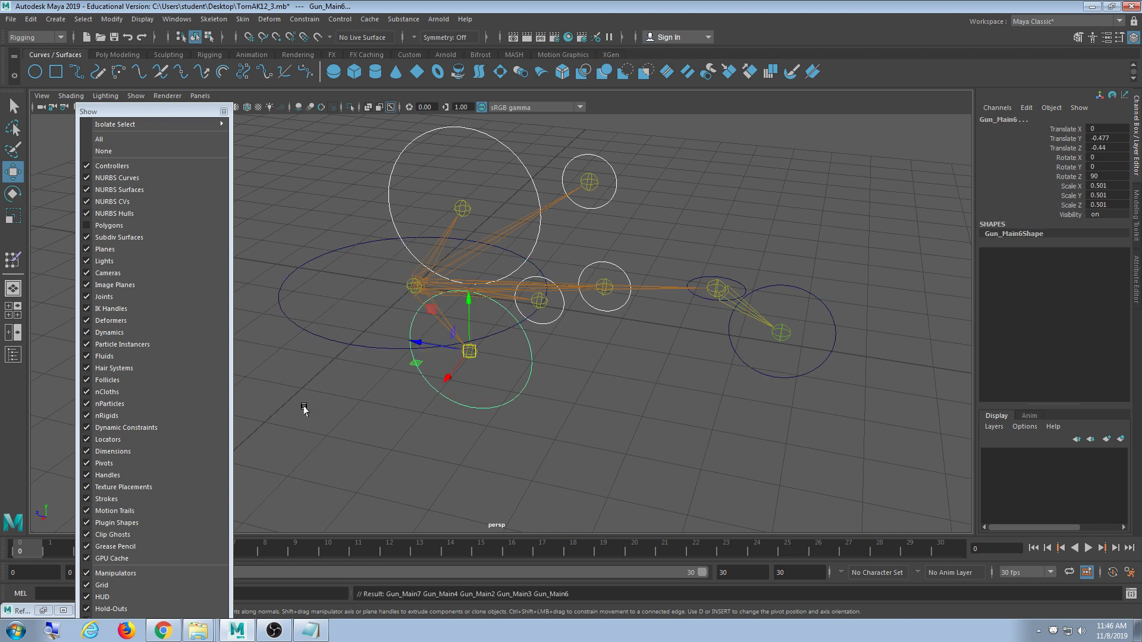
left_click_drag(353, 295, 325, 398)
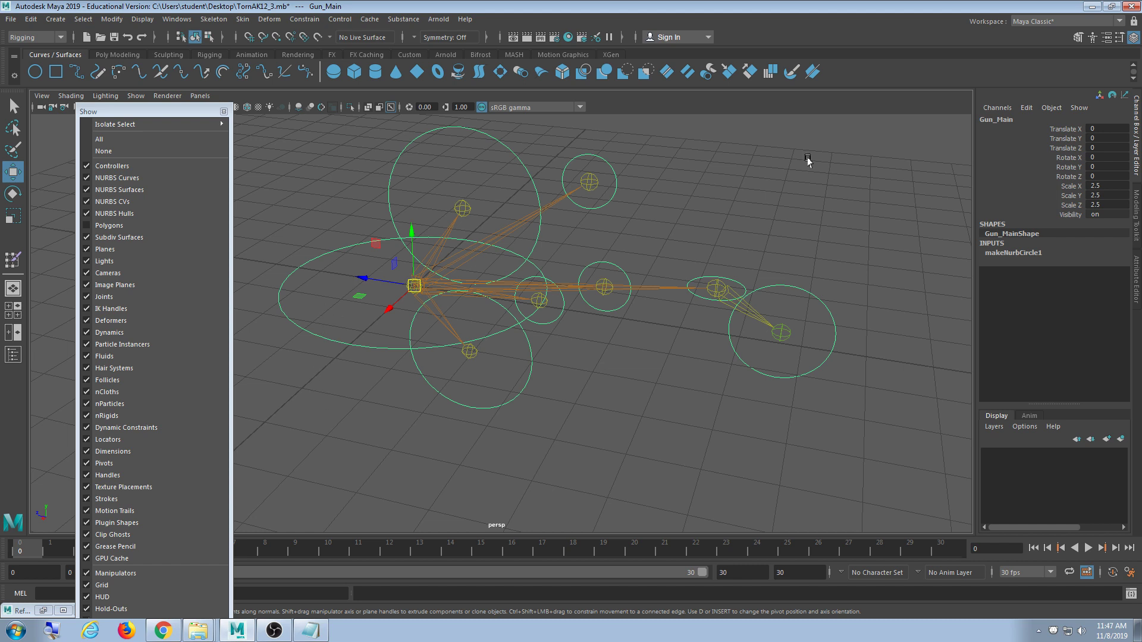
left_click(527, 152)
left_click(517, 155)
left_click(582, 154, "shift")
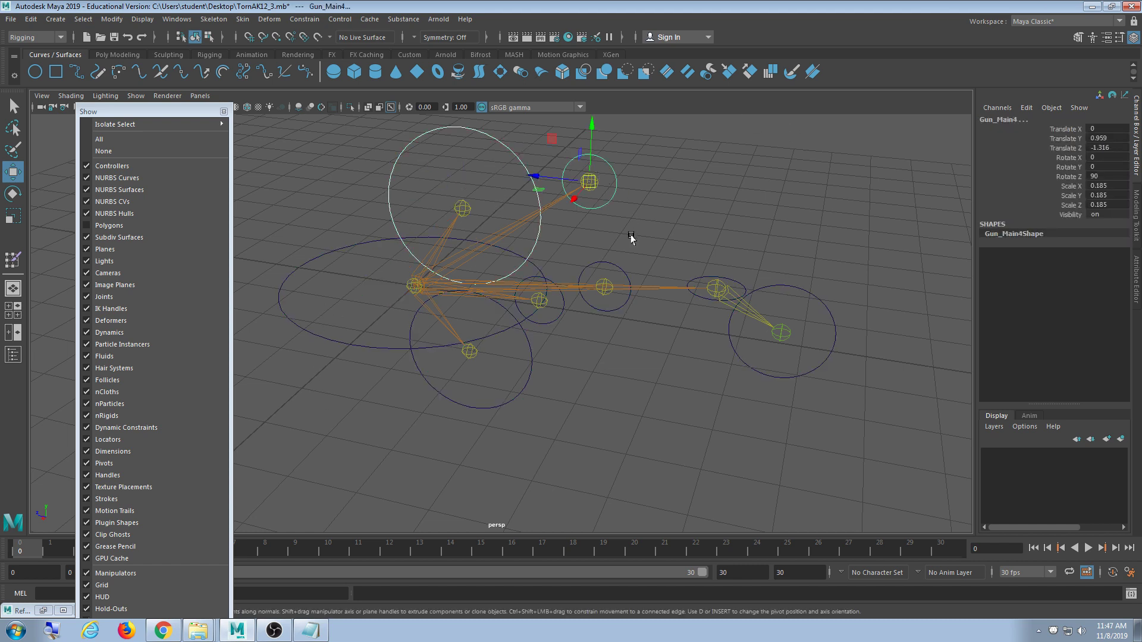
left_click(622, 269, "shift")
left_click(560, 311, "shift")
left_click(516, 383, "shift")
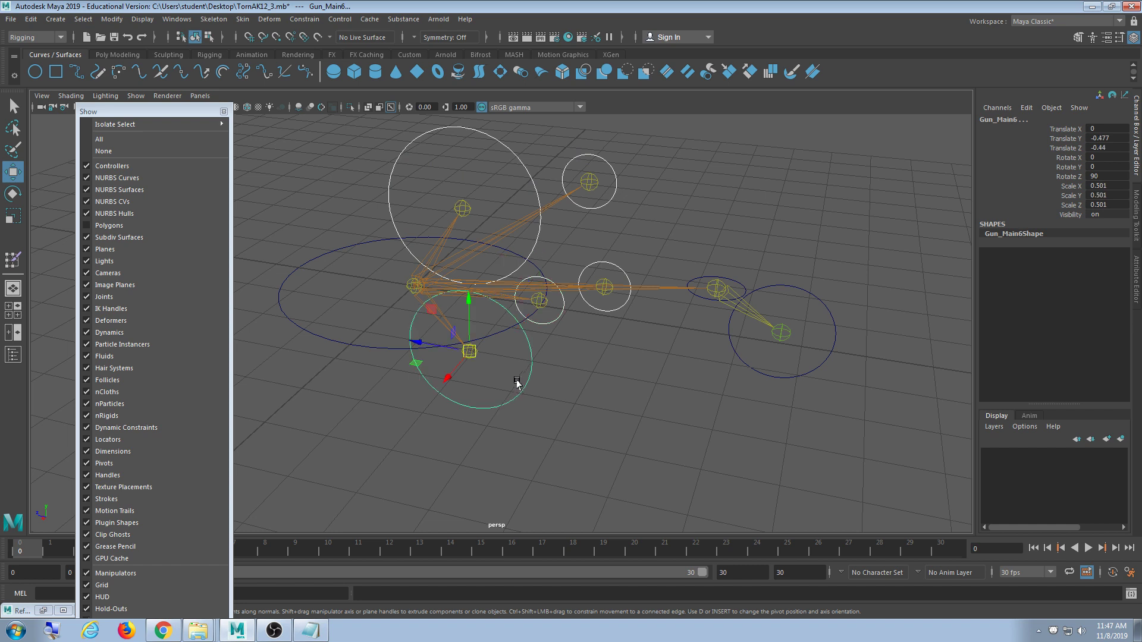
left_click_drag(332, 288, 304, 407)
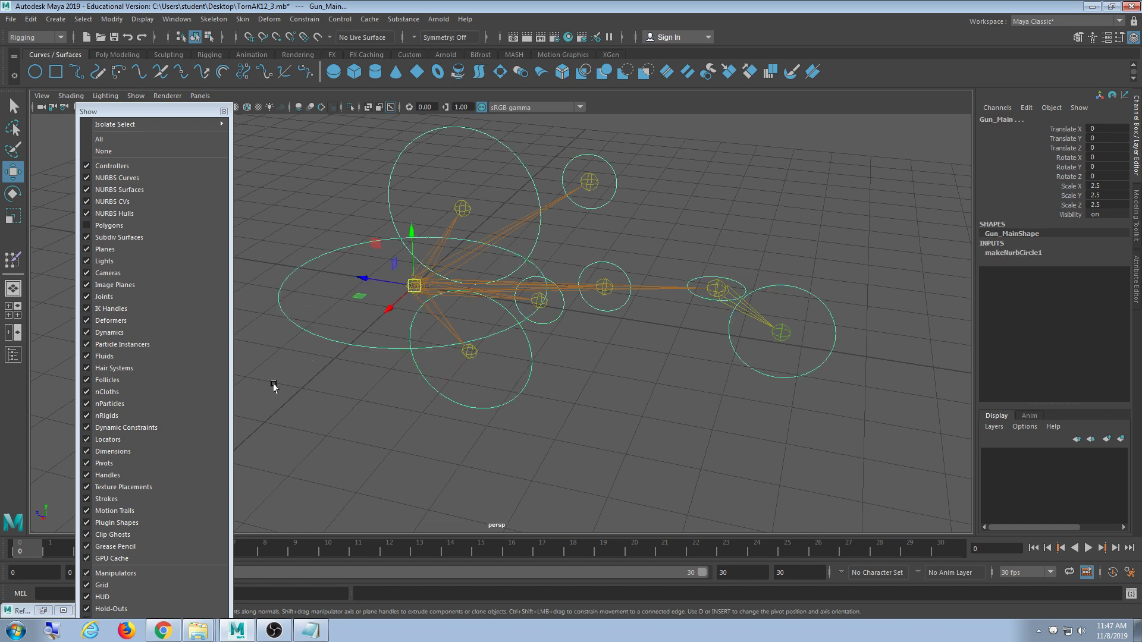
left_click(633, 393)
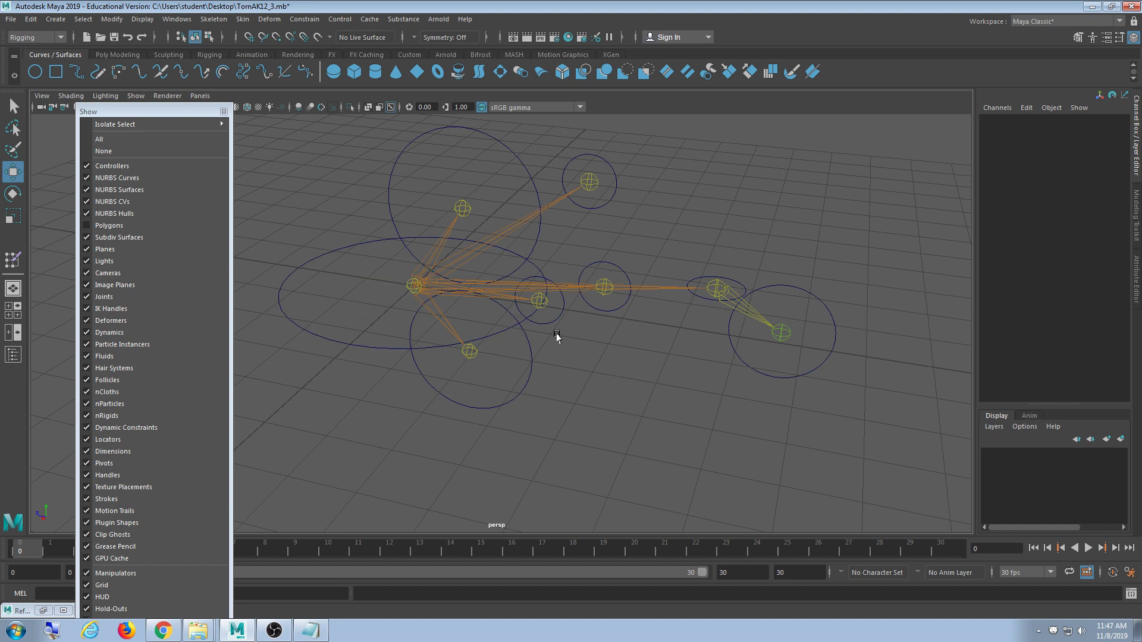
left_click(358, 345)
left_click_drag(416, 287, 523, 328)
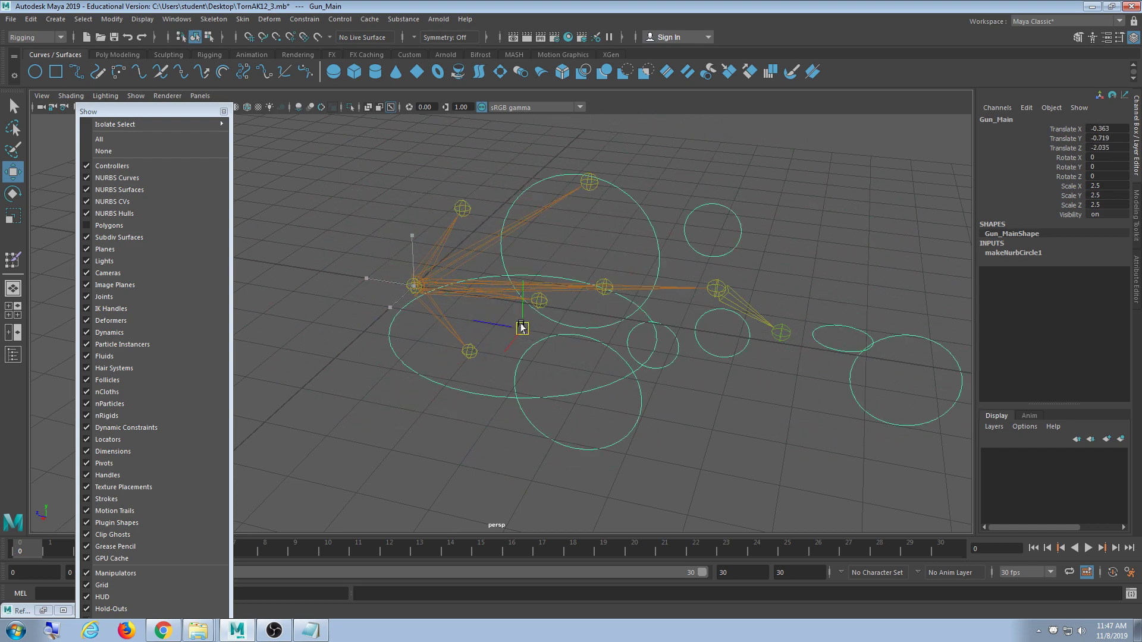
key("ctrl+z")
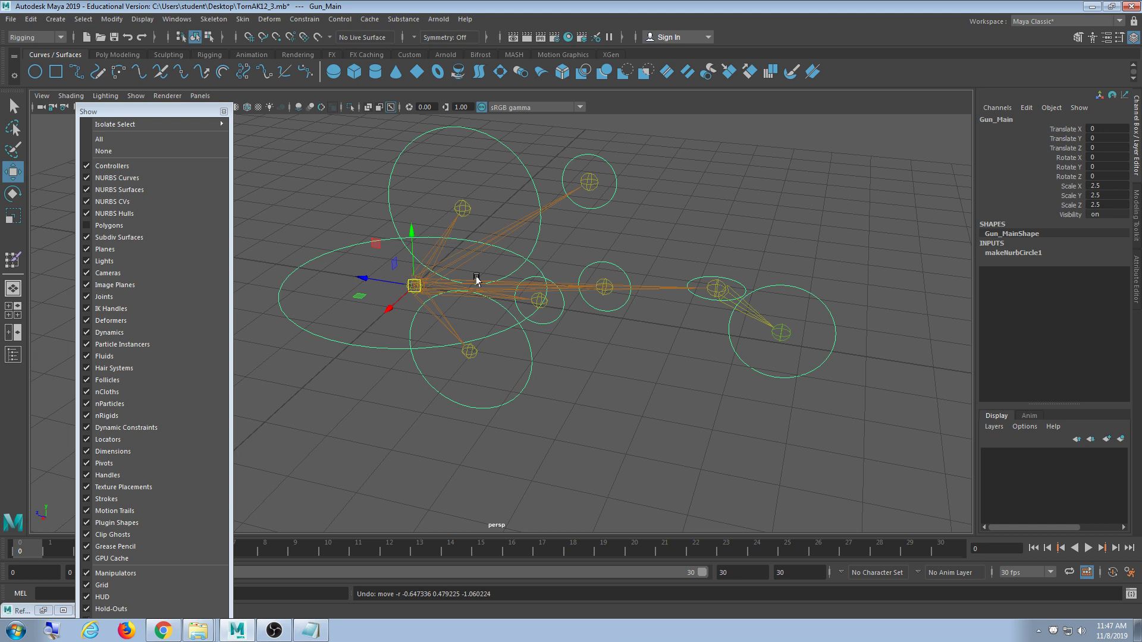
left_click(797, 302)
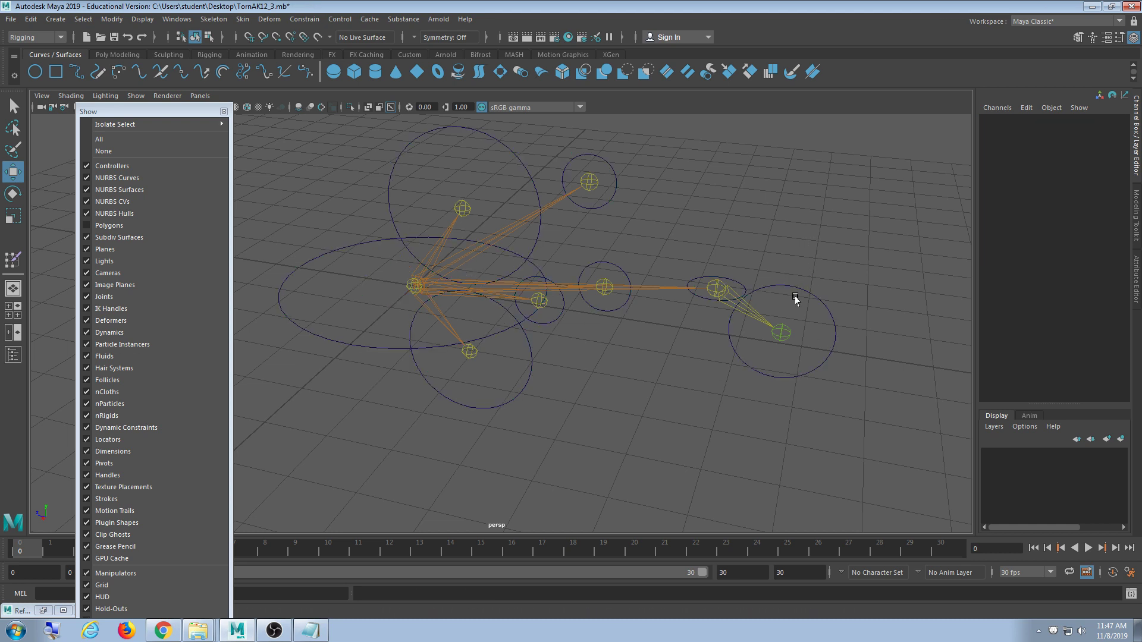
left_click(698, 300)
left_click(627, 305)
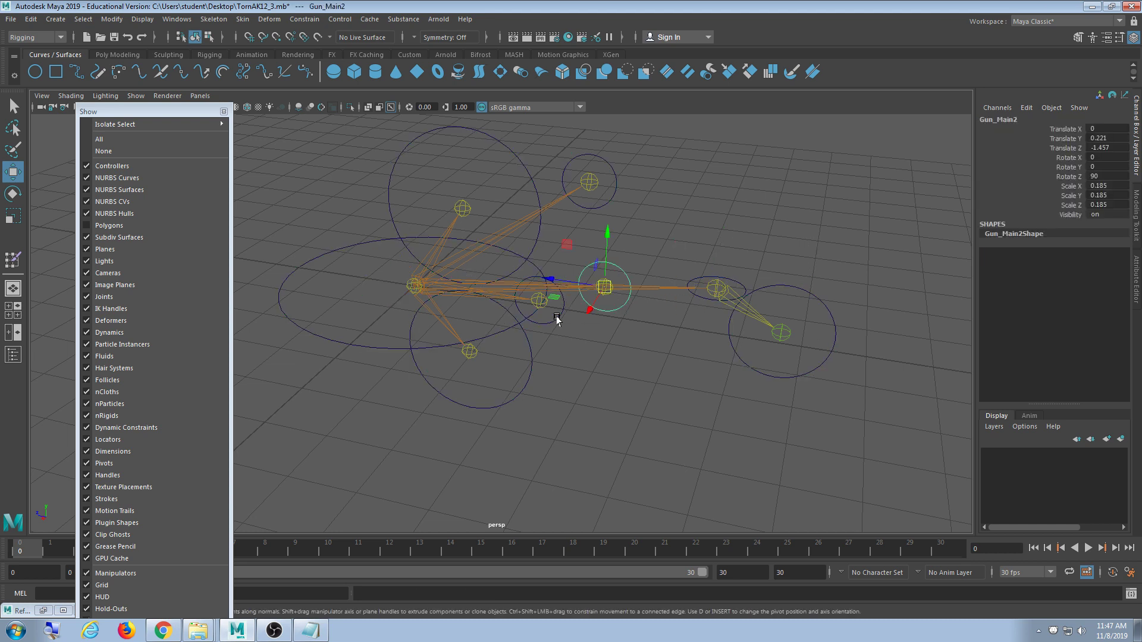
left_click(559, 316)
left_click(526, 176)
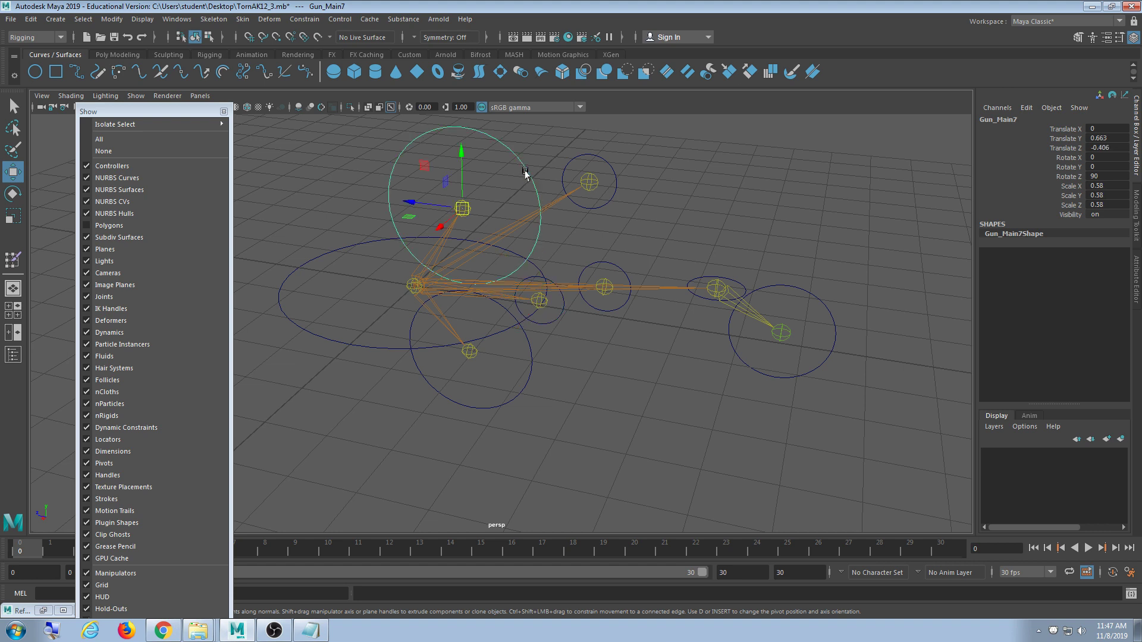
left_click(602, 159)
left_click_drag(864, 139, 332, 515)
left_click(693, 497)
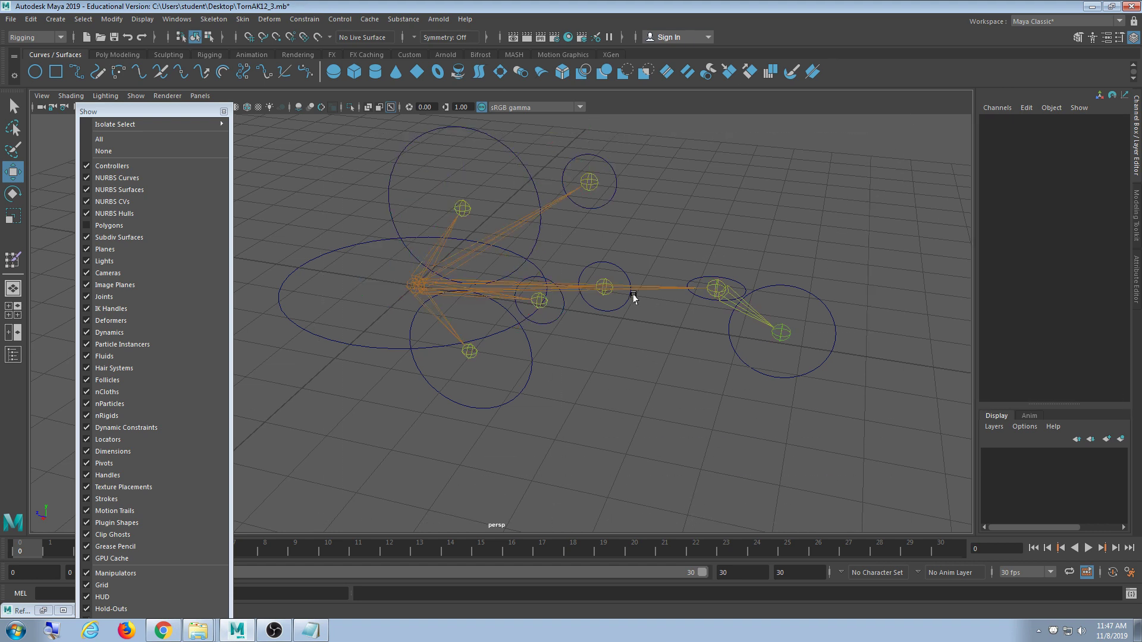
left_click(501, 404)
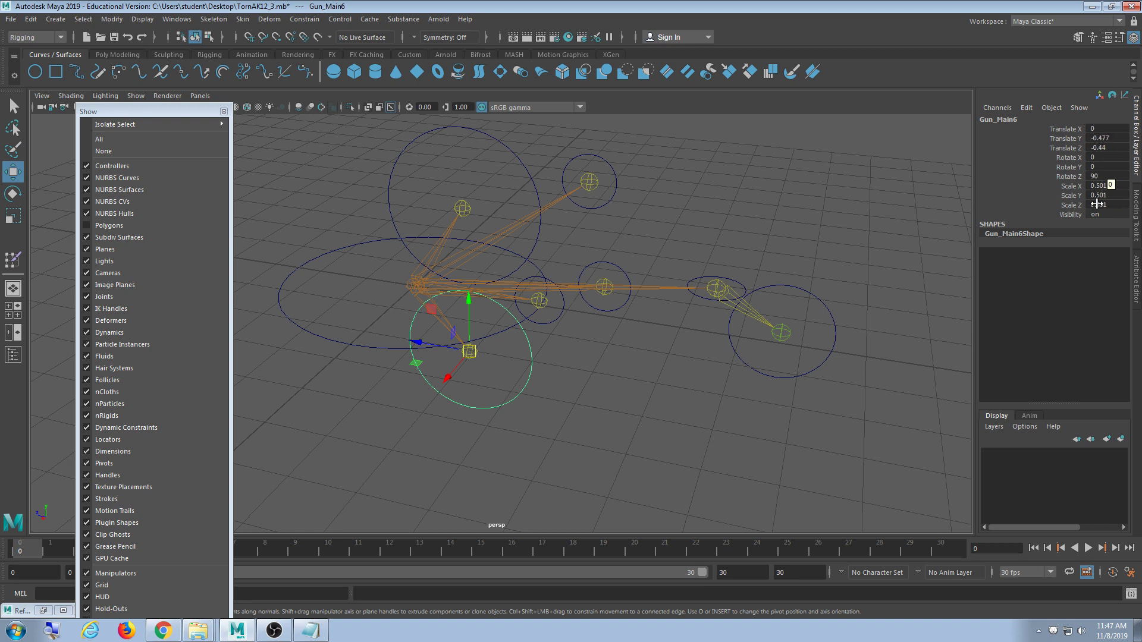
left_click(746, 236)
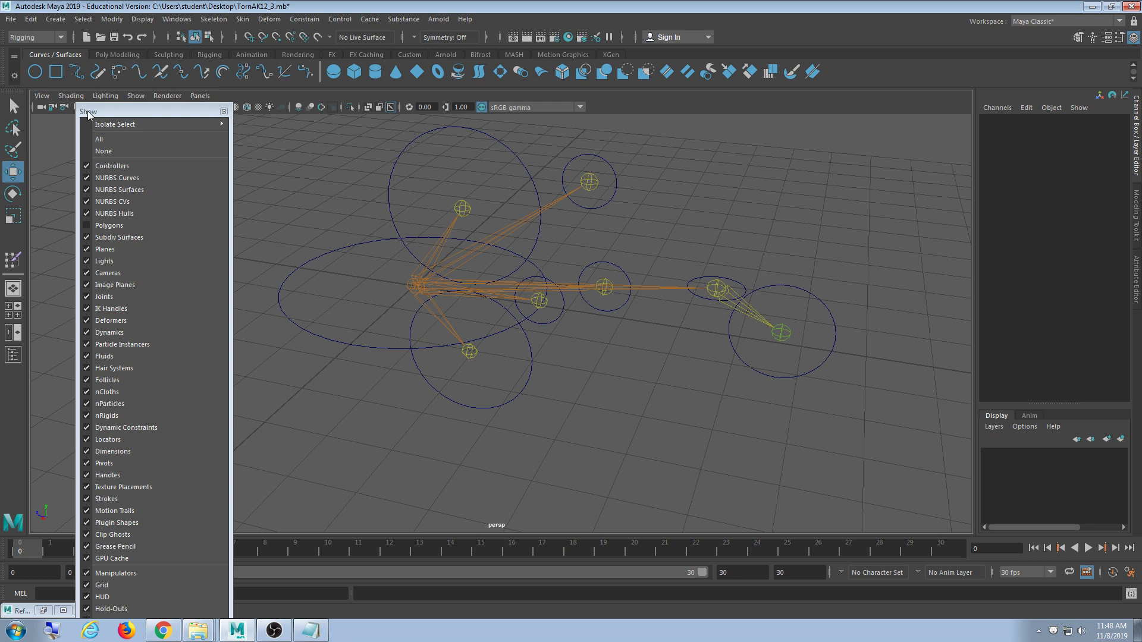
left_click_drag(124, 112, 110, 117)
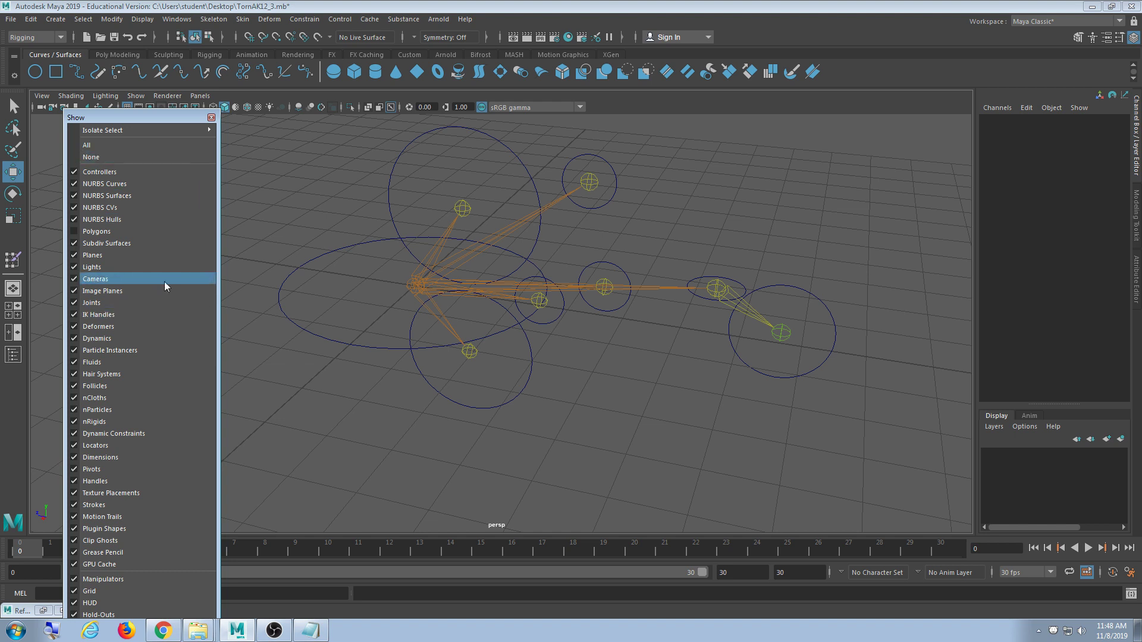
- Hide the joints and marquee-select all the circle controls
left_click(140, 304)
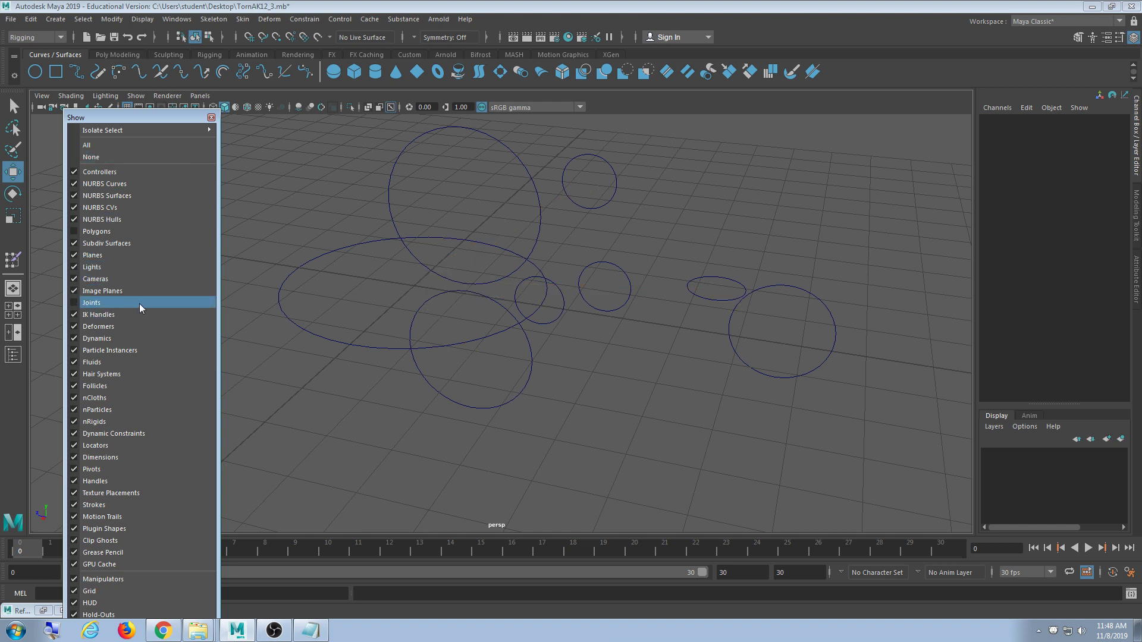
left_click_drag(919, 484, 445, 214)
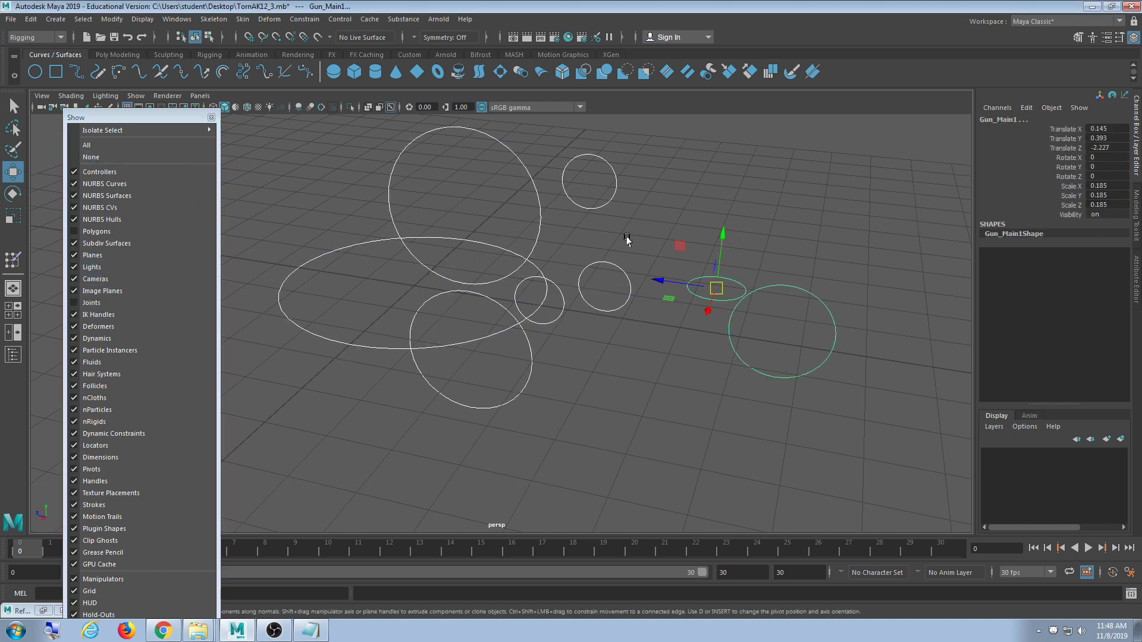
left_click(704, 189)
left_click_drag(892, 485, 281, 126)
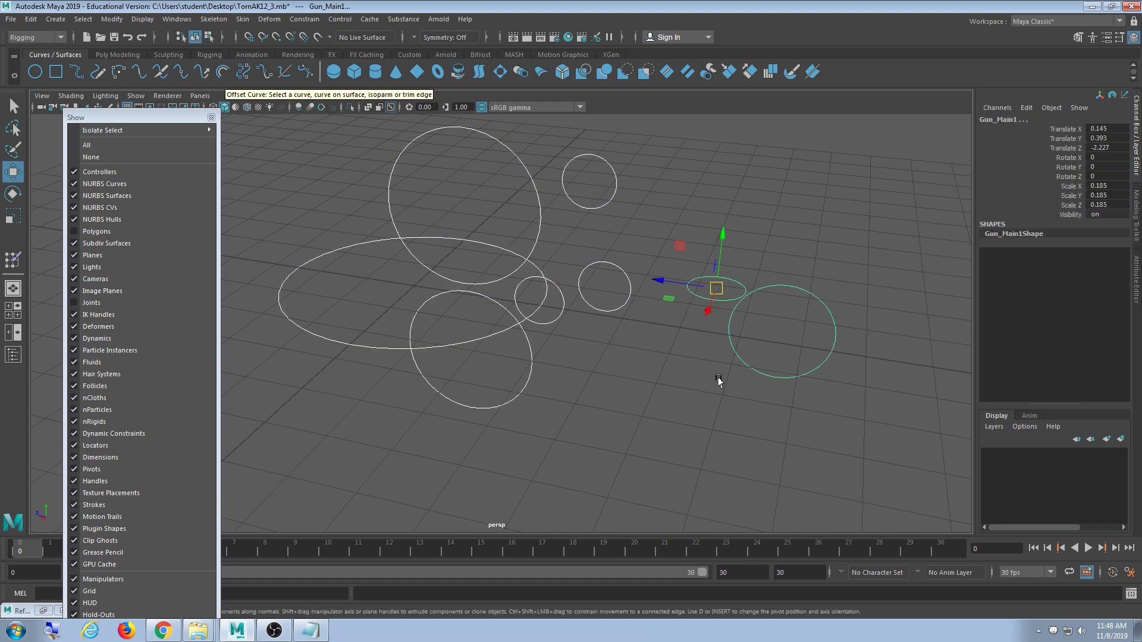
left_click_drag(891, 479, 294, 107)
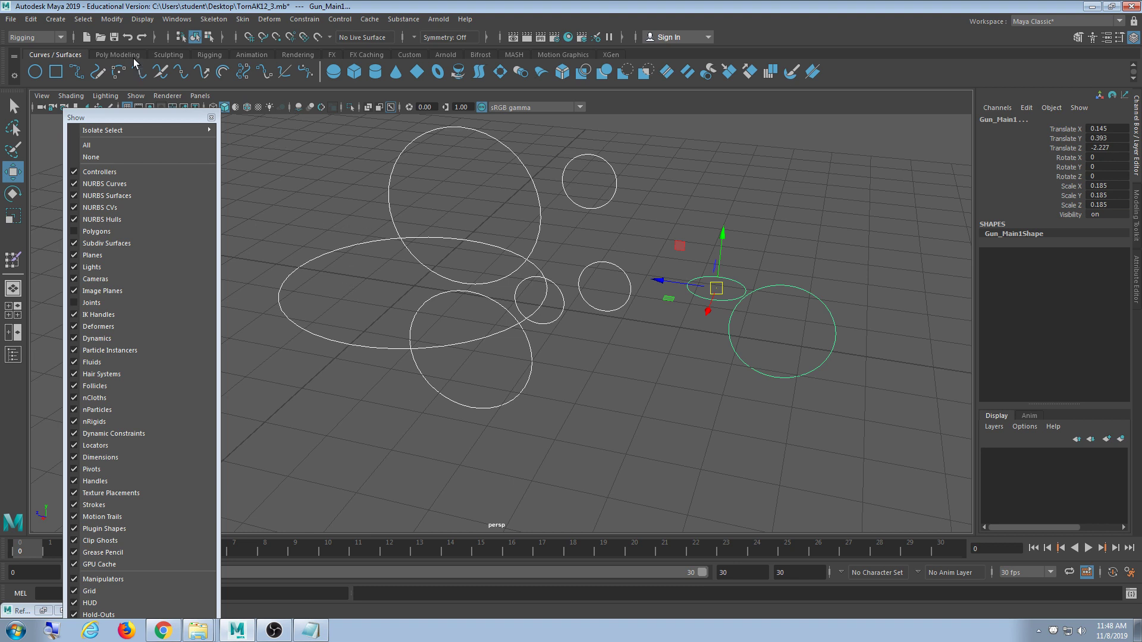
- Freeze translate and rotate on the selected controls with Scale unticked in Freeze Transformations options
left_click(119, 16)
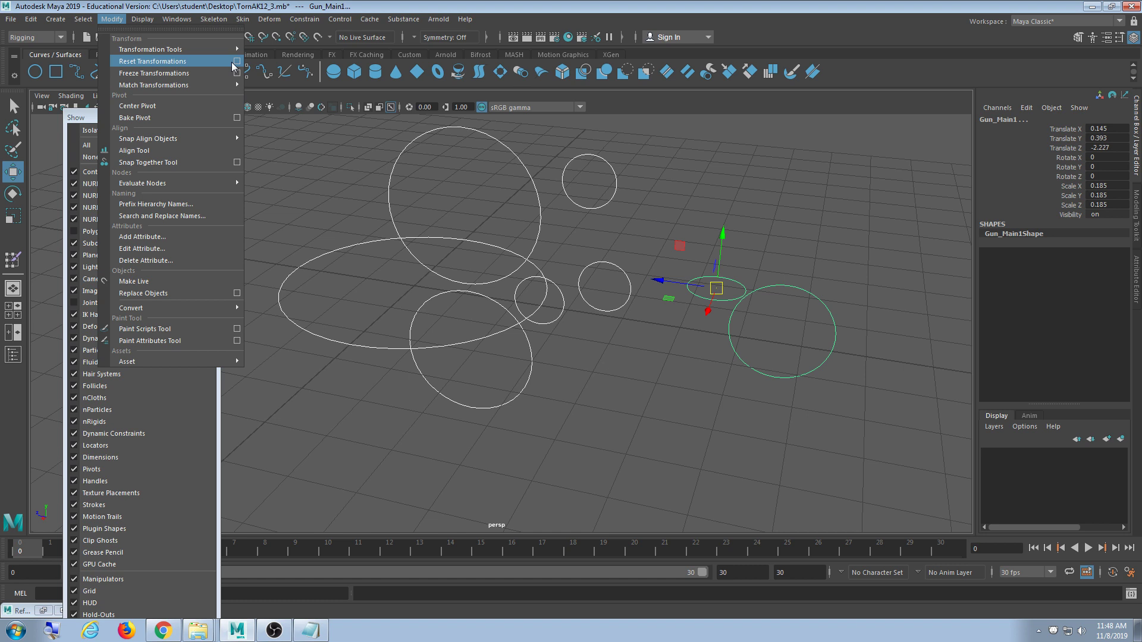
mouse_move(232, 49)
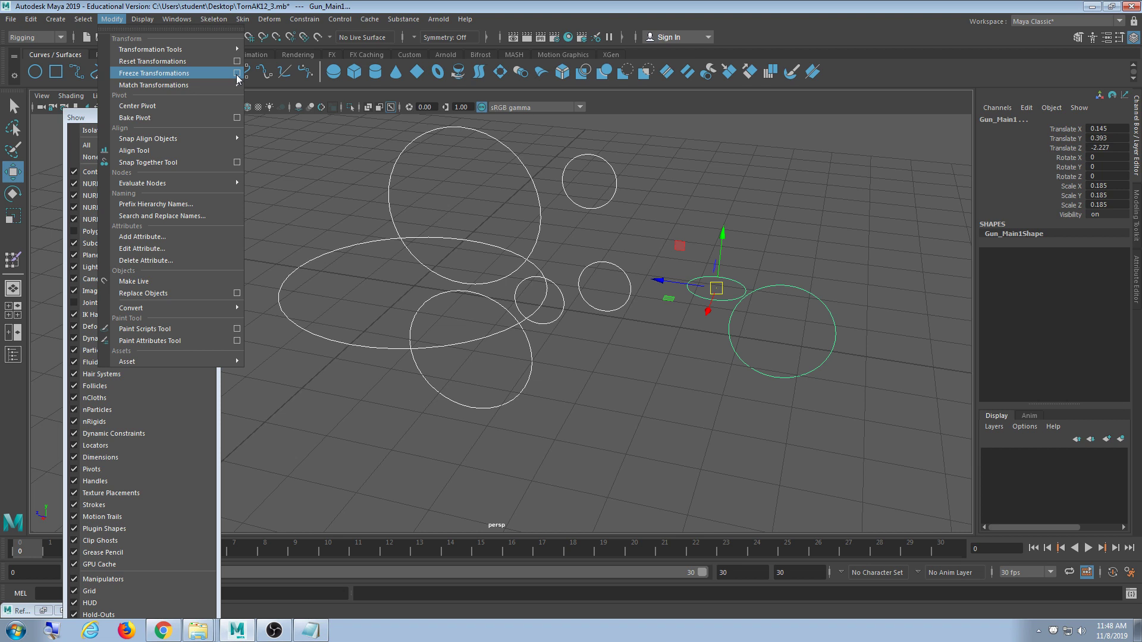
left_click(237, 75)
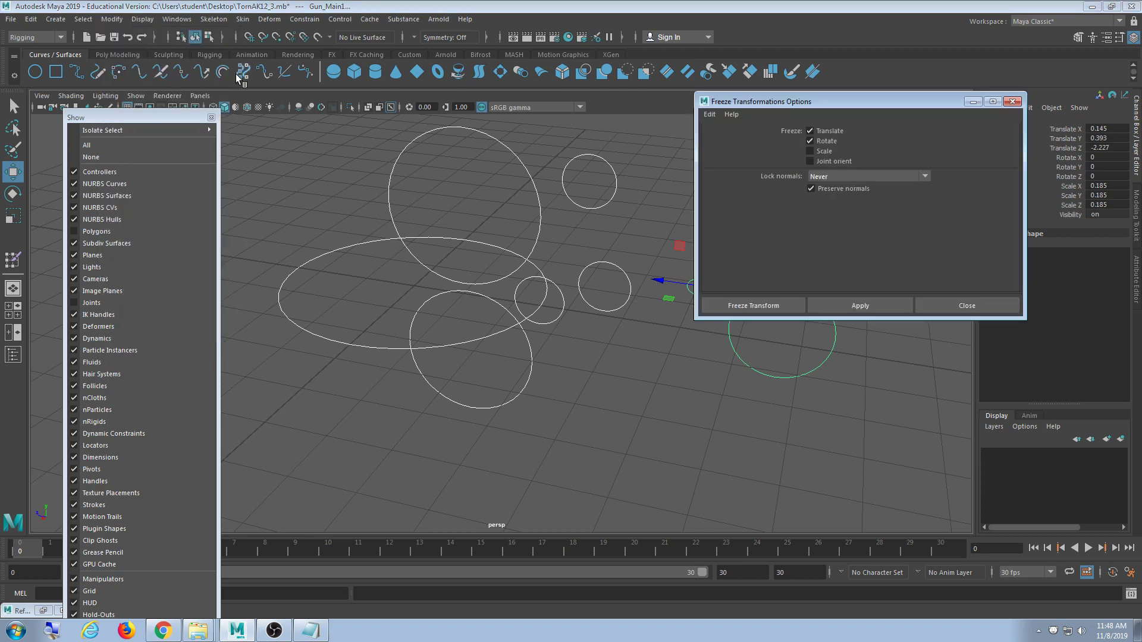
left_click_drag(856, 91, 299, 72)
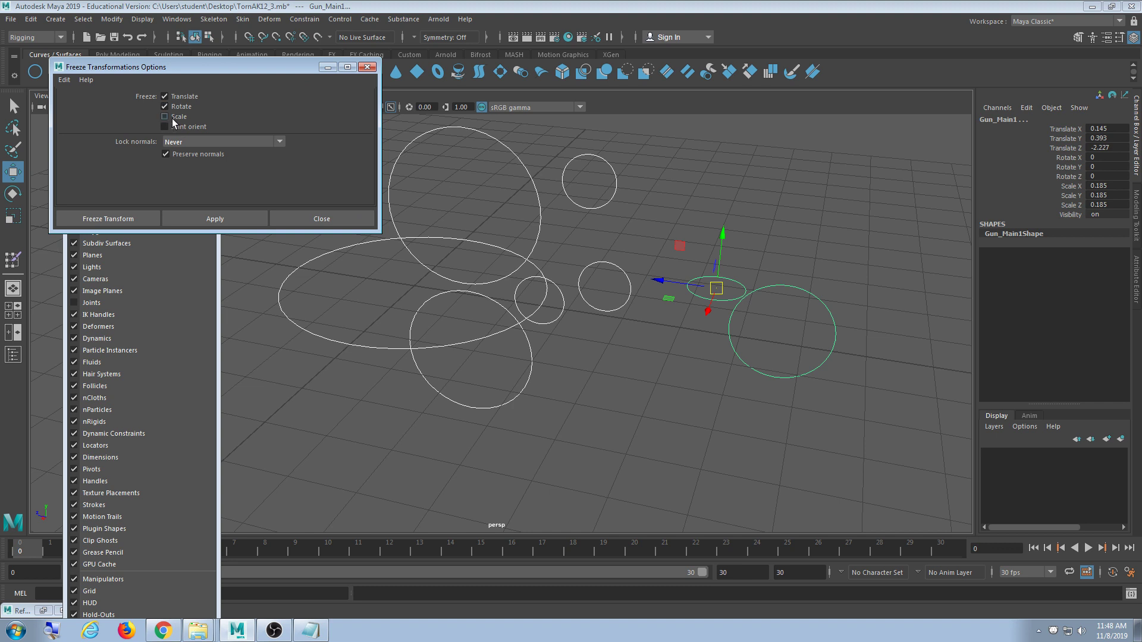
left_click(127, 219)
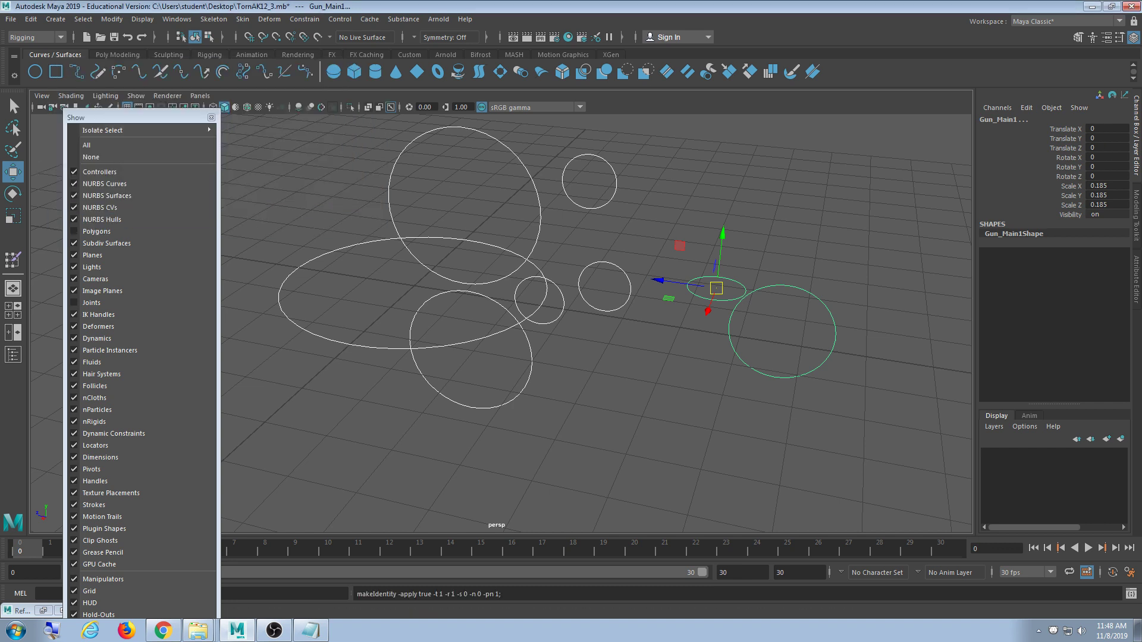
- Marquee-select all eight circle controls and pick the Scale X channel in the Channel Box
left_click_drag(819, 270, 797, 344)
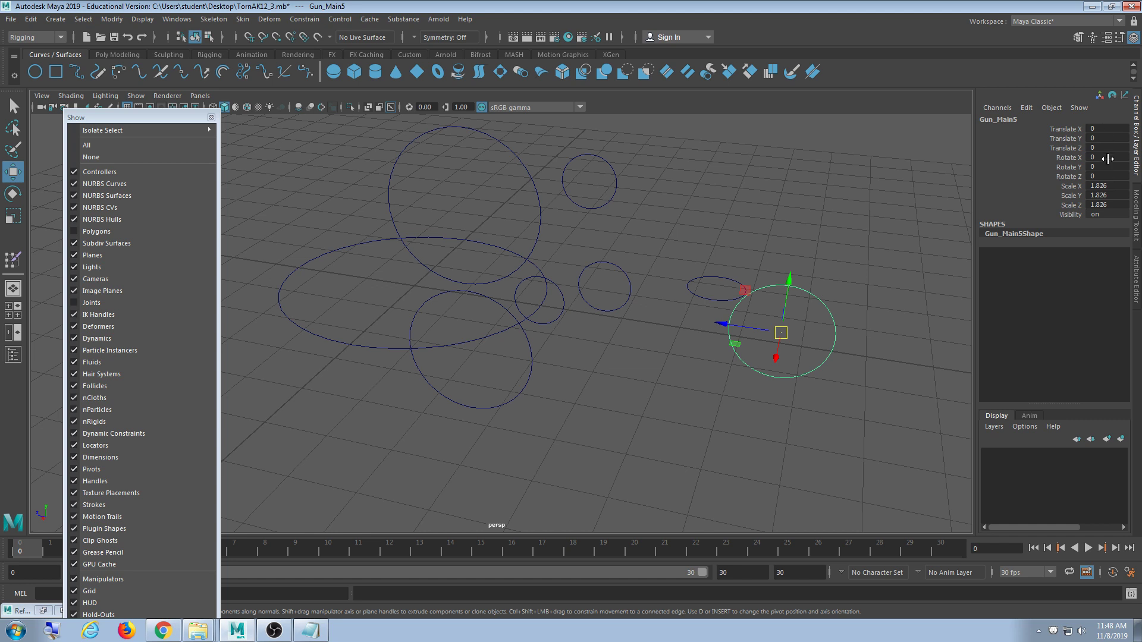
left_click(845, 205)
scroll(846, 224, "down", 6)
left_click_drag(720, 195, 427, 418)
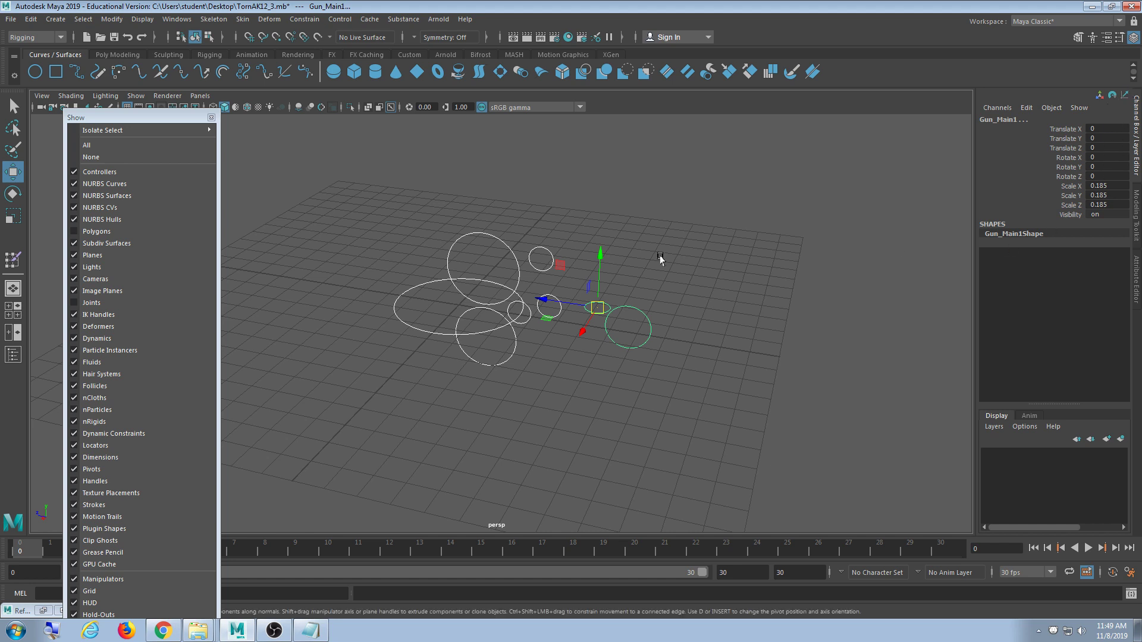
left_click(828, 153)
left_click_drag(833, 148, 416, 416)
left_click(799, 173)
left_click_drag(803, 170, 326, 409)
left_click(753, 233)
left_click_drag(791, 170, 340, 450)
left_click(1071, 188)
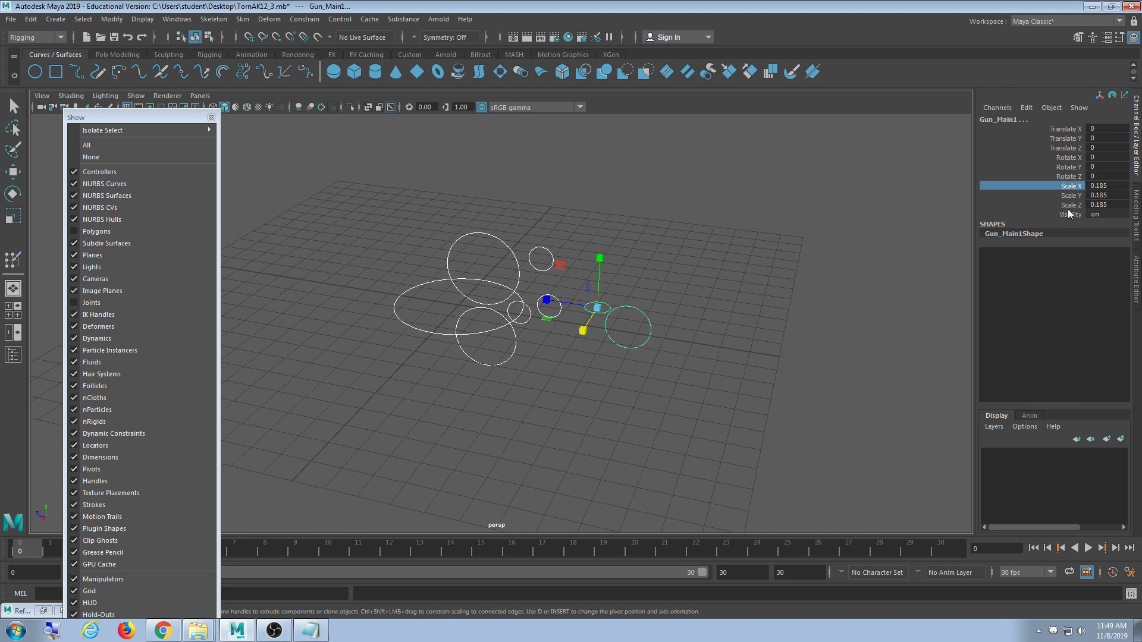
- Back out of the scale channel menu and reselect all the circle controllers
left_click(1068, 208, "shift")
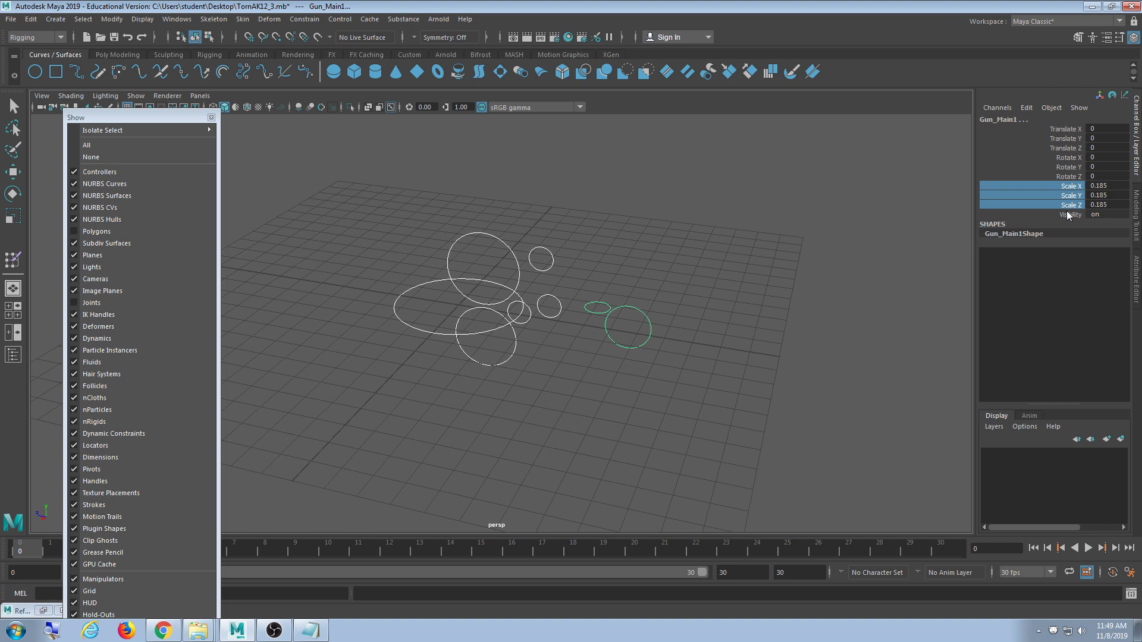
right_click(1039, 198)
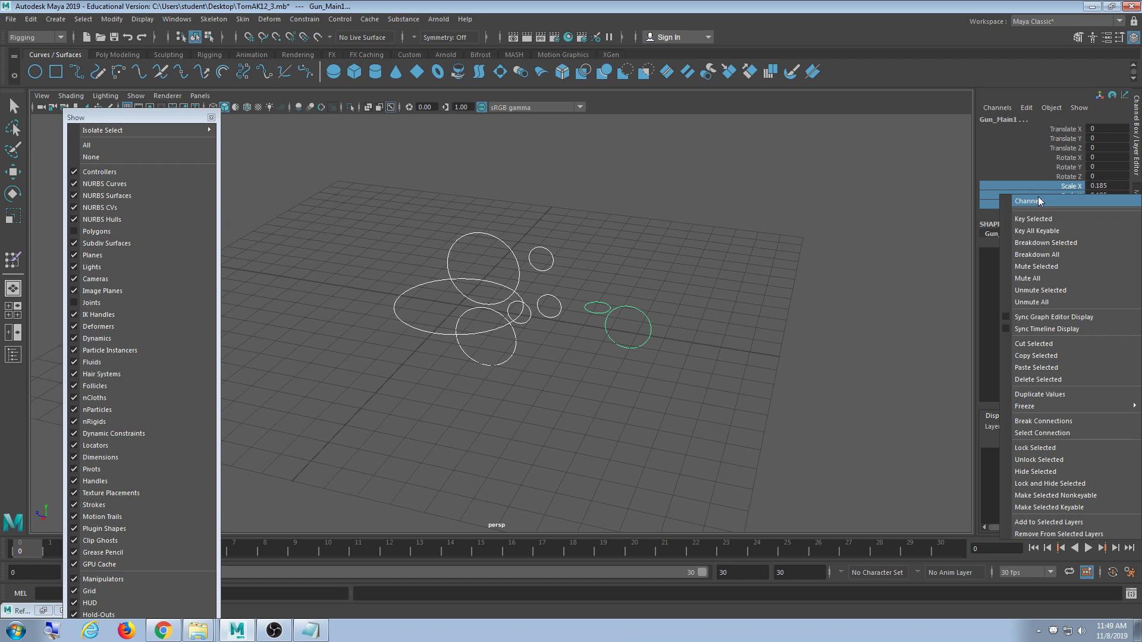
left_click(1058, 484)
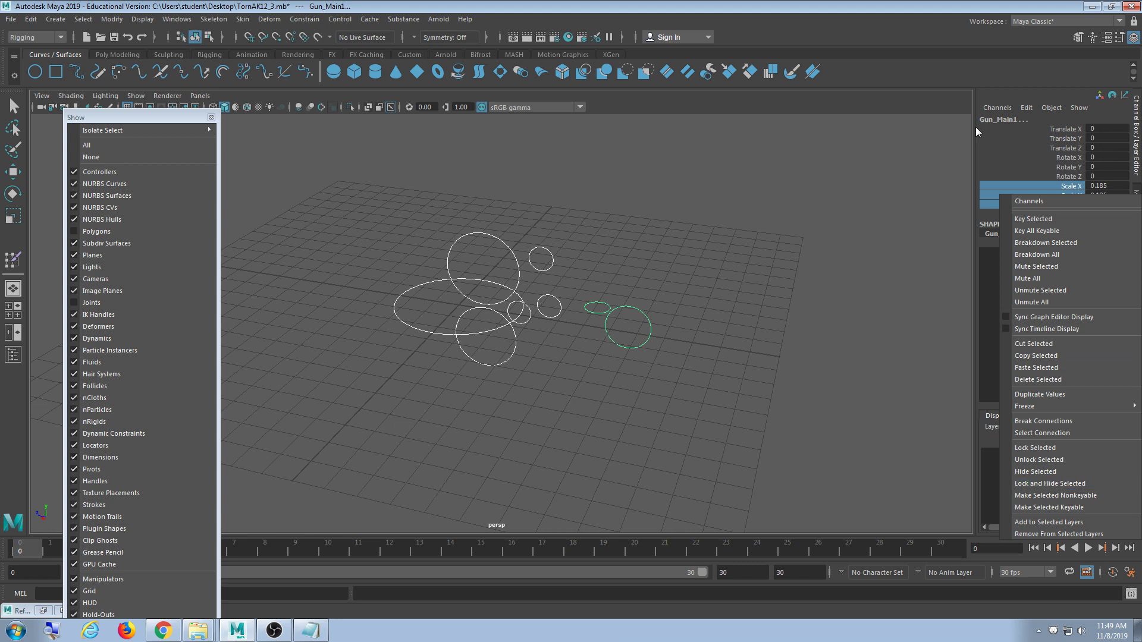
left_click(872, 164)
left_click_drag(813, 204, 459, 370)
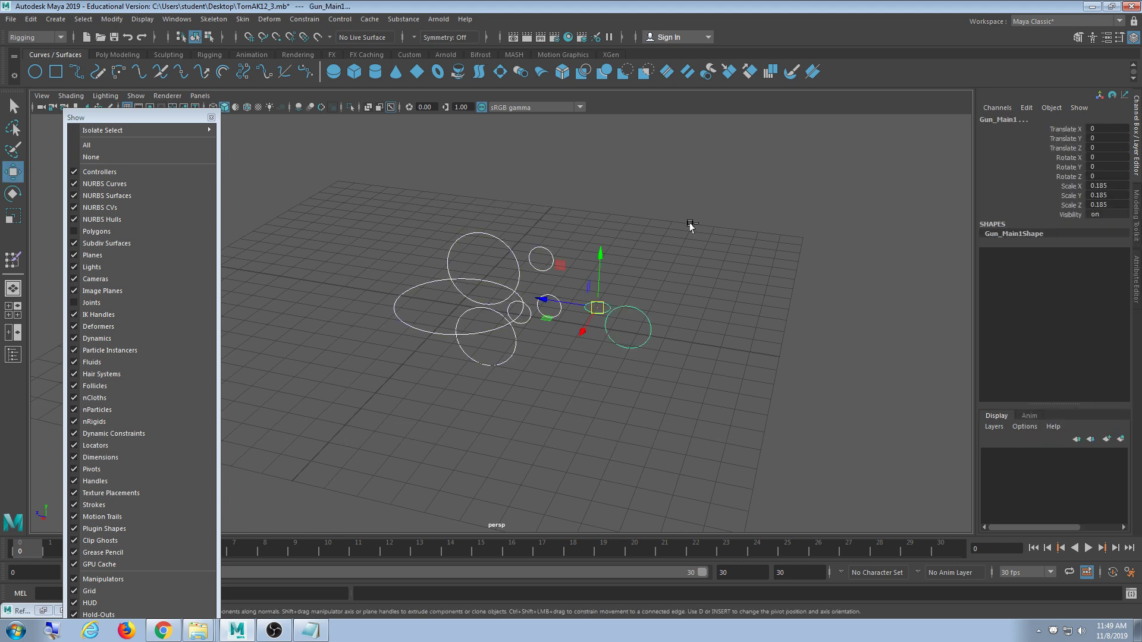
key("ctrl+a")
key("ctrl+a")
key("ctrl+a")
key("ctrl+a")
key("ctrl+a")
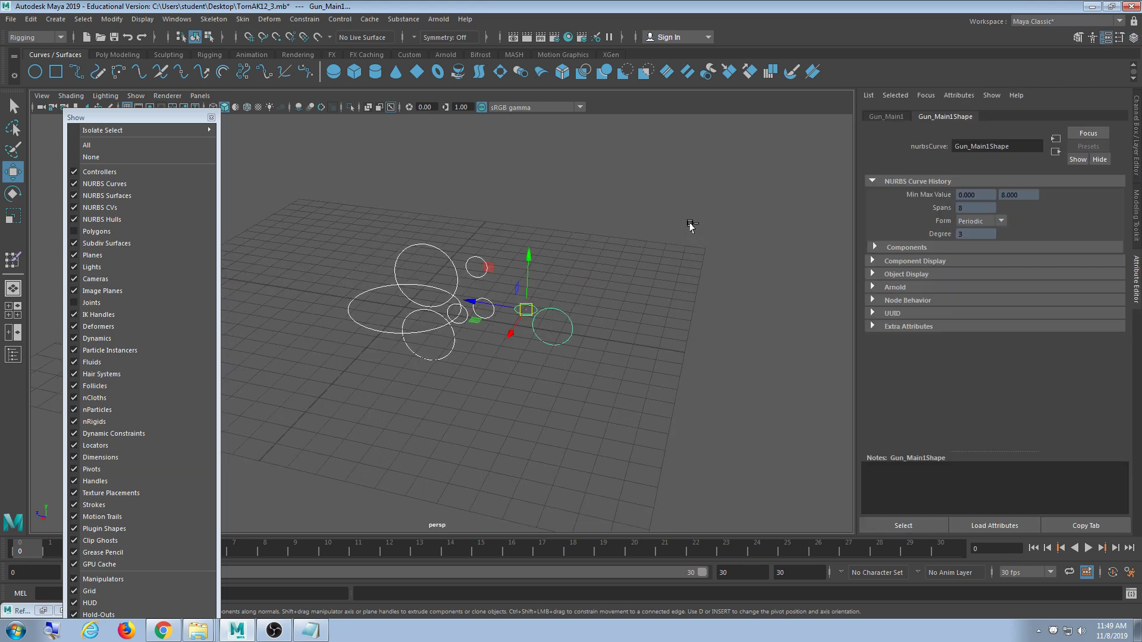
key("ctrl+a")
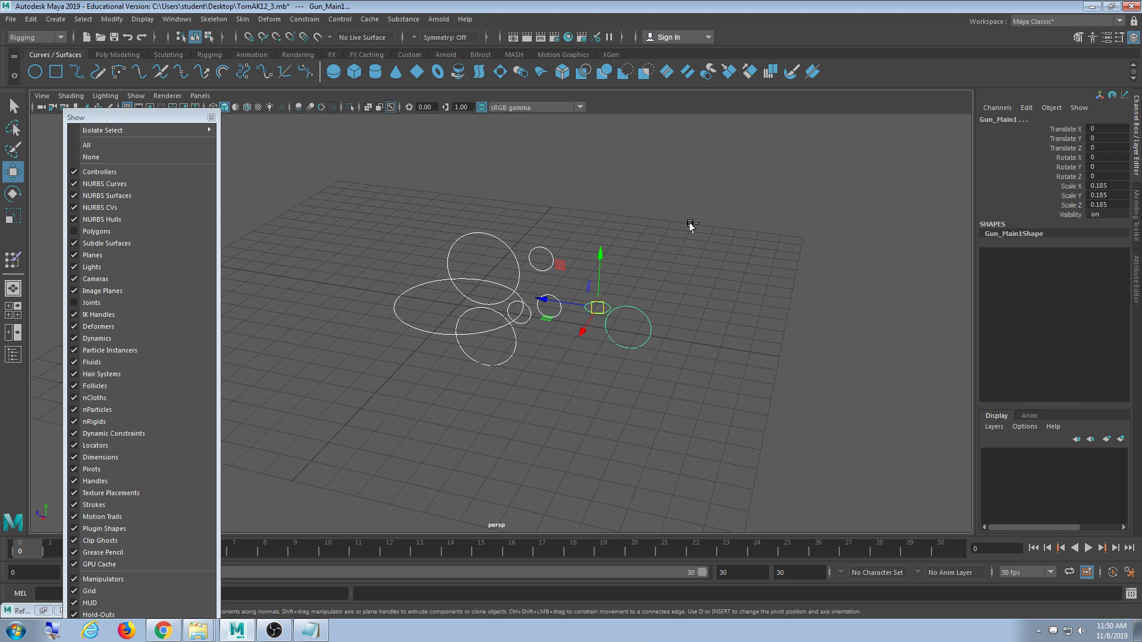
key("ctrl+a")
key("ctrl+a")
key("ctrl+a")
key("ctrl+a")
left_click(803, 188)
left_click_drag(804, 188, 389, 406)
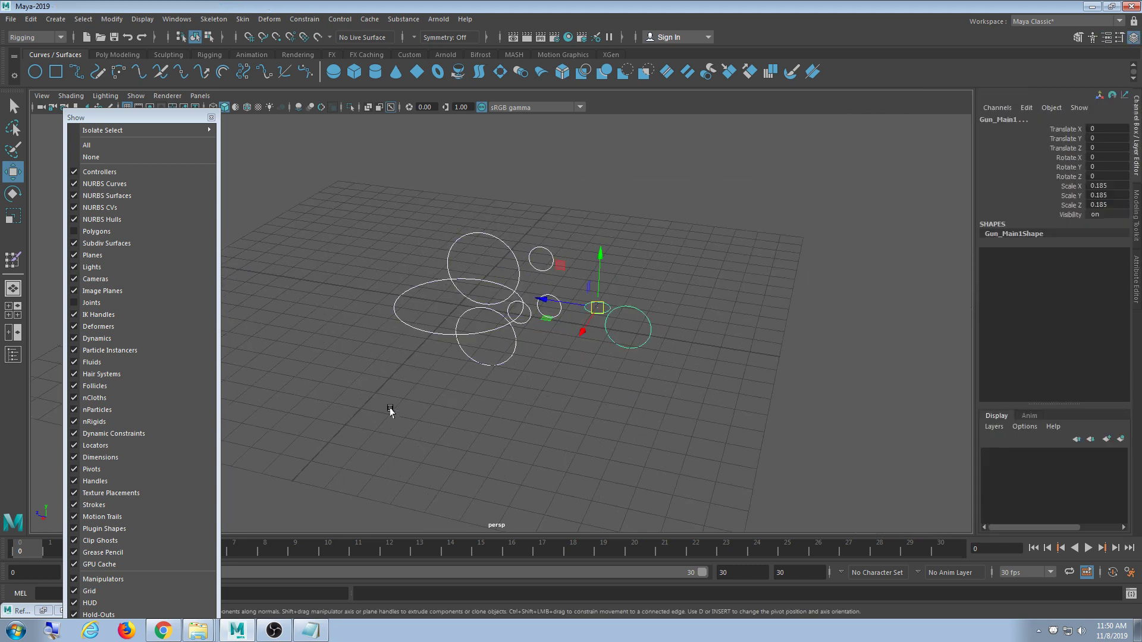
- Lock and hide Scale X, Y and Z on all the circle controllers
left_click(1070, 186)
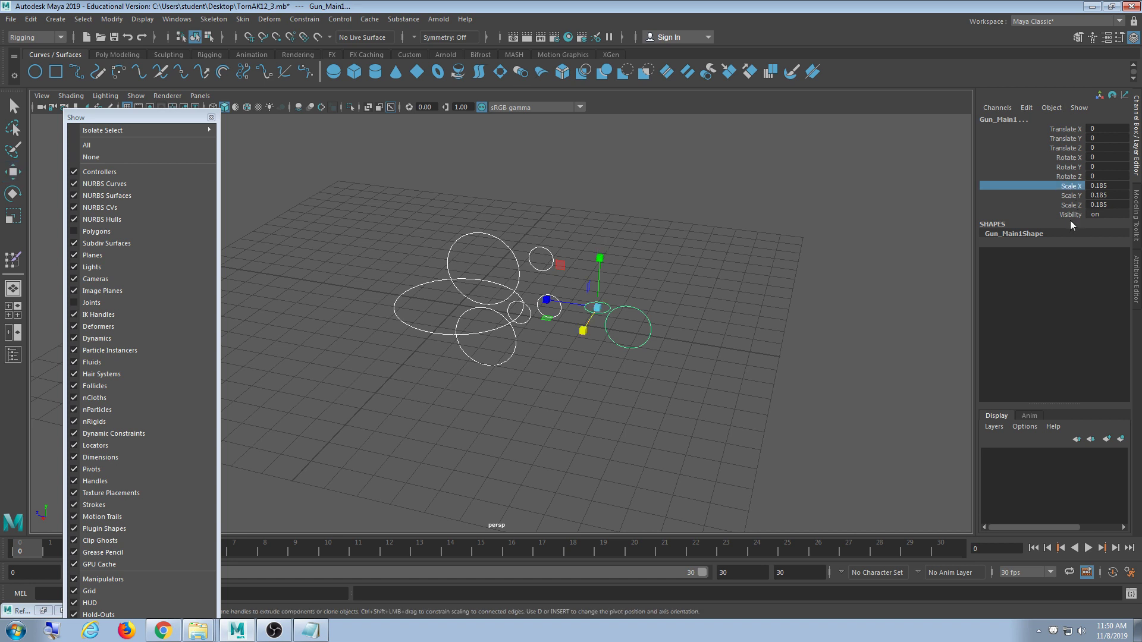
left_click(1068, 207, "shift")
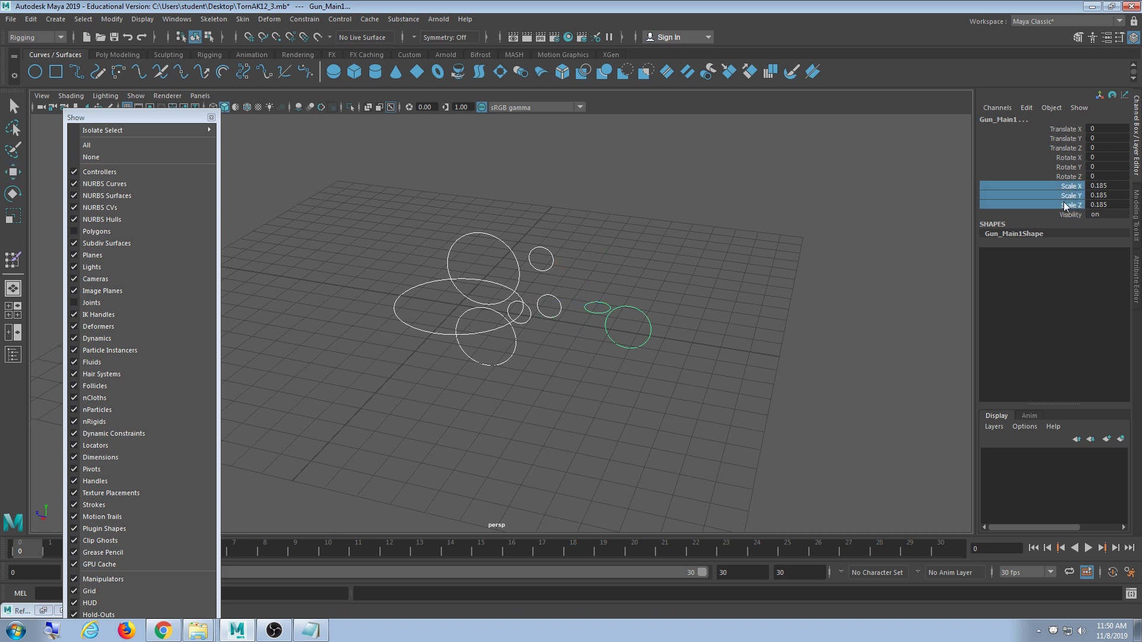
right_click(1025, 195)
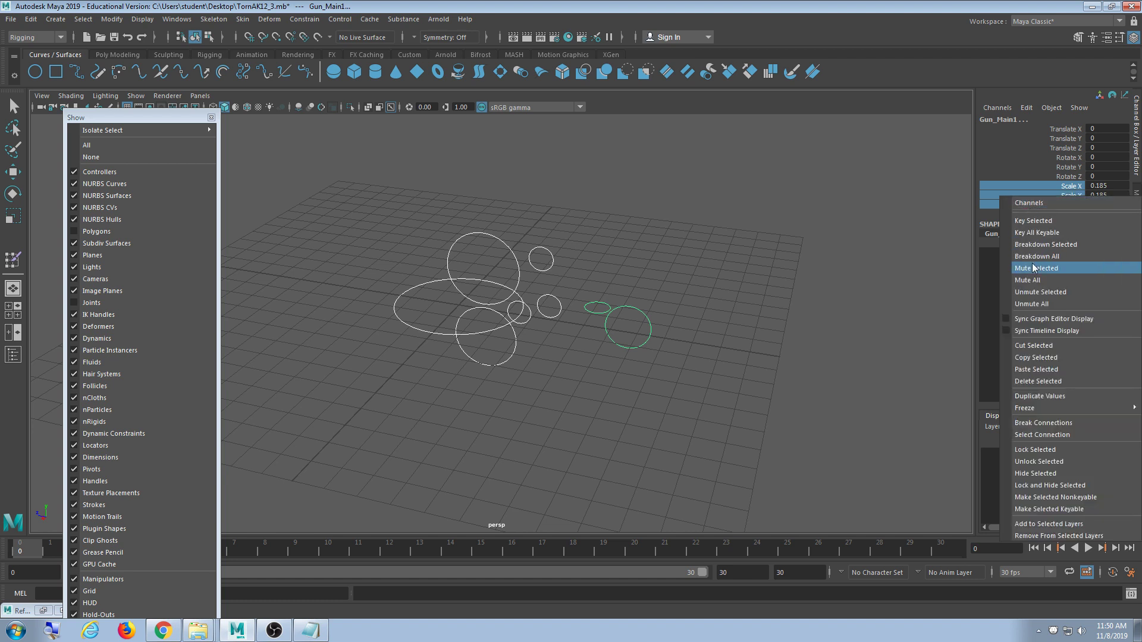
left_click(1050, 485)
key("w")
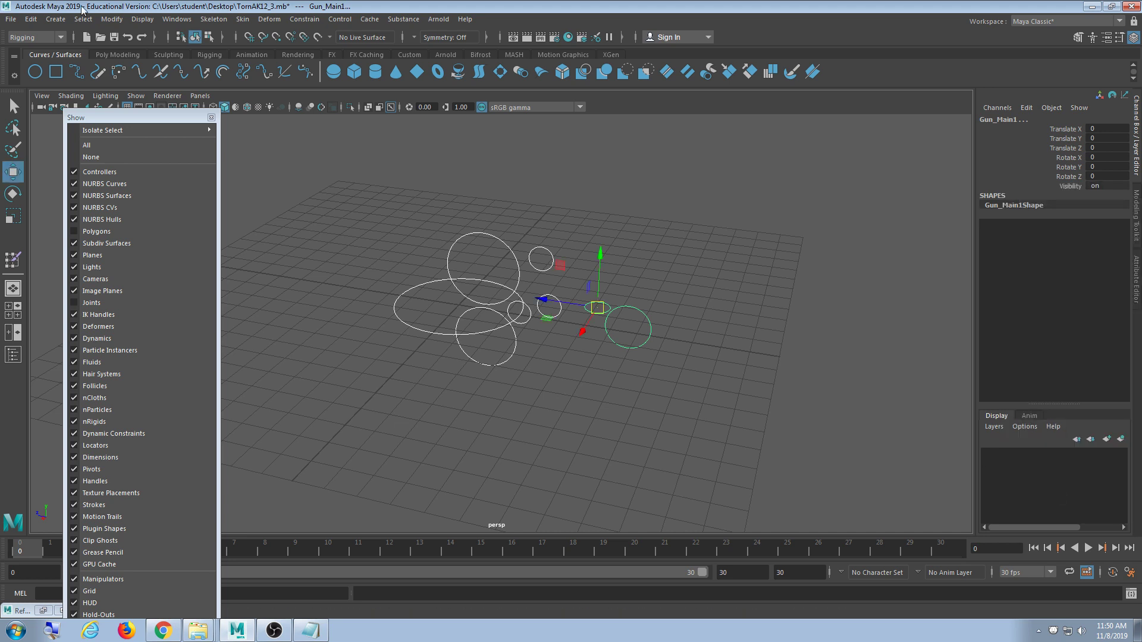
left_click(669, 172)
- Deselect the controllers and turn on Polygons and Joints display in the viewport
left_click_drag(667, 168, 438, 368)
left_click(718, 273)
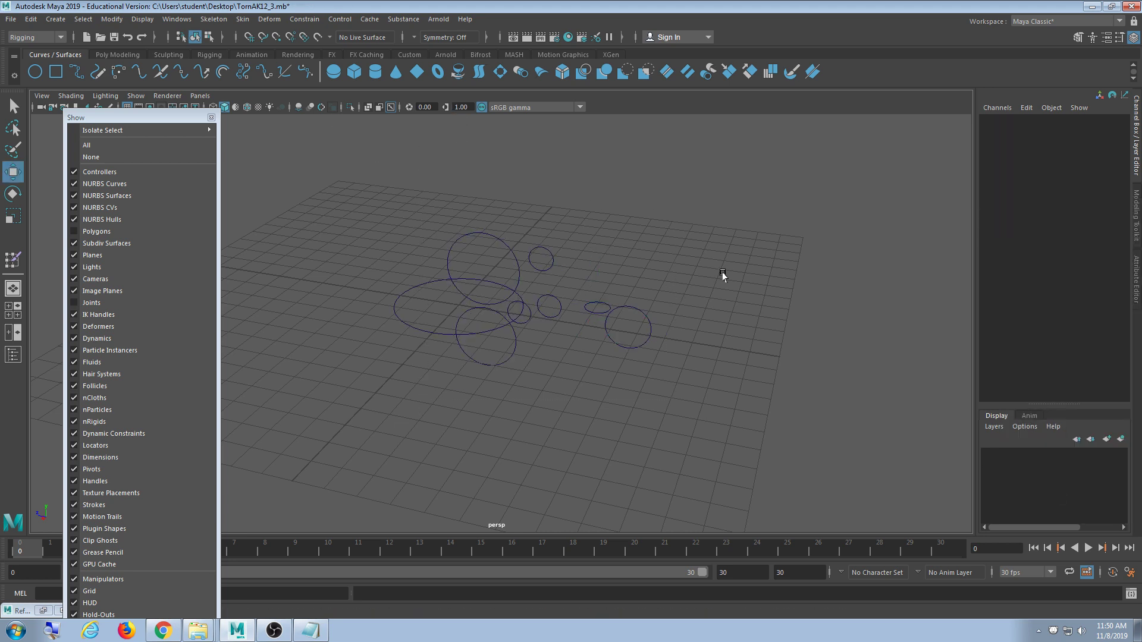
left_click(157, 231)
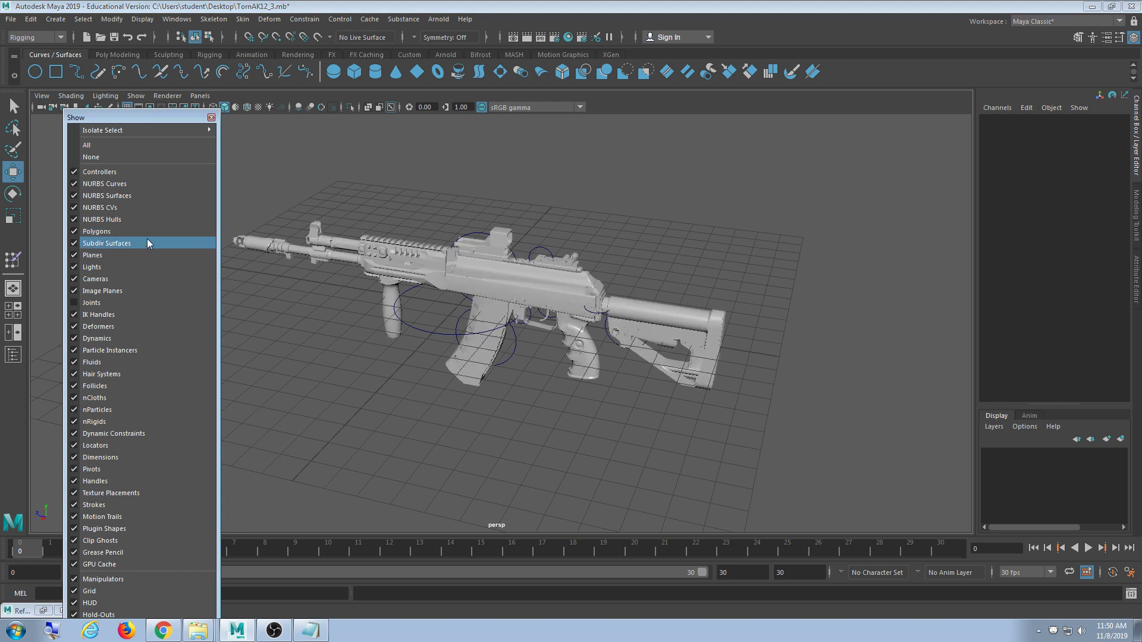
left_click(130, 303)
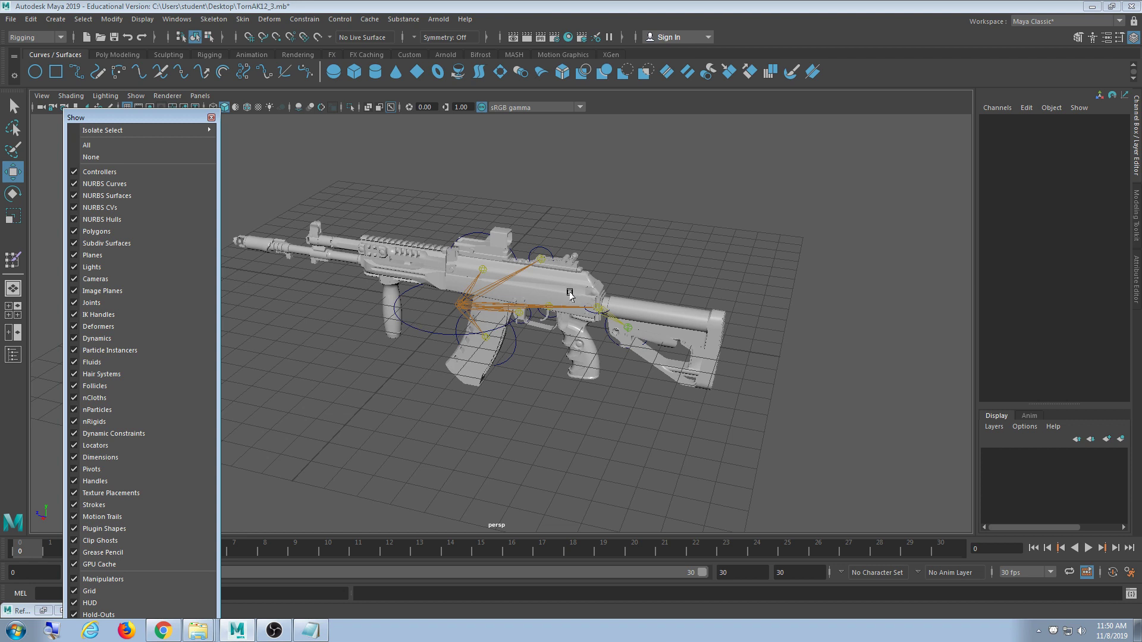
- Hide the gun mesh so only joints show inside the circles, then open the Constrain menu
left_click_drag(491, 236, 377, 260, "alt")
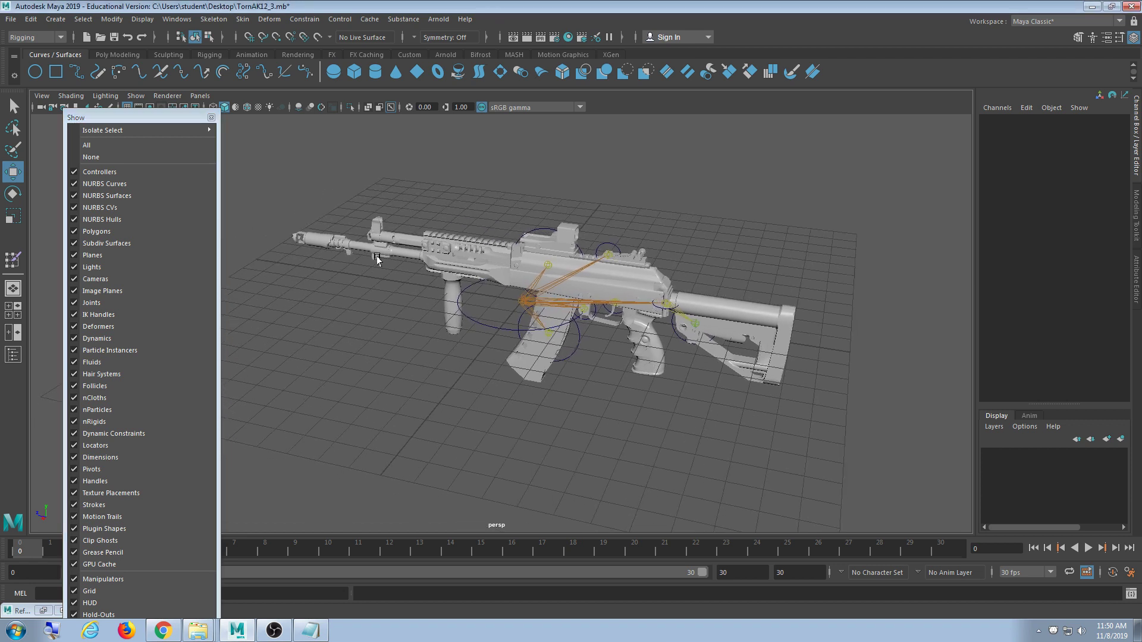
left_click_drag(162, 115, 153, 110)
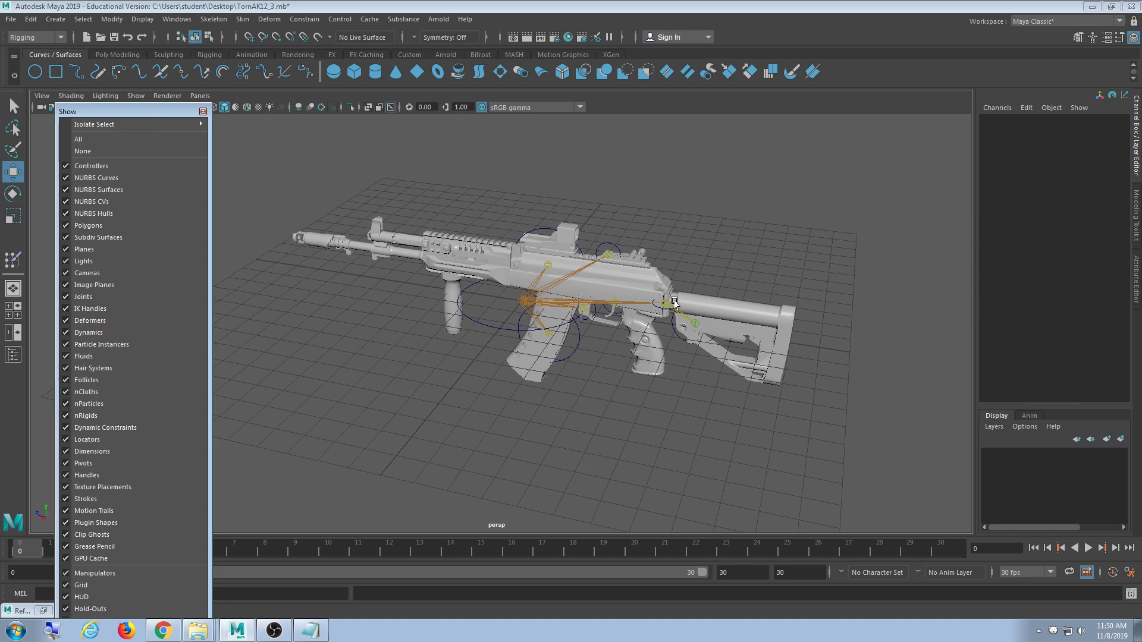
left_click_drag(674, 303, 484, 288, "alt")
middle_click_drag(484, 288, 534, 286, "alt")
scroll(534, 285, "up", 3)
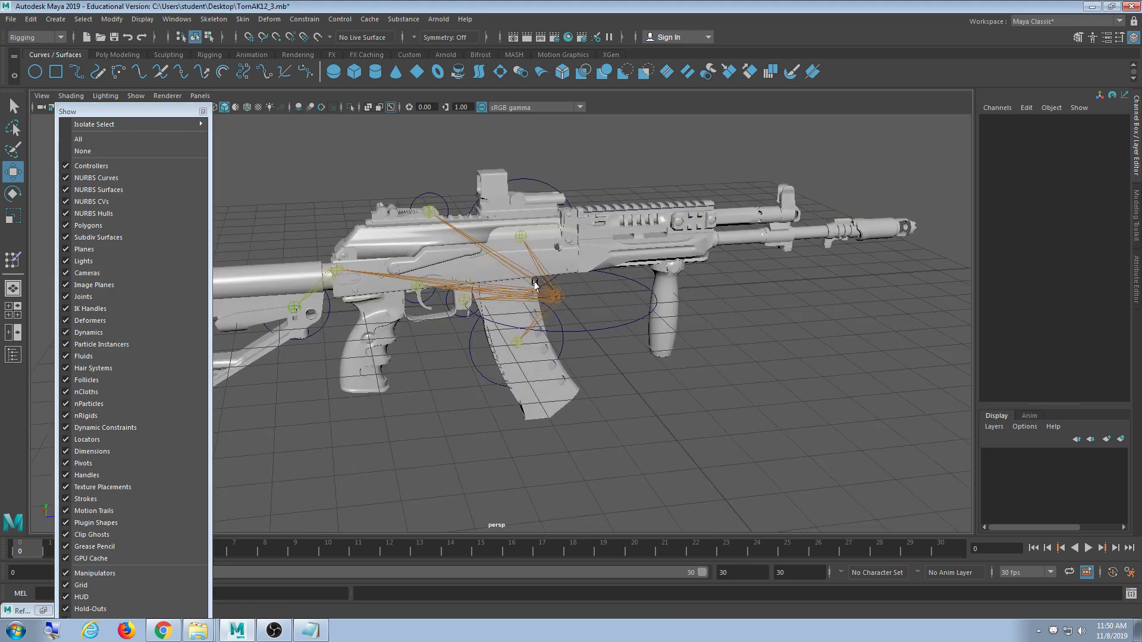
left_click_drag(534, 286, 482, 285, "alt")
left_click(88, 225)
scroll(490, 305, "up", 3)
middle_click_drag(483, 286, 511, 350, "alt")
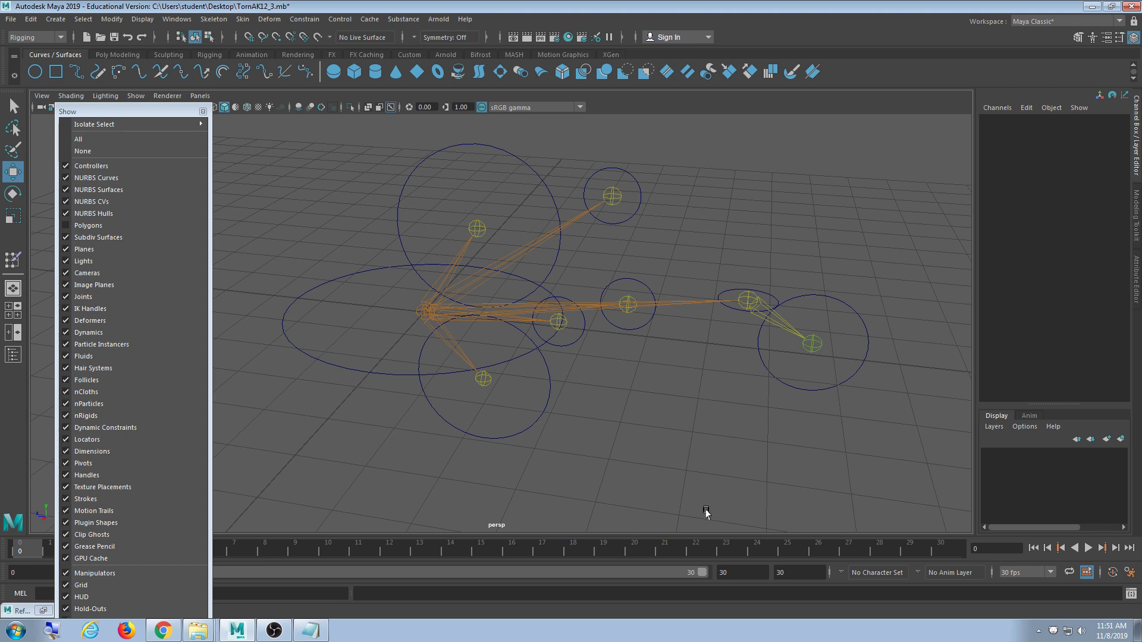
left_click(296, 21)
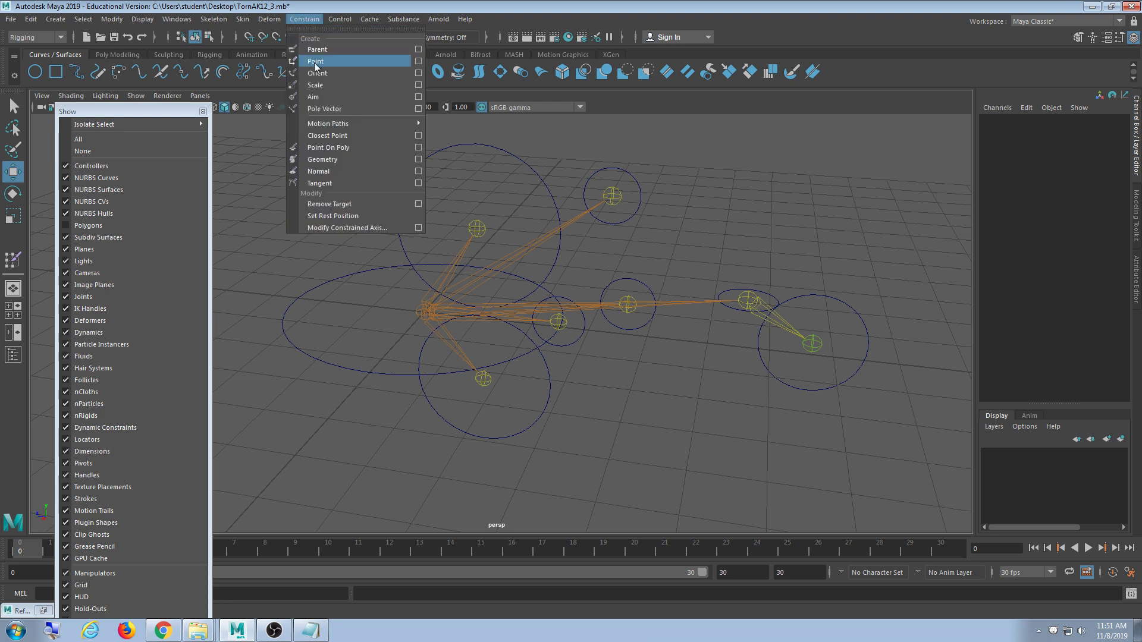
- Open the Parent Constraint options with Maintain Offset and dock them beside the rig
left_click(419, 50)
left_click_drag(291, 51, 948, 45)
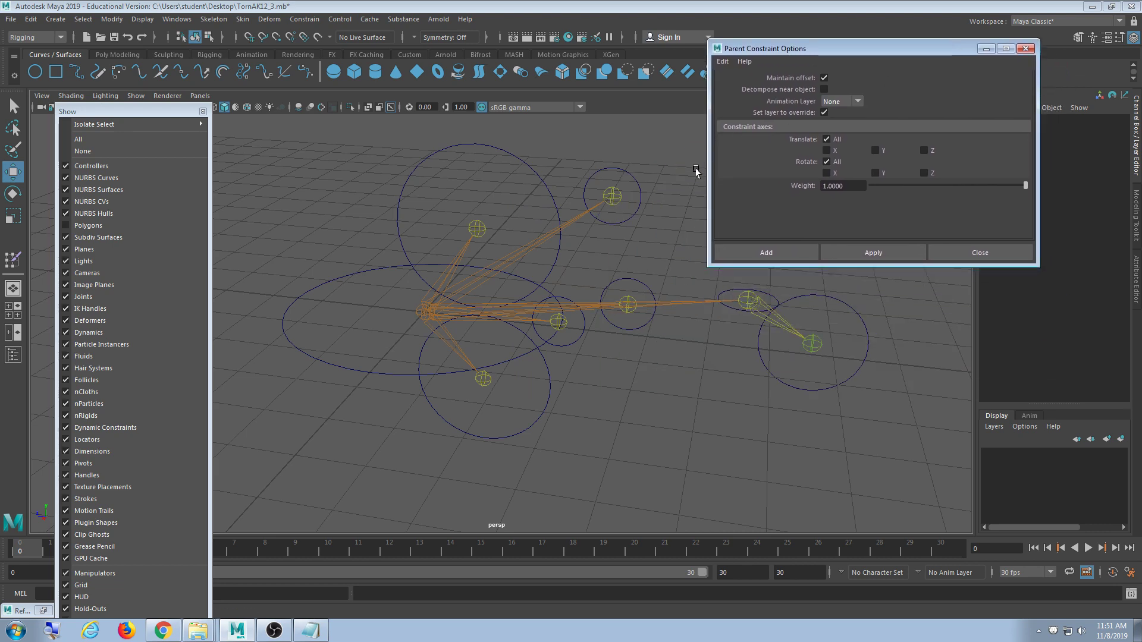
middle_click_drag(600, 293, 584, 352, "alt")
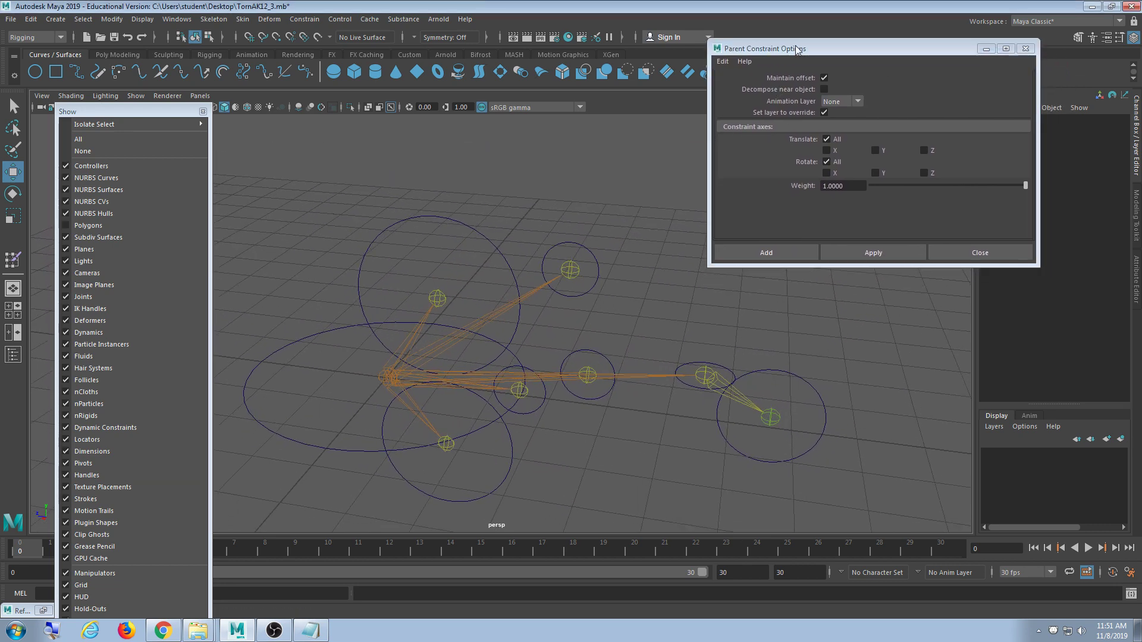
left_click_drag(798, 48, 771, 52)
middle_click_drag(626, 265, 633, 217, "alt")
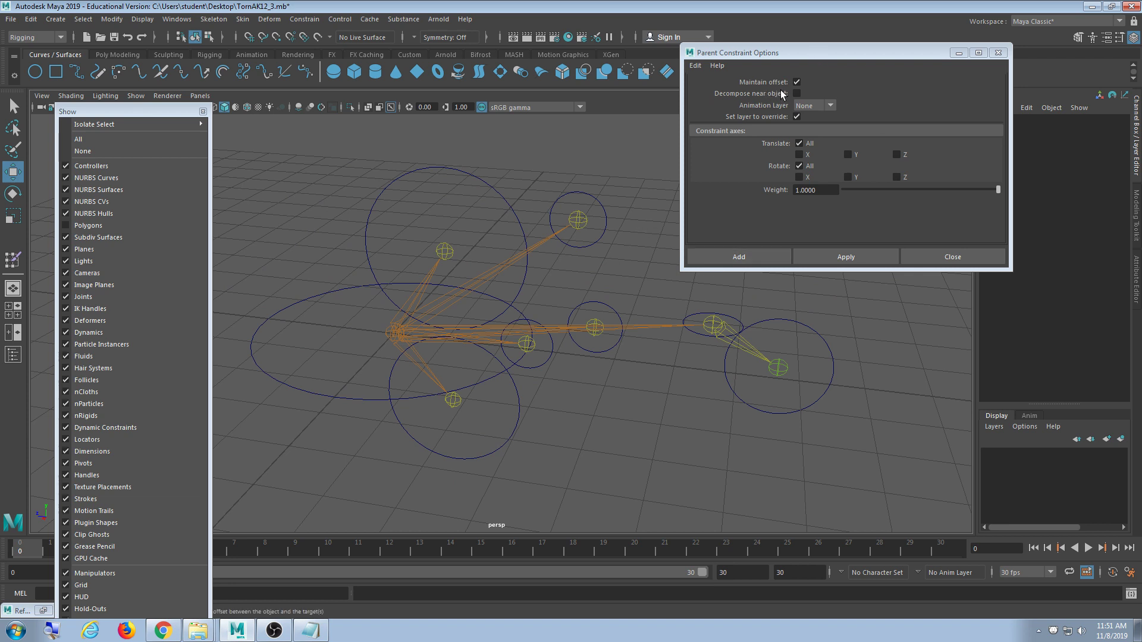
- Parent-constrain the ButtStockPart and ButtStock joints to their rear controllers
left_click_drag(806, 386, 824, 487)
middle_click_drag(856, 452, 733, 423, "alt")
key("y")
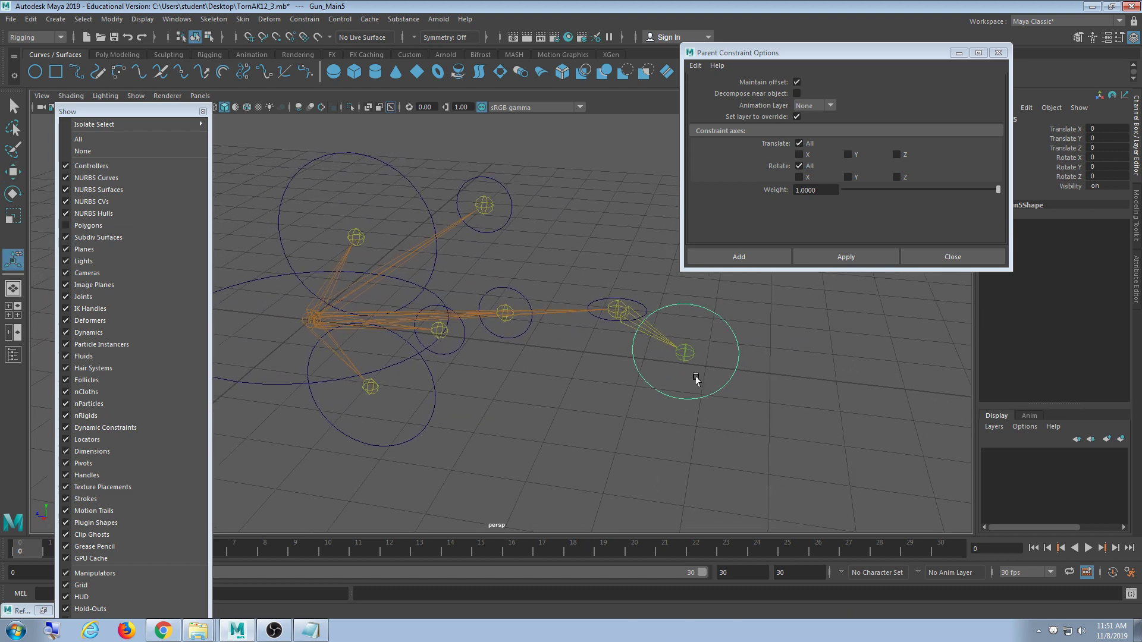
left_click(764, 378)
left_click_drag(758, 324, 724, 410)
left_click(687, 360, "shift")
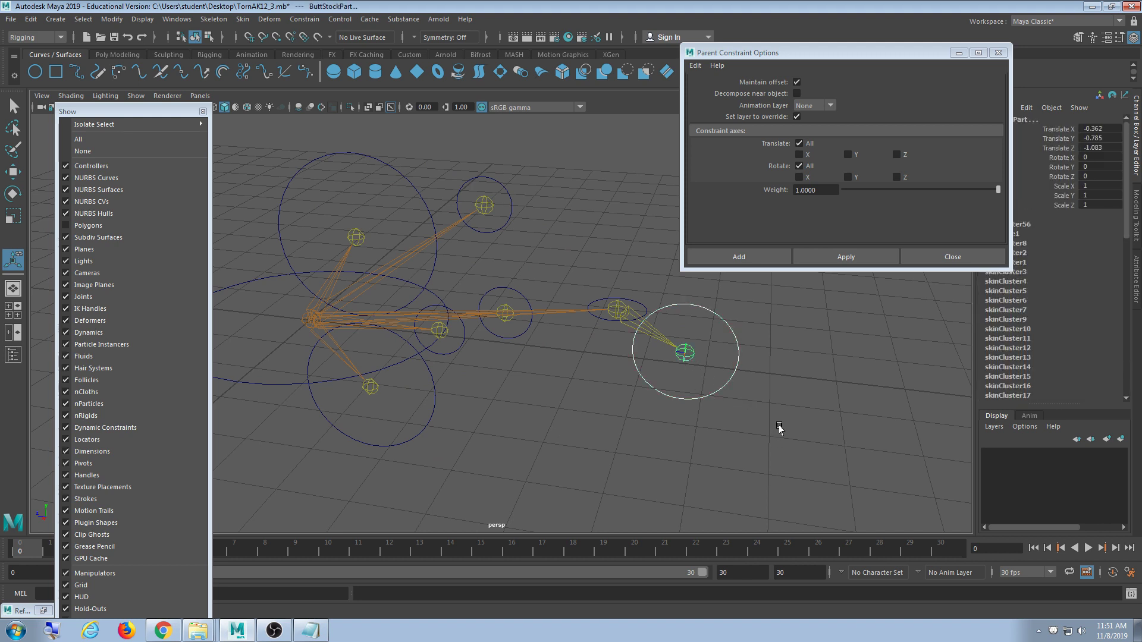
left_click(847, 258)
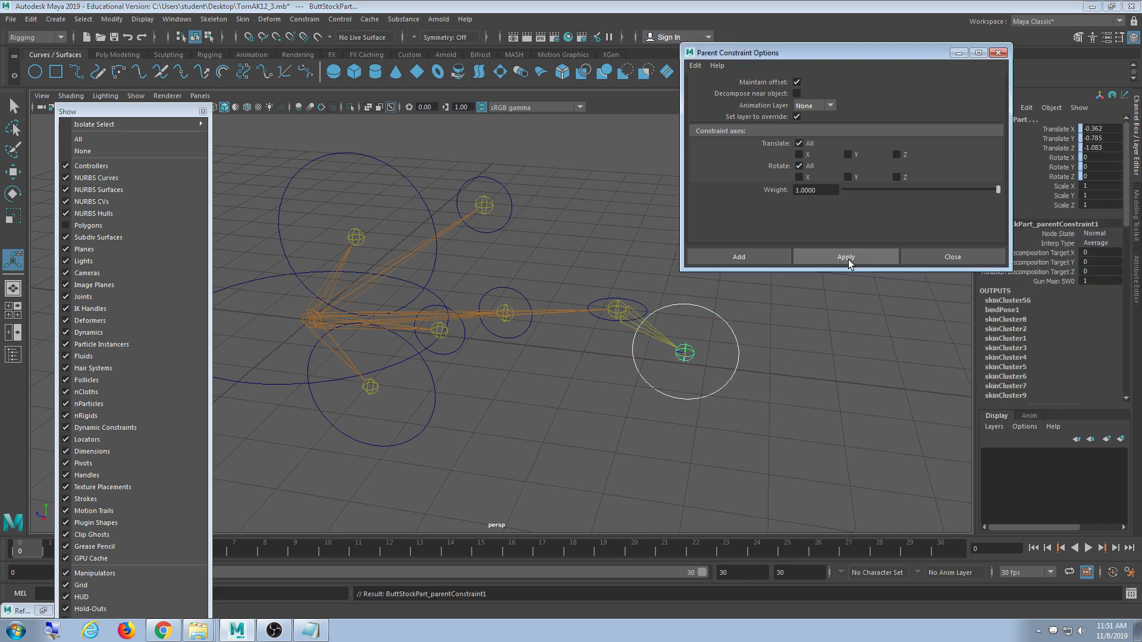
left_click(615, 313)
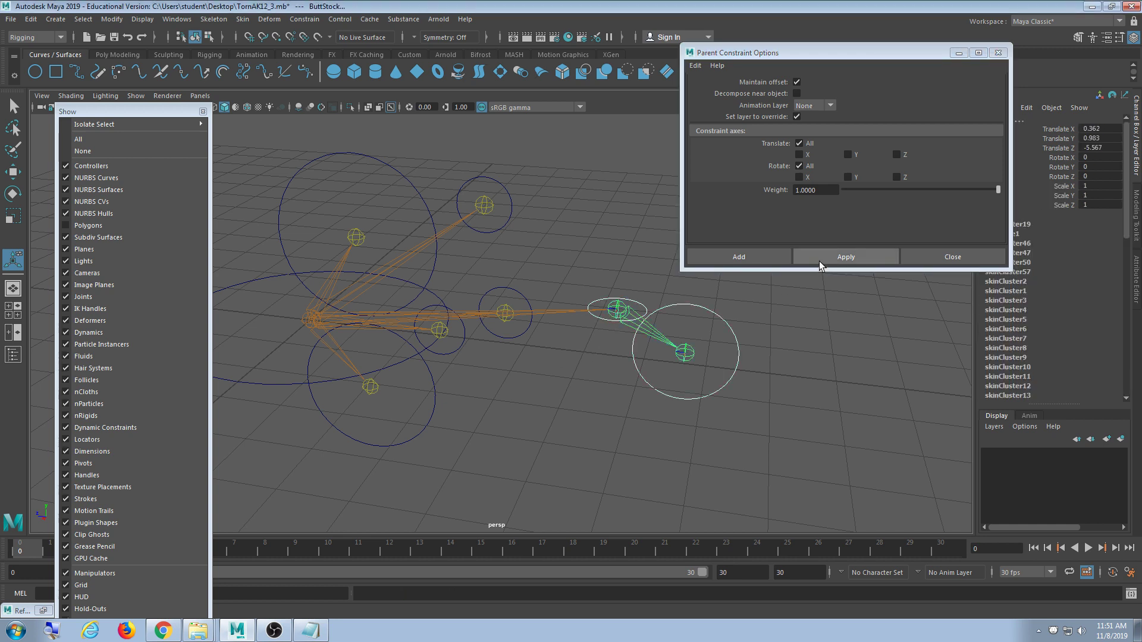
left_click(819, 260)
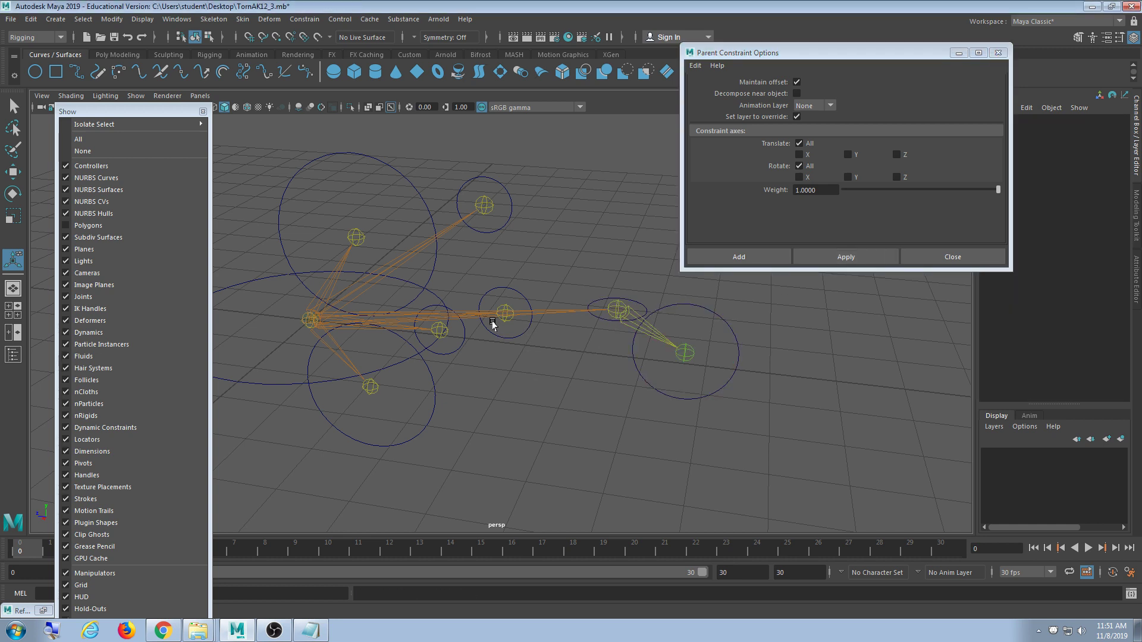
- Constrain the trigger, sight, middle and lower joints to their surrounding circles
left_click(512, 335)
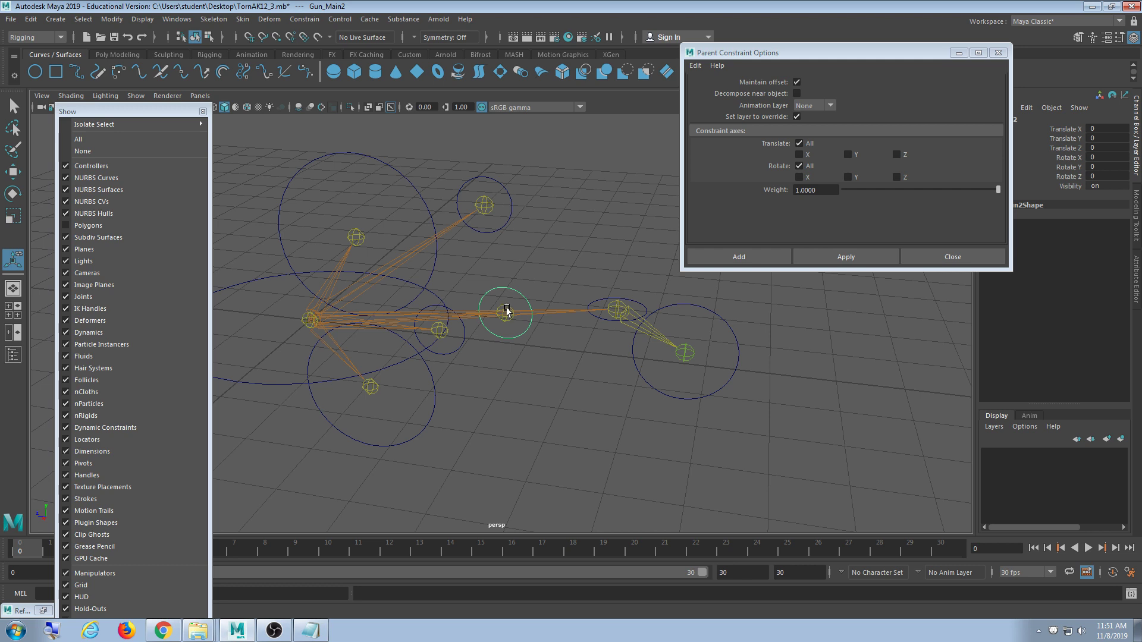
left_click(816, 256)
left_click(510, 220)
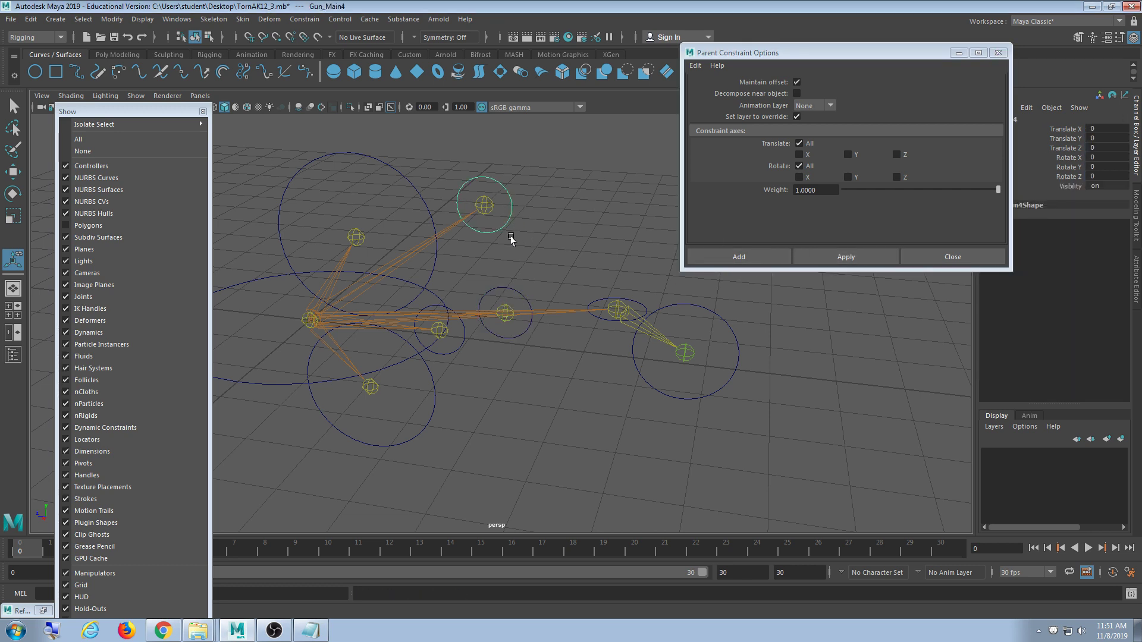
left_click(484, 205, "shift")
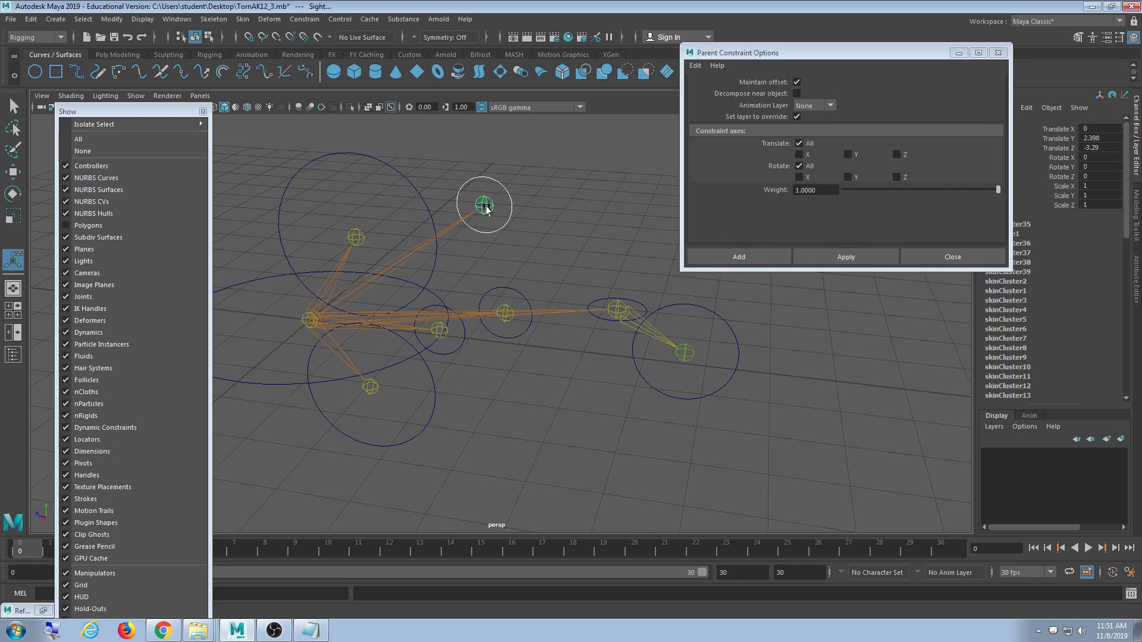
left_click(826, 259)
left_click(453, 352)
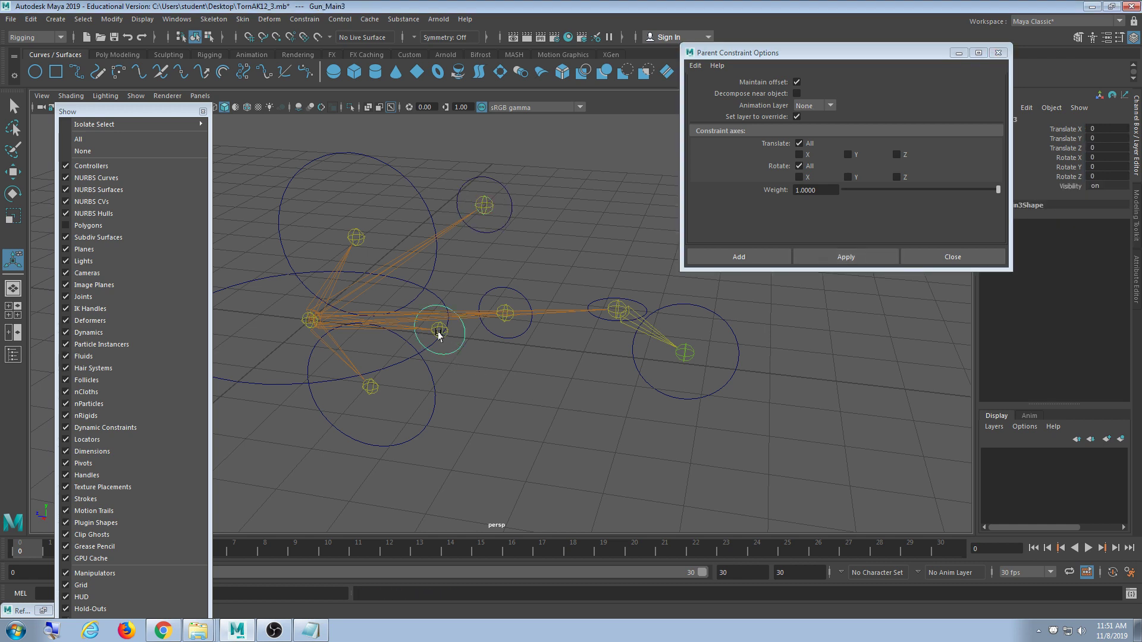
left_click(439, 332, "shift")
left_click(816, 259)
left_click(381, 446)
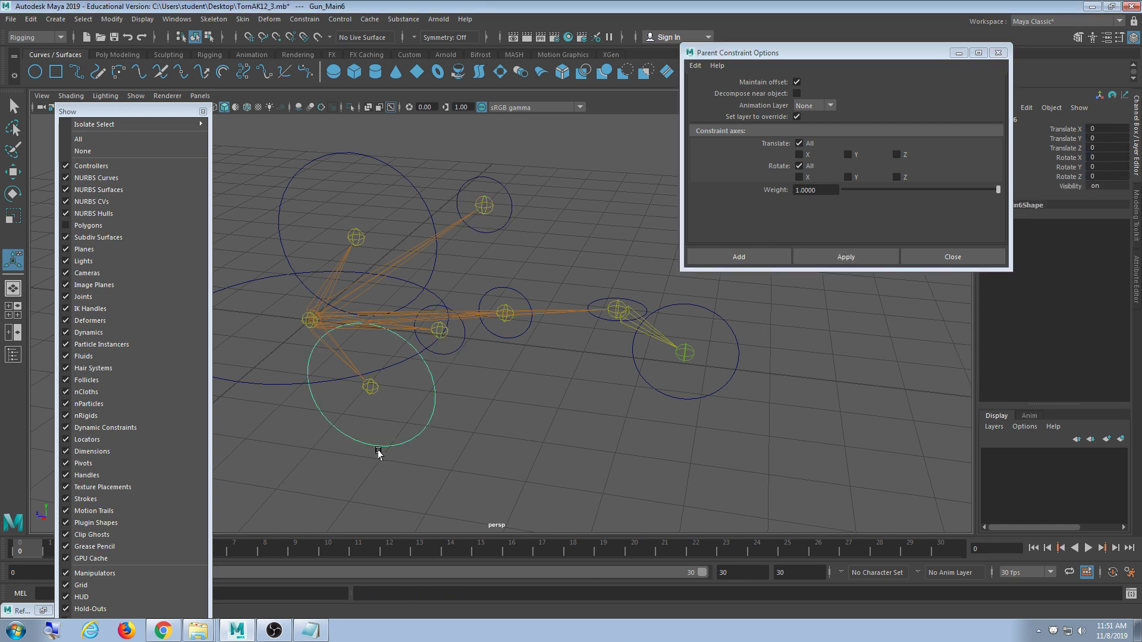
left_click(371, 387, "shift")
left_click(861, 258)
- Constrain the Bolt joint to the large upper circle and the root joint to the ellipse
left_click(427, 194)
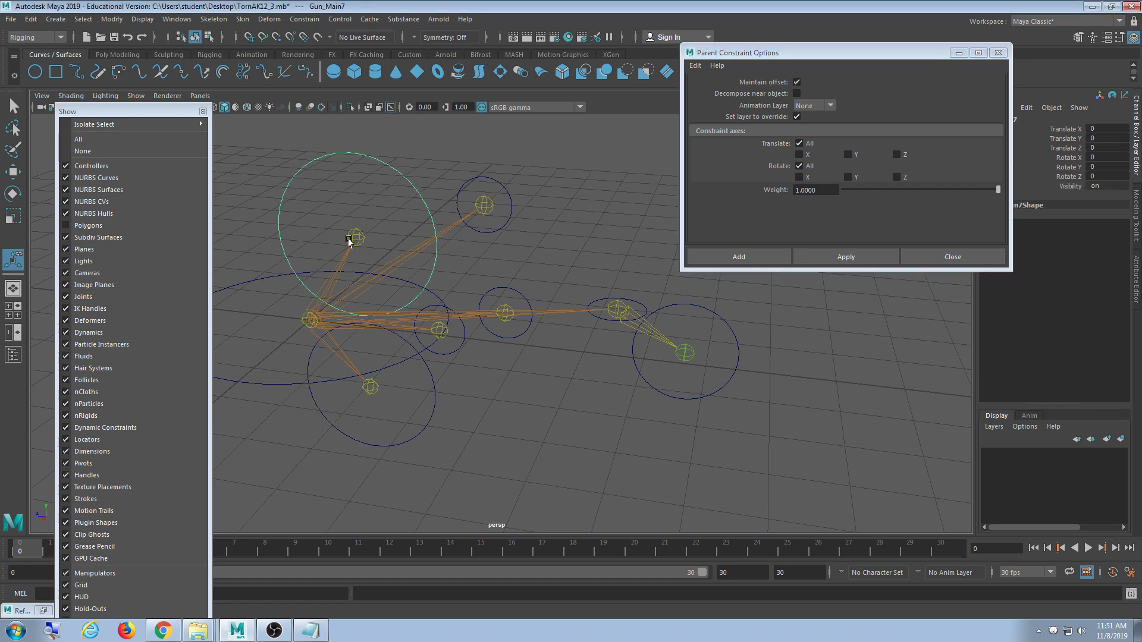
left_click(361, 235, "shift")
left_click(818, 256)
middle_click_drag(262, 404, 430, 378, "alt")
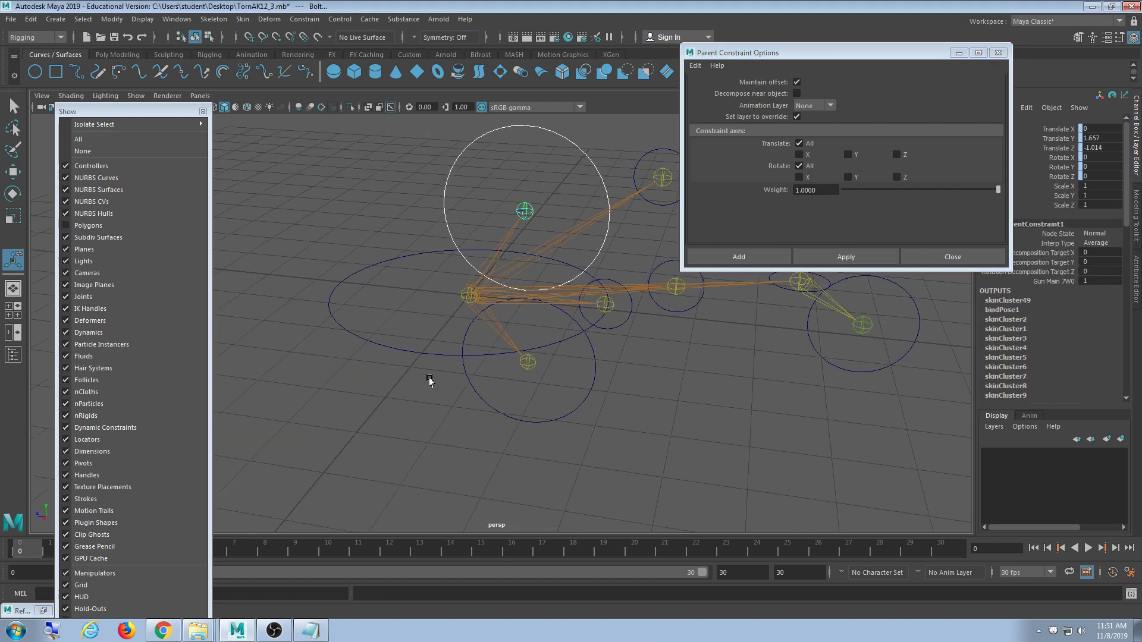
left_click(421, 348)
left_click(470, 295, "shift")
left_click(818, 257)
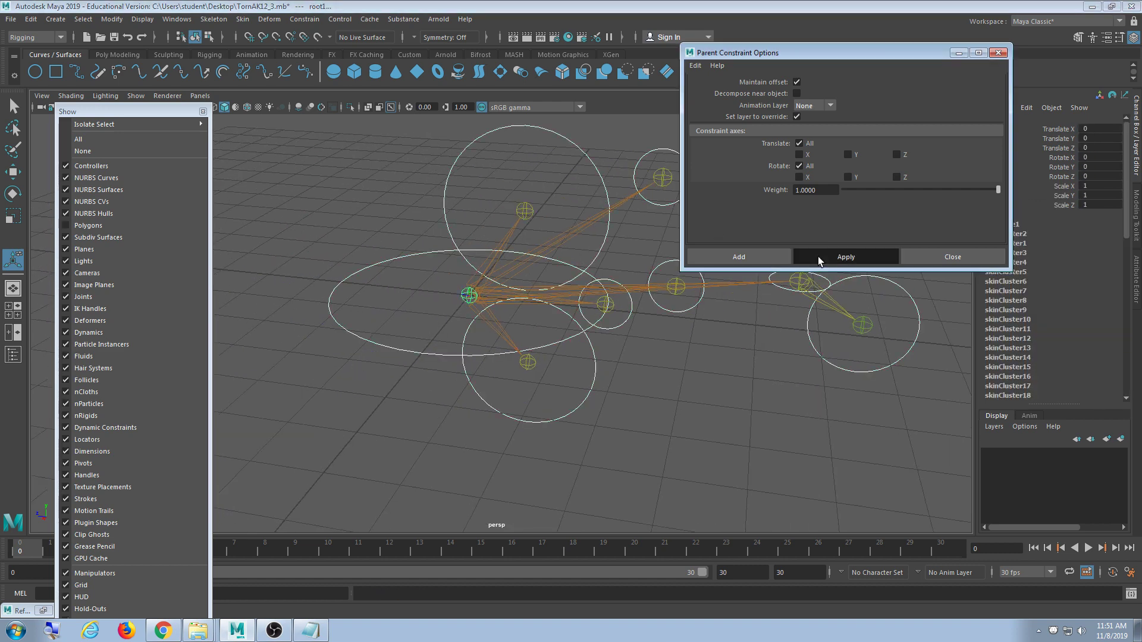
left_click_drag(400, 295, 372, 350)
- Test-move the whole rig, undo it, and reselect the root controller curves
key("w")
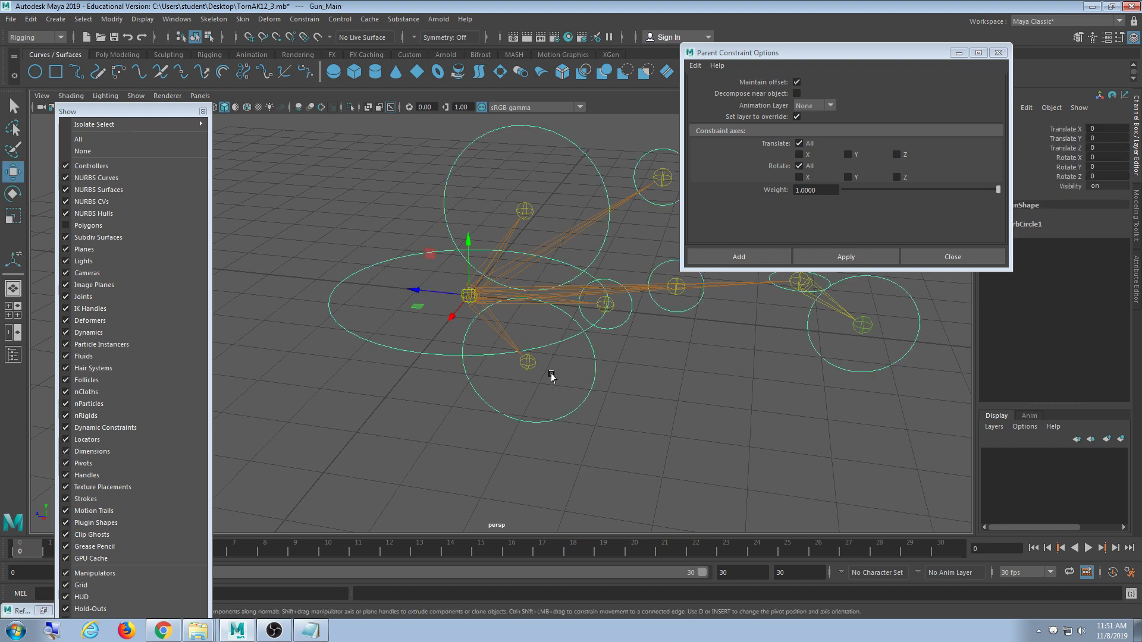
left_click_drag(469, 295, 516, 331)
key("ctrl+z")
right_click_drag(487, 391, 423, 445, "alt")
middle_click_drag(423, 445, 454, 419, "alt")
left_click(424, 315)
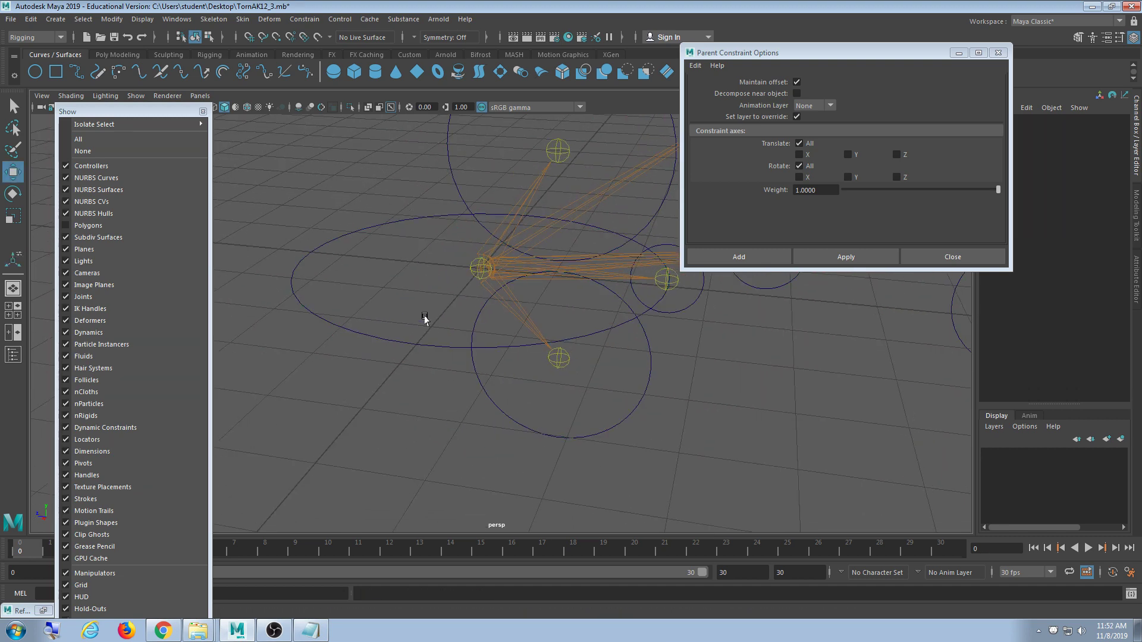
left_click_drag(424, 317, 402, 351)
key("y")
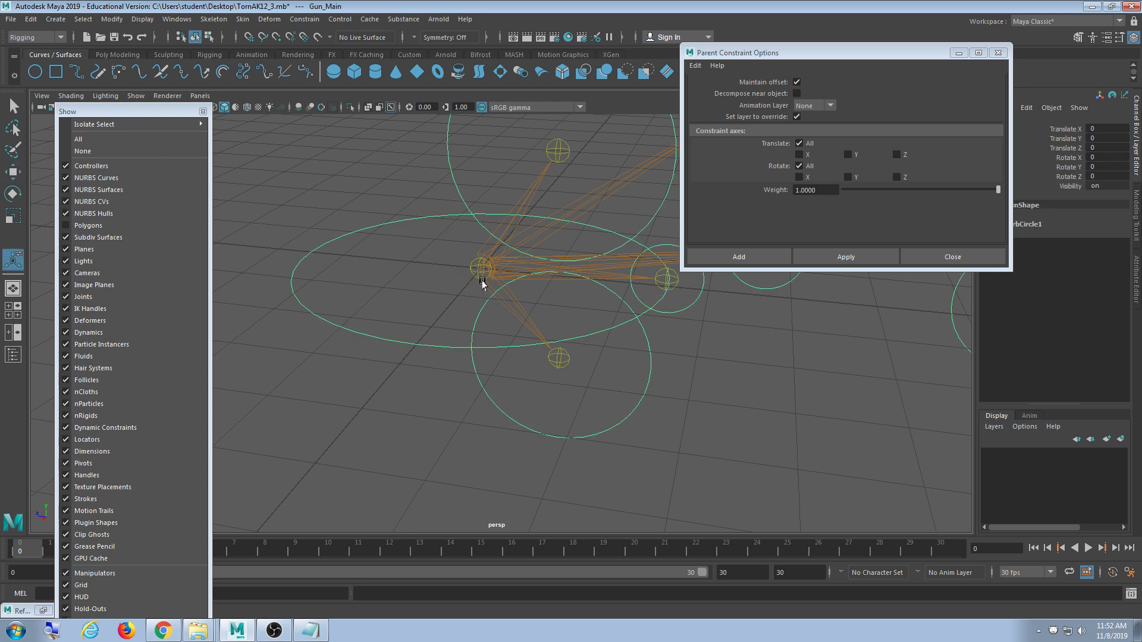
left_click(481, 269, "shift")
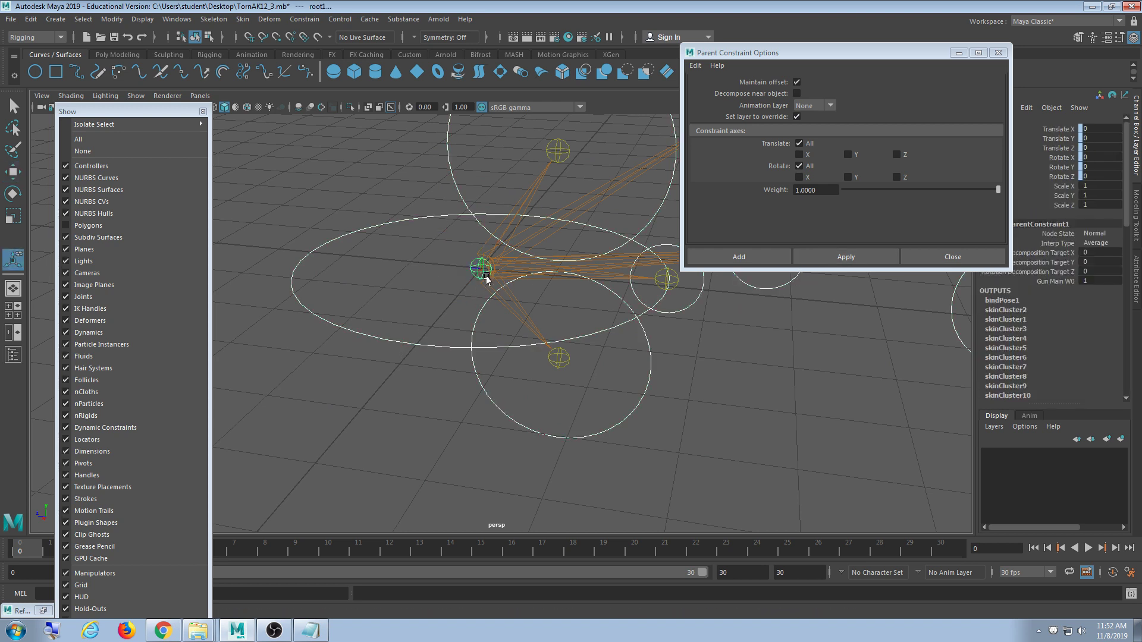
key("ctrl+z")
- Move the root controller to check that the joints follow
key("w")
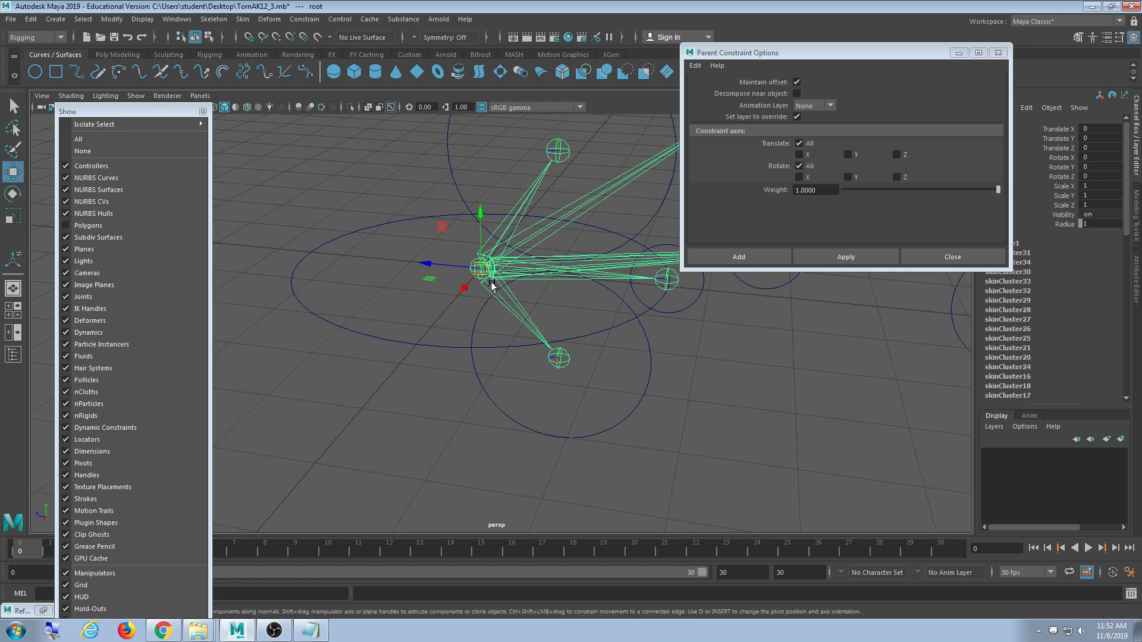
left_click_drag(492, 288, 555, 250)
key("ctrl+z")
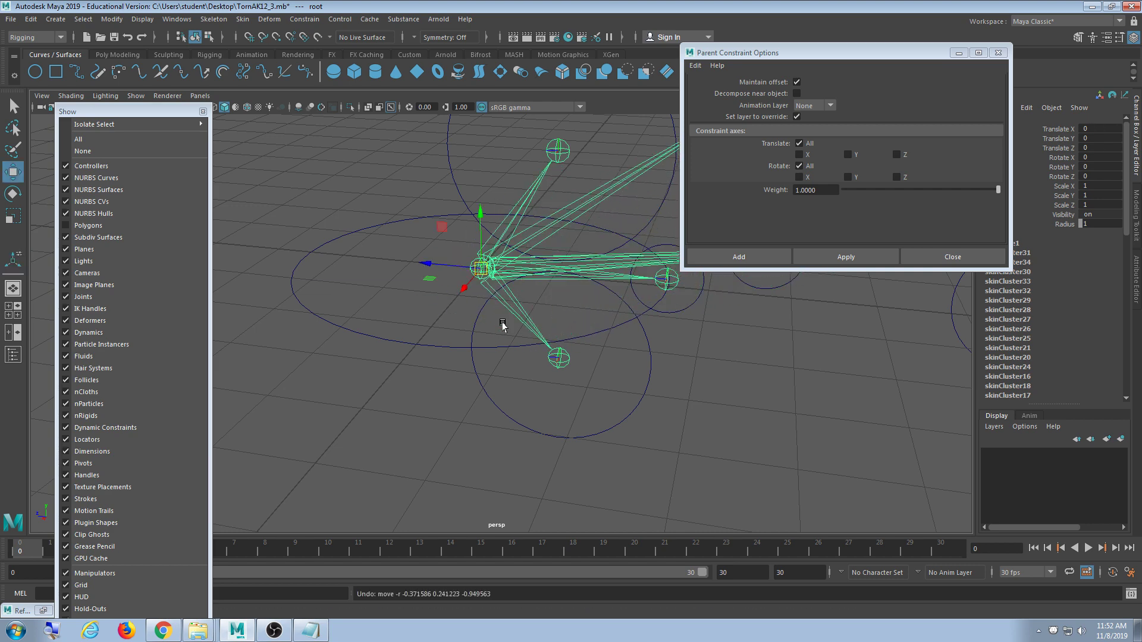
left_click_drag(483, 280, 538, 292)
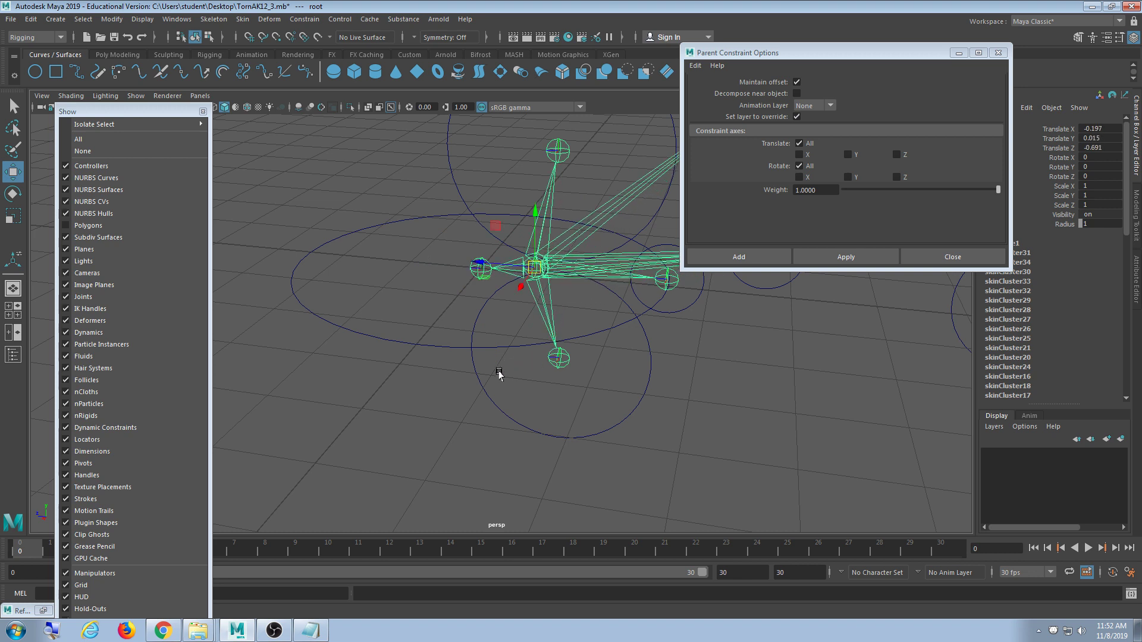
scroll(499, 373, "up", 2)
- Switch the selection between the root1 controller and root joint, moving the constraint settings aside
left_click(466, 266)
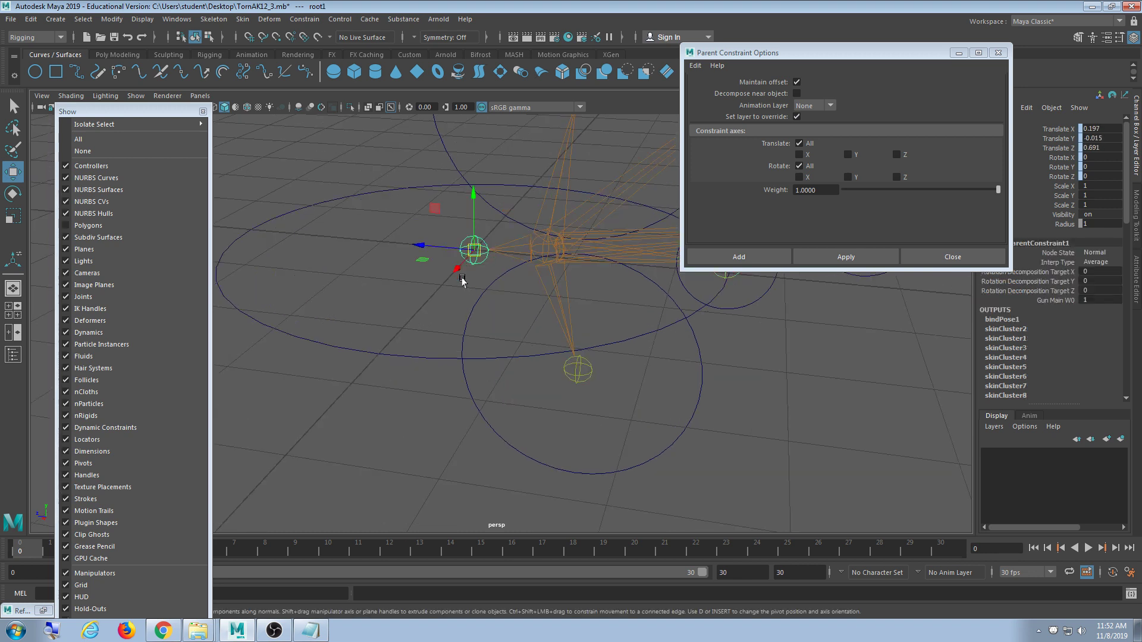
left_click_drag(785, 53, 719, 249)
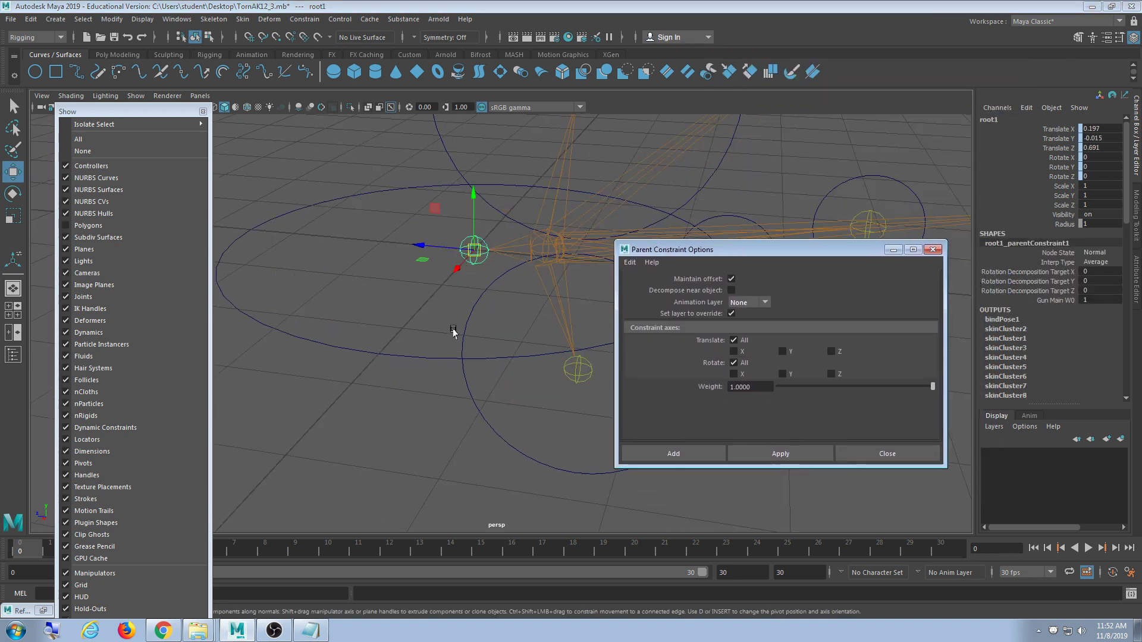
left_click(544, 253)
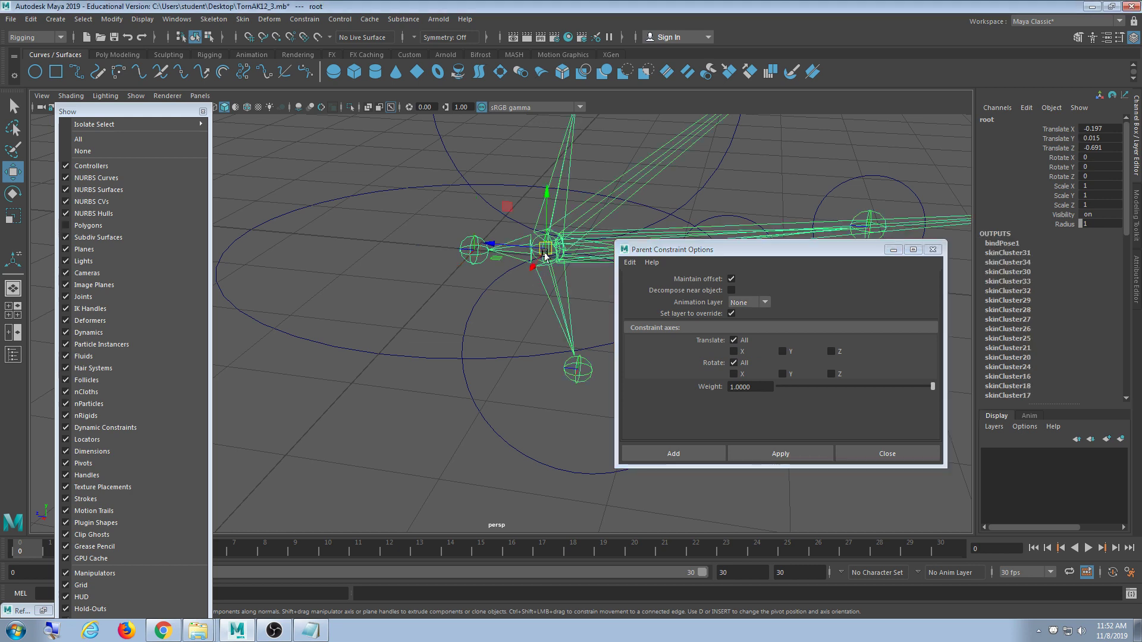
left_click(467, 264)
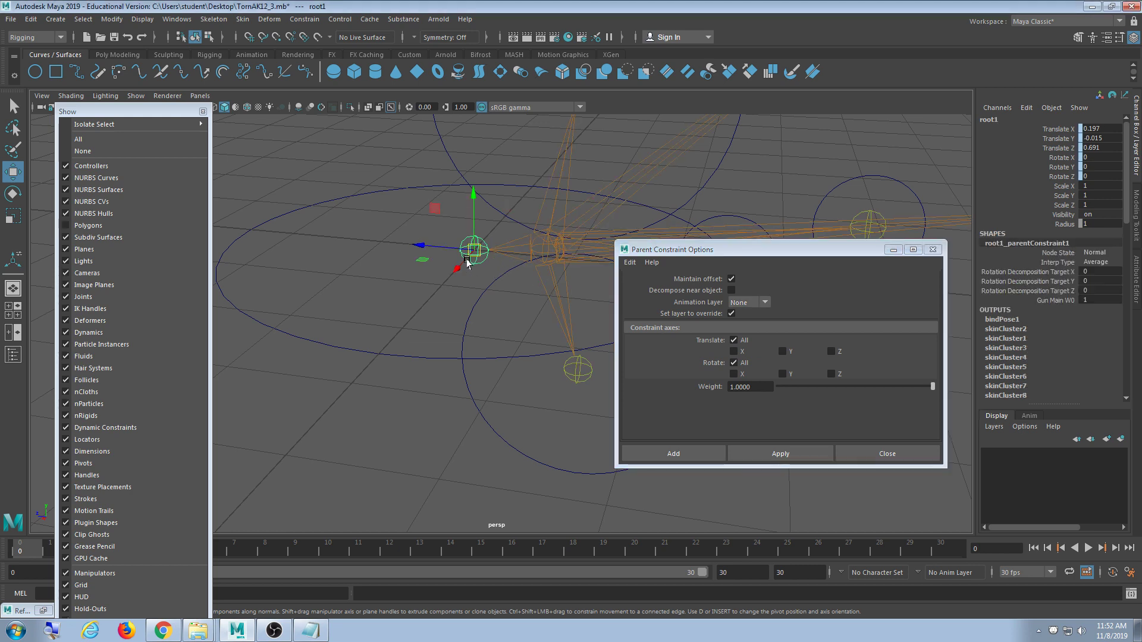
left_click(543, 249)
left_click(425, 400)
key("ctrl+z")
key("ctrl+z")
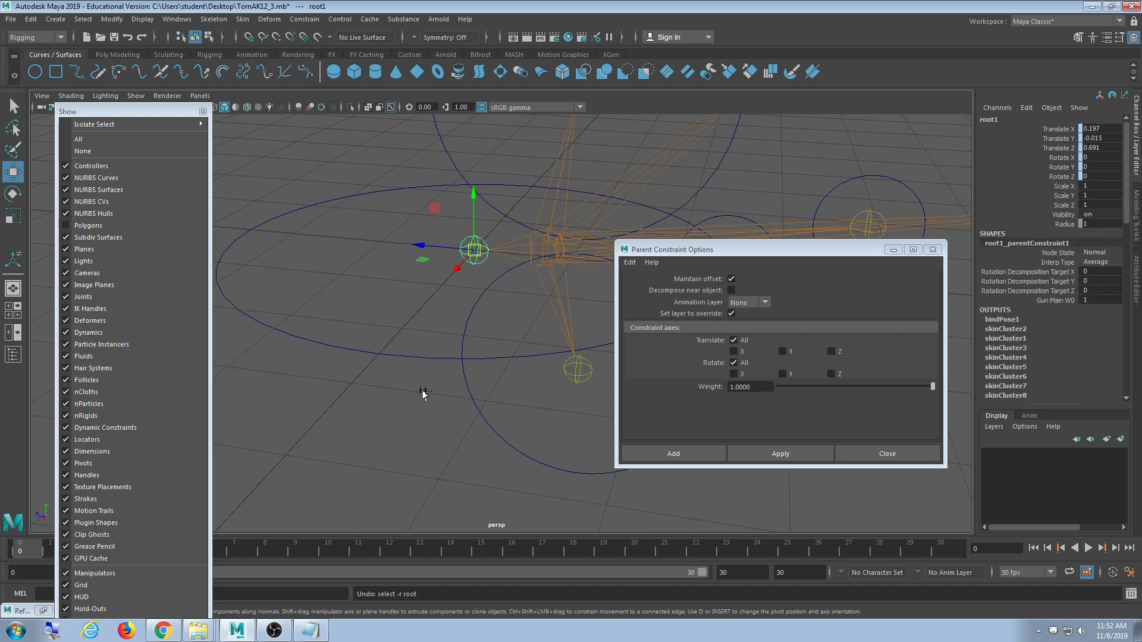
left_click_drag(726, 250, 739, 124)
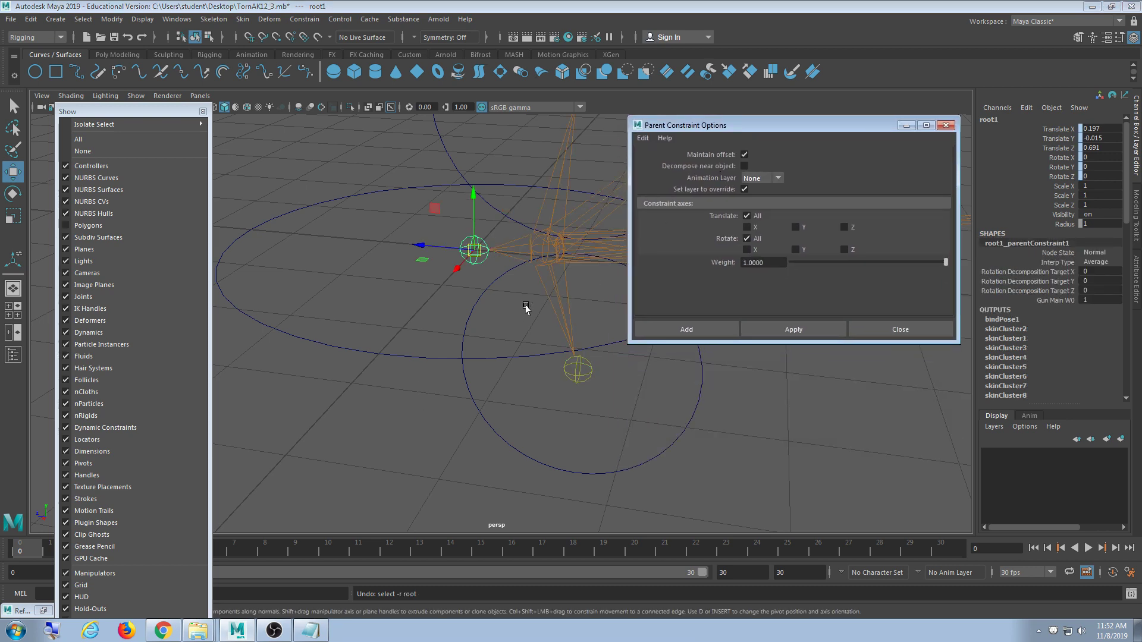
- Test-move Gun_Main, then undo until root's translation returns to 0
left_click(480, 315)
left_click_drag(480, 256, 501, 247)
key("ctrl+z")
key("ctrl+z")
key("ctrl+z")
key("ctrl+z")
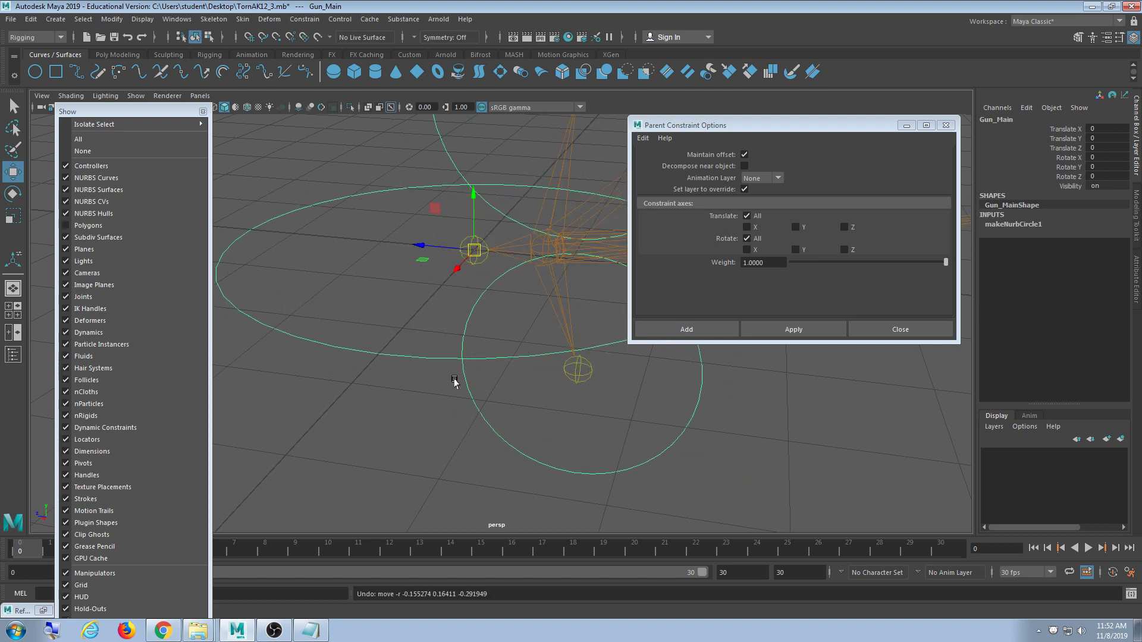
key("ctrl+z")
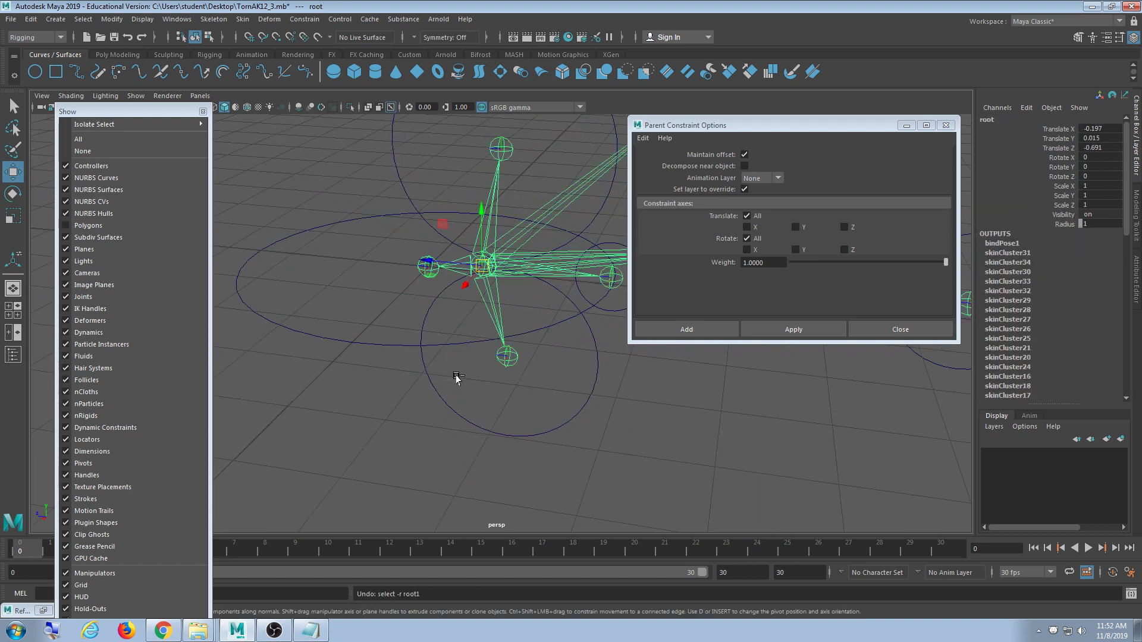
left_click_drag(390, 390, 433, 423, "alt")
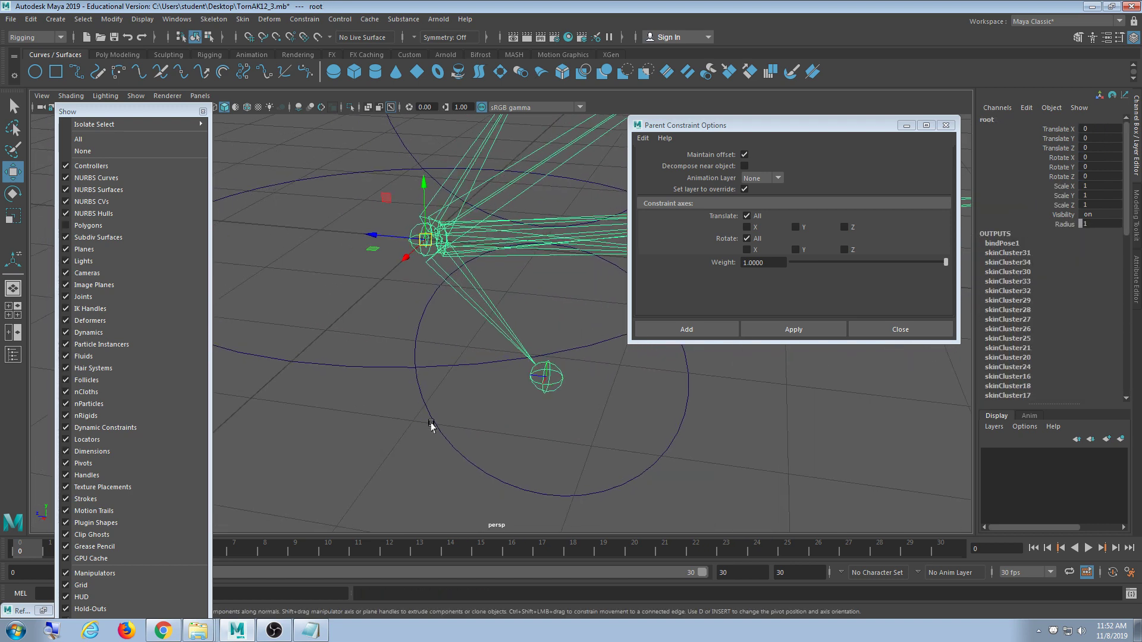
left_click(202, 19)
- Open Hypergraph: Hierarchy and zoom the graph until the TornAK12, root and Gun_Main names are readable
mouse_move(177, 19)
mouse_move(209, 62)
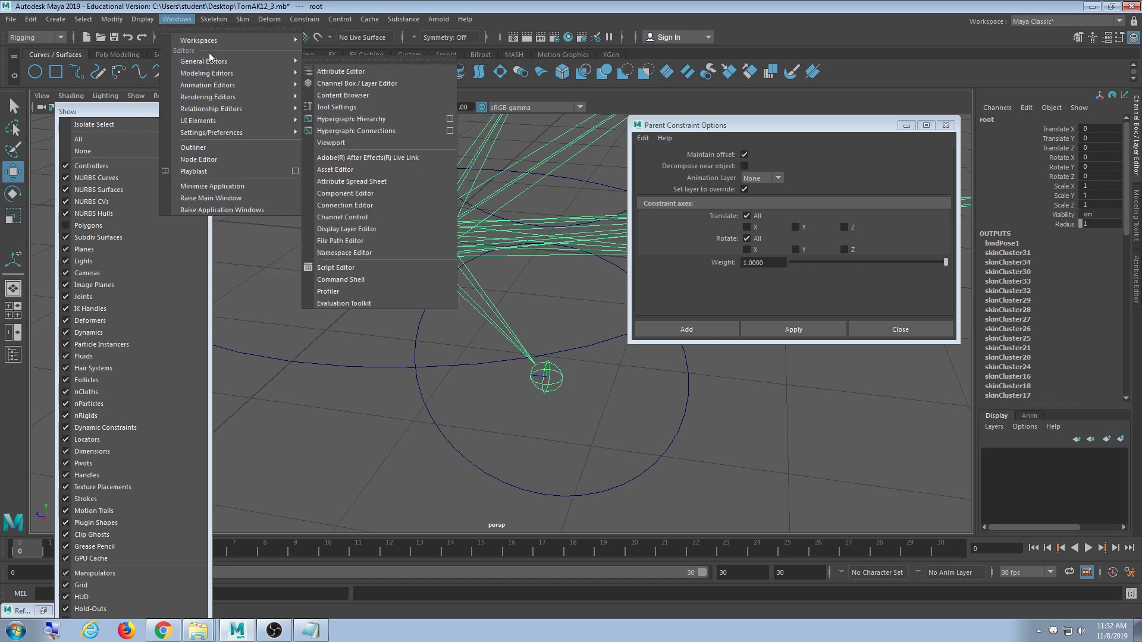
left_click(351, 119)
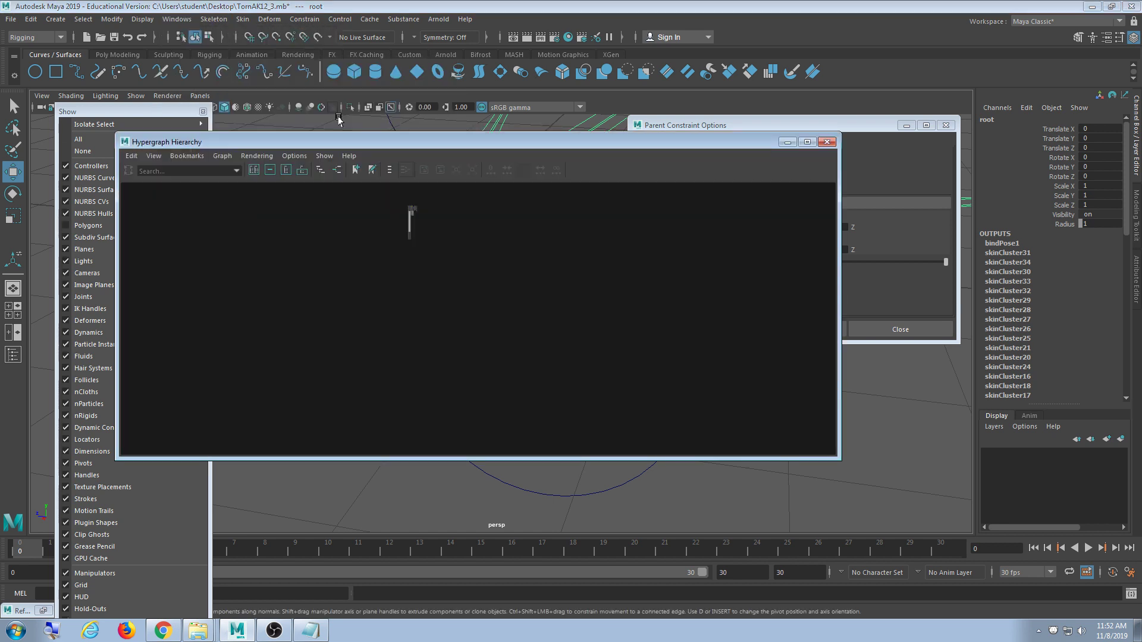
middle_click_drag(433, 255, 491, 322, "alt")
scroll(469, 322, "up", 5)
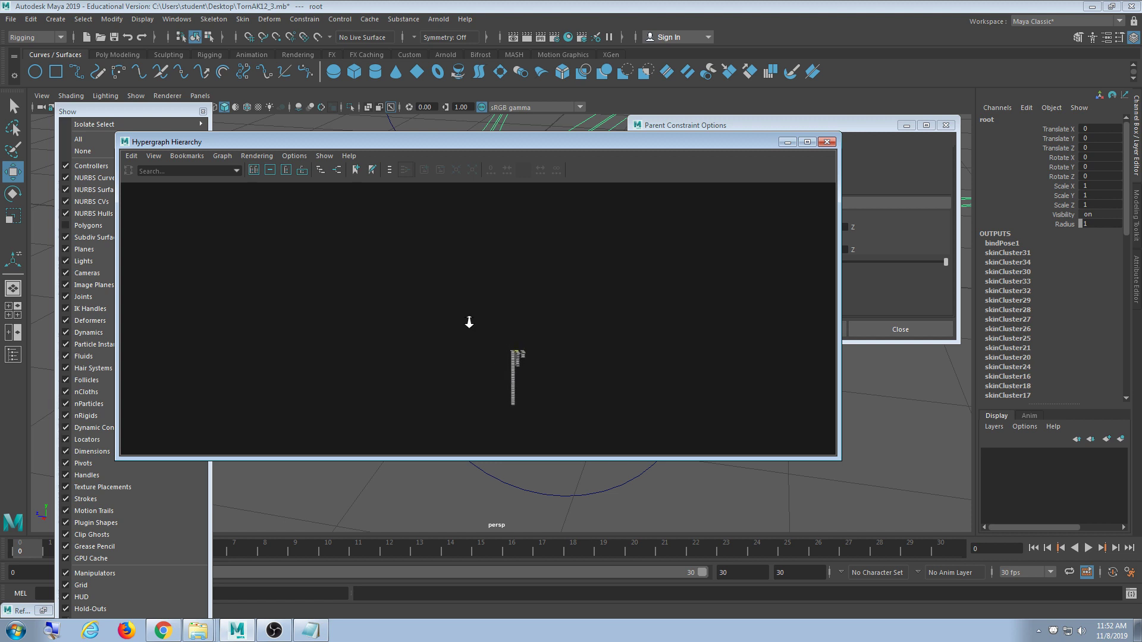
middle_click_drag(561, 374, 498, 314, "alt")
scroll(498, 311, "up", 5)
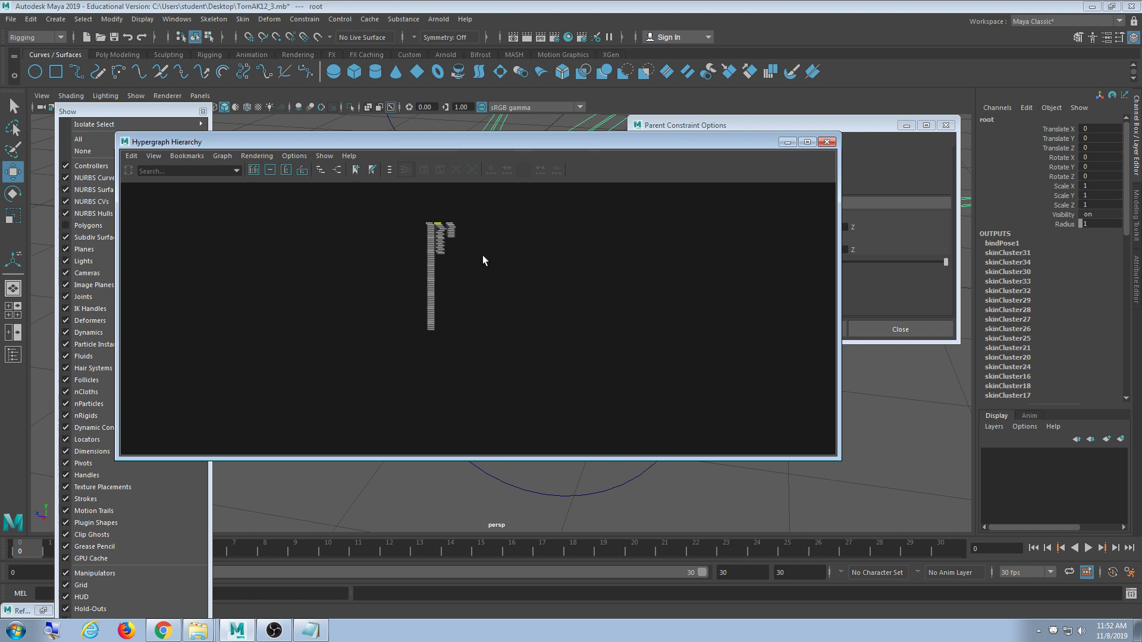
scroll(462, 264, "up", 8)
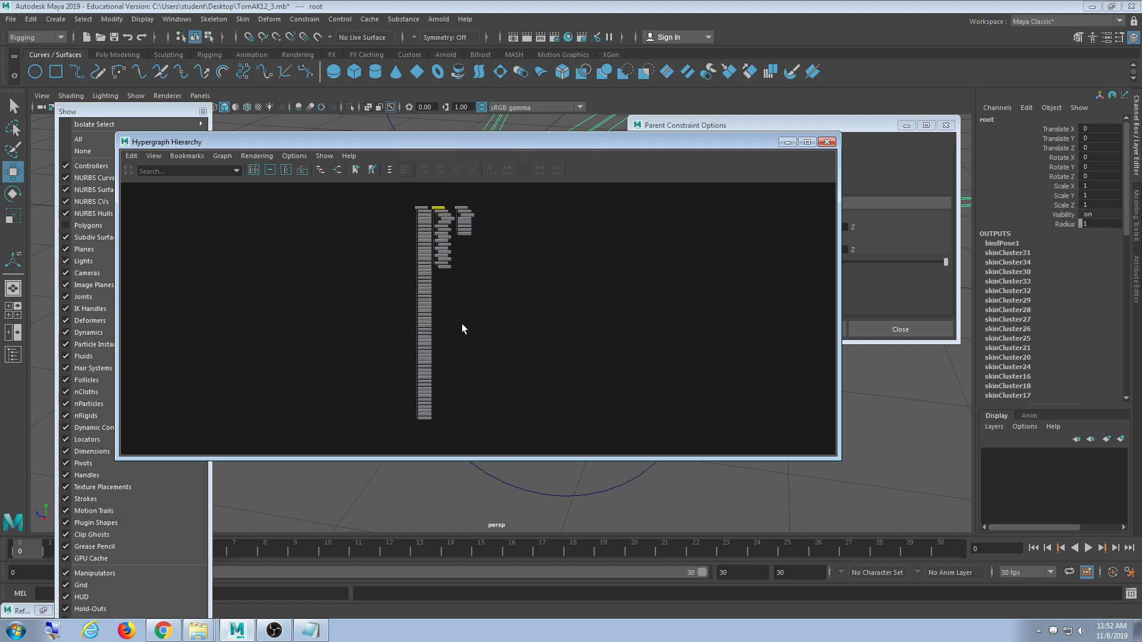
middle_click_drag(472, 246, 486, 301, "alt")
scroll(480, 306, "up", 6)
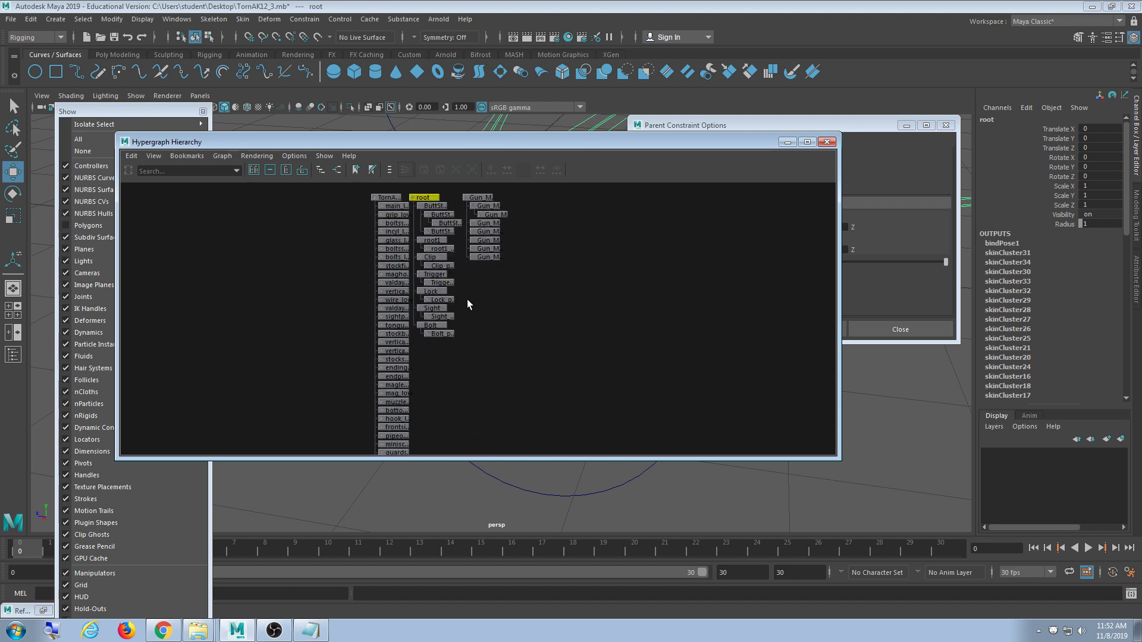
scroll(453, 330, "up", 5)
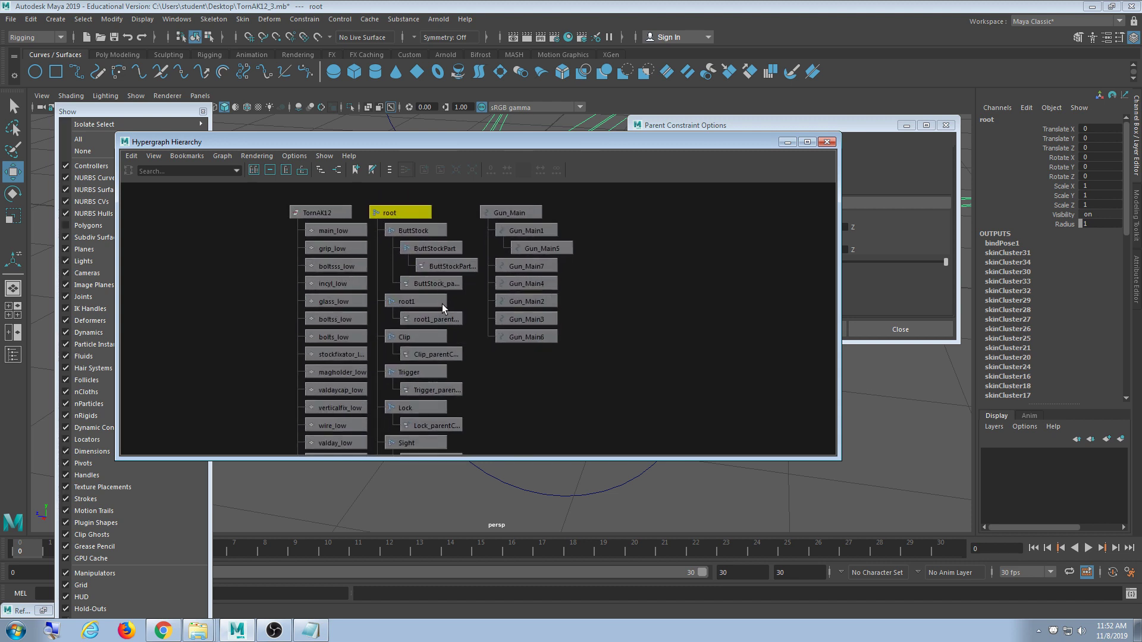
scroll(466, 356, "down", 1)
middle_click_drag(466, 355, 456, 299, "alt")
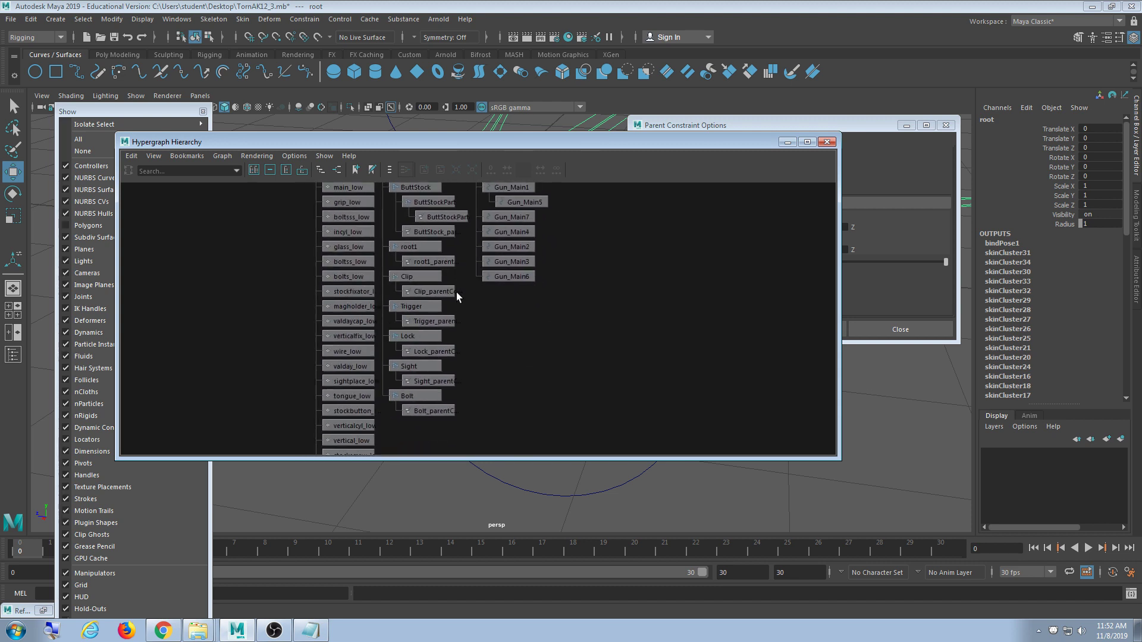
- Reposition the Hypergraph window and select the root1 node
left_click(414, 246)
left_click_drag(427, 144, 603, 262)
middle_click_drag(669, 360, 615, 394, "alt")
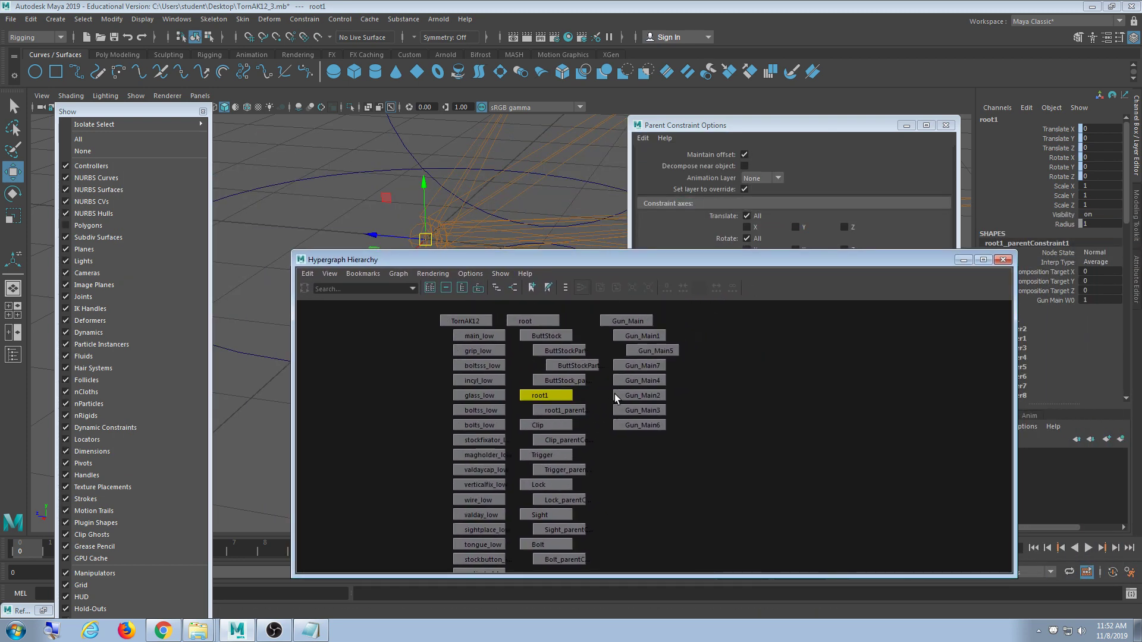
left_click(535, 321)
left_click(543, 395)
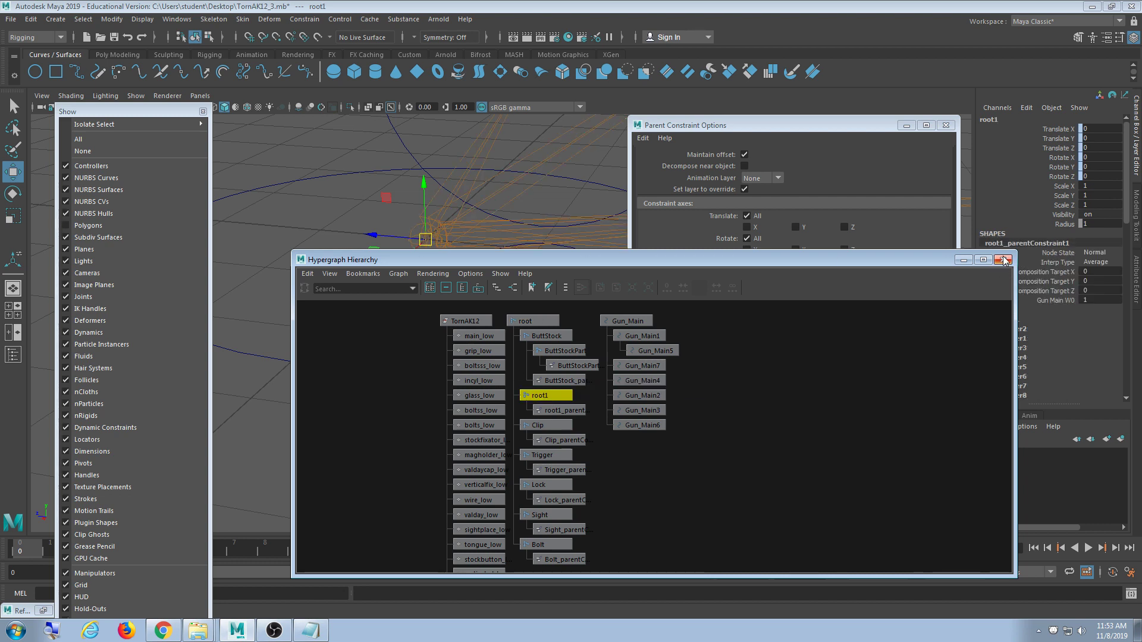
- Narrow the Hypergraph, frame the rig, and test-move Gun_Main before undoing
left_click_drag(293, 324, 598, 325)
middle_click_drag(504, 294, 436, 295, "alt")
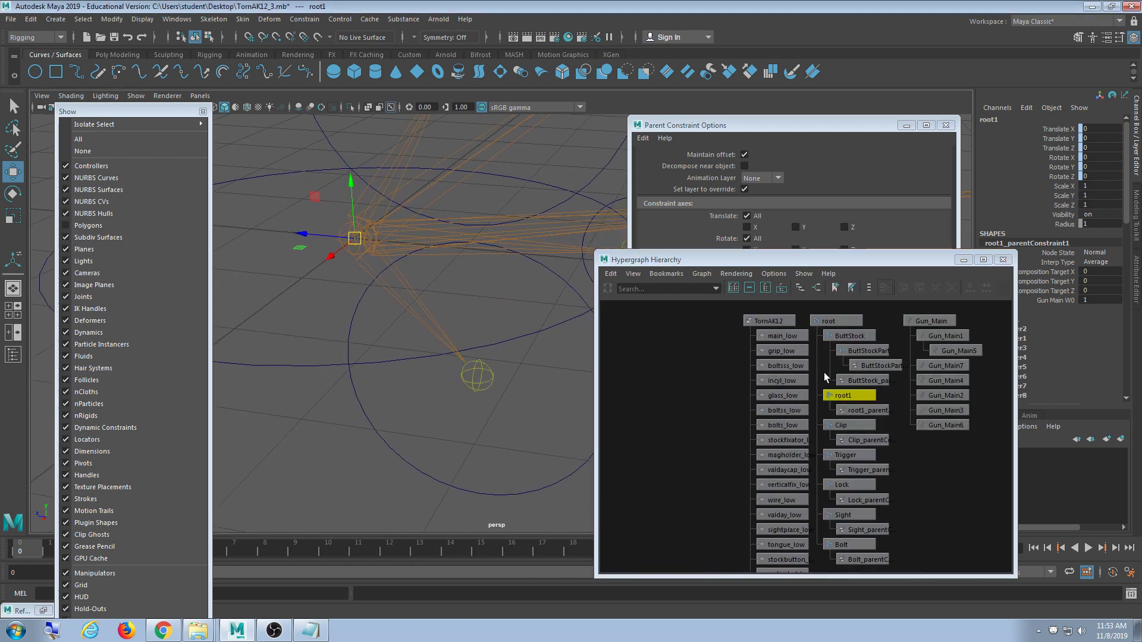
middle_click_drag(364, 368, 422, 370, "alt")
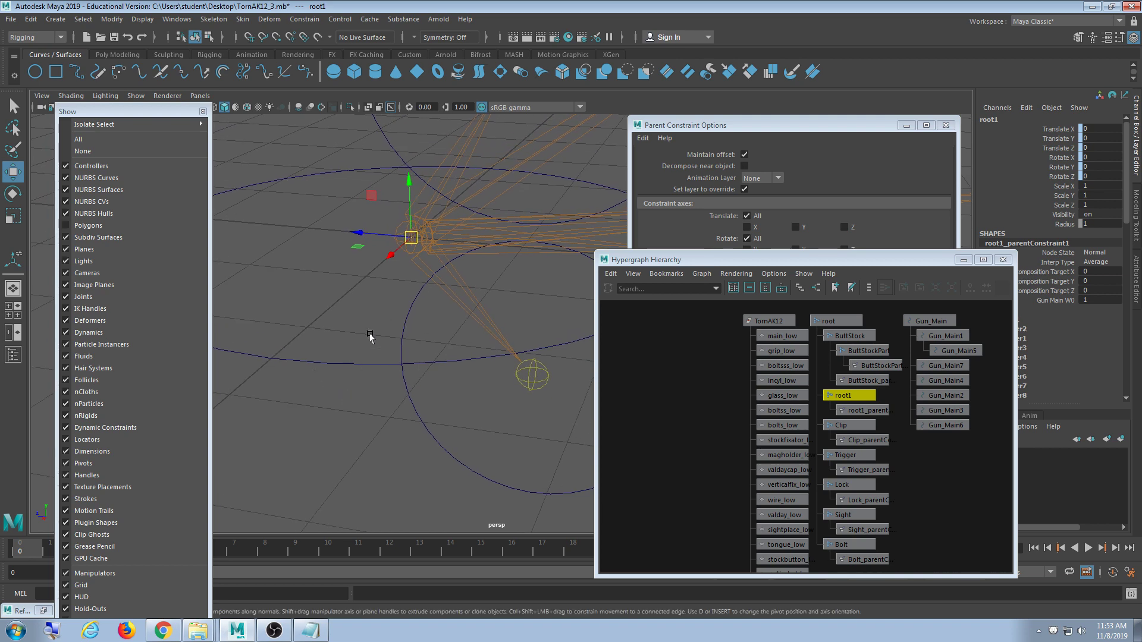
left_click(365, 363)
left_click_drag(411, 238, 446, 294)
key("ctrl+z")
- Parent-constrain root to the Gun_Main circle and close the constraint options
left_click(446, 239)
left_click(361, 363, "shift")
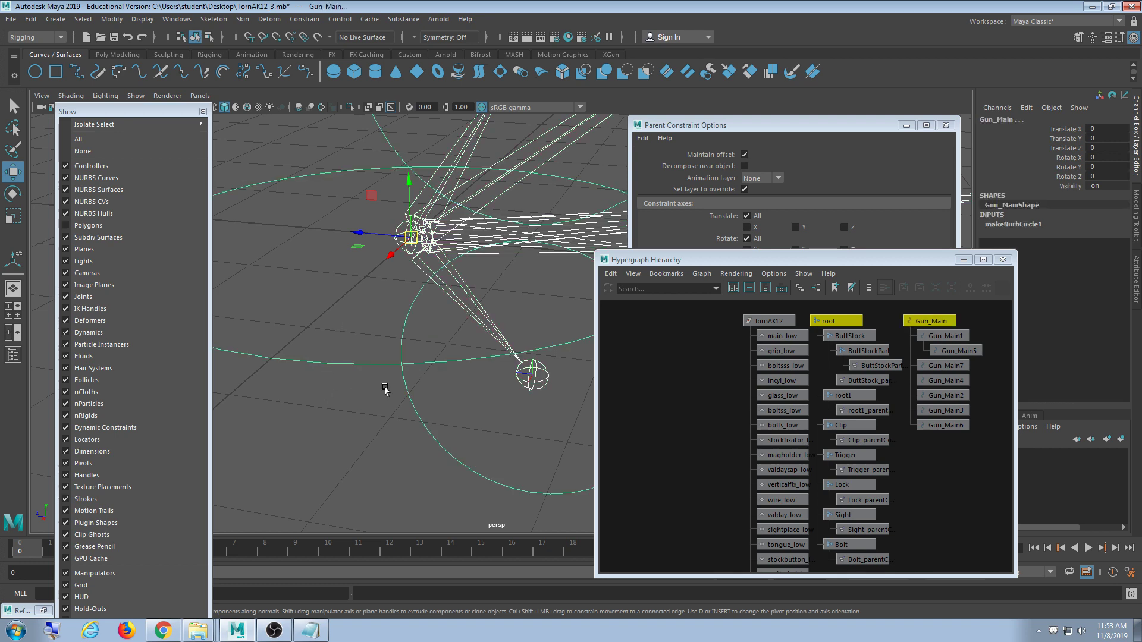
left_click(444, 235)
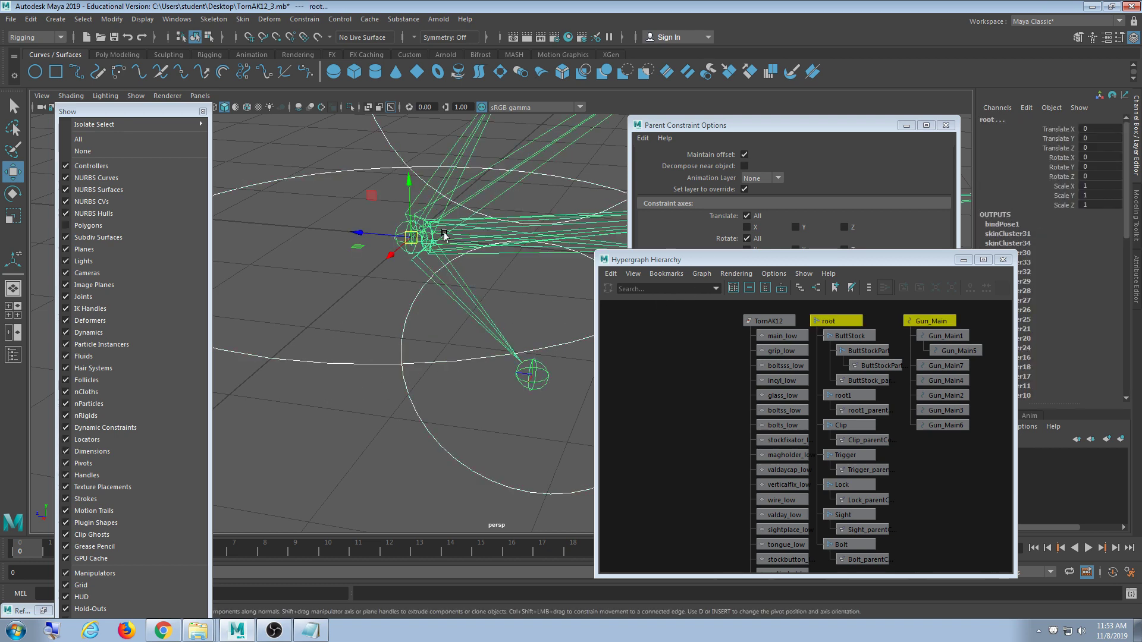
left_click(786, 127)
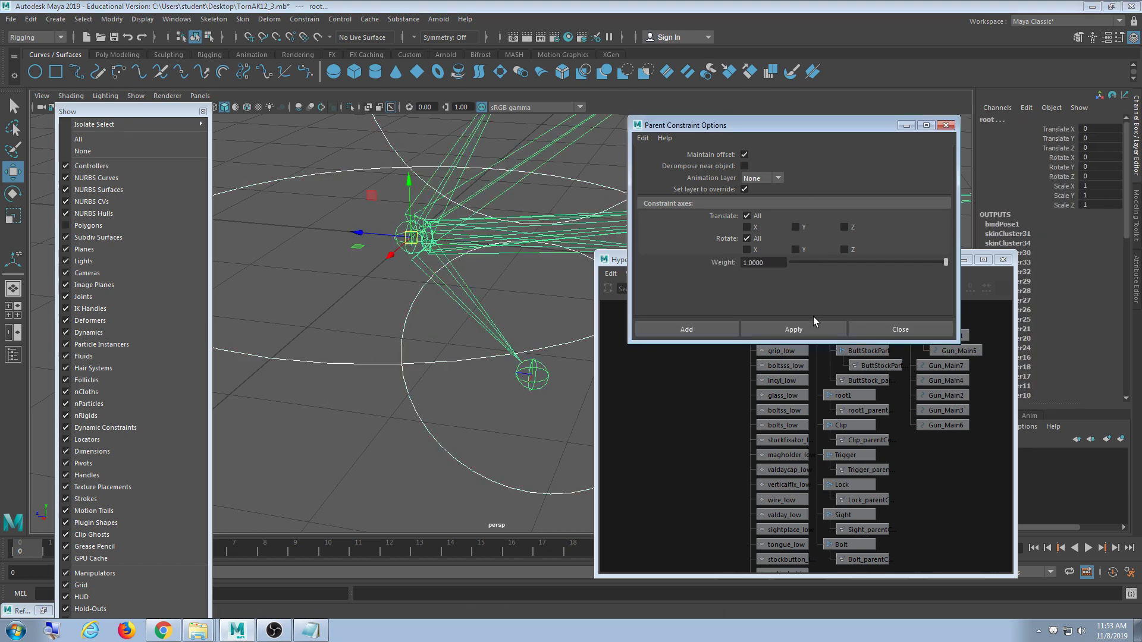
left_click(813, 323)
left_click(882, 329)
- Test-move Gun_Main and root1 to confirm the skeleton follows, undoing each move
left_click_drag(324, 294, 337, 356)
left_click_drag(410, 236, 439, 220)
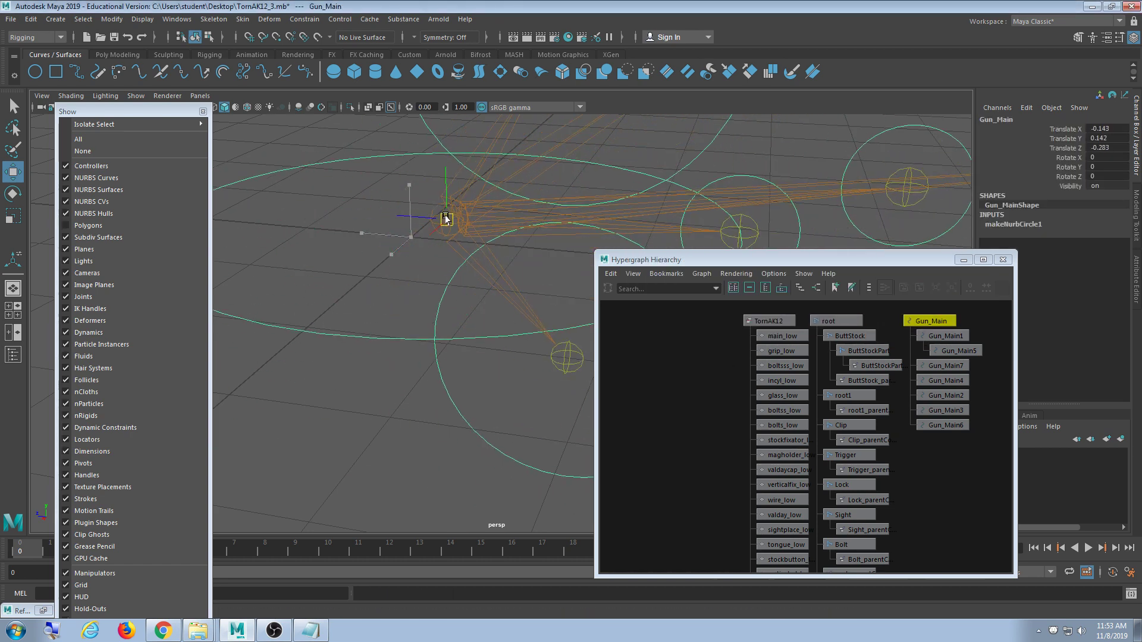
key("ctrl+z")
left_click(940, 451)
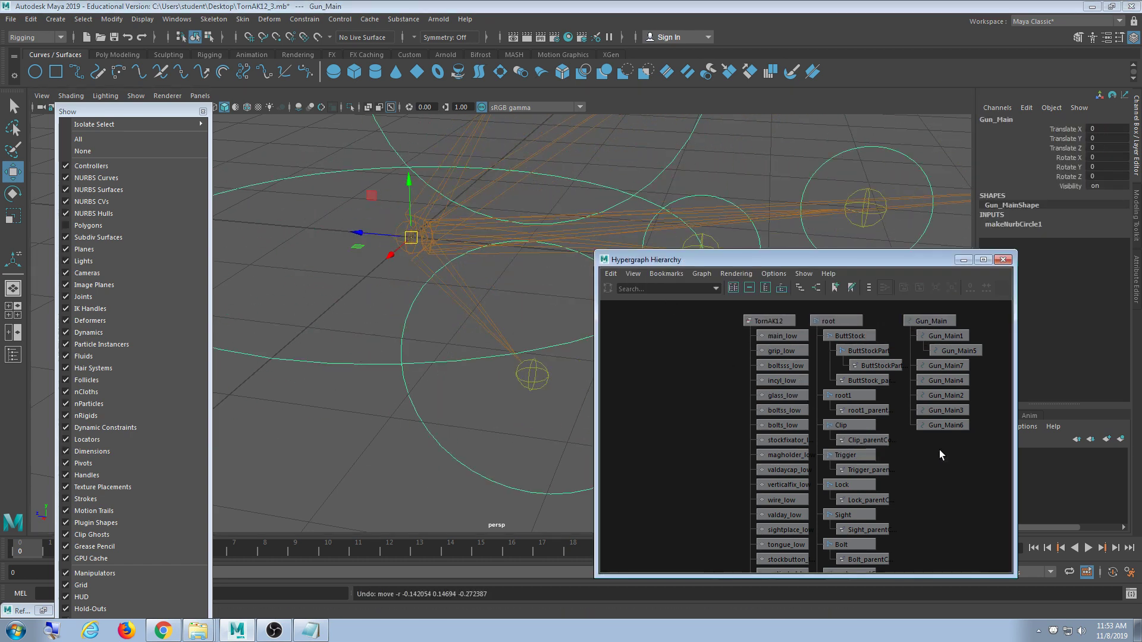
left_click(867, 394)
scroll(470, 359, "down", 5)
scroll(470, 359, "down", 4)
middle_click_drag(510, 386, 466, 370, "alt")
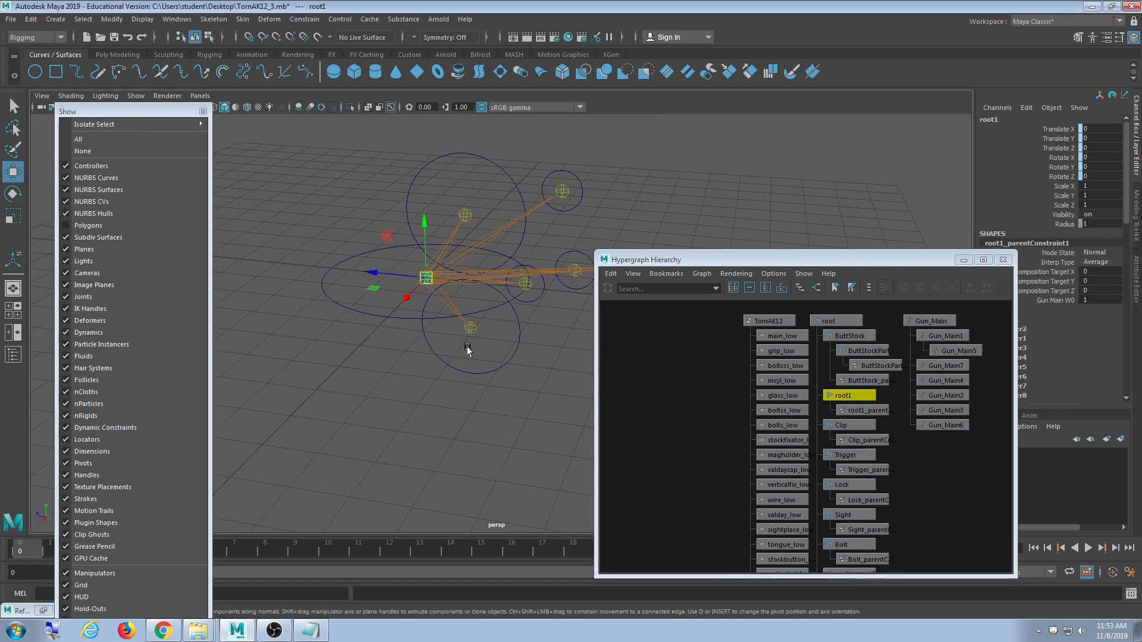
mouse_move(427, 278)
left_mouse_down()
mouse_move(469, 254)
mouse_move(429, 262)
left_mouse_up()
key("ctrl+z")
- Show the gun's polygon meshes again with root1 back at the origin, and close the display filter list
left_click(140, 226)
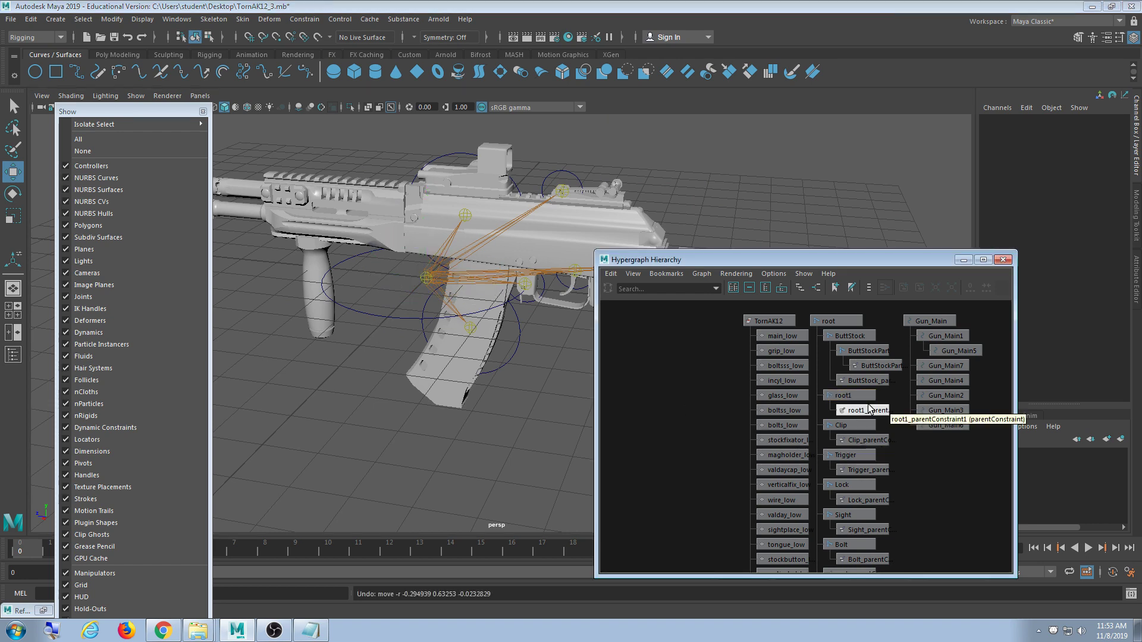
key("ctrl+z")
left_click_drag(635, 260, 663, 220)
scroll(443, 351, "up", 1)
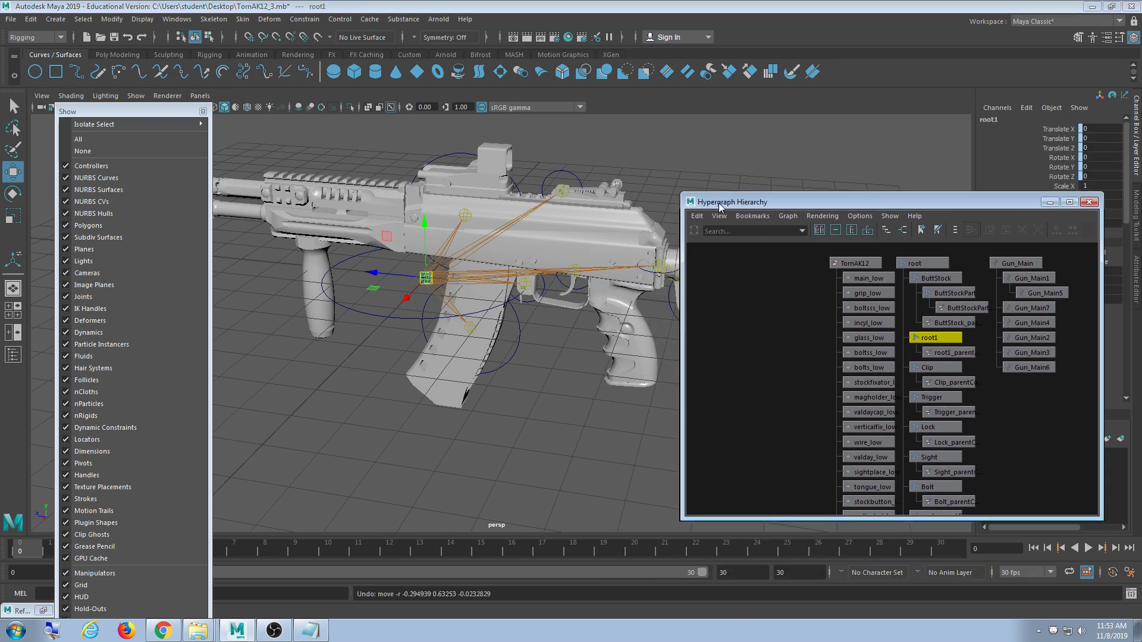
scroll(443, 351, "up", 2)
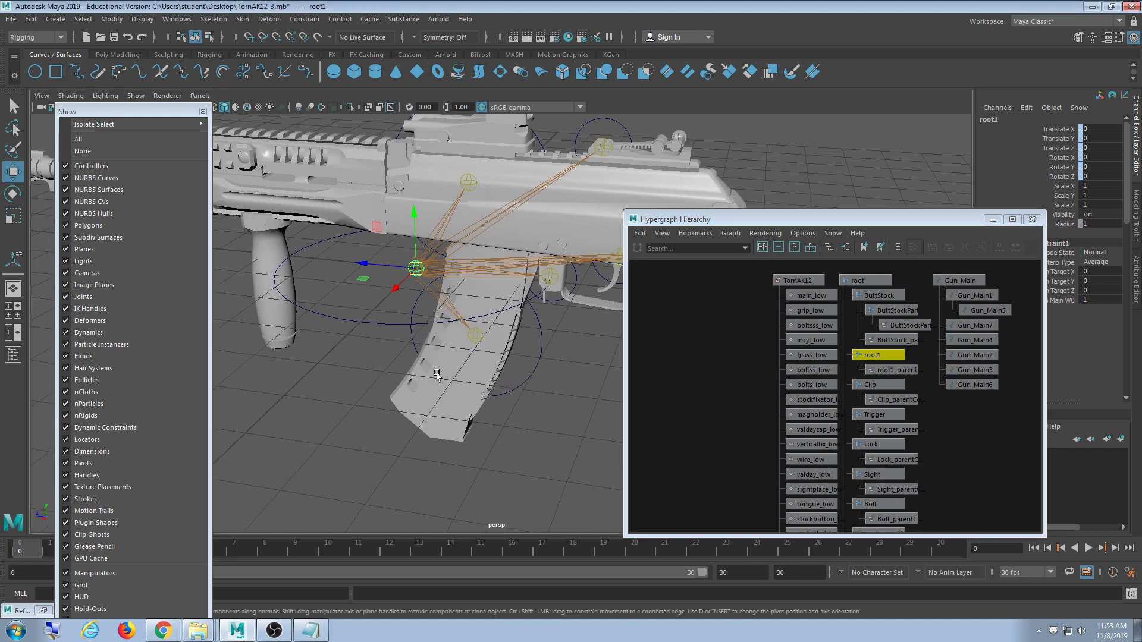
left_click(204, 112)
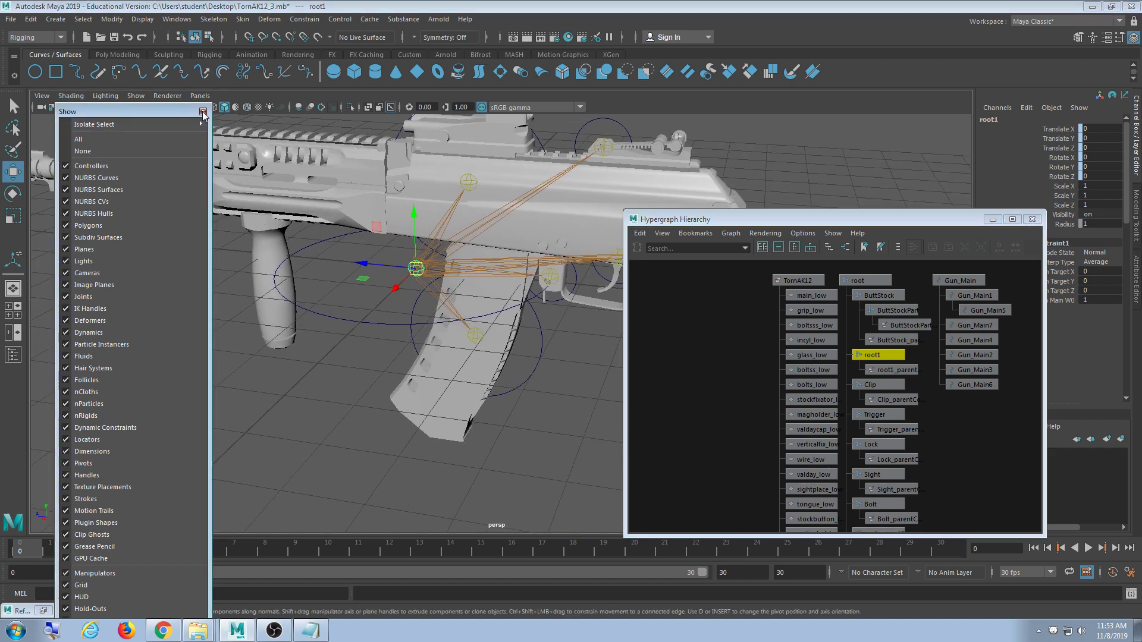
- Enlarge the Hypergraph, then test-move root1 toward the grip and undo the move
middle_click_drag(428, 288, 325, 282, "alt")
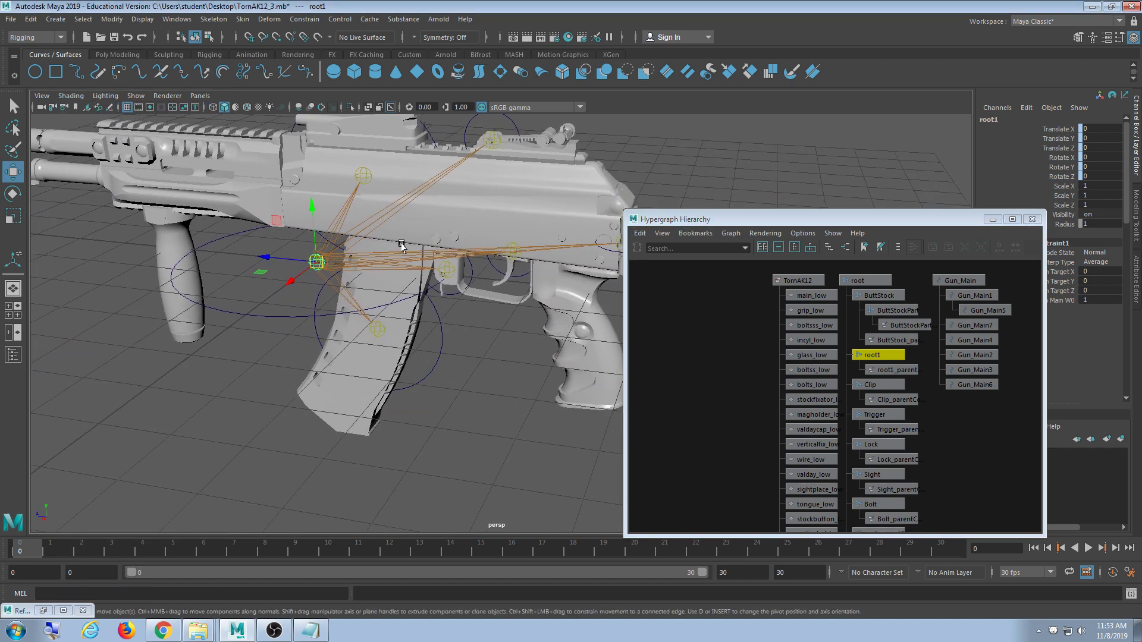
left_click_drag(667, 223, 581, 144)
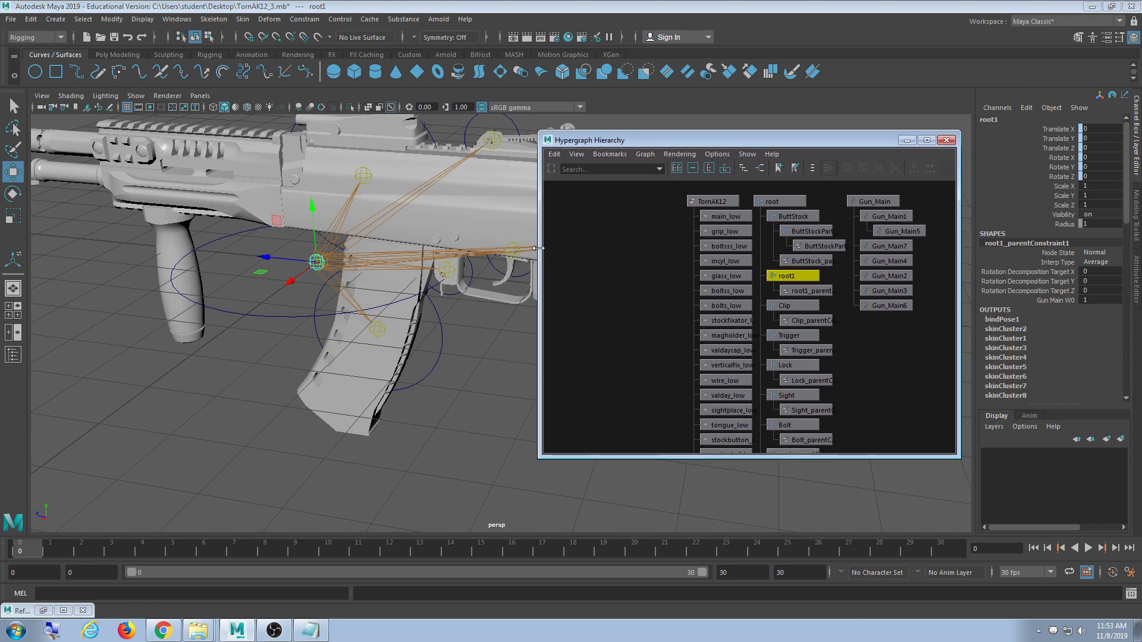
left_click_drag(539, 458, 574, 519)
middle_click_drag(430, 421, 409, 425, "alt")
left_click_drag(355, 413, 355, 403, "alt")
left_click_drag(297, 272, 183, 348)
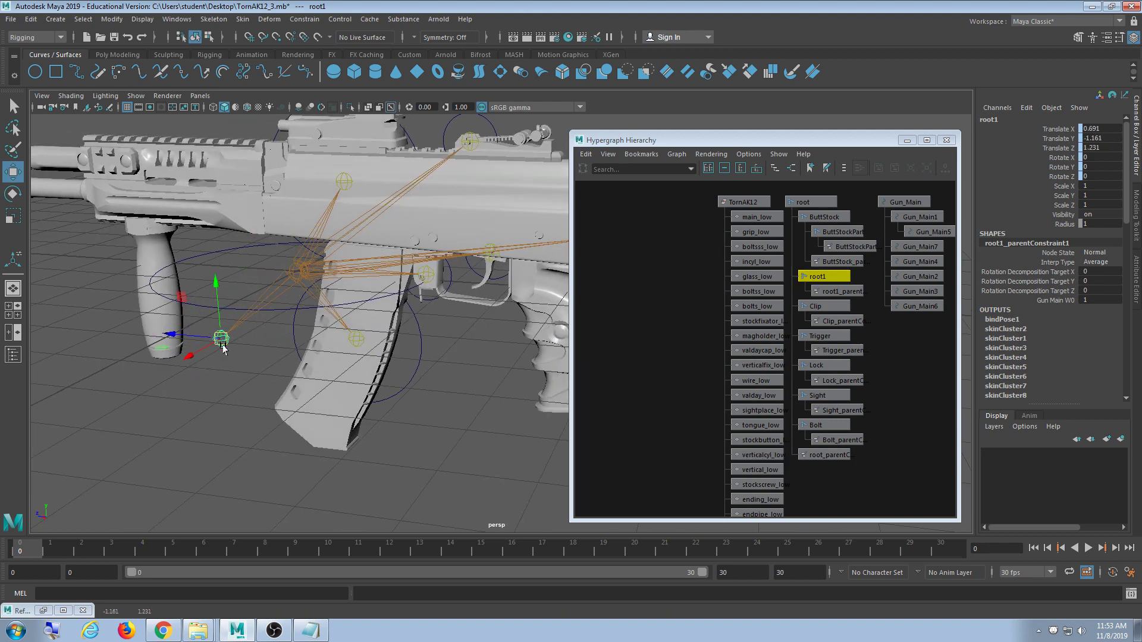
key("ctrl+z")
left_click_drag(307, 393, 303, 356, "alt")
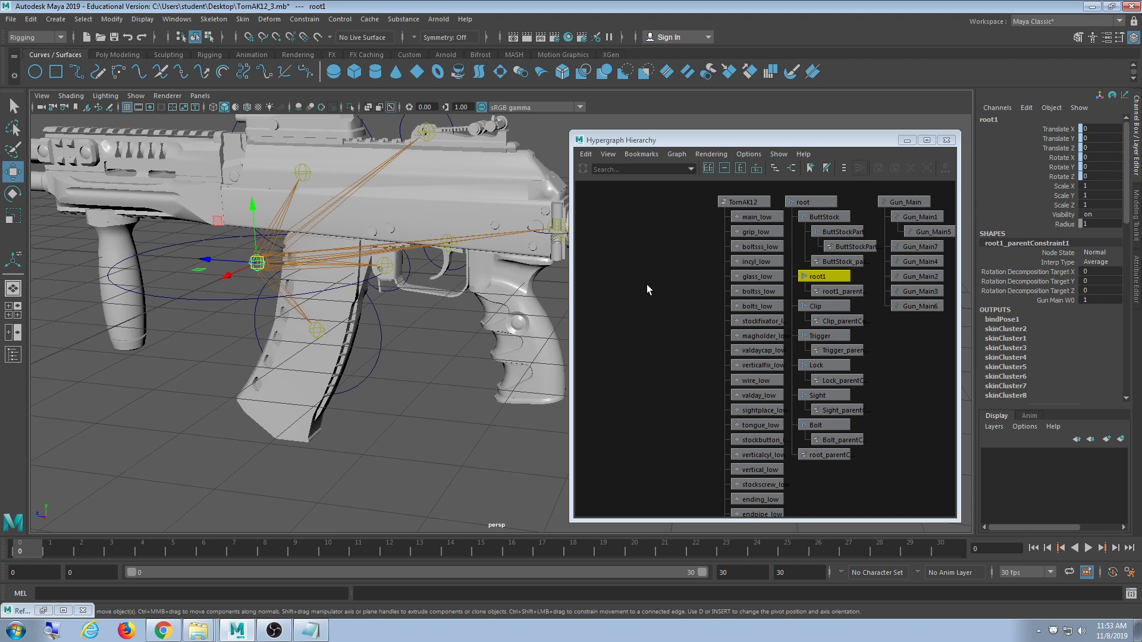
- Remove root1 as a skin influence of the TornAK12 mesh and delete root1 with its constraint
left_click(739, 203)
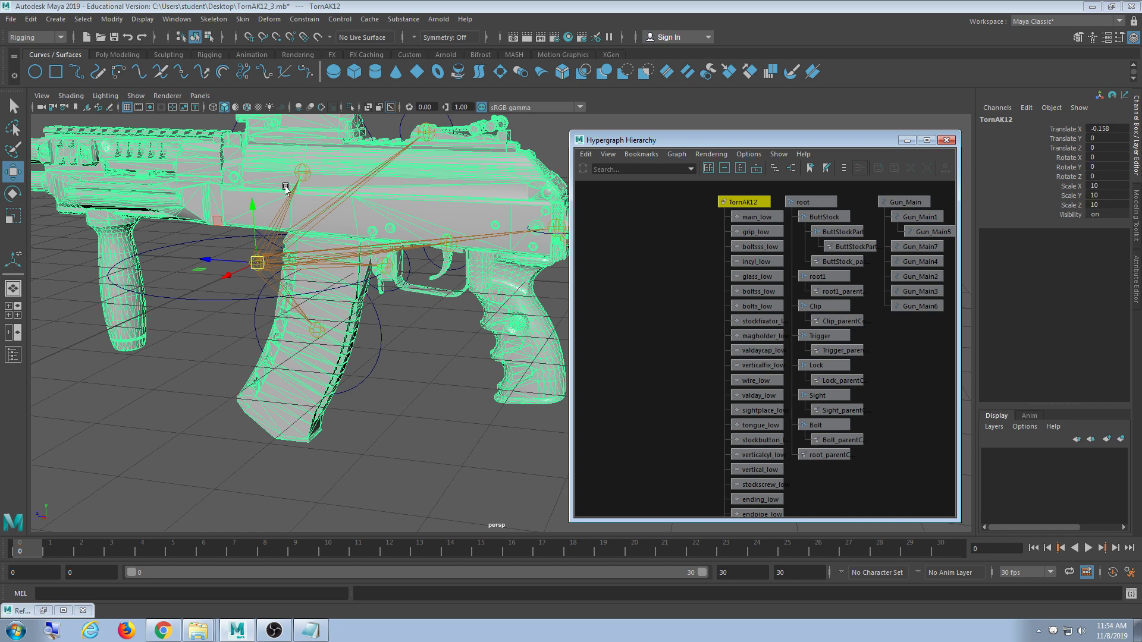
left_click(833, 277, "shift")
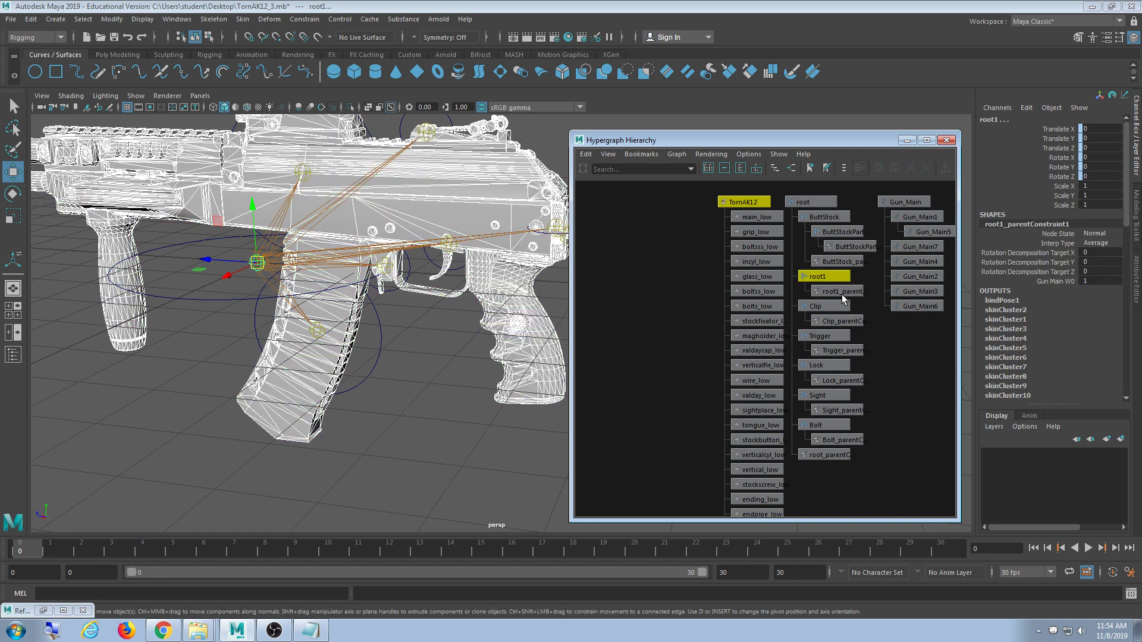
left_click(243, 19)
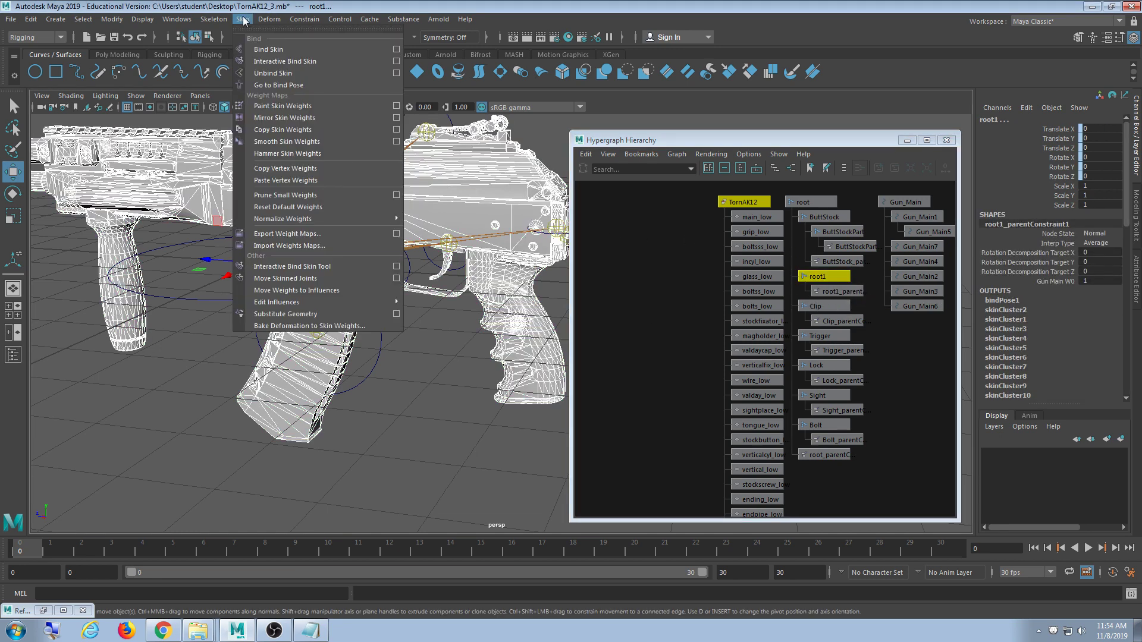
mouse_move(298, 303)
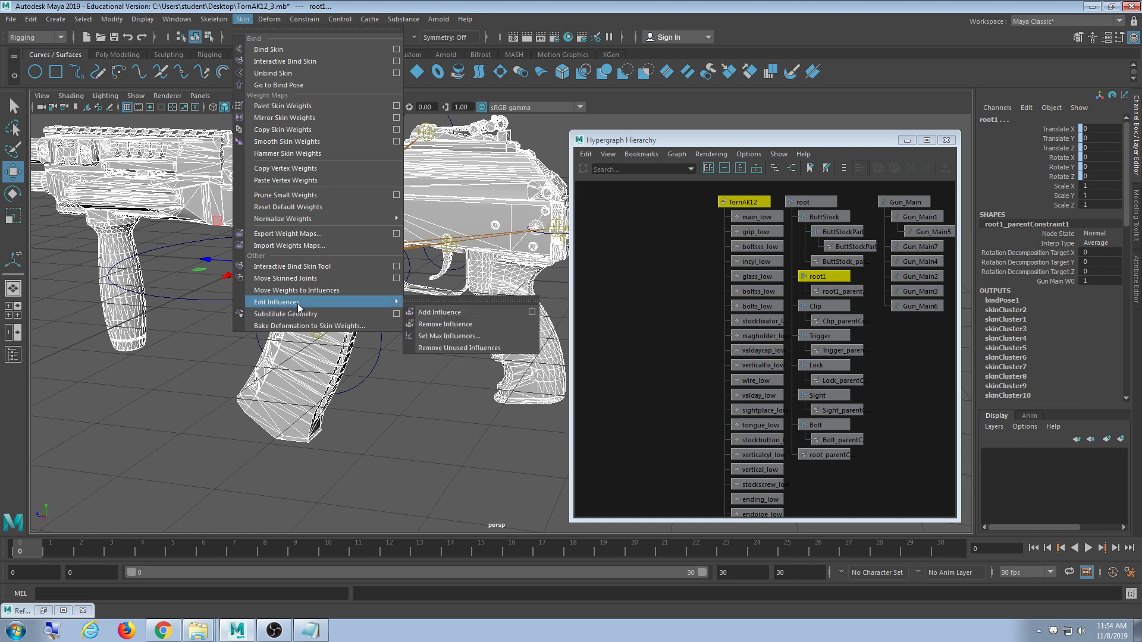
left_click(443, 325)
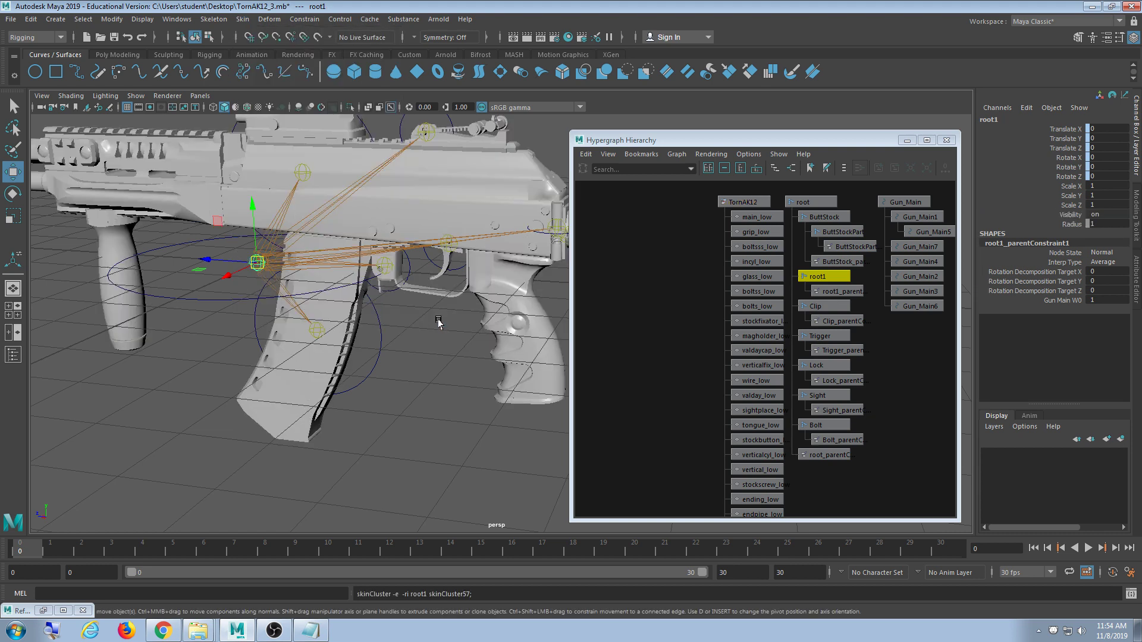
key("Delete")
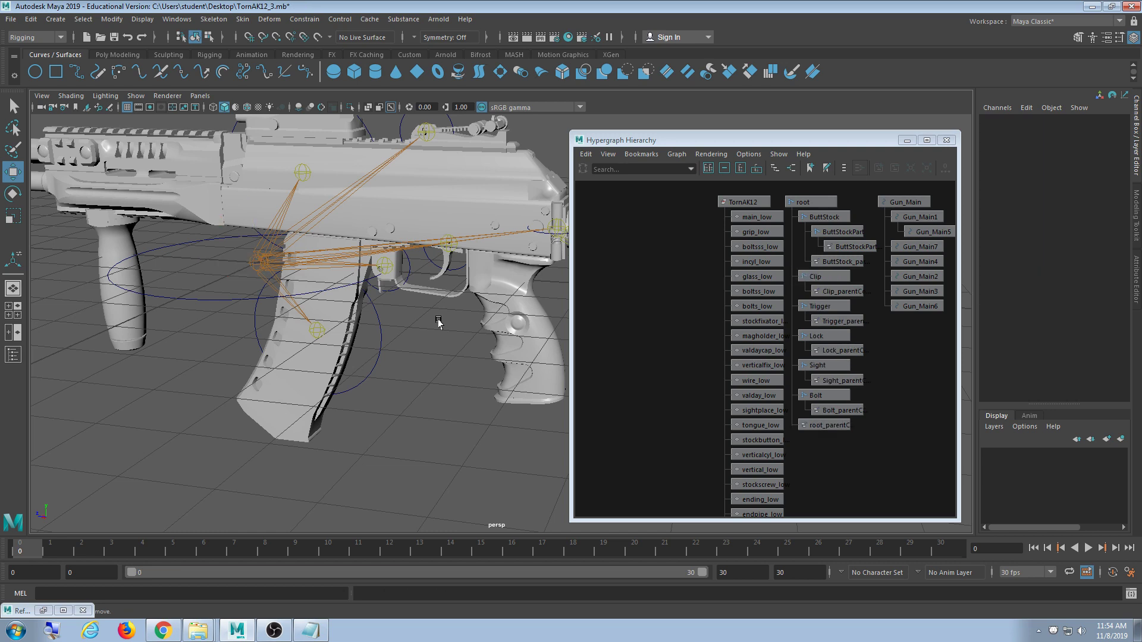
- Test-move the whole rifle with Gun_Main, undo it, and close the Hypergraph
left_click(230, 301)
left_click_drag(258, 263, 189, 256)
key("ctrl+z")
key("ctrl+z")
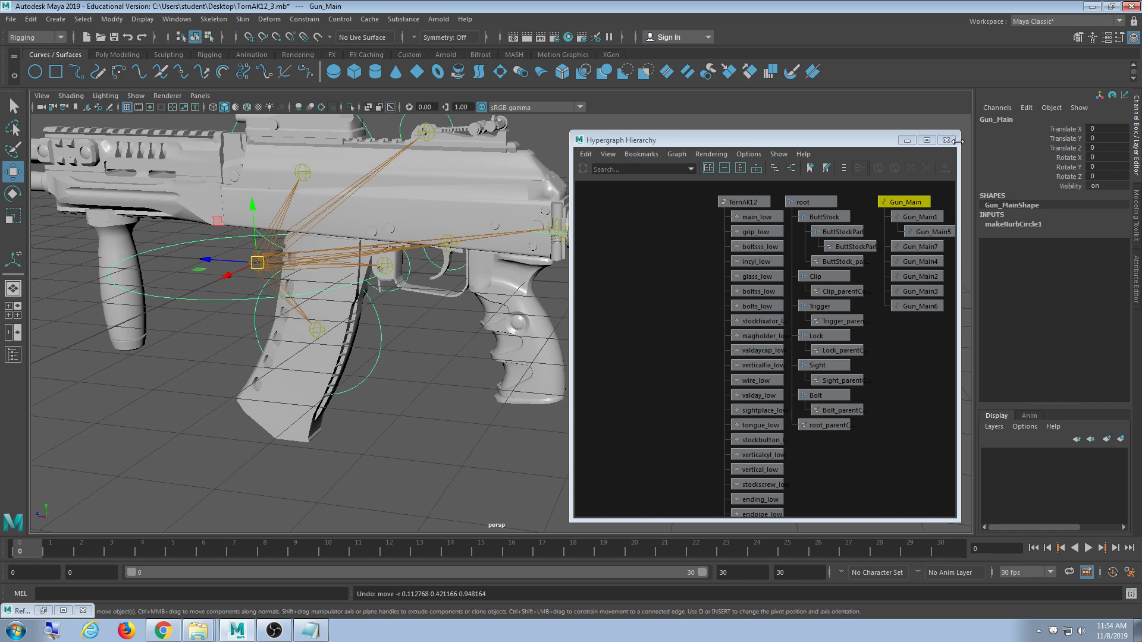
left_click(945, 141)
scroll(535, 319, "down", 4)
left_click_drag(512, 318, 446, 312, "alt")
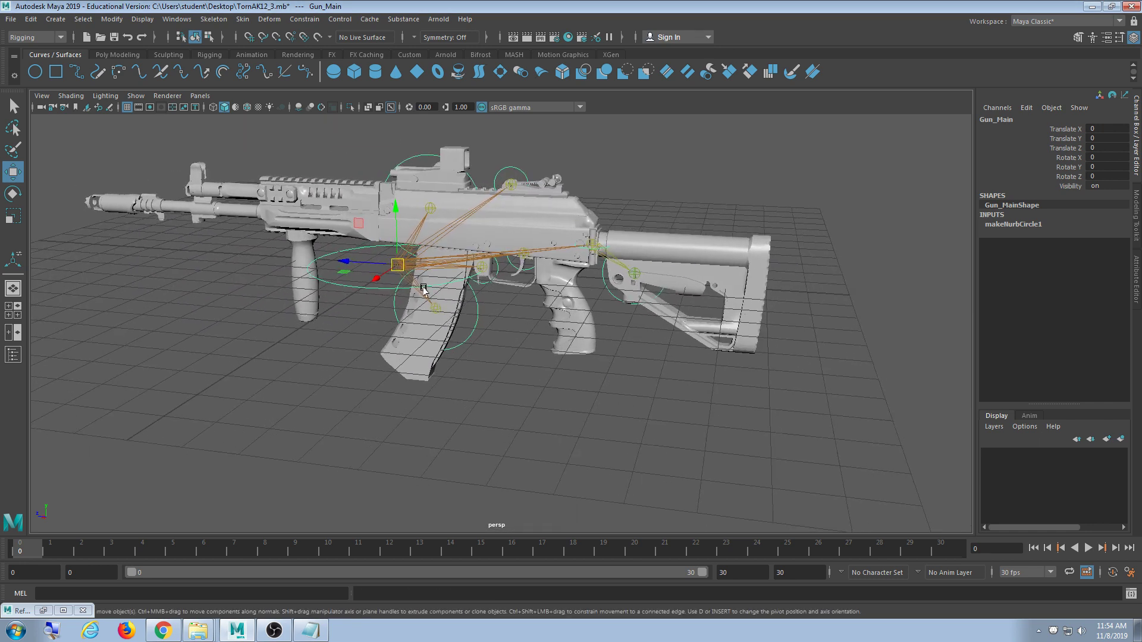
left_click_drag(398, 266, 493, 315)
key("ctrl+z")
scroll(489, 357, "up", 4)
middle_click_drag(489, 367, 480, 389, "alt")
left_click_drag(504, 395, 515, 408, "alt")
scroll(512, 404, "down", 4)
scroll(509, 398, "up", 4)
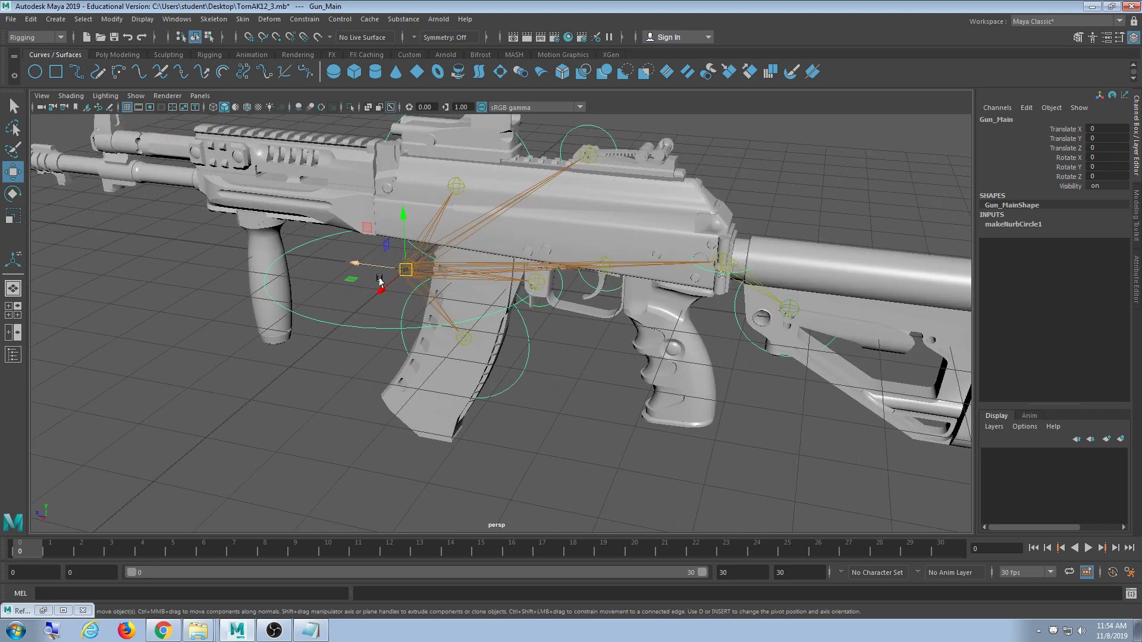
left_click_drag(406, 273, 439, 280)
key("ctrl+z")
left_click(516, 390)
left_click_drag(464, 341, 476, 366)
key("ctrl+z")
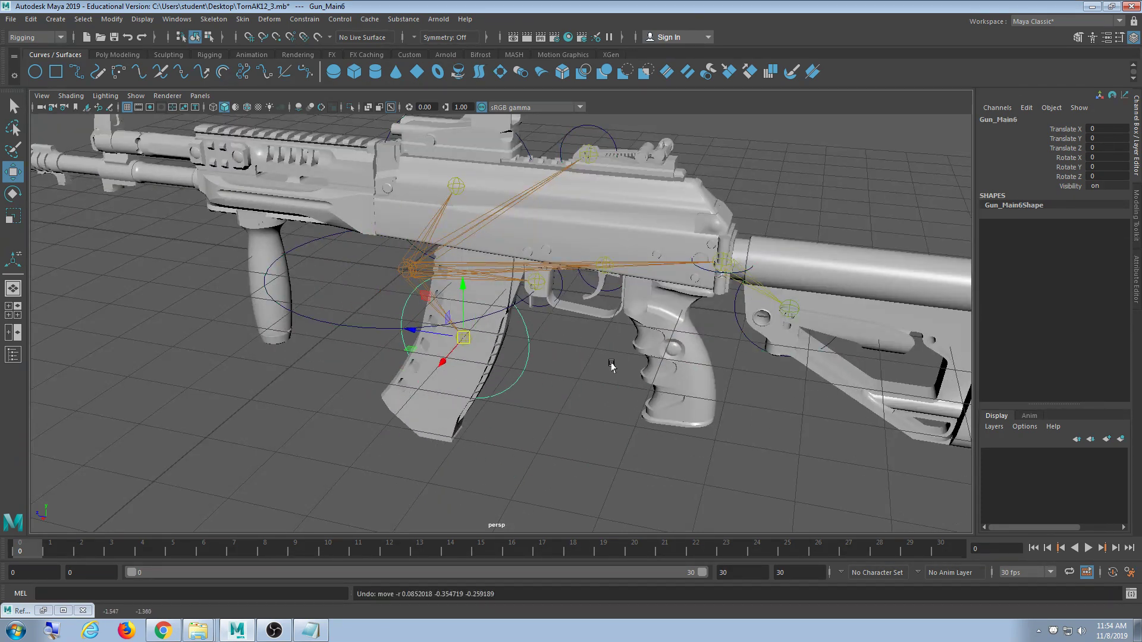
left_click(541, 306)
left_click(542, 305)
key("e")
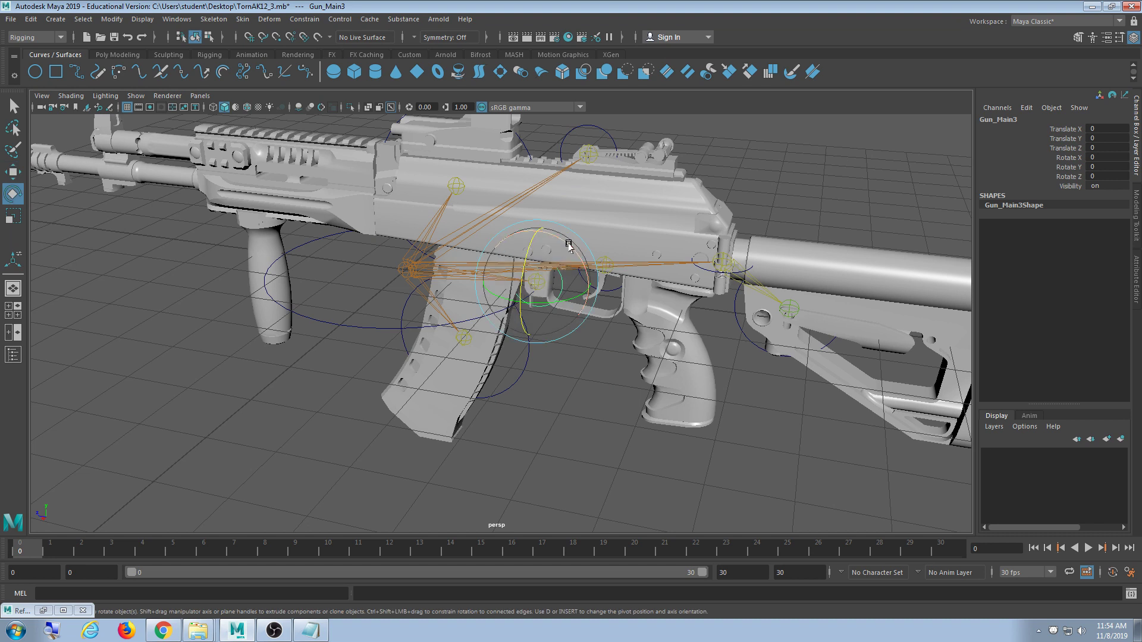
left_click_drag(568, 244, 625, 298)
key("ctrl+z")
left_click(616, 329)
left_click(610, 295)
key("w")
key("ctrl+z")
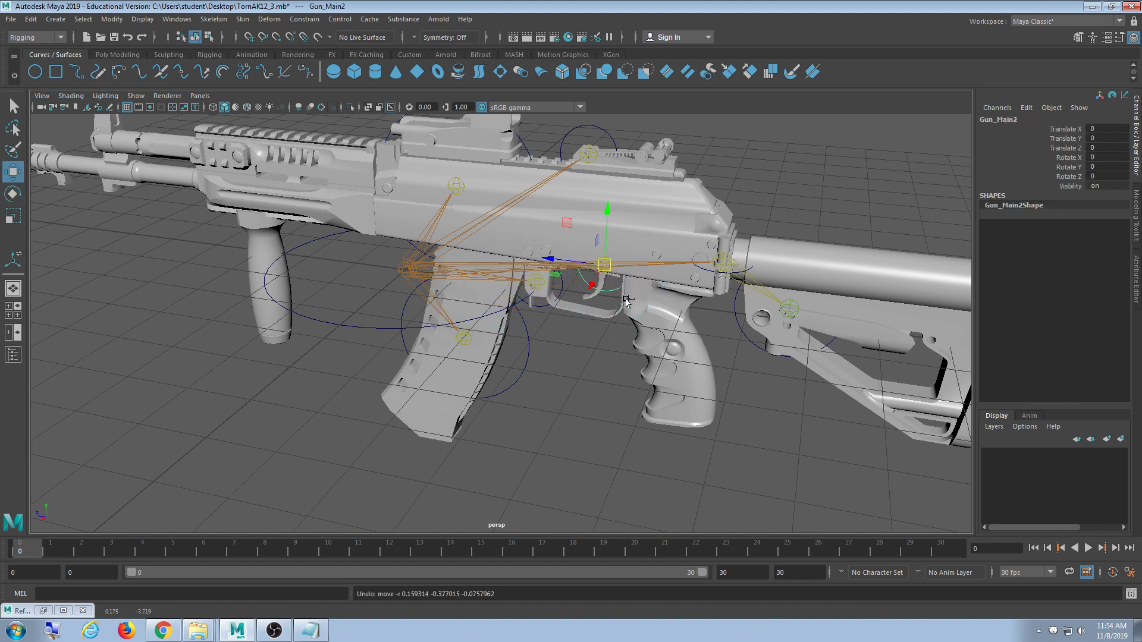
key("e")
mouse_move(645, 233)
left_mouse_down()
mouse_move(654, 248)
mouse_move(636, 238)
left_mouse_up()
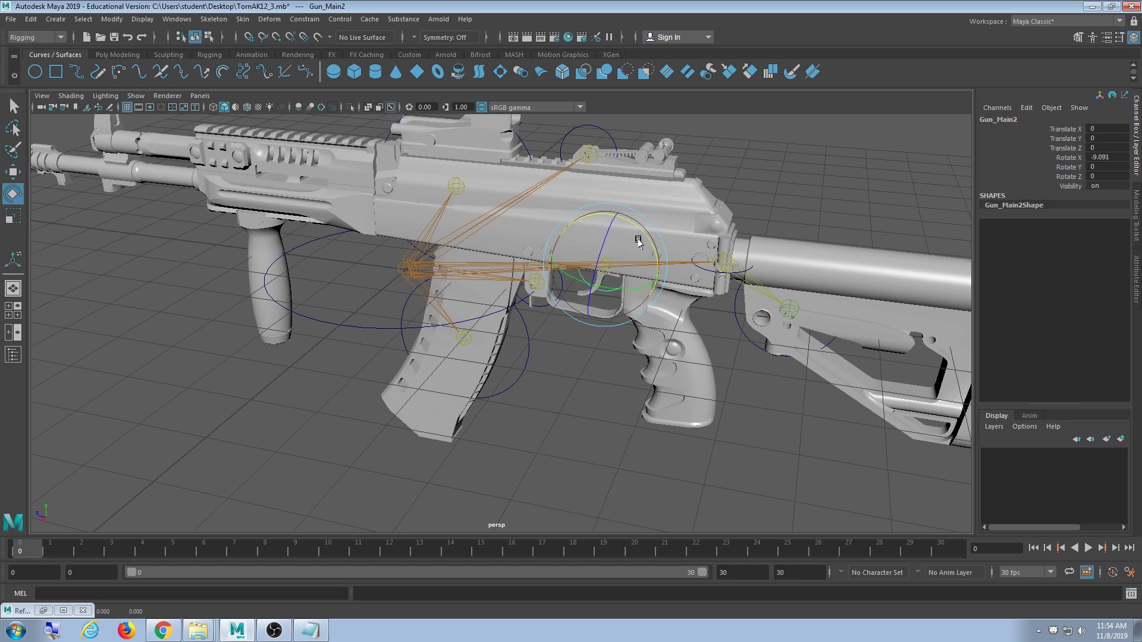
key("ctrl+z")
left_click(589, 132)
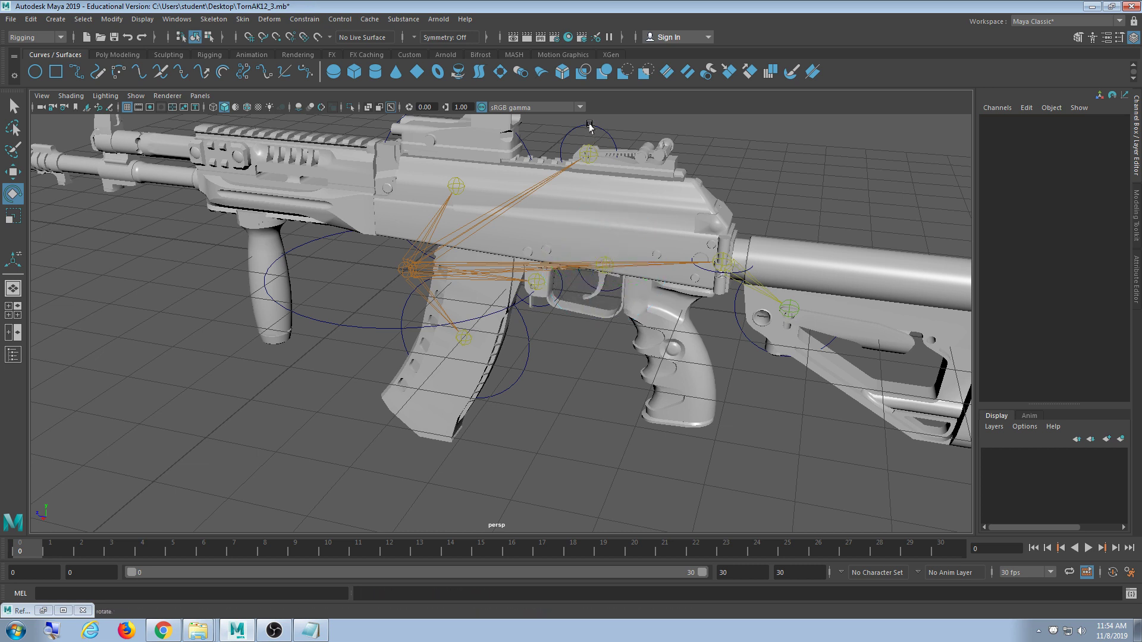
left_click(612, 287)
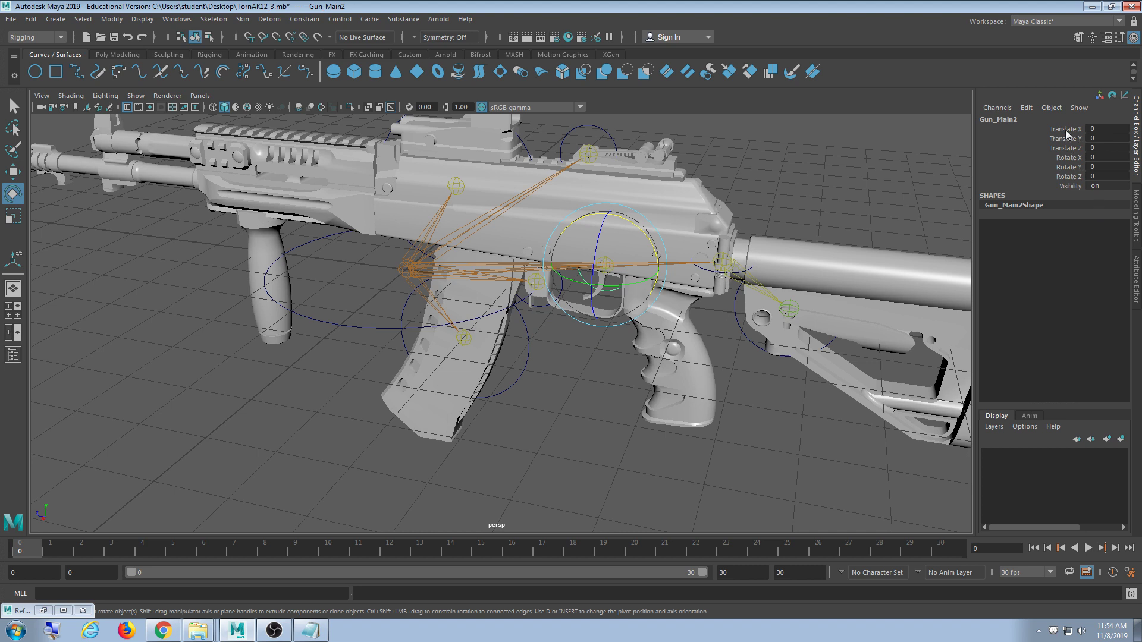
left_click_drag(1065, 130, 1063, 151)
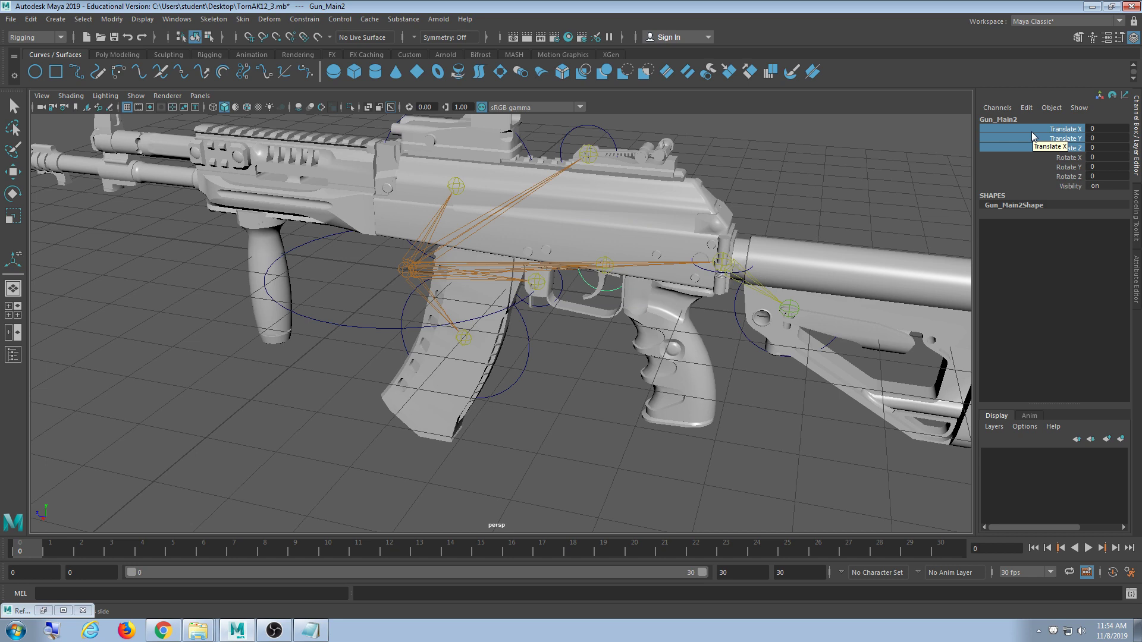
middle_click_drag(672, 133, 682, 182, "alt")
left_click(683, 182)
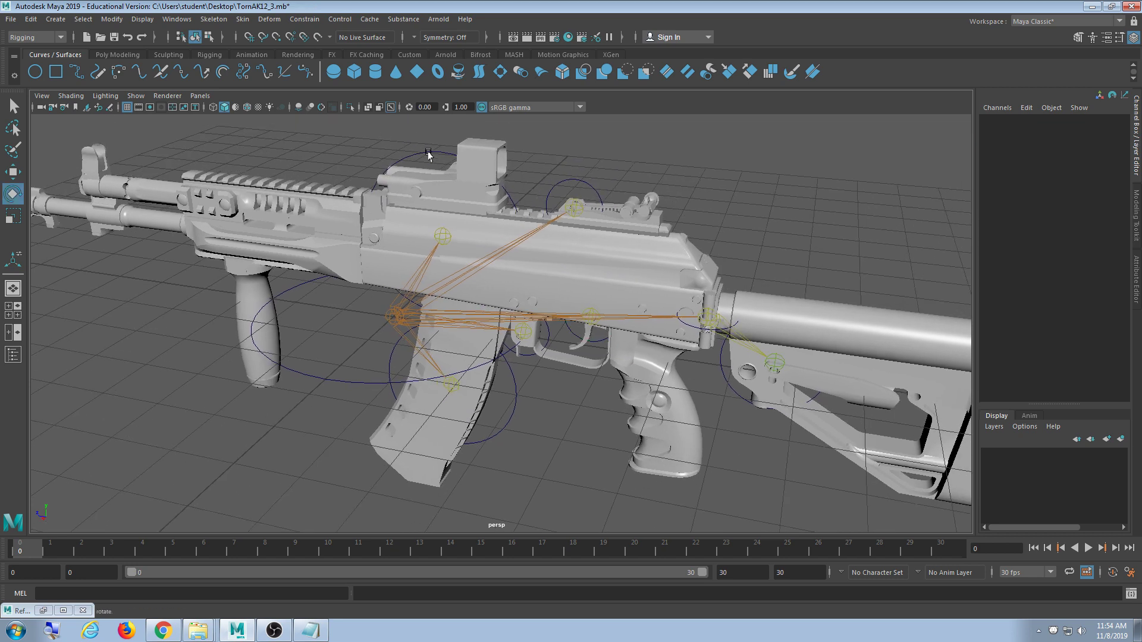
left_click(428, 153)
left_click_drag(783, 214, 573, 240, "alt")
key("w")
key("ctrl+z")
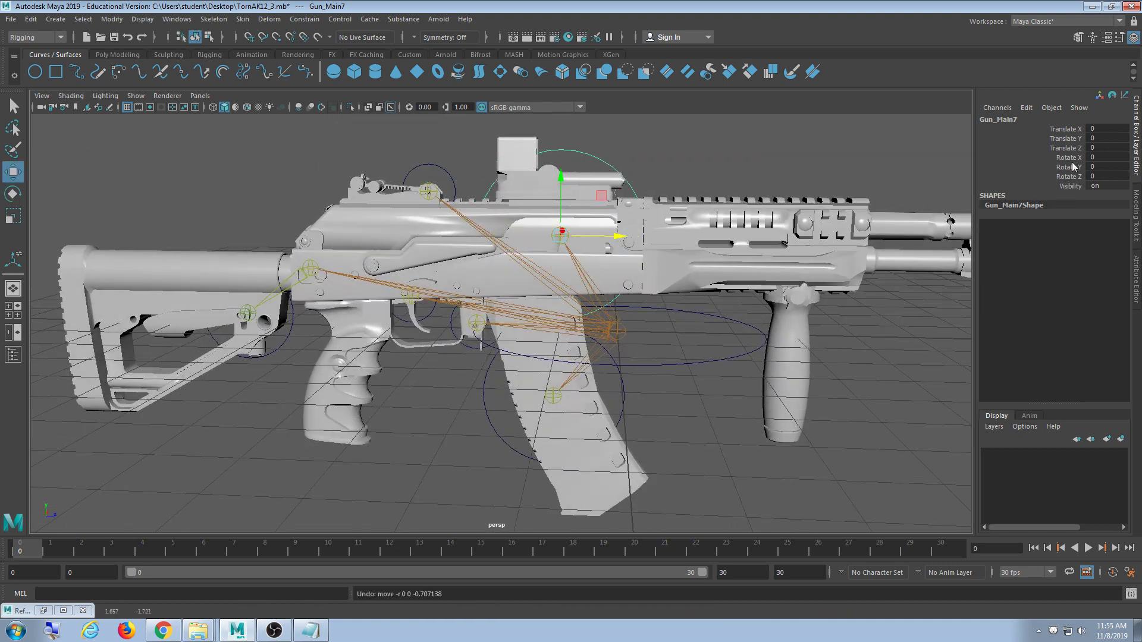
middle_click_drag(678, 342, 668, 315, "alt")
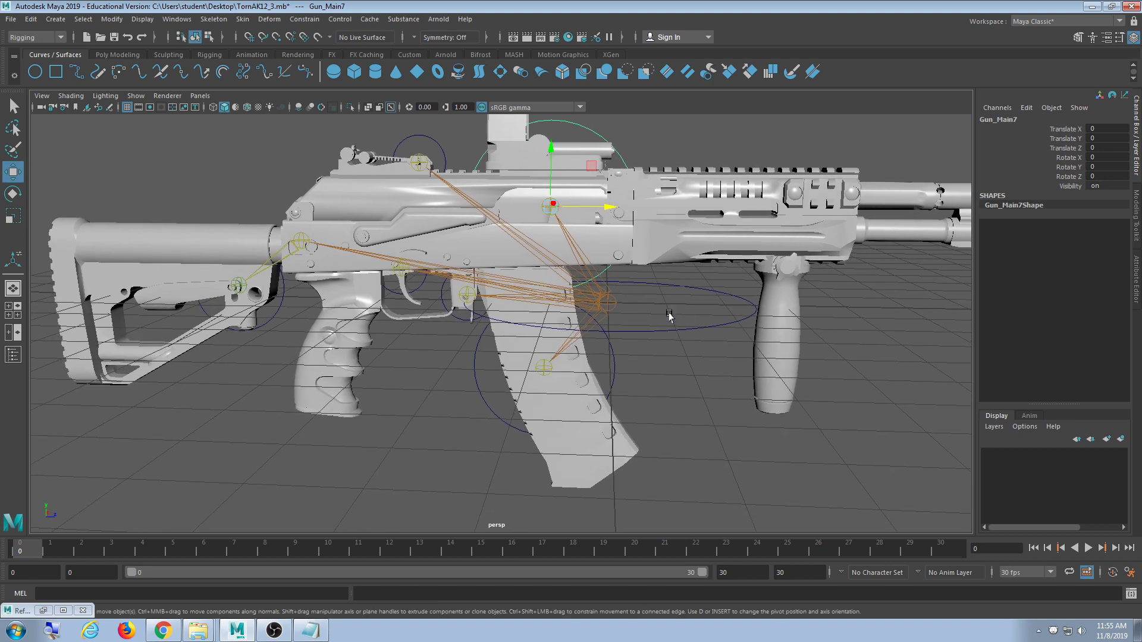
left_click(284, 320)
left_click_drag(284, 320, 641, 350, "alt")
key("e")
key("ctrl+z")
left_click(596, 267)
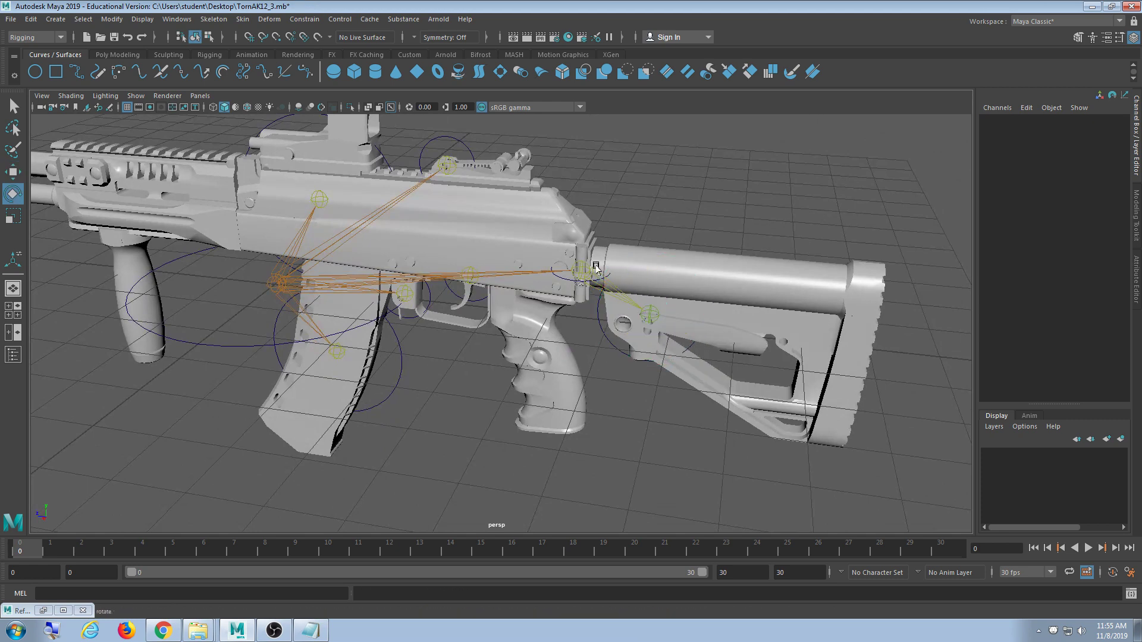
left_click(565, 279)
- Test-rotate the stock with Gun_Main1, undo it, deselect, and inspect the rifle from several angles
left_click_drag(615, 244, 550, 289)
key("ctrl+z")
key("ctrl+z")
key("ctrl+z")
key("ctrl+z")
left_click(675, 233)
right_click_drag(725, 204, 706, 252, "alt")
left_click_drag(706, 252, 682, 263, "alt")
middle_click_drag(682, 263, 712, 283, "alt")
left_click_drag(716, 271, 653, 284, "alt")
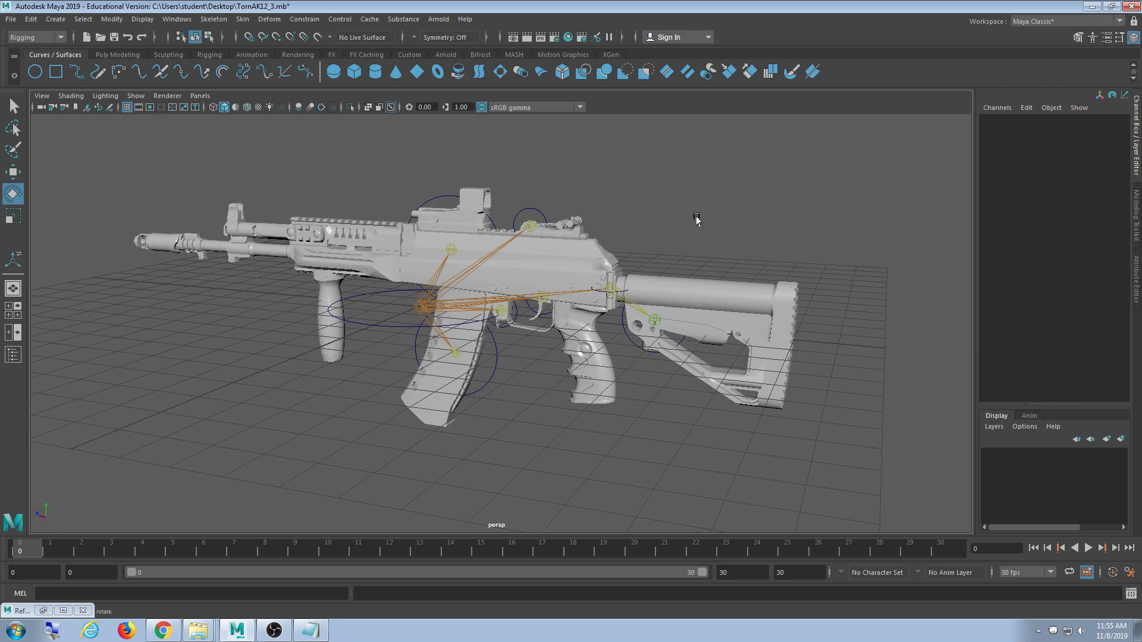
left_click_drag(657, 269, 778, 320, "alt")
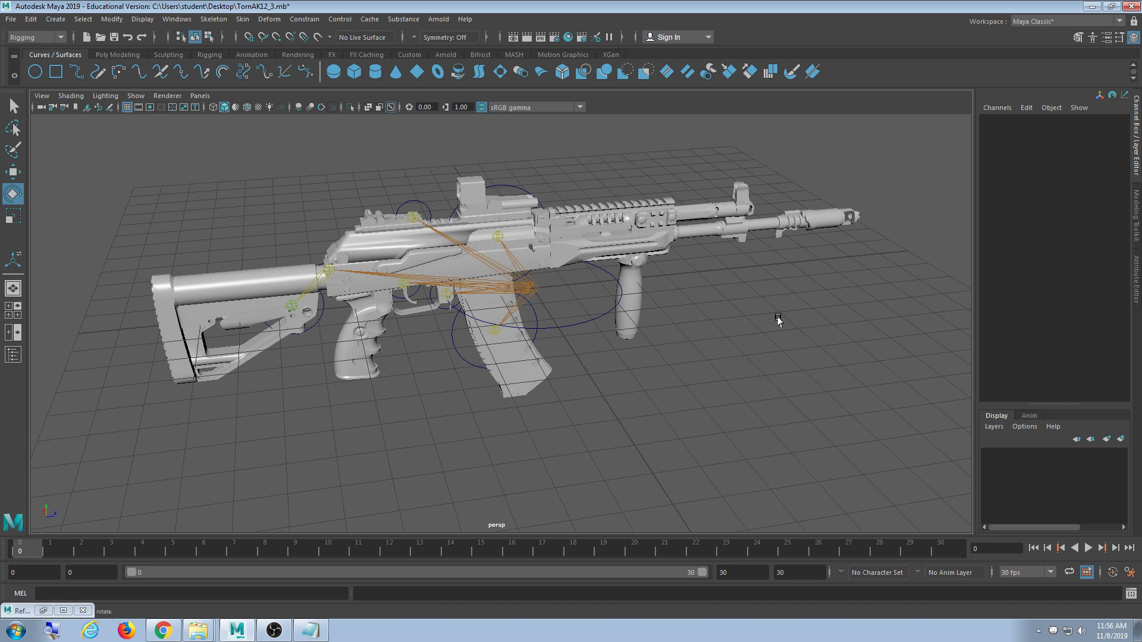
- Save the TornAK12_3 scene, minimize Maya and bring the screen recorder to the front
left_click(10, 19)
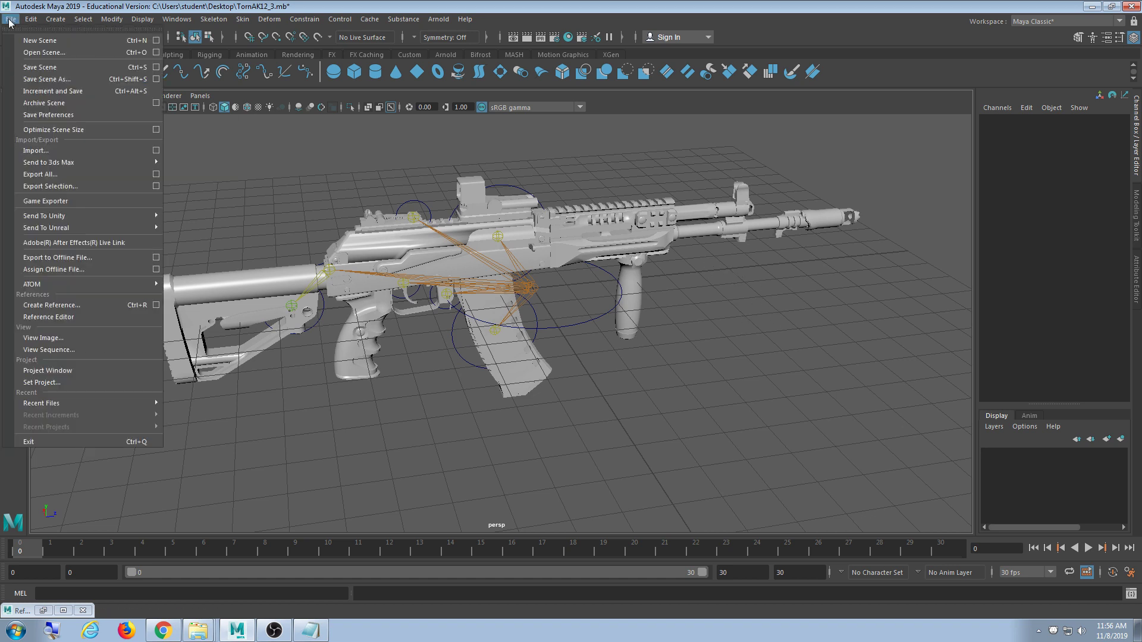
left_click(65, 67)
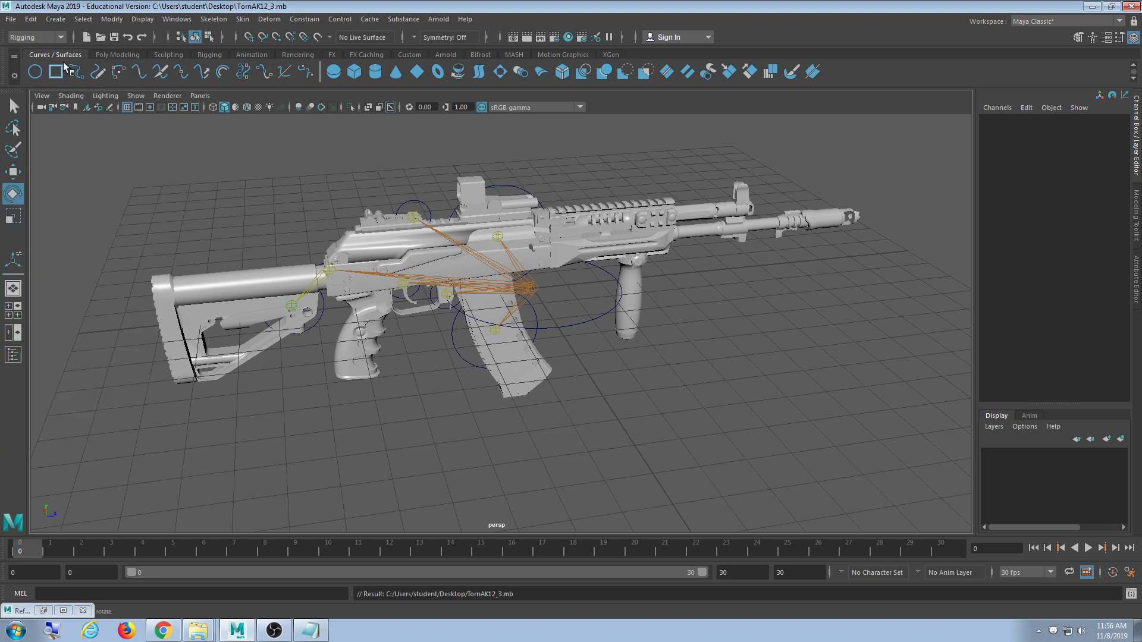
left_click(1092, 7)
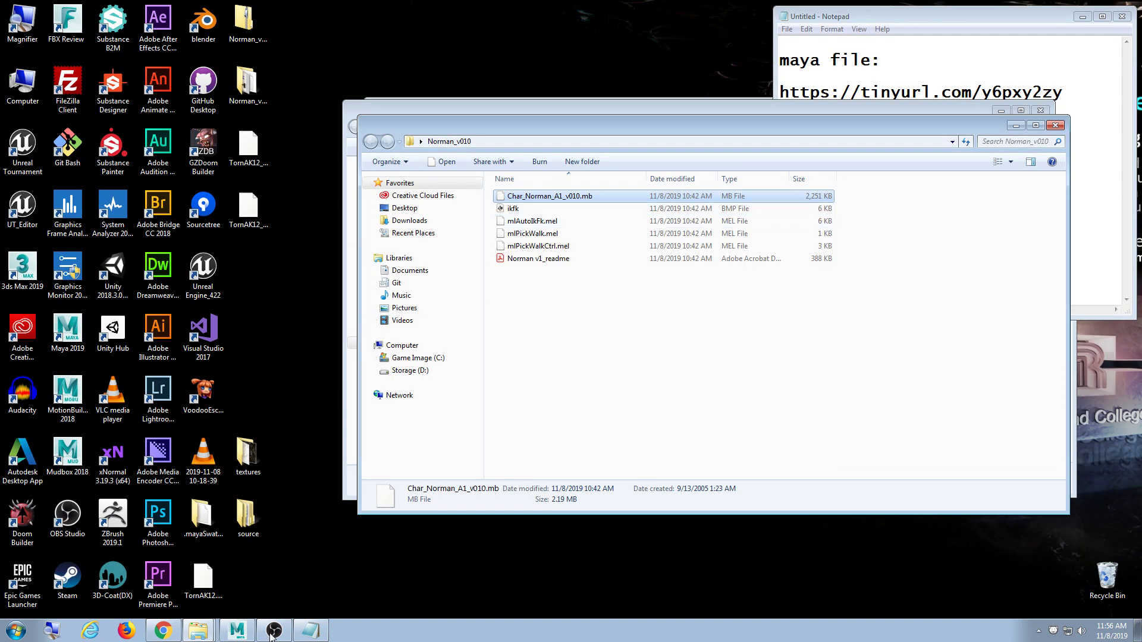
left_click(296, 636)
left_click(309, 632)
left_click(274, 631)
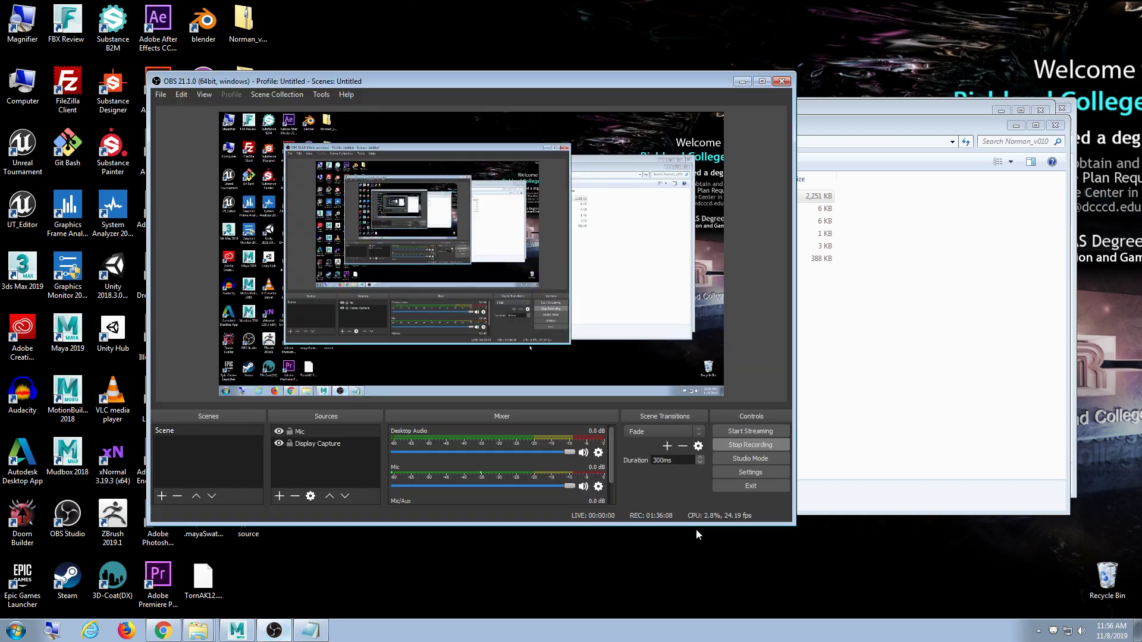